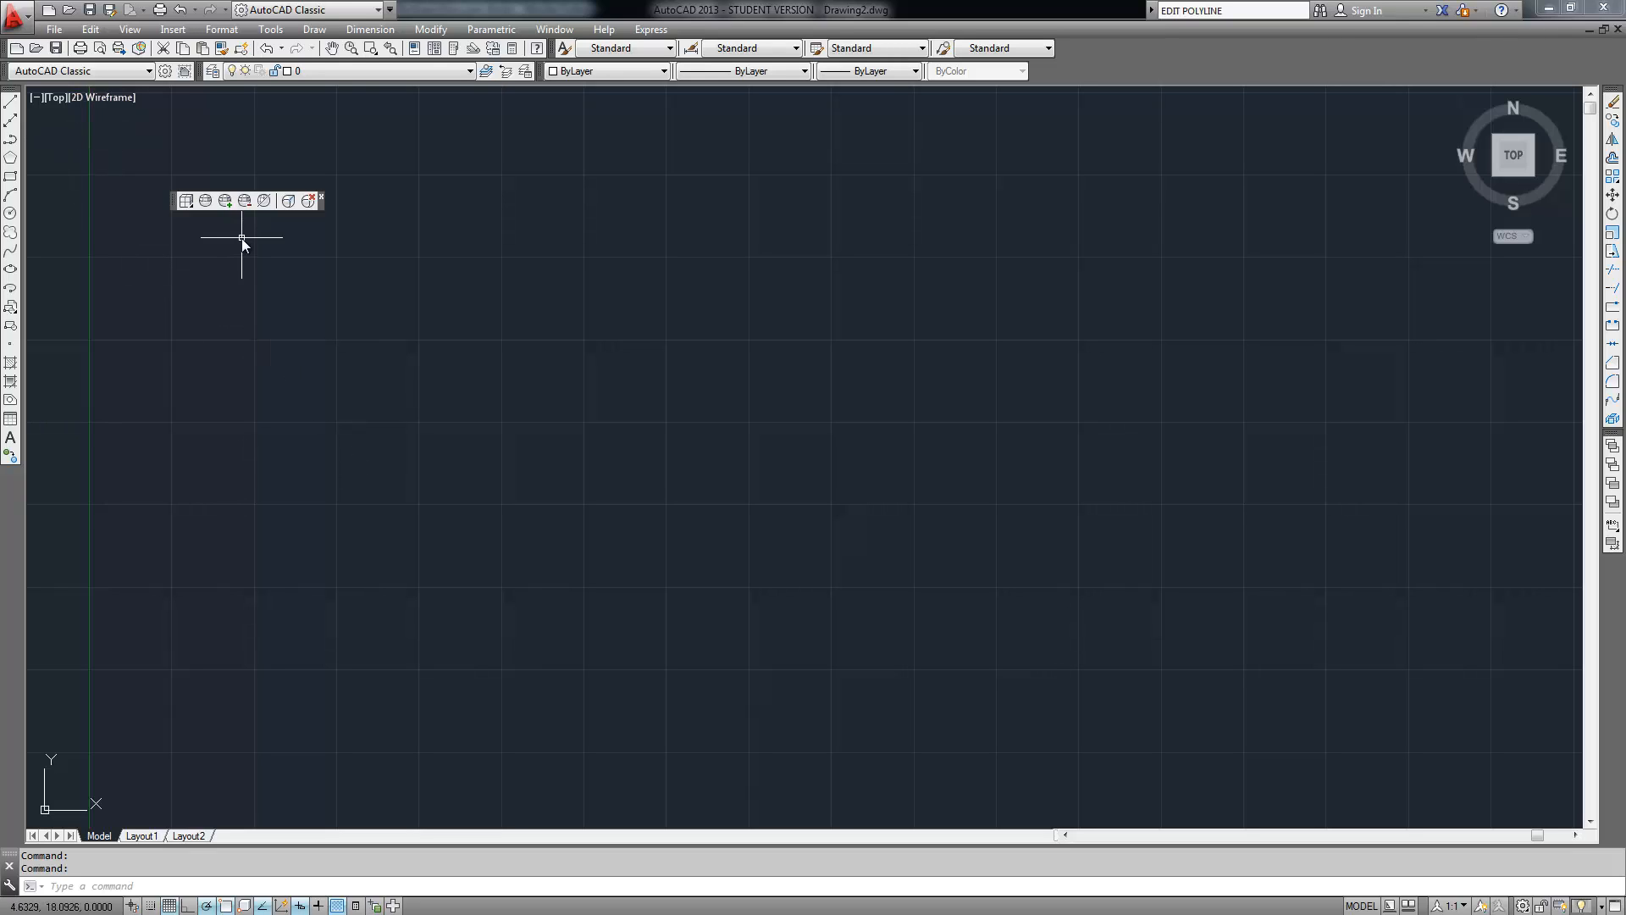
# After 'polyline' is rejected, switch from AutoCAD Classic to the Drafting & Annotation workspace
pyautogui.write('polyline')
pyautogui.press('Return')
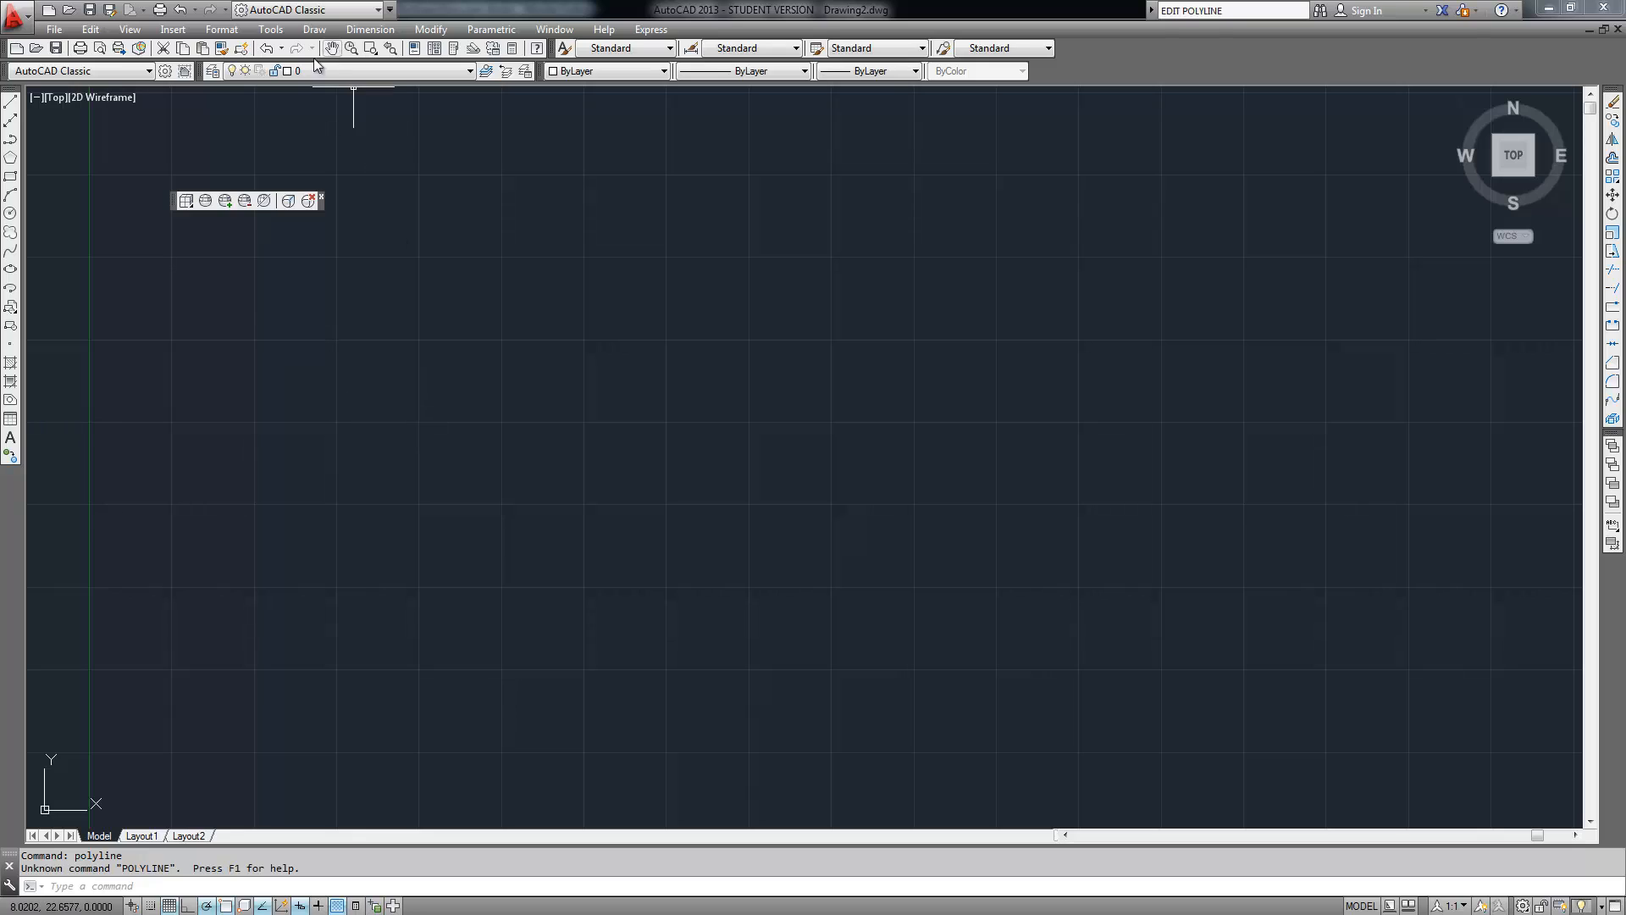
pyautogui.click(296, 9)
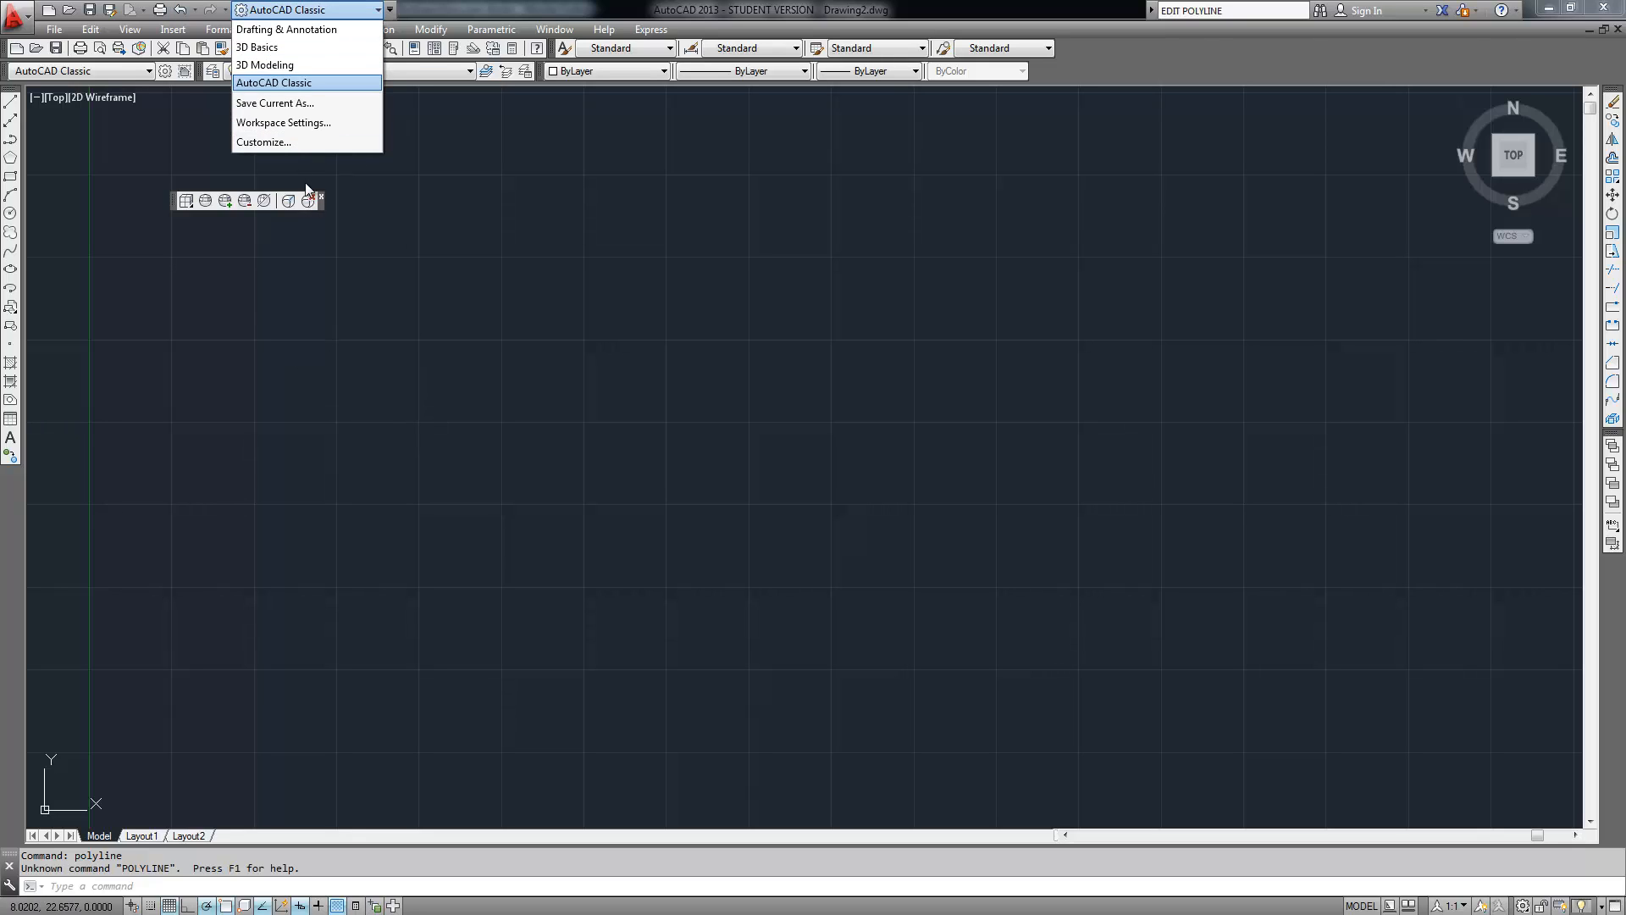
pyautogui.click(281, 30)
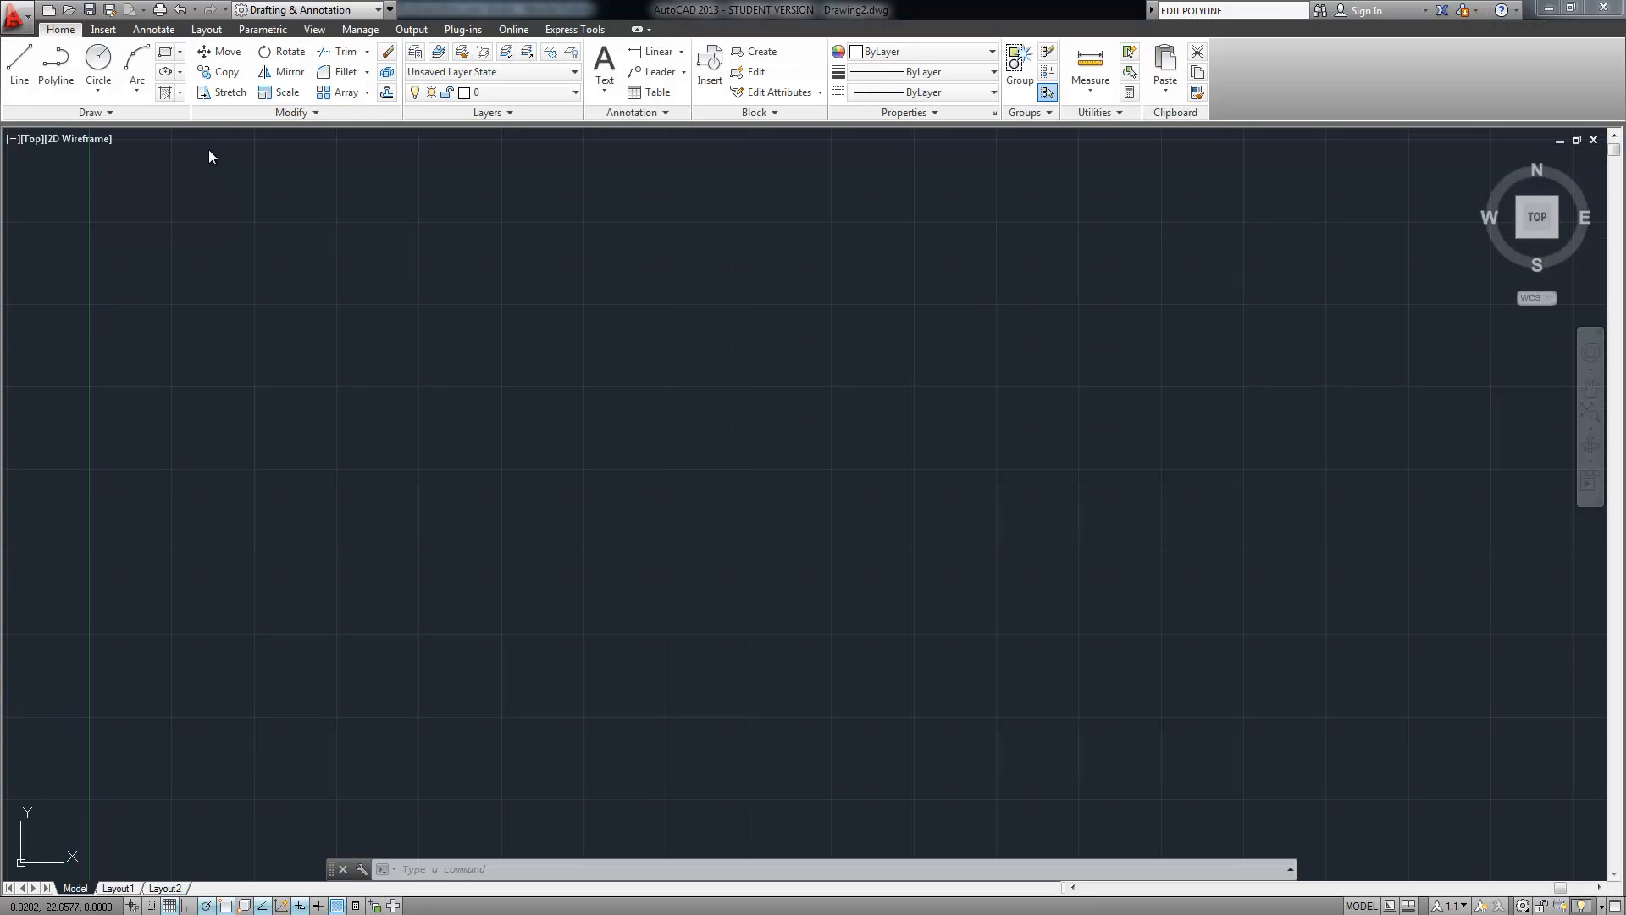
# With Snap on, draw a closed square polyline with 2-unit sides starting at 10,15
pyautogui.click(54, 69)
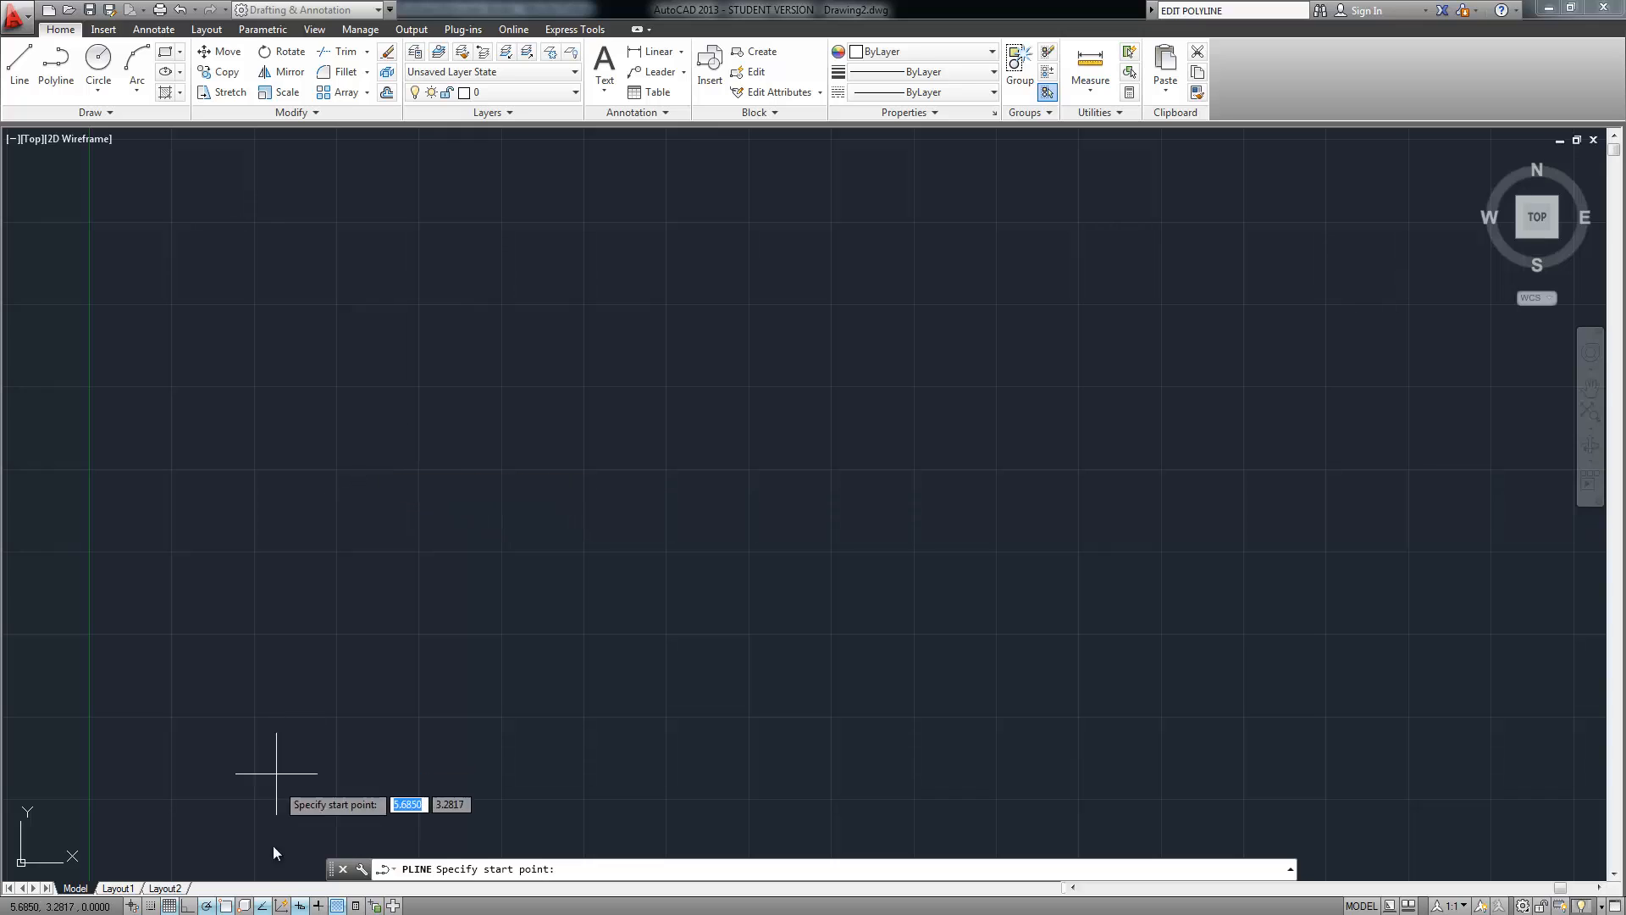
pyautogui.click(152, 906)
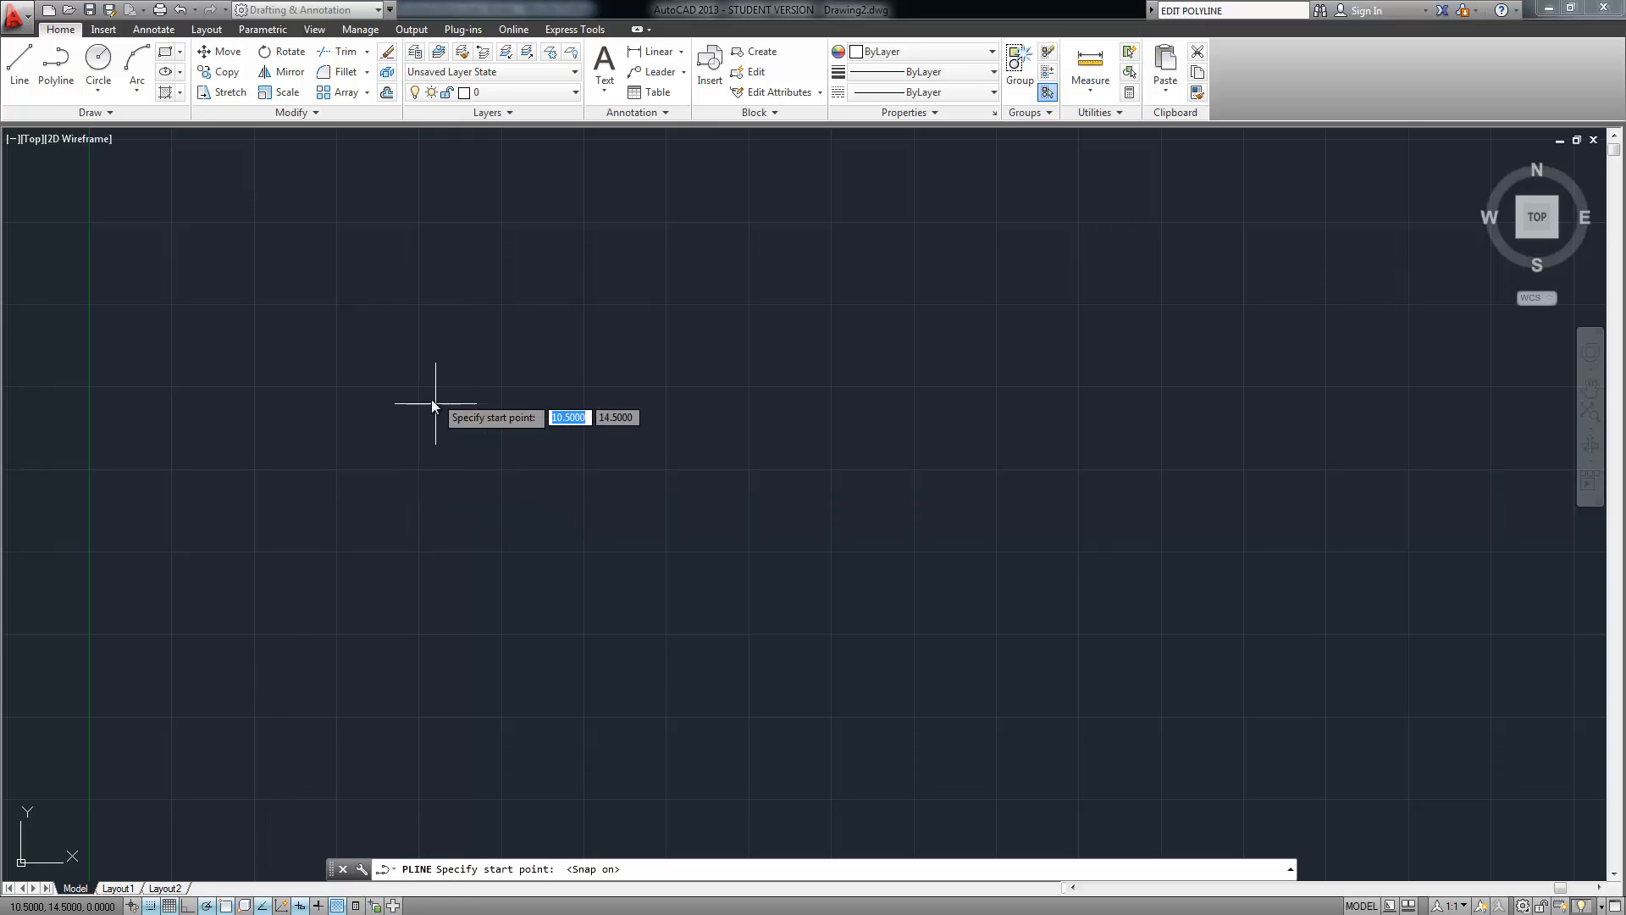
pyautogui.click(417, 389)
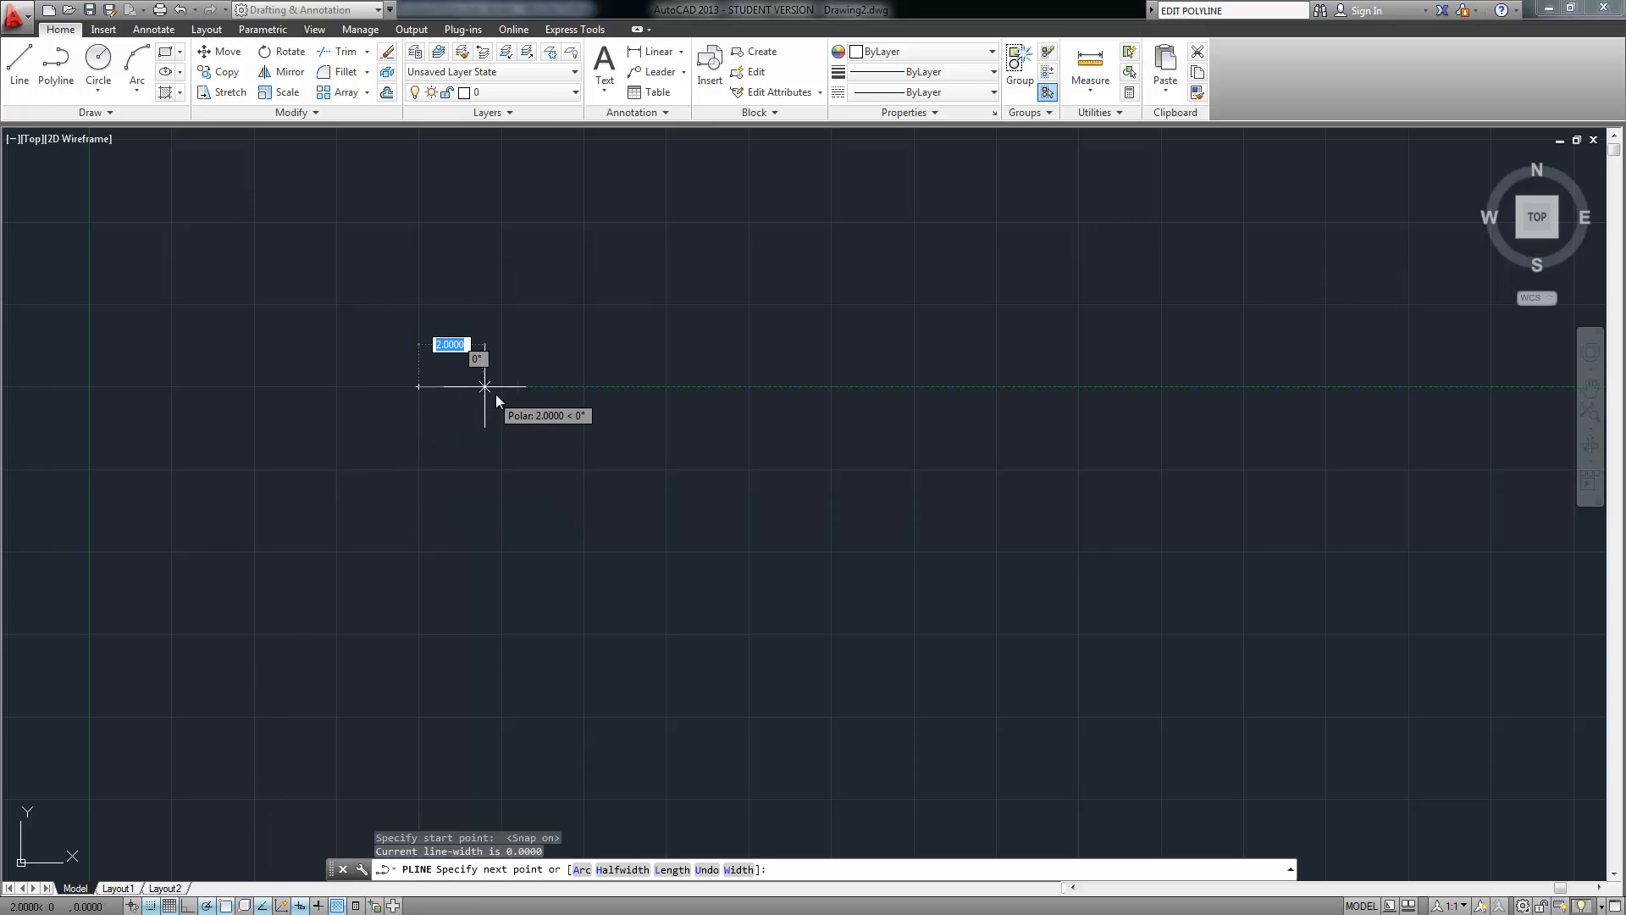
pyautogui.write('2')
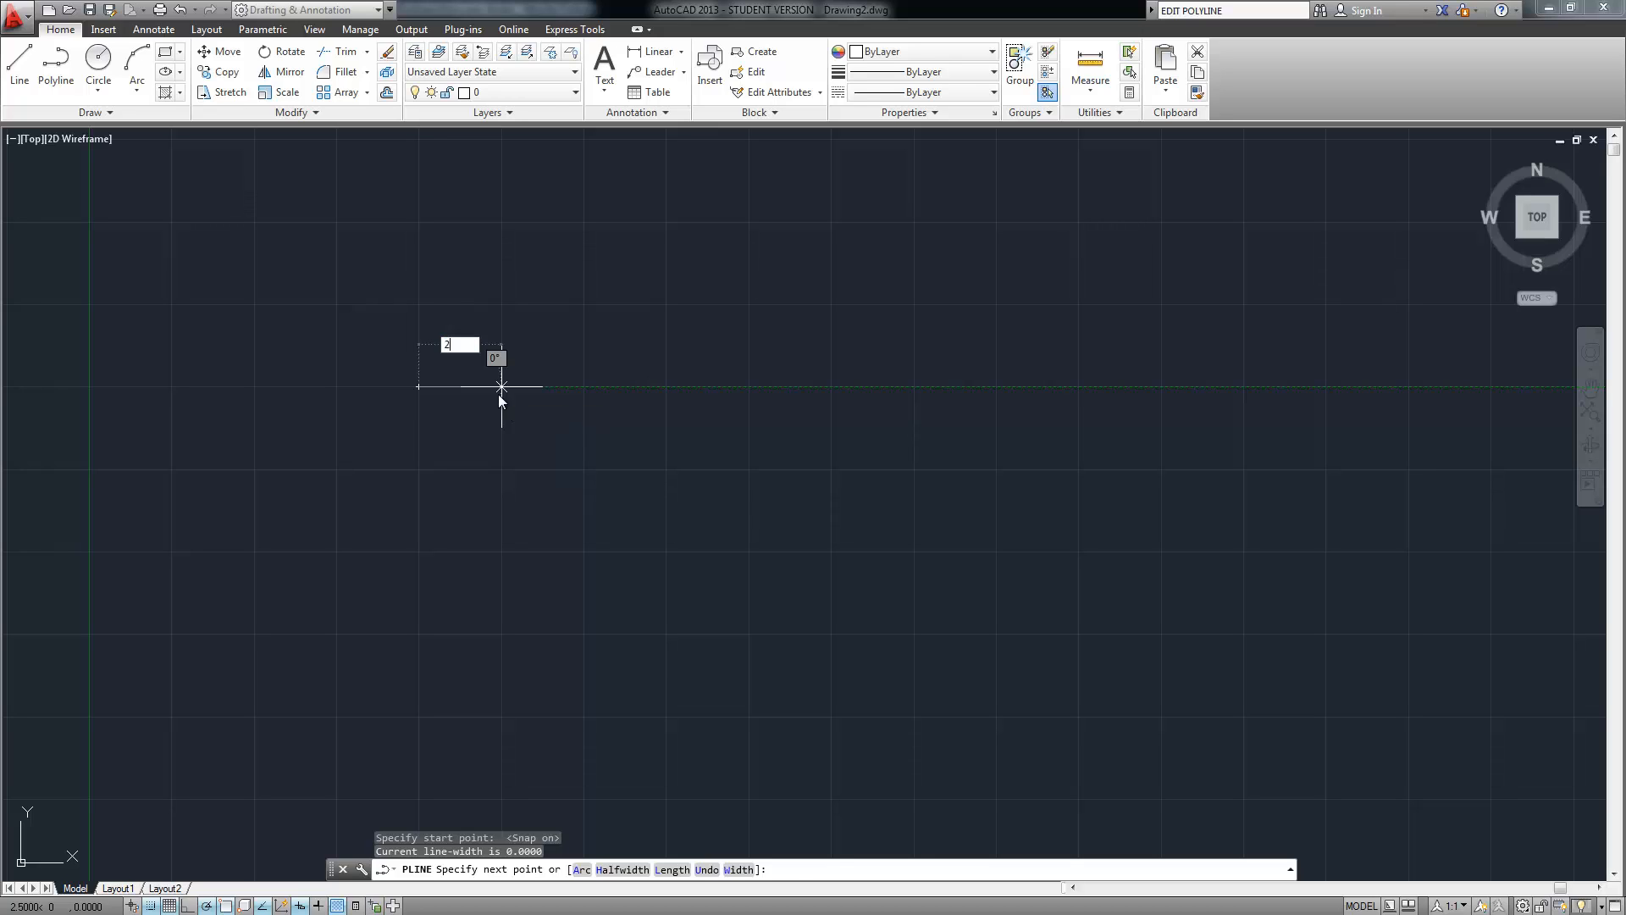
pyautogui.press('Return')
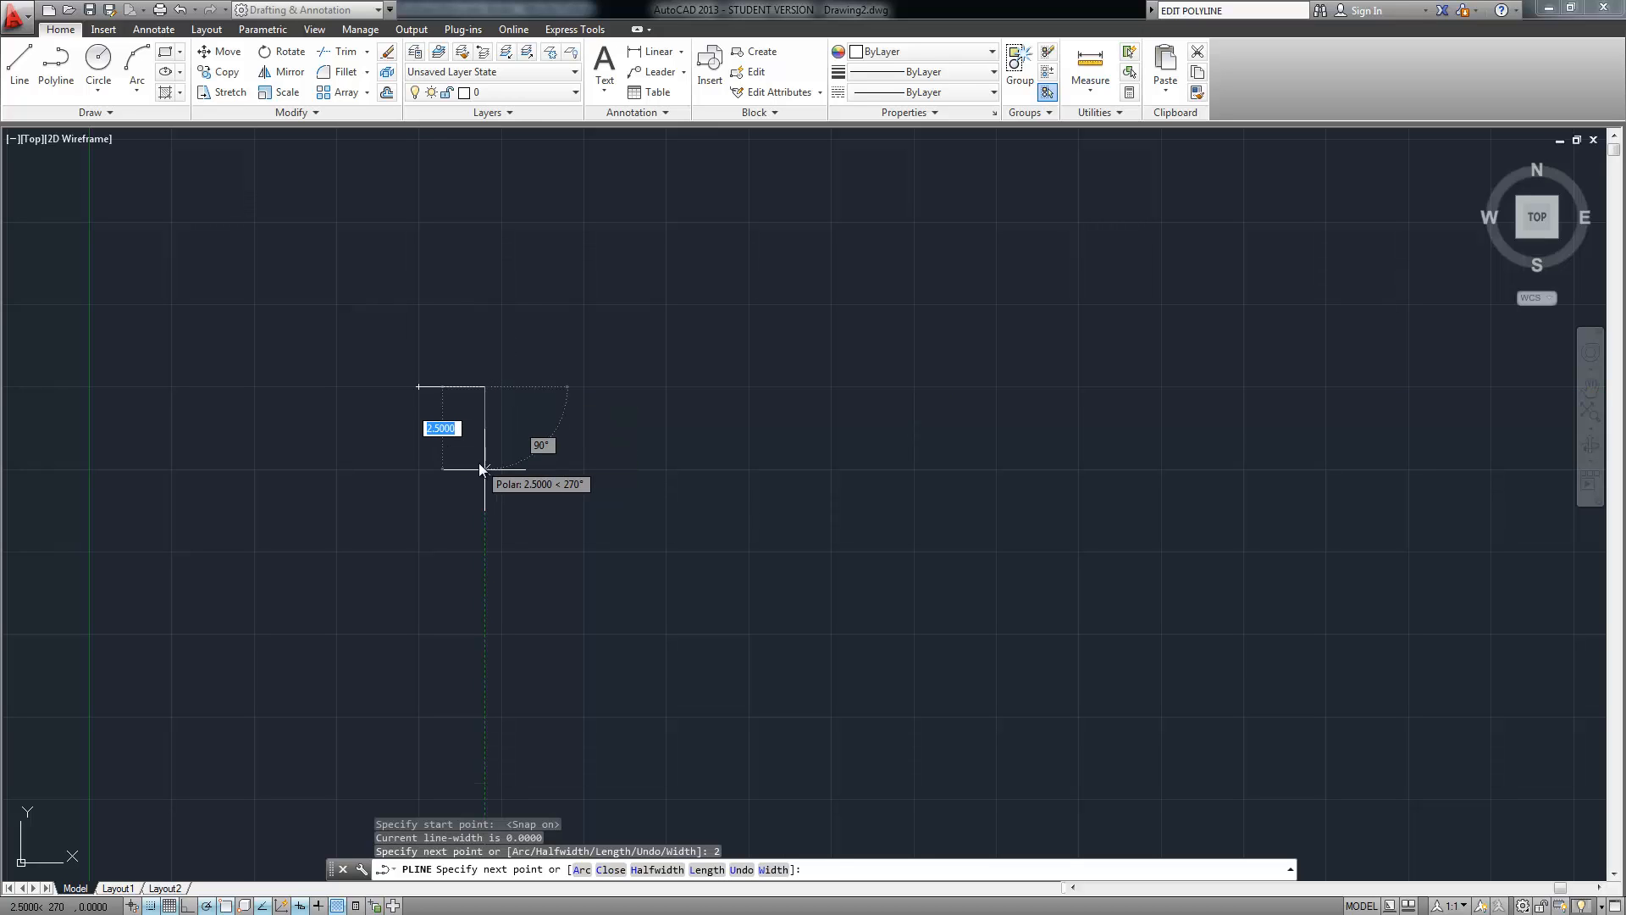
pyautogui.write('2')
pyautogui.press('Return')
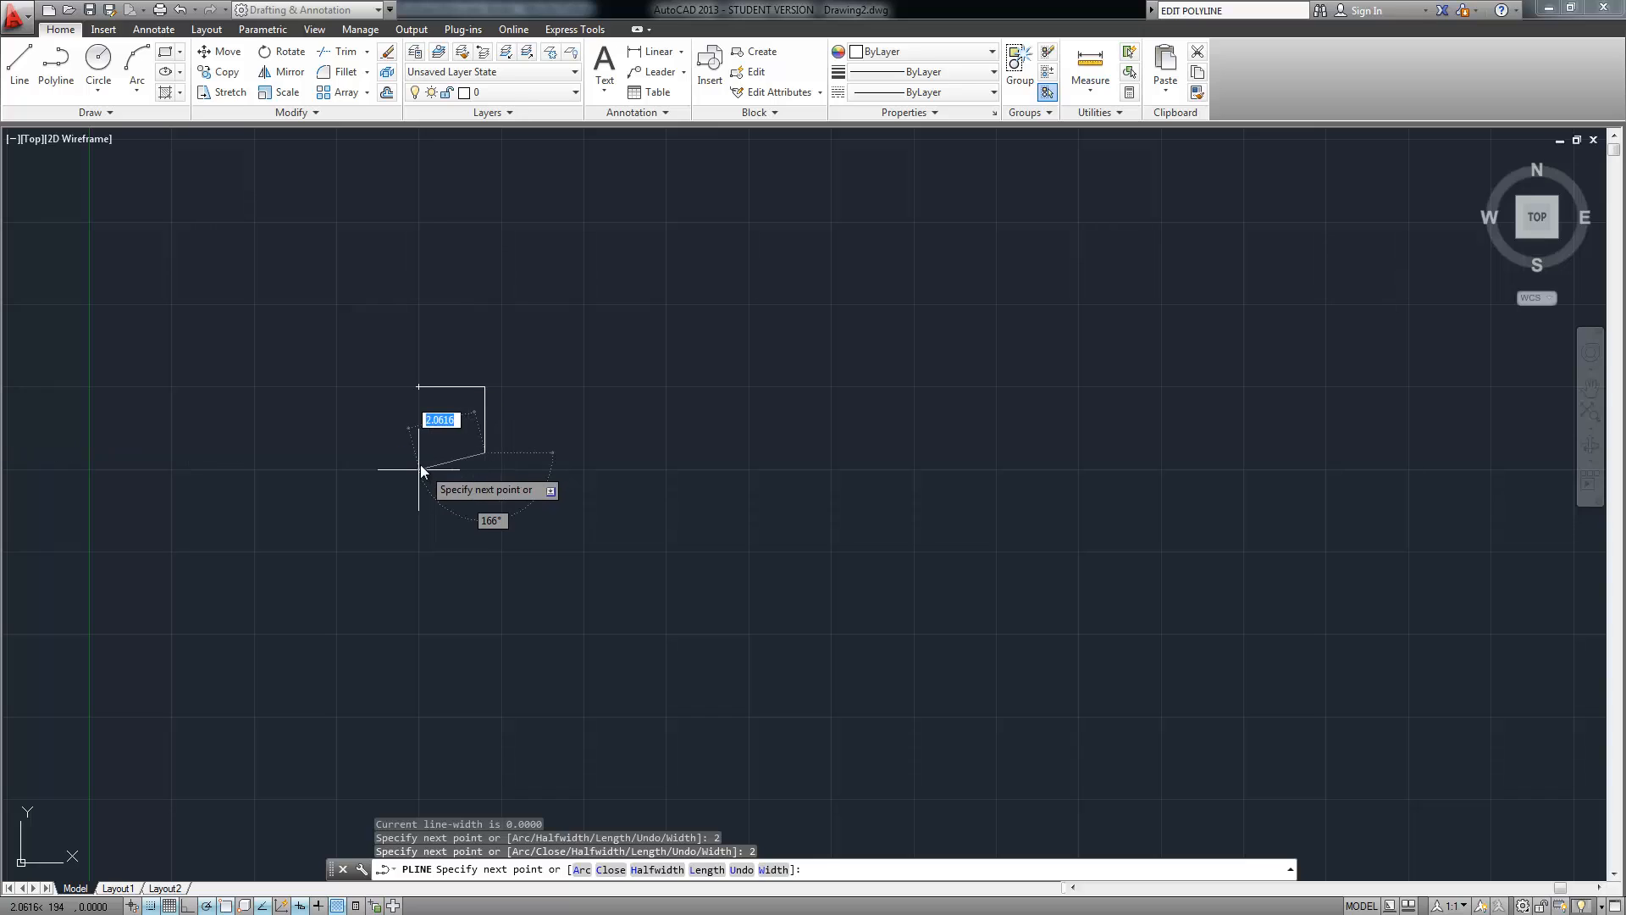
pyautogui.click(418, 453)
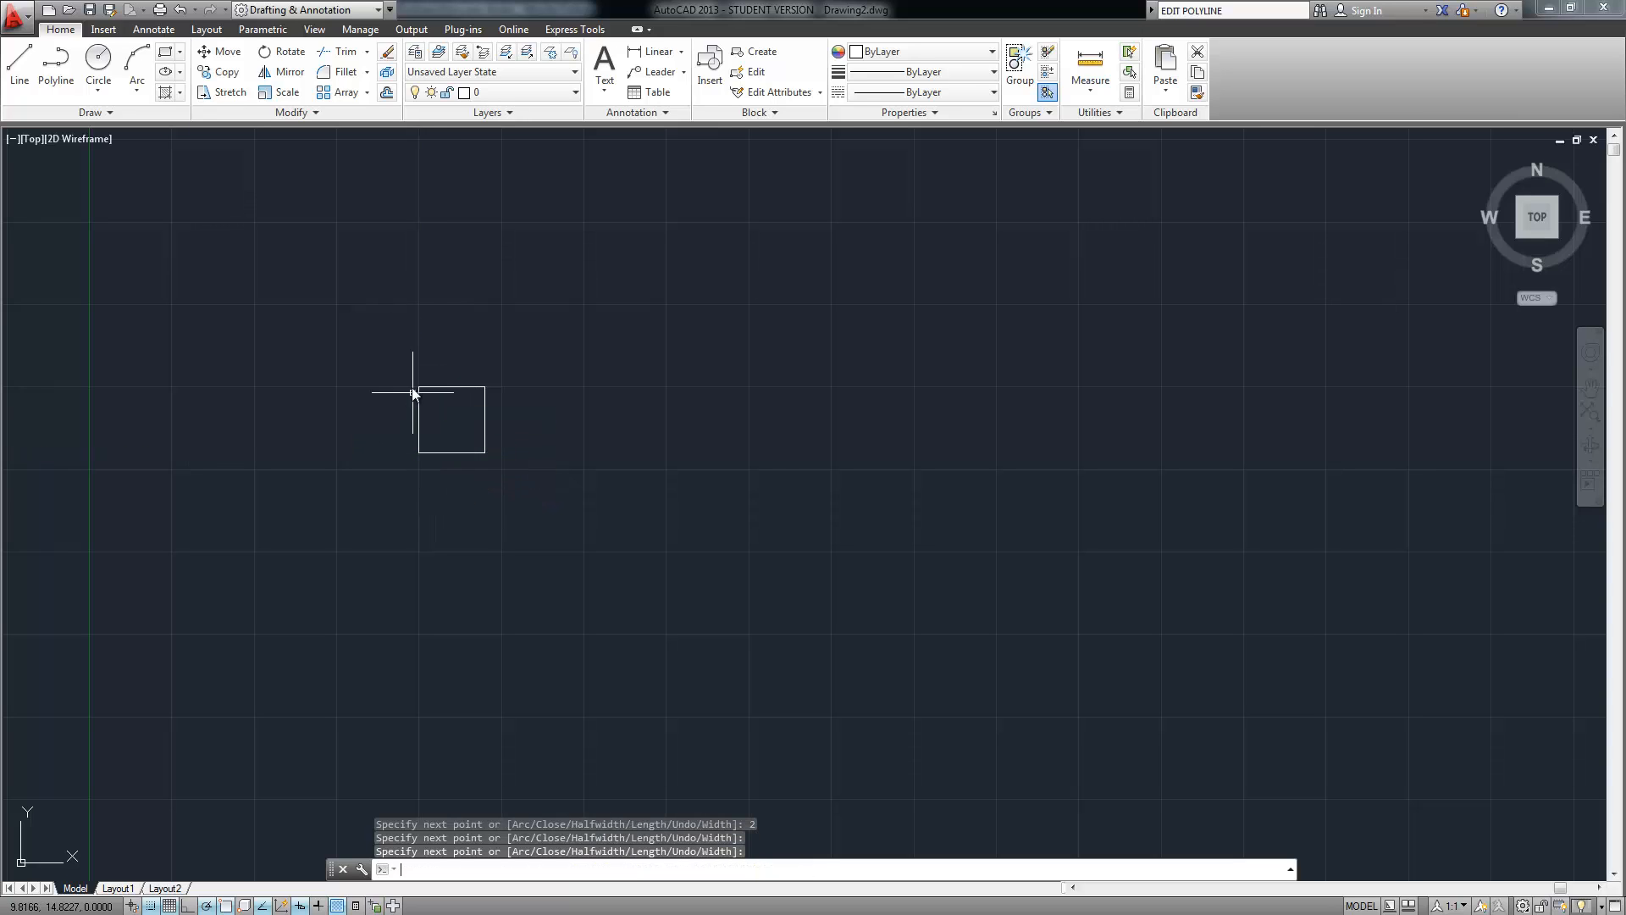
pyautogui.press('Return')
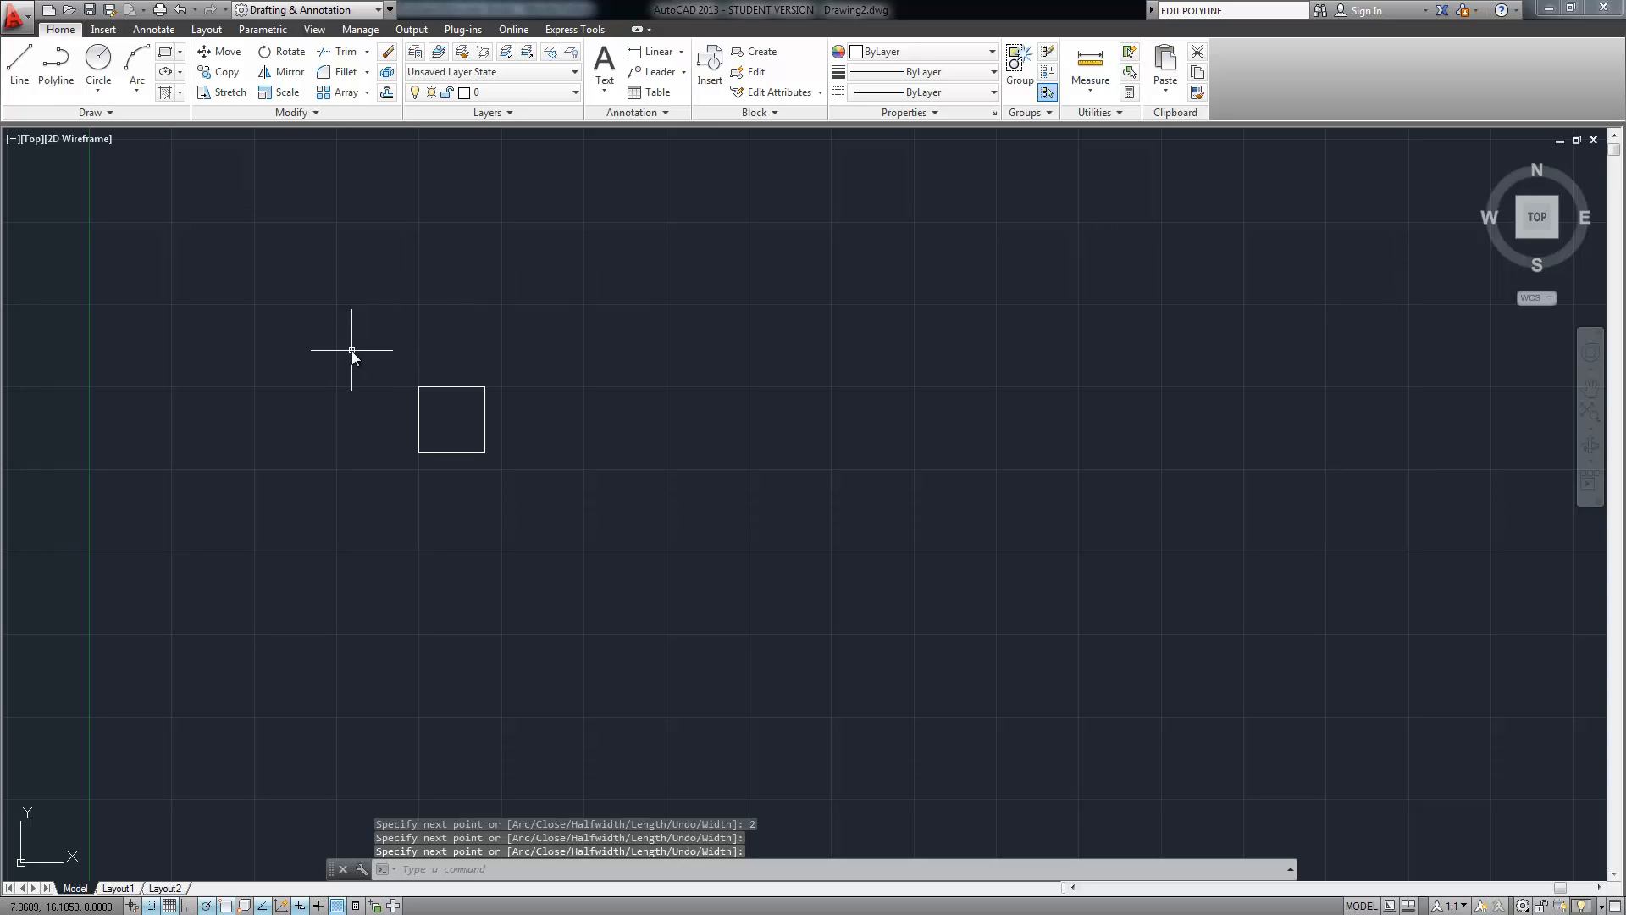
# Offset the square 0.2 units outward using OFFSET to make a double outline
pyautogui.write('OFFSET')
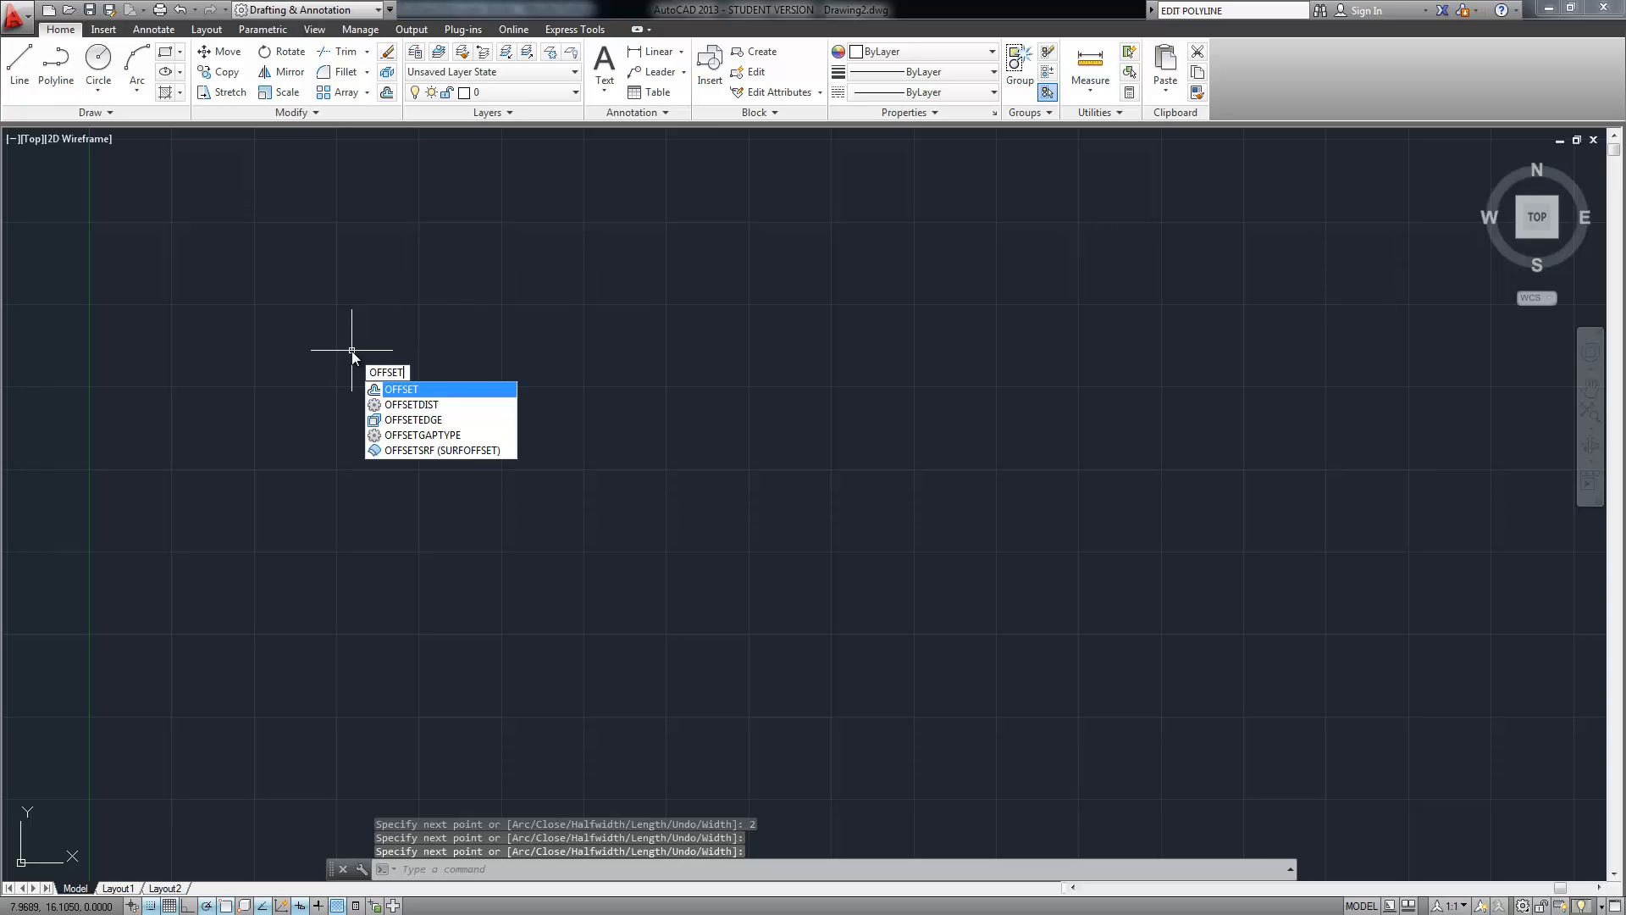
pyautogui.press('Return')
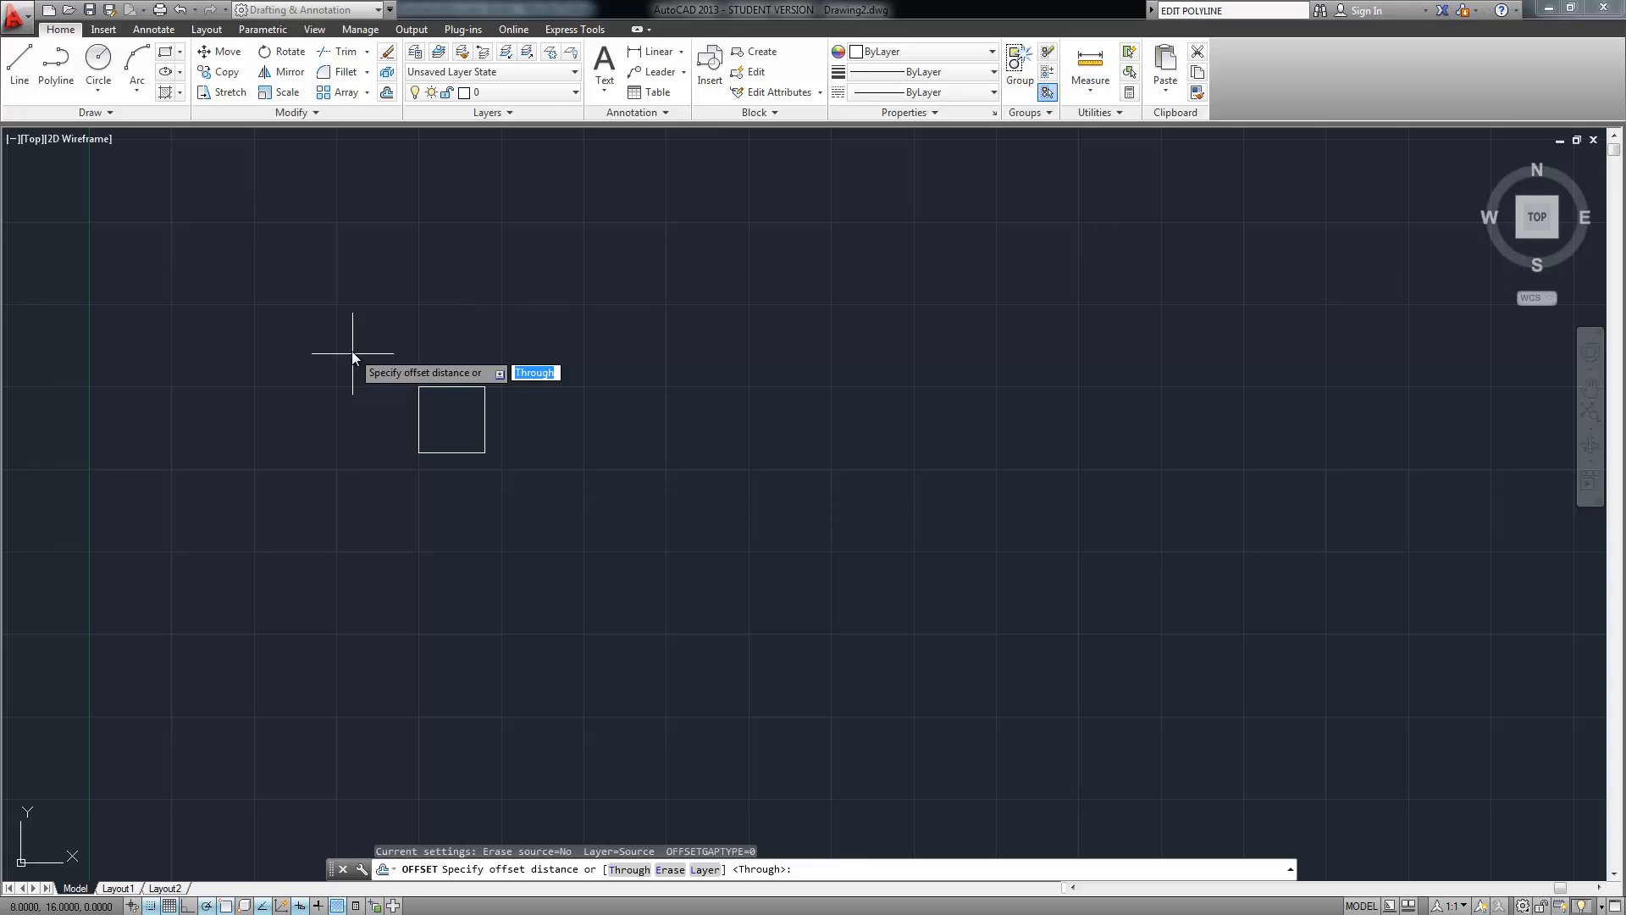
pyautogui.write('.2')
pyautogui.press('Return')
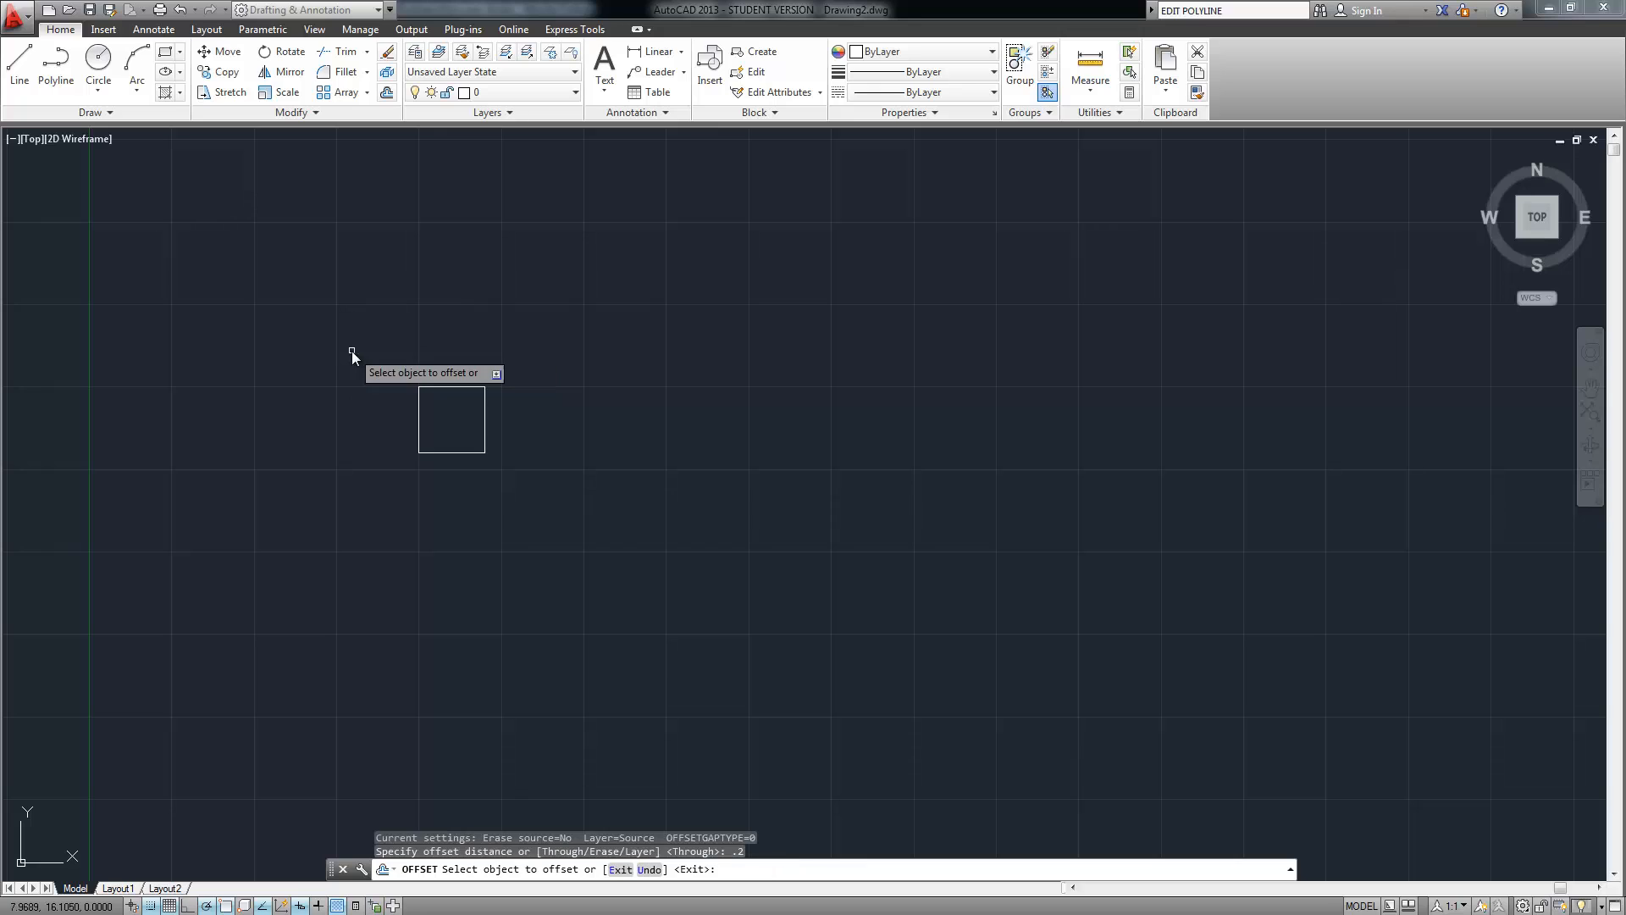
pyautogui.click(452, 404)
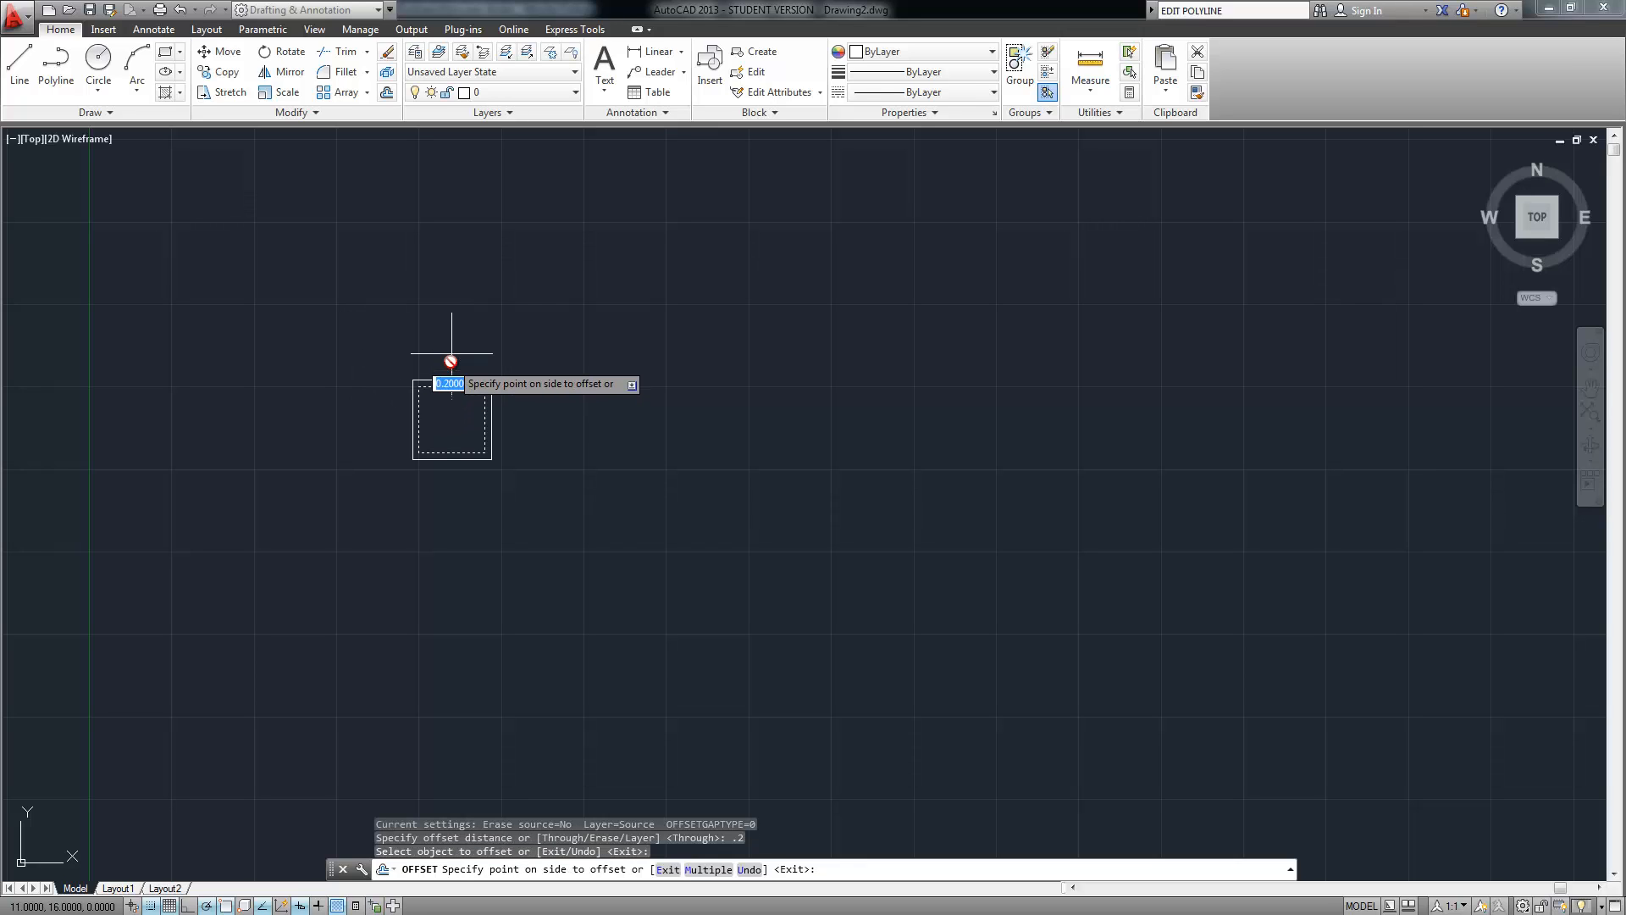
pyautogui.click(452, 353)
pyautogui.scroll(4, 399, 393)
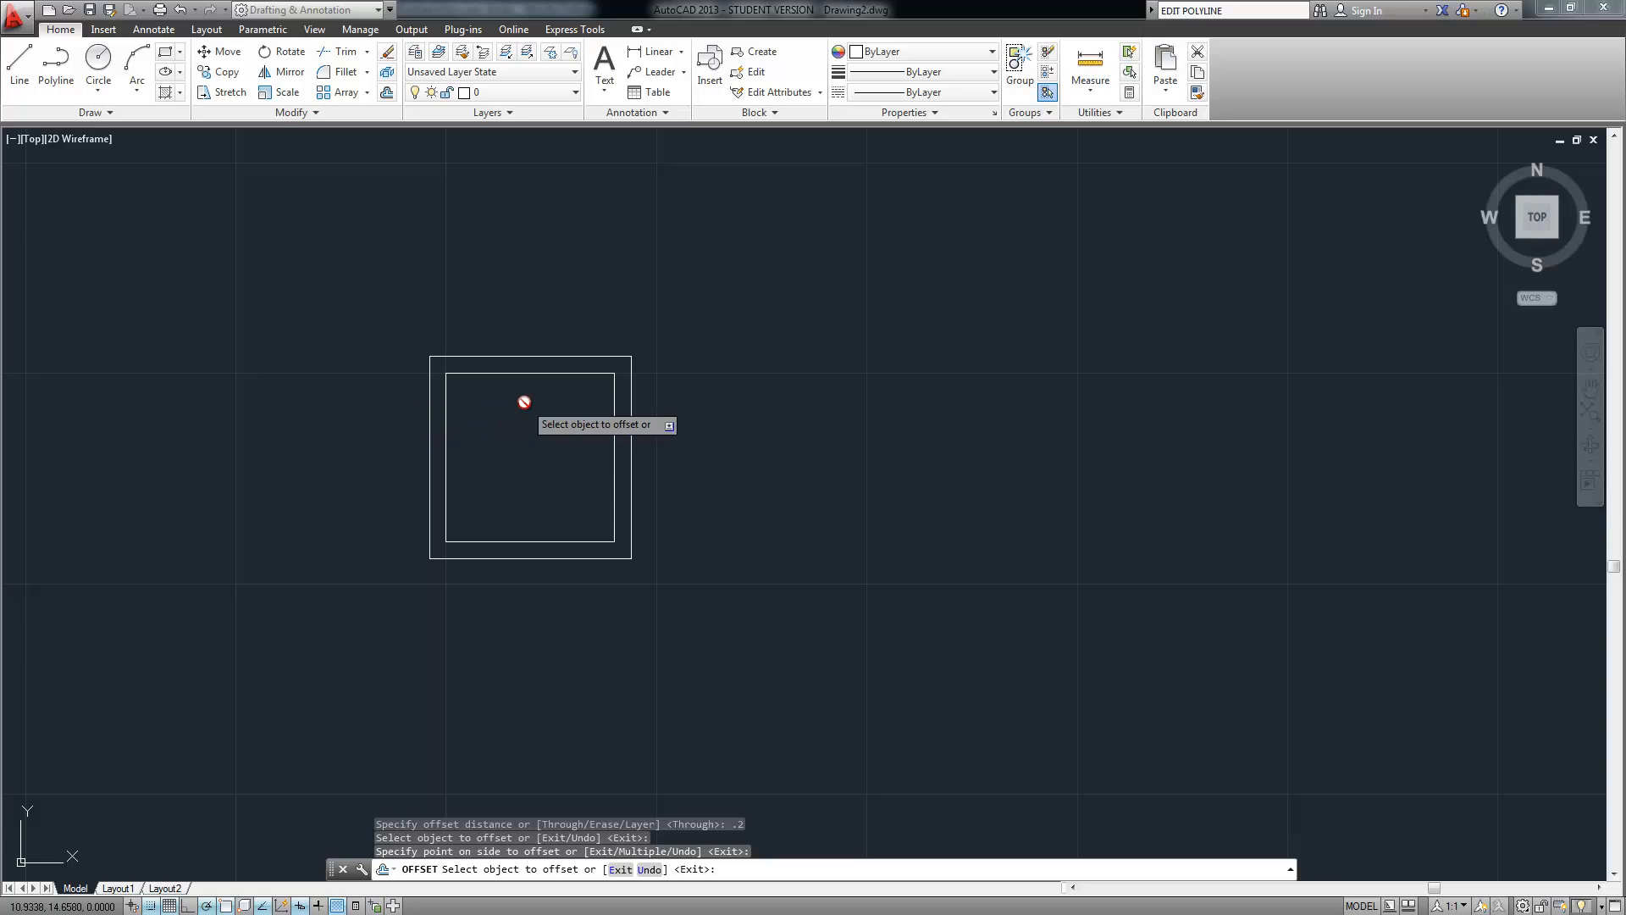
pyautogui.scroll(-2, 461, 433)
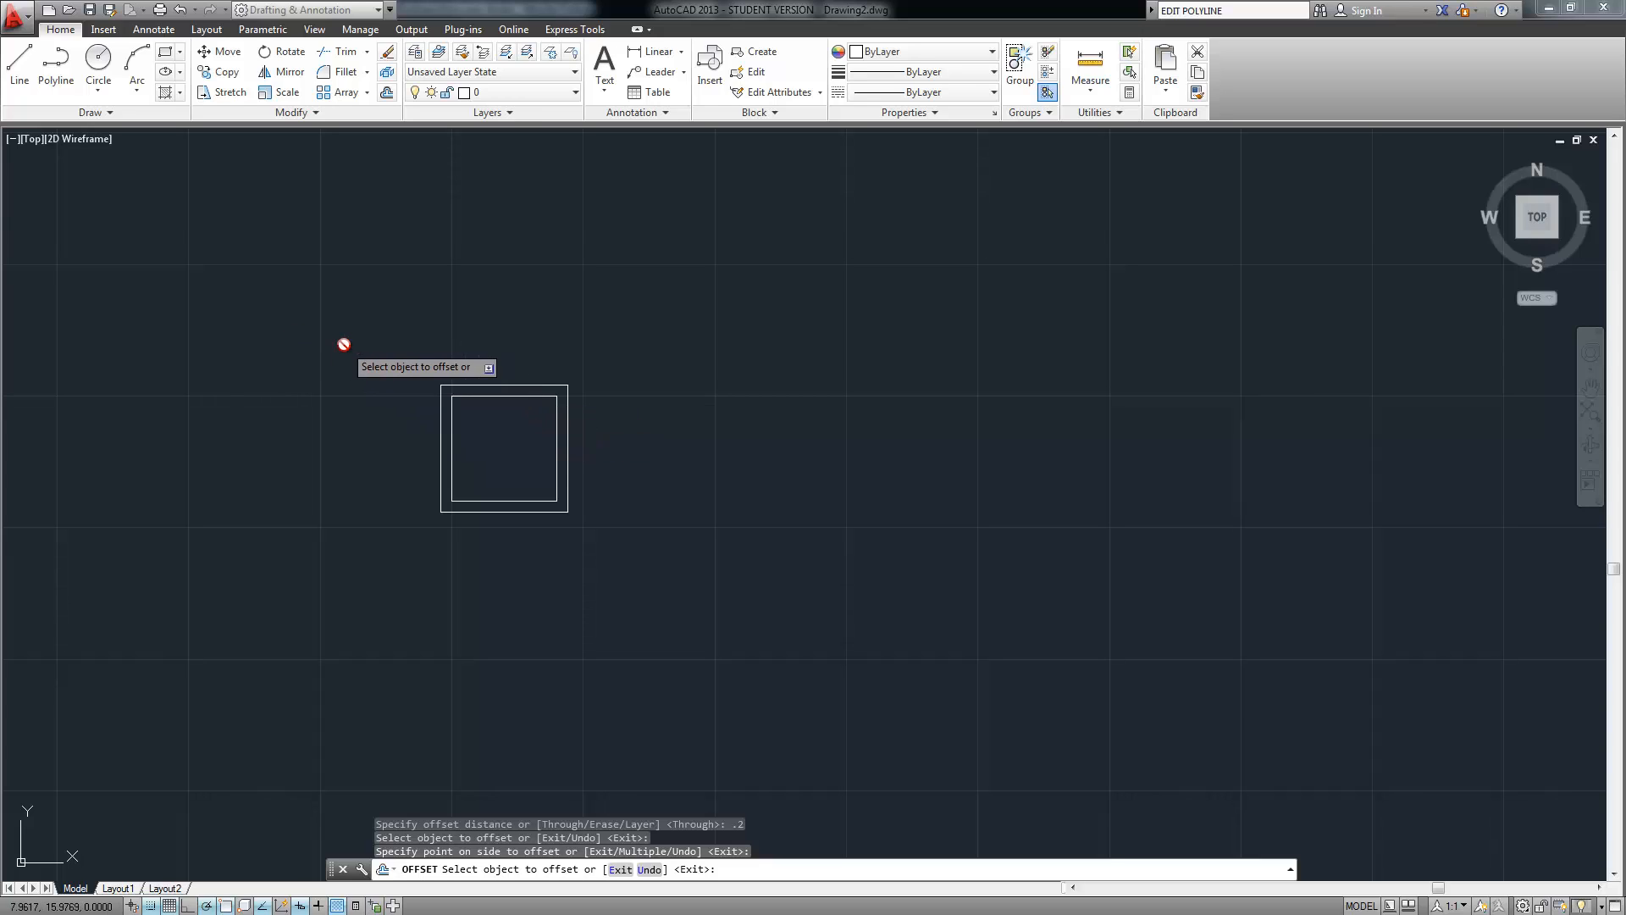
pyautogui.press('Return')
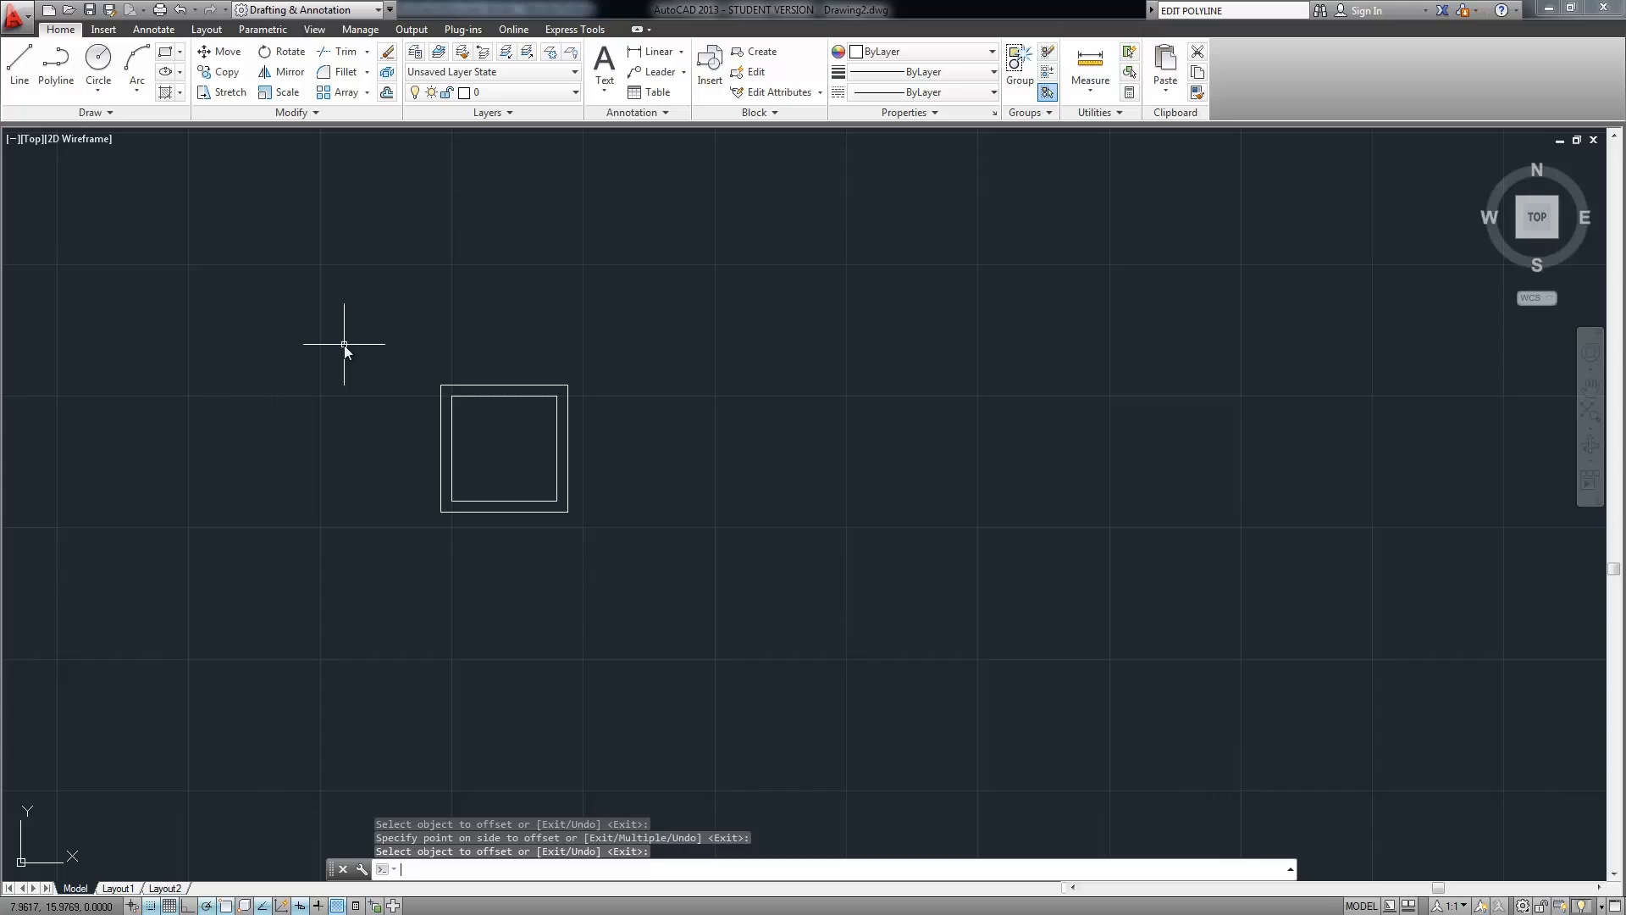
# With Snap off, copy both squares to the left, using a corner as base point
pyautogui.write('copy')
pyautogui.press('Return')
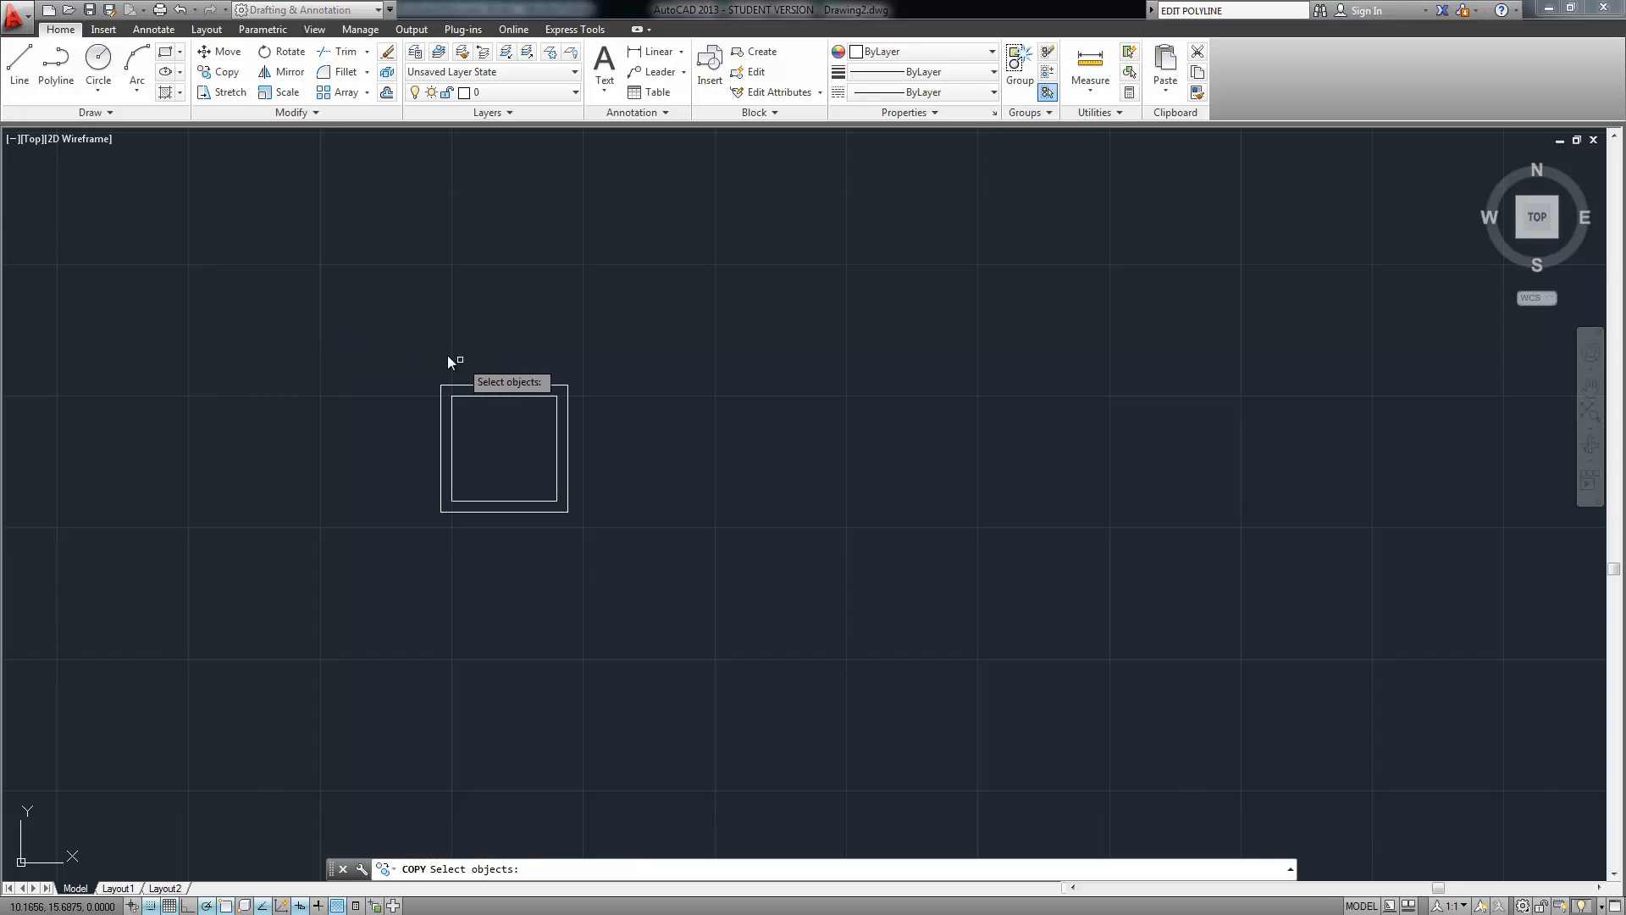
pyautogui.click(631, 330)
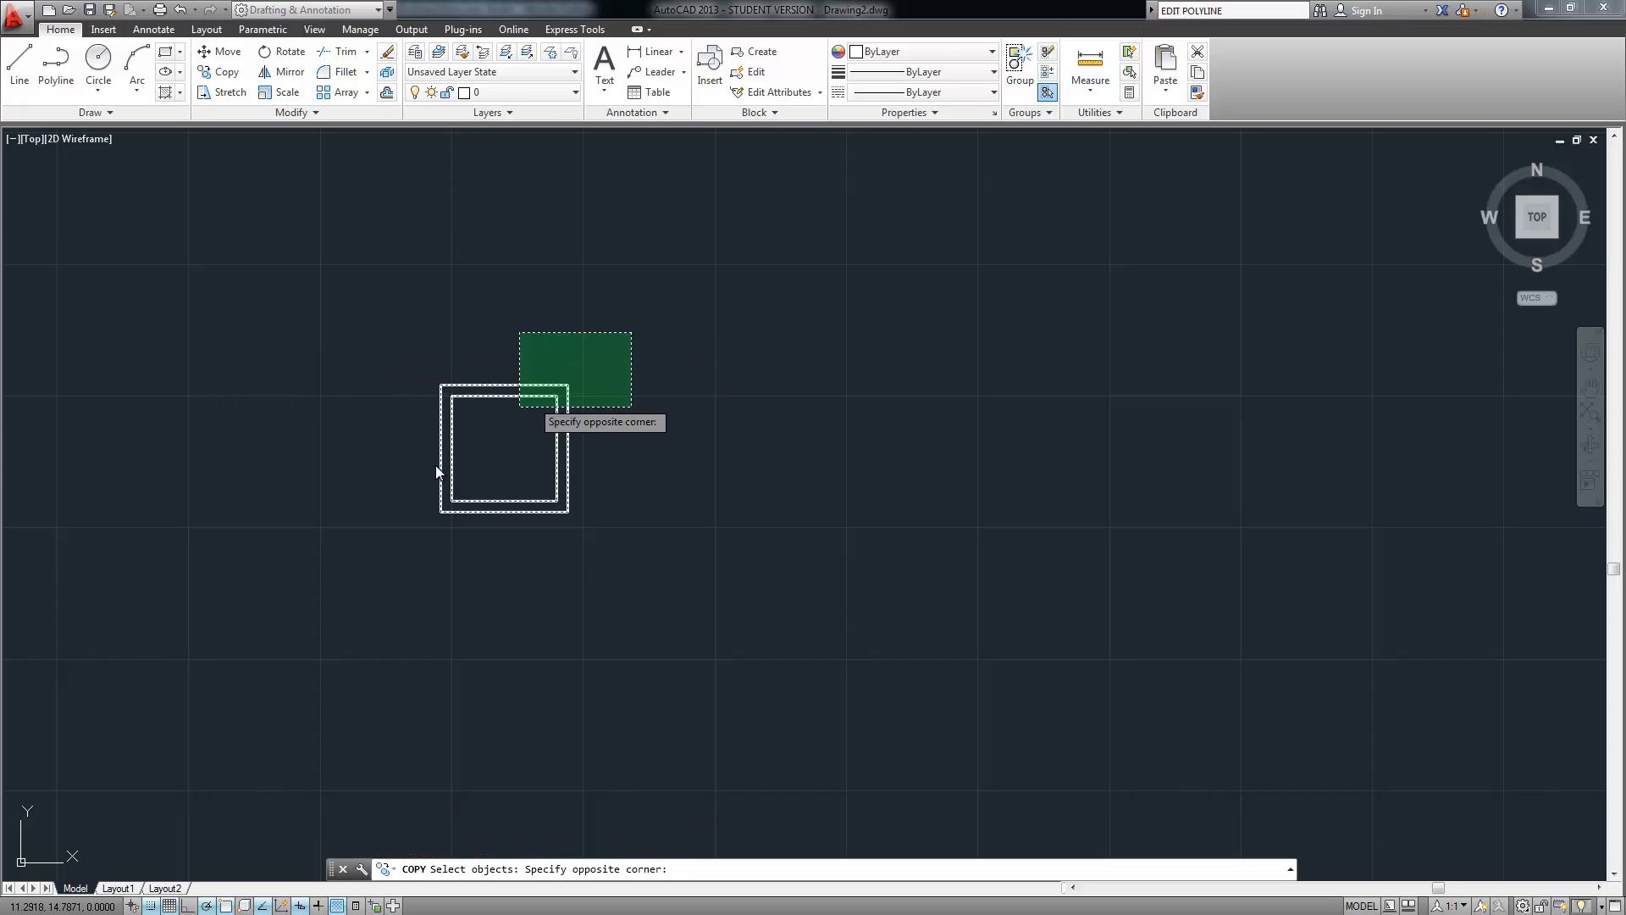
pyautogui.click(357, 584)
pyautogui.press('Return')
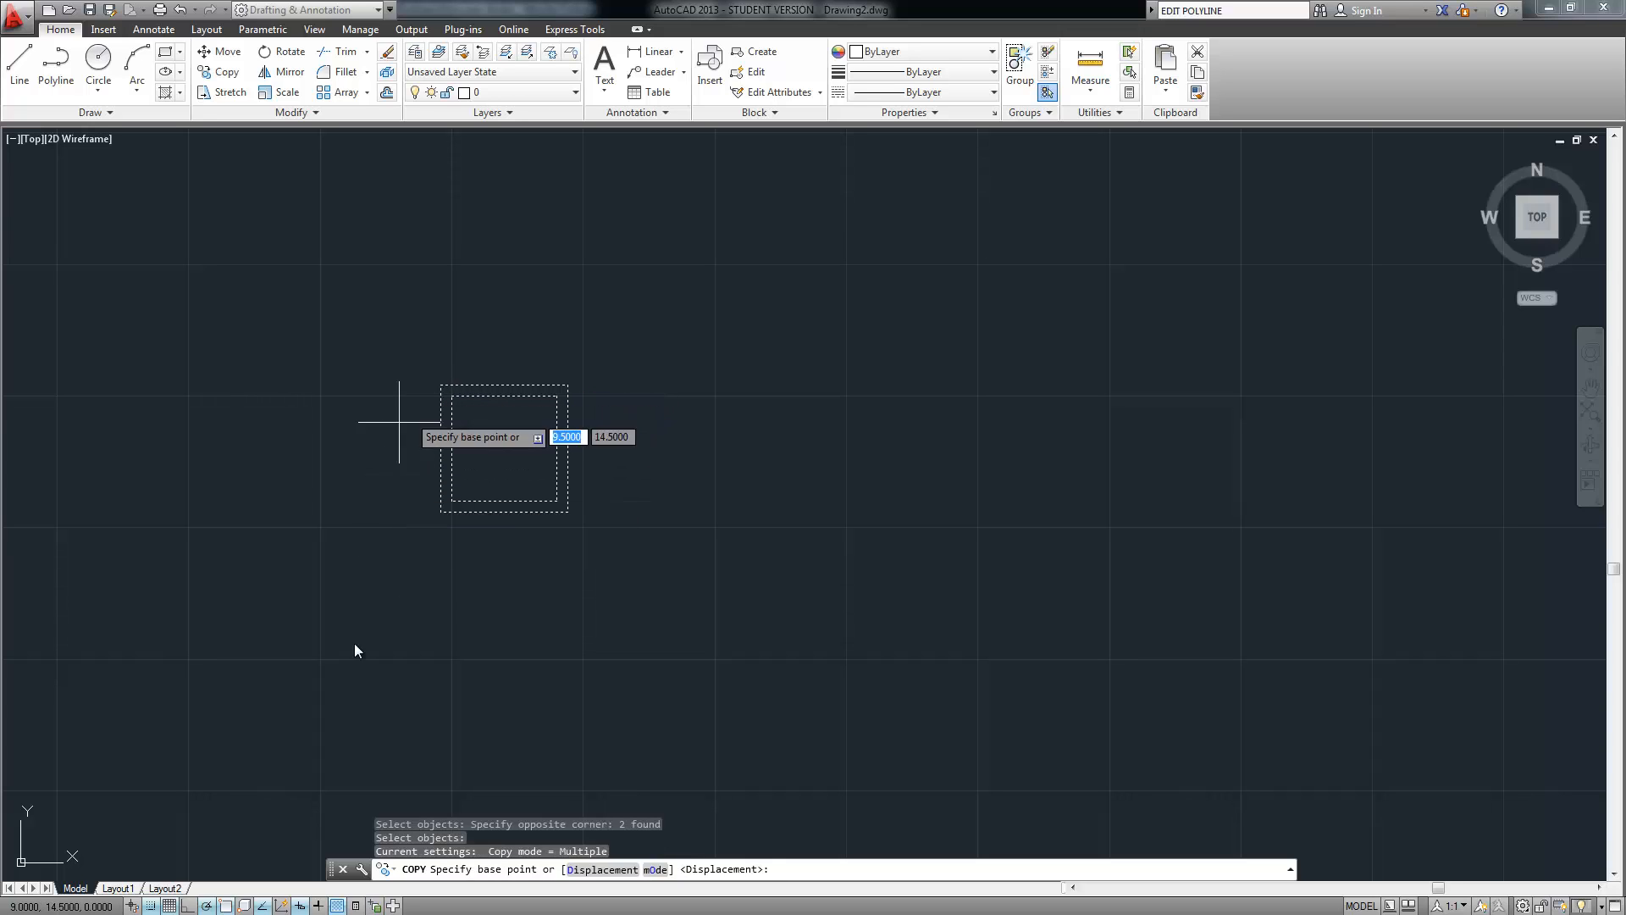
pyautogui.click(150, 905)
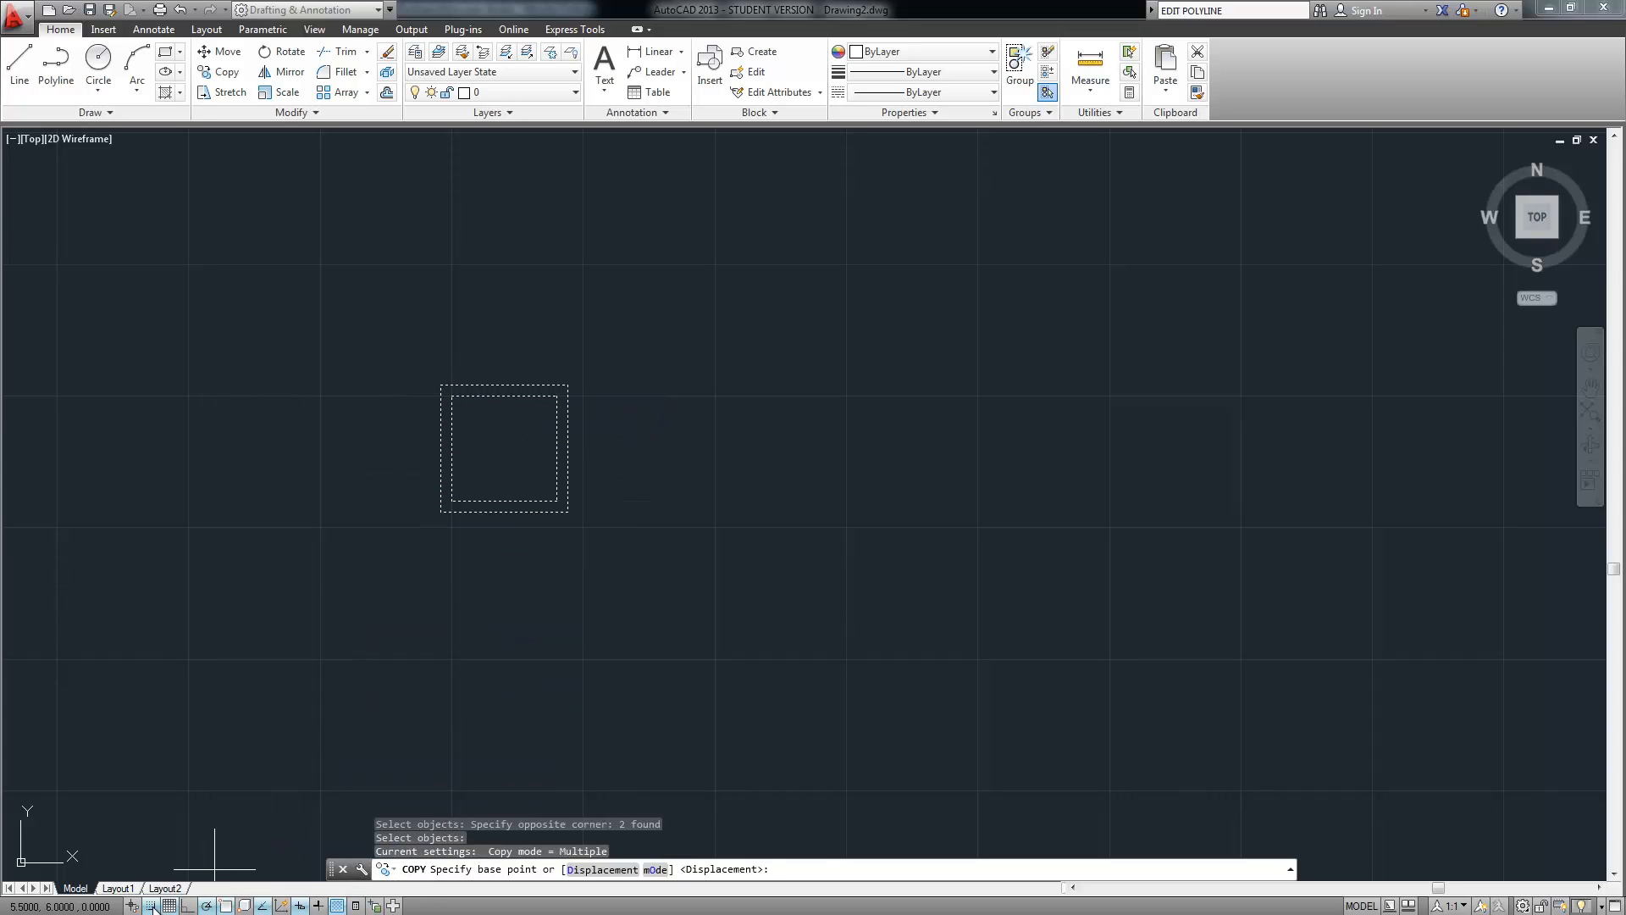
pyautogui.click(440, 387)
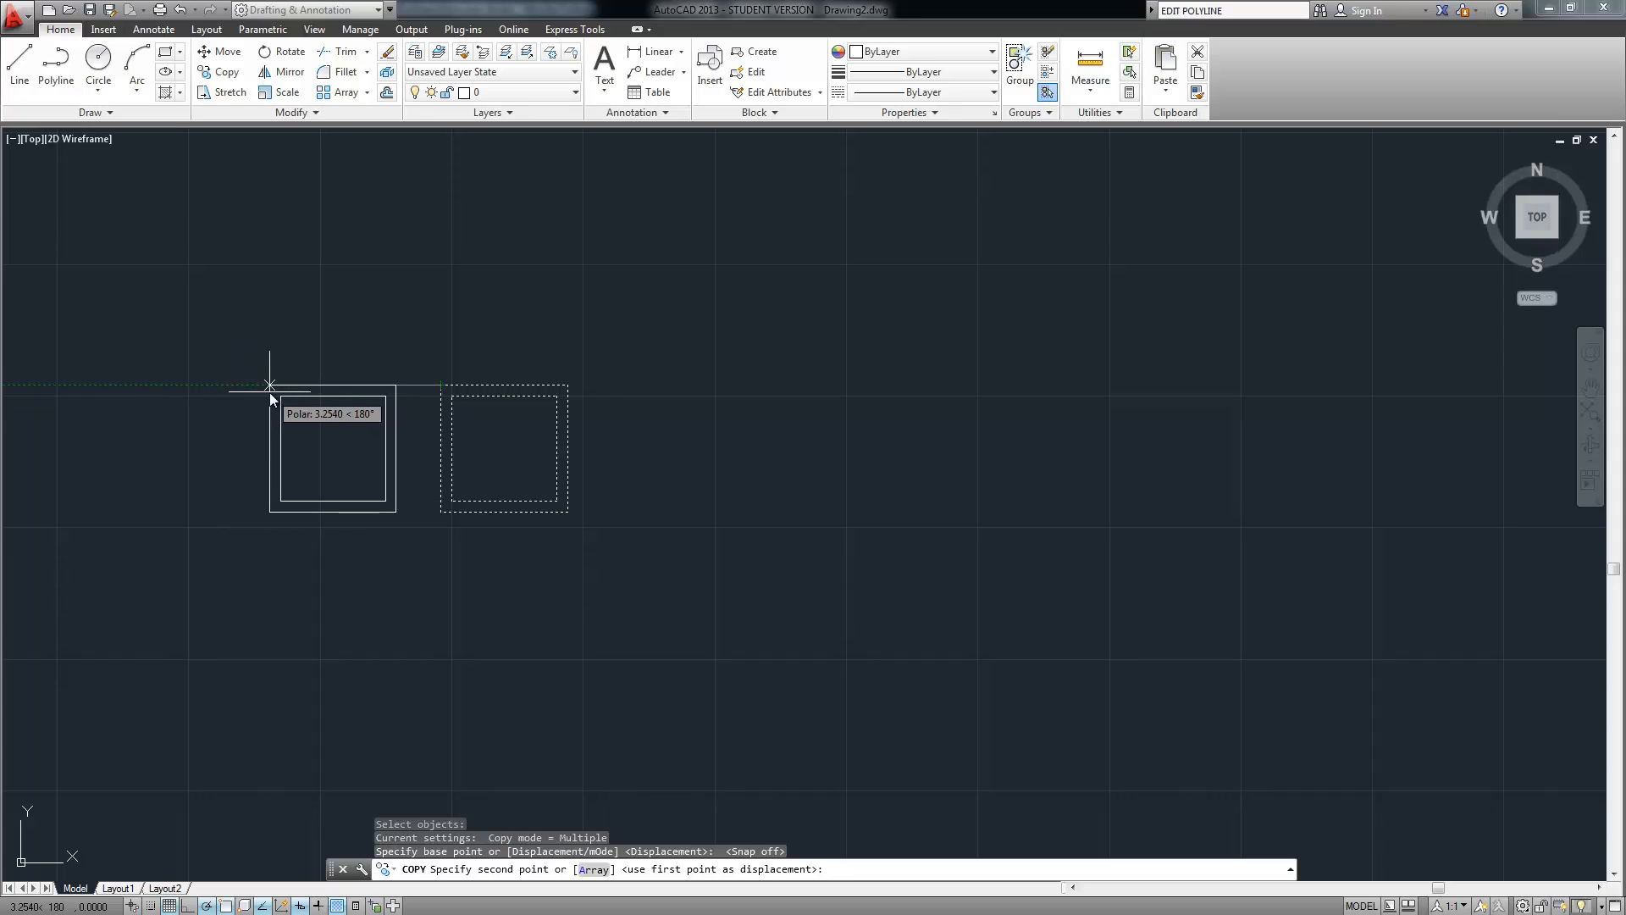
pyautogui.click(262, 385)
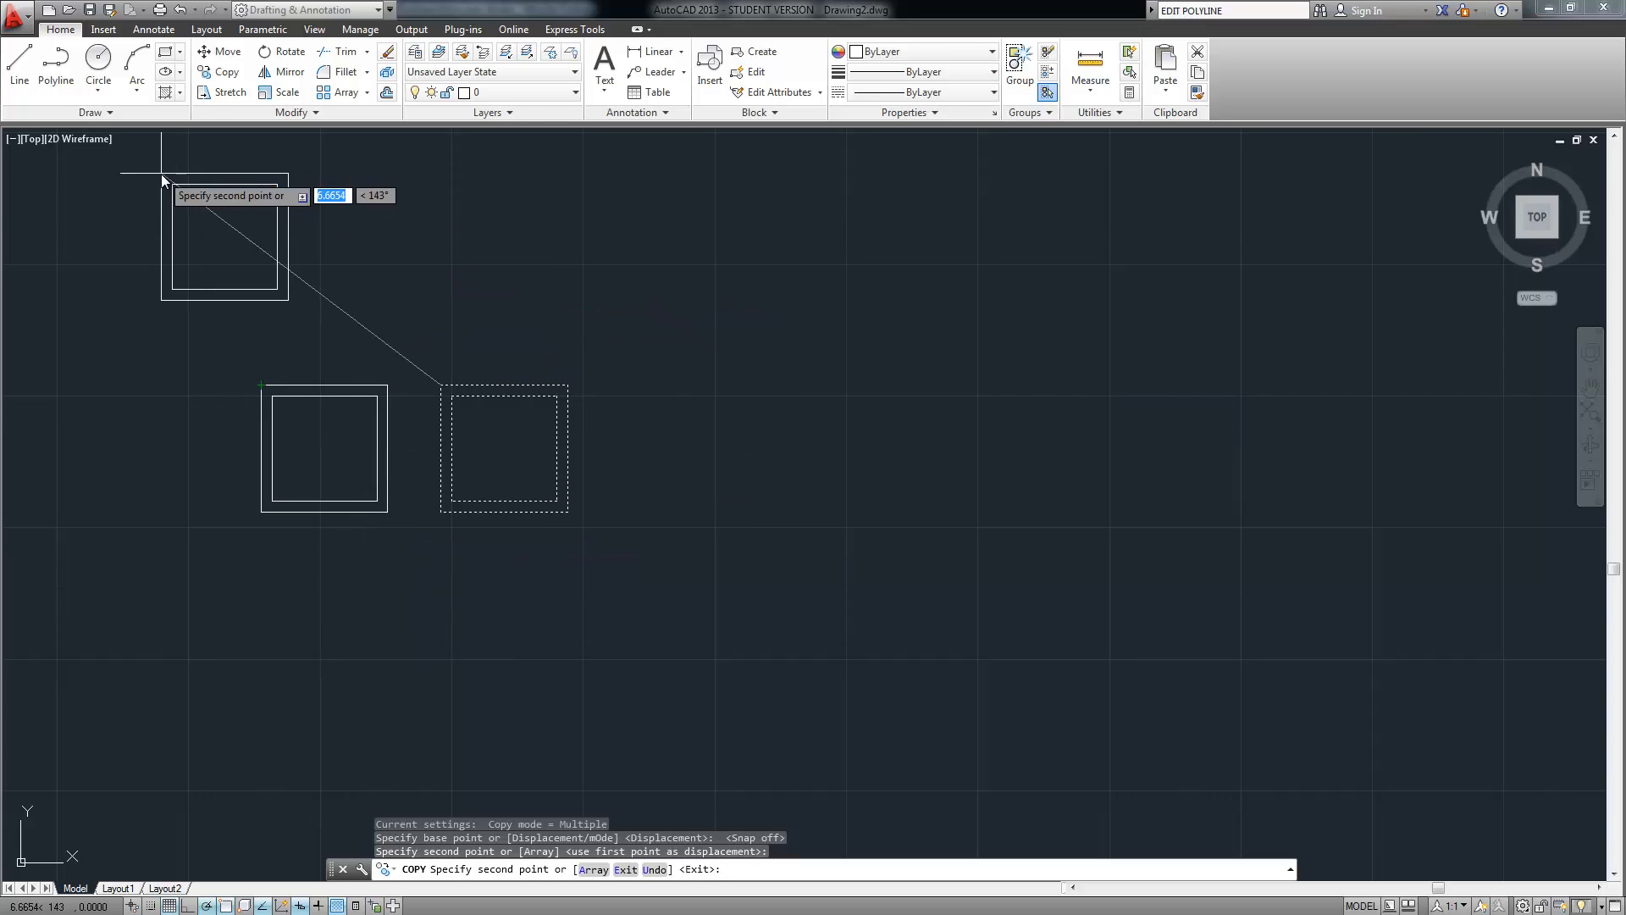
pyautogui.press('Return')
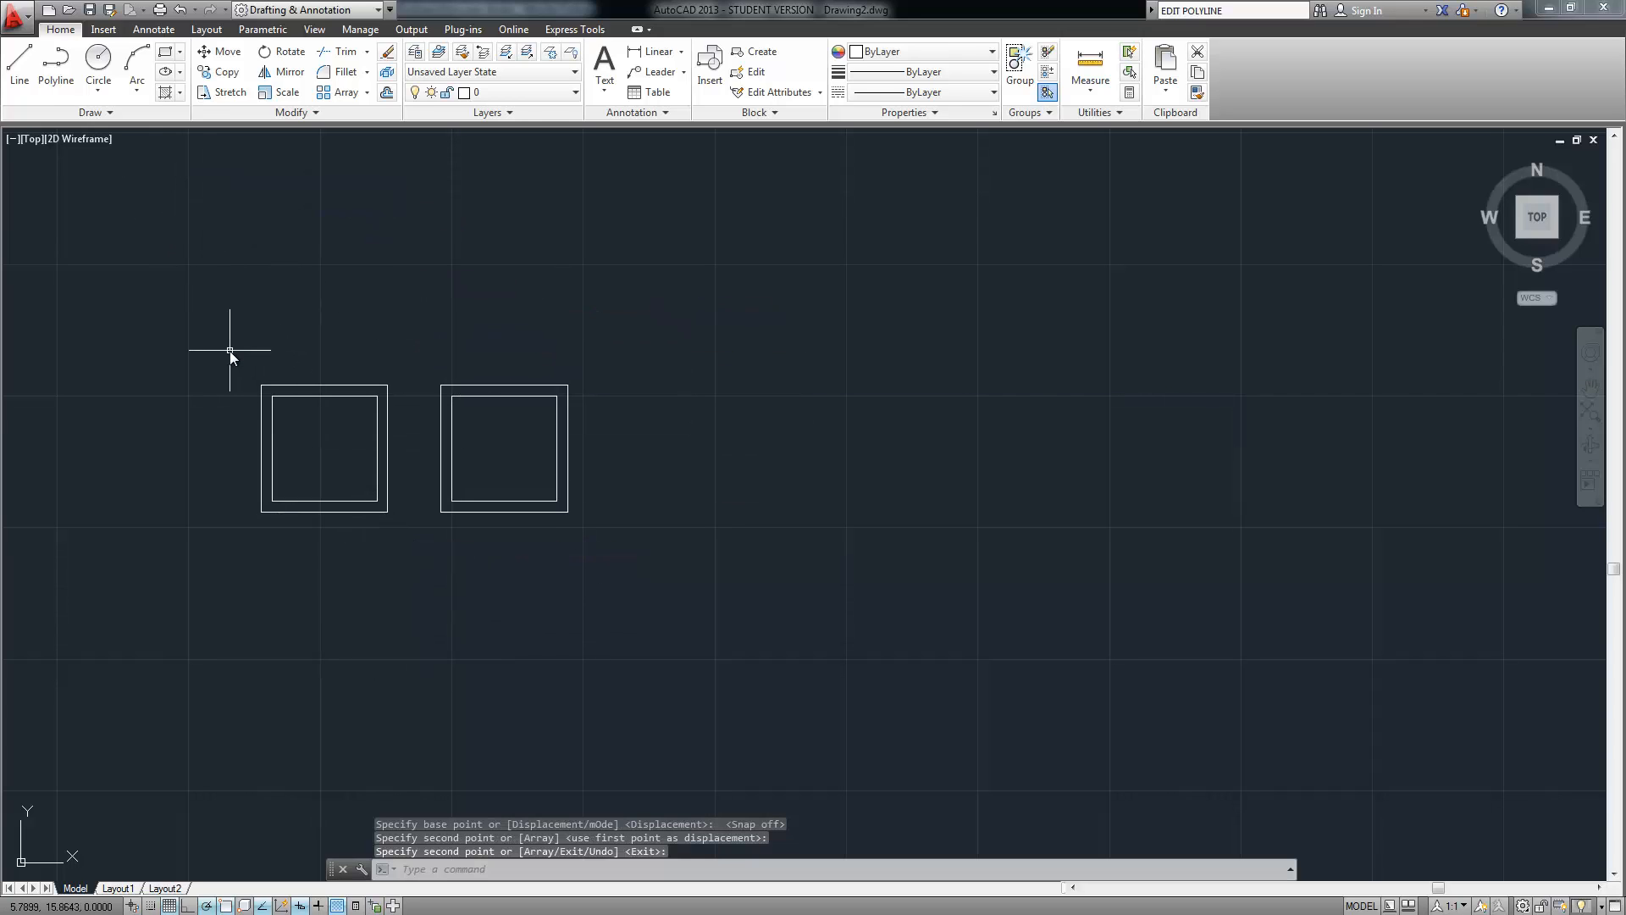
# Rotate both squares of the left copy 45° about their corner to form a diamond
pyautogui.write('ROtate')
pyautogui.press('Return')
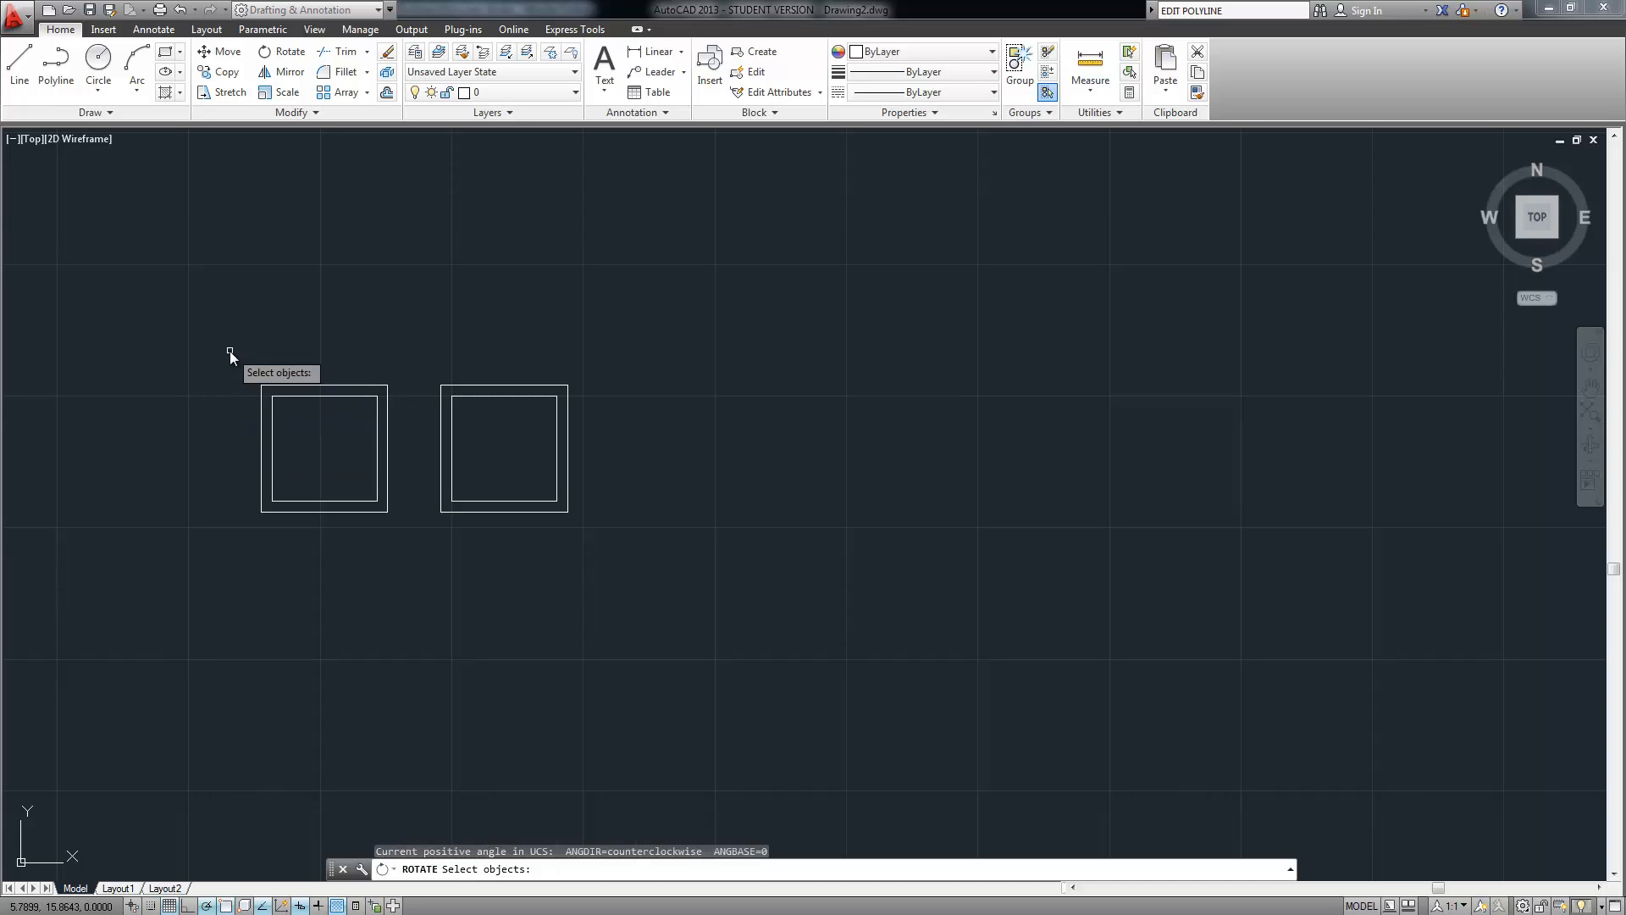
pyautogui.click(231, 350)
pyautogui.click(415, 552)
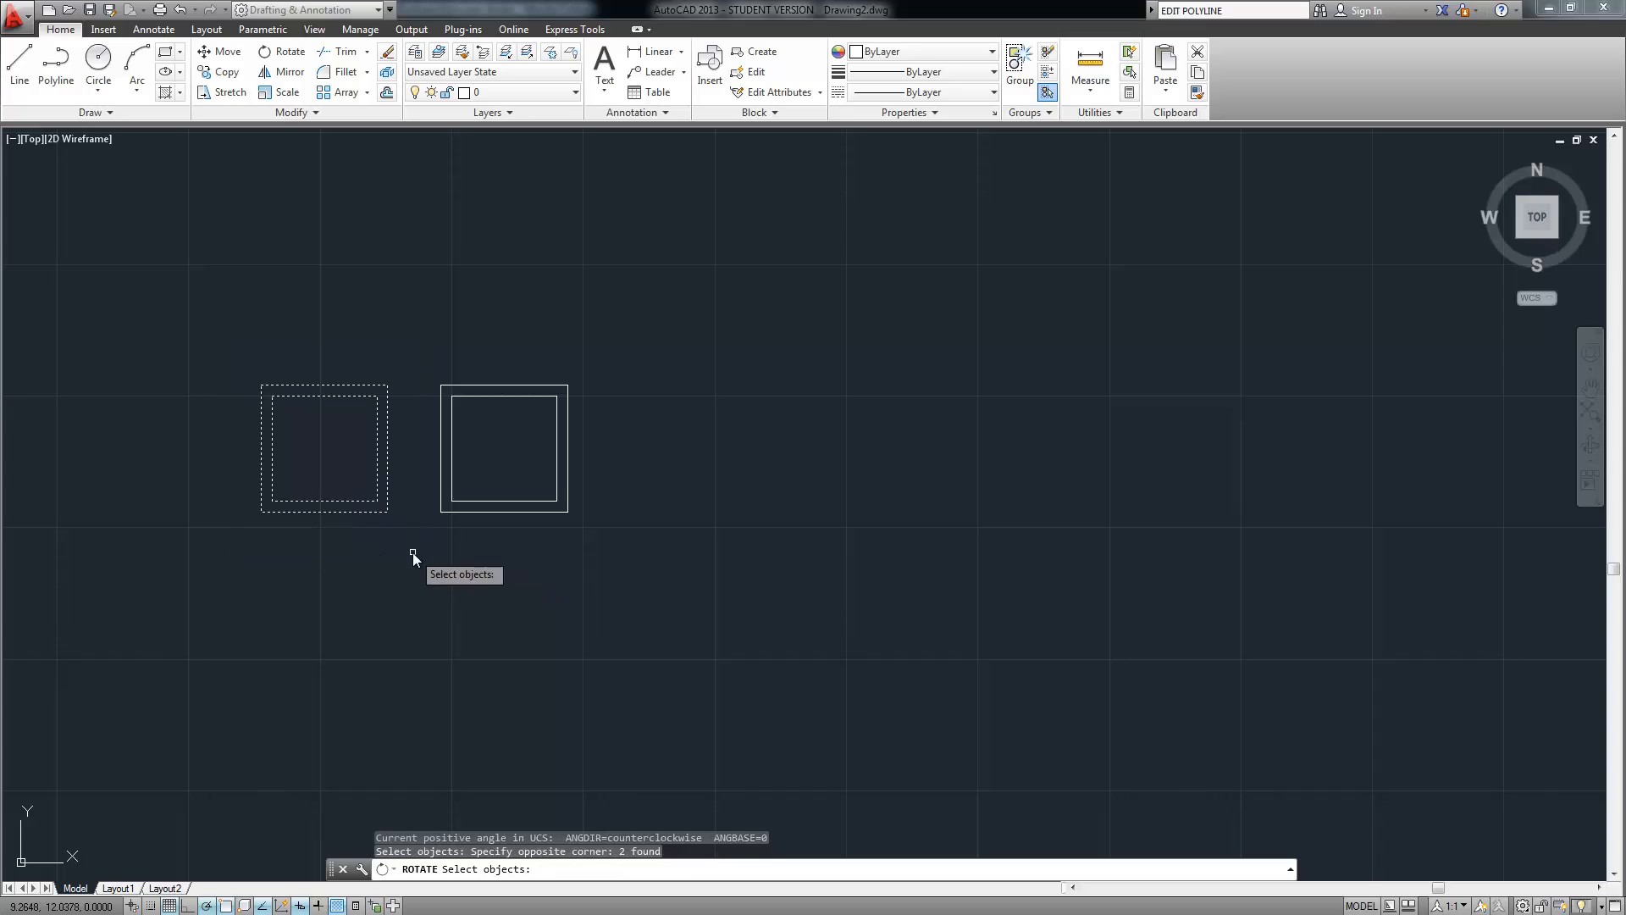
pyautogui.press('Return')
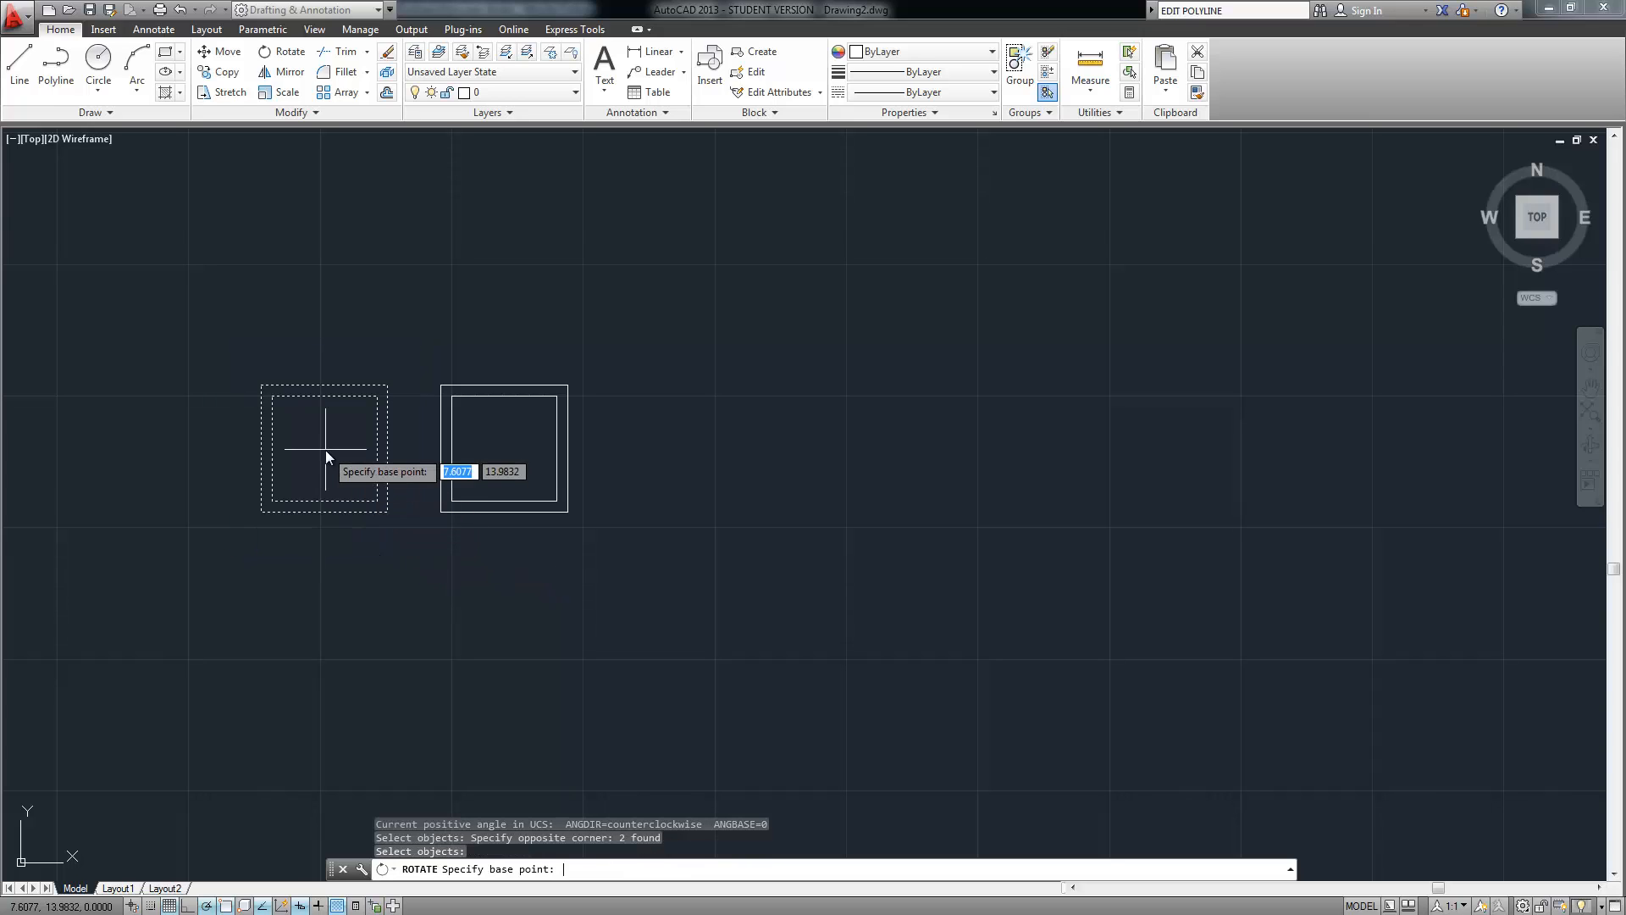
pyautogui.click(261, 385)
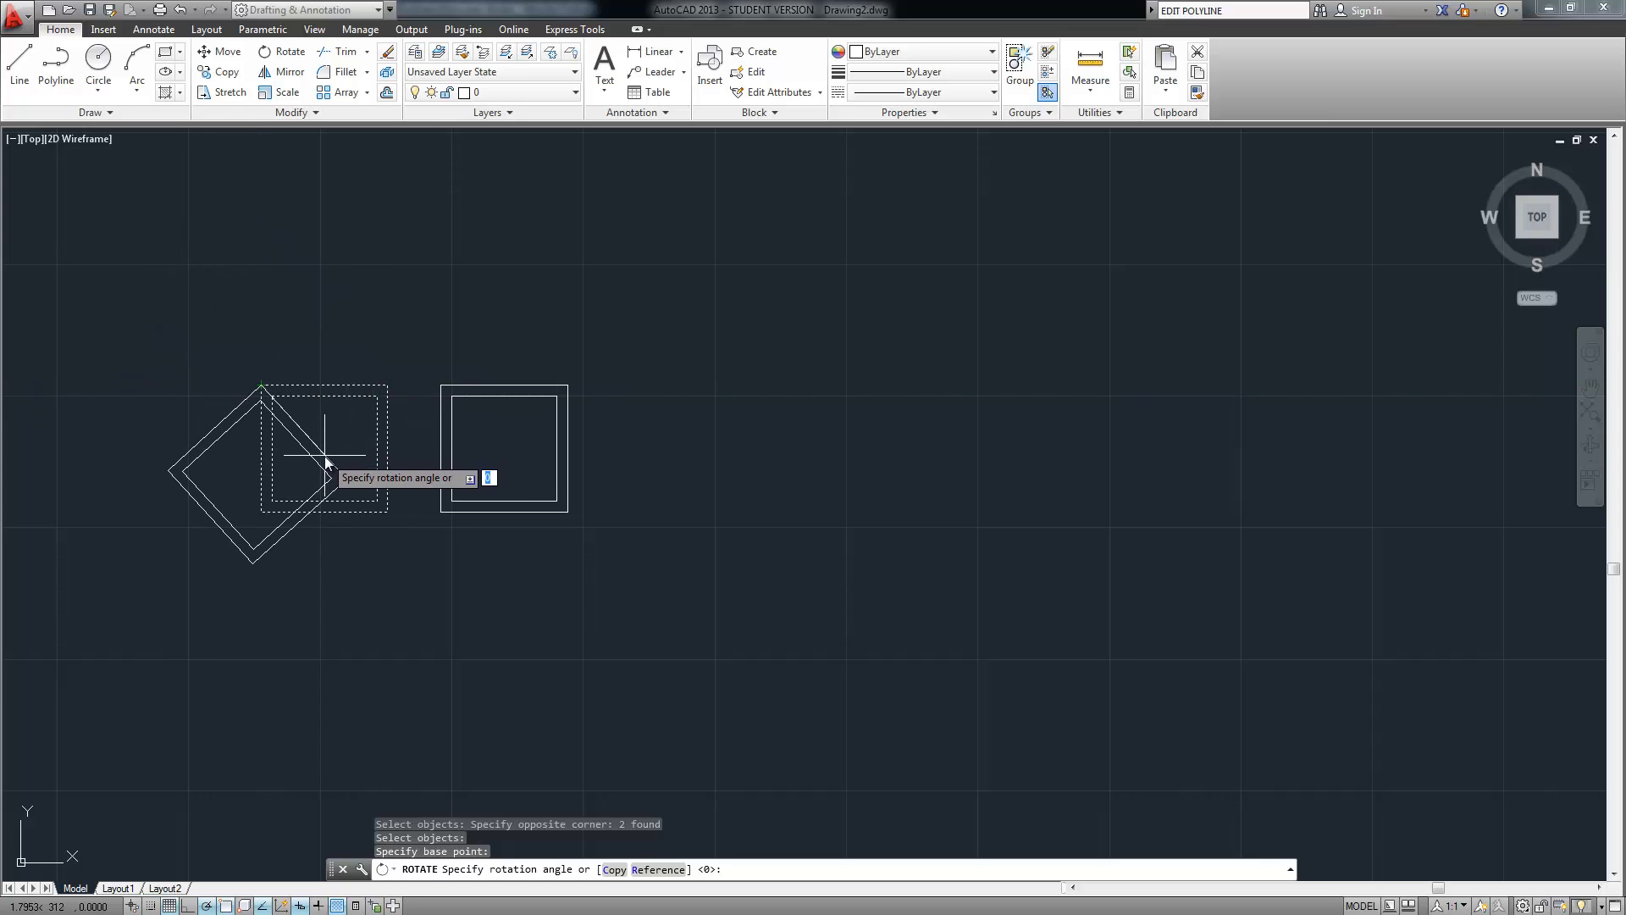
pyautogui.press('Return')
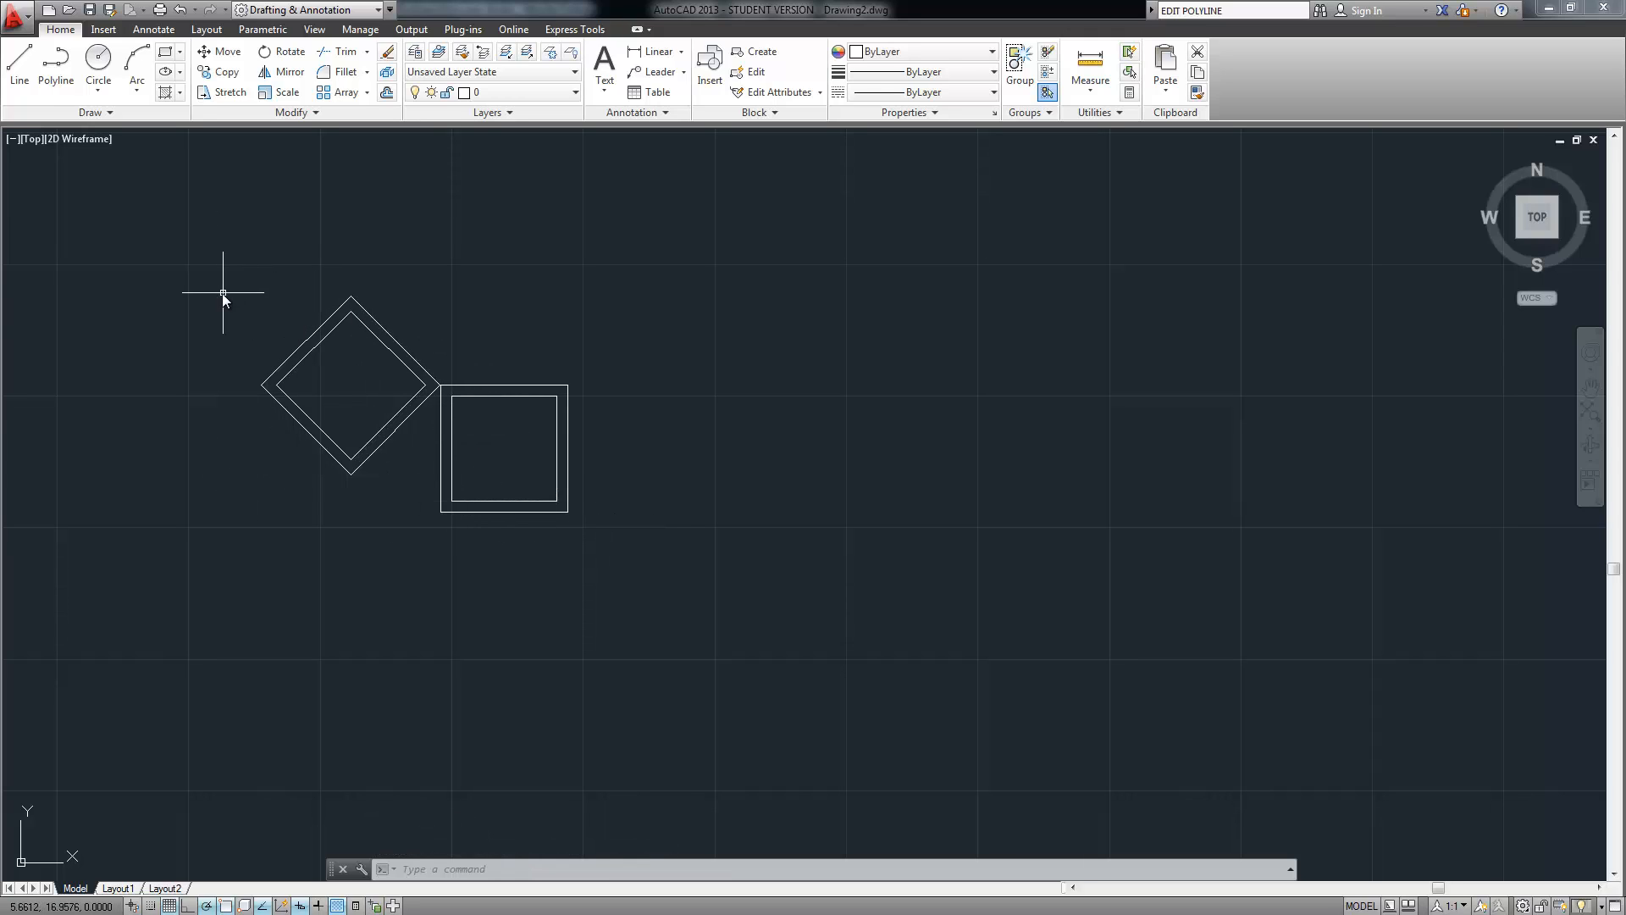
# Move the diamond by its right corner onto the midpoint of the square's outer left side
pyautogui.write('mov')
pyautogui.press('Return')
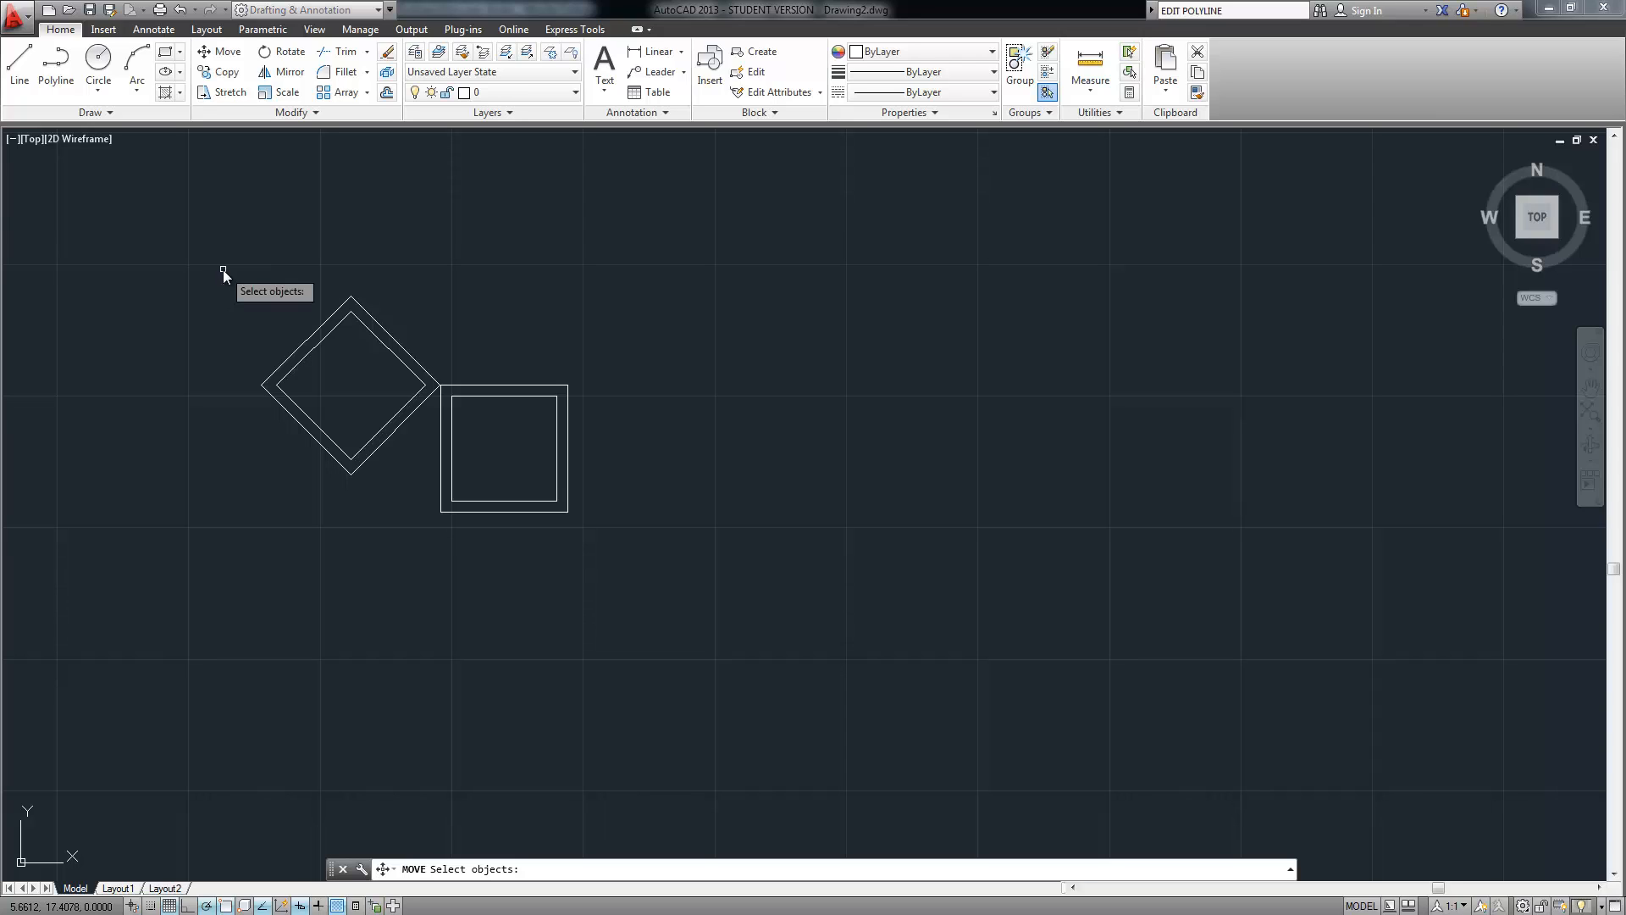
pyautogui.click(275, 300)
pyautogui.click(345, 463)
pyautogui.click(388, 298)
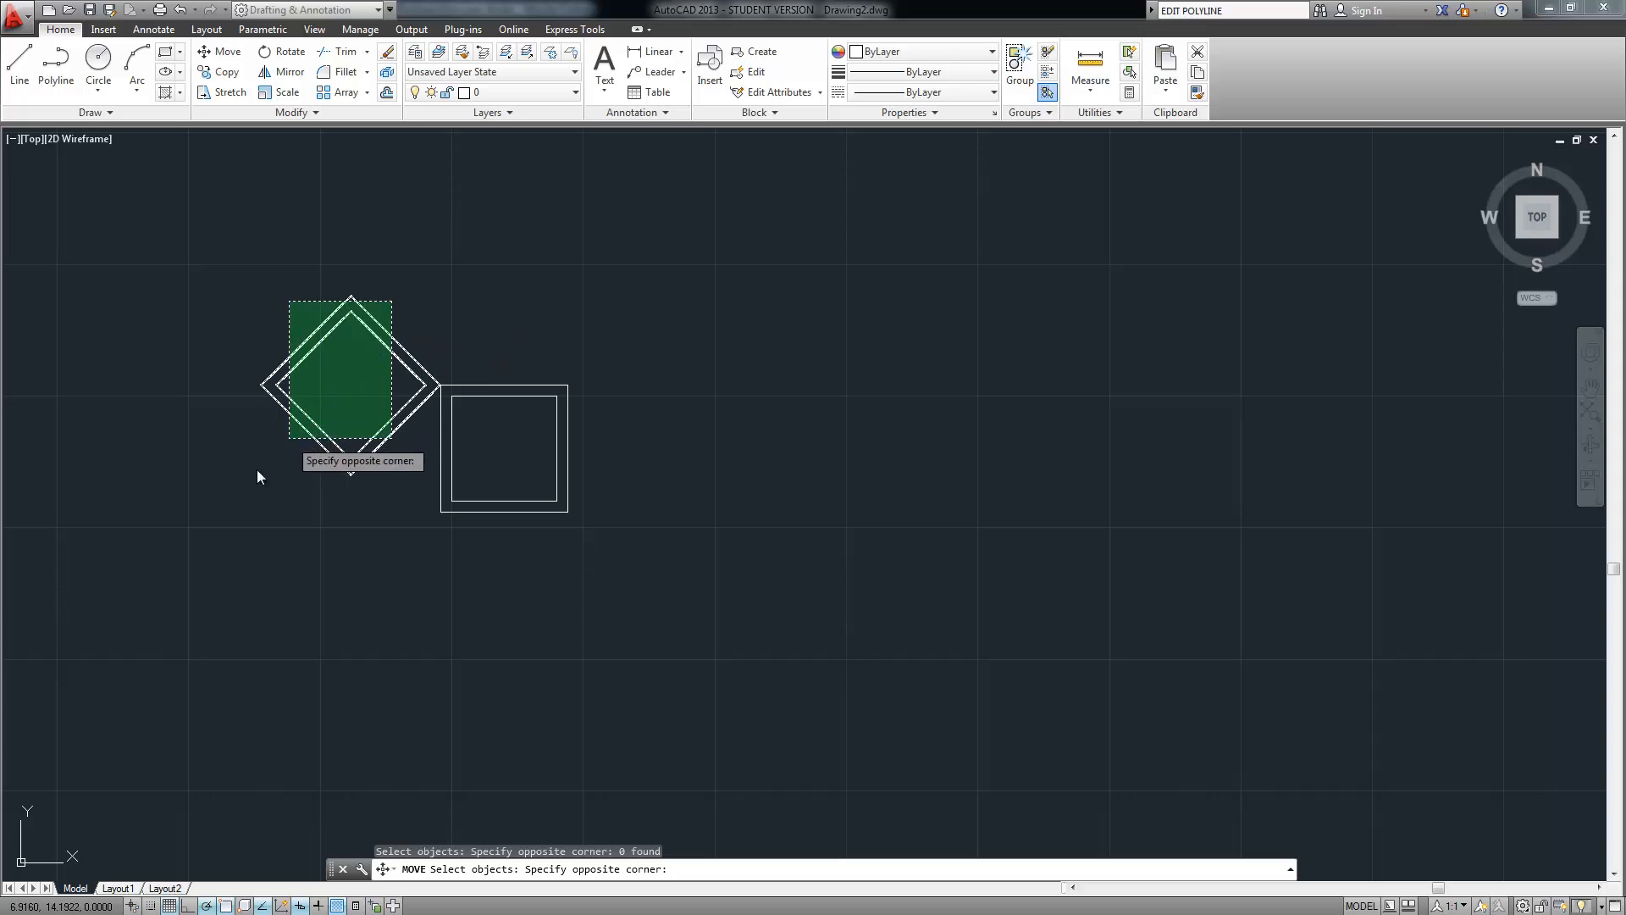
pyautogui.click(258, 470)
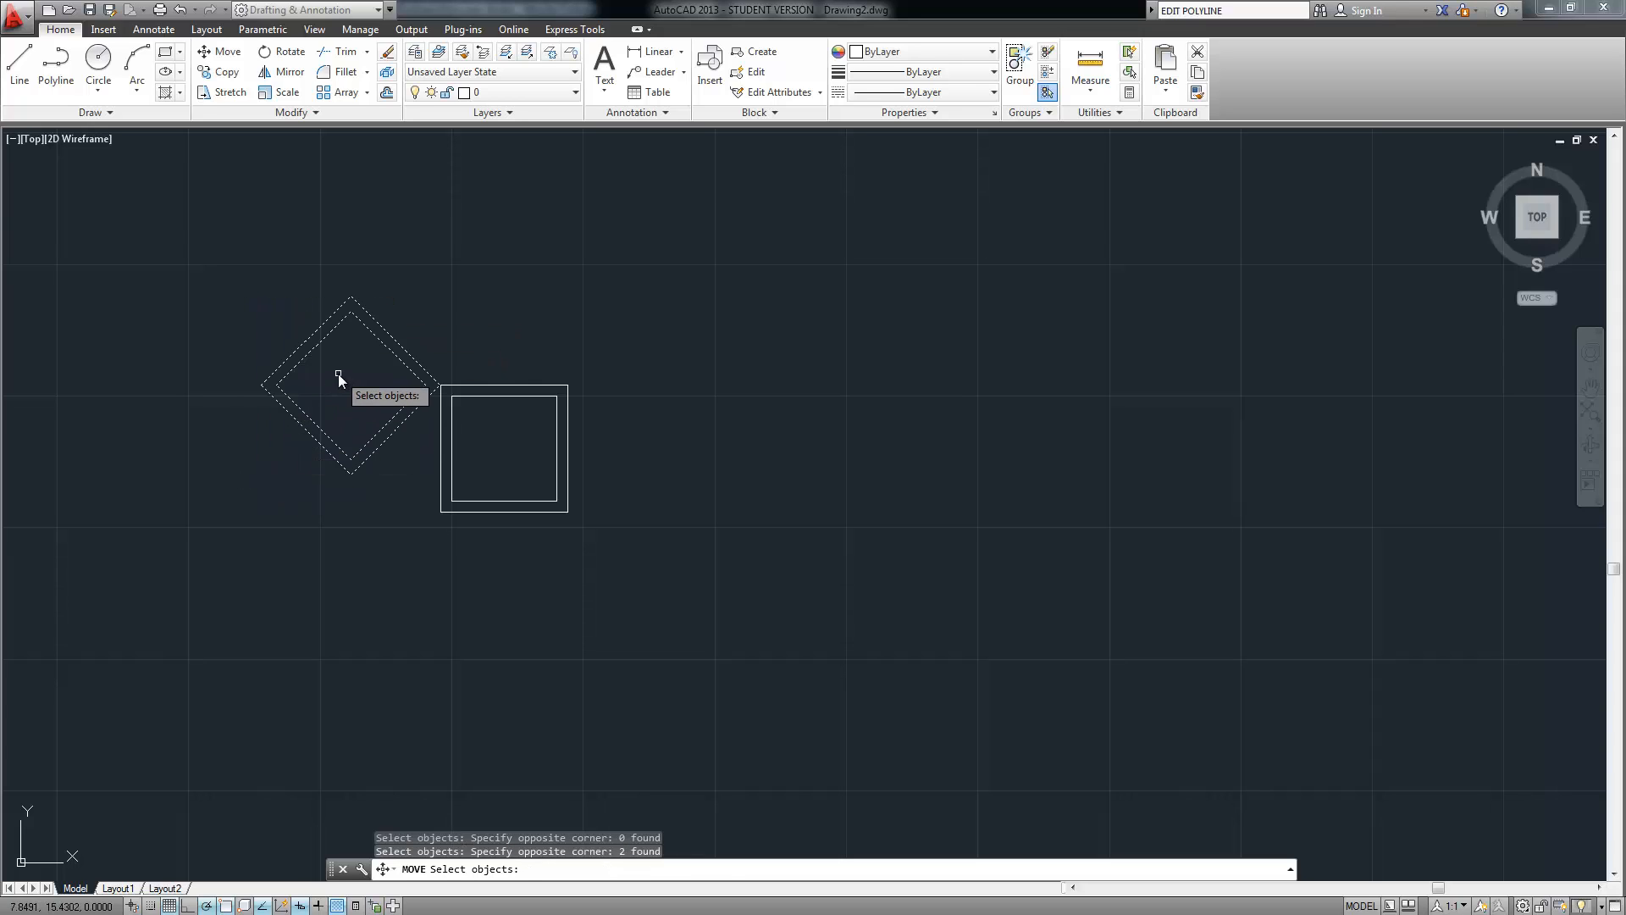
pyautogui.press('Return')
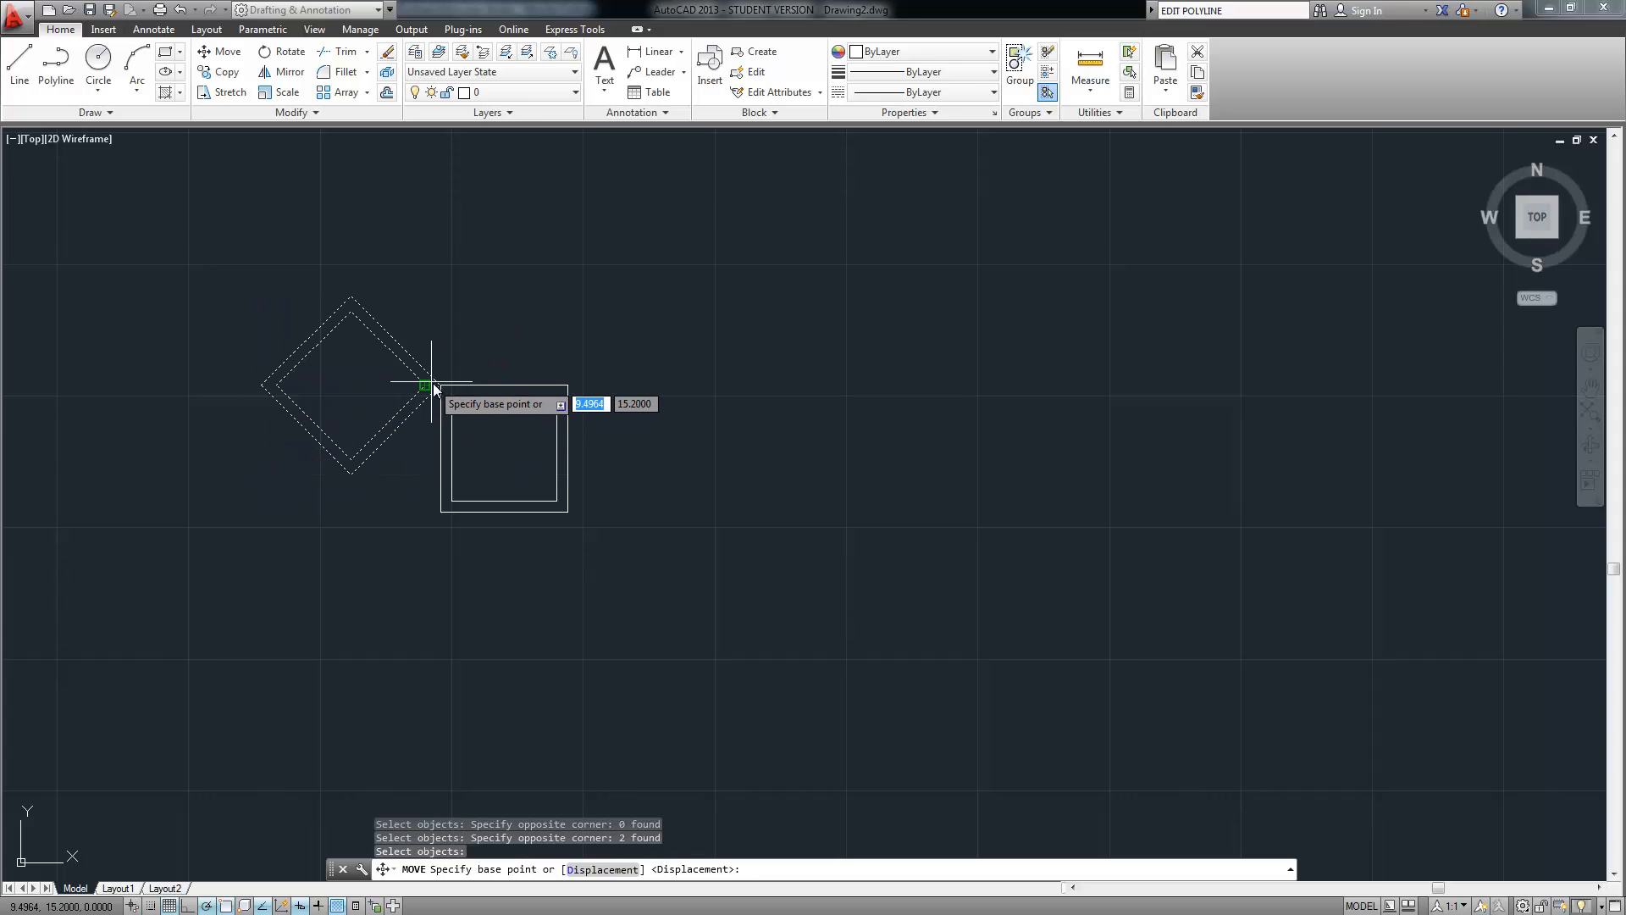
pyautogui.click(434, 387)
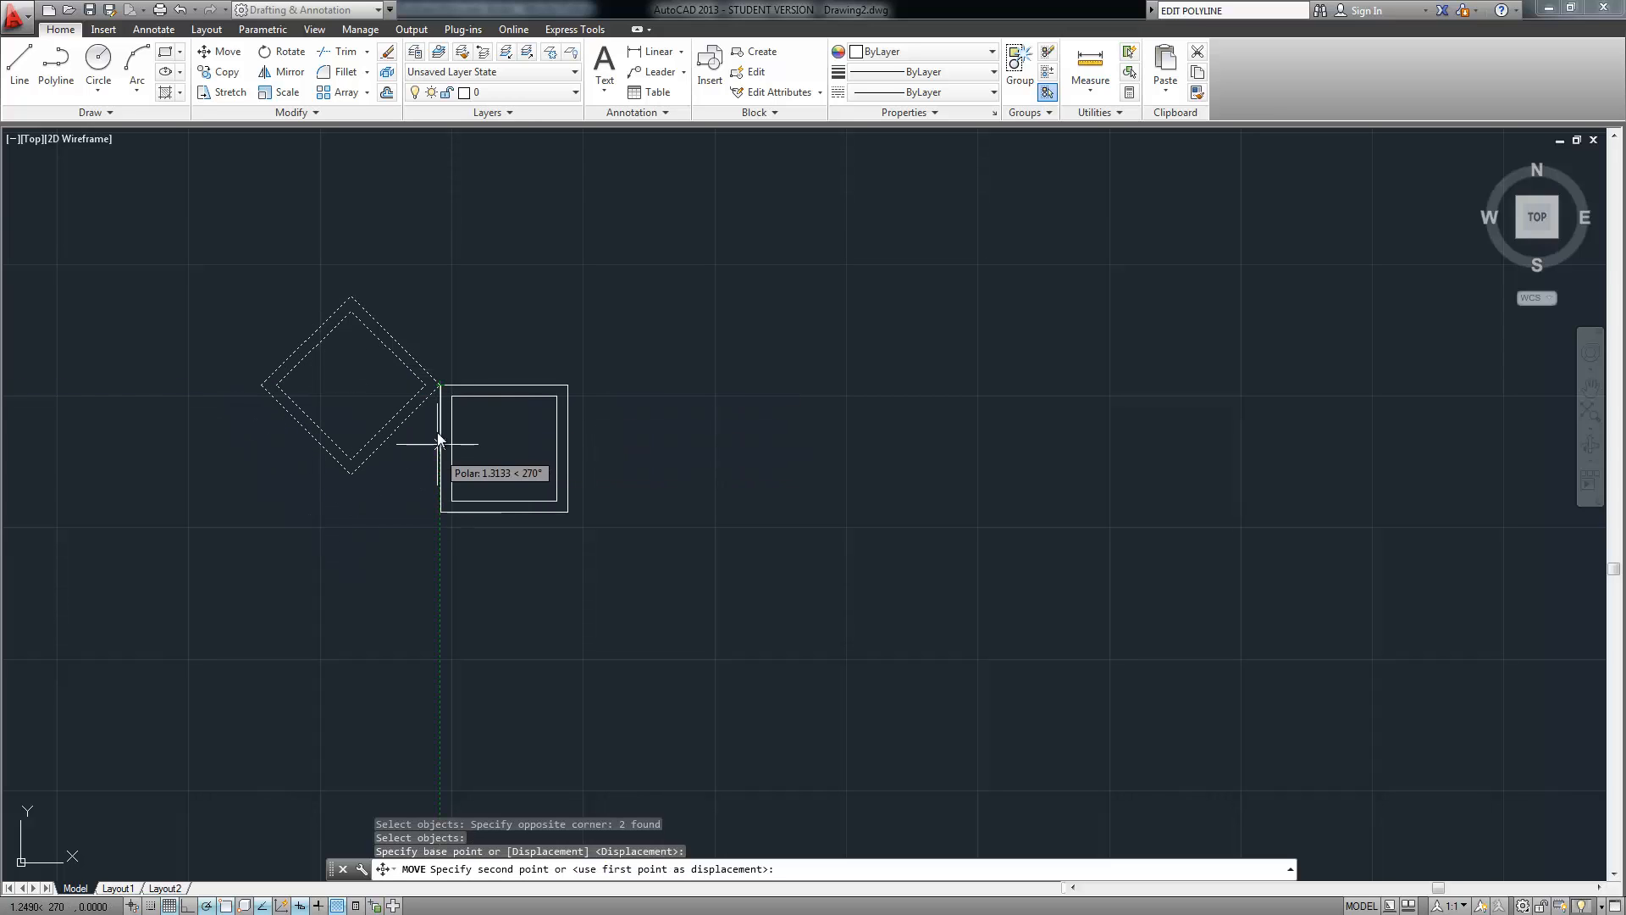
pyautogui.rightClick(266, 903)
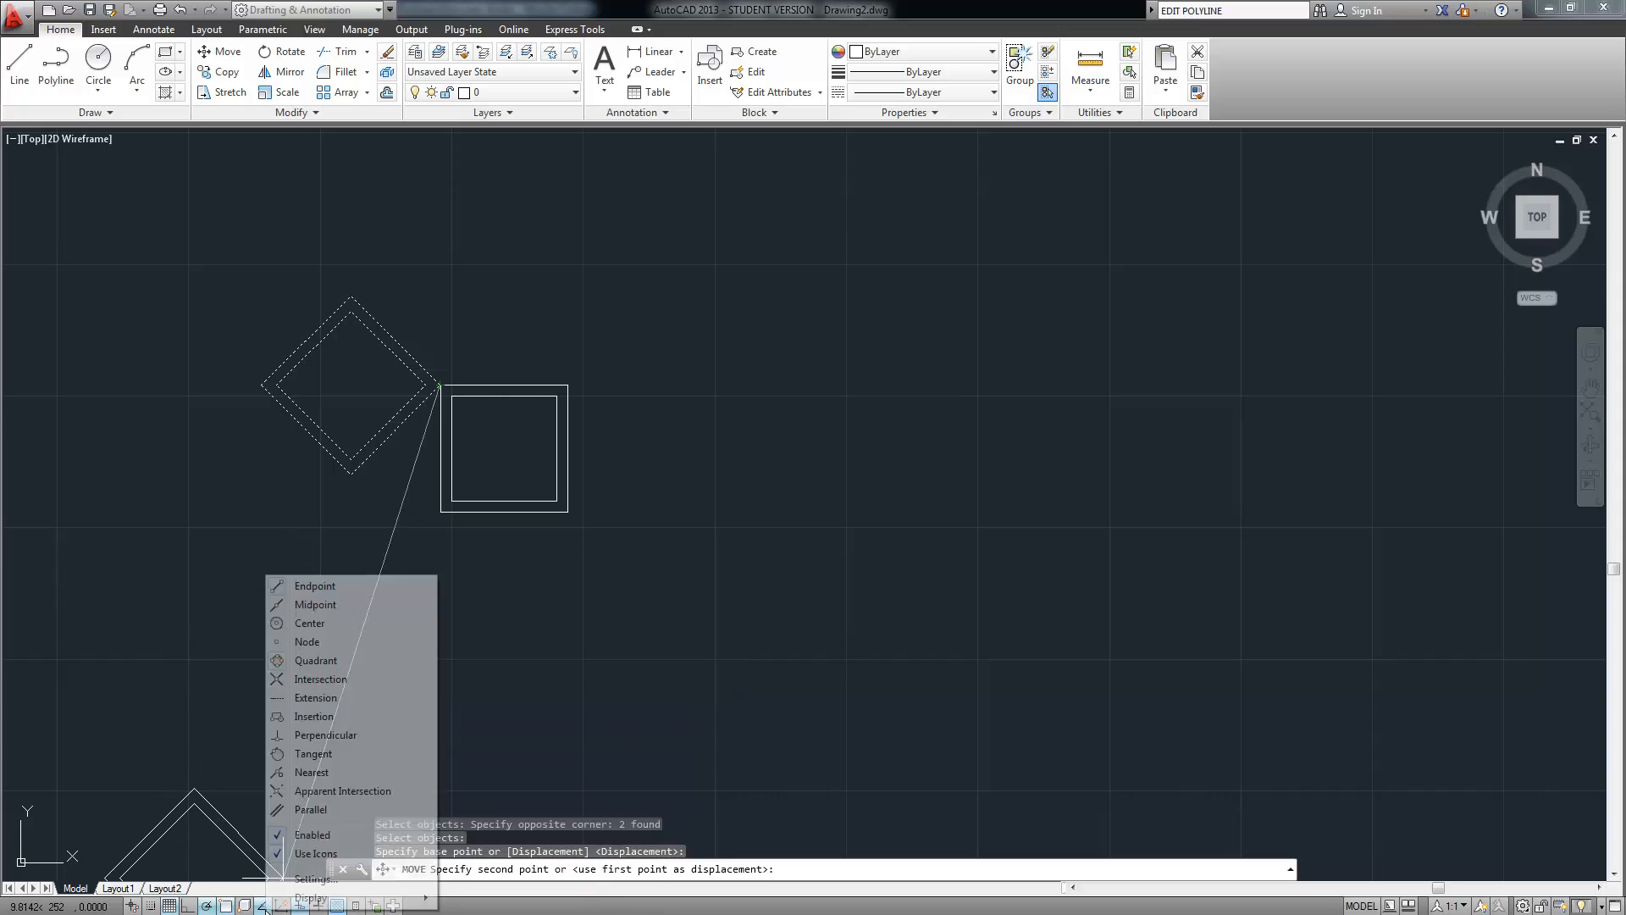
pyautogui.click(318, 605)
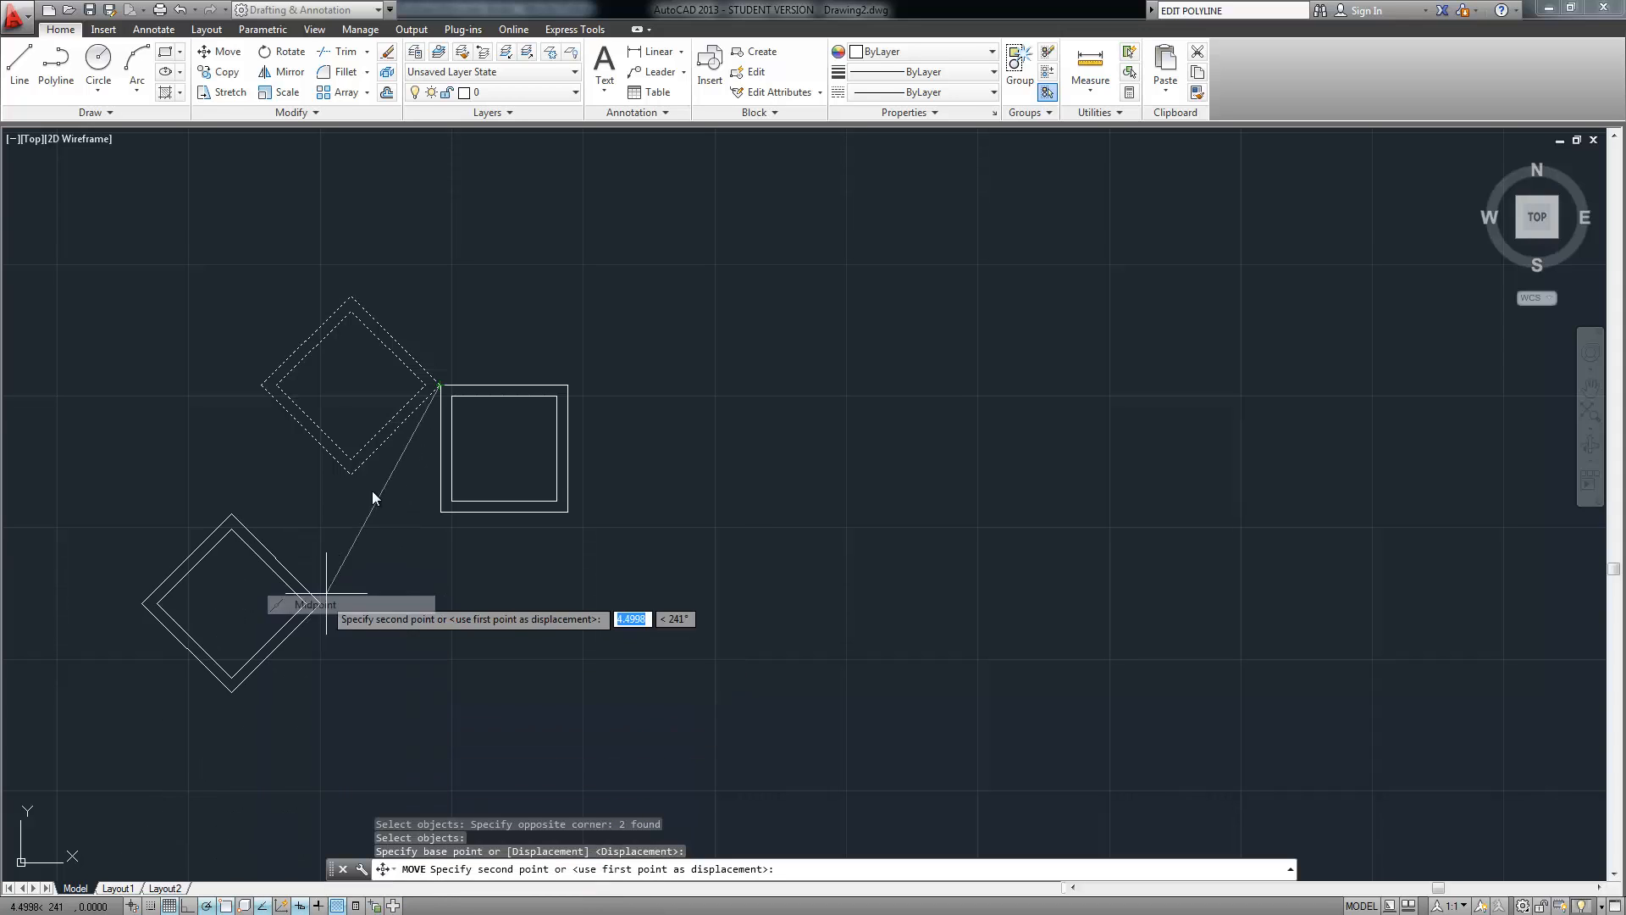
pyautogui.click(442, 452)
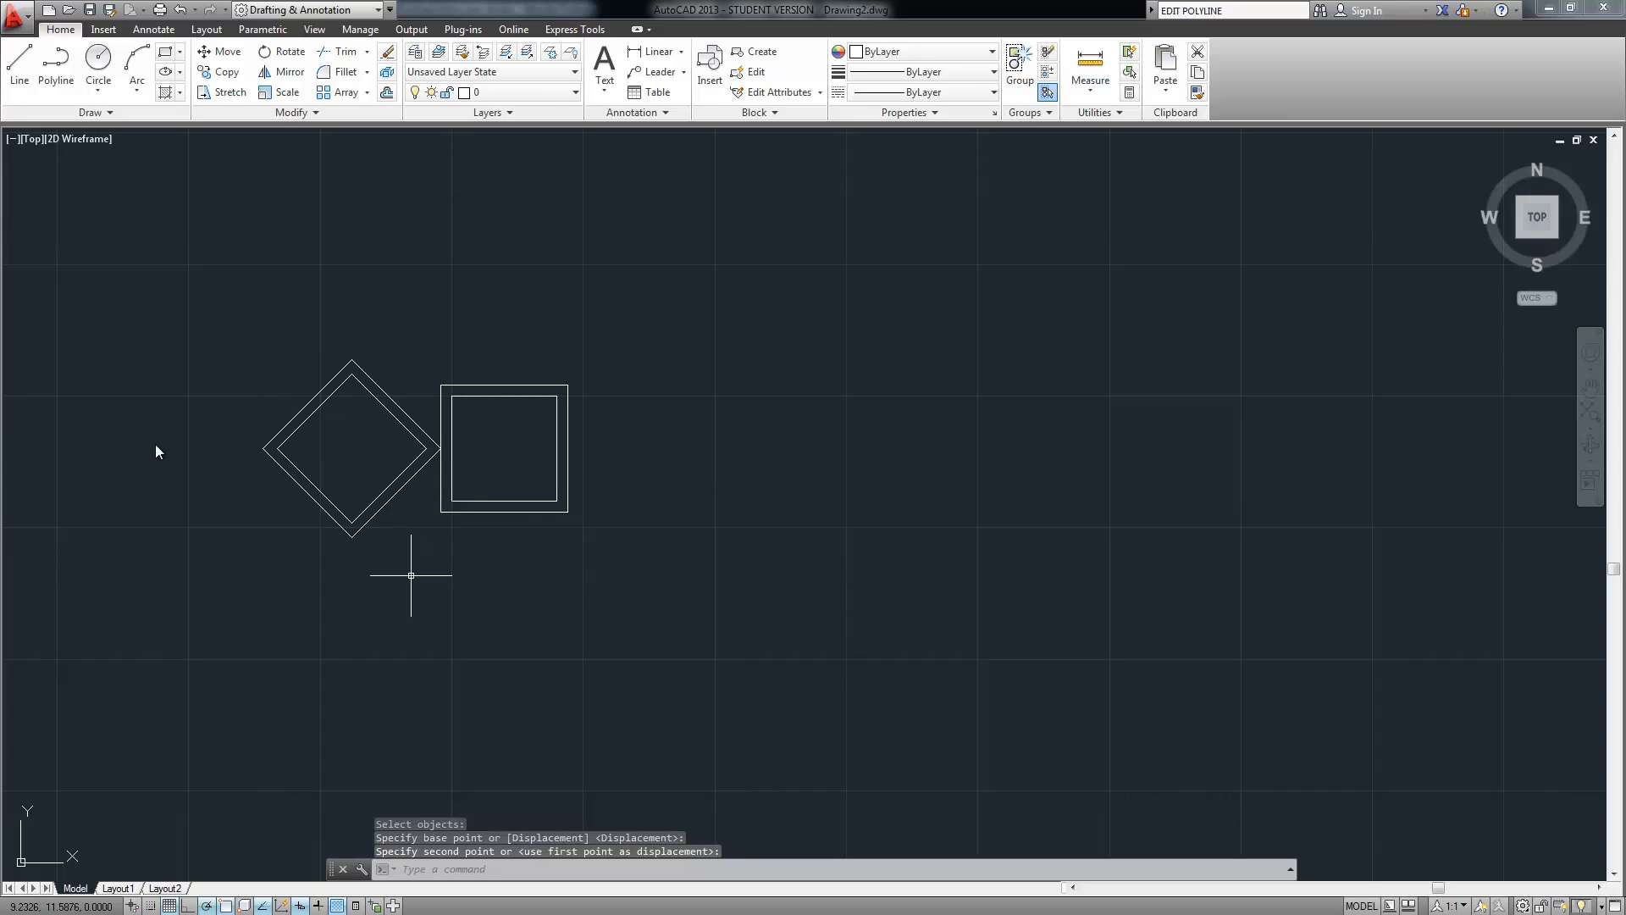
pyautogui.click(20, 63)
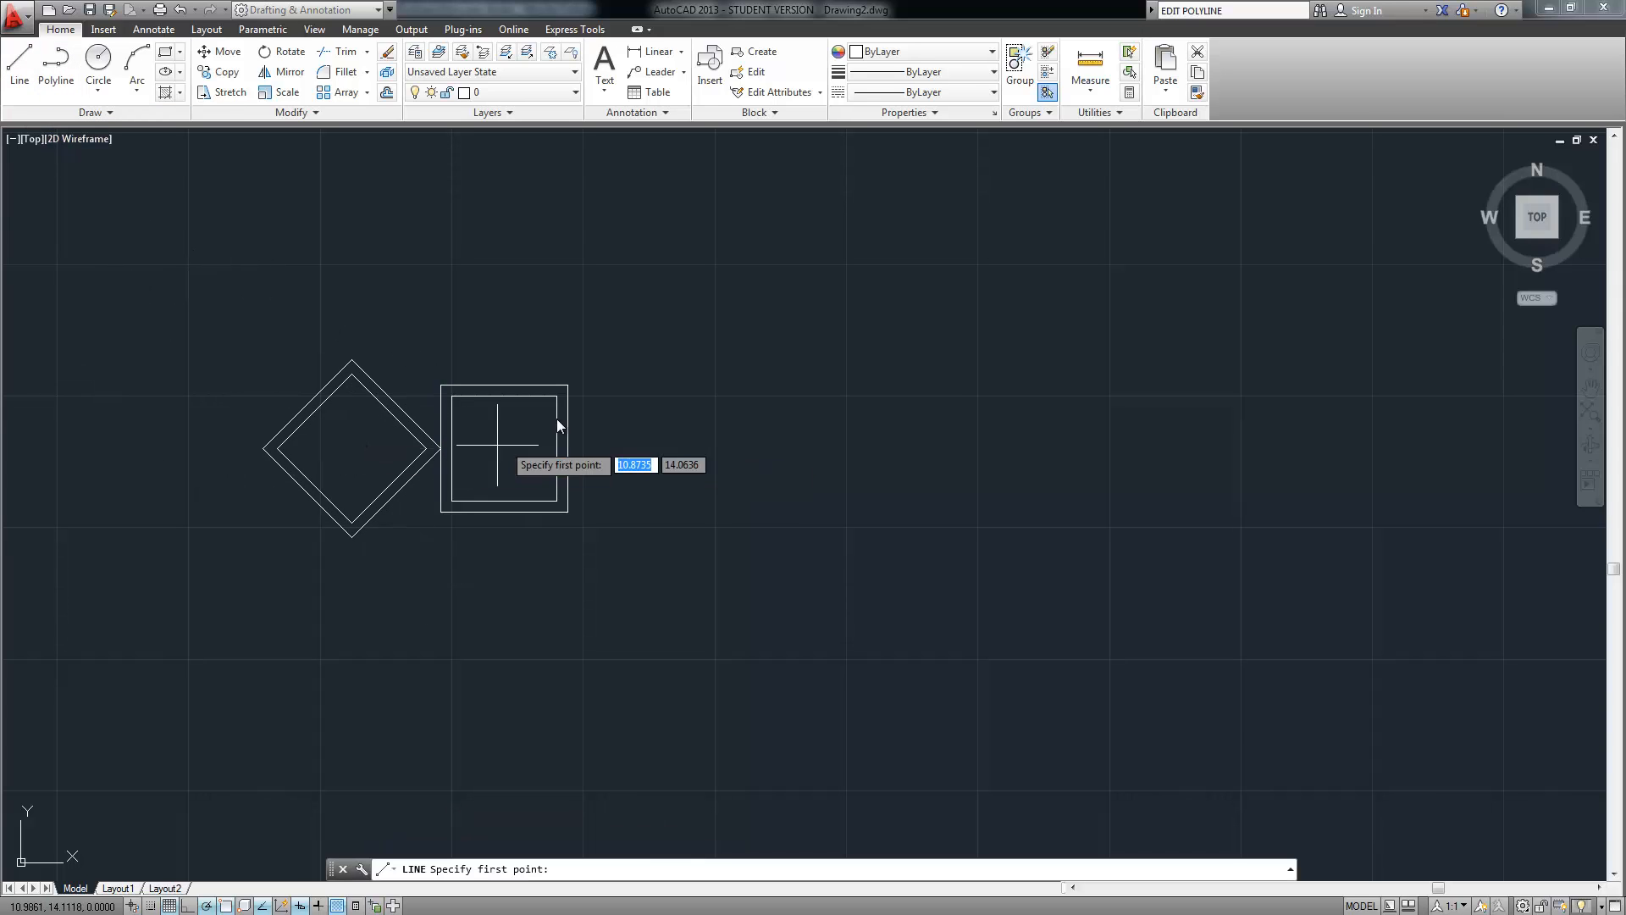
# Draw a vertical guide line up from the square's top-edge midpoint
pyautogui.click(503, 395)
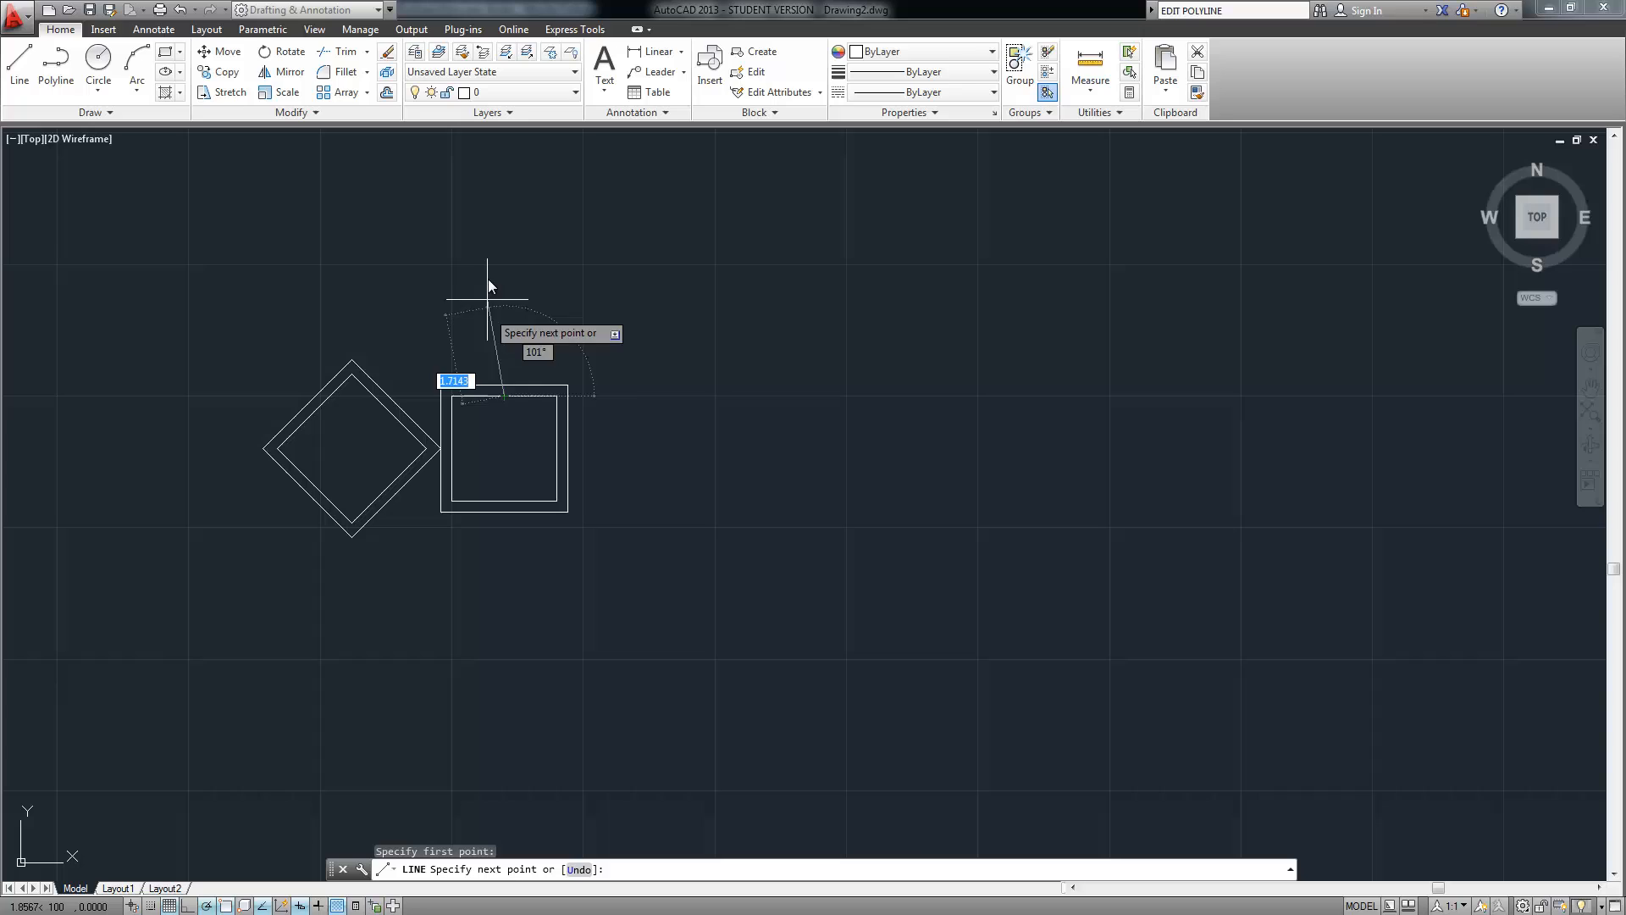
pyautogui.click(500, 232)
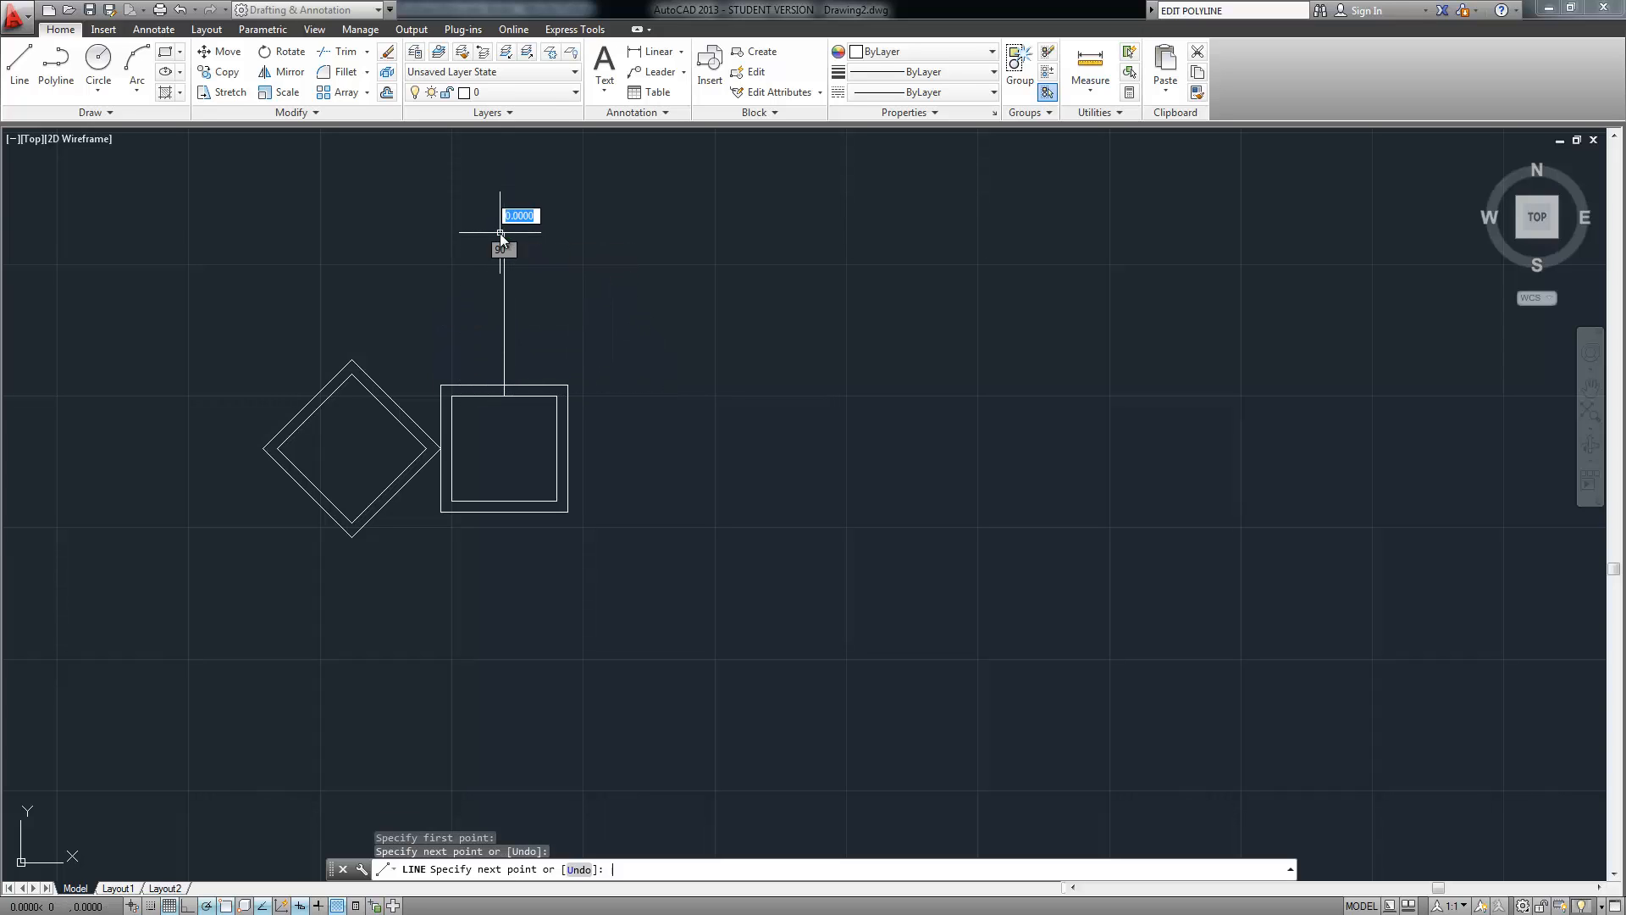
pyautogui.press('Return')
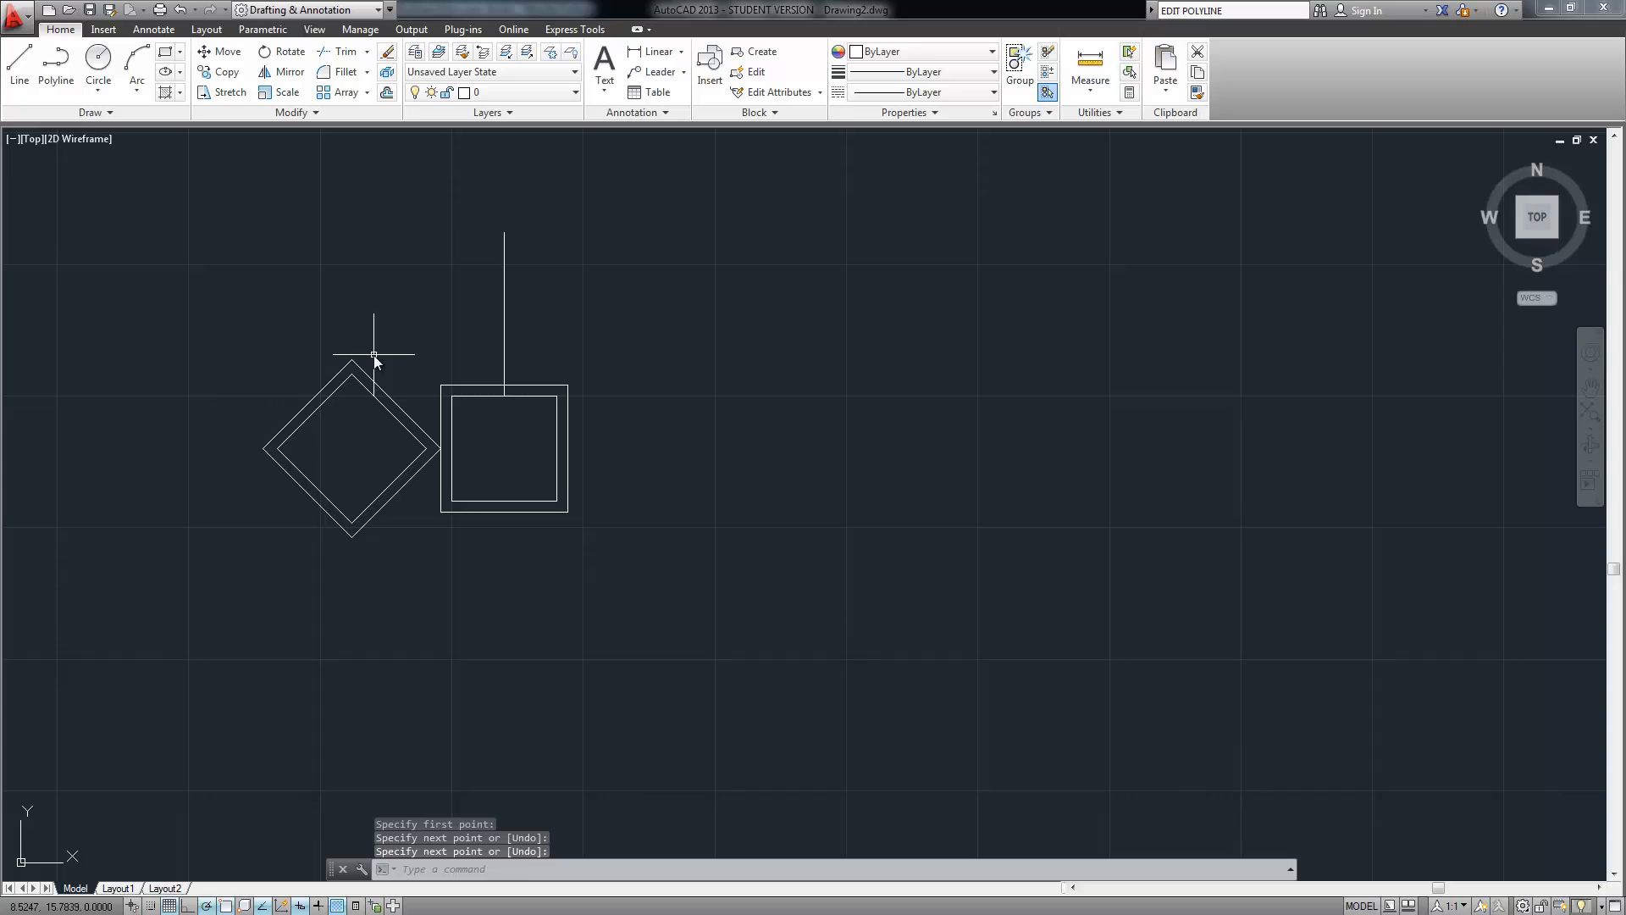
# Move the diamond by its top corner perpendicular onto the guide line, centring it over the square
pyautogui.write('move')
pyautogui.press('Return')
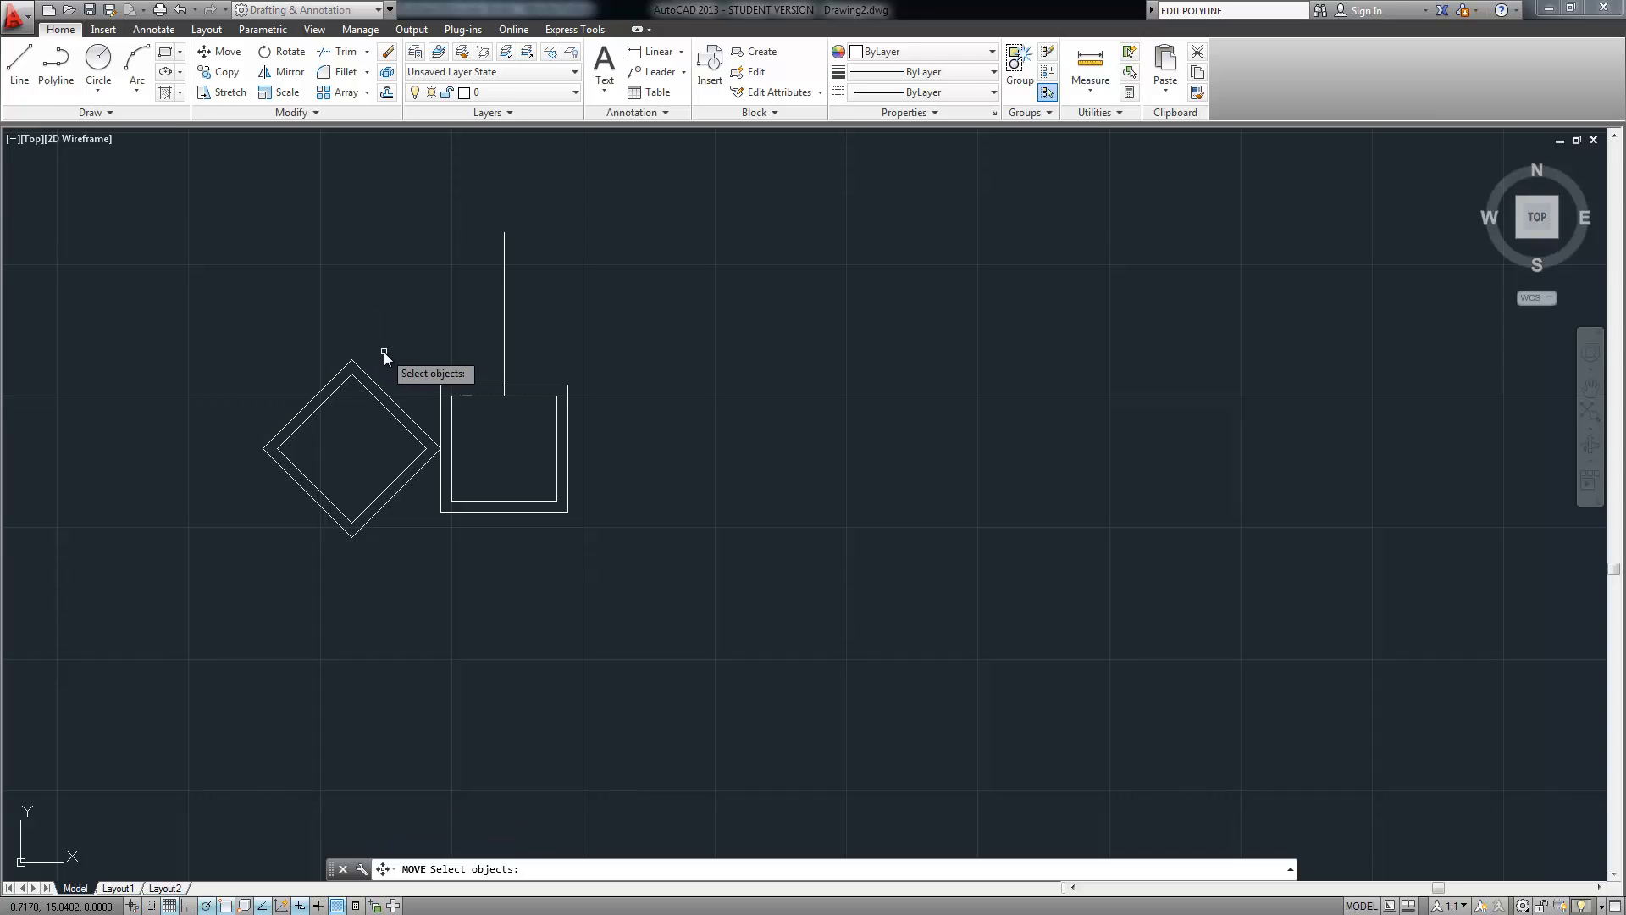
pyautogui.click(383, 350)
pyautogui.click(301, 518)
pyautogui.press('Return')
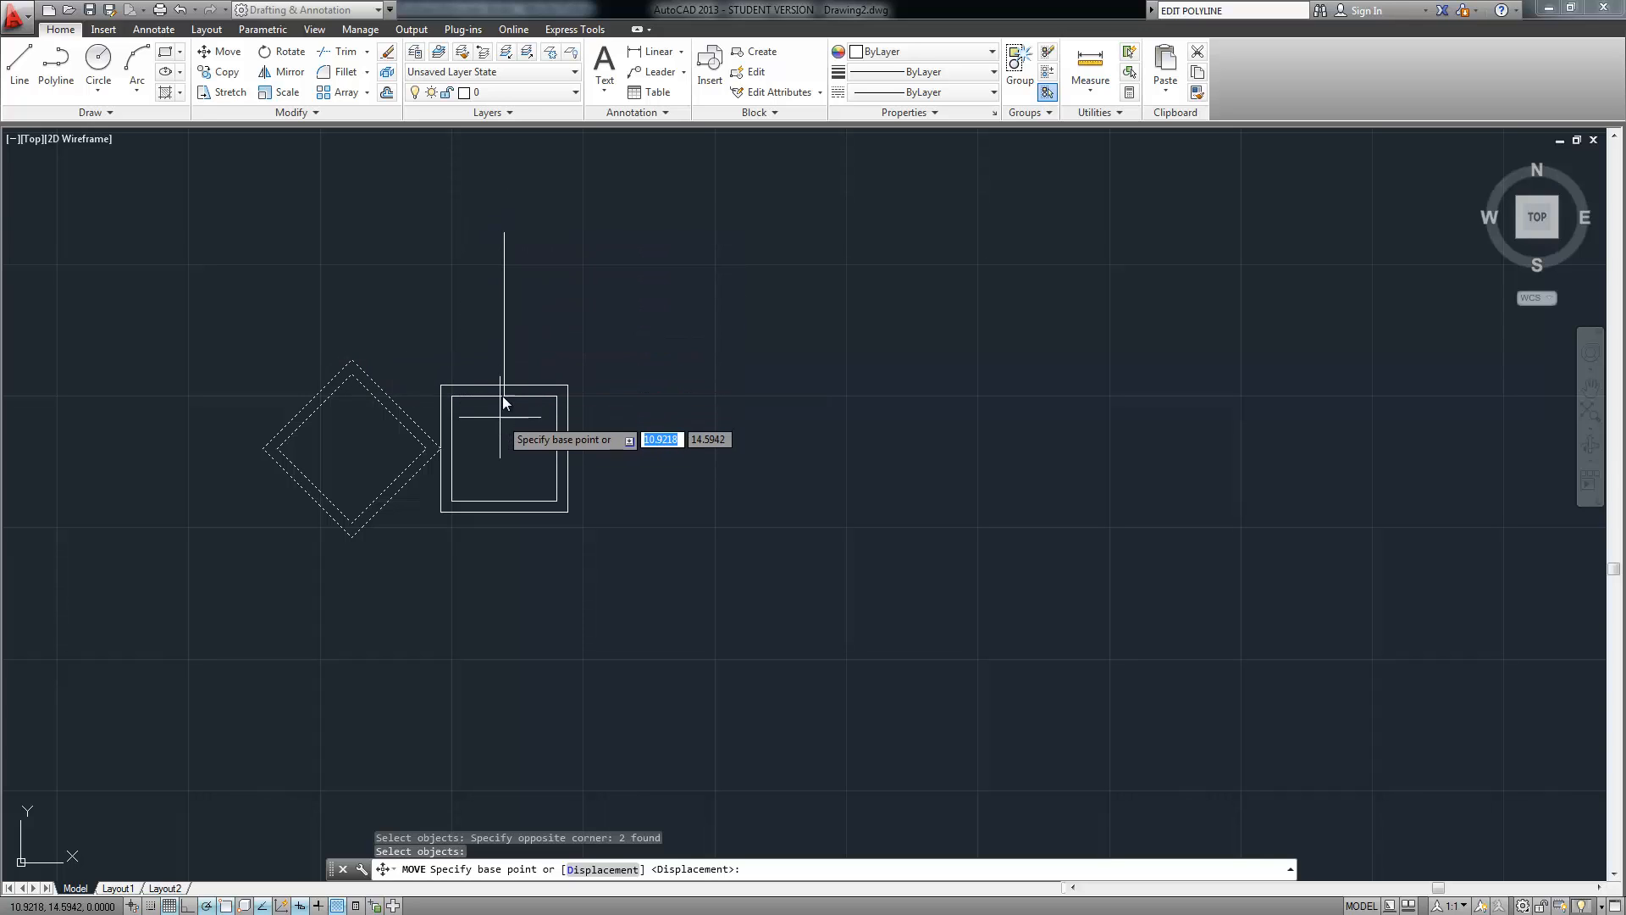
pyautogui.click(353, 364)
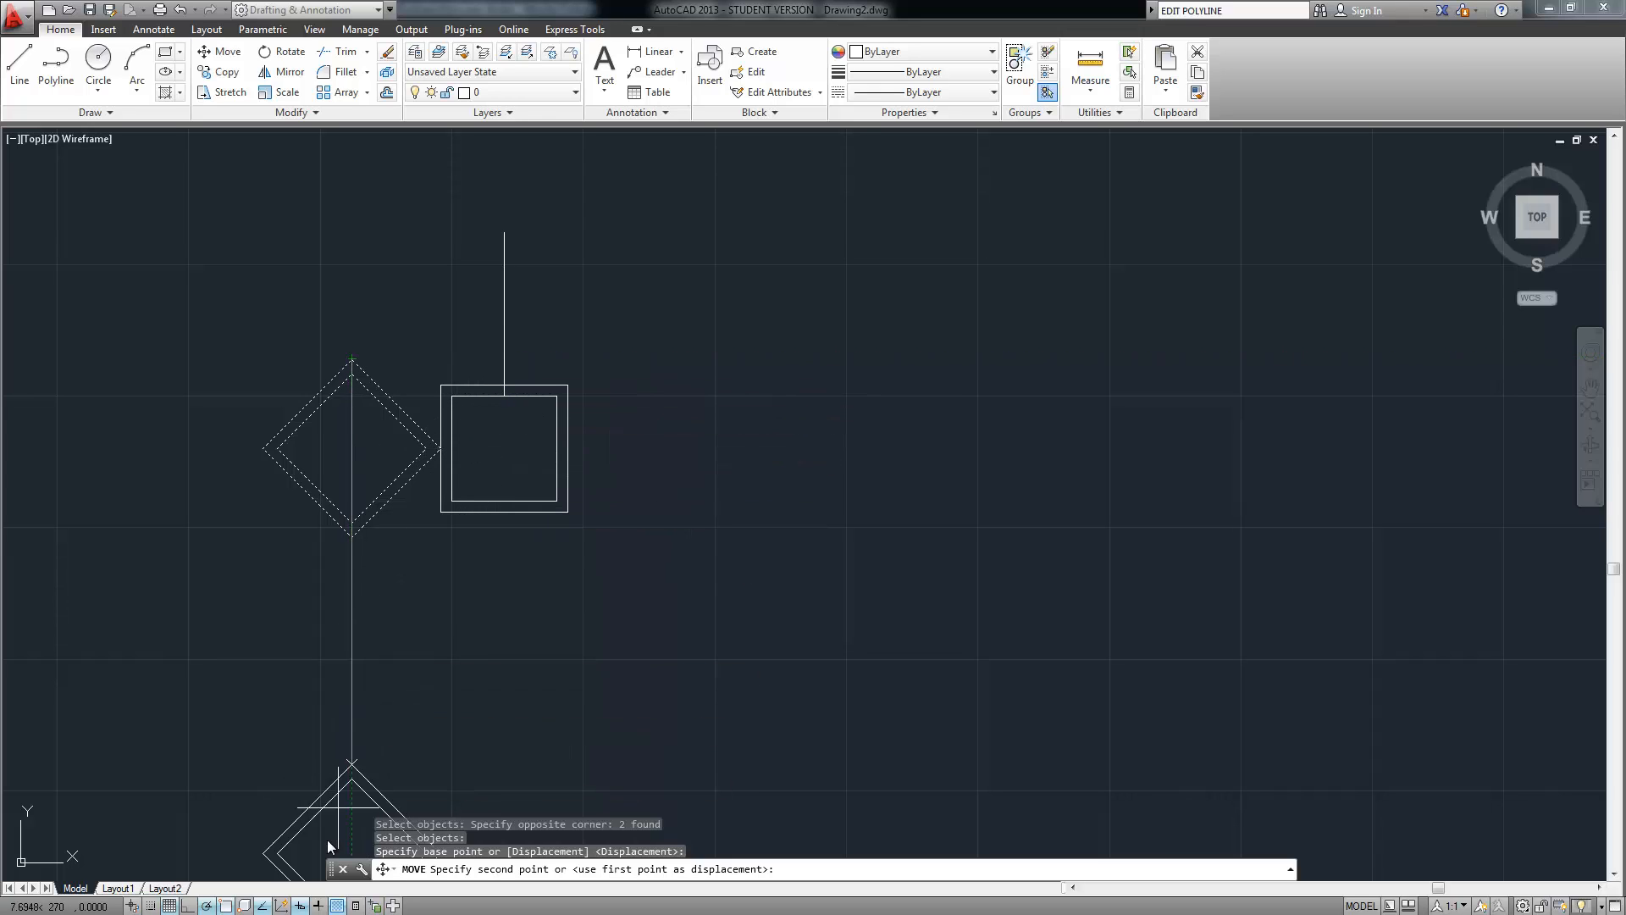
pyautogui.rightClick(268, 907)
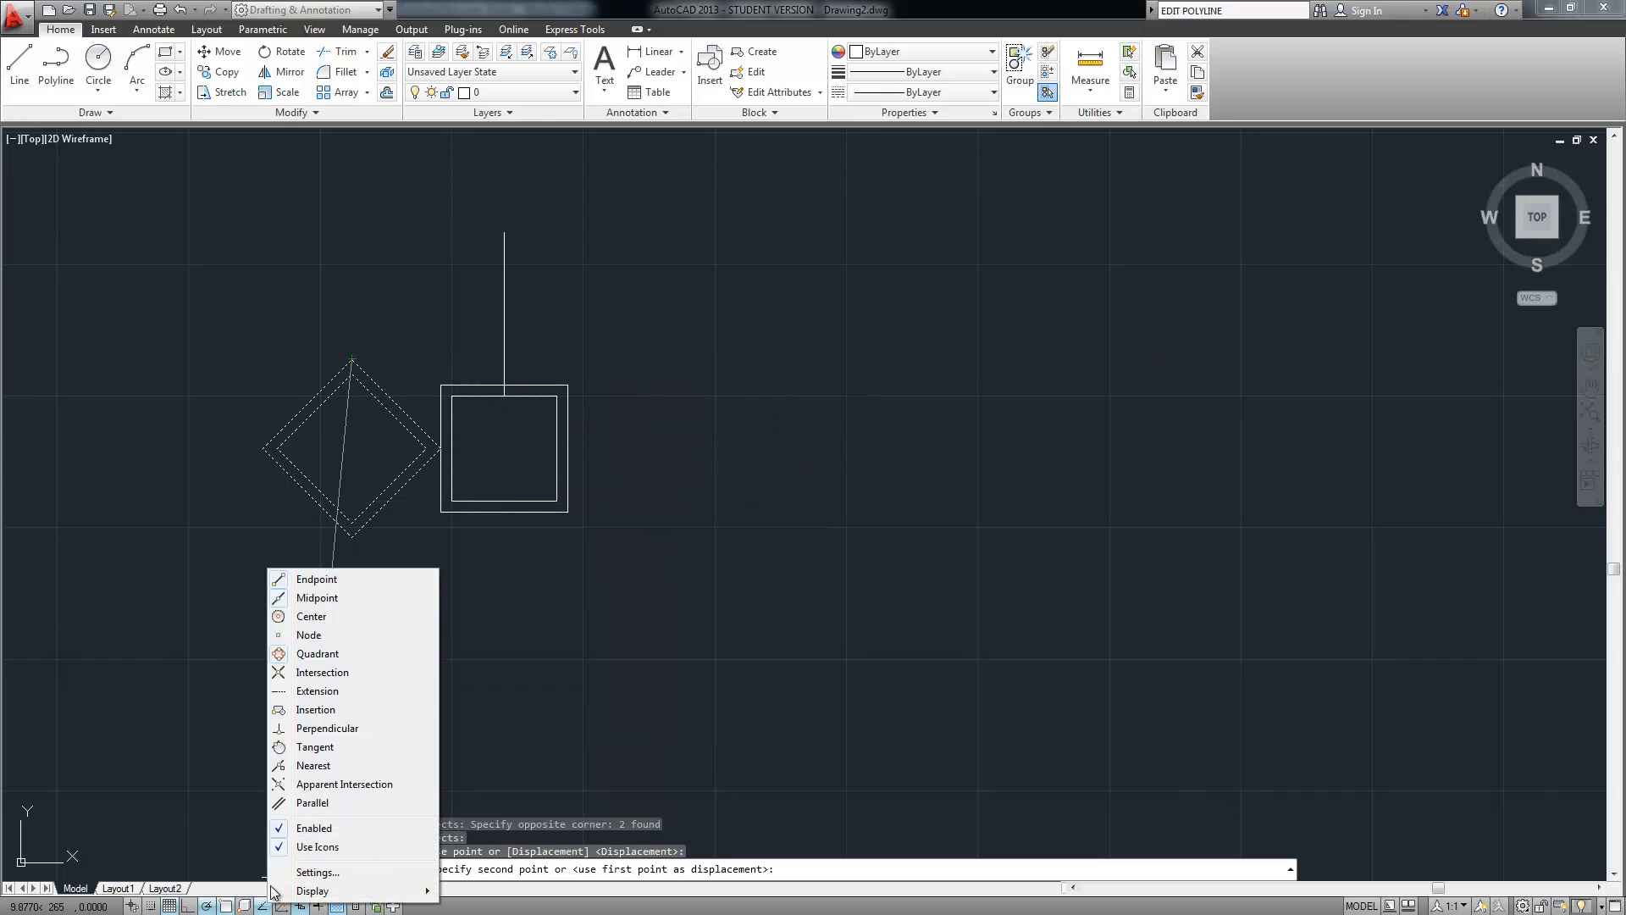
pyautogui.click(326, 728)
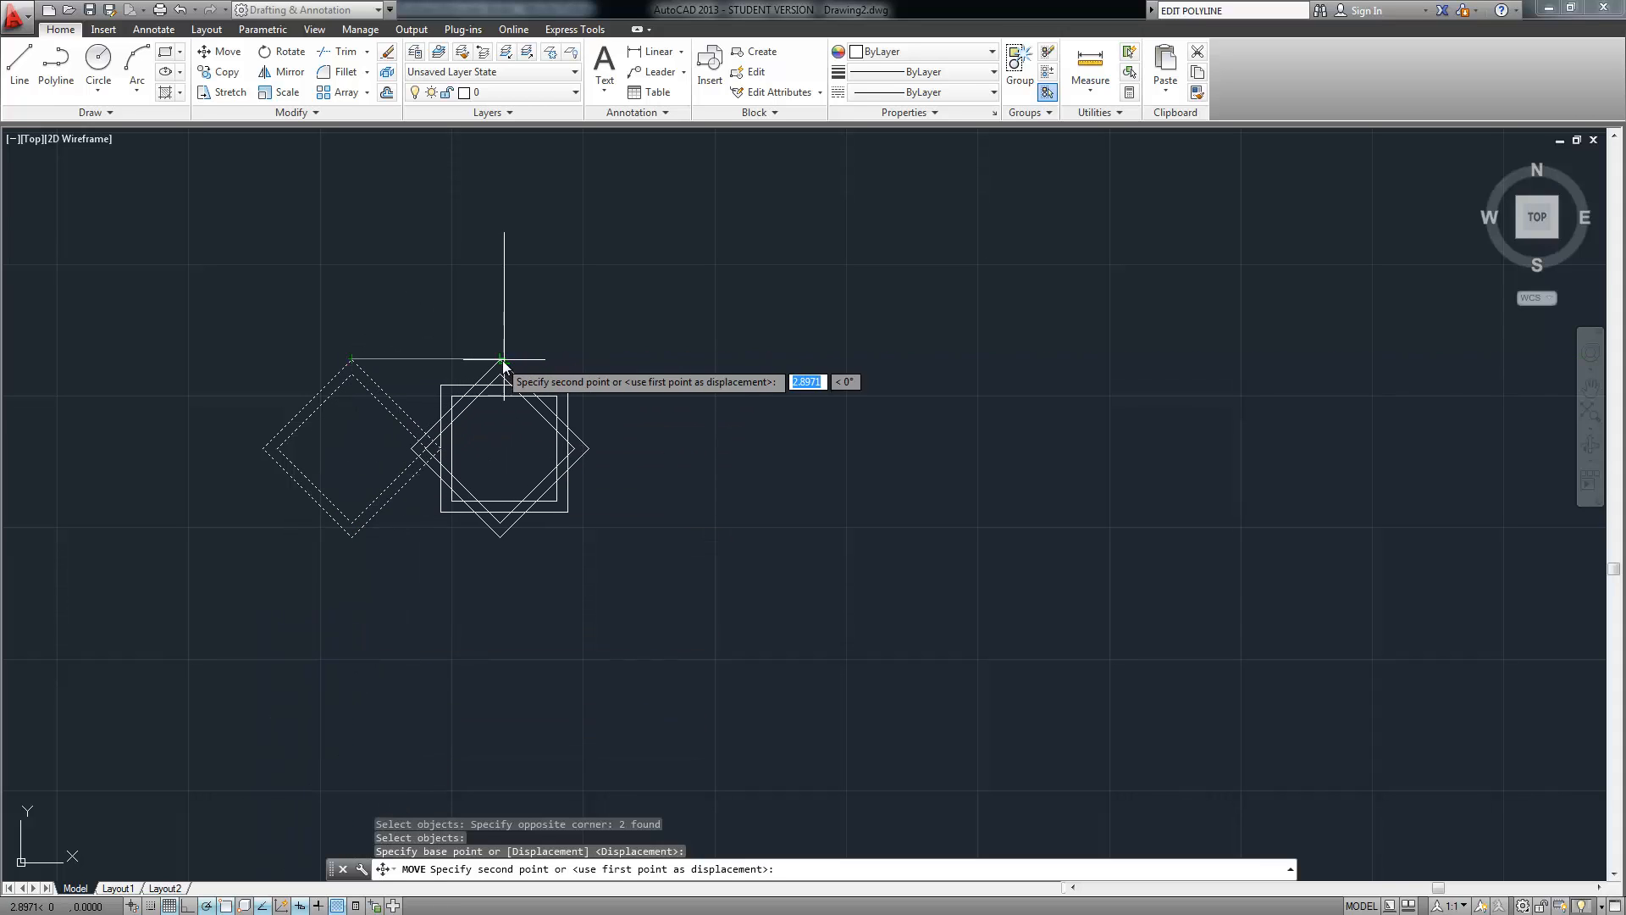
pyautogui.click(504, 360)
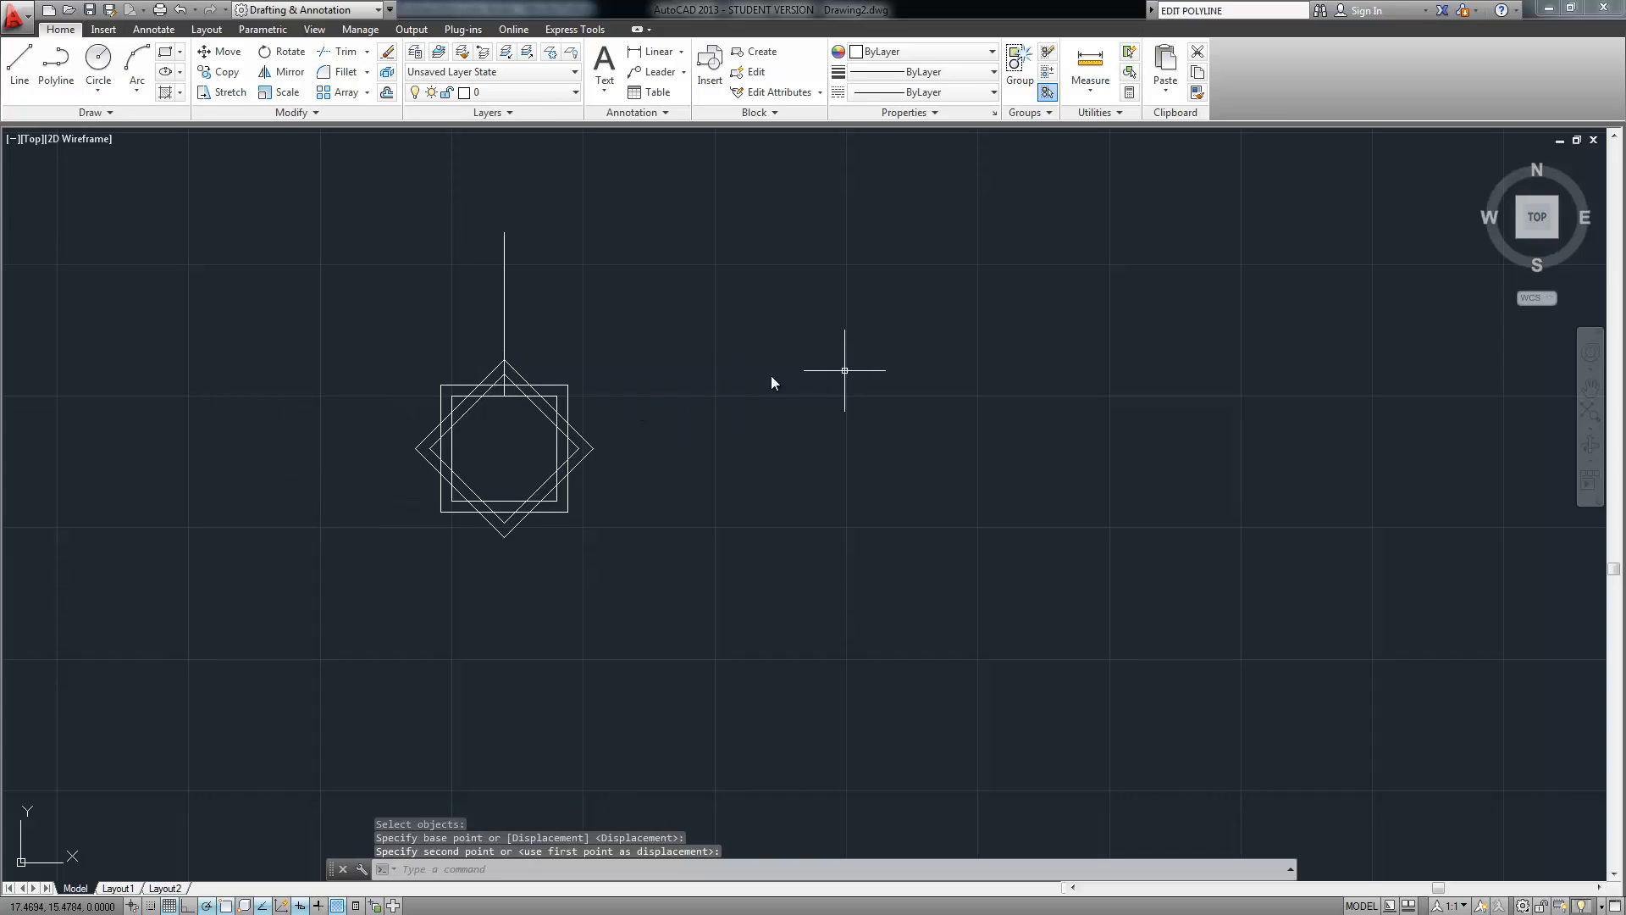
# Delete the guide line and pan the star into the middle of the view
pyautogui.click(505, 277)
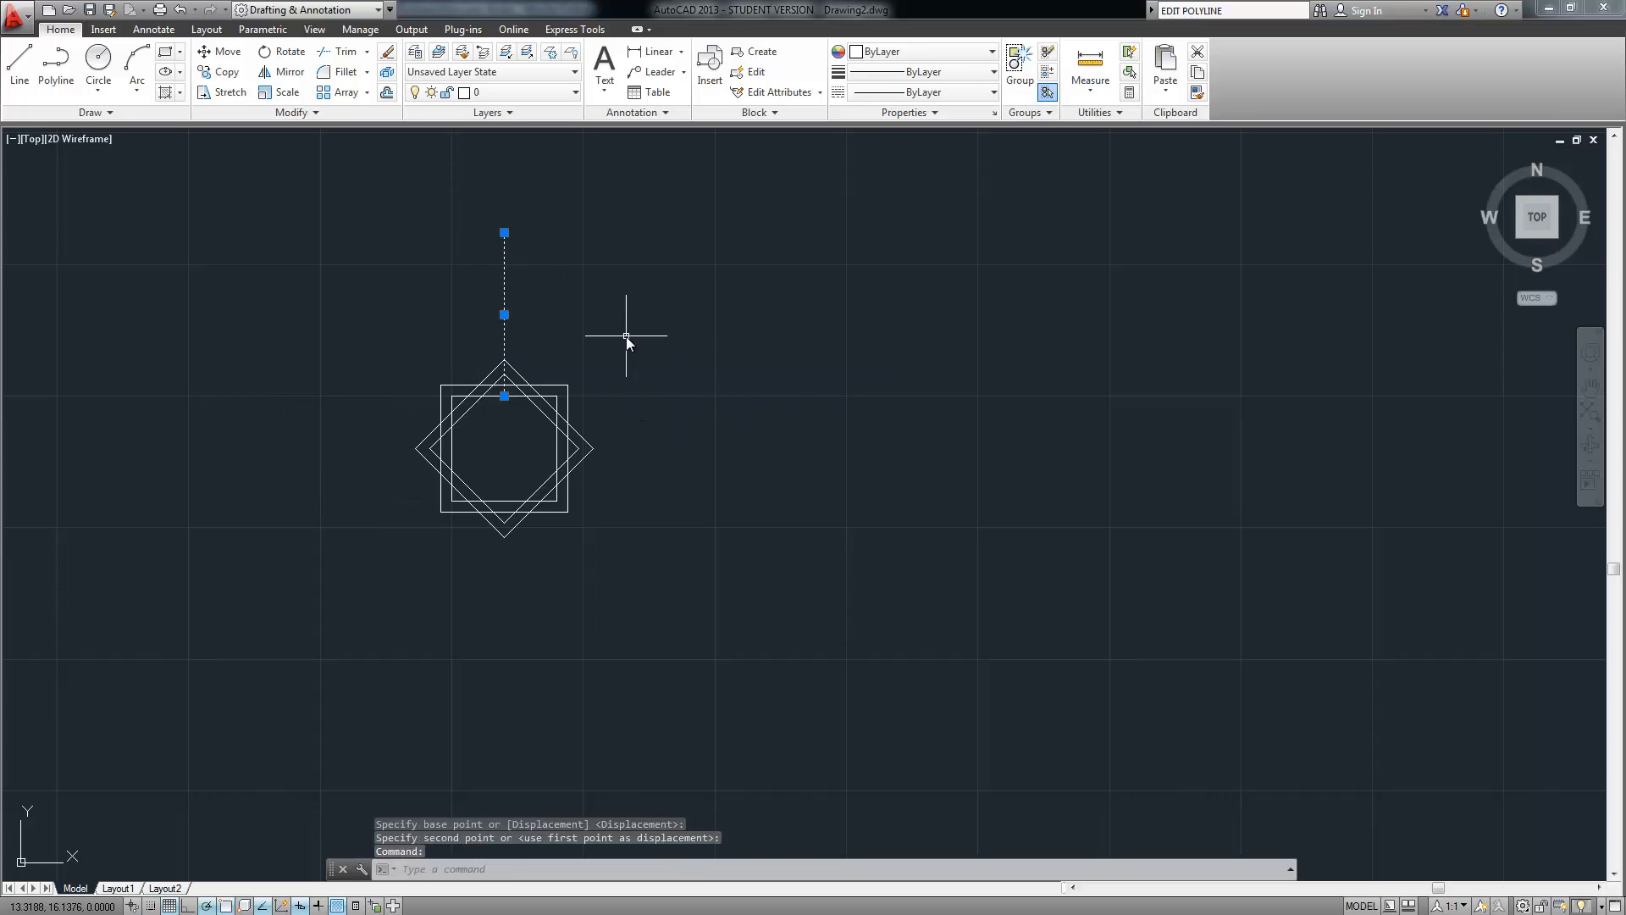
pyautogui.press('Delete')
pyautogui.scroll(4, 490, 535)
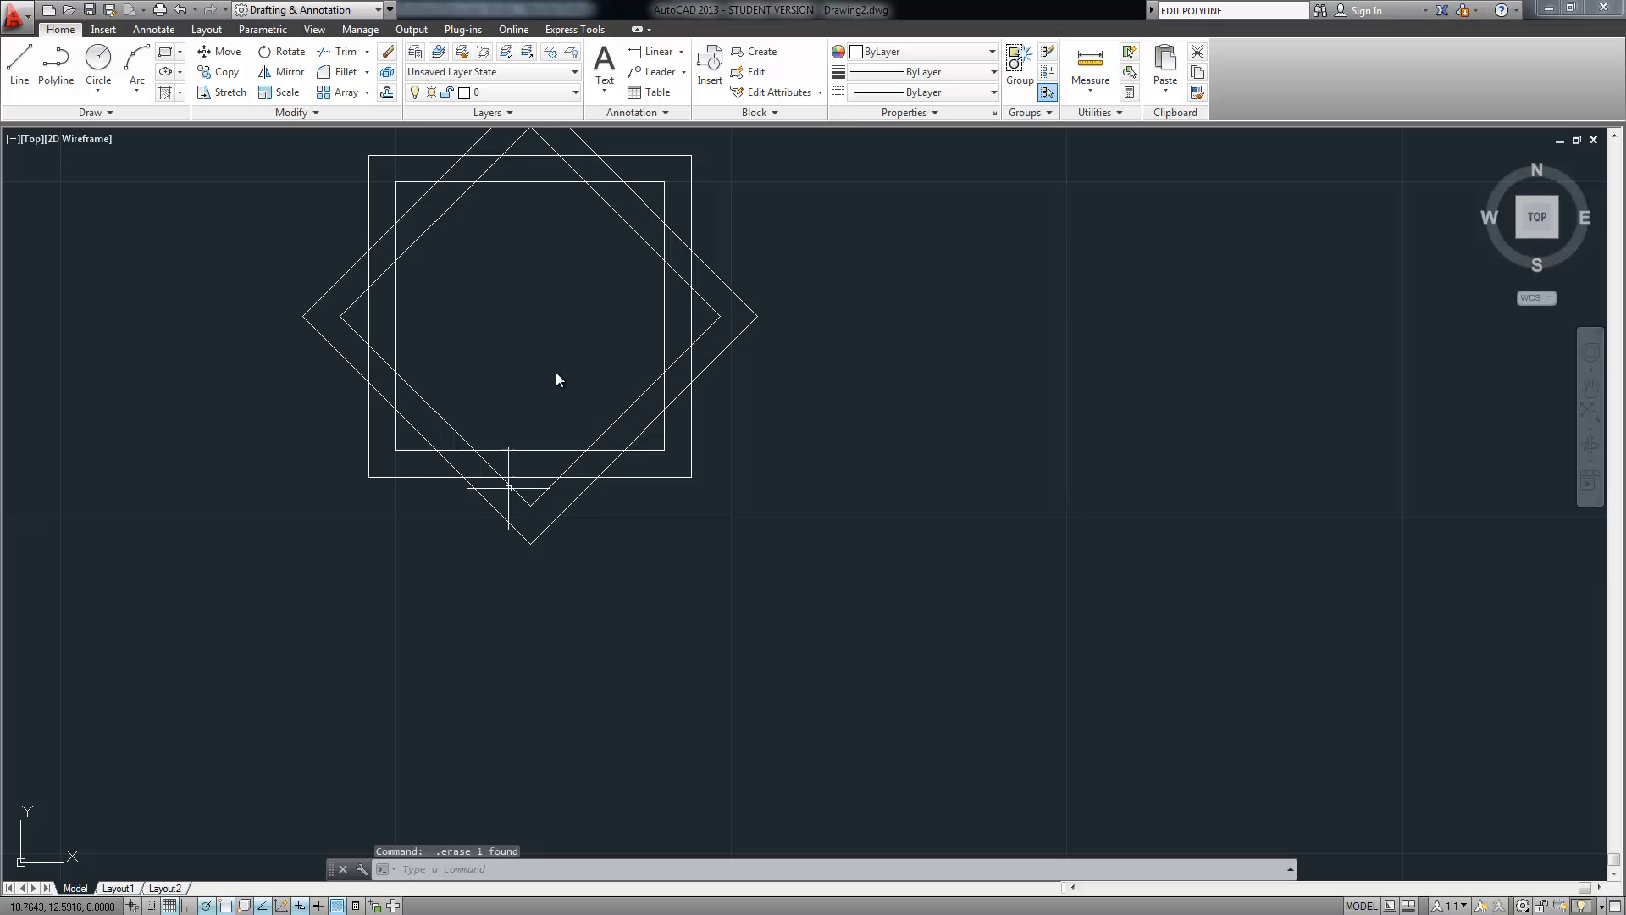
pyautogui.moveTo(556, 378)
pyautogui.mouseDown(button='middle')
pyautogui.moveTo(530, 417)
pyautogui.moveTo(530, 464)
pyautogui.mouseUp(button='middle')
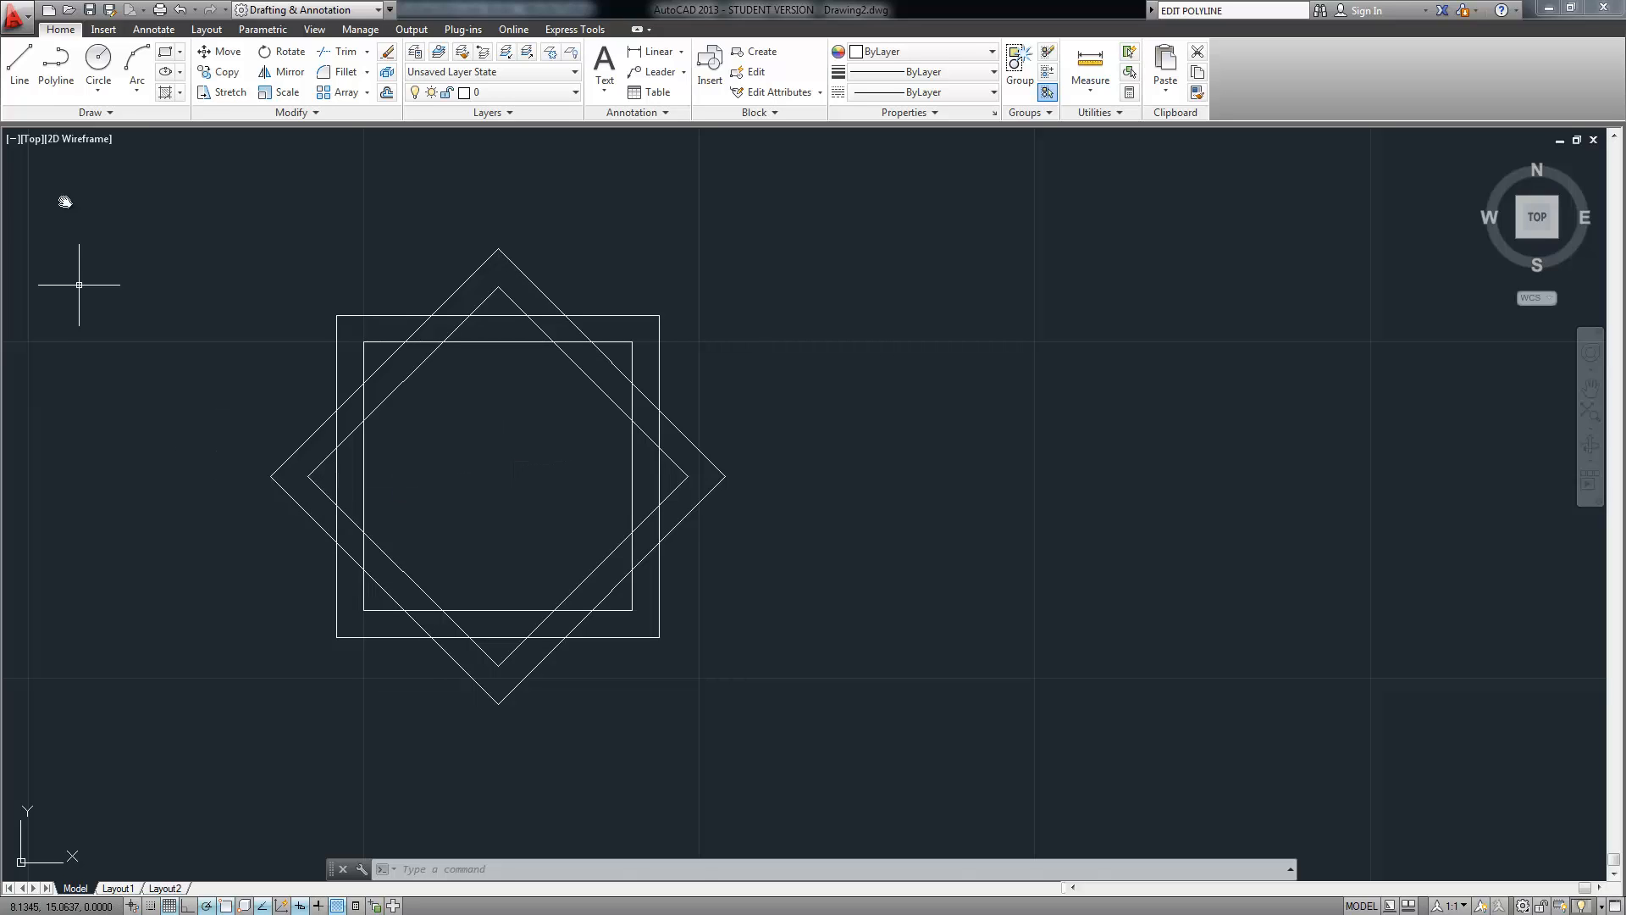
# Draw a 3-unit horizontal line leftward from the diamond's top corner
pyautogui.click(34, 75)
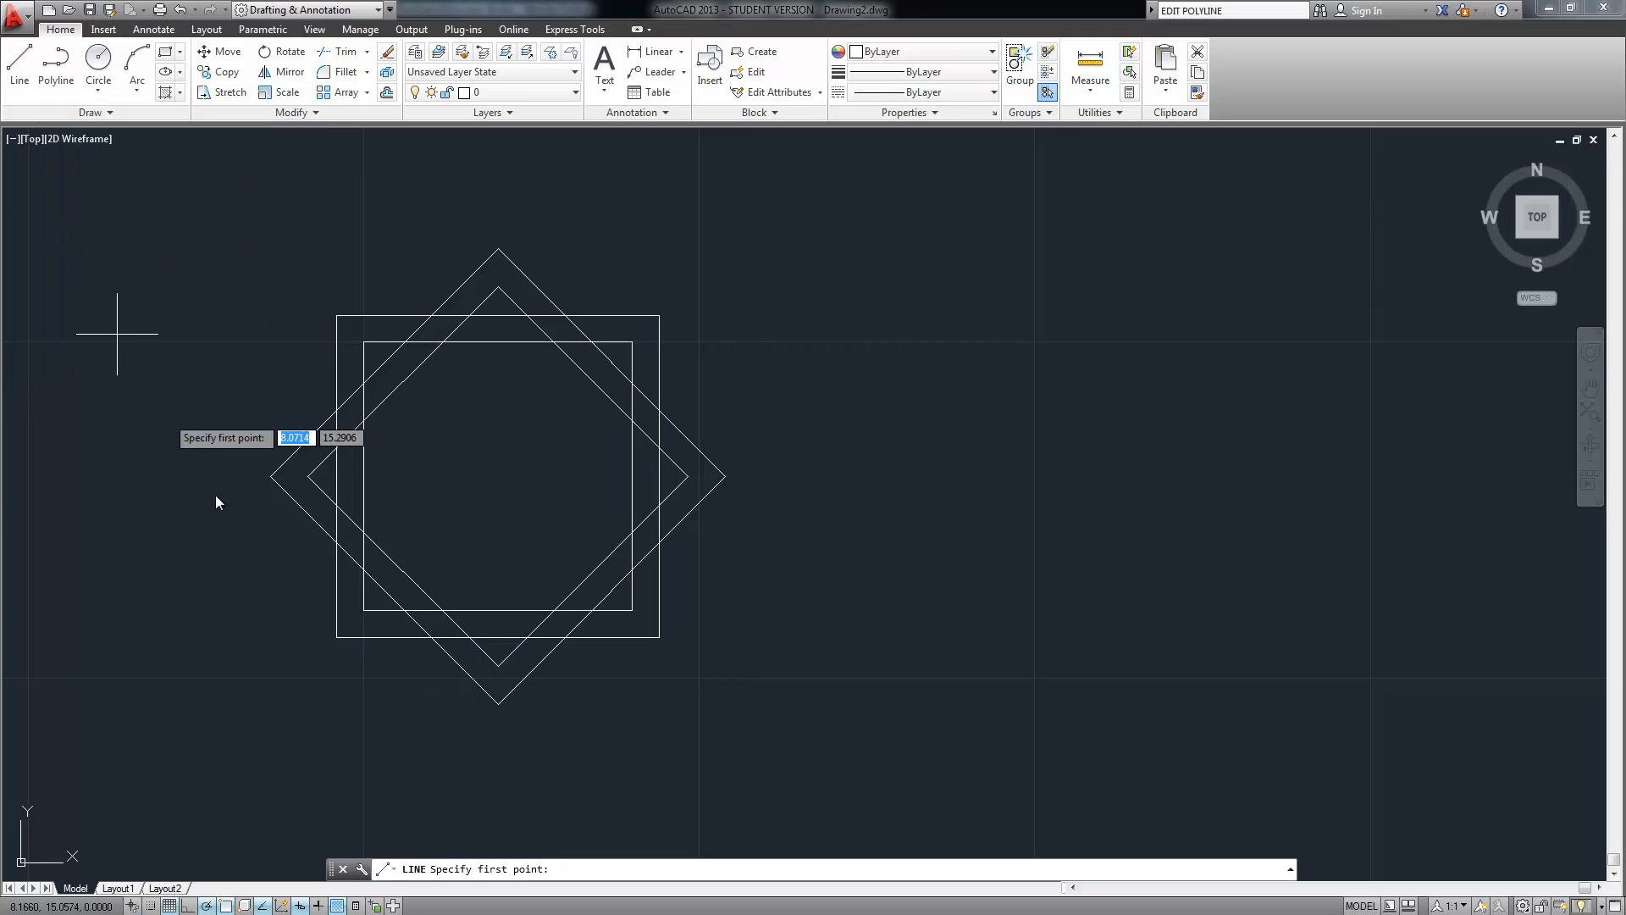
pyautogui.click(341, 641)
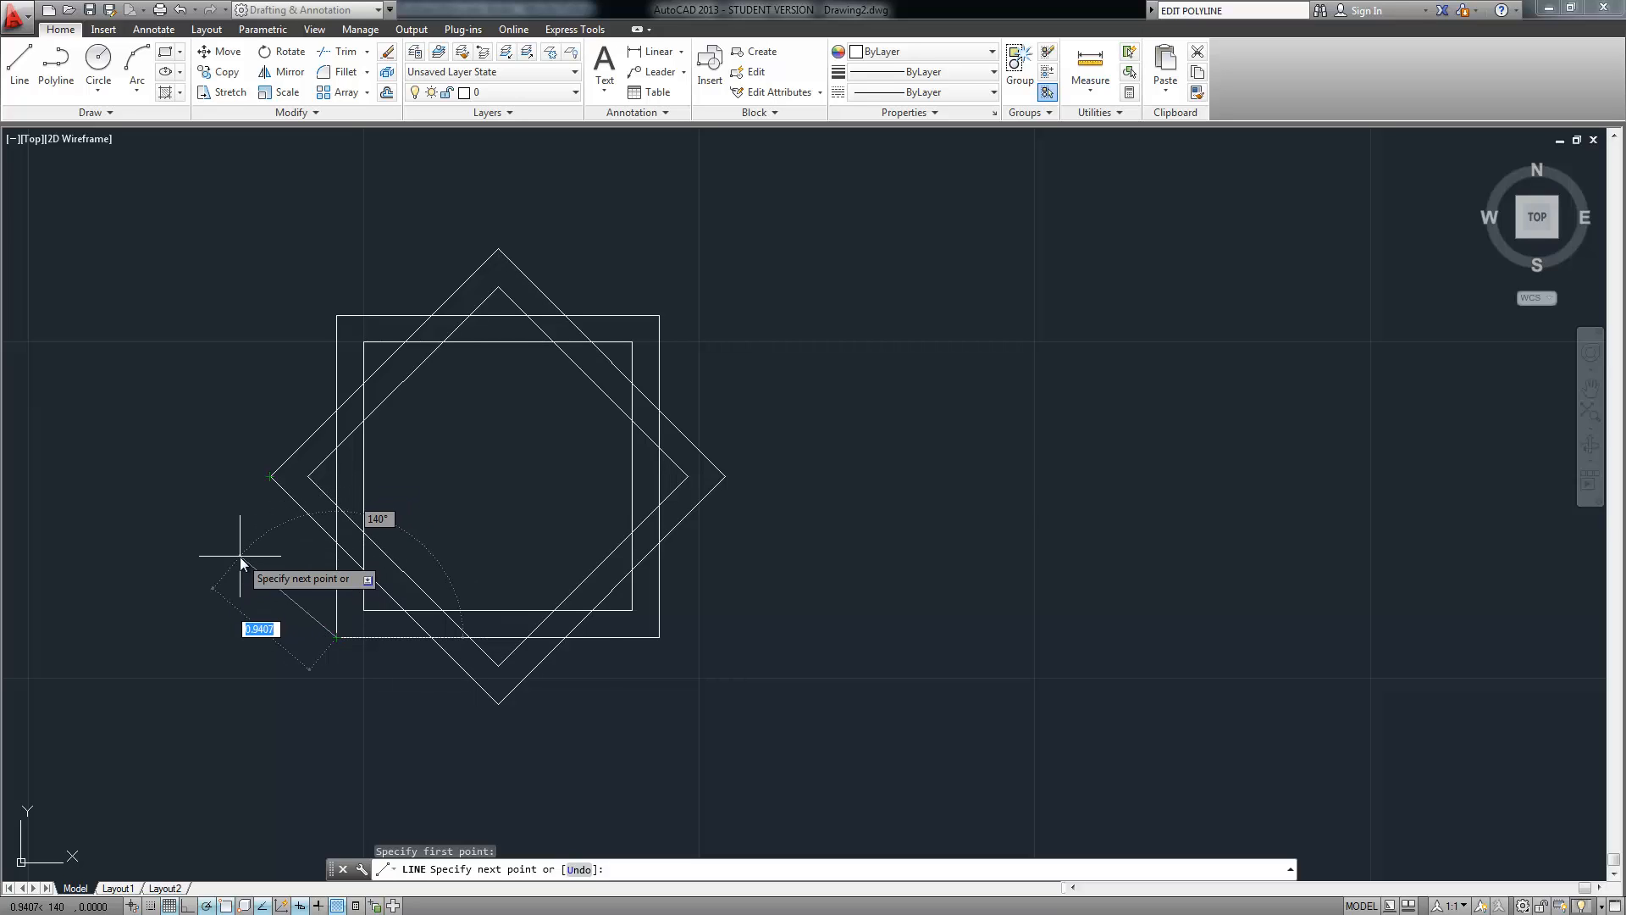
pyautogui.press('Escape')
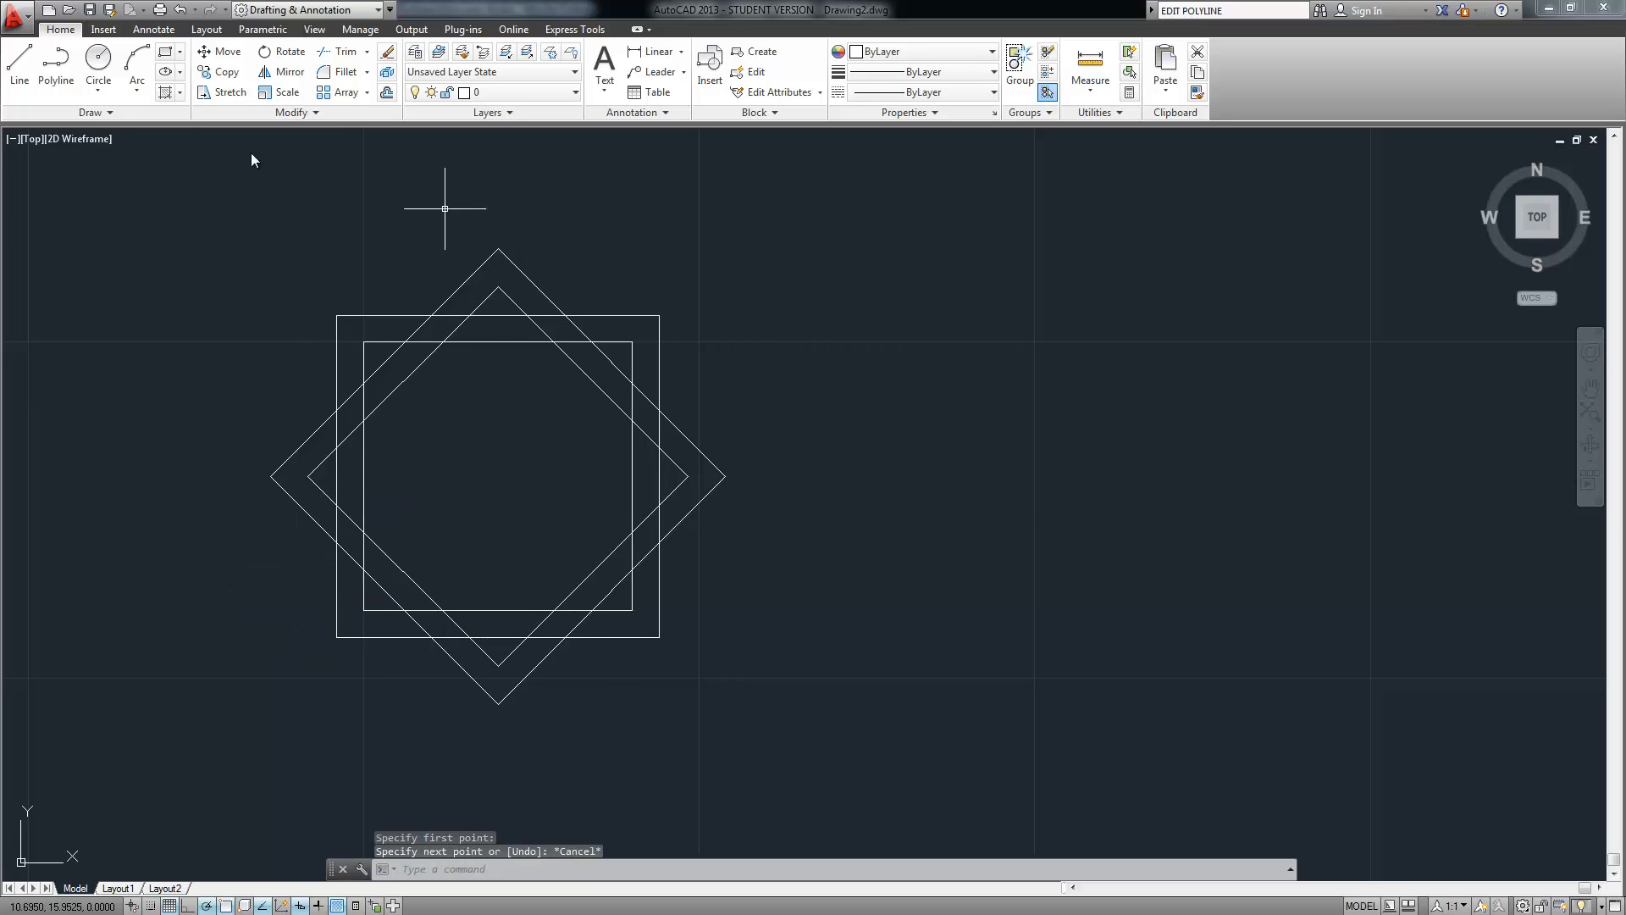
pyautogui.click(19, 63)
pyautogui.click(499, 250)
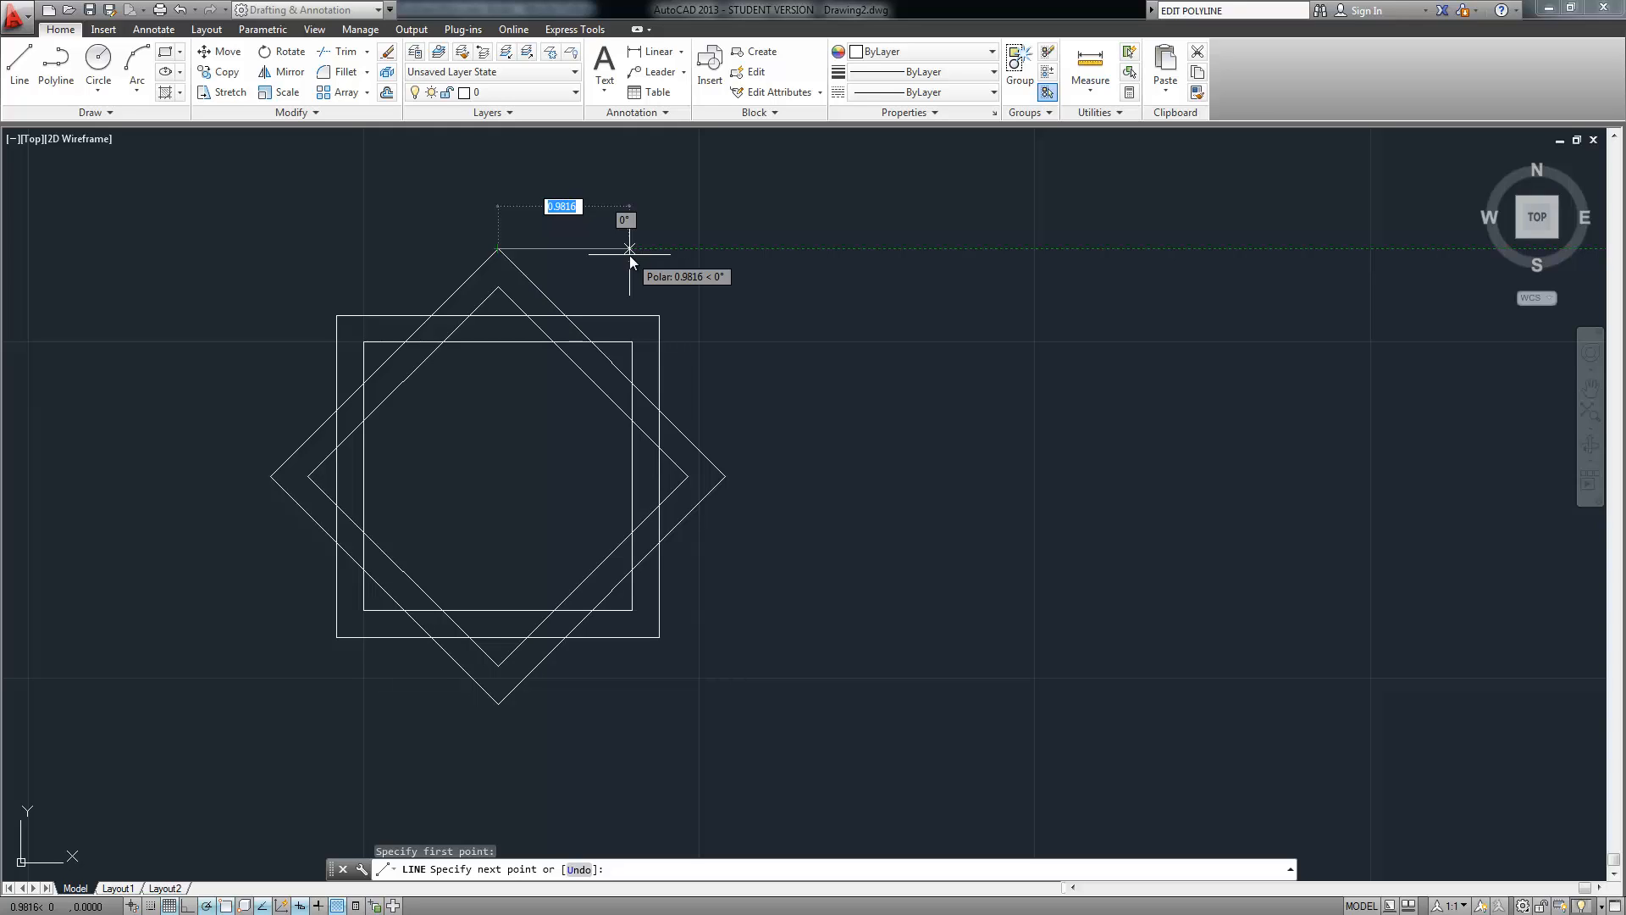
pyautogui.write('3')
pyautogui.press('Tab')
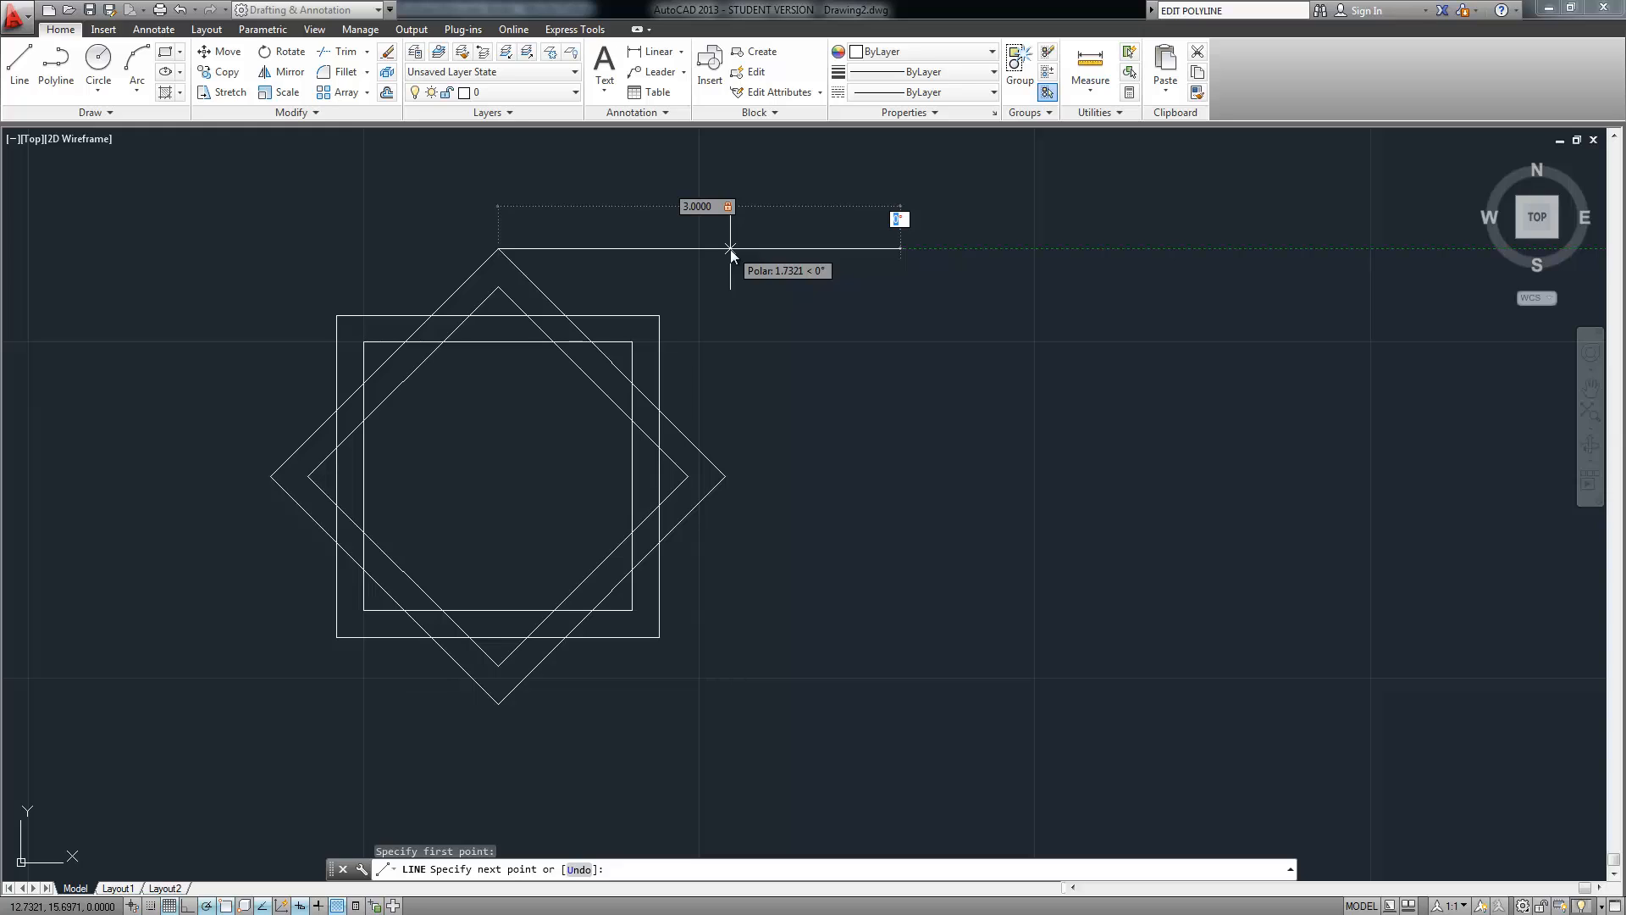
pyautogui.press('Return')
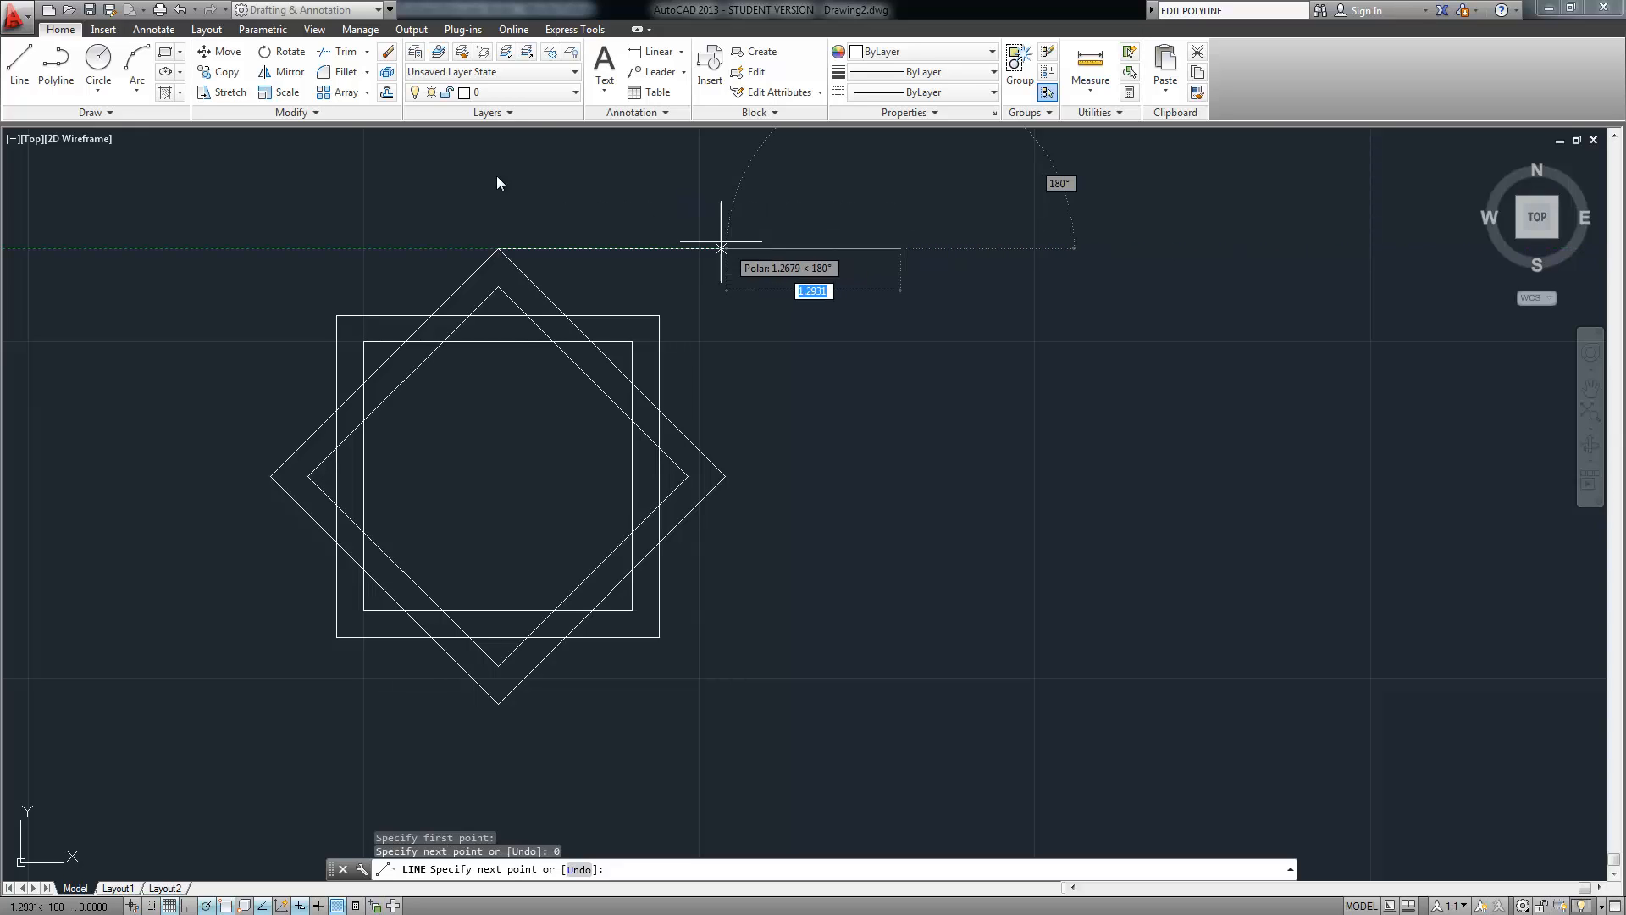
pyautogui.press('Return')
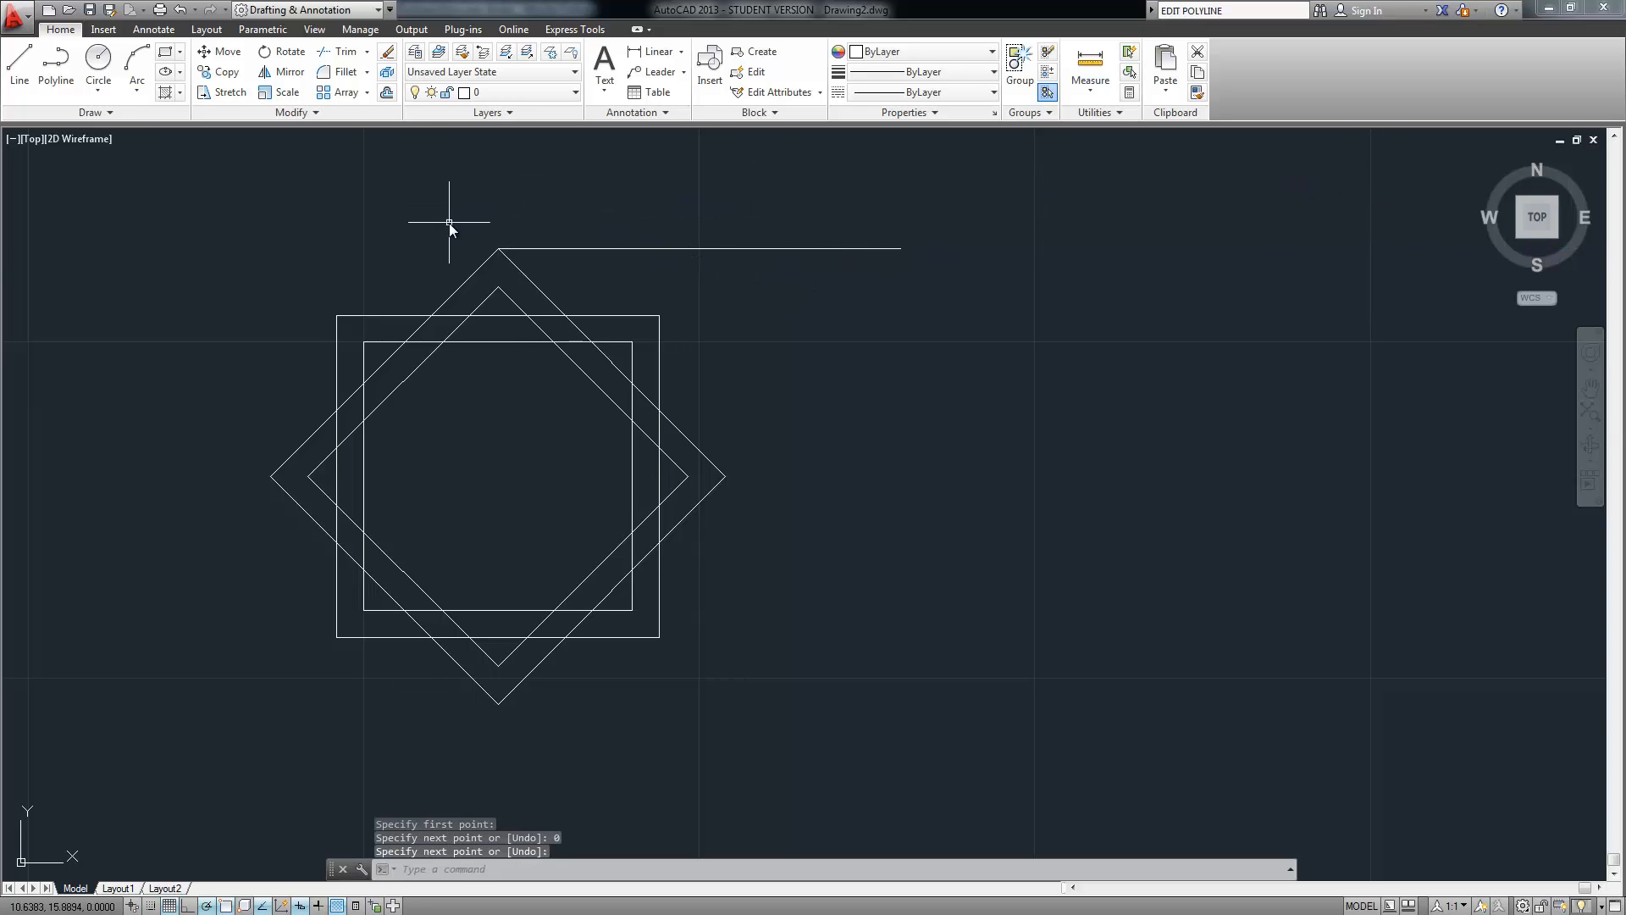
# Draw another 3-unit line from the diamond's top corner, then pan the view down
pyautogui.press('Return')
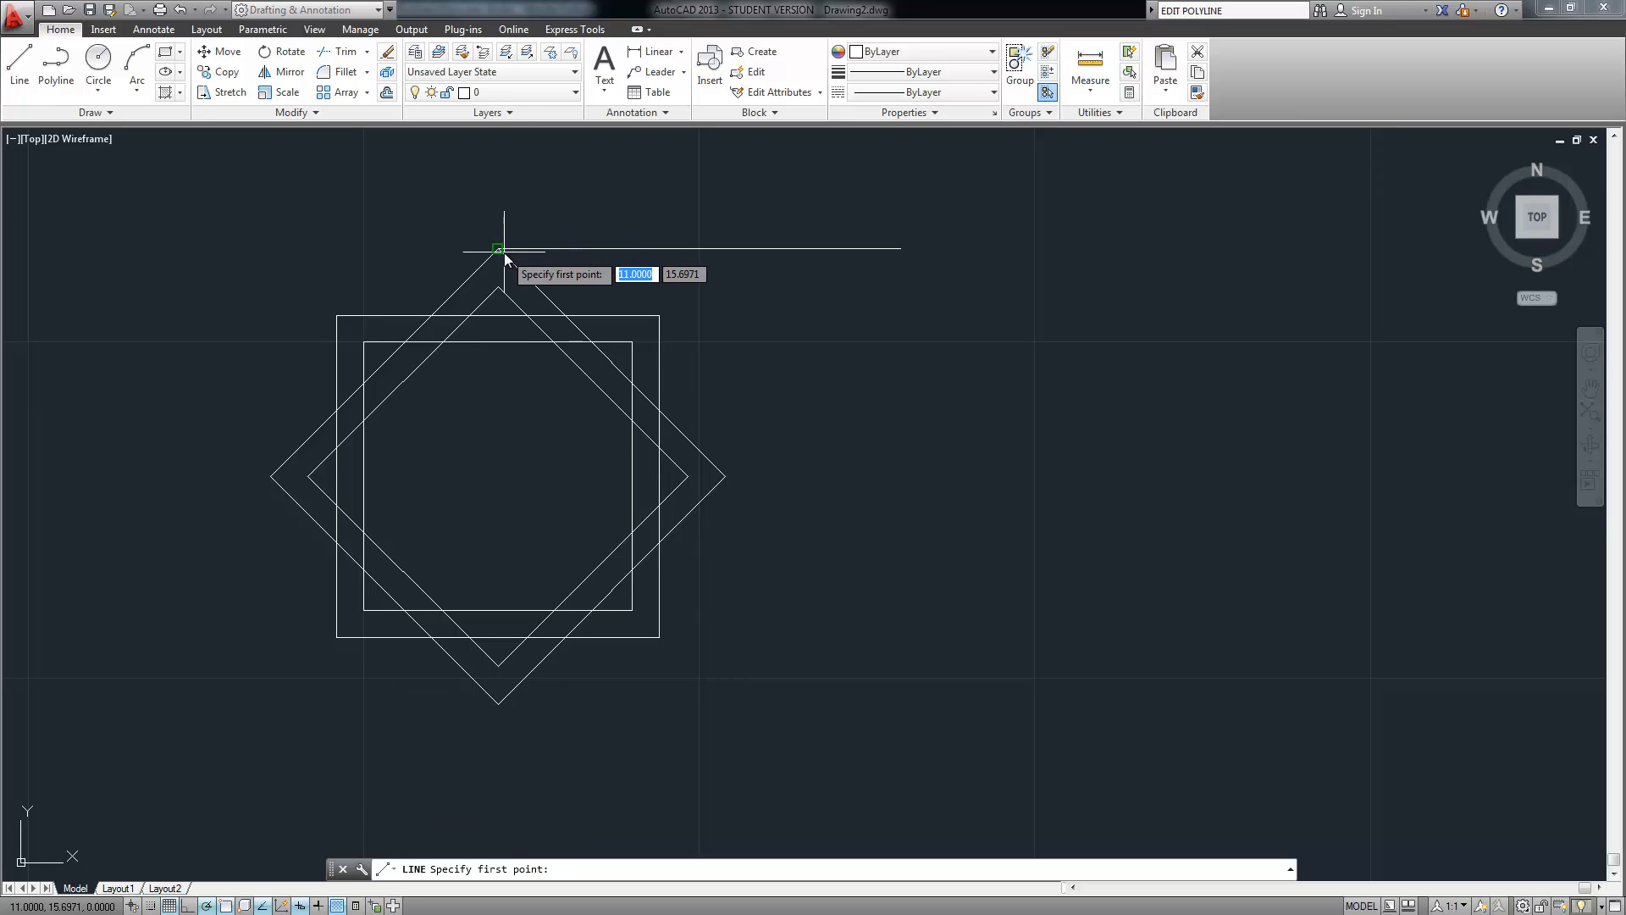
pyautogui.click(498, 248)
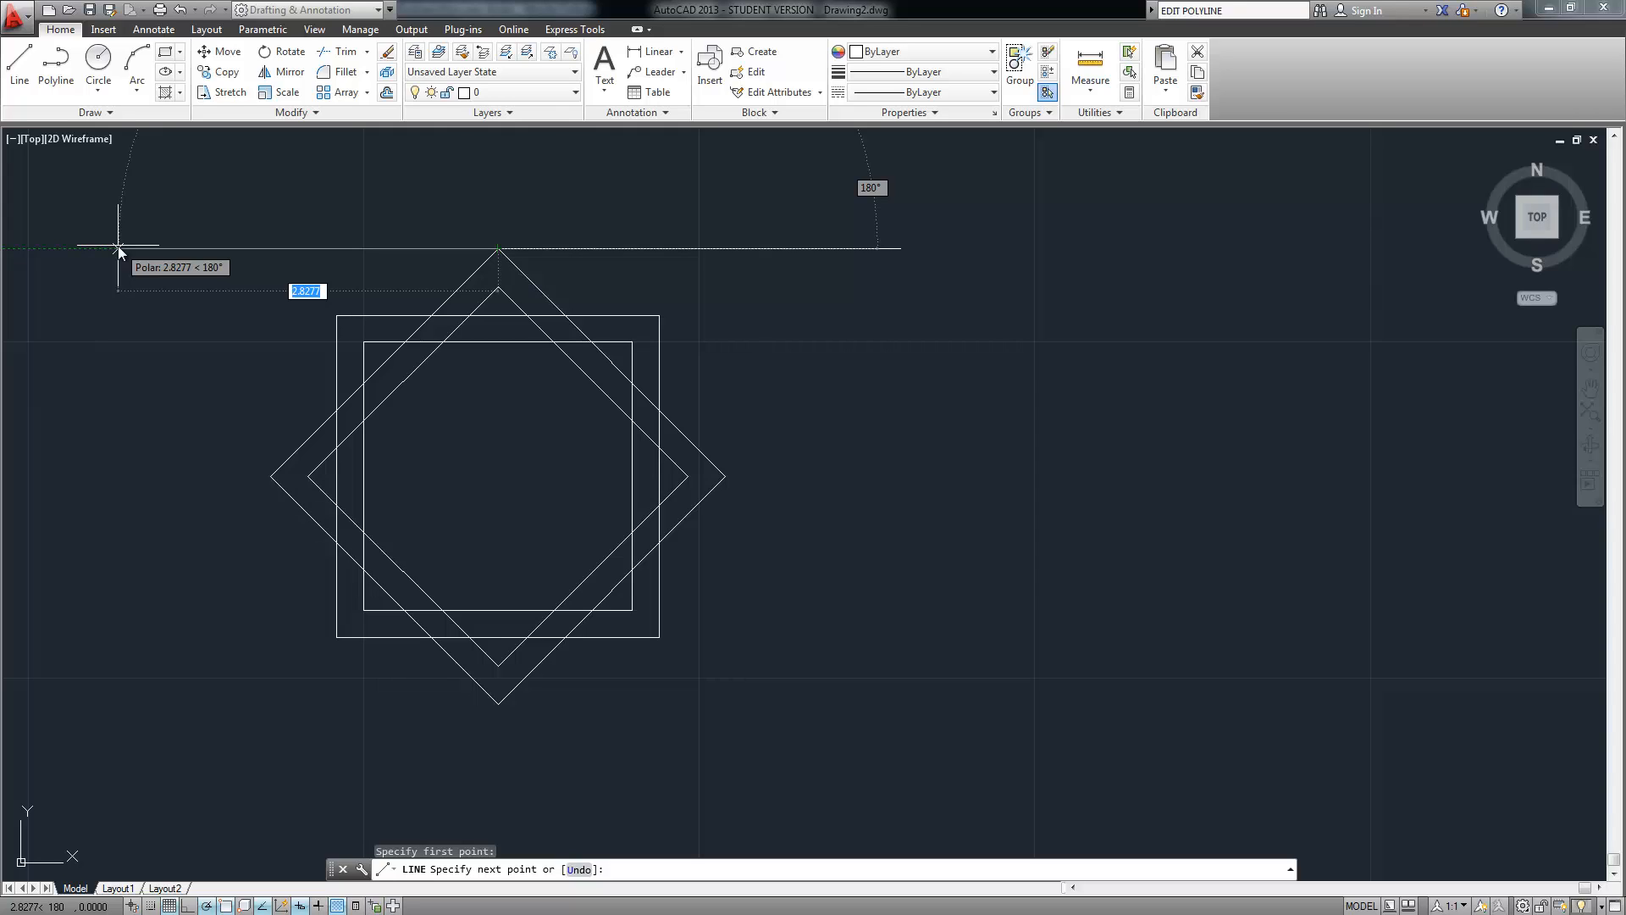
pyautogui.write('3')
pyautogui.press('Tab')
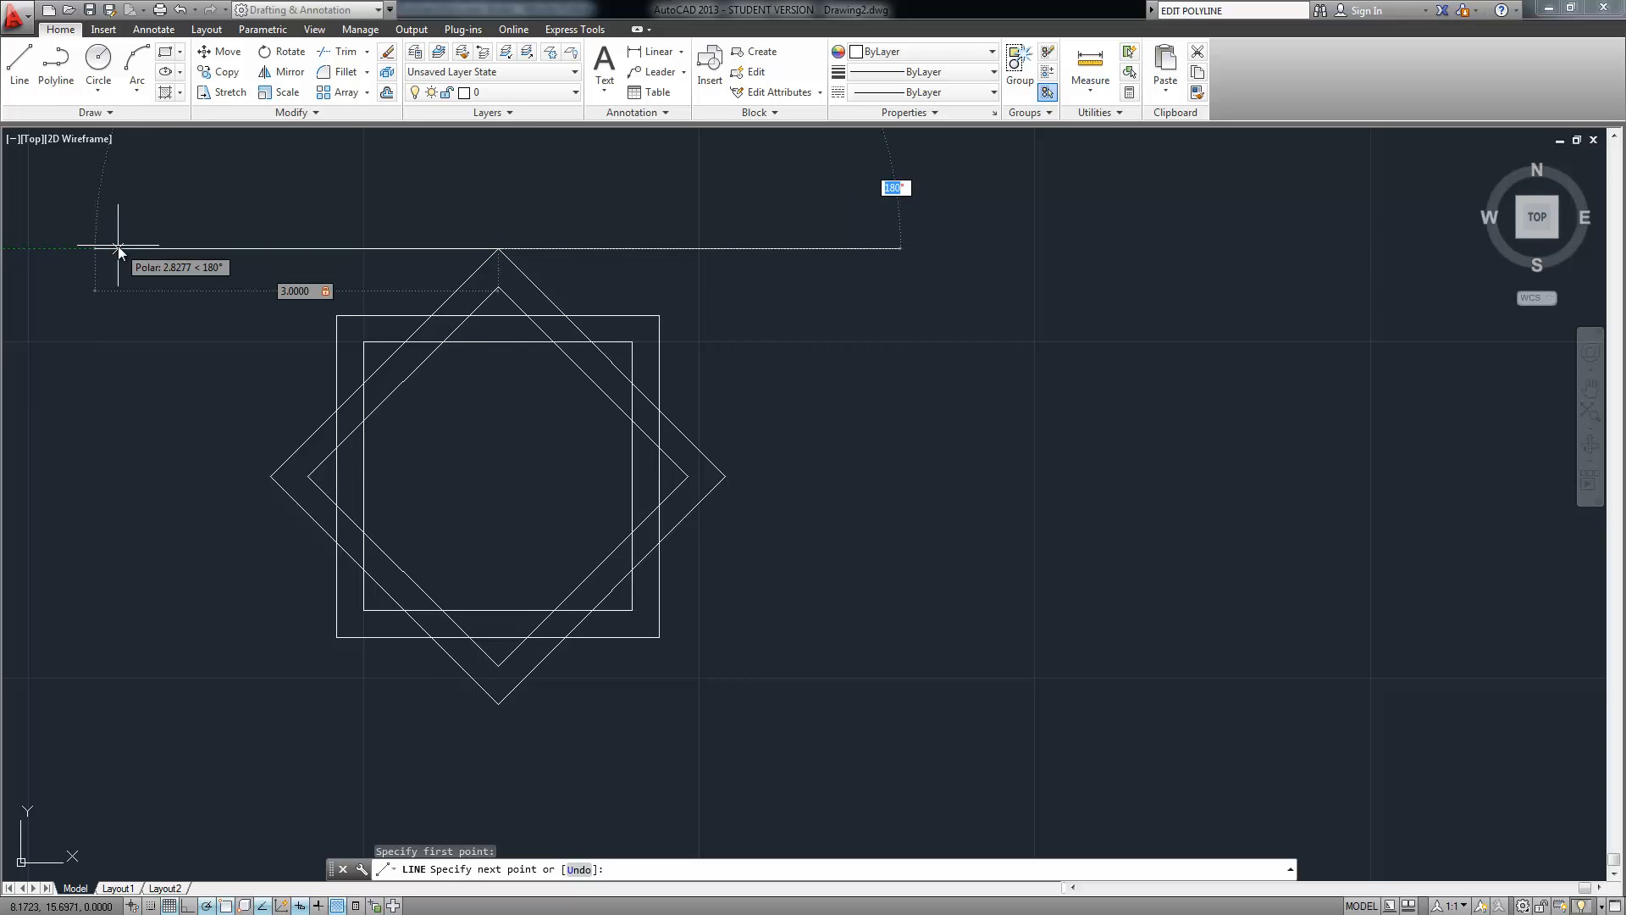
pyautogui.press('Return')
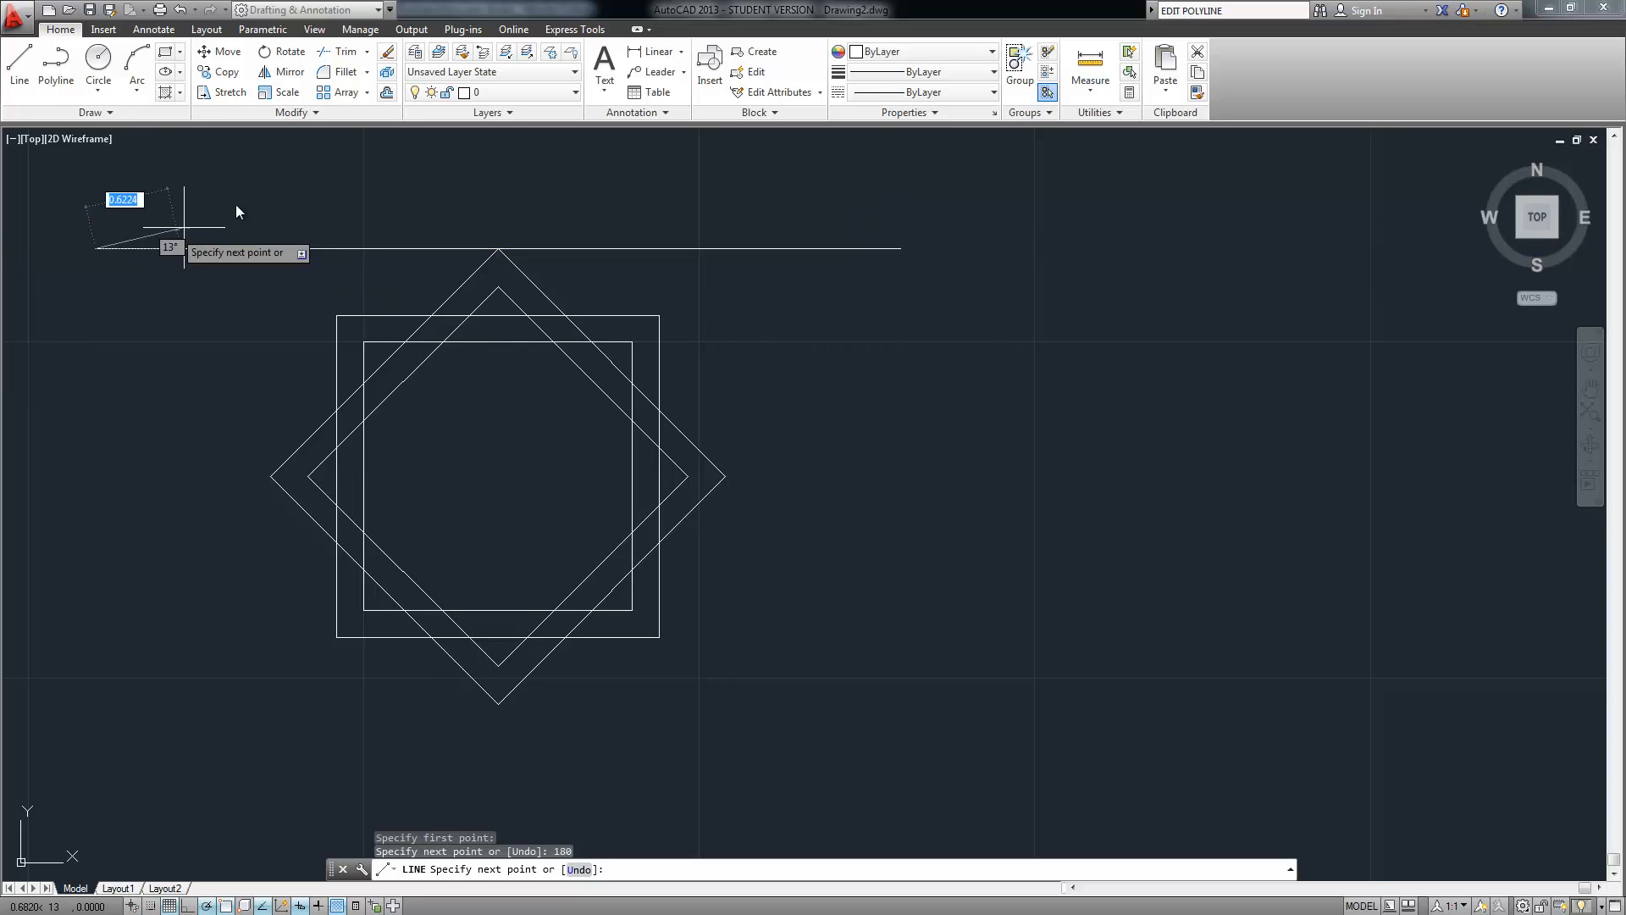
pyautogui.press('Return')
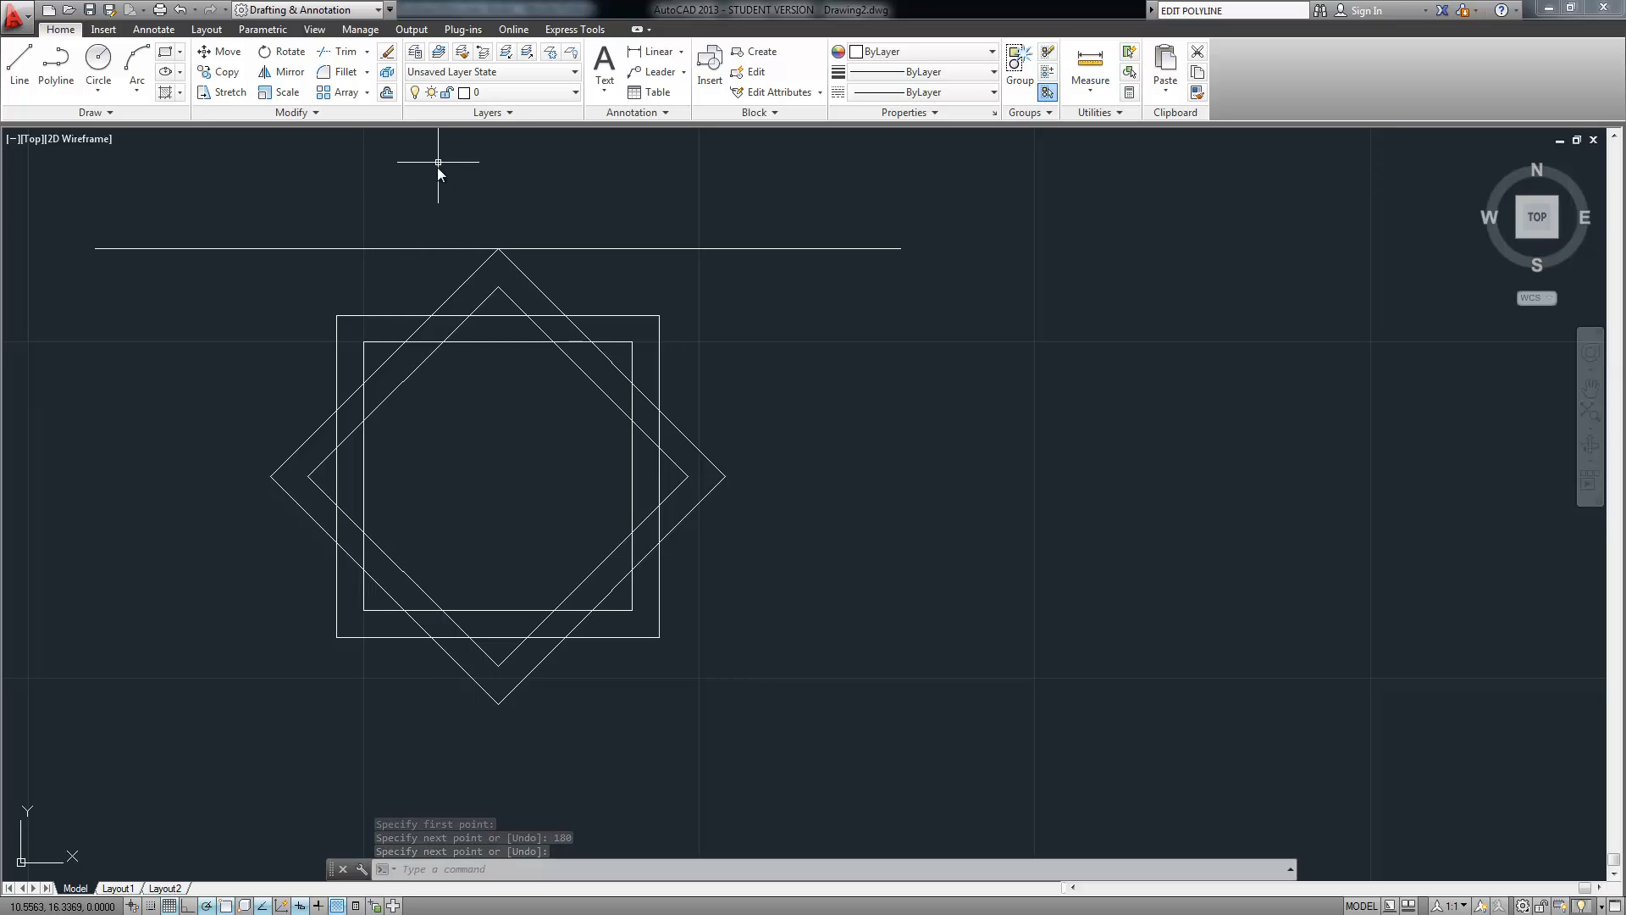
pyautogui.moveTo(442, 190); pyautogui.dragTo(467, 279, button='middle')
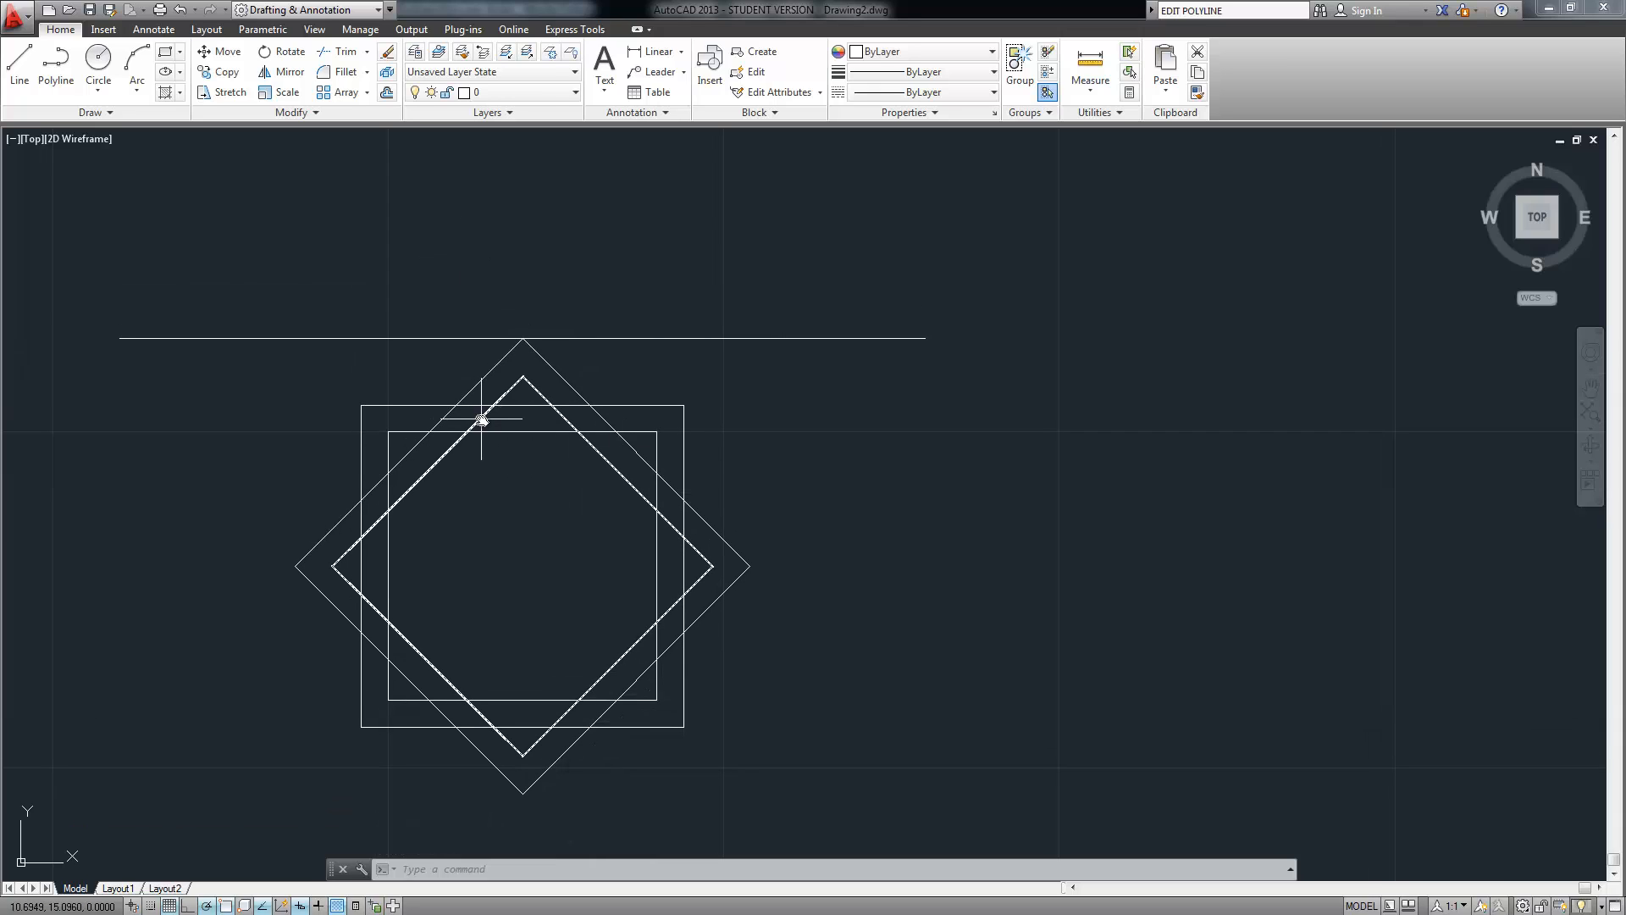
pyautogui.moveTo(481, 418)
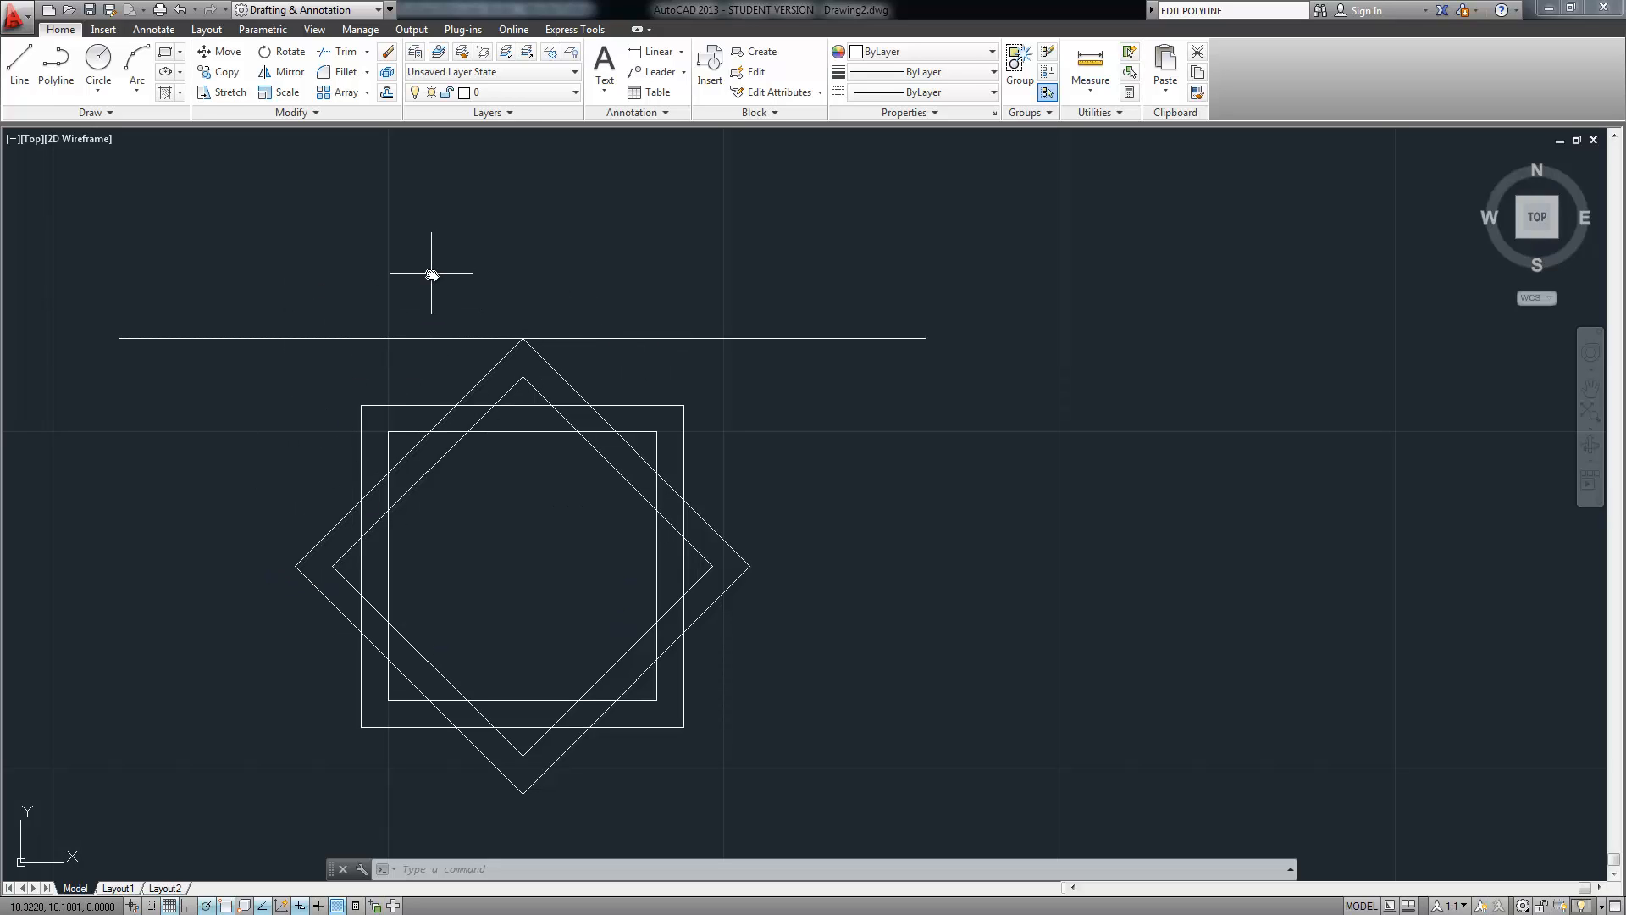
# Offset the left and right parts of the horizontal line 0.2 units upward
pyautogui.write('ffset')
pyautogui.press('Return')
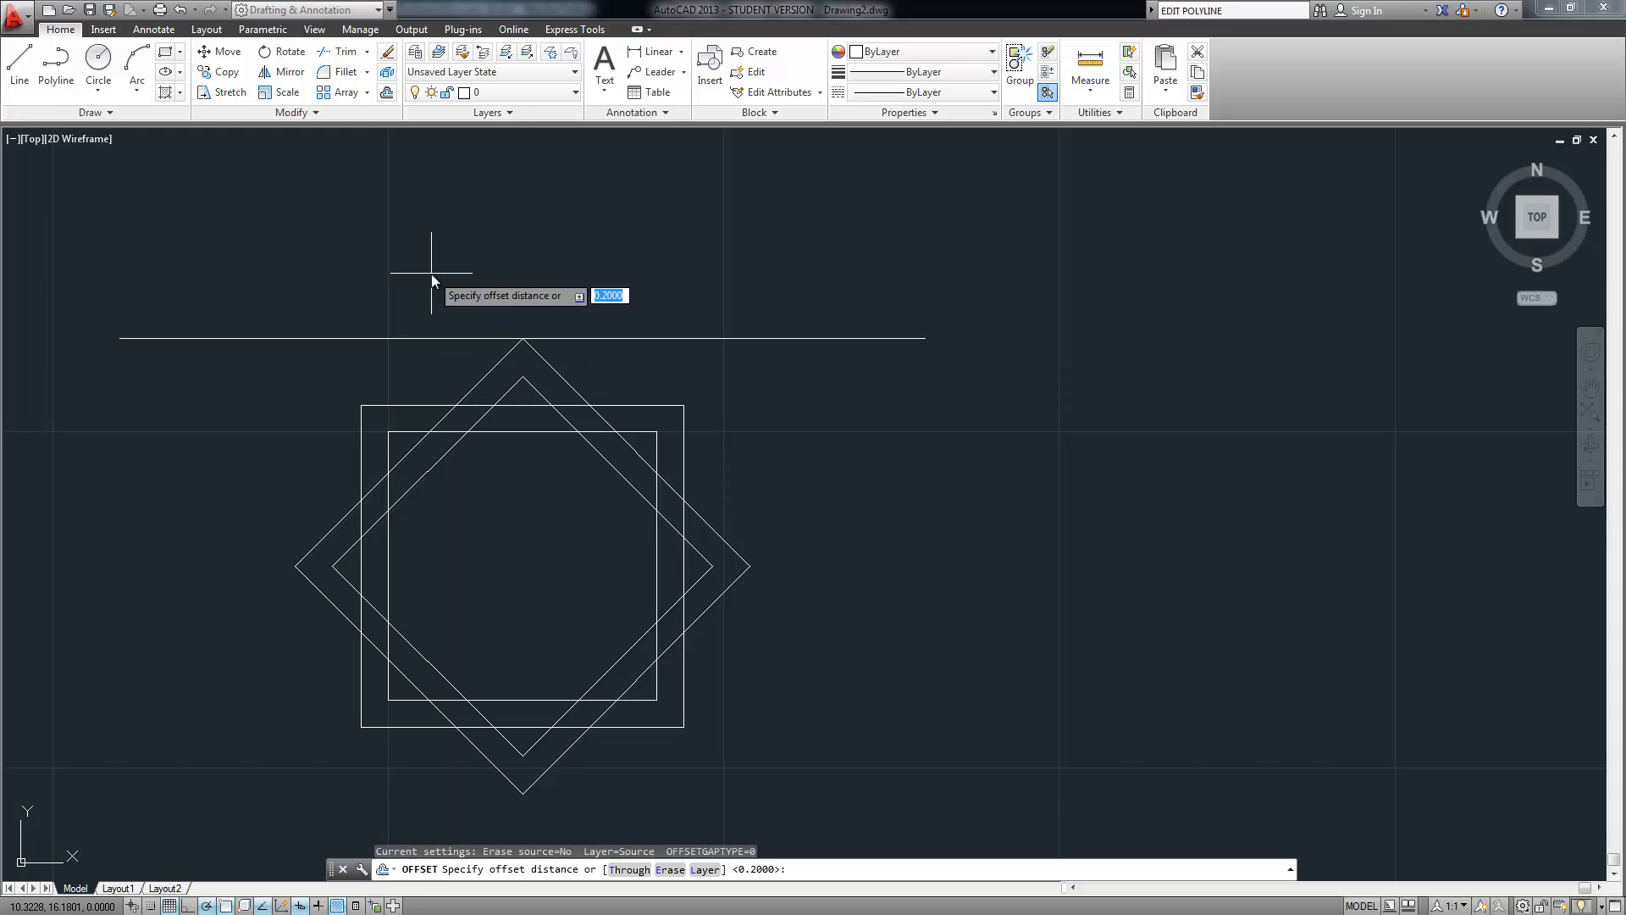
pyautogui.press('Return')
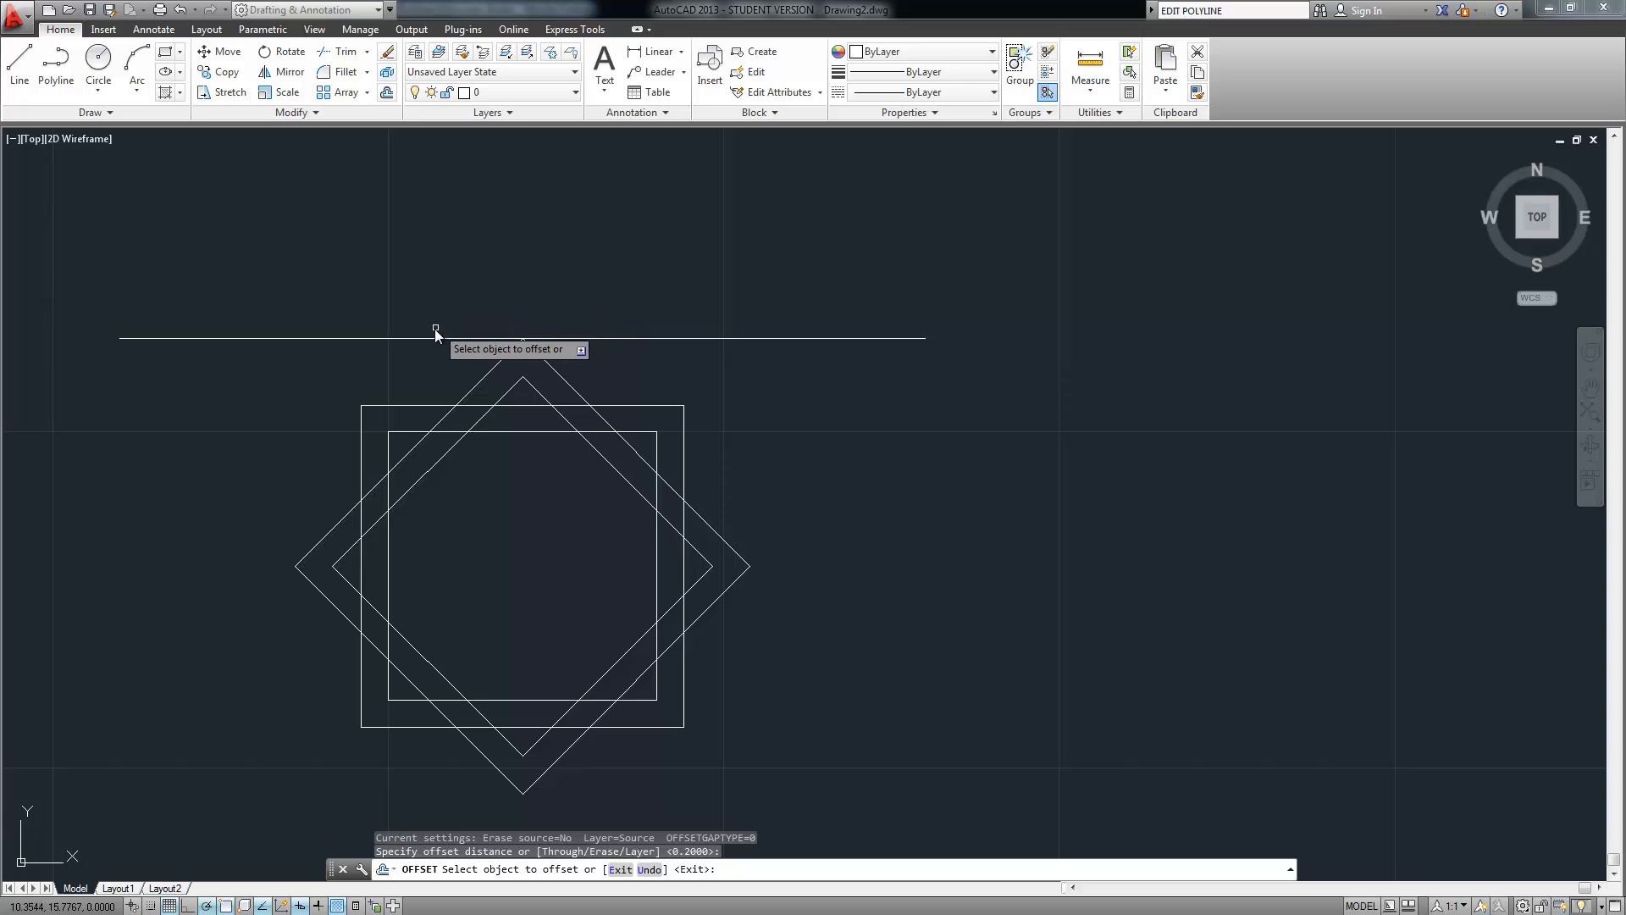
pyautogui.click(429, 339)
pyautogui.click(430, 291)
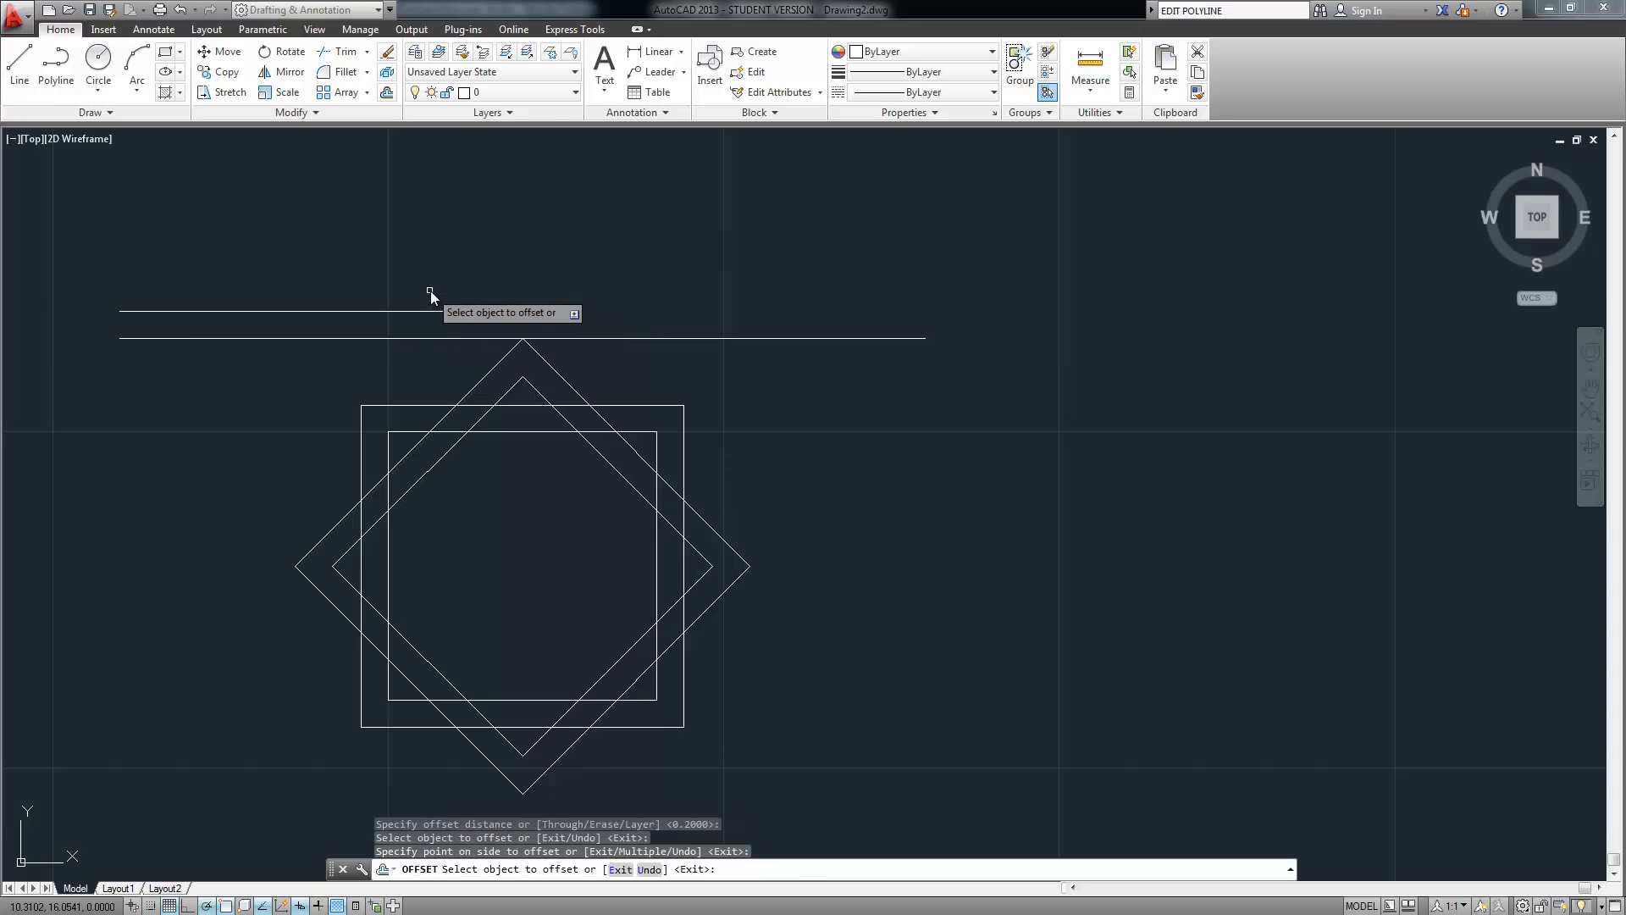
pyautogui.click(634, 337)
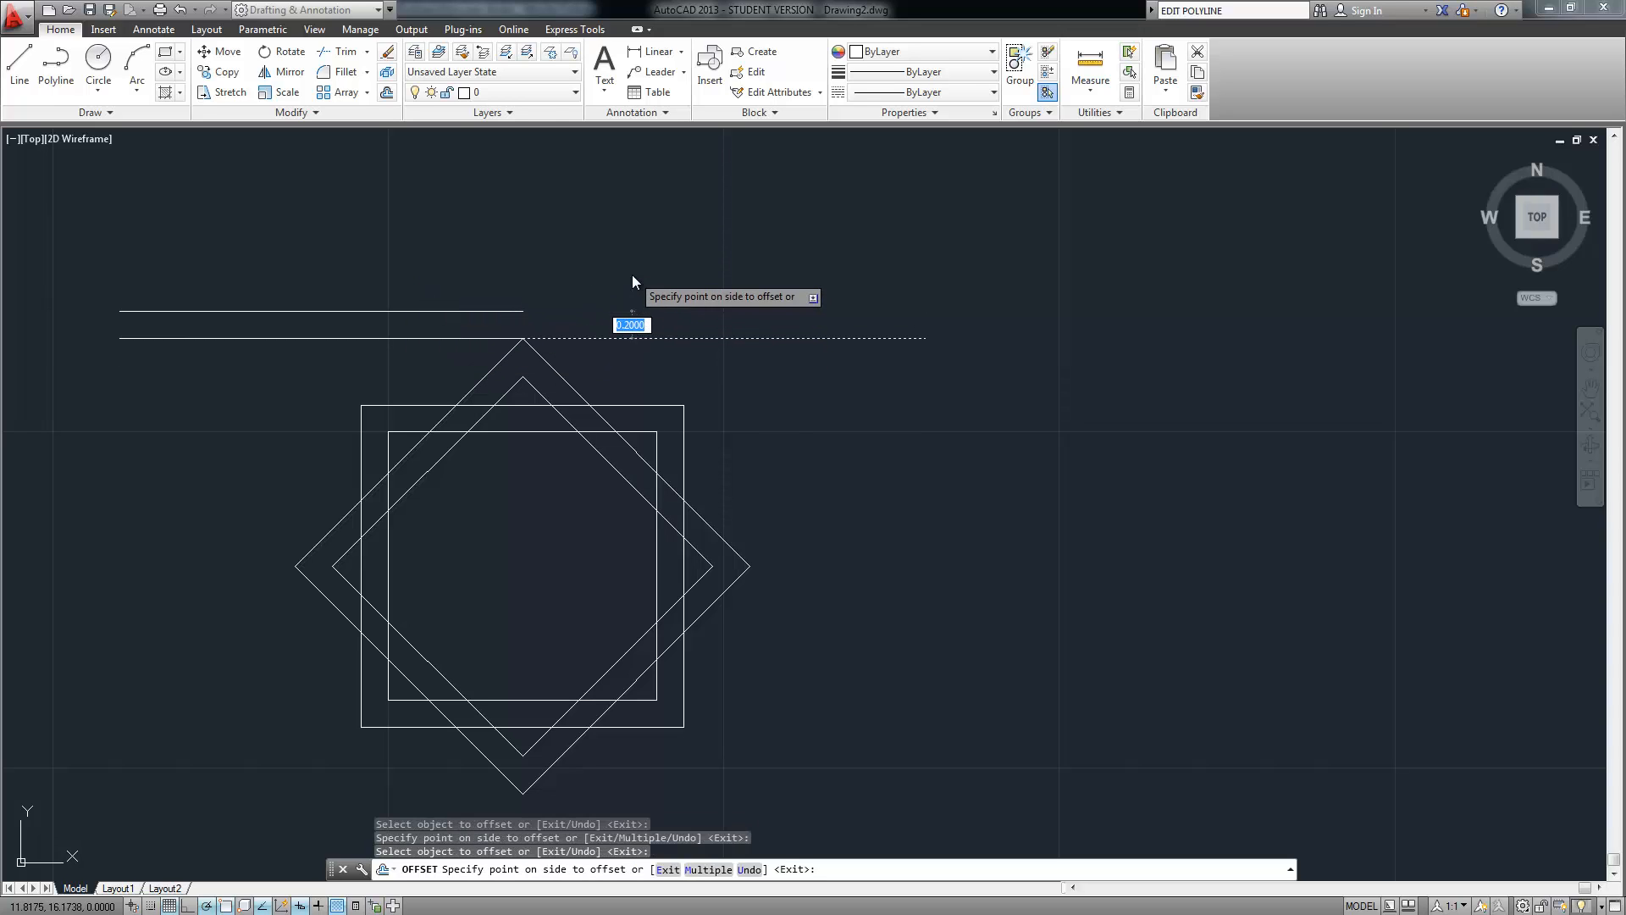
pyautogui.click(632, 274)
pyautogui.press('Return')
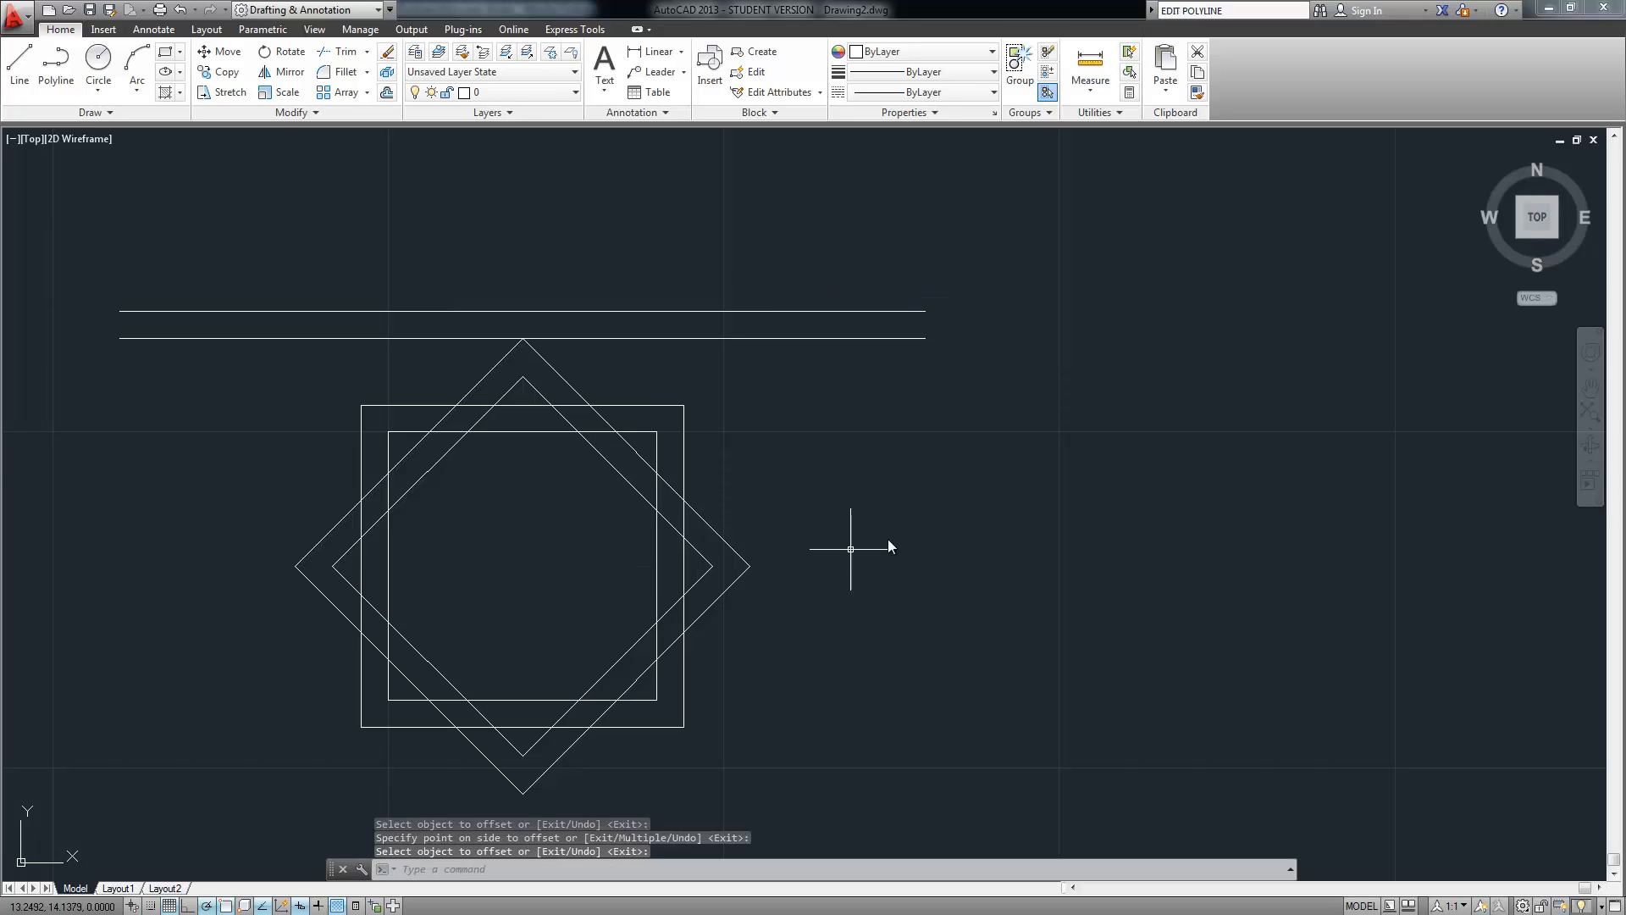
pyautogui.moveTo(877, 500); pyautogui.dragTo(693, 404, button='middle')
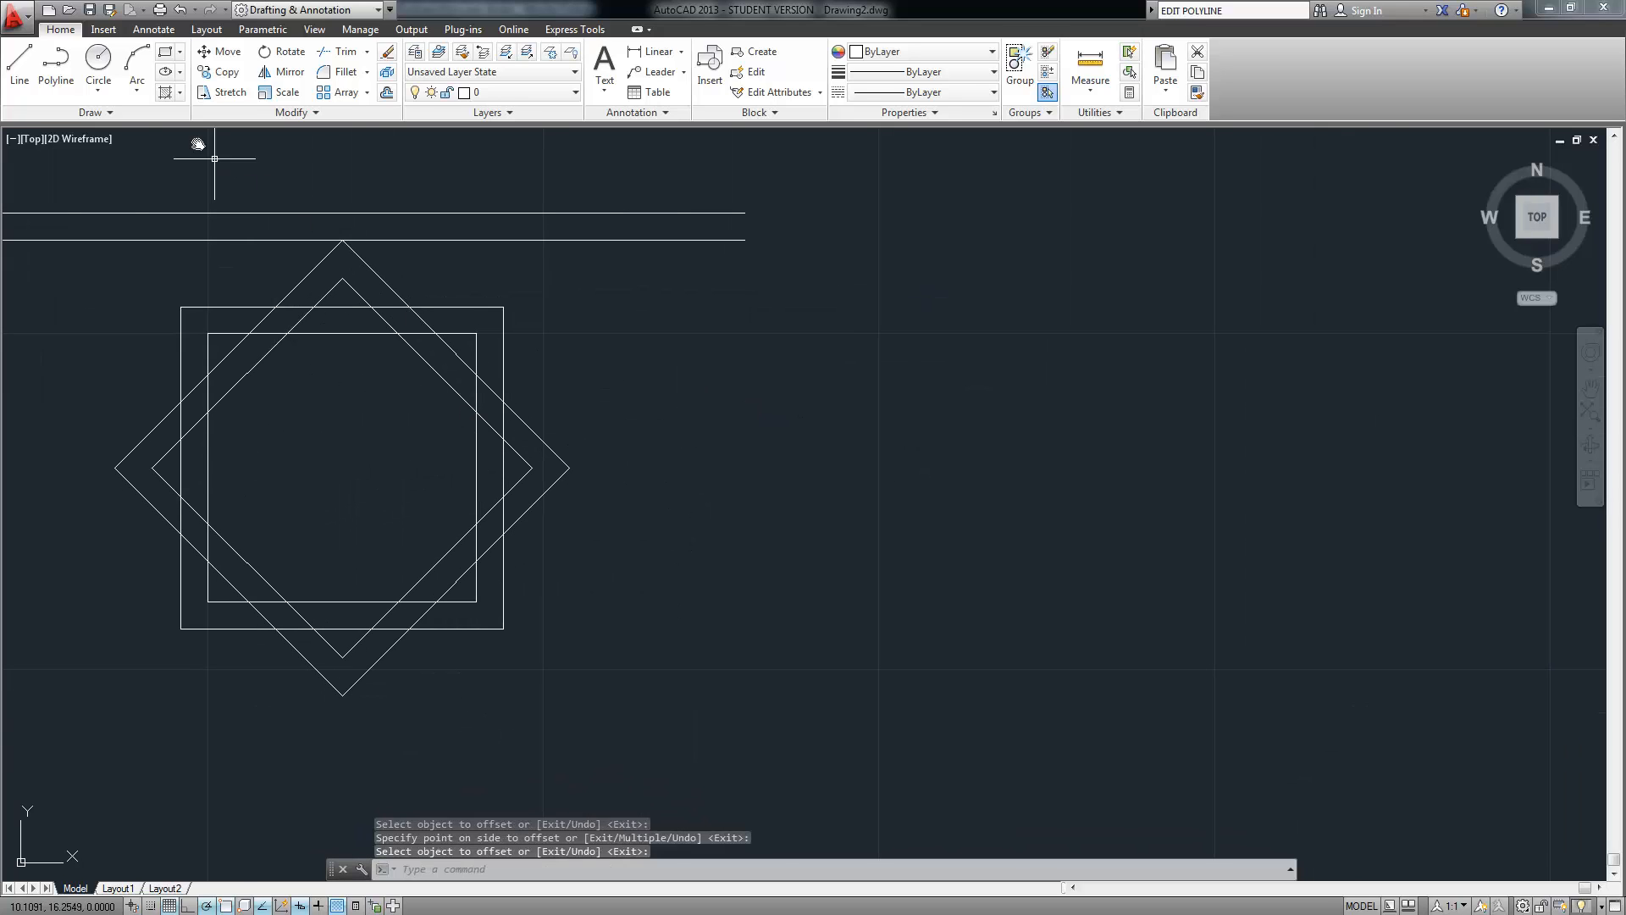
# Set polar tracking to 45° and draw a 3-unit line at 135° from the outer square's top-right corner
pyautogui.click(21, 64)
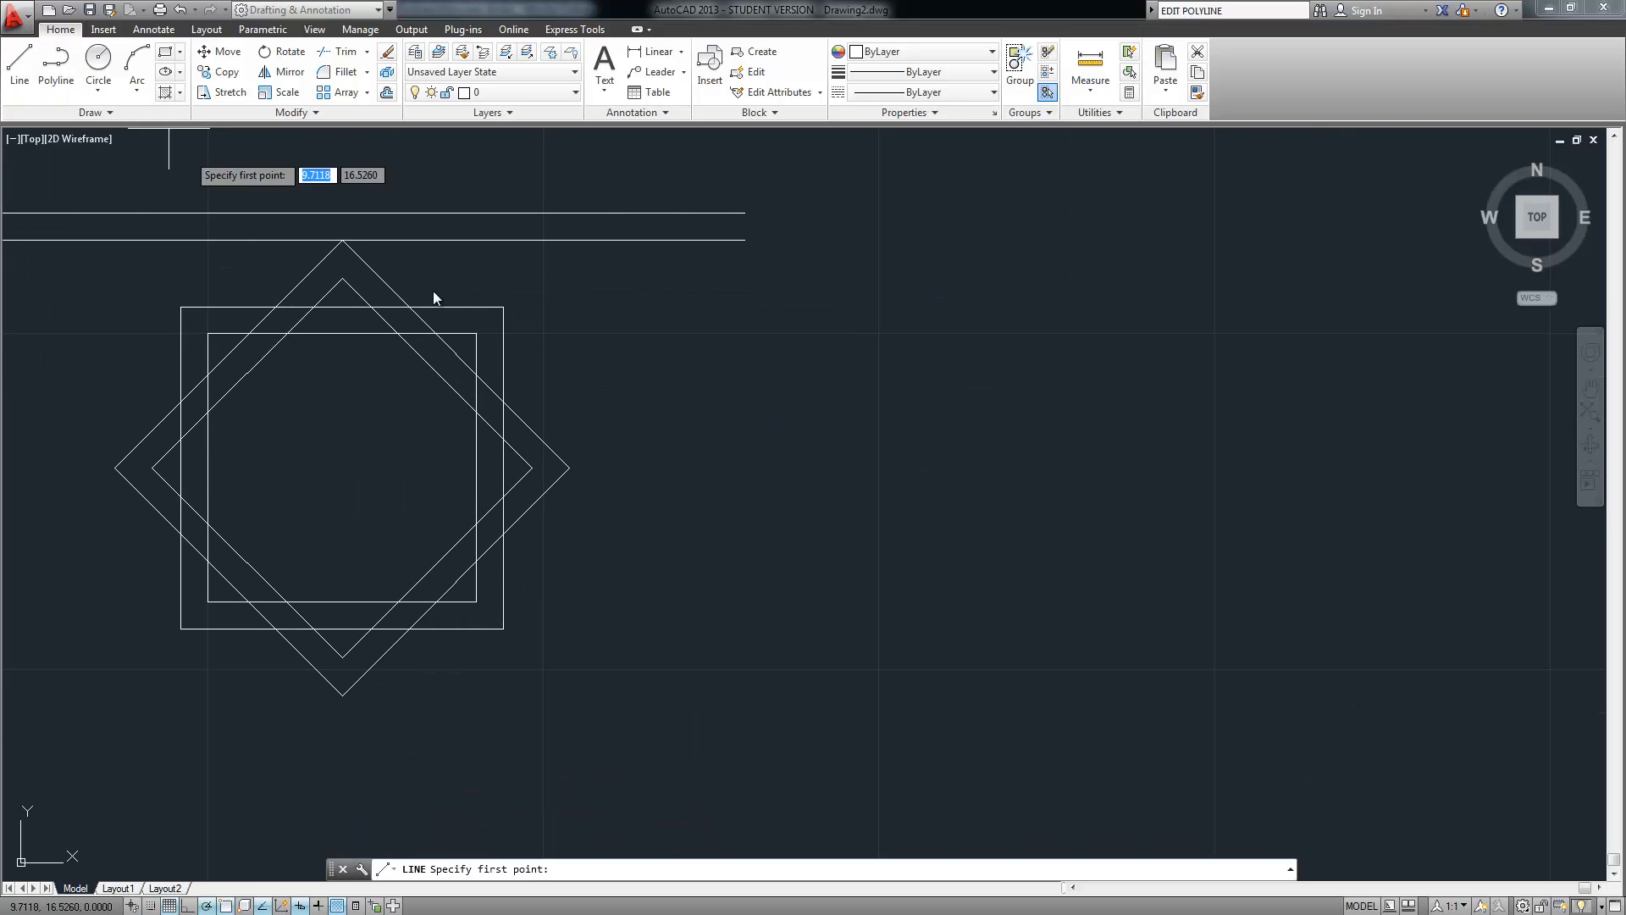
pyautogui.click(508, 313)
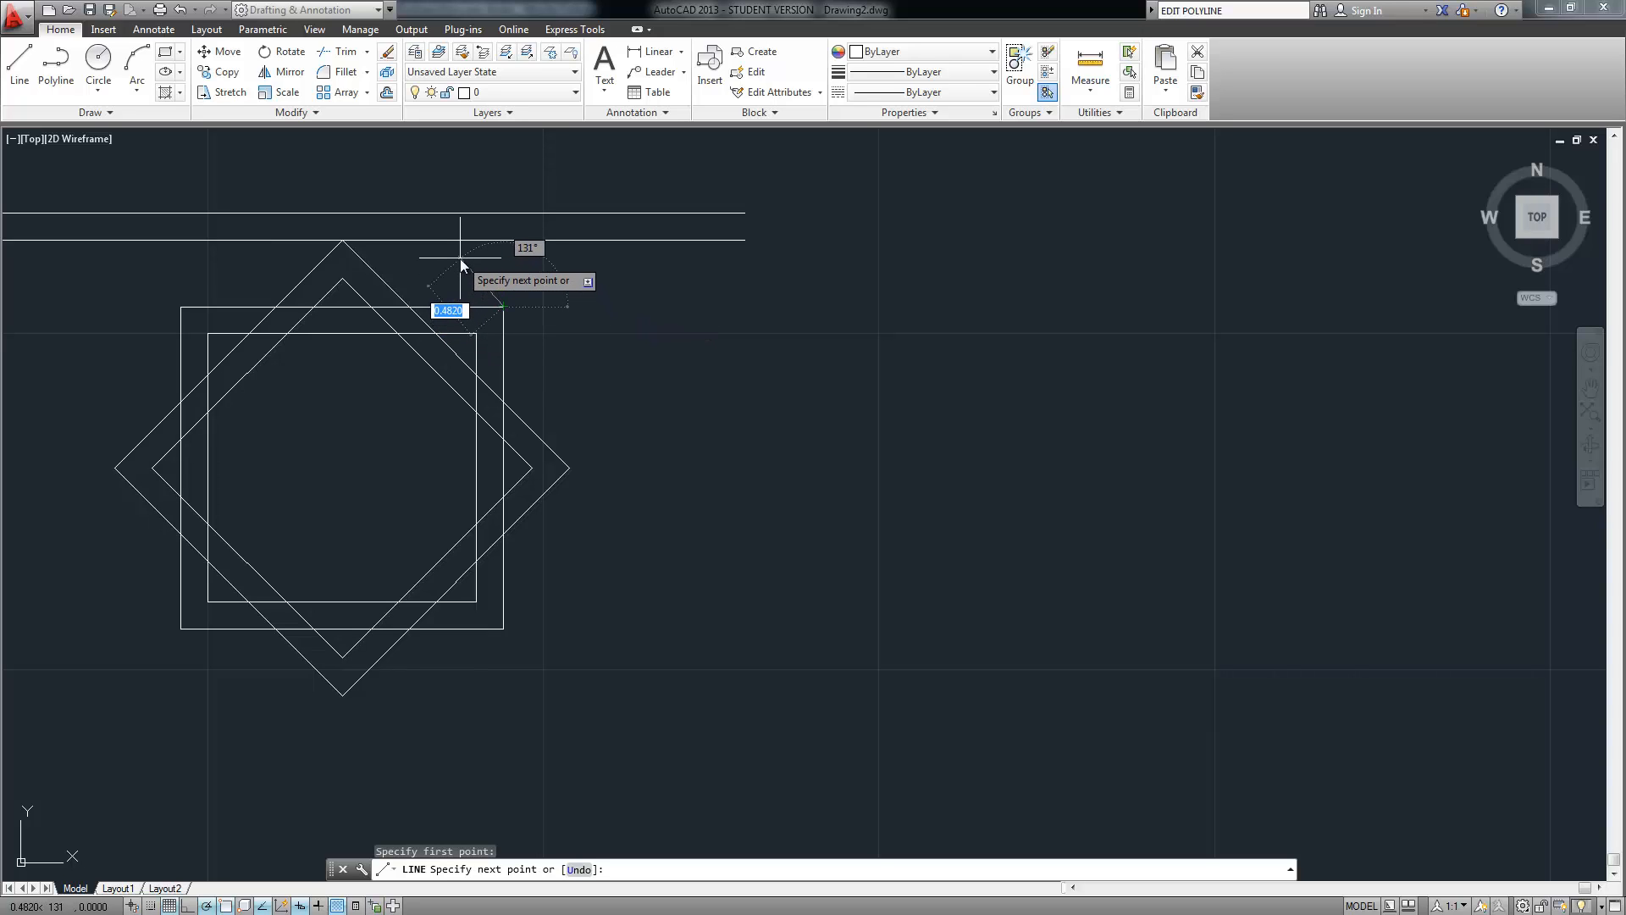
pyautogui.write('3')
pyautogui.press('Tab')
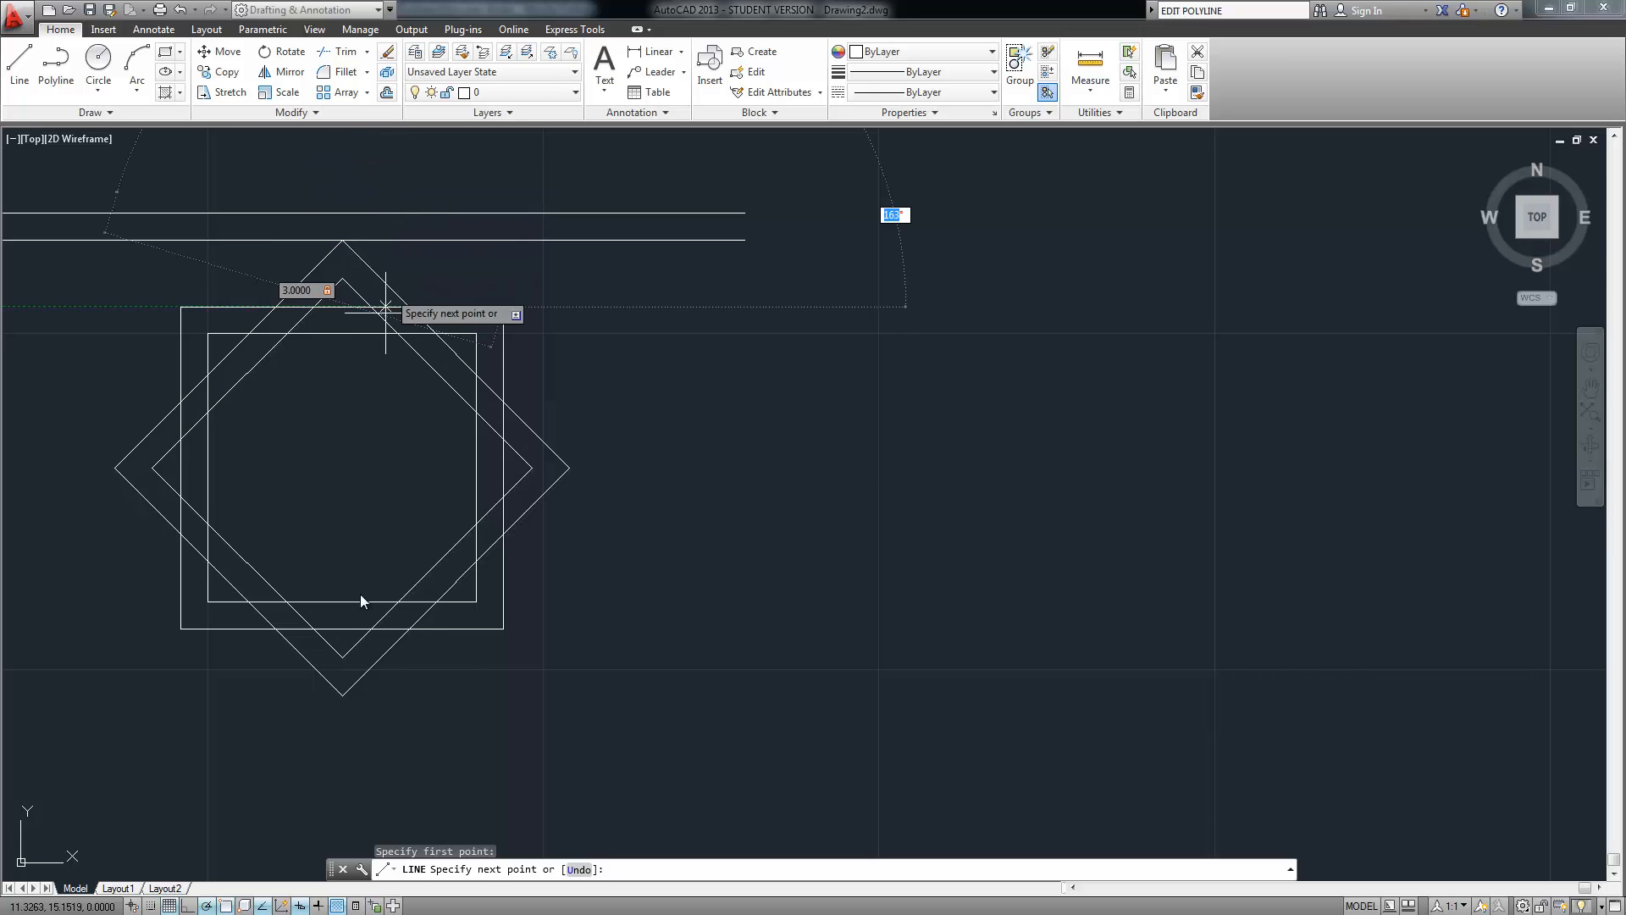
pyautogui.rightClick(206, 905)
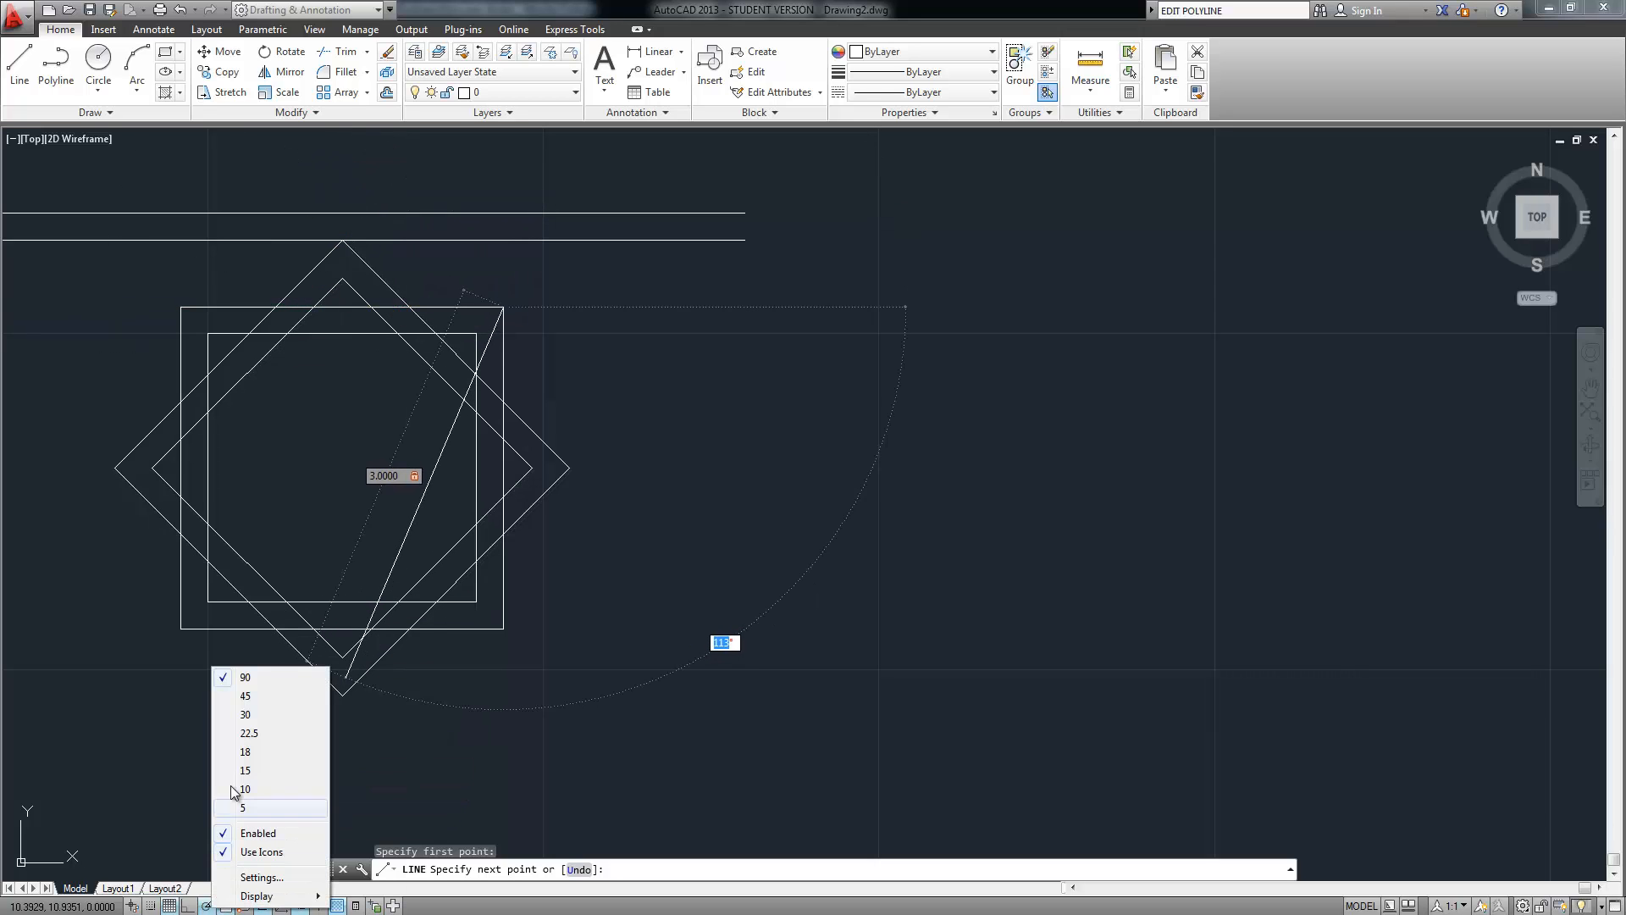
pyautogui.click(245, 696)
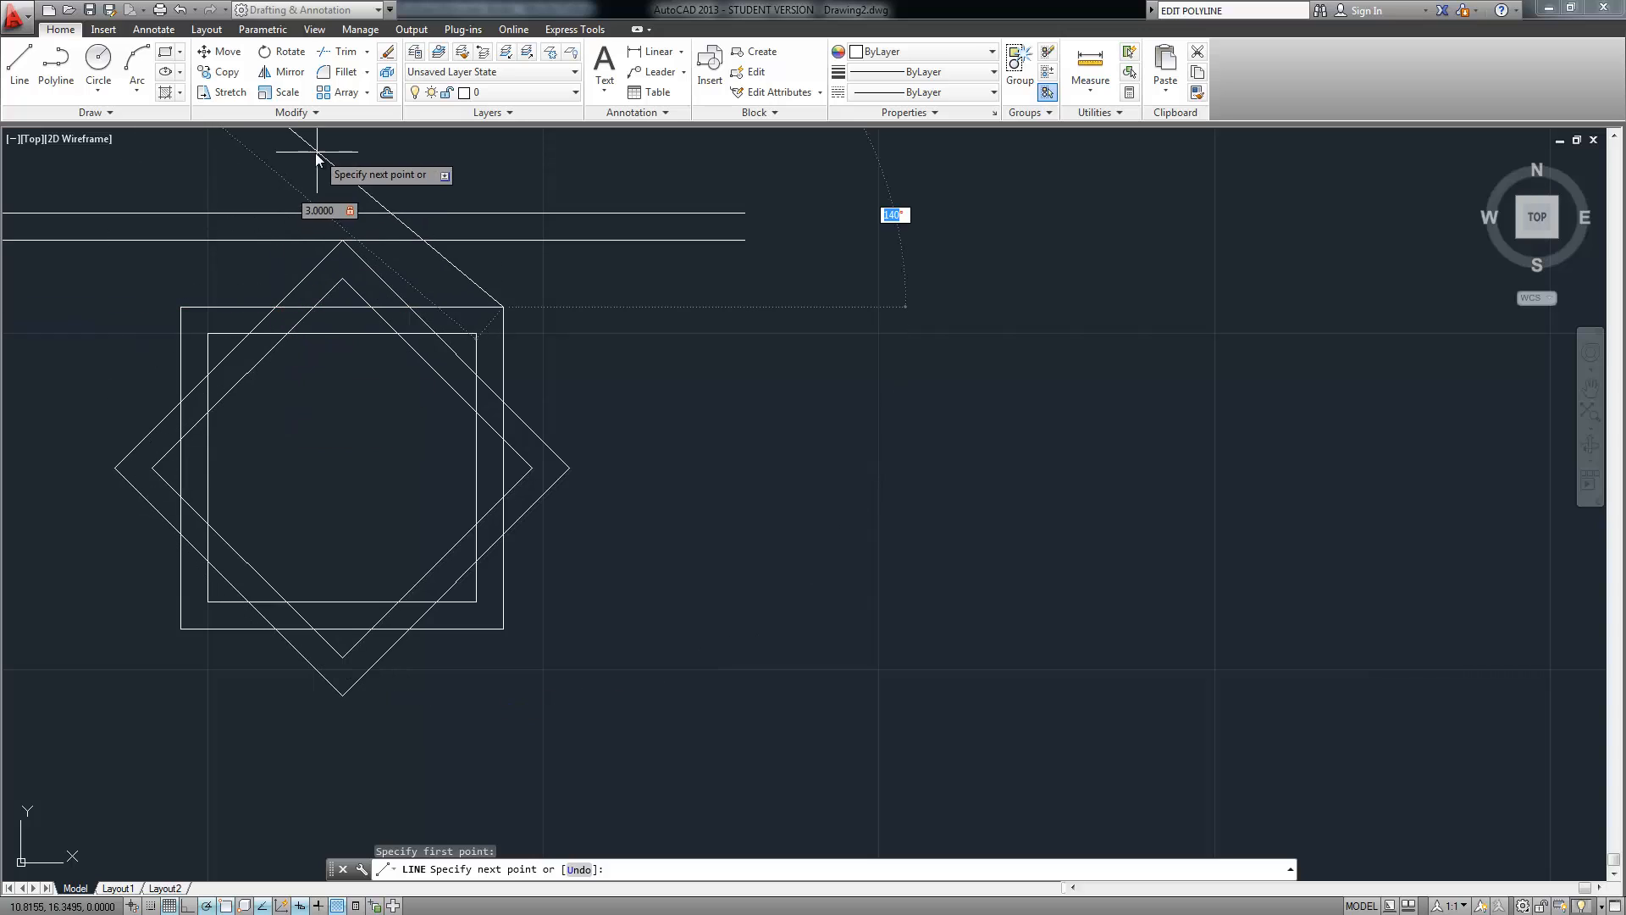
pyautogui.moveTo(374, 205); pyautogui.dragTo(408, 343, button='middle')
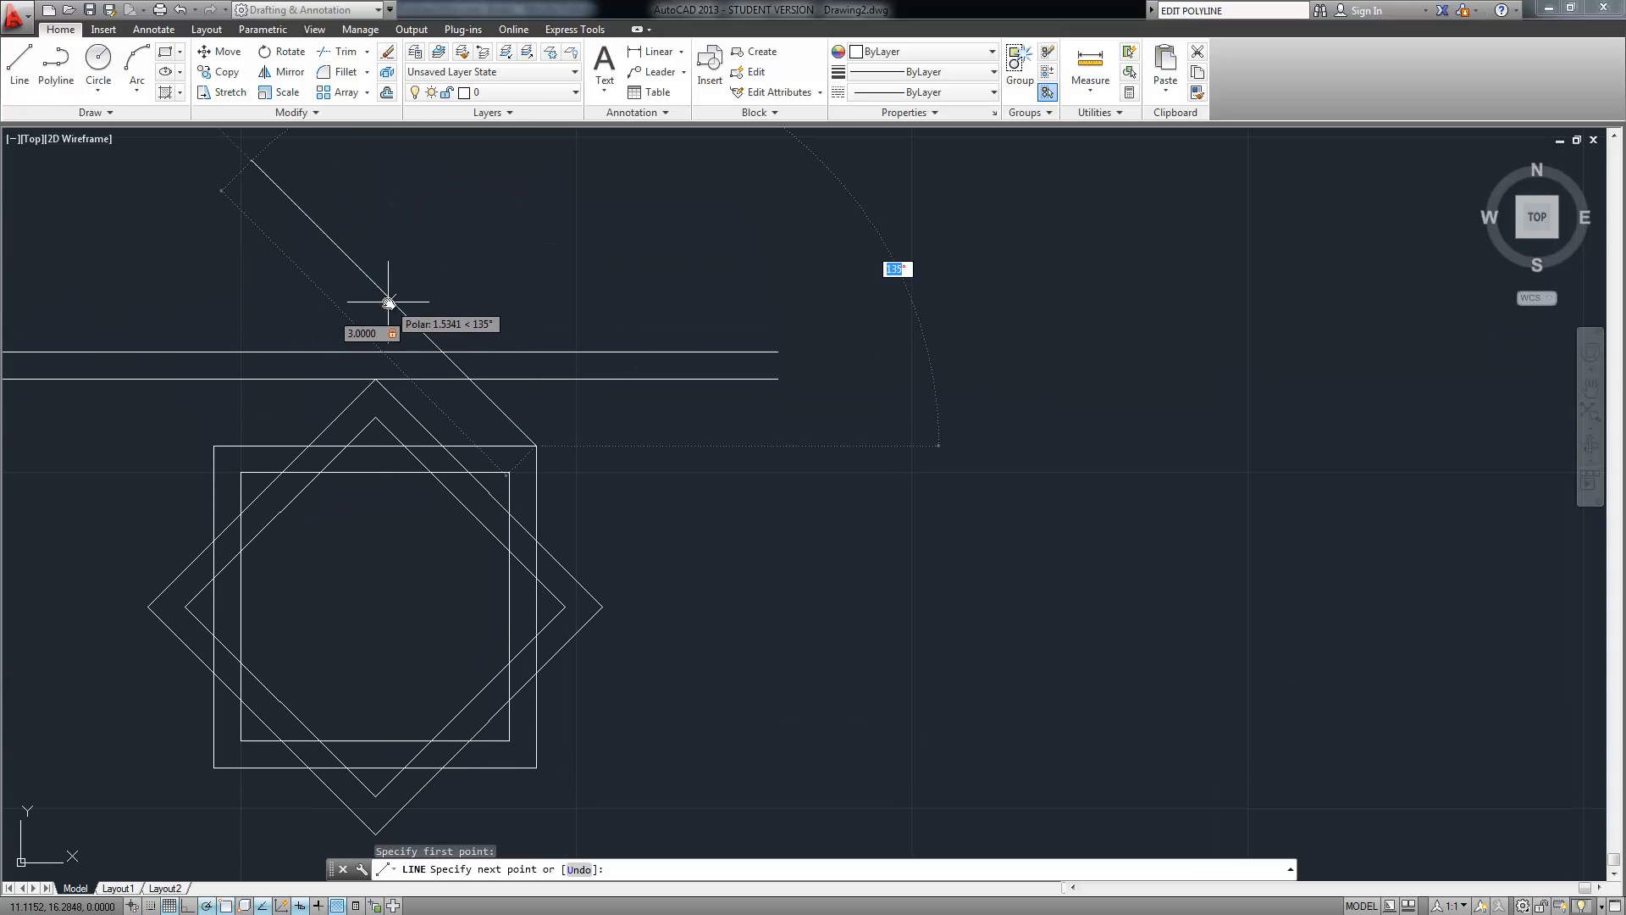
pyautogui.press('Return')
pyautogui.press('Return')
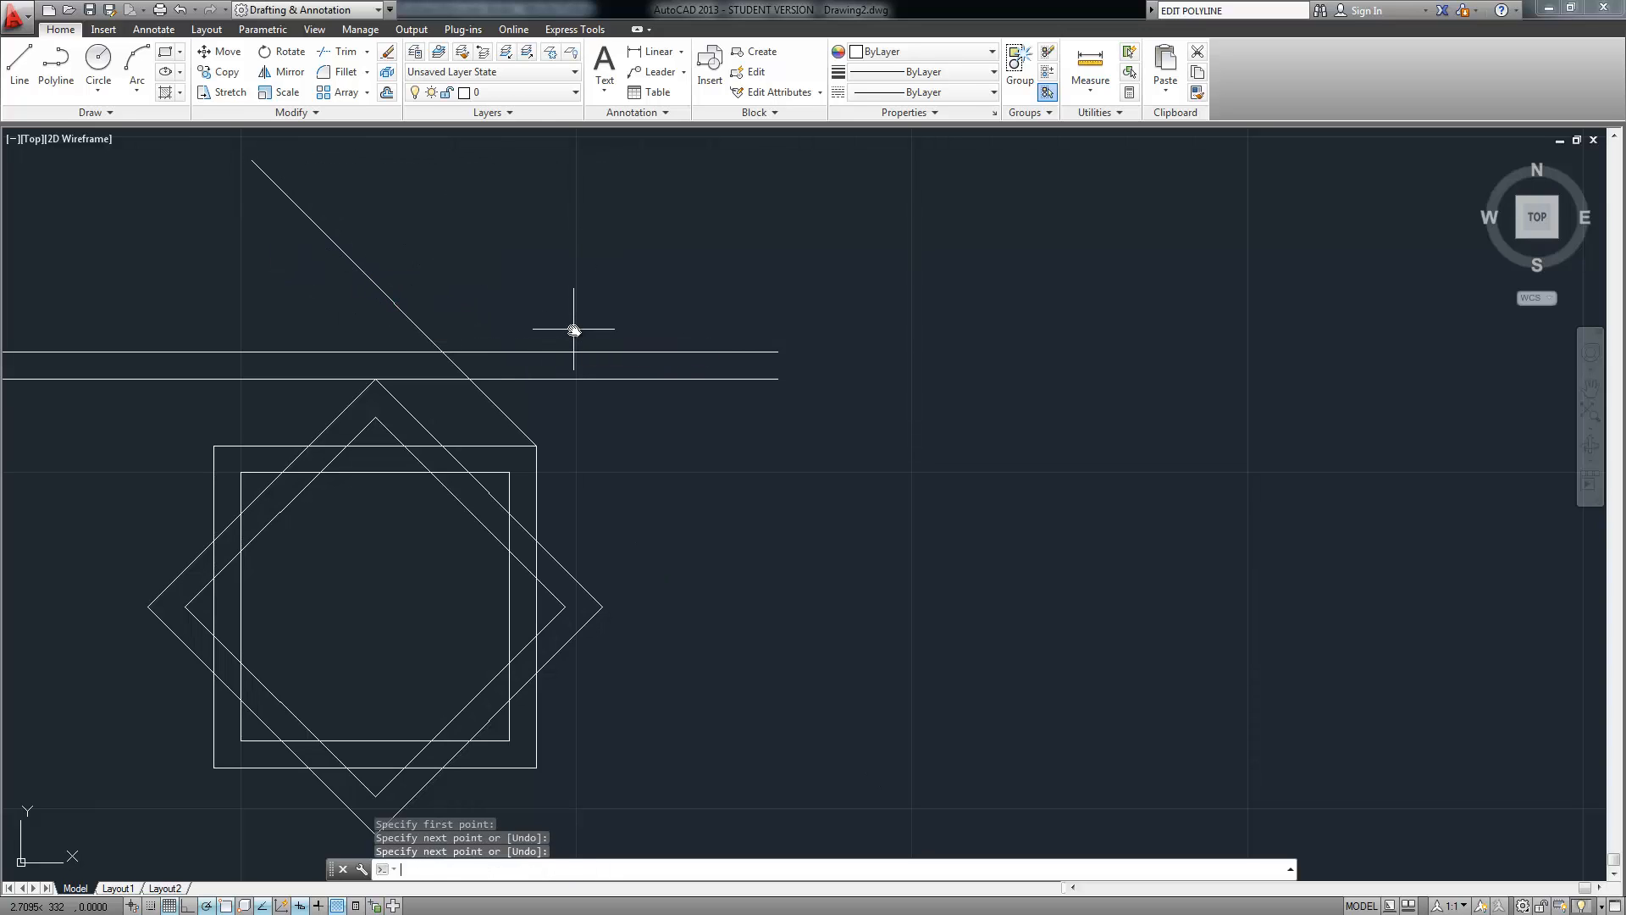
pyautogui.press('Return')
# Draw a second line from the same corner running down-right at 315°
pyautogui.click(536, 445)
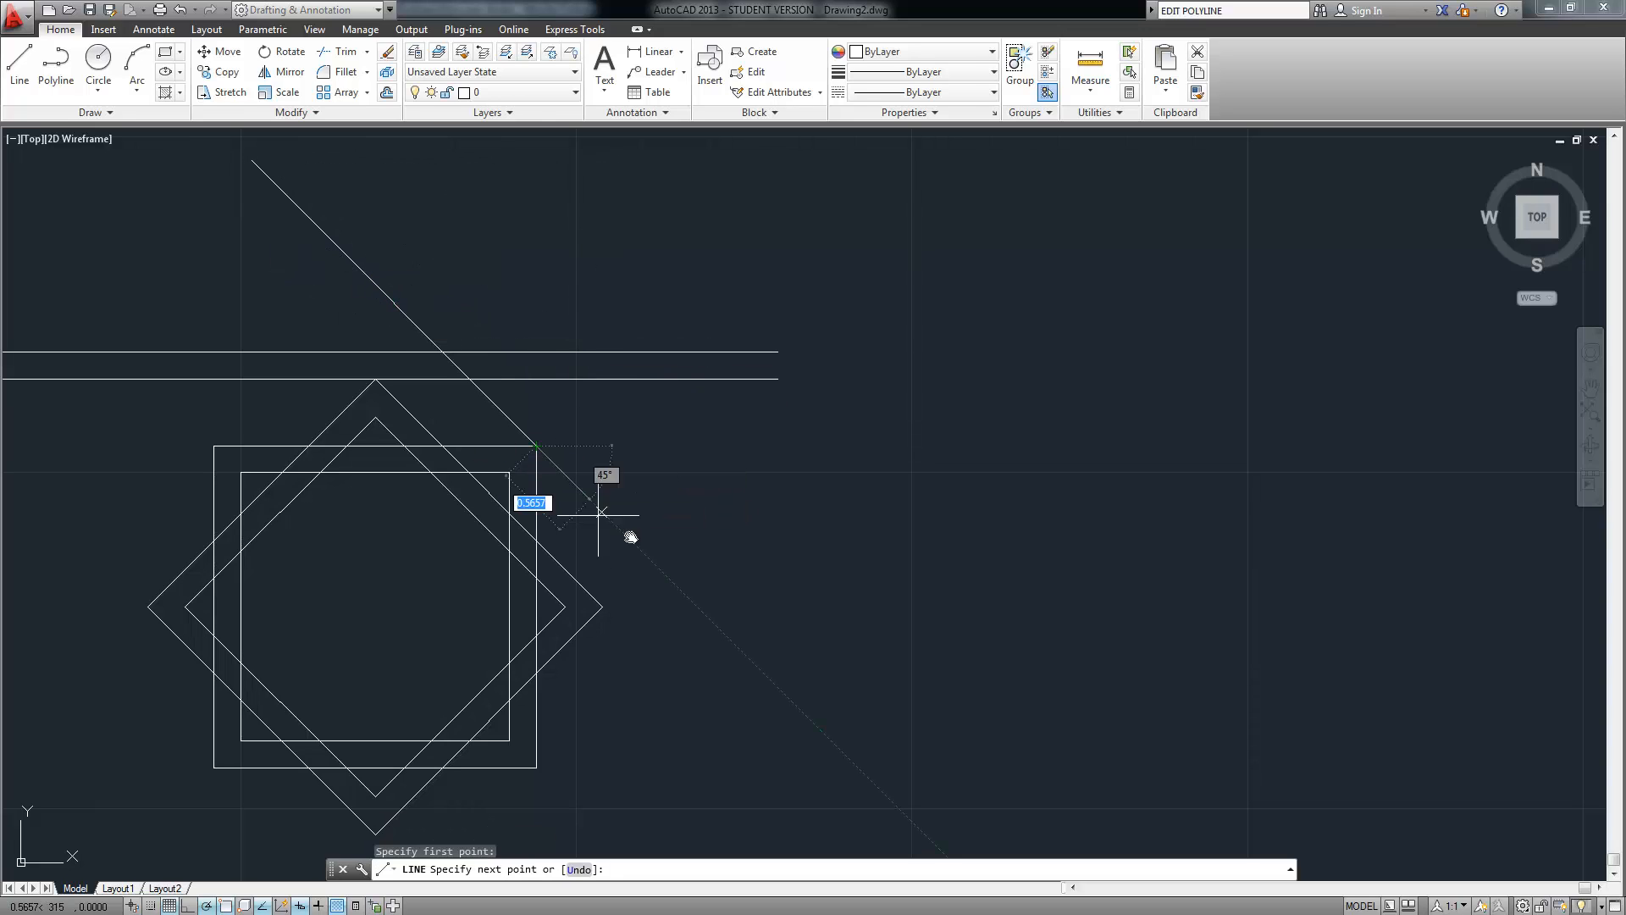
pyautogui.click(772, 680)
pyautogui.press('Return')
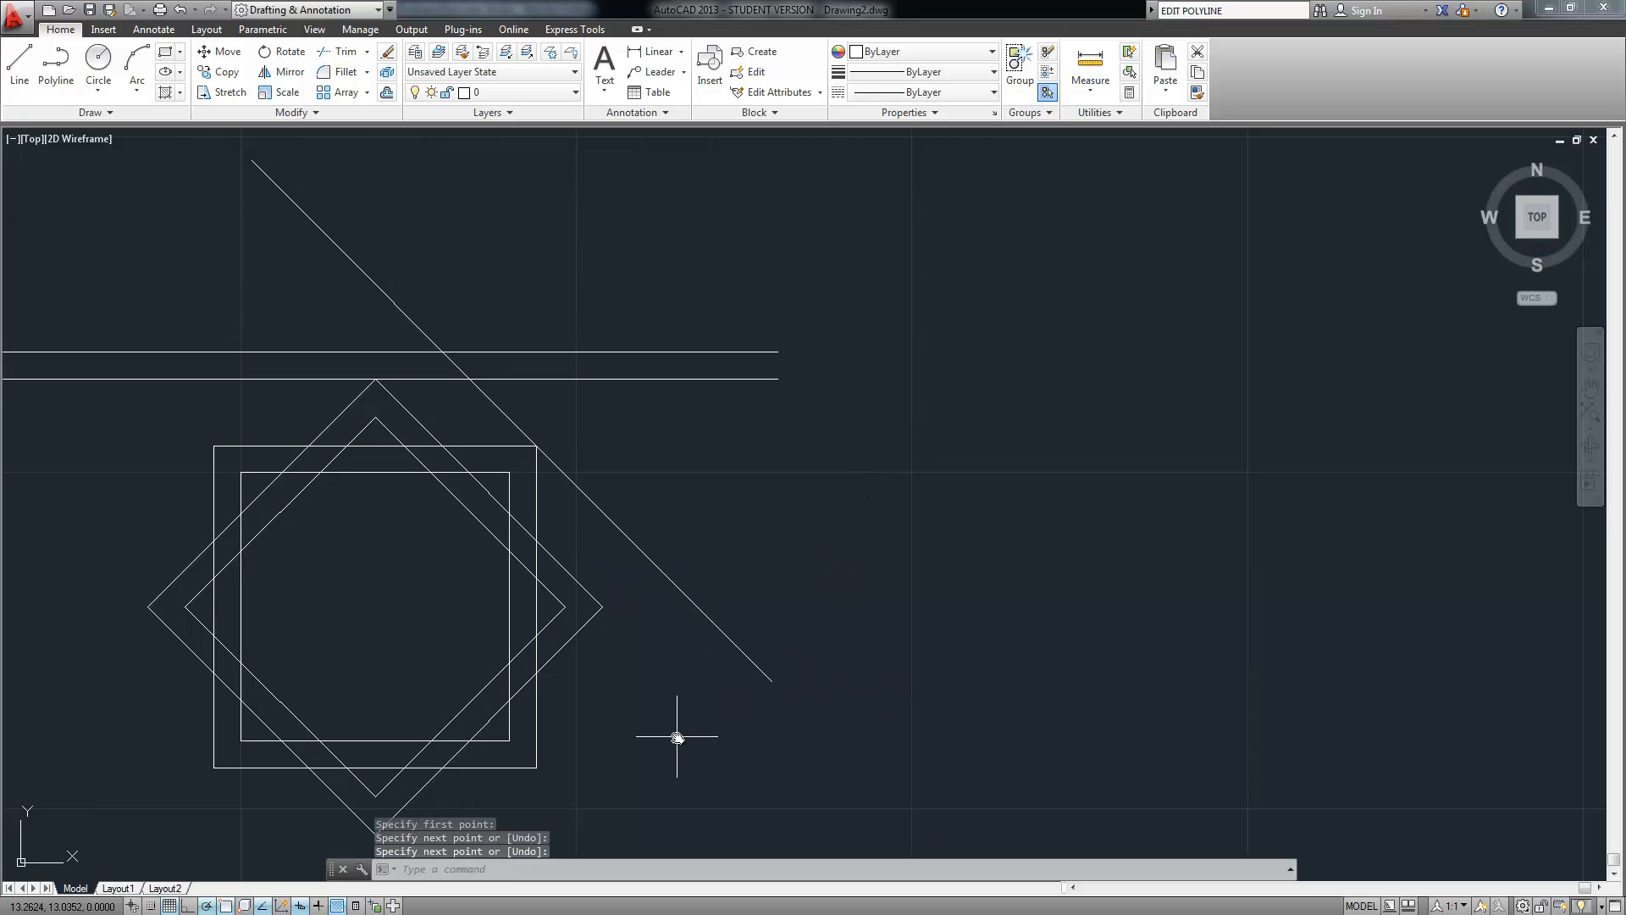
pyautogui.moveTo(676, 736); pyautogui.dragTo(719, 513, button='middle')
pyautogui.press('Return')
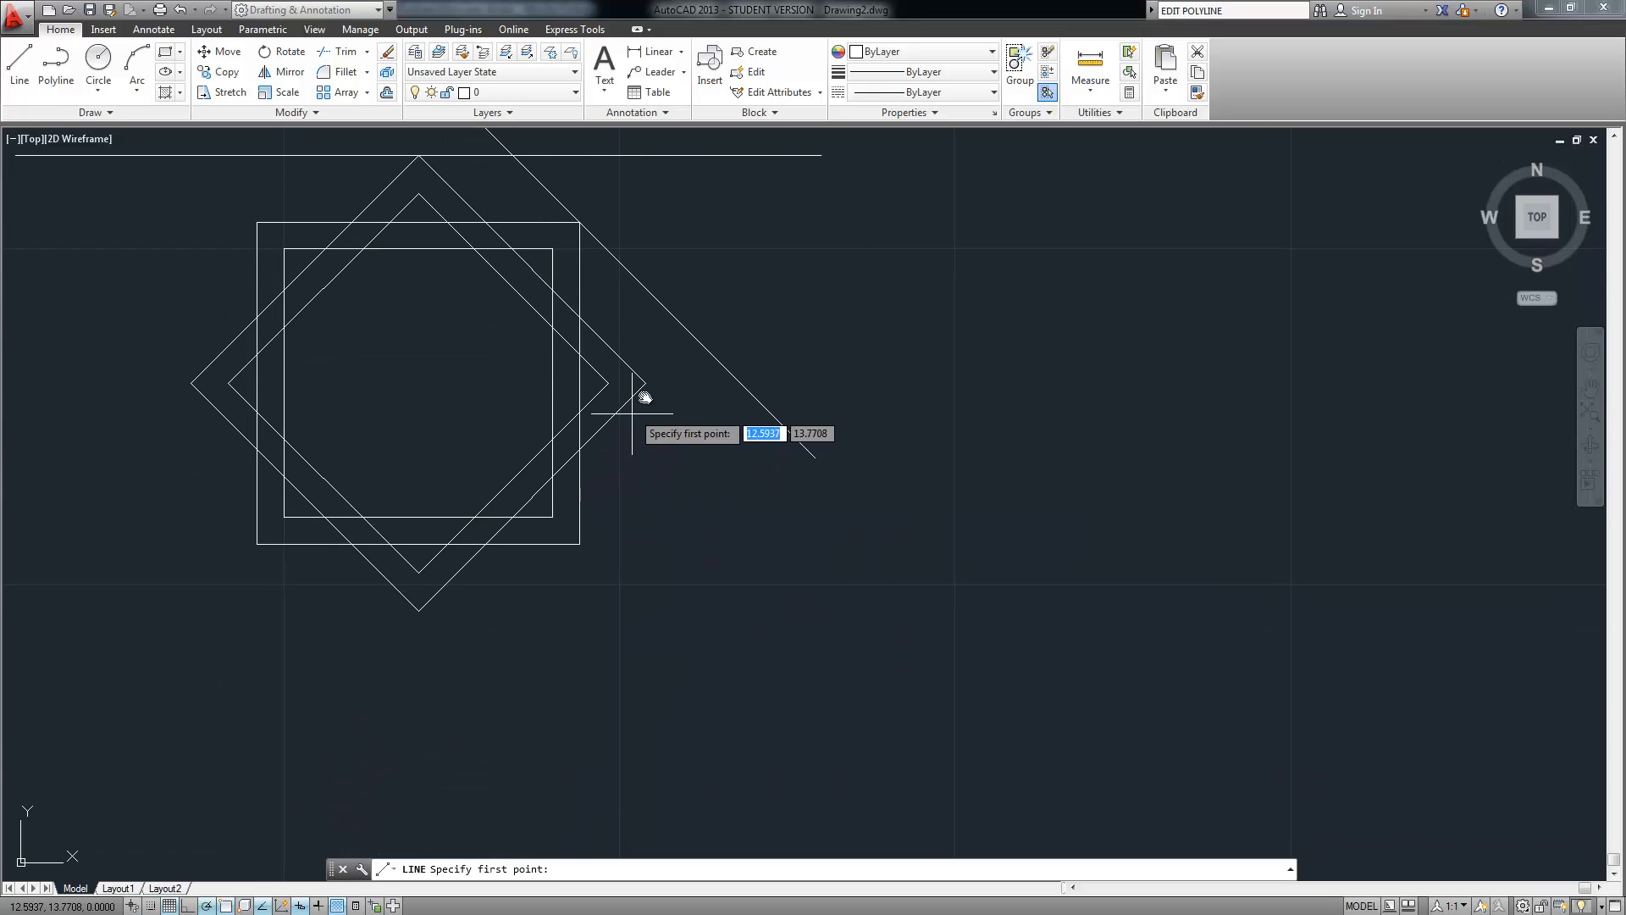
# Draw vertical lines straight down and straight up from the diamond's right corner
pyautogui.click(645, 383)
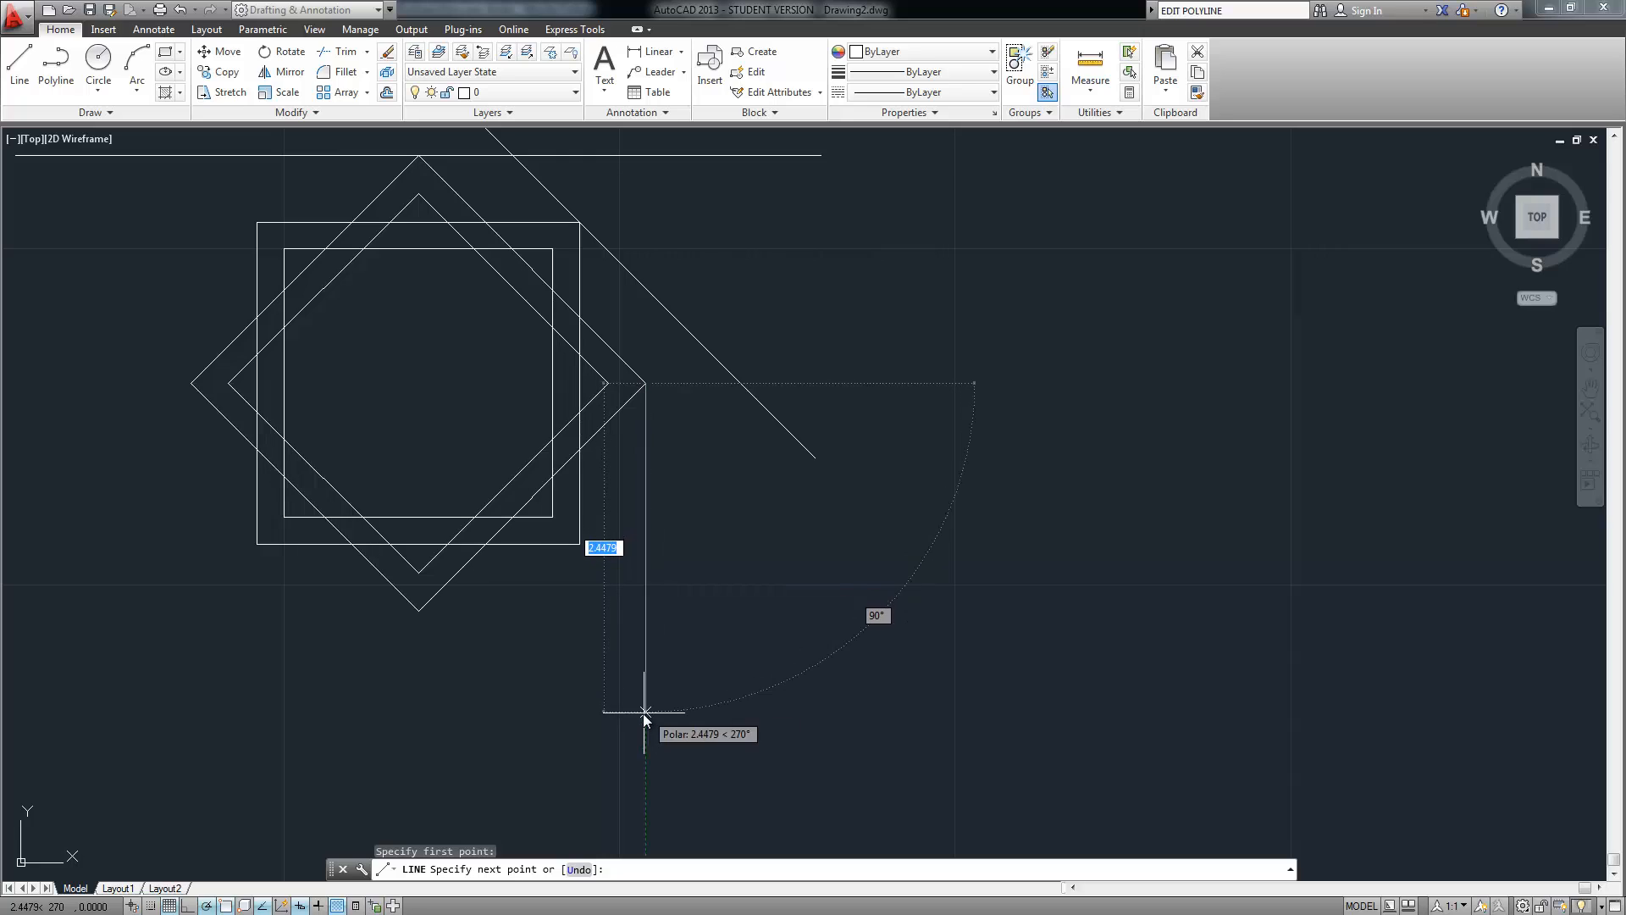
pyautogui.click(644, 714)
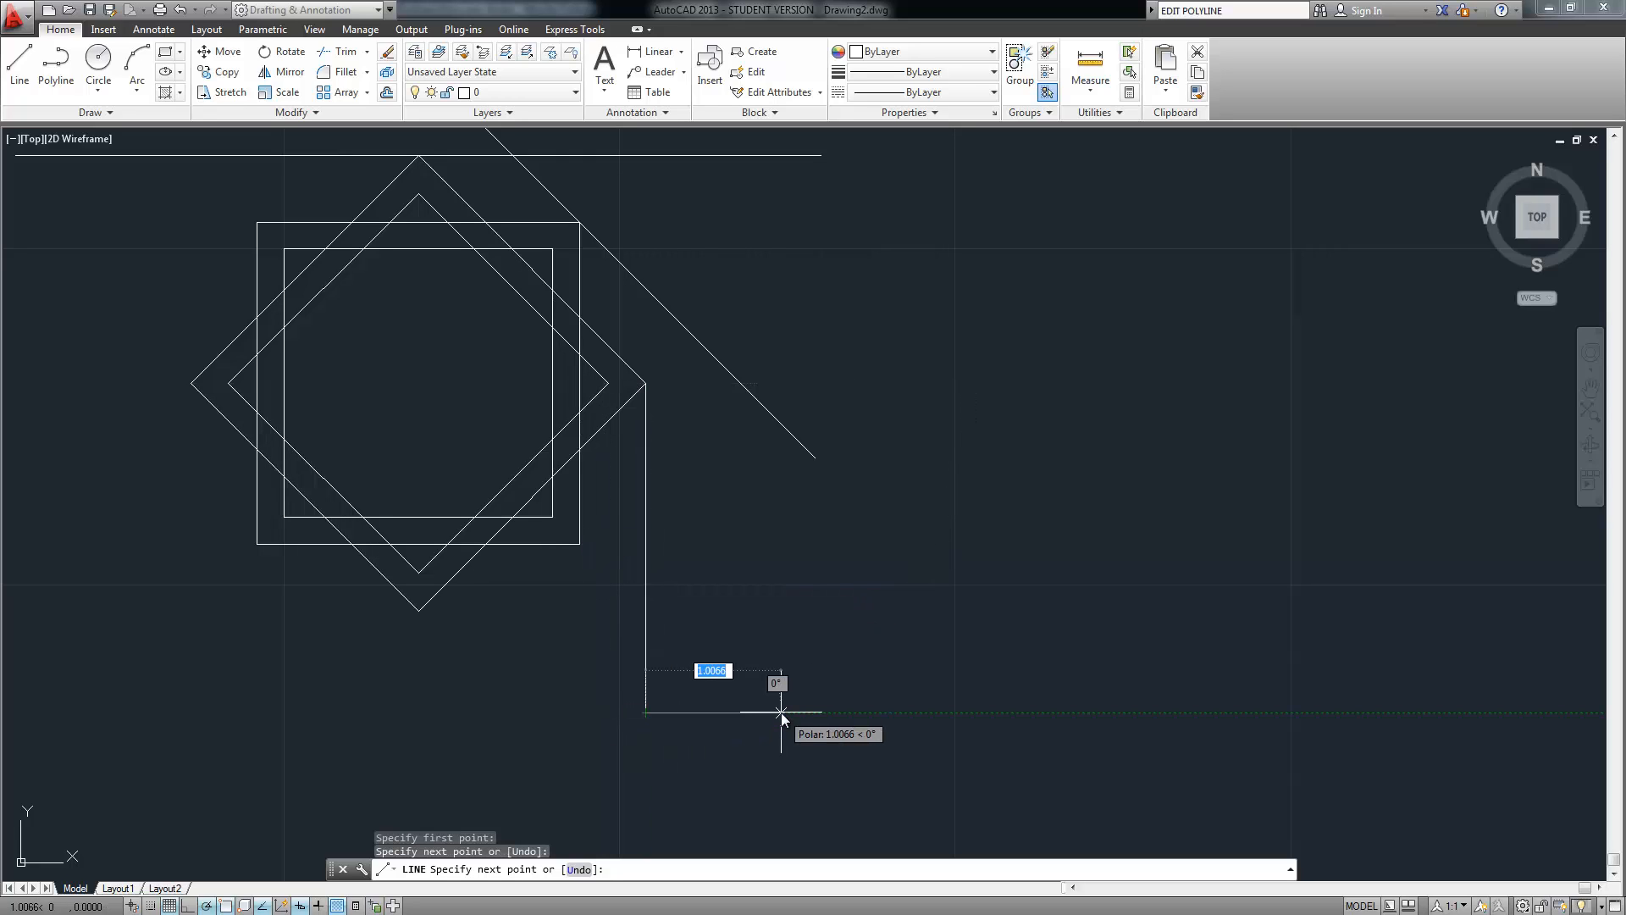
pyautogui.press('Return')
pyautogui.press('Return')
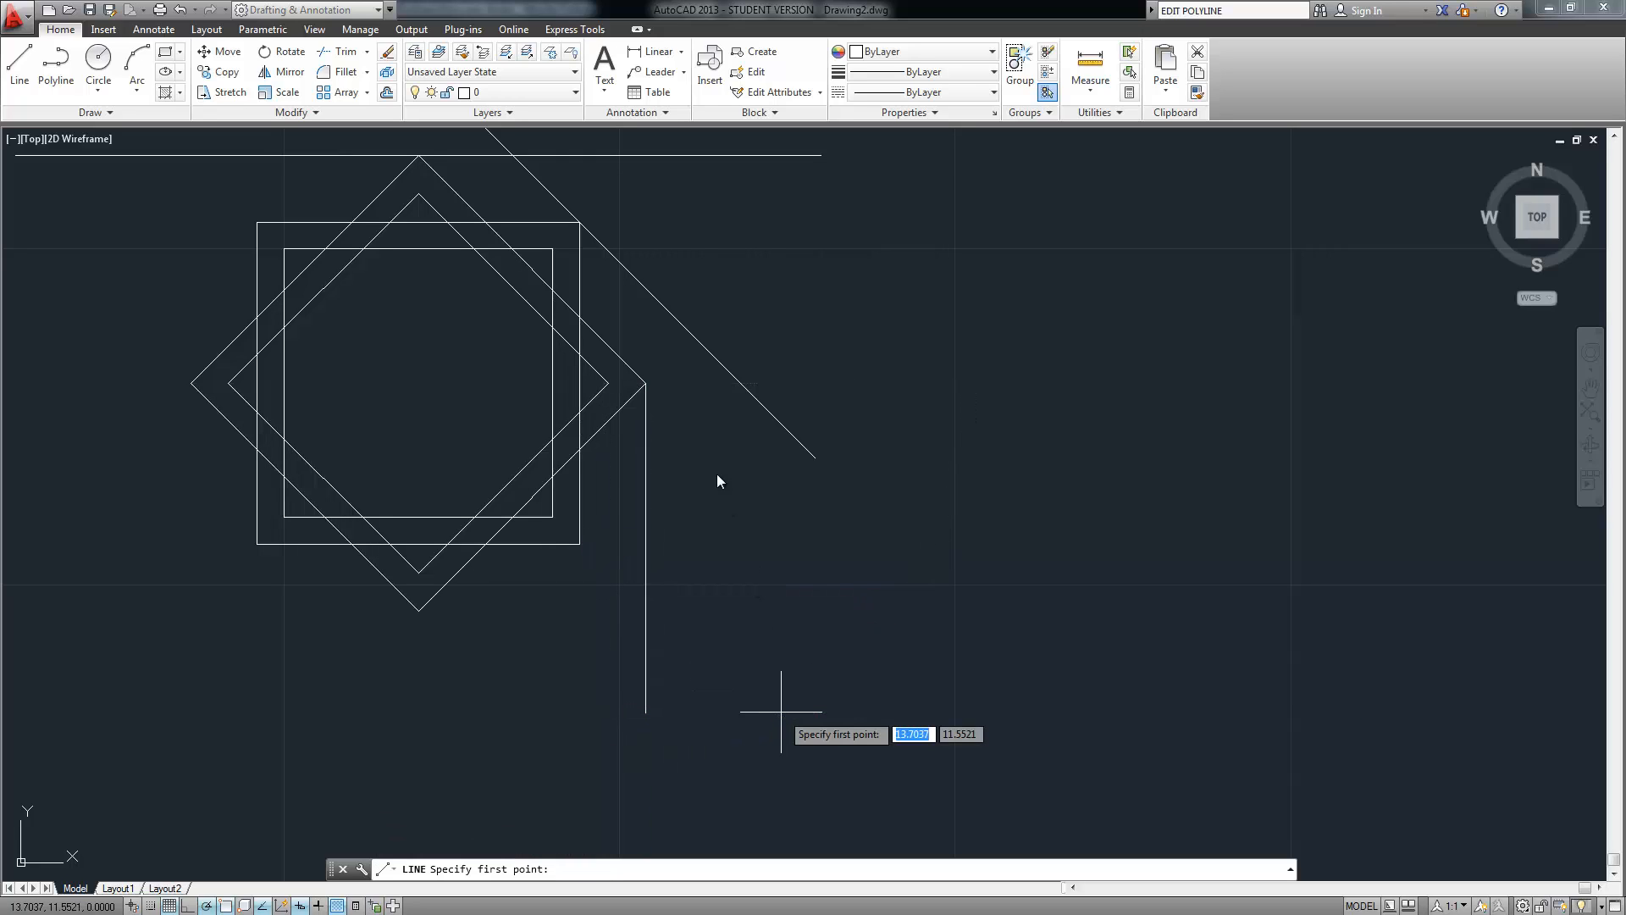
pyautogui.click(644, 383)
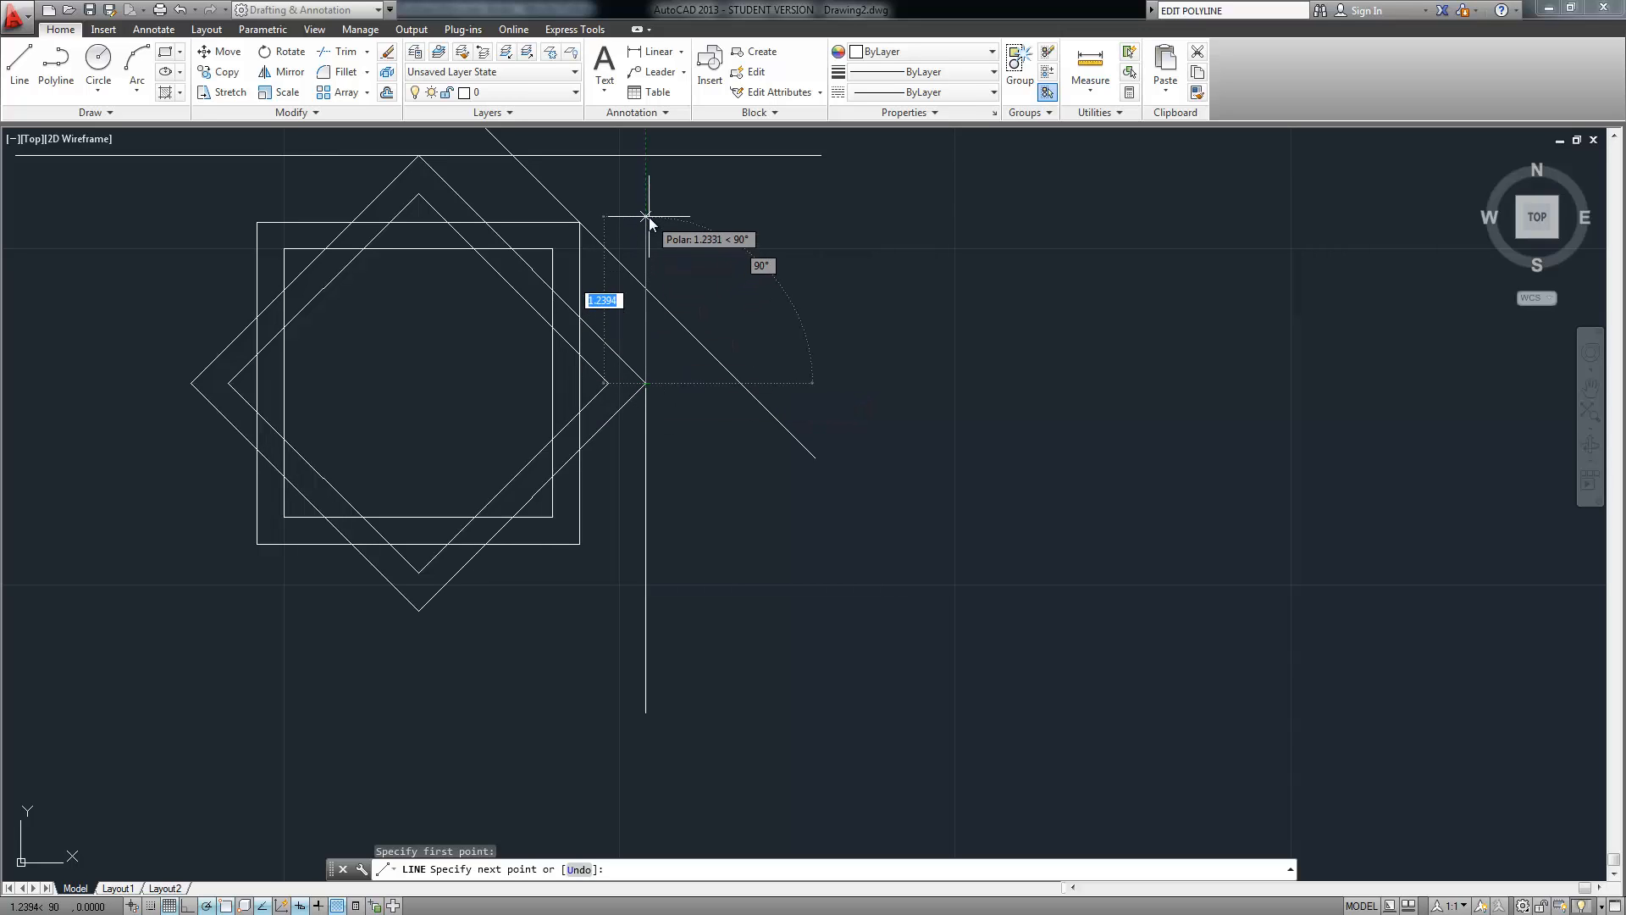
pyautogui.click(647, 219)
pyautogui.press('Return')
pyautogui.press('Return')
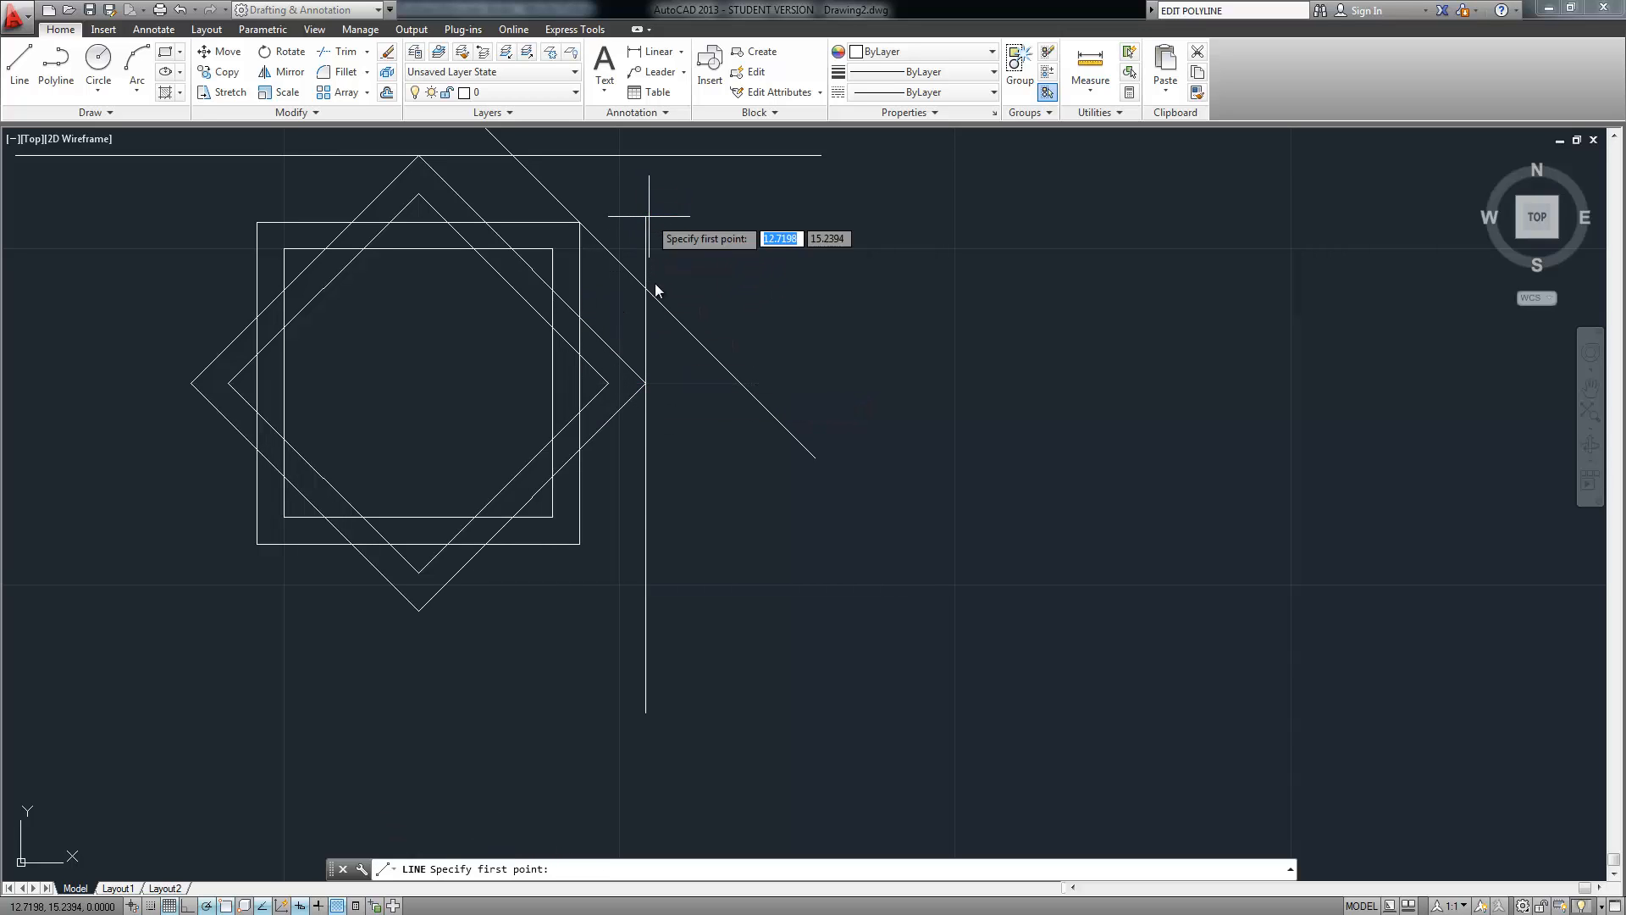
# Draw 45° and 225° diagonals from the outer square's lower-right corner
pyautogui.click(579, 543)
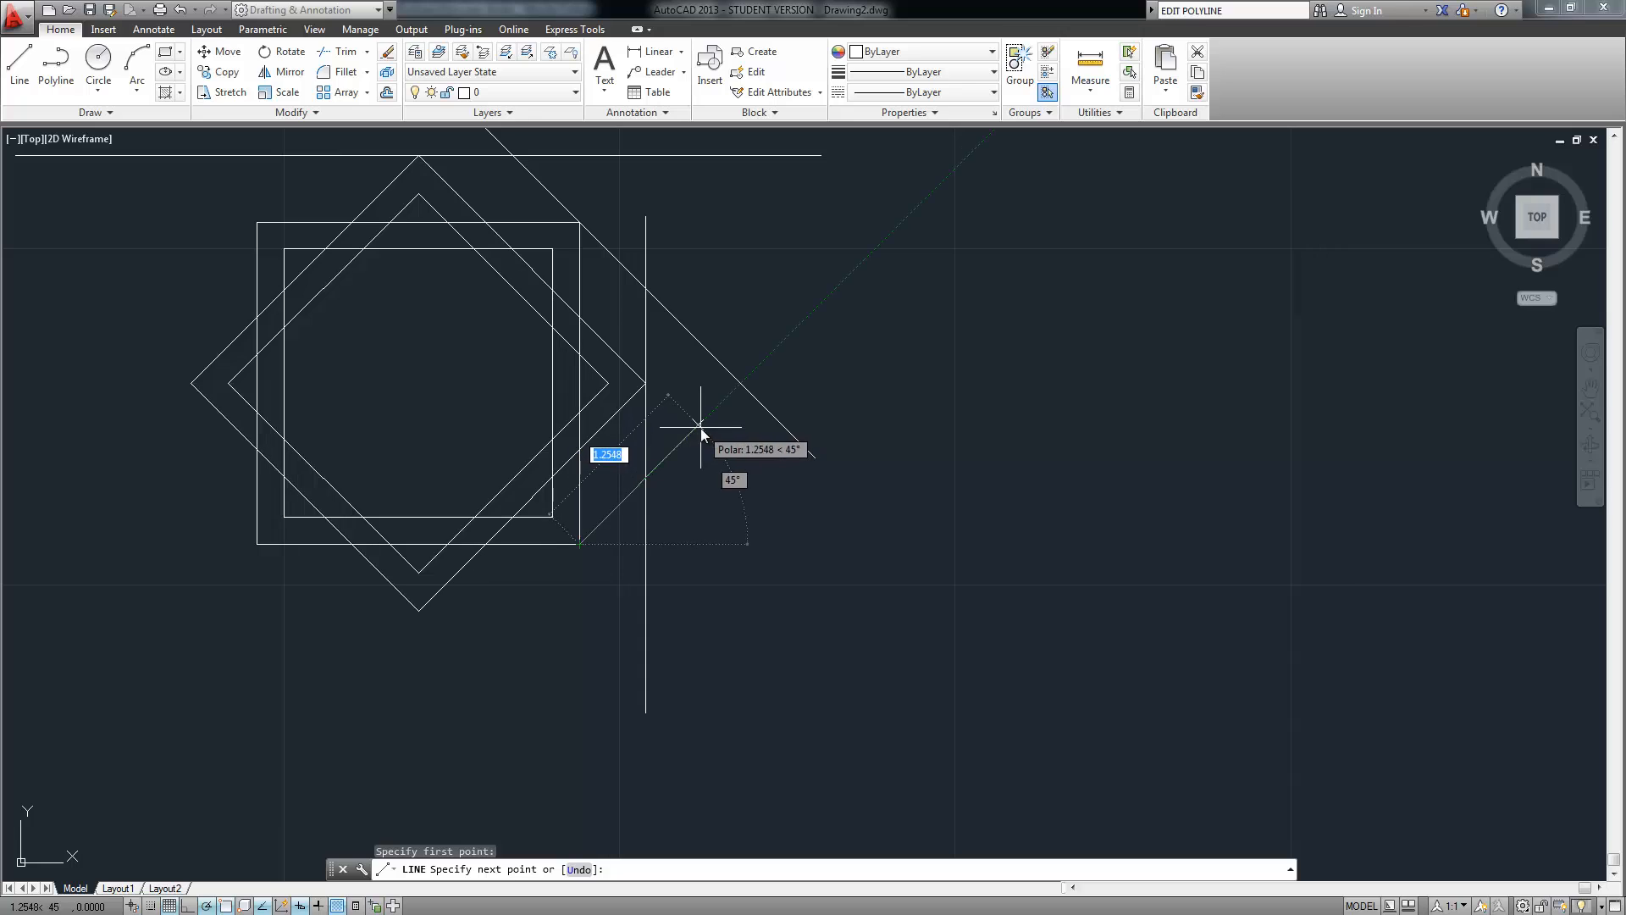
pyautogui.click(699, 428)
pyautogui.press('Return')
pyautogui.press('Return')
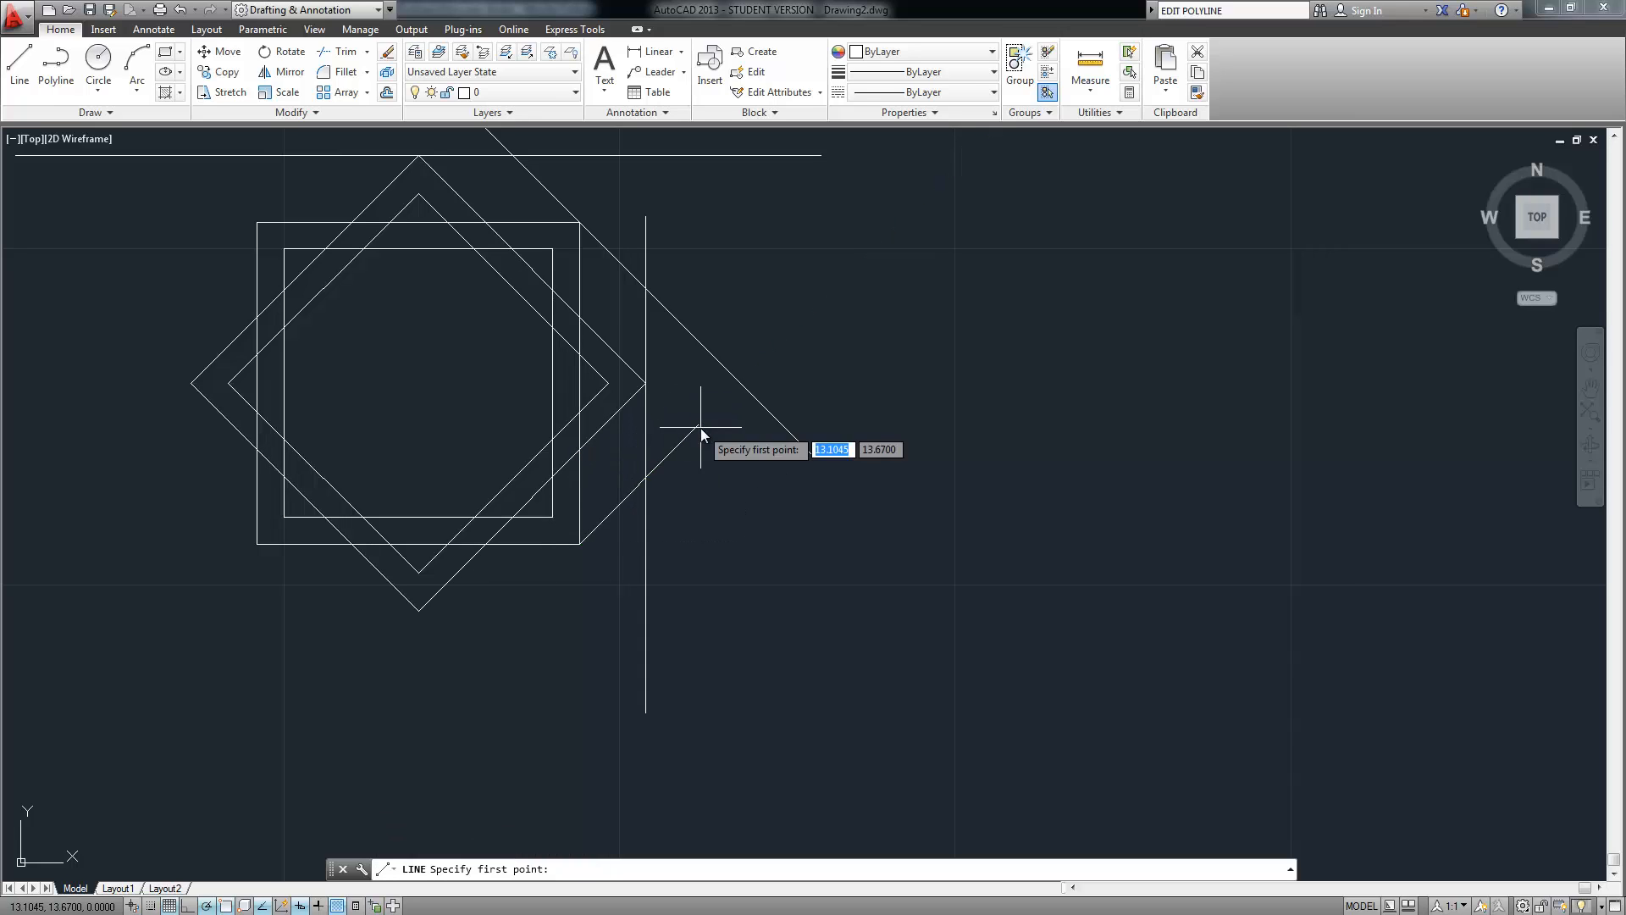
pyautogui.click(579, 544)
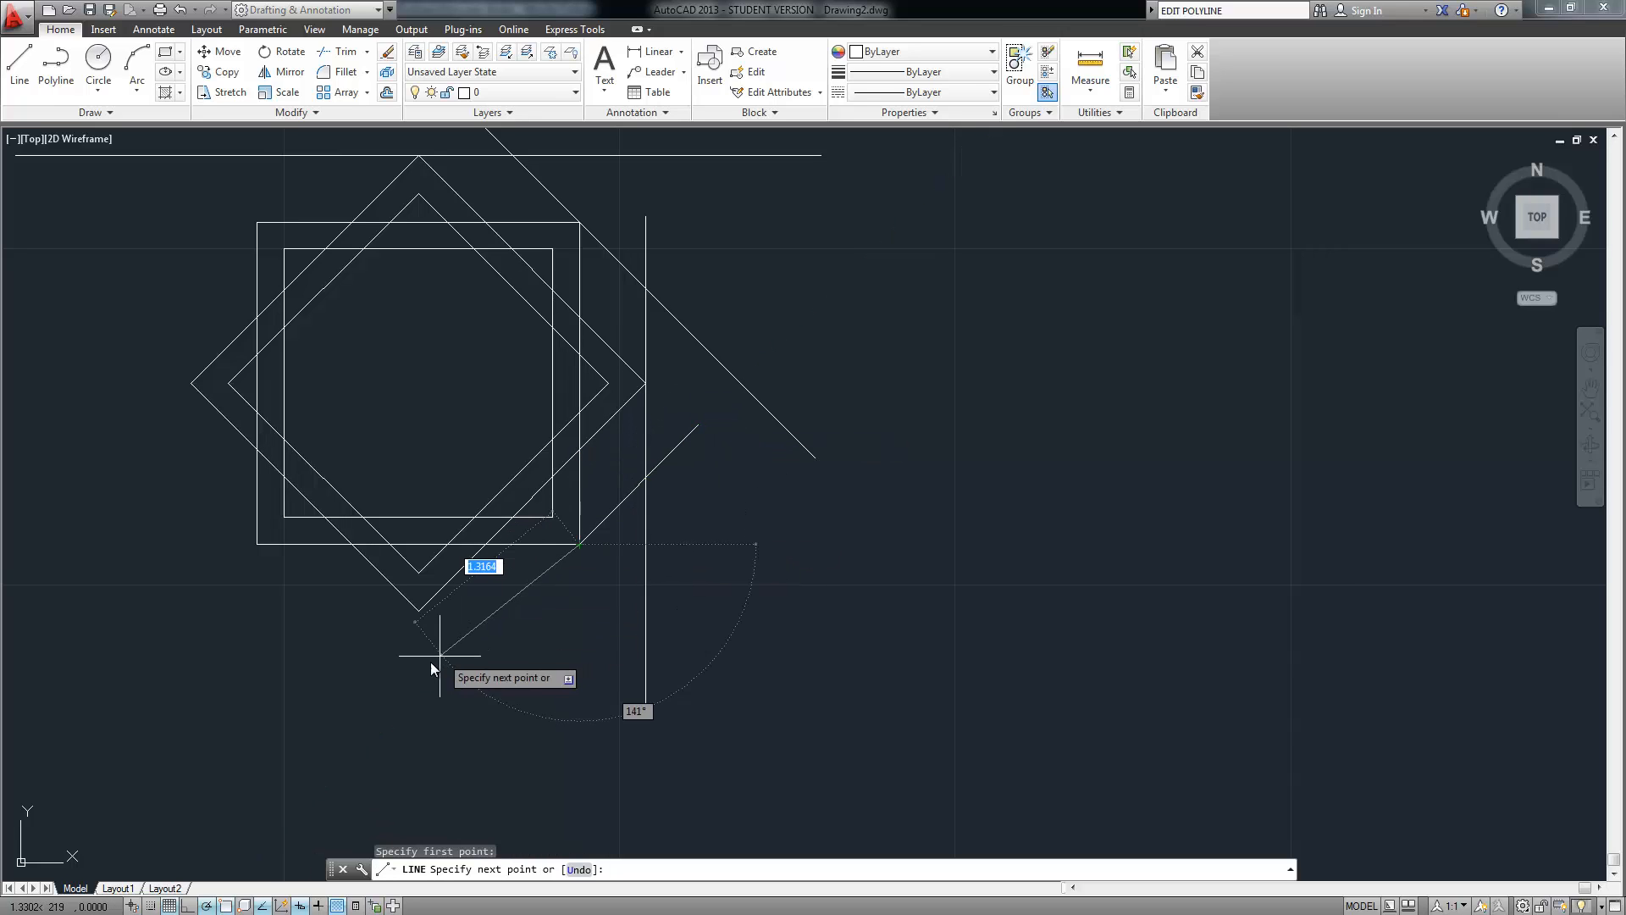
pyautogui.click(407, 712)
pyautogui.press('Return')
pyautogui.press('Return')
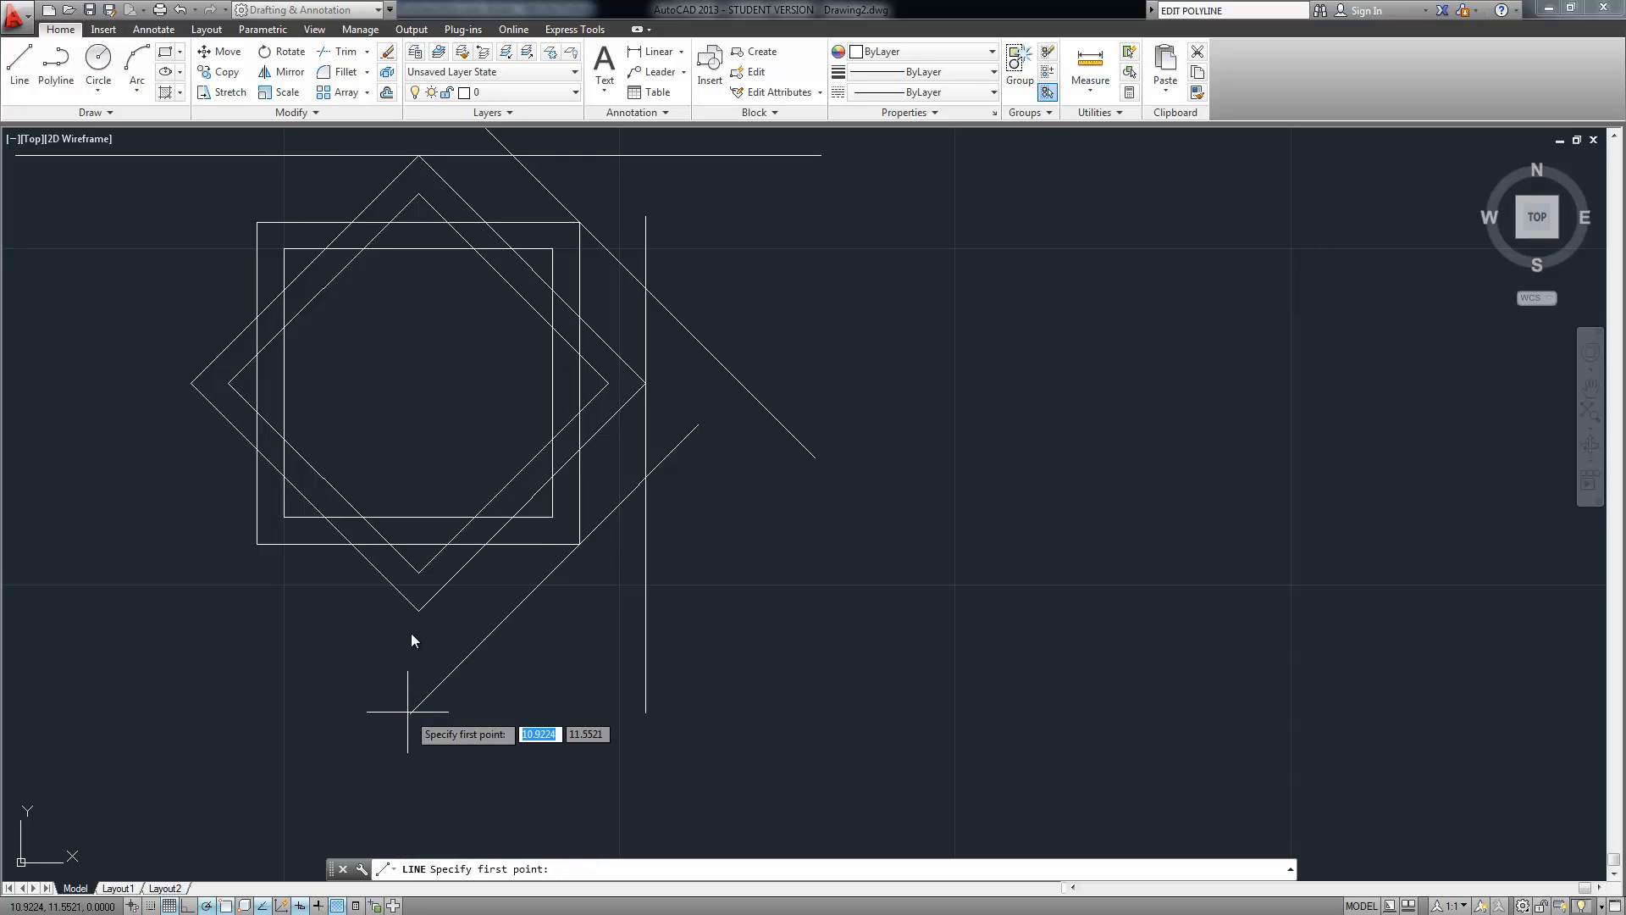
# Draw horizontal lines right and far left from the inner diamond's bottom corner
pyautogui.click(418, 610)
pyautogui.click(616, 610)
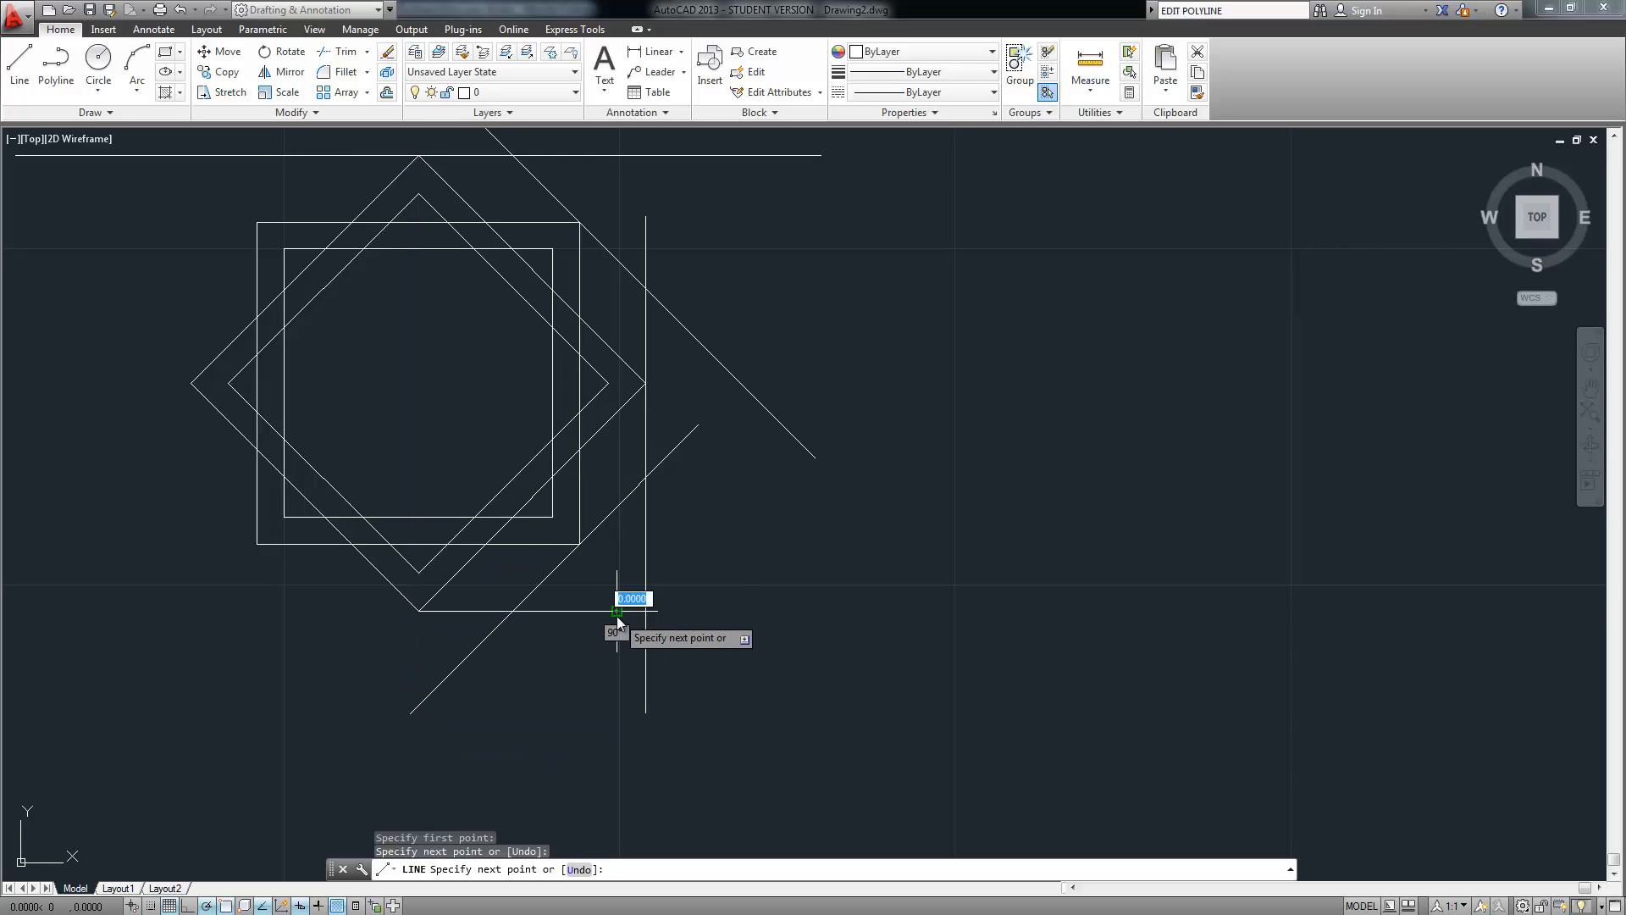
pyautogui.press('Return')
pyautogui.press('Return')
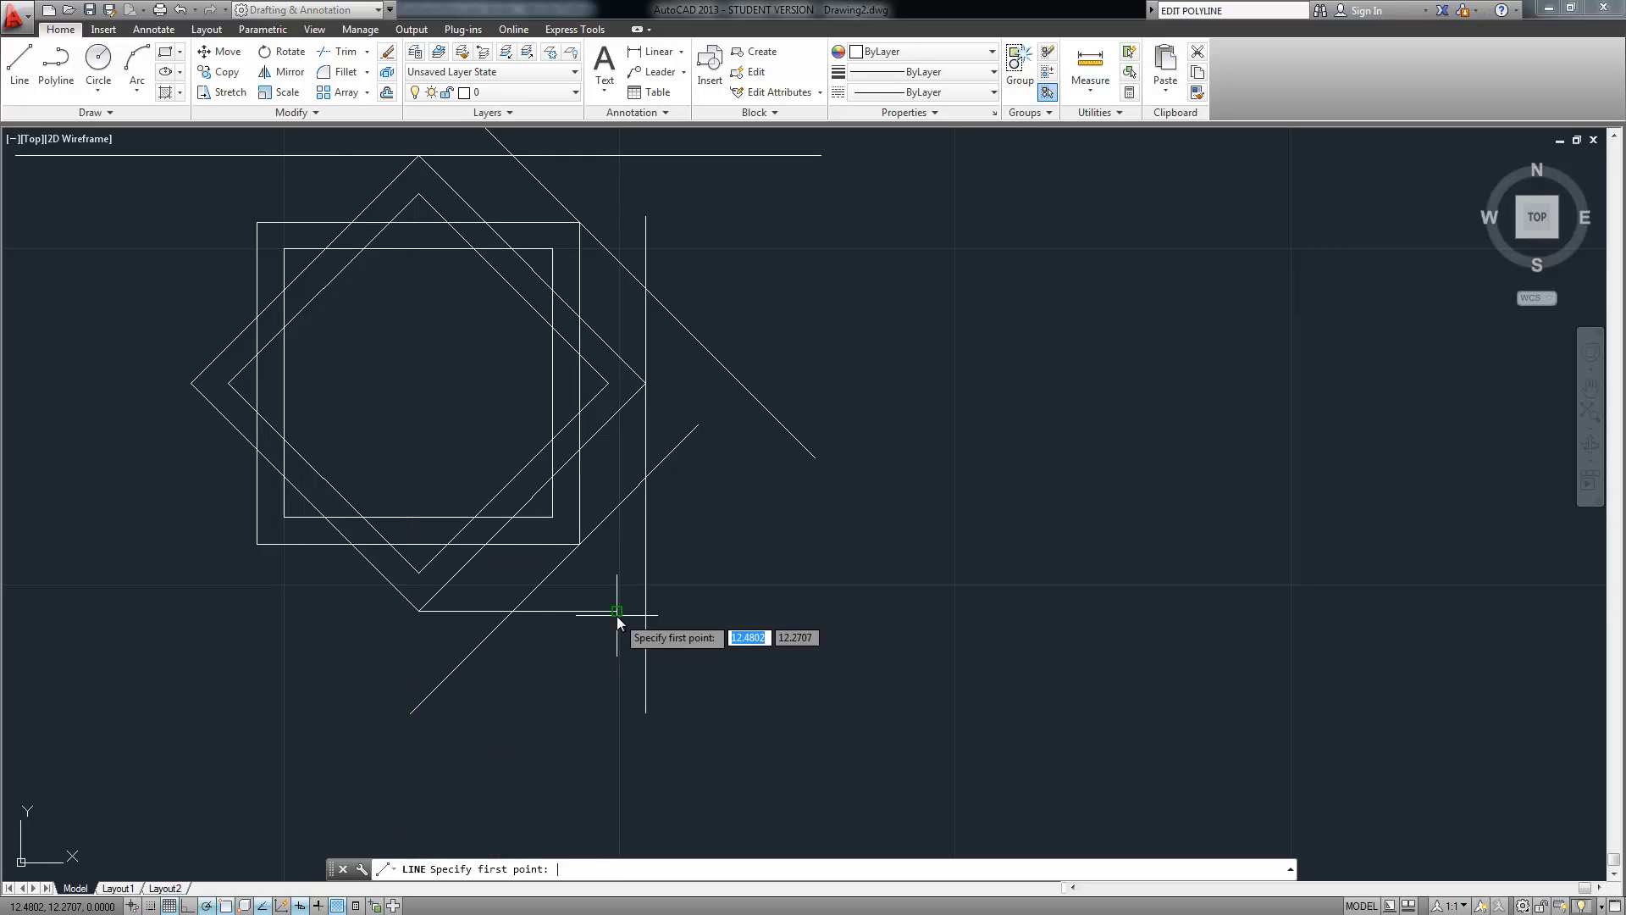
pyautogui.click(419, 610)
pyautogui.click(131, 603)
pyautogui.press('Return')
pyautogui.press('Return')
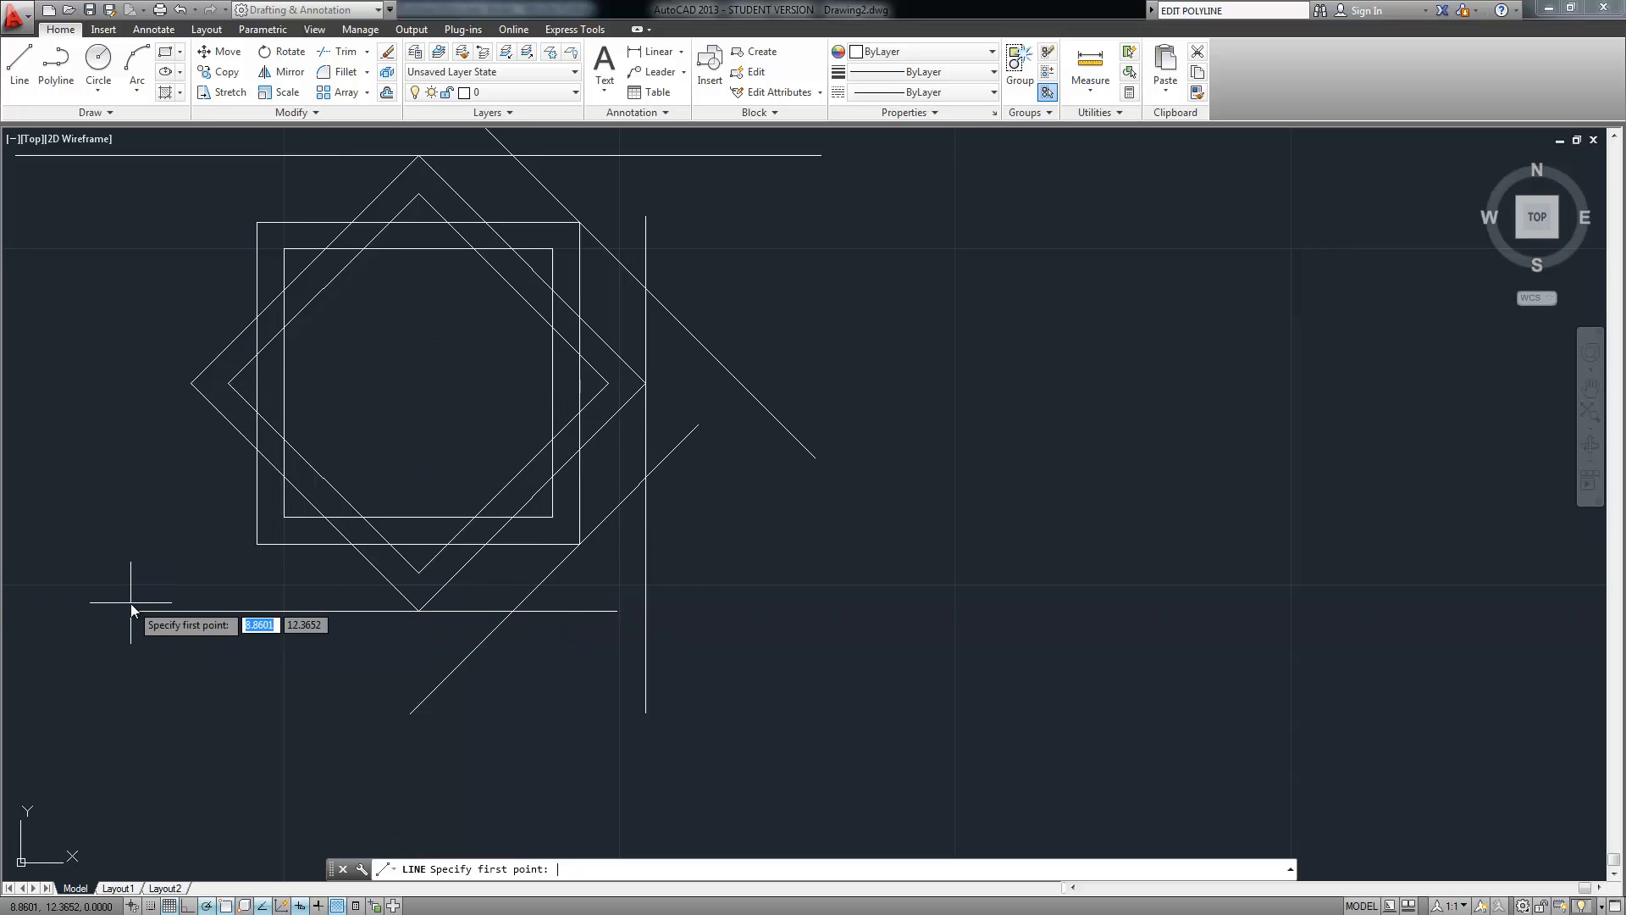
# Draw an up-left 135° diagonal from the outer square's lower-left corner
pyautogui.click(375, 655)
pyautogui.press('Return')
pyautogui.press('Return')
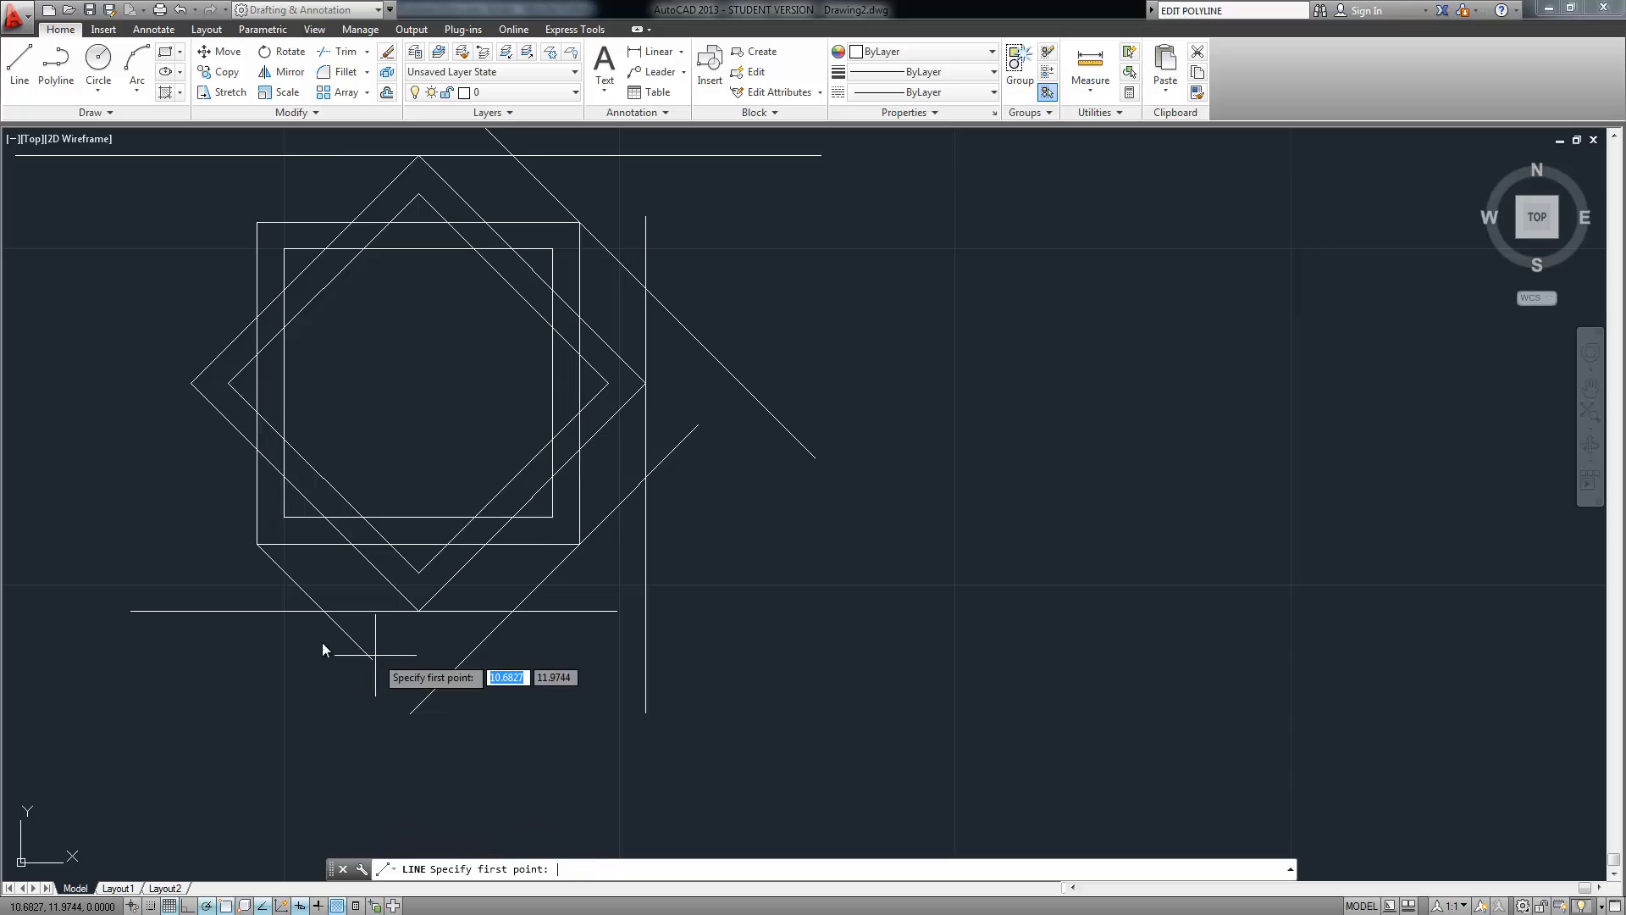
pyautogui.click(256, 544)
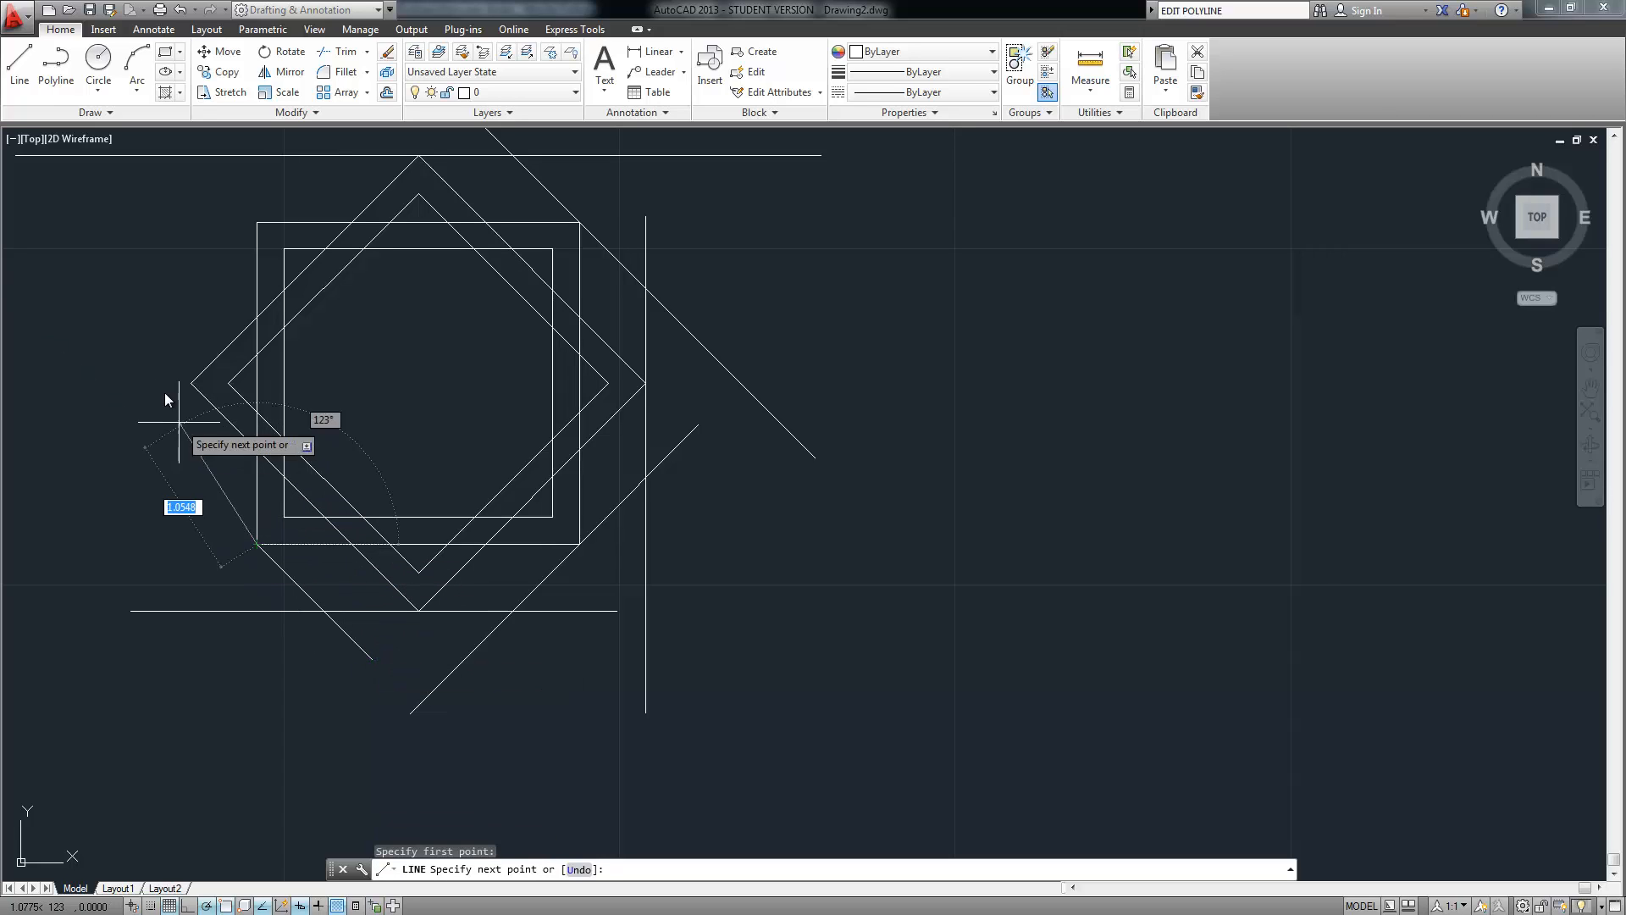
pyautogui.click(75, 359)
pyautogui.press('Return')
pyautogui.press('Return')
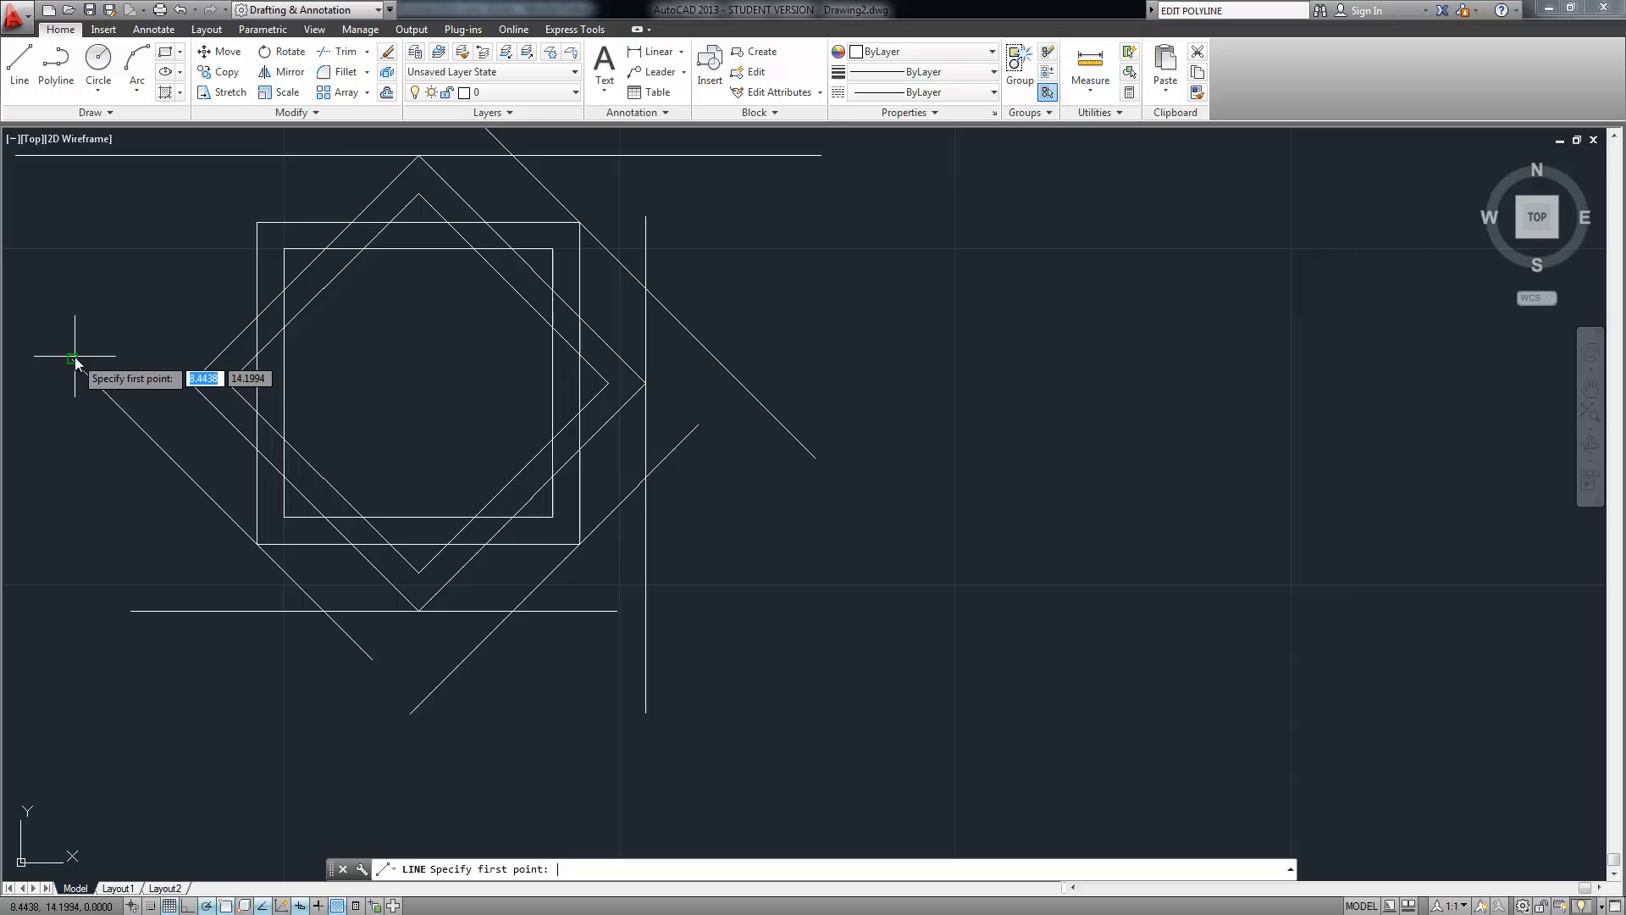
# Draw vertical lines down and up from the outer diamond's left corner
pyautogui.click(191, 383)
pyautogui.click(191, 555)
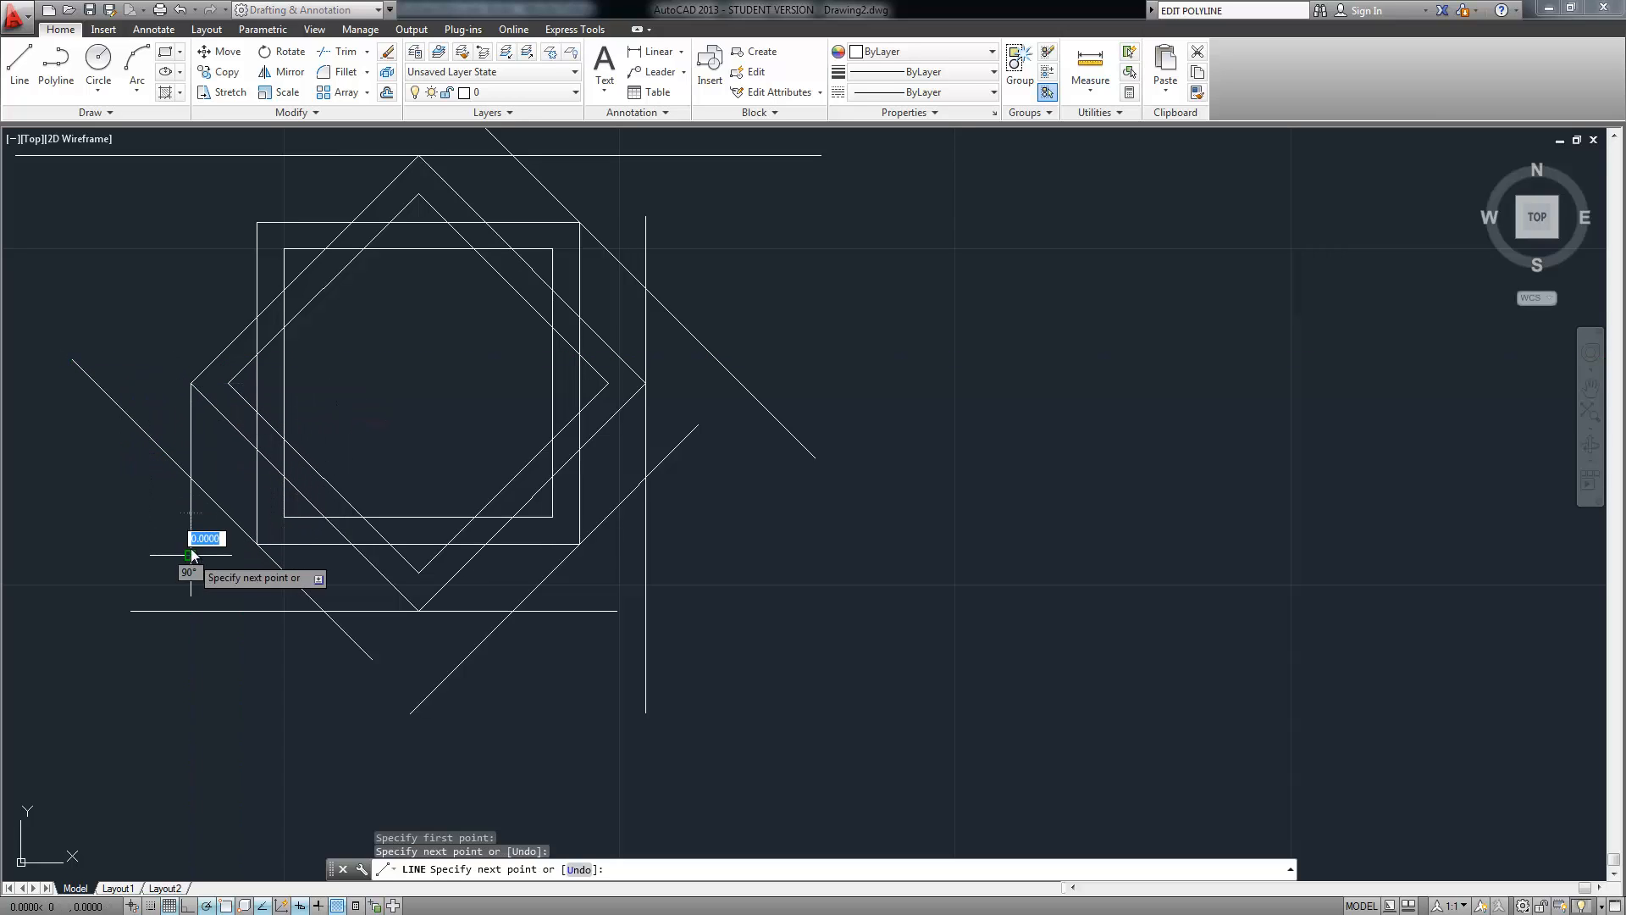
pyautogui.press('Return')
pyautogui.press('Return')
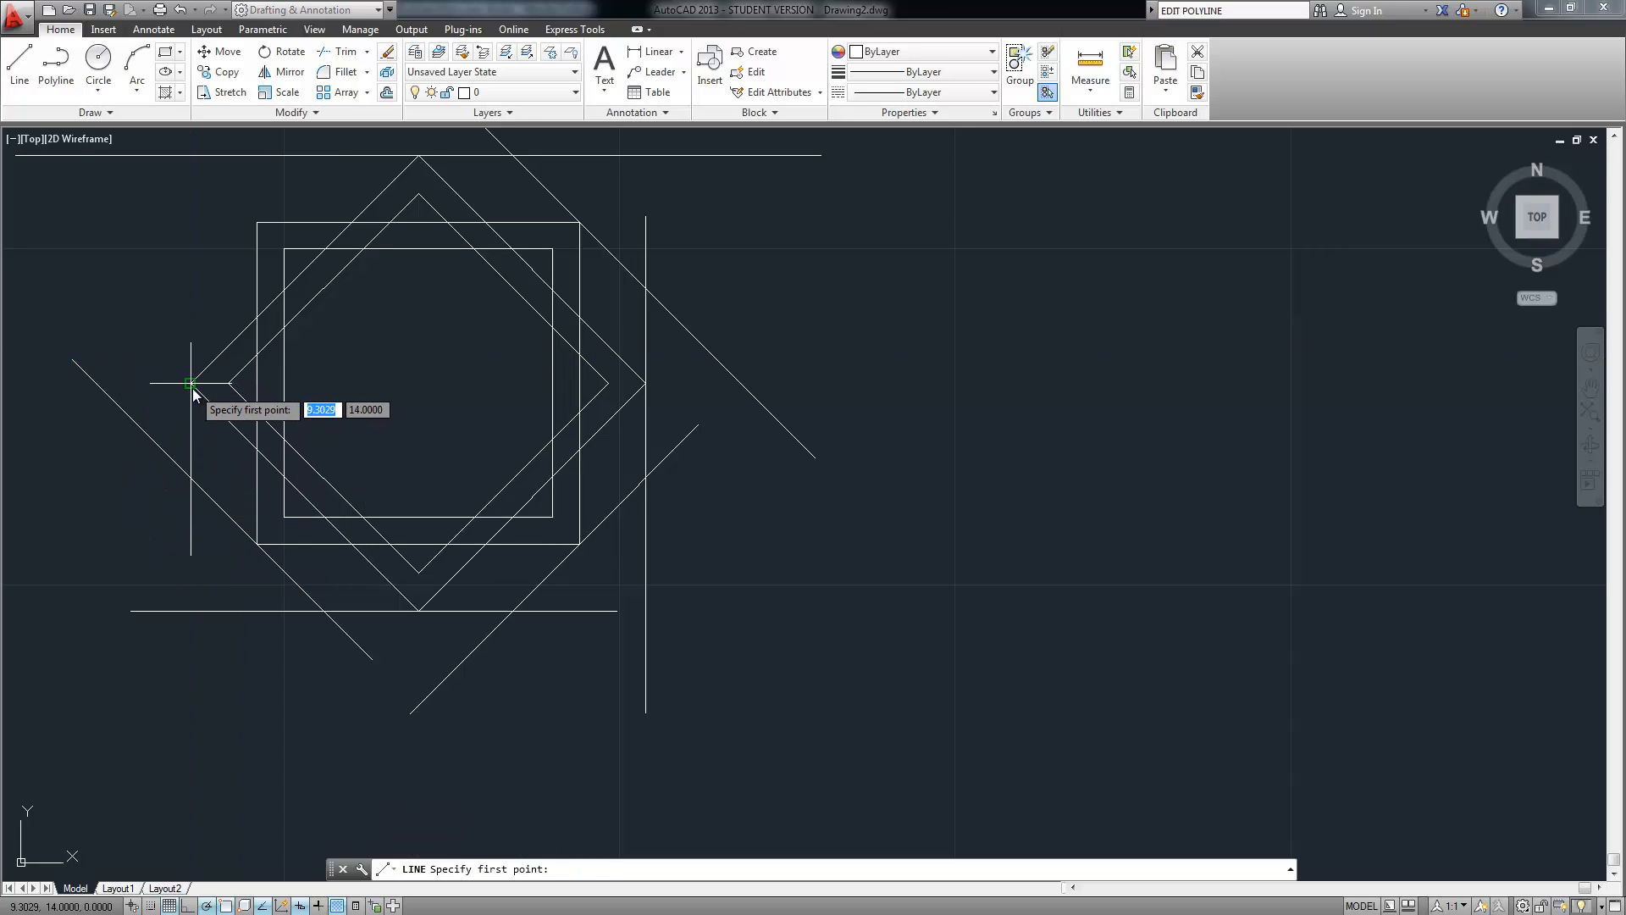
pyautogui.click(191, 384)
pyautogui.click(189, 171)
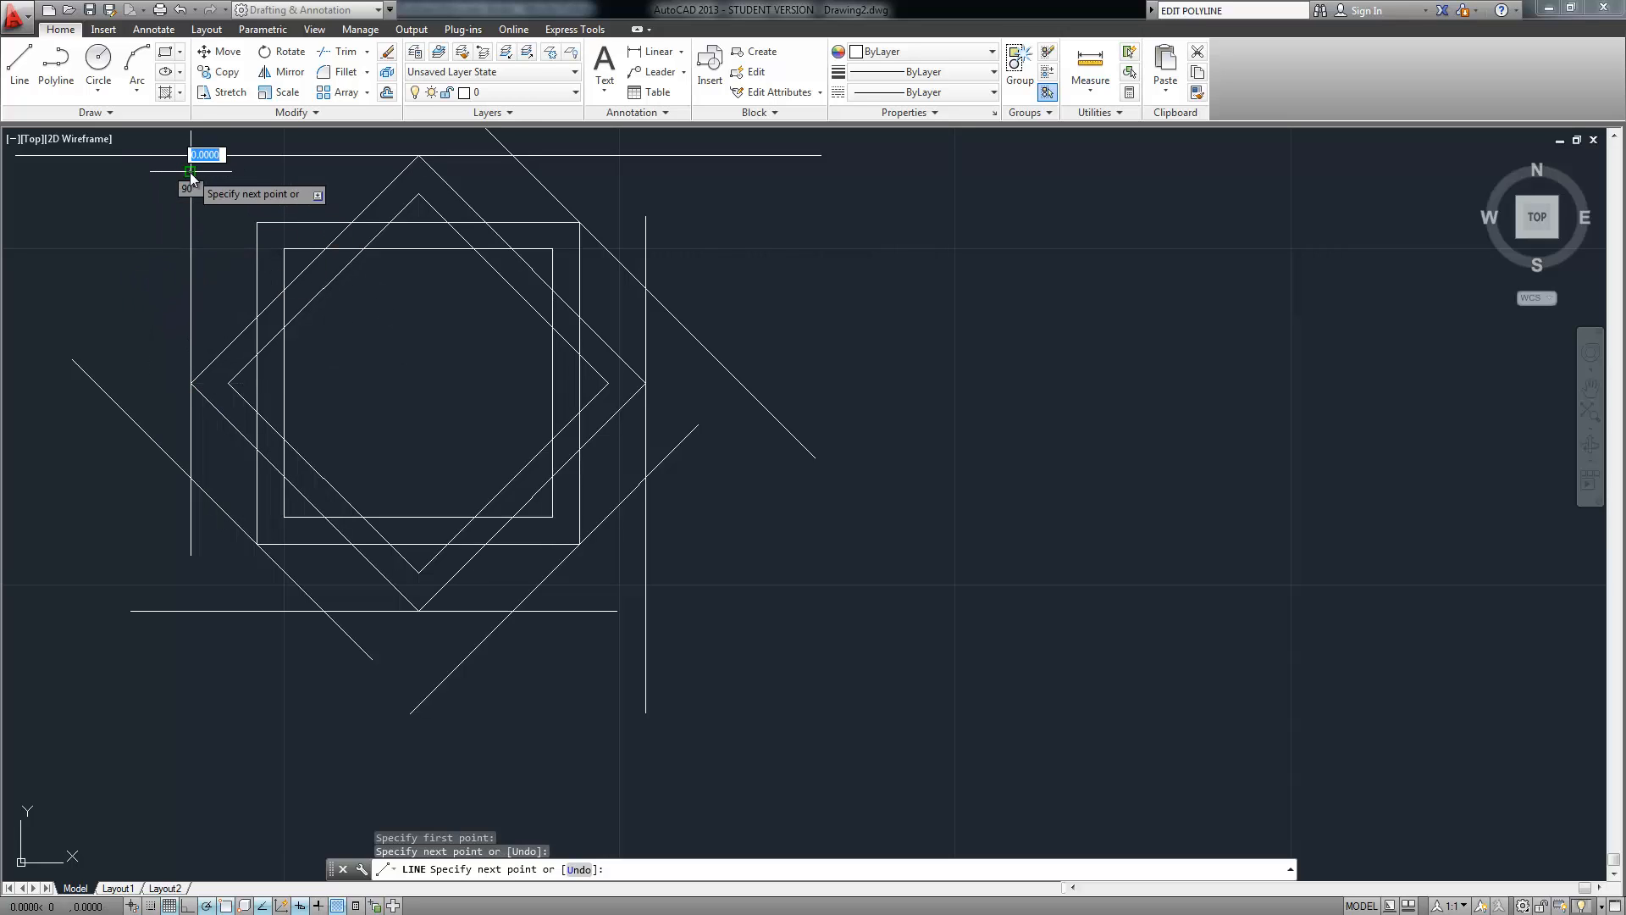
pyautogui.press('Return')
pyautogui.press('Return')
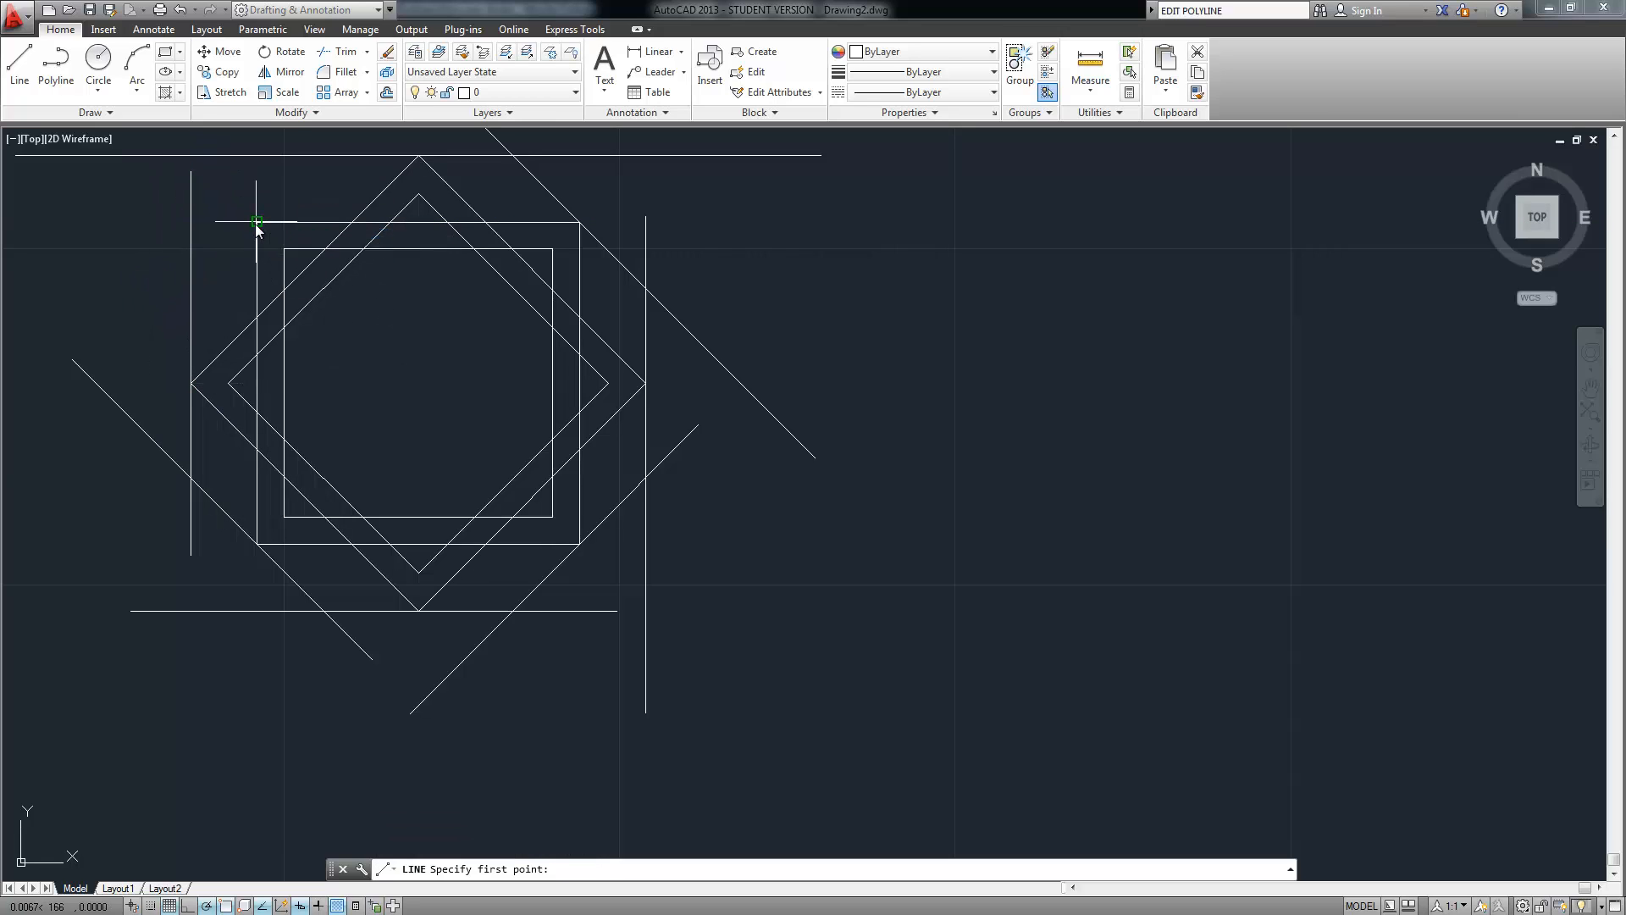
# Draw down-left and up-right 45° diagonals from the outer square's top-left corner
pyautogui.click(257, 221)
pyautogui.click(111, 359)
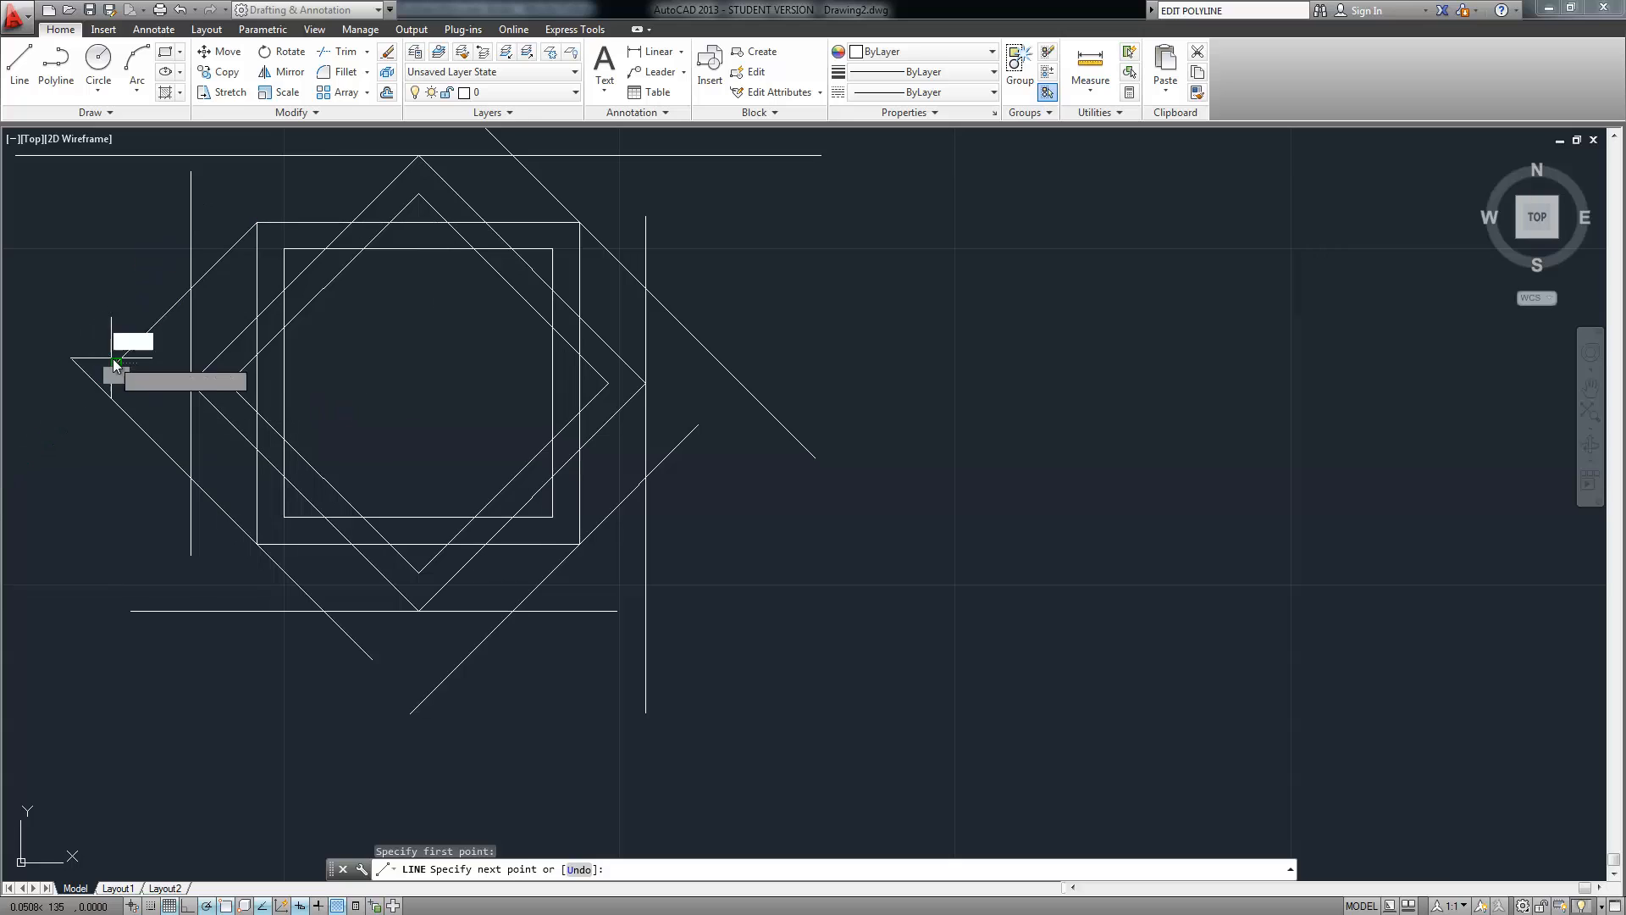
pyautogui.press('Return')
pyautogui.press('Return')
pyautogui.moveTo(160, 217); pyautogui.dragTo(166, 377, button='middle')
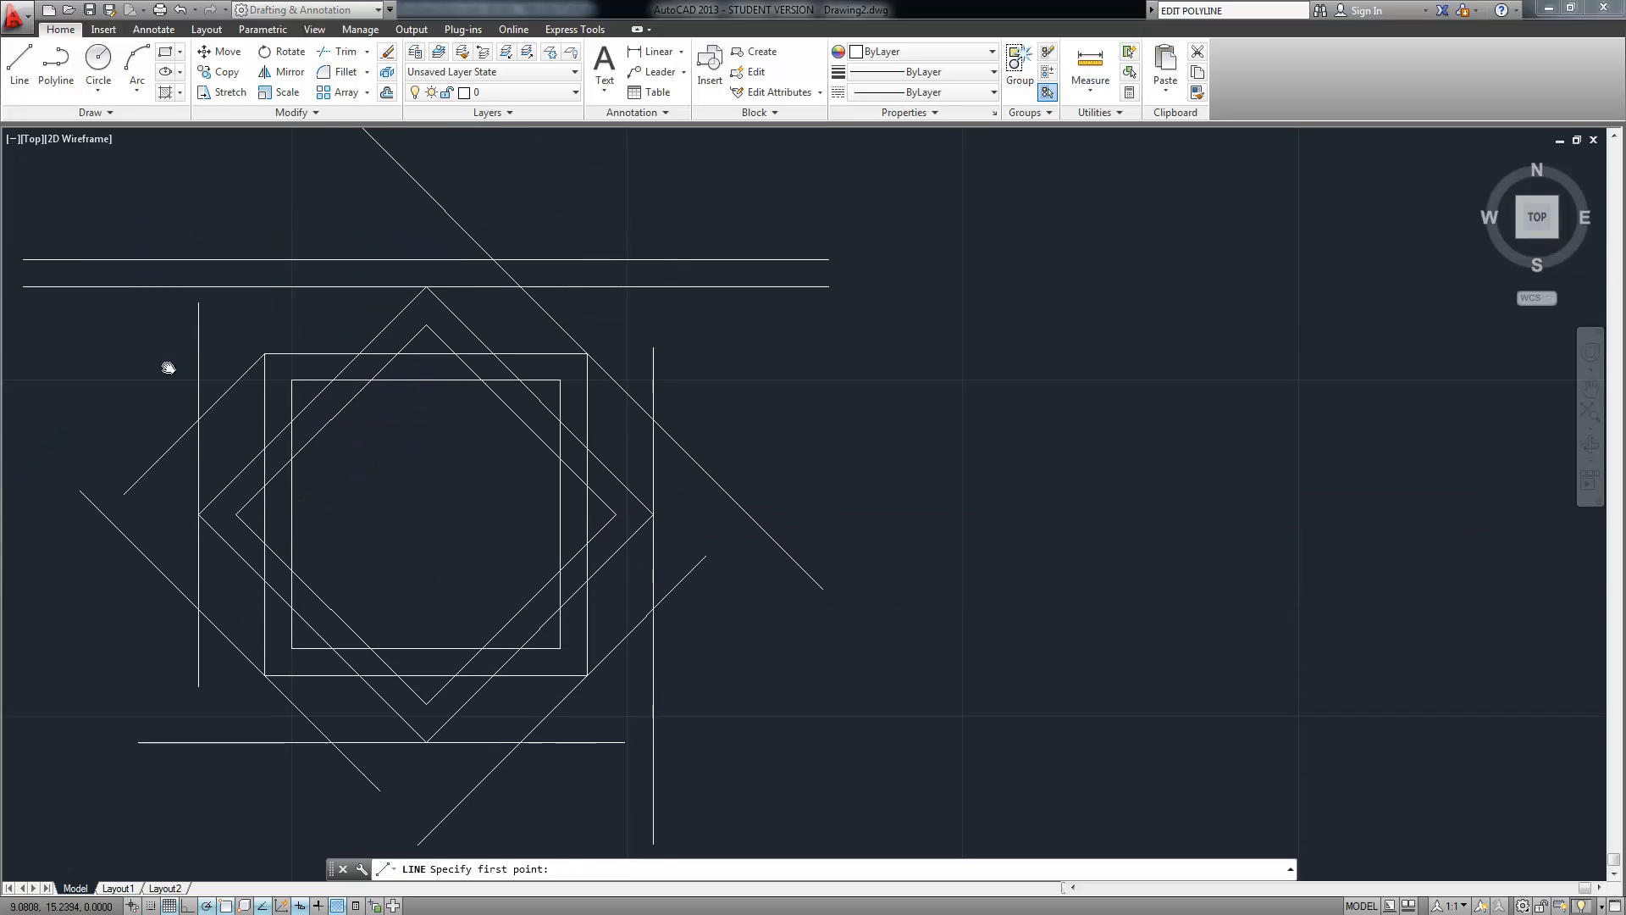
pyautogui.click(265, 382)
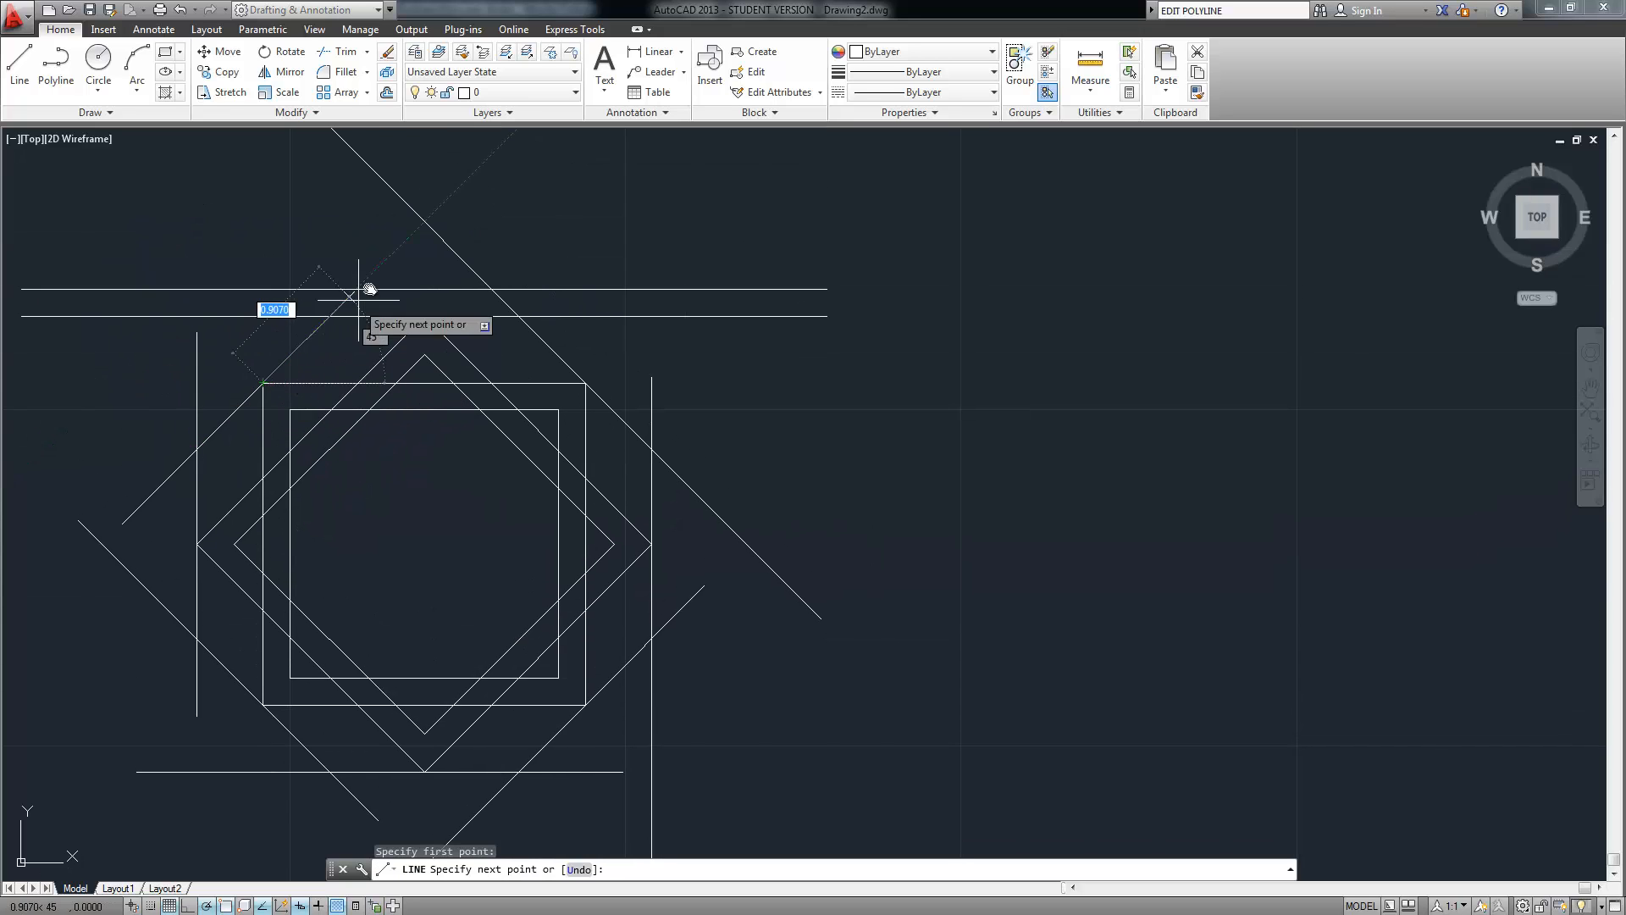
pyautogui.click(390, 256)
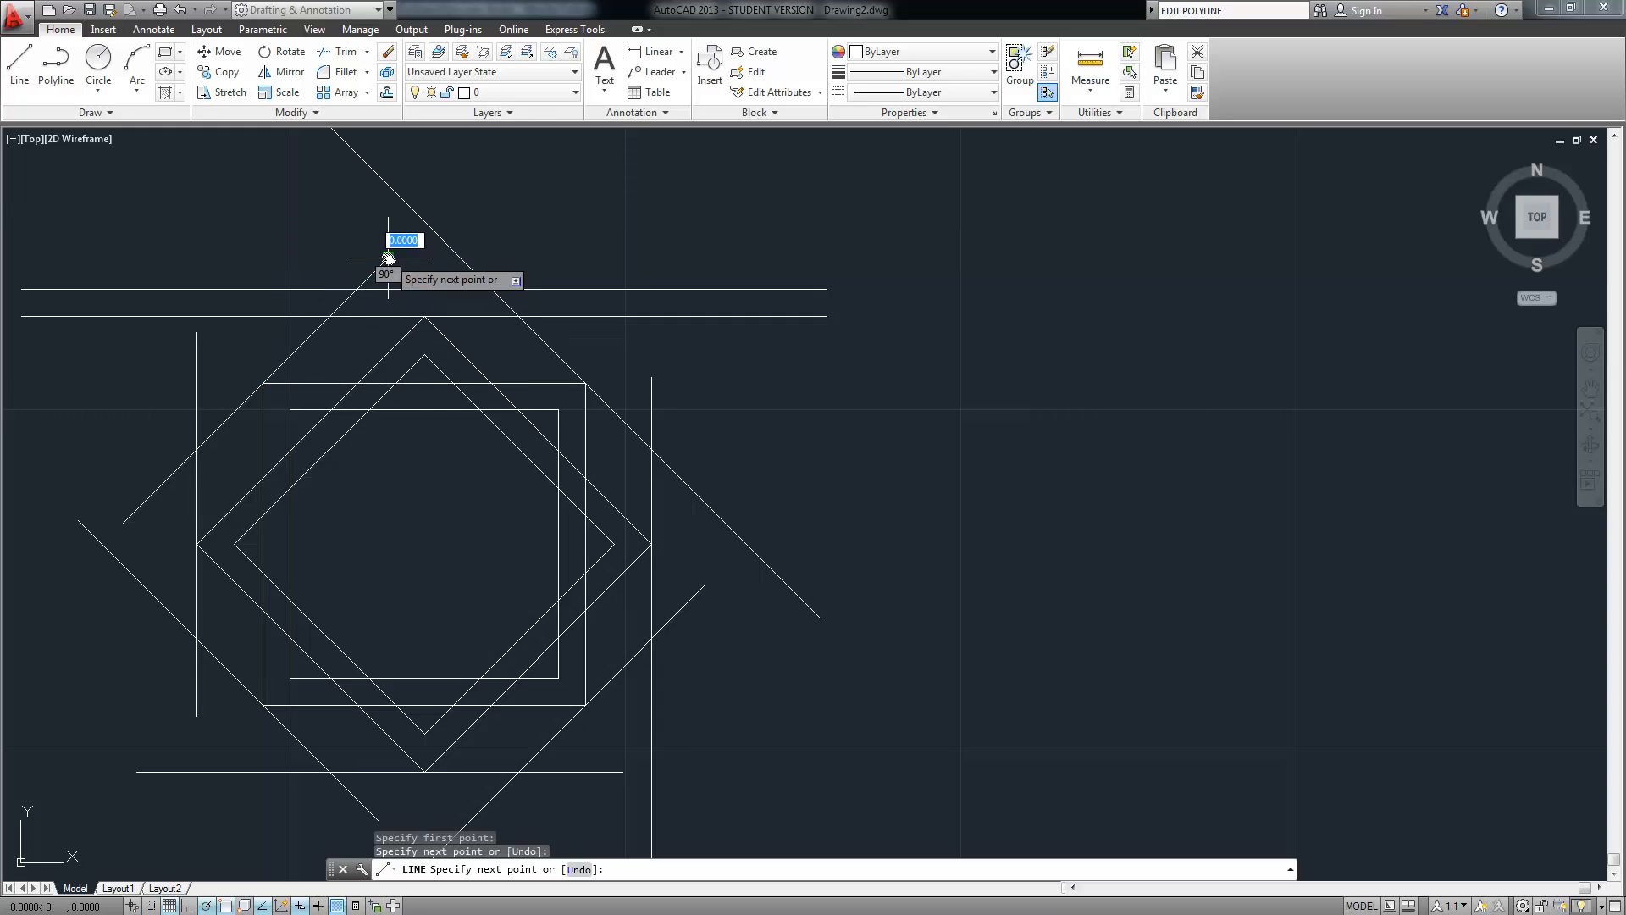
pyautogui.press('Return')
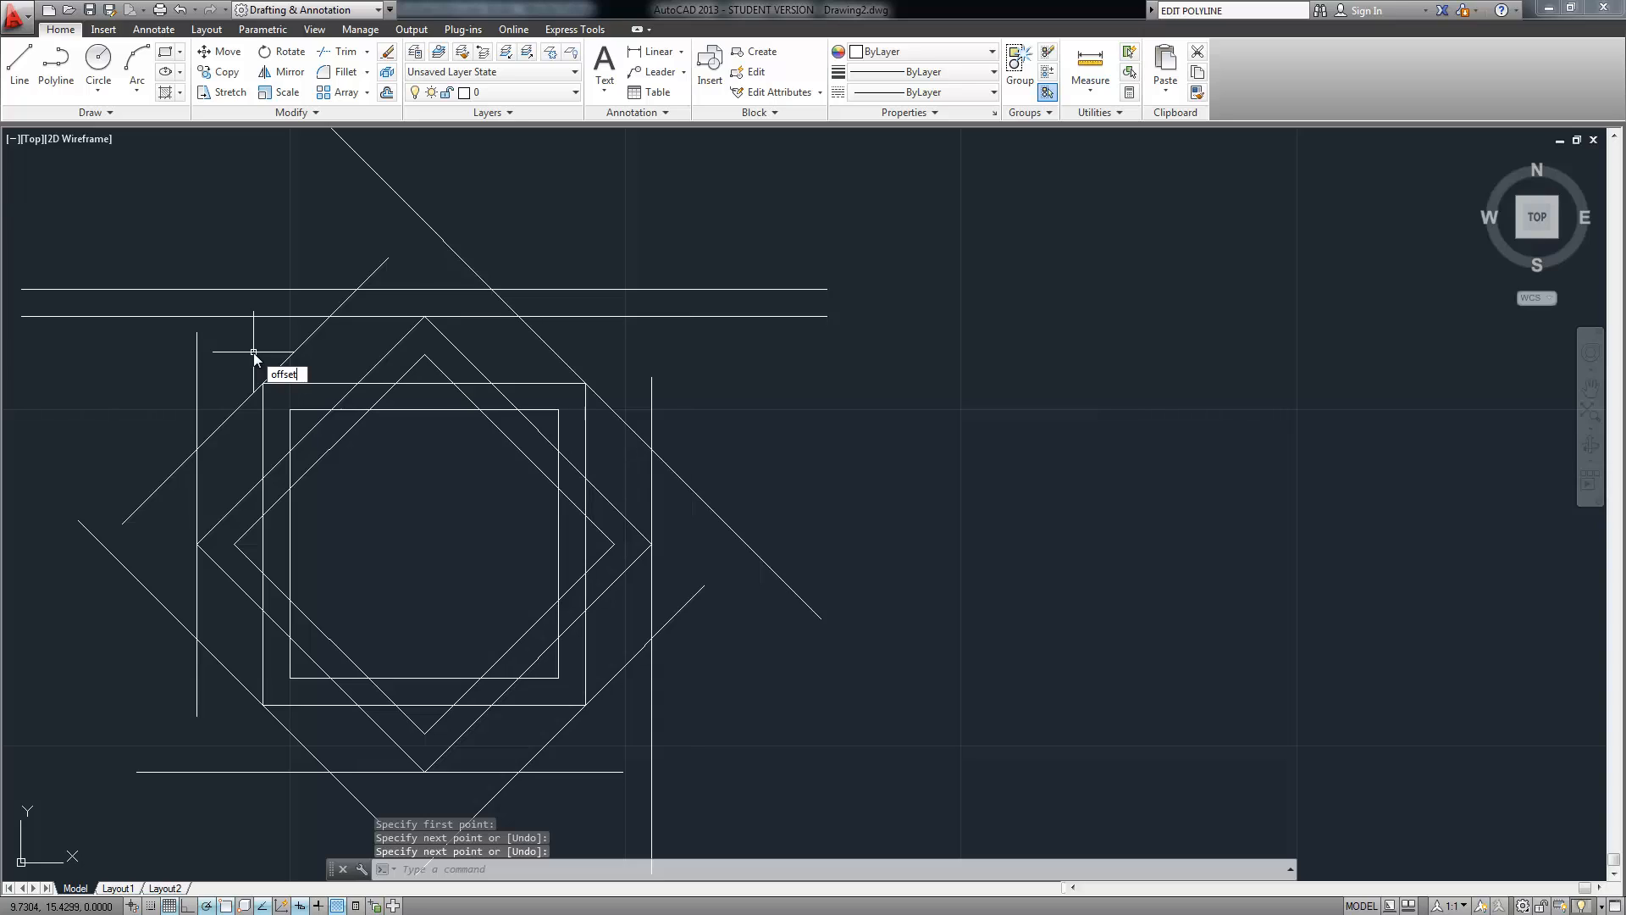
# Offset the upper 45° lines, left vertical lines and lower-left diagonal outward, with tracking off
pyautogui.press('Return')
pyautogui.press('Return')
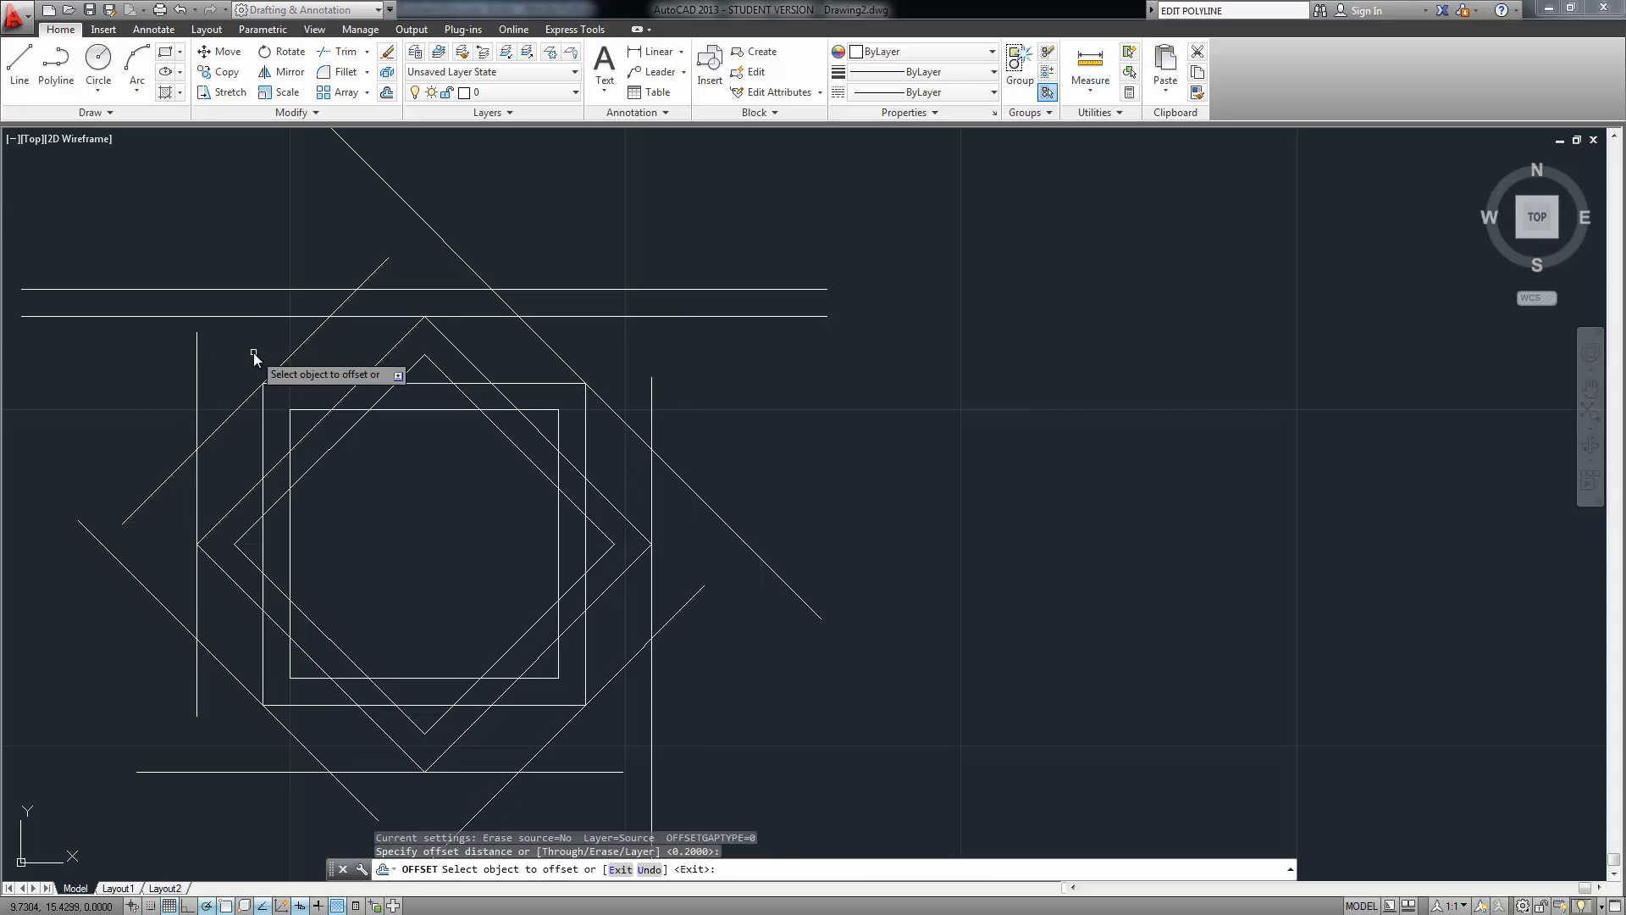
pyautogui.click(260, 906)
pyautogui.click(288, 357)
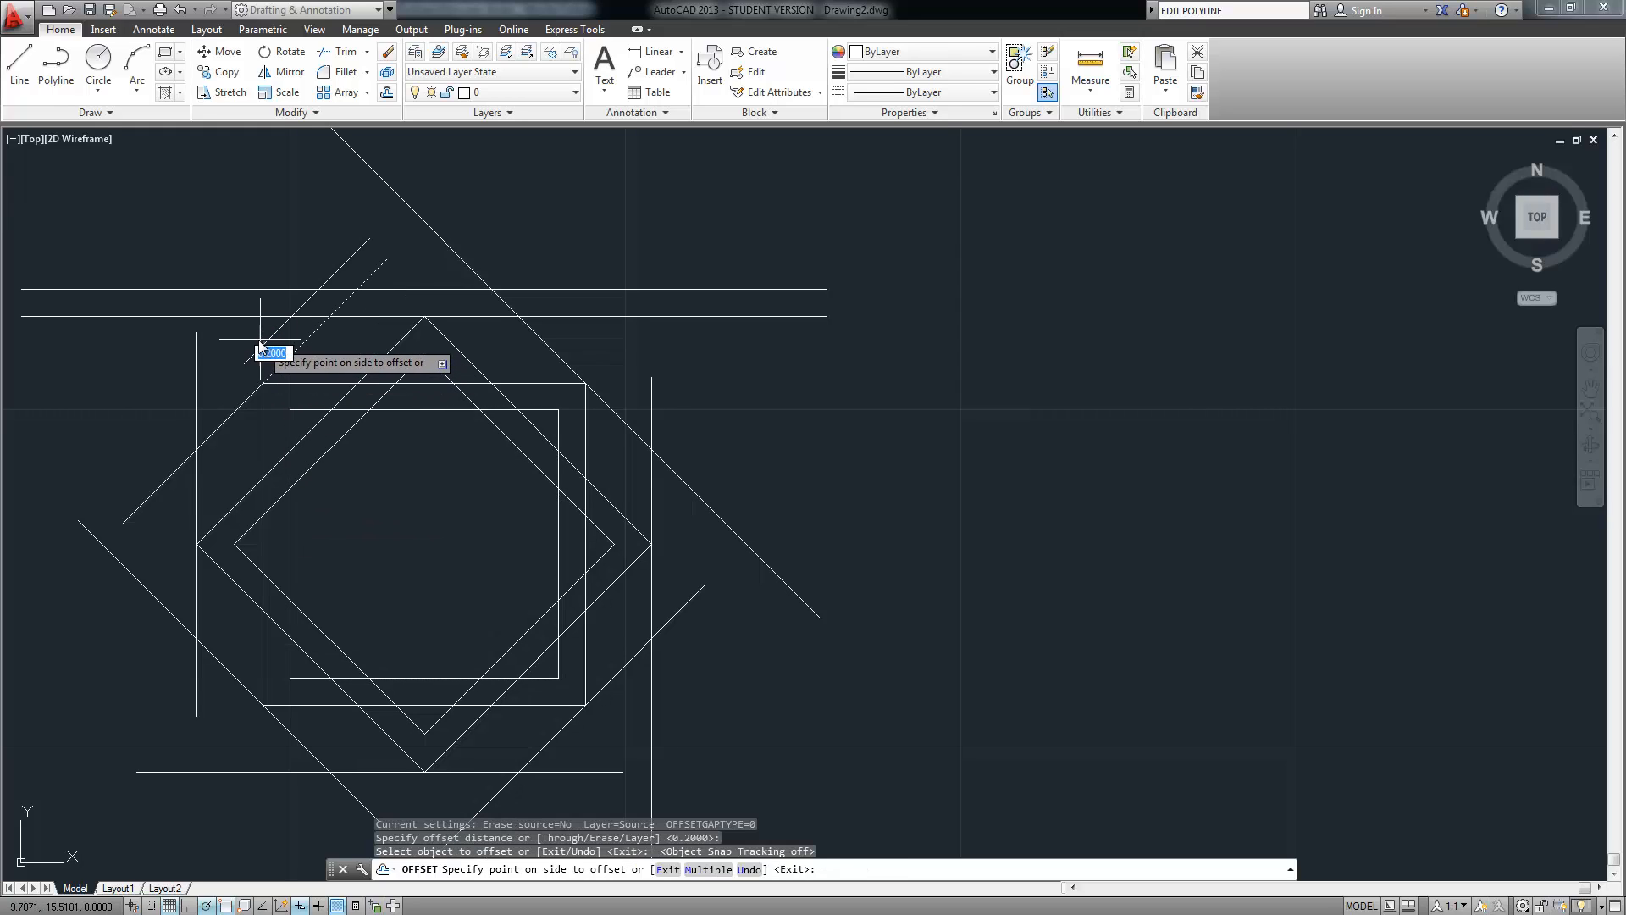
pyautogui.click(261, 349)
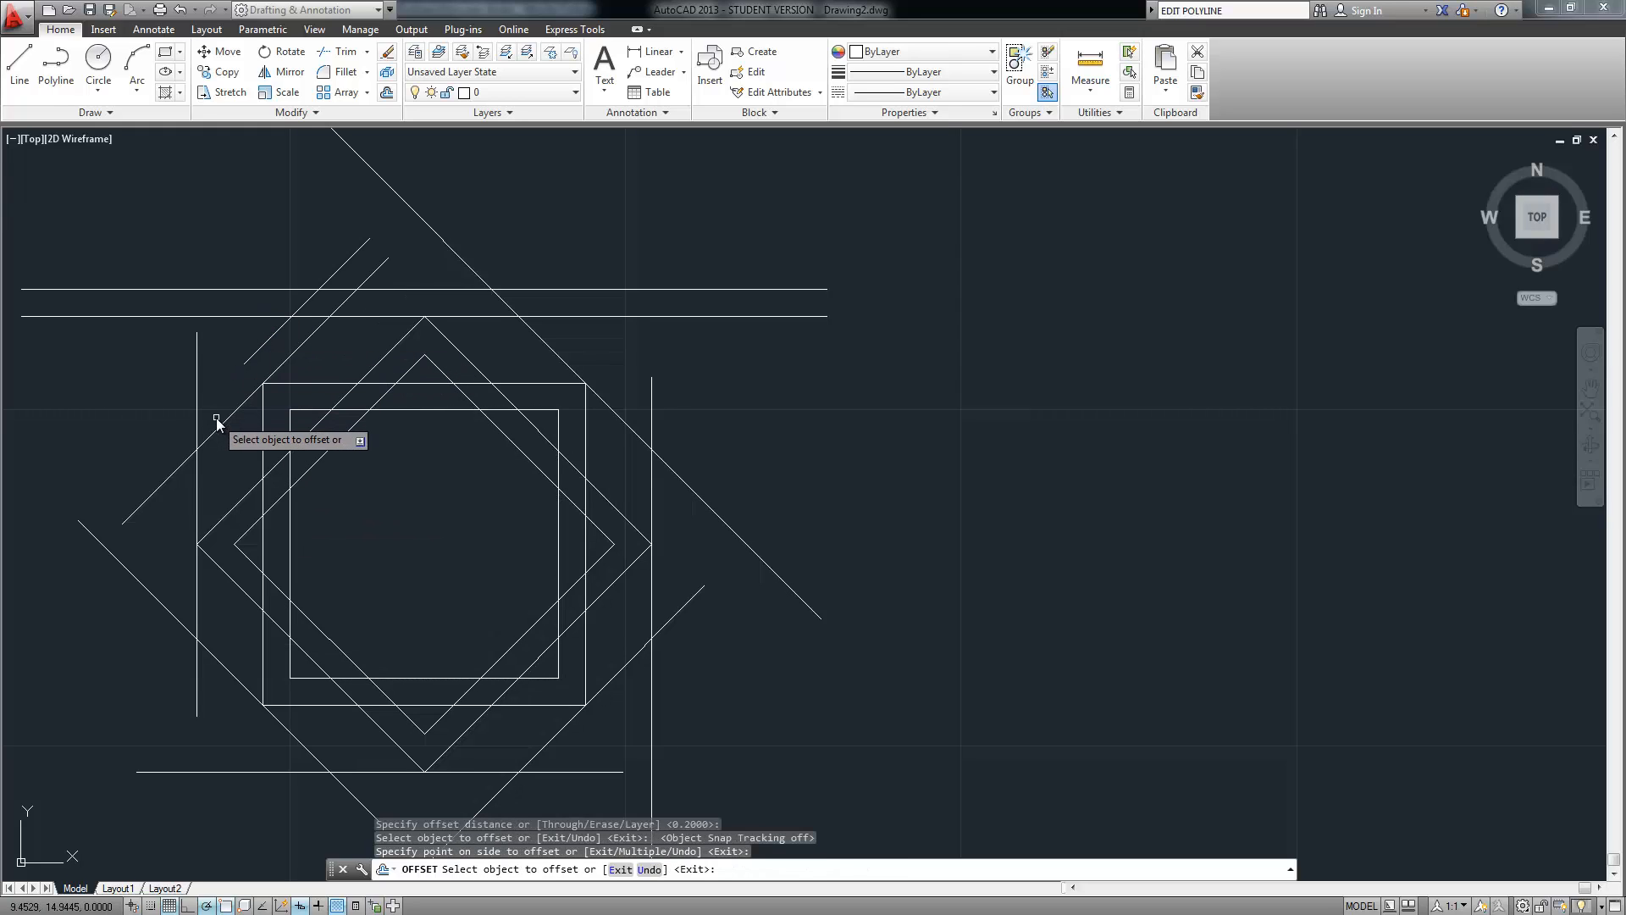
pyautogui.click(219, 416)
pyautogui.click(205, 396)
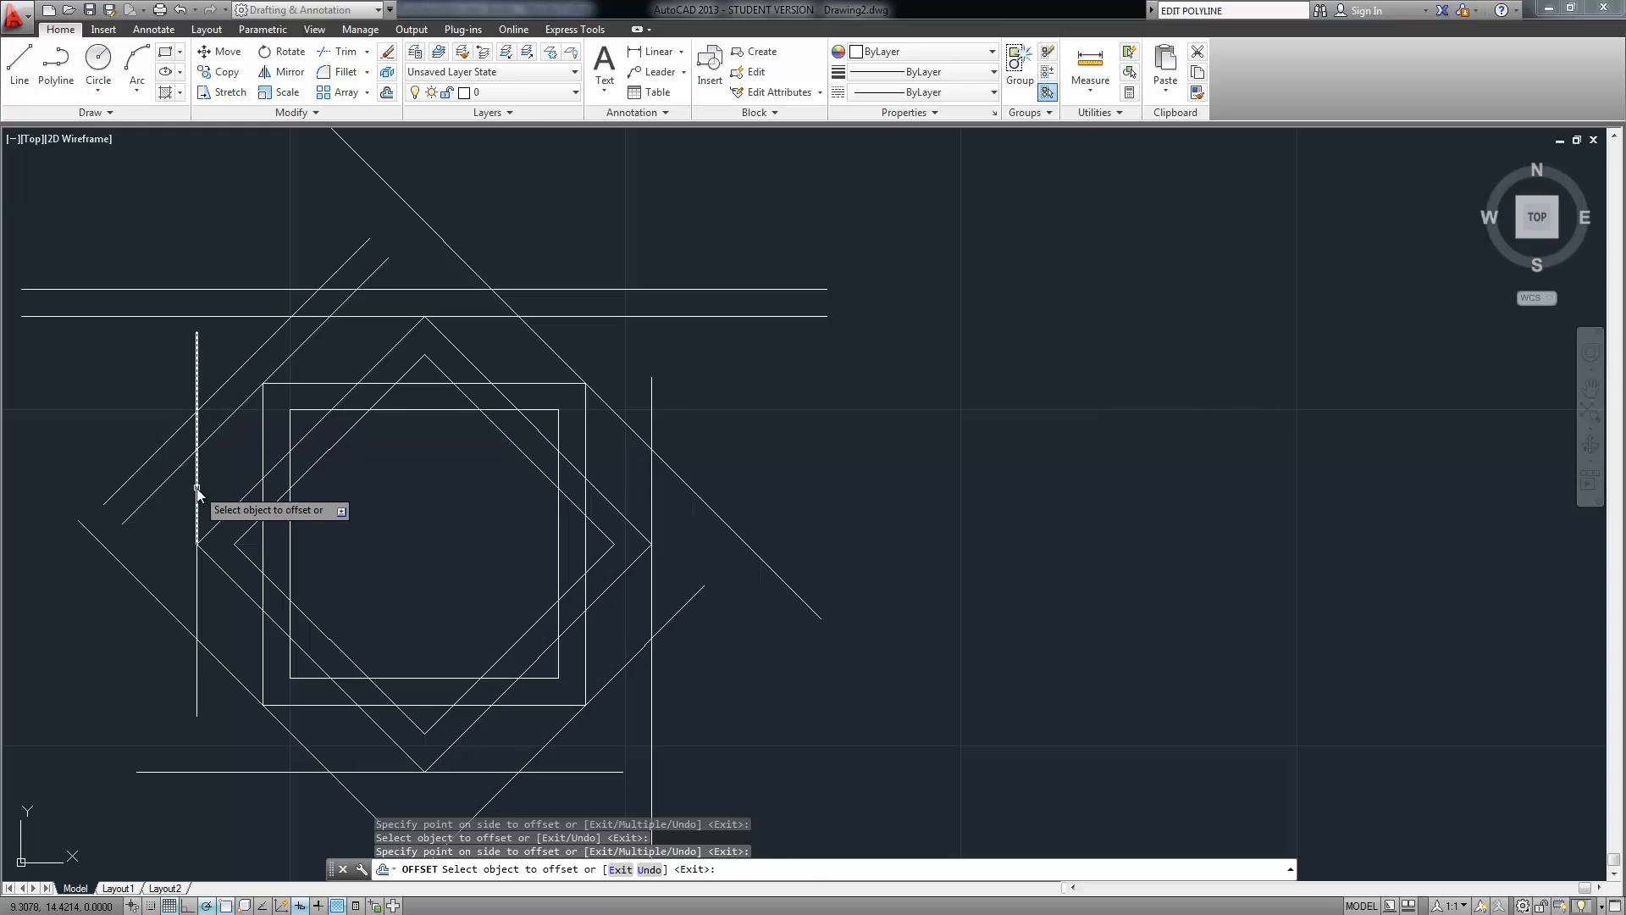
pyautogui.click(197, 491)
pyautogui.click(177, 508)
pyautogui.click(196, 599)
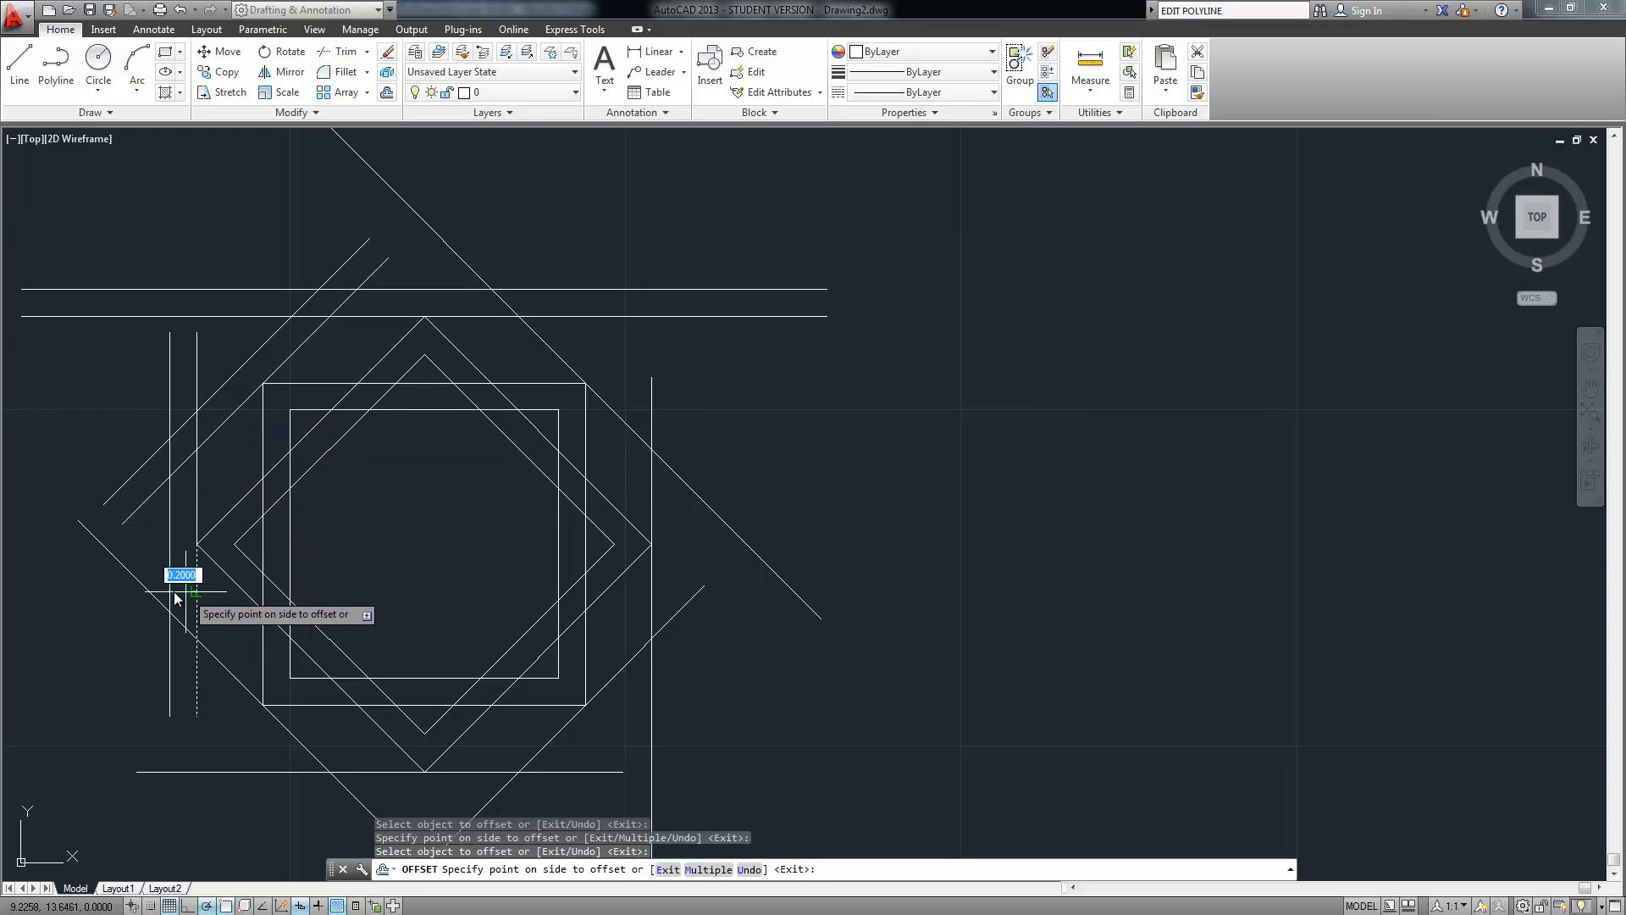
pyautogui.click(174, 594)
pyautogui.click(230, 674)
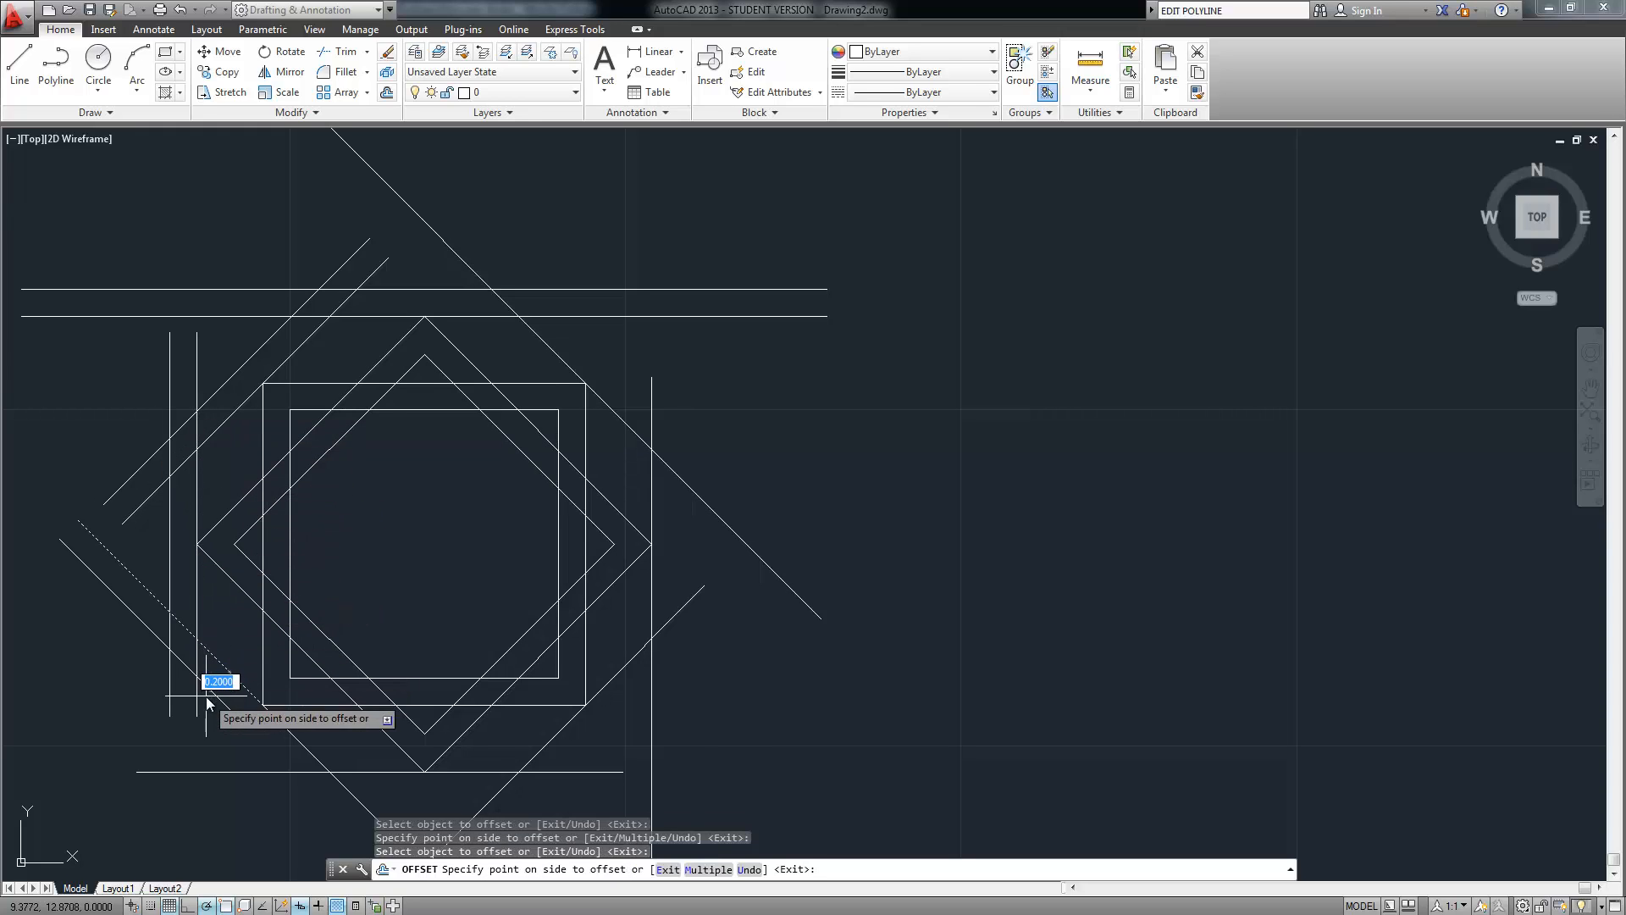
pyautogui.click(206, 696)
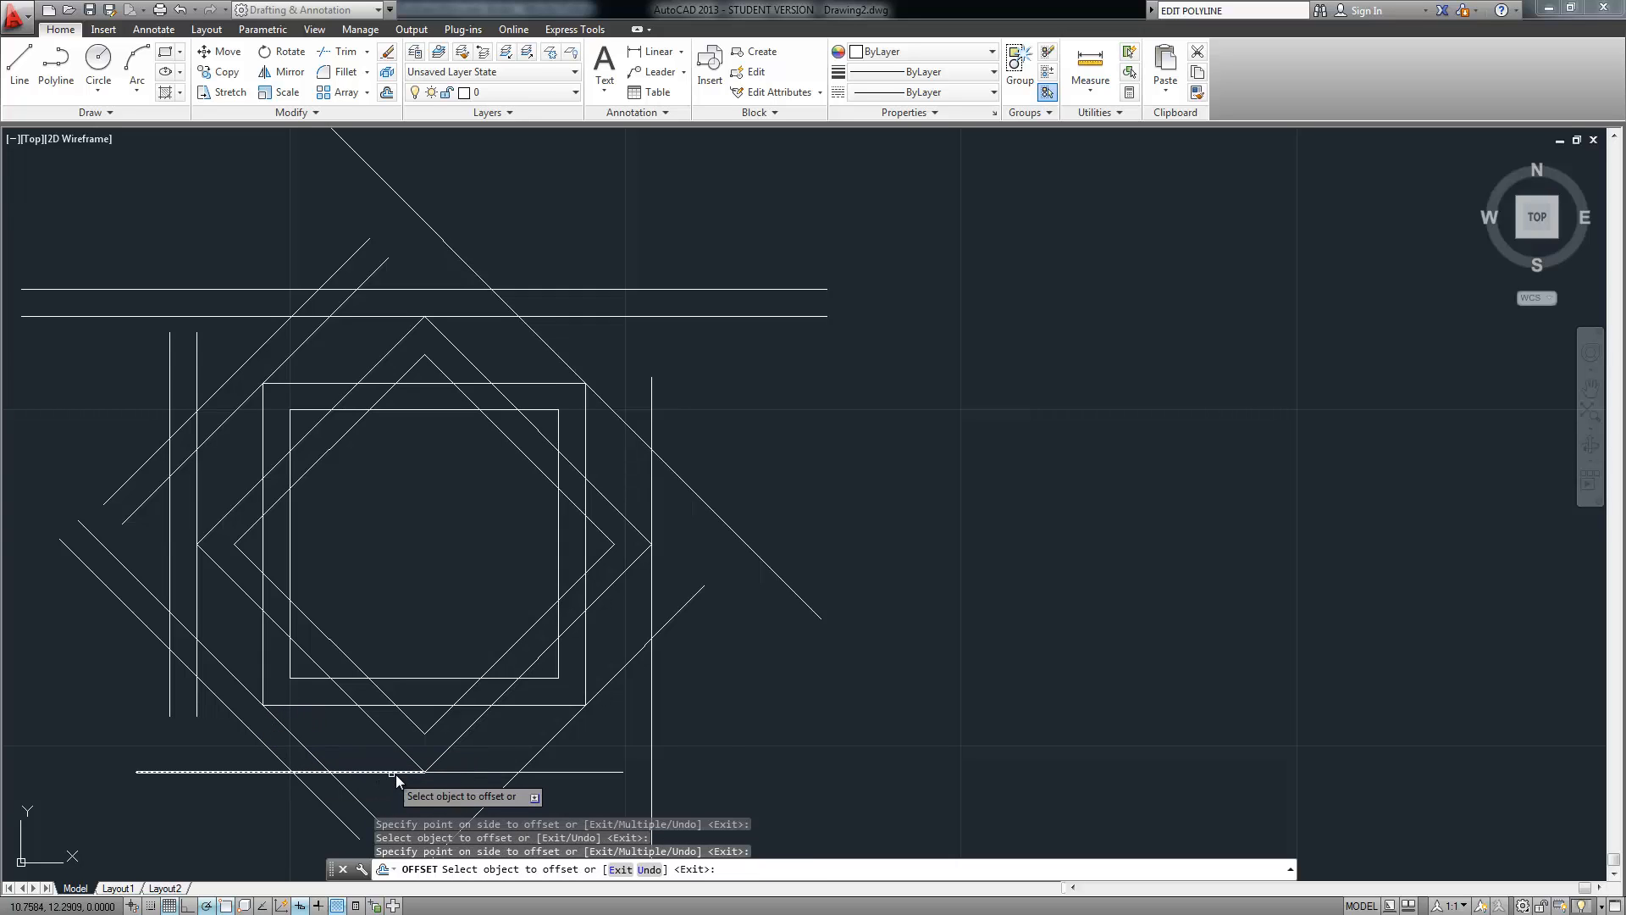
# Offset both parts of the bottom horizontal and the lower-right diagonals outward
pyautogui.scroll(-4, 439, 646)
pyautogui.scroll(2, 461, 716)
pyautogui.moveTo(422, 619); pyautogui.dragTo(414, 582, button='middle')
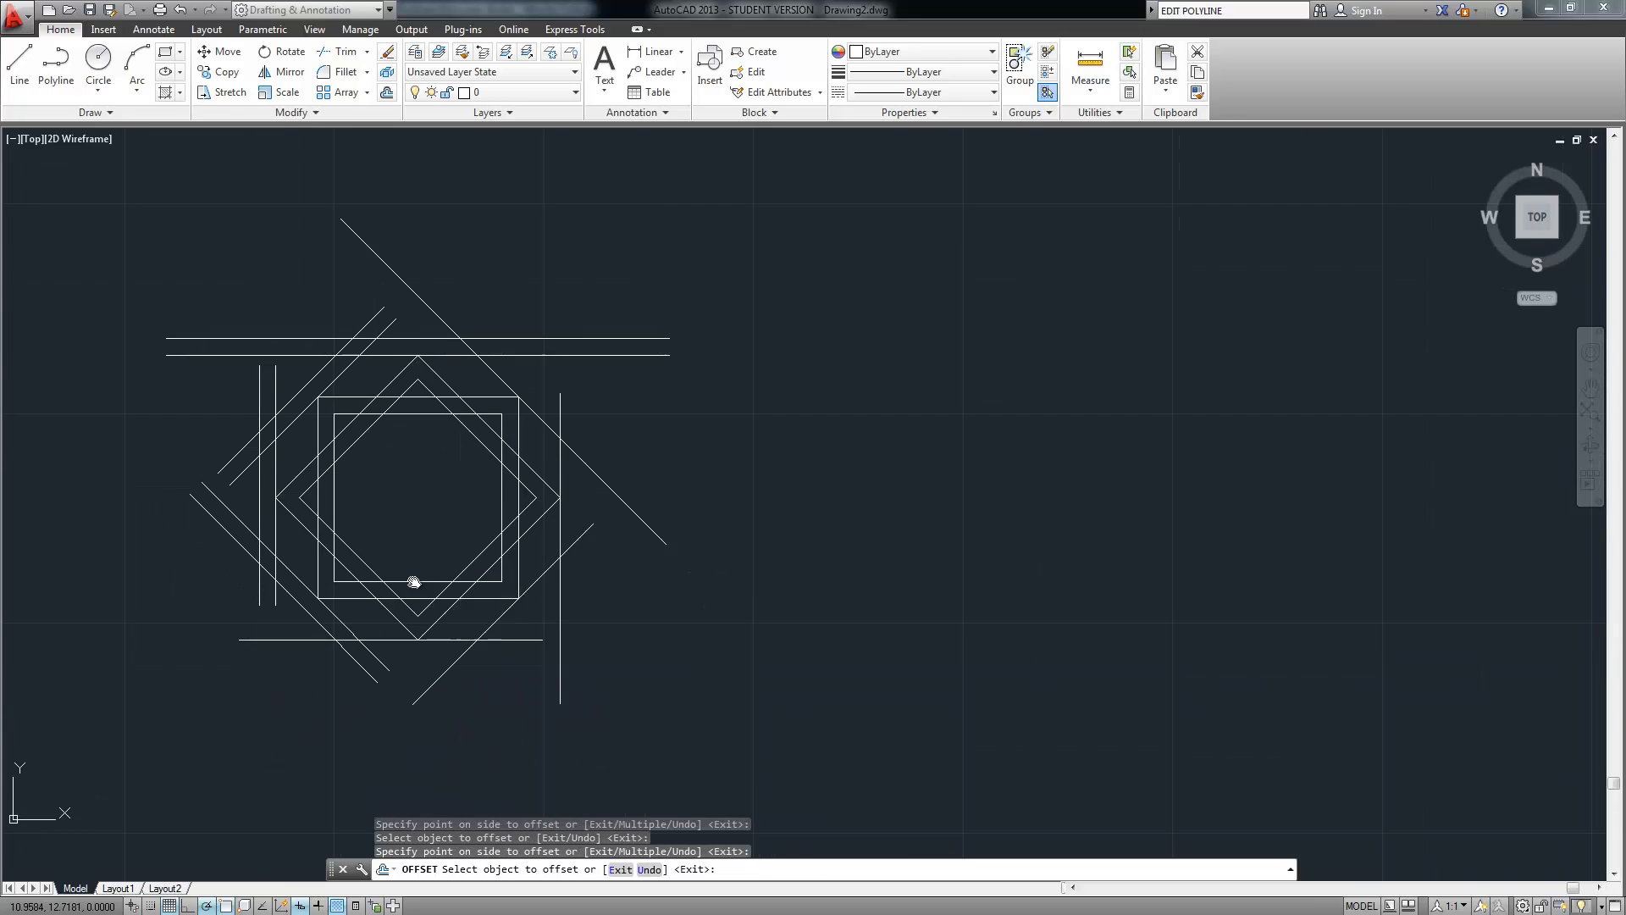
pyautogui.scroll(2, 415, 584)
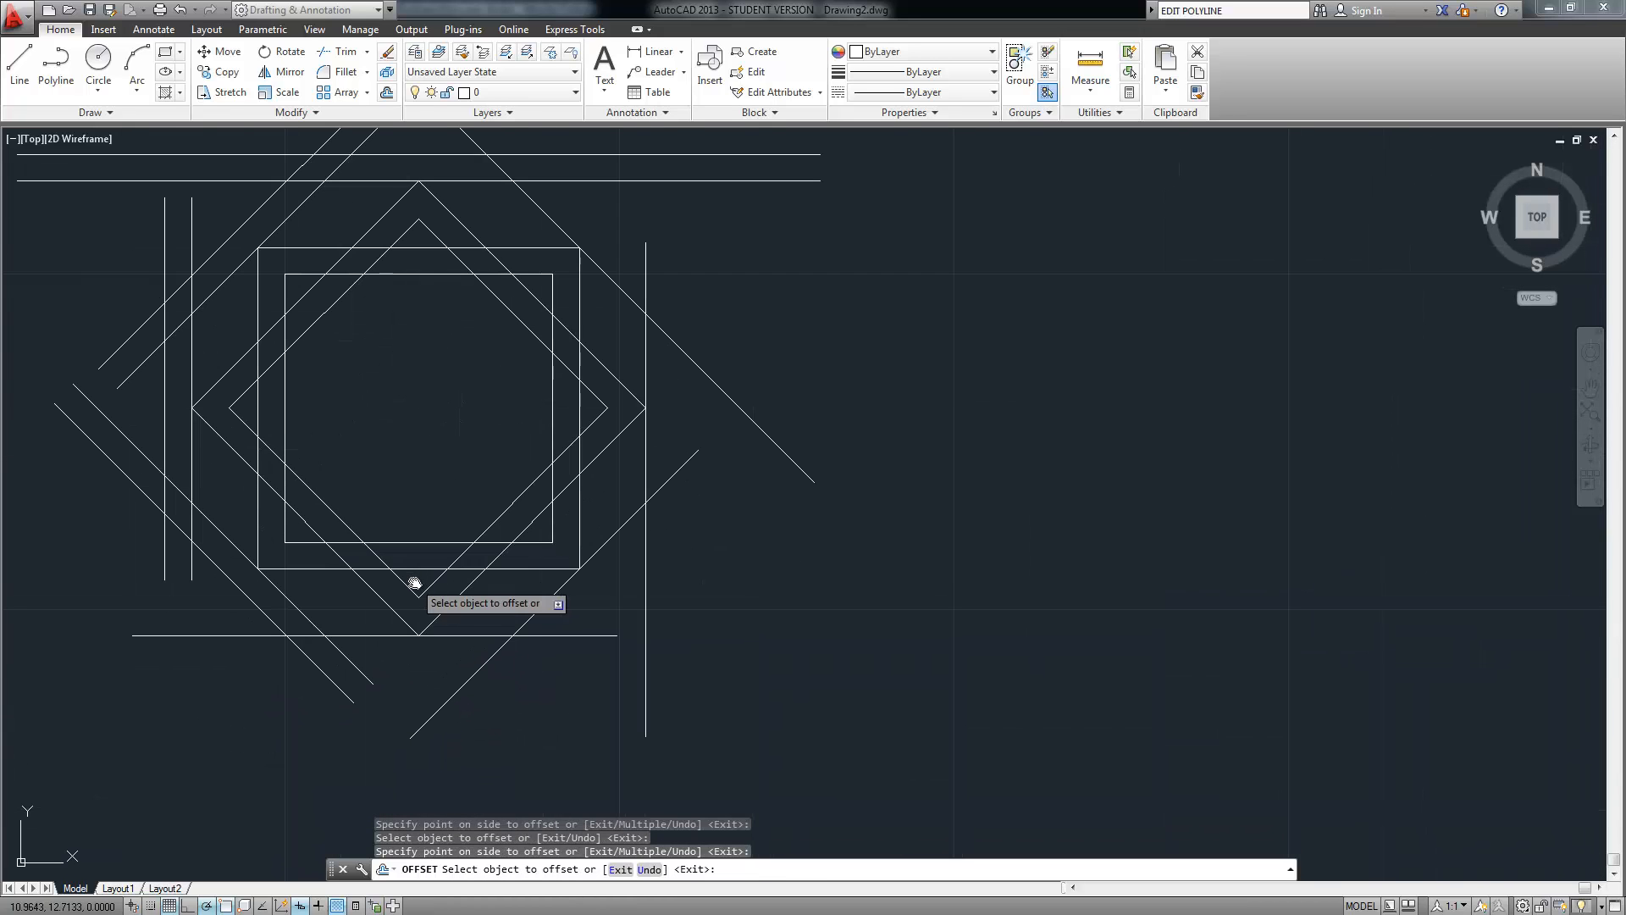
pyautogui.click(360, 635)
pyautogui.click(362, 654)
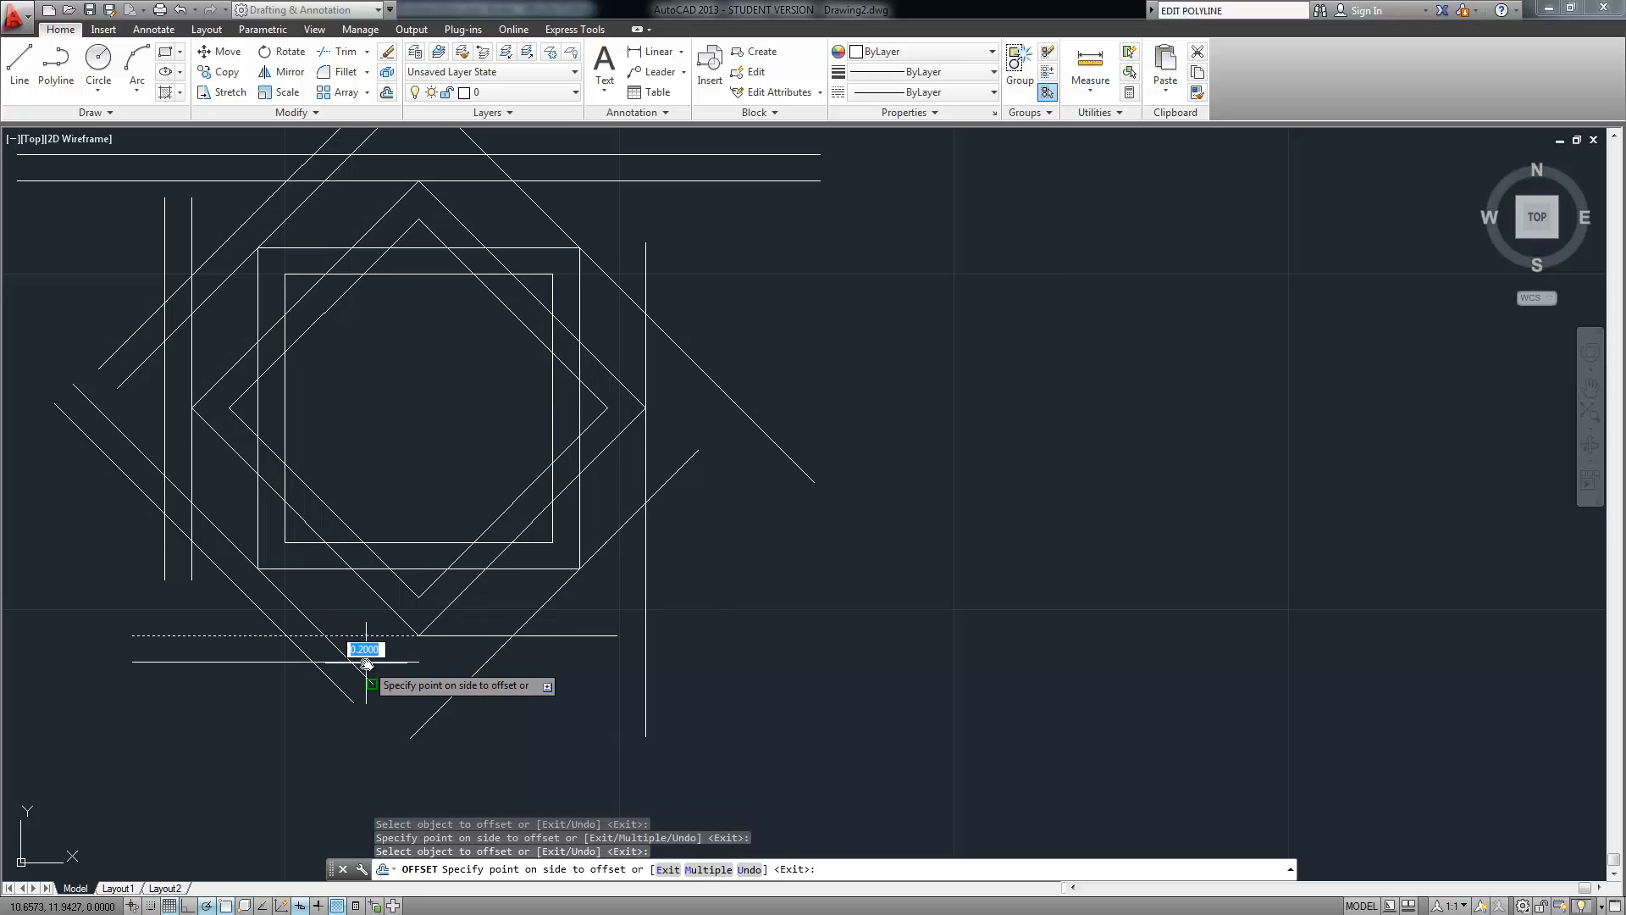
pyautogui.click(468, 636)
pyautogui.click(518, 672)
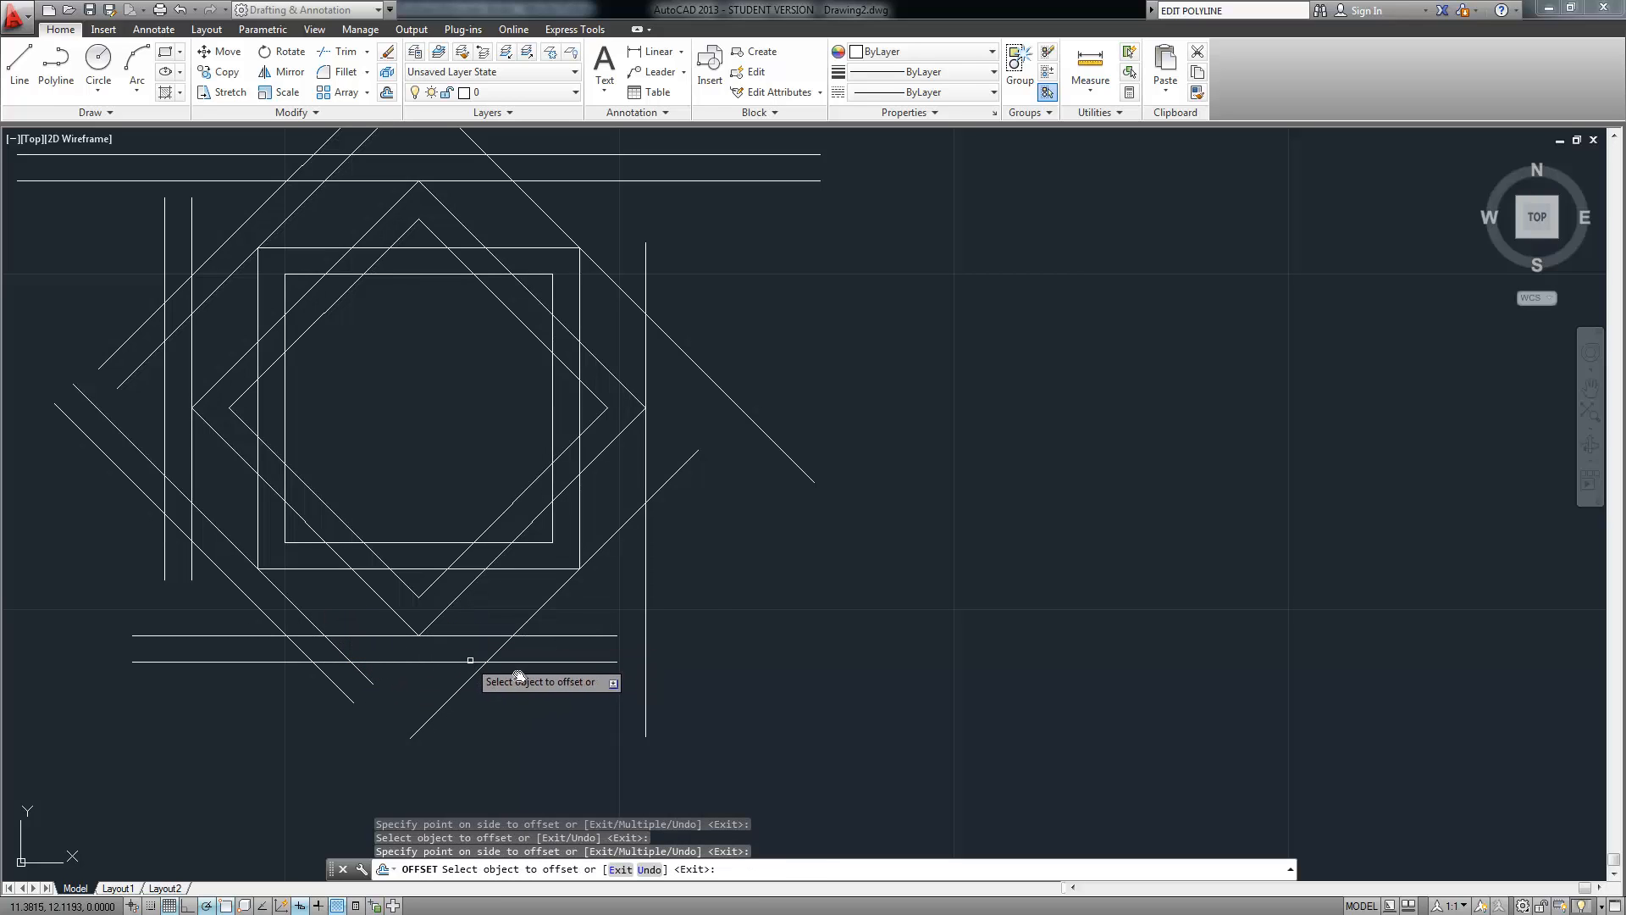
pyautogui.click(546, 601)
pyautogui.click(566, 614)
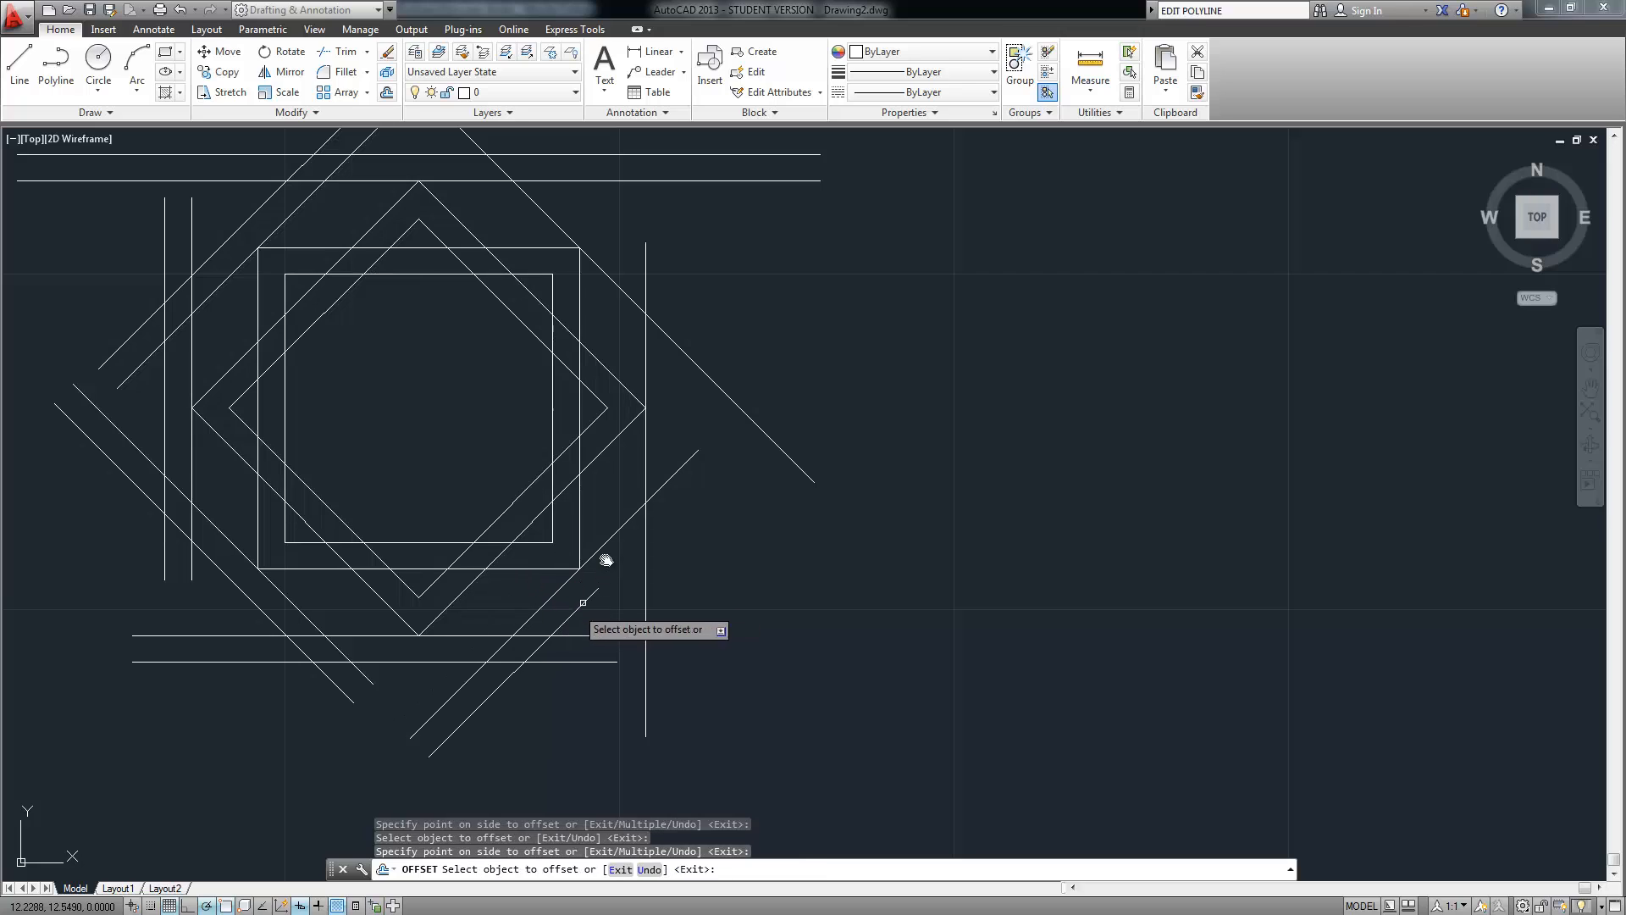
pyautogui.click(610, 543)
pyautogui.click(686, 585)
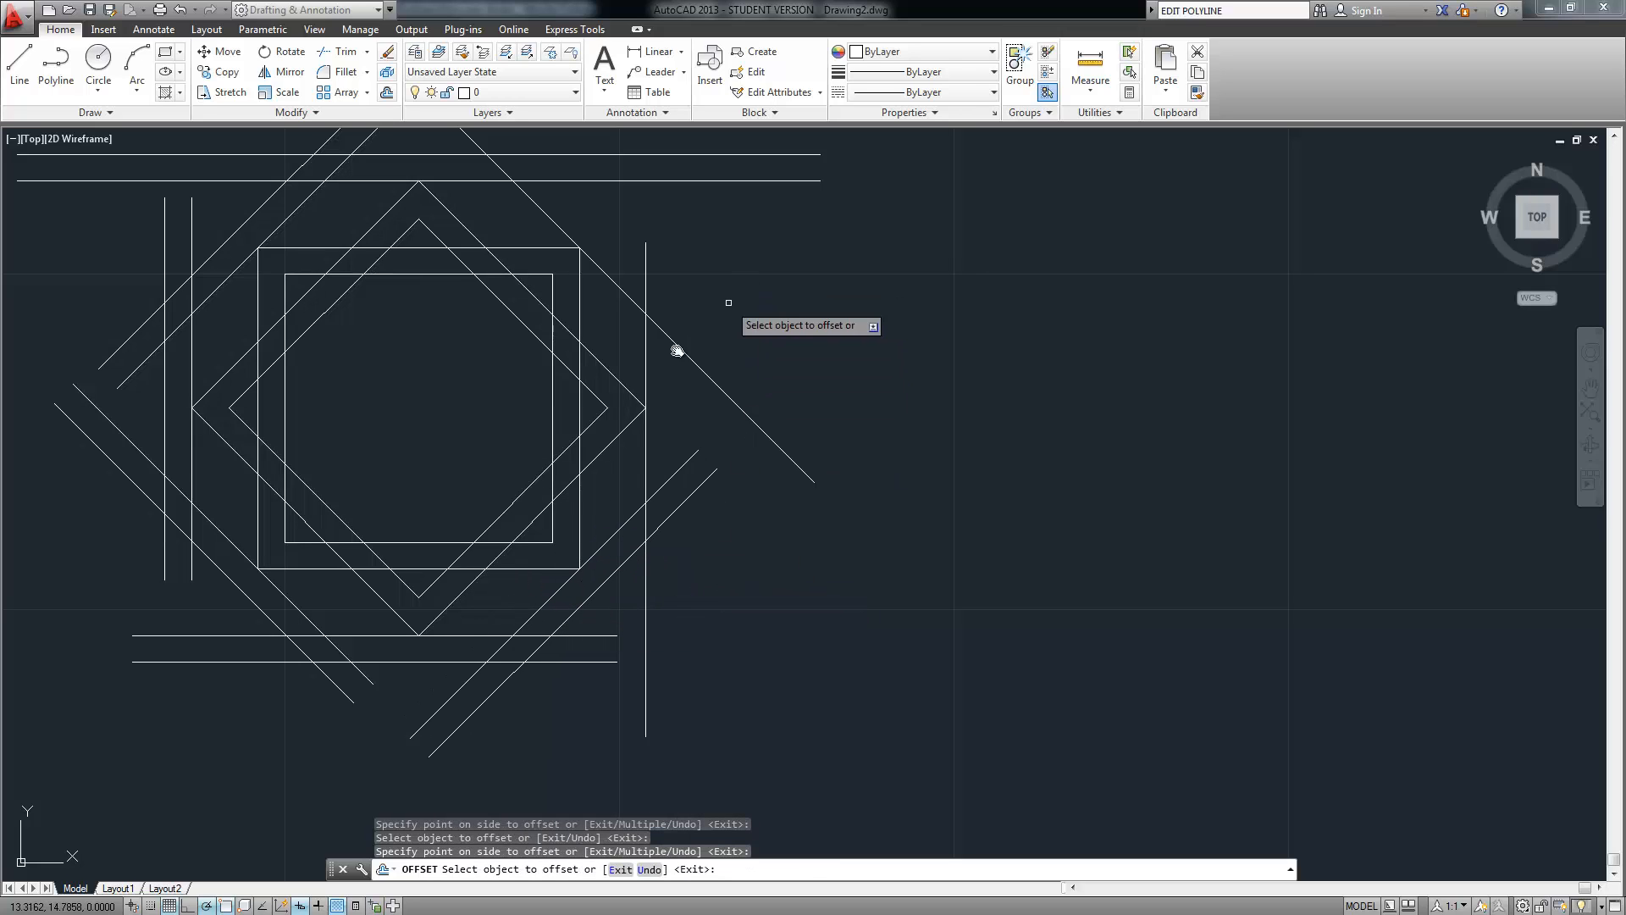
# Offset the right vertical line and the upper-right diagonal edges, then recentre the star
pyautogui.click(645, 443)
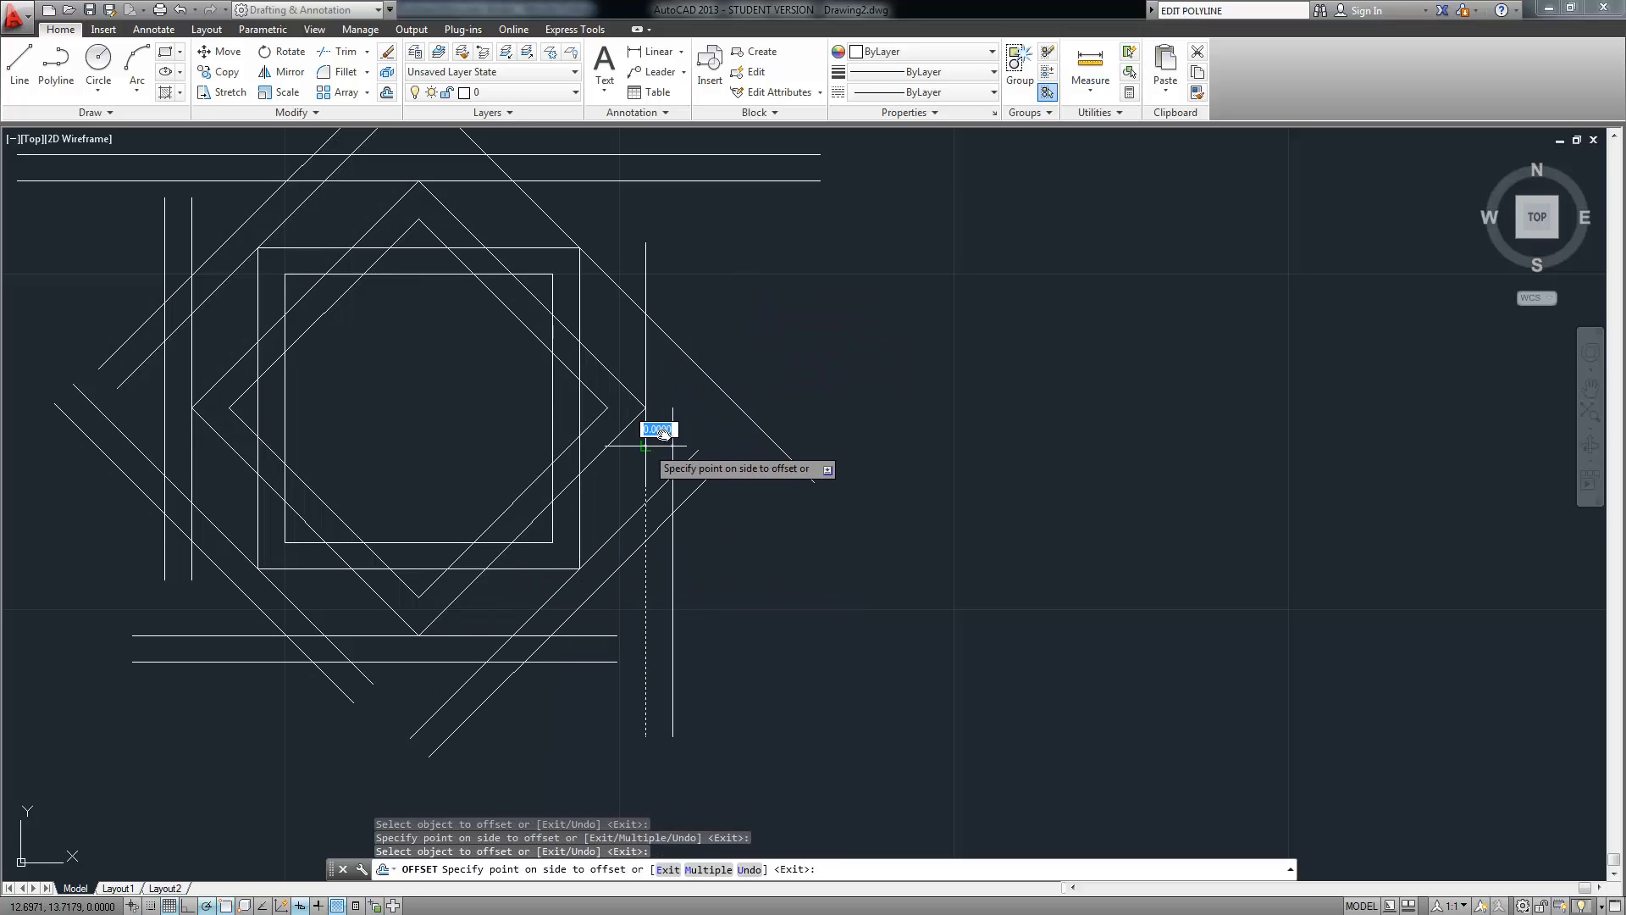
pyautogui.click(647, 341)
pyautogui.click(662, 336)
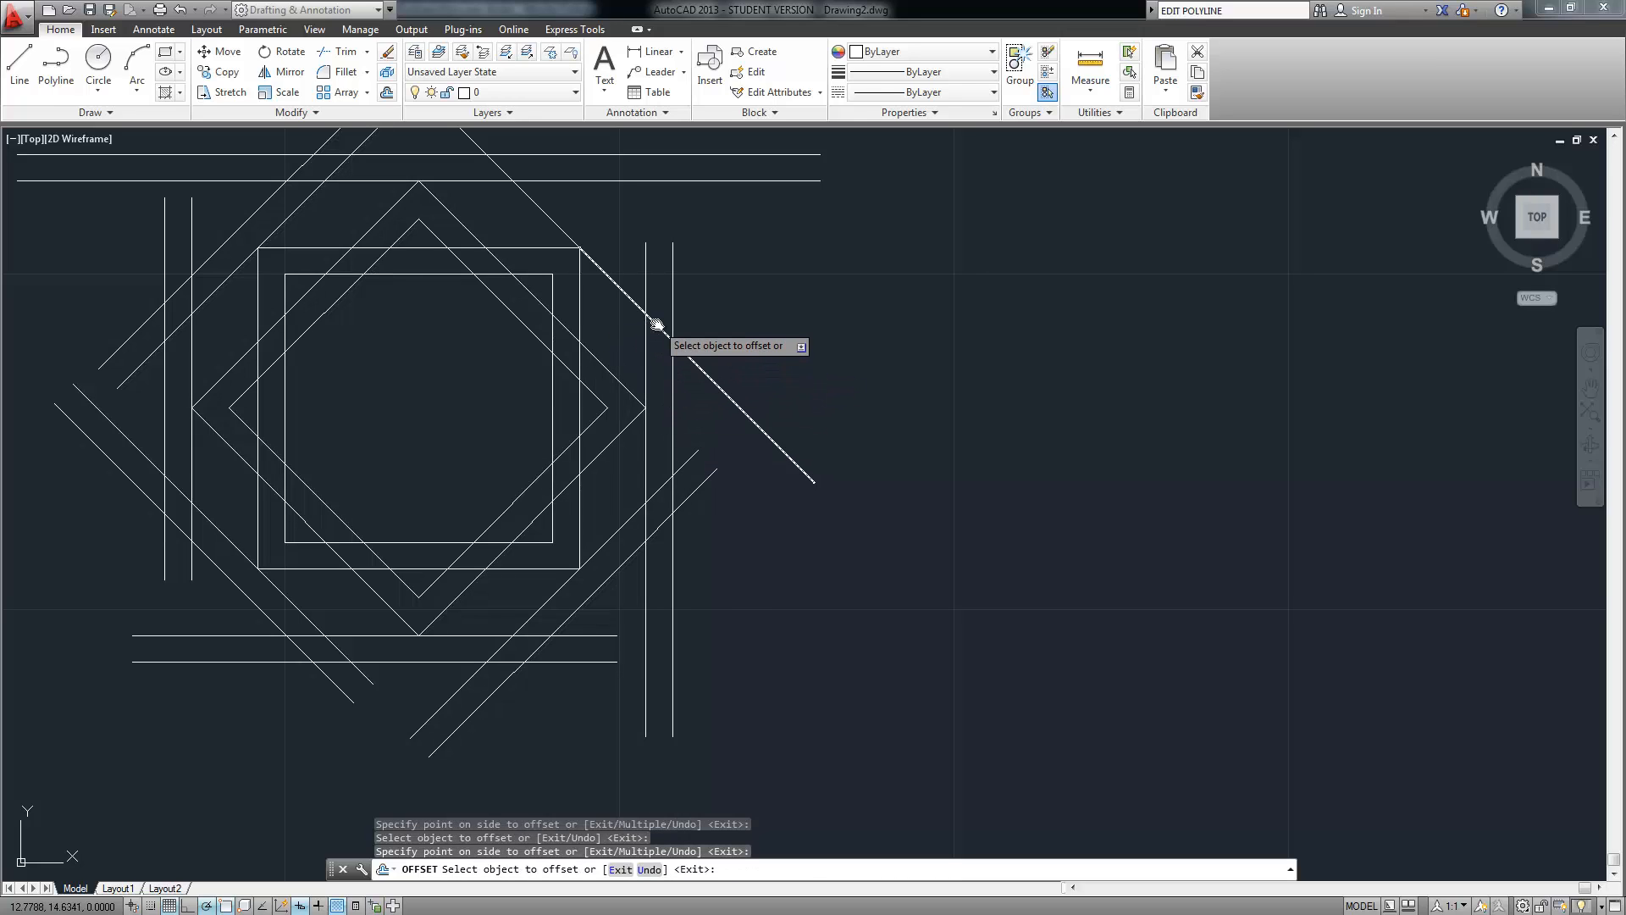
pyautogui.click(657, 327)
pyautogui.click(715, 280)
pyautogui.moveTo(649, 248); pyautogui.dragTo(671, 396, button='middle')
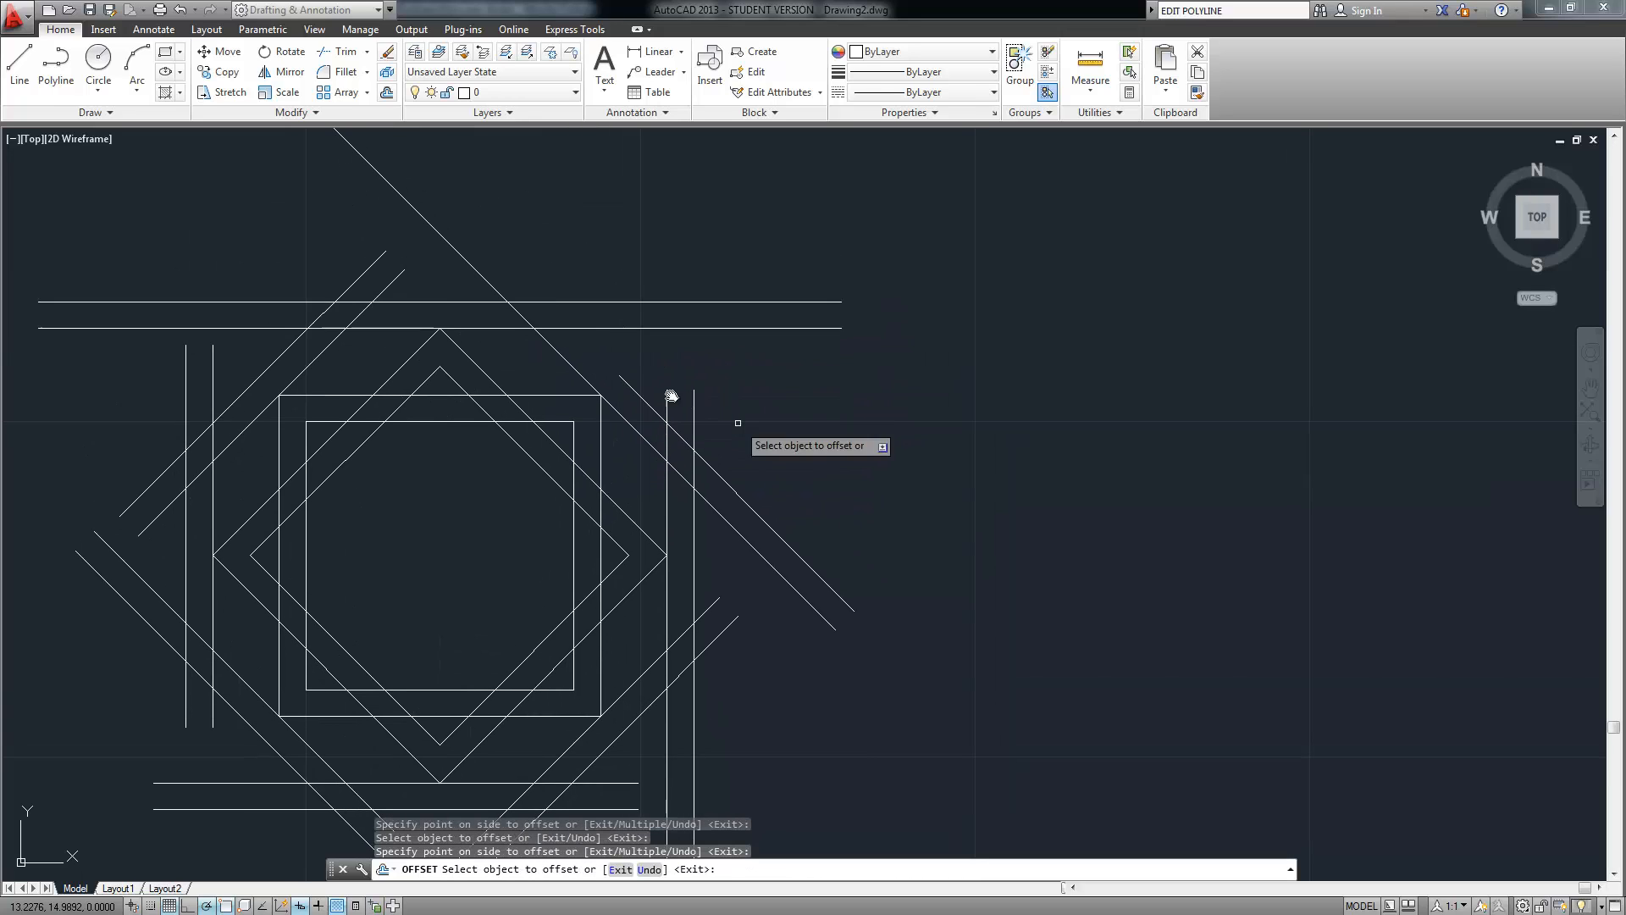
pyautogui.click(562, 356)
pyautogui.click(603, 339)
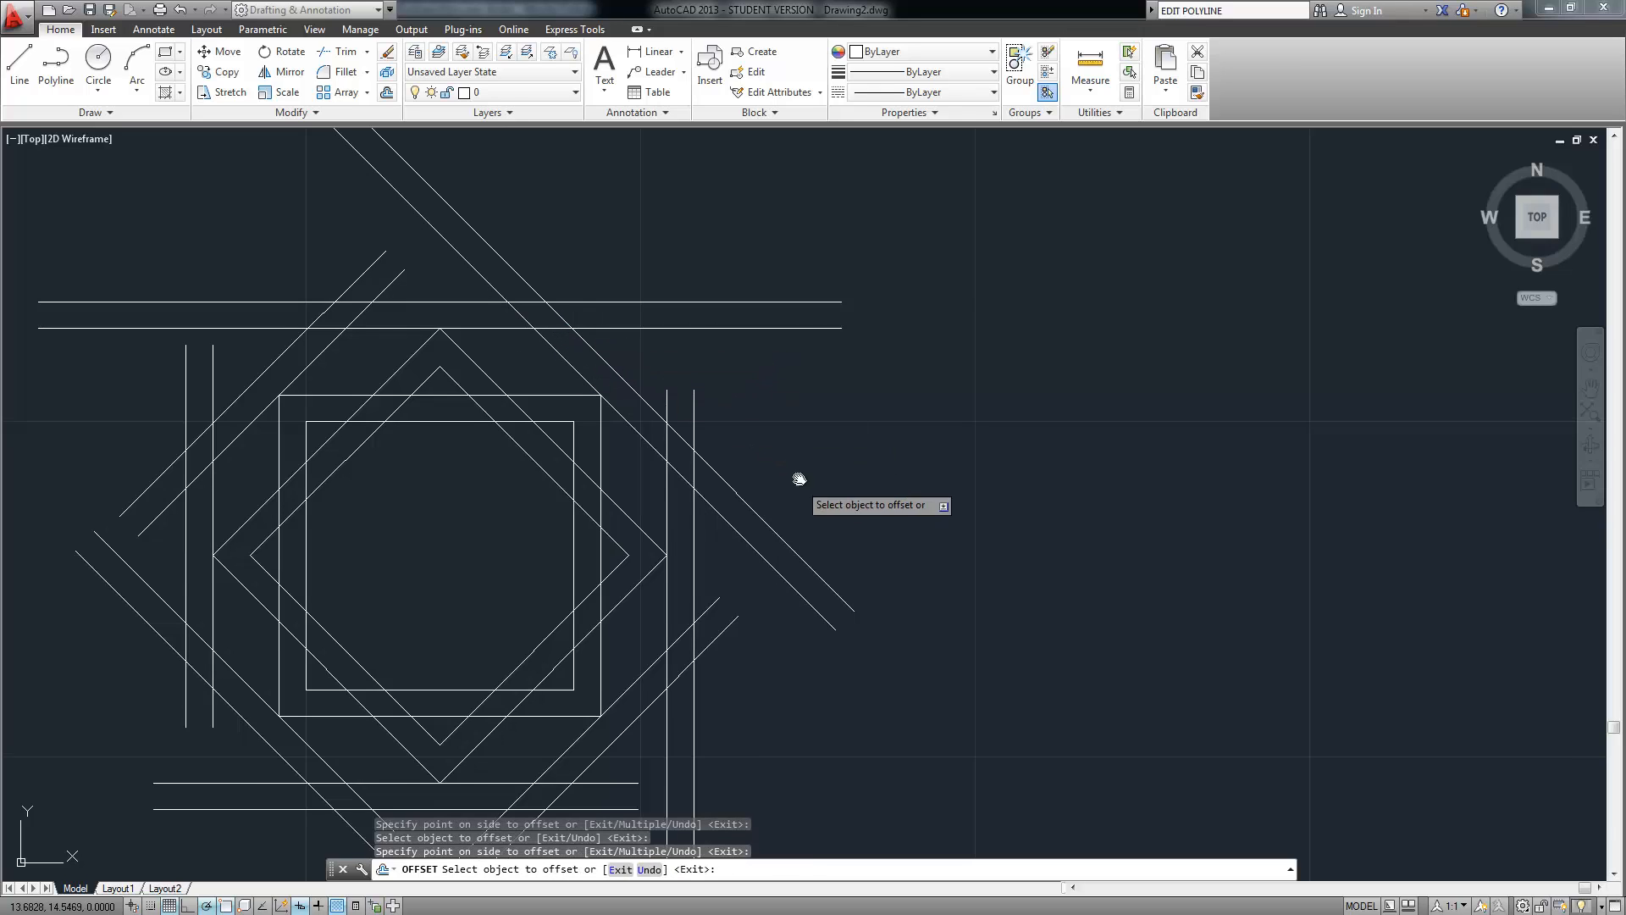
pyautogui.moveTo(797, 477); pyautogui.dragTo(800, 400, button='middle')
pyautogui.scroll(-2, 800, 400)
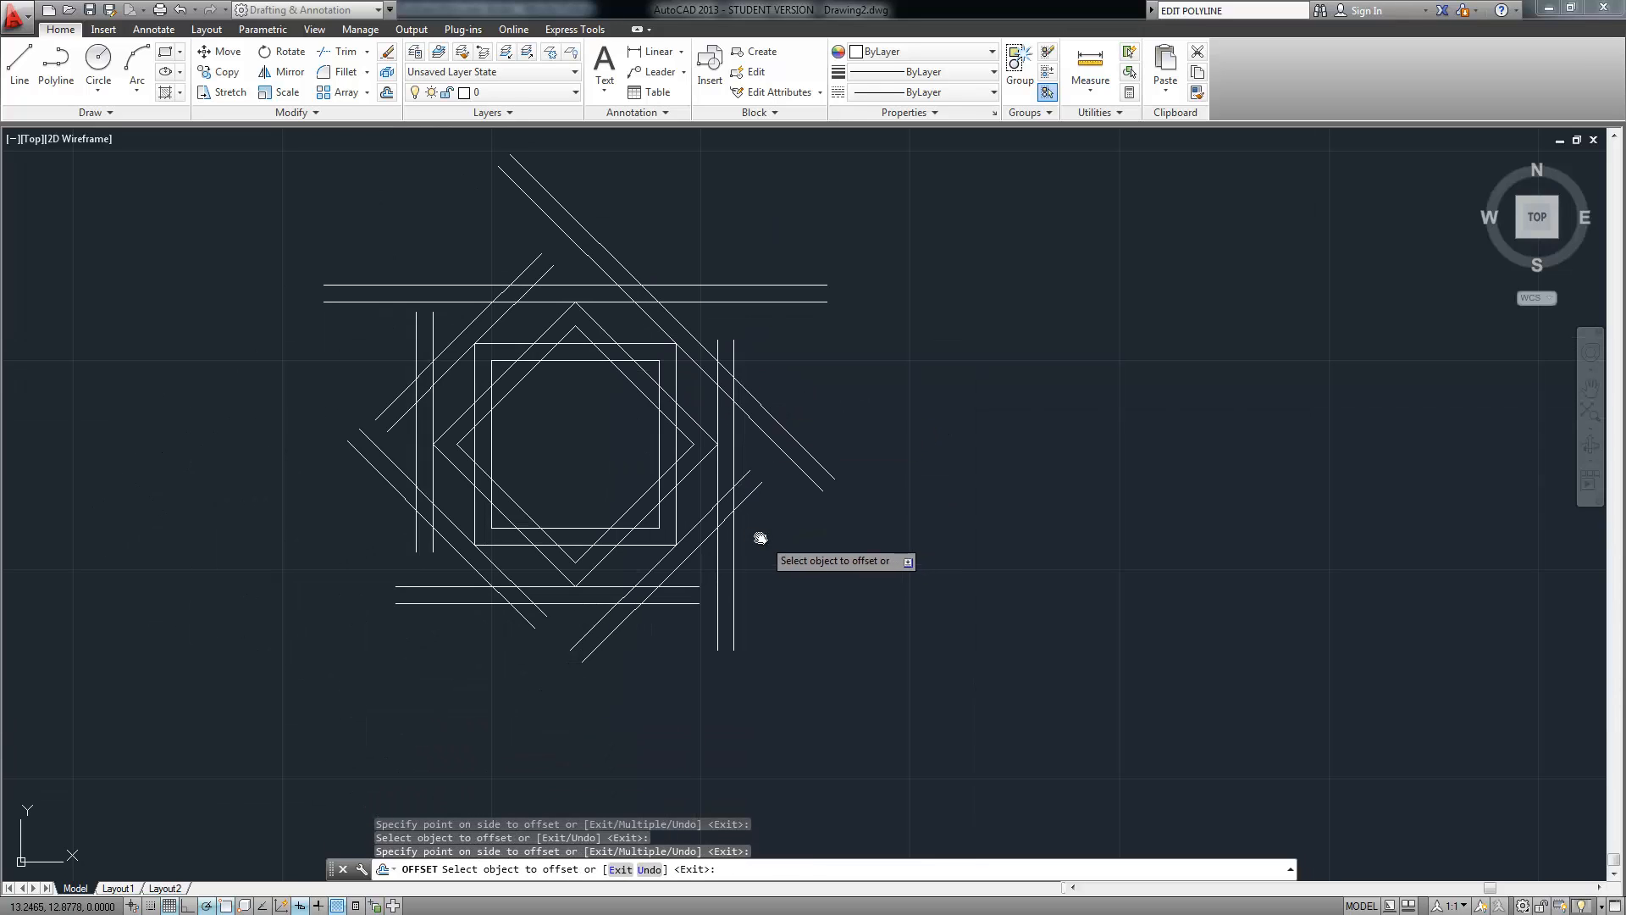
pyautogui.scroll(2, 489, 508)
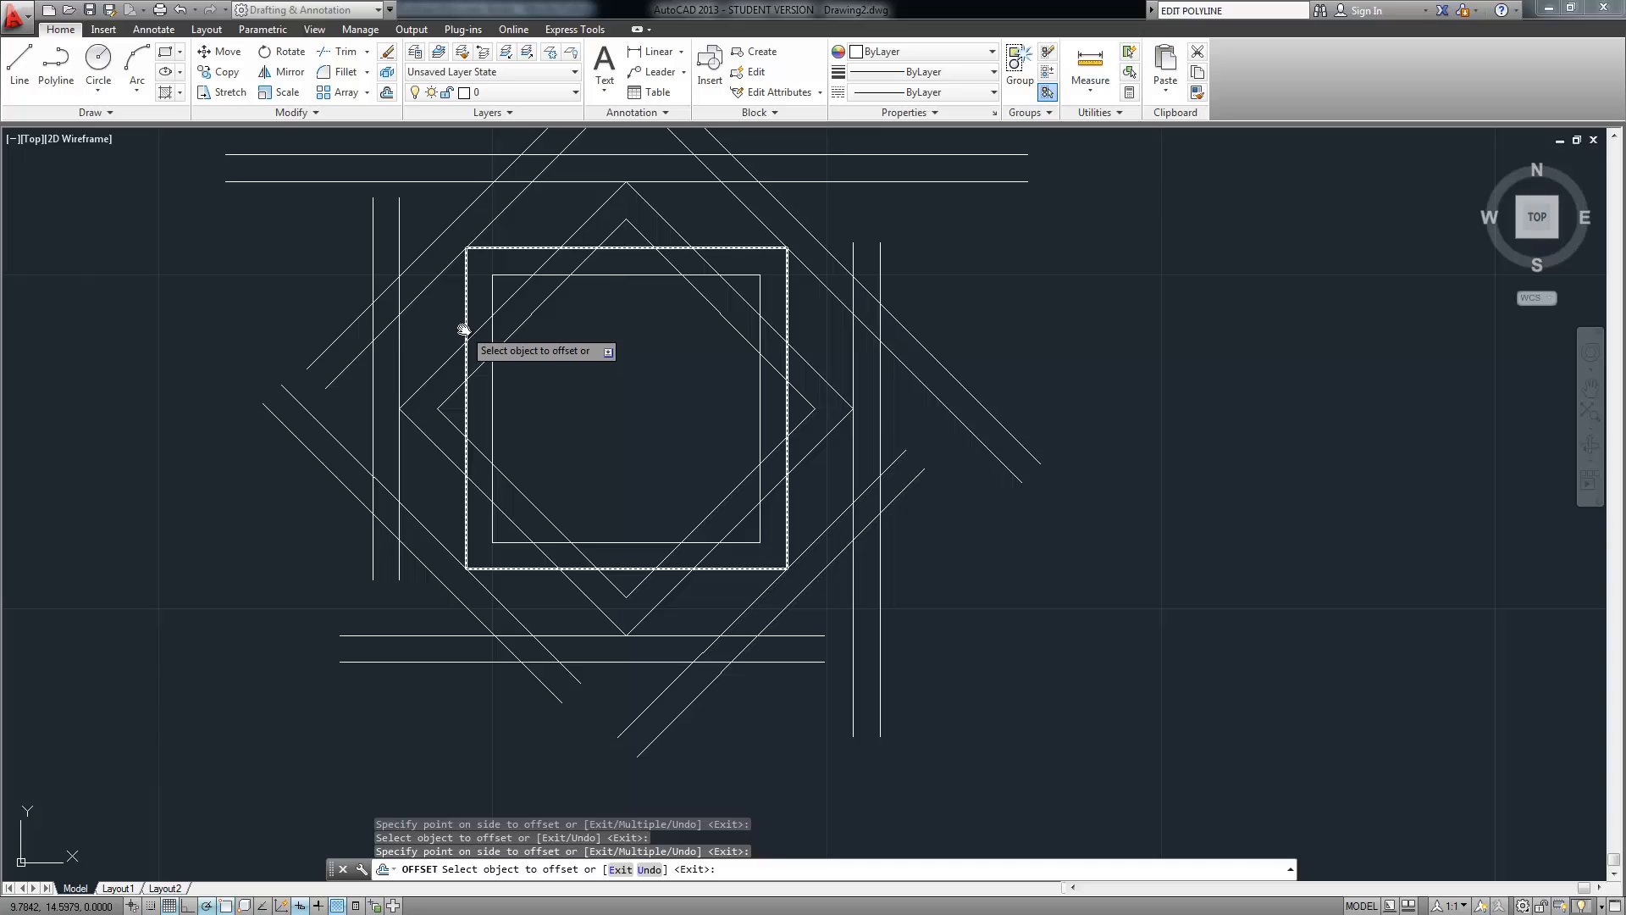
pyautogui.moveTo(464, 329)
pyautogui.mouseDown(button='middle')
pyautogui.moveTo(482, 367)
pyautogui.moveTo(454, 385)
pyautogui.mouseUp(button='middle')
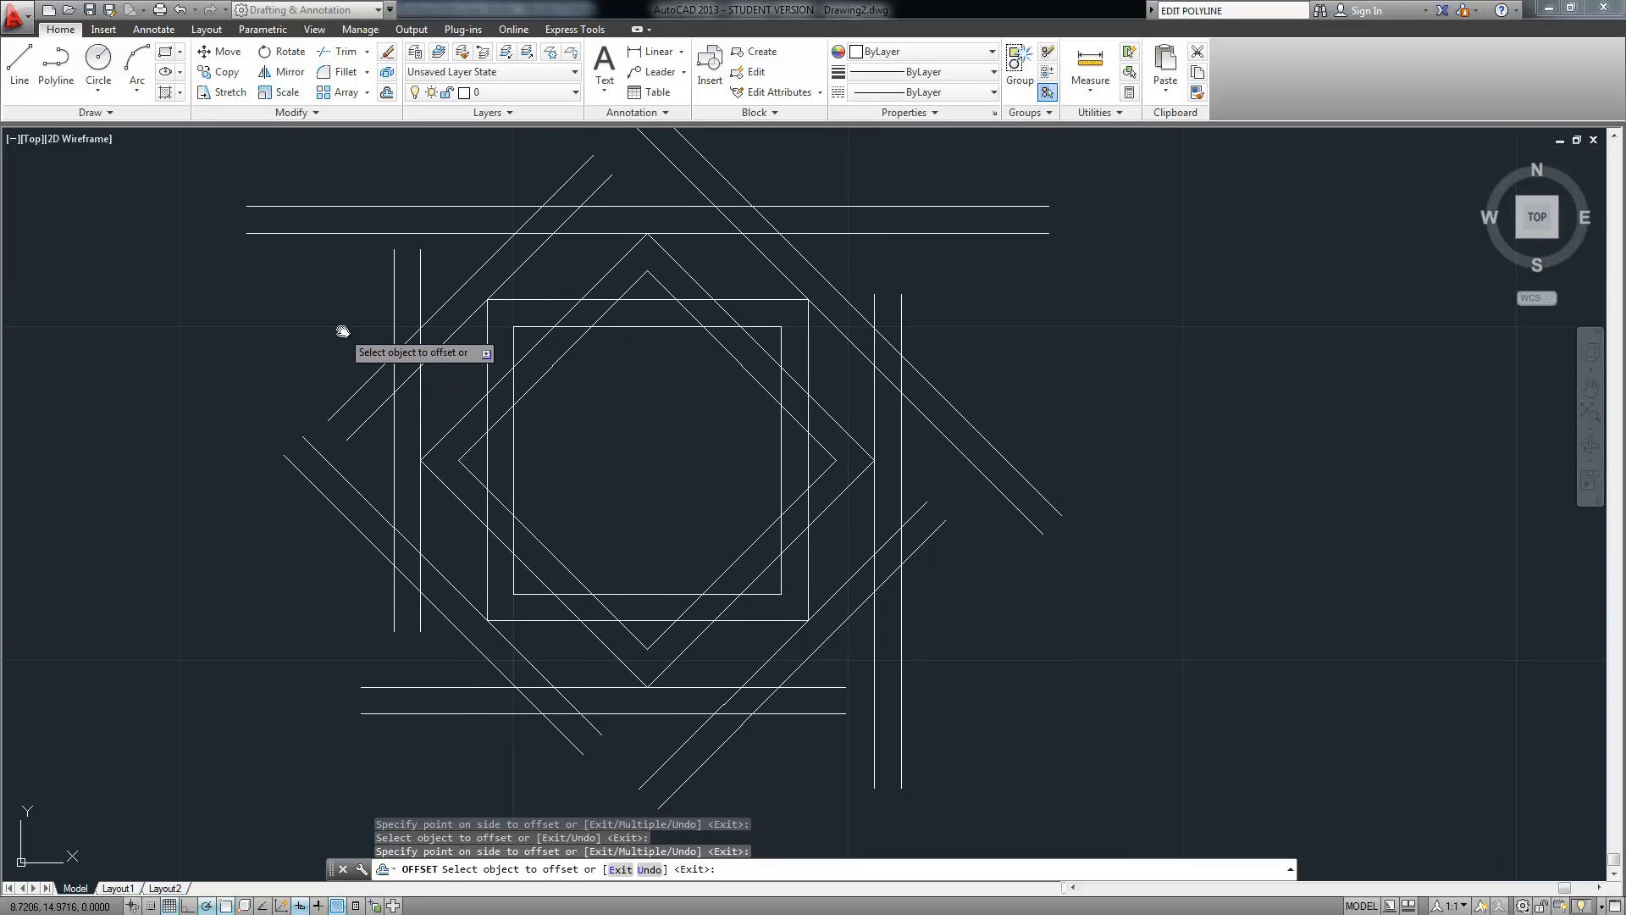
# Start a Circle 2-Point command and turn on object snap tracking
pyautogui.click(99, 85)
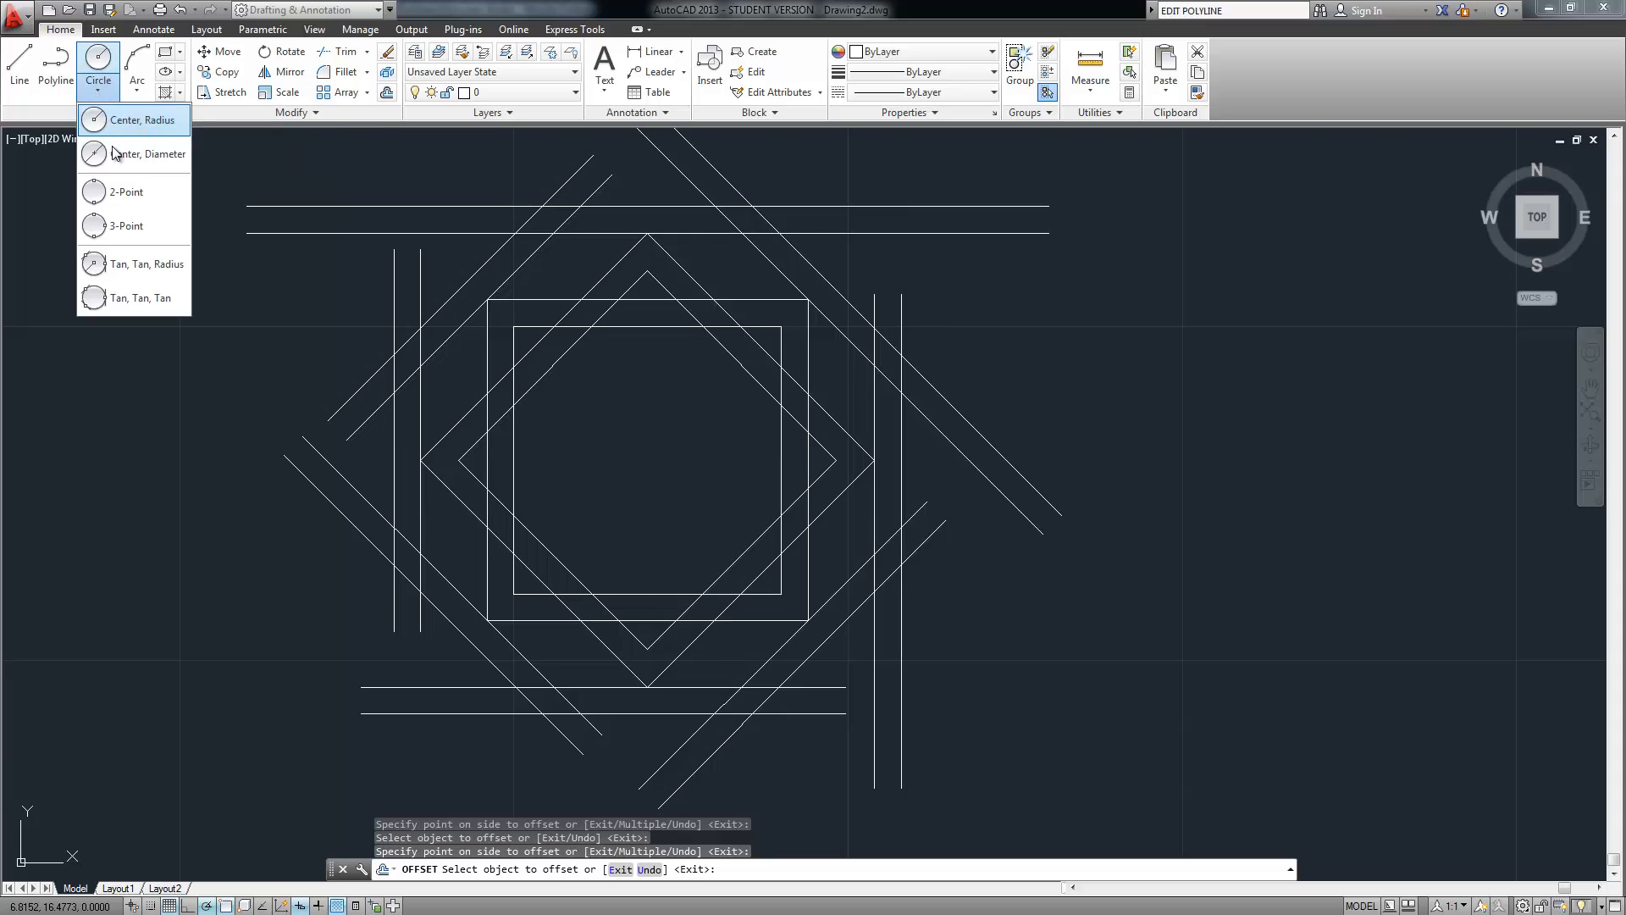
pyautogui.click(119, 192)
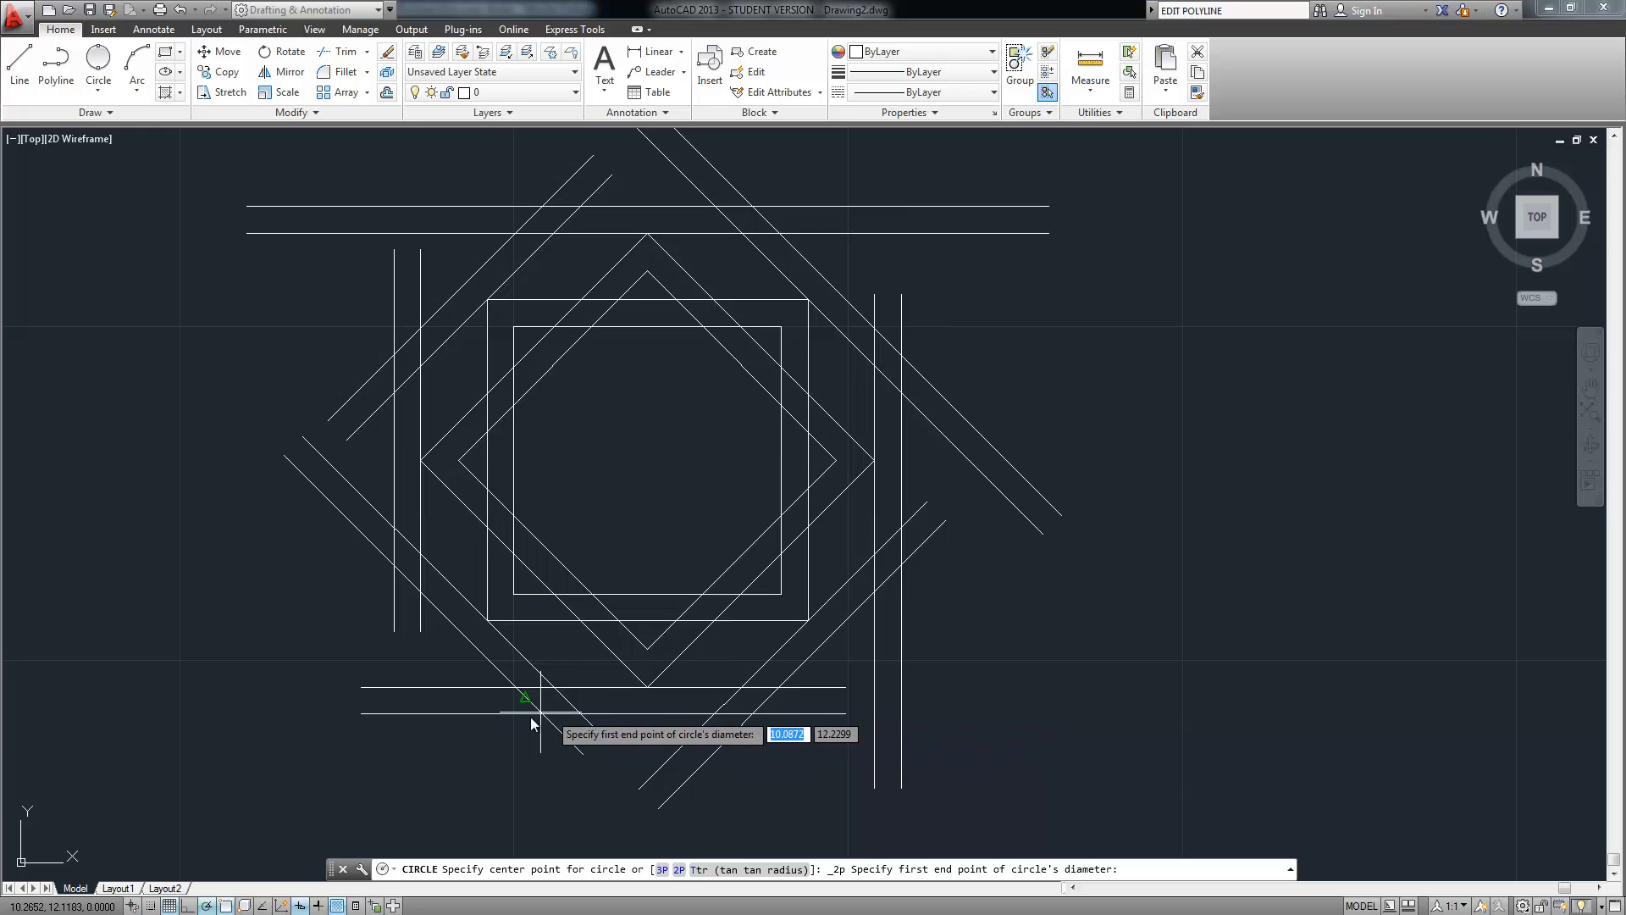
pyautogui.rightClick(301, 905)
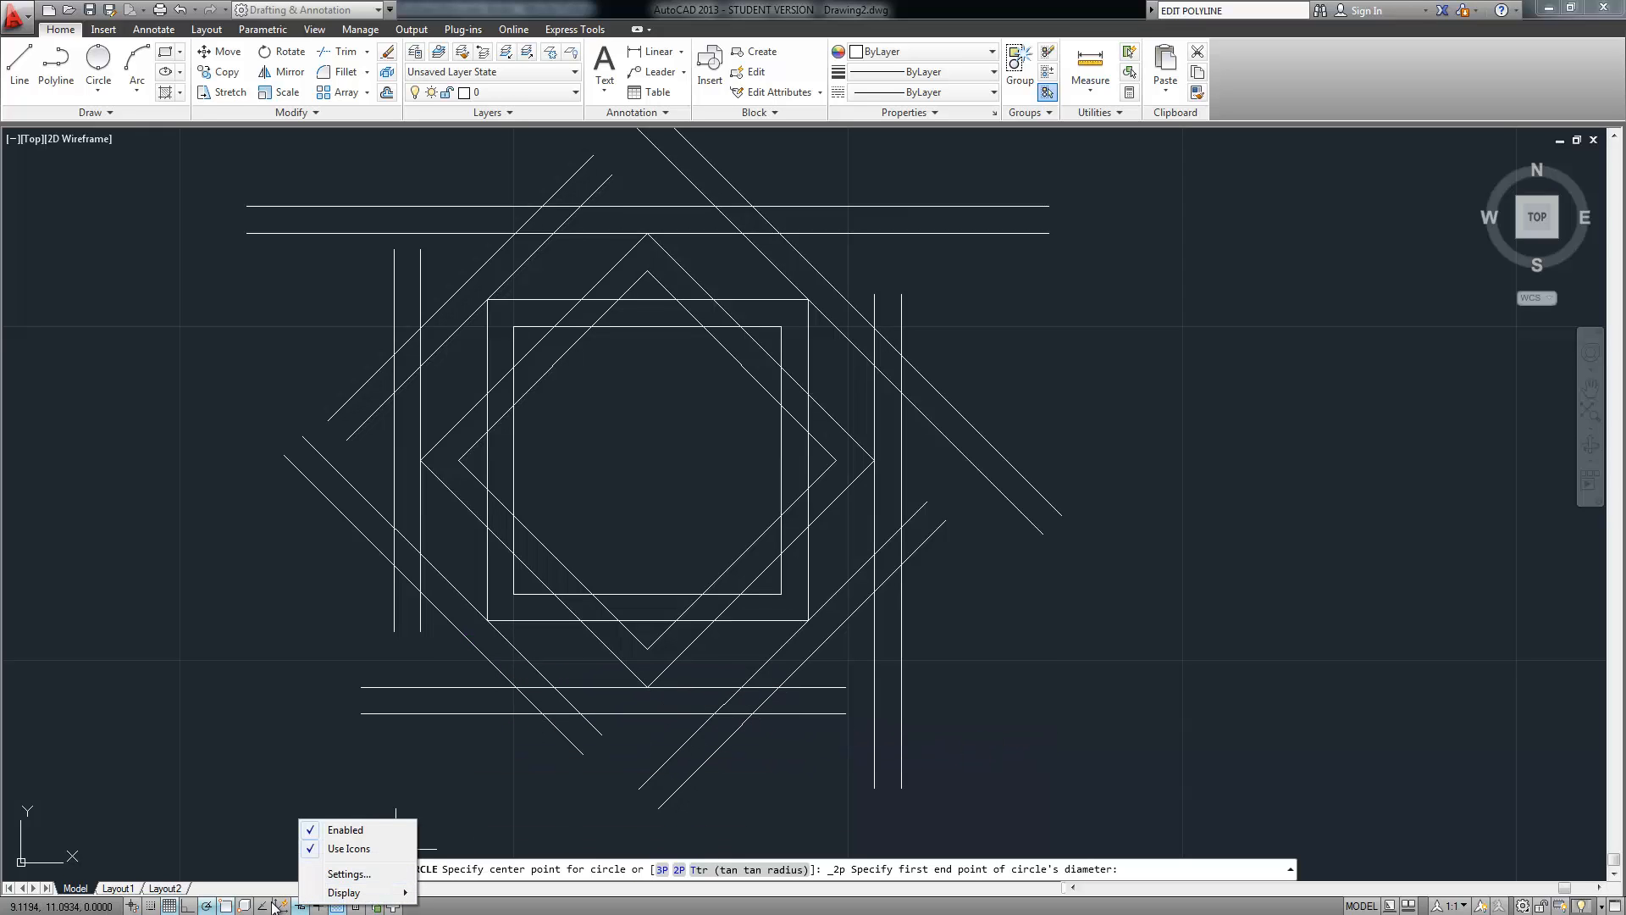
pyautogui.click(263, 906)
# Toggle the Center, Endpoint, Perpendicular and one more object snap
pyautogui.rightClick(264, 907)
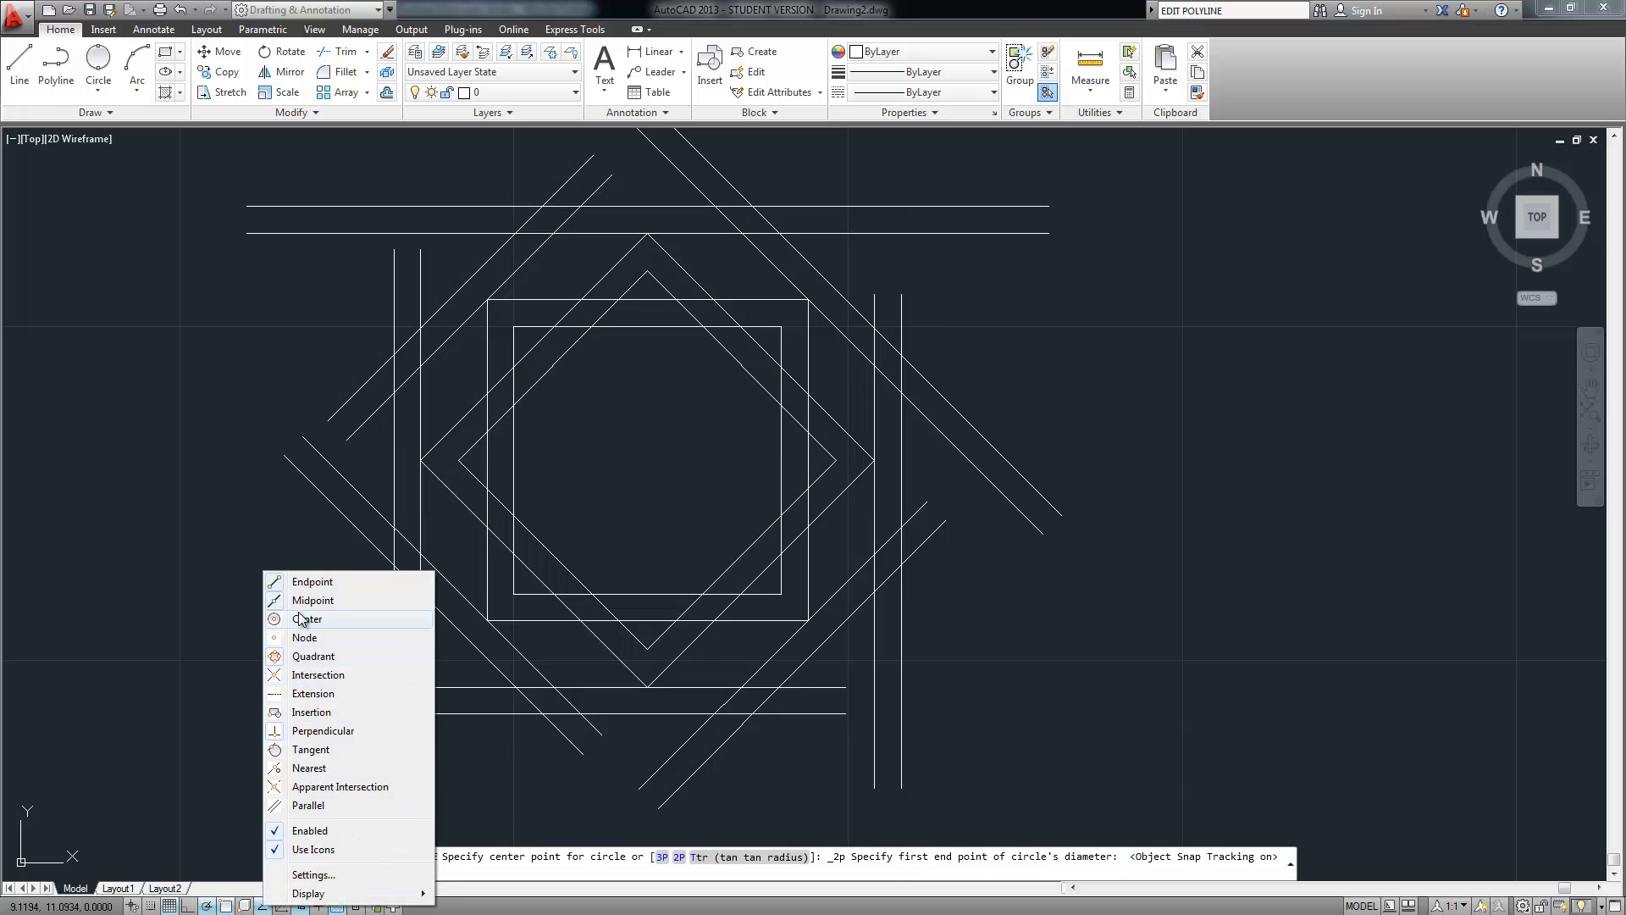
pyautogui.click(302, 620)
pyautogui.rightClick(264, 906)
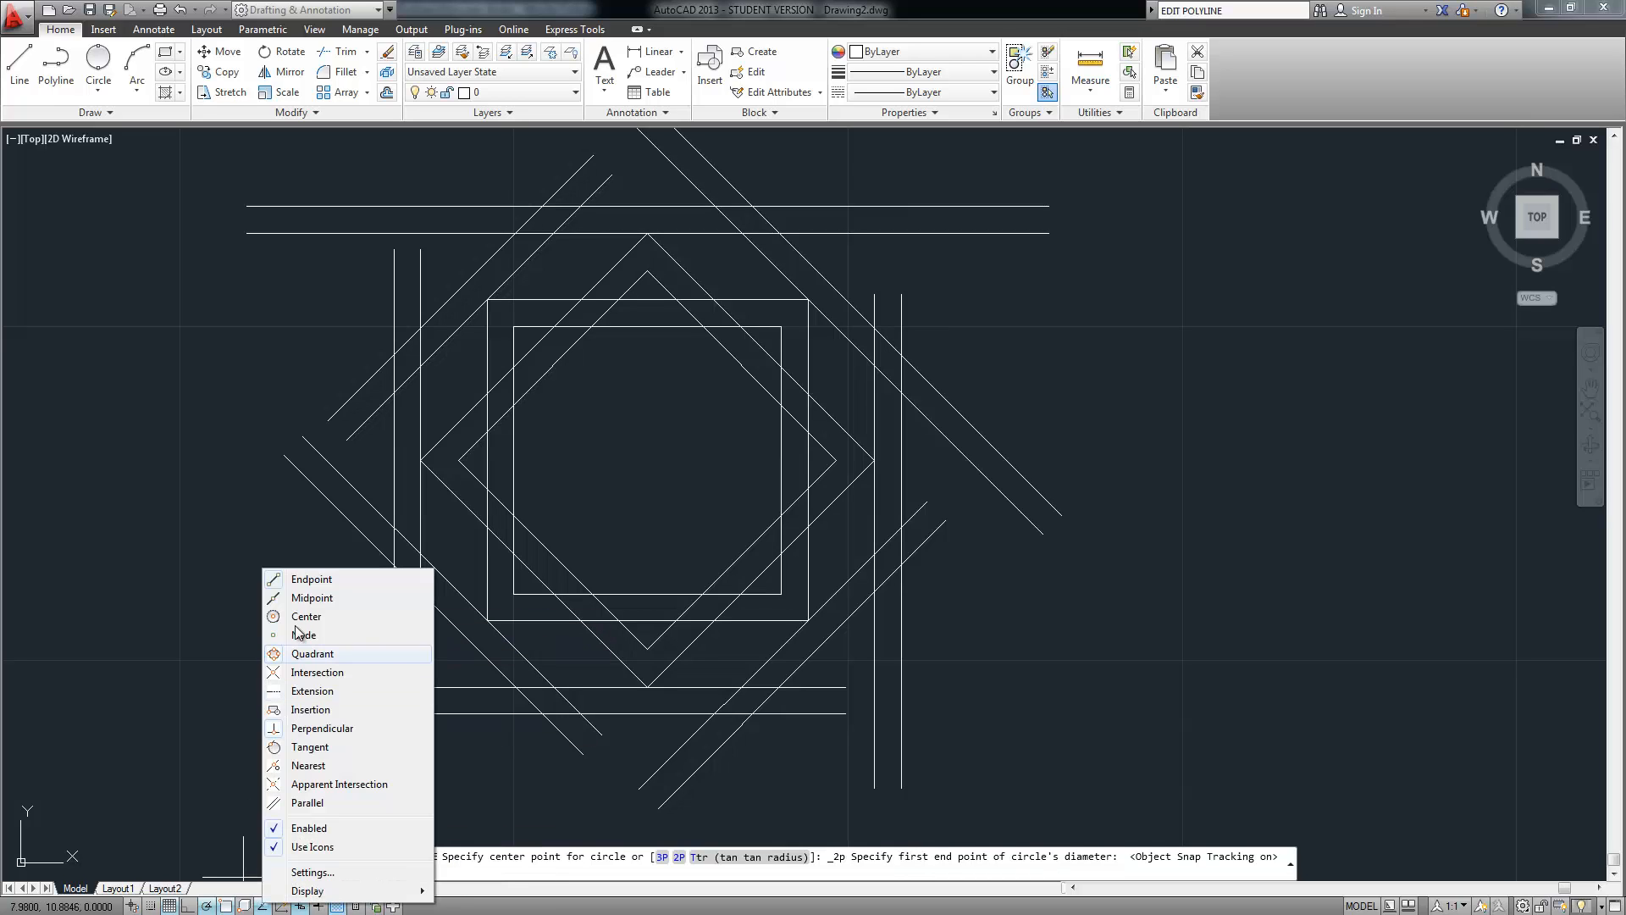
pyautogui.click(303, 581)
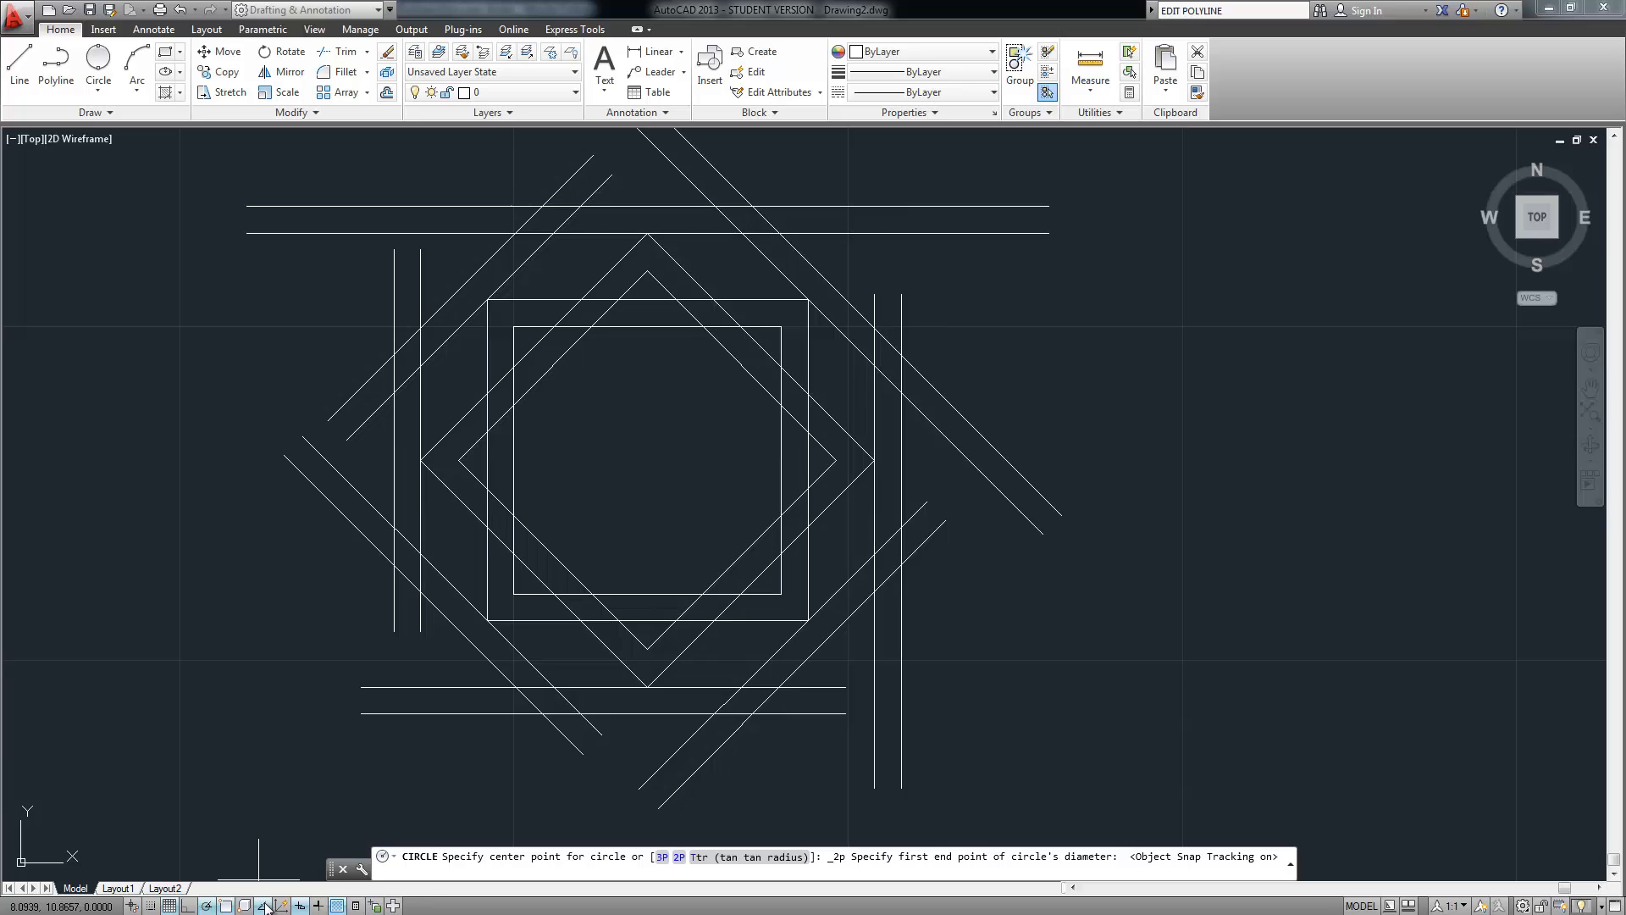
pyautogui.rightClick(265, 907)
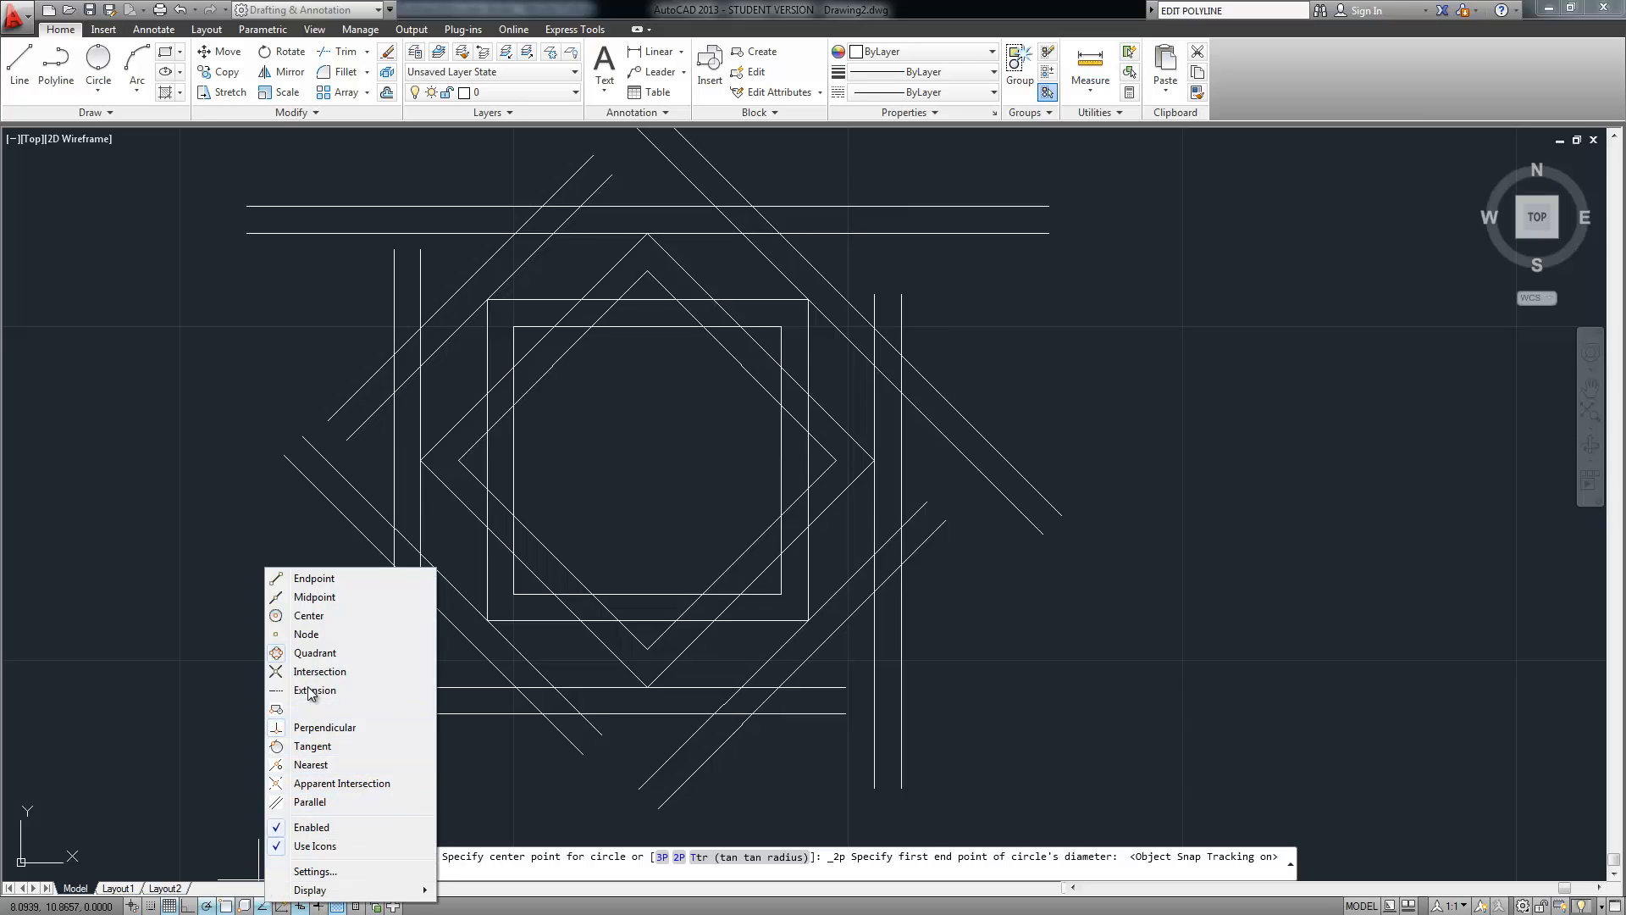
pyautogui.click(332, 672)
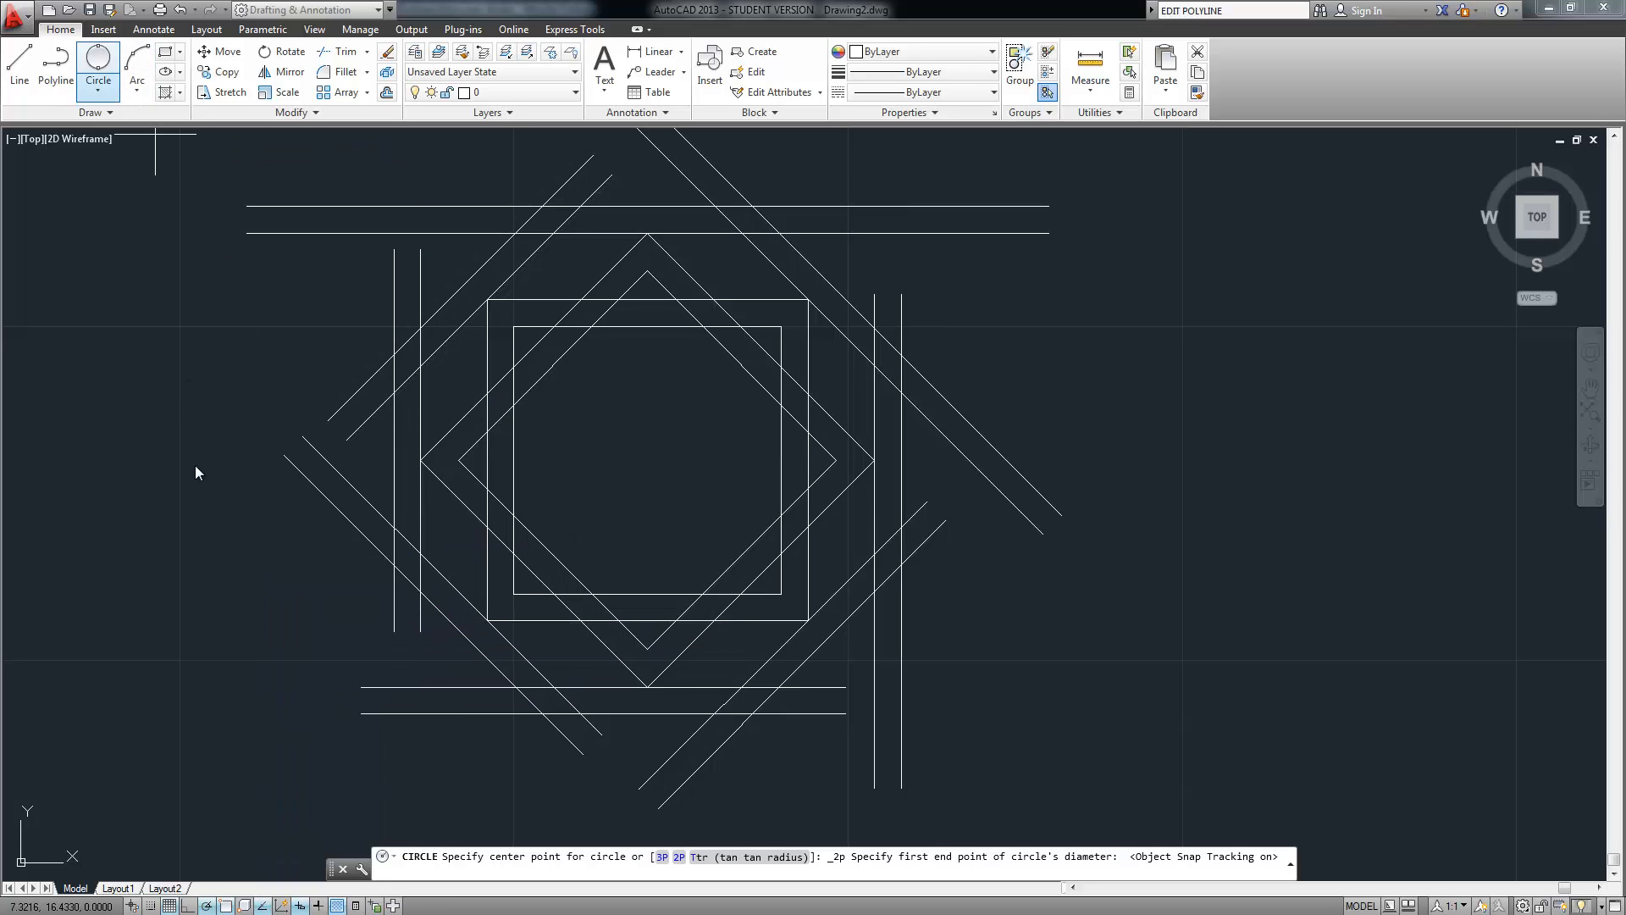
pyautogui.rightClick(265, 906)
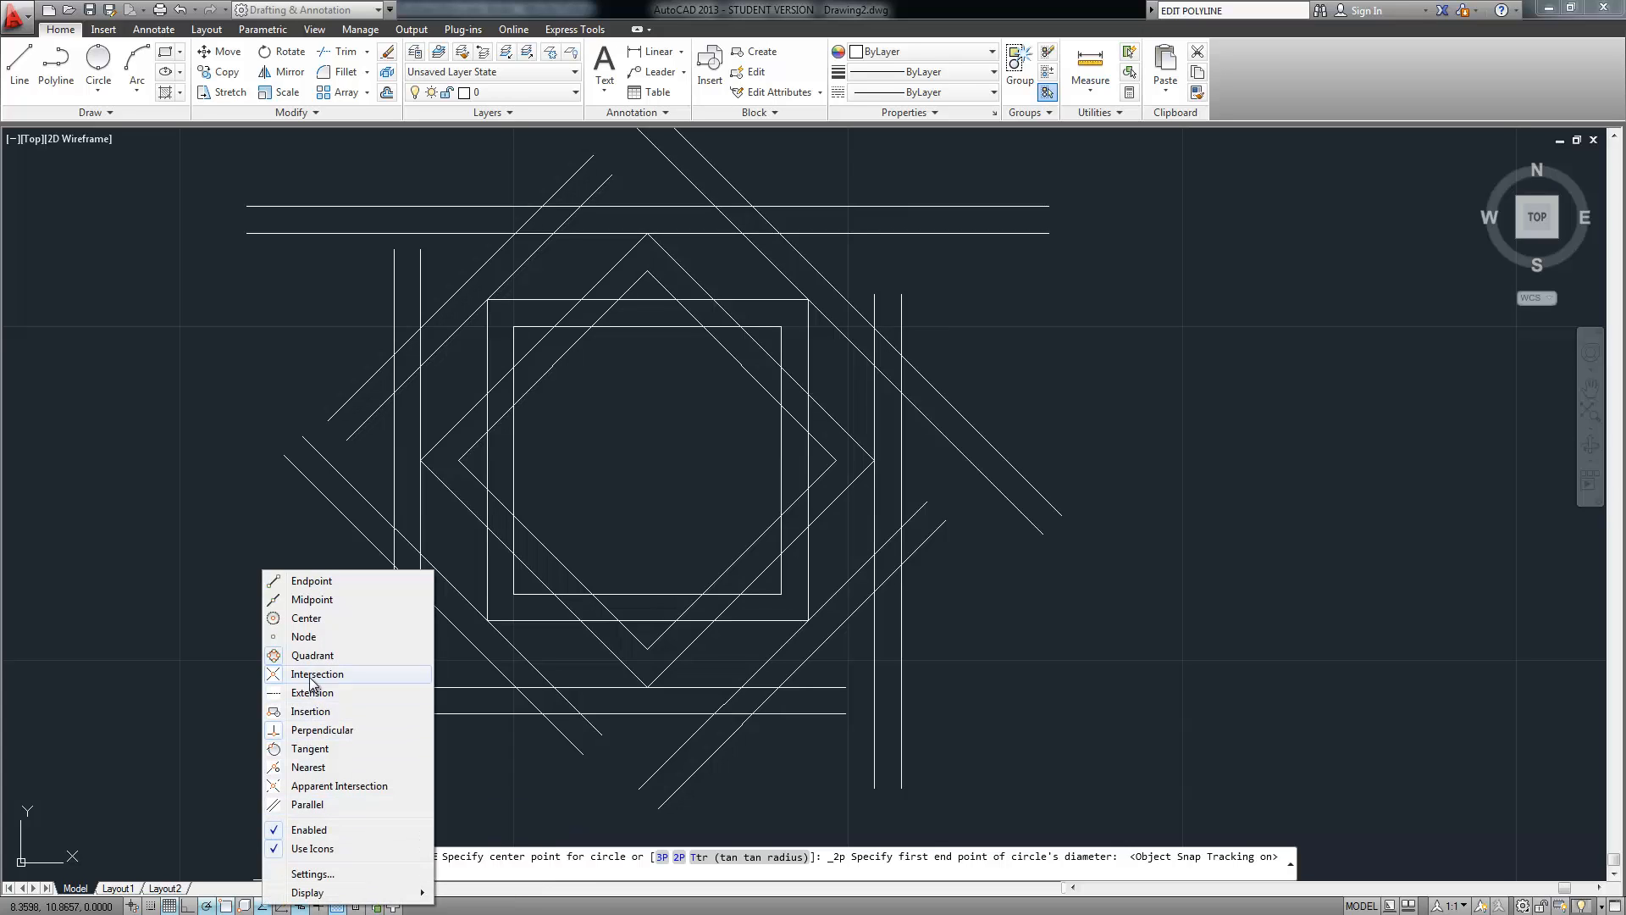
pyautogui.click(315, 731)
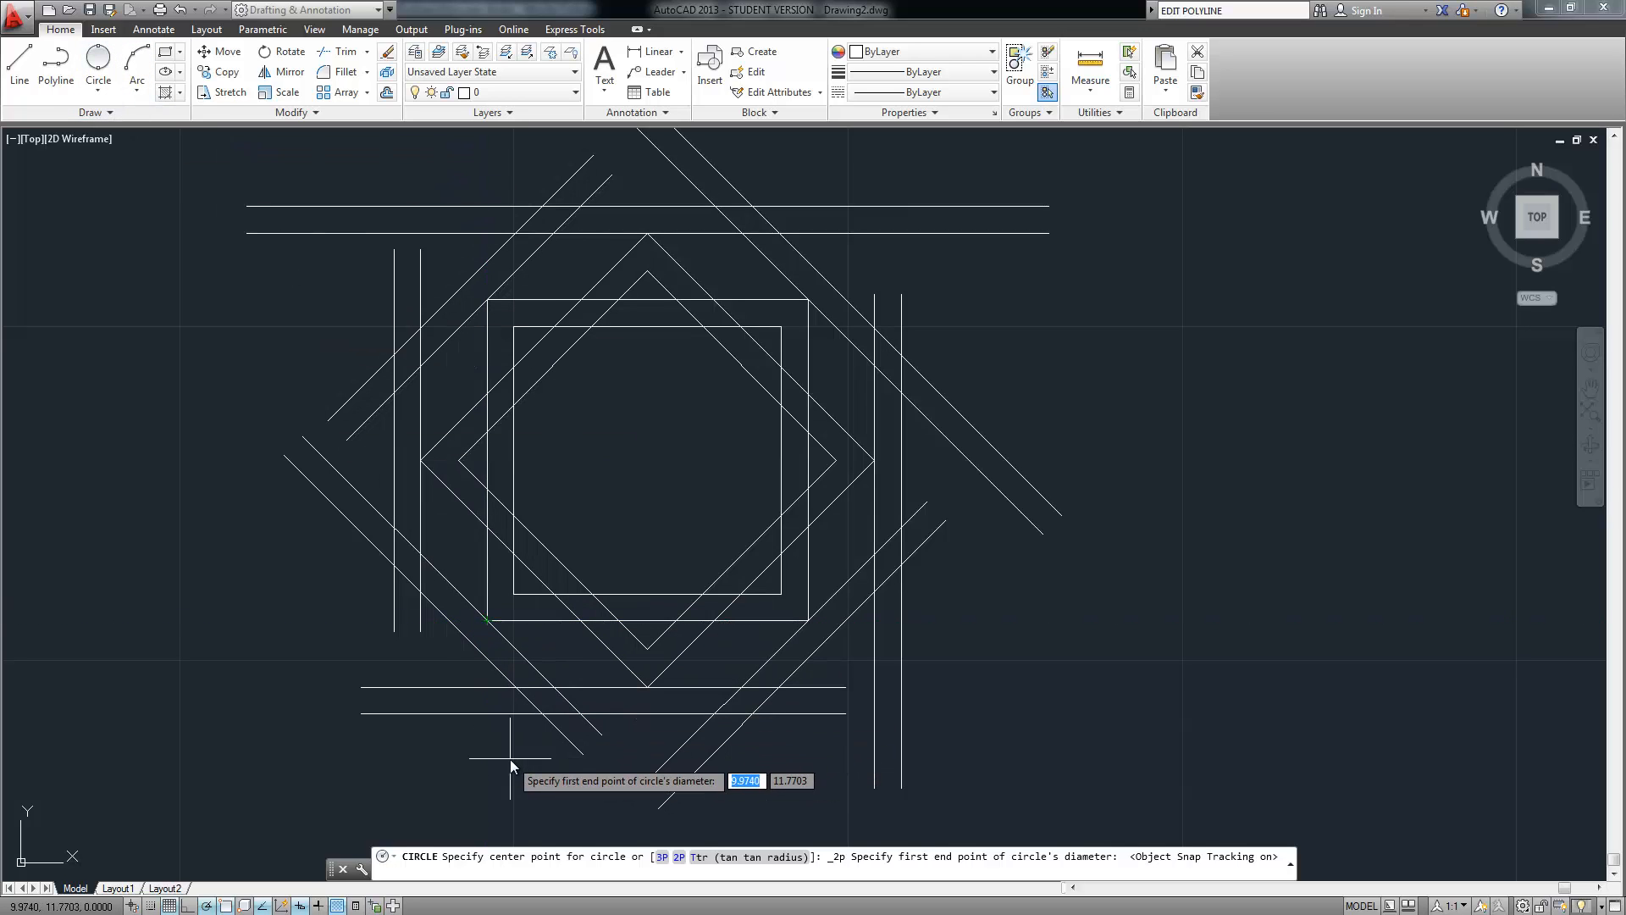
# Draw the circle with diameter from the lower double line to the top intersection, then review it
pyautogui.click(542, 714)
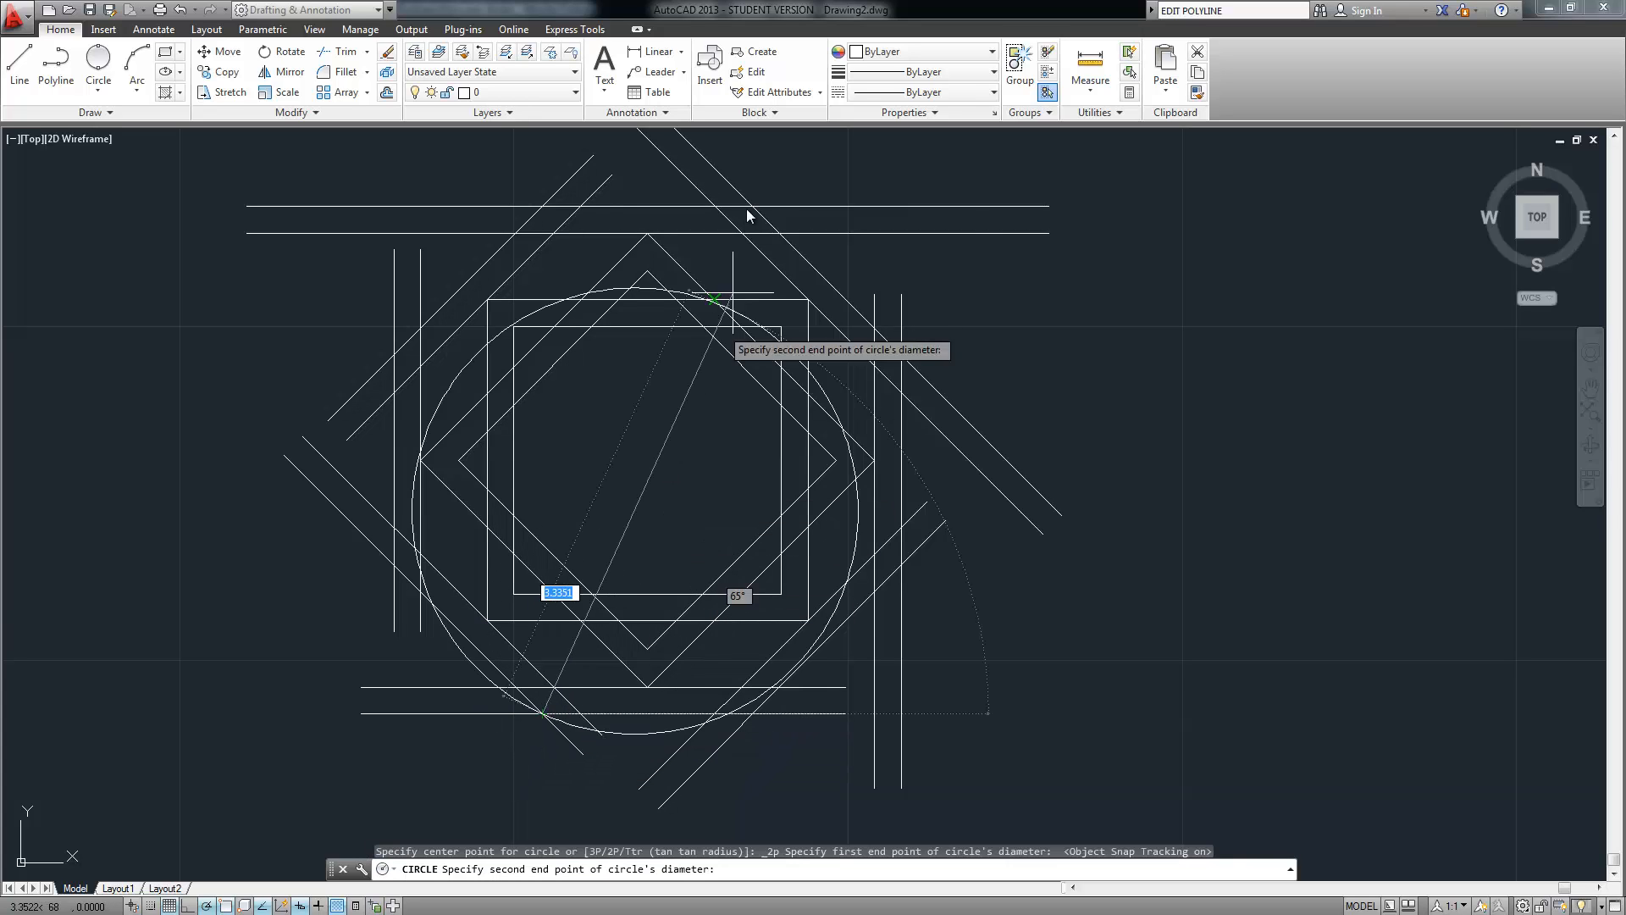
pyautogui.scroll(4, 753, 200)
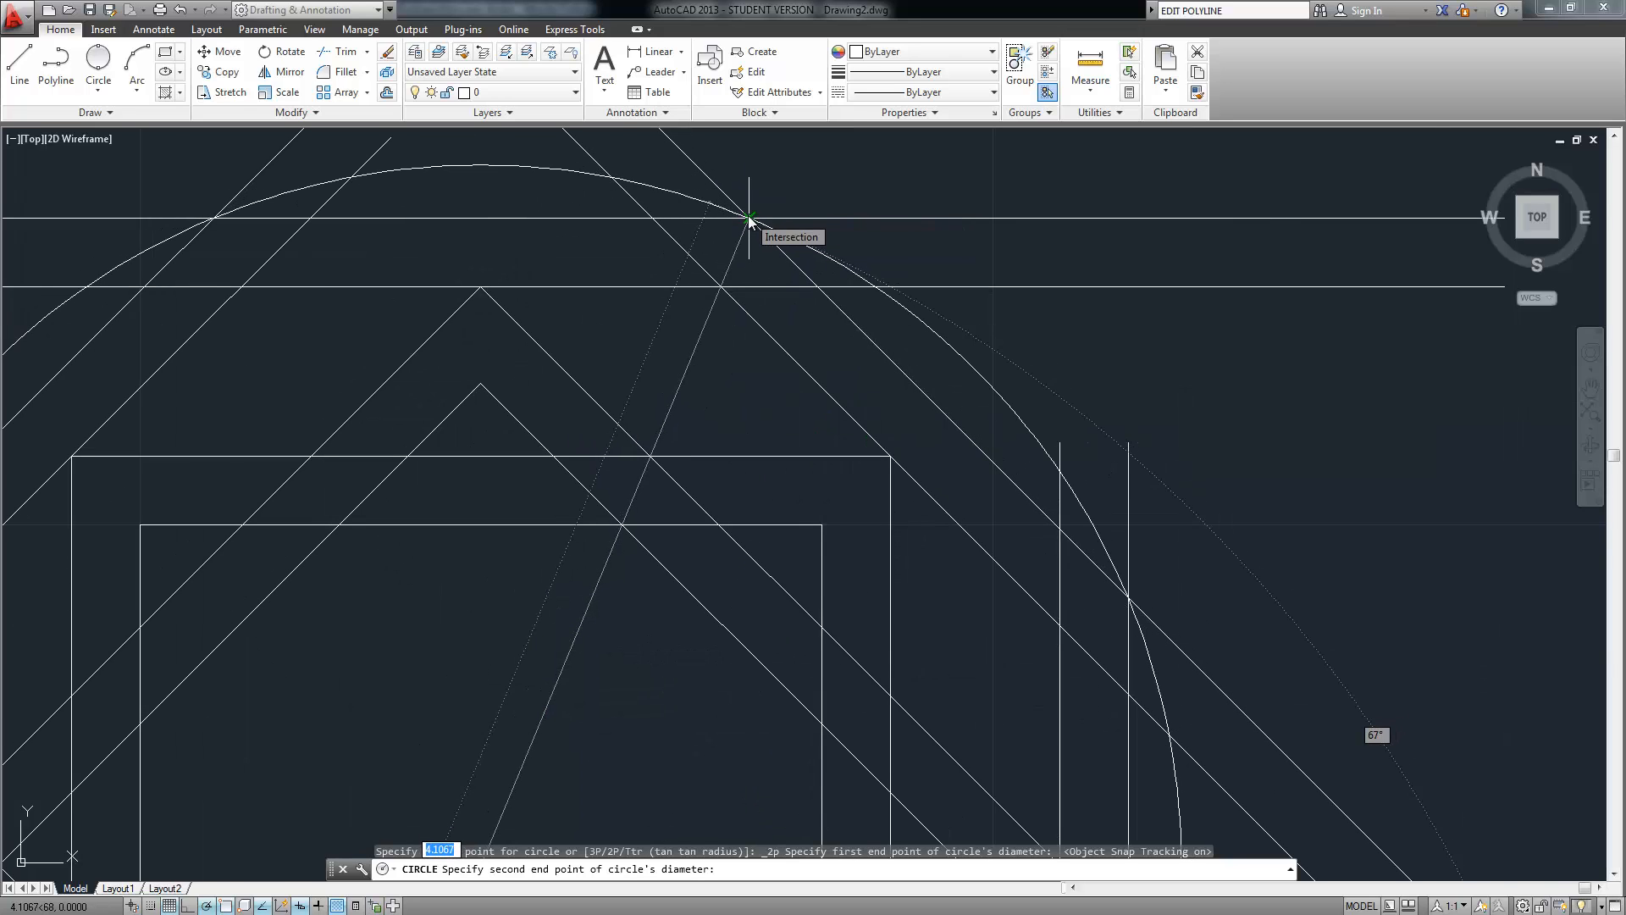
pyautogui.click(749, 220)
pyautogui.scroll(-6, 609, 390)
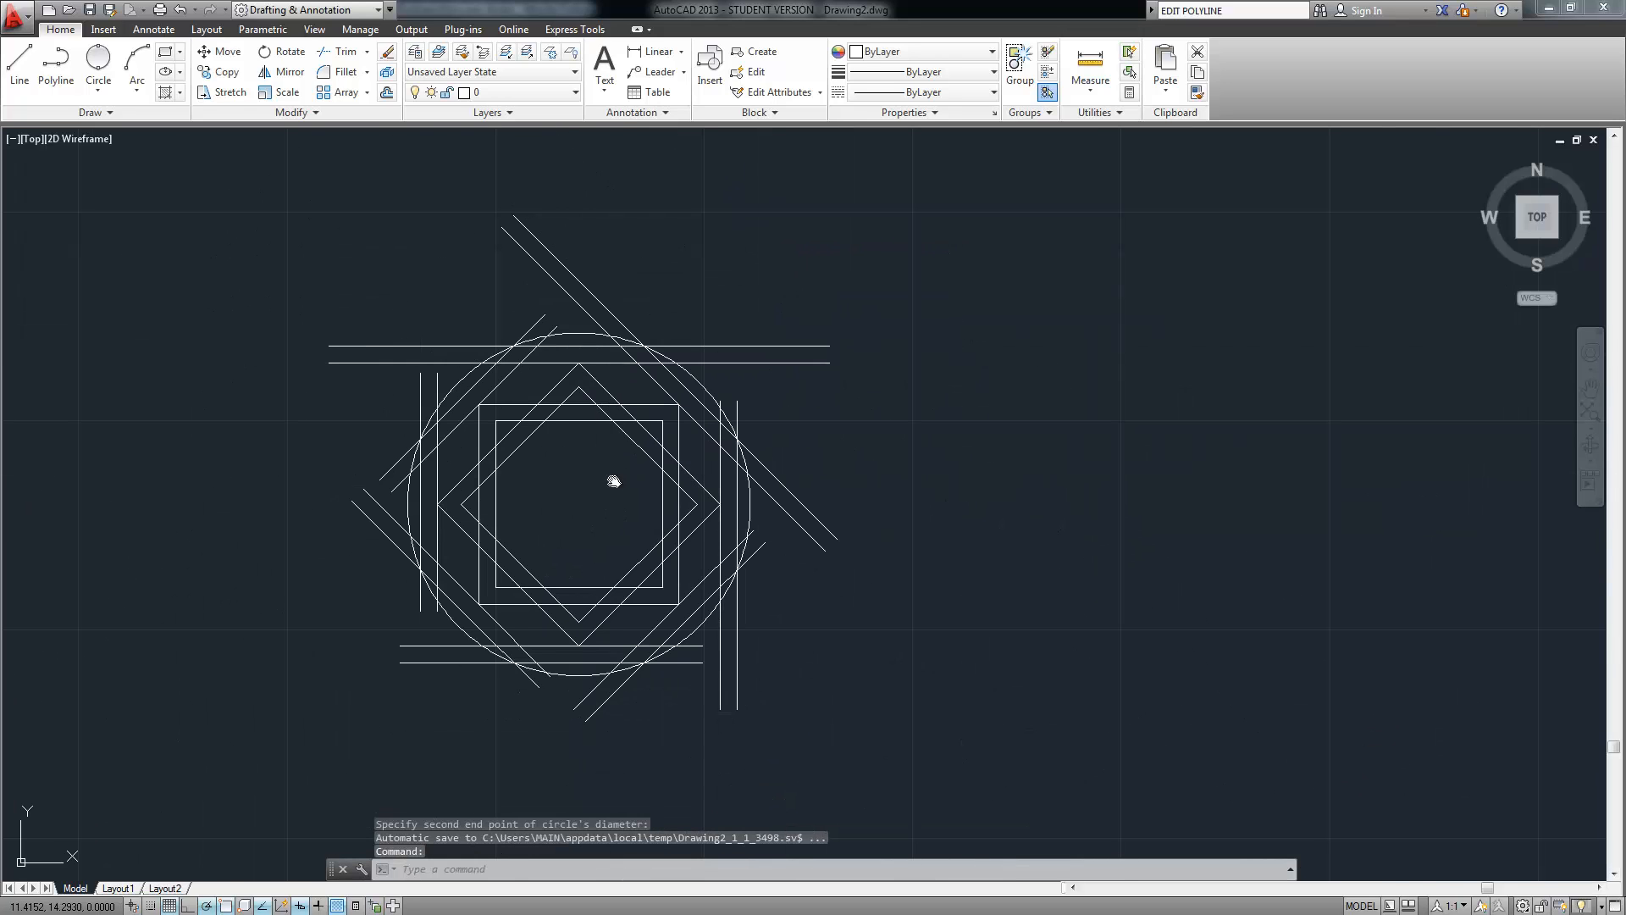
pyautogui.moveTo(614, 481)
pyautogui.mouseDown(button='middle')
pyautogui.moveTo(638, 375)
pyautogui.moveTo(581, 435)
pyautogui.mouseUp(button='middle')
pyautogui.scroll(2, 601, 380)
pyautogui.scroll(-2, 598, 385)
pyautogui.scroll(2, 579, 442)
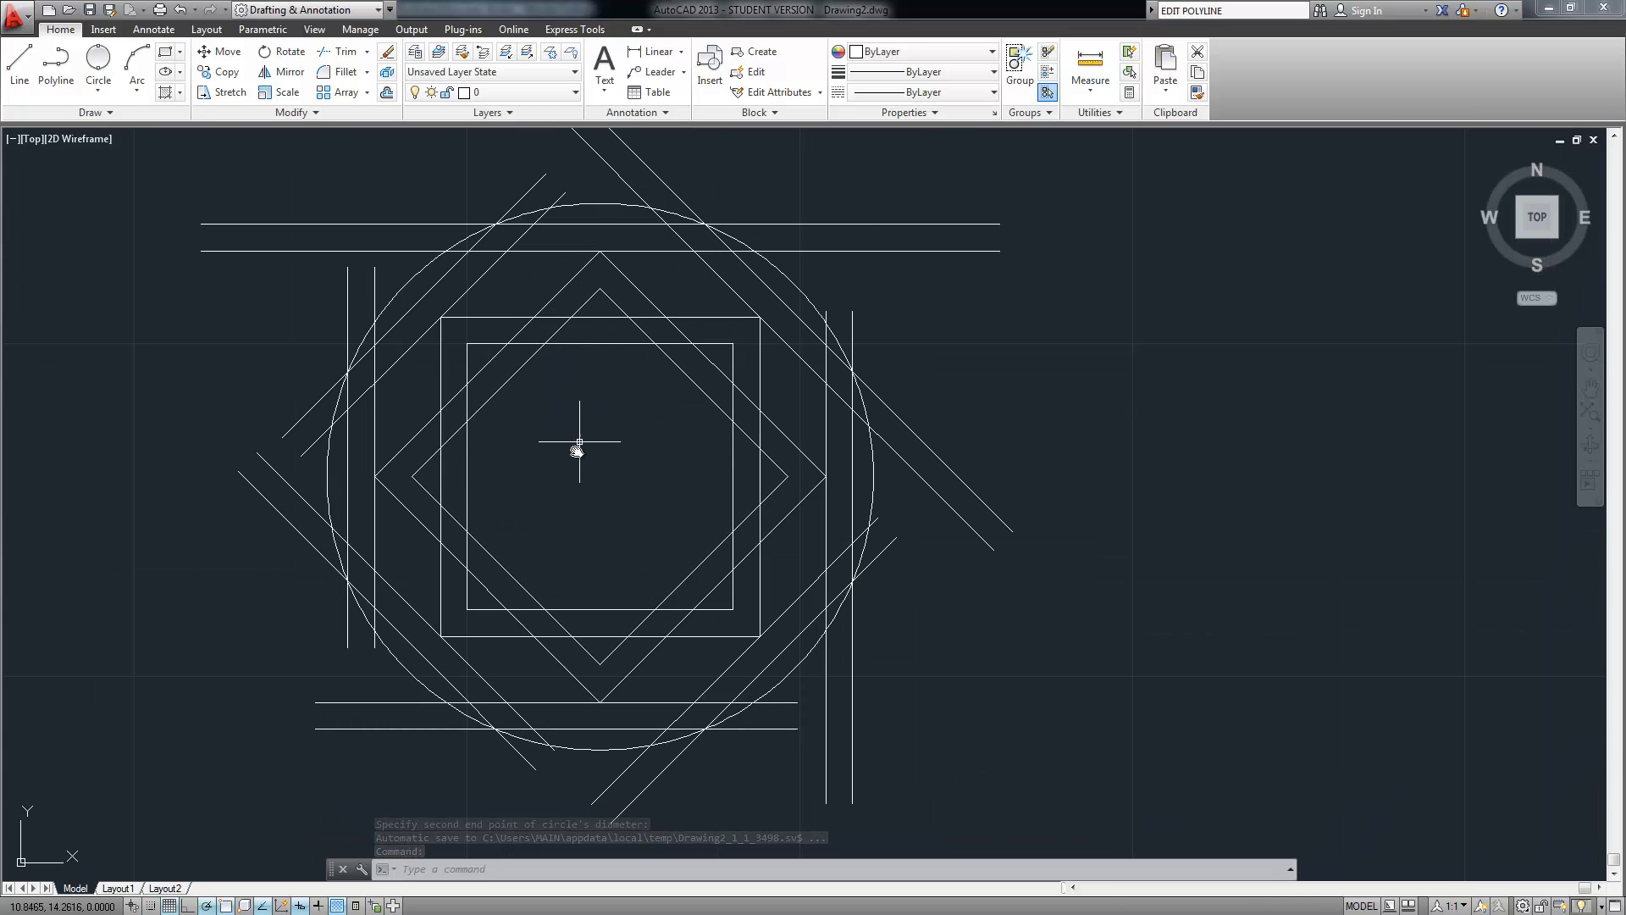
pyautogui.scroll(-2, 567, 474)
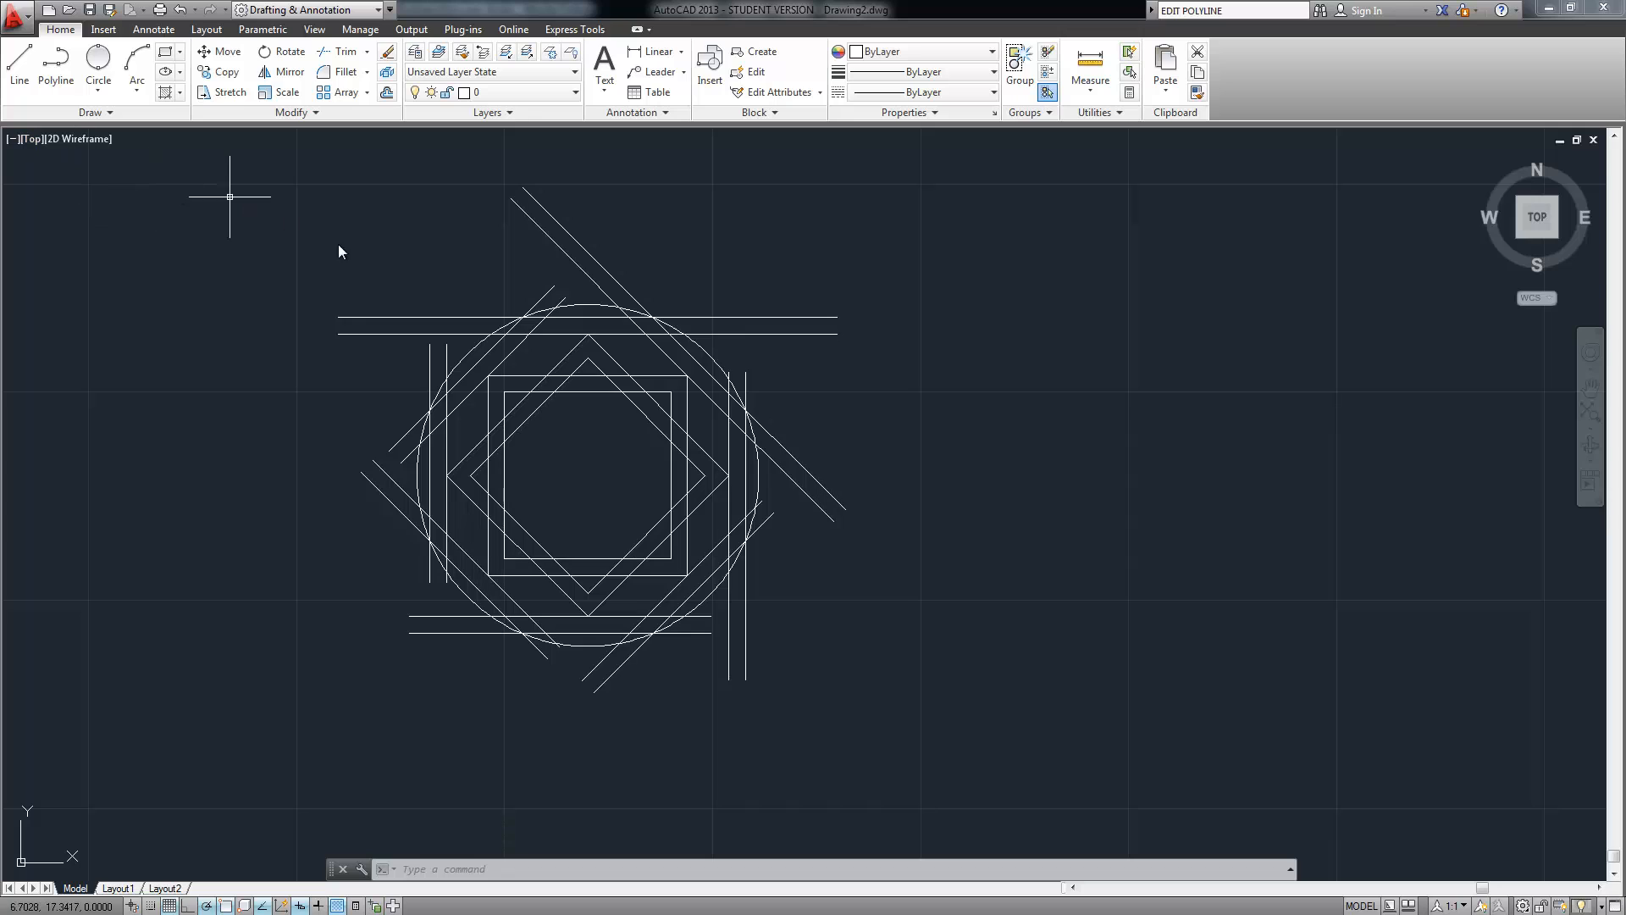
# Run TR and window-select all 37 objects, circle included, as cutting edges
pyautogui.click(256, 155)
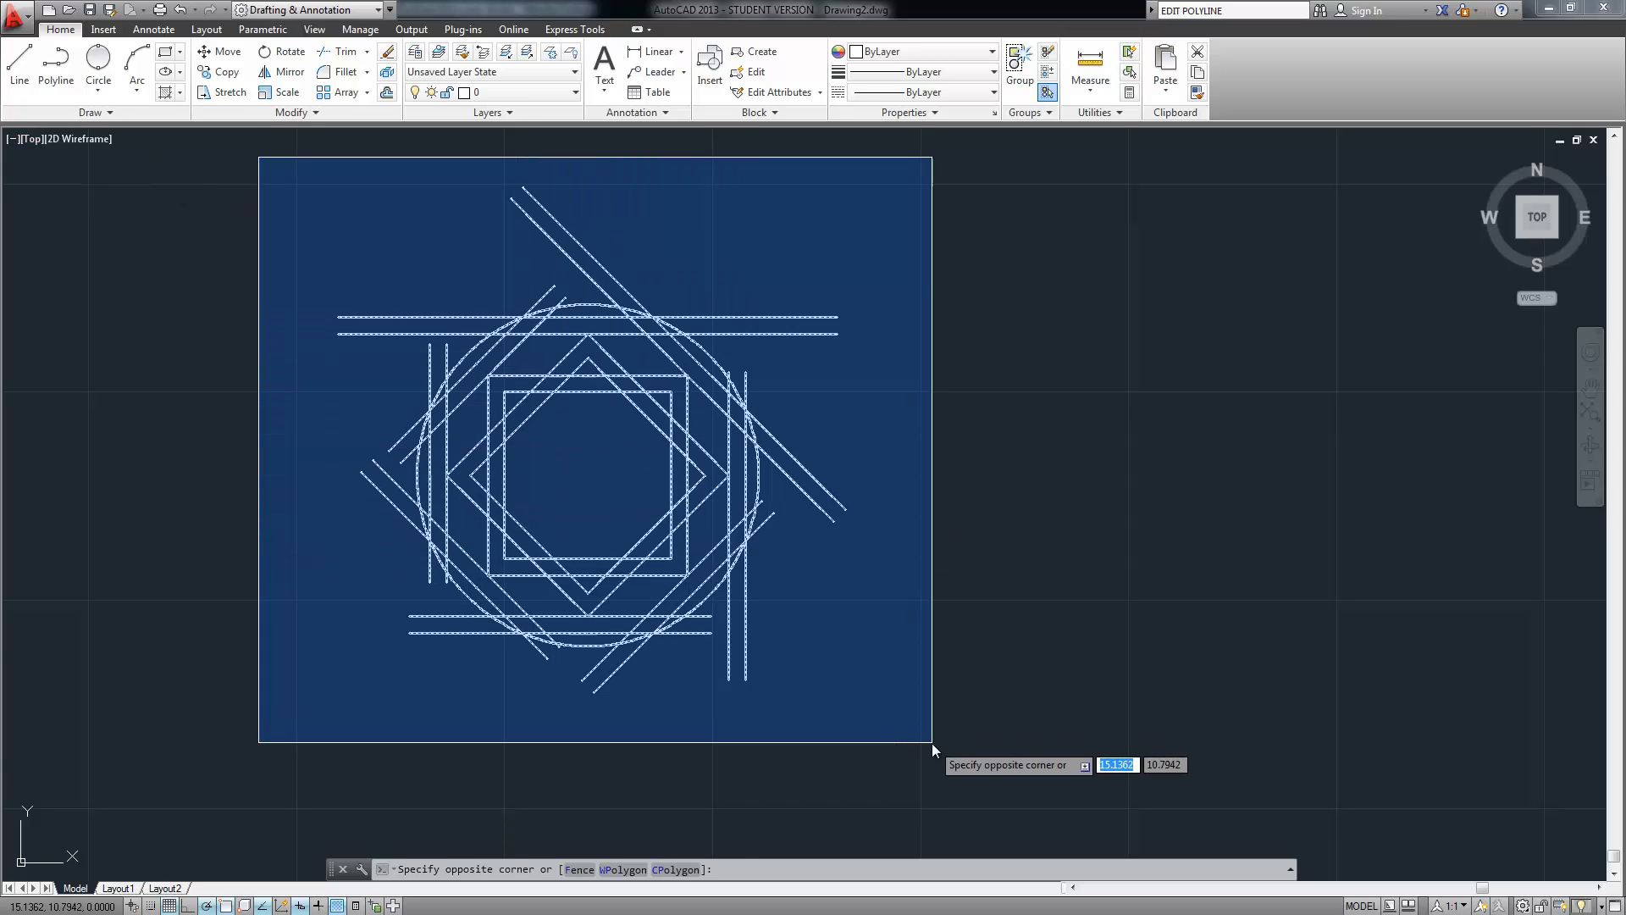
pyautogui.click(932, 743)
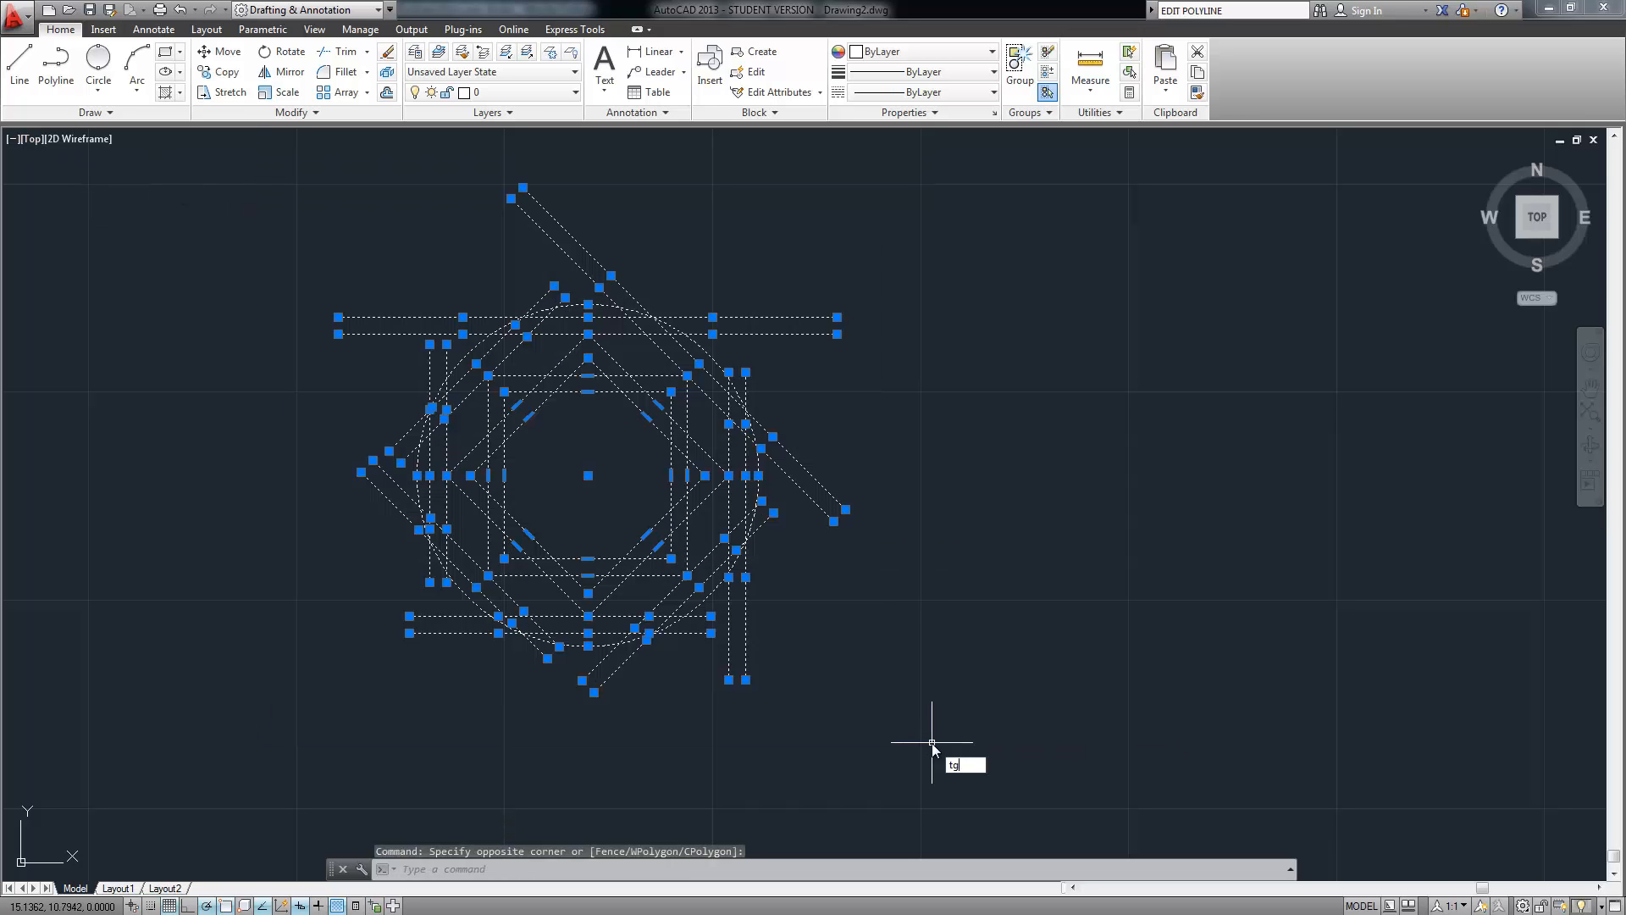
pyautogui.write('tr')
pyautogui.press('Return')
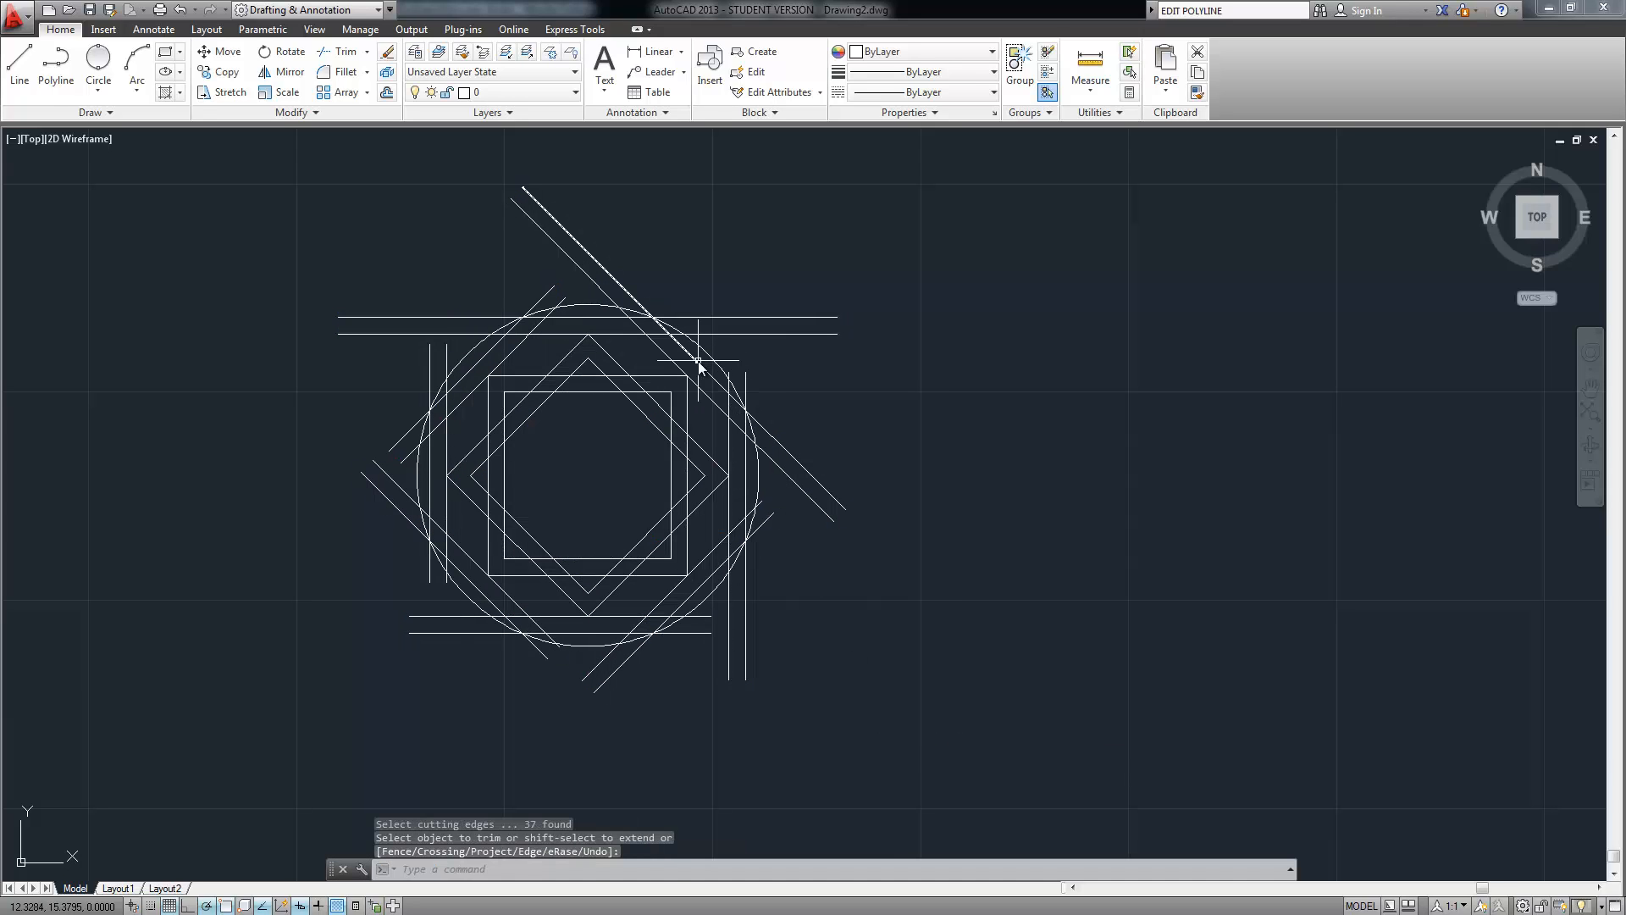
pyautogui.write('trim')
pyautogui.press('Return')
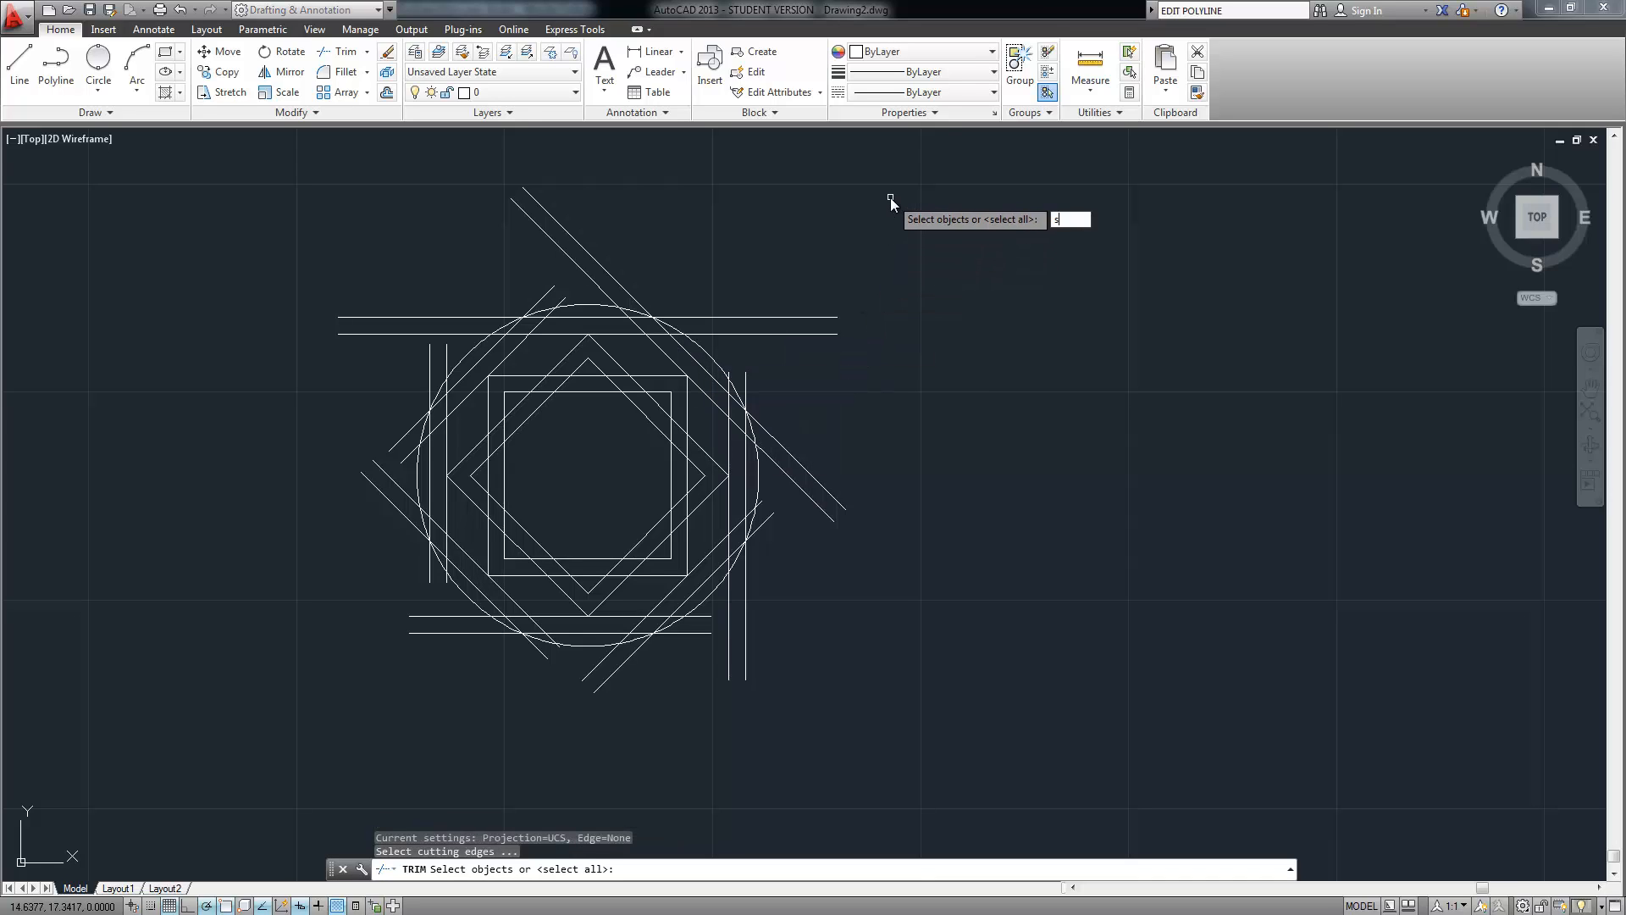
pyautogui.write('select')
pyautogui.press('Return')
pyautogui.write('all')
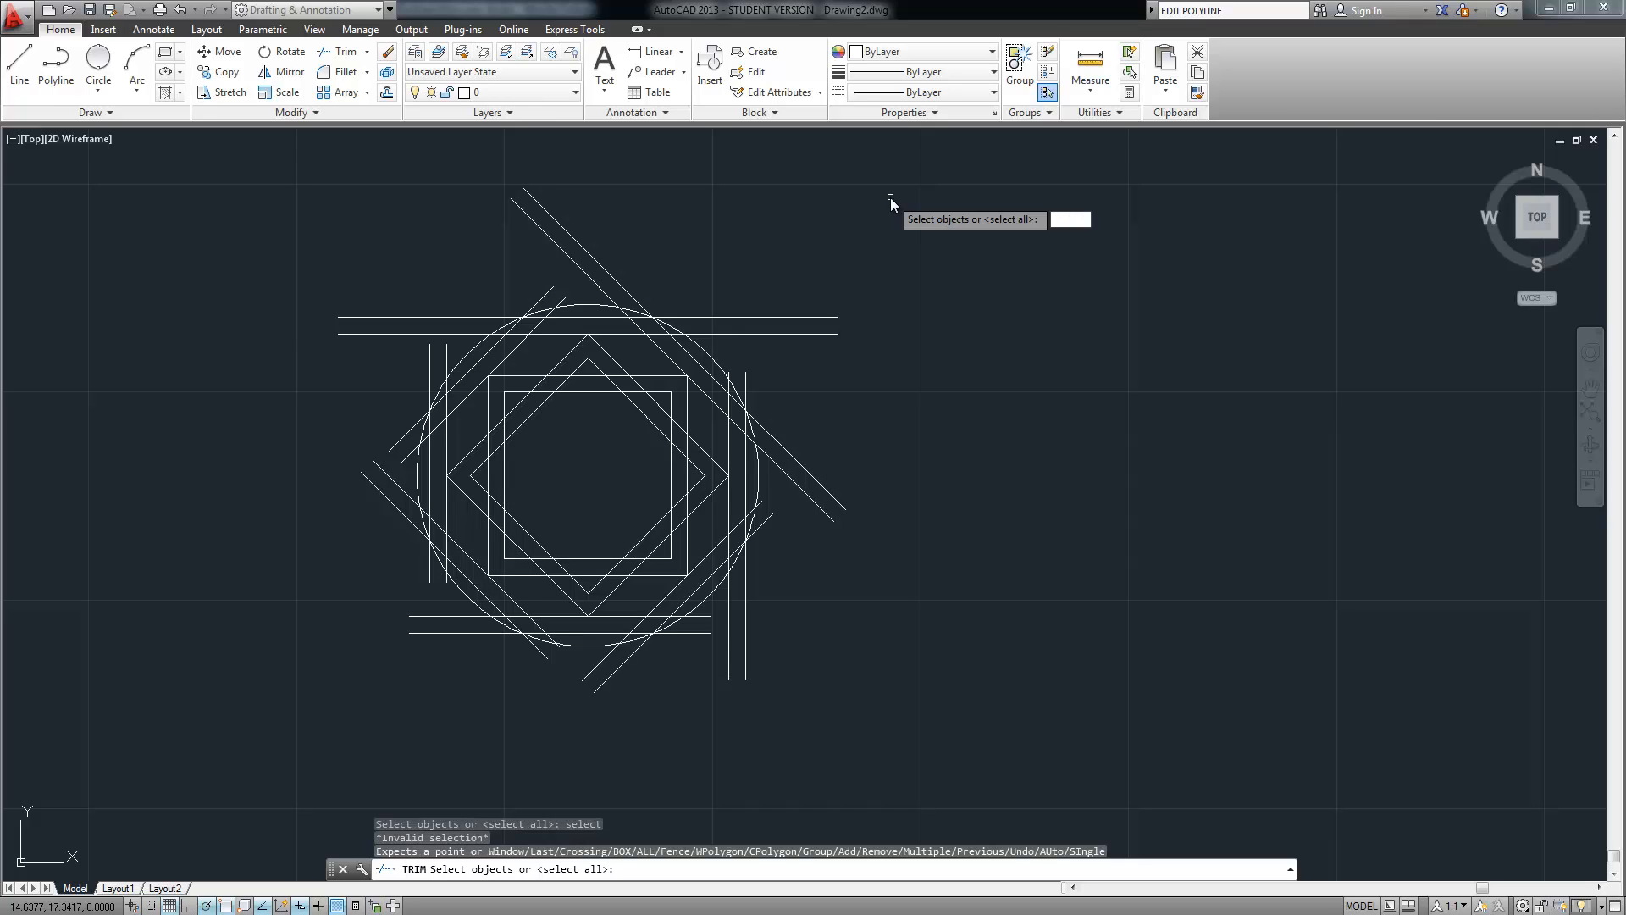
pyautogui.click(952, 155)
pyautogui.click(303, 687)
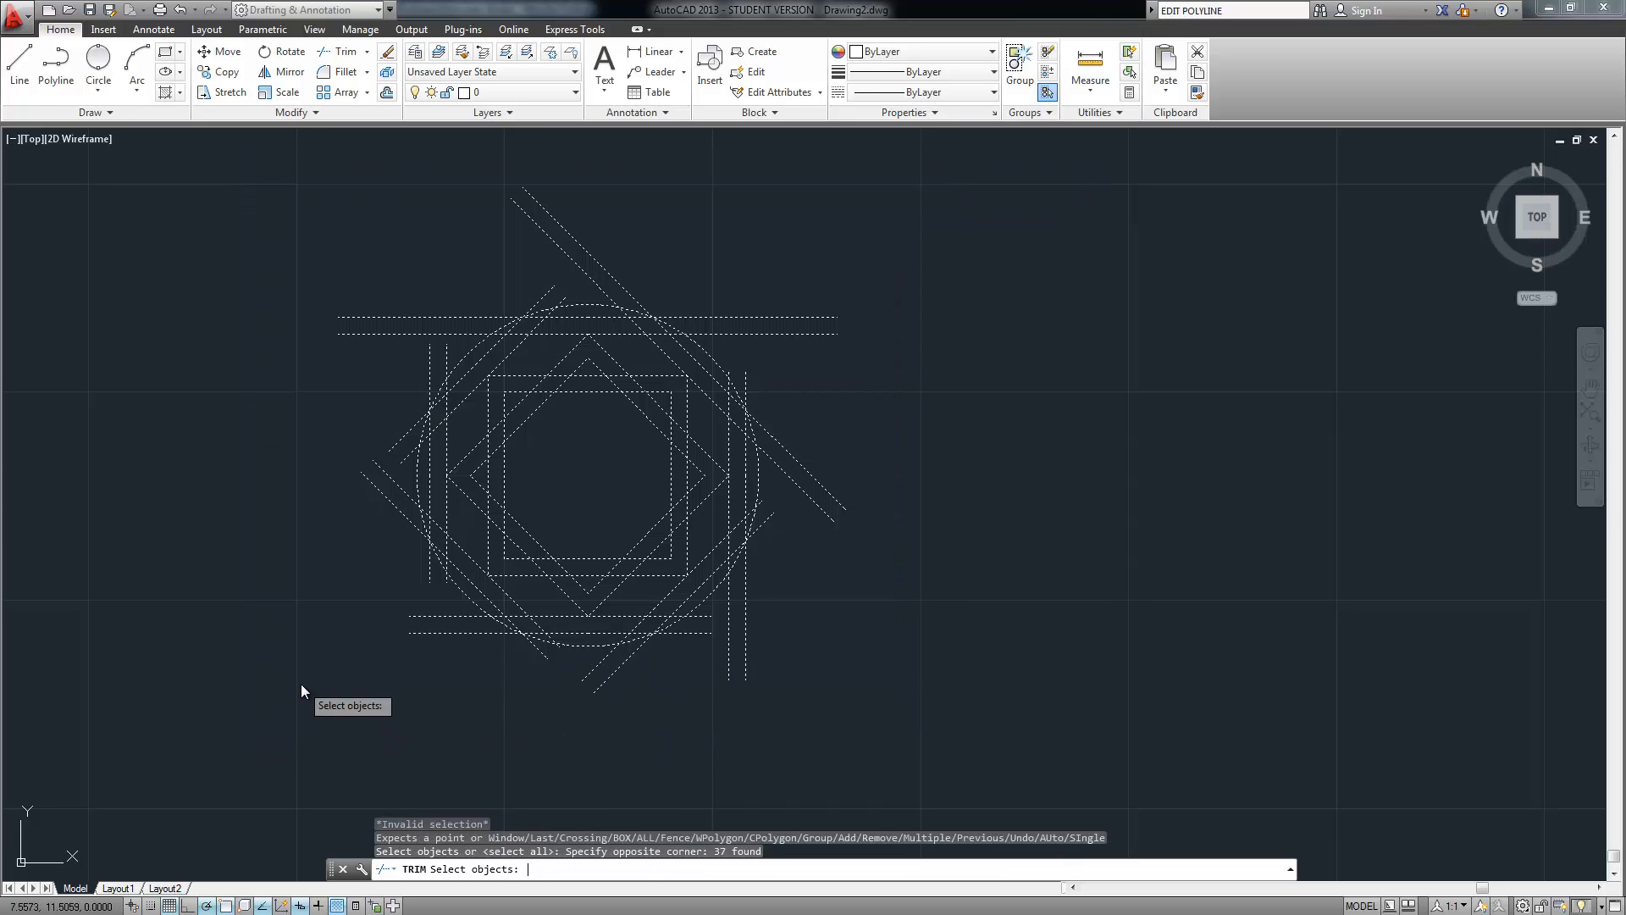
pyautogui.press('Return')
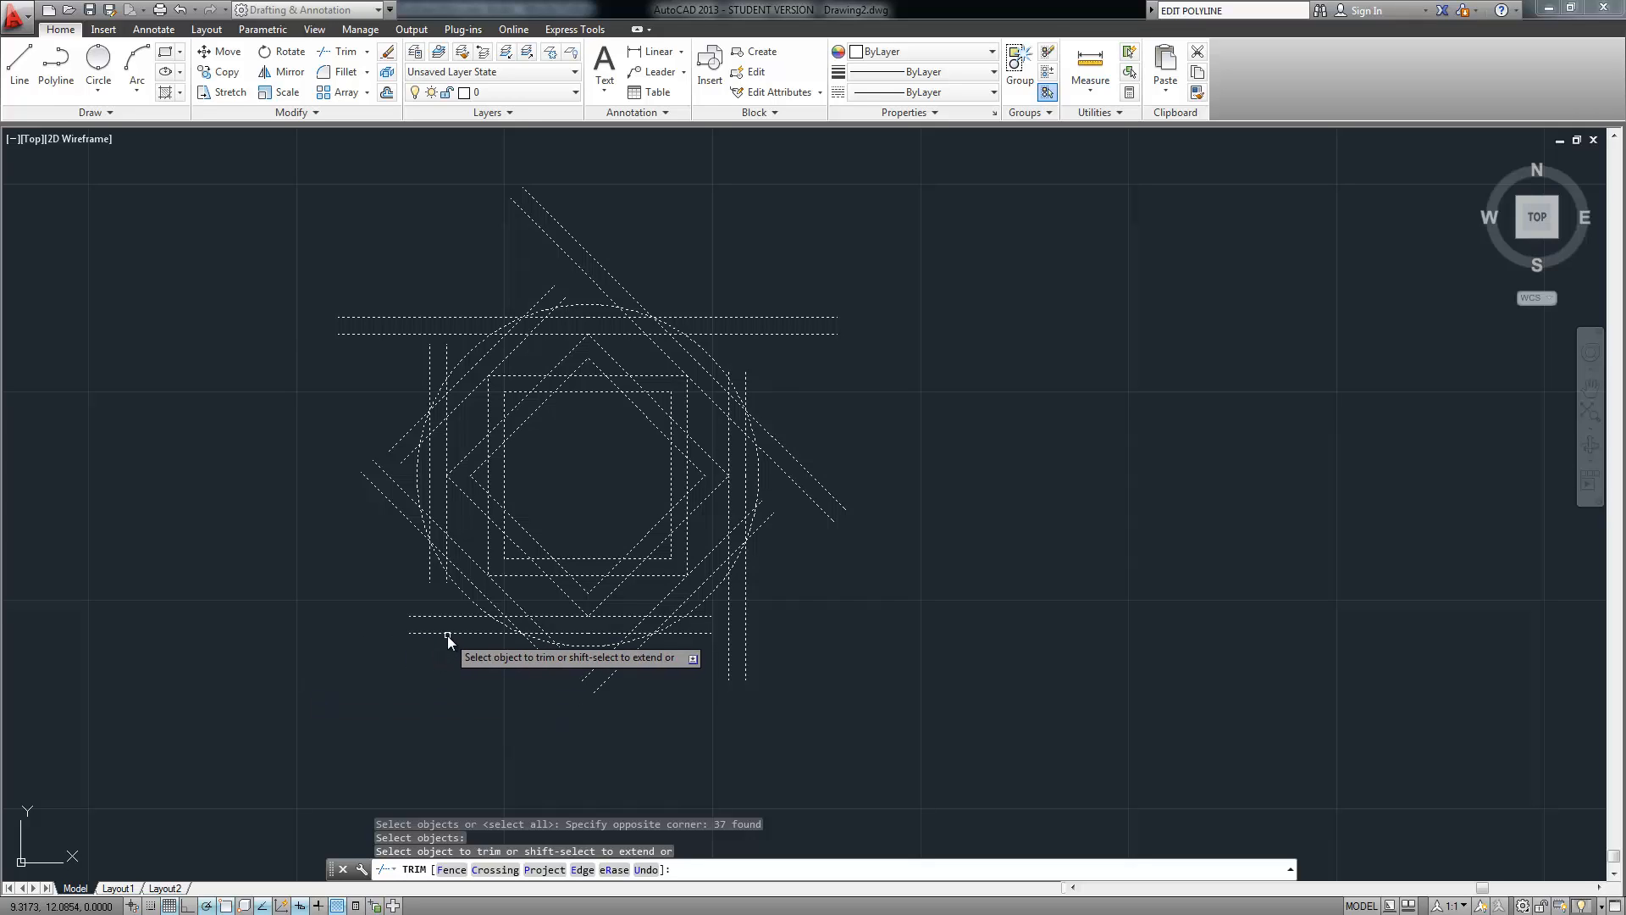
# Trim the overhanging horizontal and diagonal line ends back to the circle on left and right
pyautogui.click(430, 606)
pyautogui.click(415, 647)
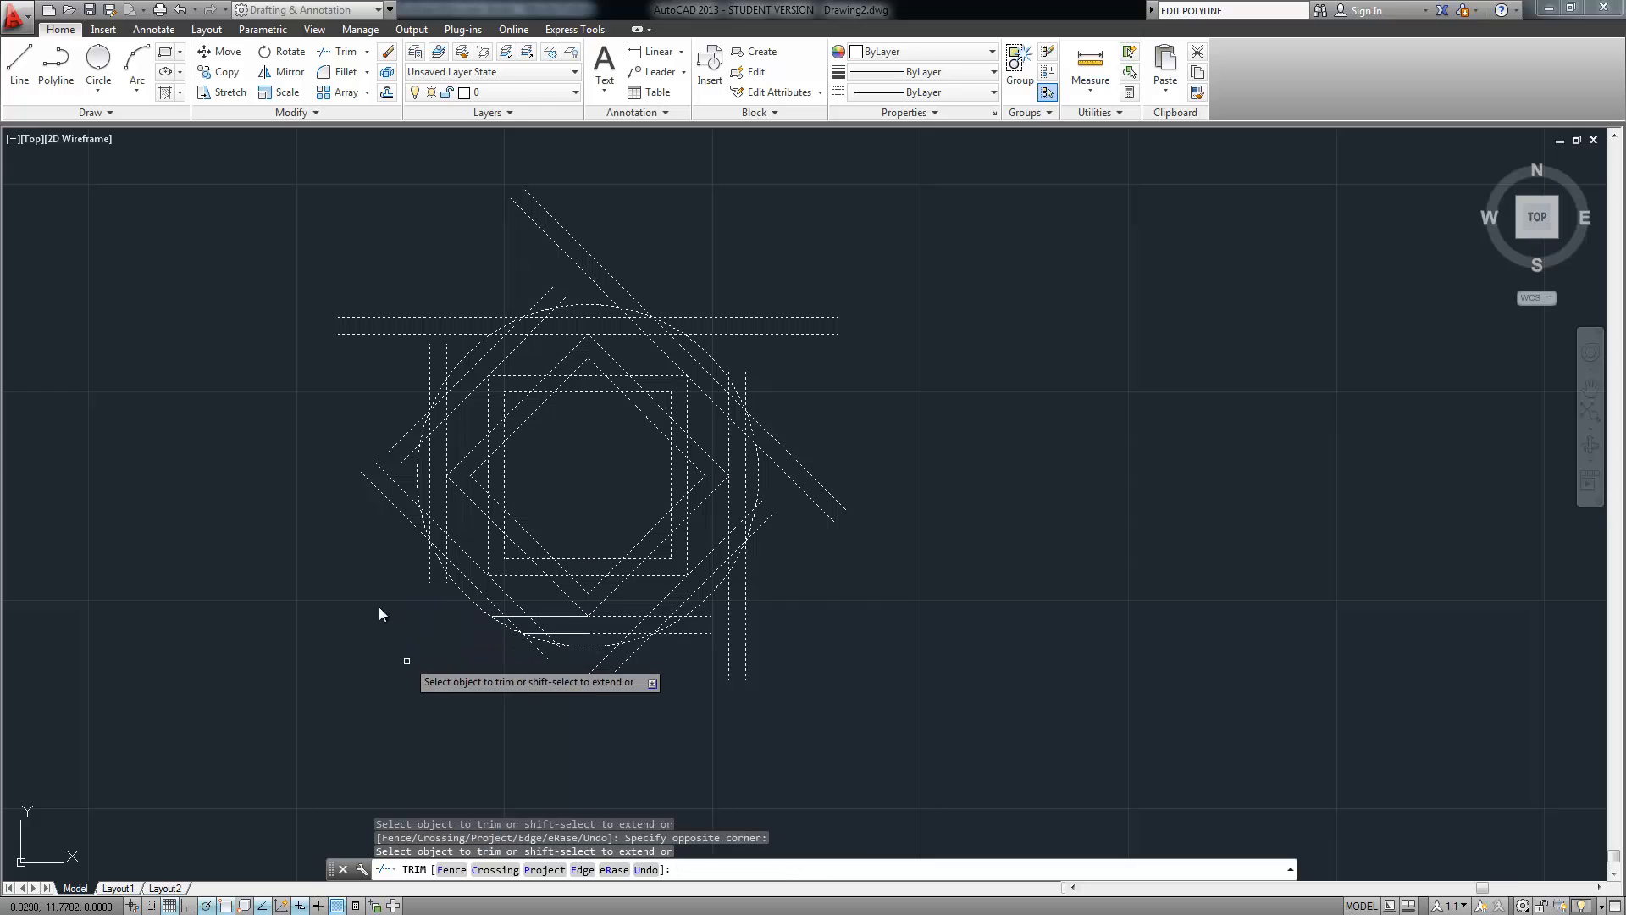
pyautogui.click(400, 415)
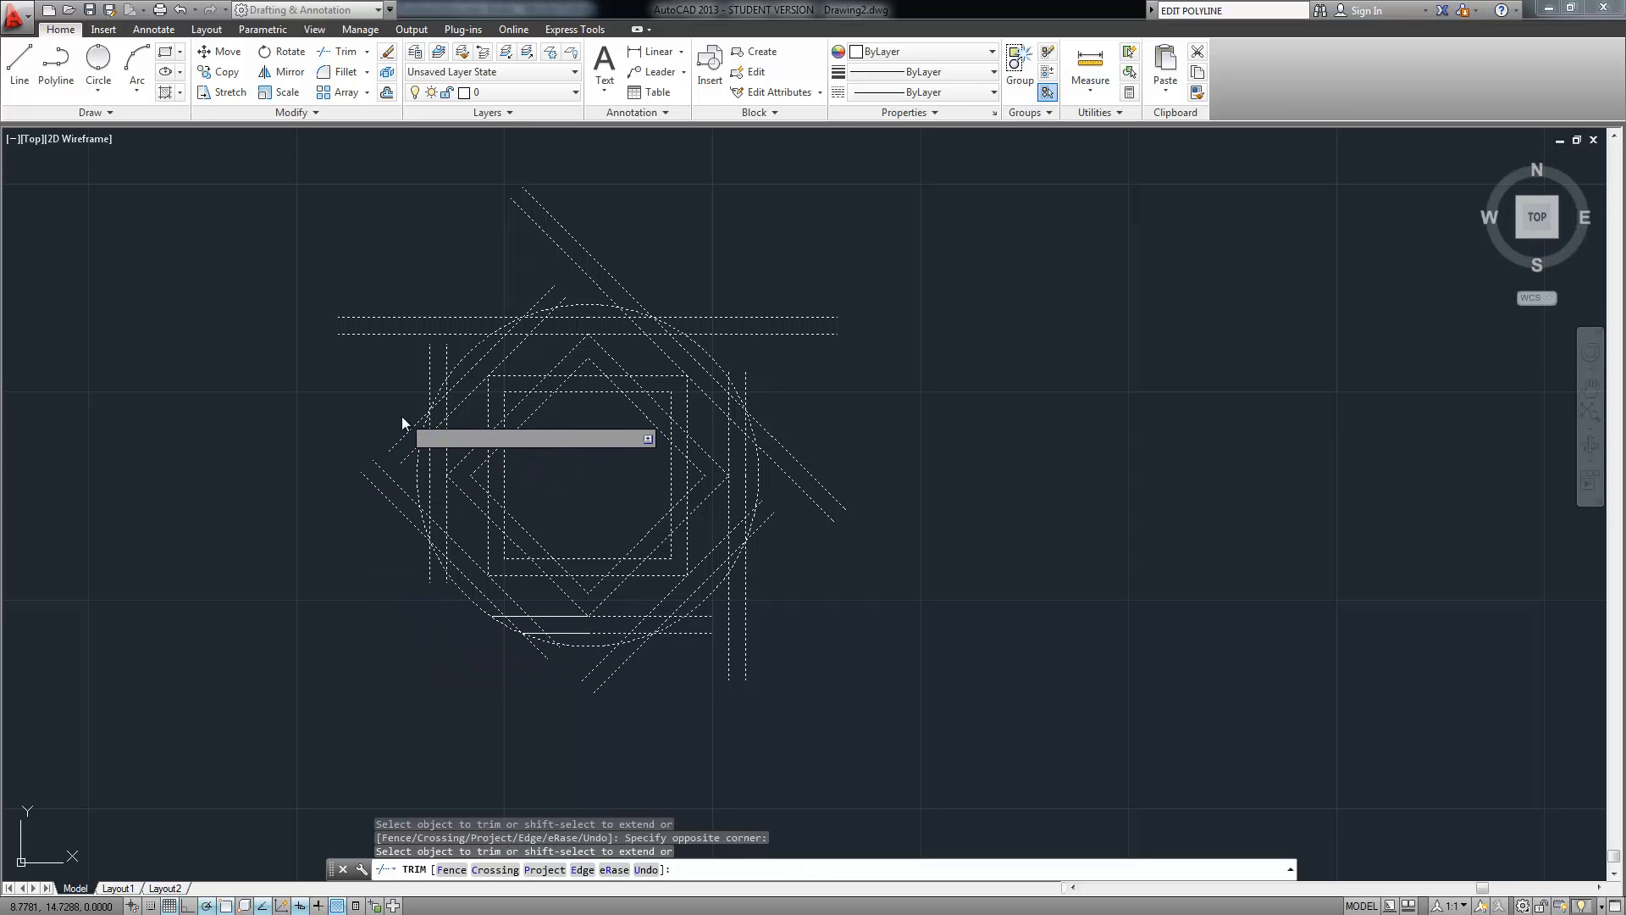
pyautogui.click(349, 532)
pyautogui.click(391, 293)
pyautogui.click(341, 456)
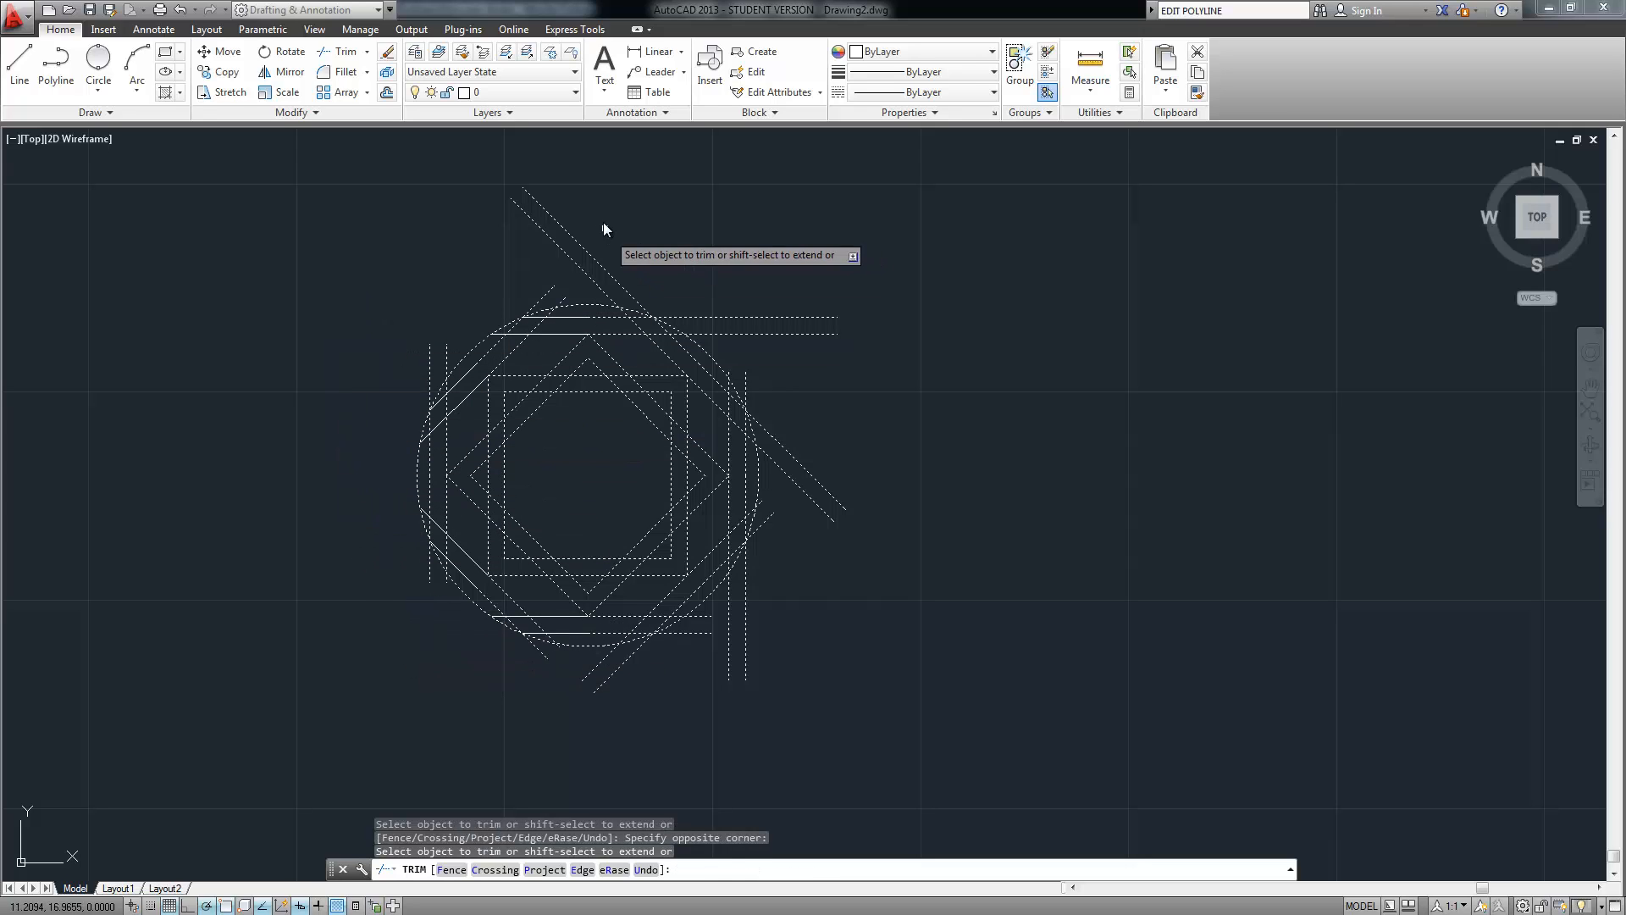
pyautogui.click(487, 294)
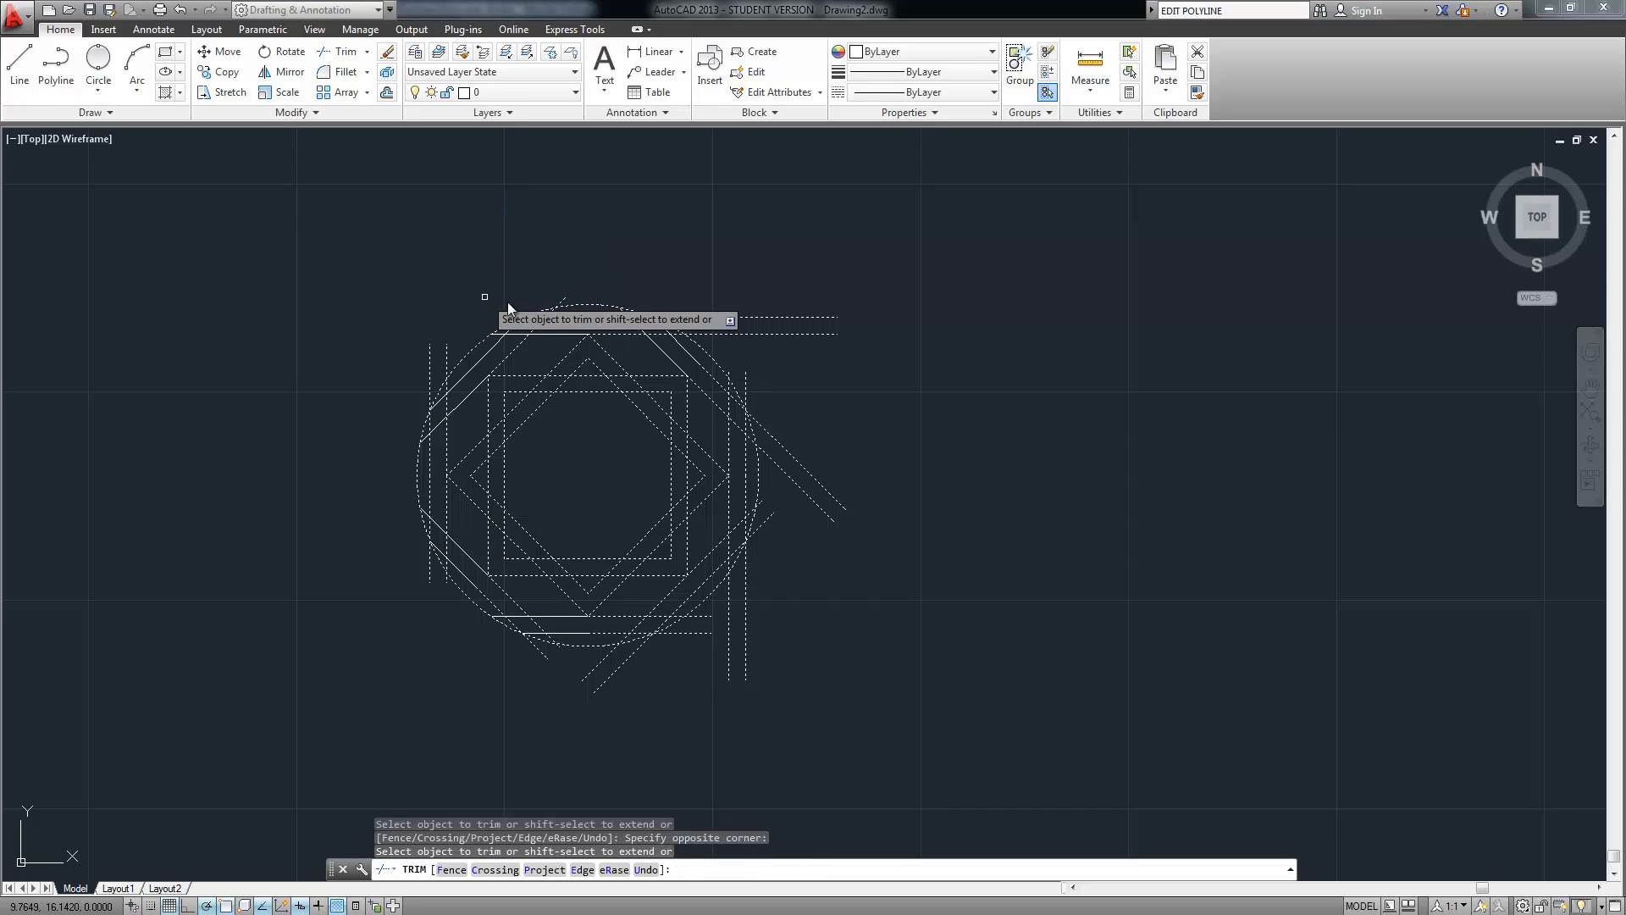
pyautogui.click(801, 439)
pyautogui.click(769, 546)
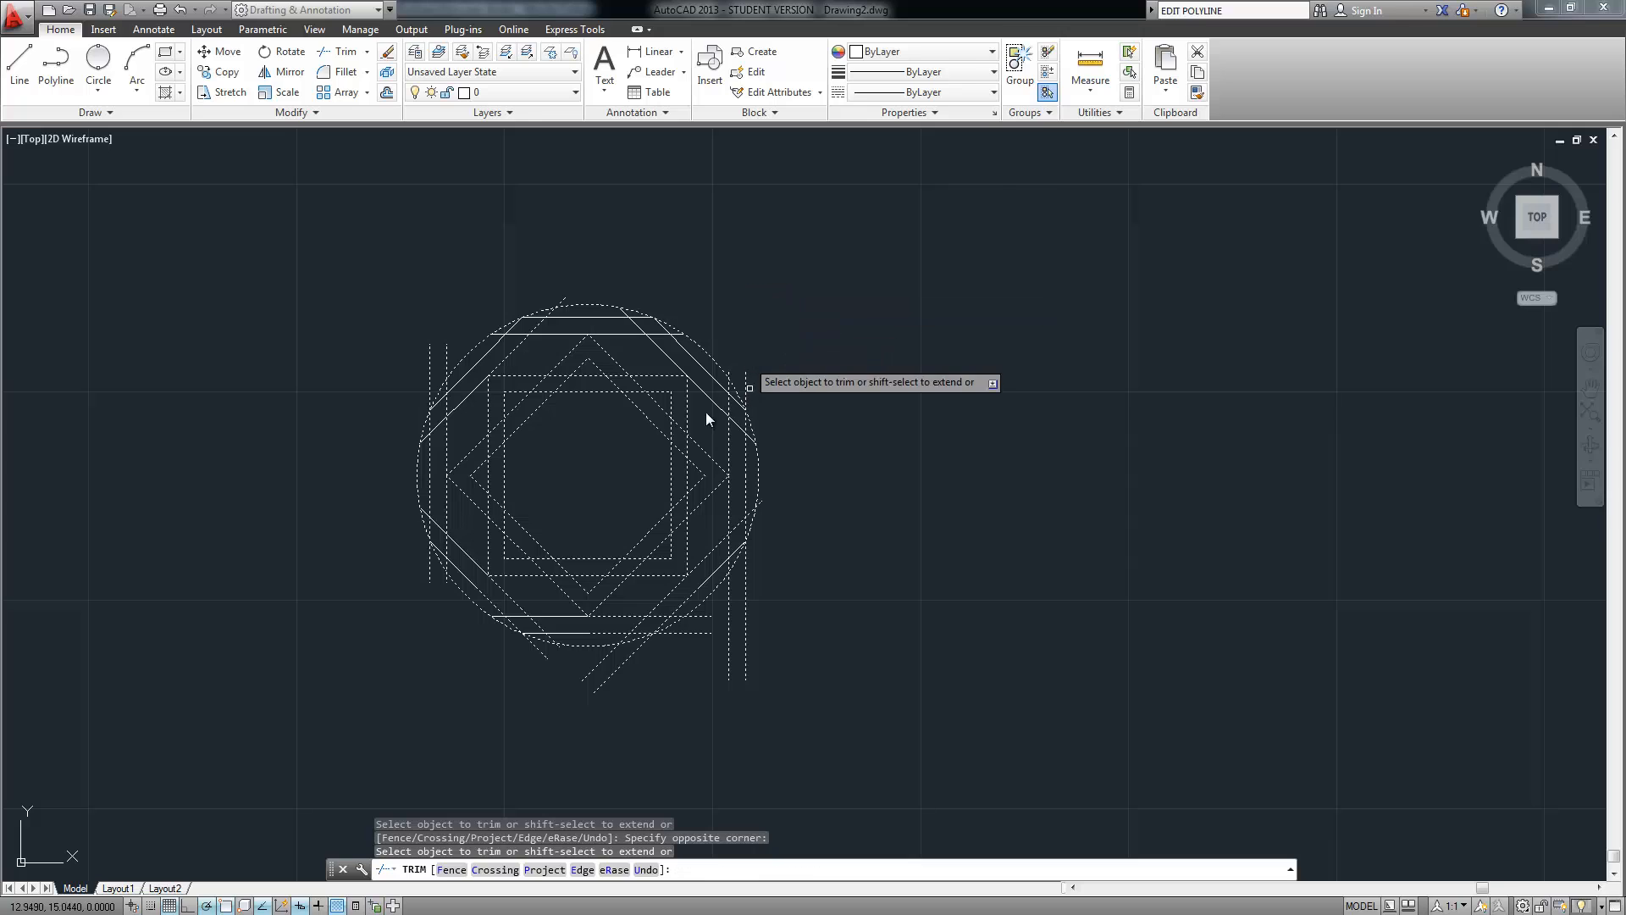
# Trim the top diagonal-horizontal overlaps and cut the left vertical line between the diagonals
pyautogui.scroll(4, 616, 355)
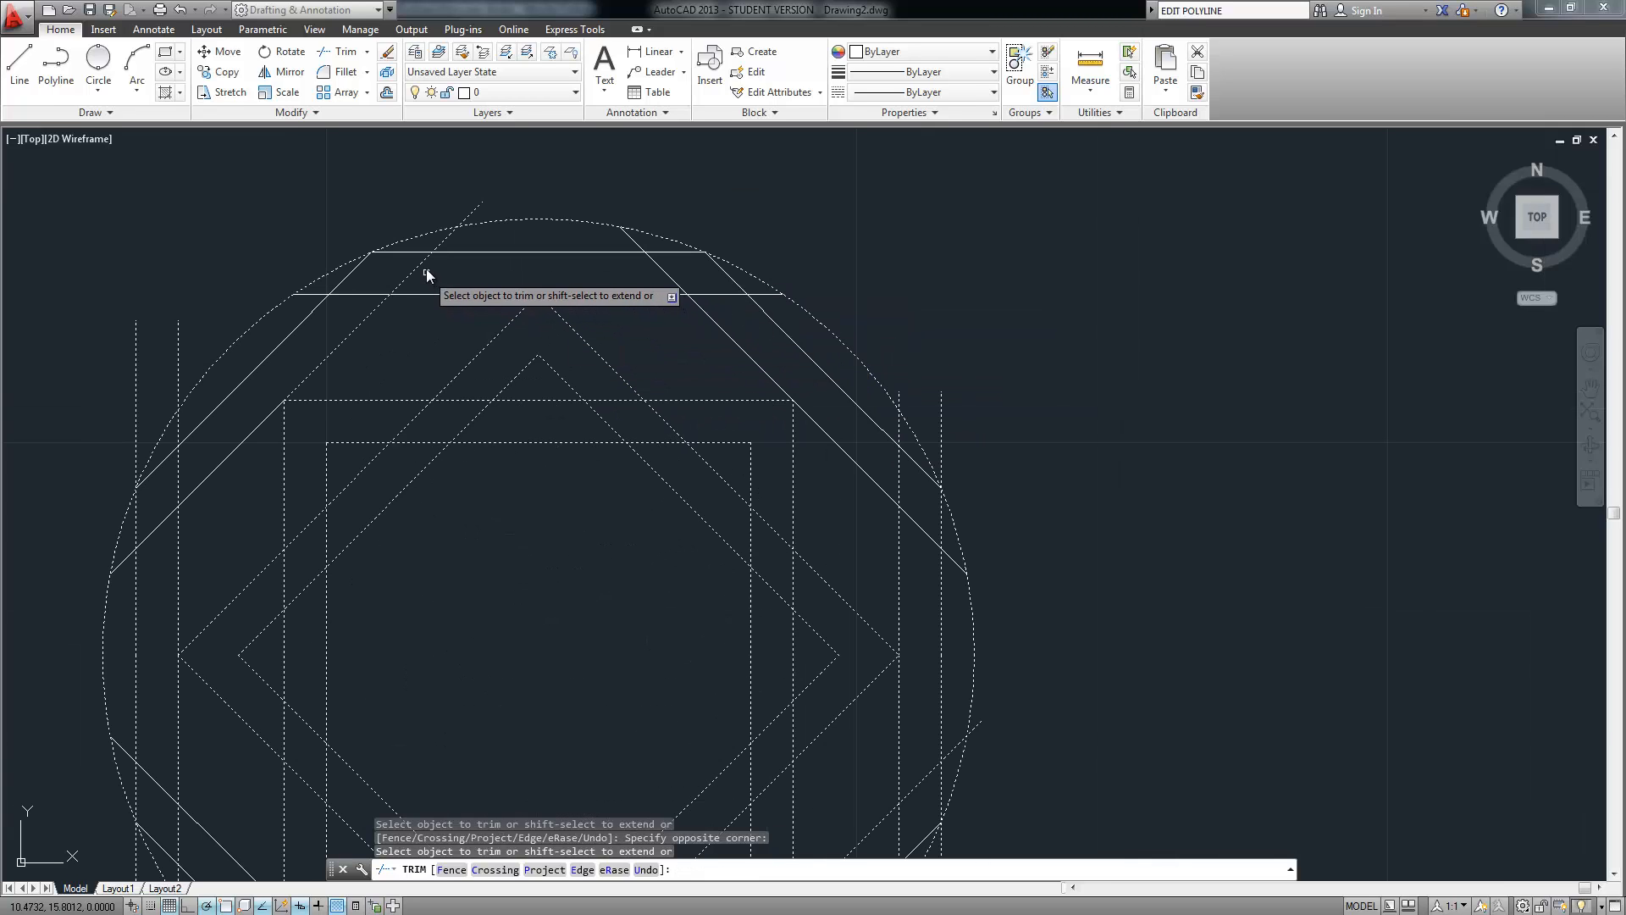
pyautogui.click(411, 271)
pyautogui.click(377, 279)
pyautogui.click(367, 292)
pyautogui.click(347, 315)
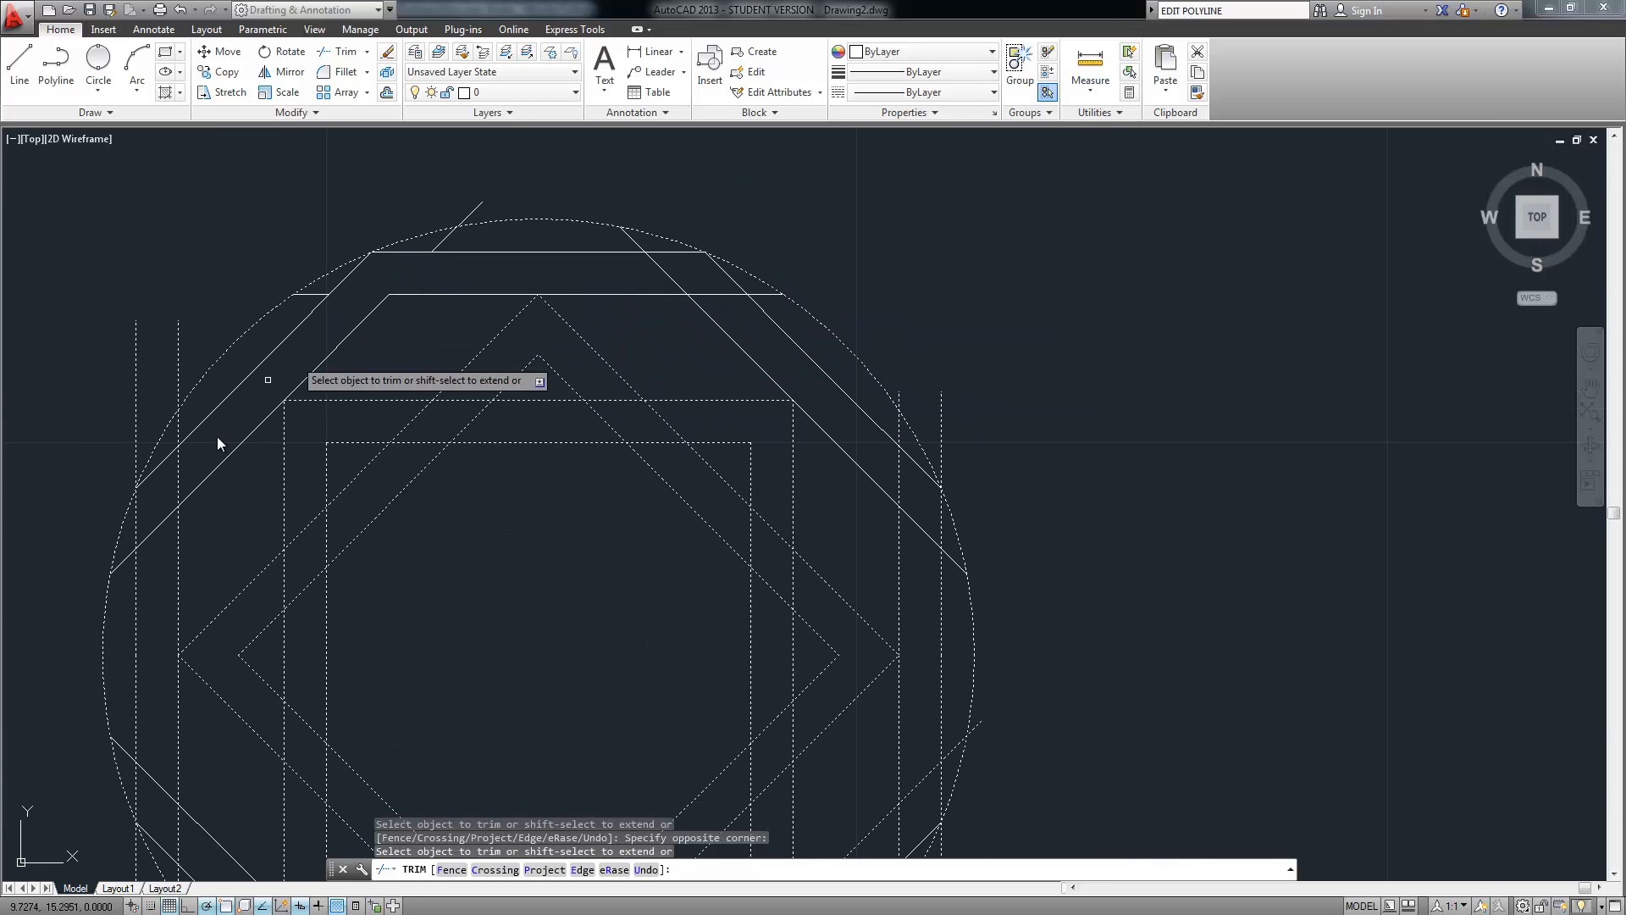
pyautogui.click(174, 483)
pyautogui.click(154, 504)
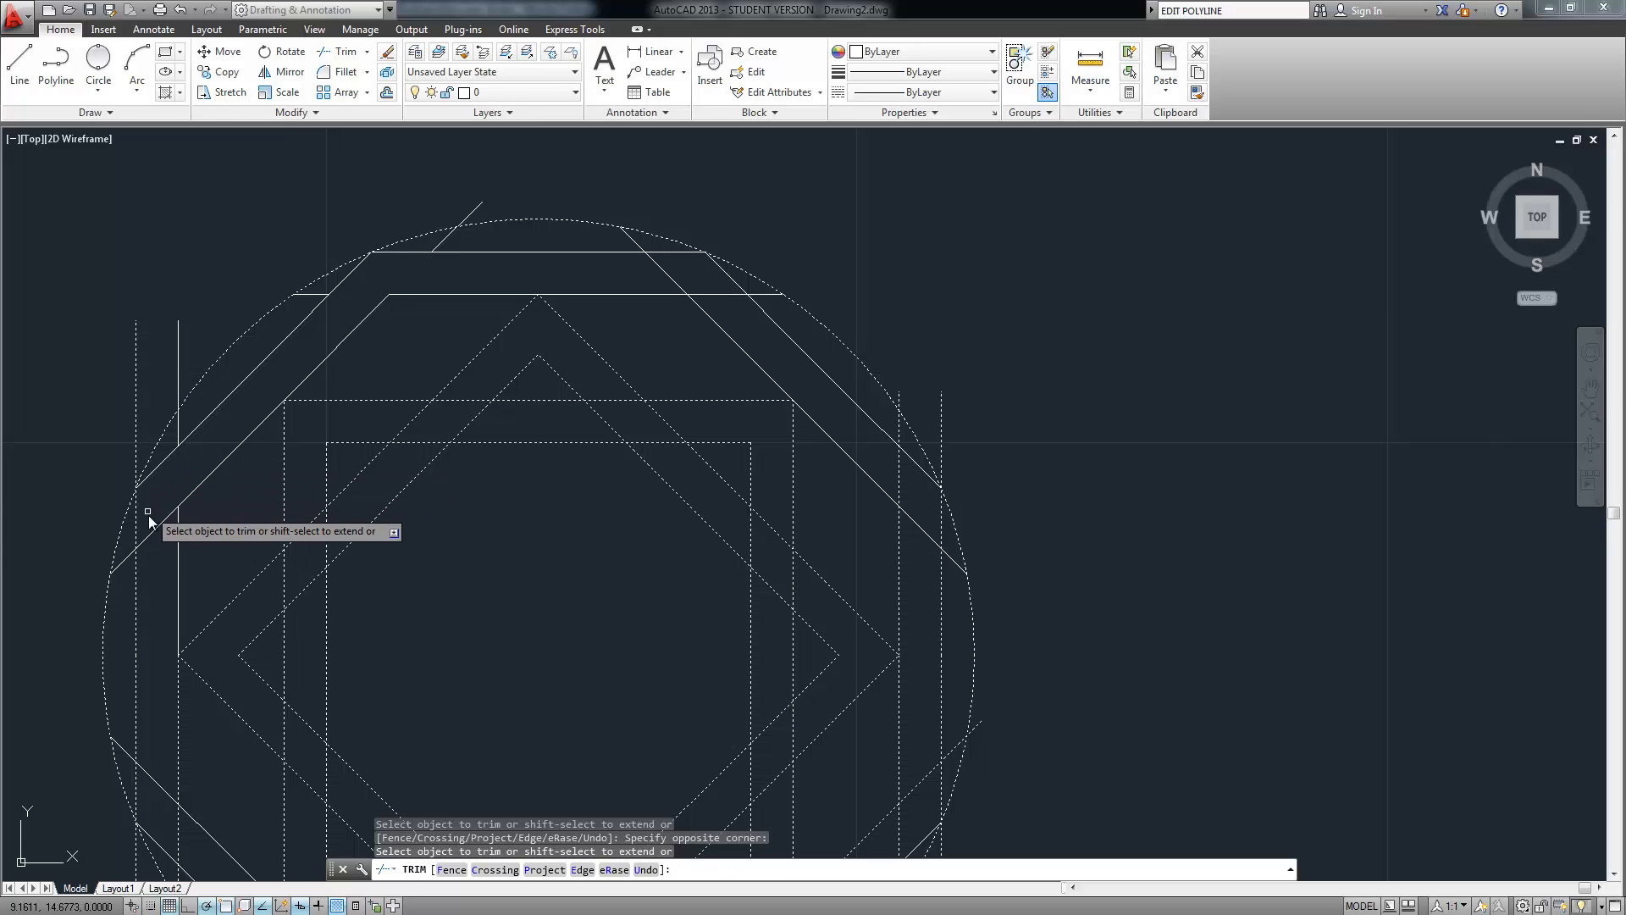
pyautogui.moveTo(159, 581); pyautogui.dragTo(249, 305, button='middle')
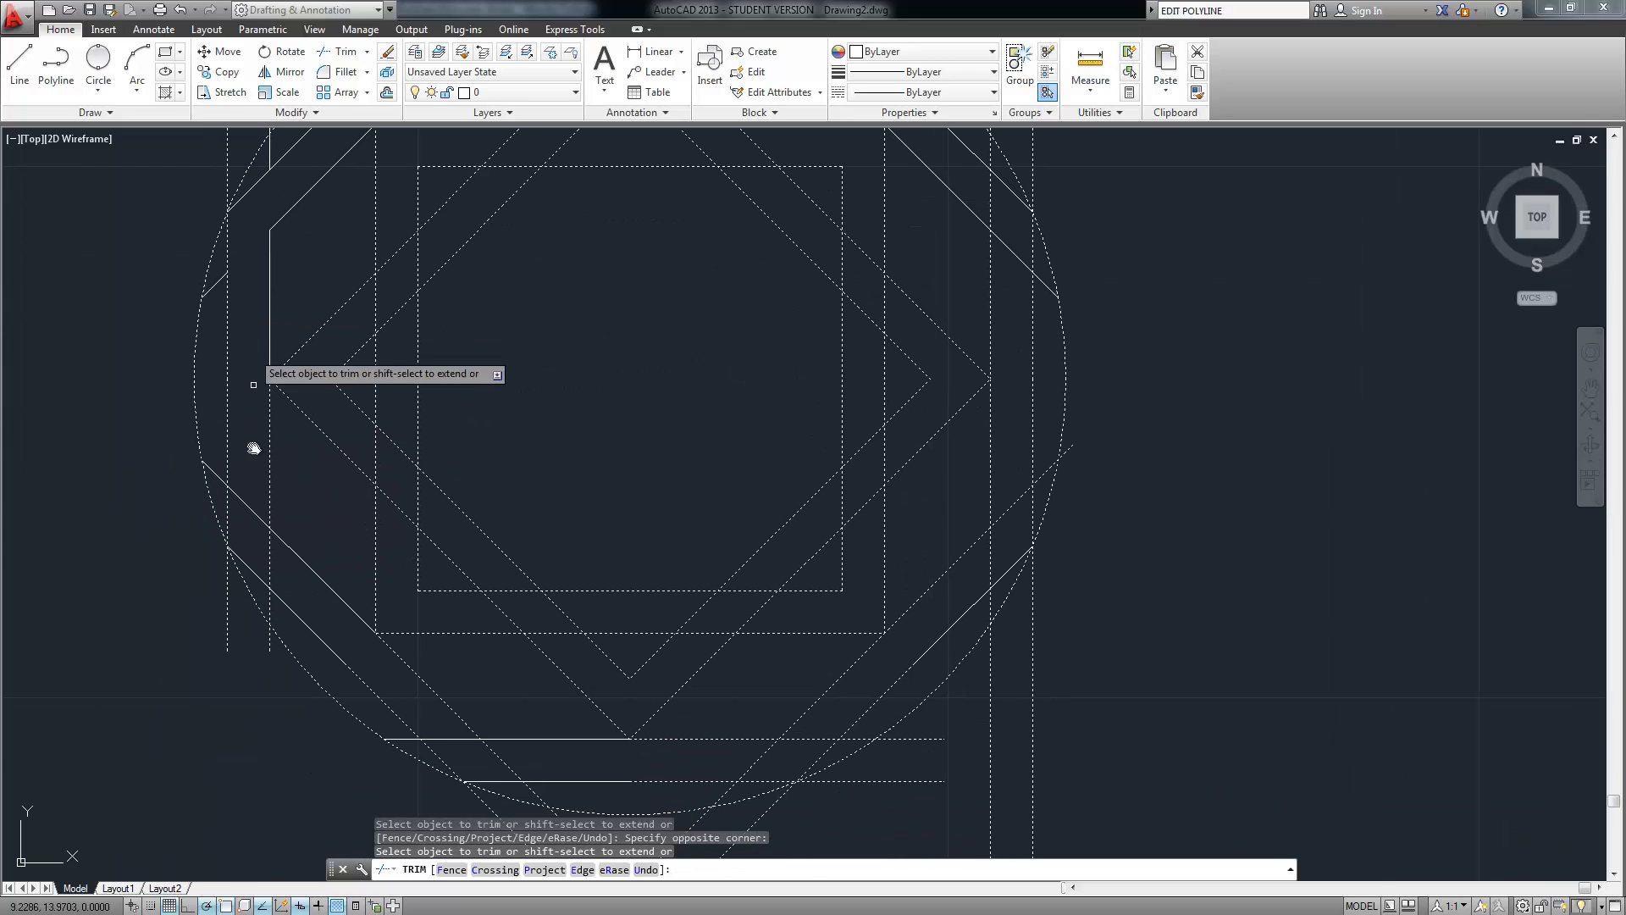
pyautogui.click(252, 495)
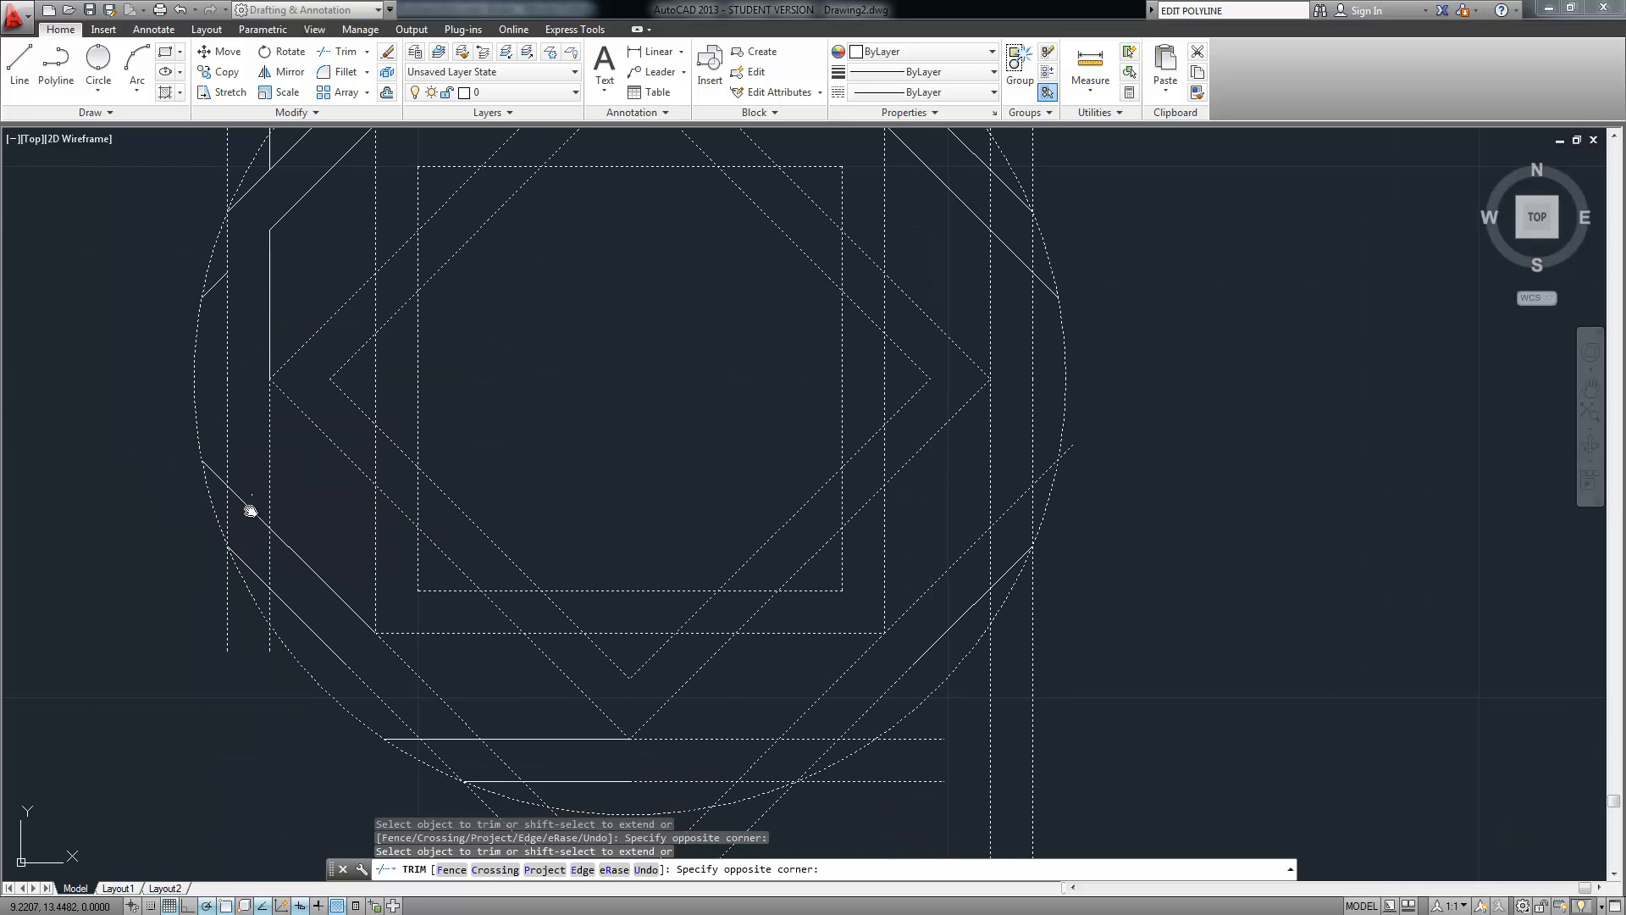
pyautogui.click(272, 555)
pyautogui.click(259, 568)
# Cut the bottom line between diagonals and trim the lower diagonal, vertical and horizontal tails
pyautogui.moveTo(349, 568); pyautogui.dragTo(229, 390, button='middle')
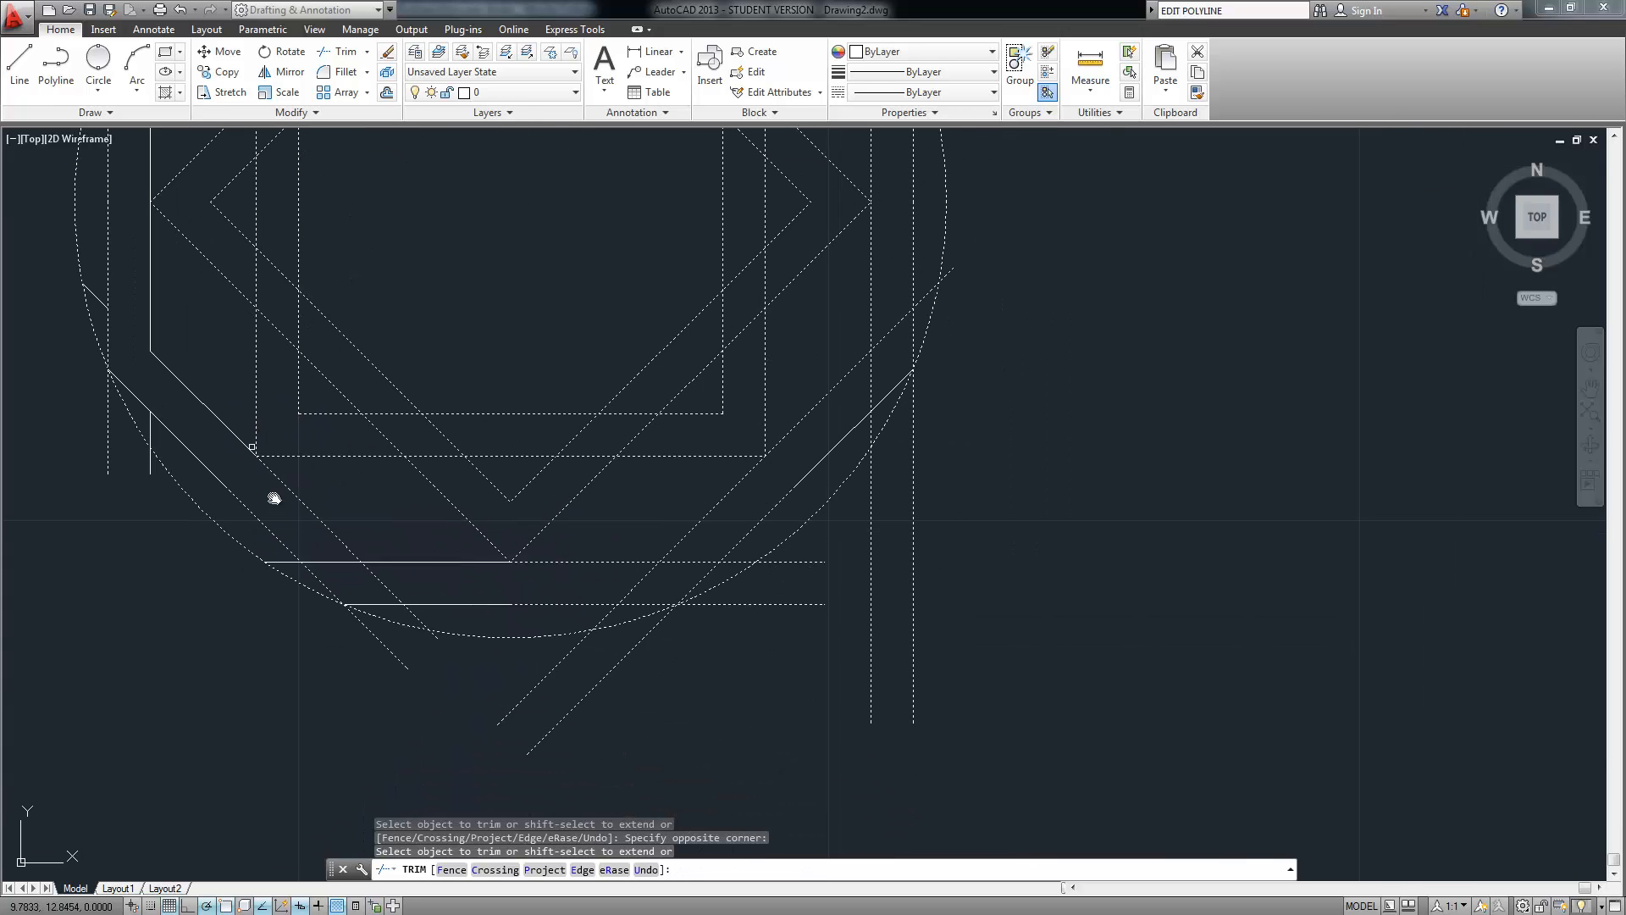
pyautogui.click(326, 564)
pyautogui.click(354, 581)
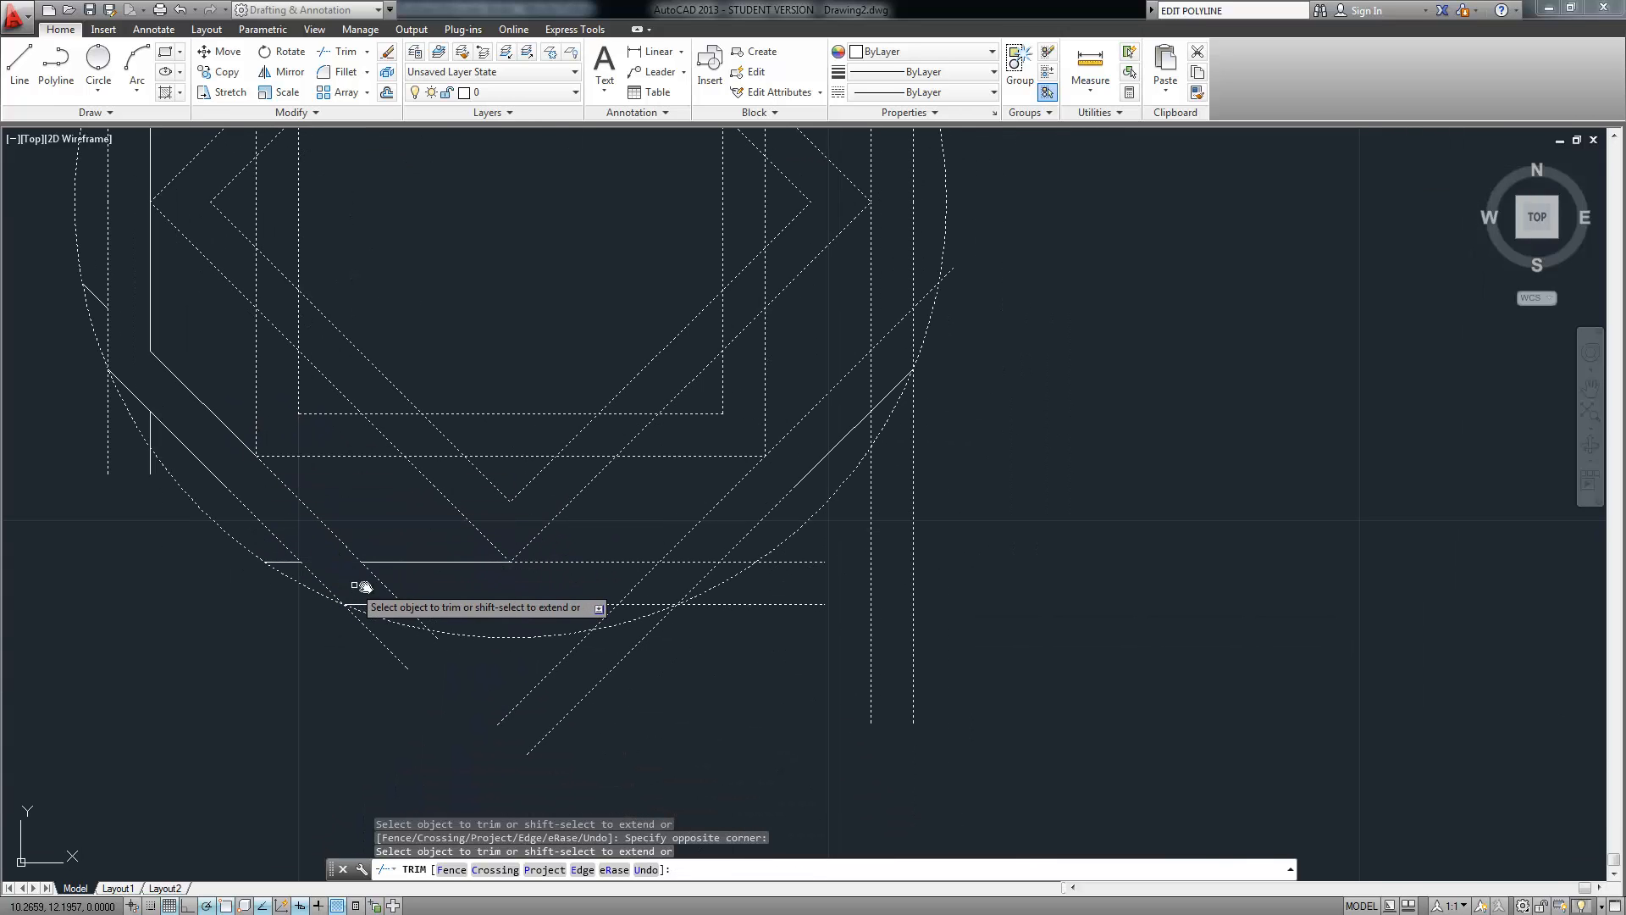
pyautogui.click(680, 563)
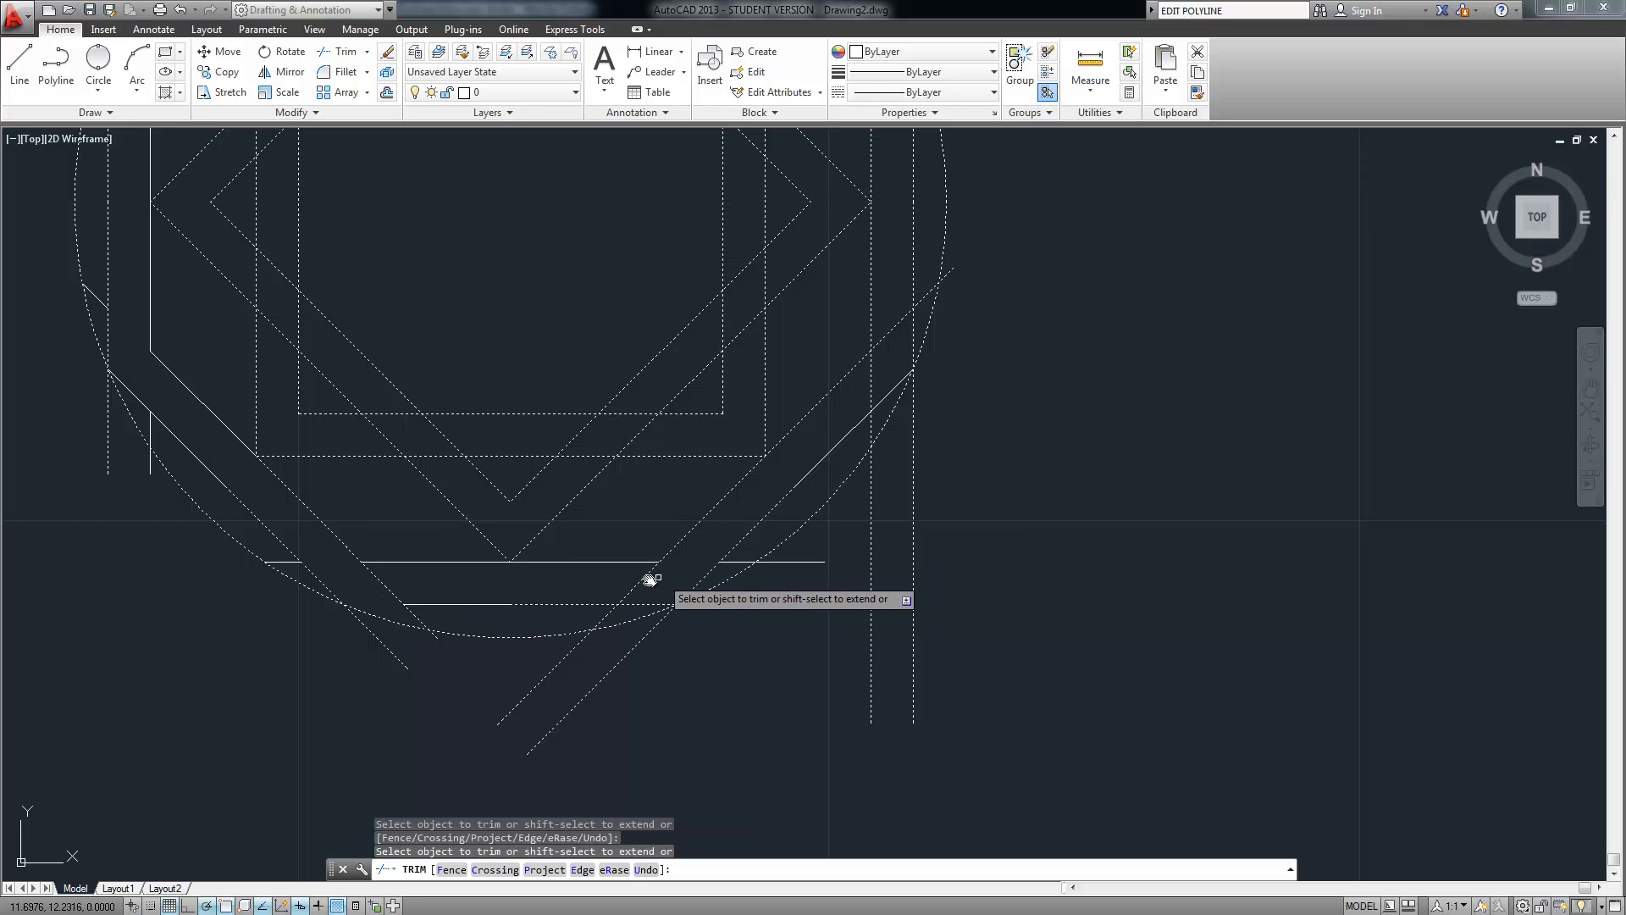
pyautogui.click(640, 687)
pyautogui.click(454, 726)
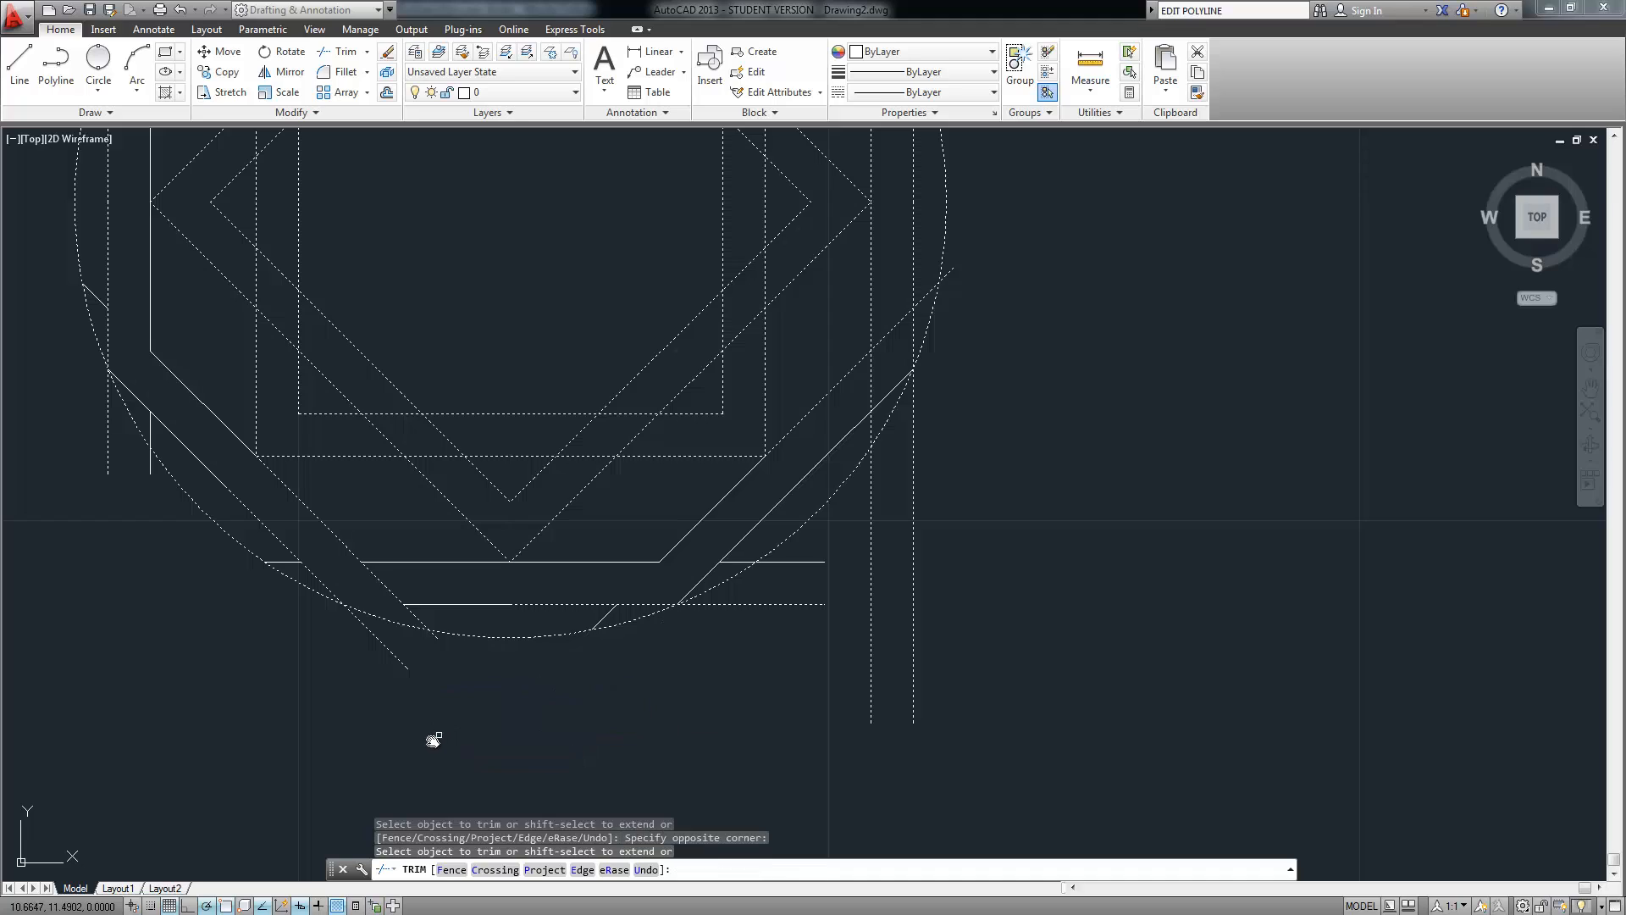
pyautogui.click(396, 657)
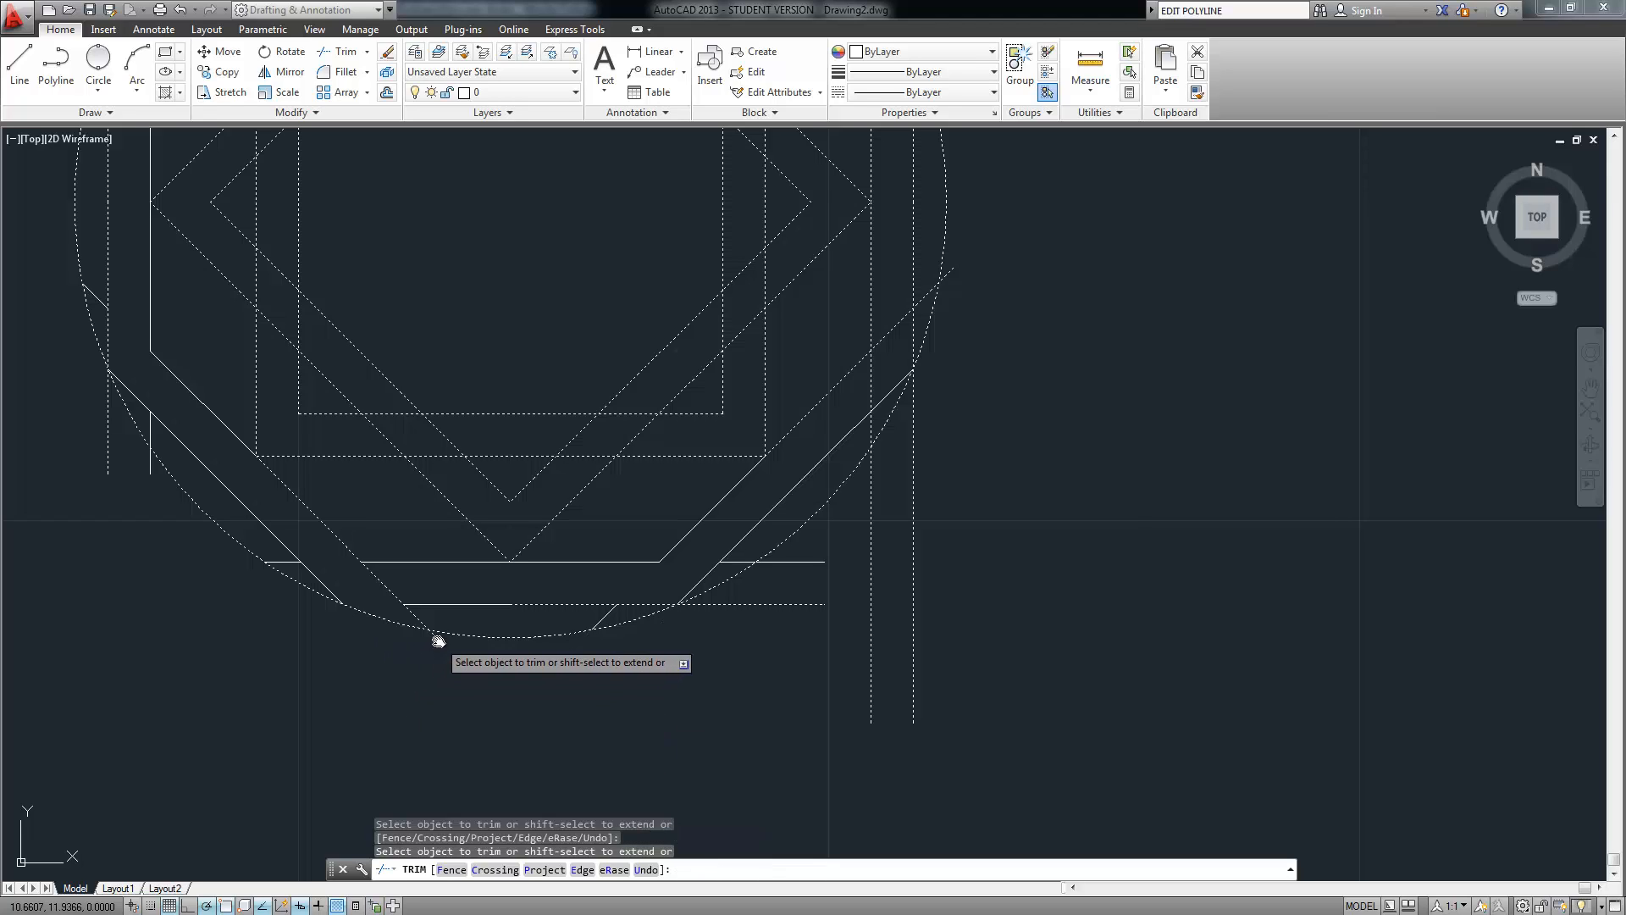
pyautogui.click(929, 653)
pyautogui.click(850, 617)
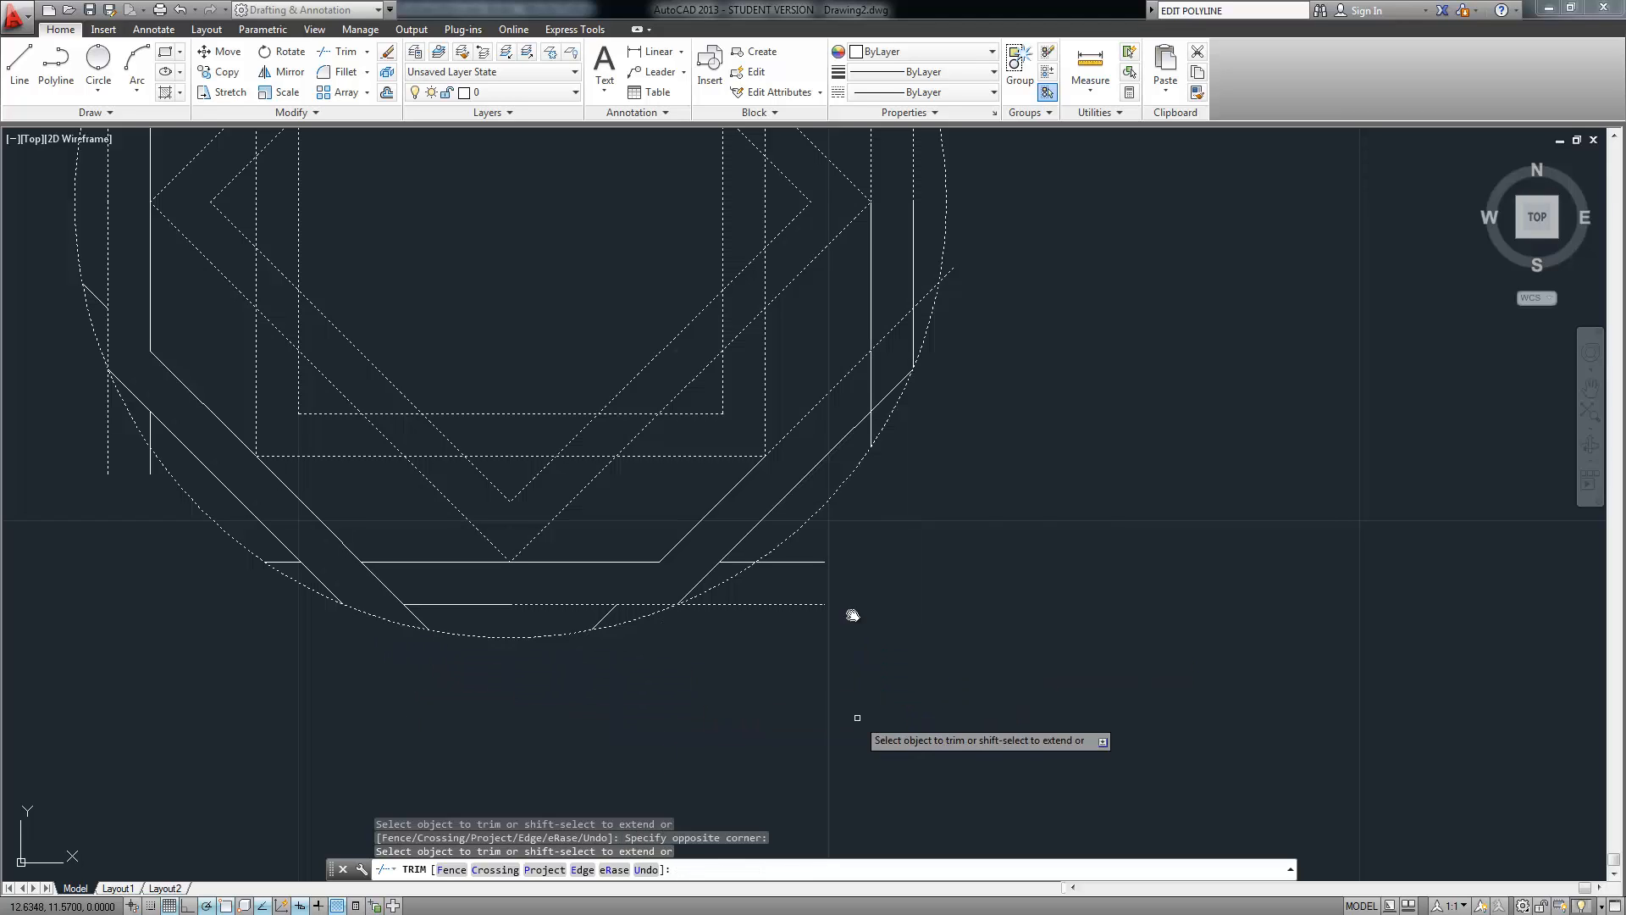
pyautogui.click(849, 549)
# Trim the lower-right horizontal tails and the right vertical line below the diagonal
pyautogui.click(802, 624)
pyautogui.moveTo(900, 487)
pyautogui.mouseDown(button='middle')
pyautogui.moveTo(831, 639)
pyautogui.moveTo(792, 619)
pyautogui.mouseUp(button='middle')
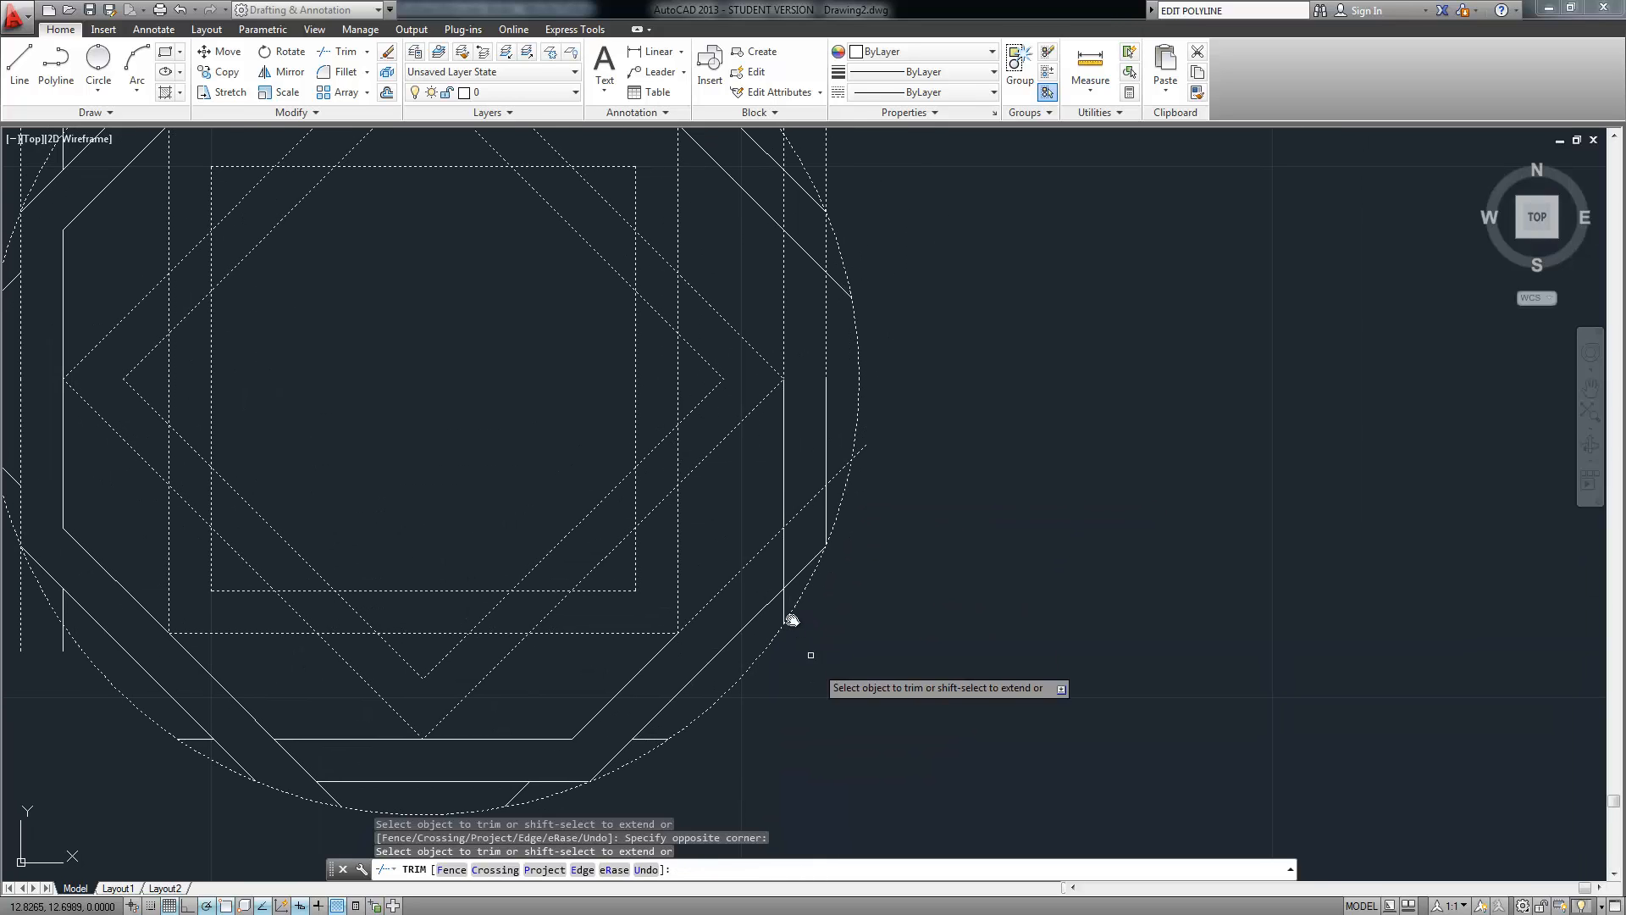
pyautogui.click(784, 606)
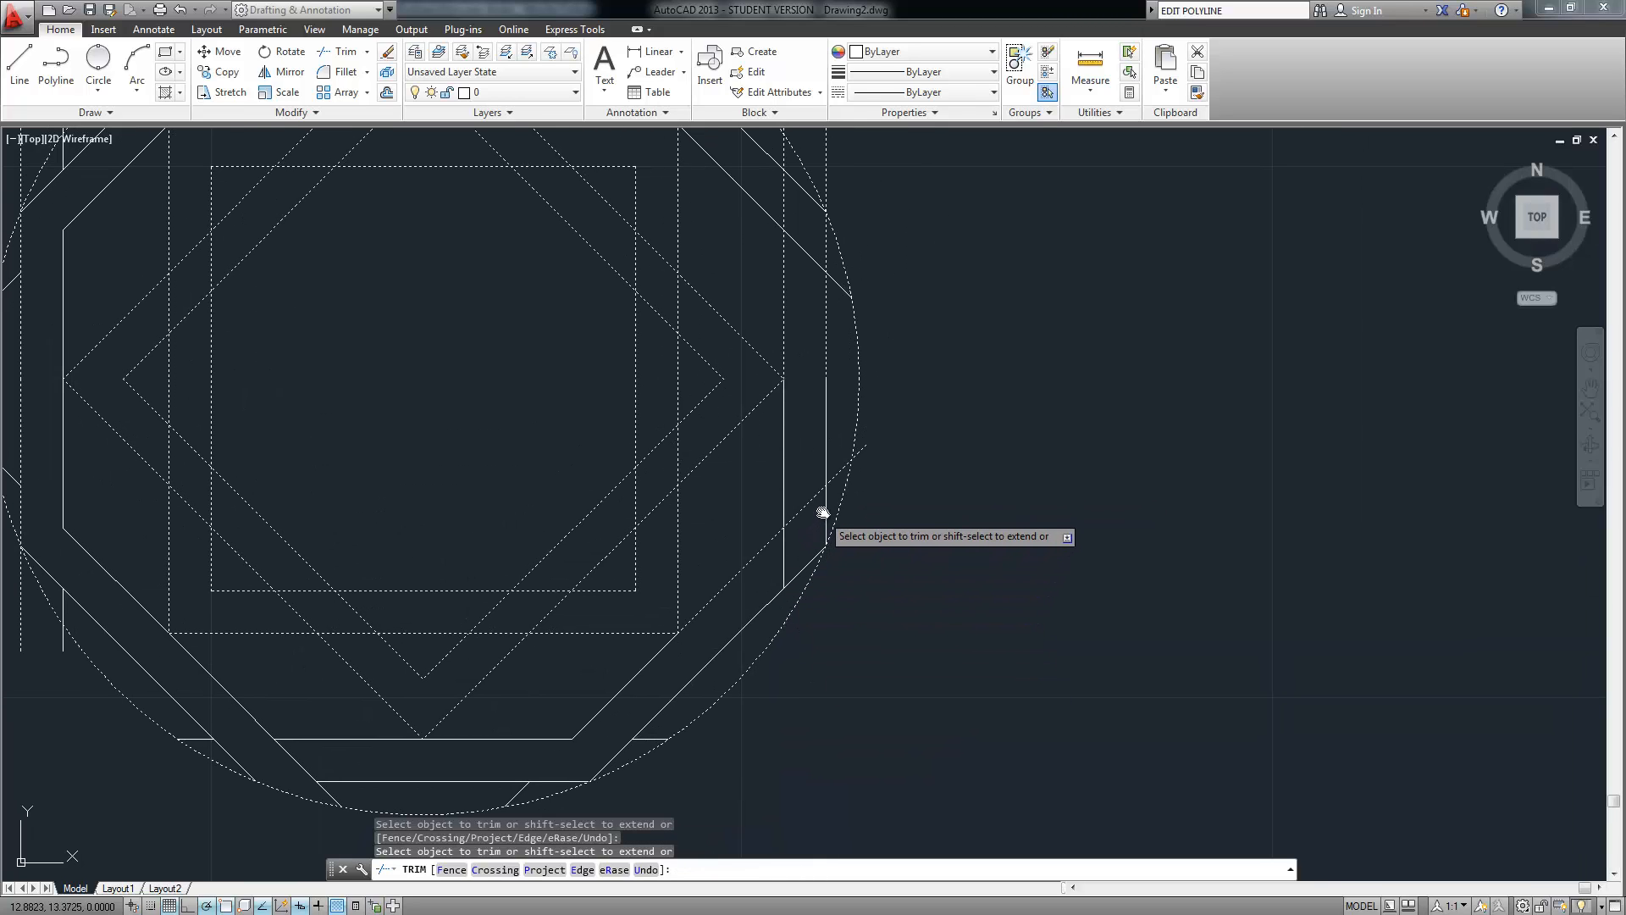
pyautogui.click(784, 556)
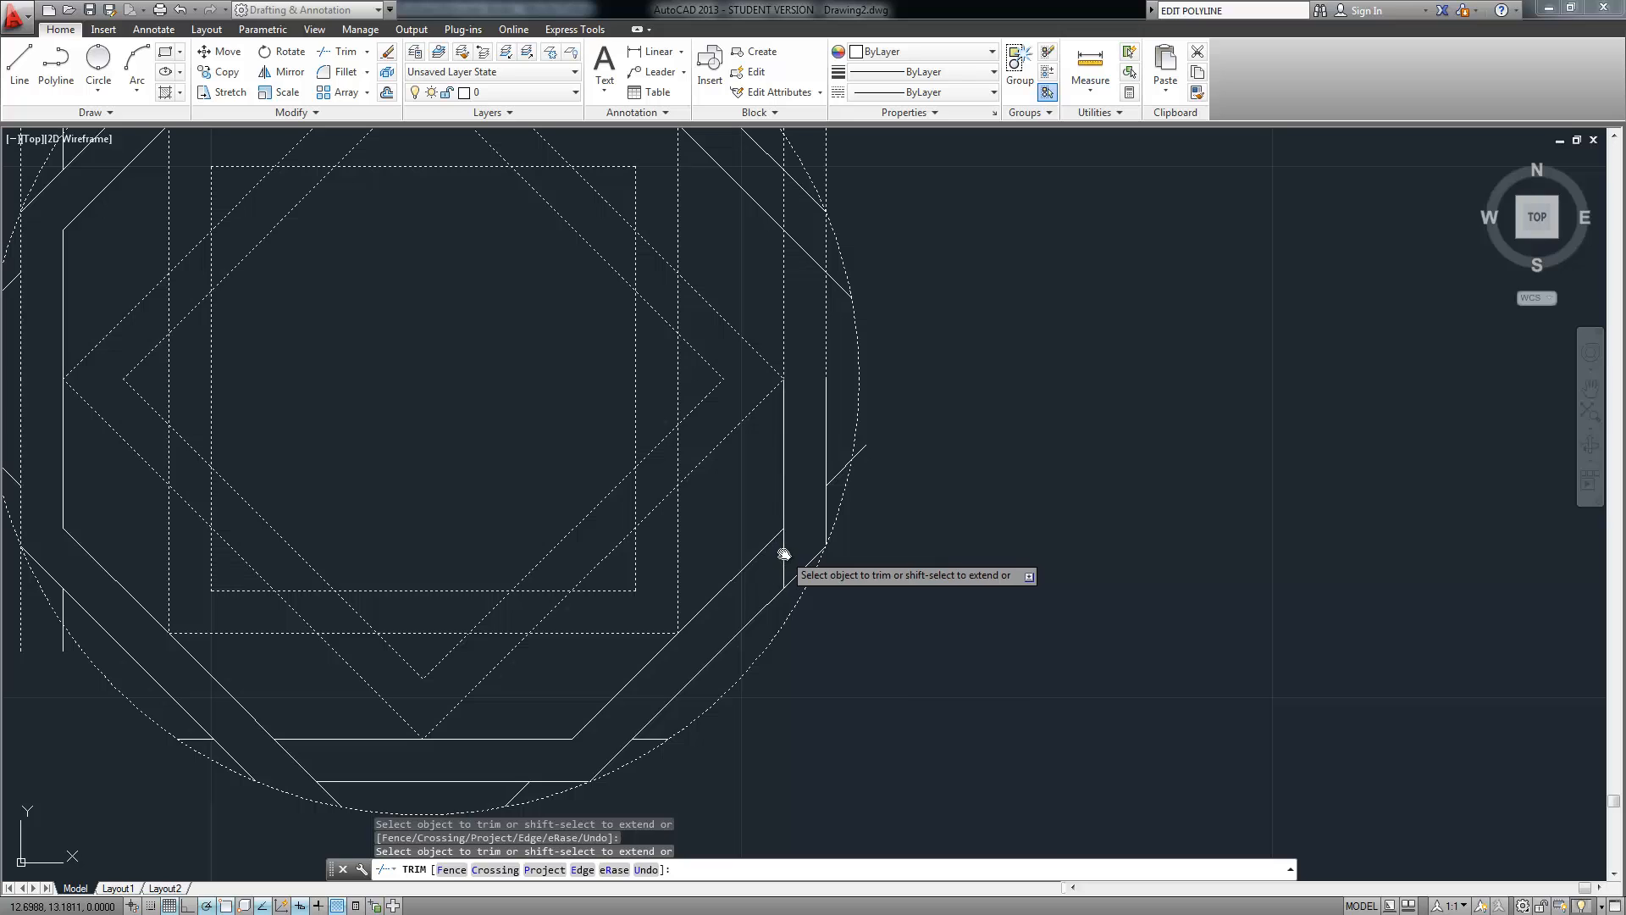
# Cut the upper-right vertical, top horizontal, diagonal and outer square's top edge between diagonals
pyautogui.moveTo(733, 384); pyautogui.dragTo(721, 564, button='middle')
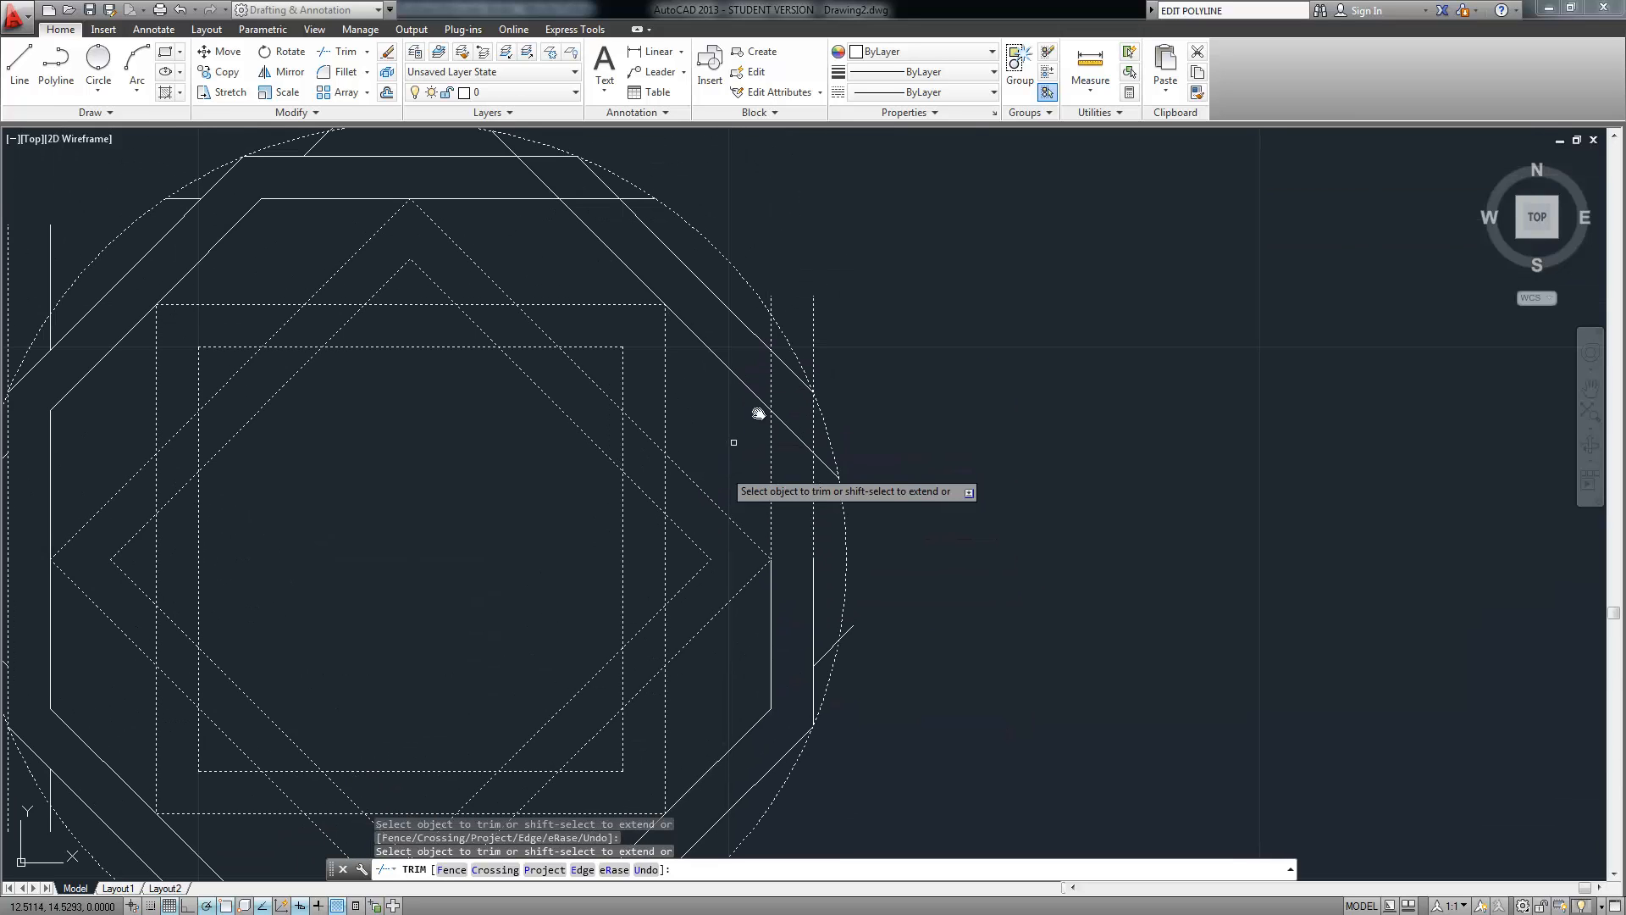
pyautogui.click(769, 403)
pyautogui.click(596, 199)
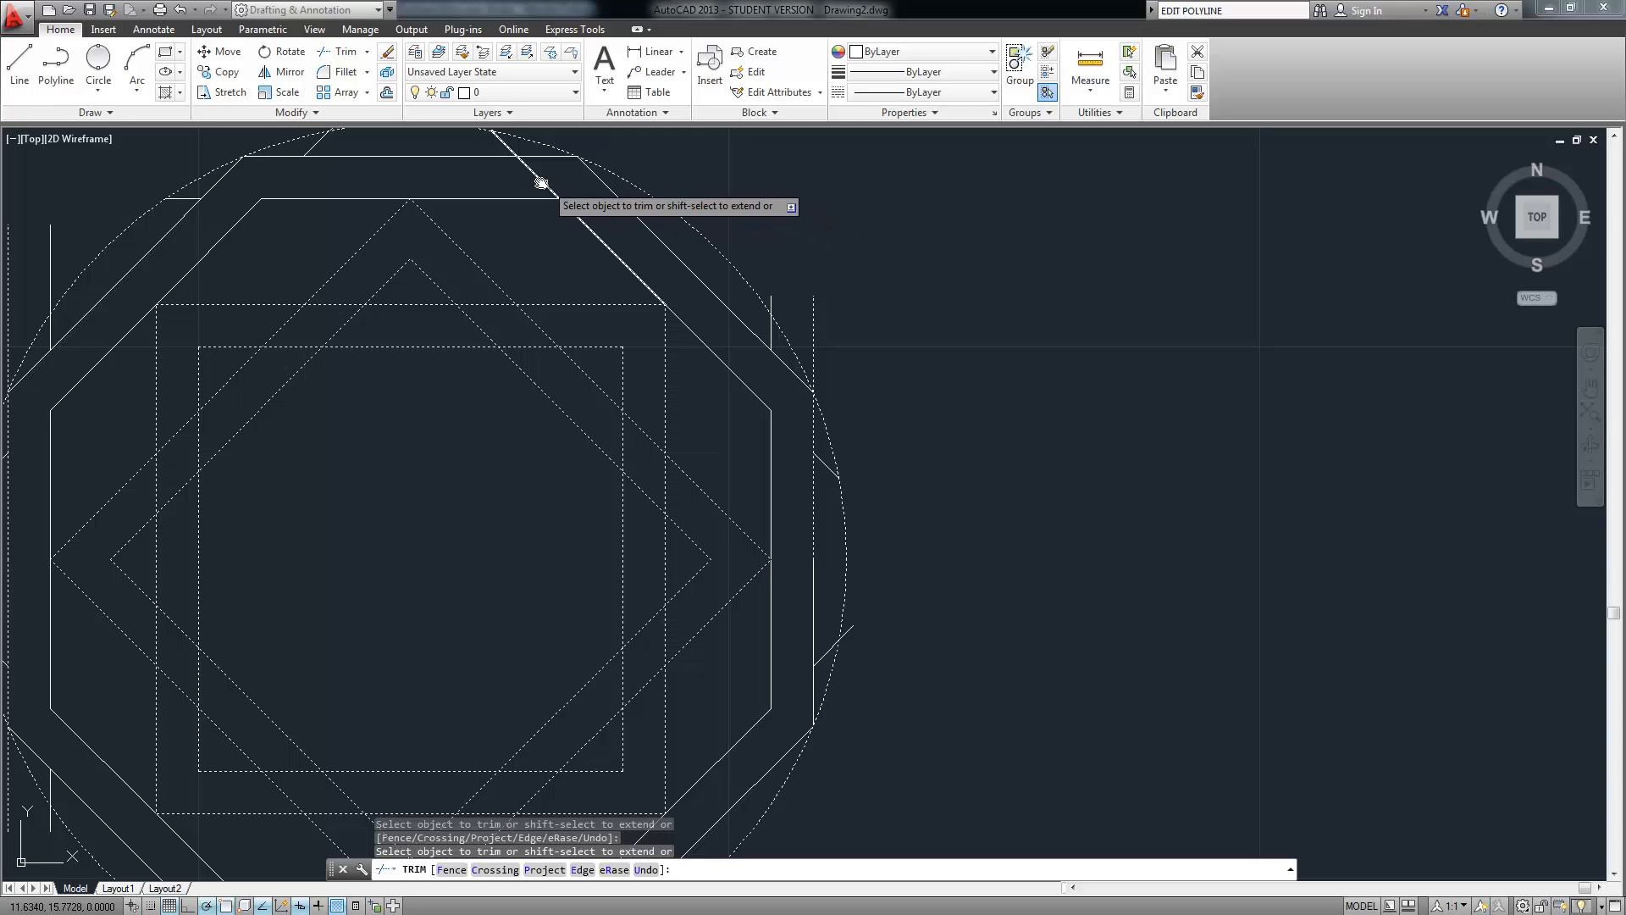
pyautogui.click(540, 182)
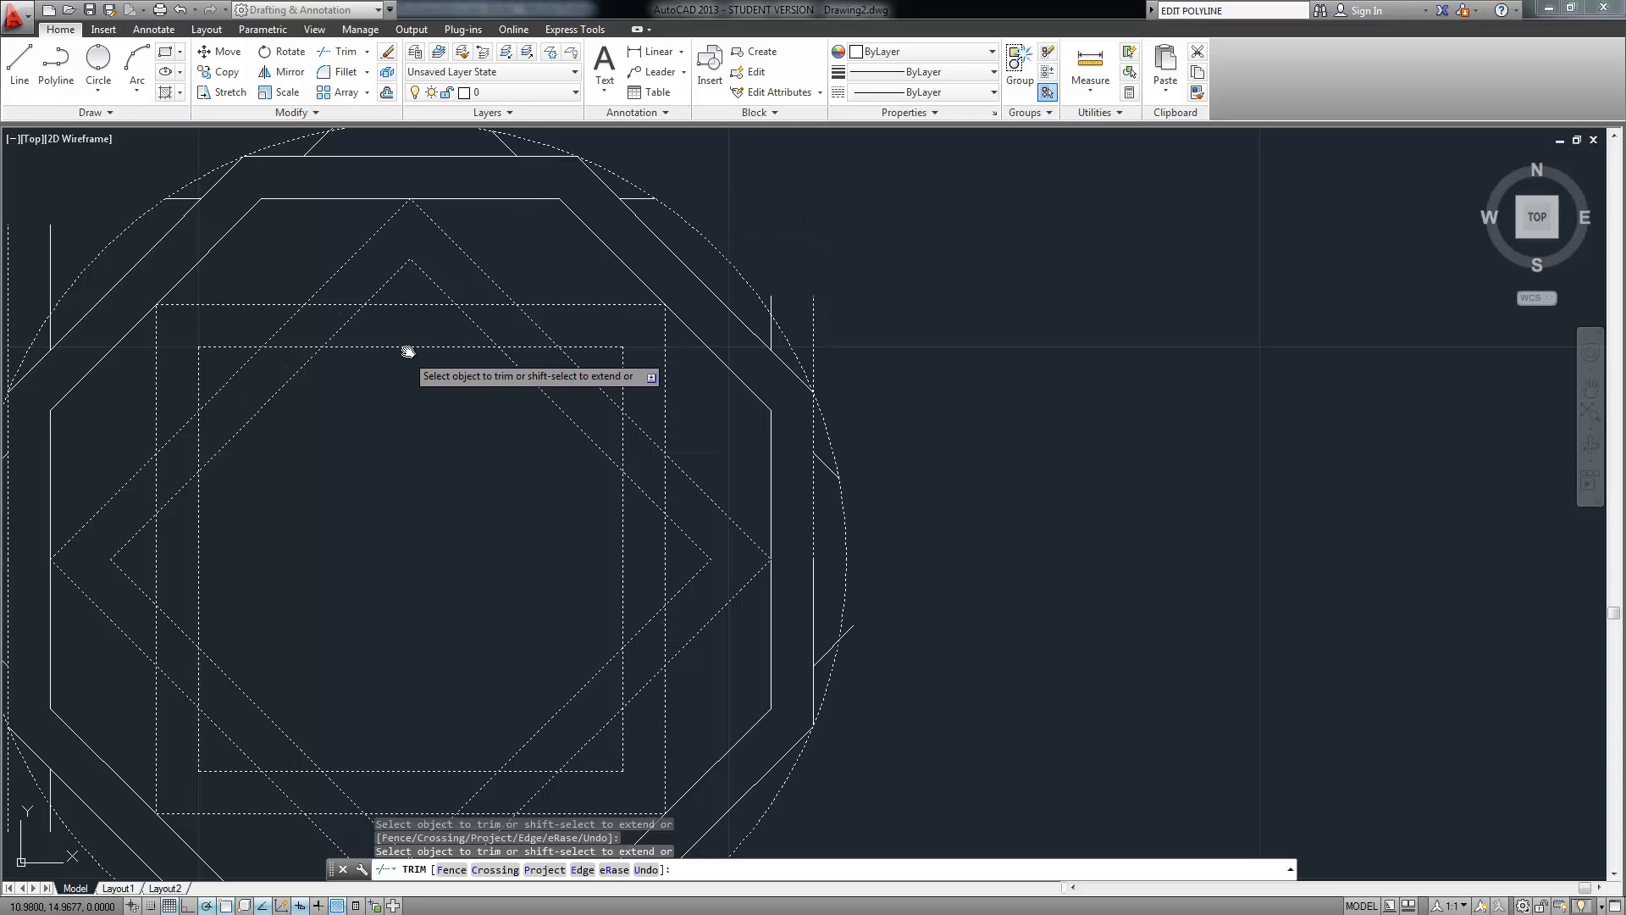
pyautogui.moveTo(407, 350); pyautogui.dragTo(456, 406, button='middle')
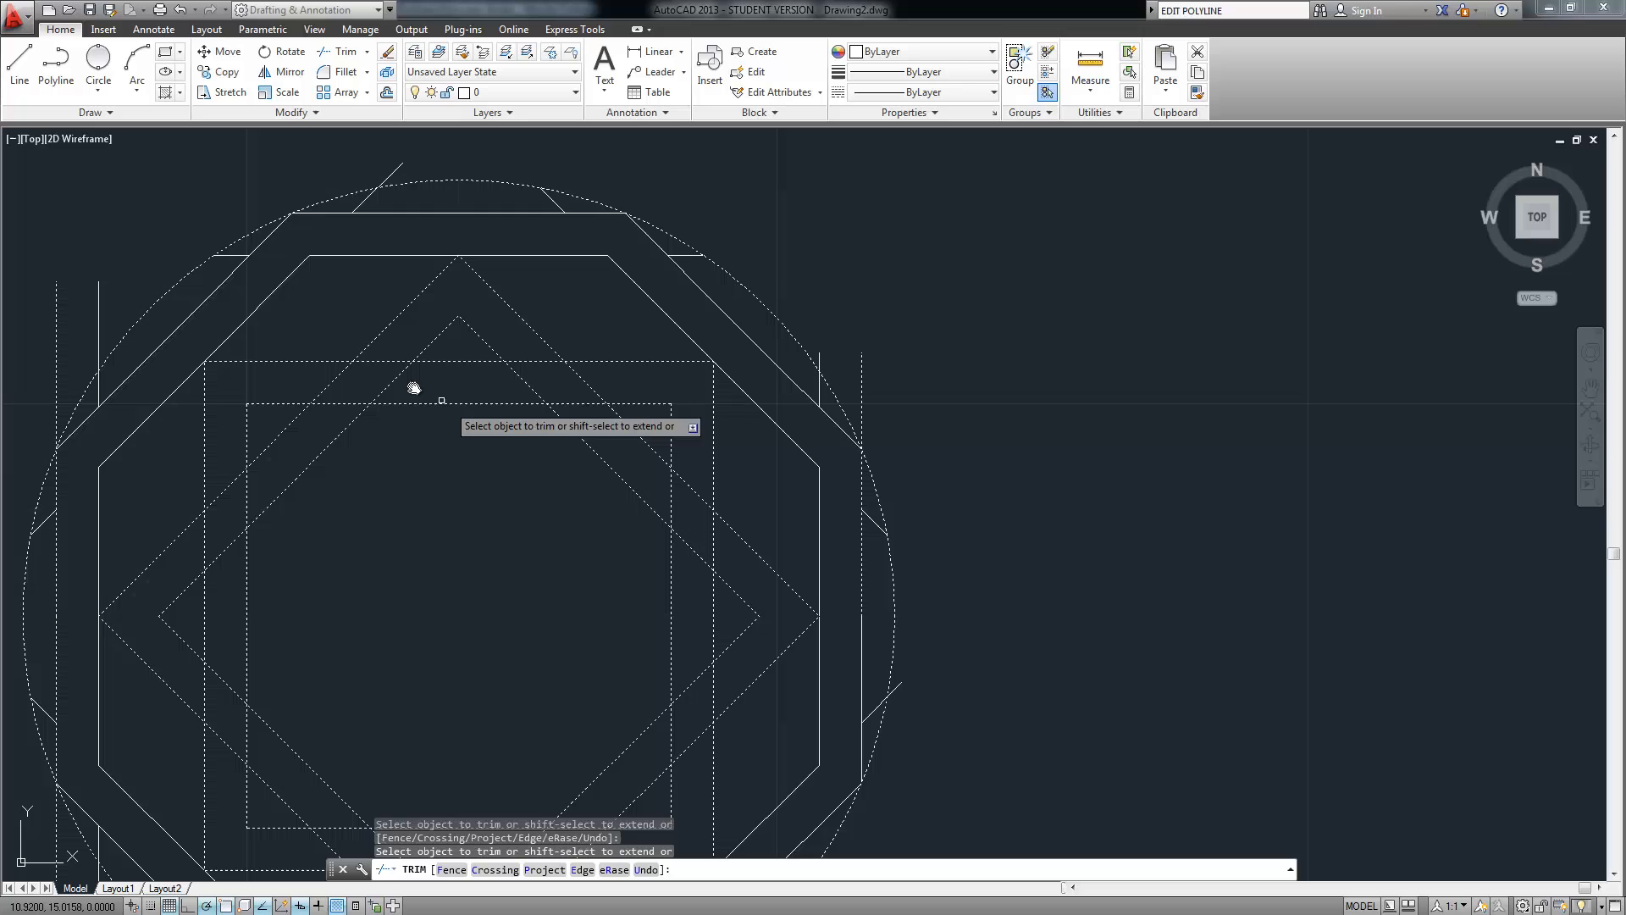
pyautogui.click(371, 363)
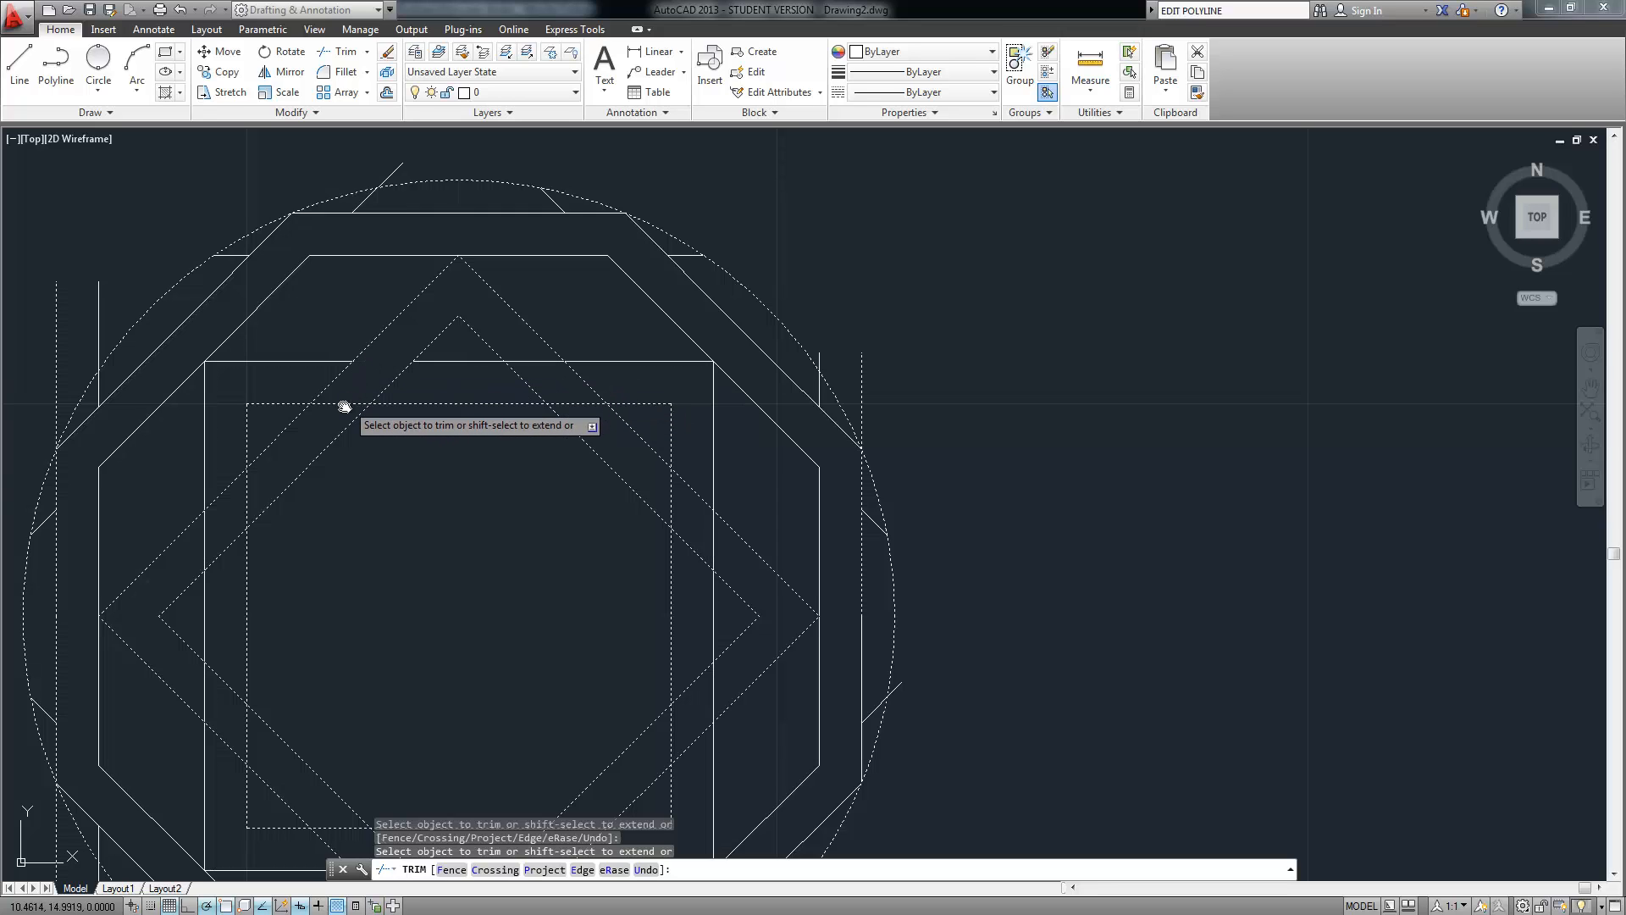
pyautogui.moveTo(323, 421); pyautogui.dragTo(403, 274, button='middle')
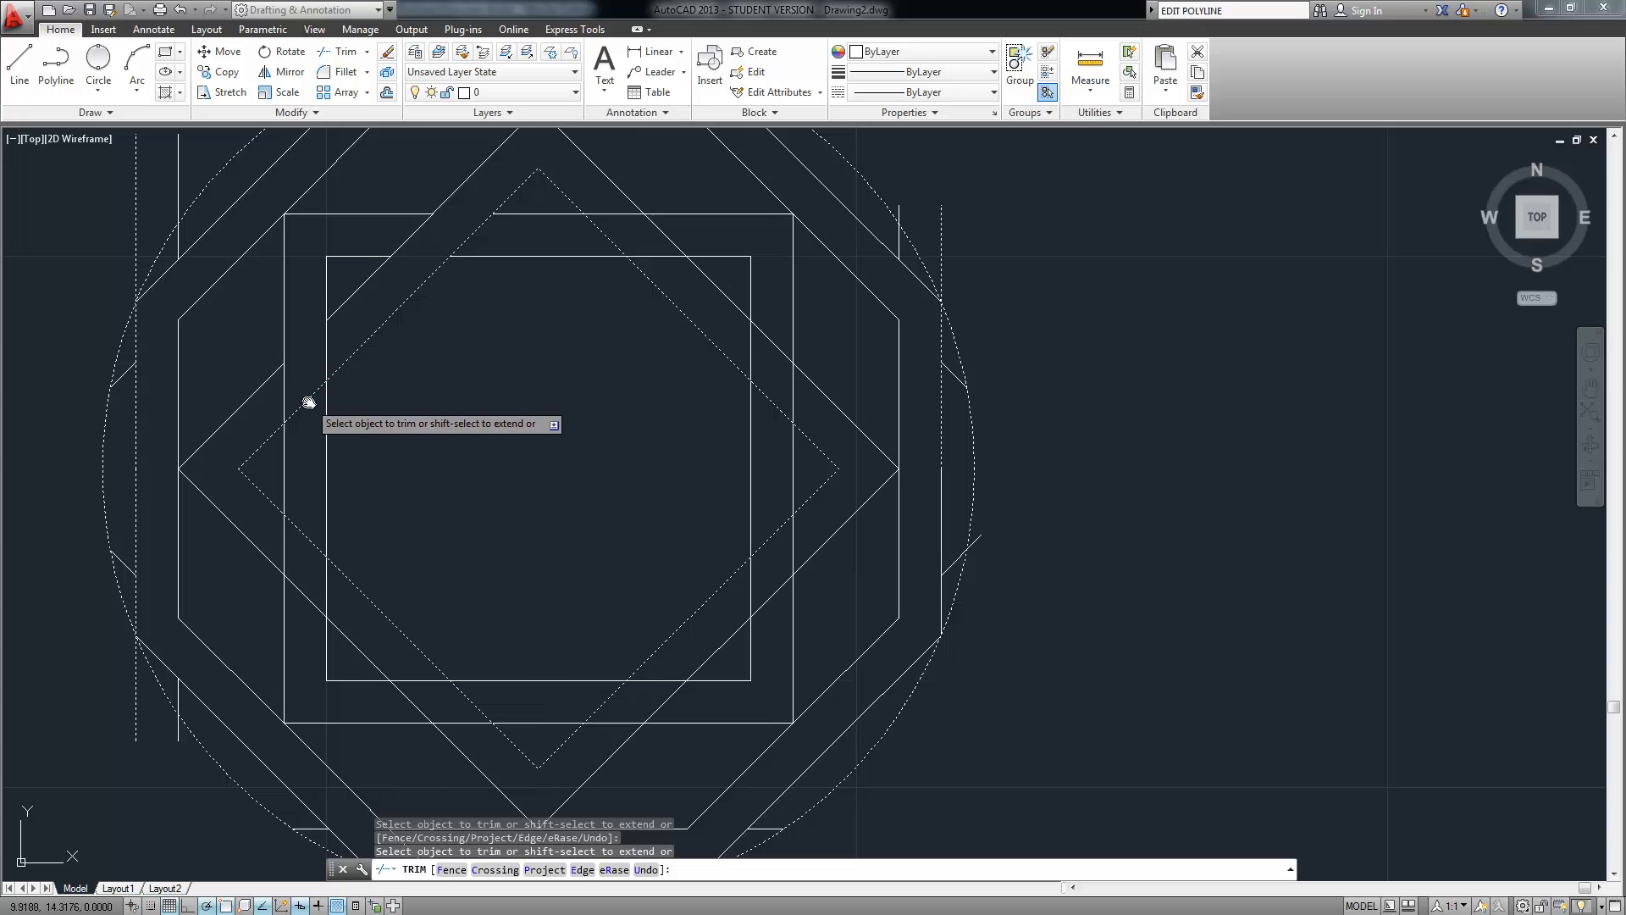
# Cut the diamond's edges between the square bottoms and between the squares' right sides
pyautogui.moveTo(380, 461); pyautogui.dragTo(395, 415, button='middle')
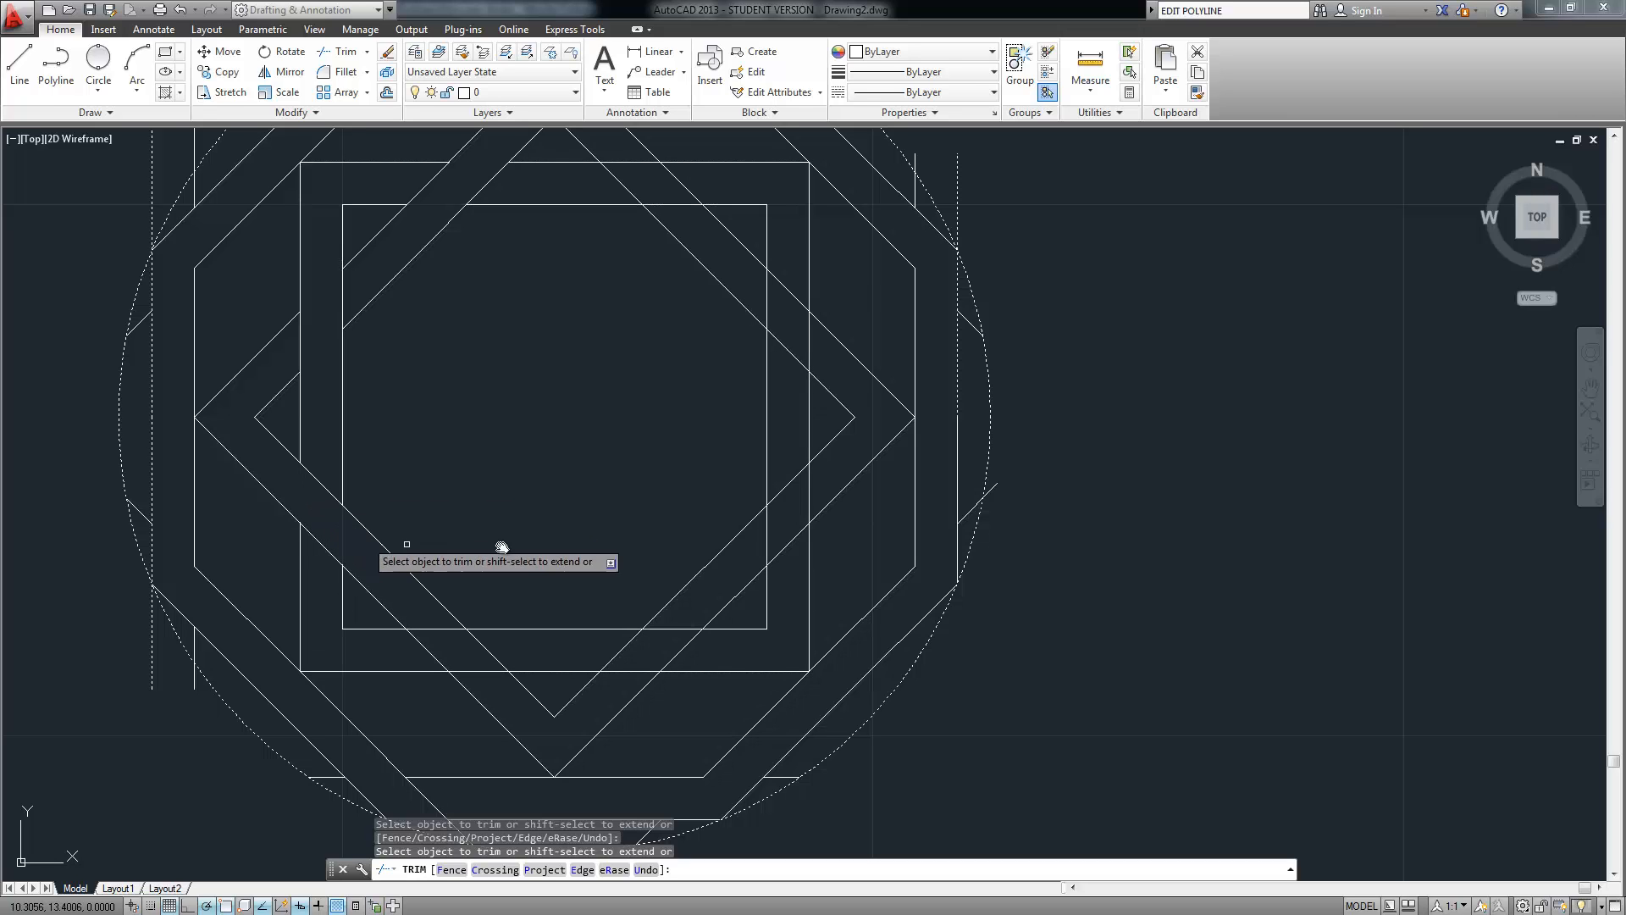
pyautogui.moveTo(542, 520); pyautogui.dragTo(493, 501, button='middle')
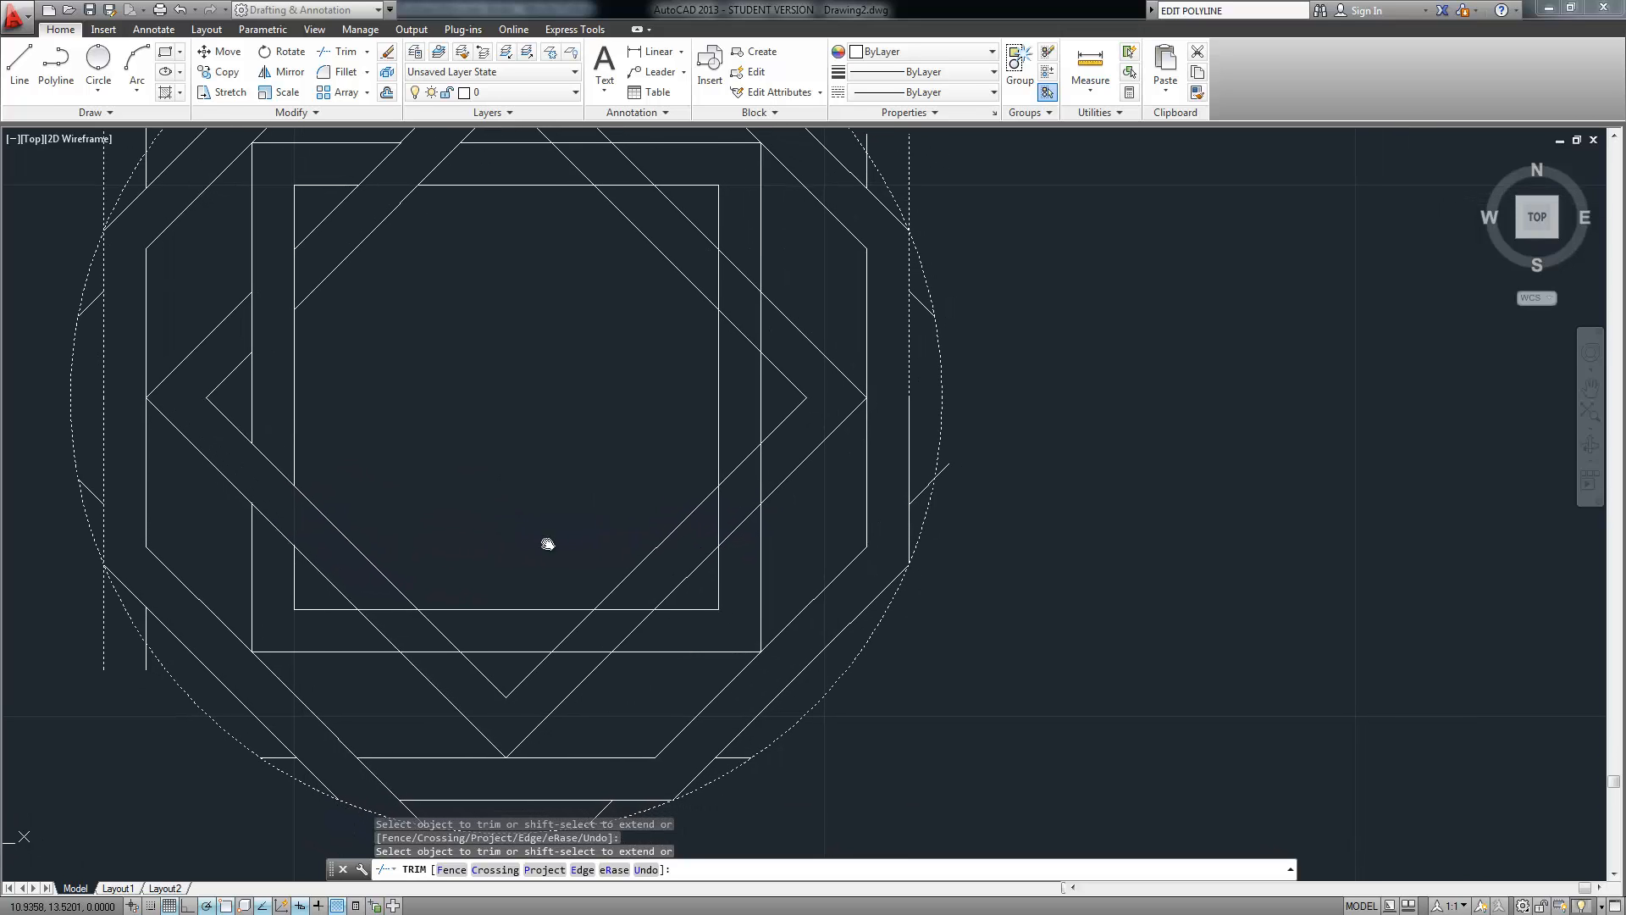
pyautogui.click(582, 624)
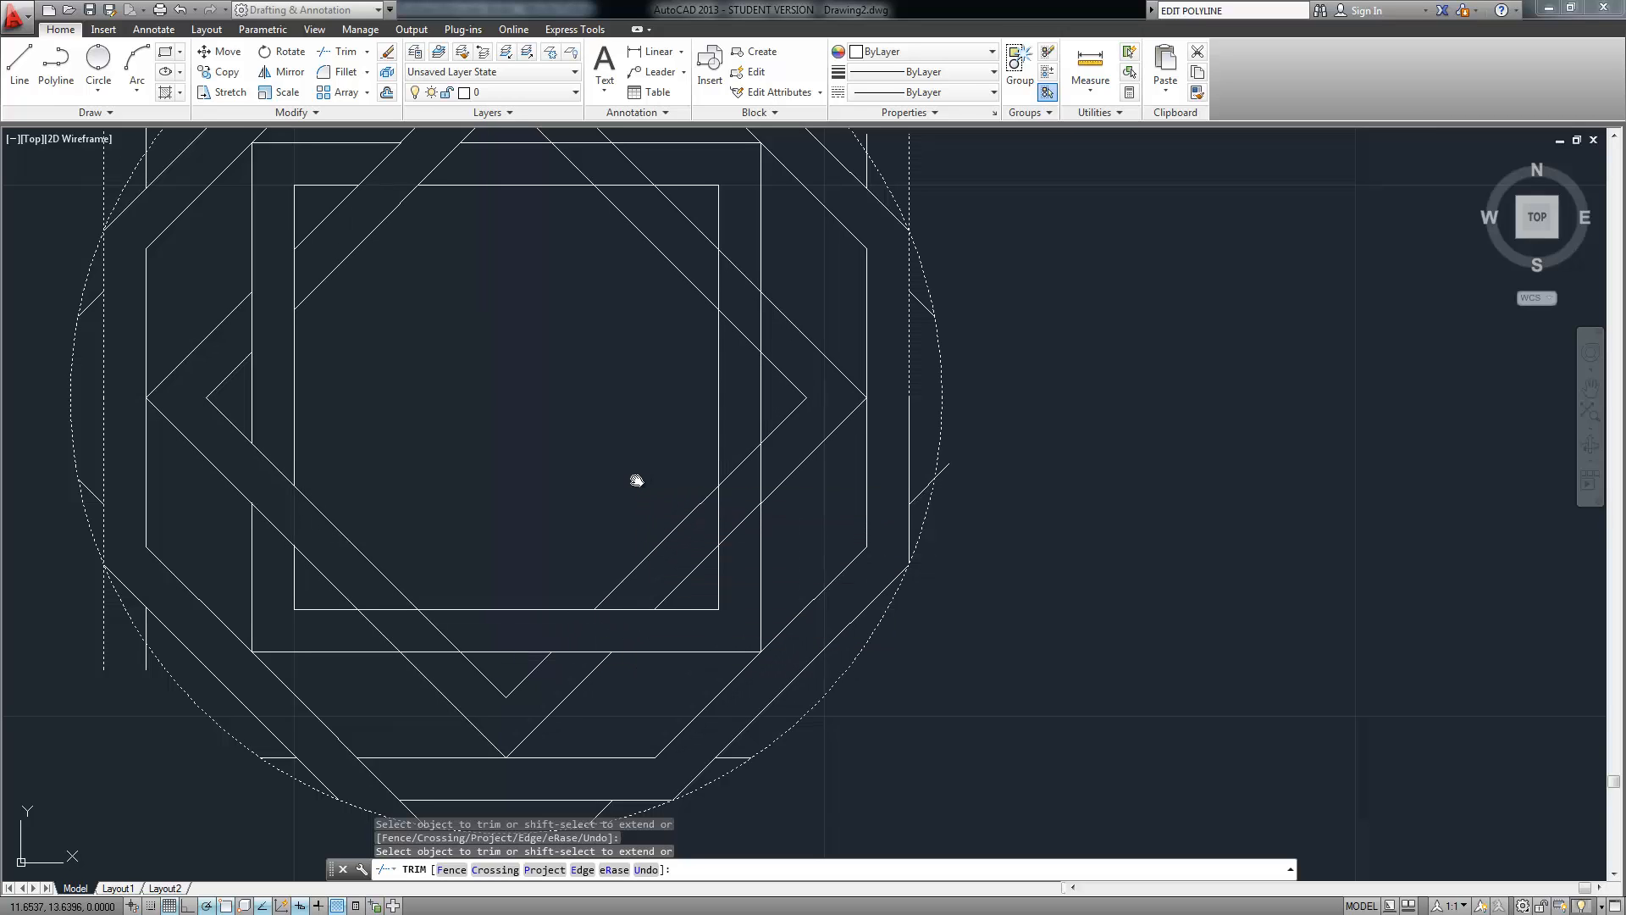
pyautogui.moveTo(637, 481); pyautogui.dragTo(580, 516, button='middle')
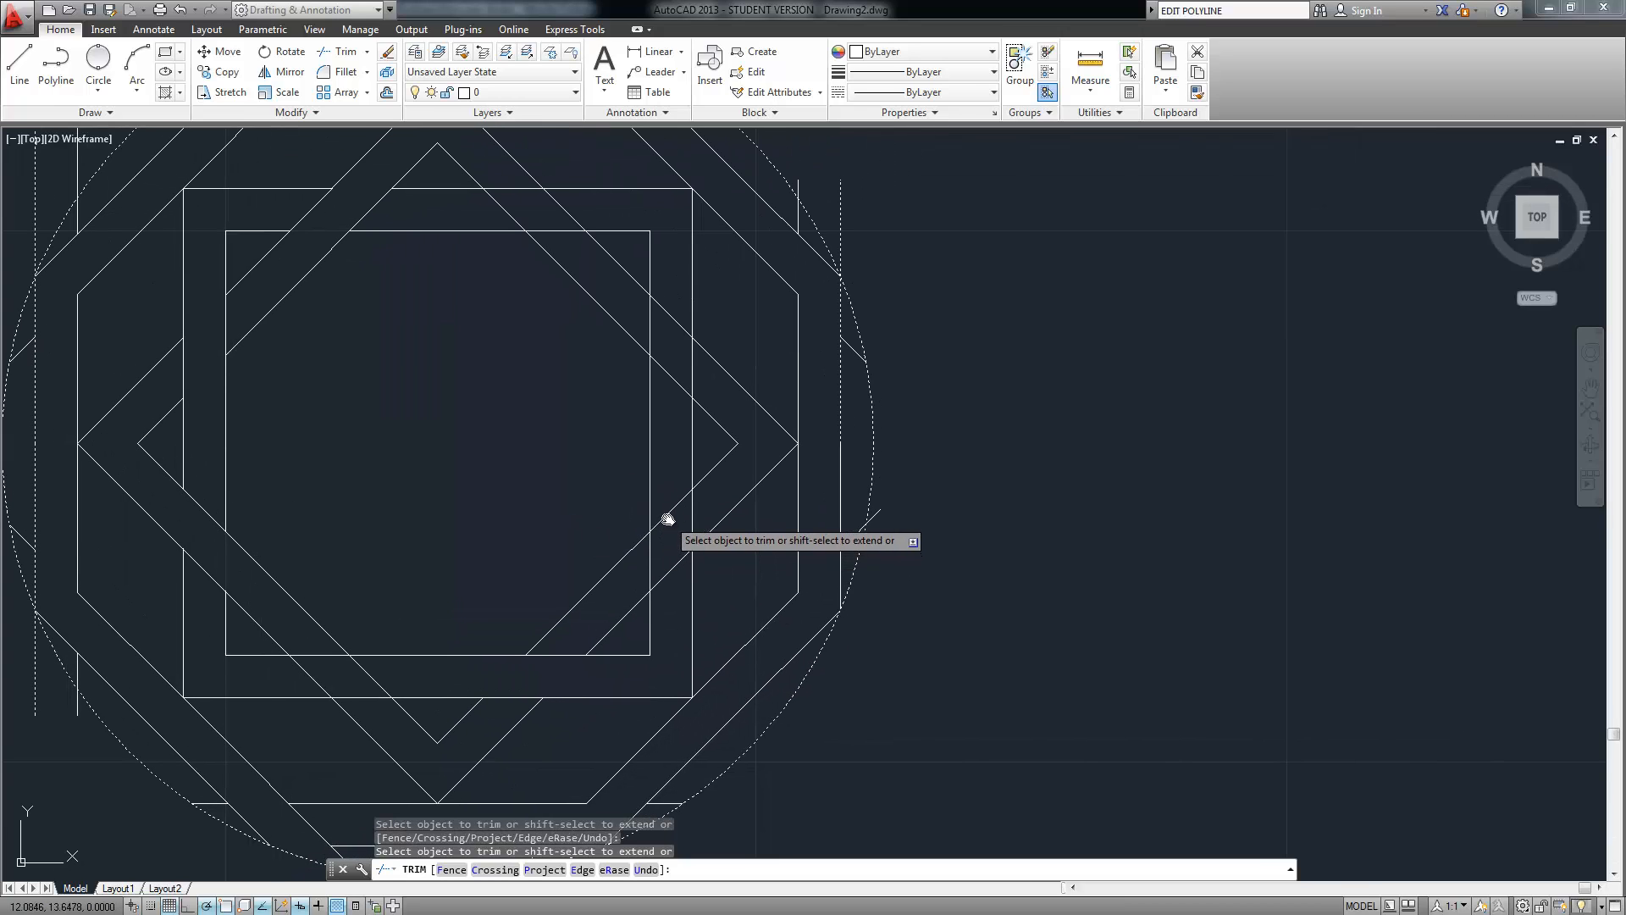
pyautogui.click(669, 514)
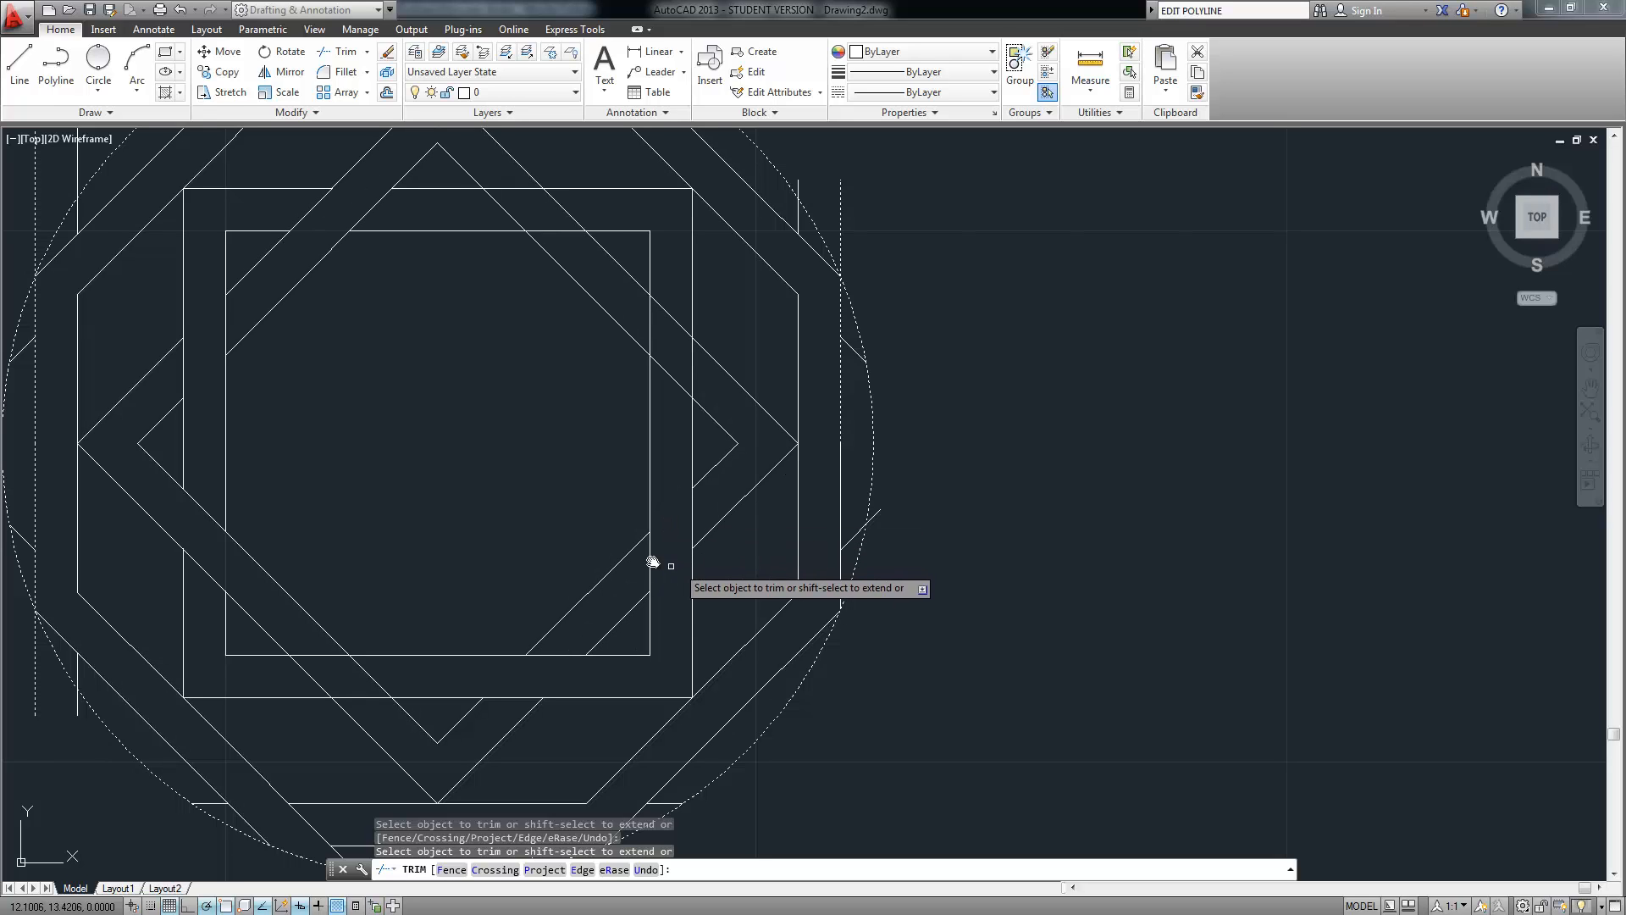
pyautogui.moveTo(609, 413); pyautogui.dragTo(582, 456, button='middle')
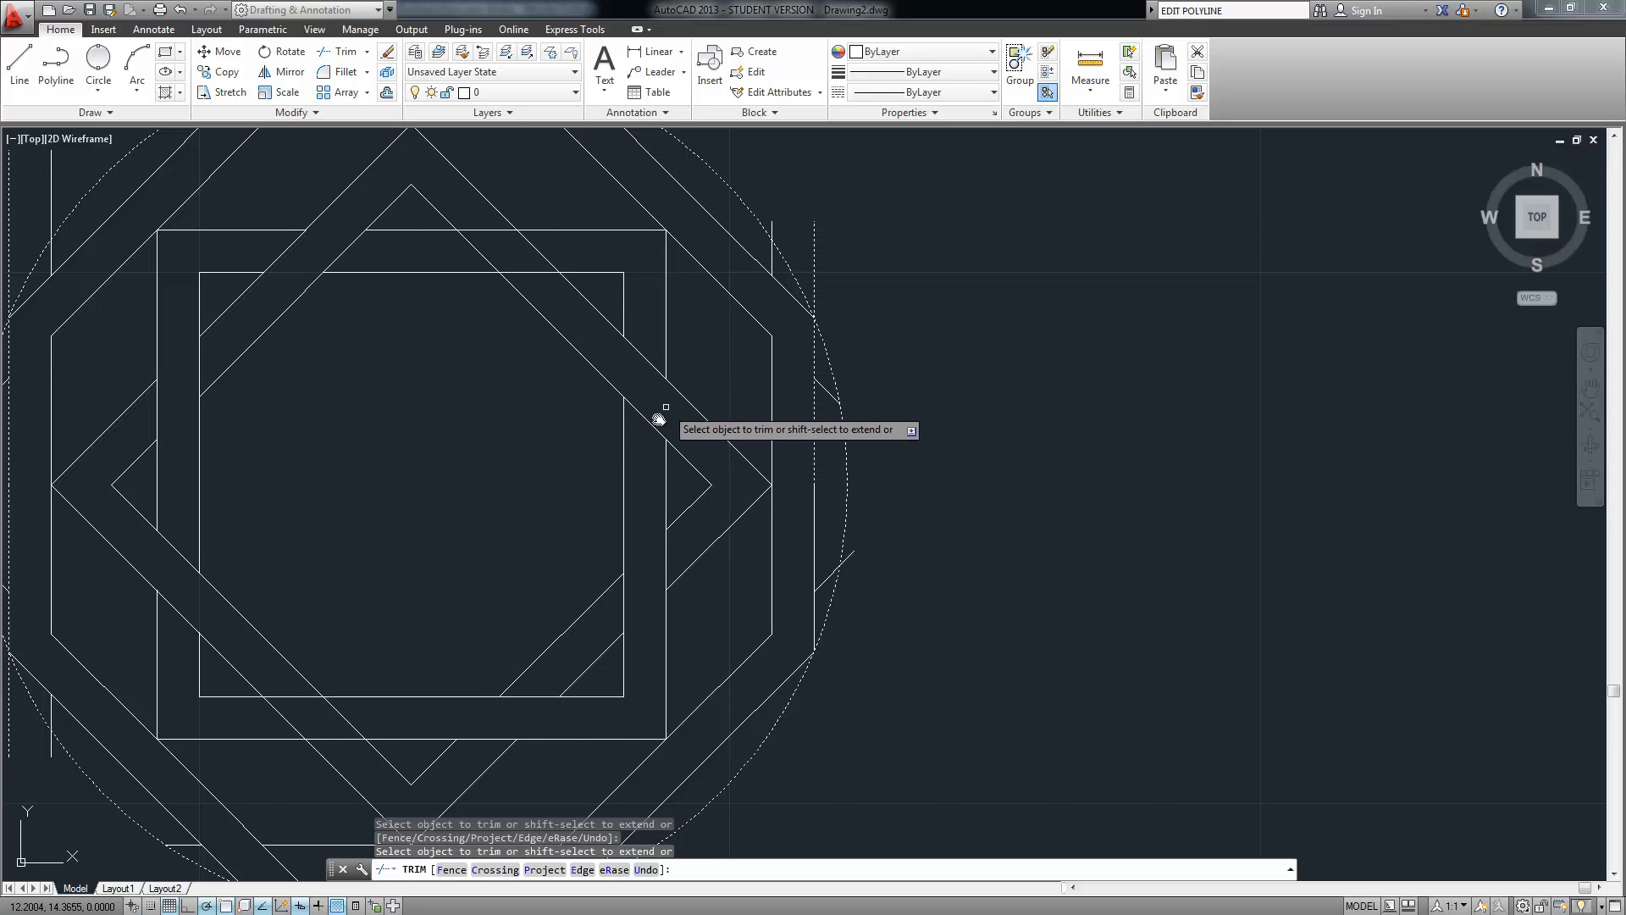
# Trim the dashed vertical lines above the octagon corner and finish the trim
pyautogui.click(825, 244)
pyautogui.click(768, 229)
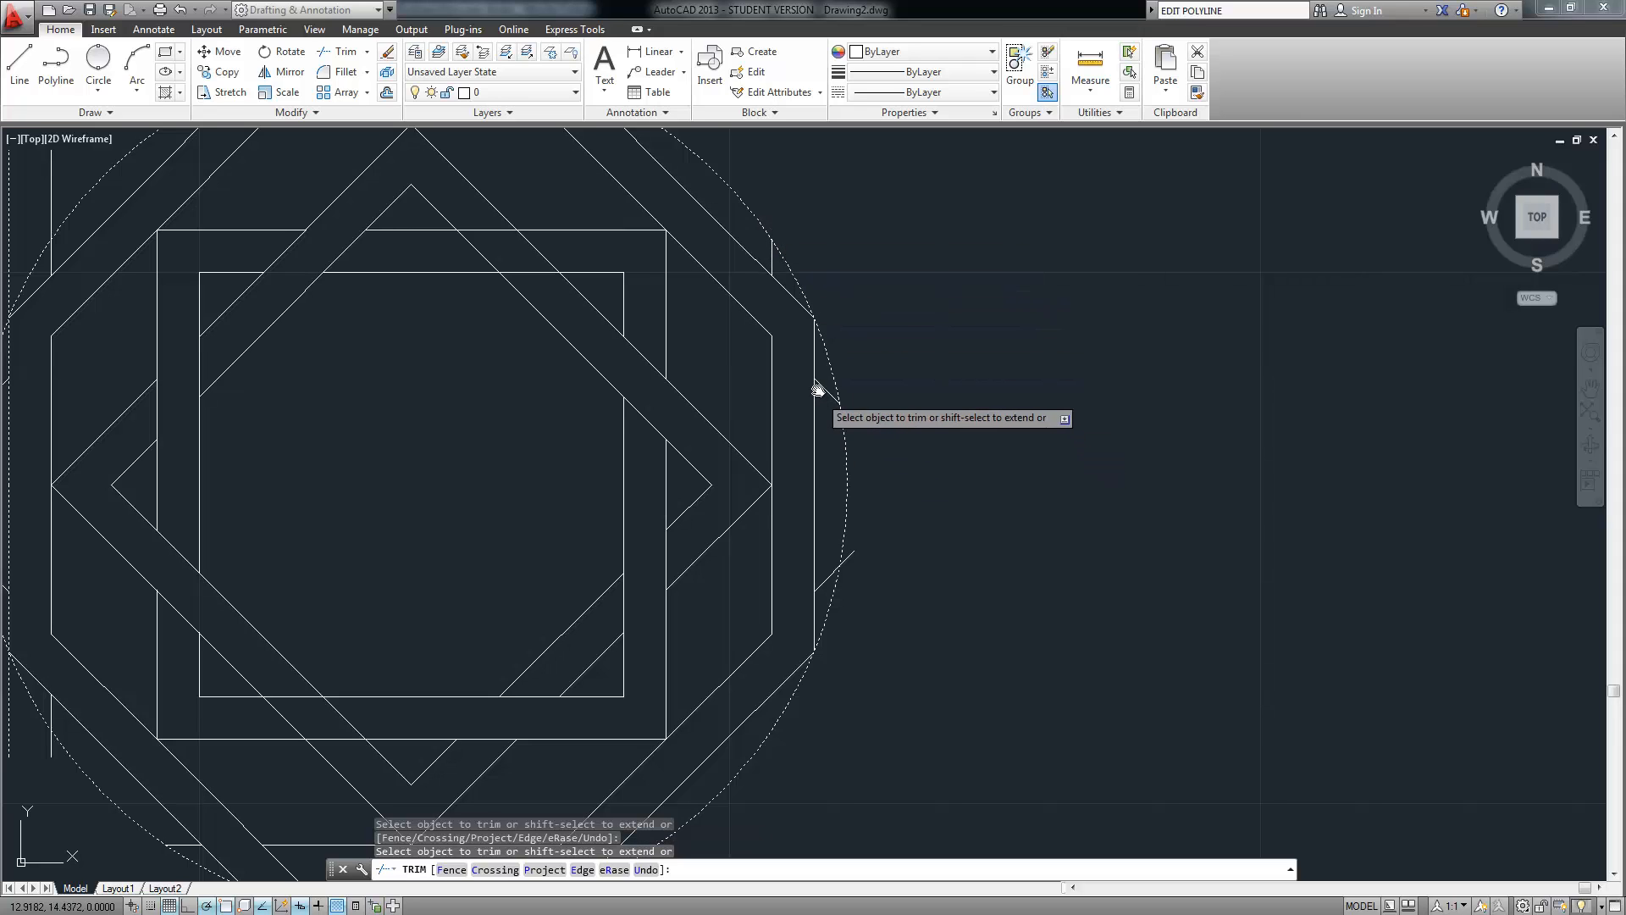
pyautogui.scroll(-3, 403, 509)
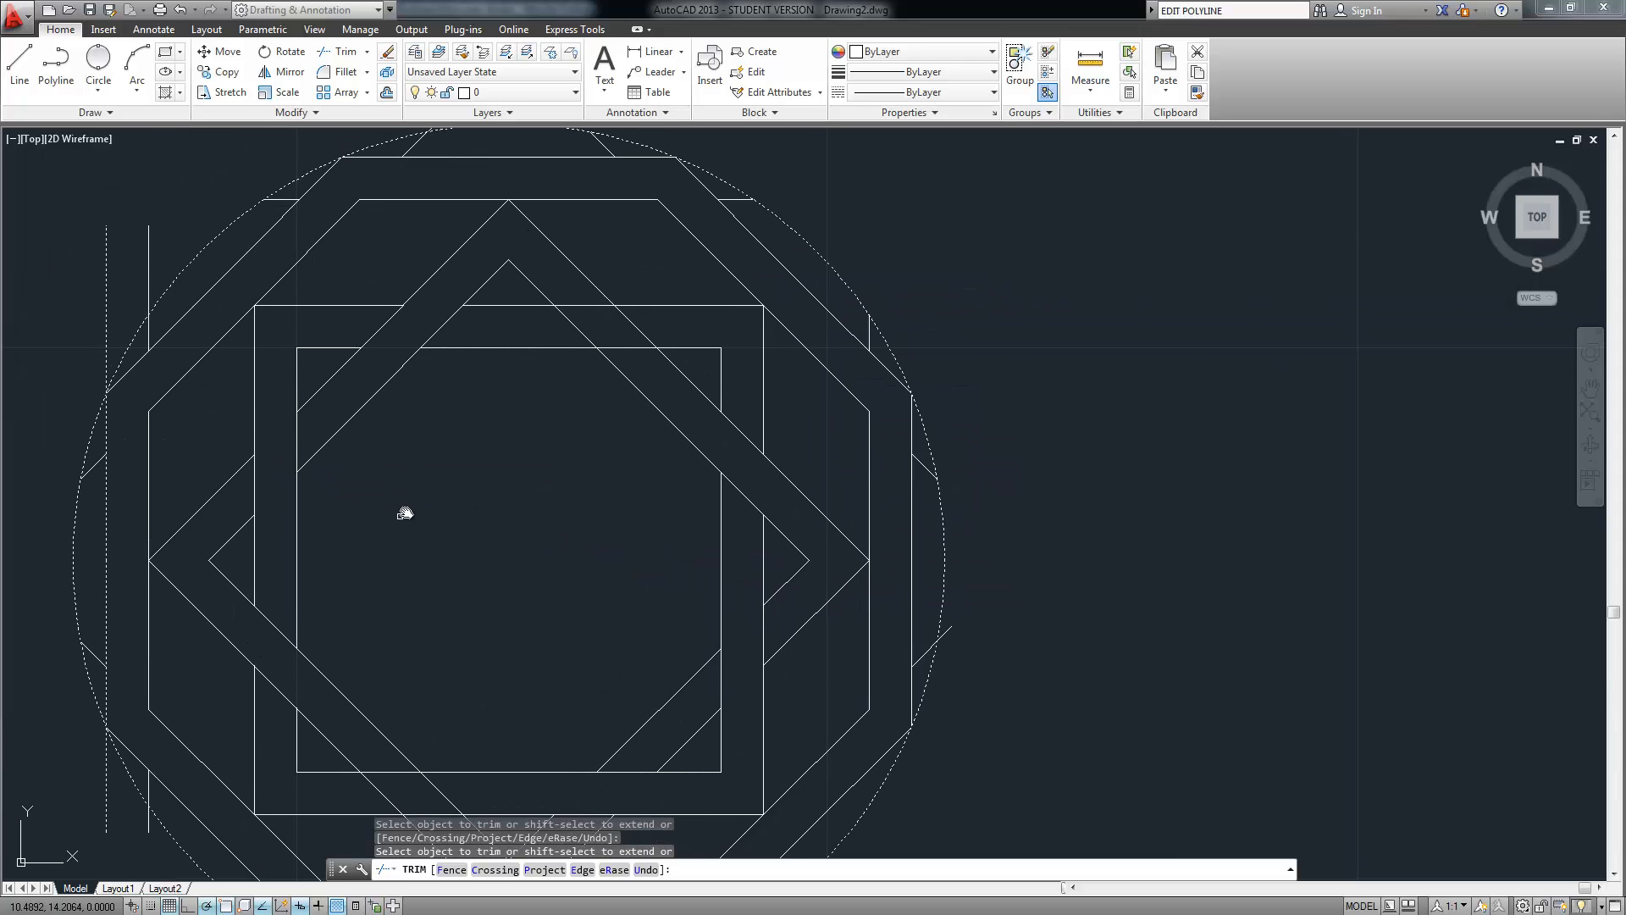
pyautogui.moveTo(408, 375); pyautogui.dragTo(407, 374, button='middle')
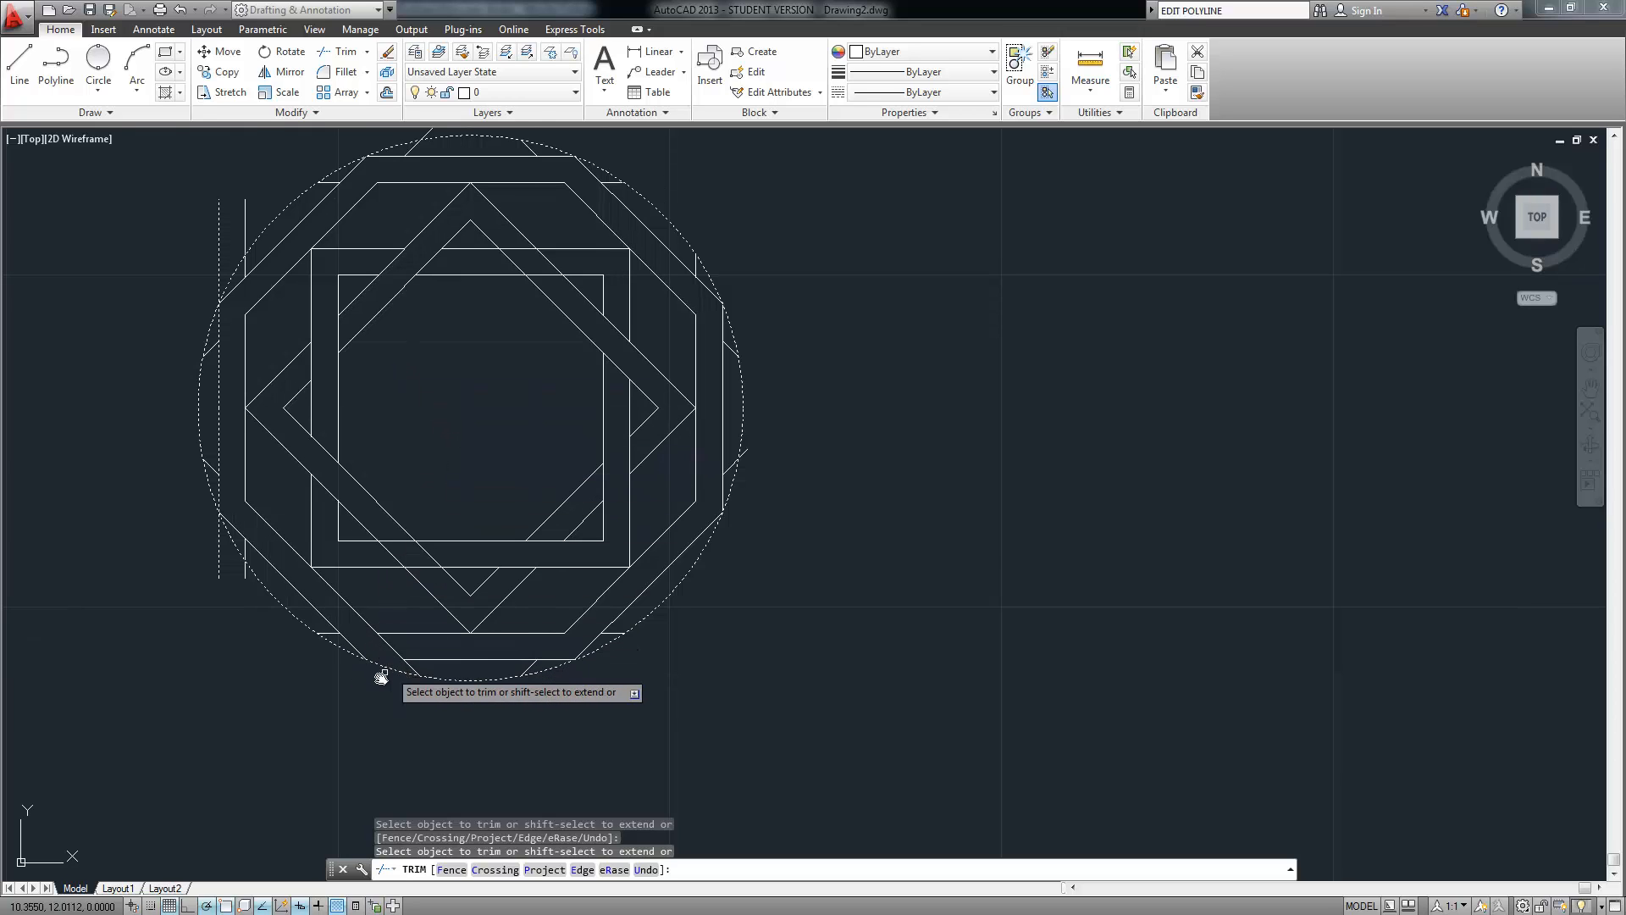
pyautogui.scroll(4, 379, 673)
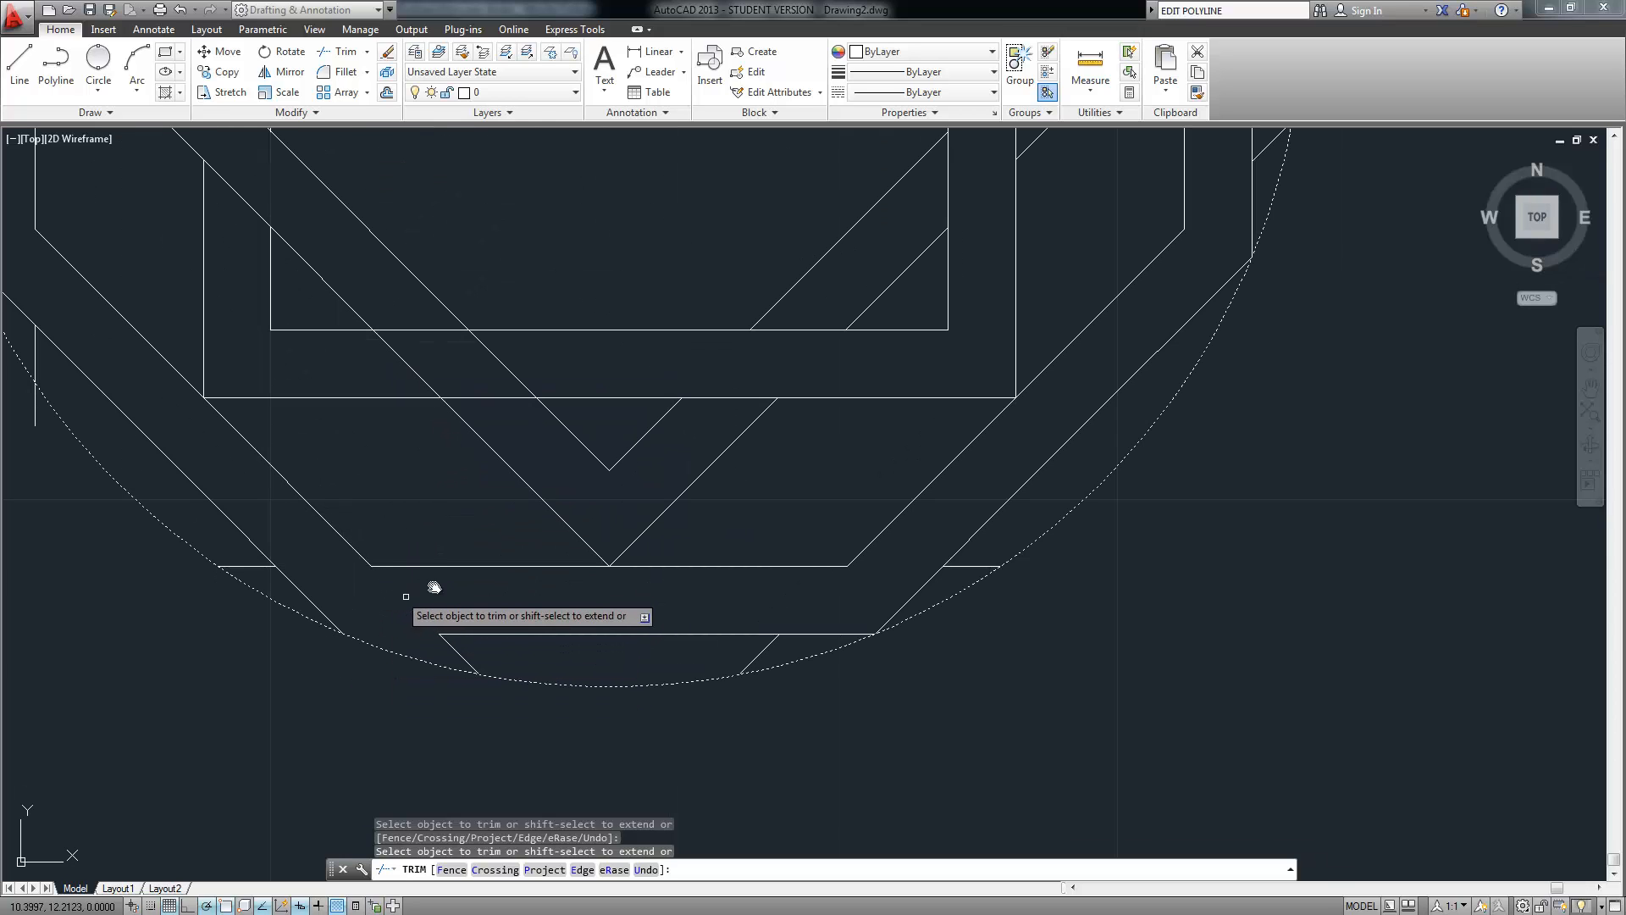
pyautogui.scroll(-2, 492, 471)
pyautogui.scroll(-2, 492, 471)
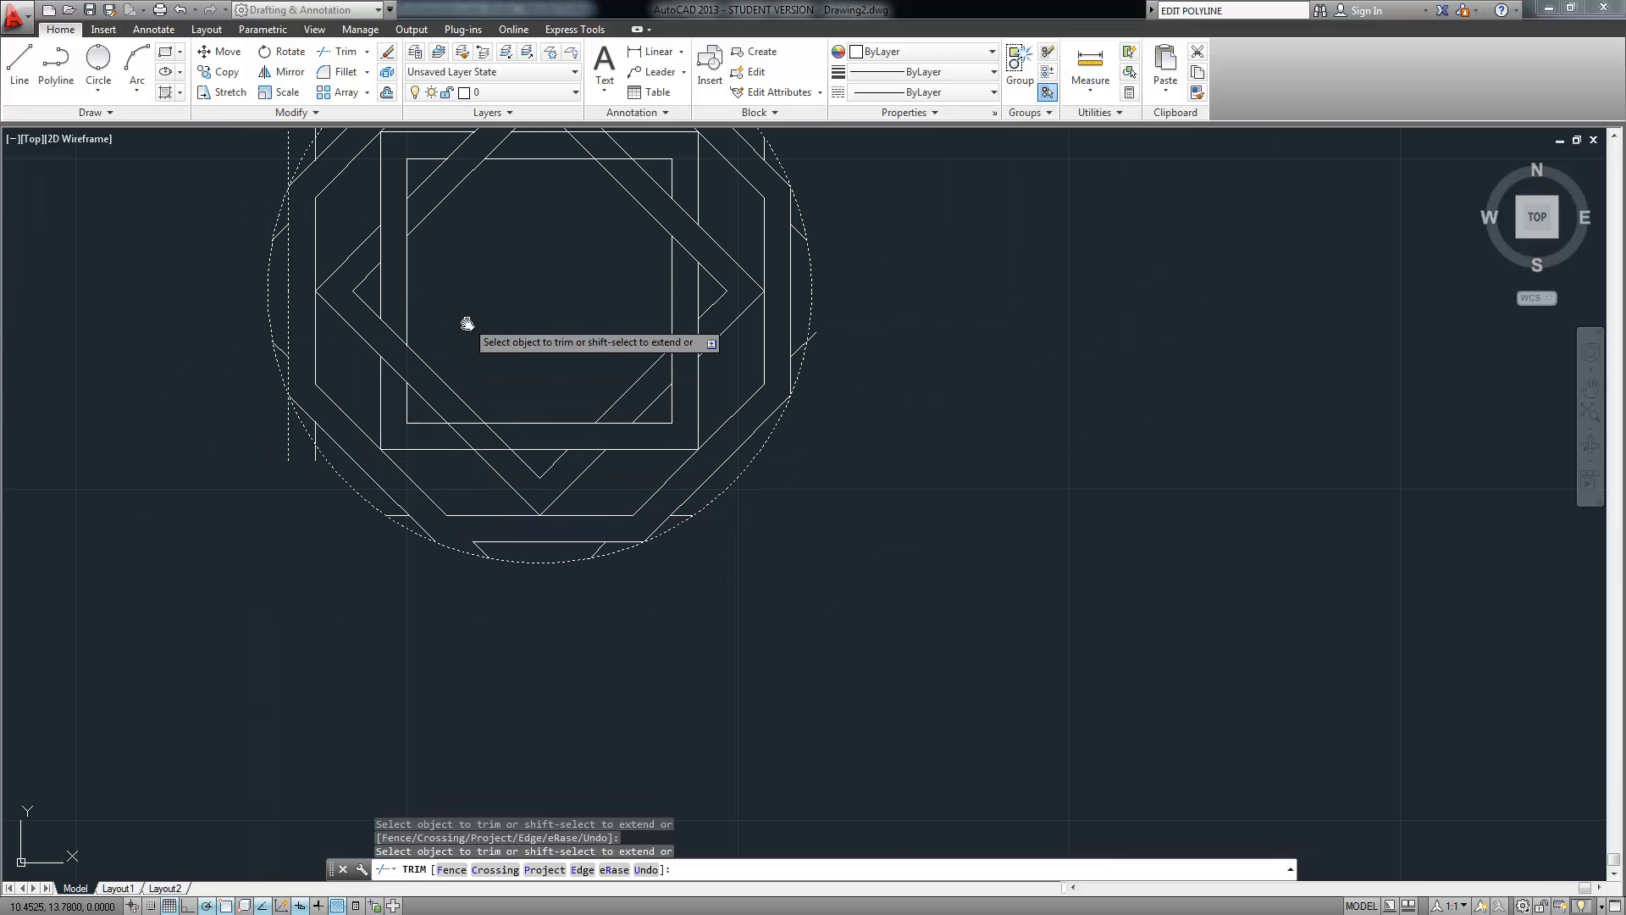
pyautogui.moveTo(465, 319); pyautogui.dragTo(470, 459, button='middle')
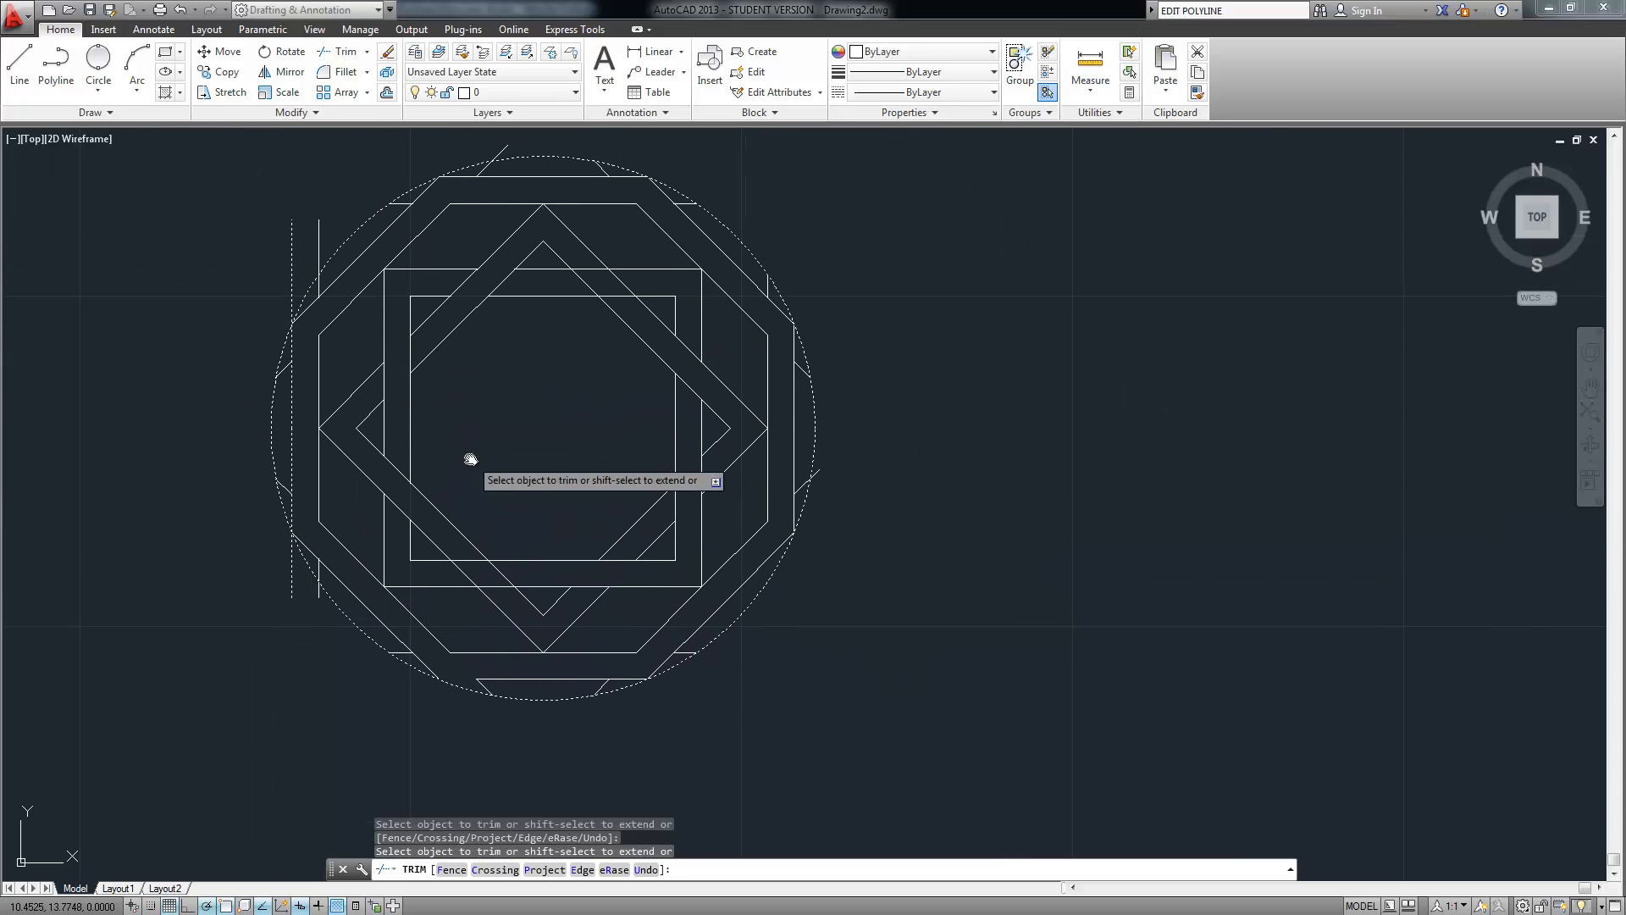
pyautogui.press('Return')
# Draw a line across the bottom band between its two circle intersections
pyautogui.scroll(4, 461, 744)
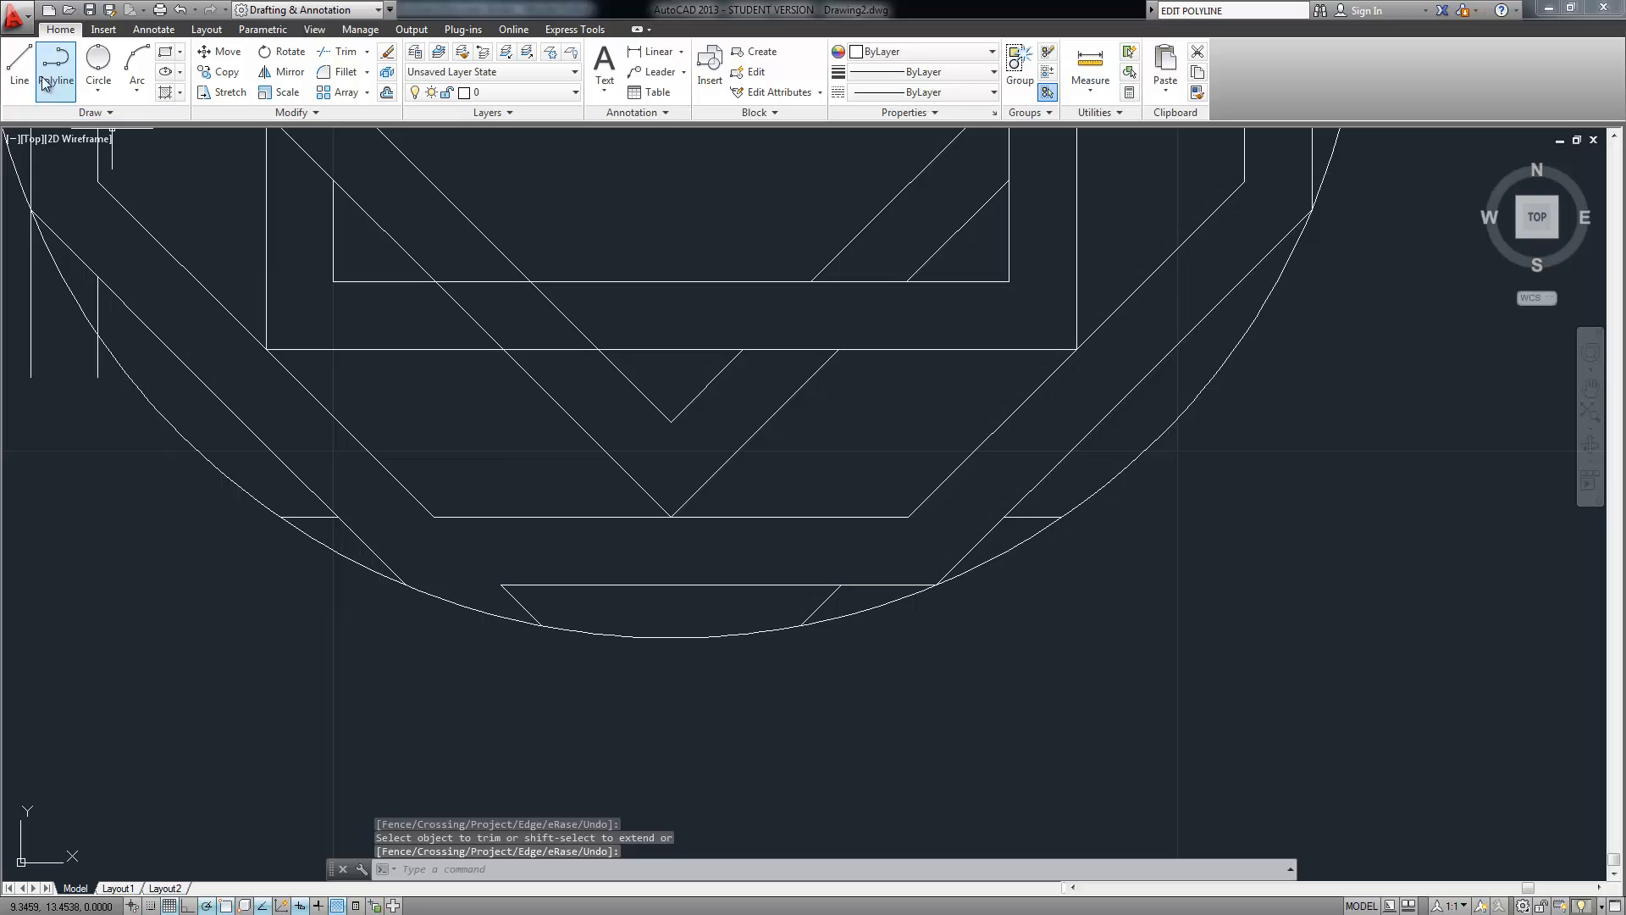
pyautogui.click(19, 66)
pyautogui.click(404, 584)
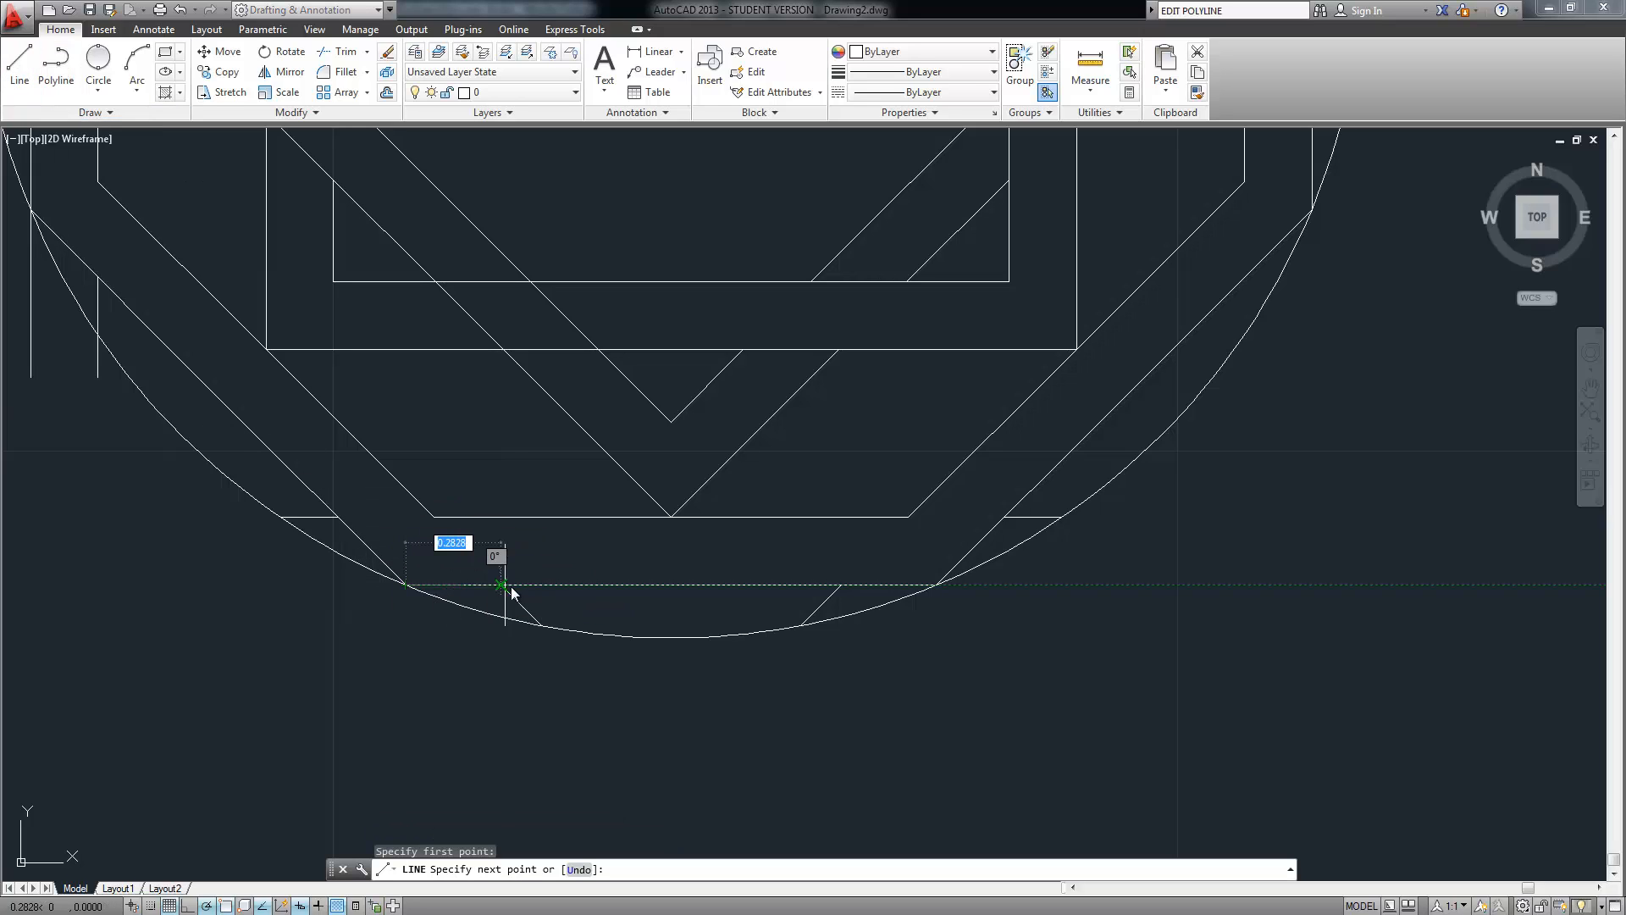
pyautogui.click(508, 585)
pyautogui.press('Return')
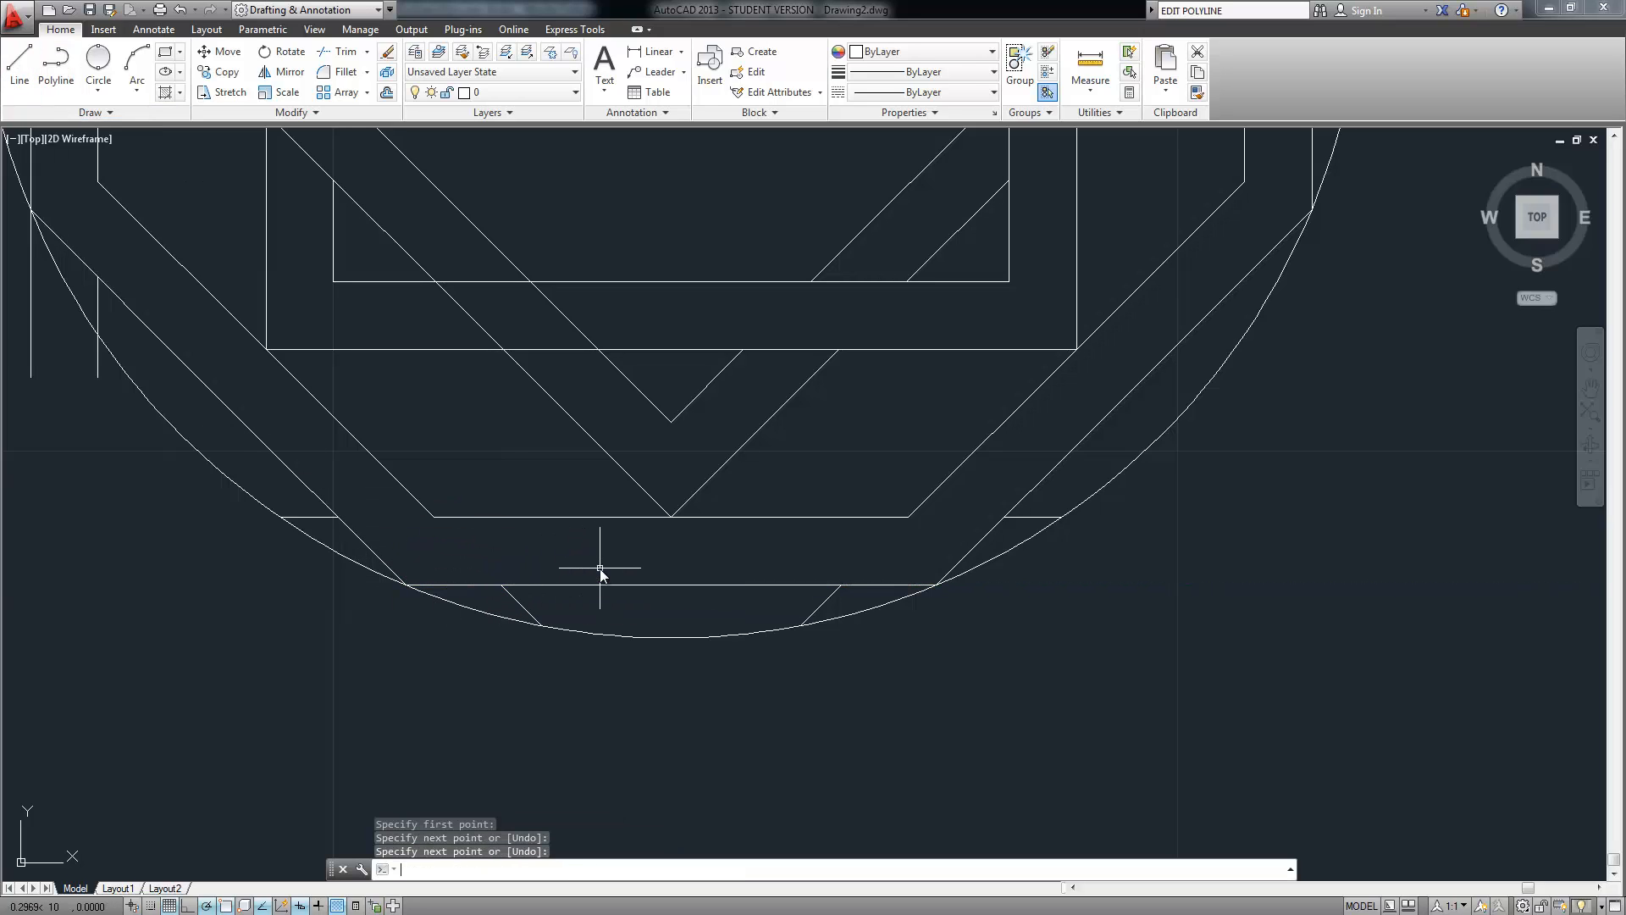
# Select the leftover stubs along the bottom and right edge of the circle
pyautogui.moveTo(548, 447); pyautogui.dragTo(534, 538, button='middle')
pyautogui.moveTo(227, 428); pyautogui.dragTo(226, 435, button='middle')
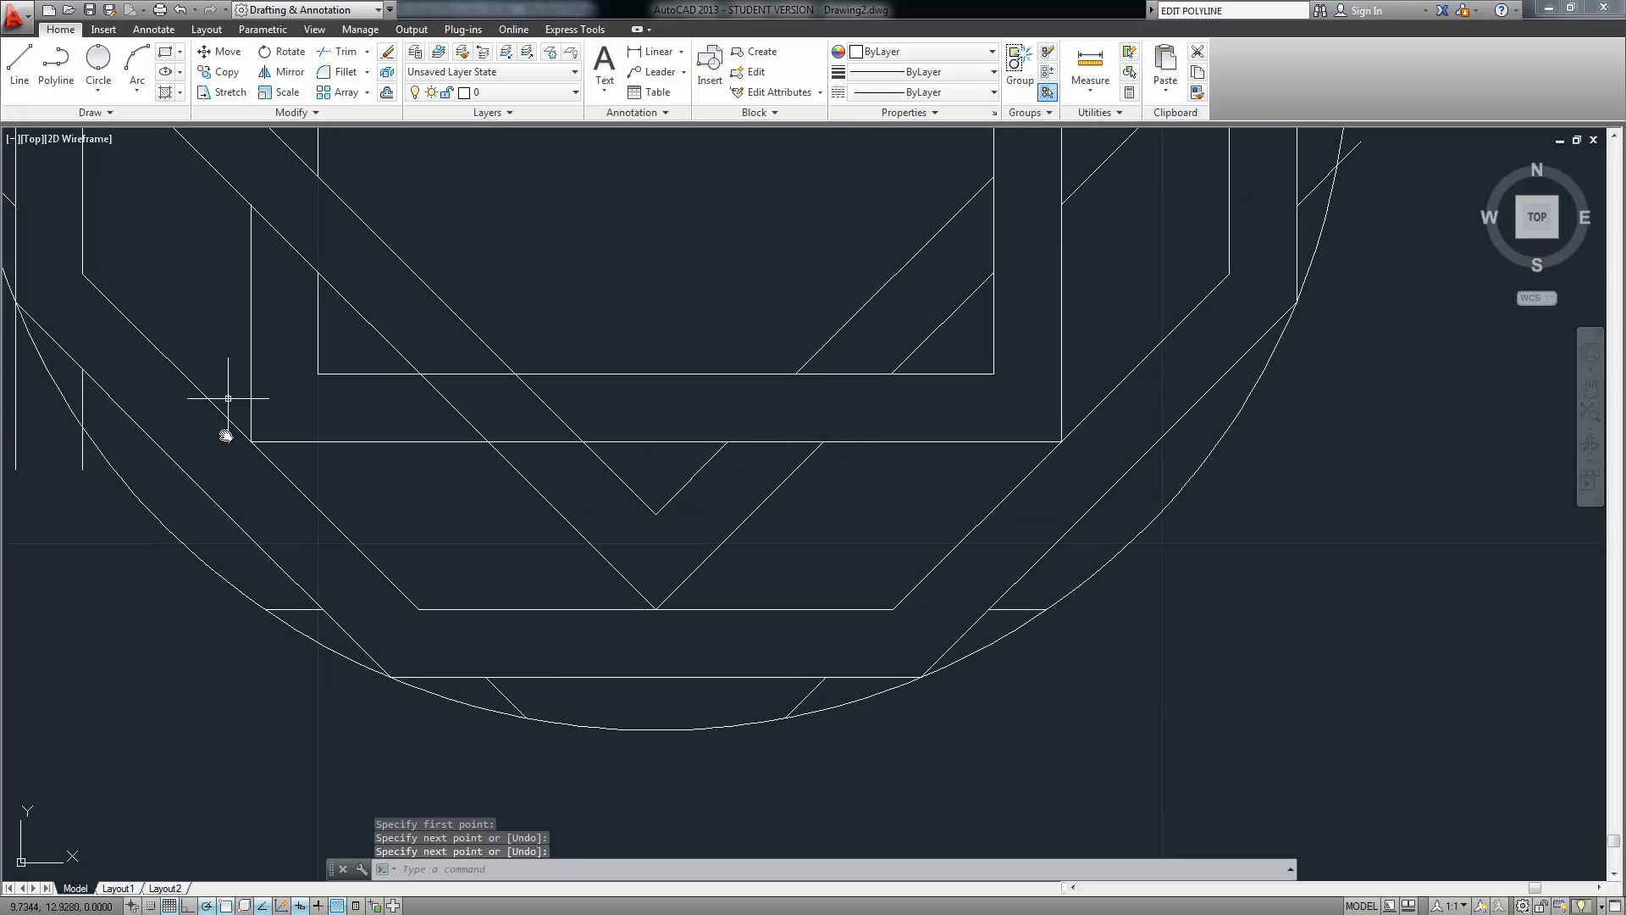
pyautogui.scroll(-2, 226, 437)
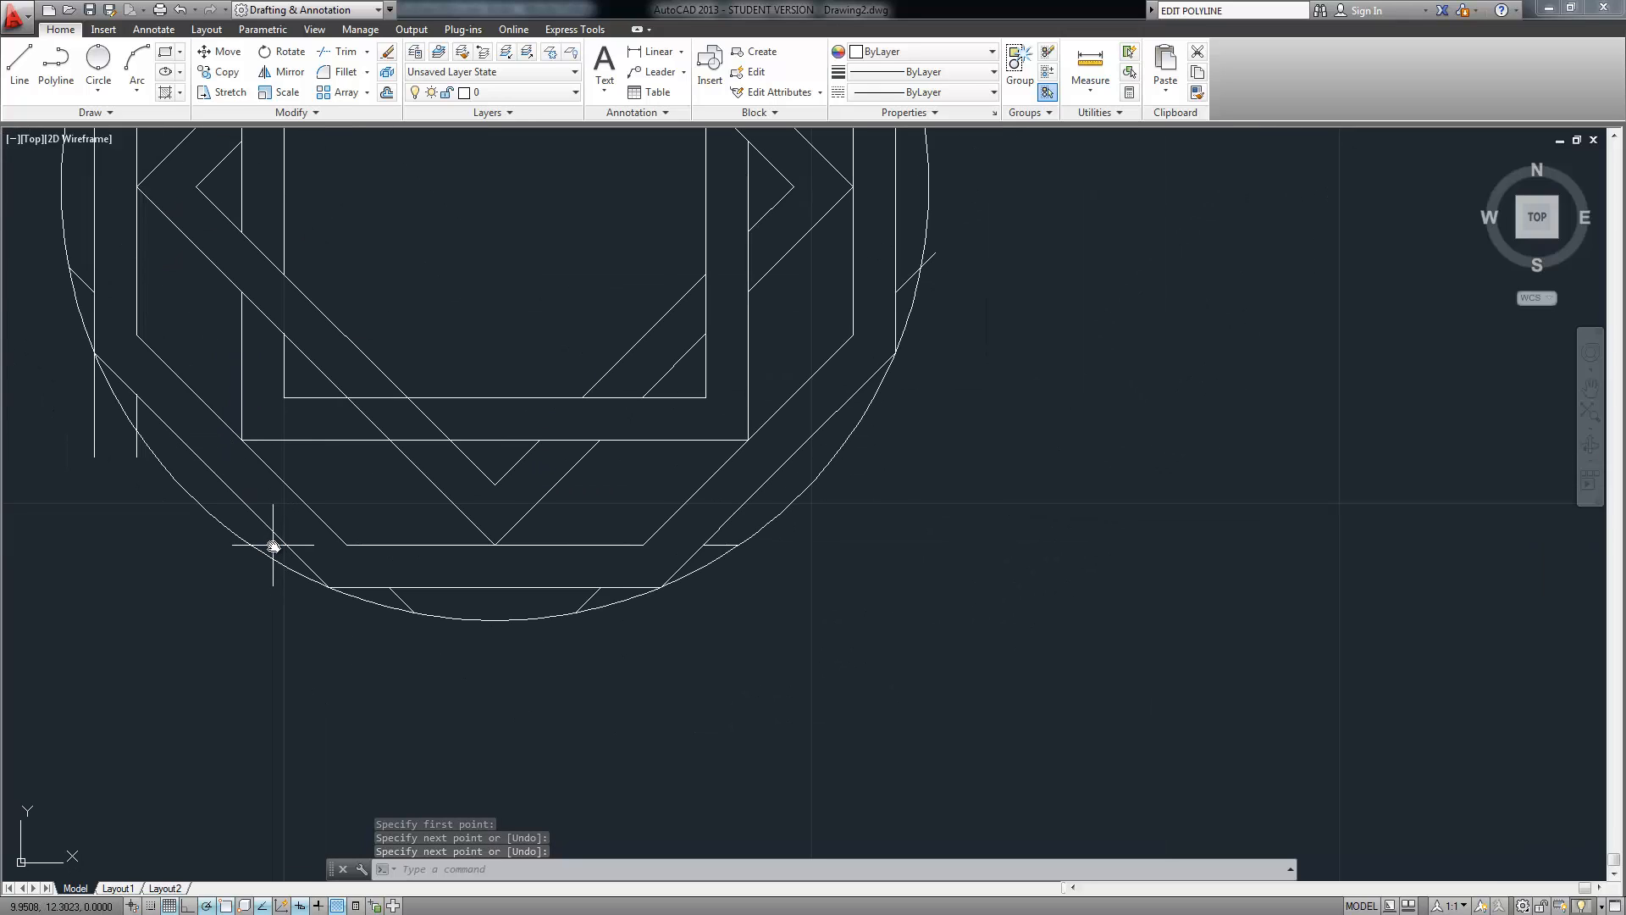
pyautogui.click(271, 545)
pyautogui.click(395, 595)
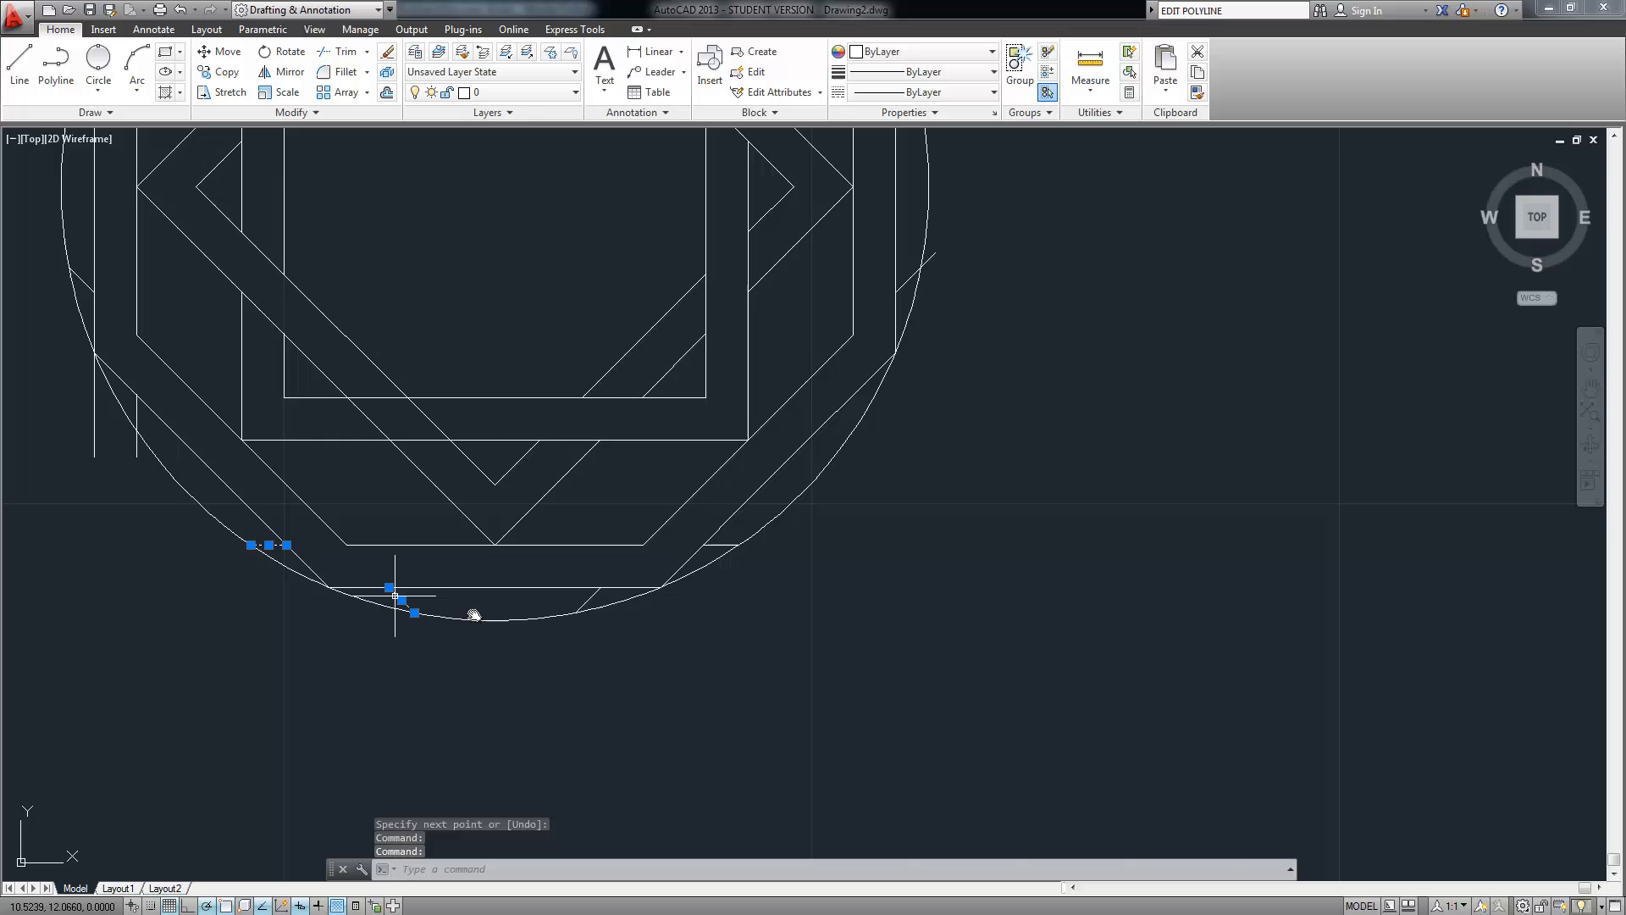
pyautogui.click(586, 603)
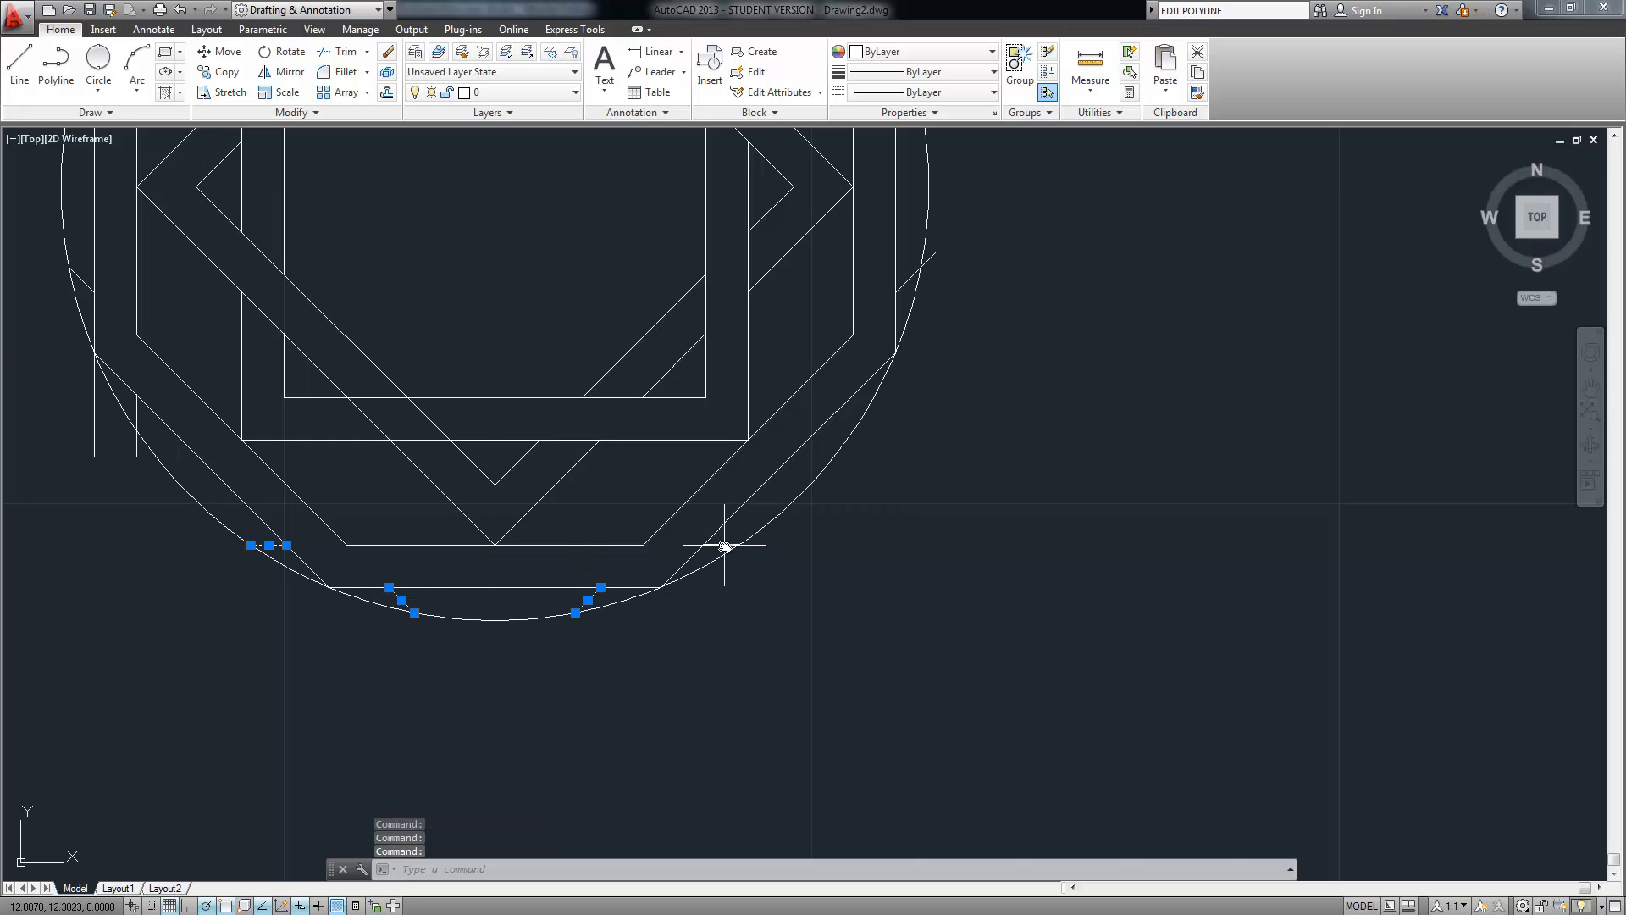
pyautogui.click(724, 545)
pyautogui.moveTo(792, 403); pyautogui.dragTo(681, 594, button='middle')
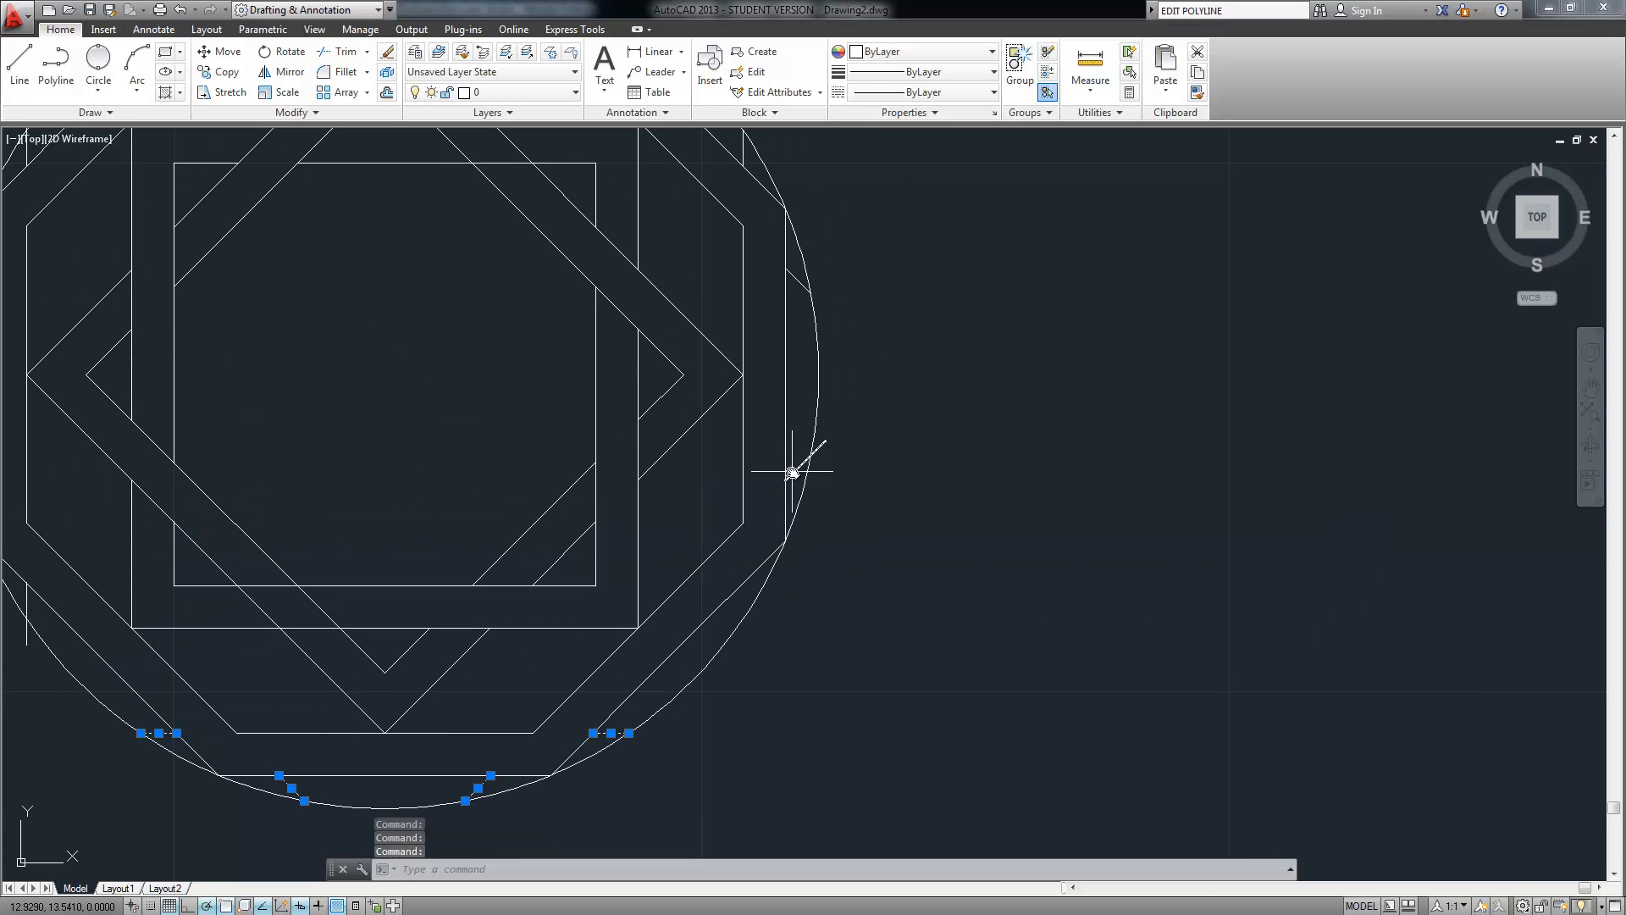
pyautogui.click(792, 471)
pyautogui.moveTo(788, 338); pyautogui.dragTo(765, 461, button='middle')
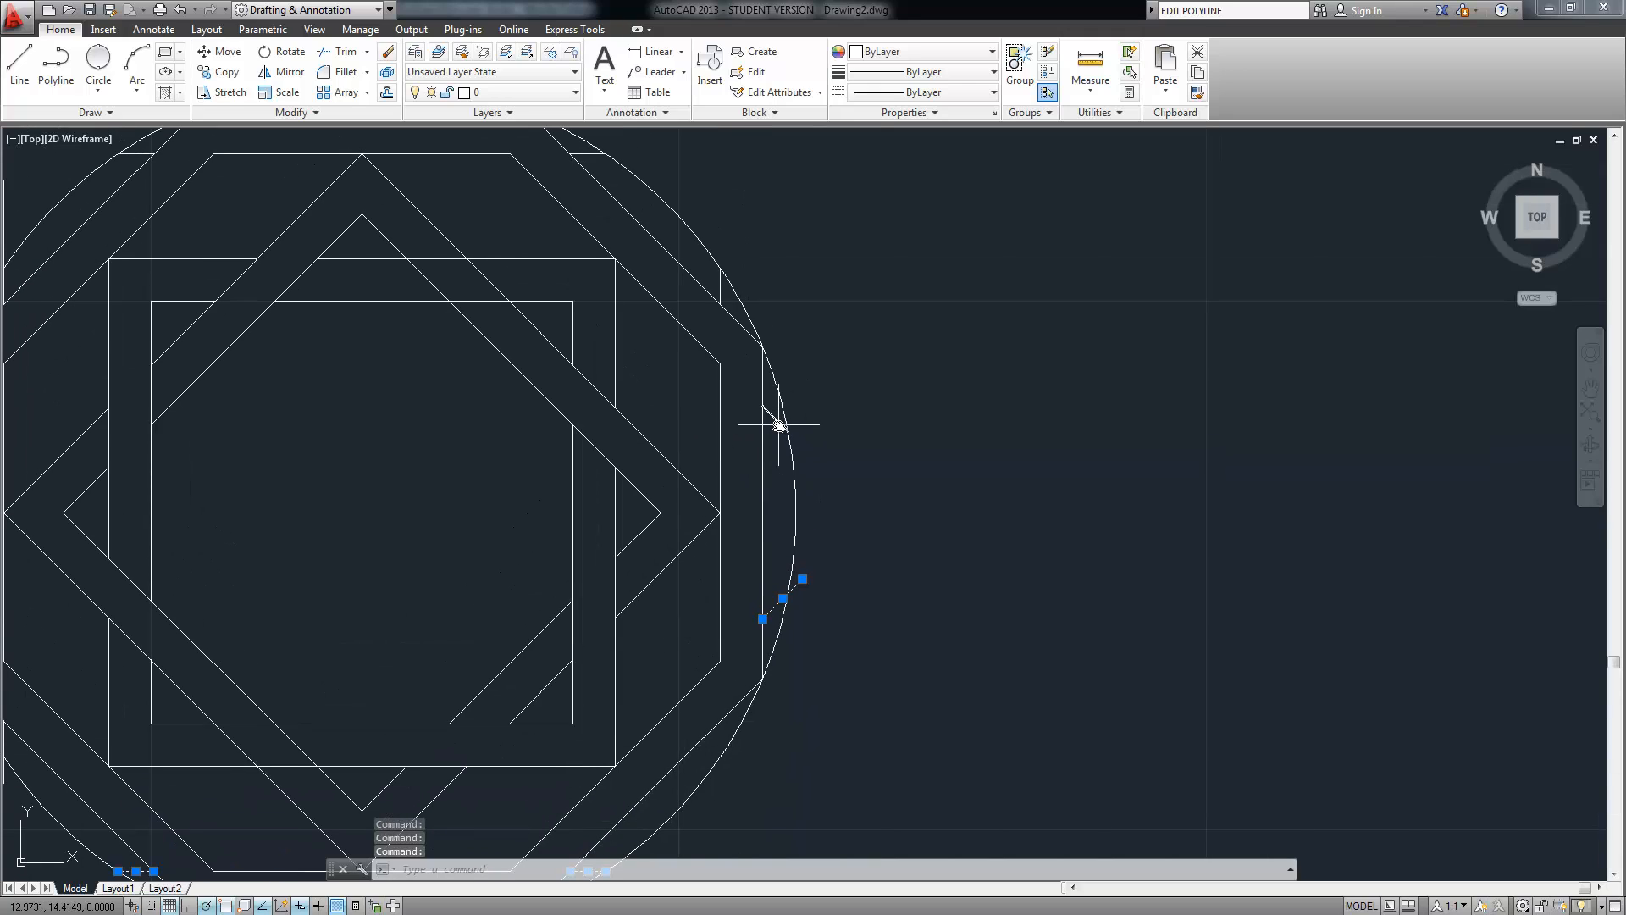
pyautogui.click(779, 425)
pyautogui.click(722, 288)
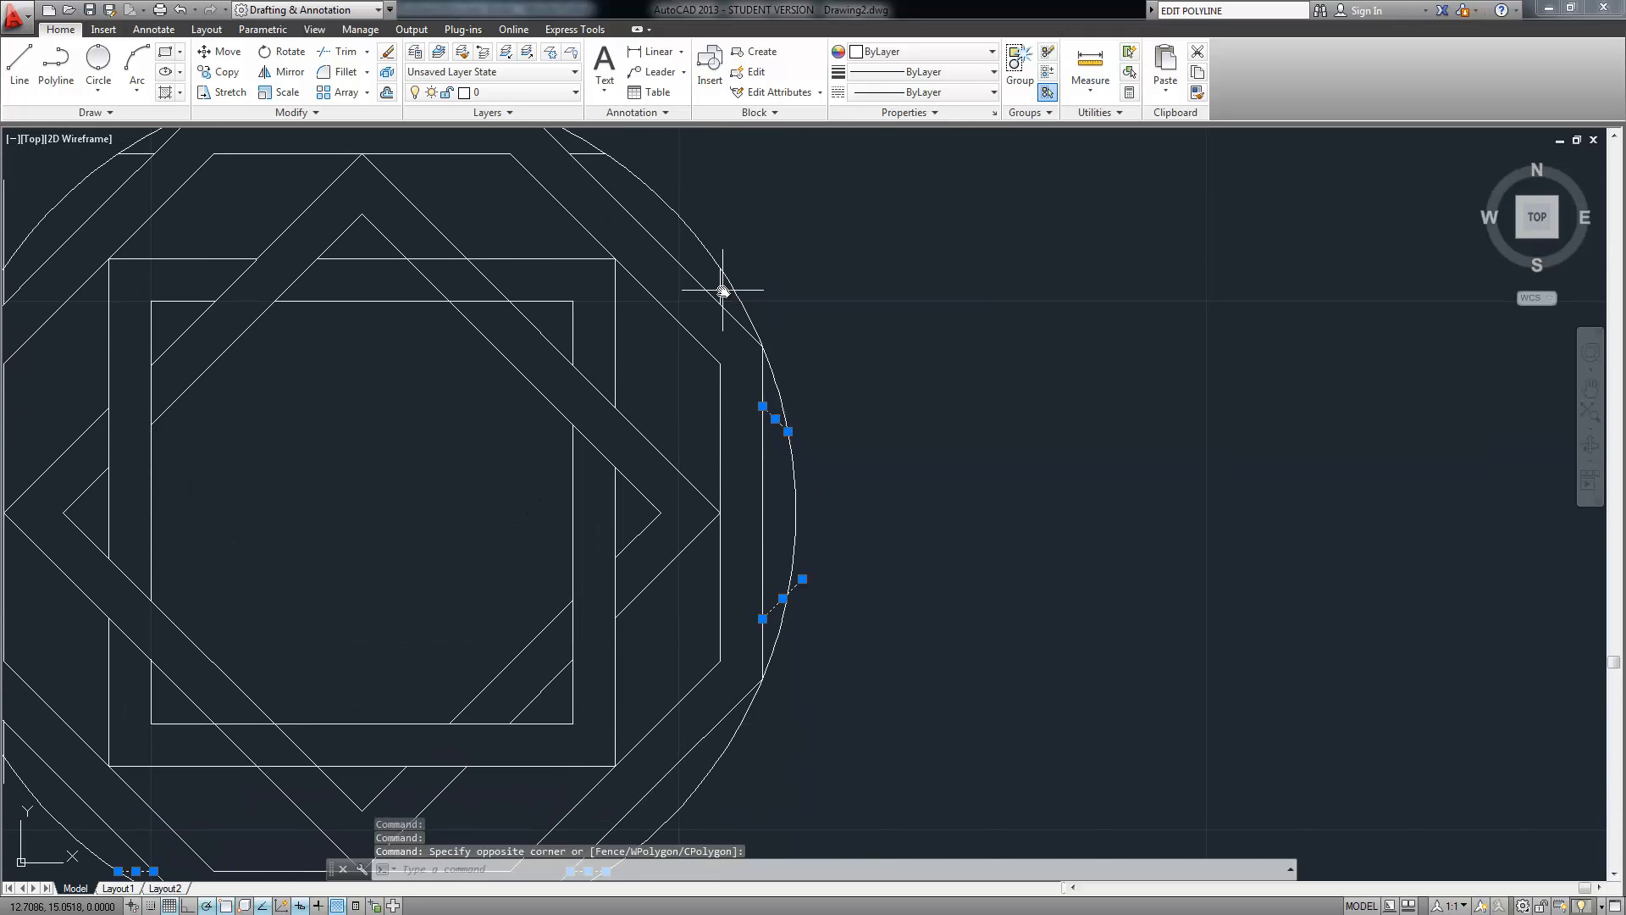
pyautogui.click(719, 285)
# Add the top and left stubs and vertical construction lines, then delete all selected pieces
pyautogui.moveTo(647, 311); pyautogui.dragTo(654, 438, button='middle')
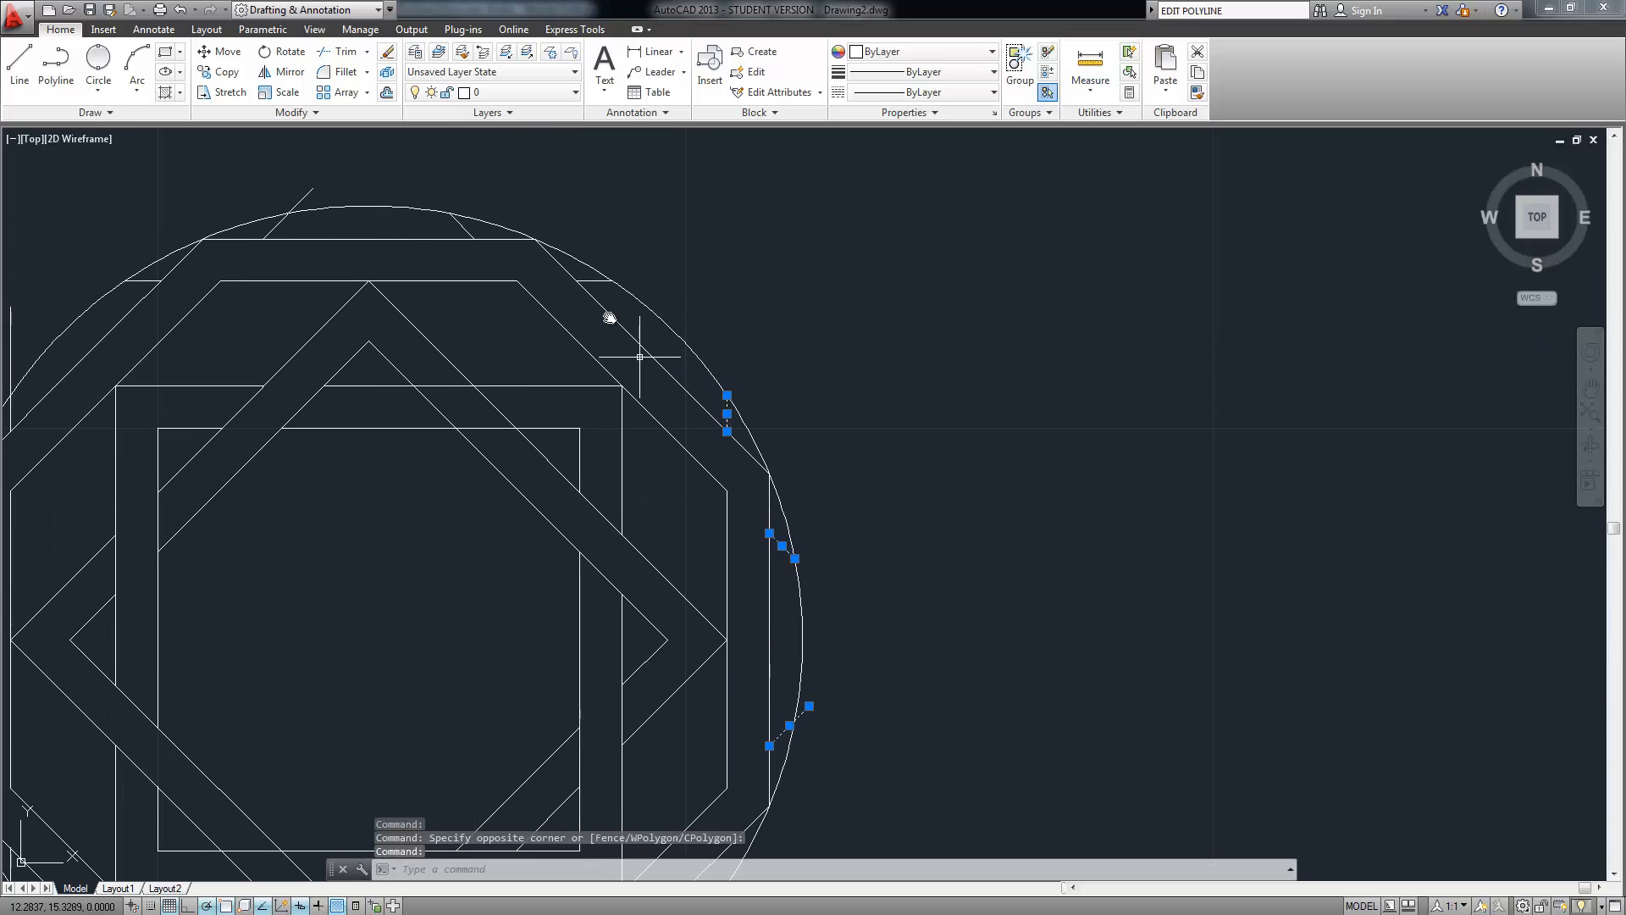
pyautogui.click(597, 282)
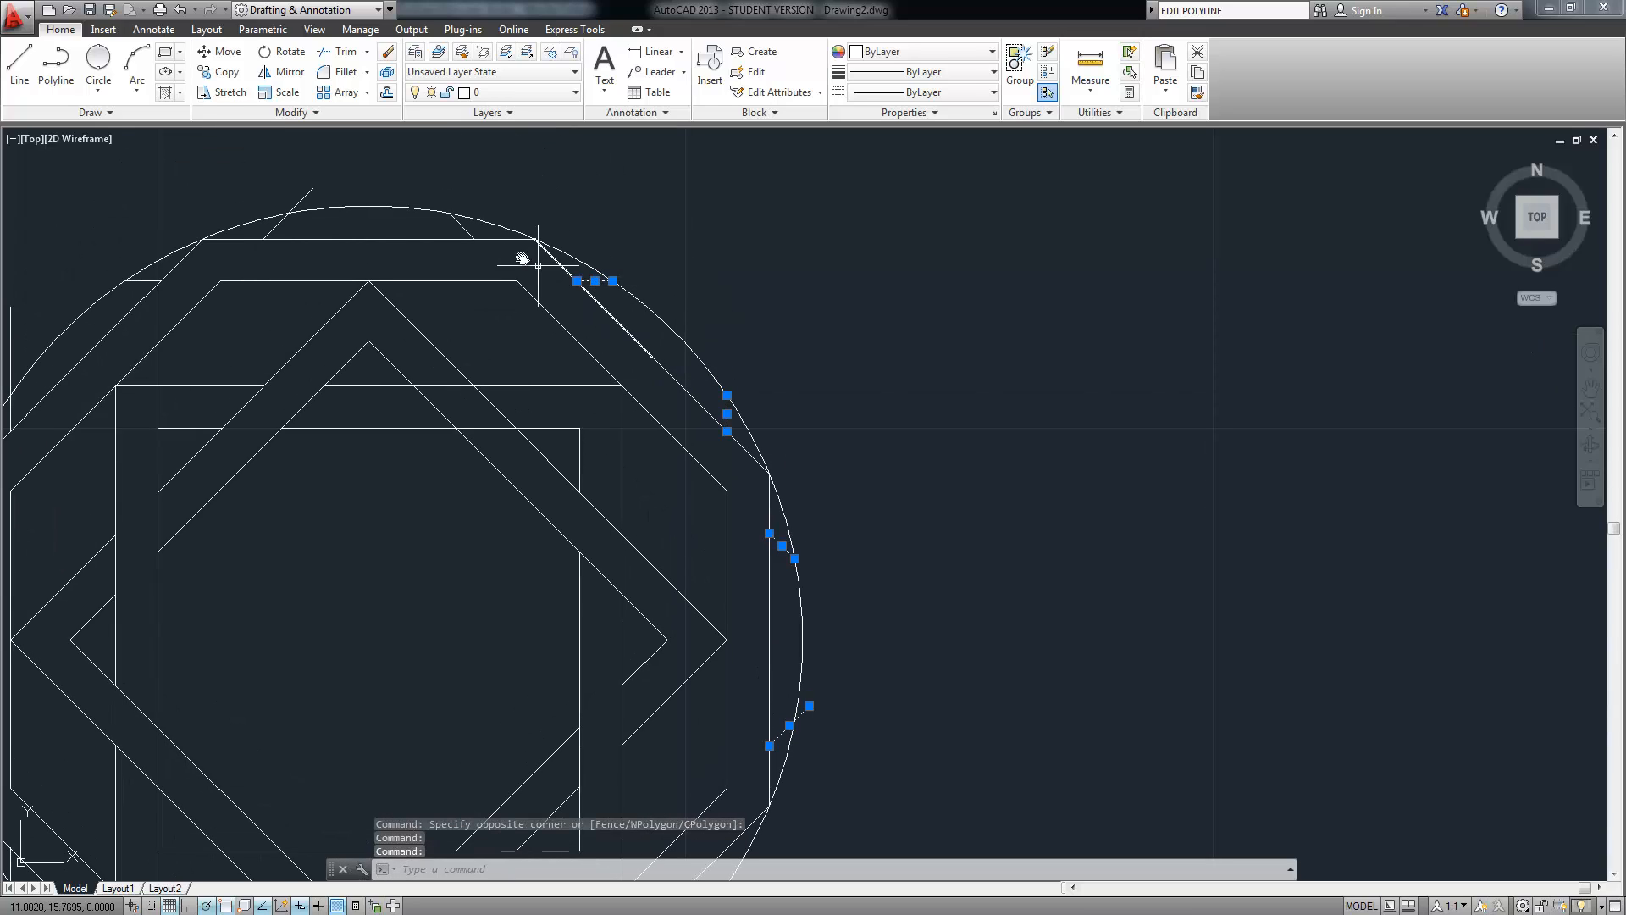
pyautogui.click(462, 227)
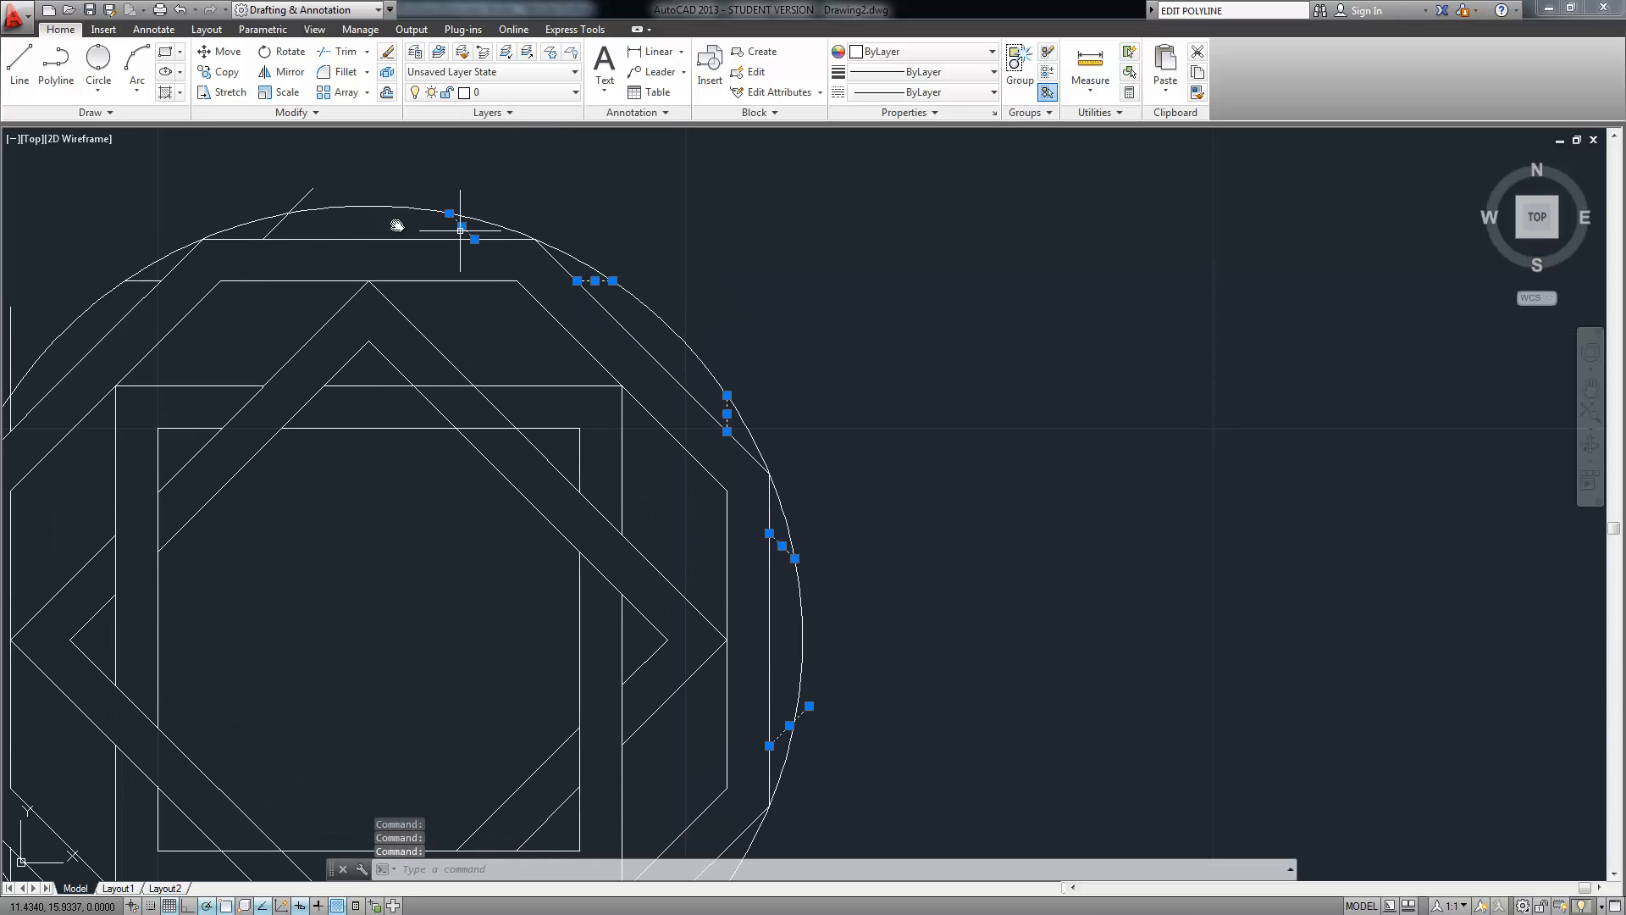
pyautogui.click(279, 225)
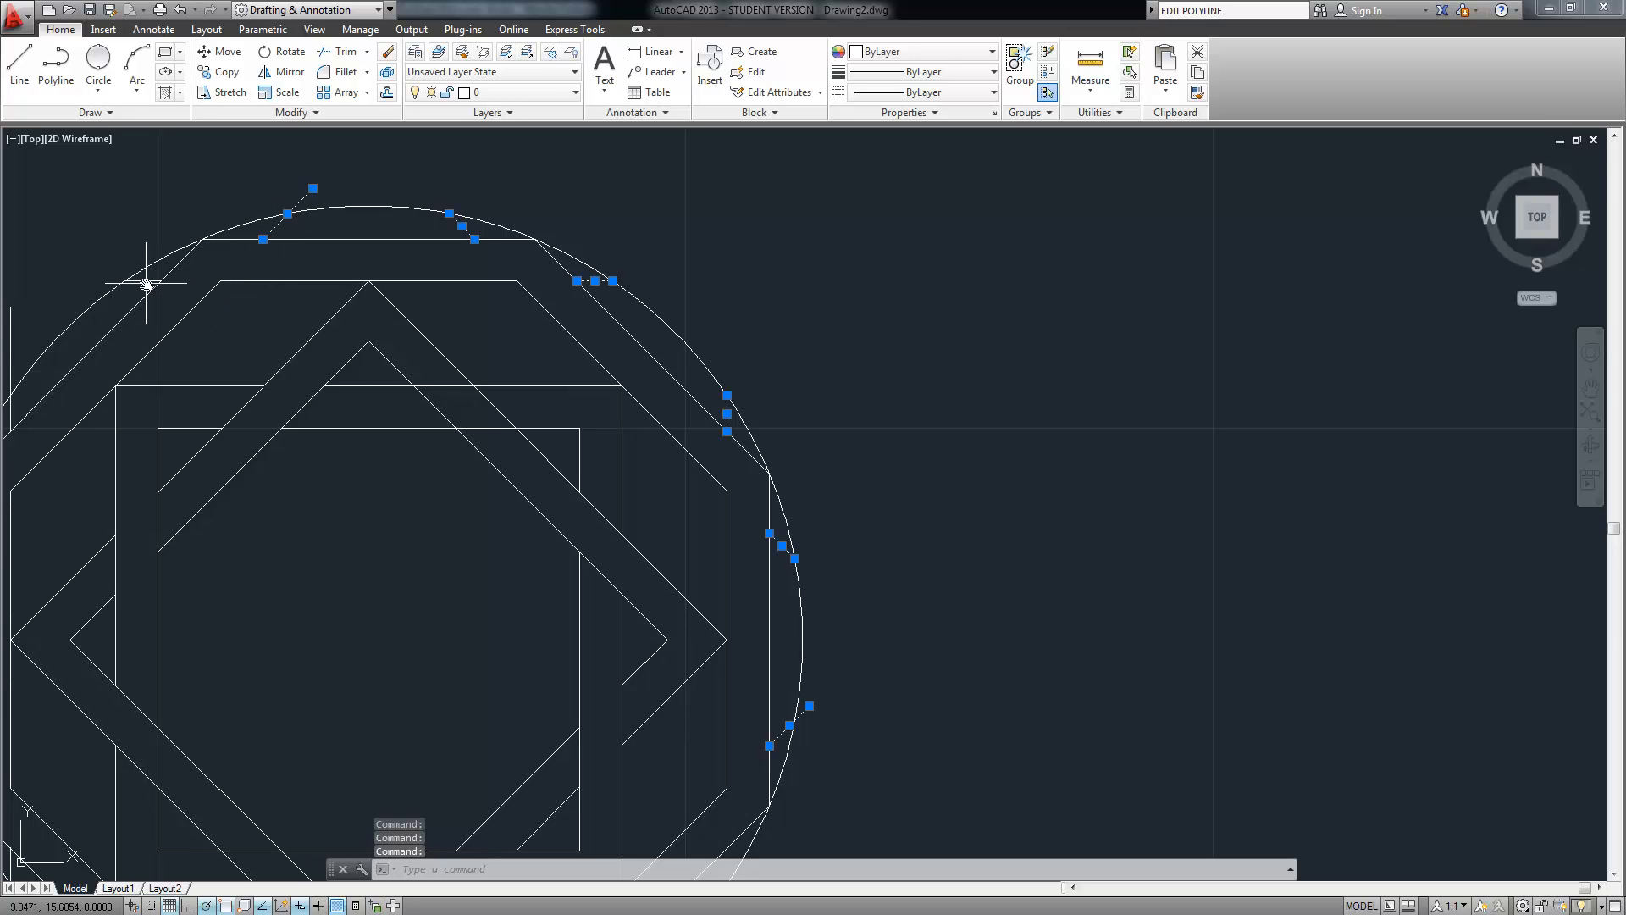
pyautogui.moveTo(140, 336)
pyautogui.mouseDown(button='middle')
pyautogui.moveTo(333, 323)
pyautogui.moveTo(446, 283)
pyautogui.mouseUp(button='middle')
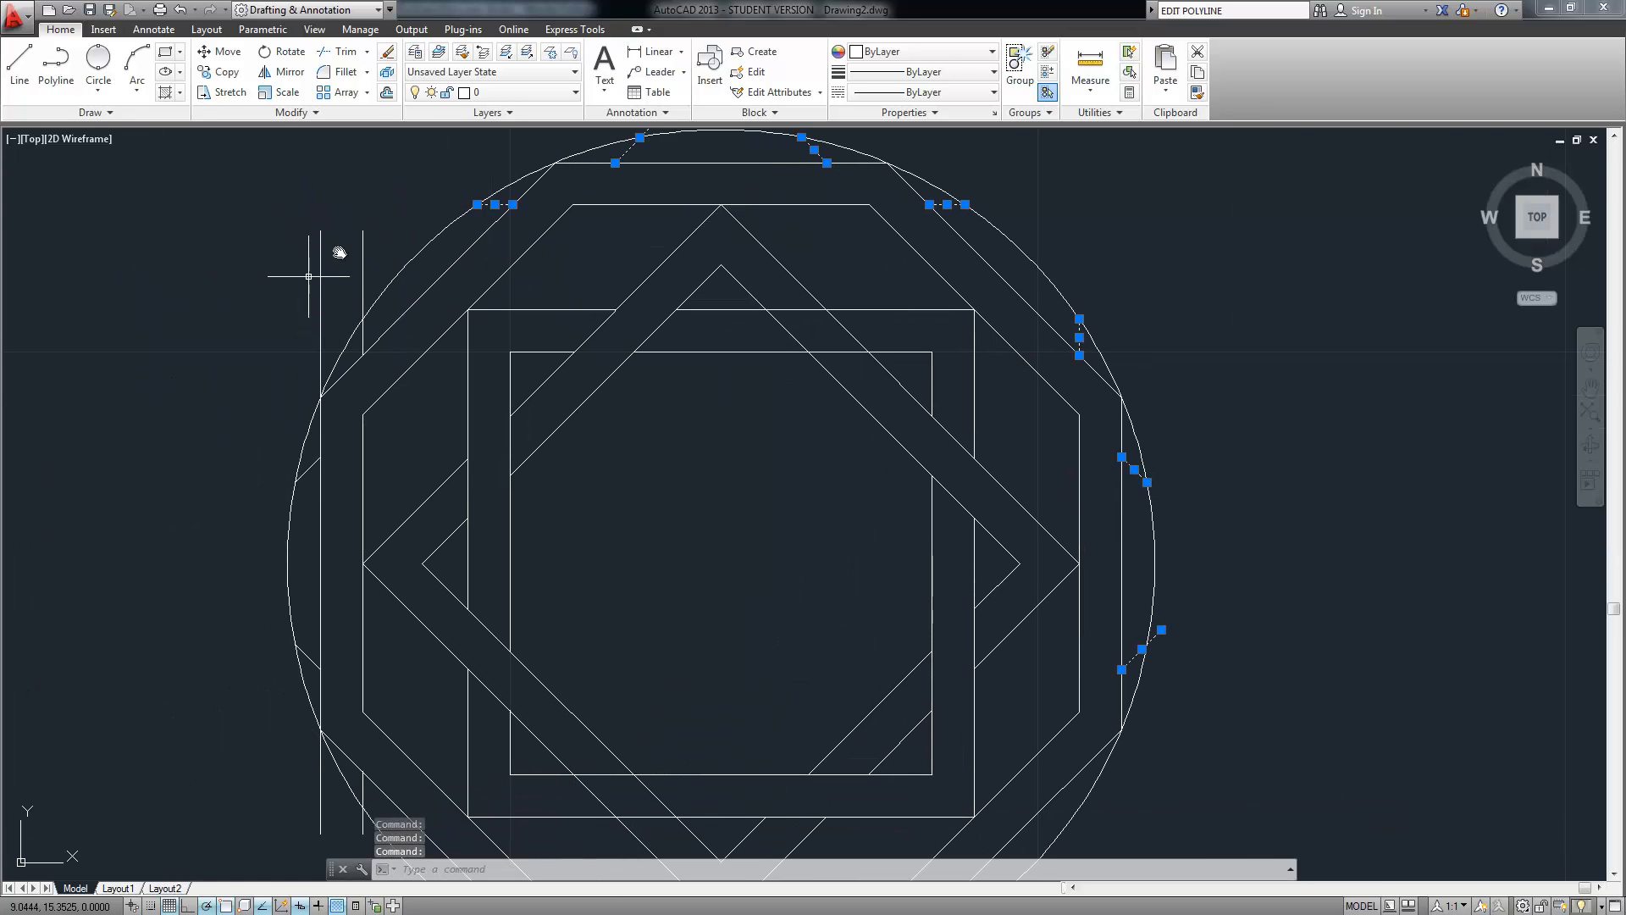
pyautogui.click(371, 221)
pyautogui.click(292, 278)
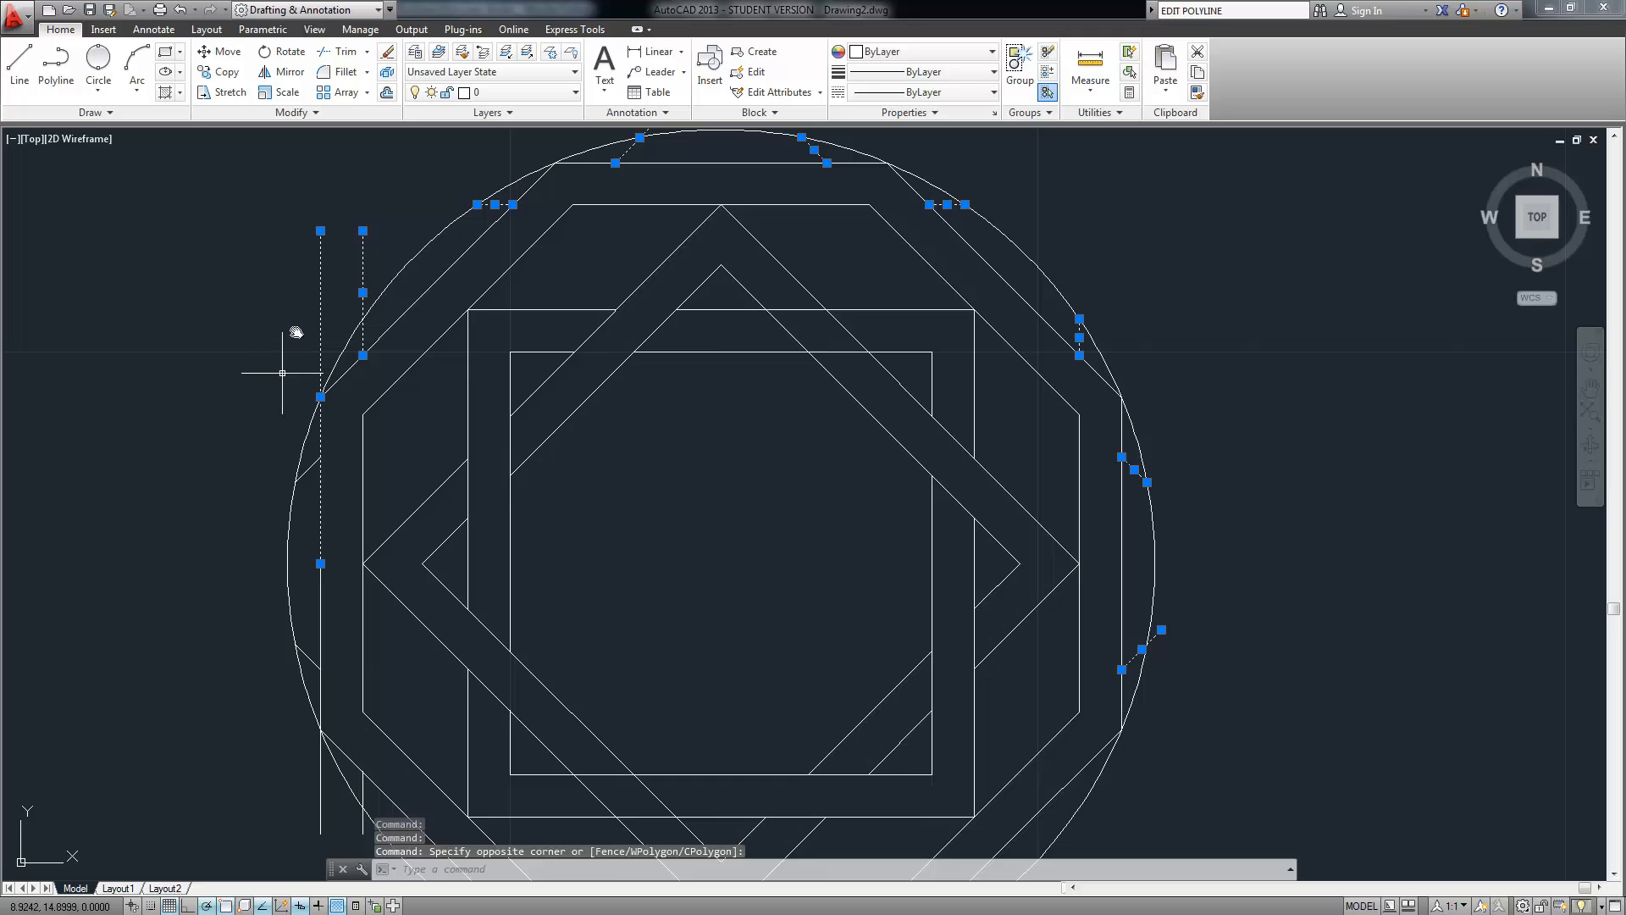
pyautogui.click(308, 472)
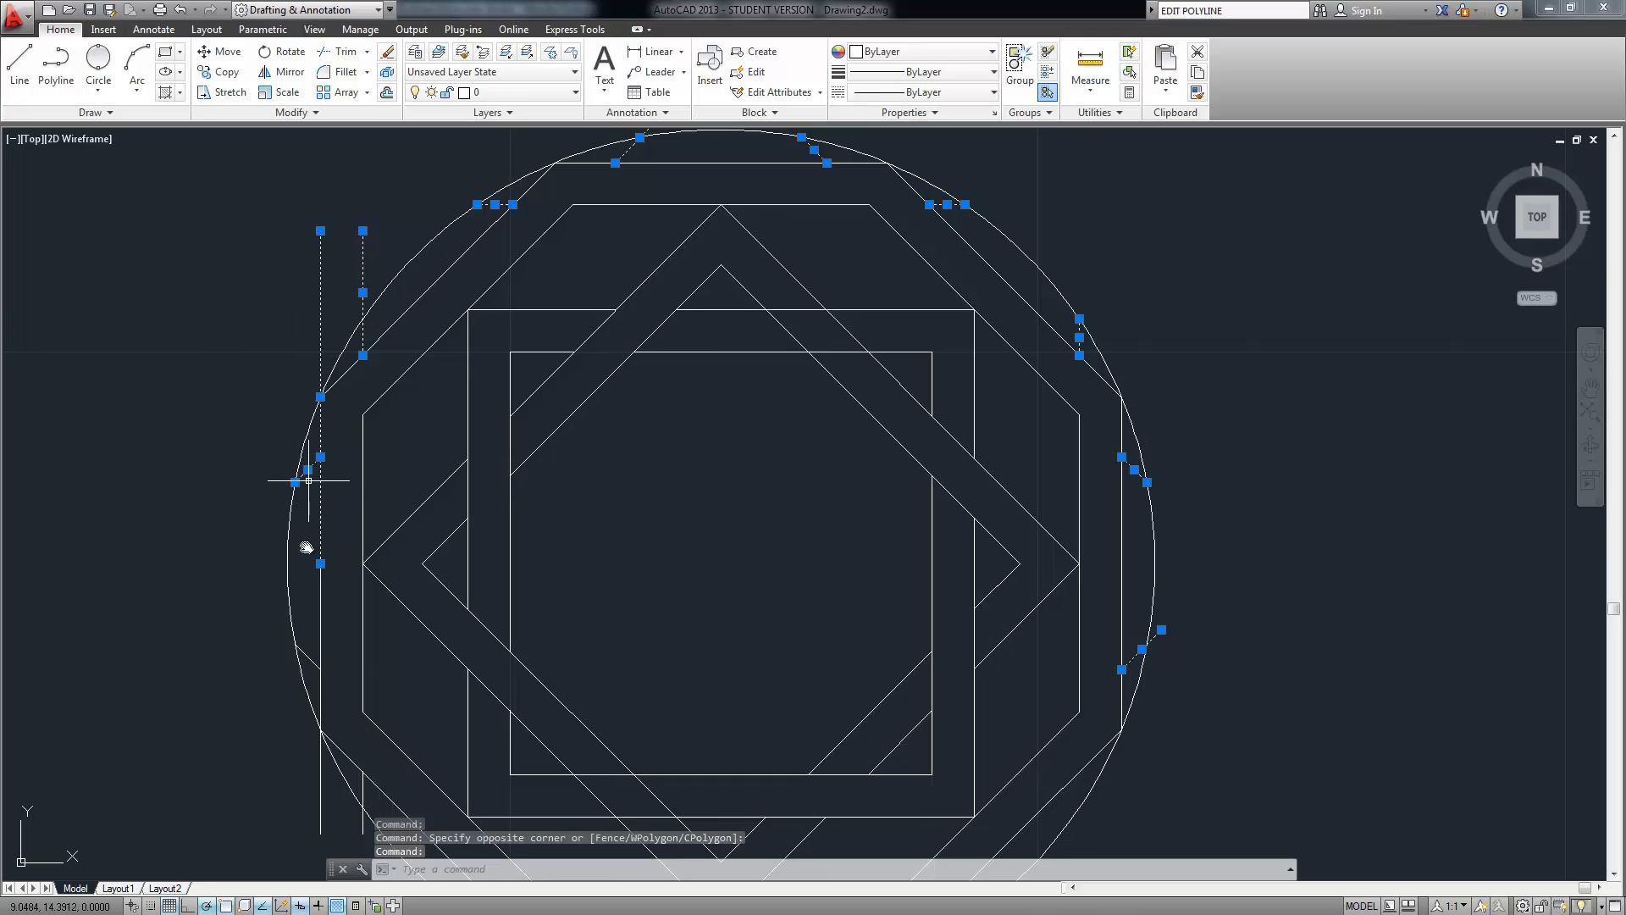
pyautogui.moveTo(239, 573)
pyautogui.mouseDown(button='middle')
pyautogui.moveTo(181, 417)
pyautogui.moveTo(192, 365)
pyautogui.mouseUp(button='middle')
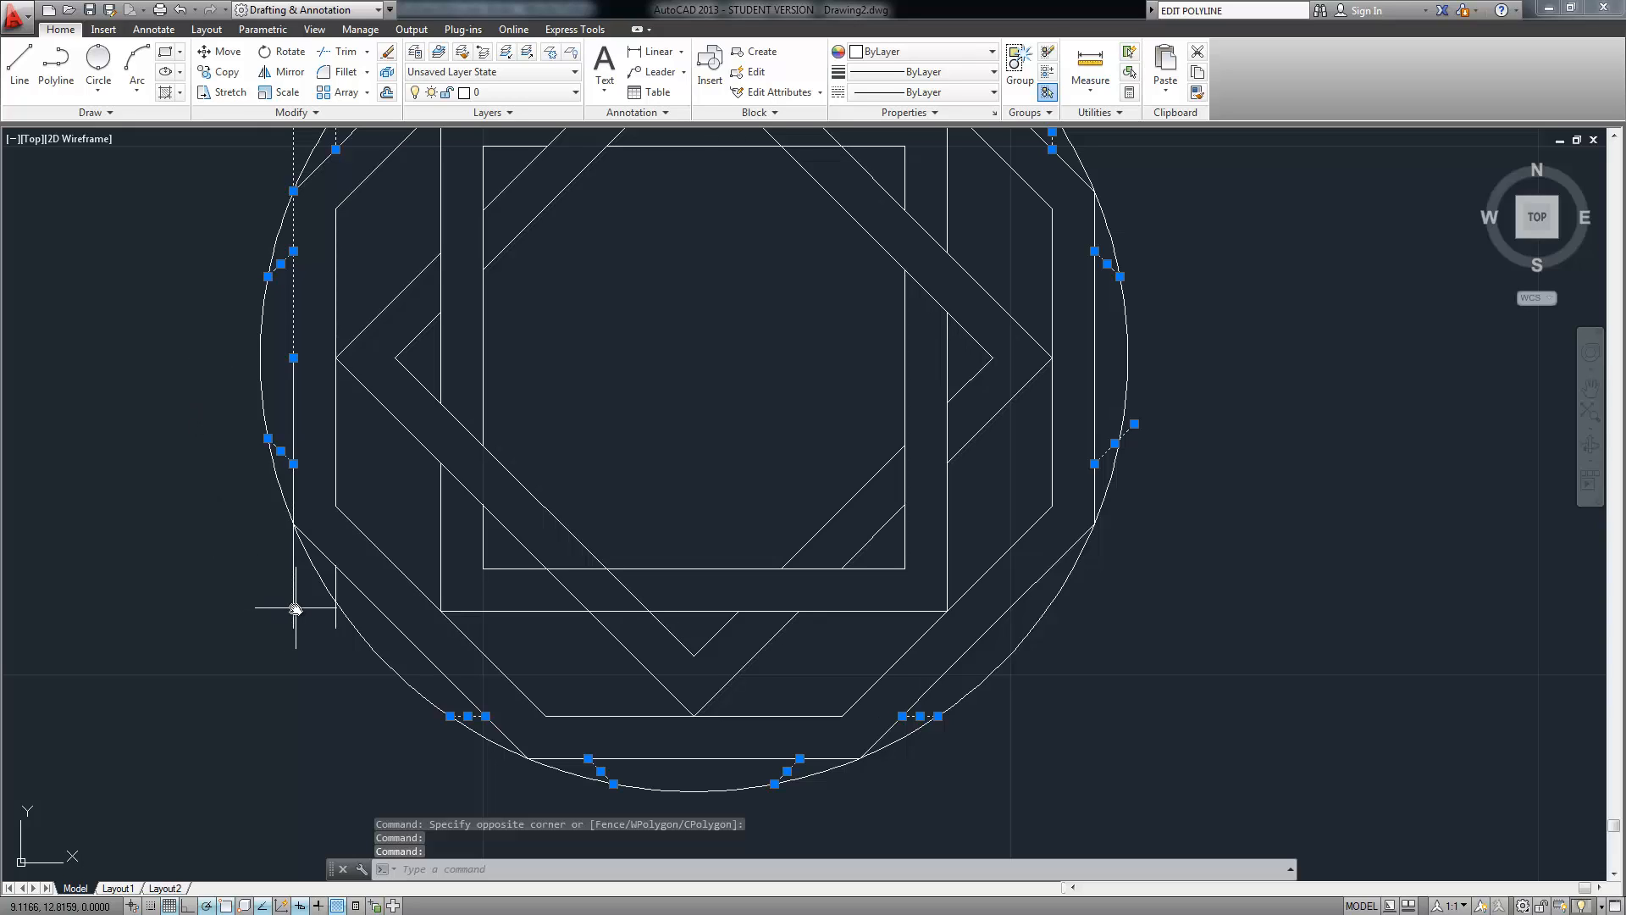
pyautogui.click(337, 585)
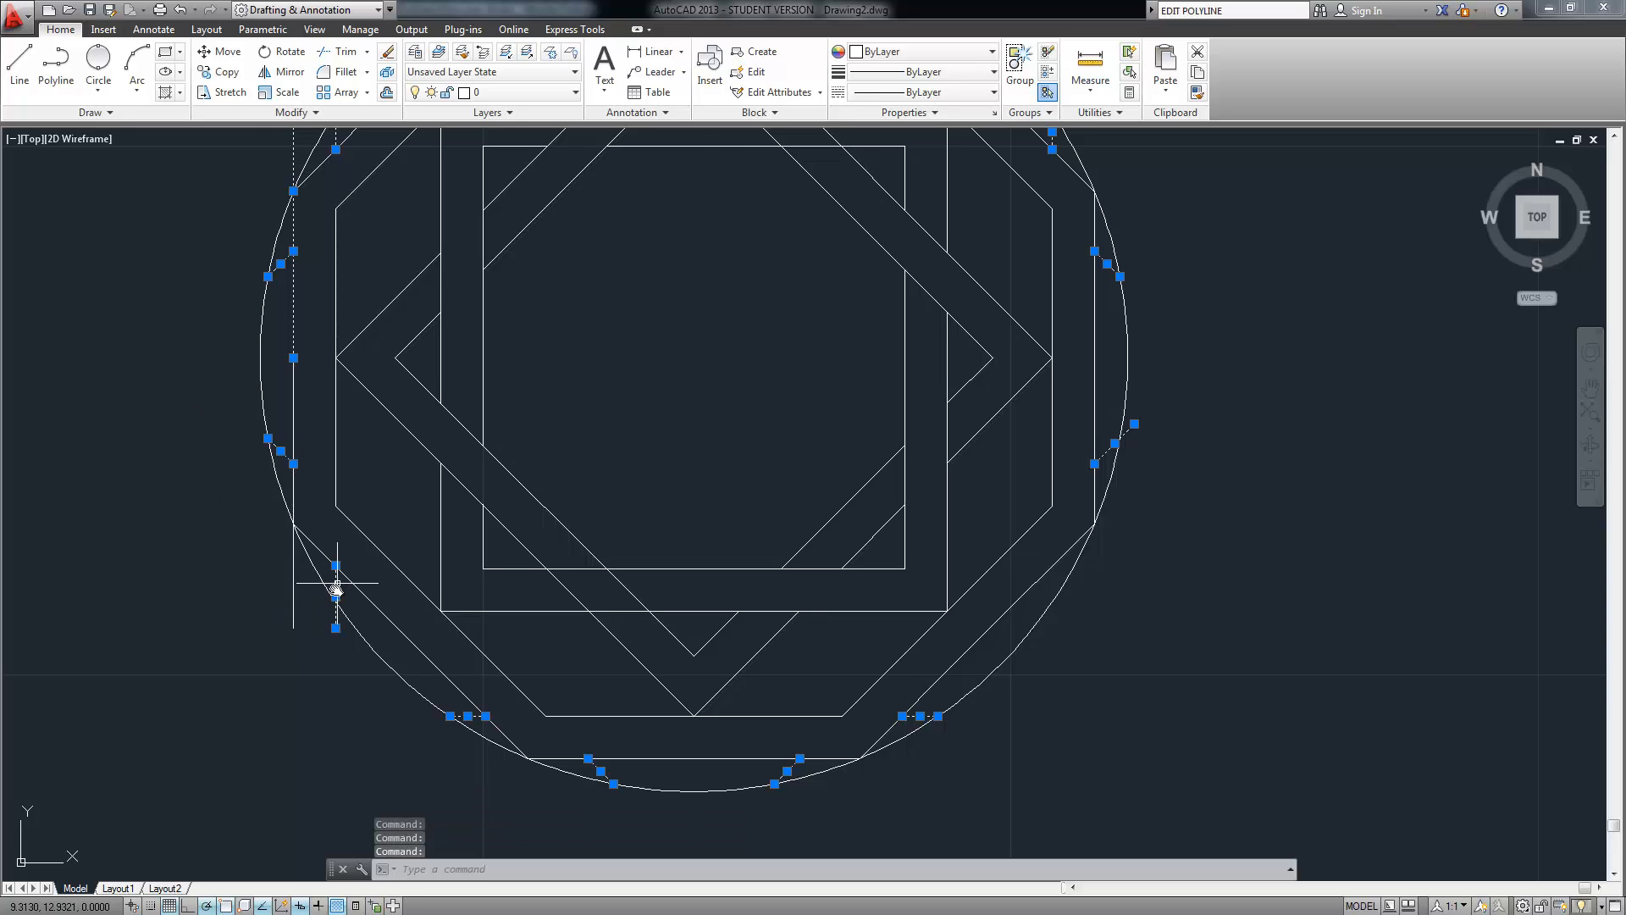
pyautogui.click(293, 614)
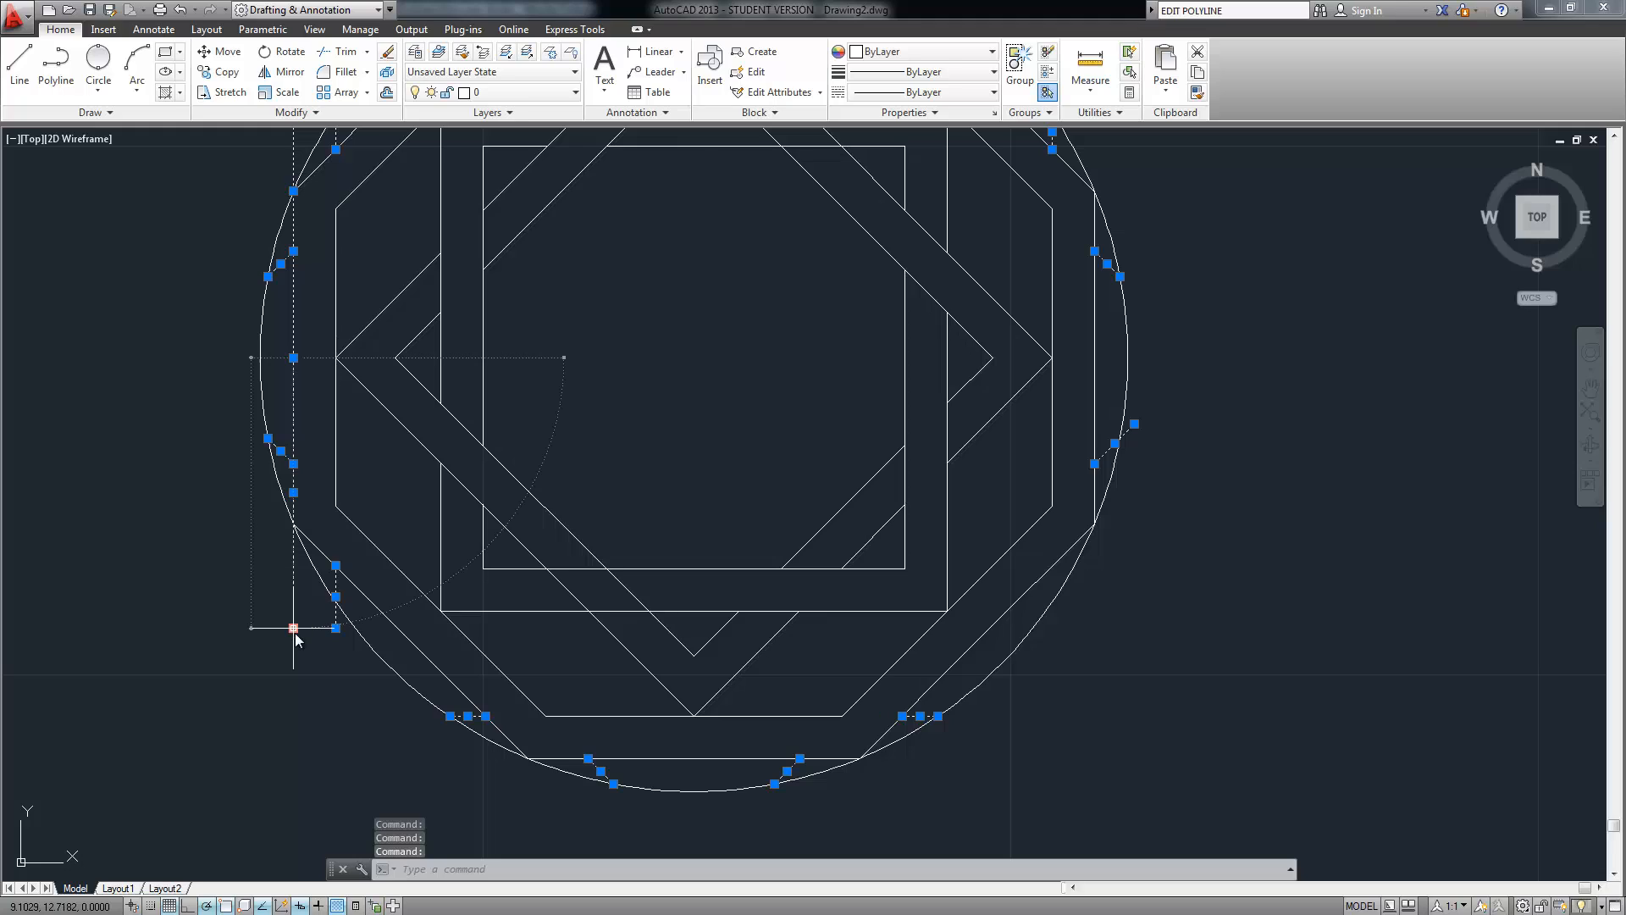
pyautogui.moveTo(293, 627)
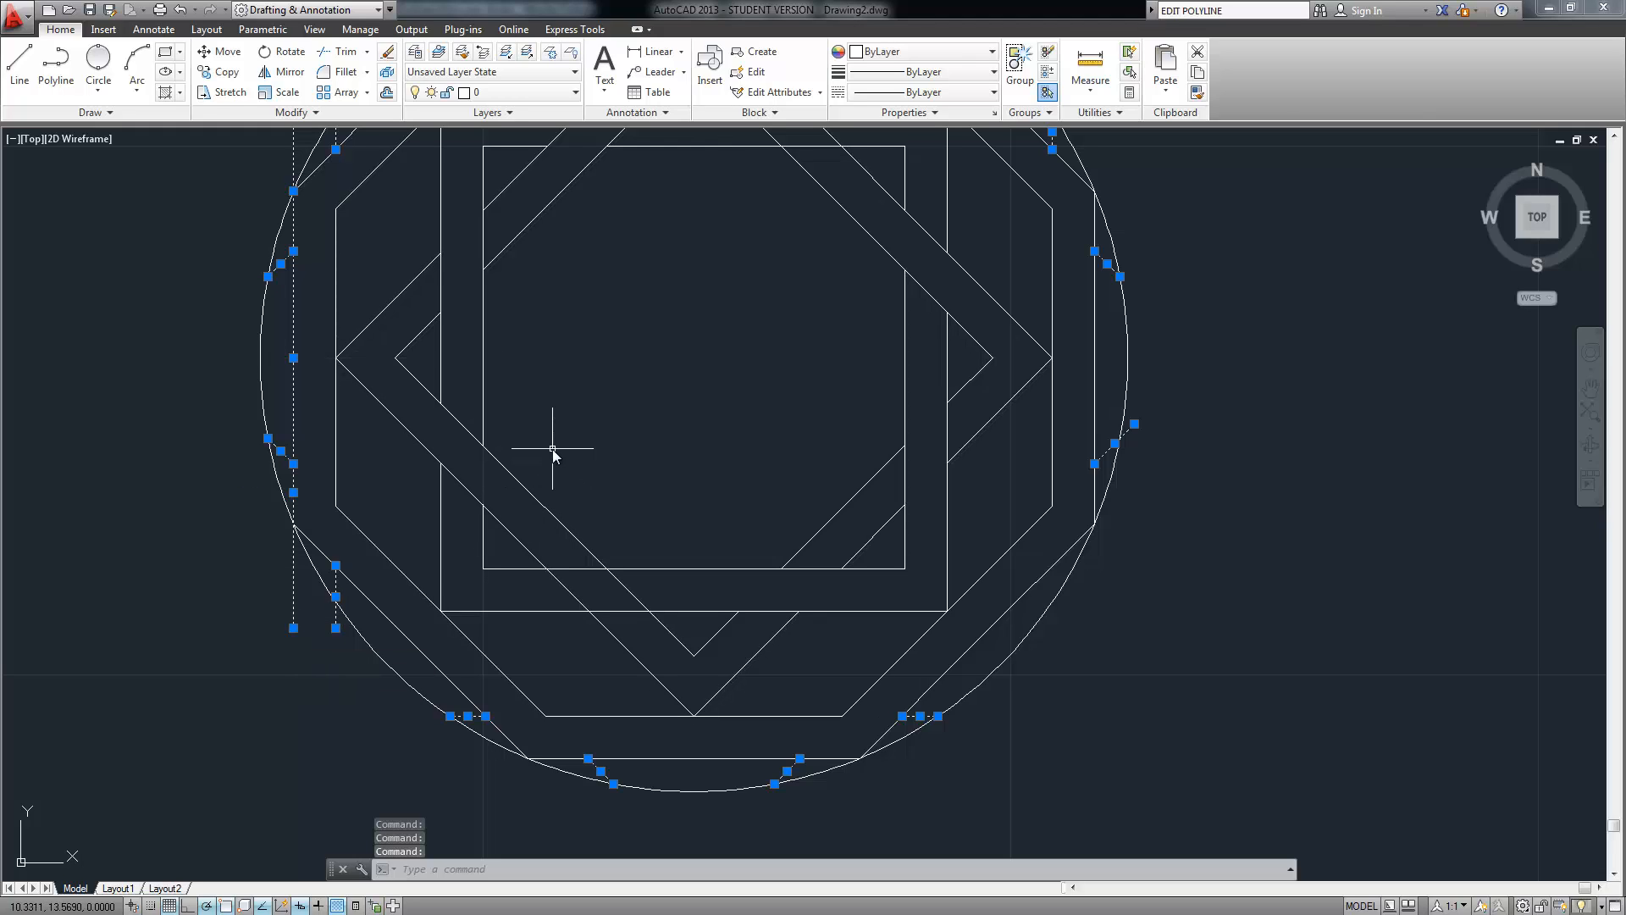
pyautogui.press('Delete')
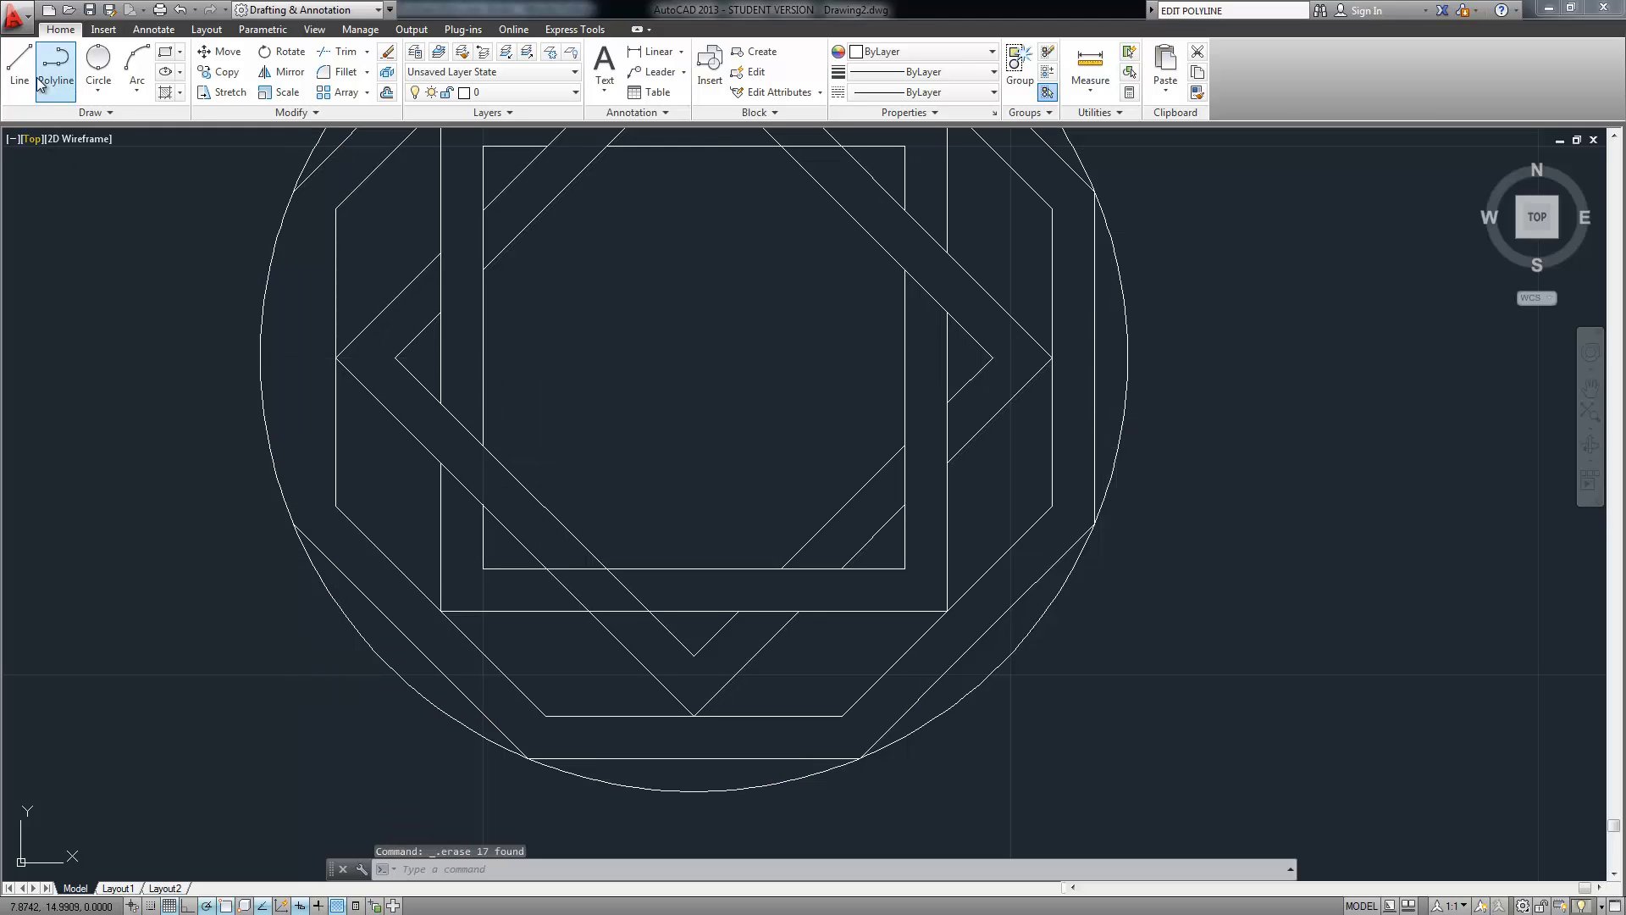
# Draw a line from the circle's left edge down to a lower point
pyautogui.click(19, 66)
pyautogui.click(278, 237)
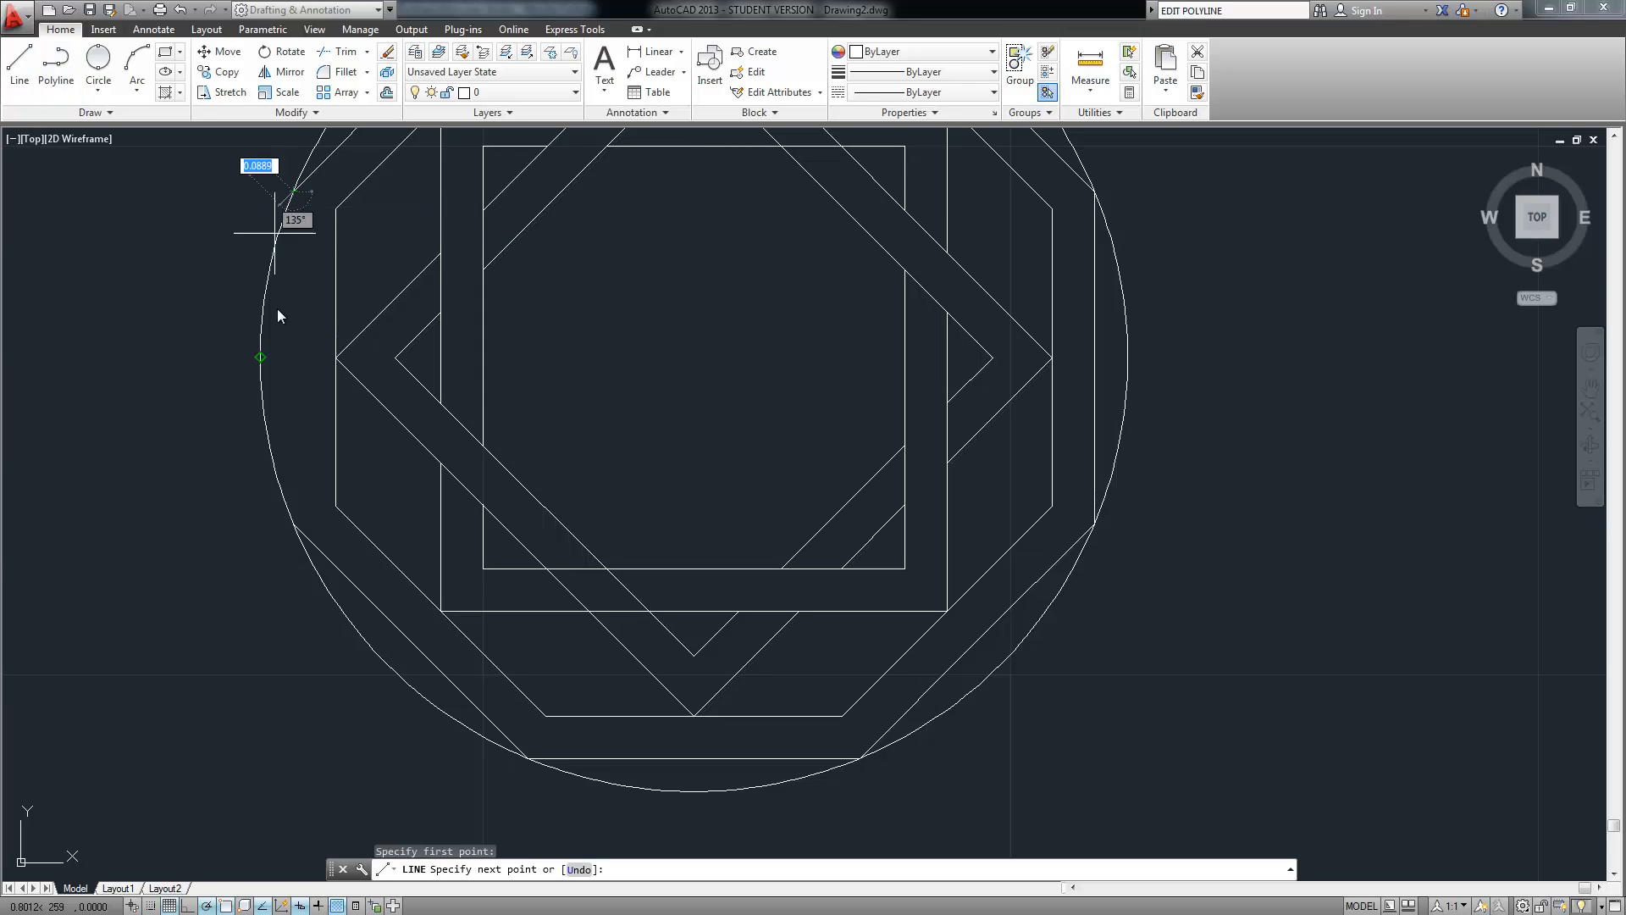
pyautogui.click(293, 522)
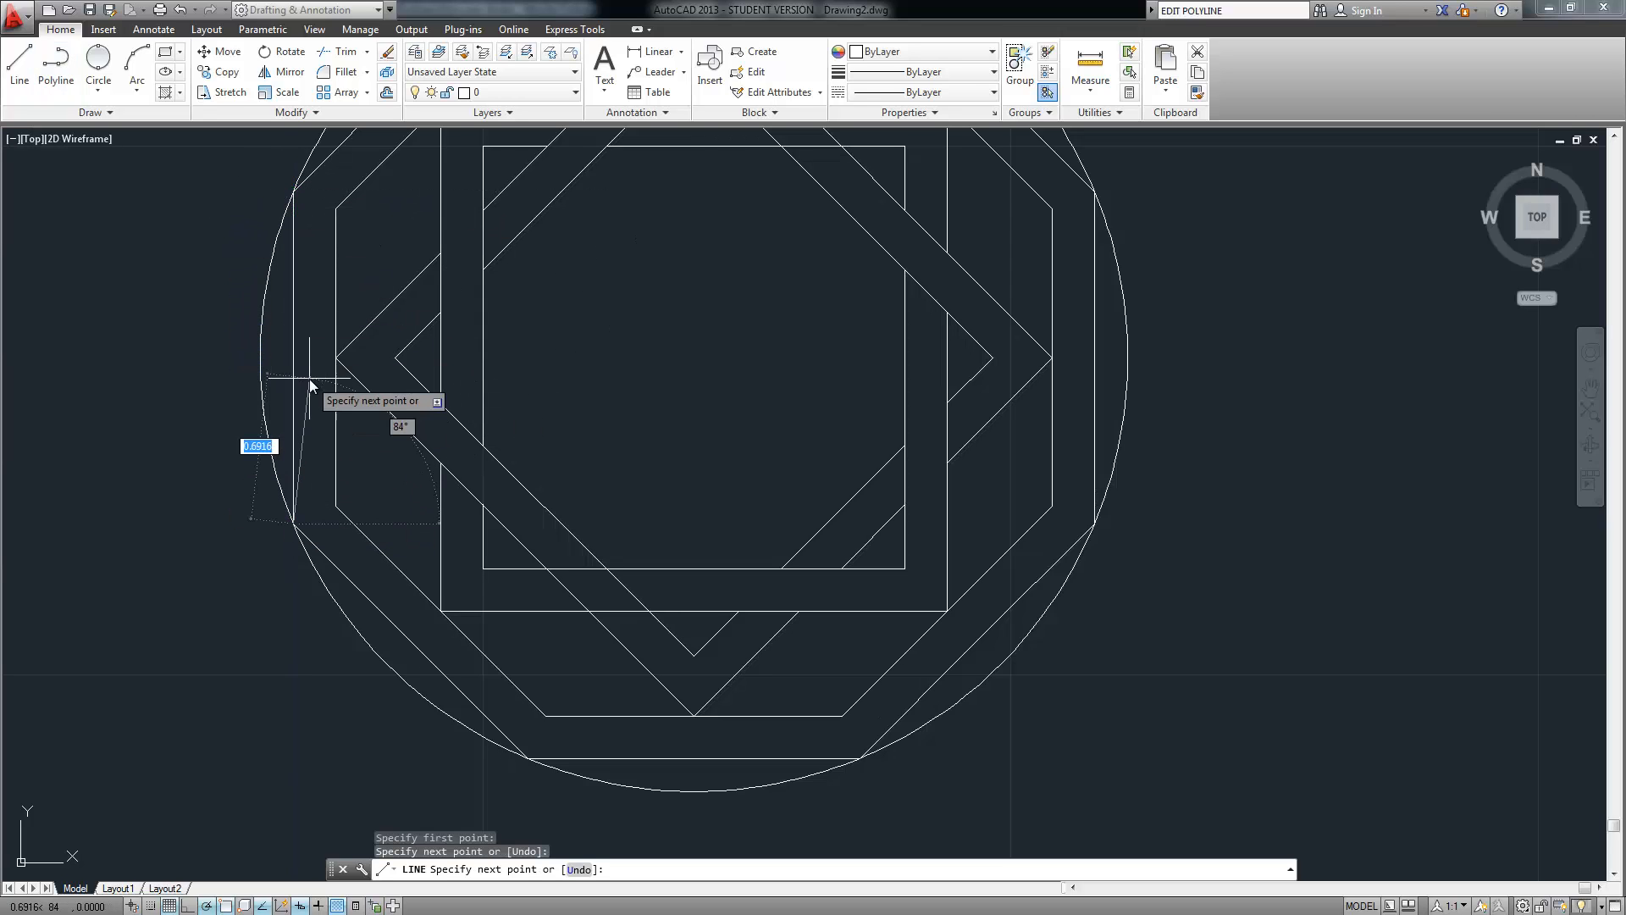
pyautogui.press('Return')
pyautogui.scroll(-5, 310, 373)
pyautogui.scroll(3, 373, 296)
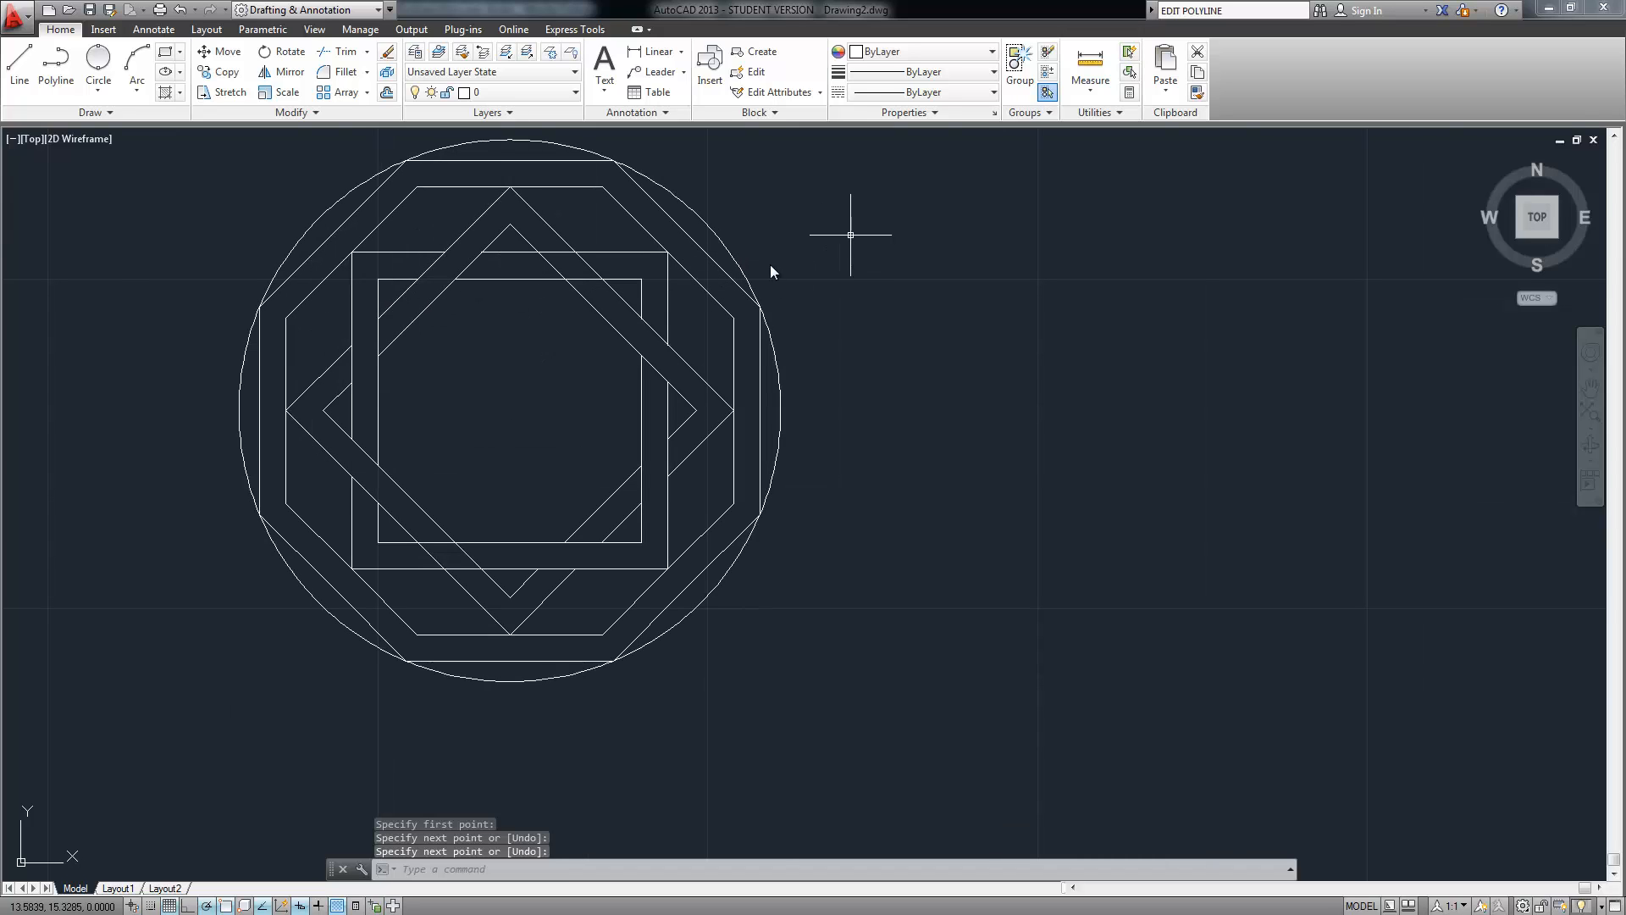
pyautogui.scroll(2, 600, 259)
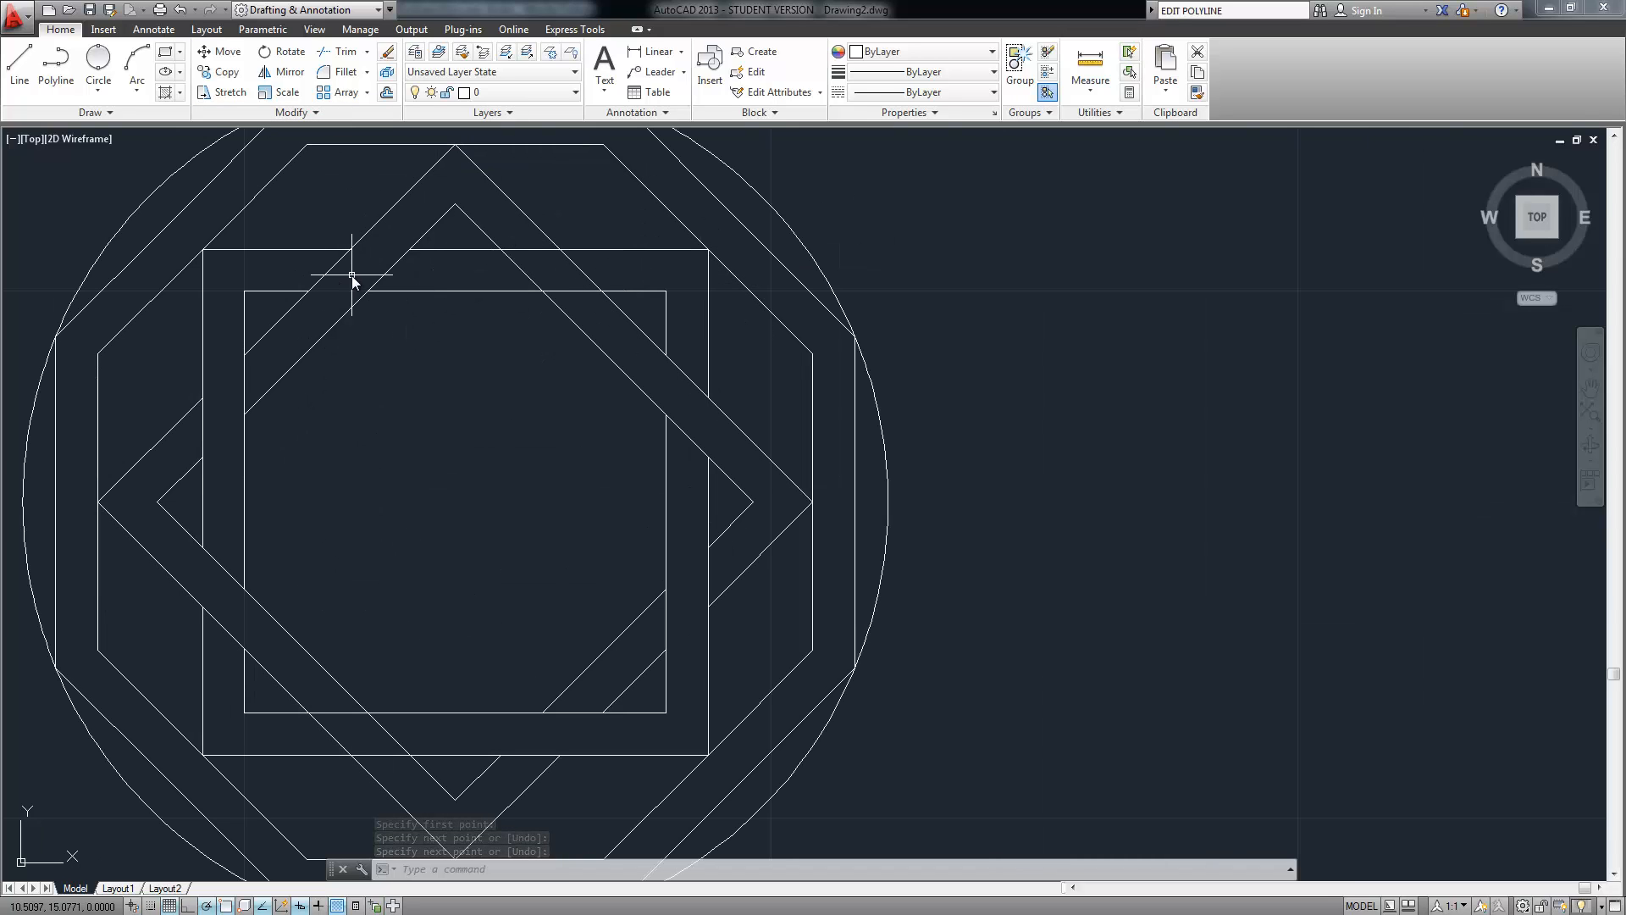
# Using squares and diamonds as cutting edges, trim the diamond lines between the top edges
pyautogui.write('trim')
pyautogui.press('Return')
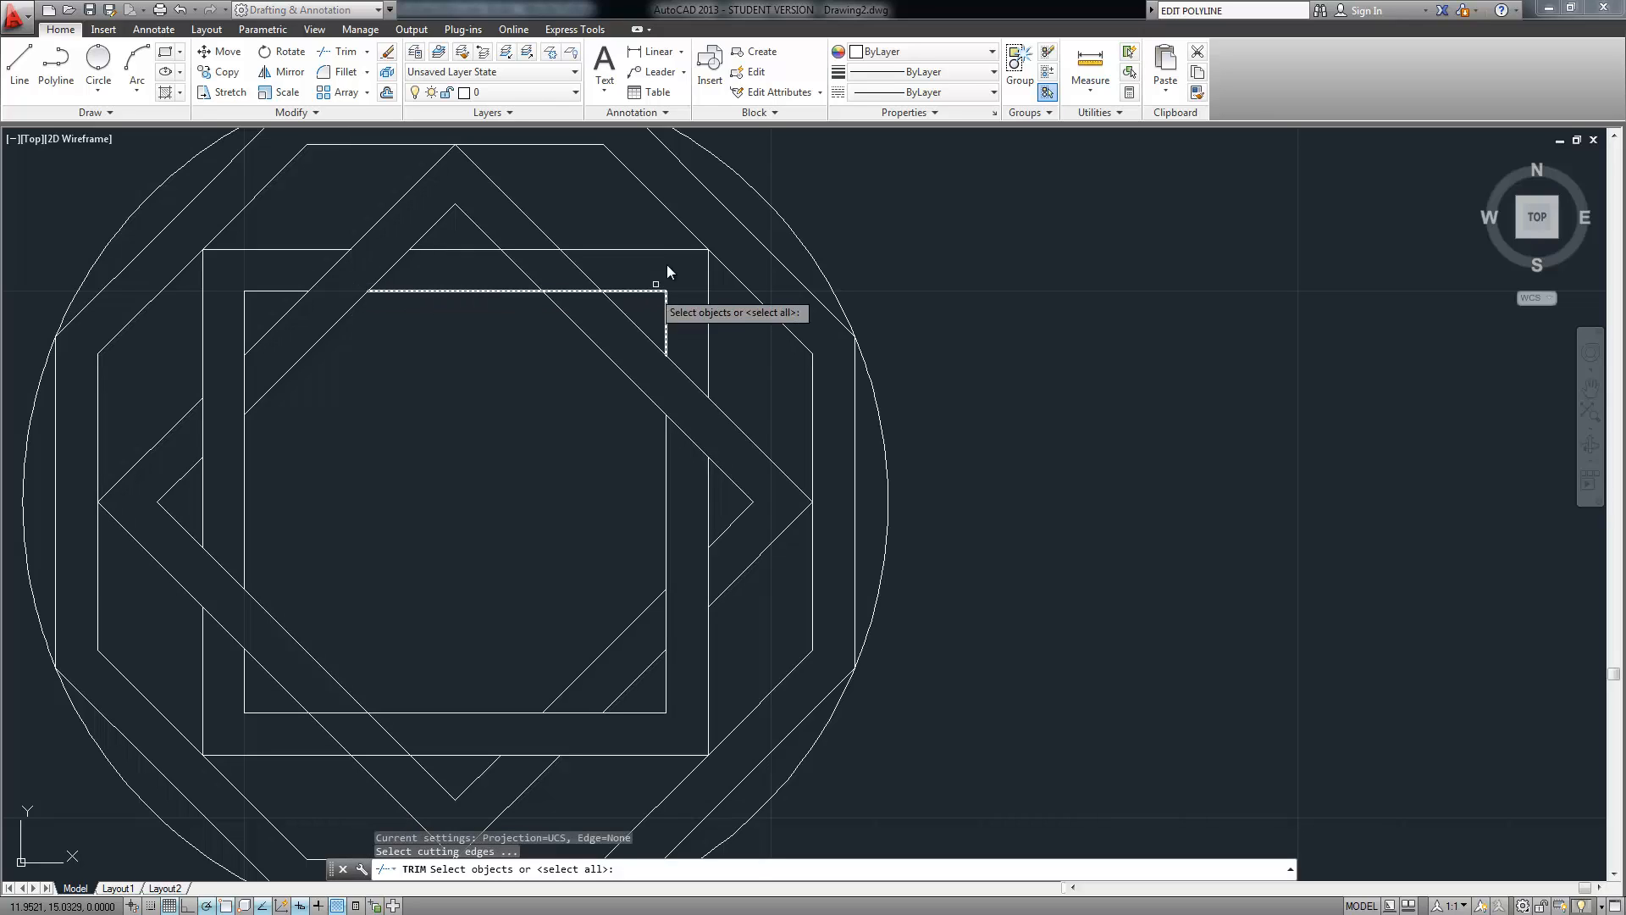
pyautogui.moveTo(570, 254); pyautogui.dragTo(471, 364)
pyautogui.press('Return')
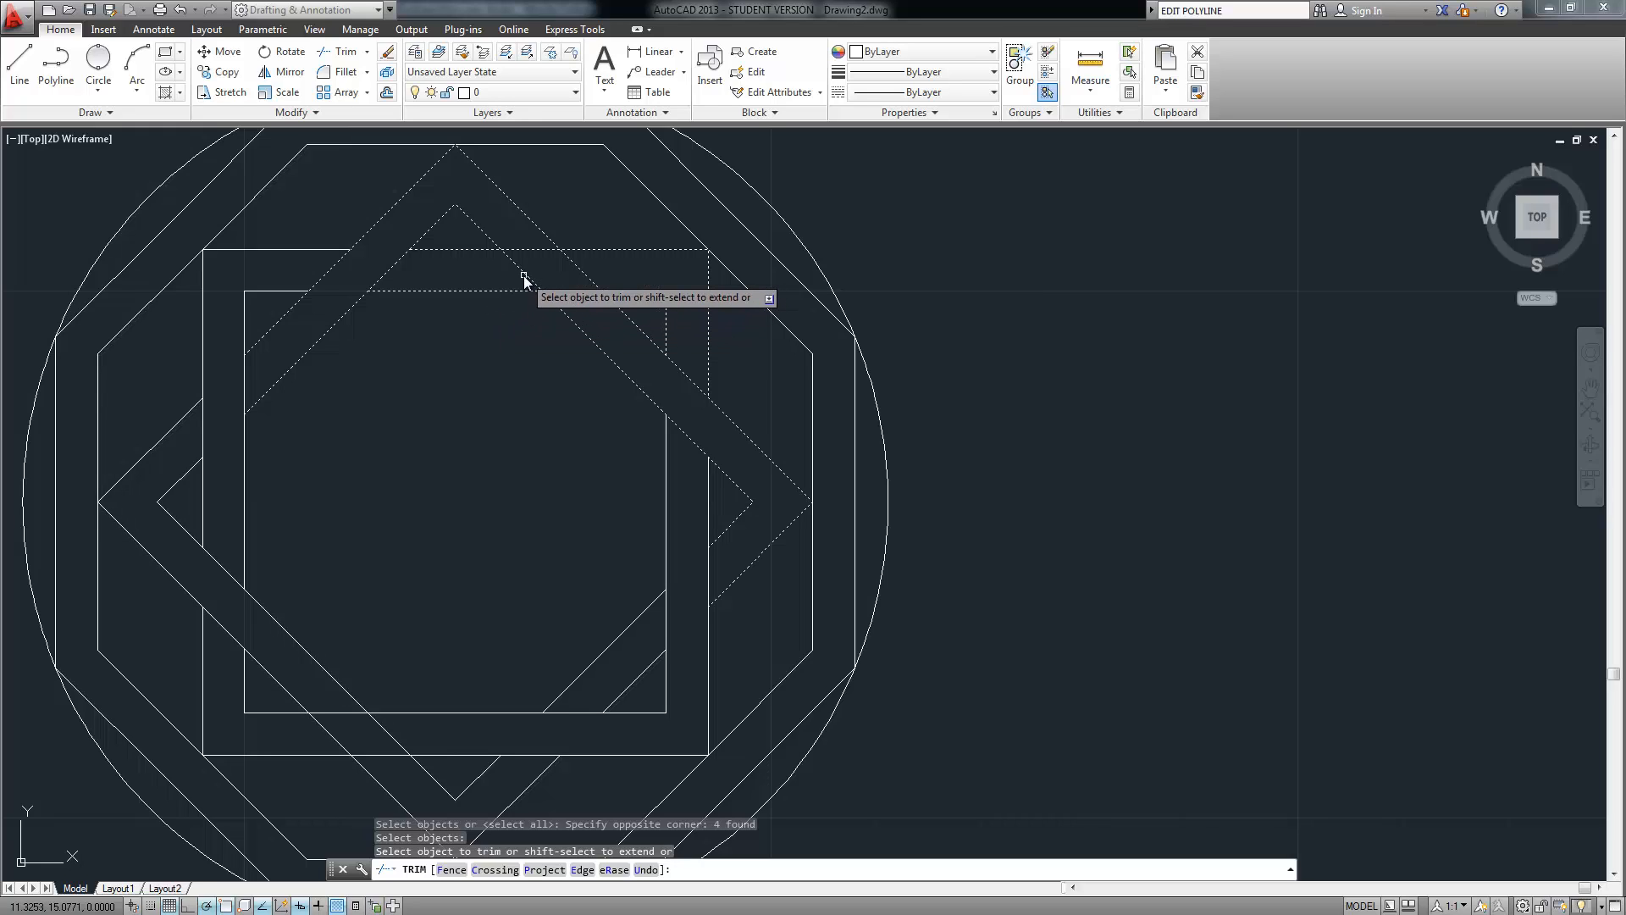
pyautogui.click(572, 265)
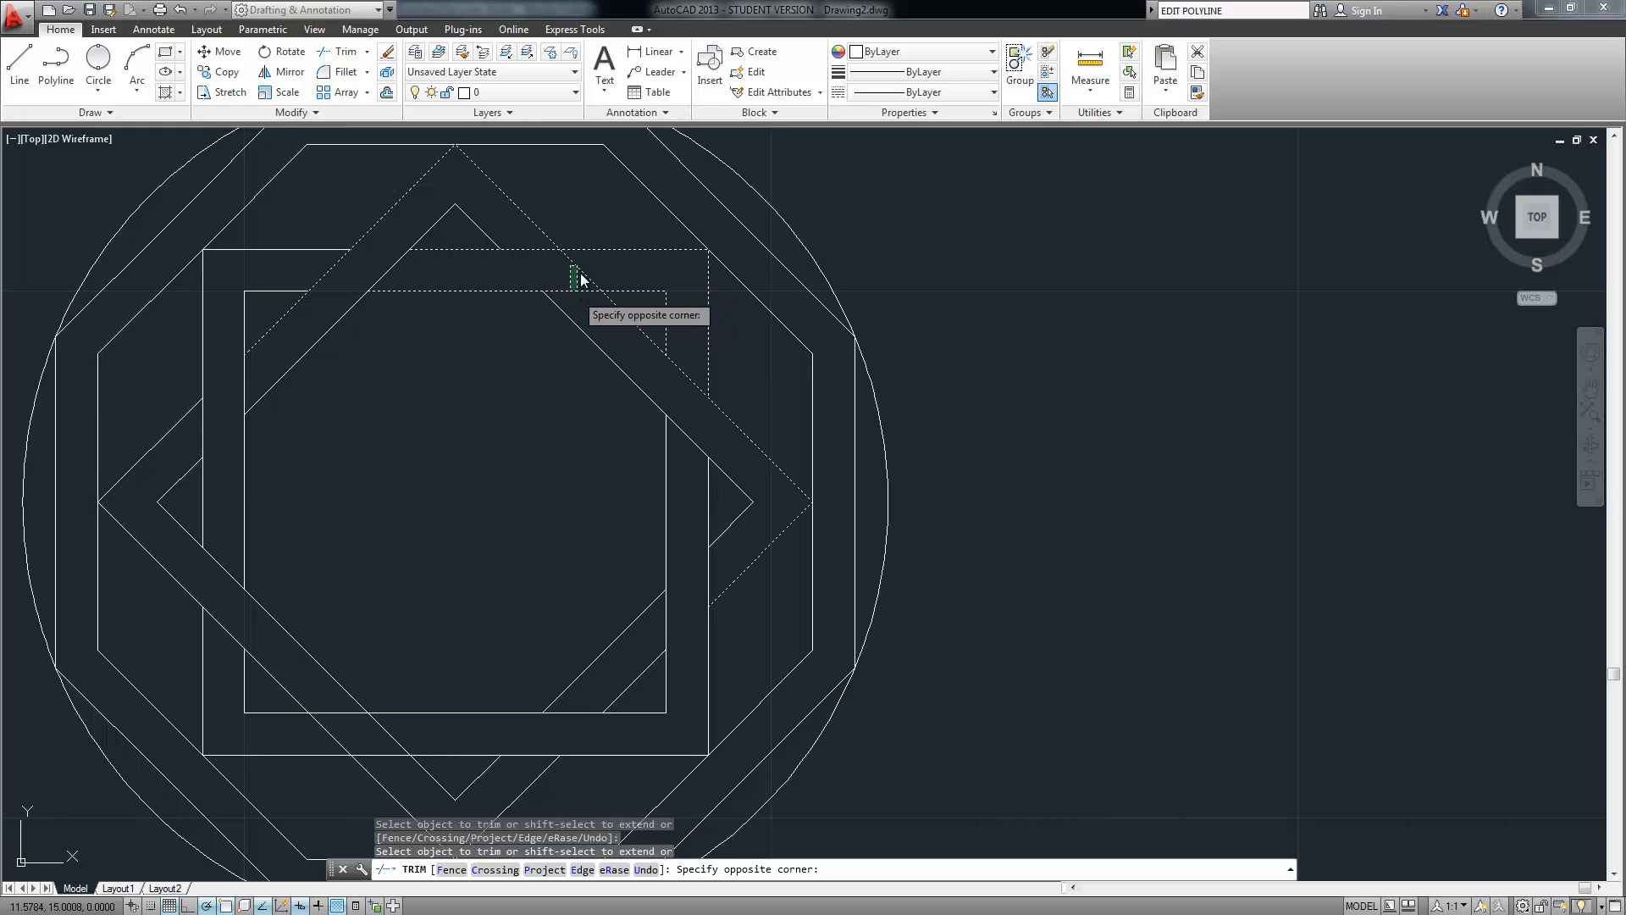
pyautogui.click(581, 276)
pyautogui.press('Return')
pyautogui.scroll(-4, 866, 332)
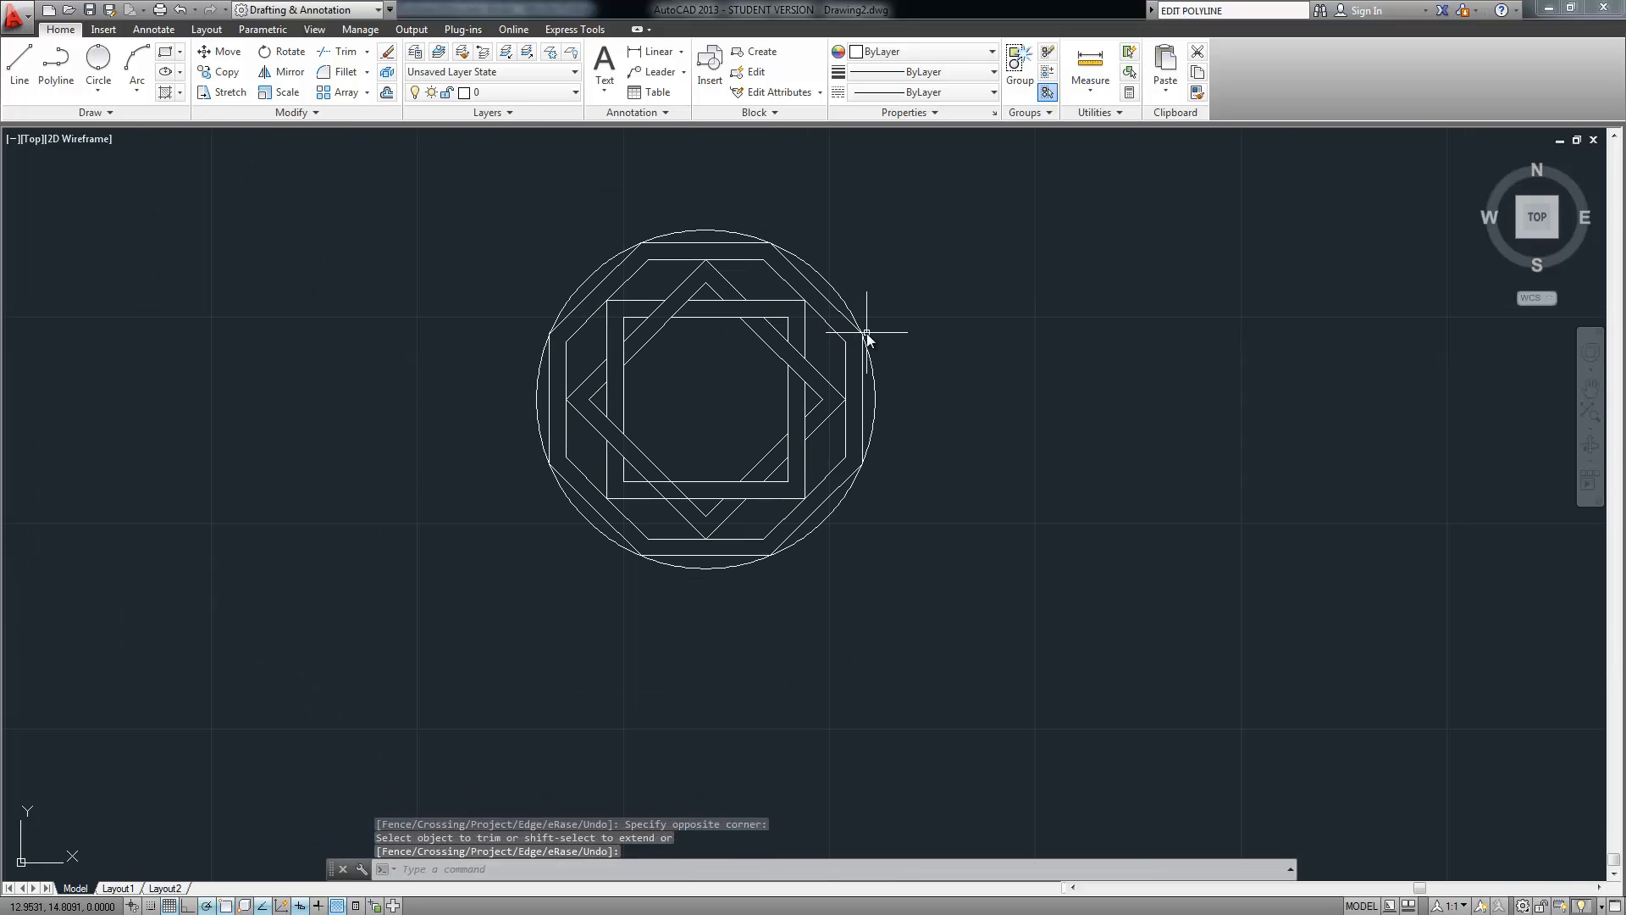
# With squares and diamonds as cutting edges, trim both diagonals between the double bottom edge
pyautogui.moveTo(918, 345); pyautogui.dragTo(811, 345, button='middle')
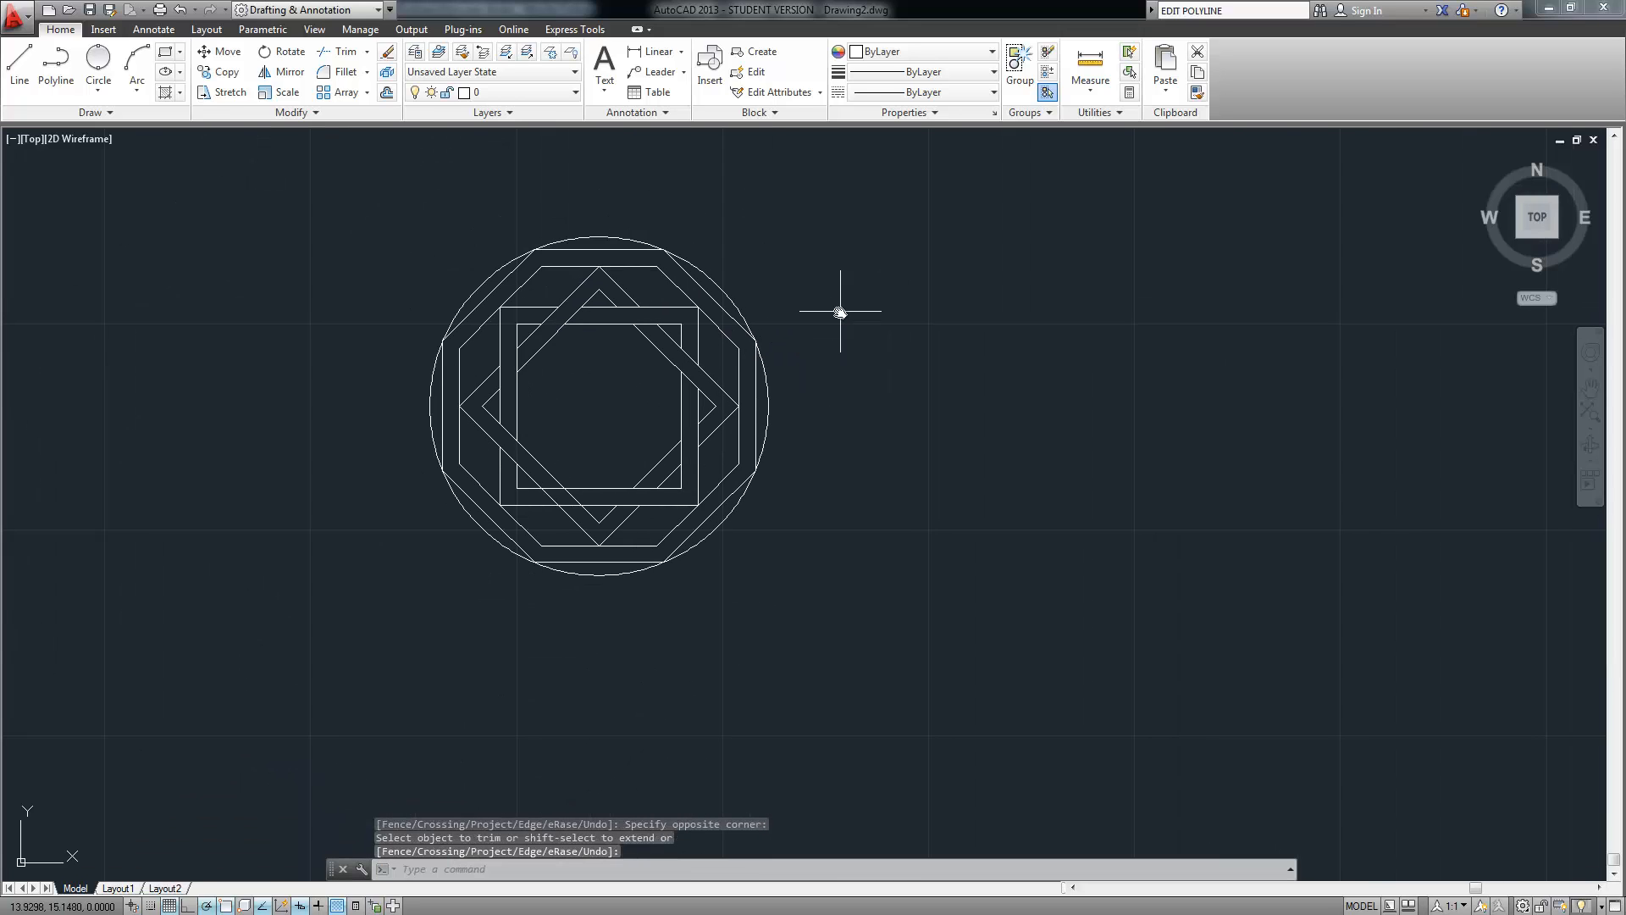
pyautogui.scroll(4, 634, 526)
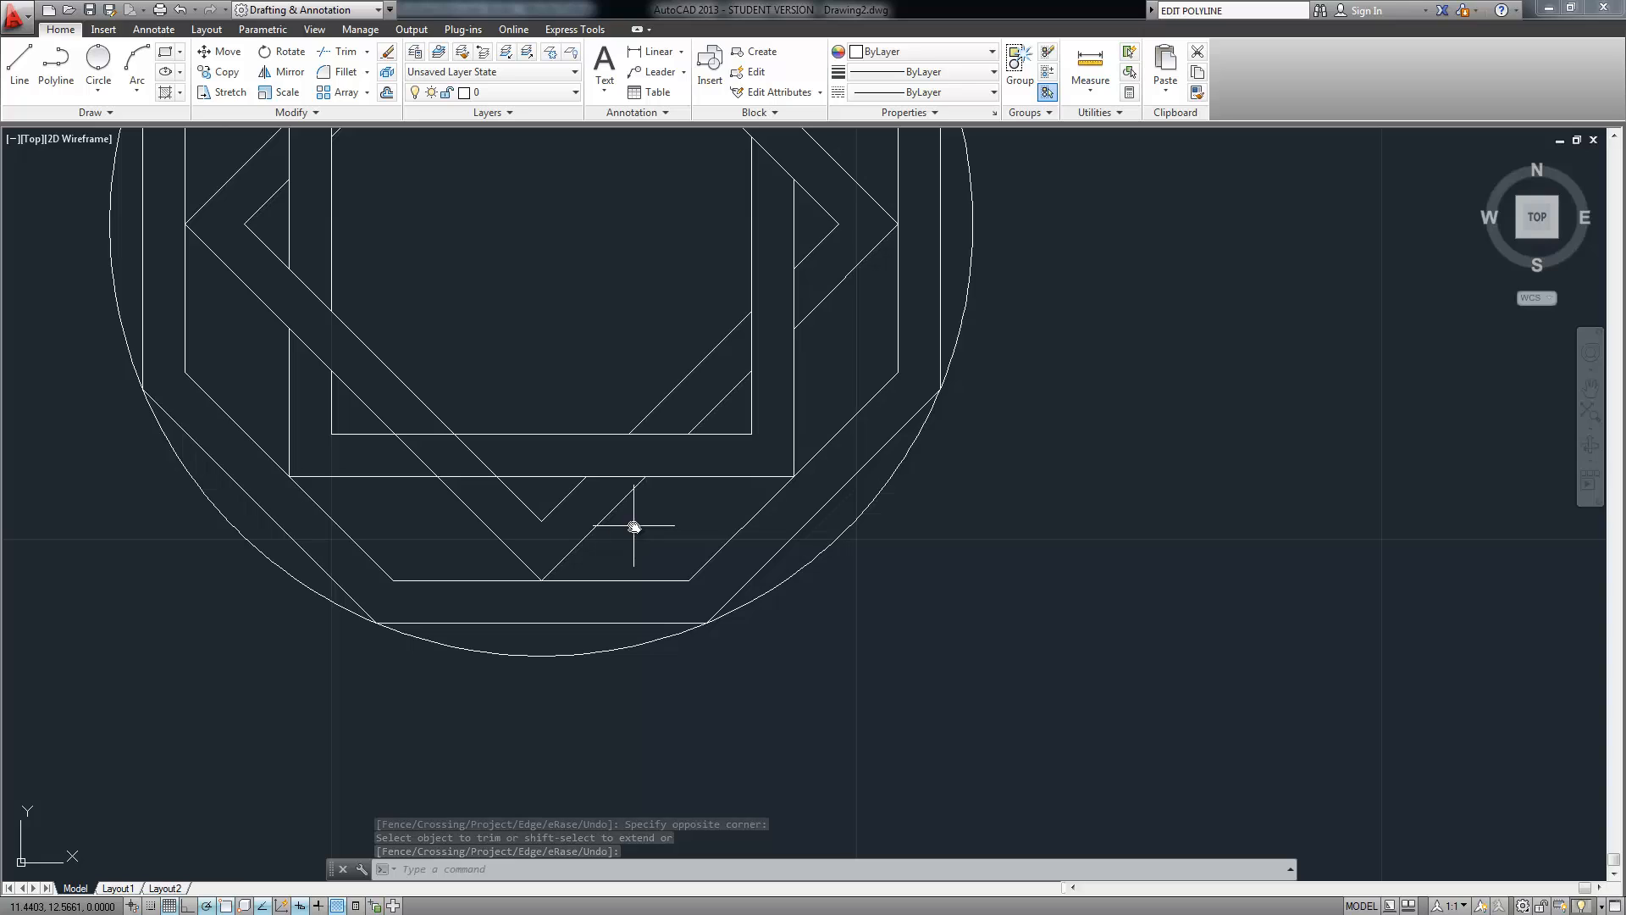
pyautogui.write('tri')
pyautogui.press('Return')
pyautogui.click(531, 390)
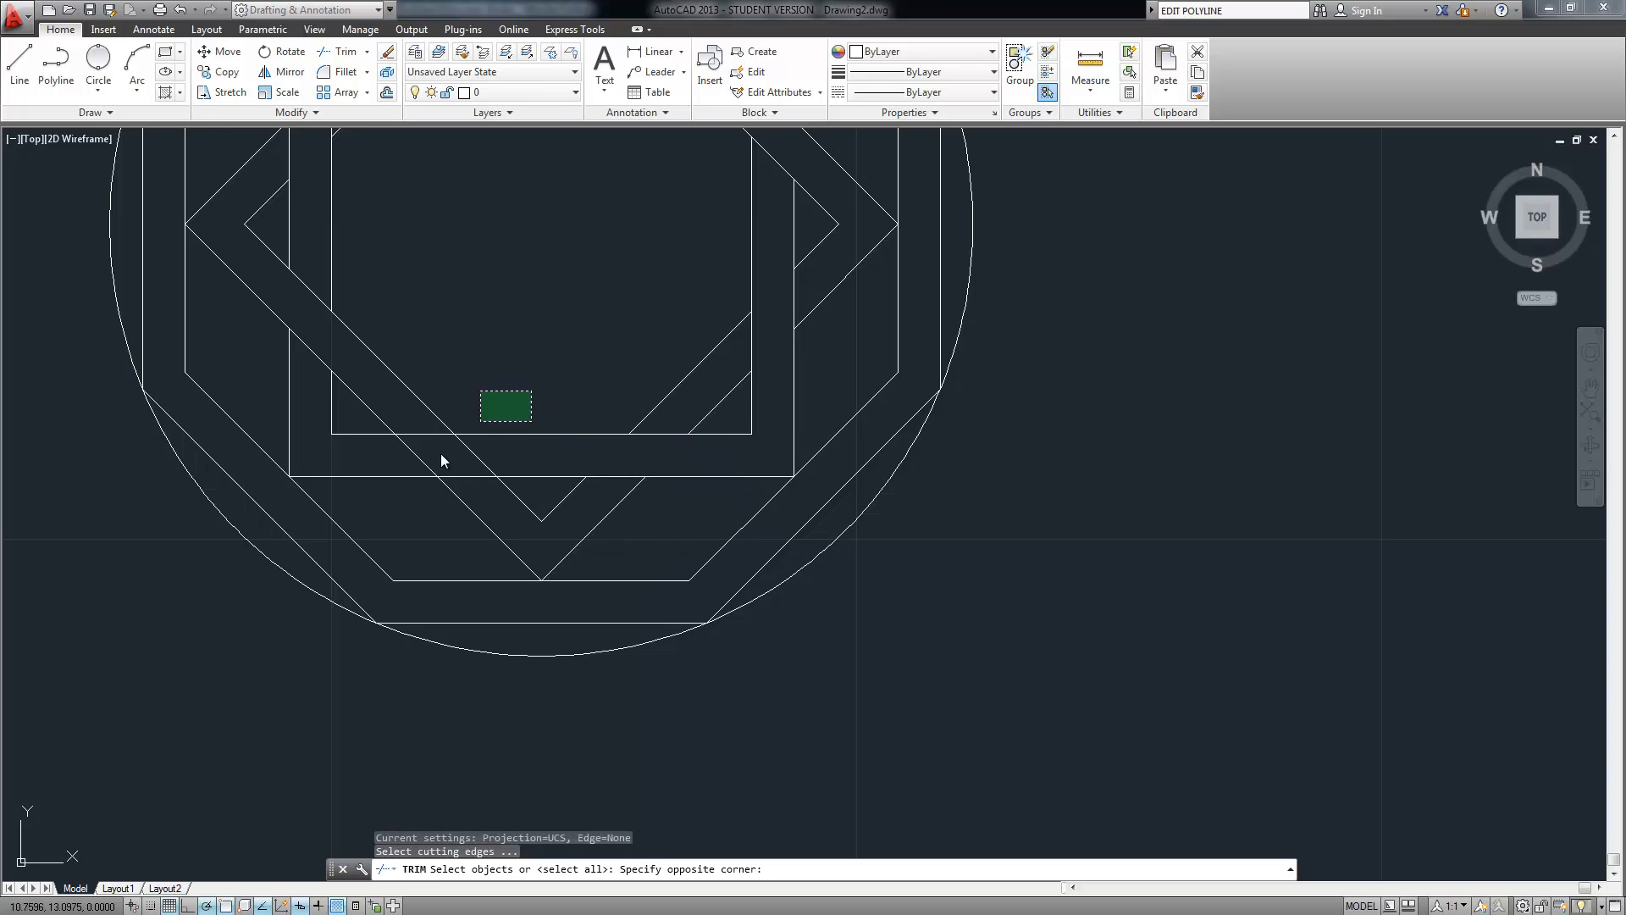
pyautogui.click(409, 495)
pyautogui.press('Return')
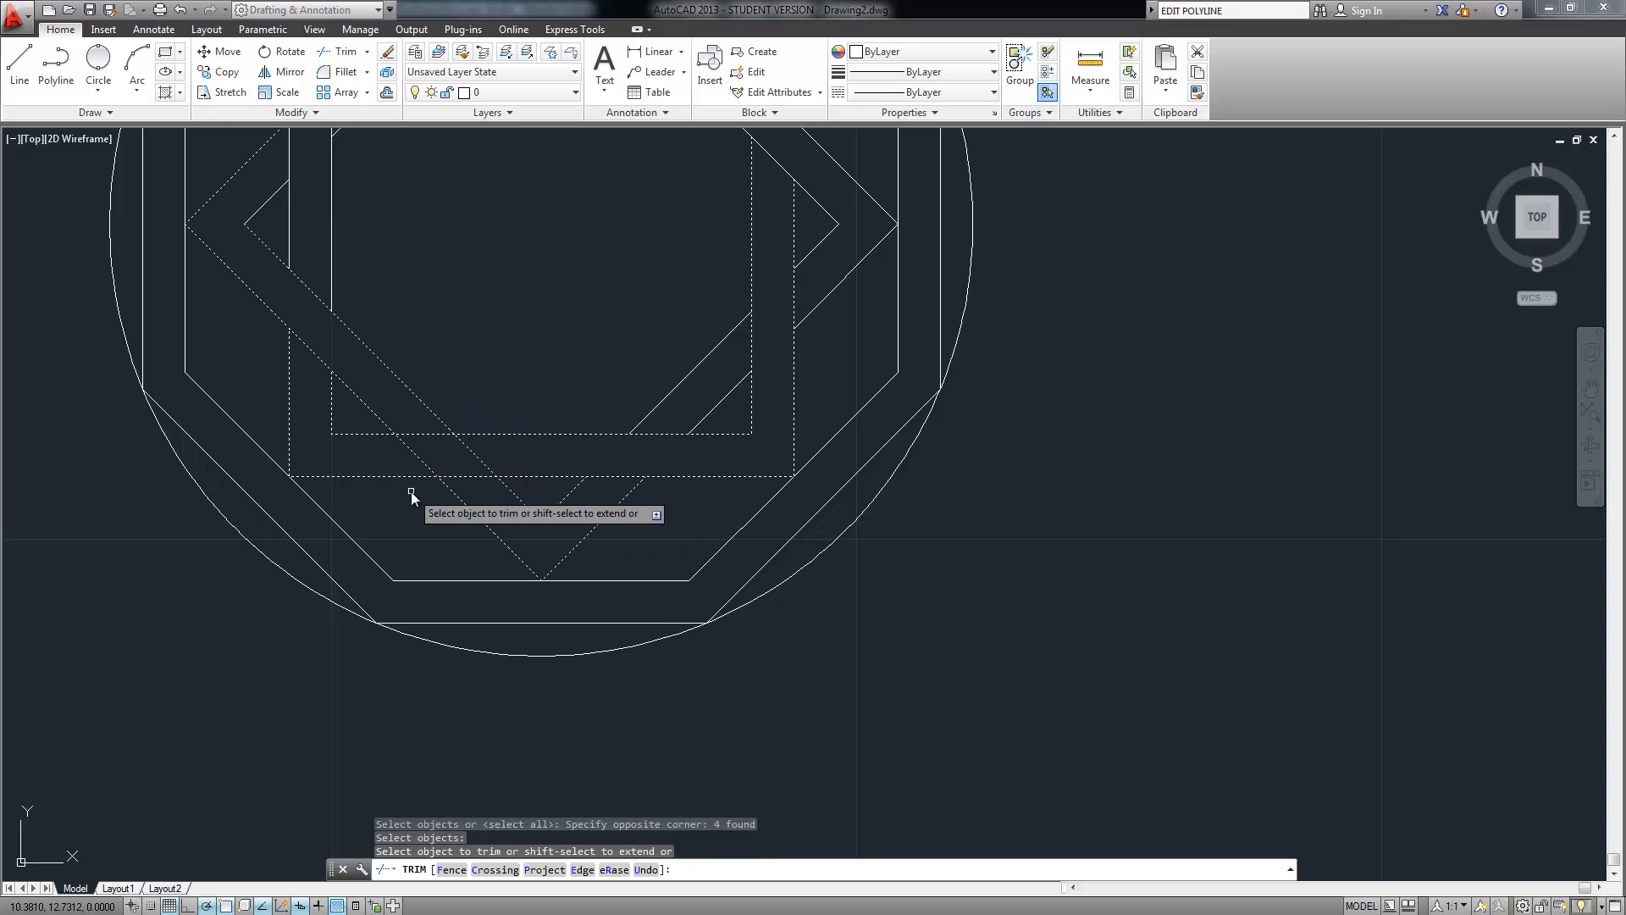
pyautogui.click(466, 451)
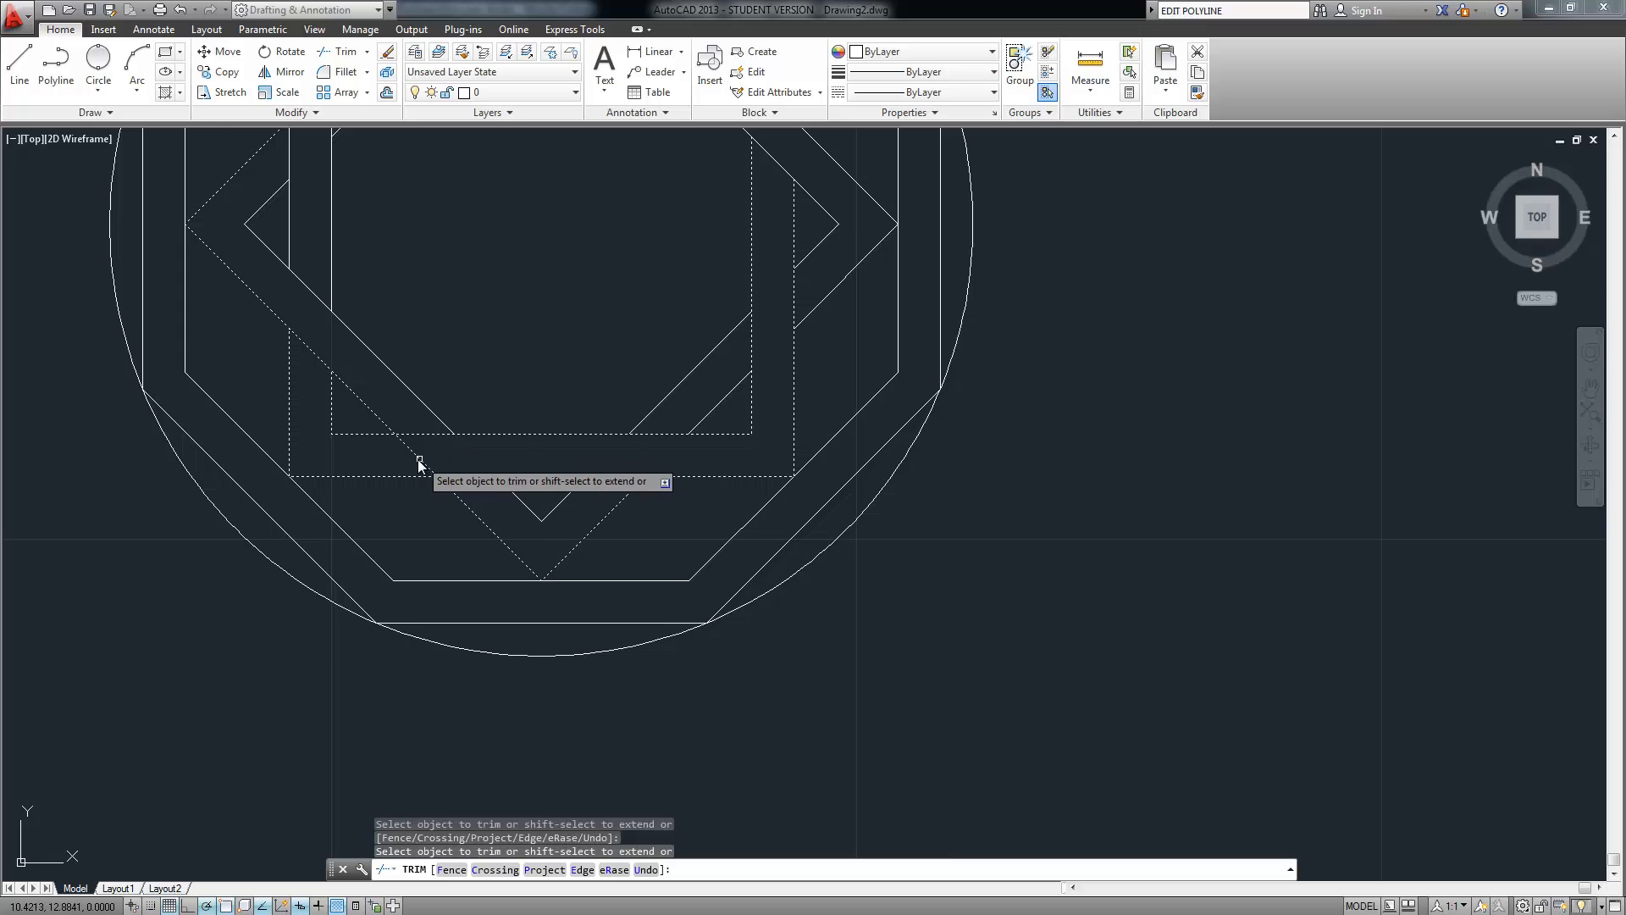
pyautogui.click(419, 459)
pyautogui.press('Return')
pyautogui.scroll(-2, 473, 356)
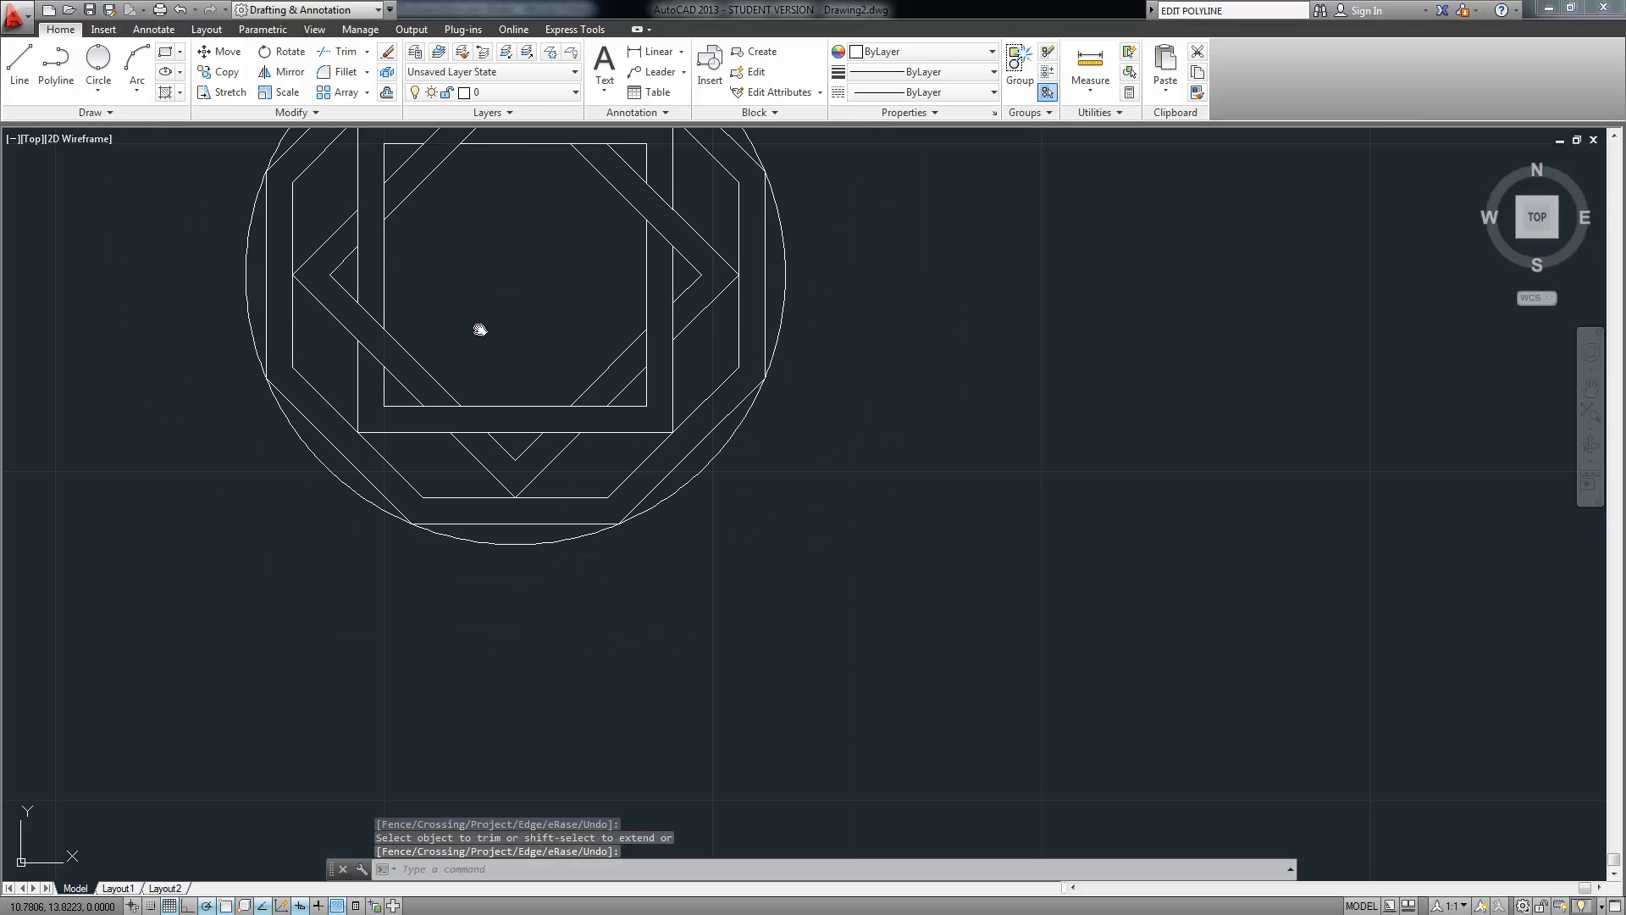
pyautogui.moveTo(480, 329); pyautogui.dragTo(460, 433, button='middle')
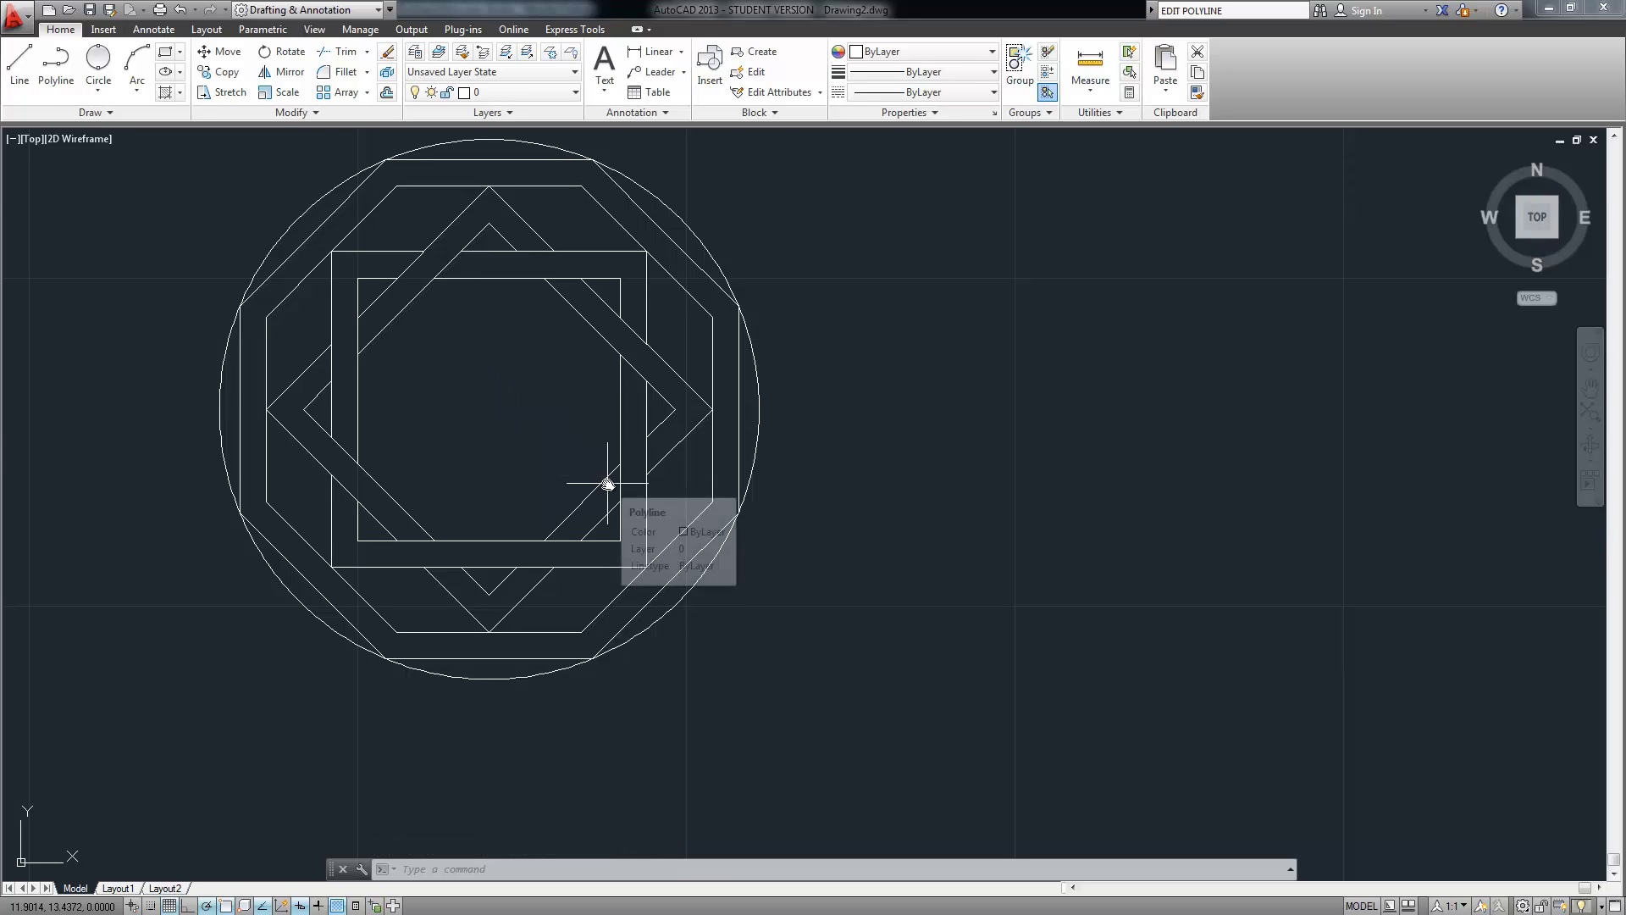
# Draw two lines continuing the diamond band's diagonals down-left across the square's bottom band
pyautogui.scroll(2, 597, 544)
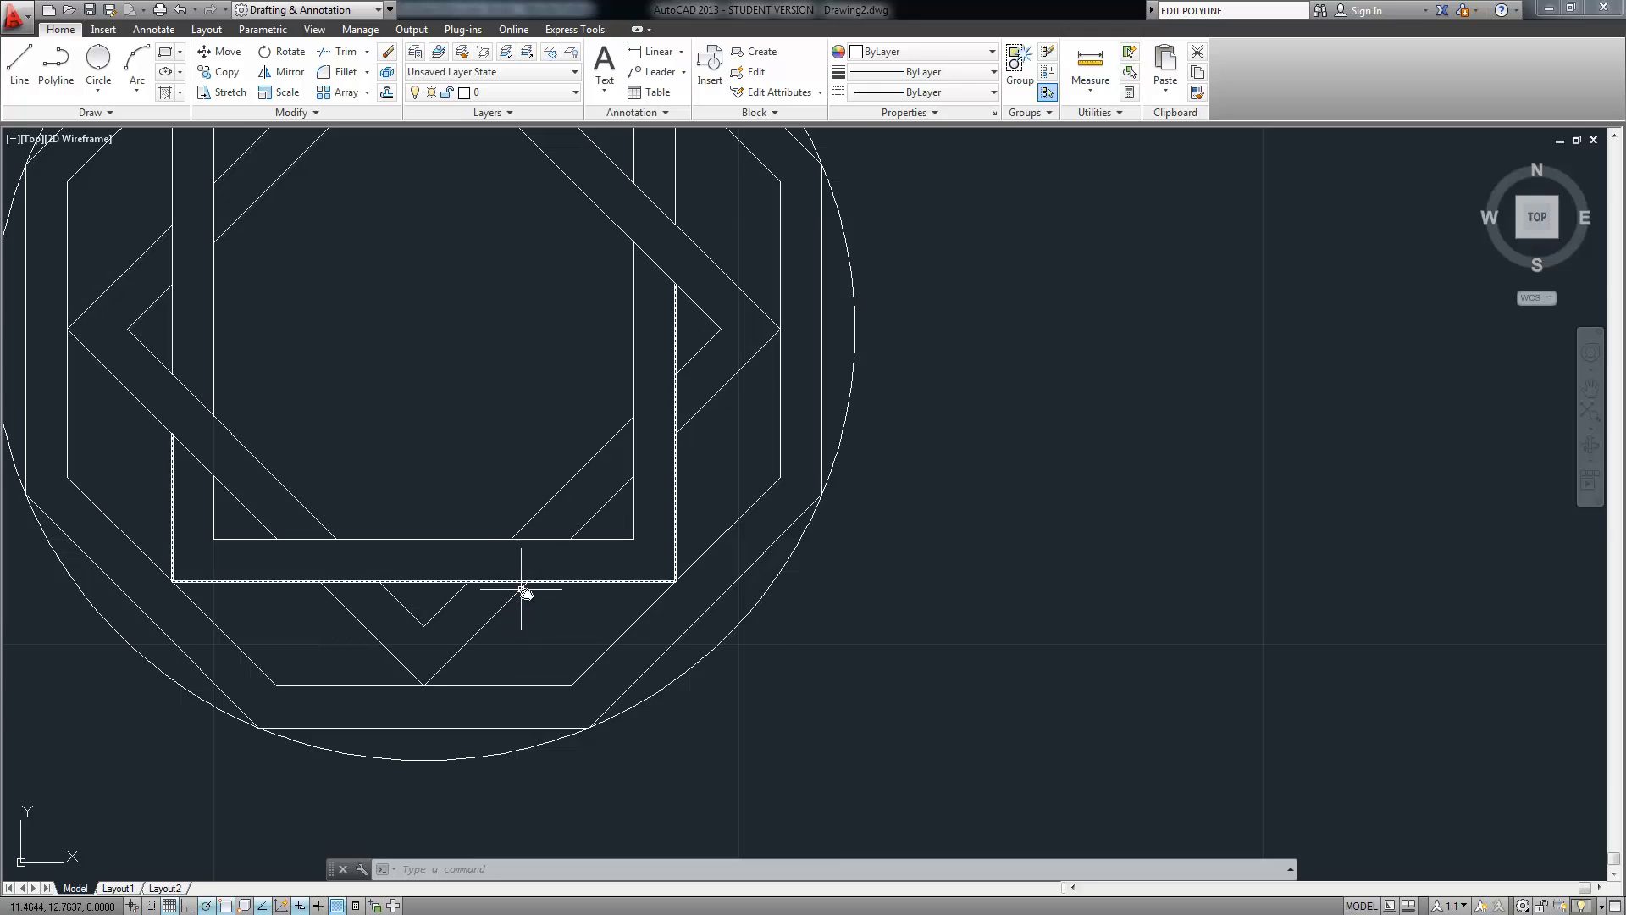
pyautogui.scroll(2, 522, 590)
pyautogui.click(18, 64)
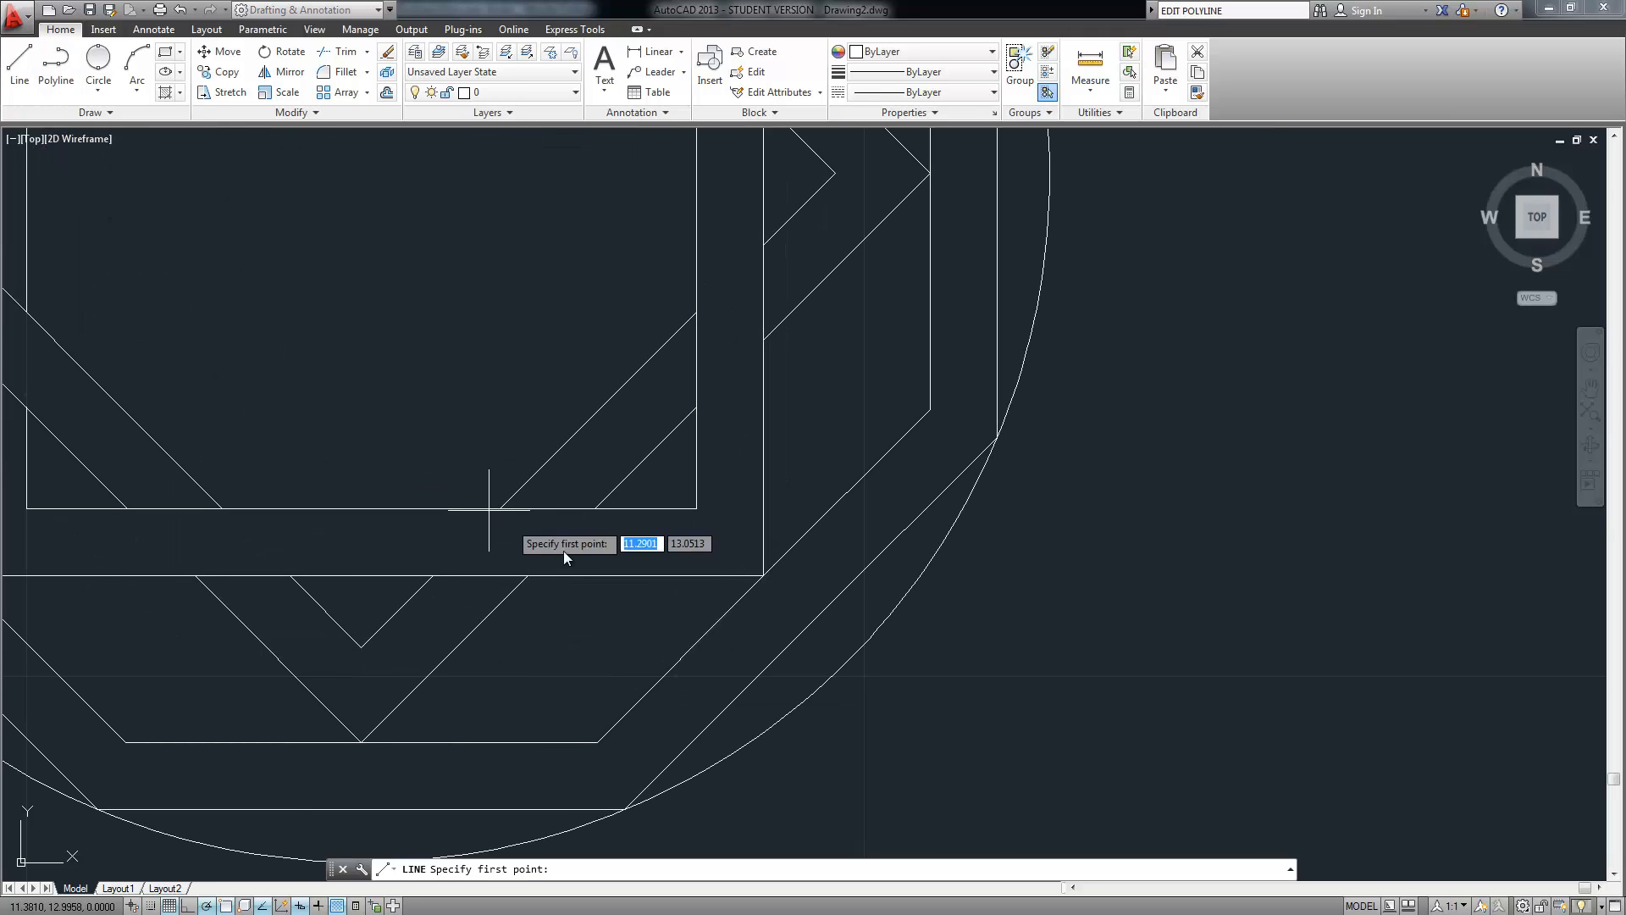
pyautogui.click(595, 508)
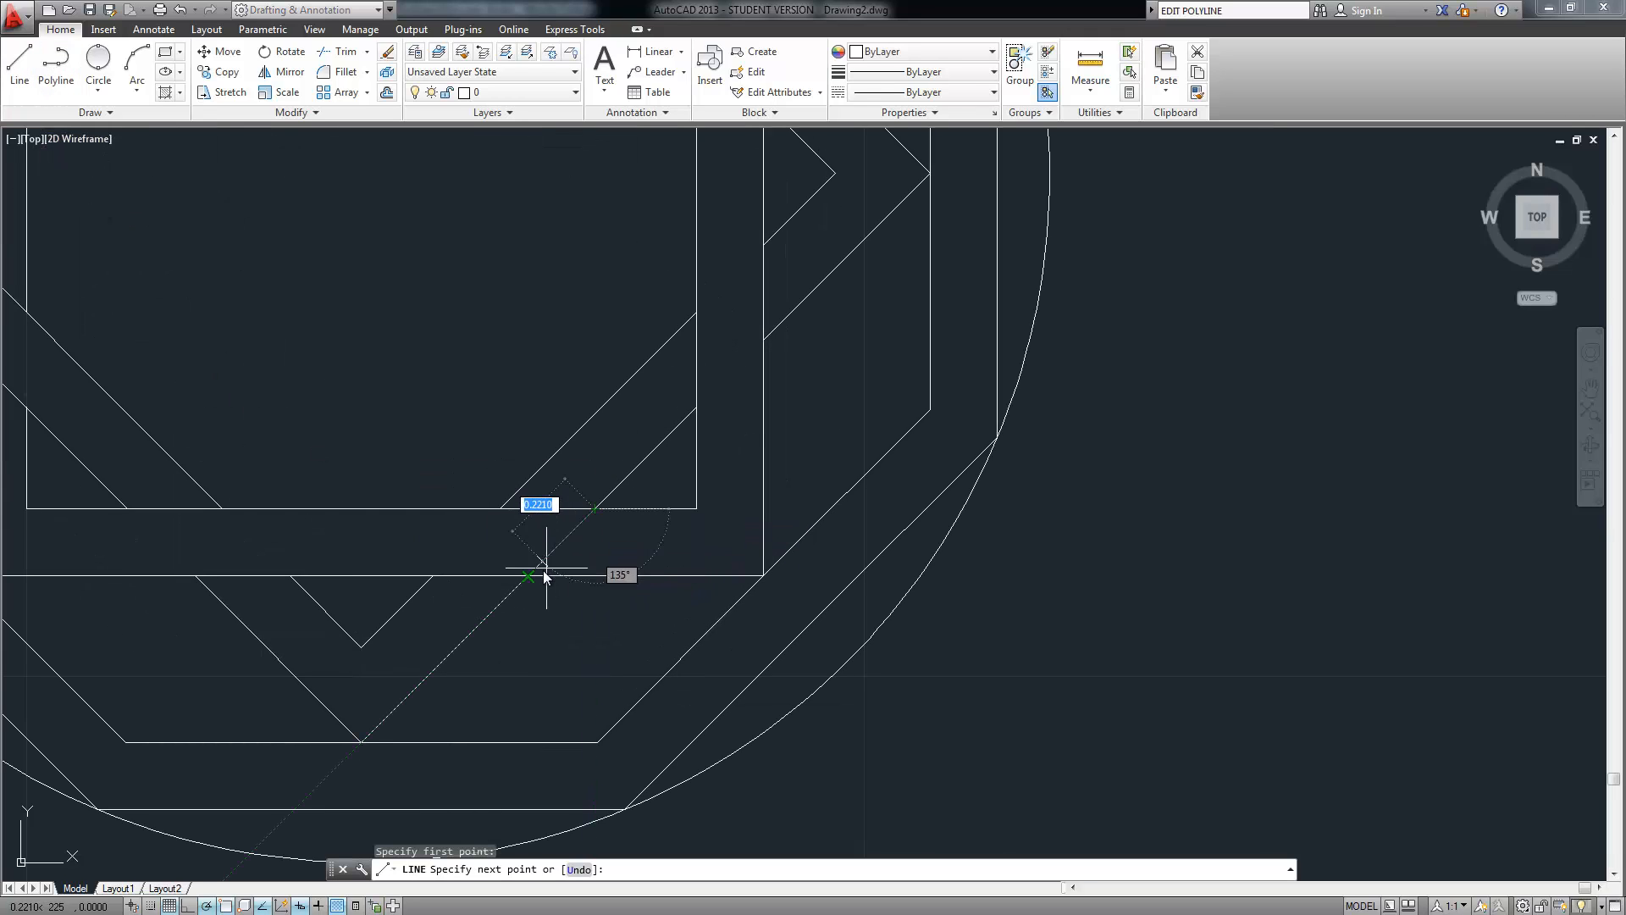
pyautogui.click(542, 575)
pyautogui.press('Return')
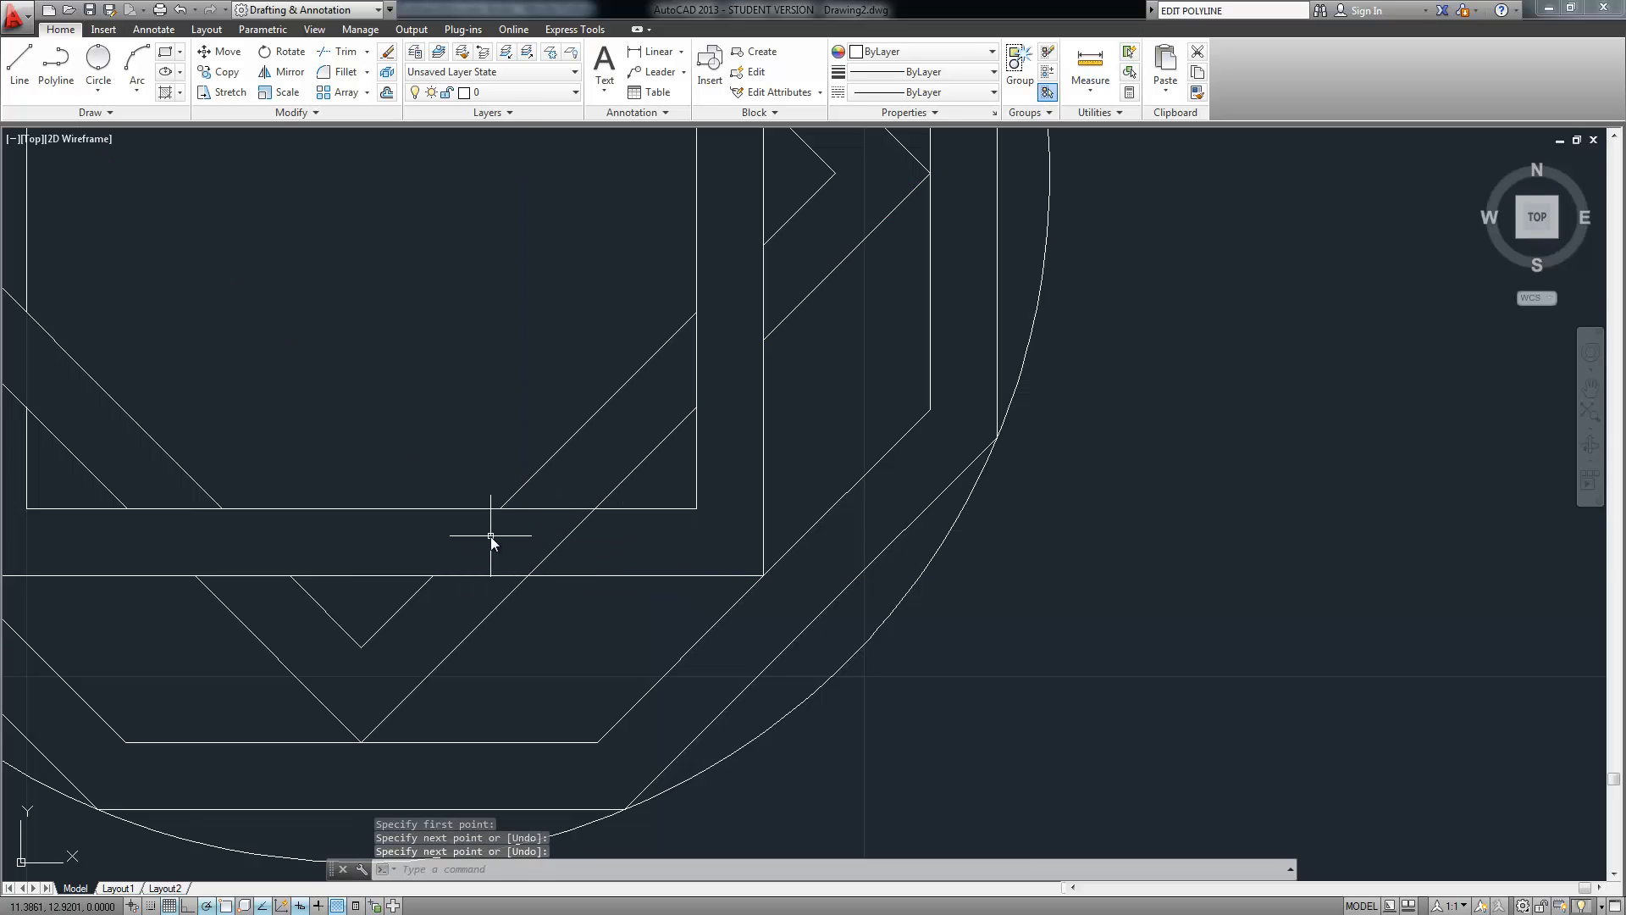
pyautogui.press('Return')
pyautogui.click(500, 509)
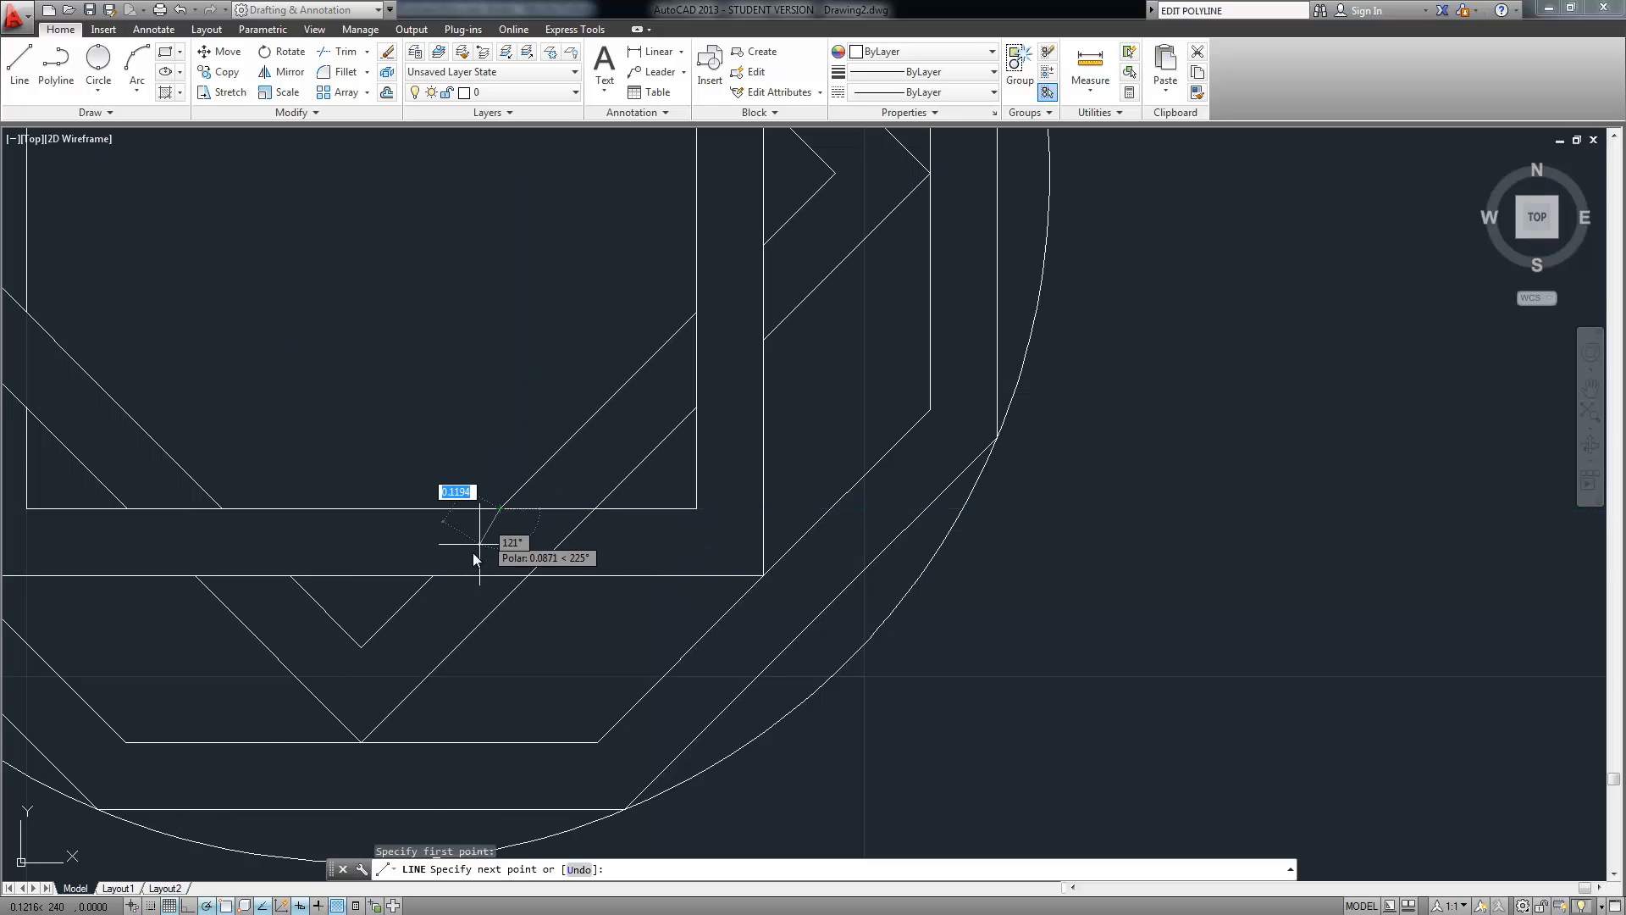
pyautogui.click(433, 575)
pyautogui.press('Return')
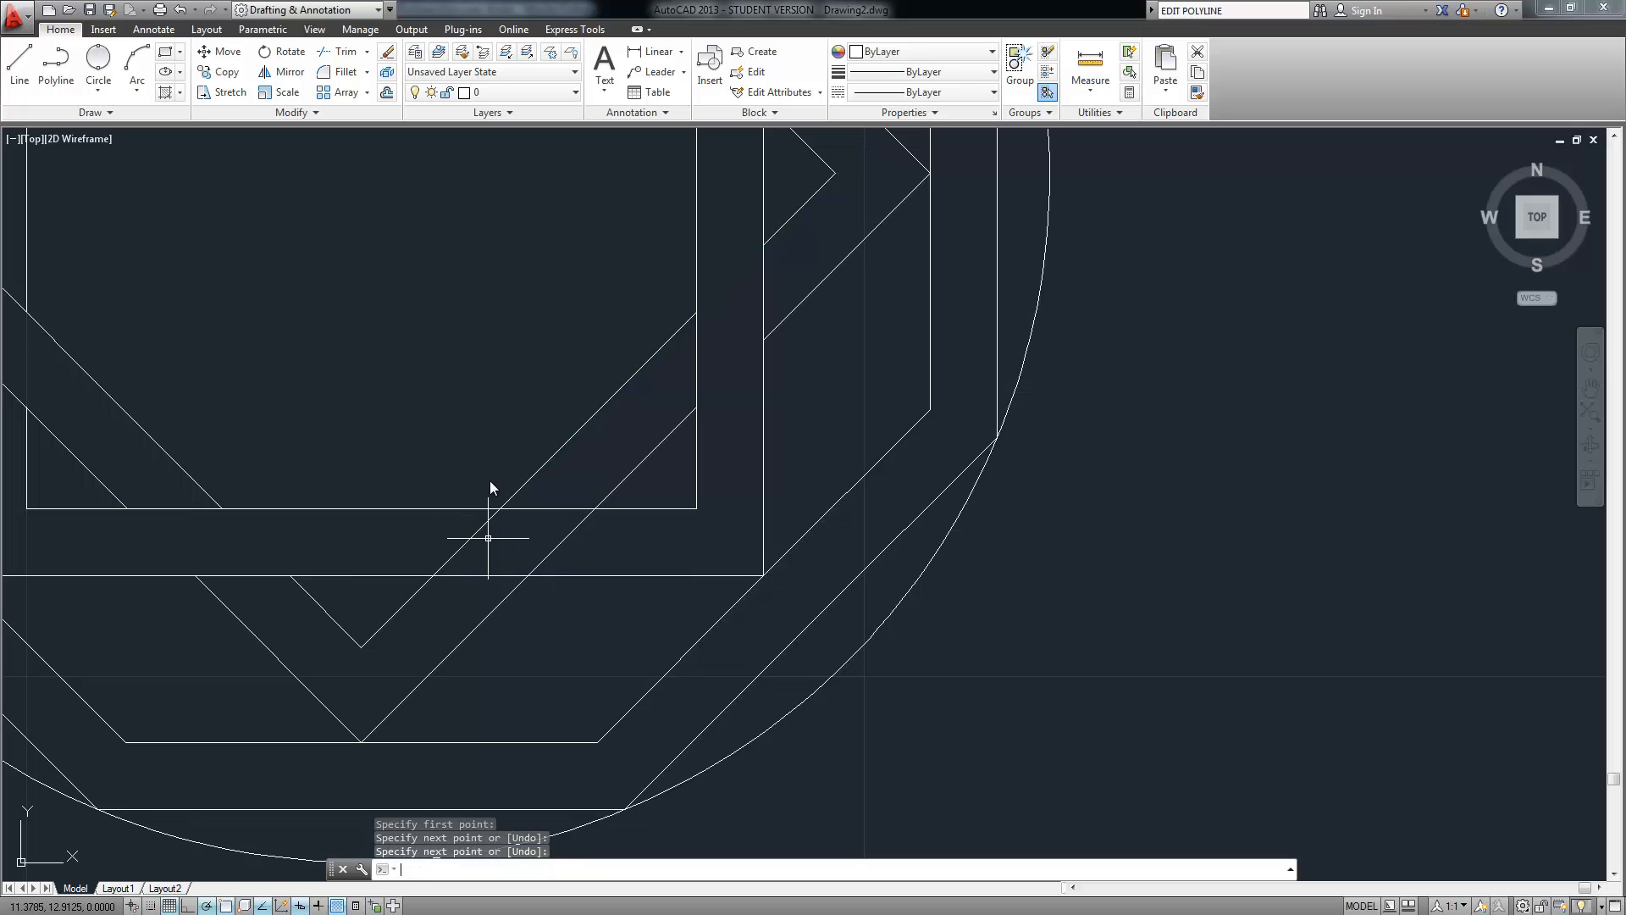
# Trim the square edge between the two new diagonals, using seven lines as cutting edges
pyautogui.press('Return')
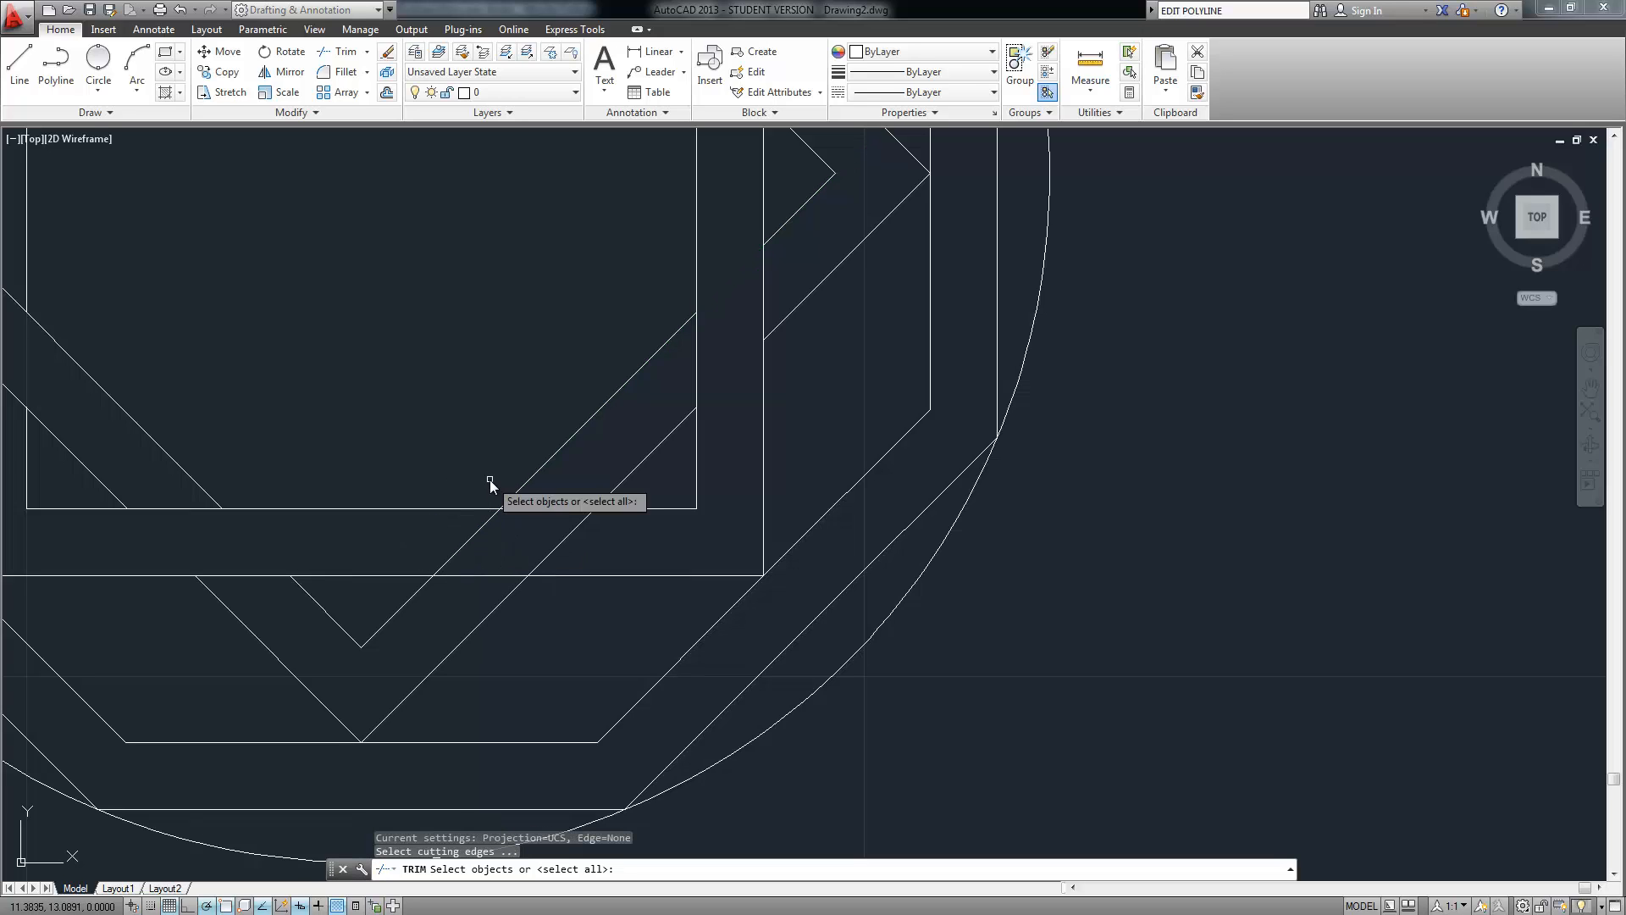
pyautogui.click(611, 442)
pyautogui.click(448, 652)
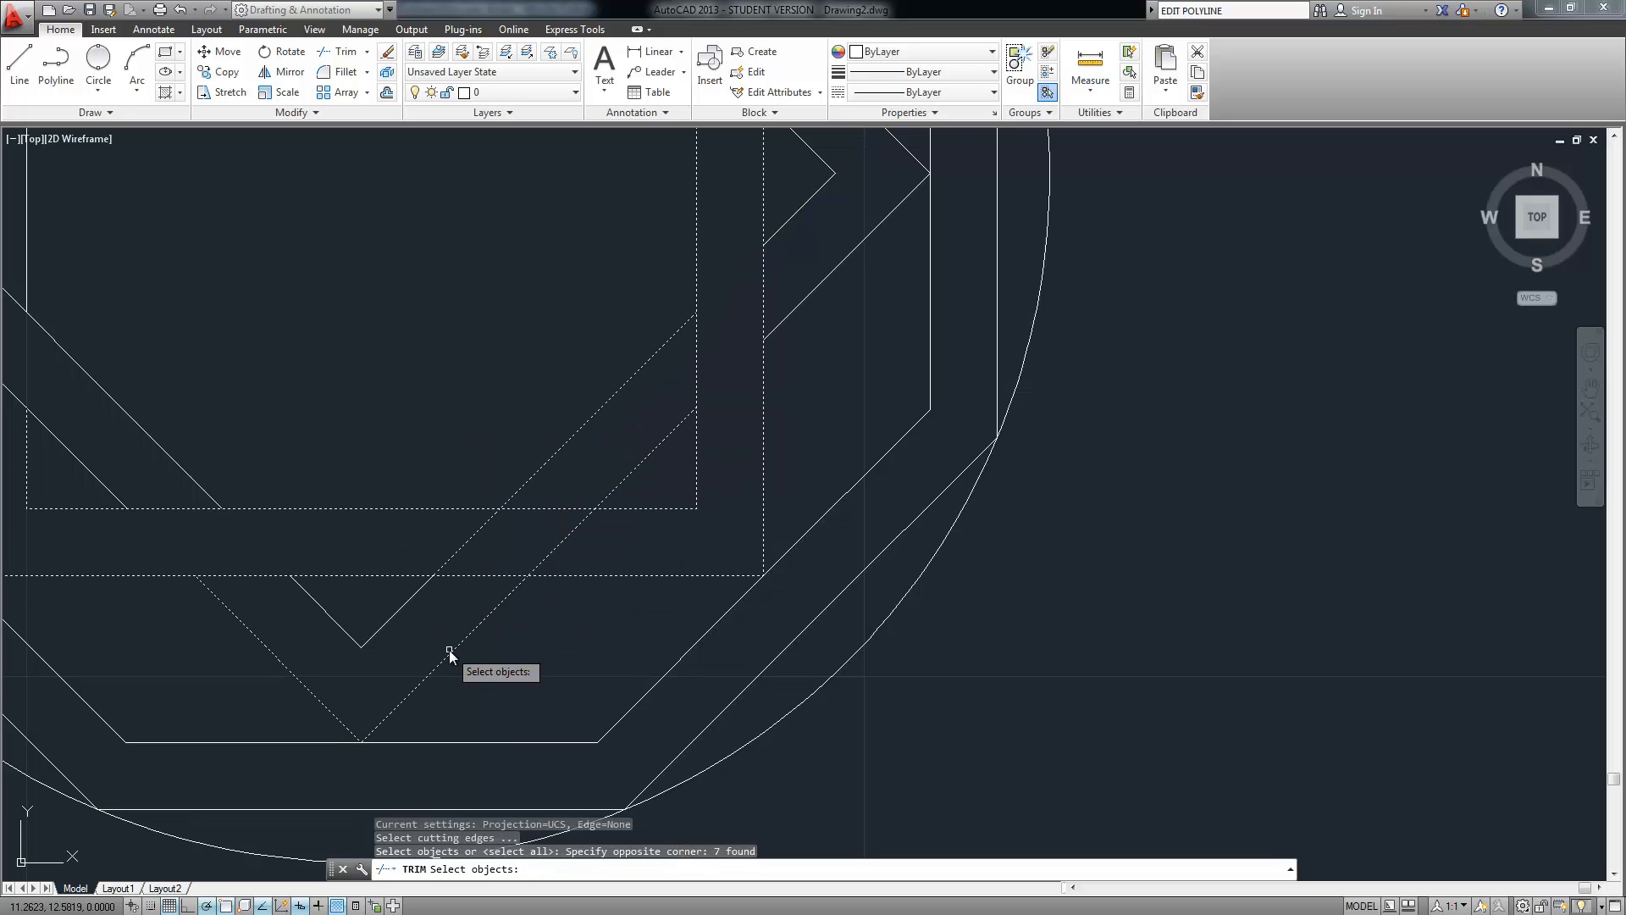
pyautogui.press('Return')
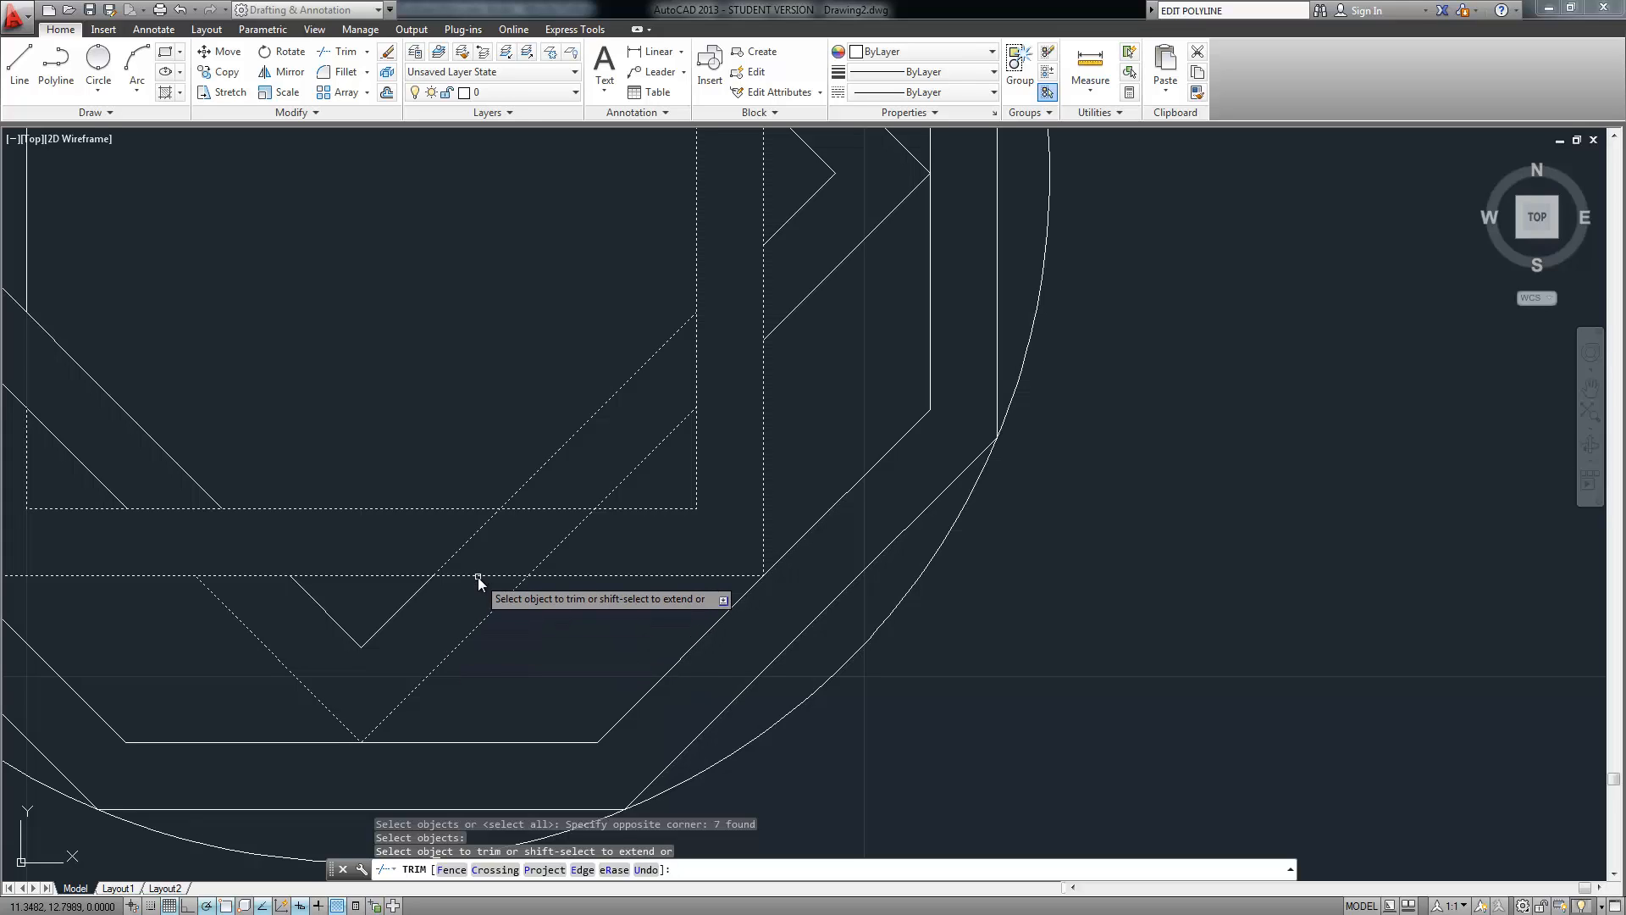
pyautogui.click(533, 508)
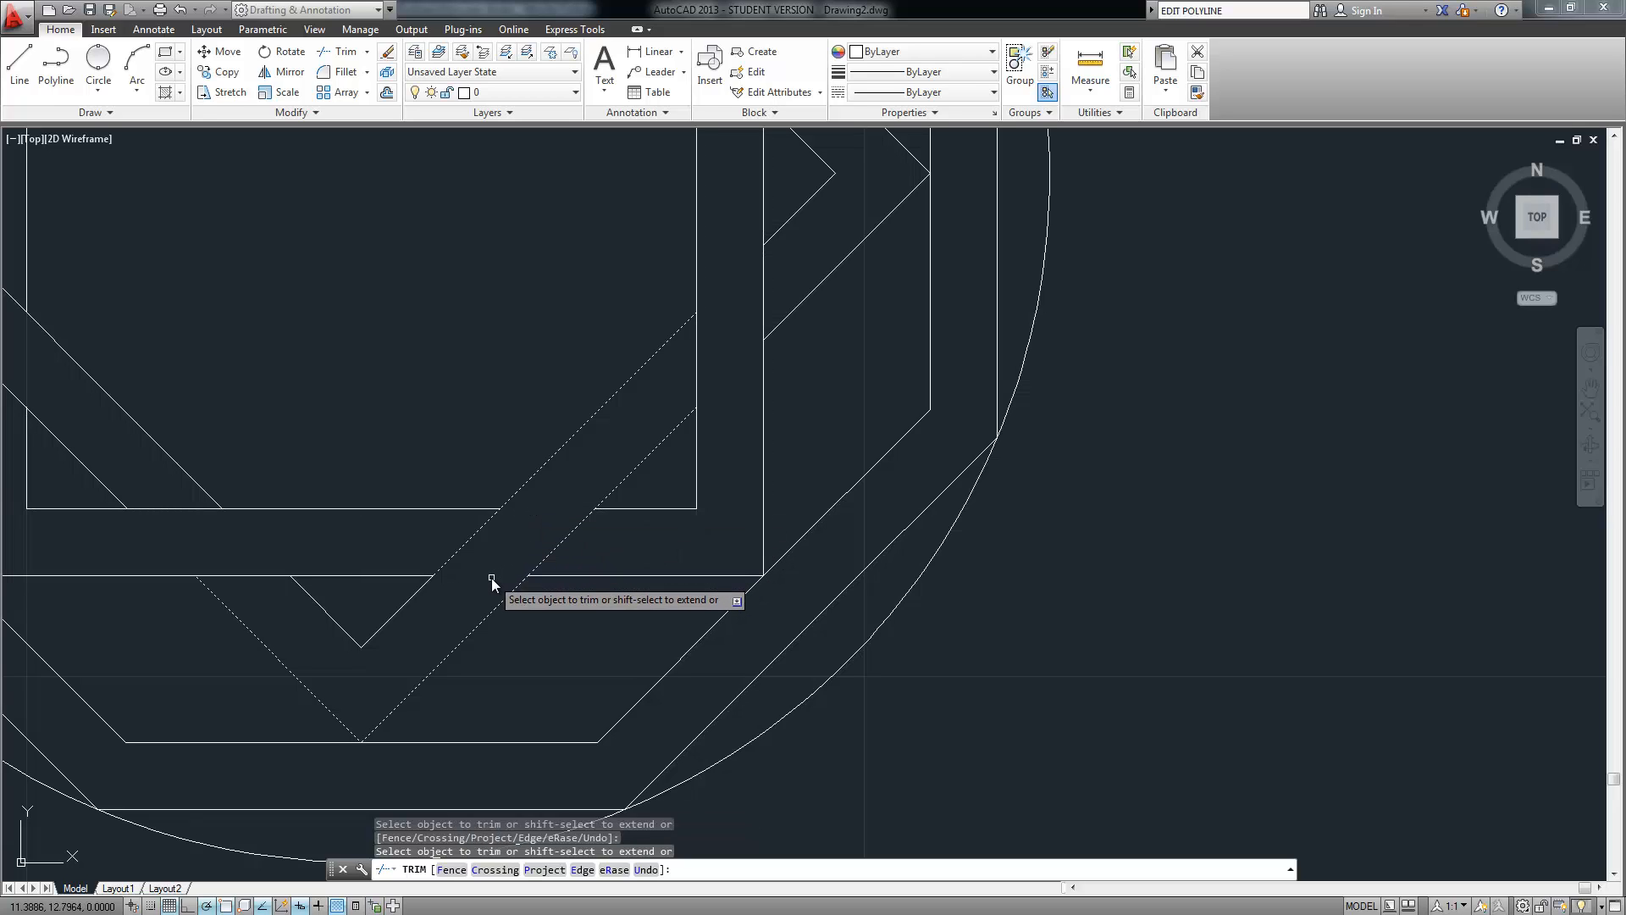
pyautogui.press('Return')
pyautogui.scroll(-5, 467, 552)
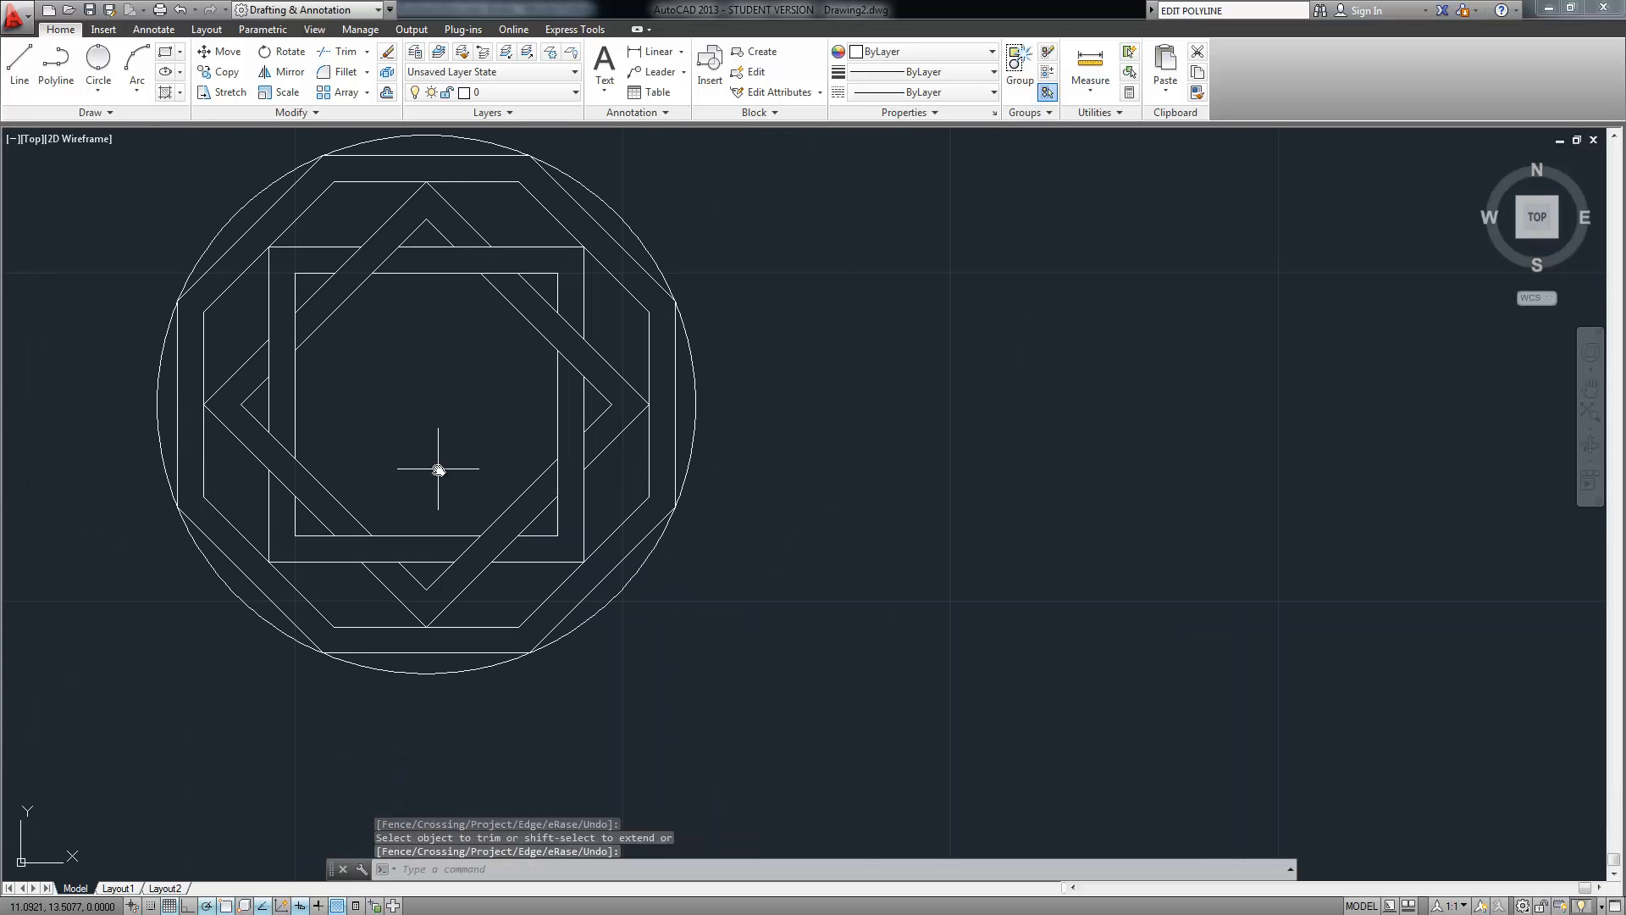
pyautogui.moveTo(438, 468); pyautogui.dragTo(432, 506, button='middle')
pyautogui.scroll(-2, 429, 506)
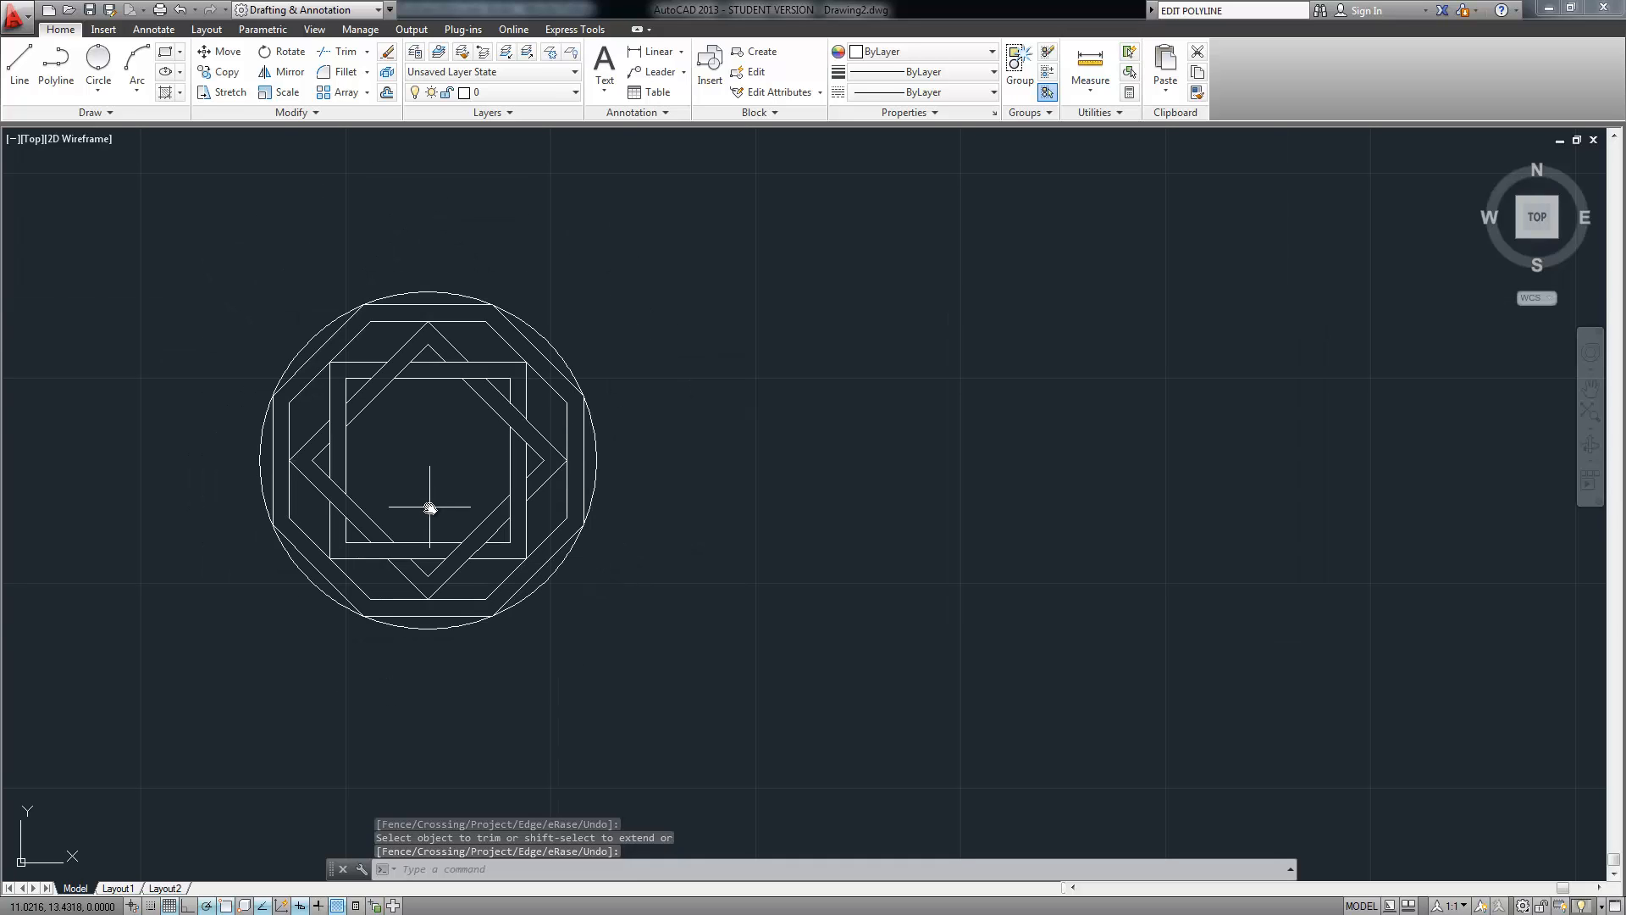
pyautogui.scroll(2, 389, 492)
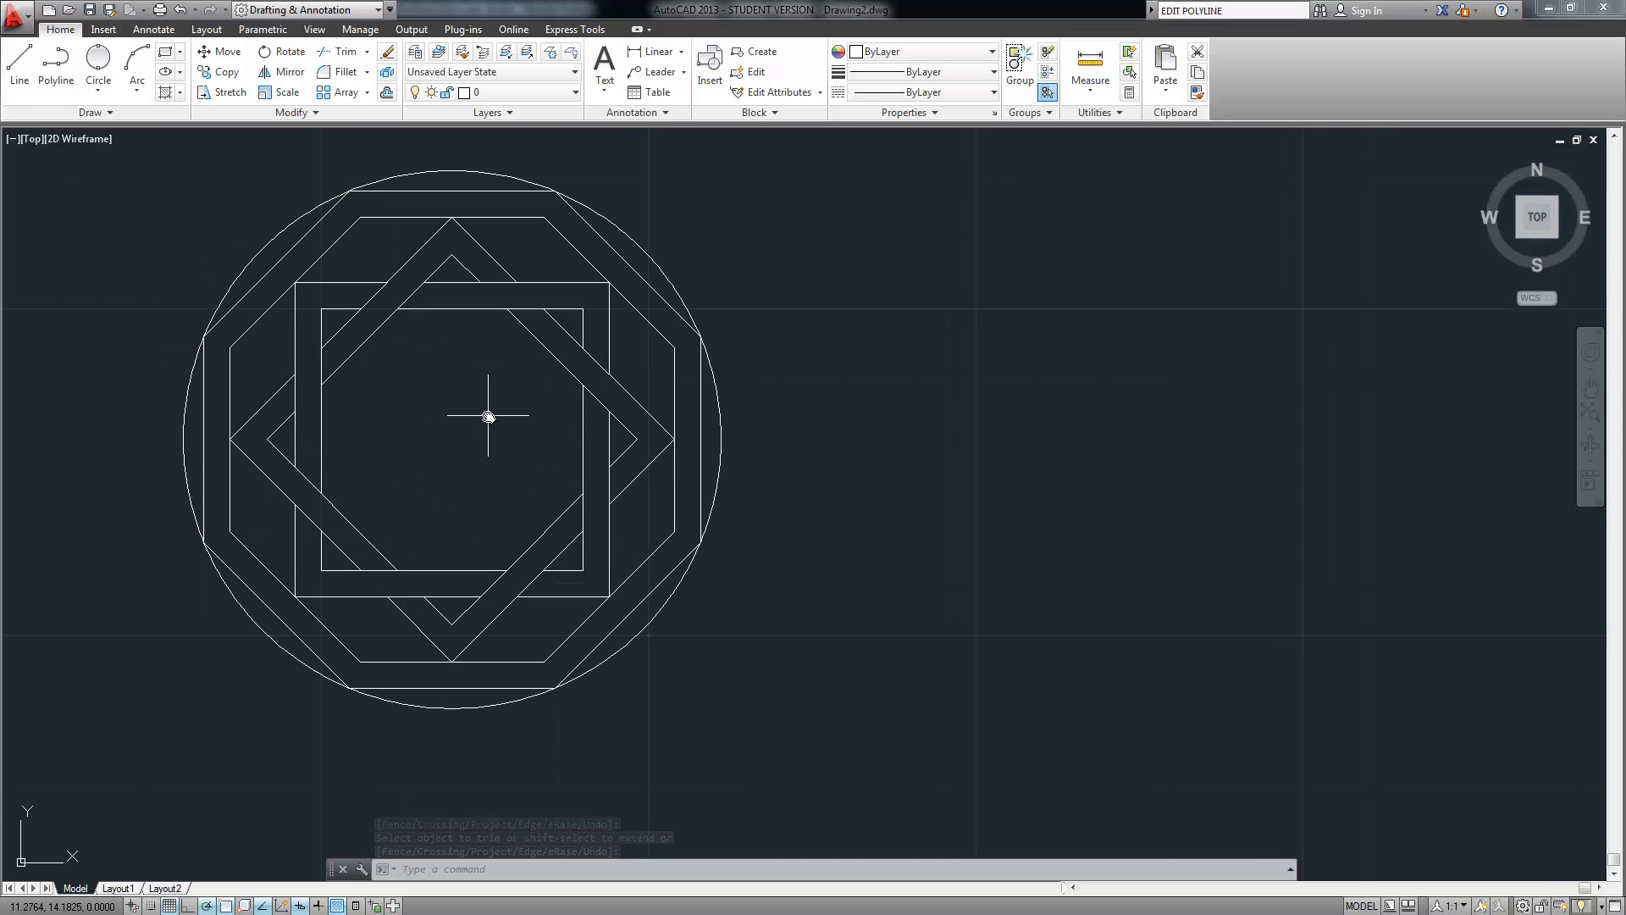
pyautogui.moveTo(486, 415)
pyautogui.mouseDown(button='middle')
pyautogui.moveTo(440, 526)
pyautogui.moveTo(379, 557)
pyautogui.mouseUp(button='middle')
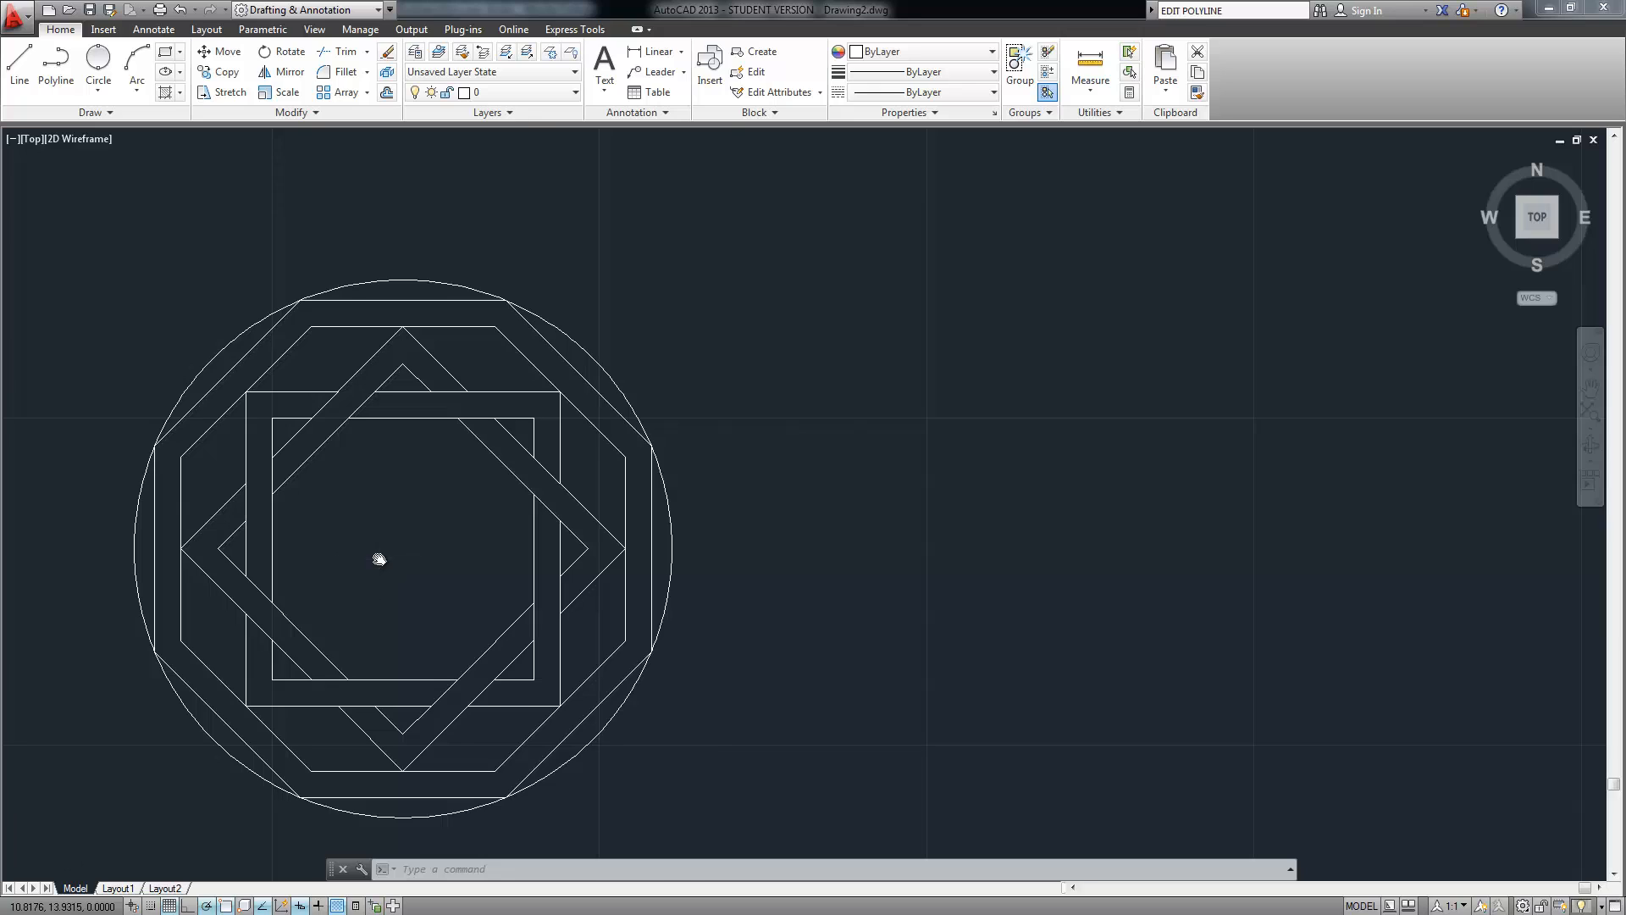
pyautogui.scroll(2, 379, 559)
pyautogui.scroll(-2, 368, 555)
pyautogui.moveTo(400, 503); pyautogui.dragTo(403, 491, button='middle')
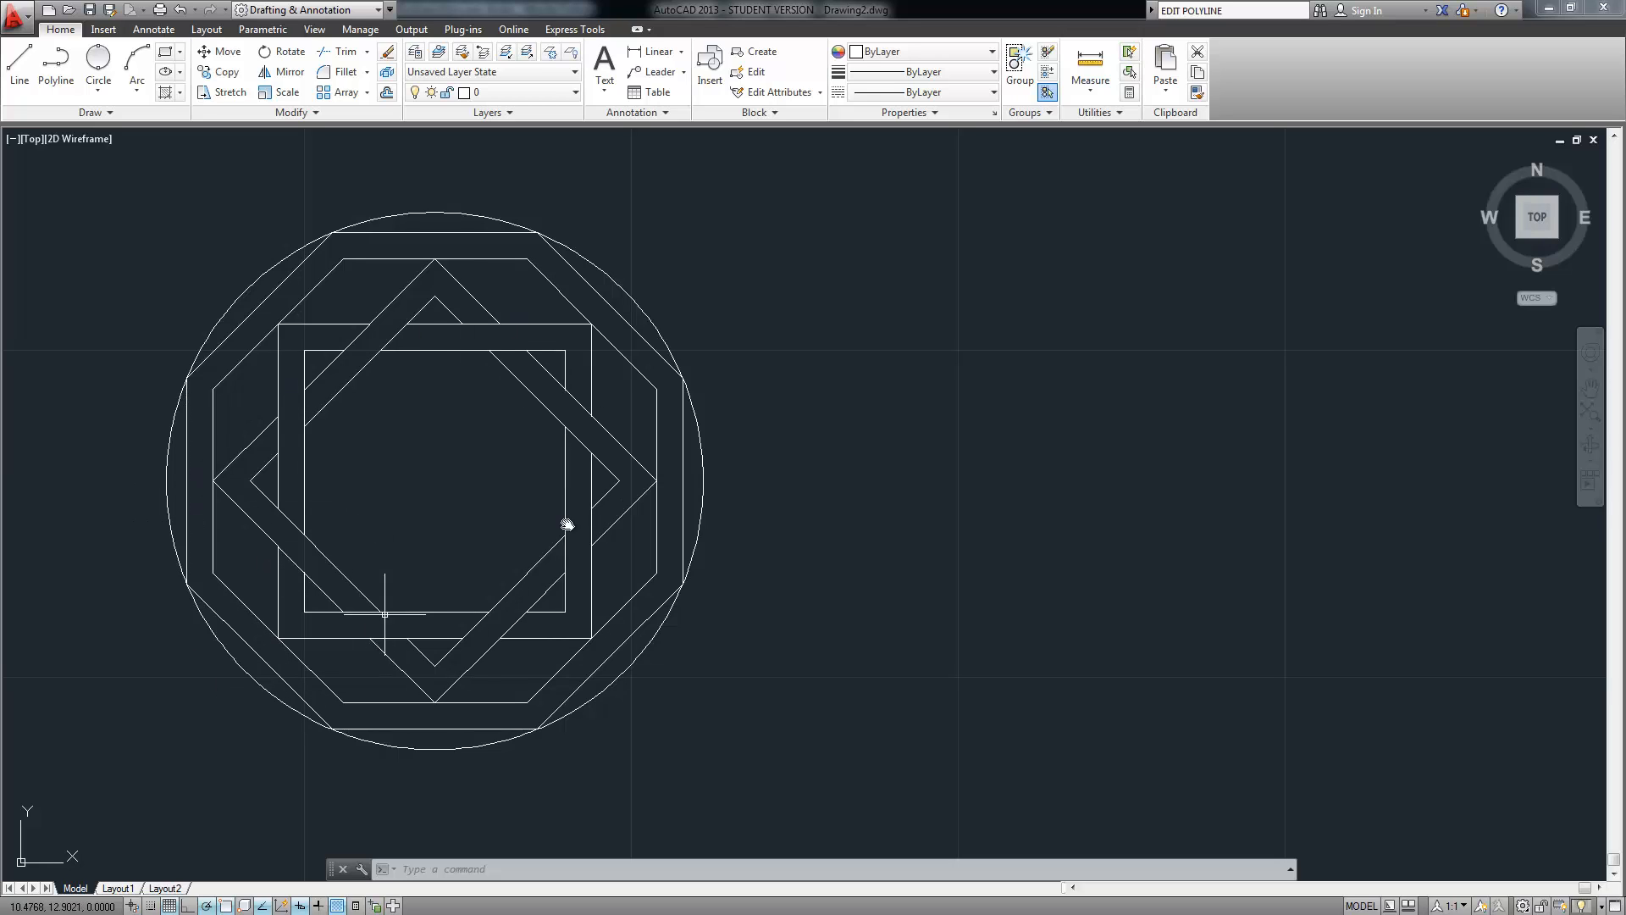
pyautogui.moveTo(716, 307); pyautogui.dragTo(632, 378, button='middle')
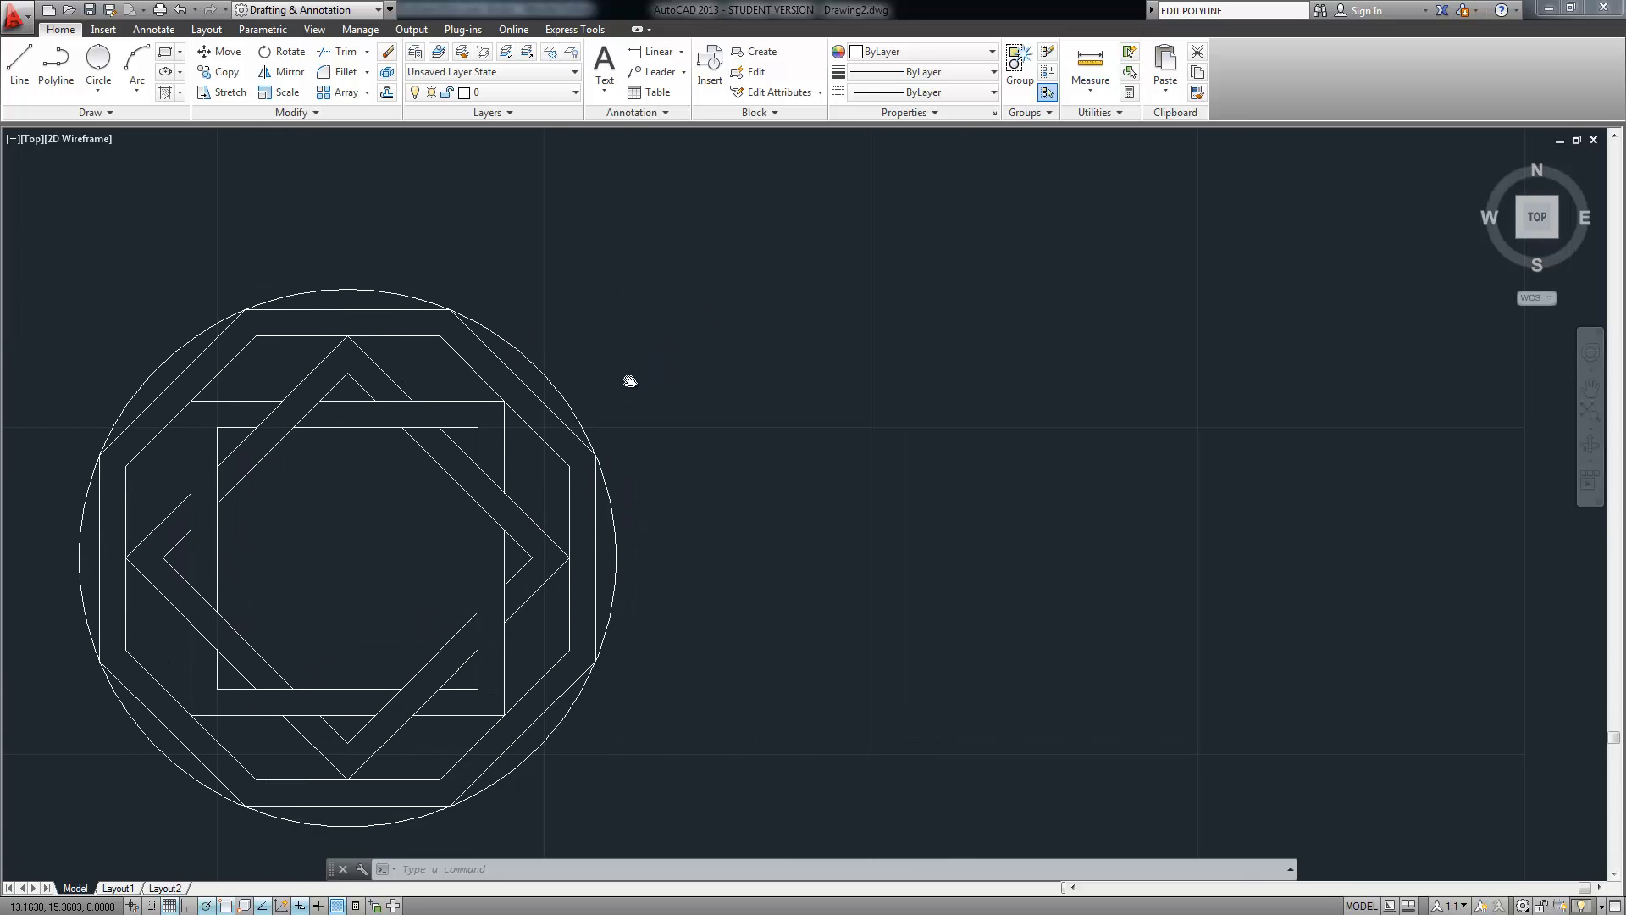
pyautogui.scroll(-2, 635, 374)
pyautogui.moveTo(722, 338); pyautogui.dragTo(461, 445, button='middle')
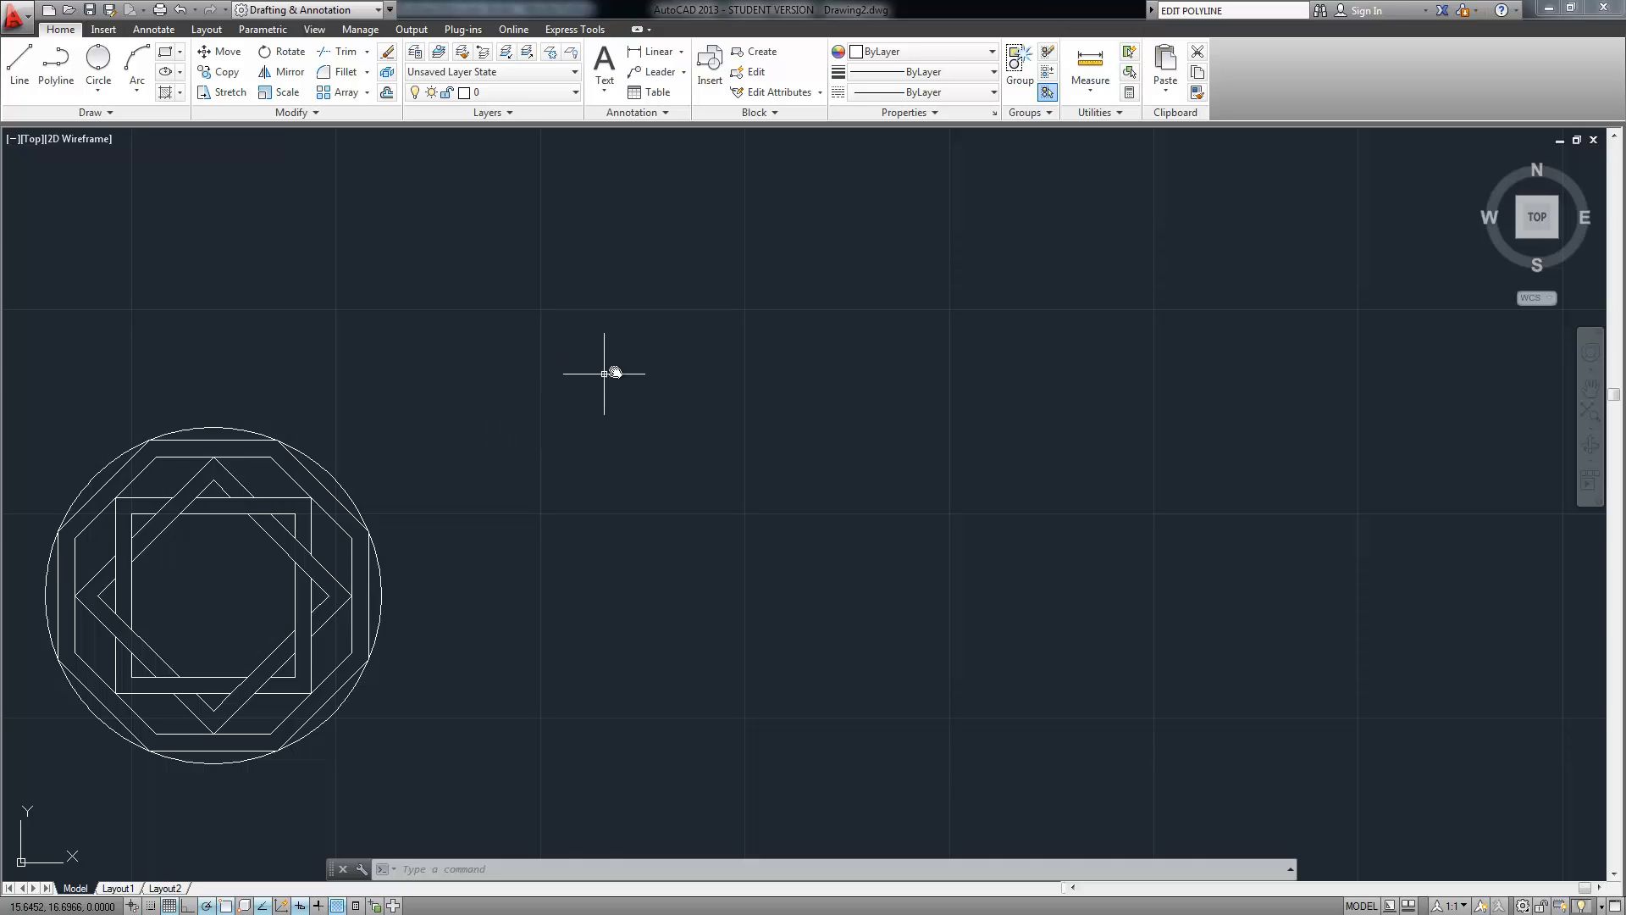
pyautogui.moveTo(618, 367)
pyautogui.mouseDown(button='middle')
pyautogui.moveTo(548, 454)
pyautogui.moveTo(421, 455)
pyautogui.mouseUp(button='middle')
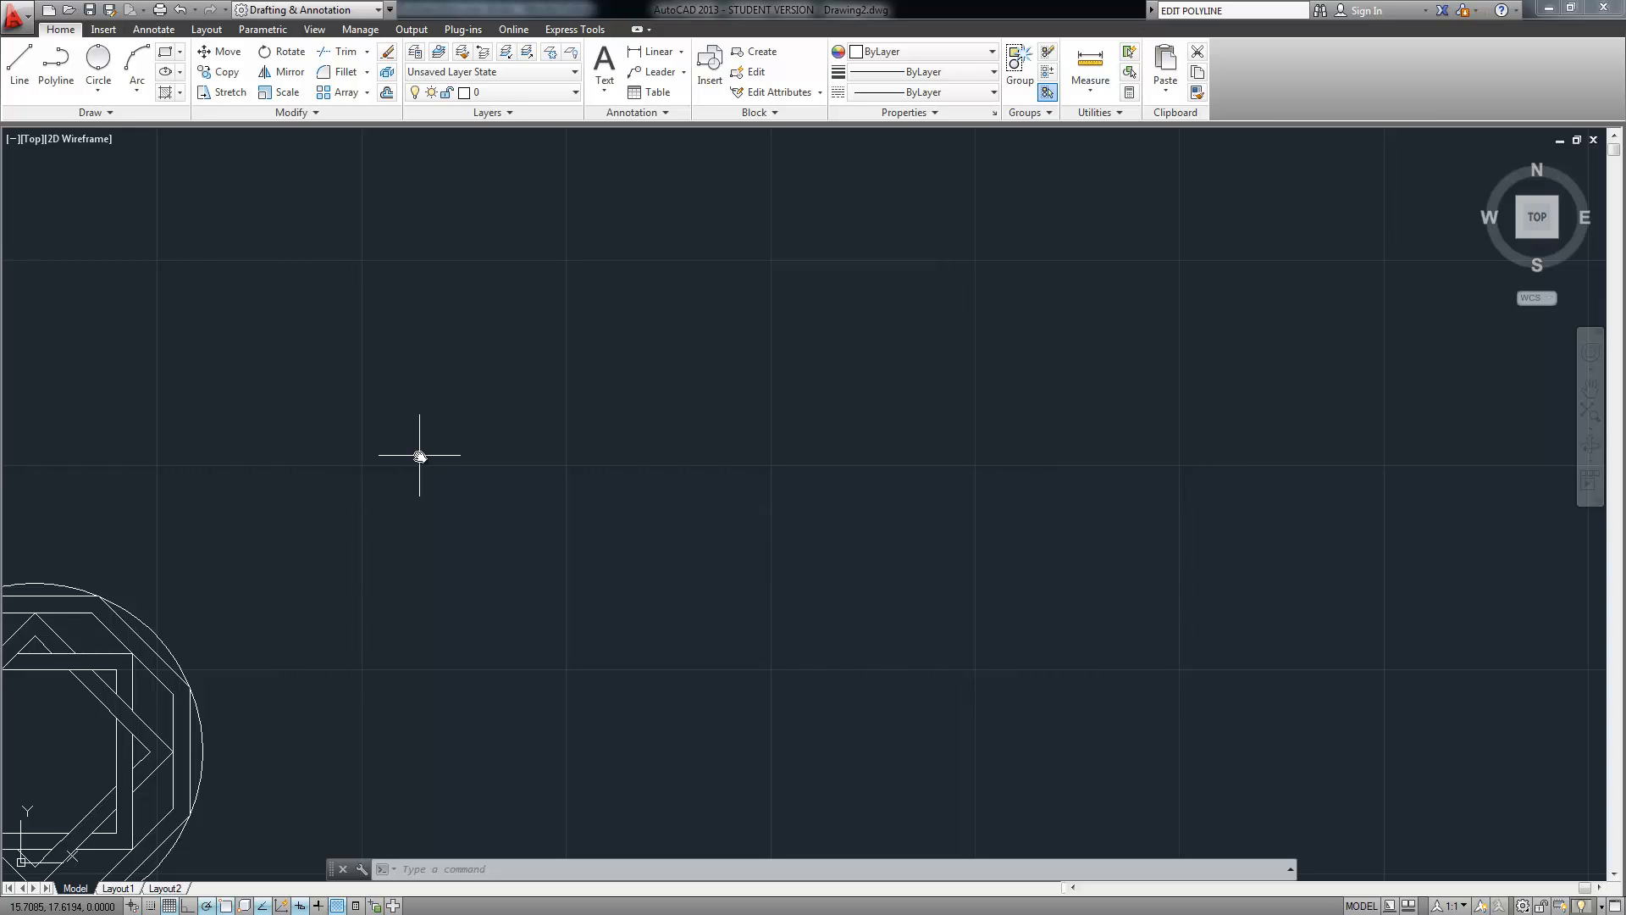
# Draw a 0.75-radius circle centred at 20,20 using grid snap
pyautogui.click(98, 95)
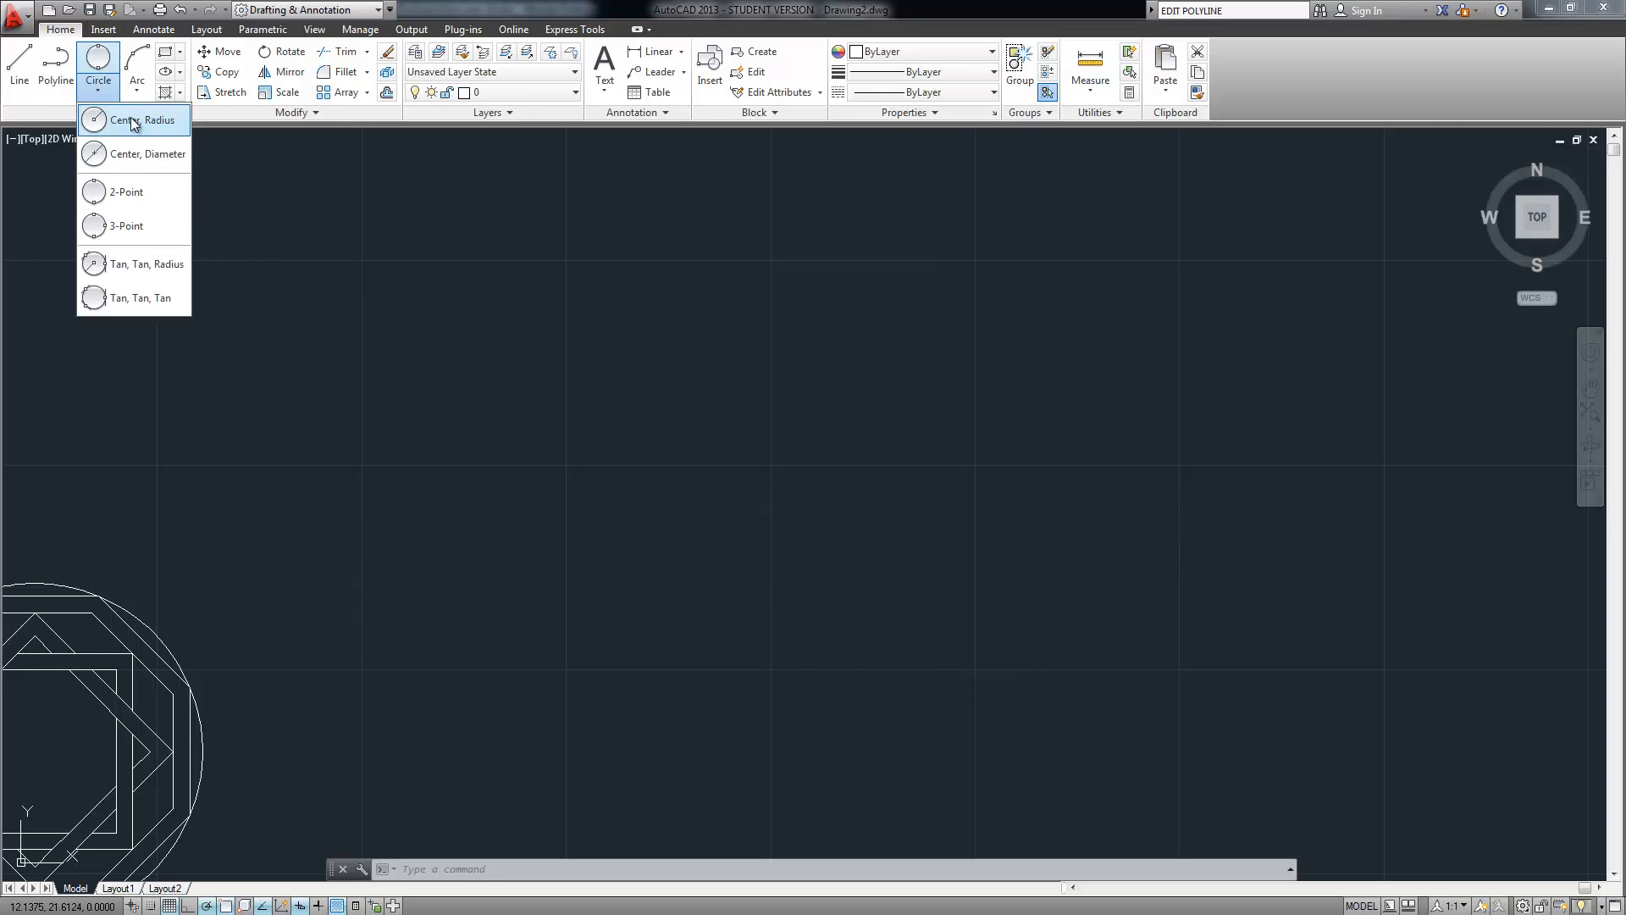
pyautogui.click(135, 121)
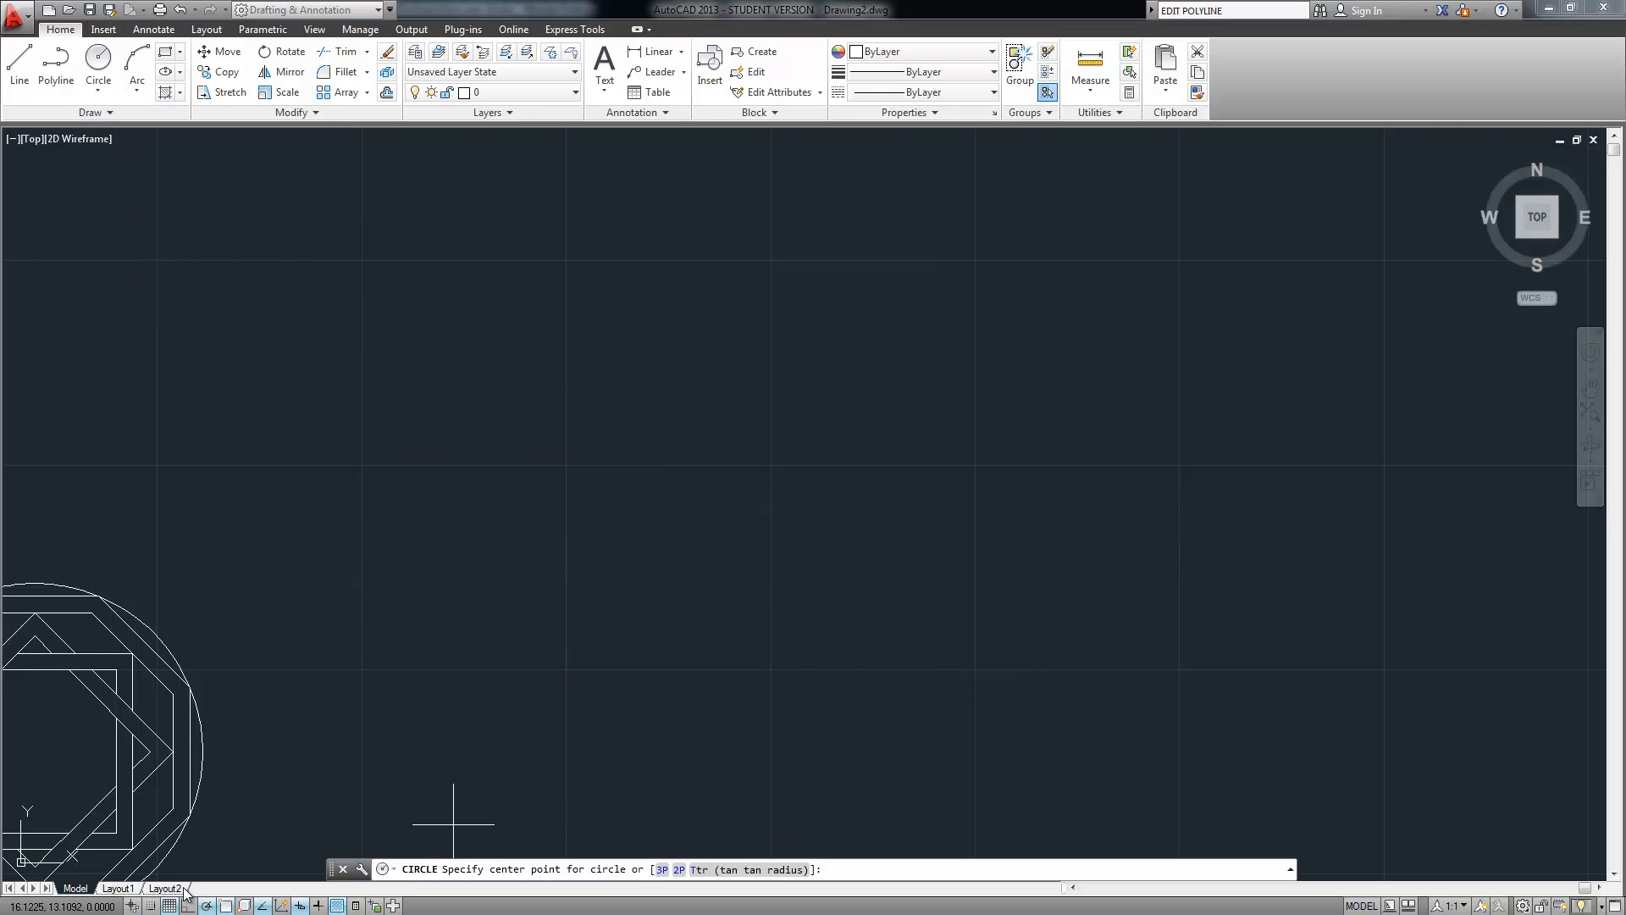
pyautogui.click(156, 907)
pyautogui.moveTo(746, 349); pyautogui.dragTo(566, 525, button='middle')
pyautogui.click(591, 436)
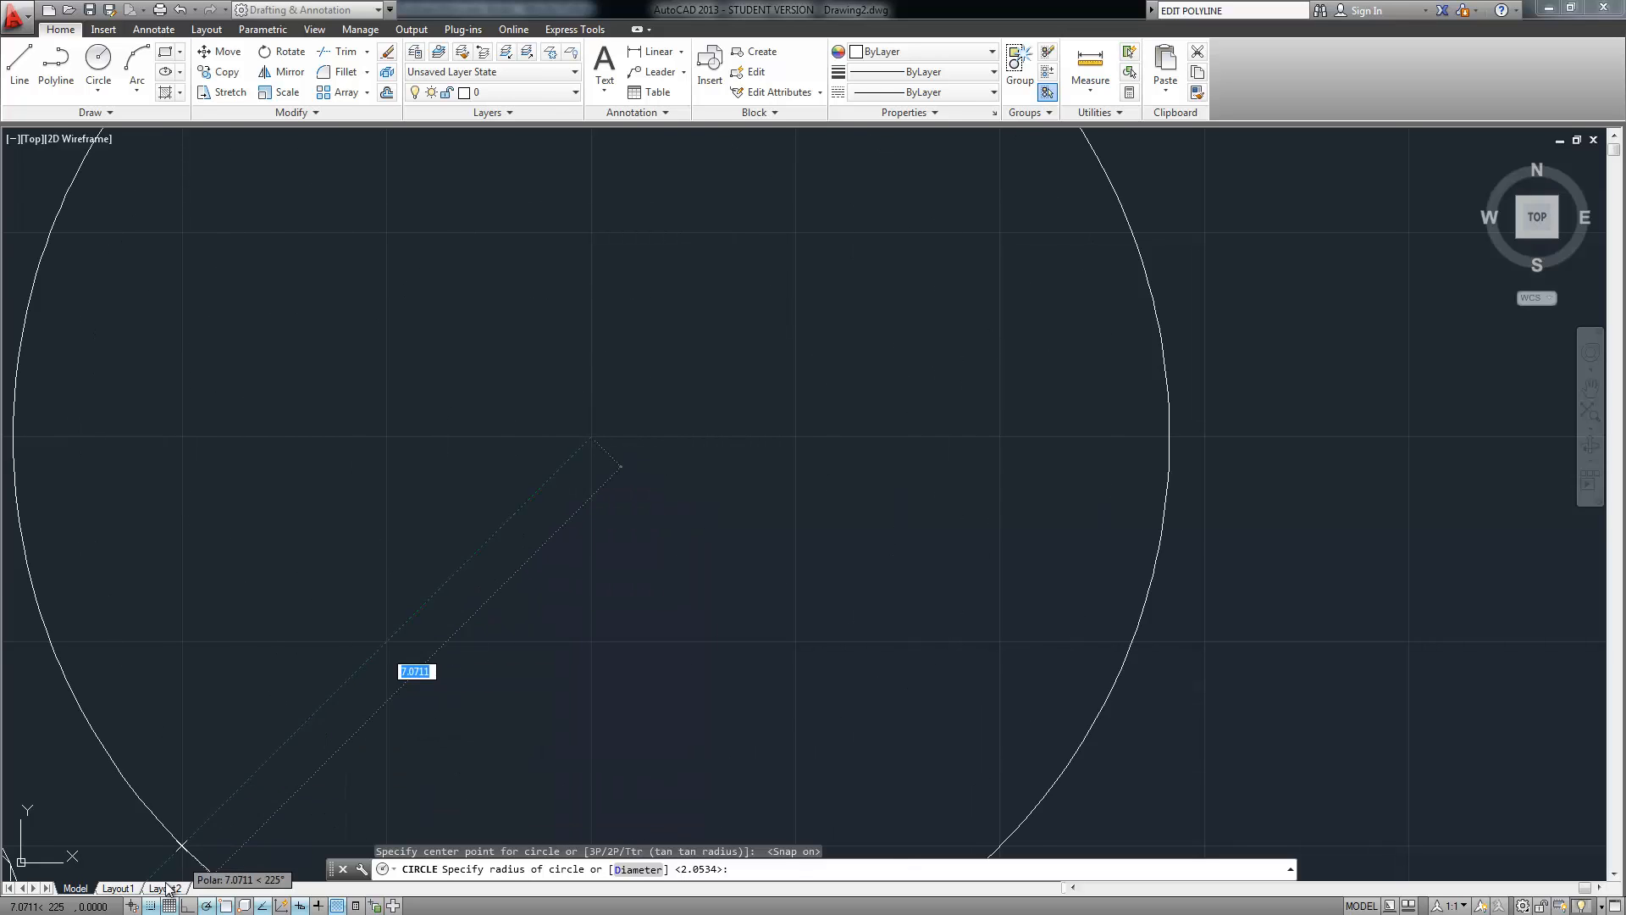
pyautogui.click(151, 906)
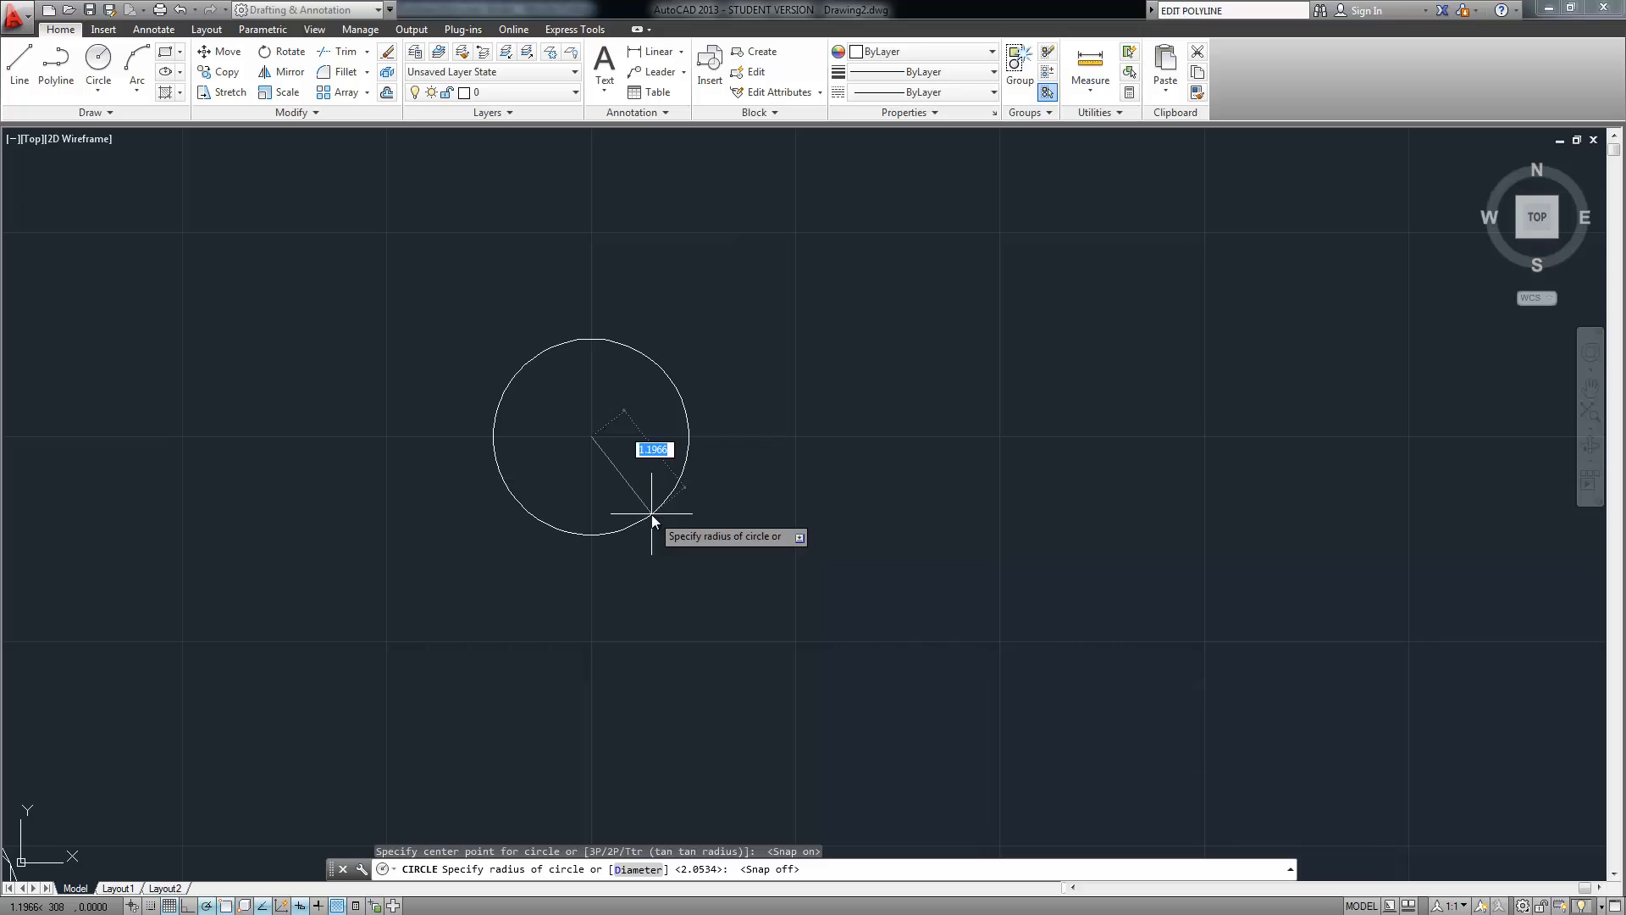
pyautogui.write('.75')
pyautogui.press('Return')
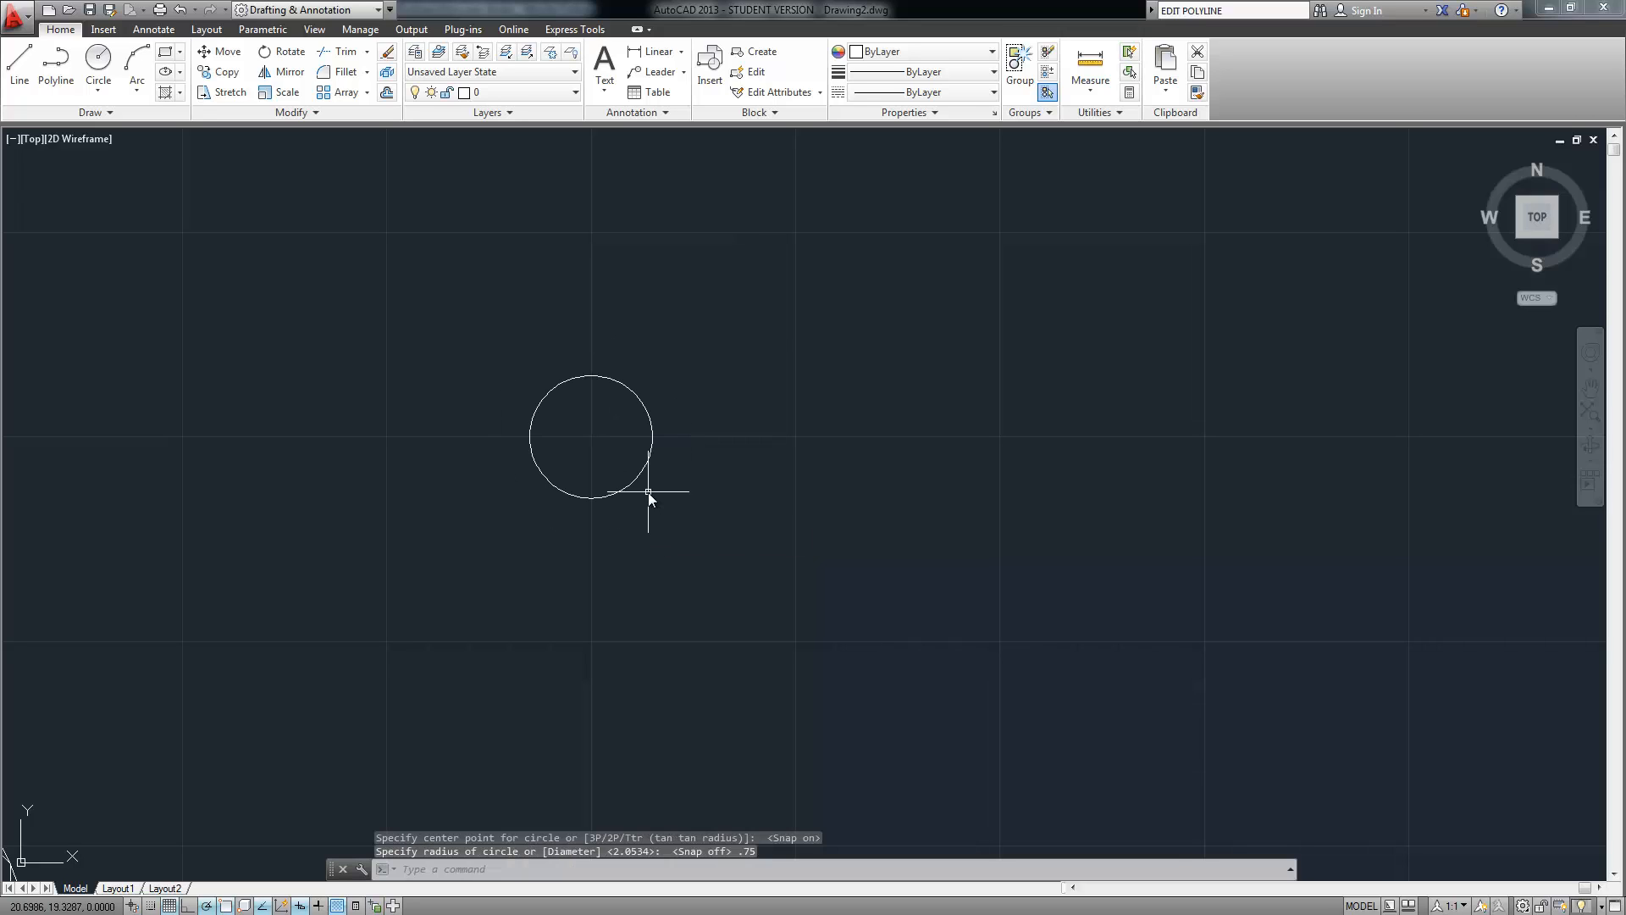
# Add a 1.25-radius circle on the same centre, then zoom out to show the earlier drawing
pyautogui.rightClick(728, 540)
pyautogui.click(766, 549)
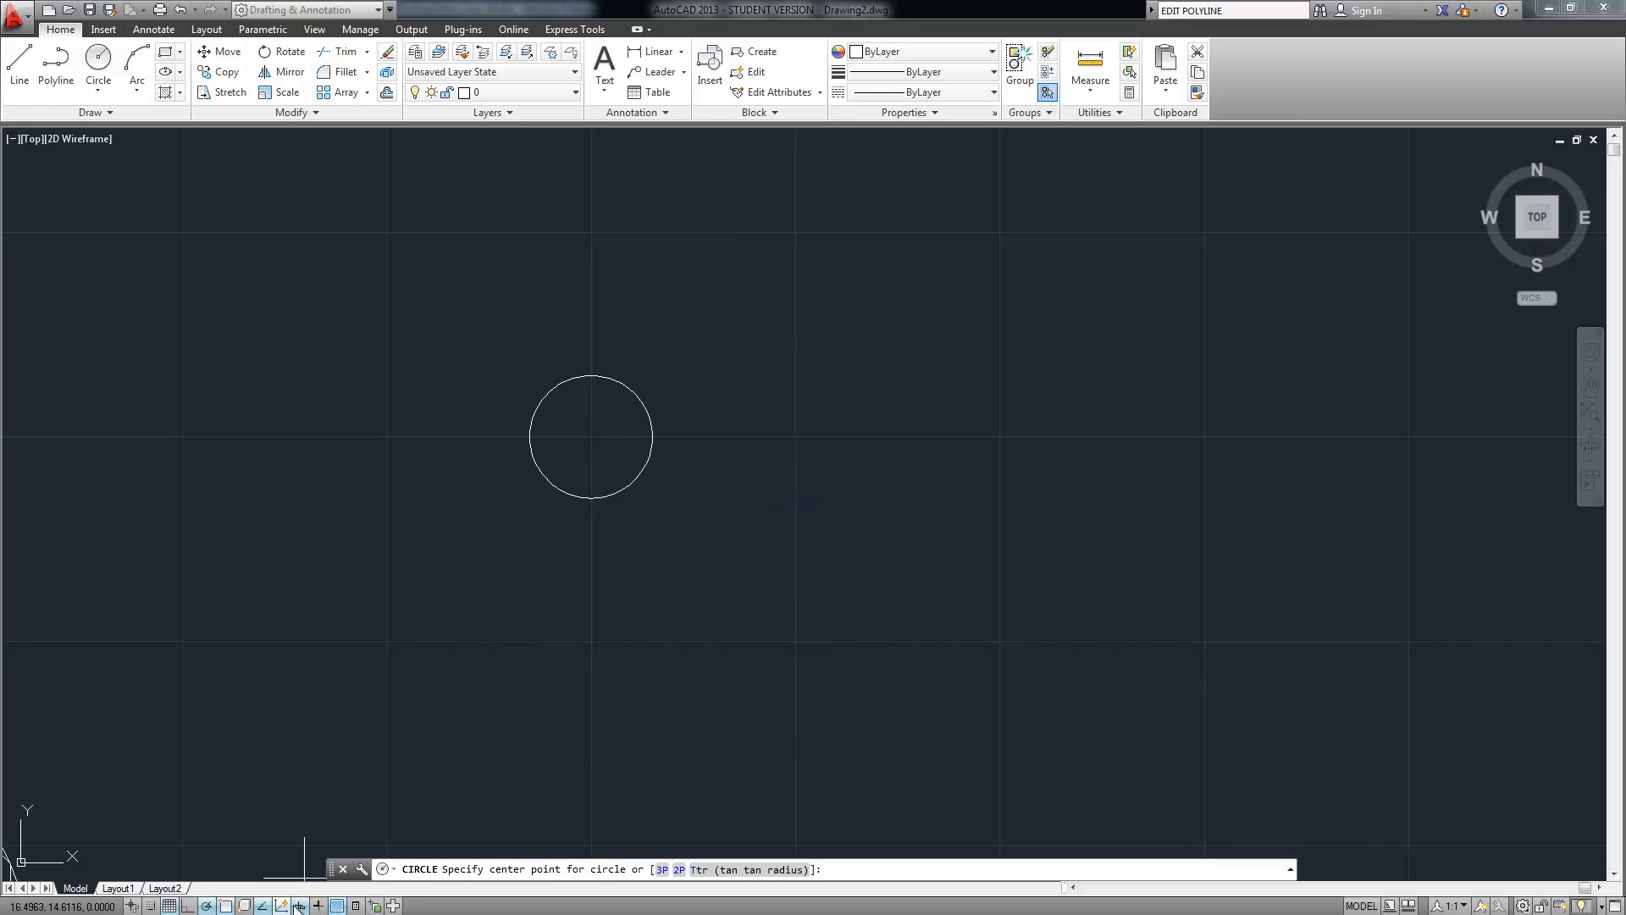
pyautogui.rightClick(265, 906)
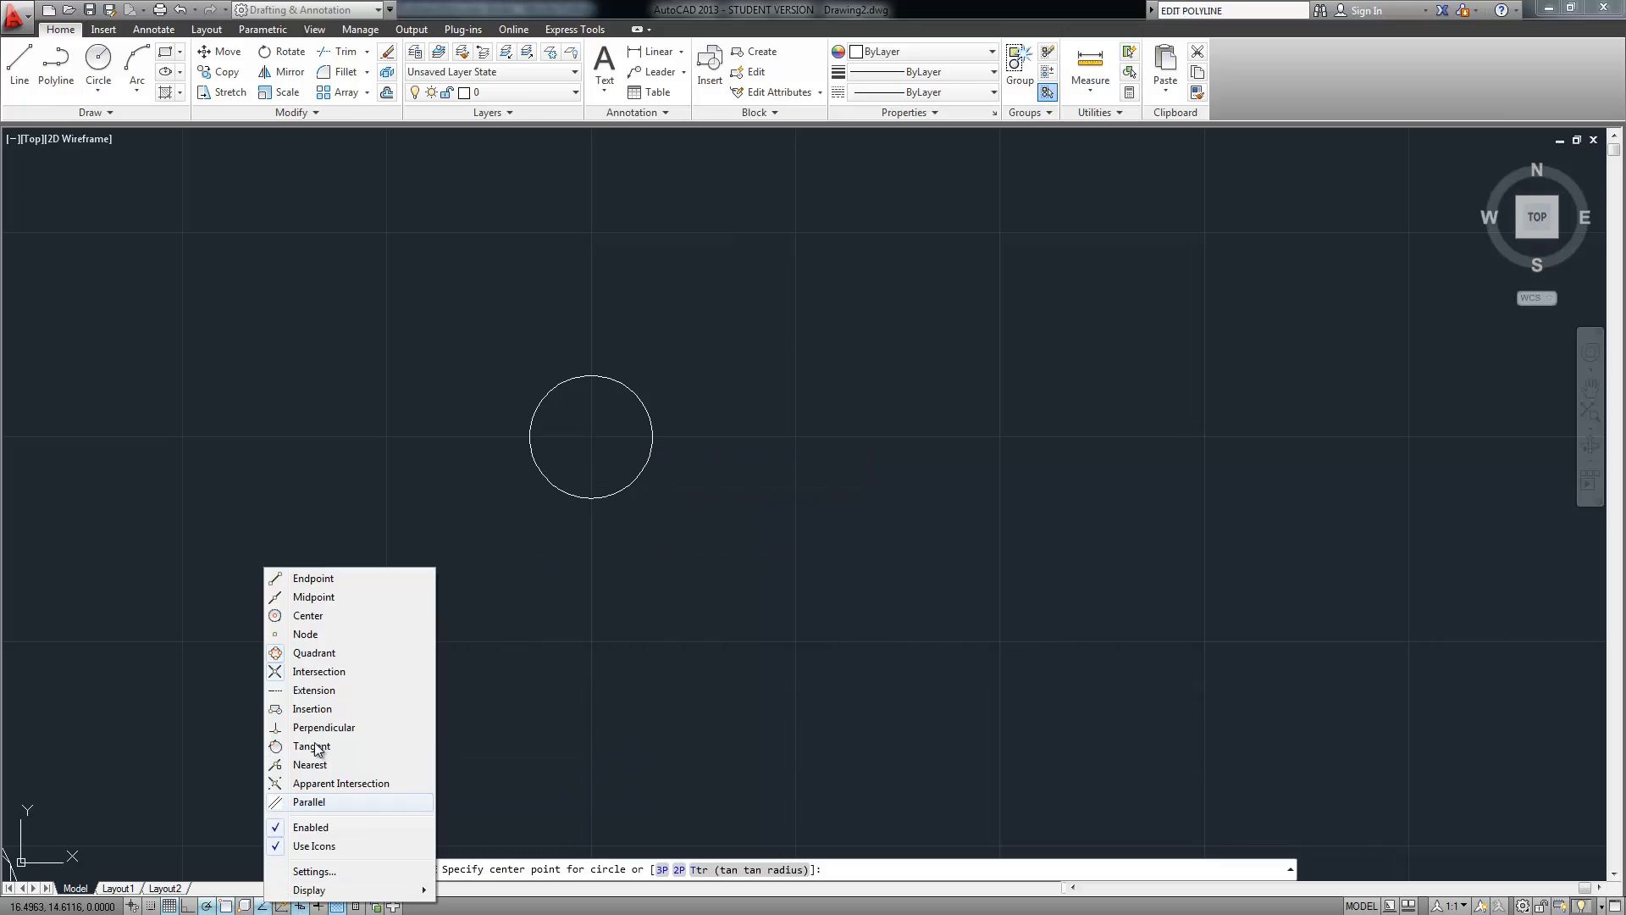
pyautogui.click(305, 616)
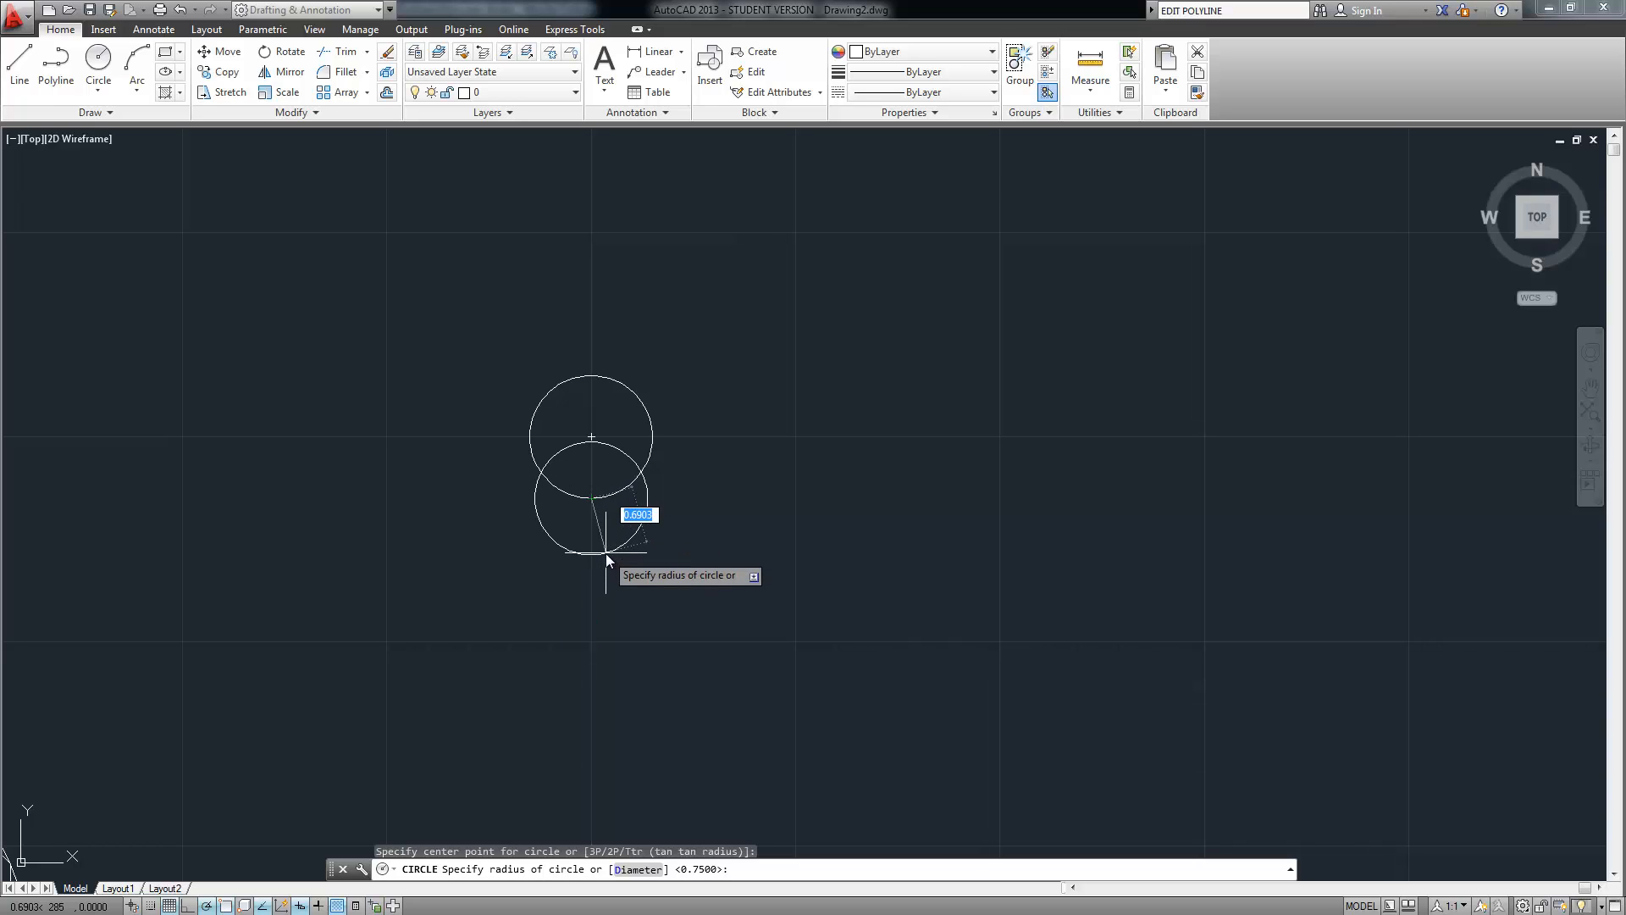
pyautogui.press('Escape')
pyautogui.rightClick(450, 486)
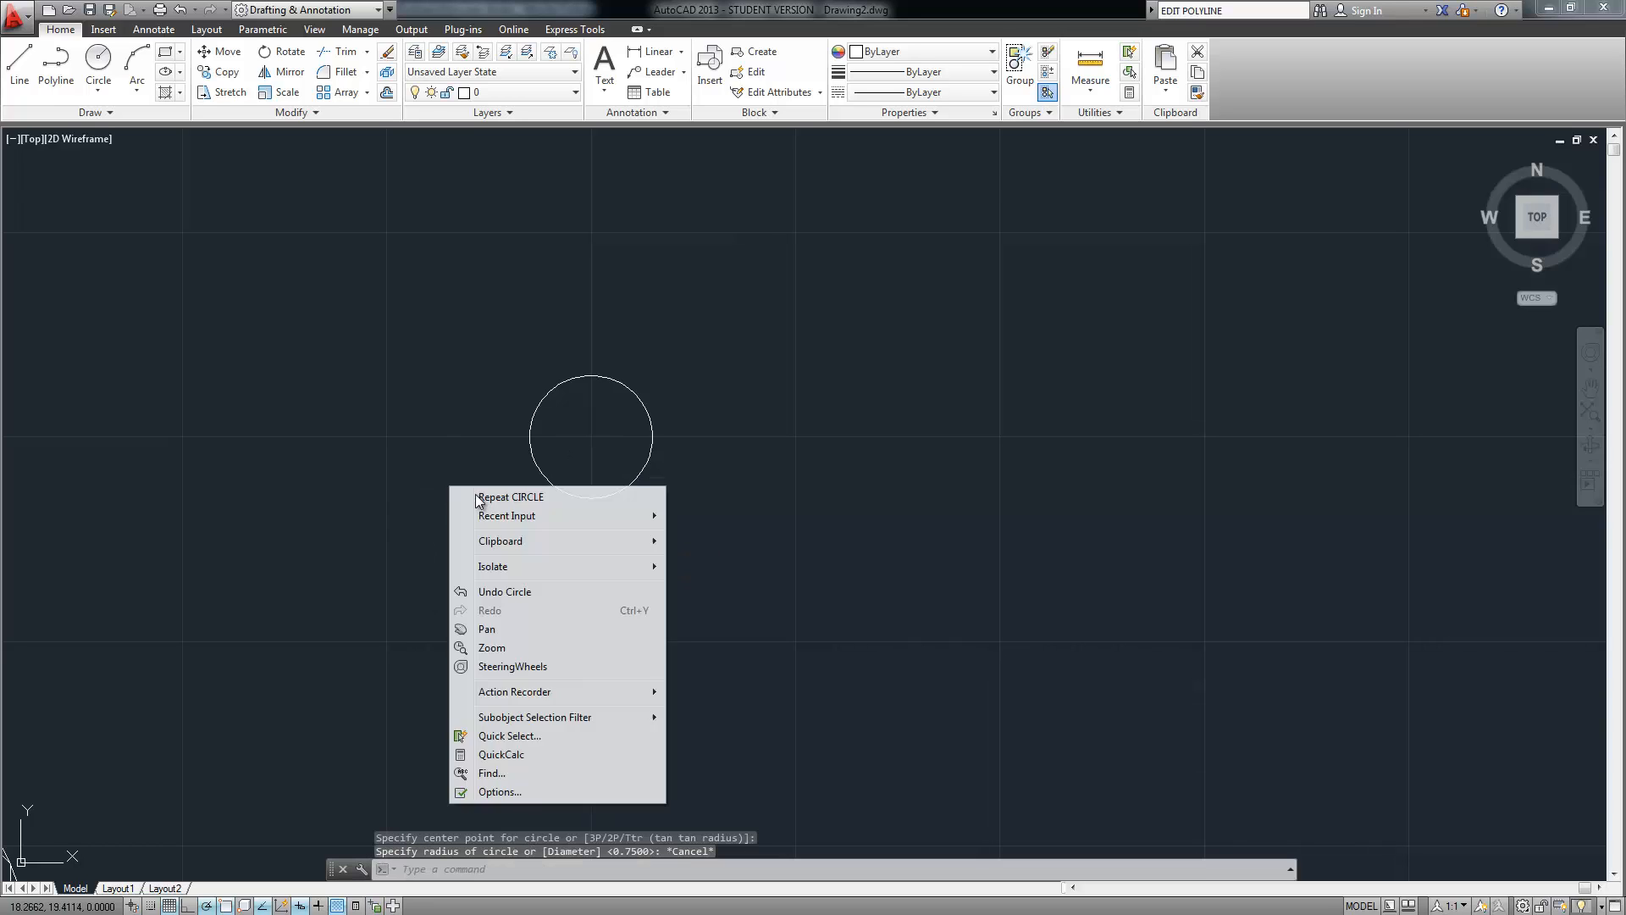
pyautogui.click(487, 498)
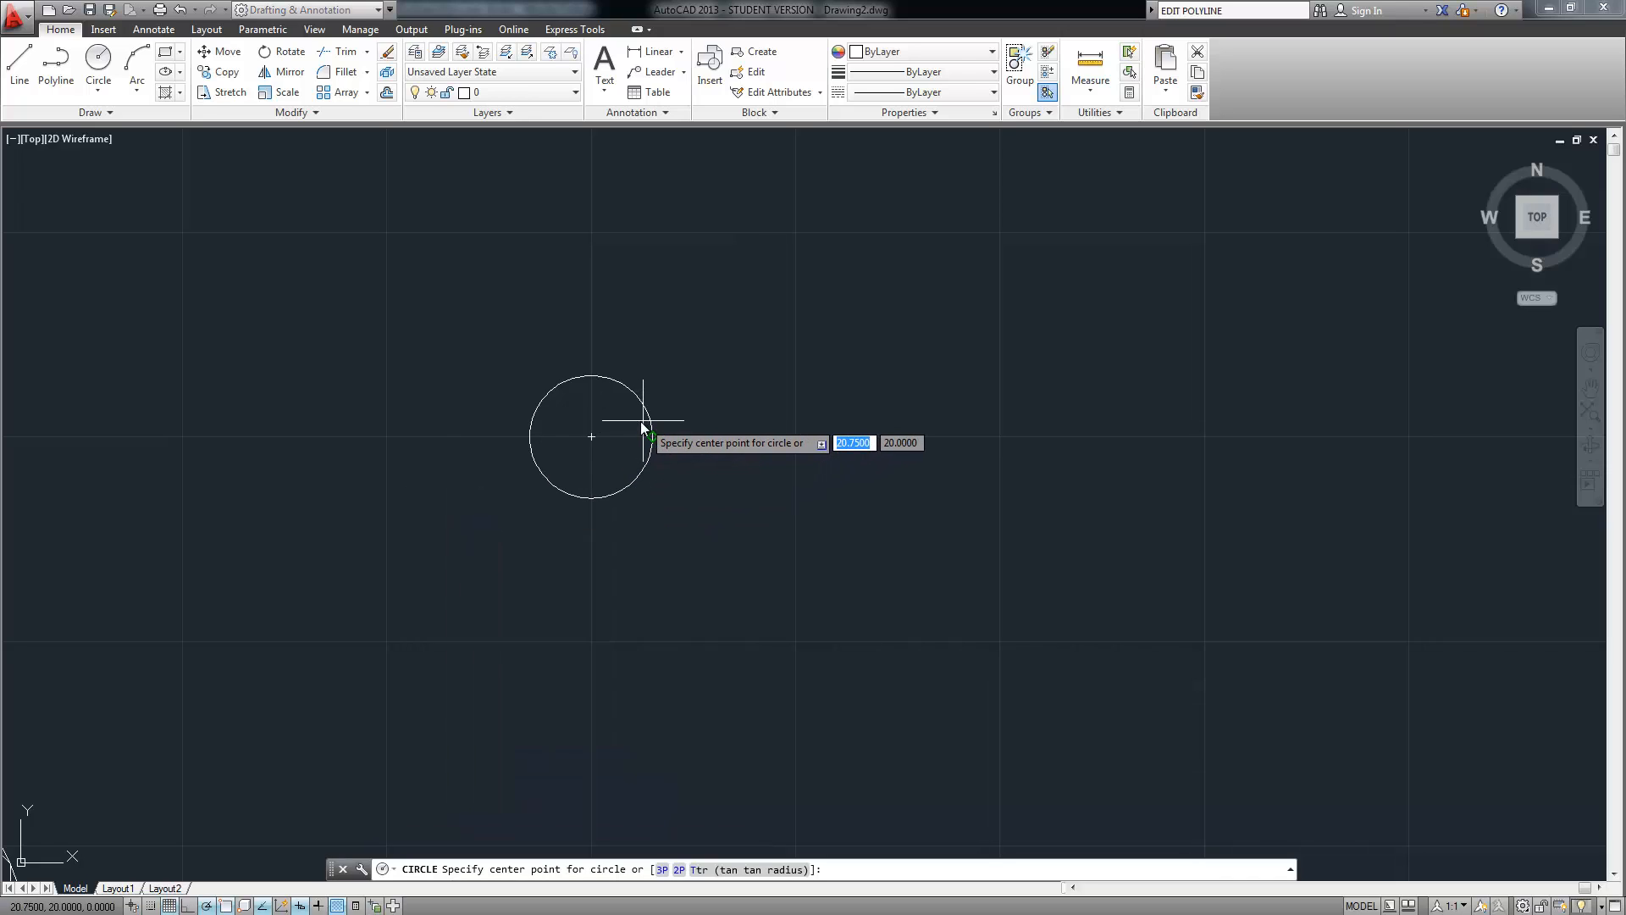
pyautogui.rightClick(269, 907)
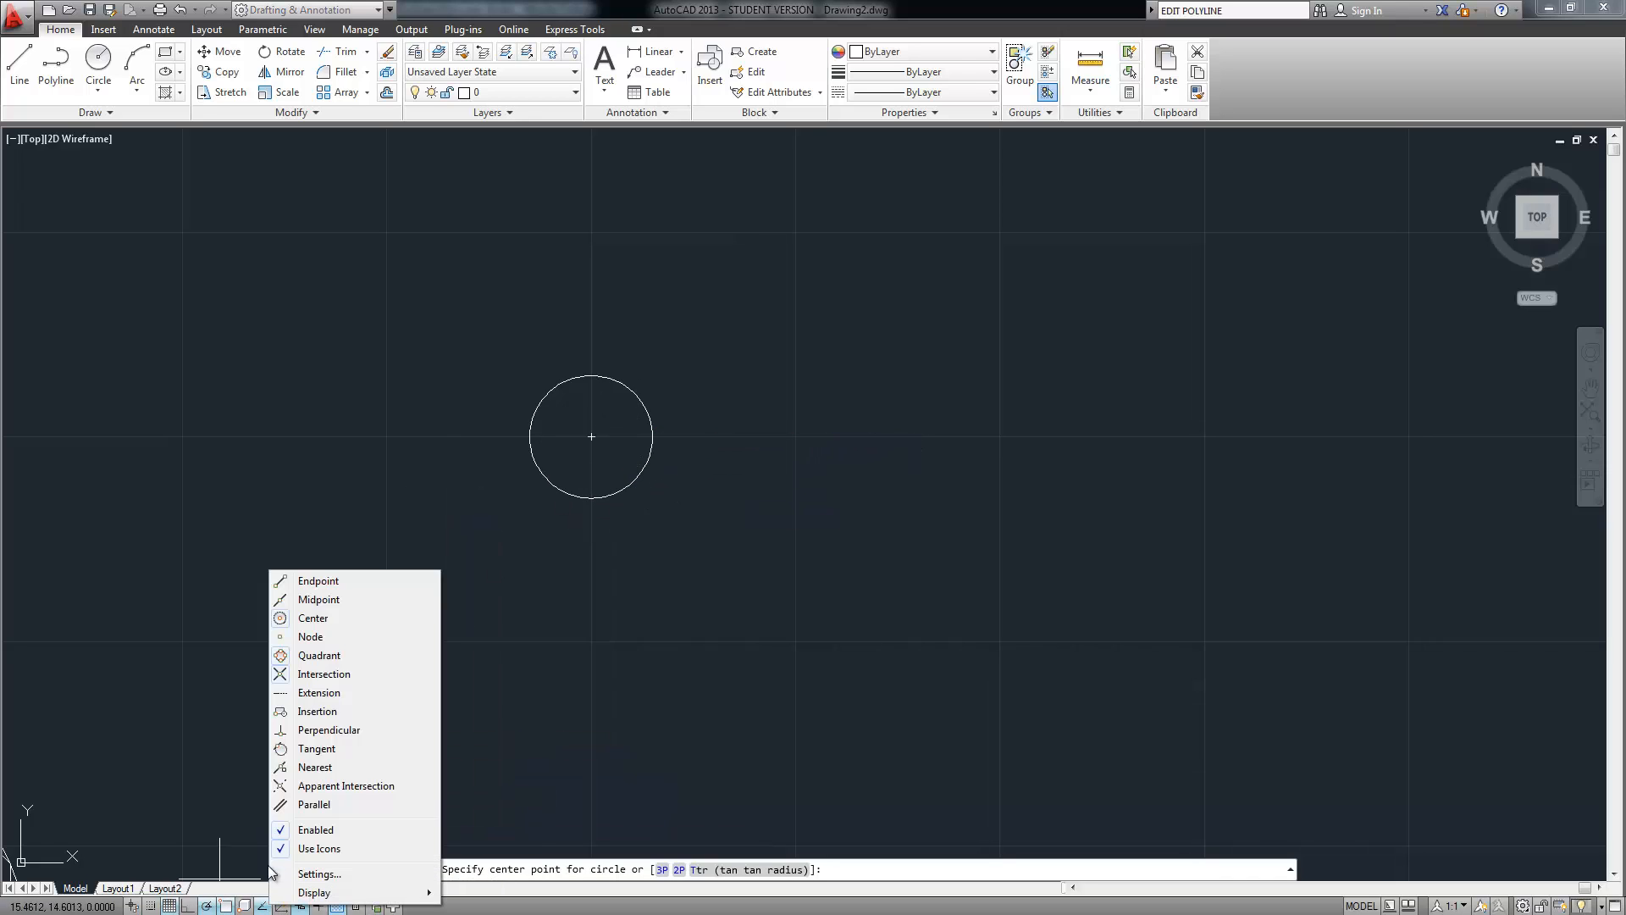
pyautogui.click(325, 655)
pyautogui.click(588, 501)
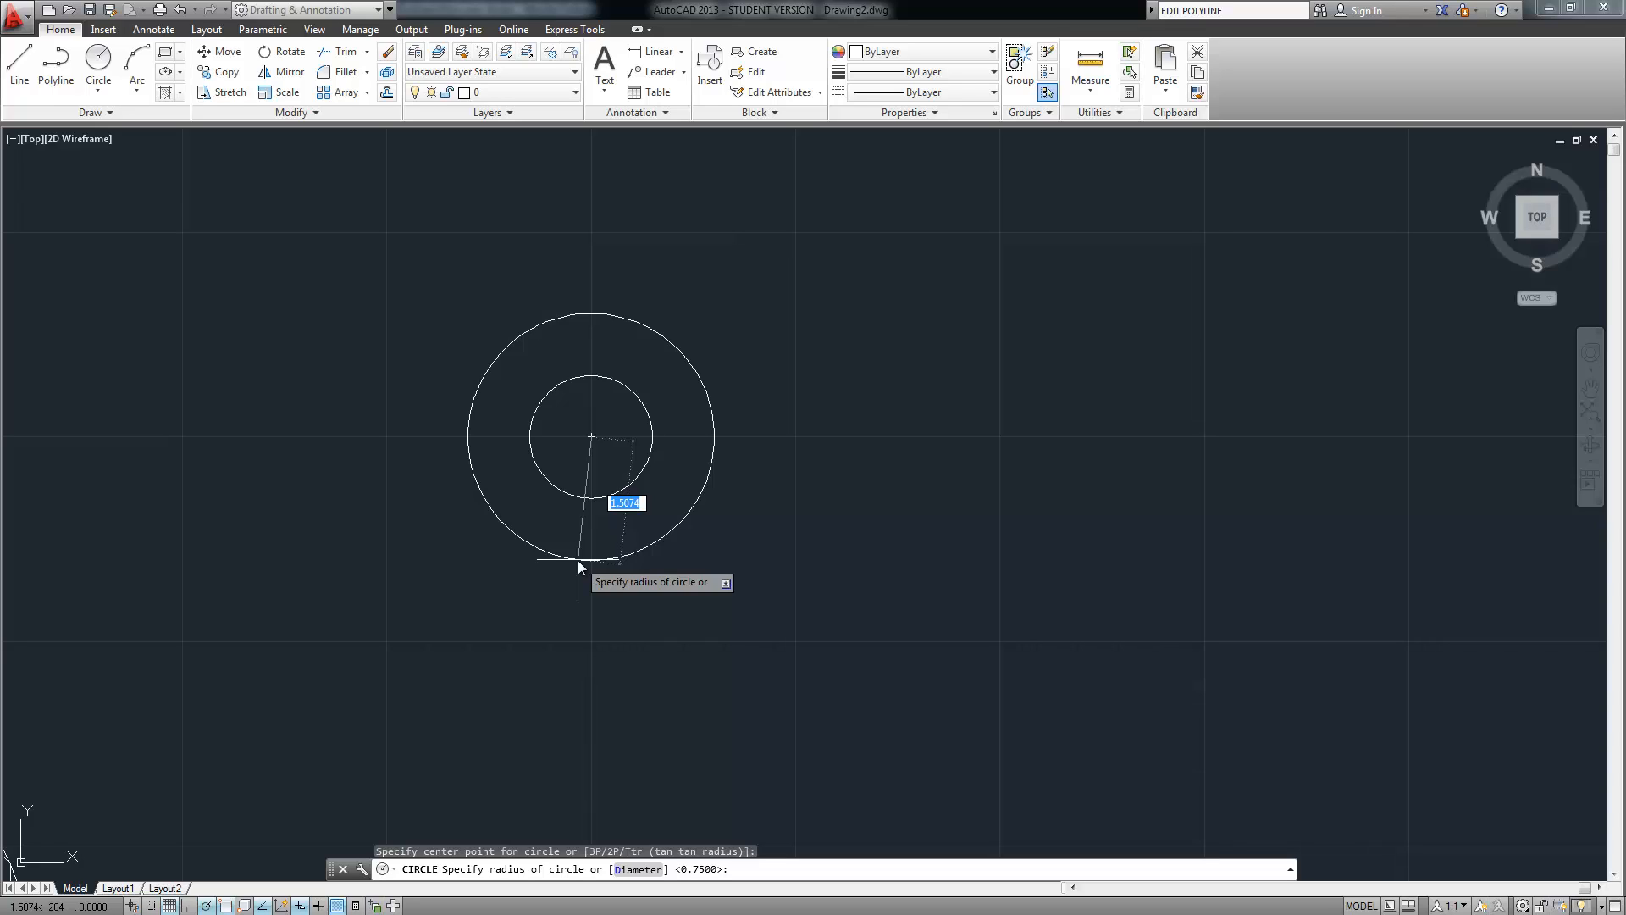
pyautogui.write('1.25')
pyautogui.press('Return')
pyautogui.moveTo(527, 290)
pyautogui.mouseDown(button='middle')
pyautogui.moveTo(479, 465)
pyautogui.moveTo(436, 494)
pyautogui.mouseUp(button='middle')
pyautogui.scroll(-2, 481, 467)
pyautogui.scroll(-2, 480, 467)
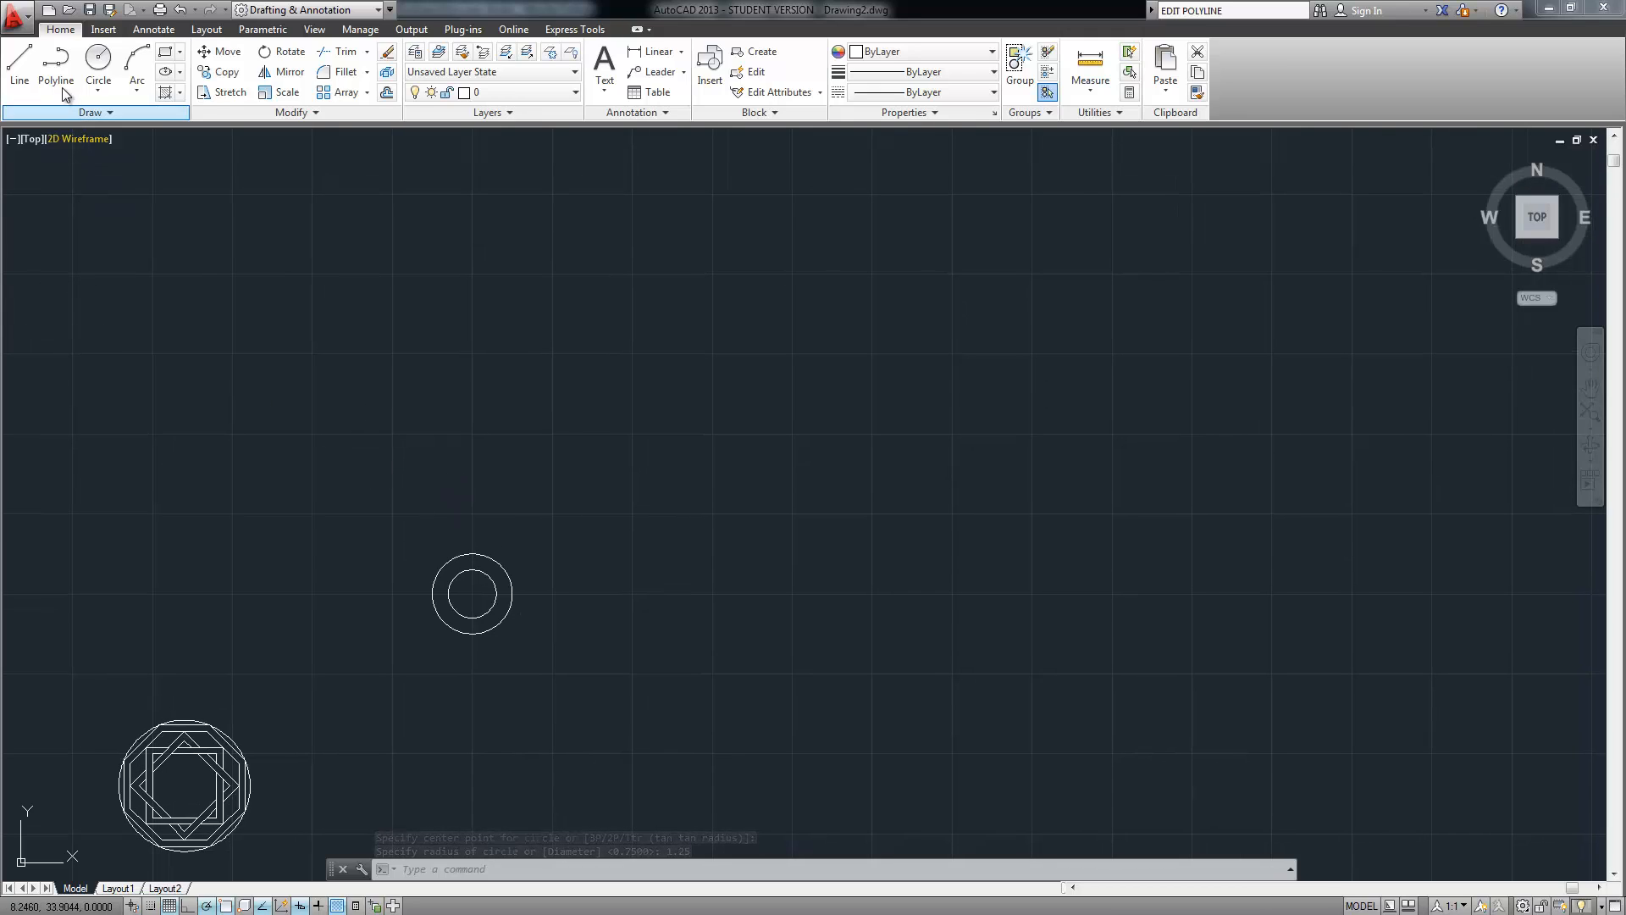
# Draw a line of length 6 at 60° starting from the circle pair's centre
pyautogui.click(20, 63)
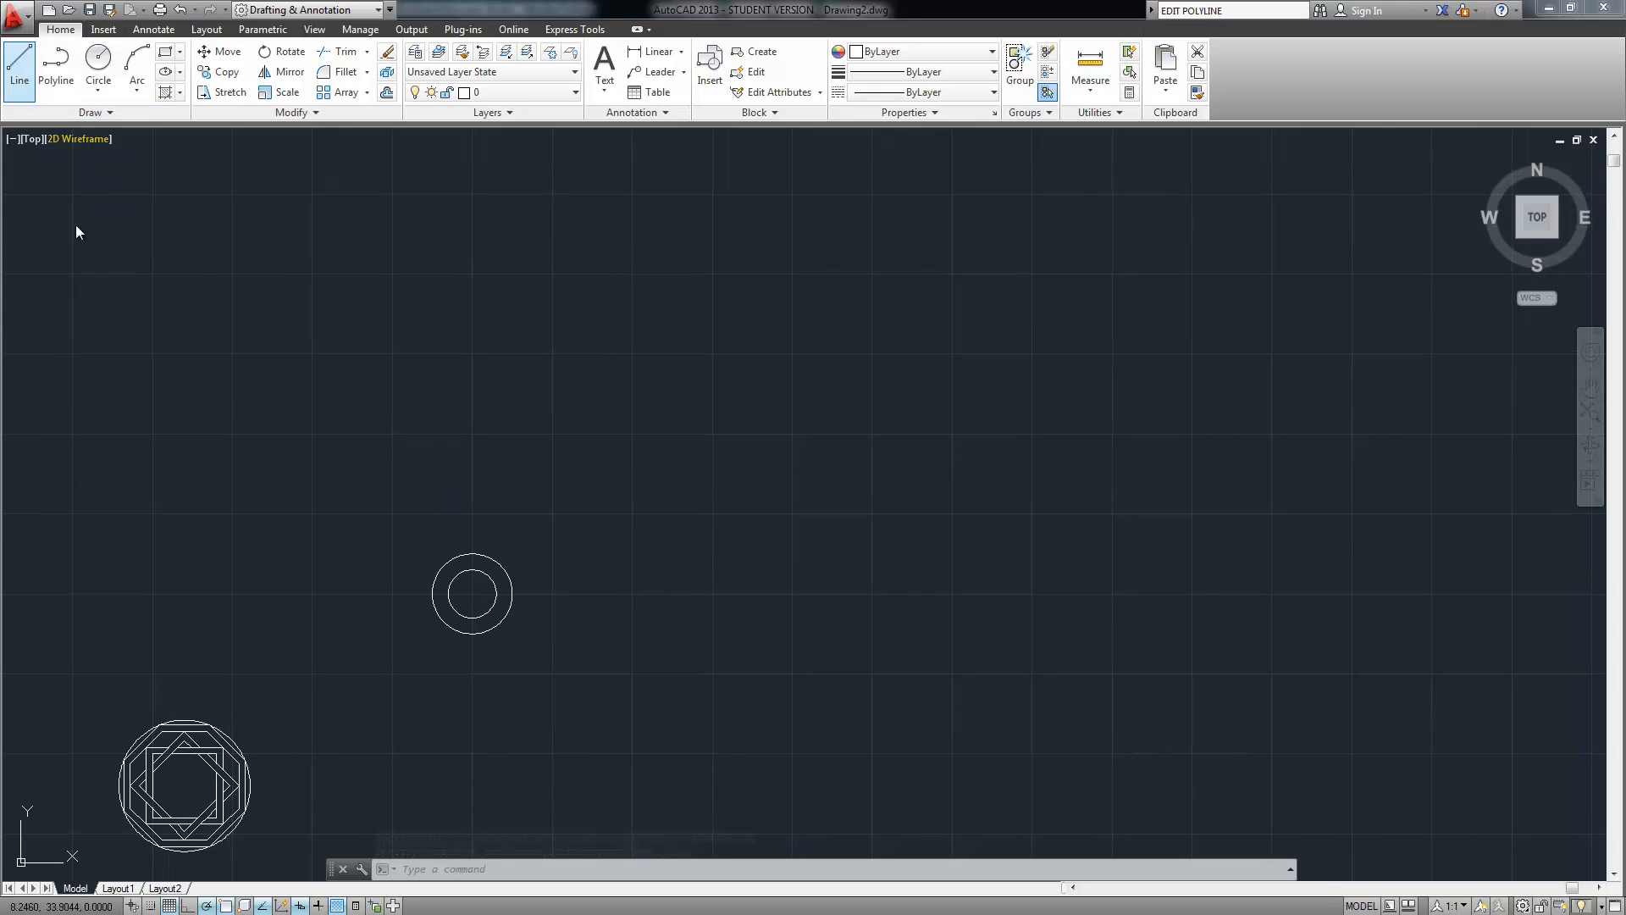
pyautogui.click(472, 594)
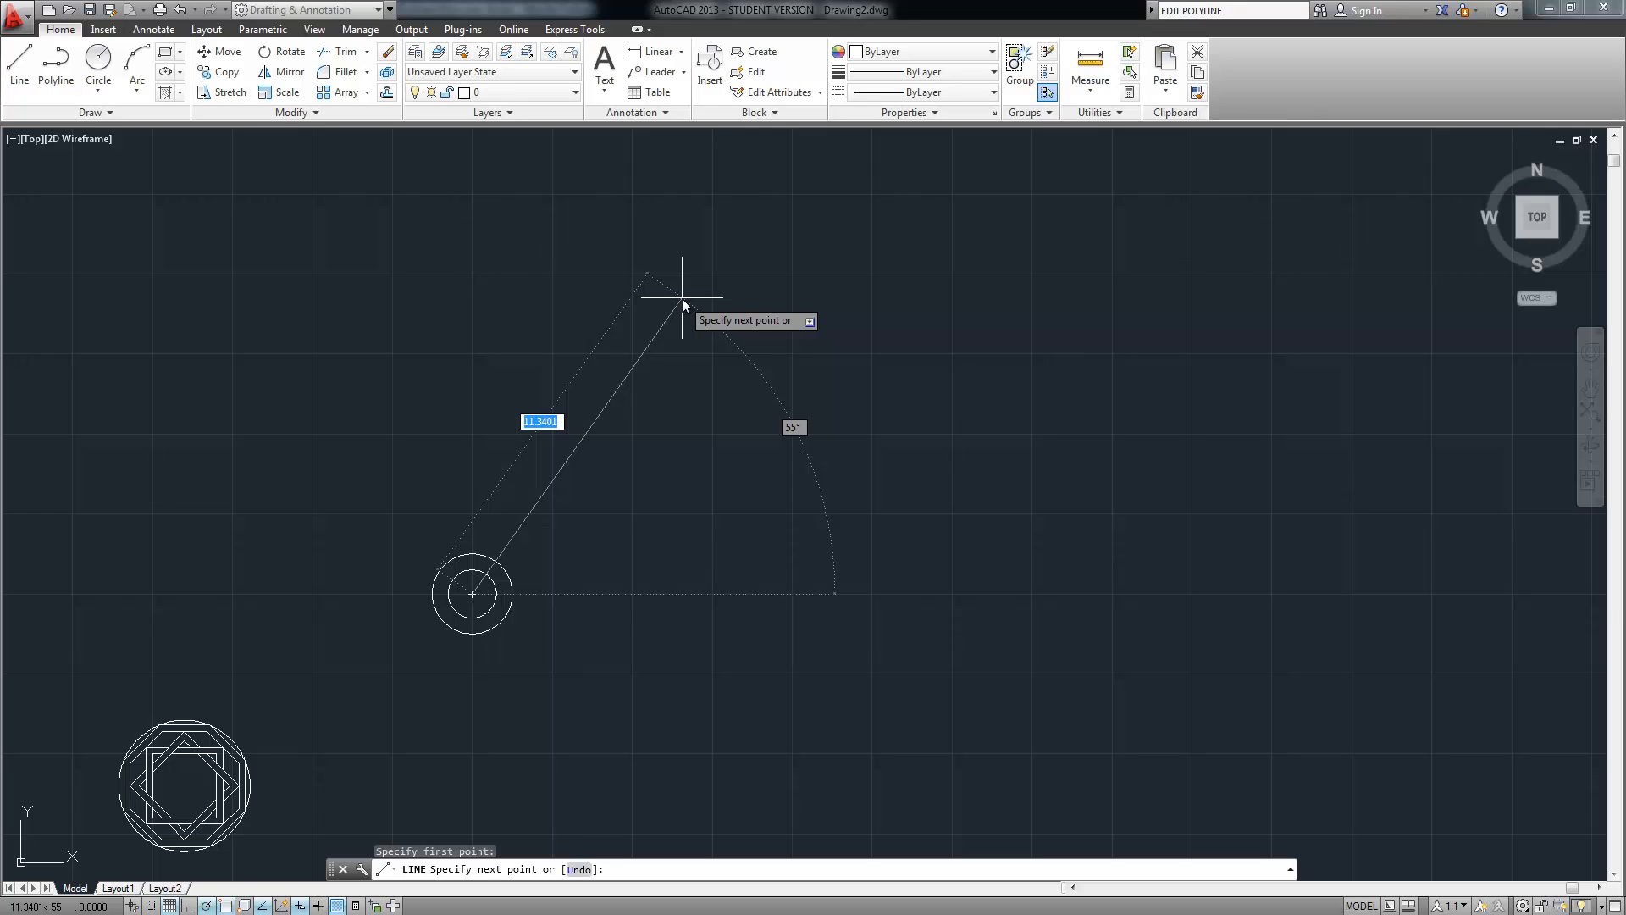
pyautogui.write('6')
pyautogui.press('Tab')
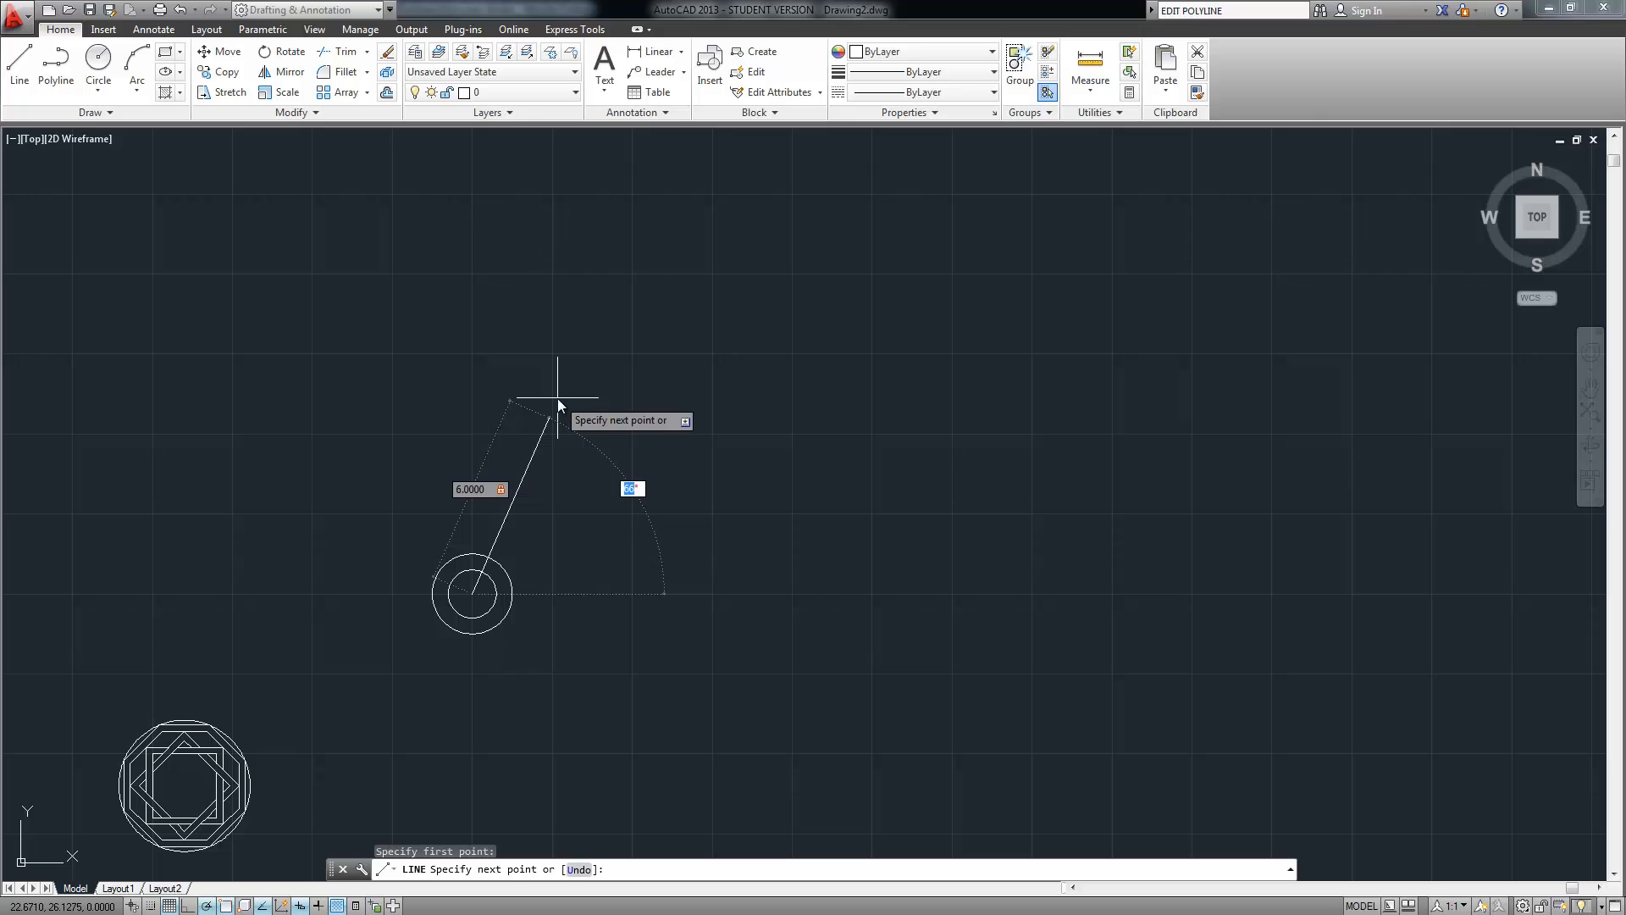
pyautogui.write('6')
pyautogui.press('Return')
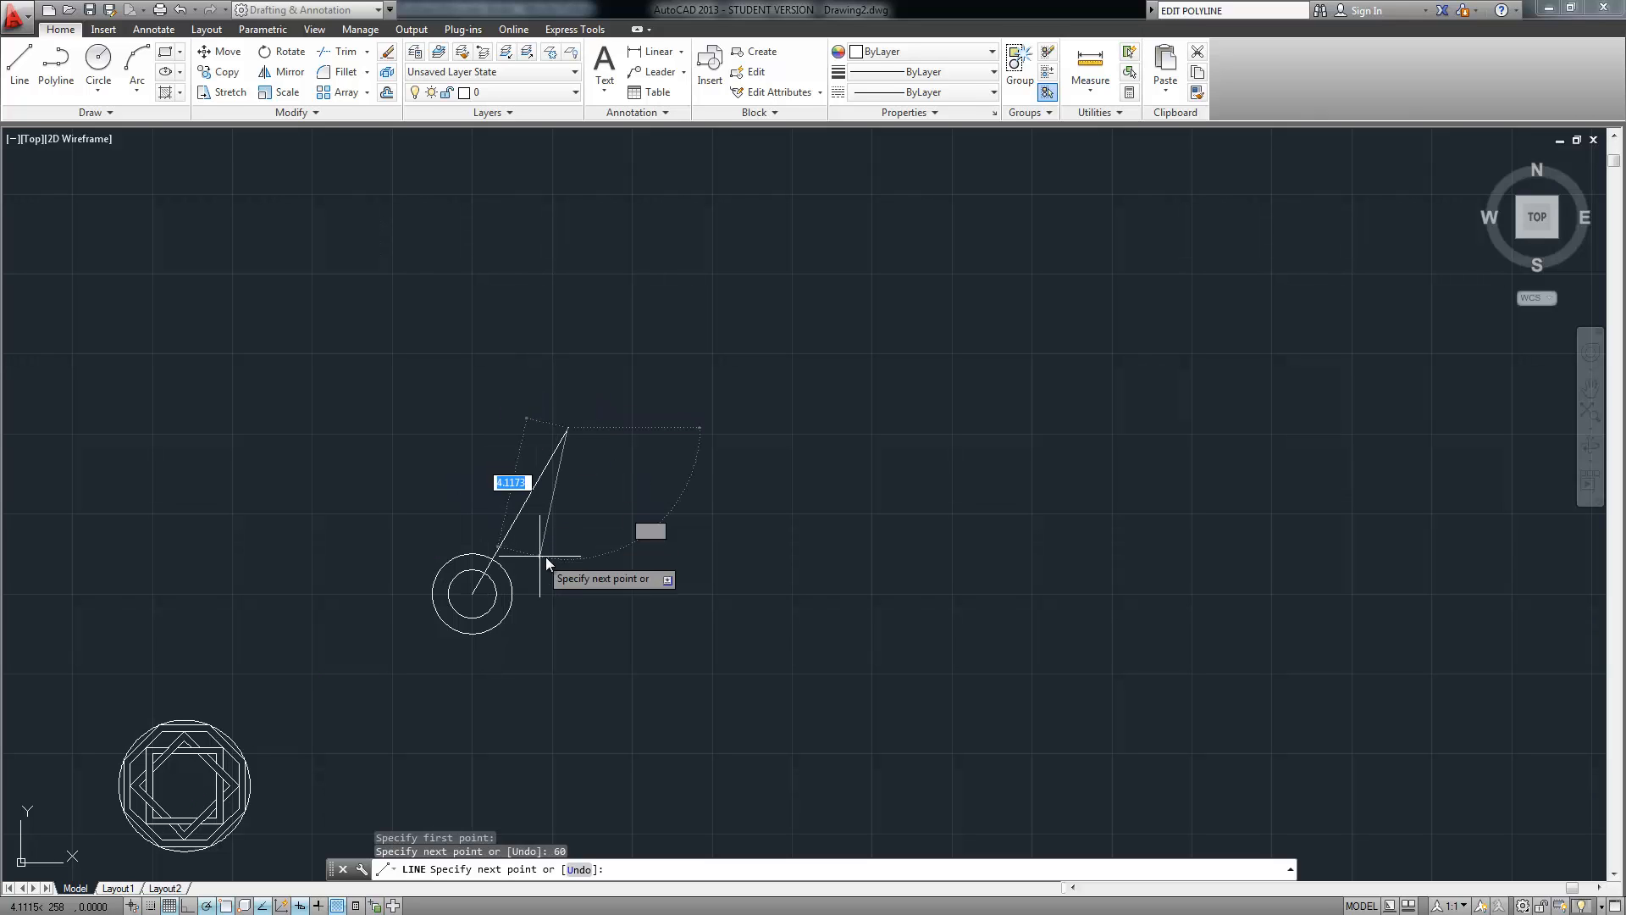
pyautogui.press('Return')
# Draw a 0.5-radius circle centred on the line's upper endpoint using Endpoint snap
pyautogui.scroll(4, 586, 469)
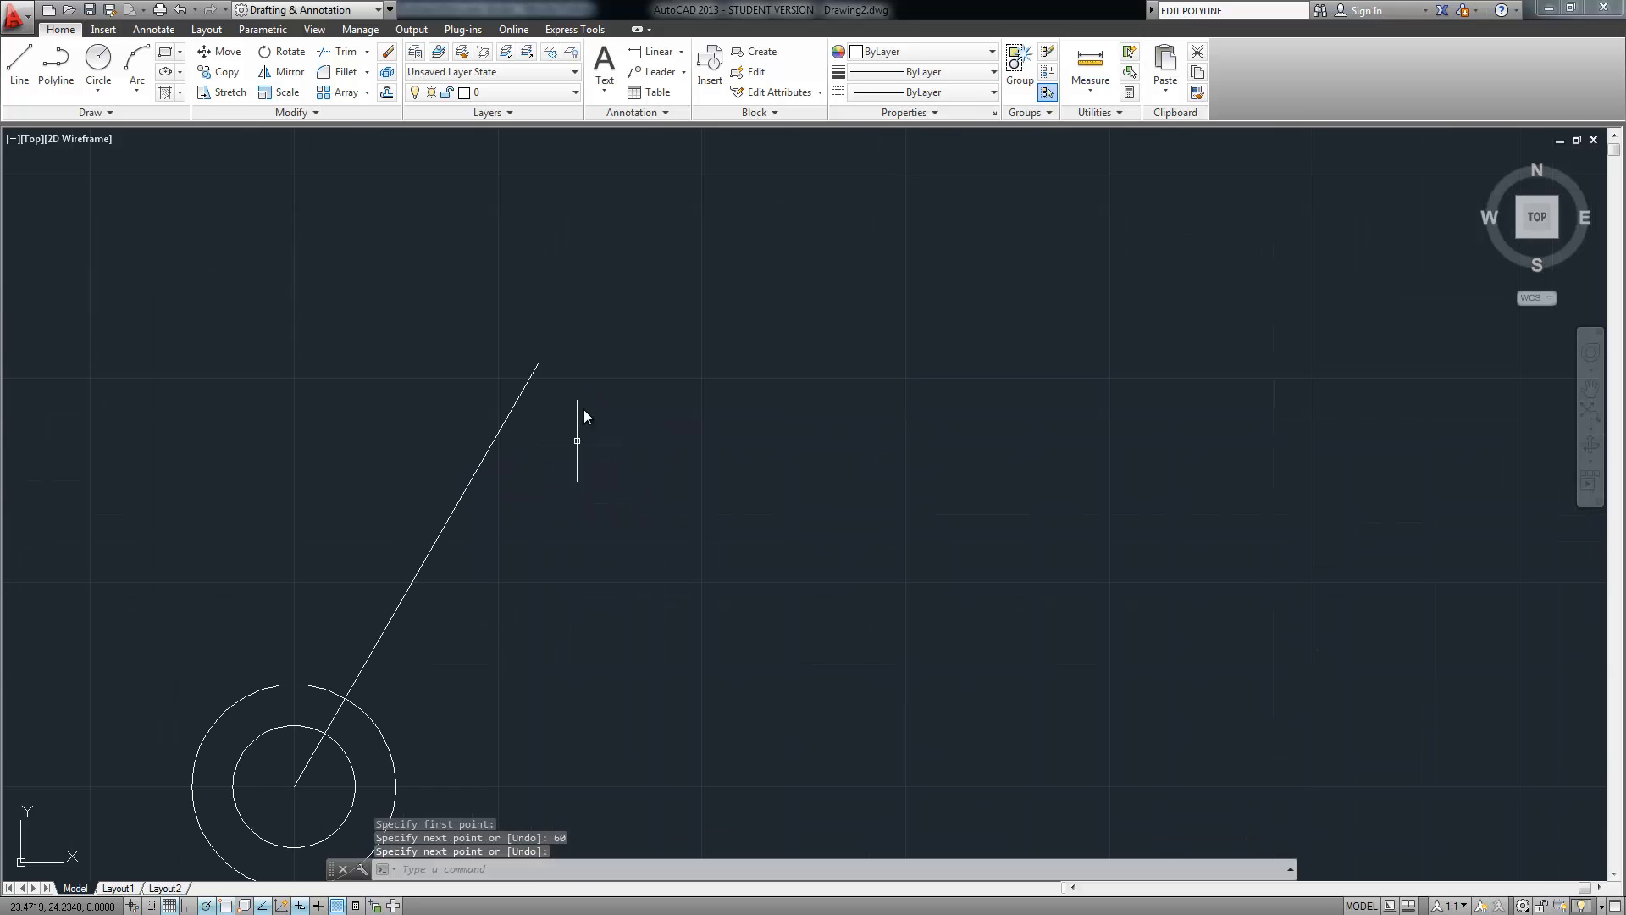
pyautogui.rightClick(585, 408)
pyautogui.moveTo(652, 435)
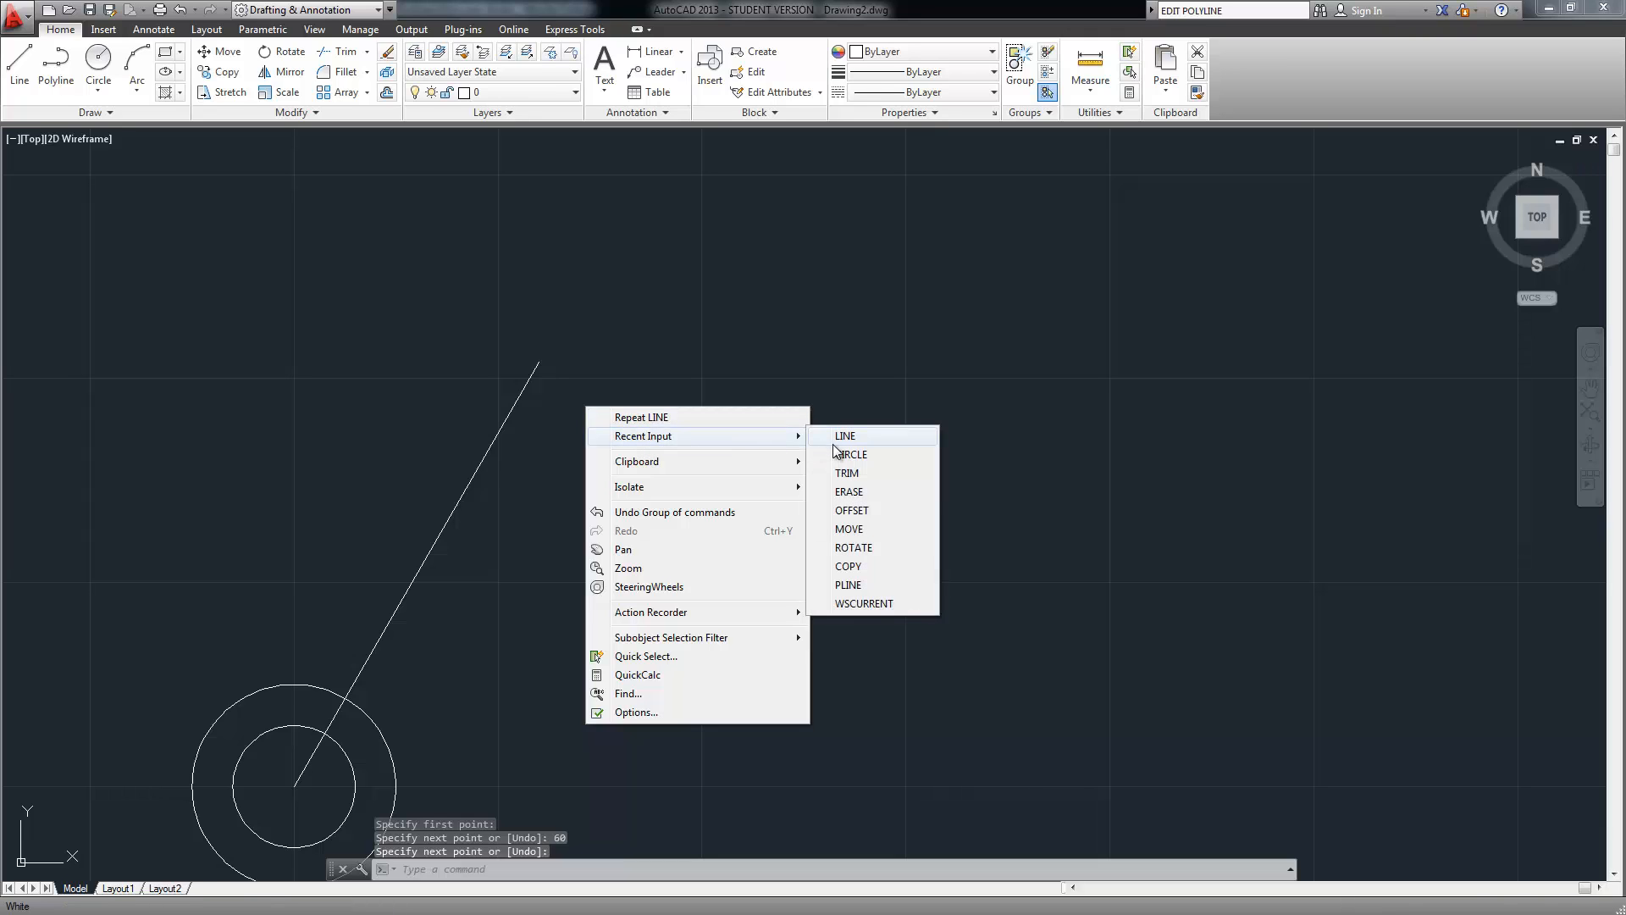
pyautogui.click(856, 454)
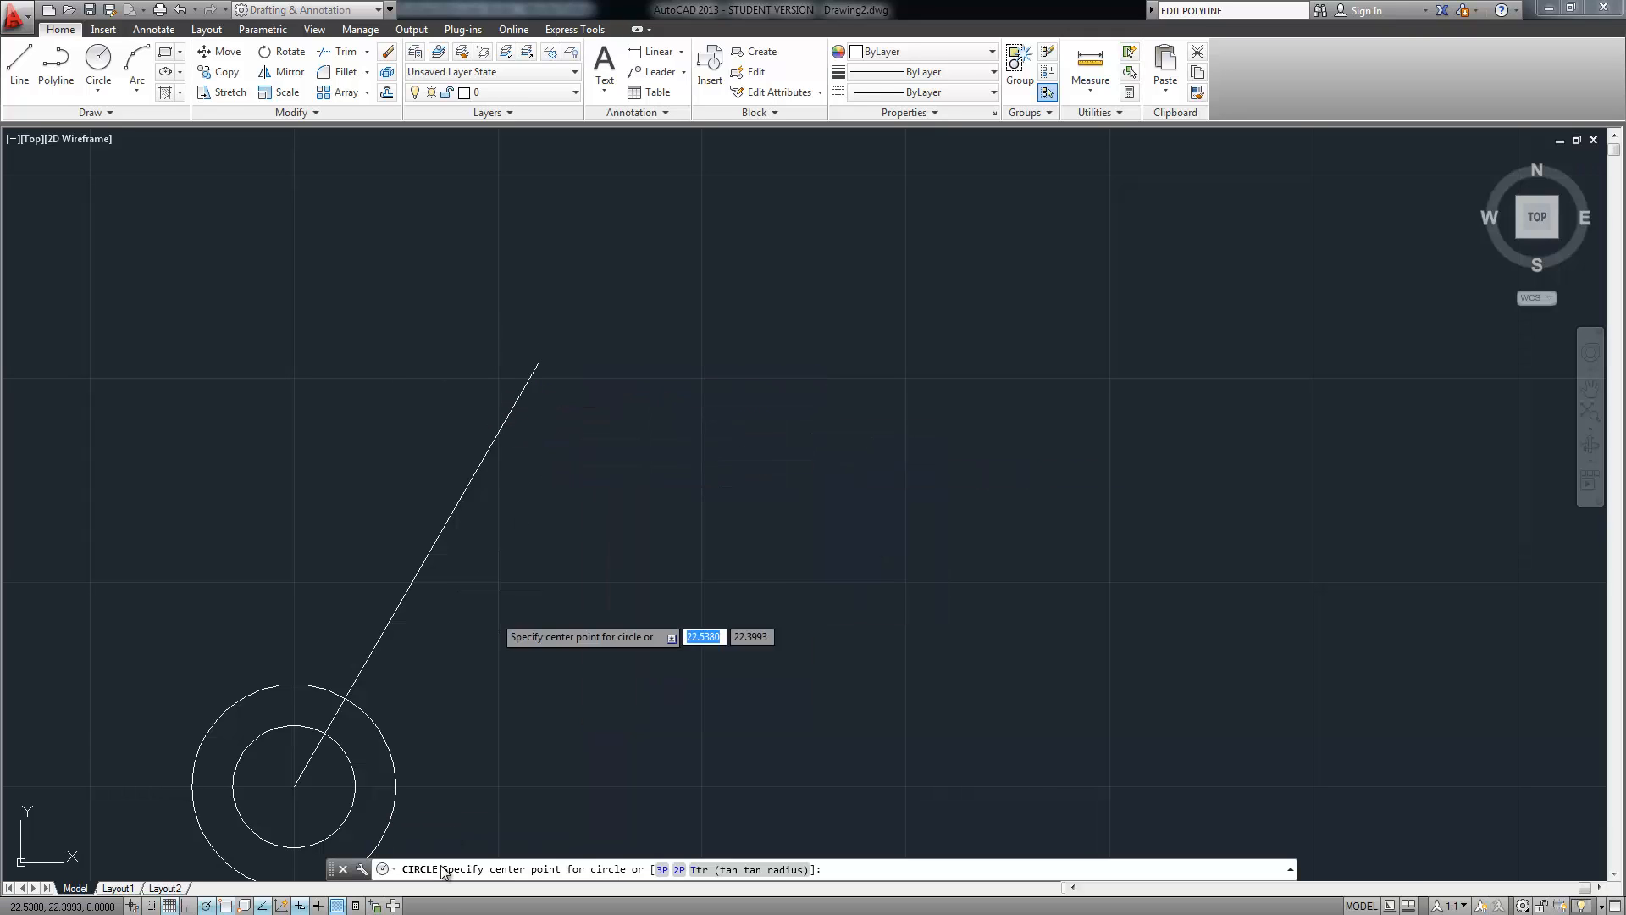
pyautogui.rightClick(268, 904)
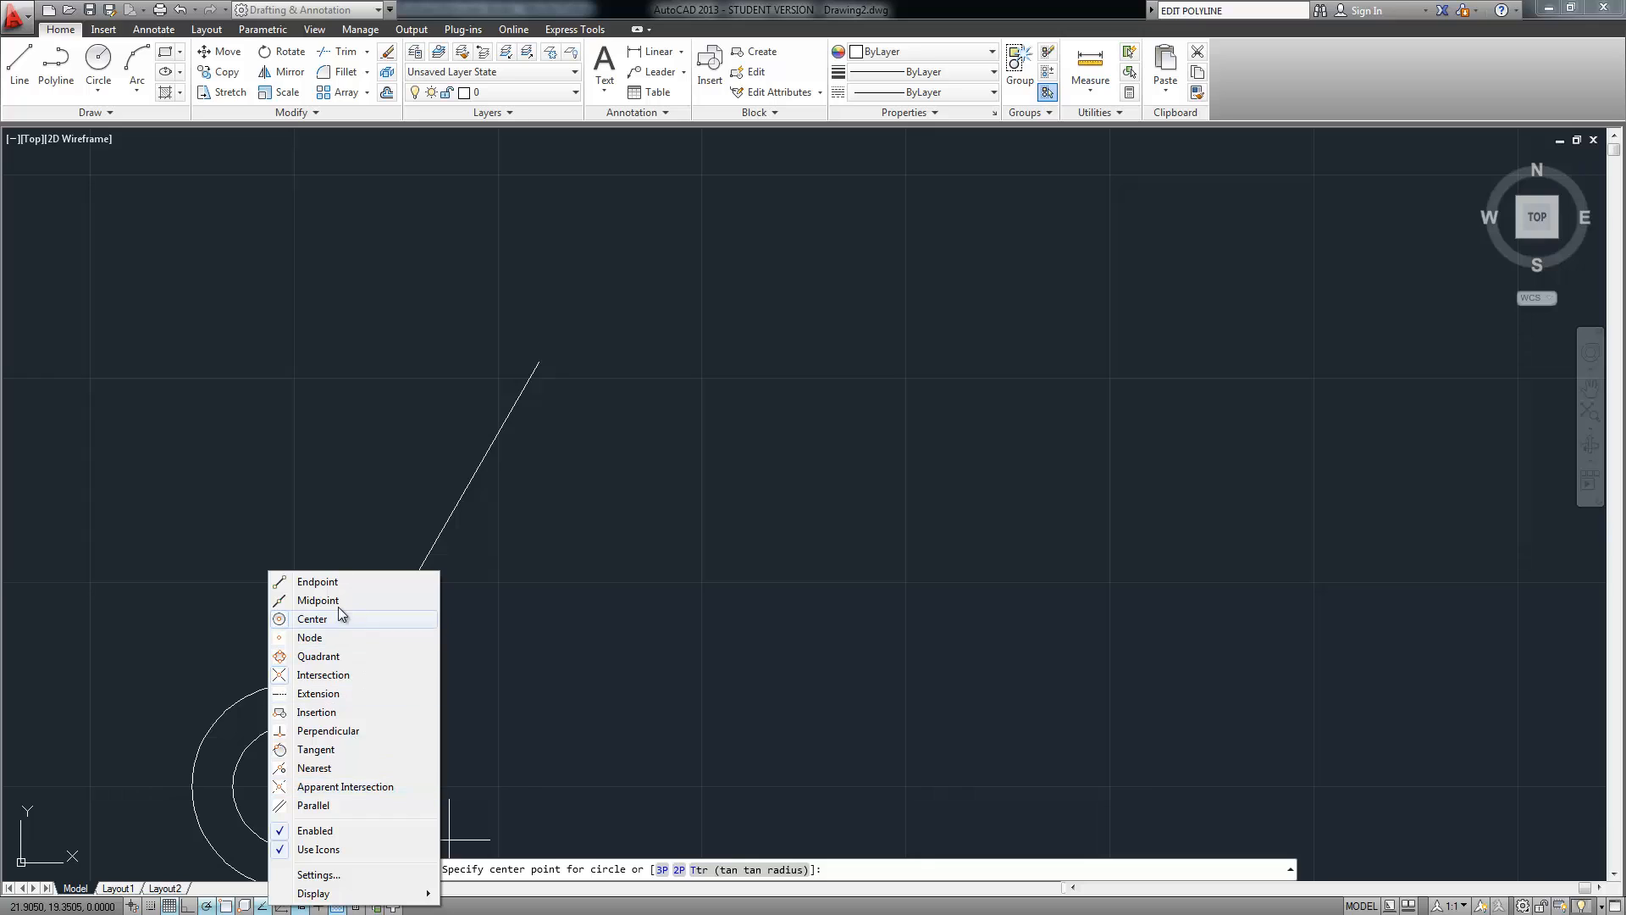
pyautogui.click(327, 583)
pyautogui.click(538, 364)
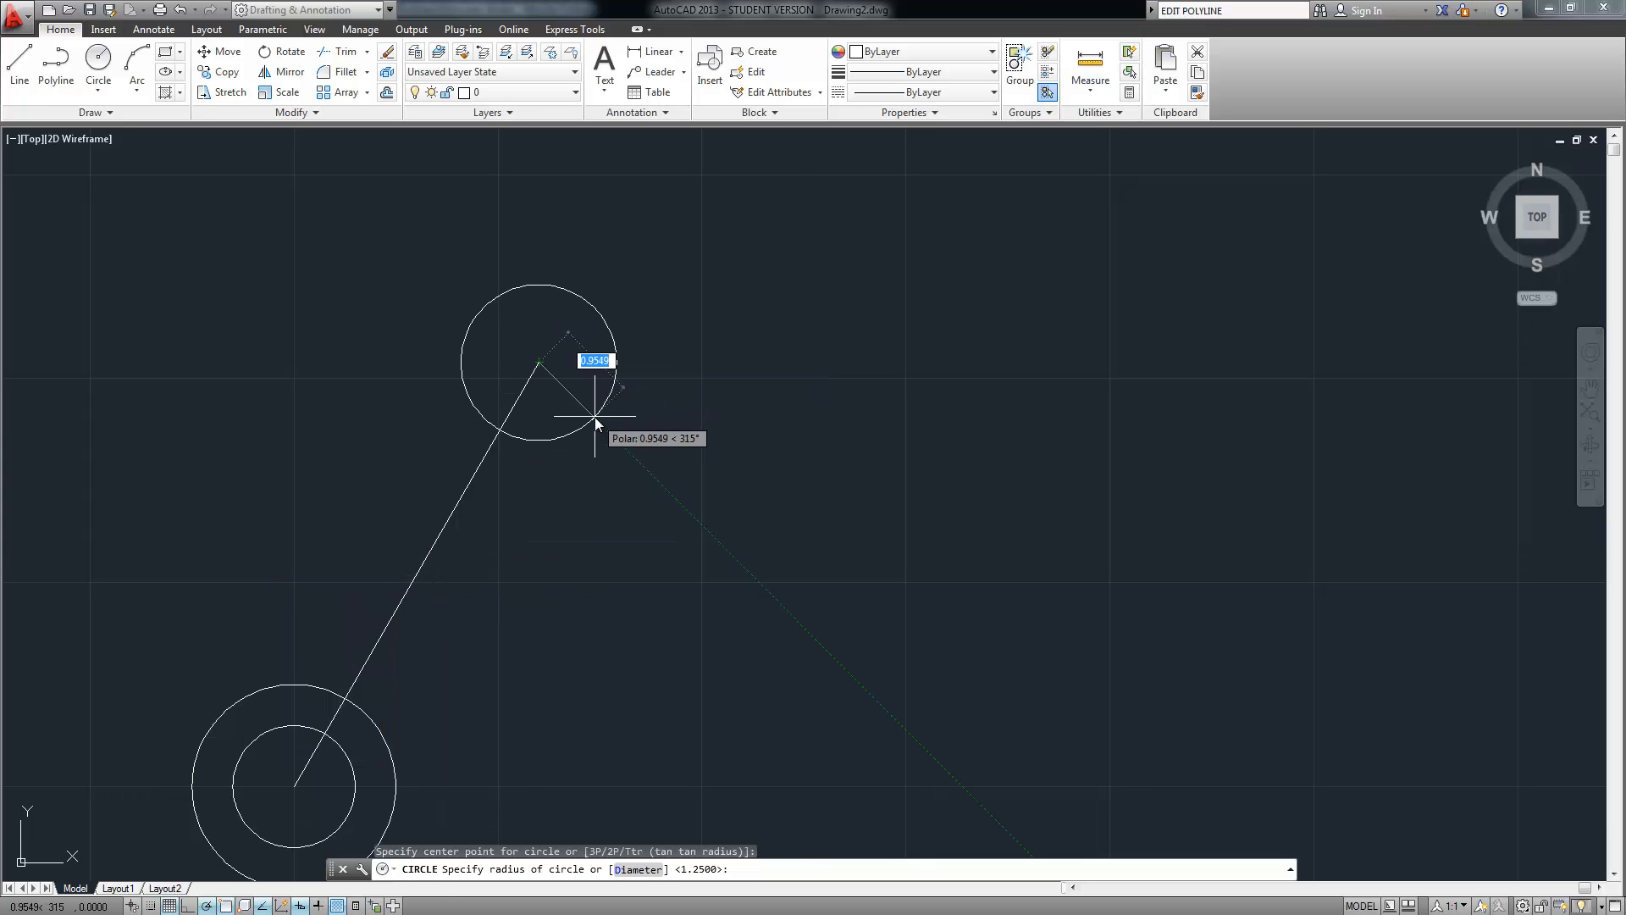
pyautogui.write('.5')
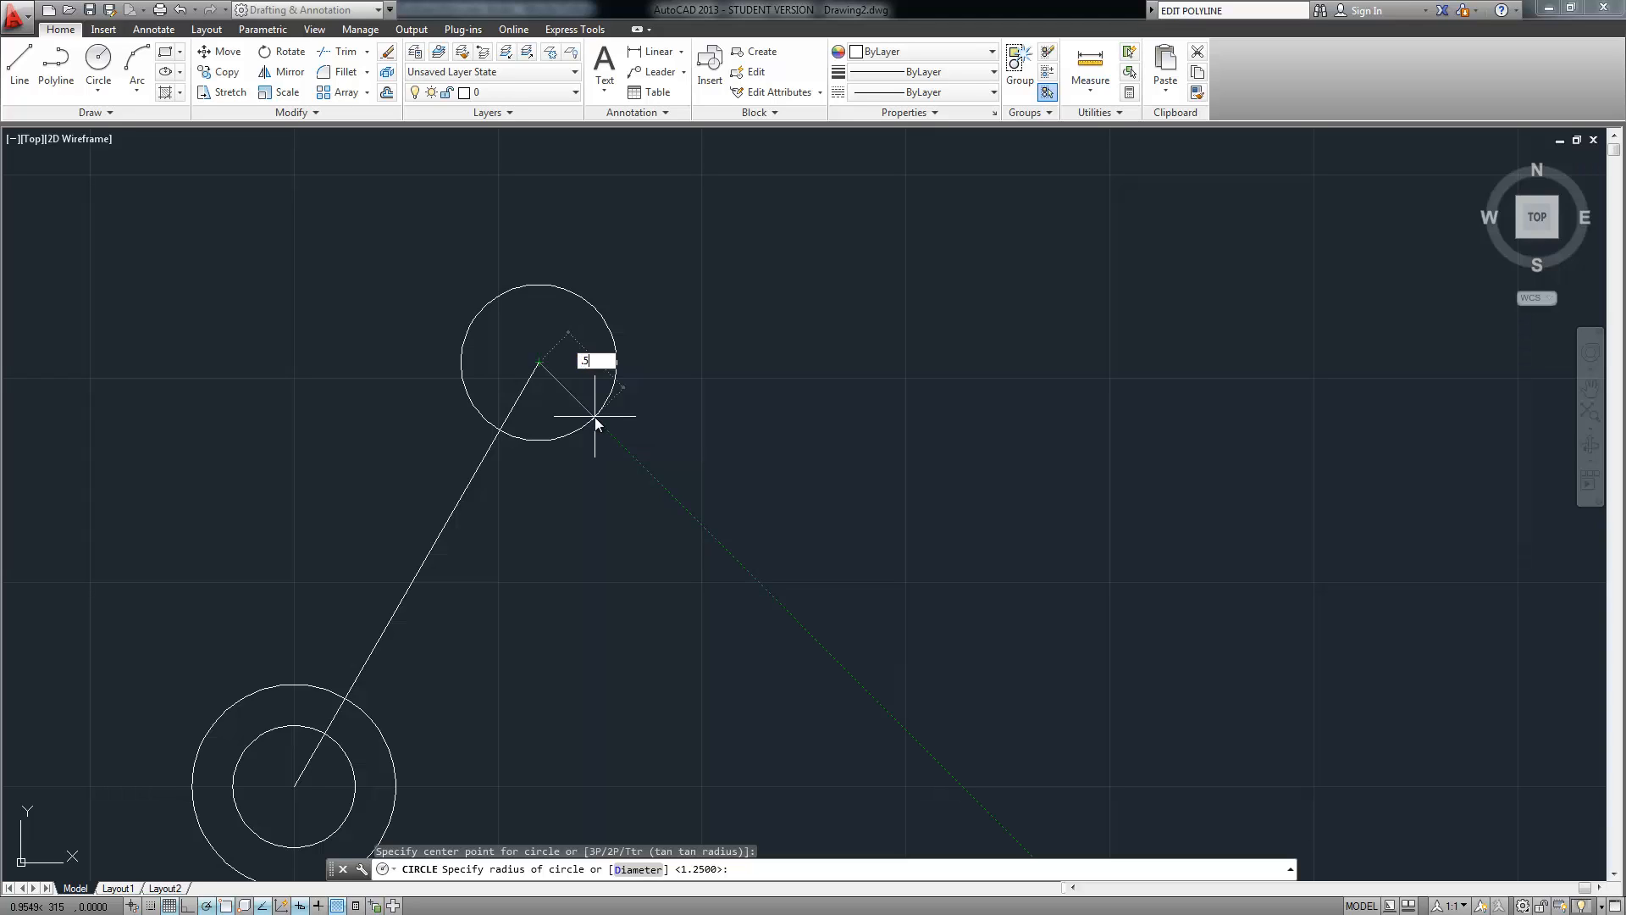
pyautogui.press('Return')
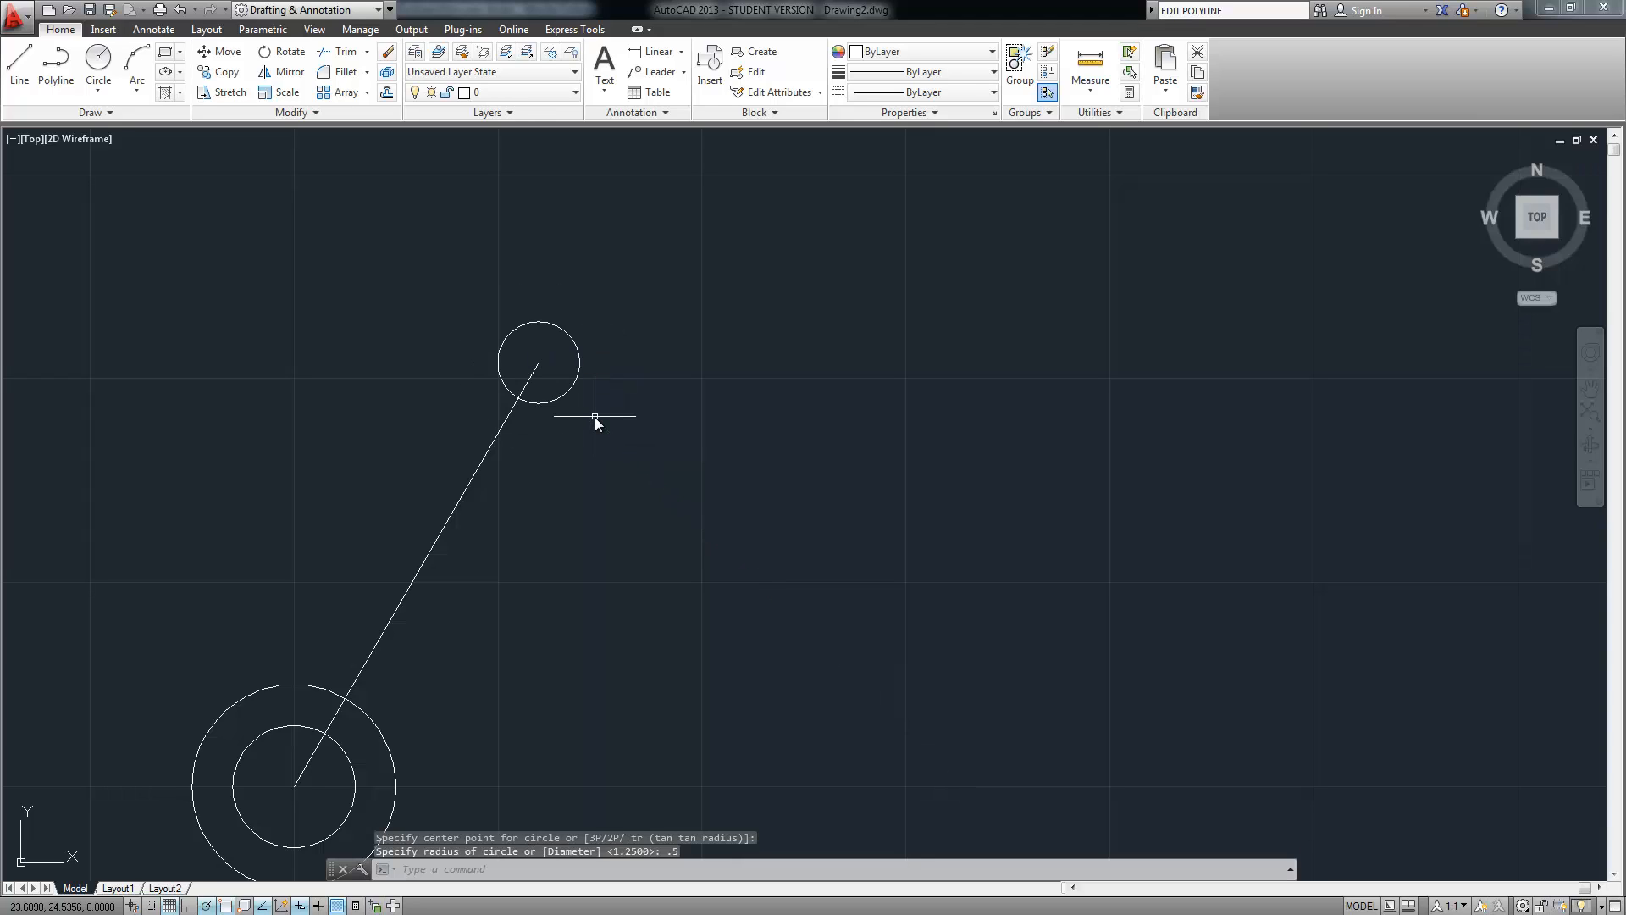
# Add a concentric 1.25-radius circle at the same line endpoint
pyautogui.rightClick(663, 374)
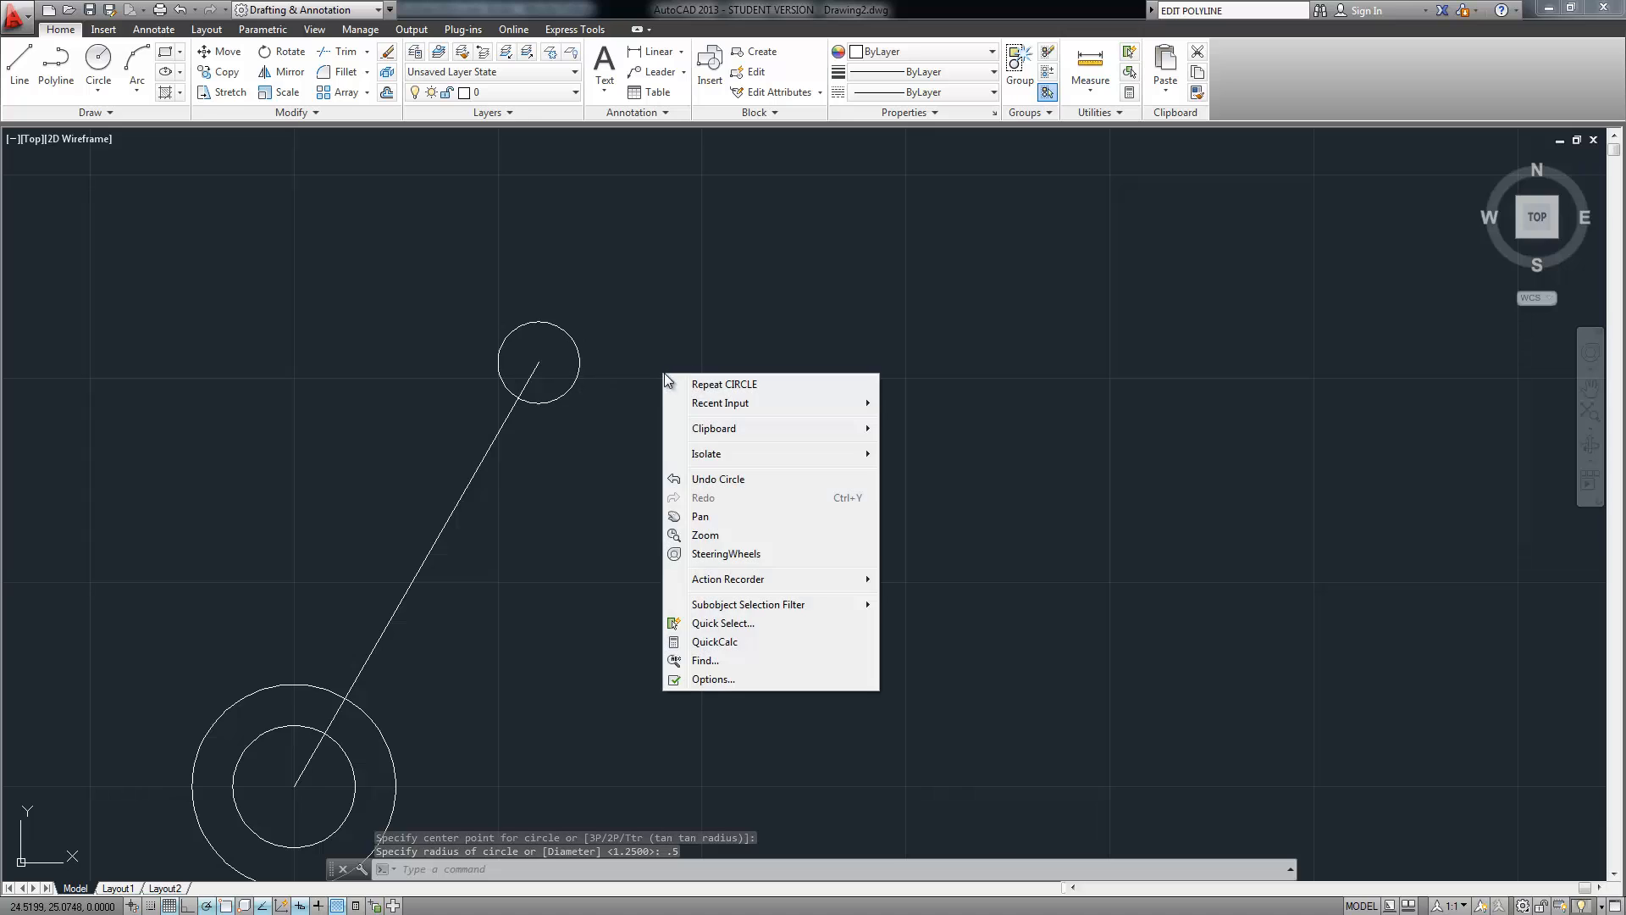
pyautogui.click(708, 385)
pyautogui.click(538, 363)
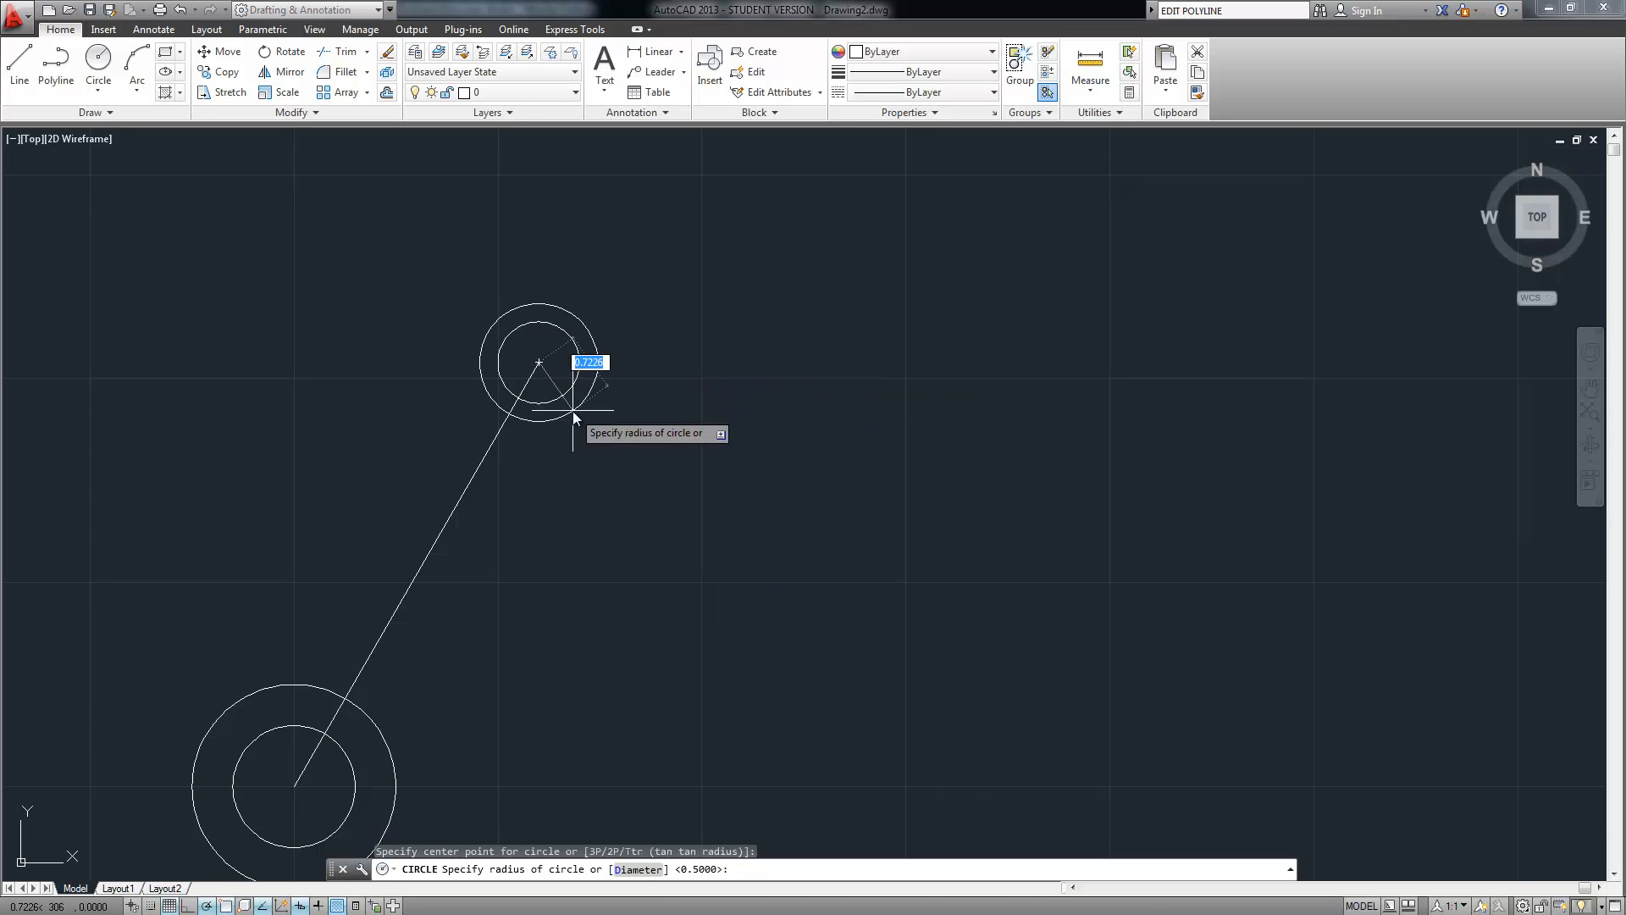
pyautogui.write('1.25')
pyautogui.press('Return')
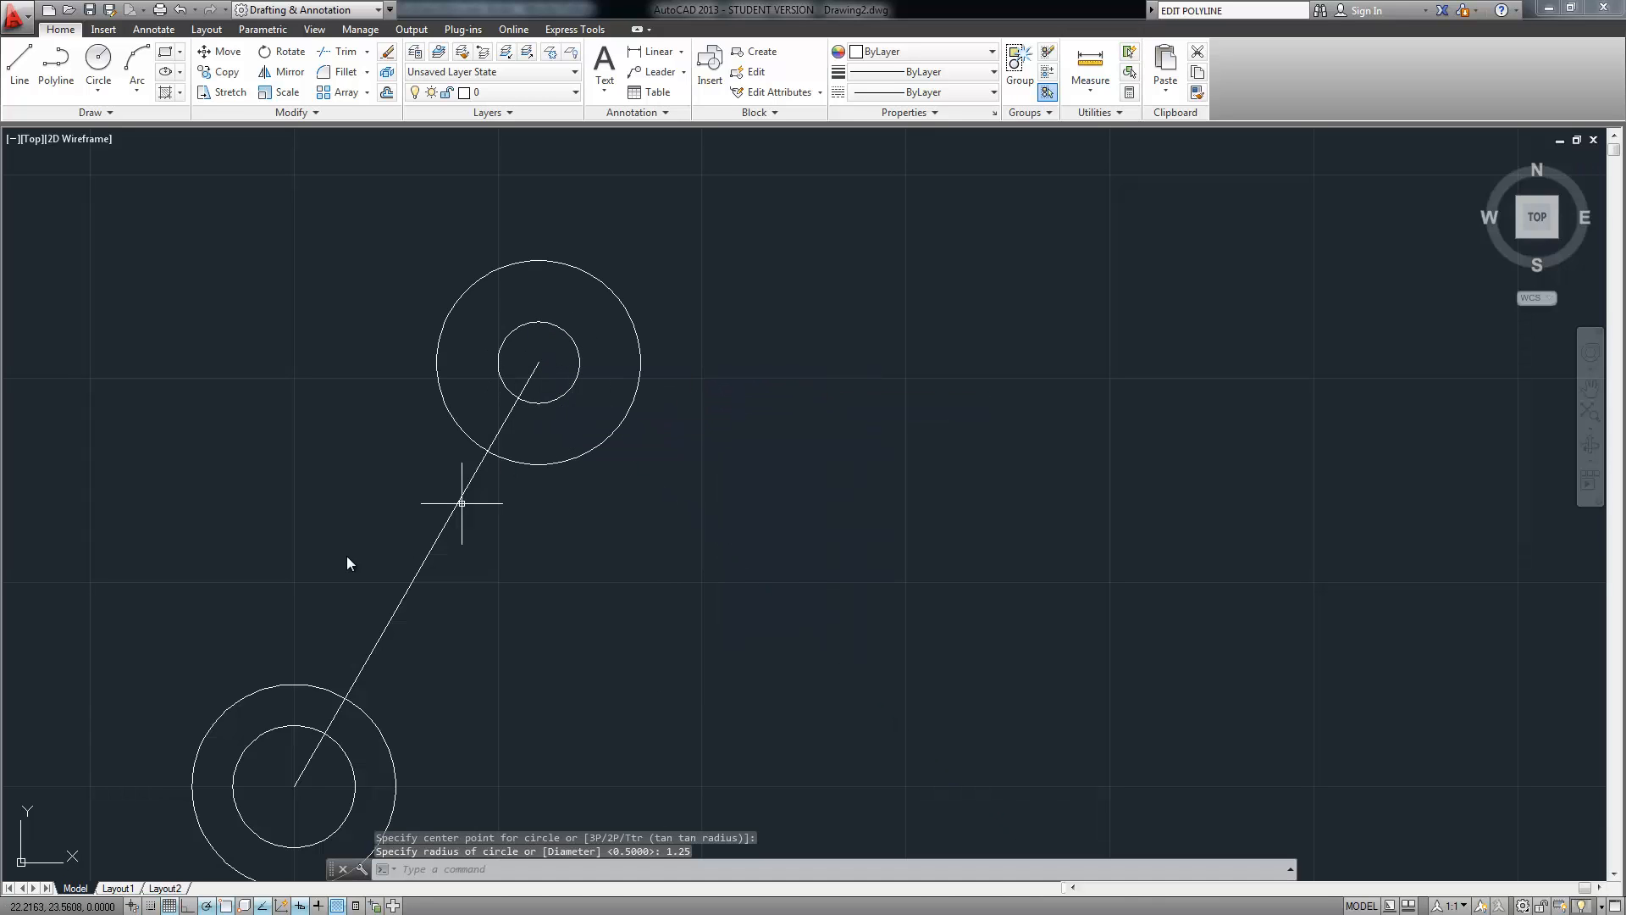
pyautogui.moveTo(348, 563); pyautogui.dragTo(575, 386, button='middle')
# Draw a line of length 6 at 135° from the lower circle pair's centre
pyautogui.click(19, 64)
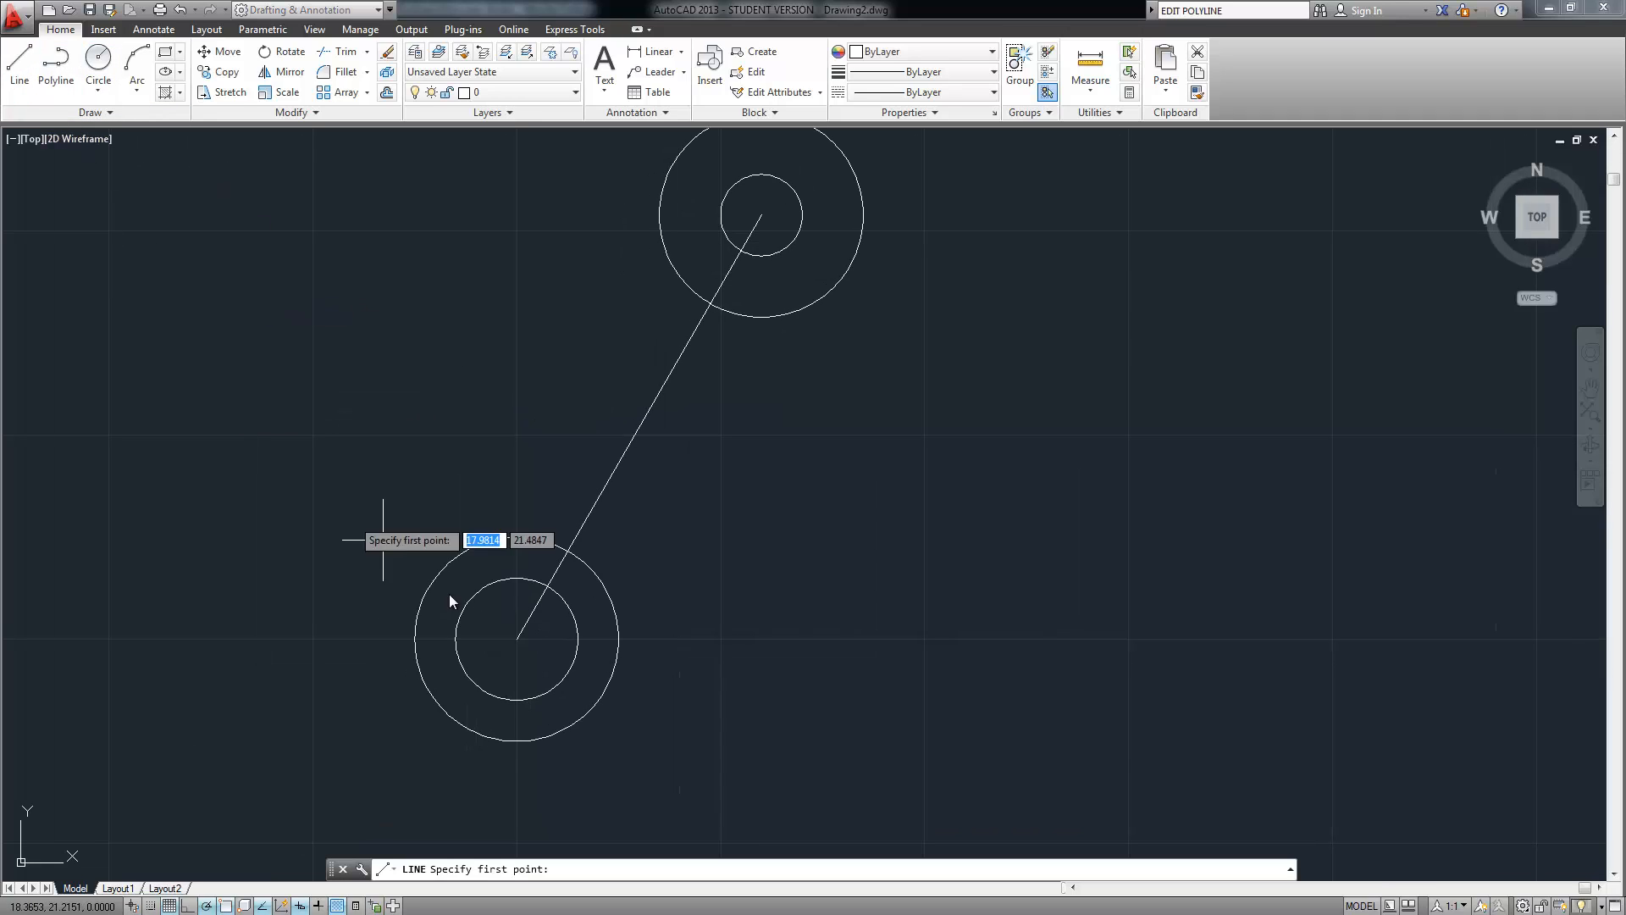
pyautogui.click(514, 638)
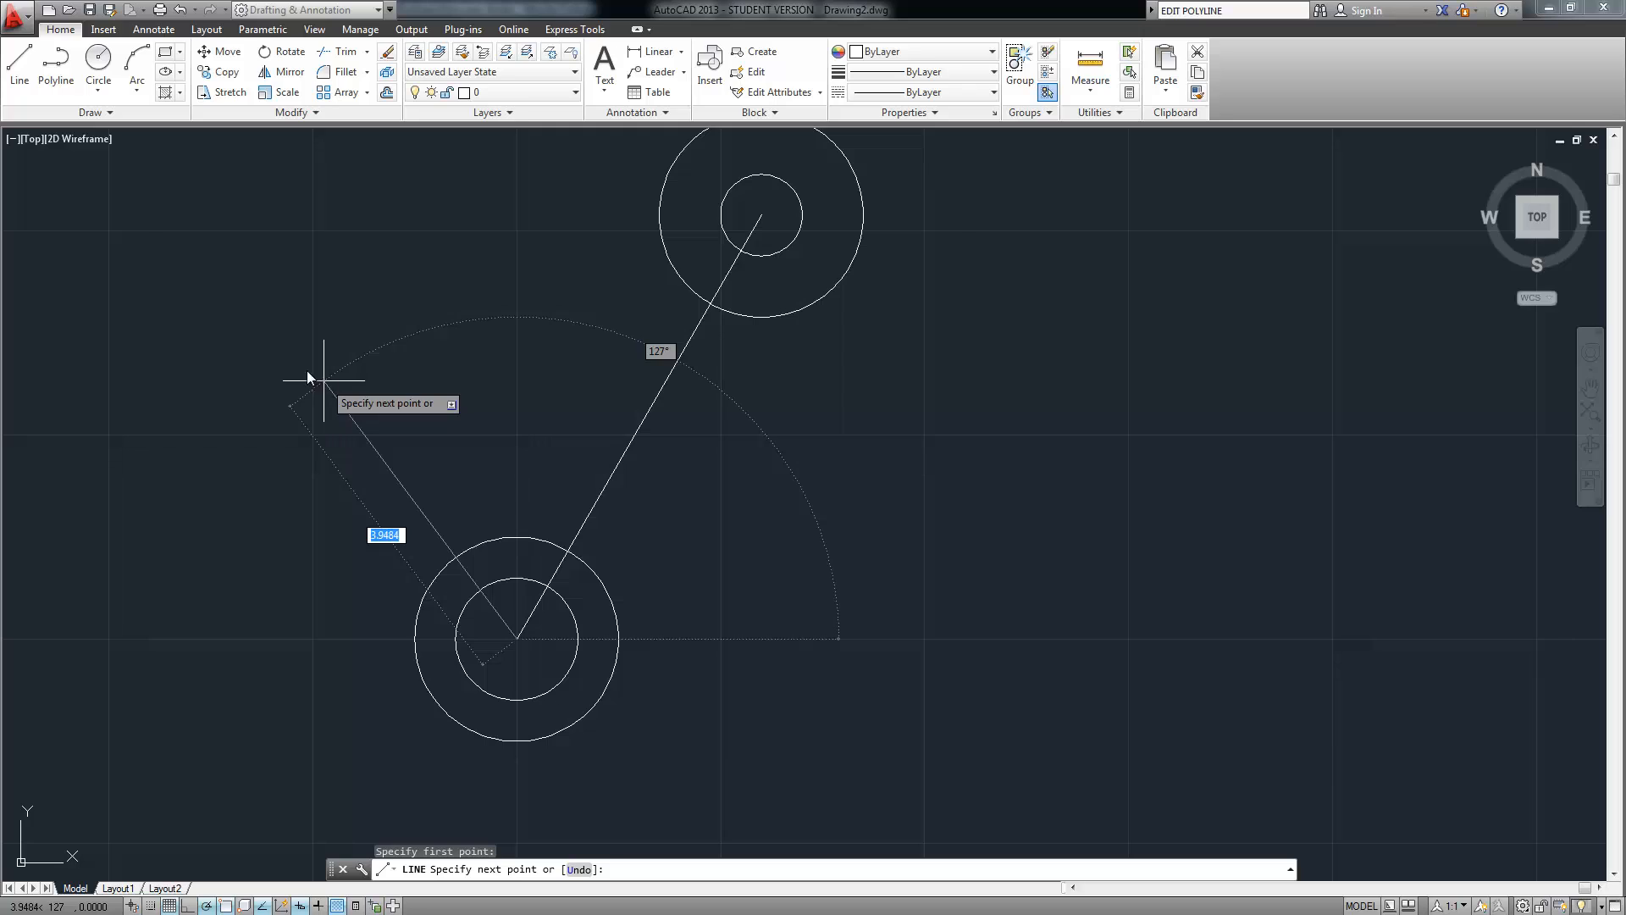
pyautogui.write('6')
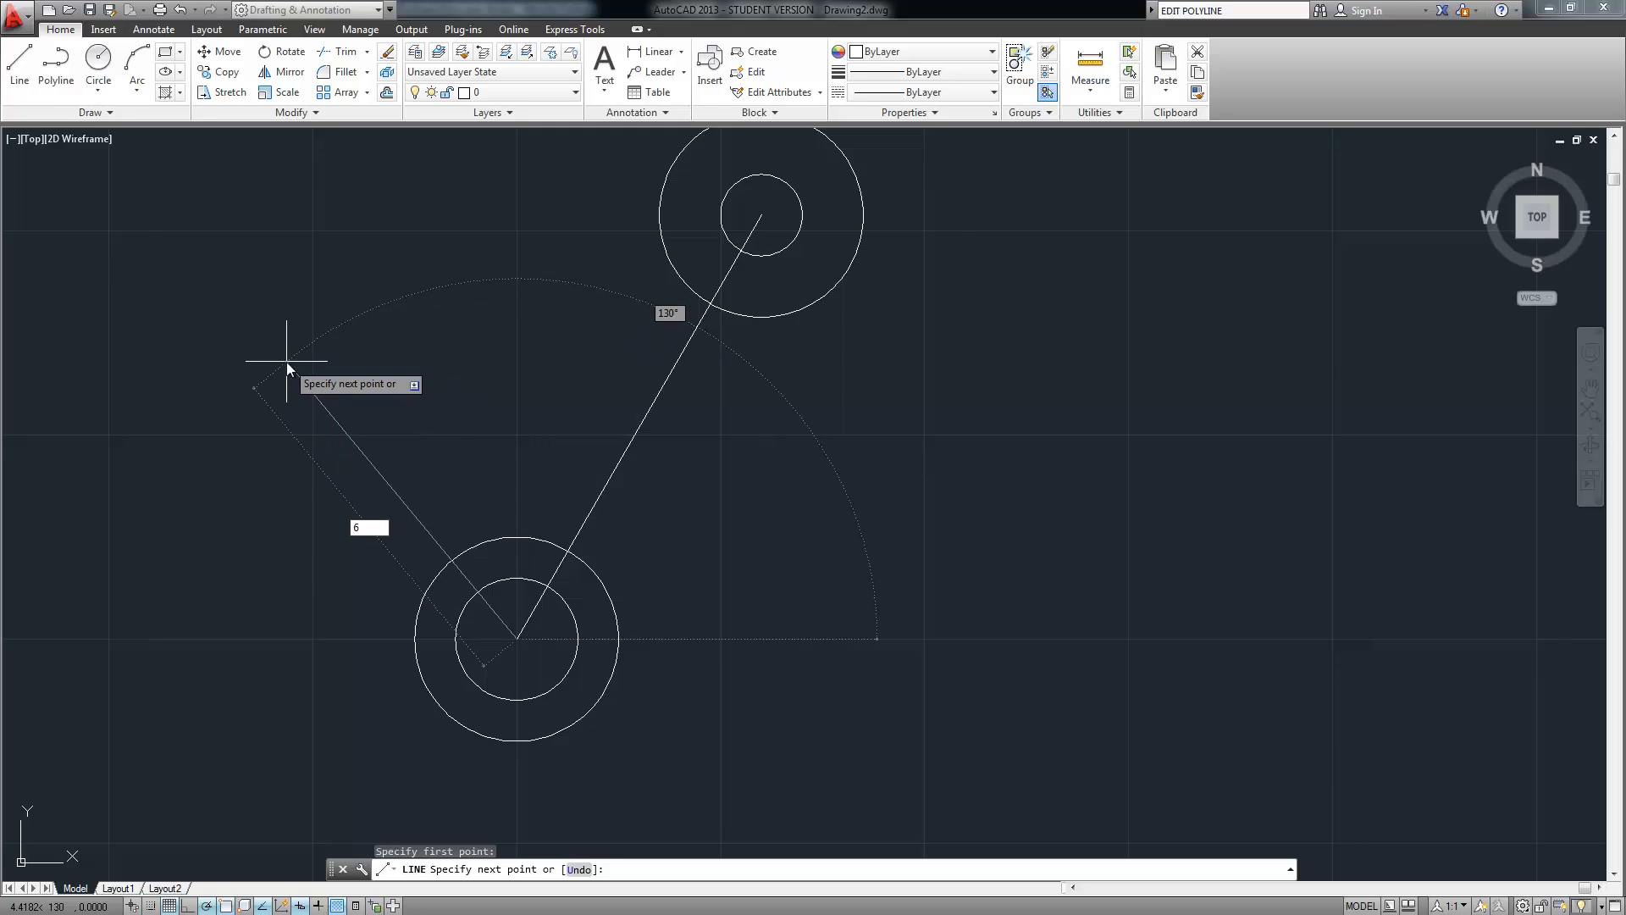
pyautogui.press('Tab')
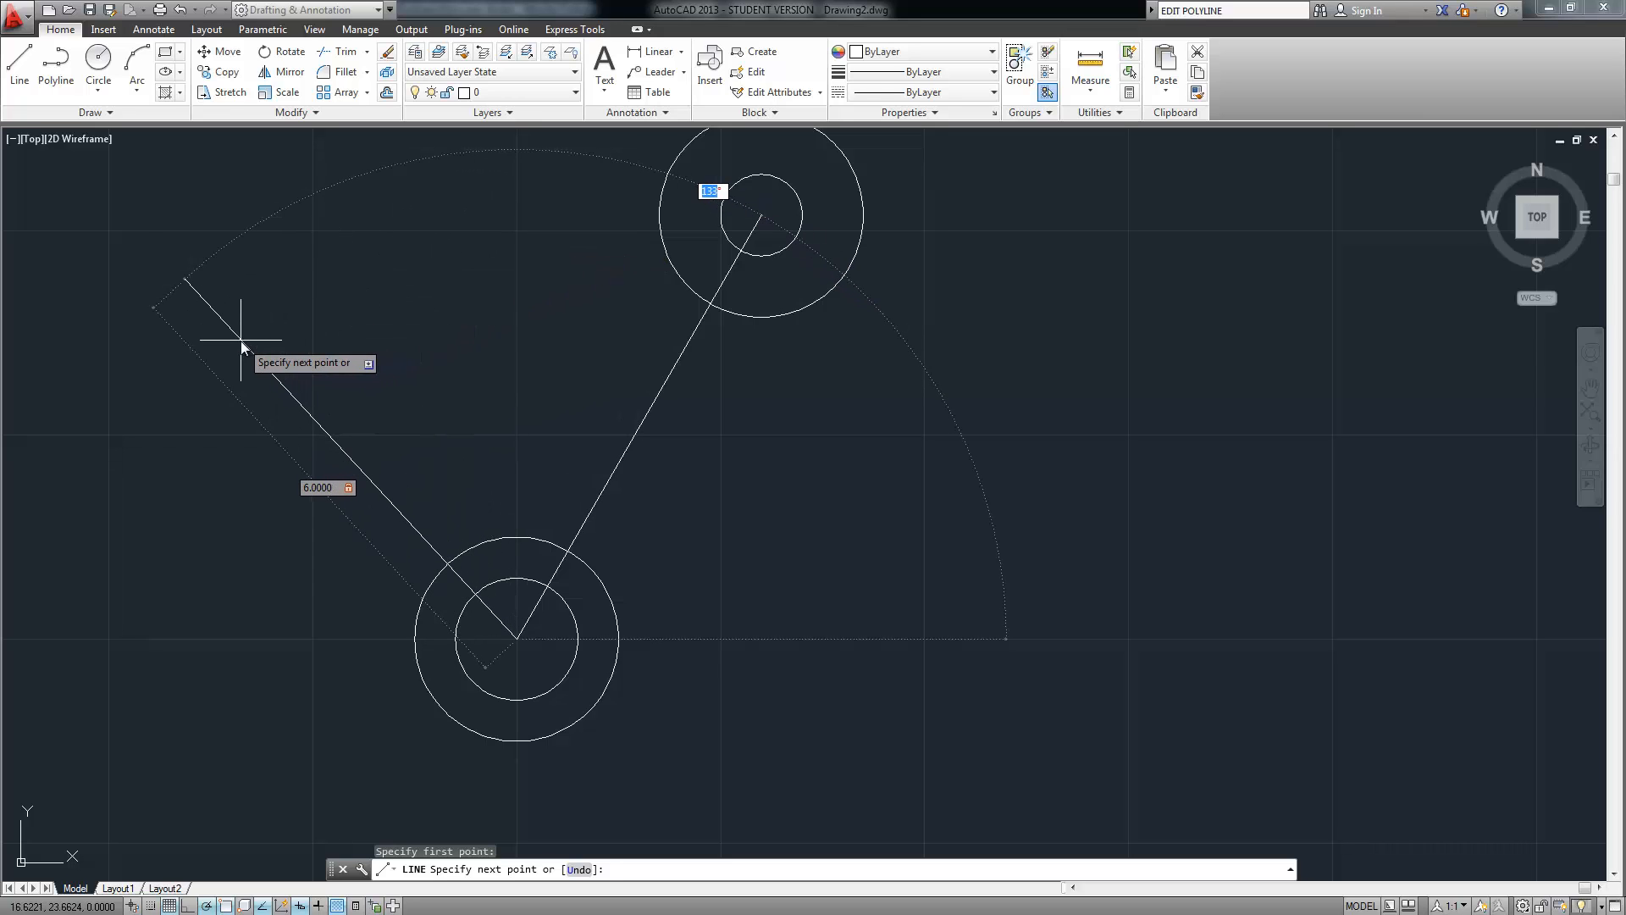
pyautogui.write('135')
pyautogui.press('Return')
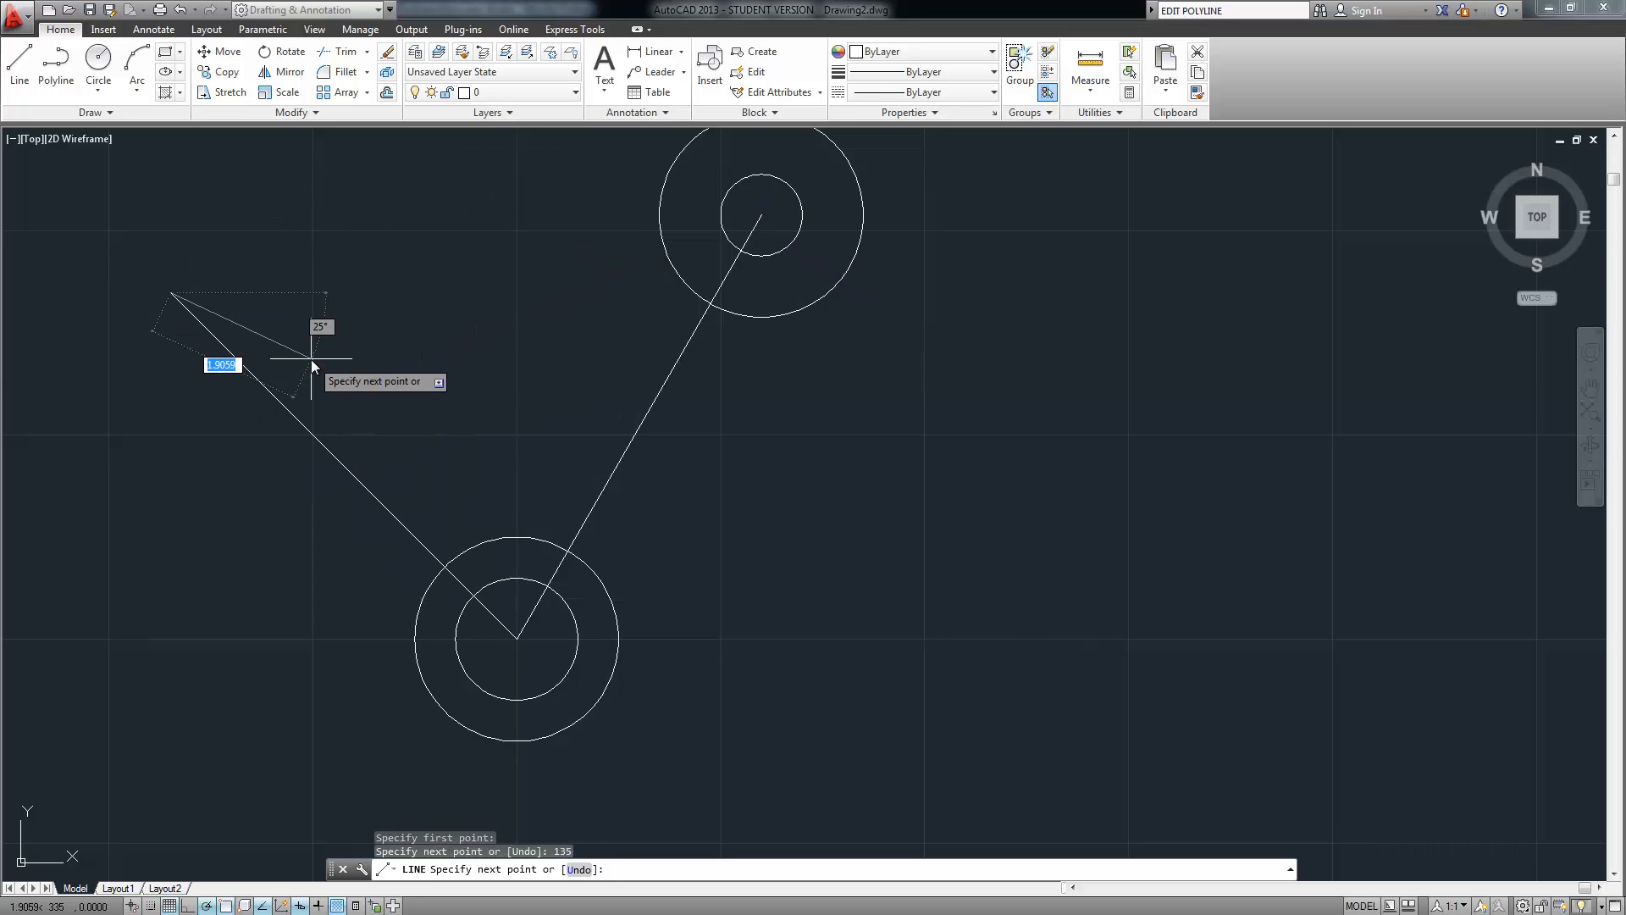
pyautogui.press('Return')
pyautogui.moveTo(352, 363); pyautogui.dragTo(514, 552, button='middle')
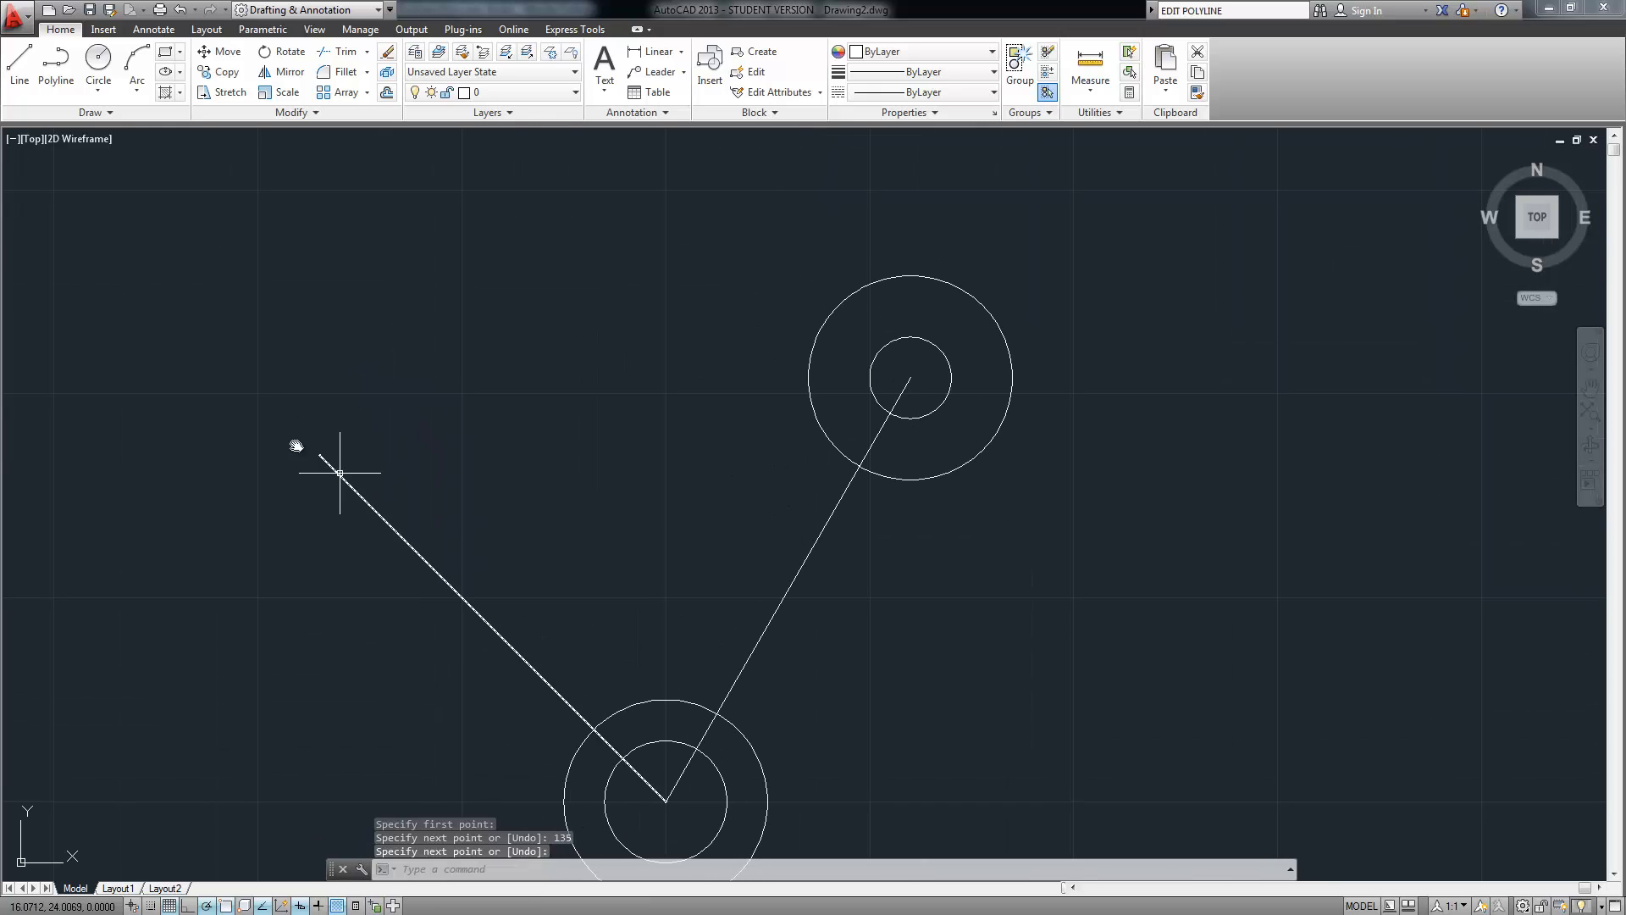
pyautogui.rightClick(213, 357)
# Draw a 0.5-radius circle at the 135° line's upper endpoint
pyautogui.moveTo(295, 386)
pyautogui.click(462, 384)
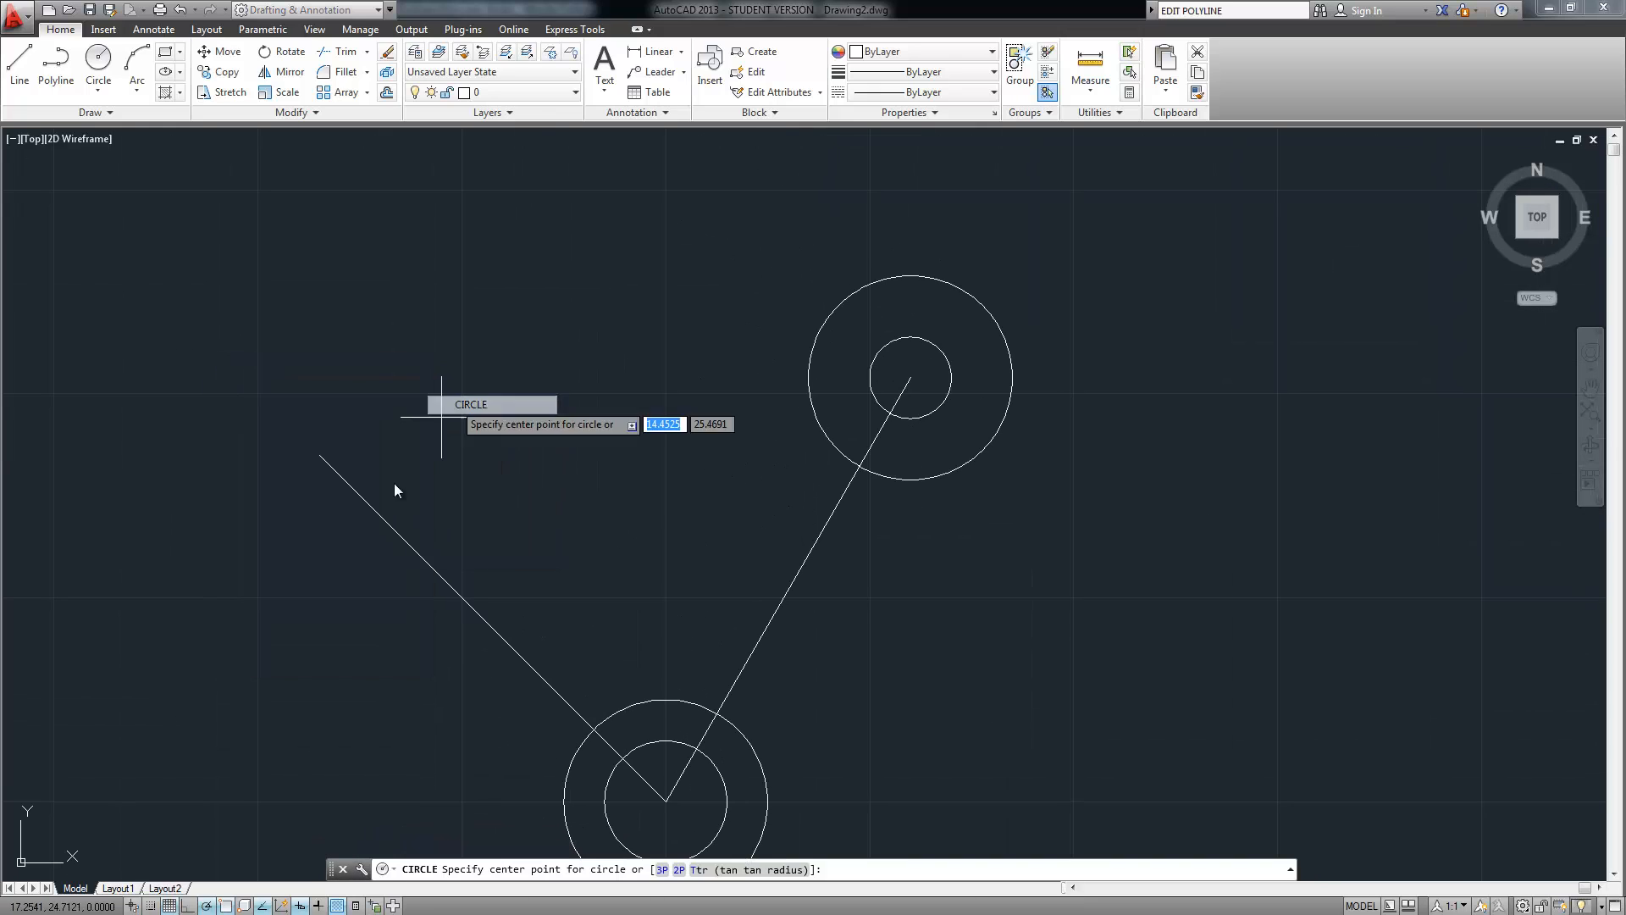
pyautogui.click(319, 457)
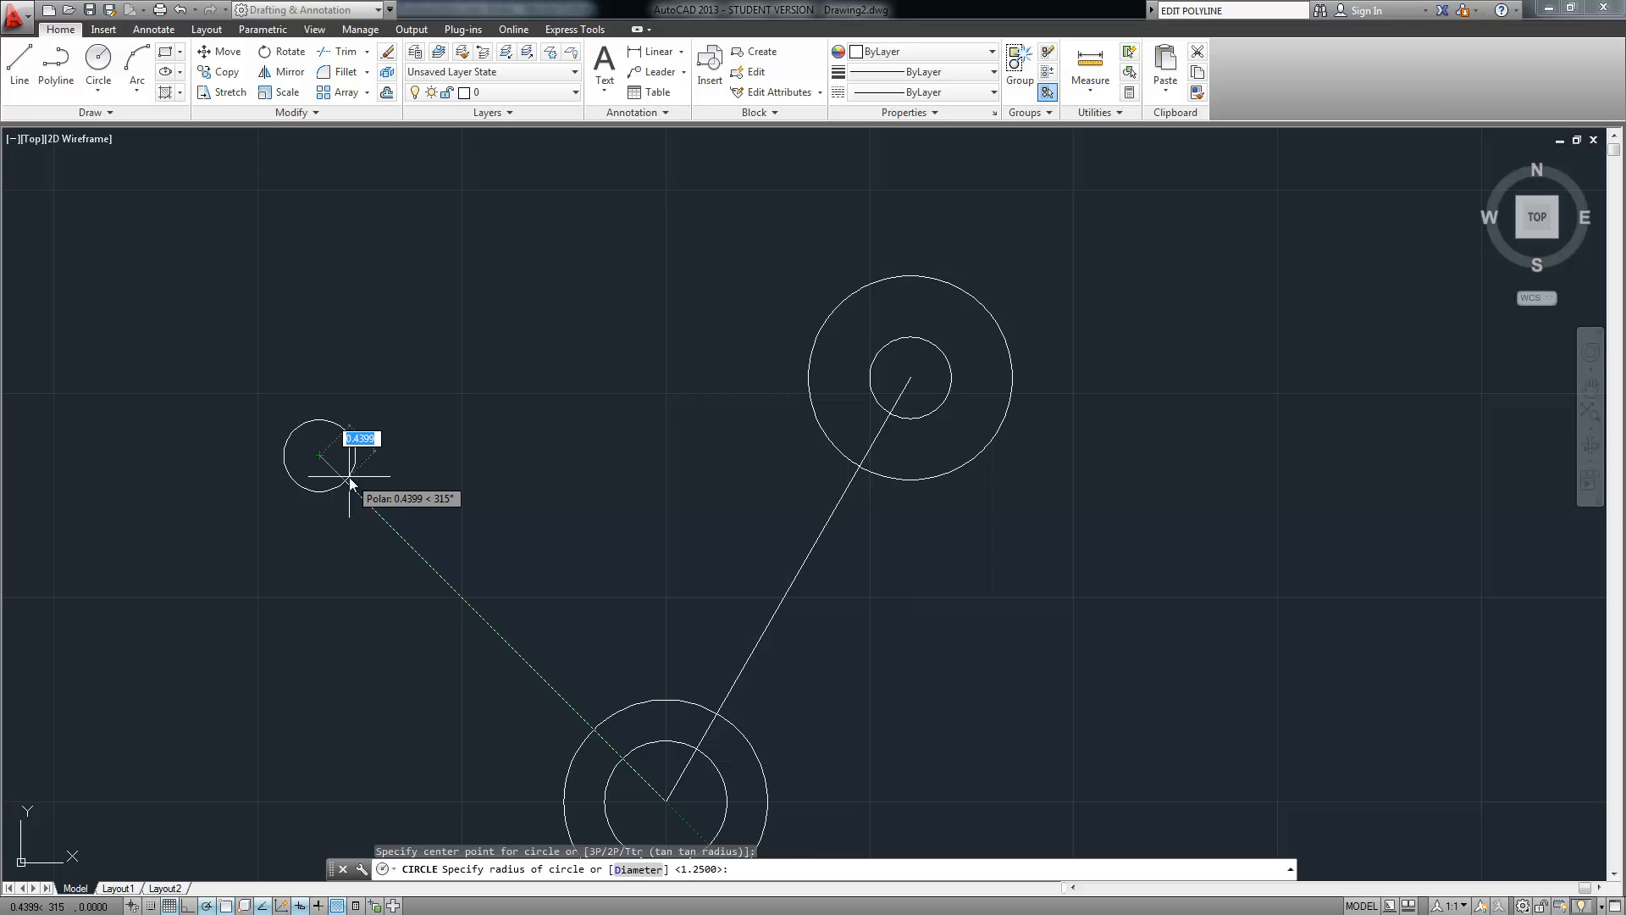
pyautogui.press('BackSpace')
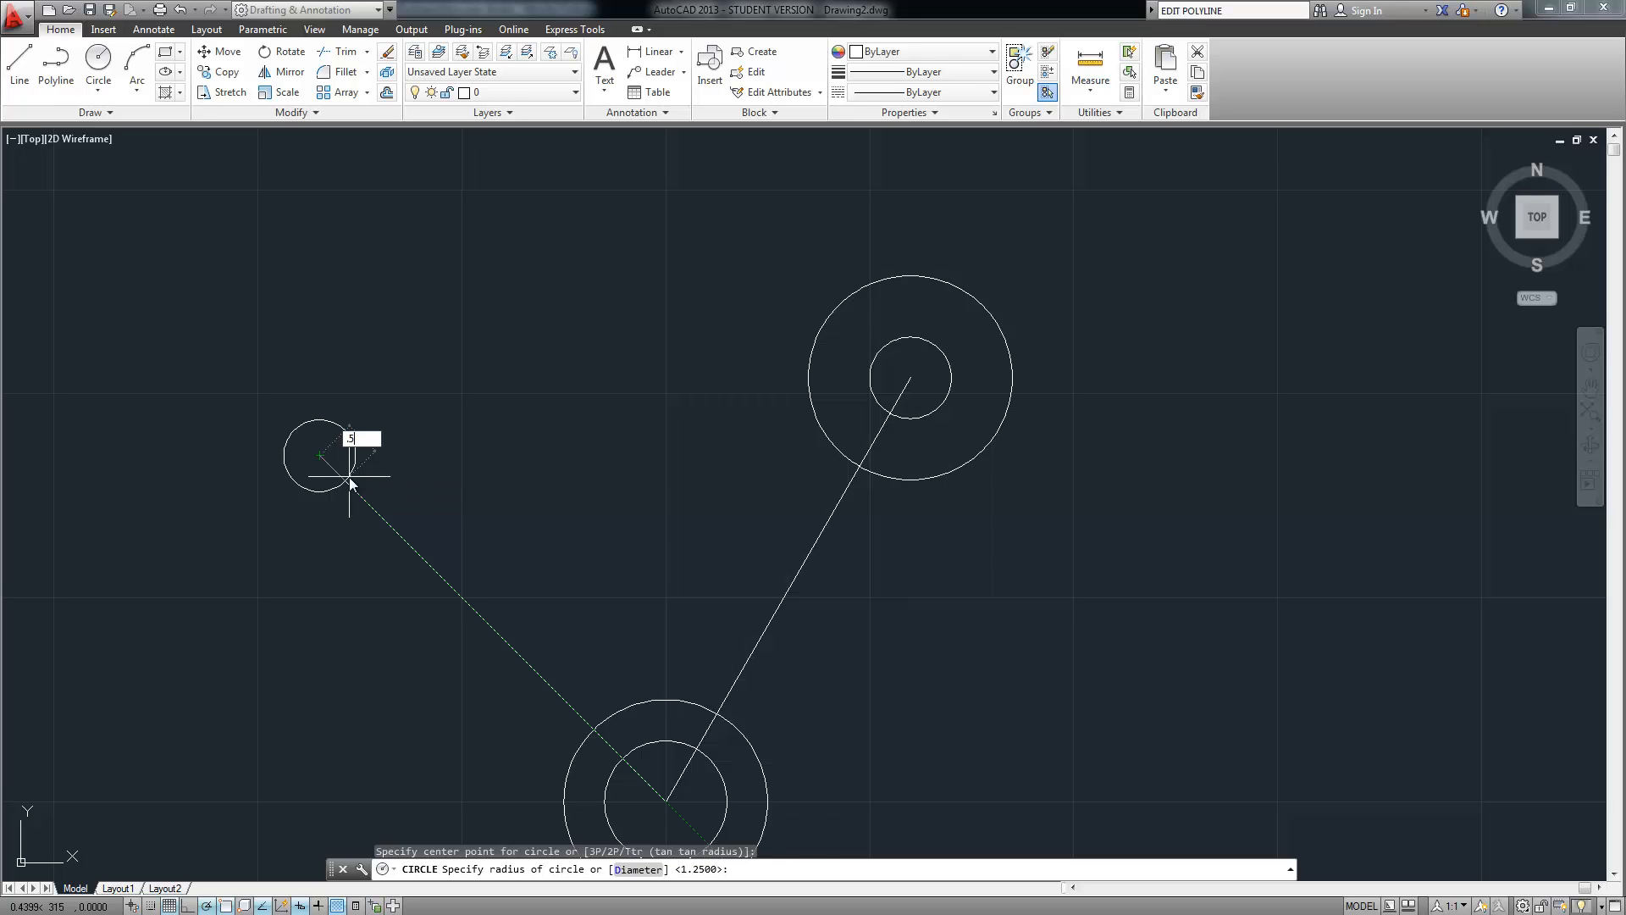
pyautogui.write('.5')
pyautogui.press('Return')
# Add a concentric 1.25-radius circle around the new 0.5 circle
pyautogui.rightClick(332, 366)
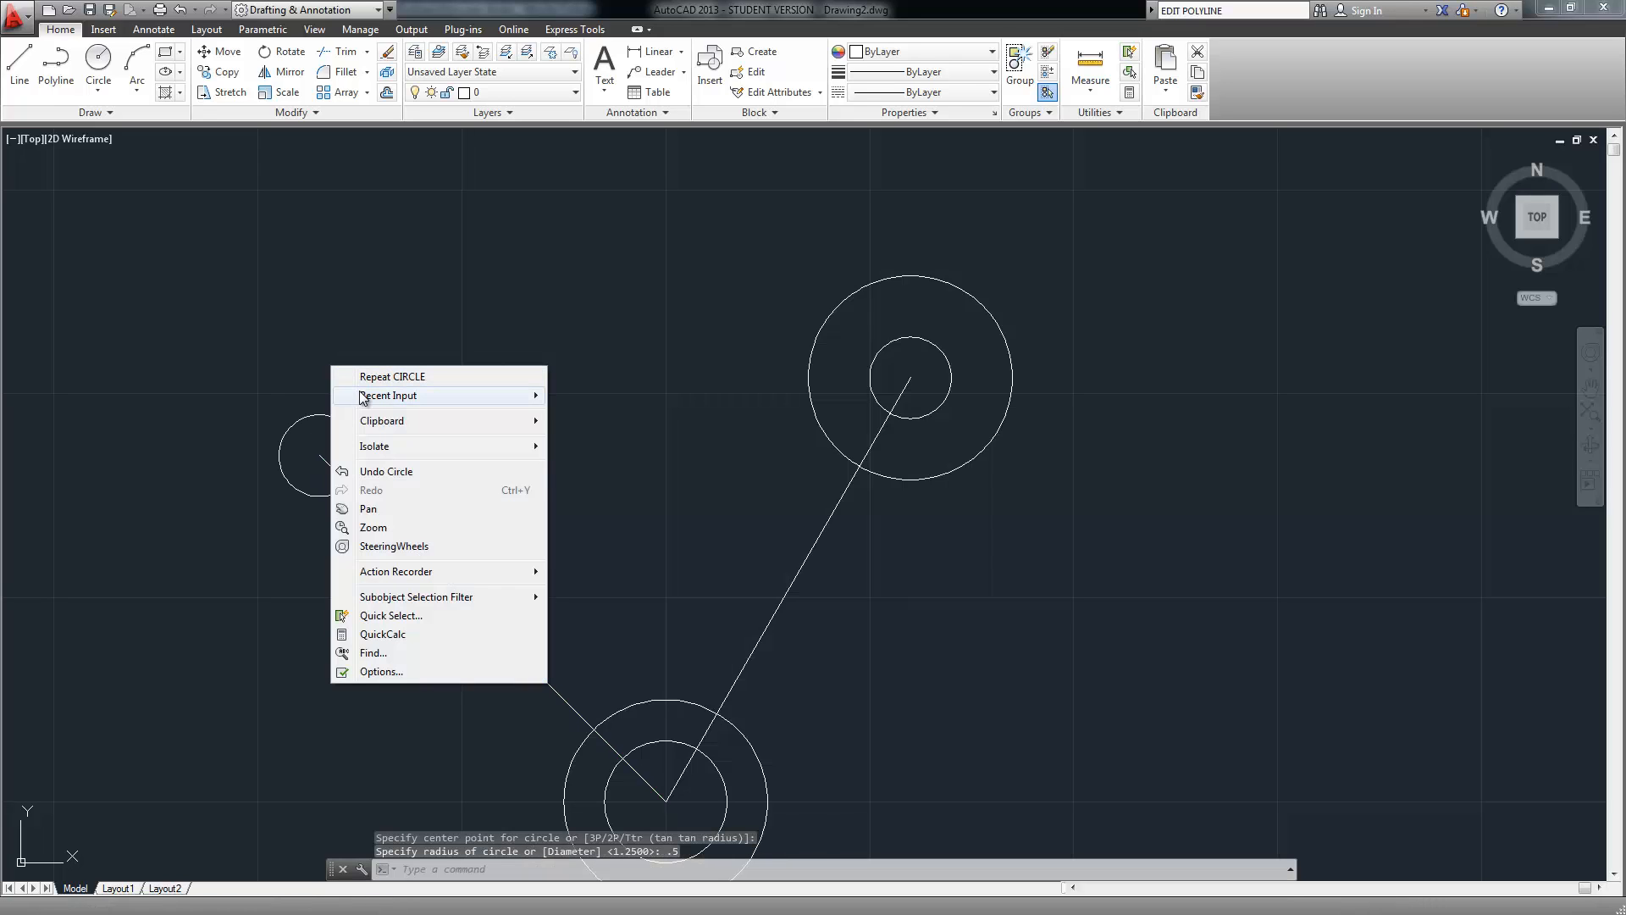
pyautogui.click(392, 376)
pyautogui.click(319, 454)
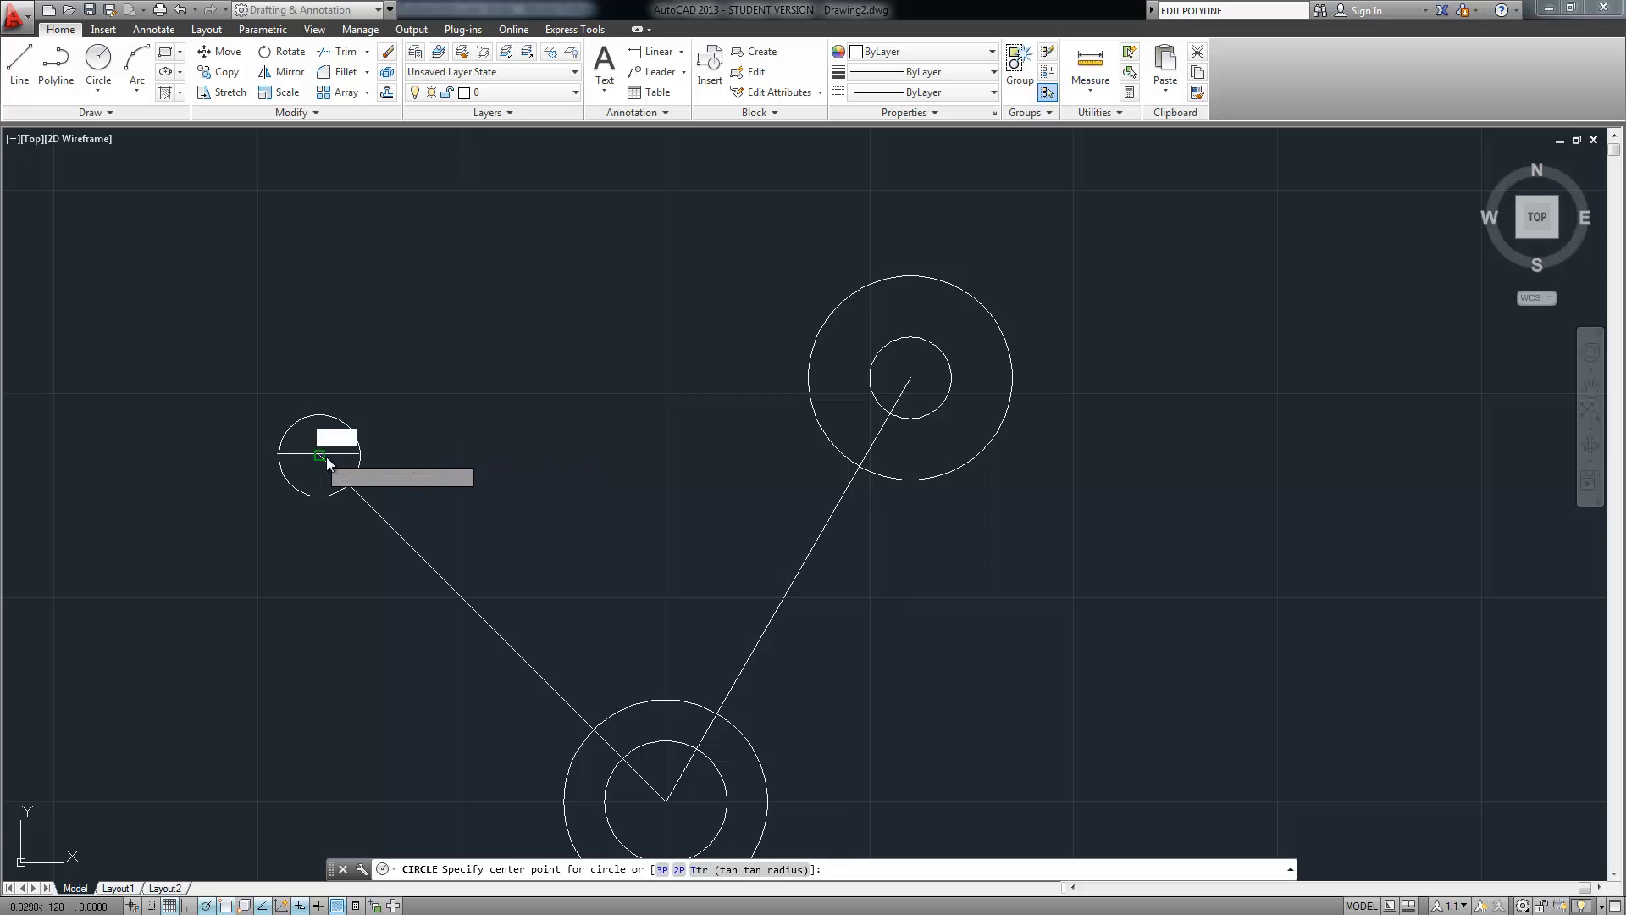
pyautogui.write('1.25')
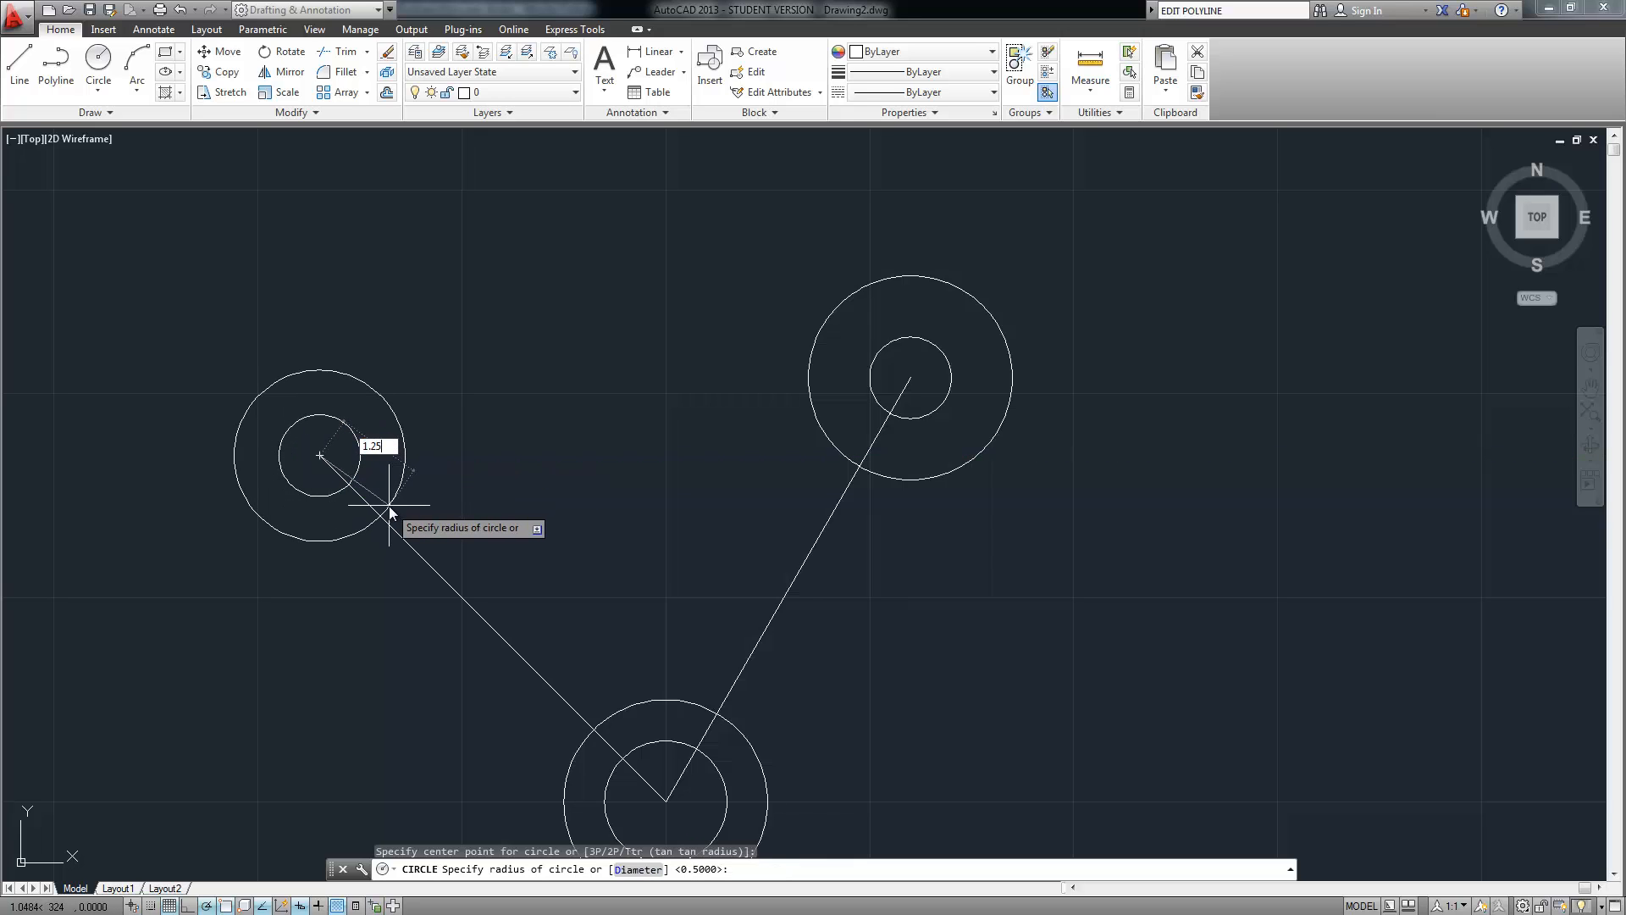
pyautogui.press('Return')
pyautogui.moveTo(534, 584); pyautogui.dragTo(496, 419, button='middle')
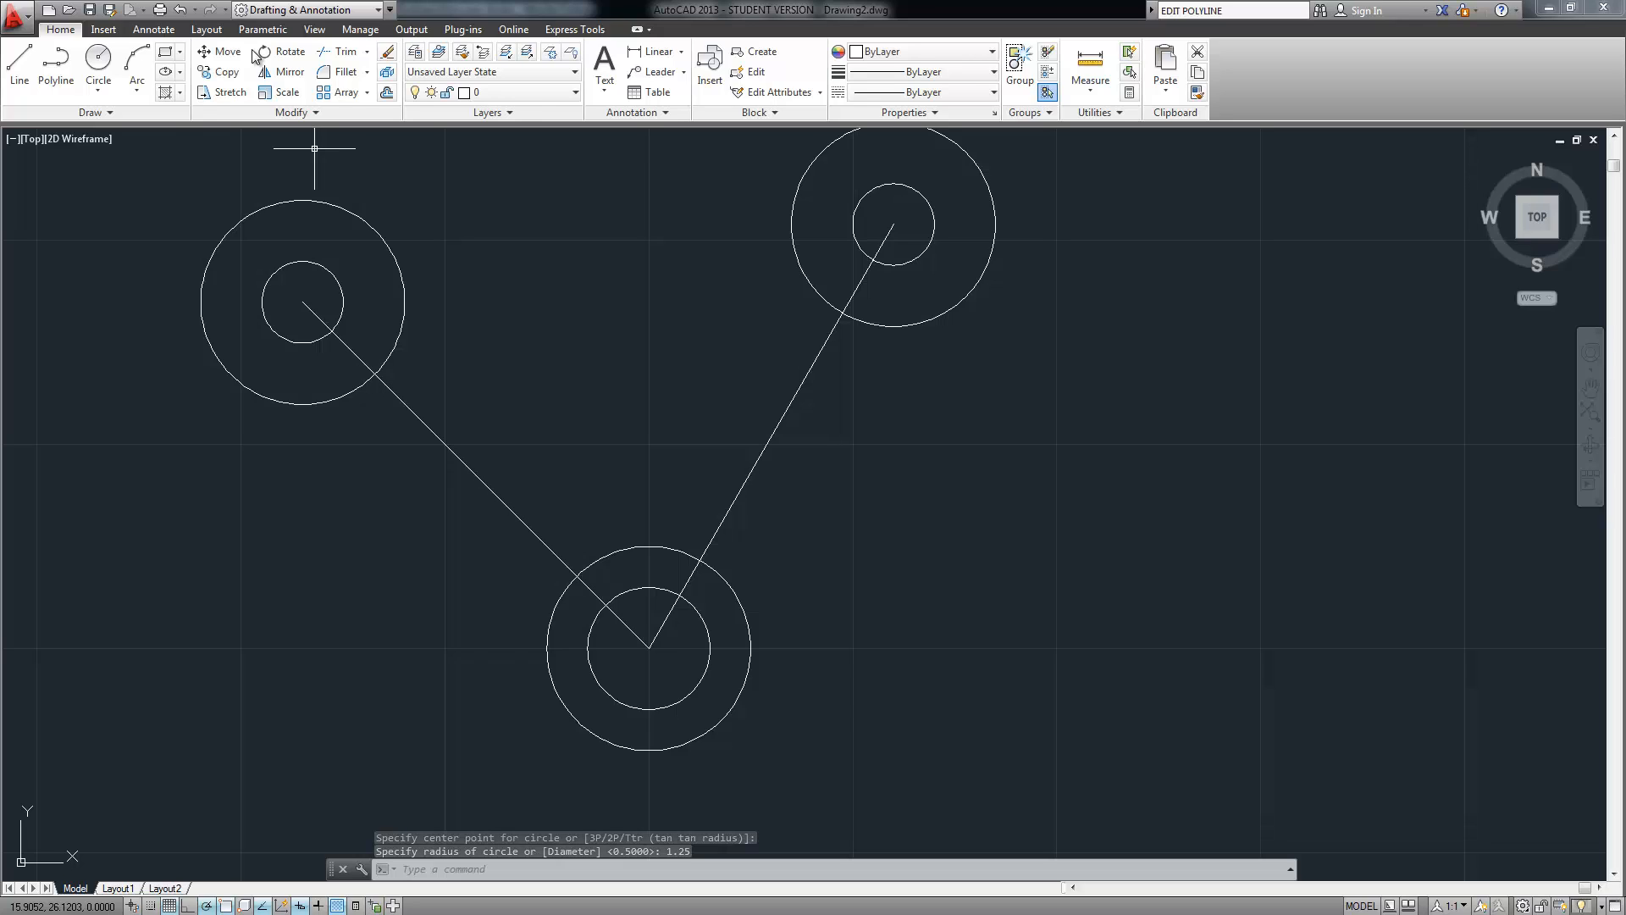
# Draw a 2.5-radius Tan, Tan, Radius circle touching the upper-left and bottom outer circles
pyautogui.click(98, 89)
pyautogui.click(138, 265)
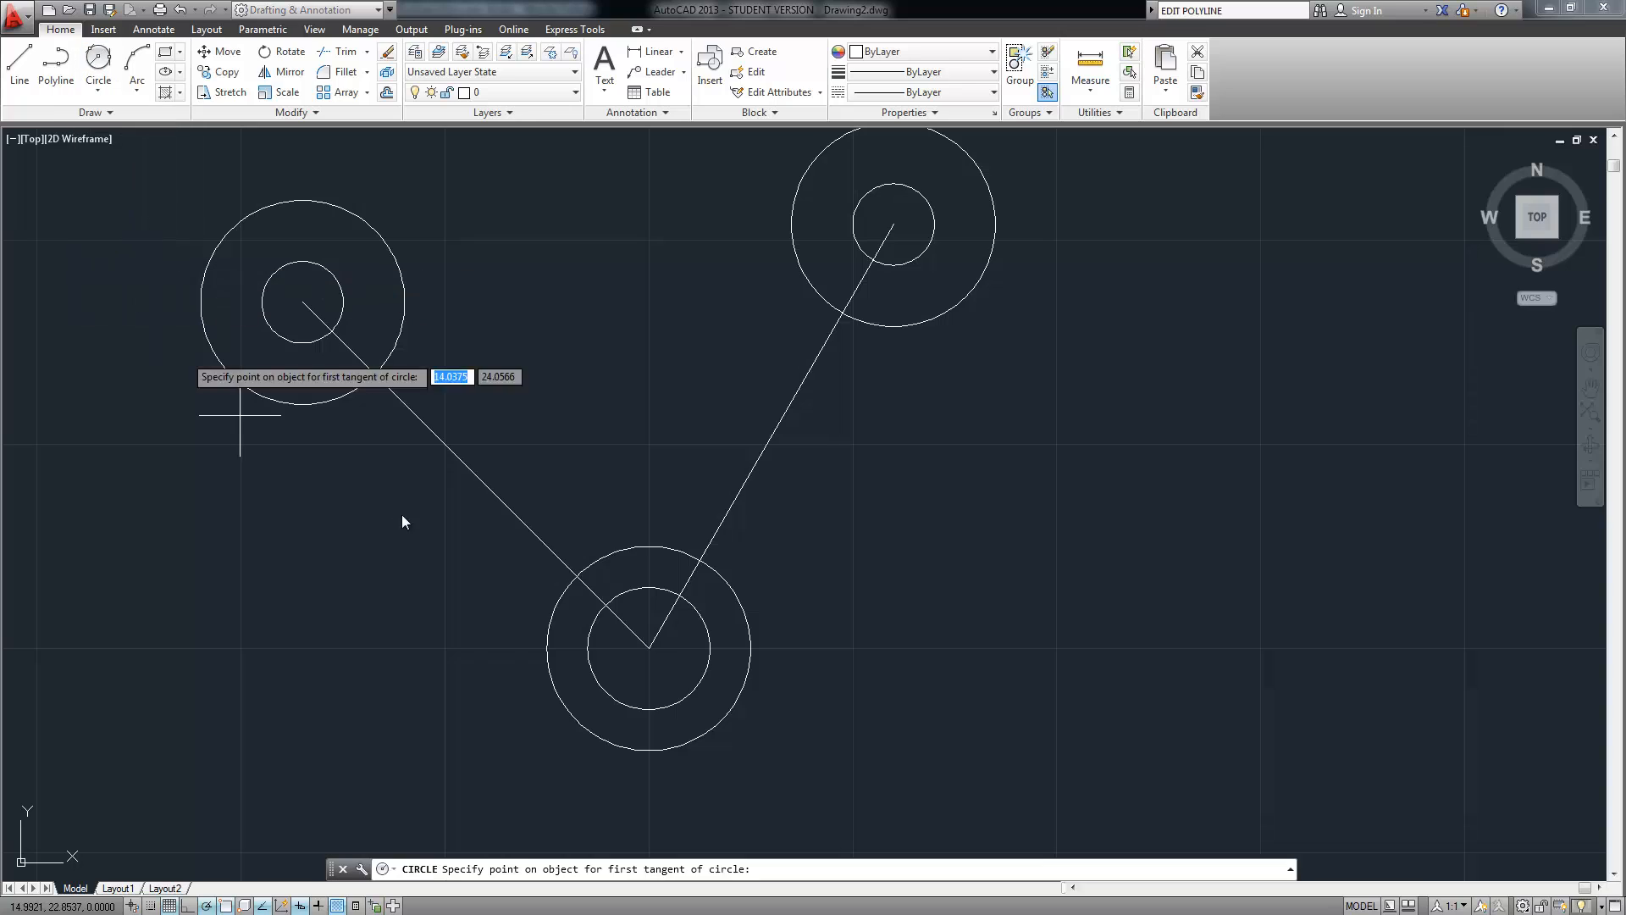
pyautogui.click(347, 394)
pyautogui.click(553, 605)
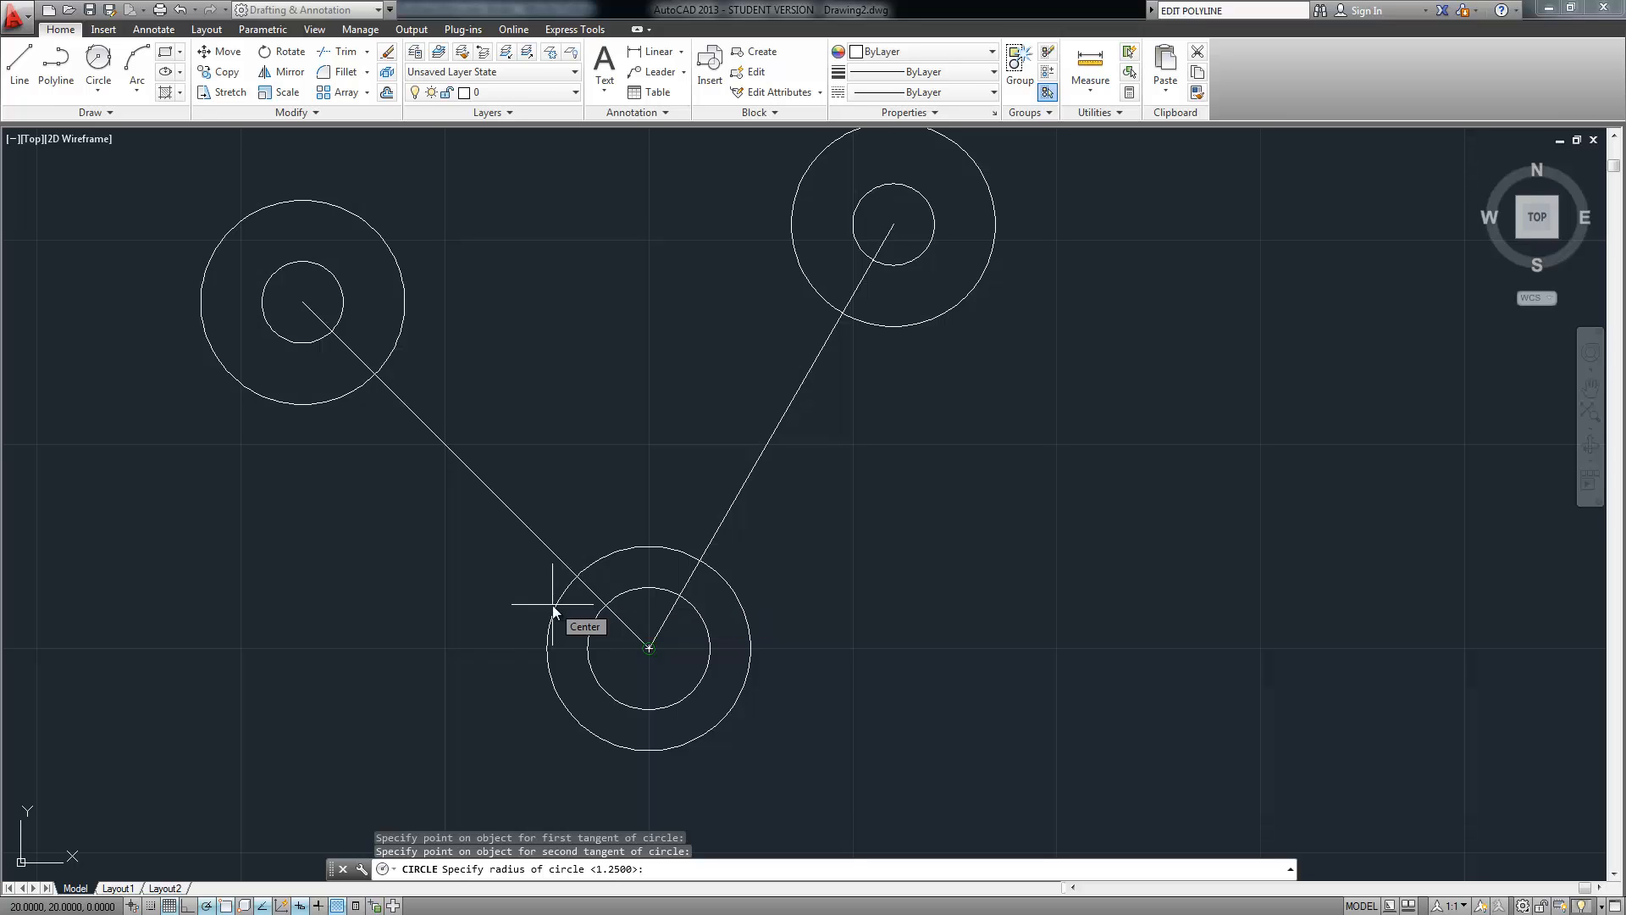
pyautogui.write('2.5')
pyautogui.press('Return')
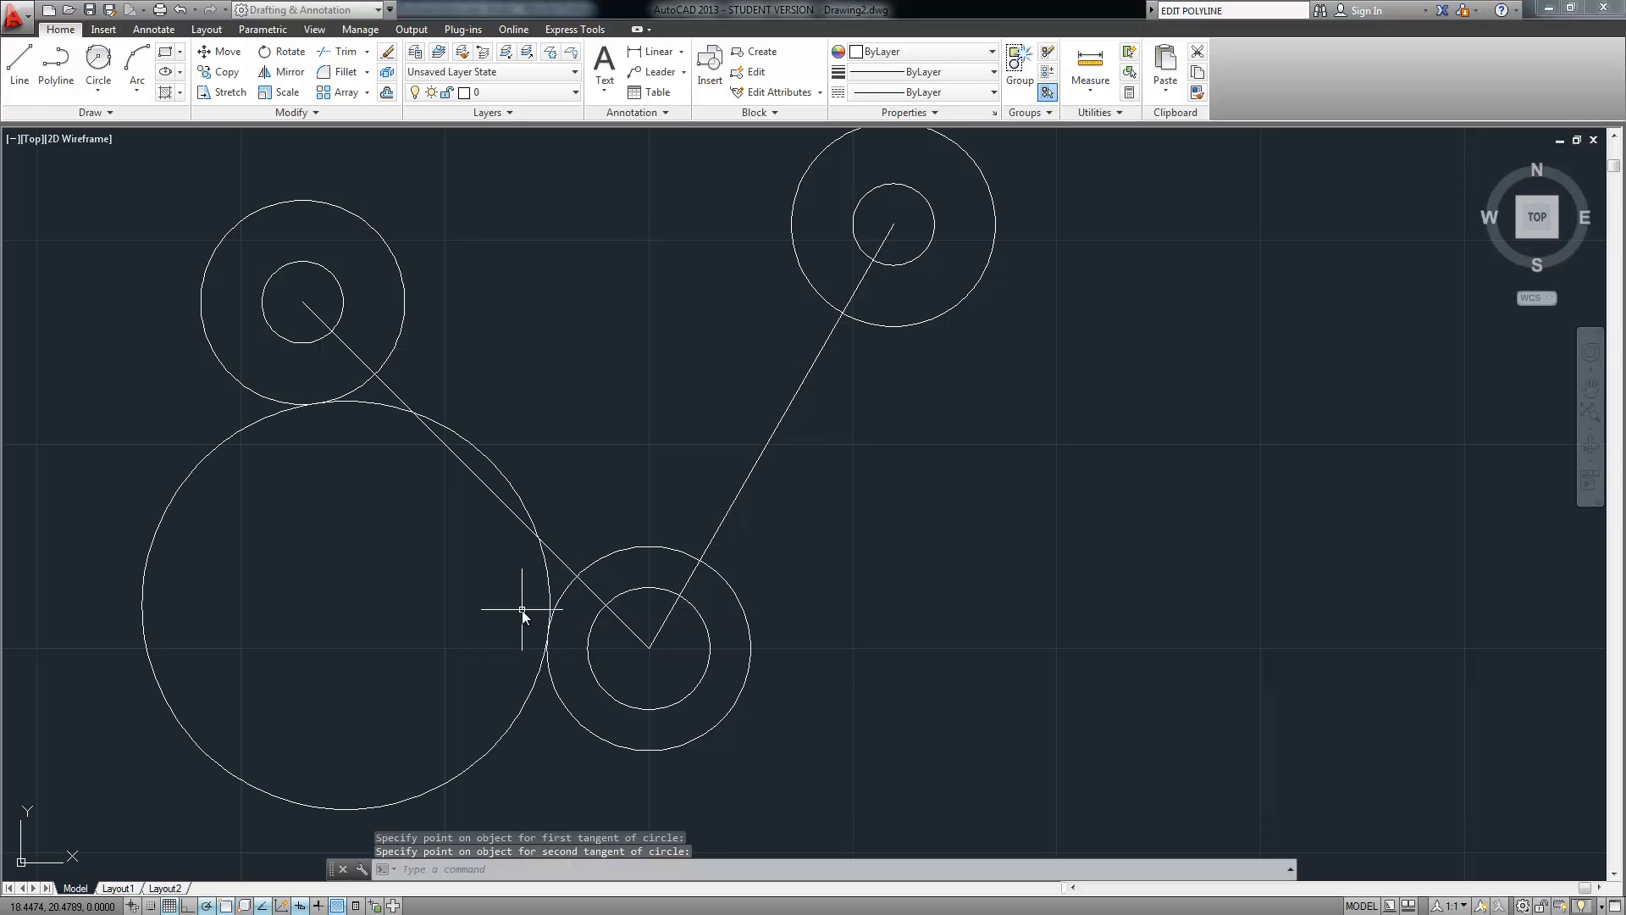
pyautogui.moveTo(553, 397); pyautogui.dragTo(557, 638, button='middle')
pyautogui.rightClick(464, 349)
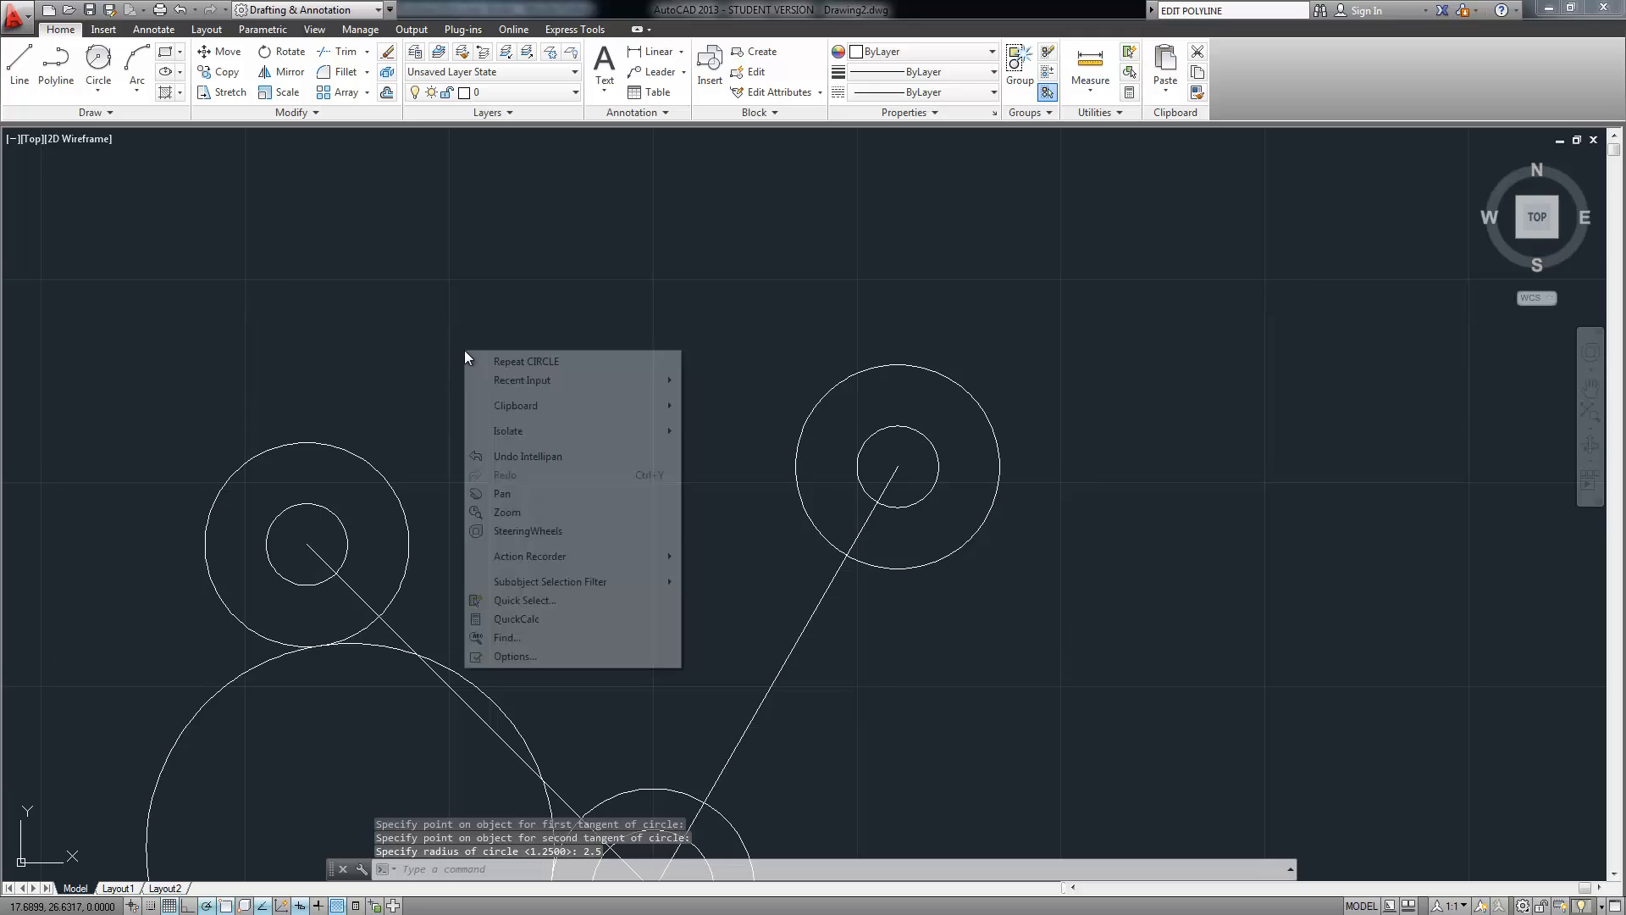
pyautogui.click(495, 362)
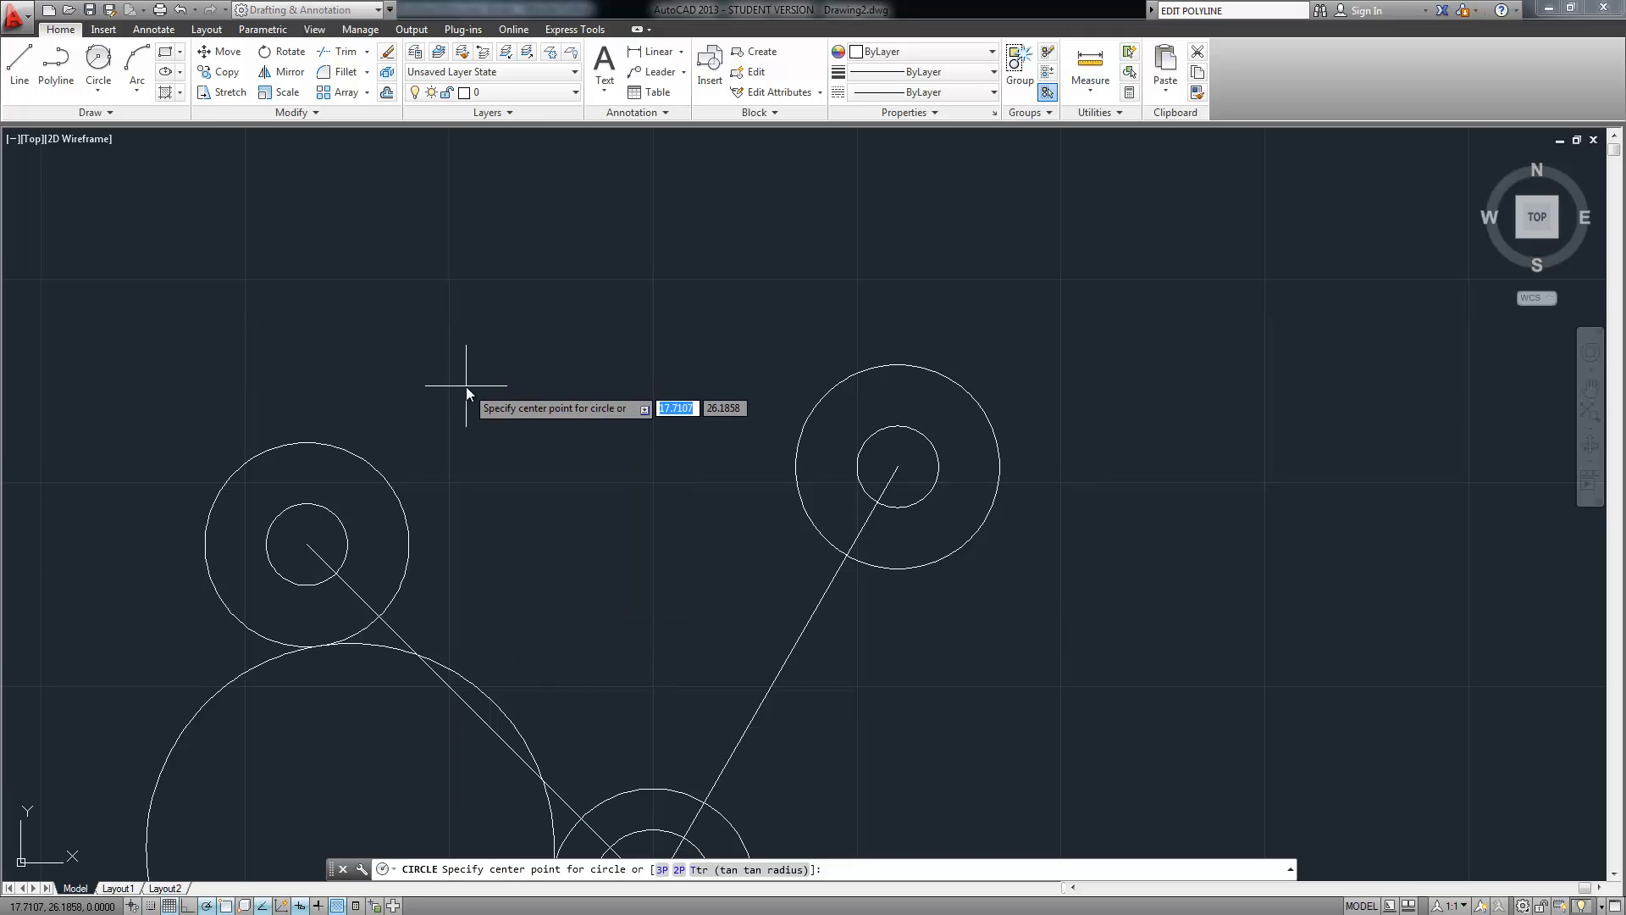
# Draw a 7.25-radius Tan, Tan, Radius circle touching the upper-left and upper-right outer circles
pyautogui.click(99, 91)
pyautogui.click(118, 262)
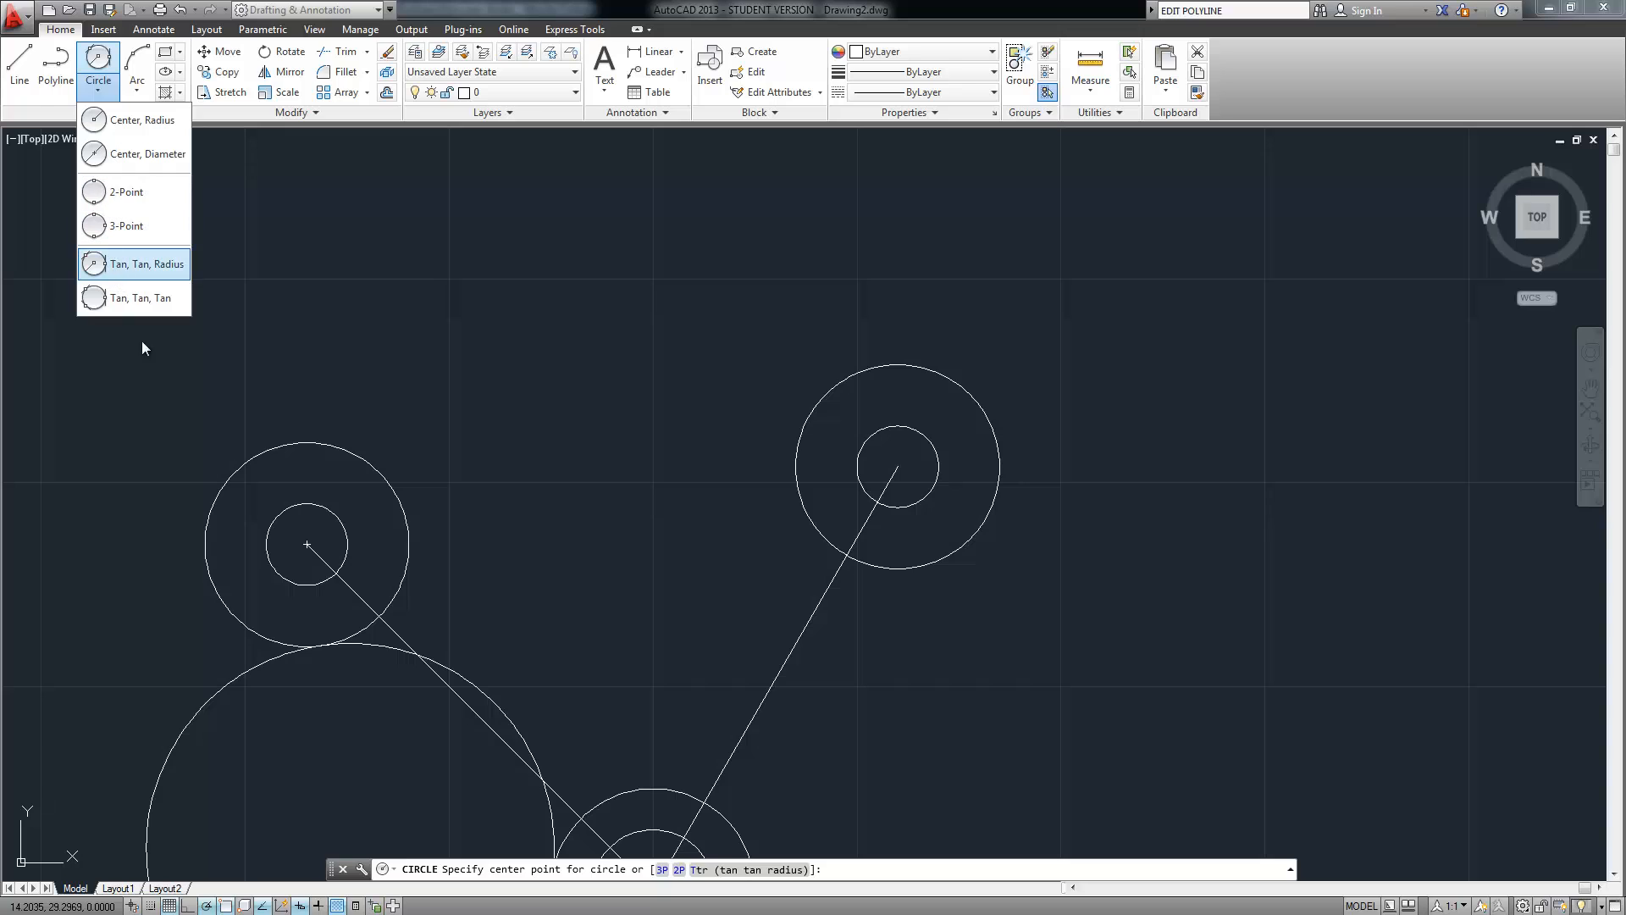
pyautogui.click(197, 539)
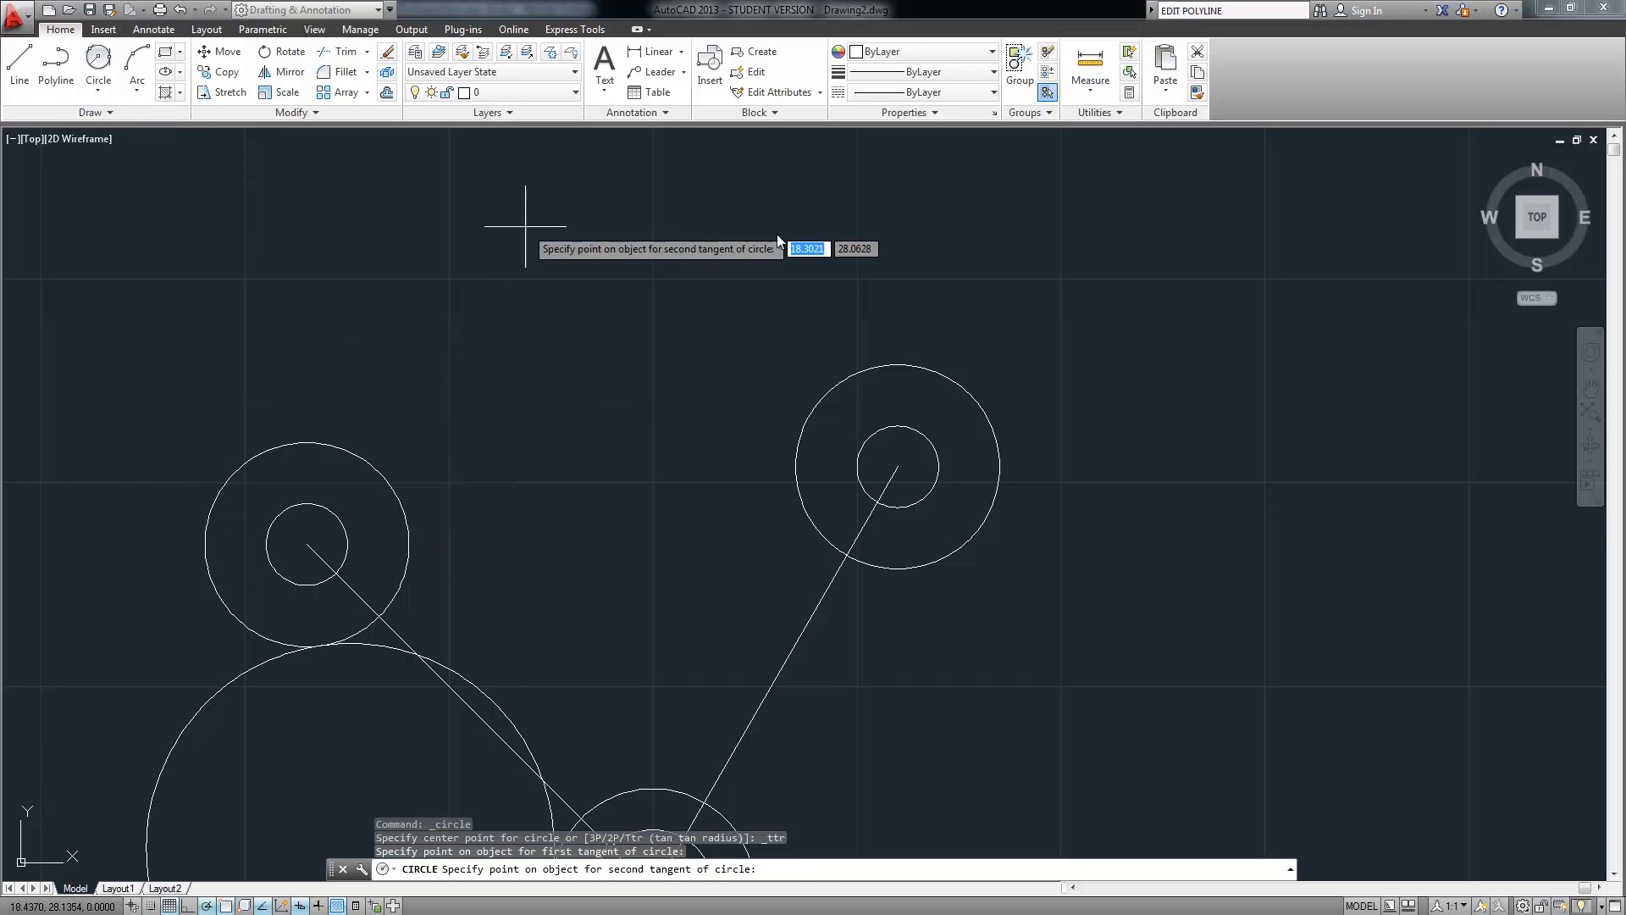
pyautogui.click(965, 386)
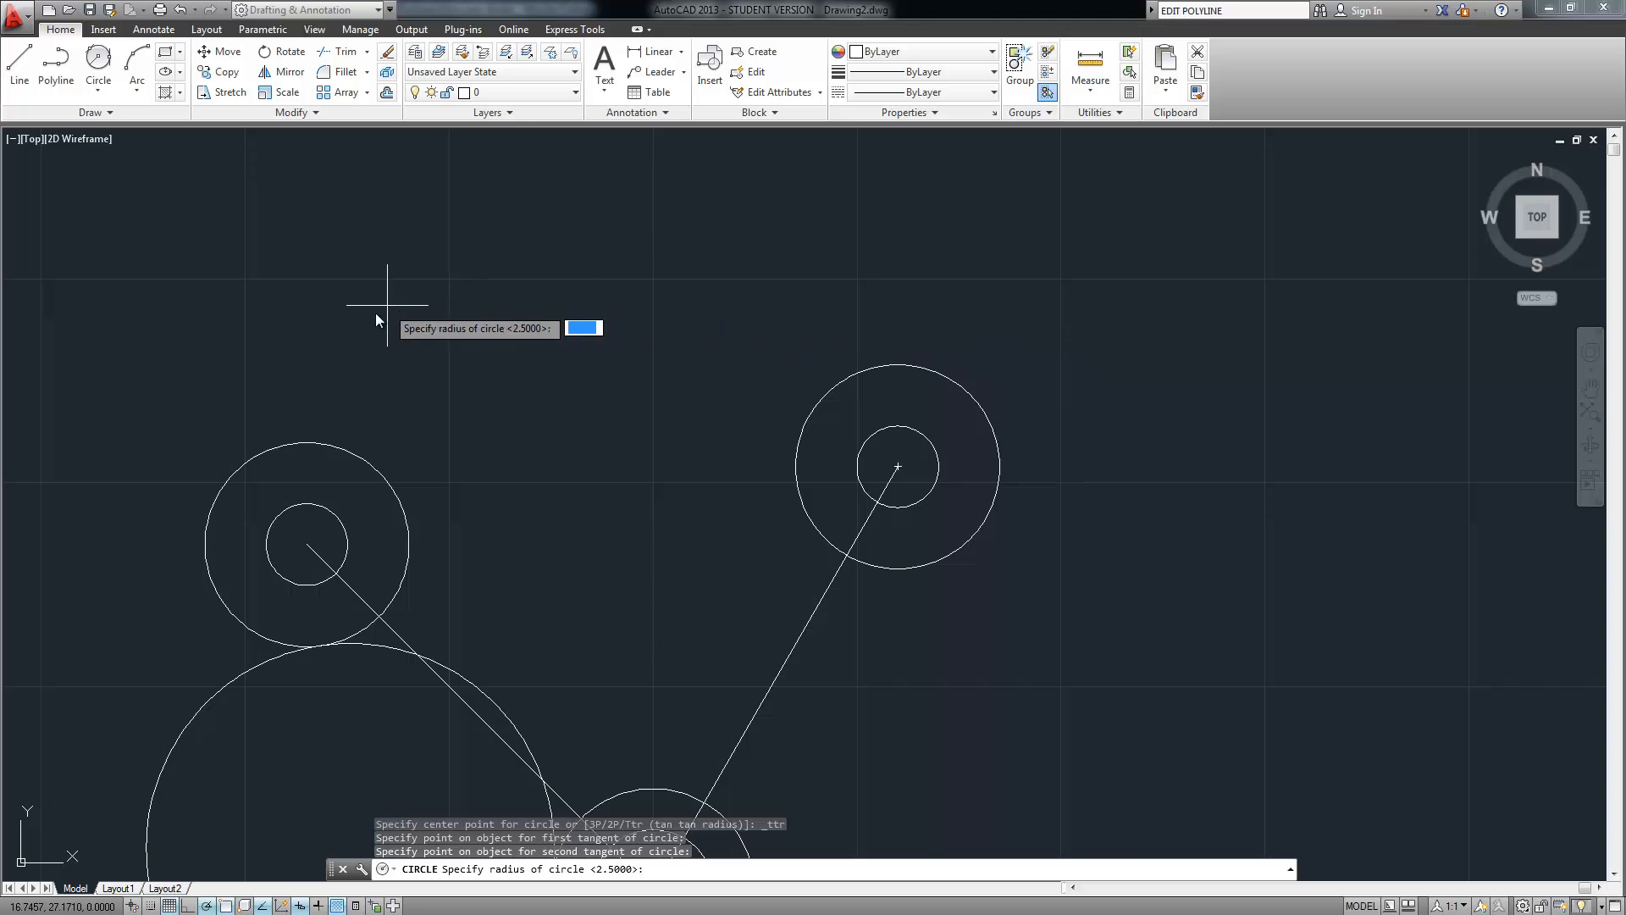
pyautogui.write('7.25')
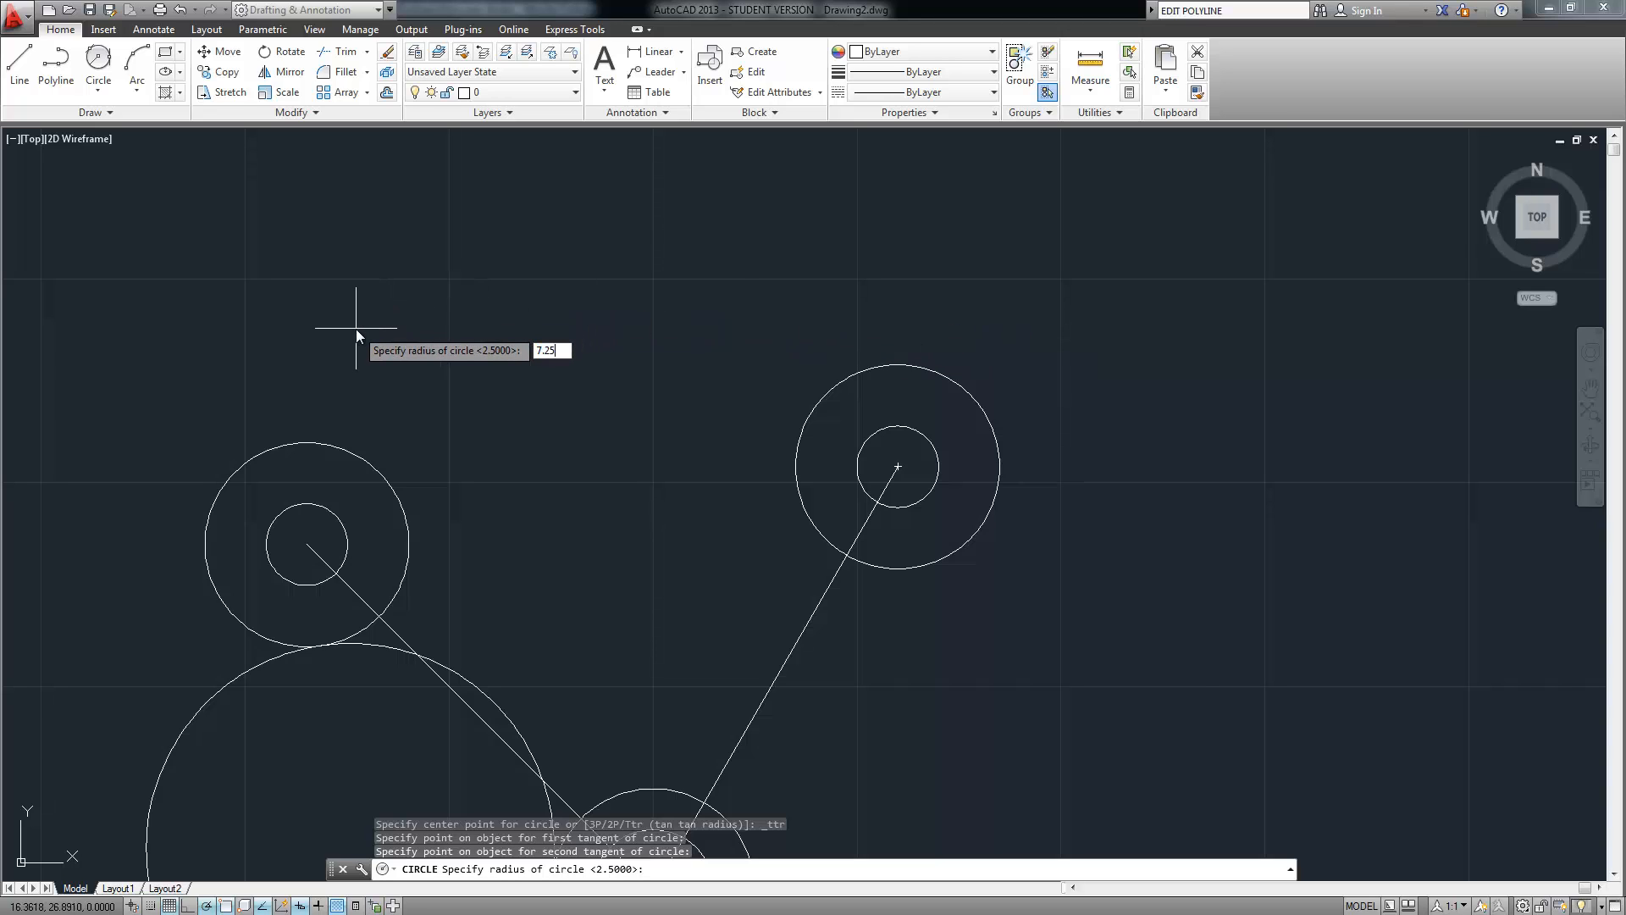
pyautogui.press('Return')
pyautogui.scroll(-3, 521, 487)
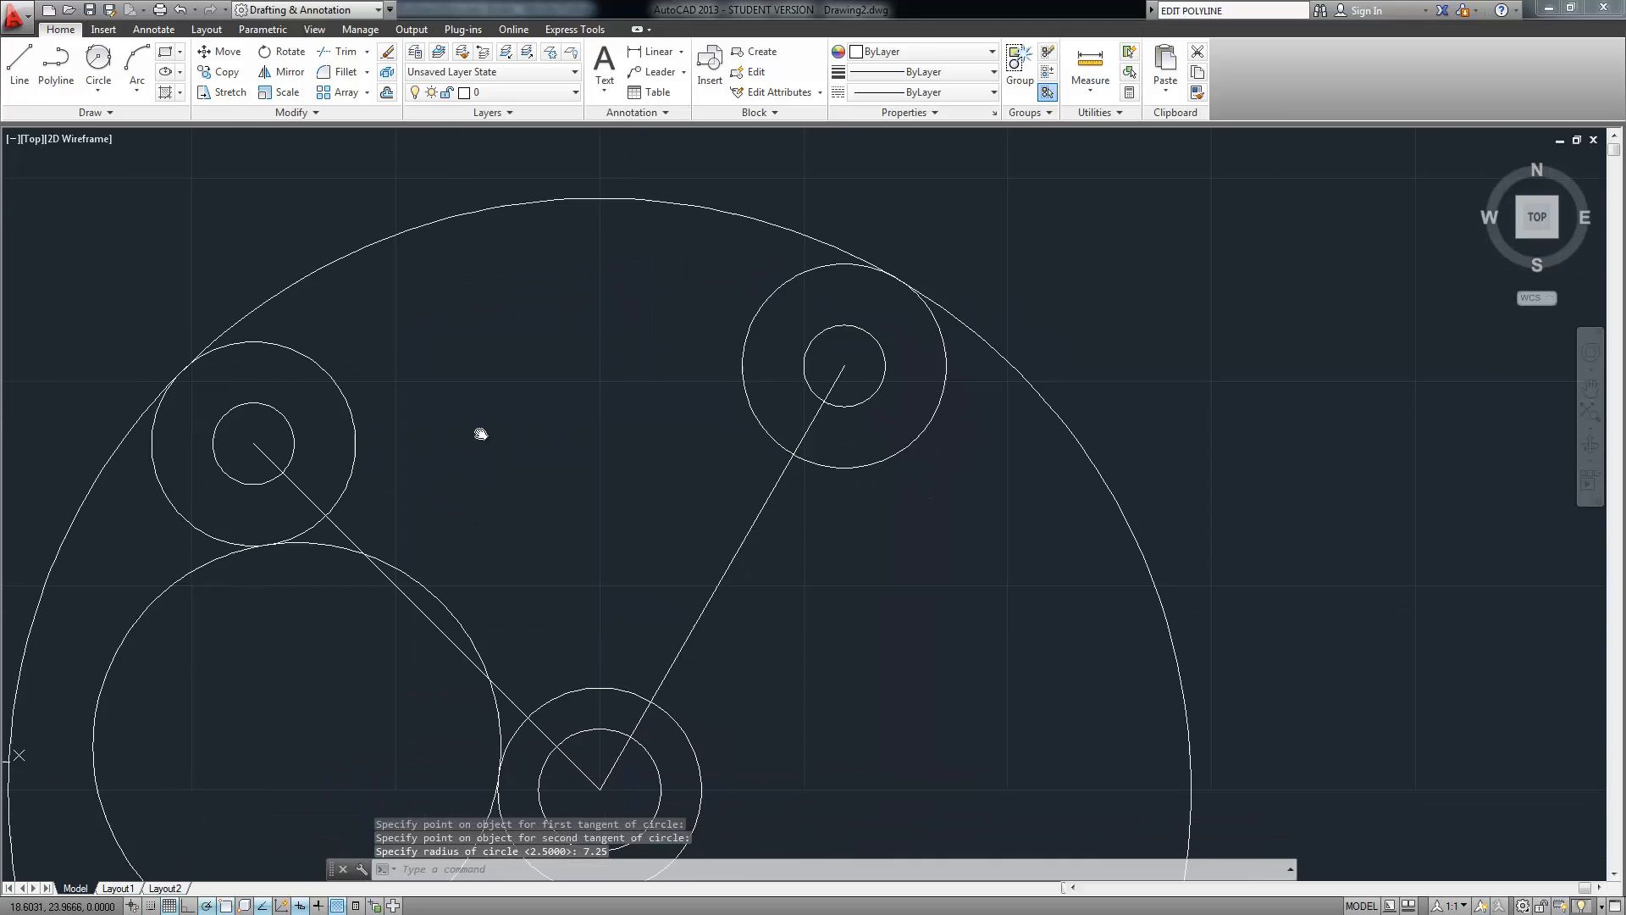
pyautogui.moveTo(521, 490); pyautogui.dragTo(448, 410, button='middle')
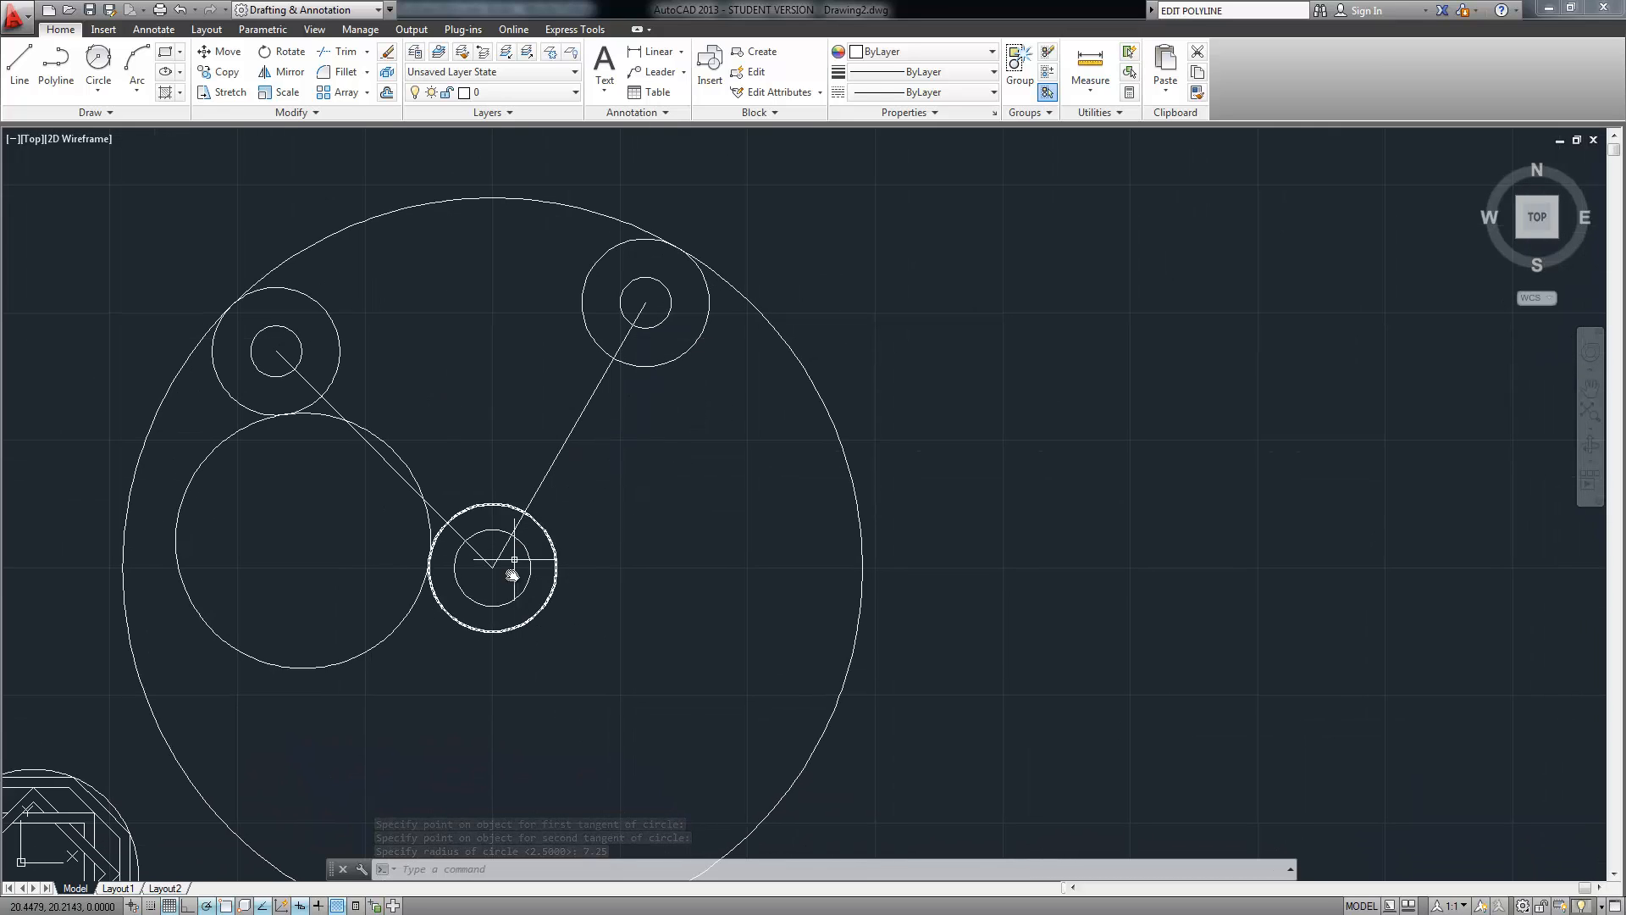
# Draw a line tangent to the bottom and upper-right outer circles using Tangent snap
pyautogui.click(19, 61)
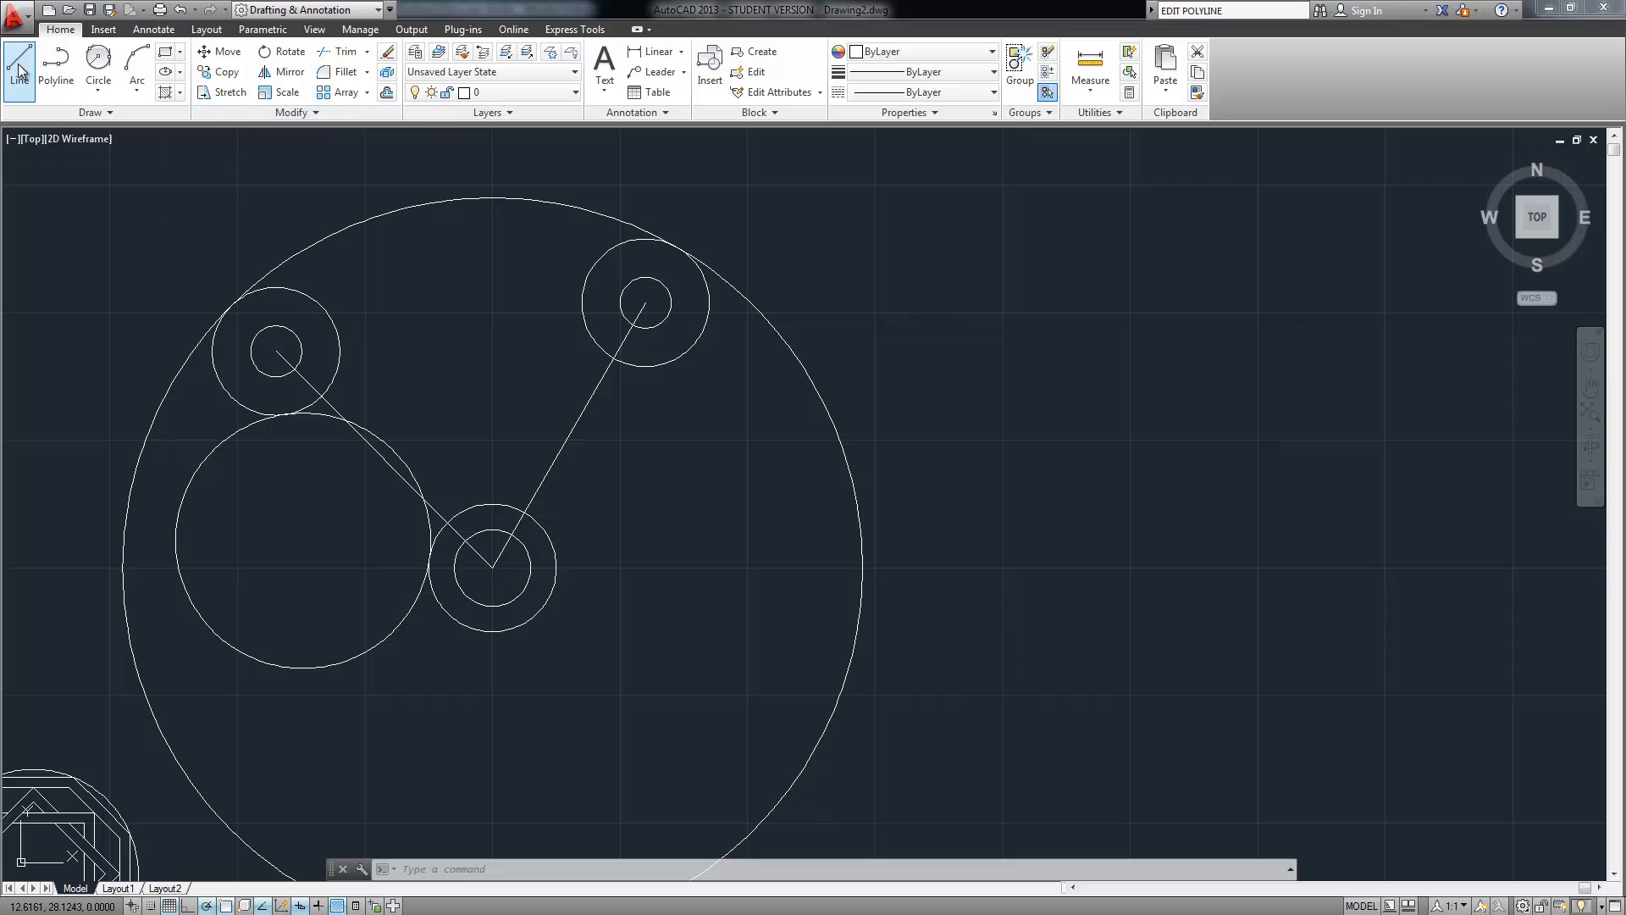
pyautogui.keyDown('shift'); pyautogui.rightClick(269, 903); pyautogui.keyUp('shift')
pyautogui.click(310, 616)
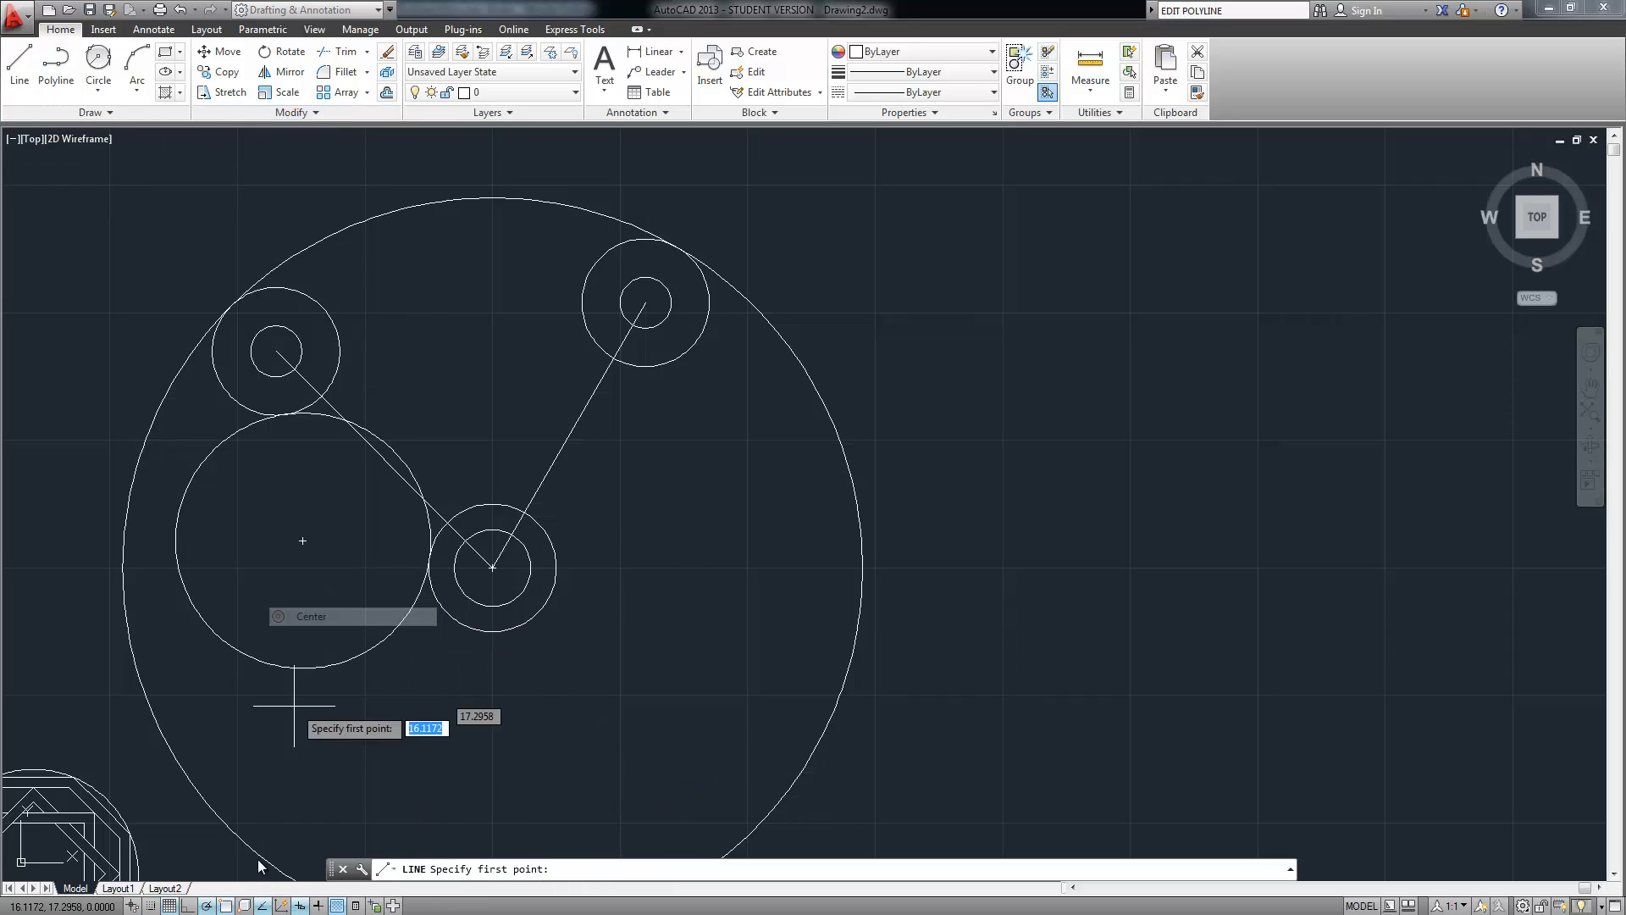
pyautogui.keyDown('shift'); pyautogui.rightClick(256, 878); pyautogui.keyUp('shift')
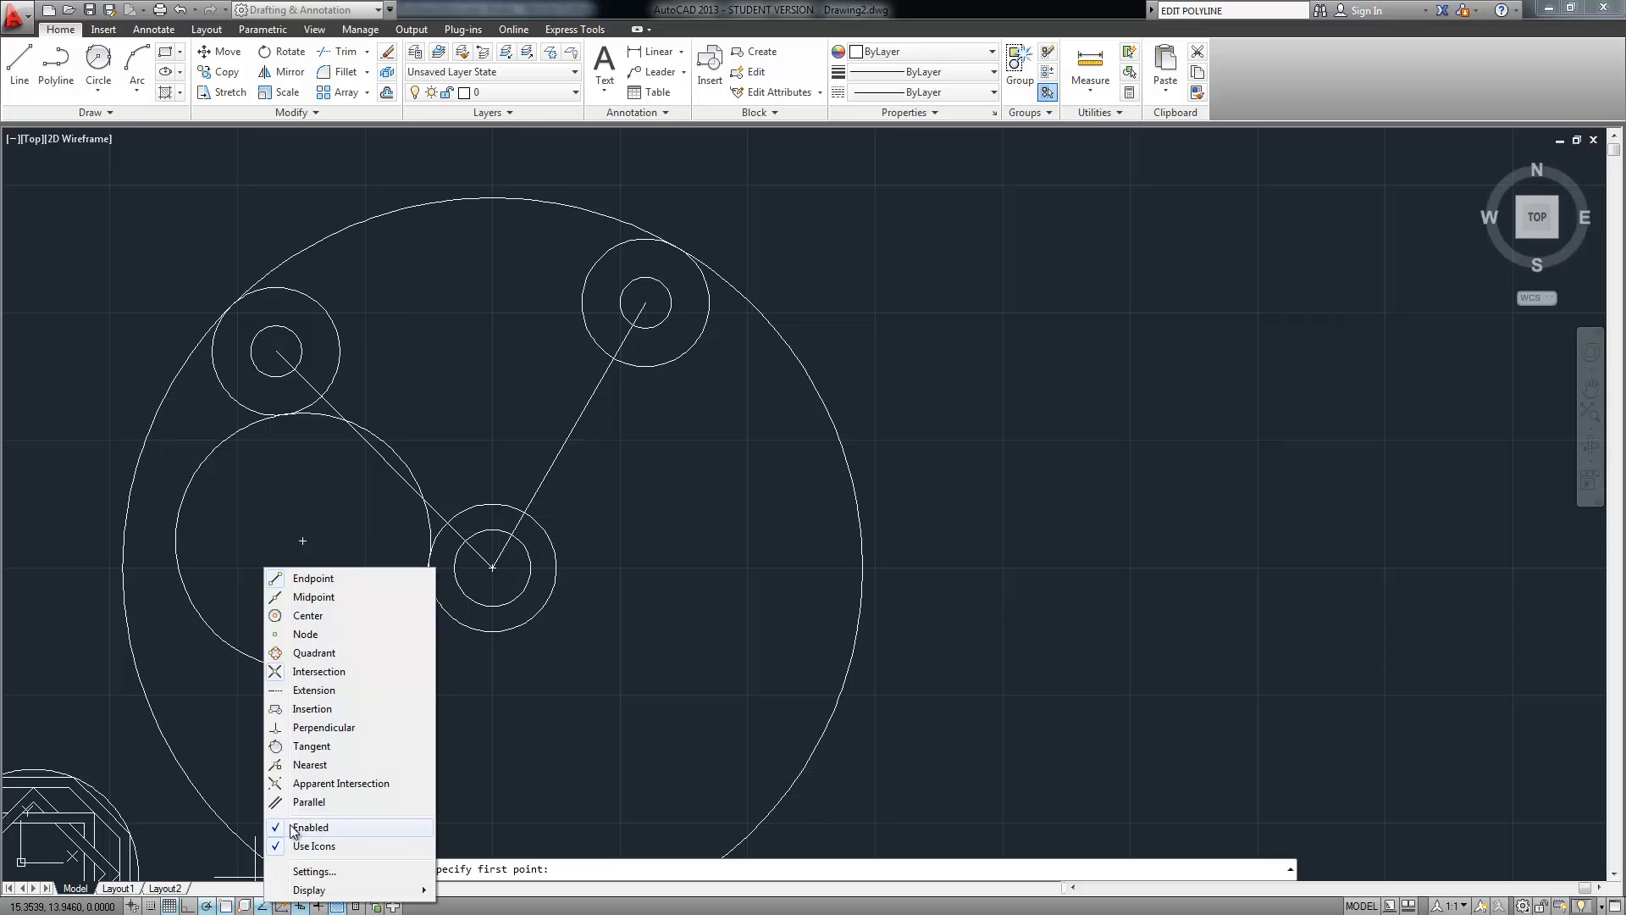
pyautogui.click(311, 745)
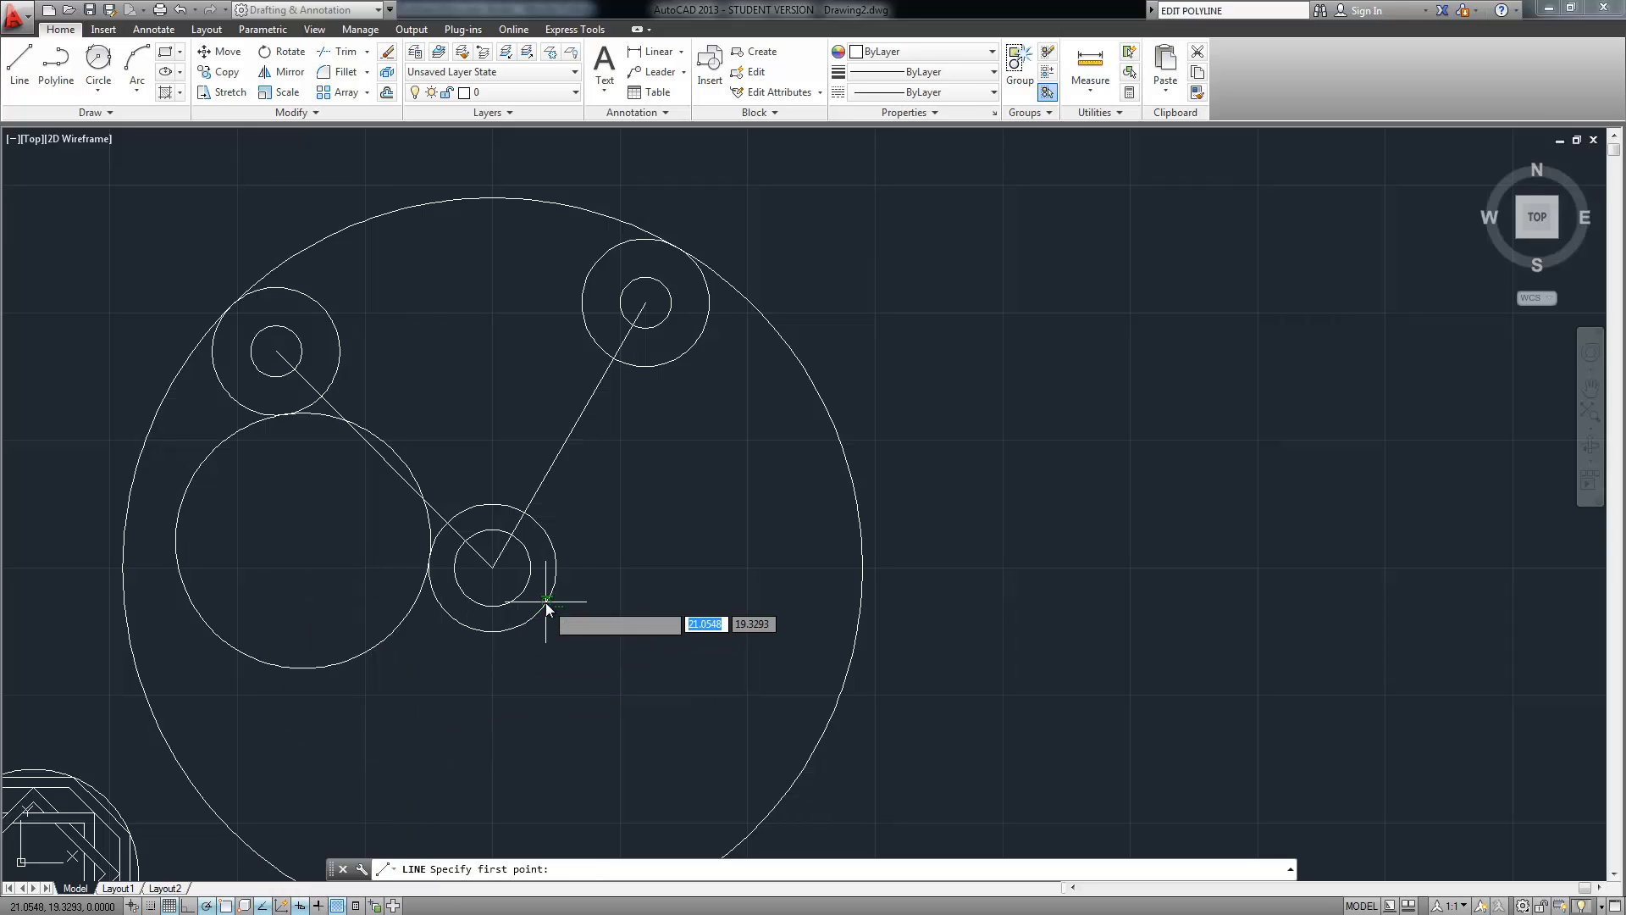
pyautogui.click(535, 619)
pyautogui.click(698, 338)
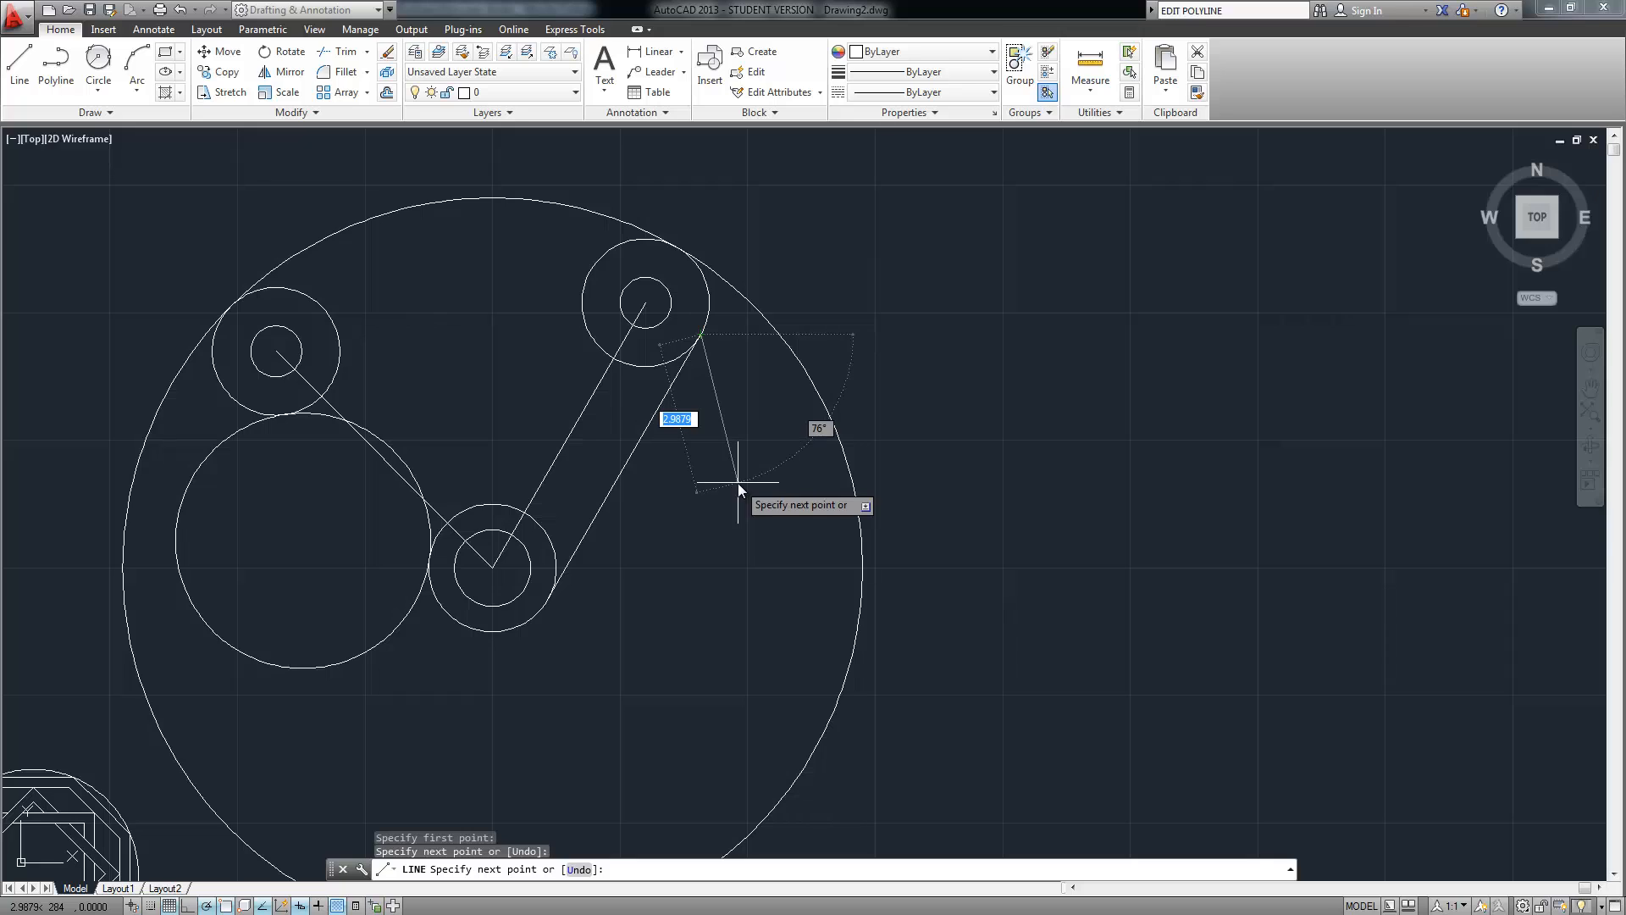
pyautogui.press('Return')
pyautogui.moveTo(603, 345); pyautogui.dragTo(628, 436, button='middle')
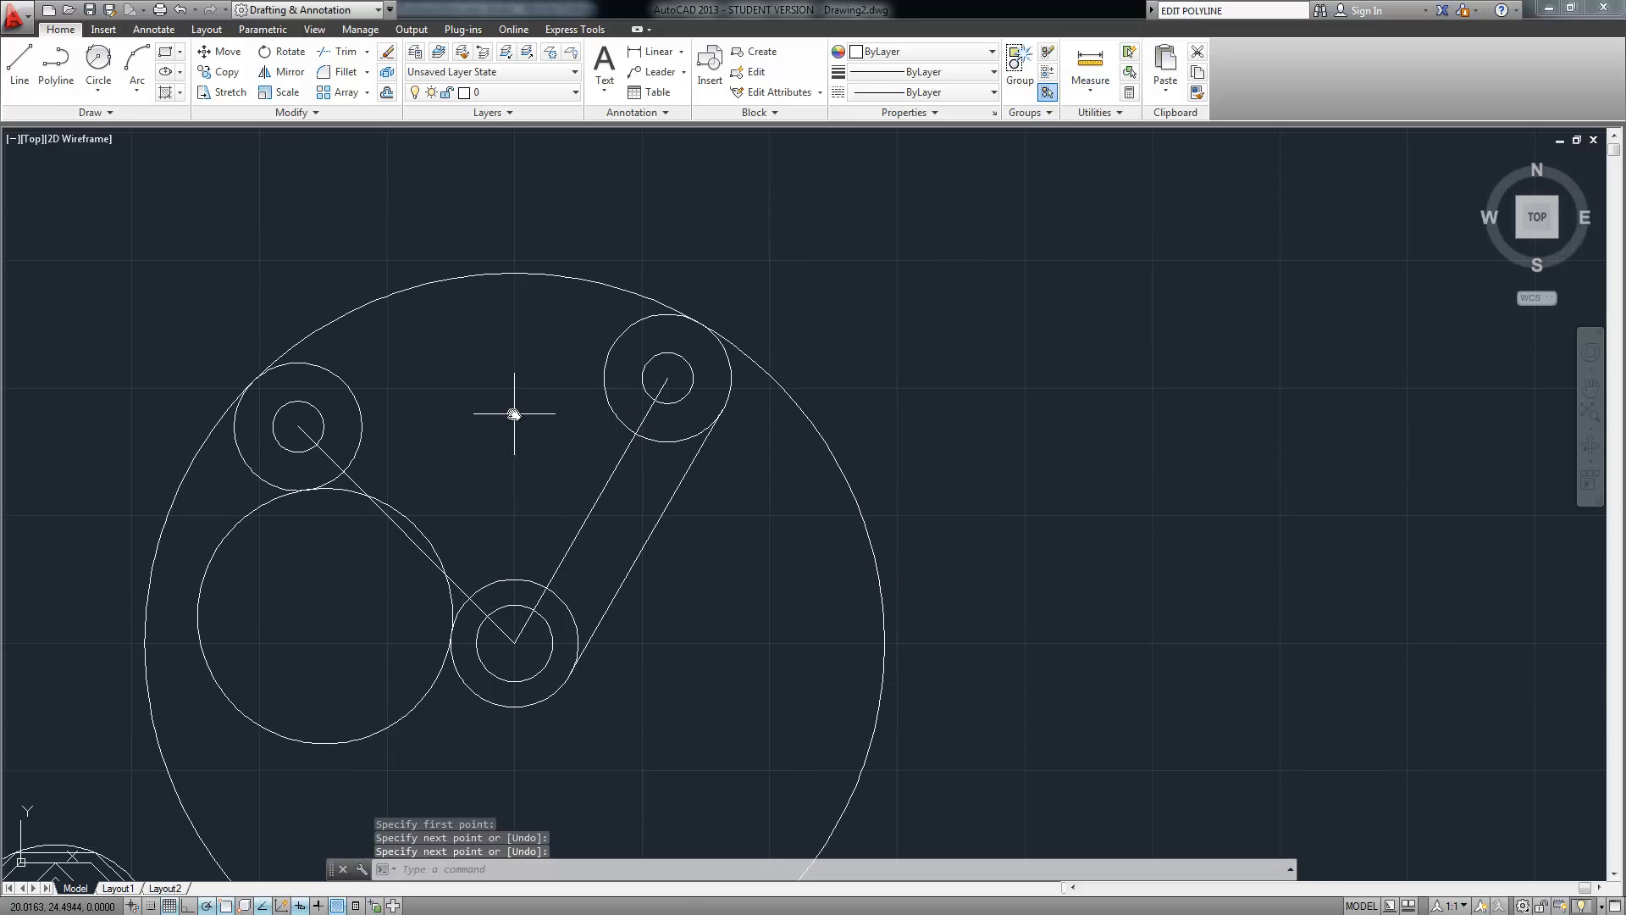
pyautogui.scroll(2, 503, 380)
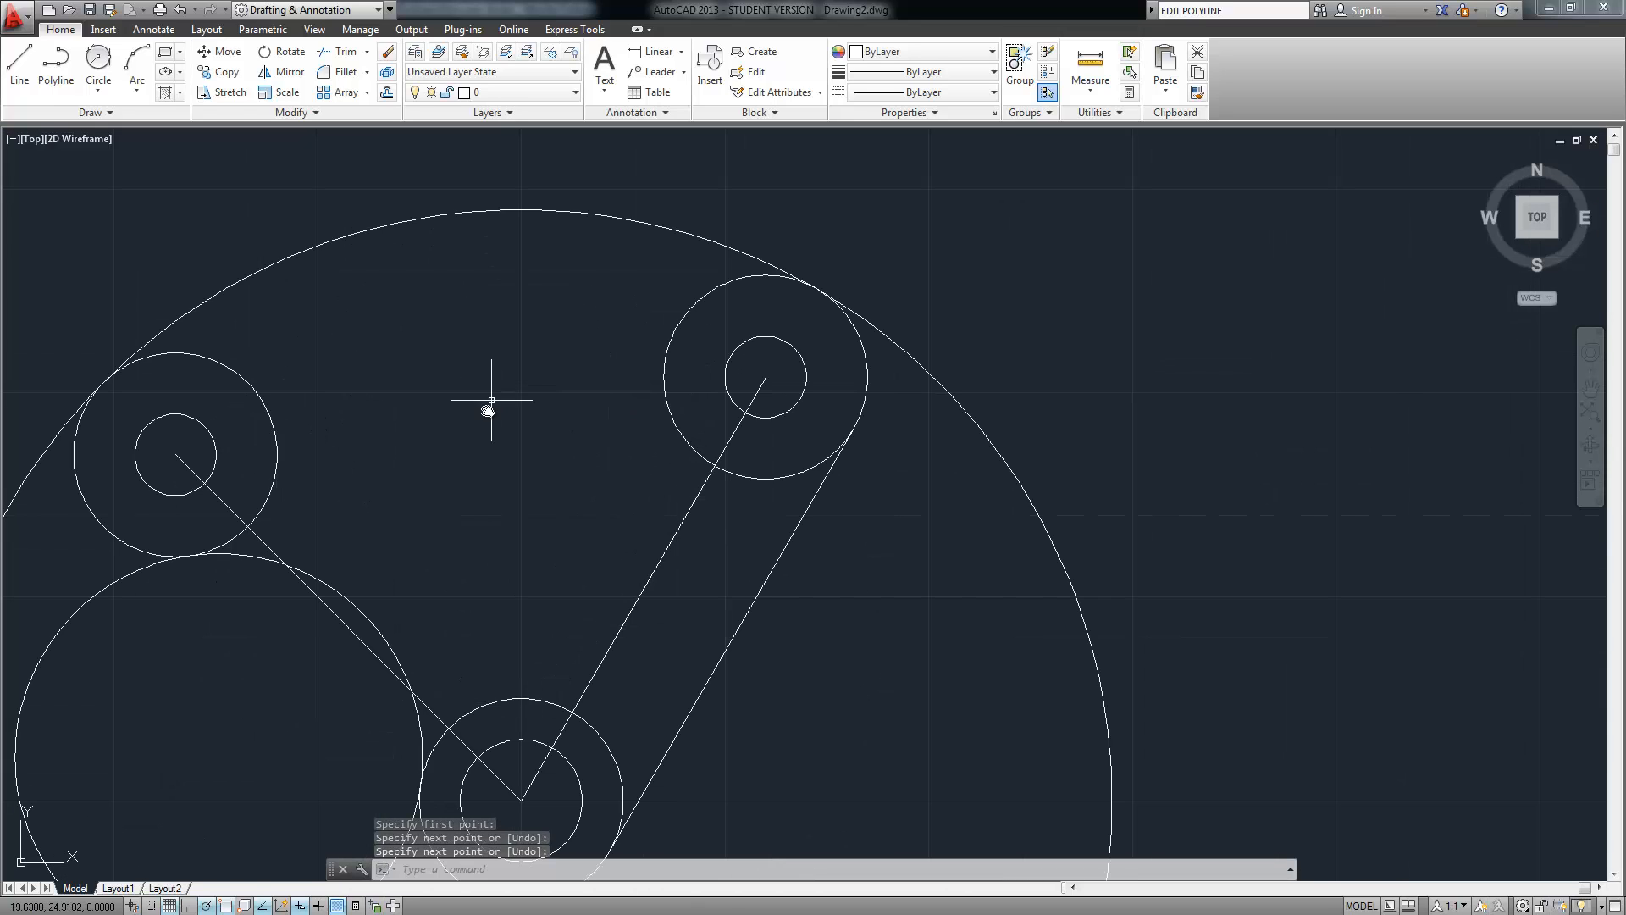
# Start Offset with a 0.75 distance, toggling Intersection and Tangent object snaps
pyautogui.write('o')
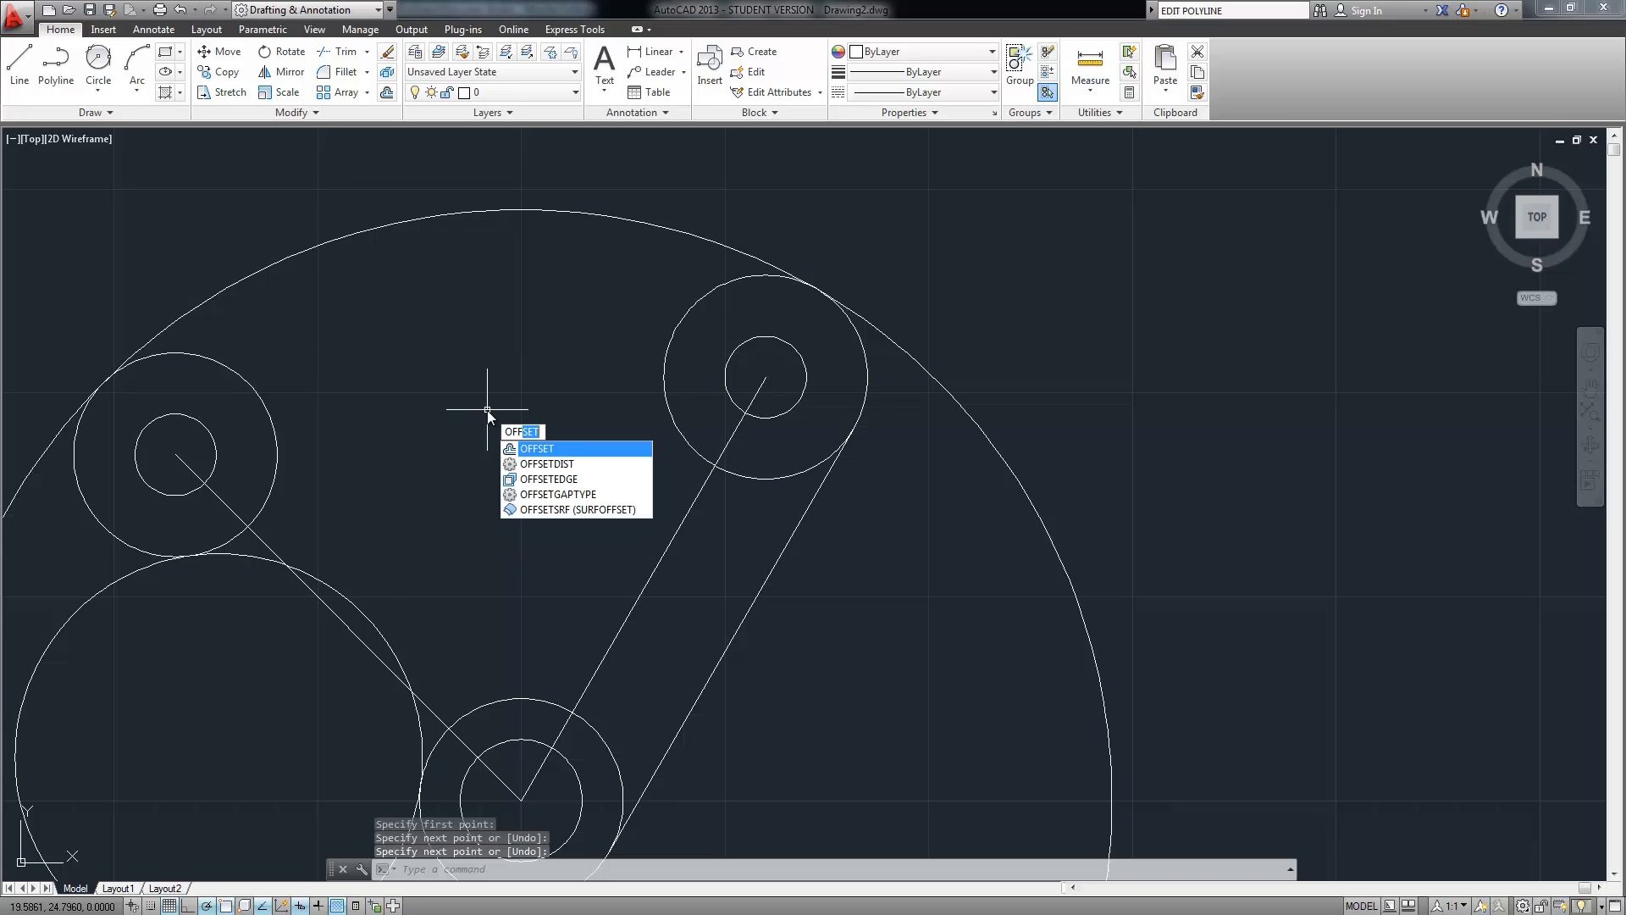
pyautogui.press('Return')
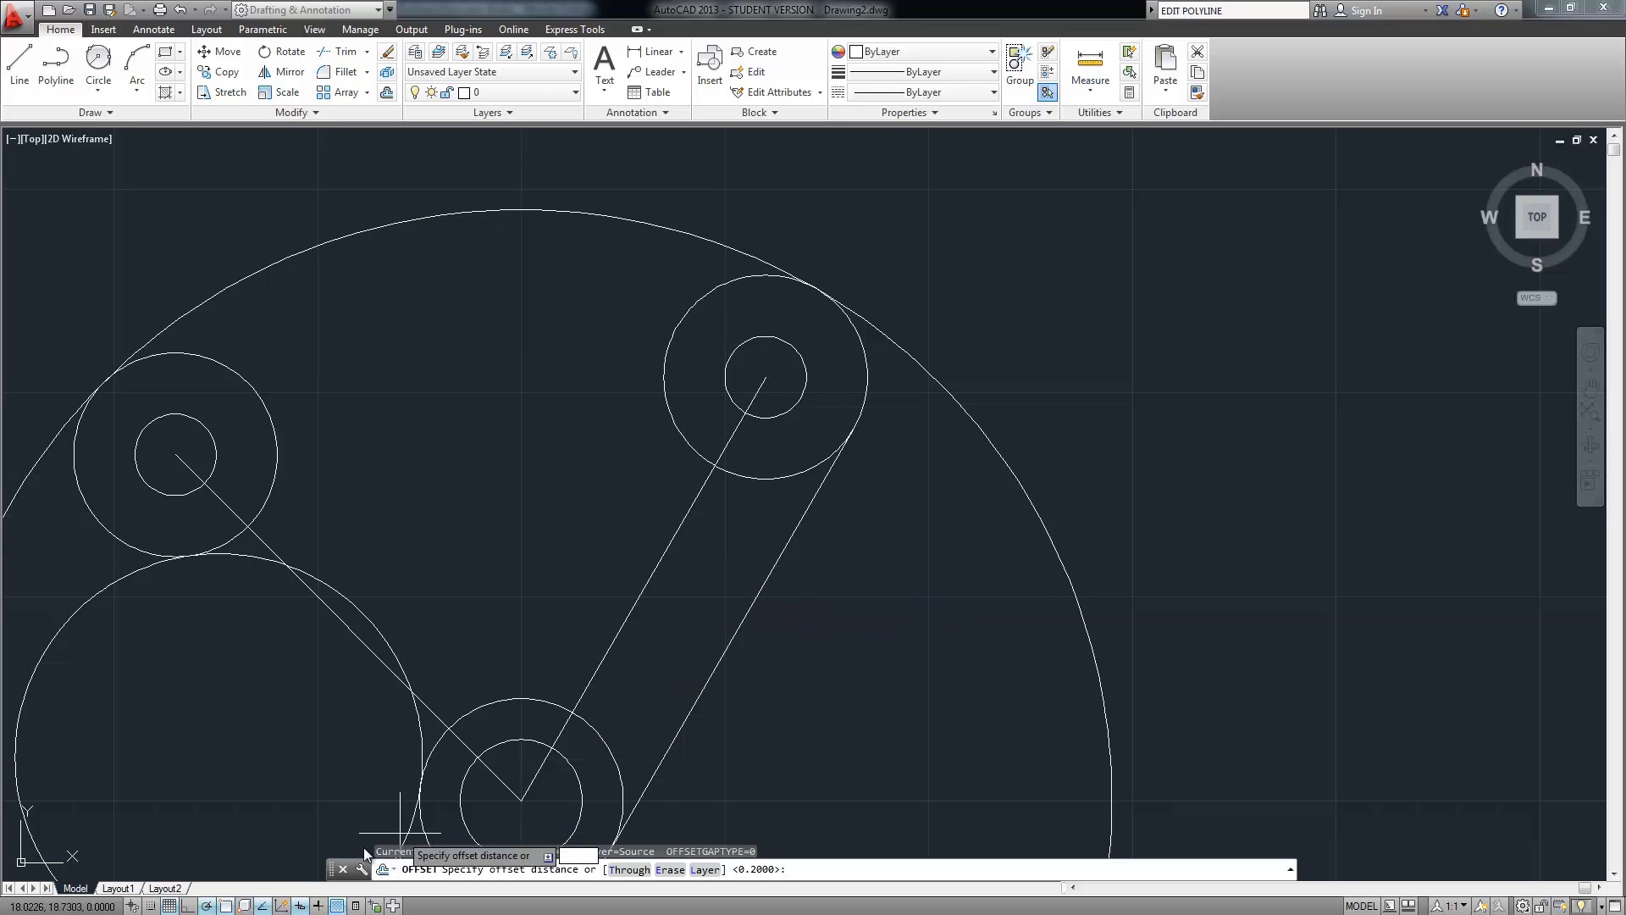
pyautogui.moveTo(779, 578); pyautogui.dragTo(743, 433, button='middle')
pyautogui.rightClick(302, 906)
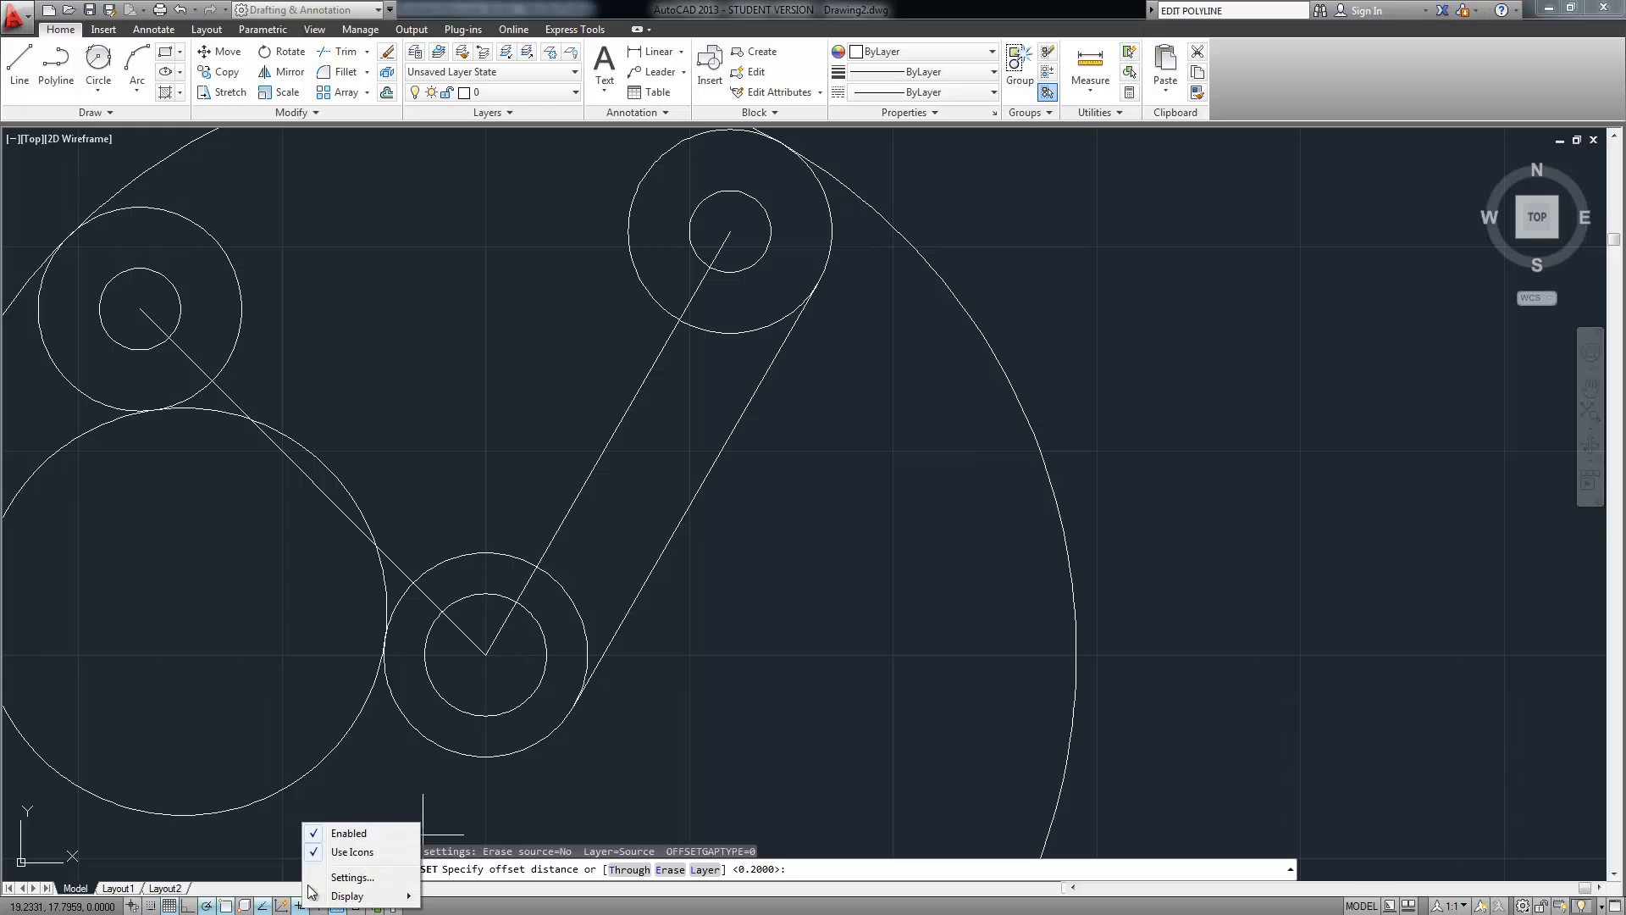
pyautogui.rightClick(263, 906)
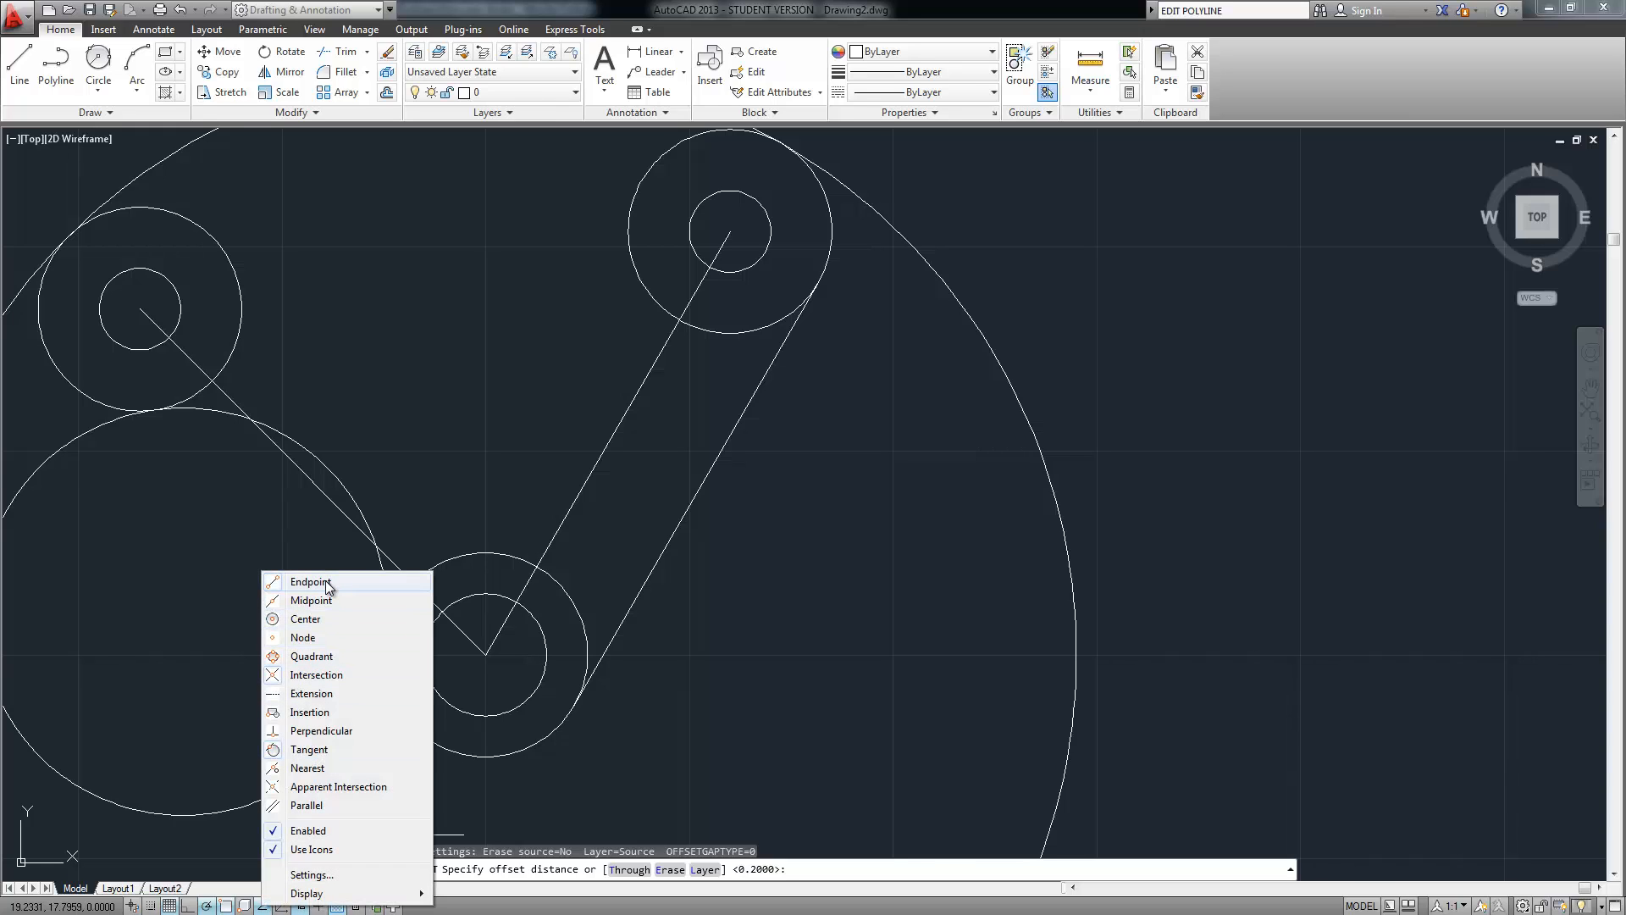
pyautogui.click(315, 675)
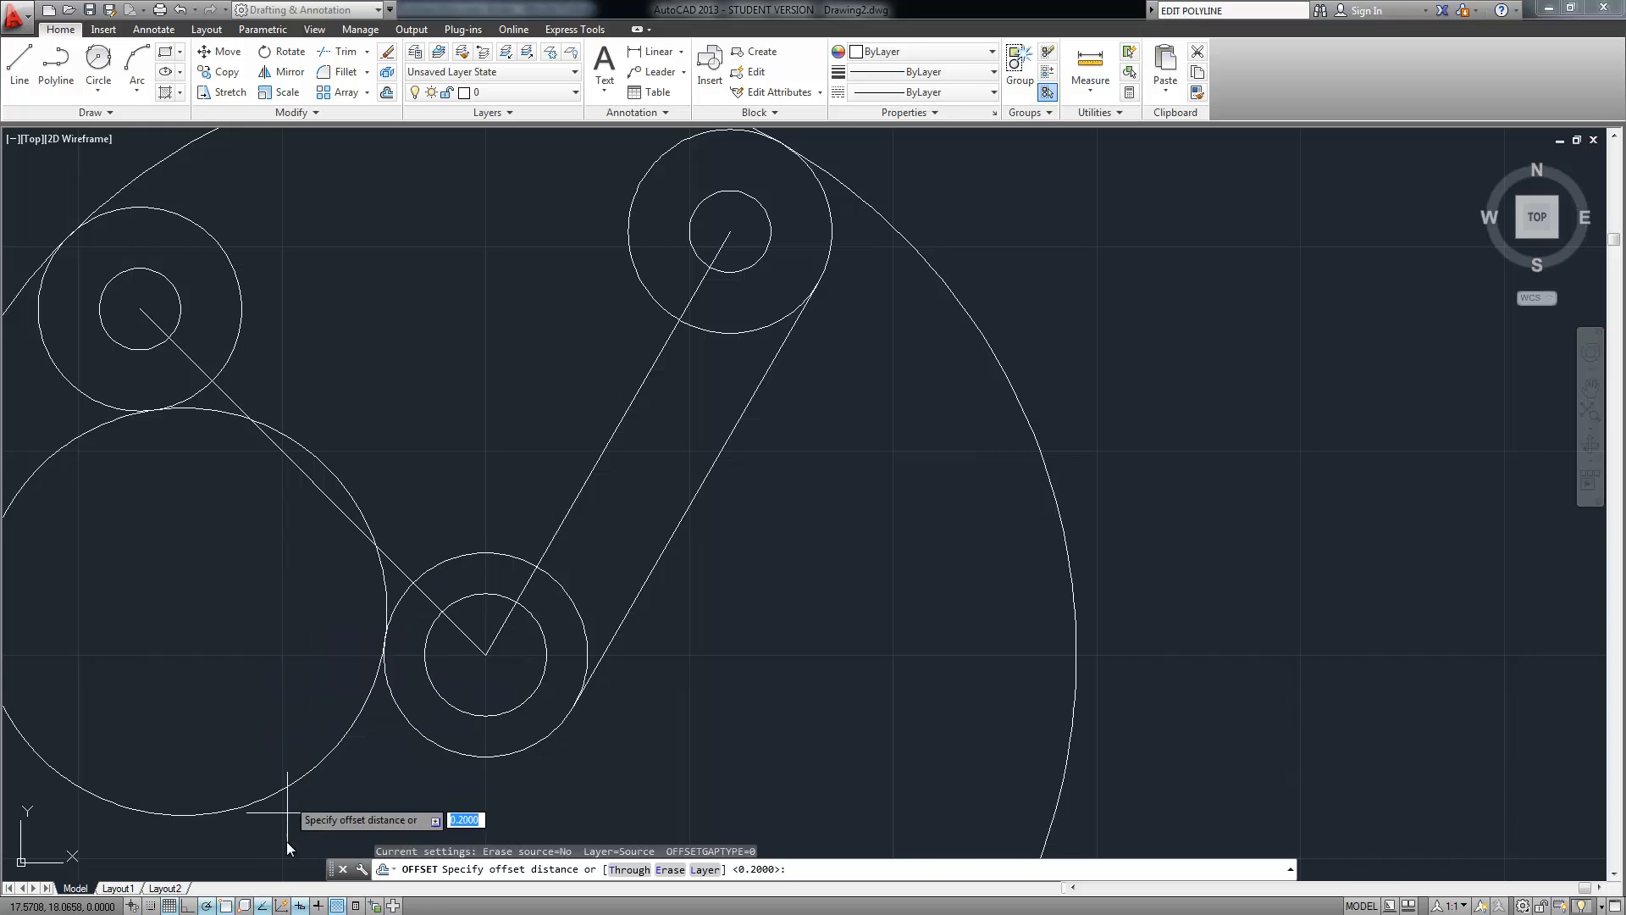
pyautogui.rightClick(268, 907)
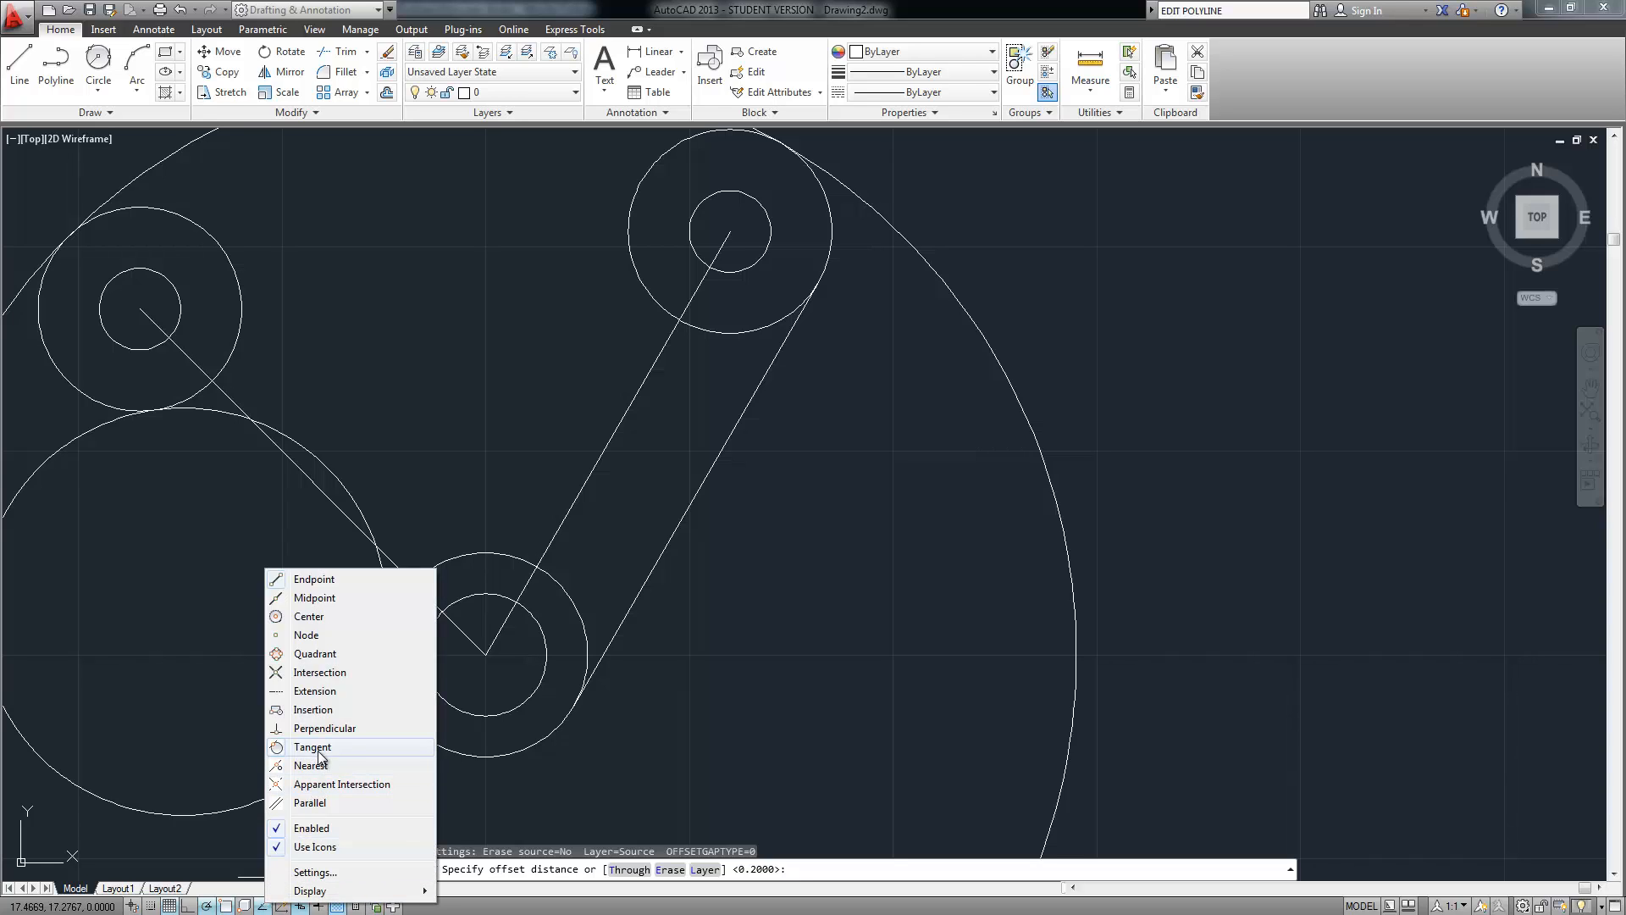
pyautogui.click(313, 746)
pyautogui.rightClick(265, 907)
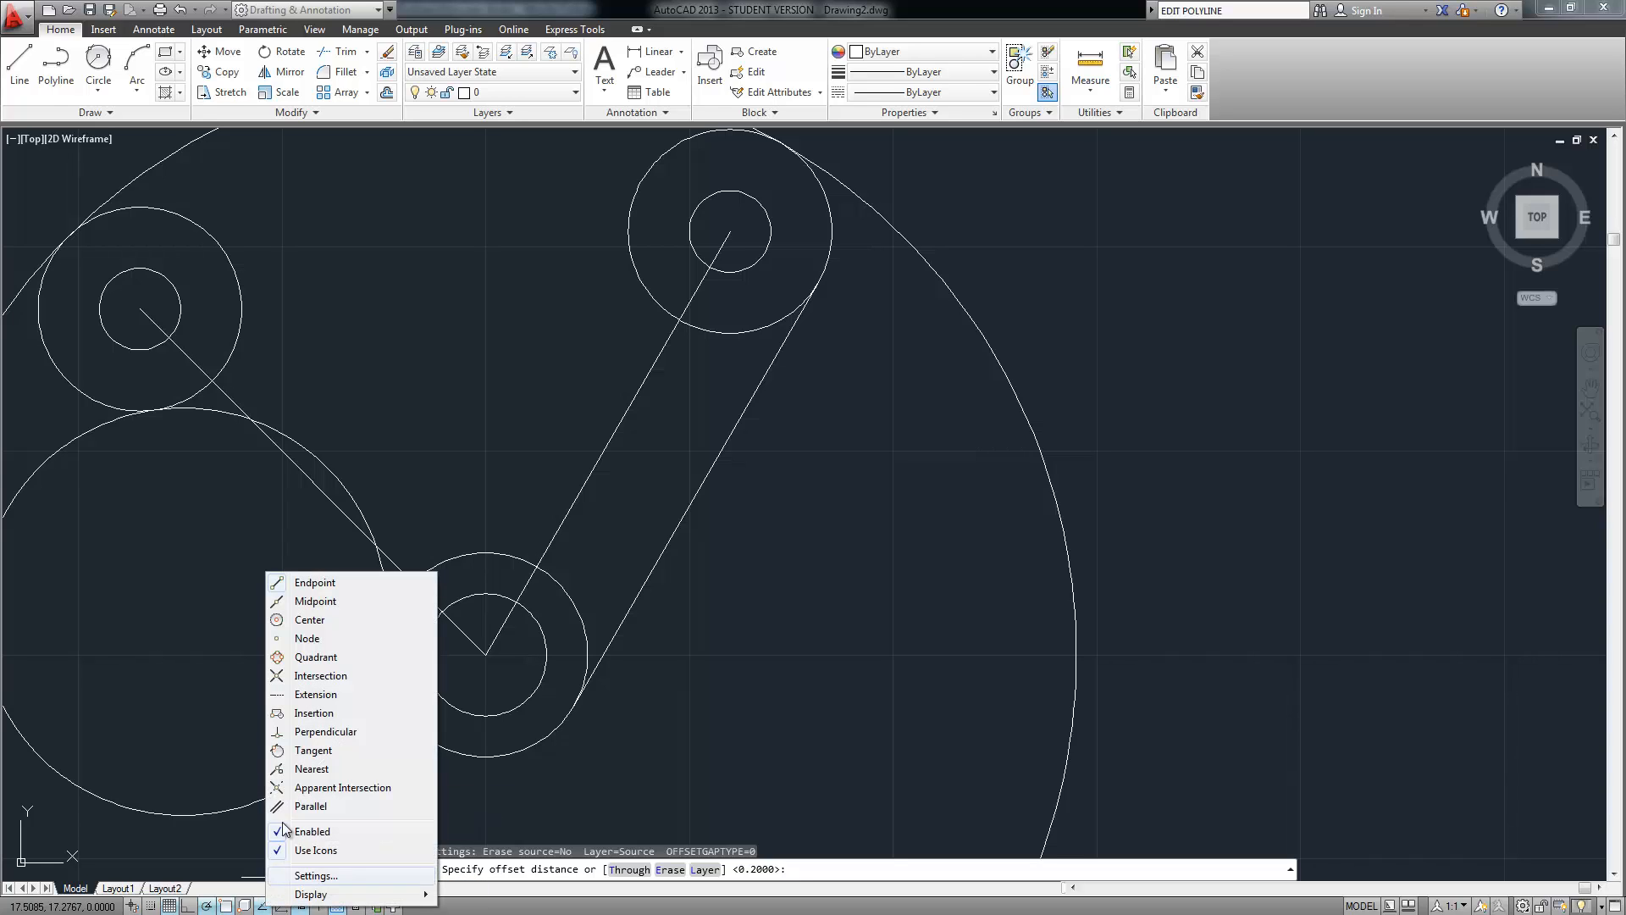
pyautogui.click(444, 476)
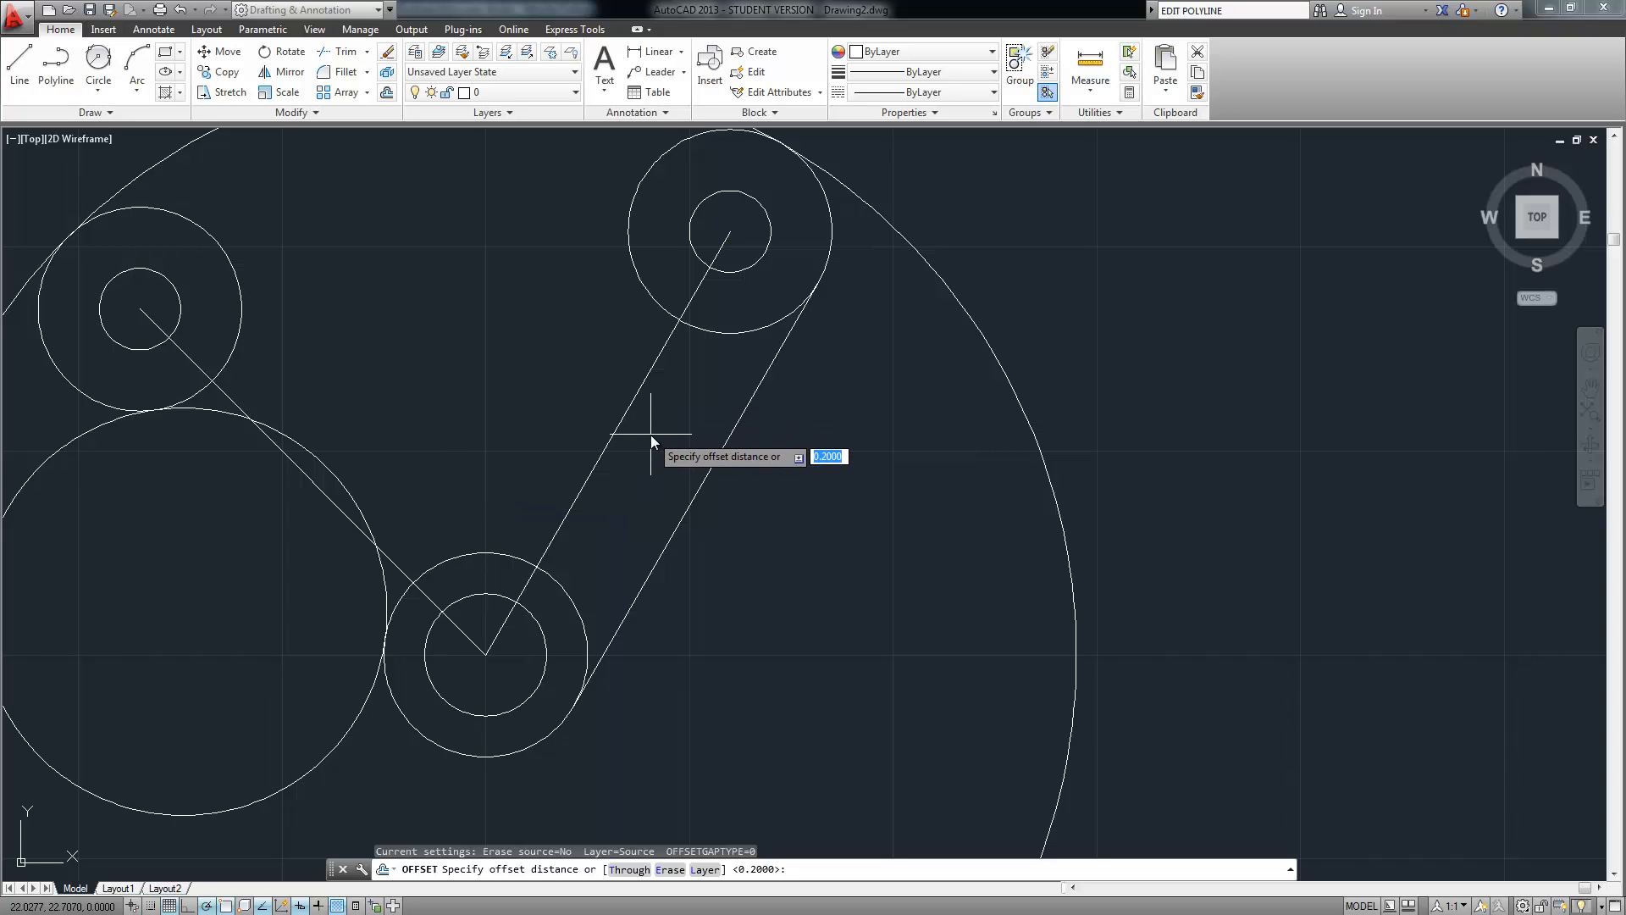
pyautogui.write('.75')
pyautogui.press('Return')
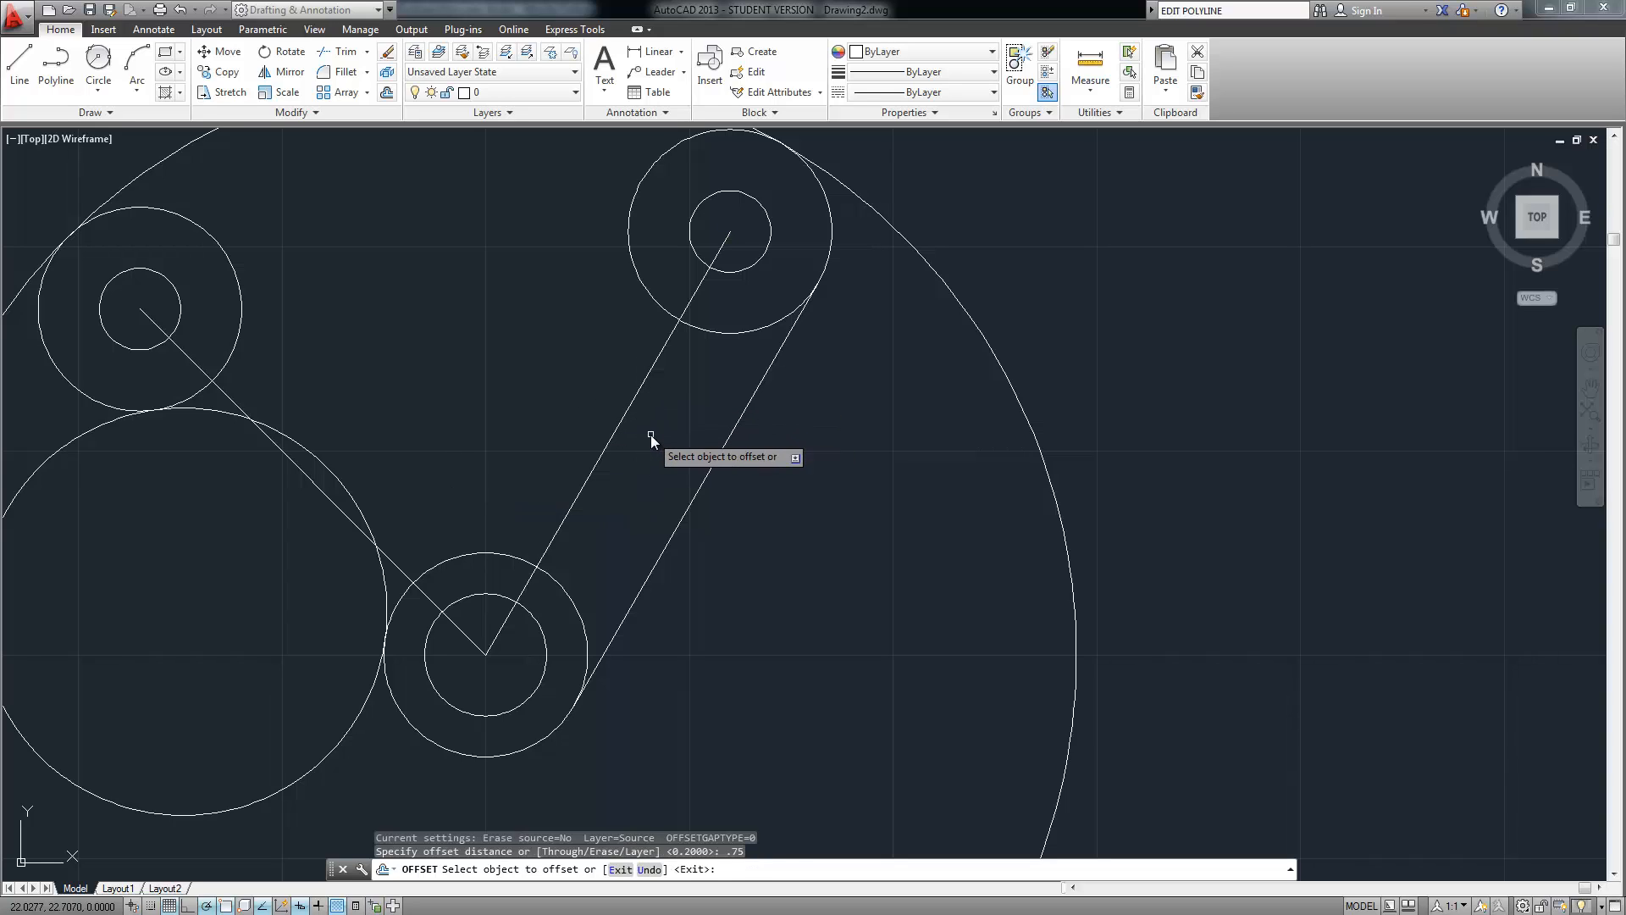
# Offset the right tangent line inward, the lower-left circle outward, and the big outer circle inward
pyautogui.click(706, 471)
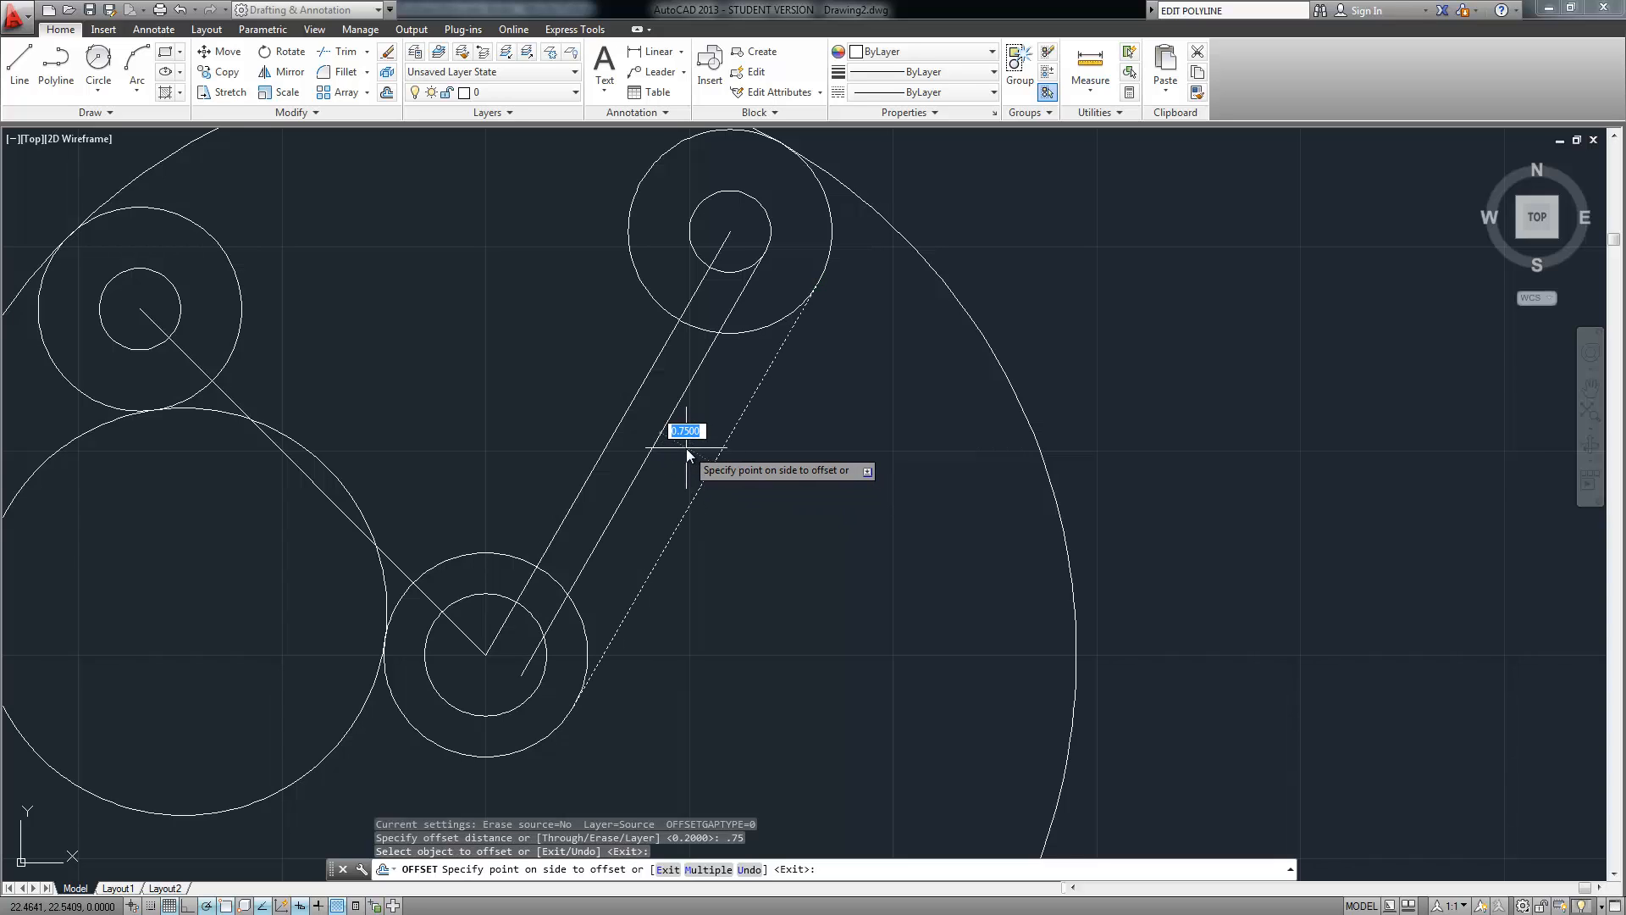
pyautogui.click(686, 448)
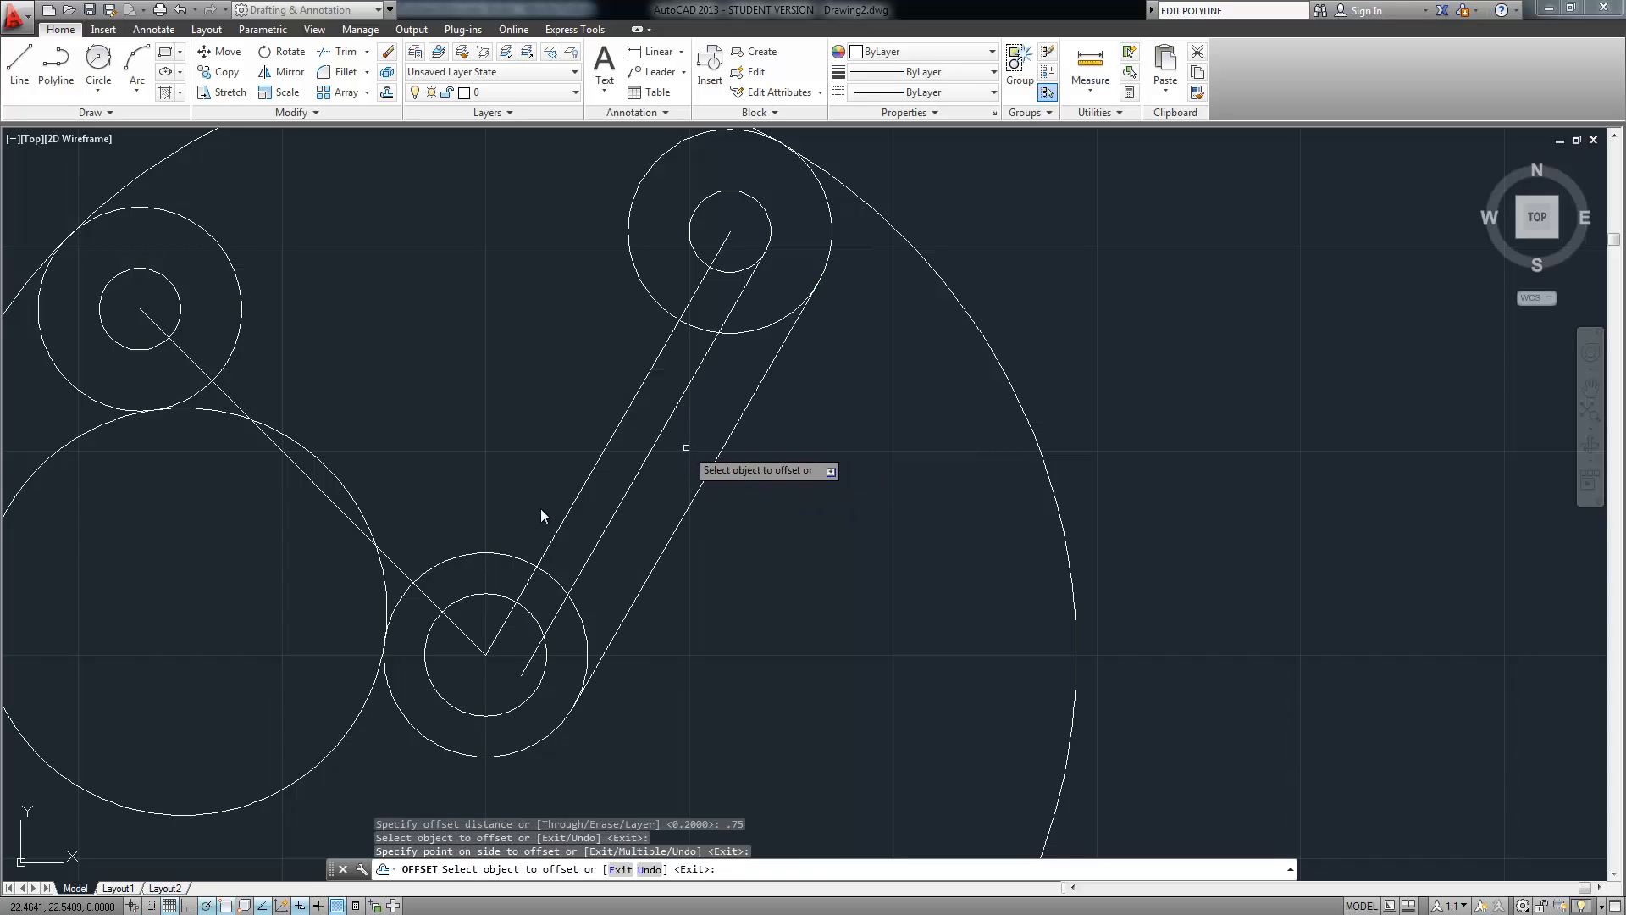
pyautogui.click(325, 464)
pyautogui.click(379, 403)
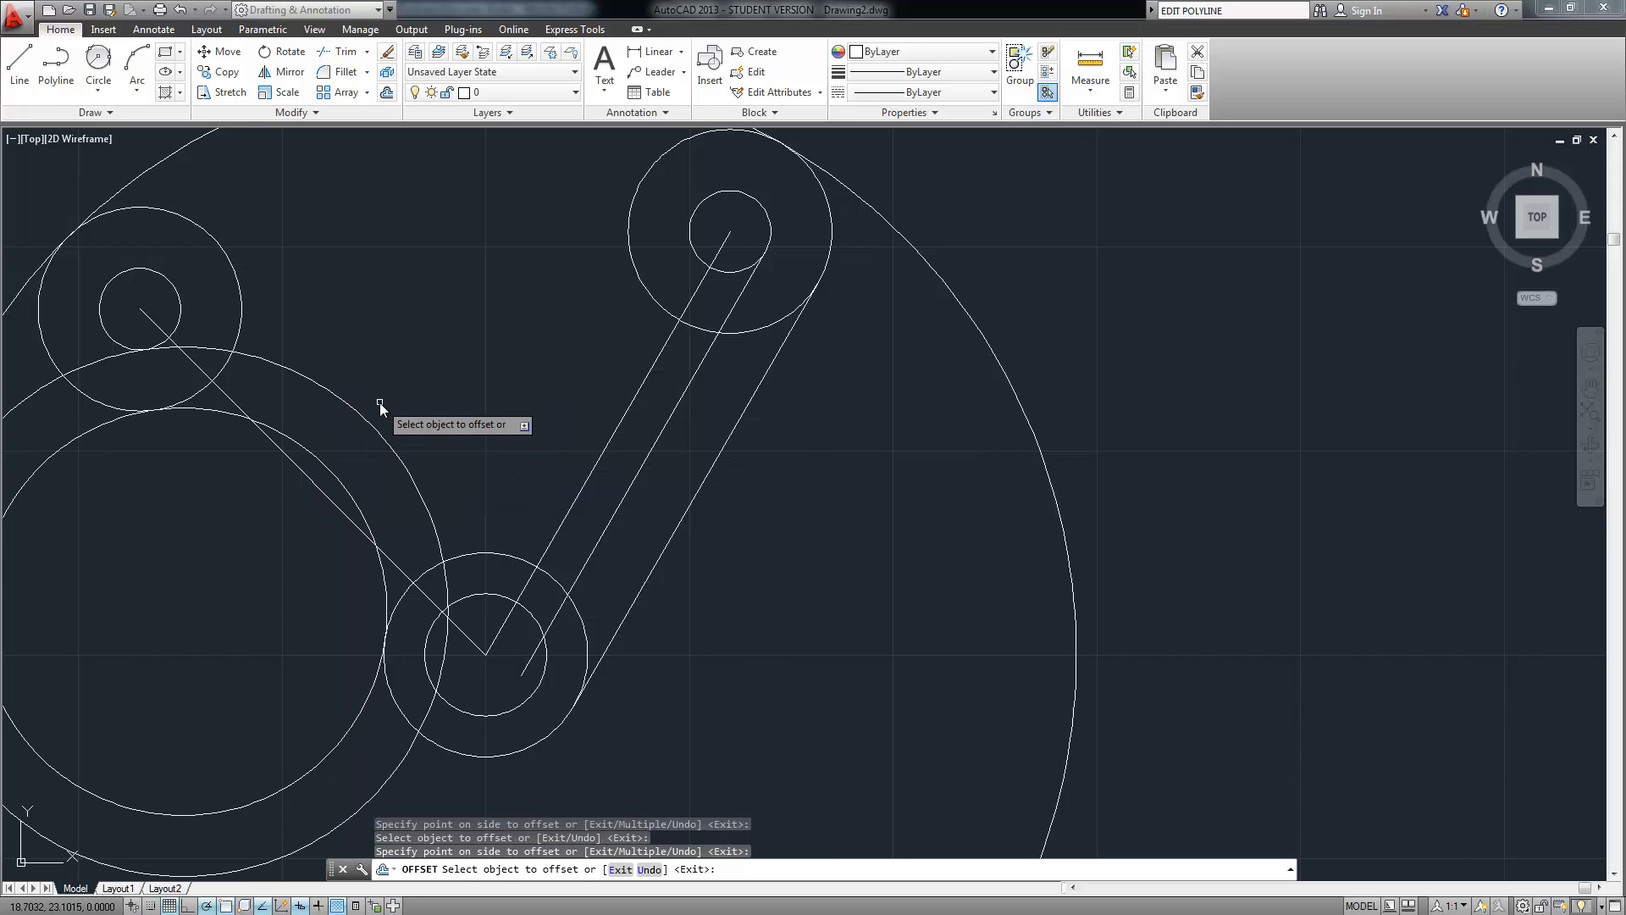
pyautogui.moveTo(406, 429); pyautogui.dragTo(446, 466, button='middle')
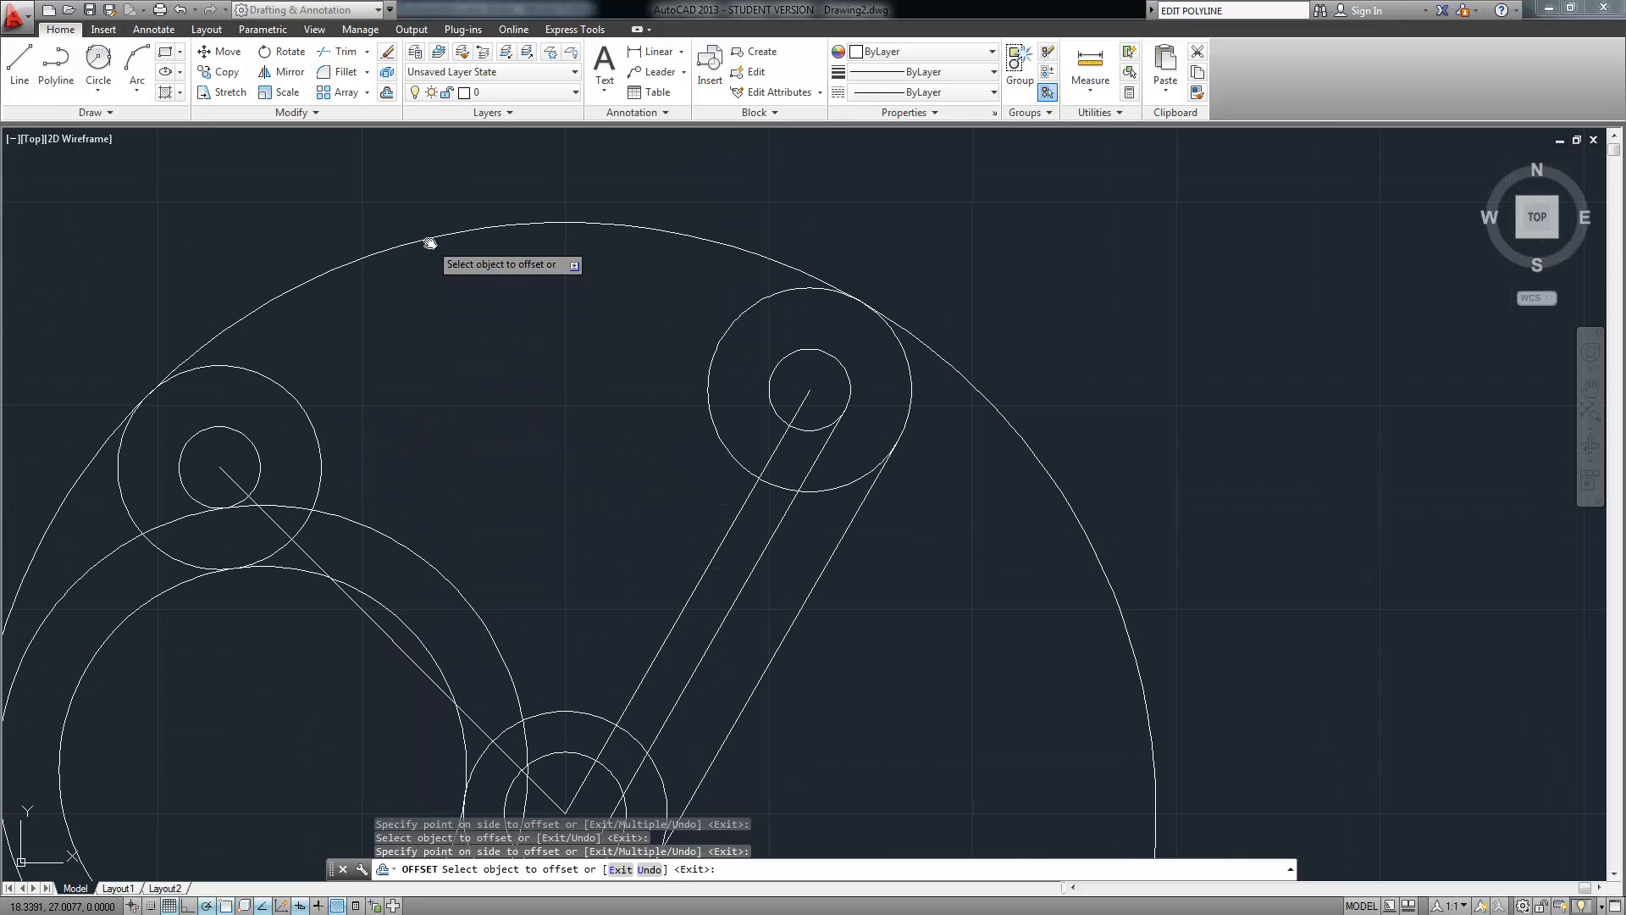
pyautogui.click(429, 243)
pyautogui.click(465, 363)
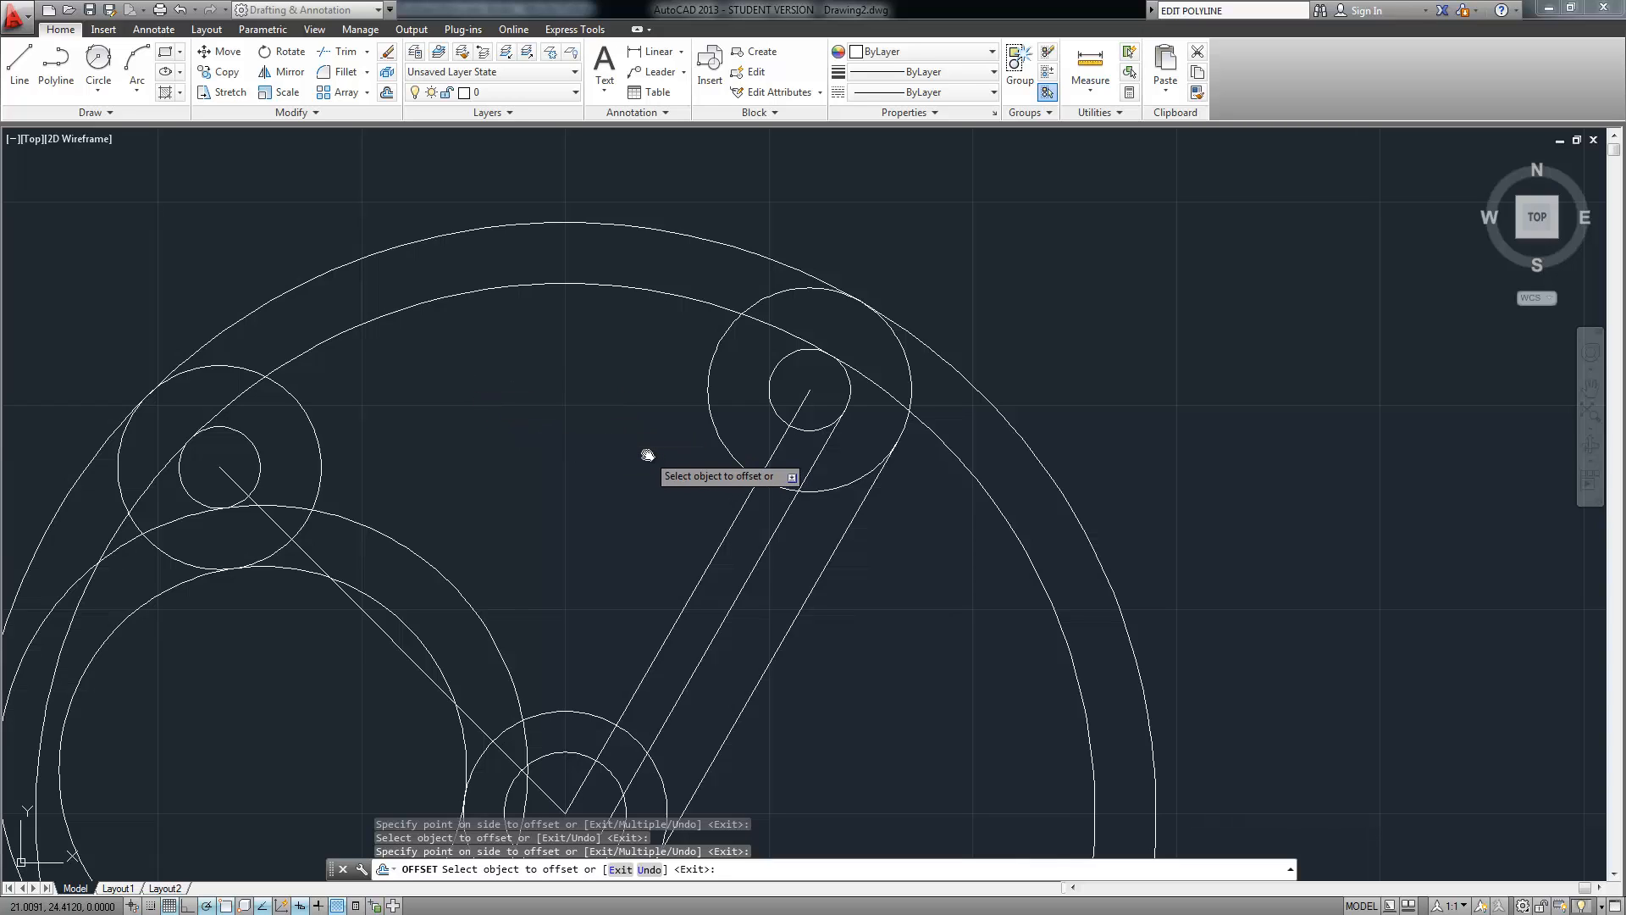
pyautogui.moveTo(647, 455); pyautogui.dragTo(599, 417, button='middle')
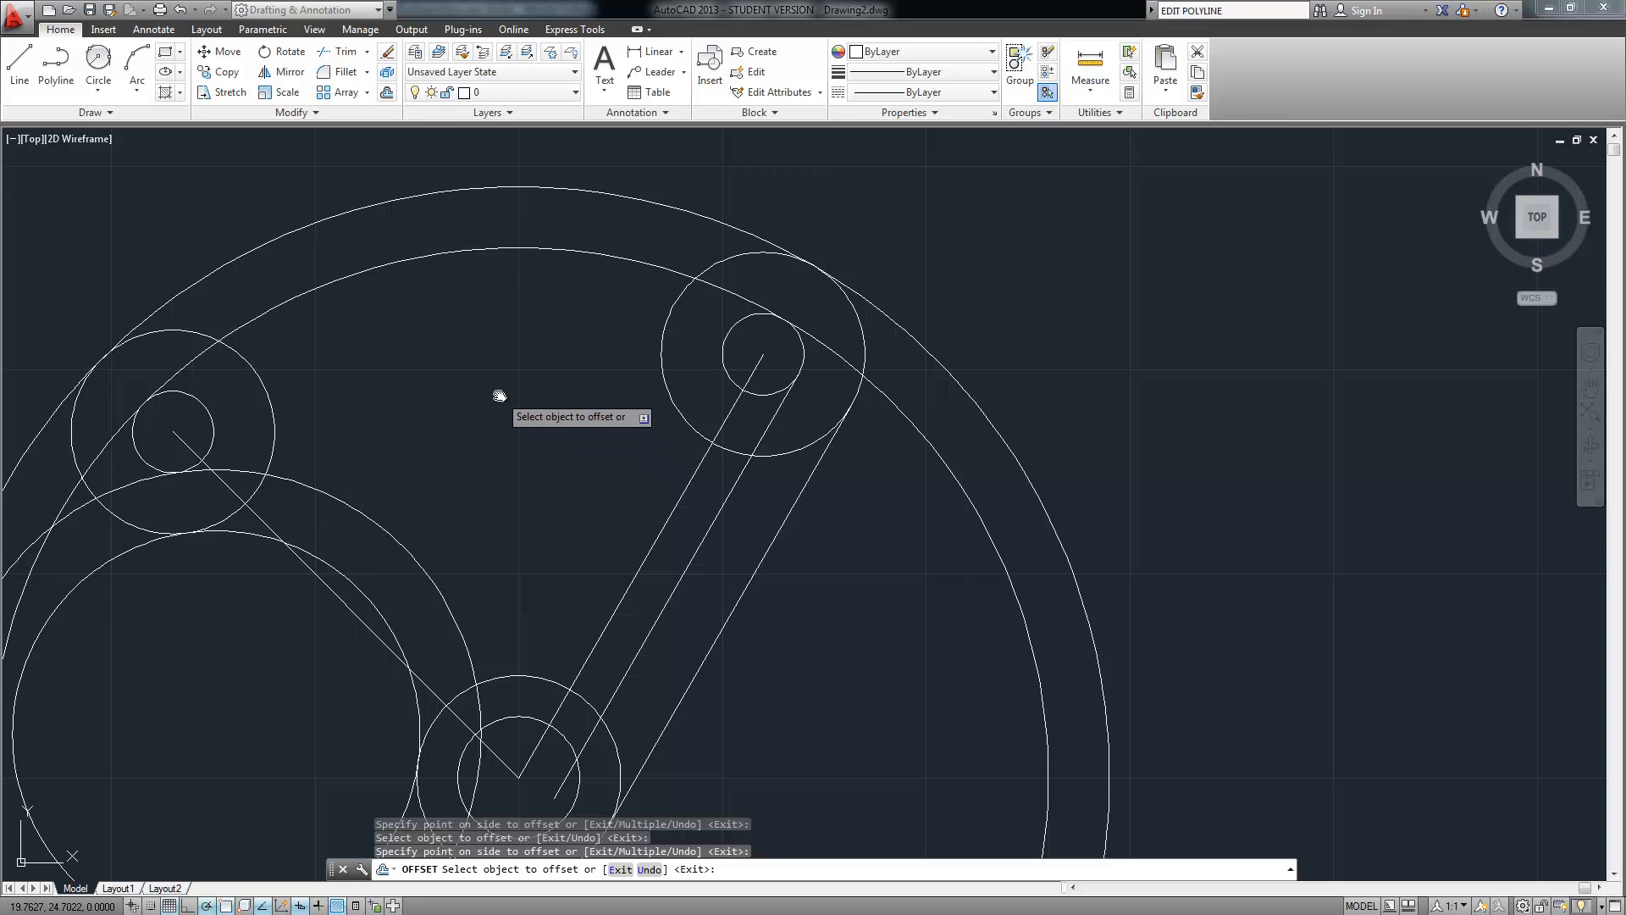
pyautogui.press('Return')
# Set the fillet radius to 0.5 and round the inner offset circle into the upper-right circle
pyautogui.write('fill')
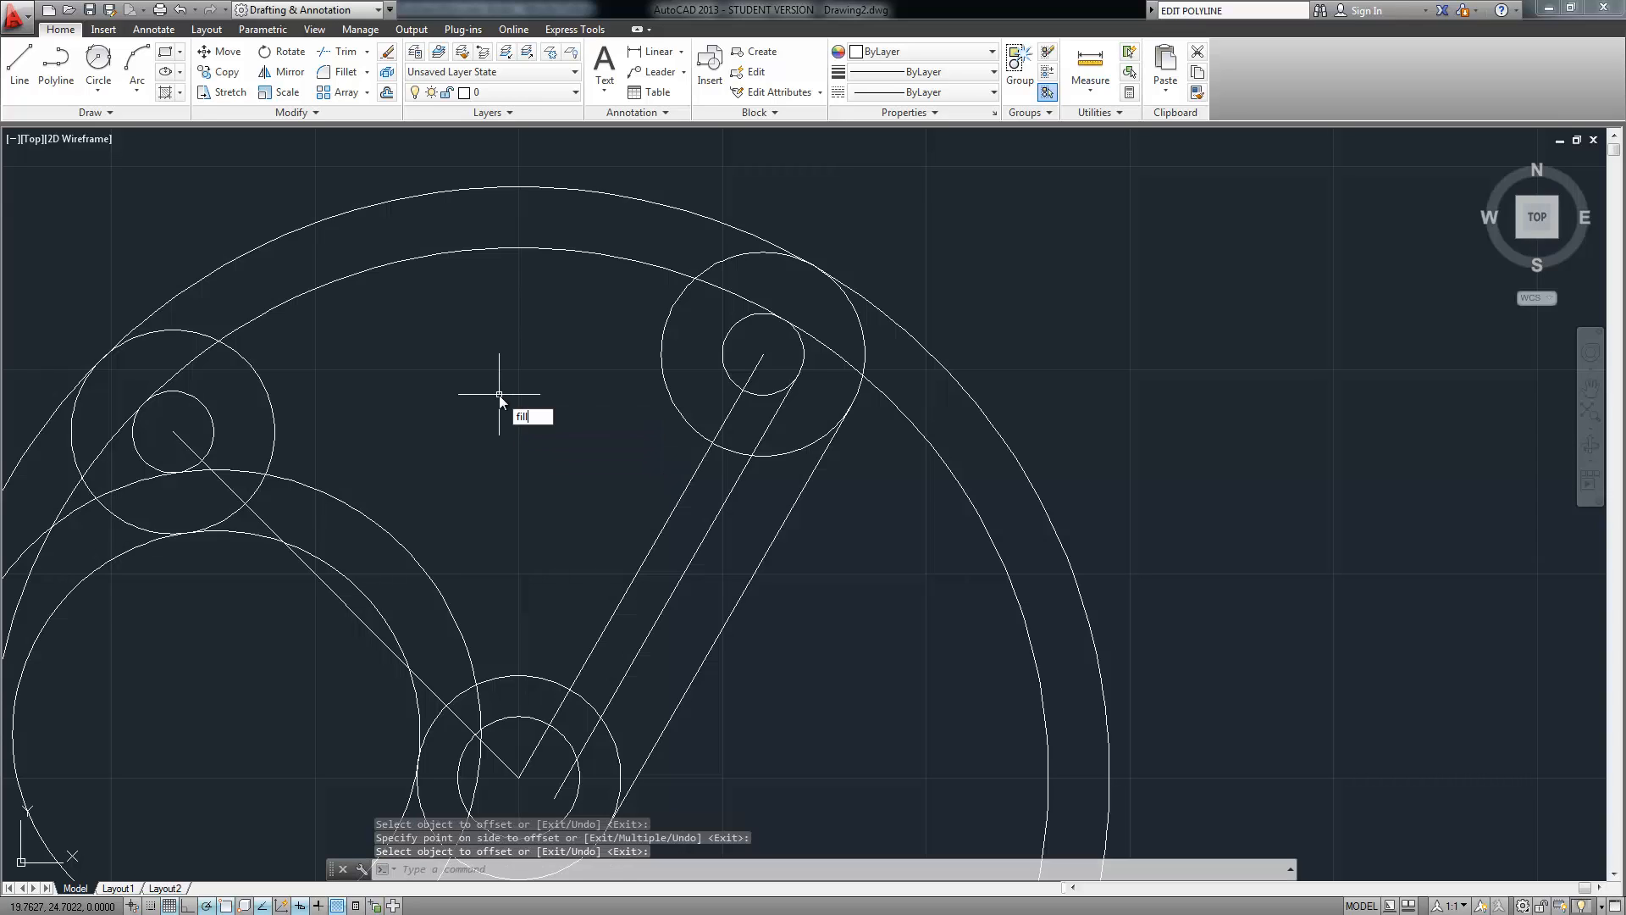
pyautogui.write('et')
pyautogui.press('Return')
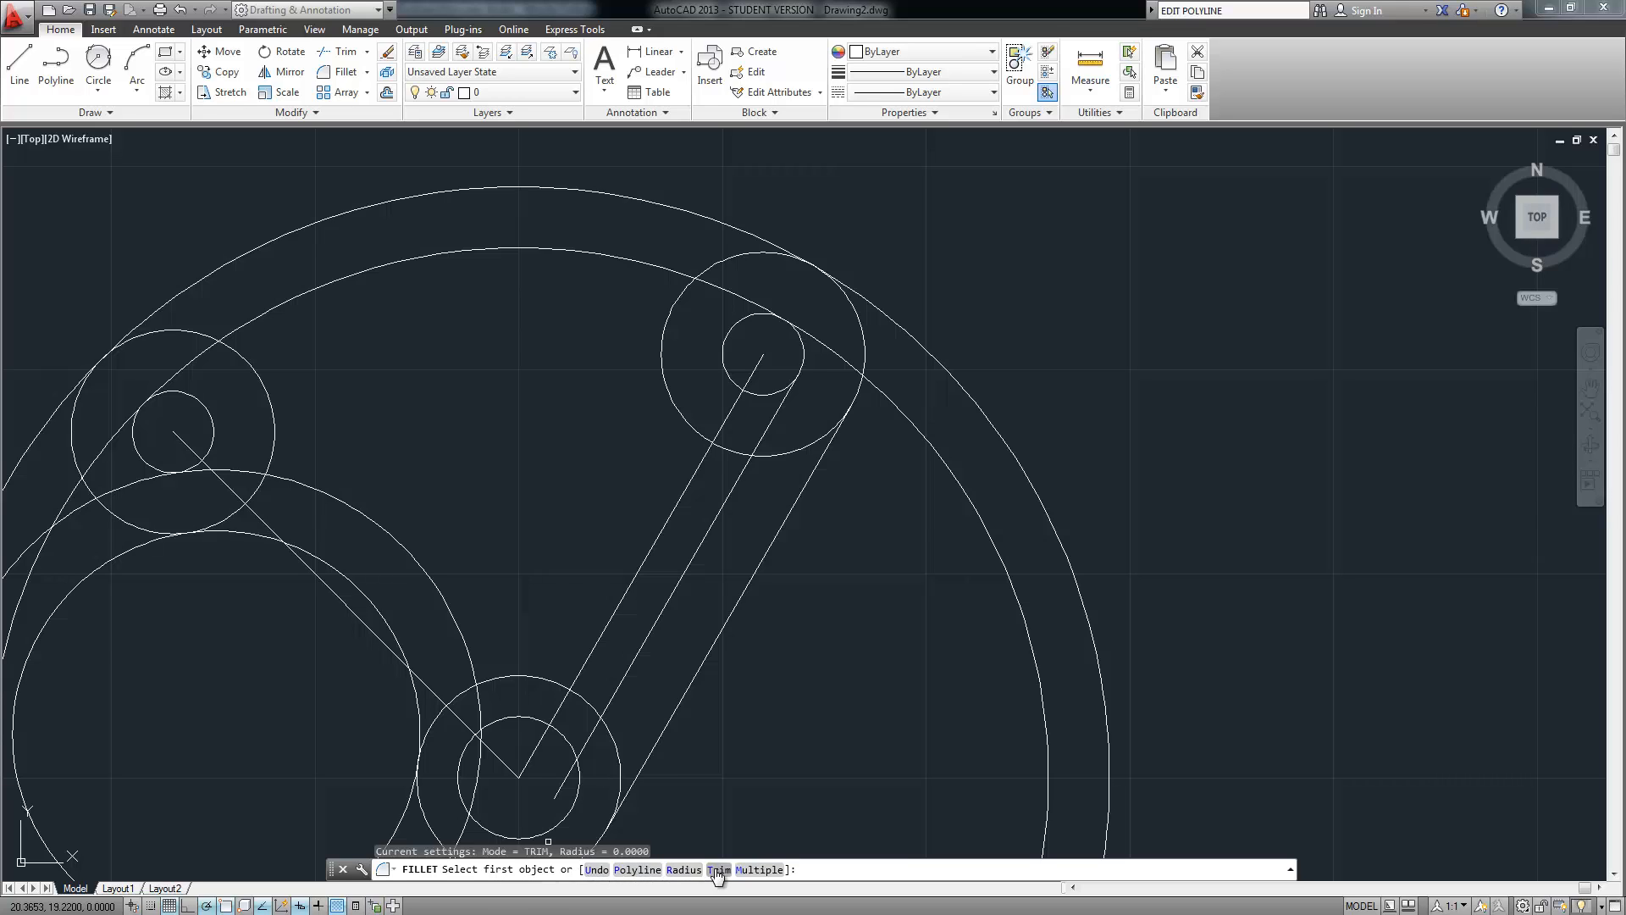
pyautogui.write('radius')
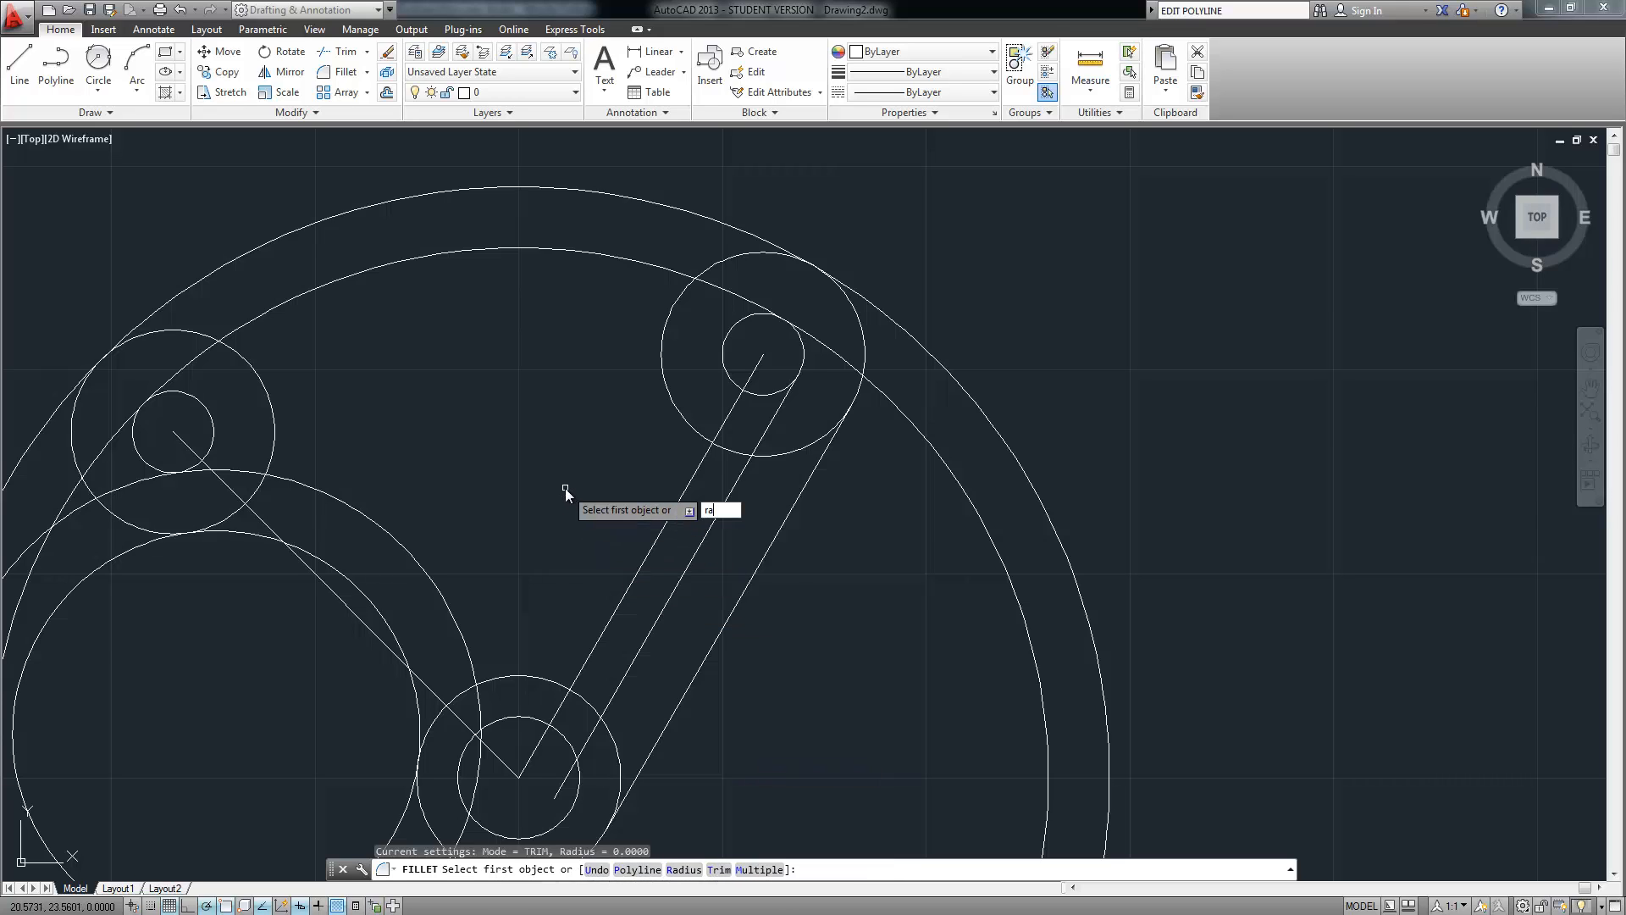
pyautogui.press('Return')
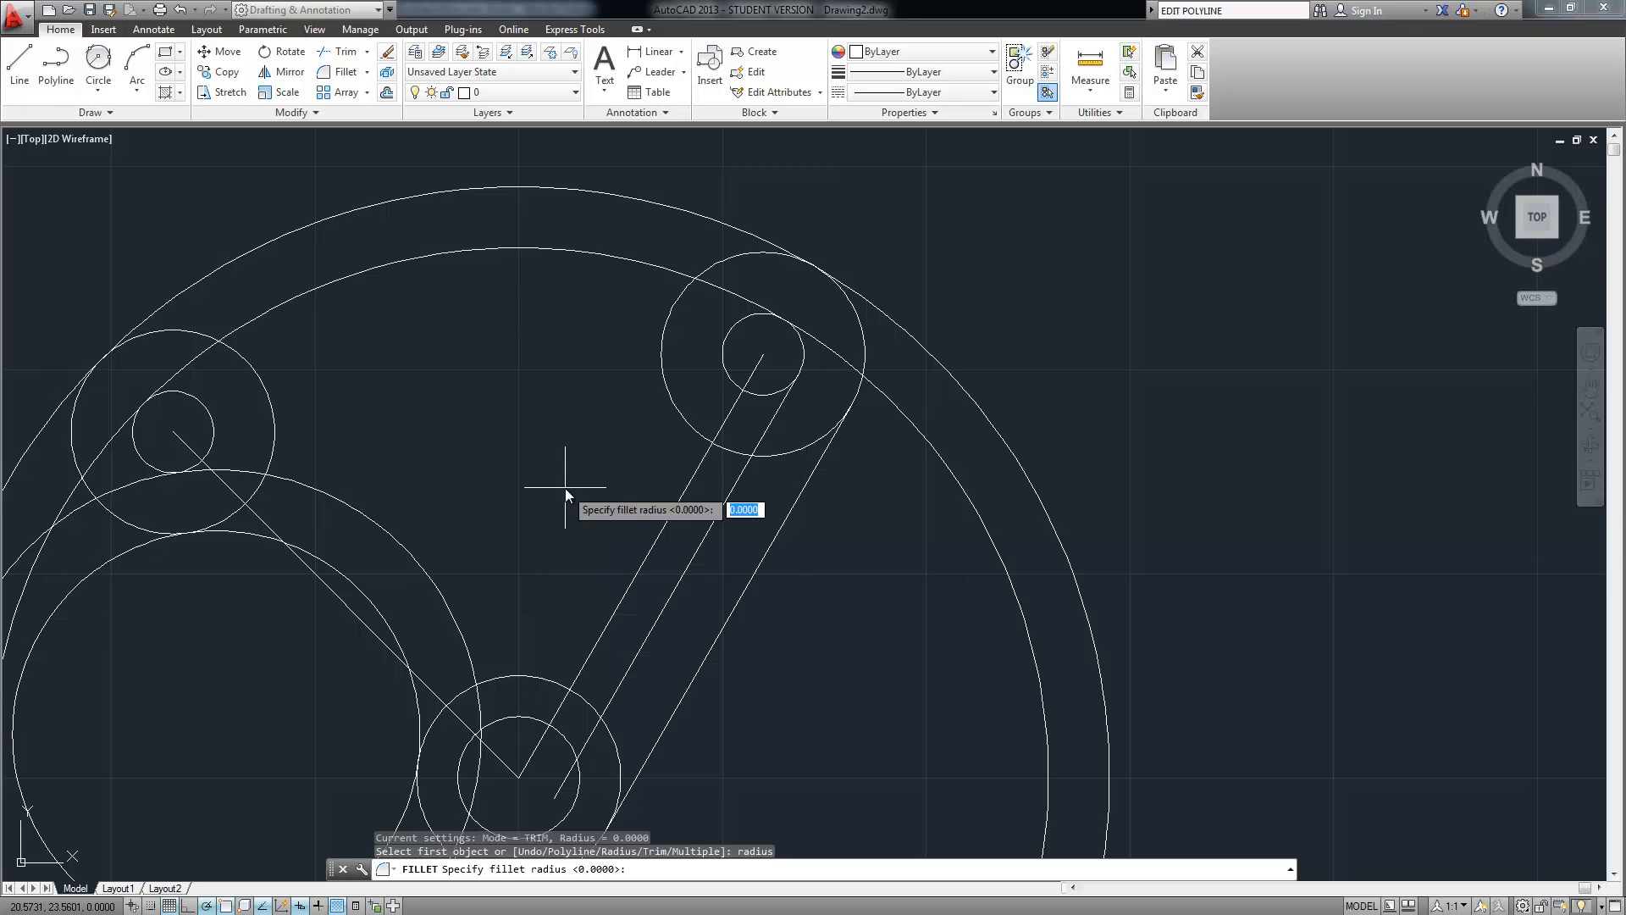
pyautogui.write('.5')
pyautogui.press('Return')
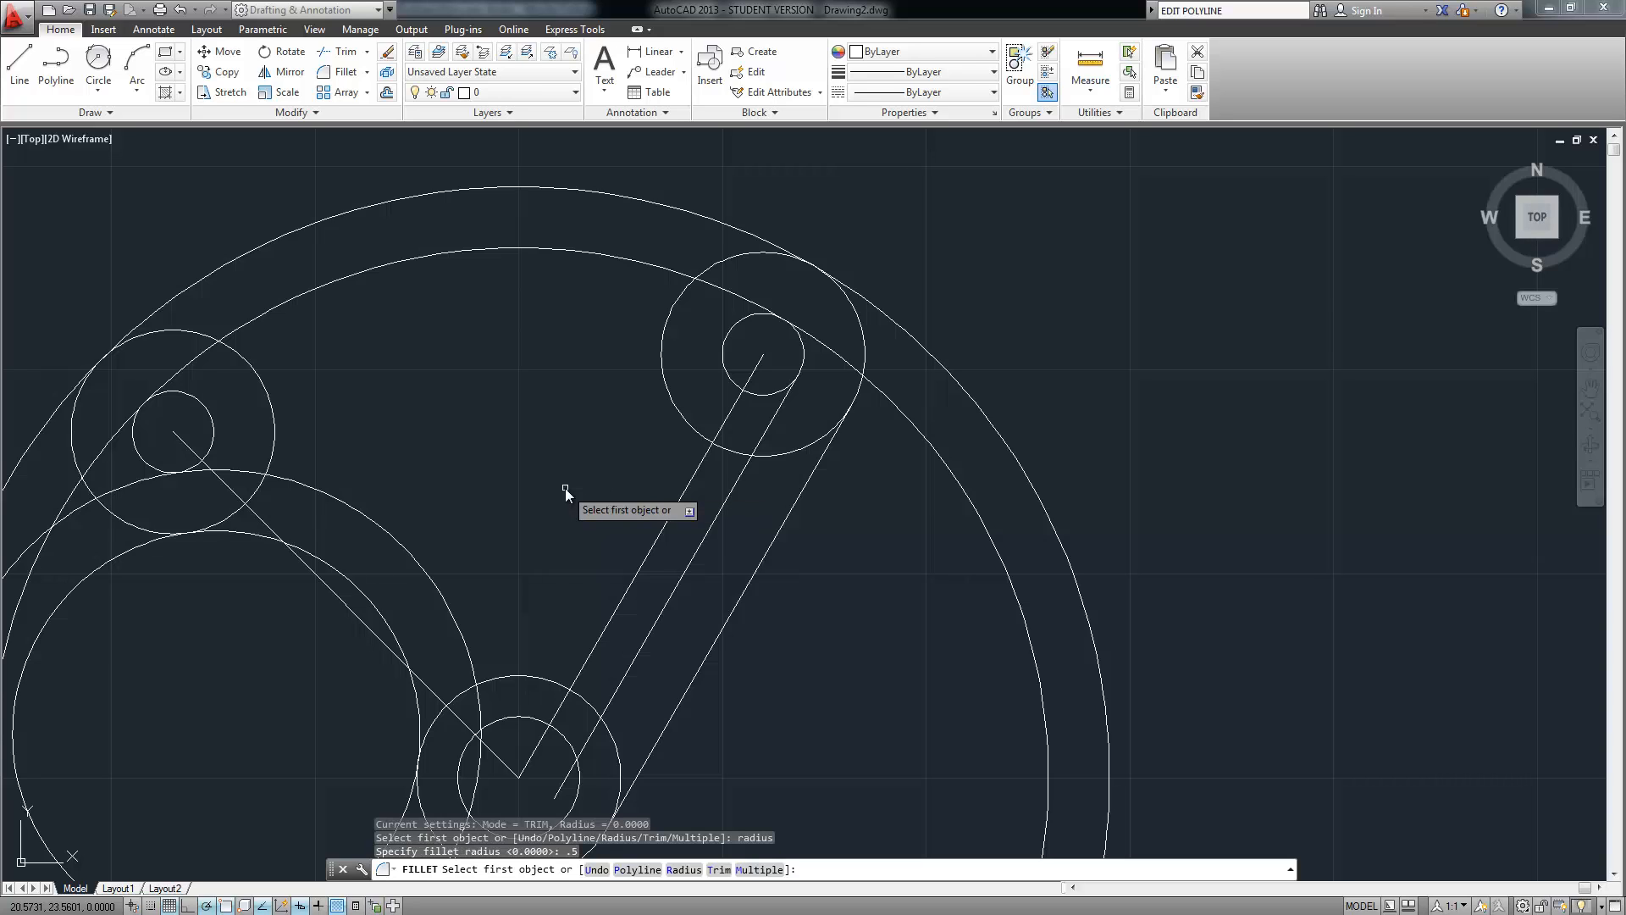
pyautogui.click(658, 269)
pyautogui.click(673, 307)
# Fillet the upper-left, lower-left and bottom circle joints around the slot with 0.5 arcs
pyautogui.press('Return')
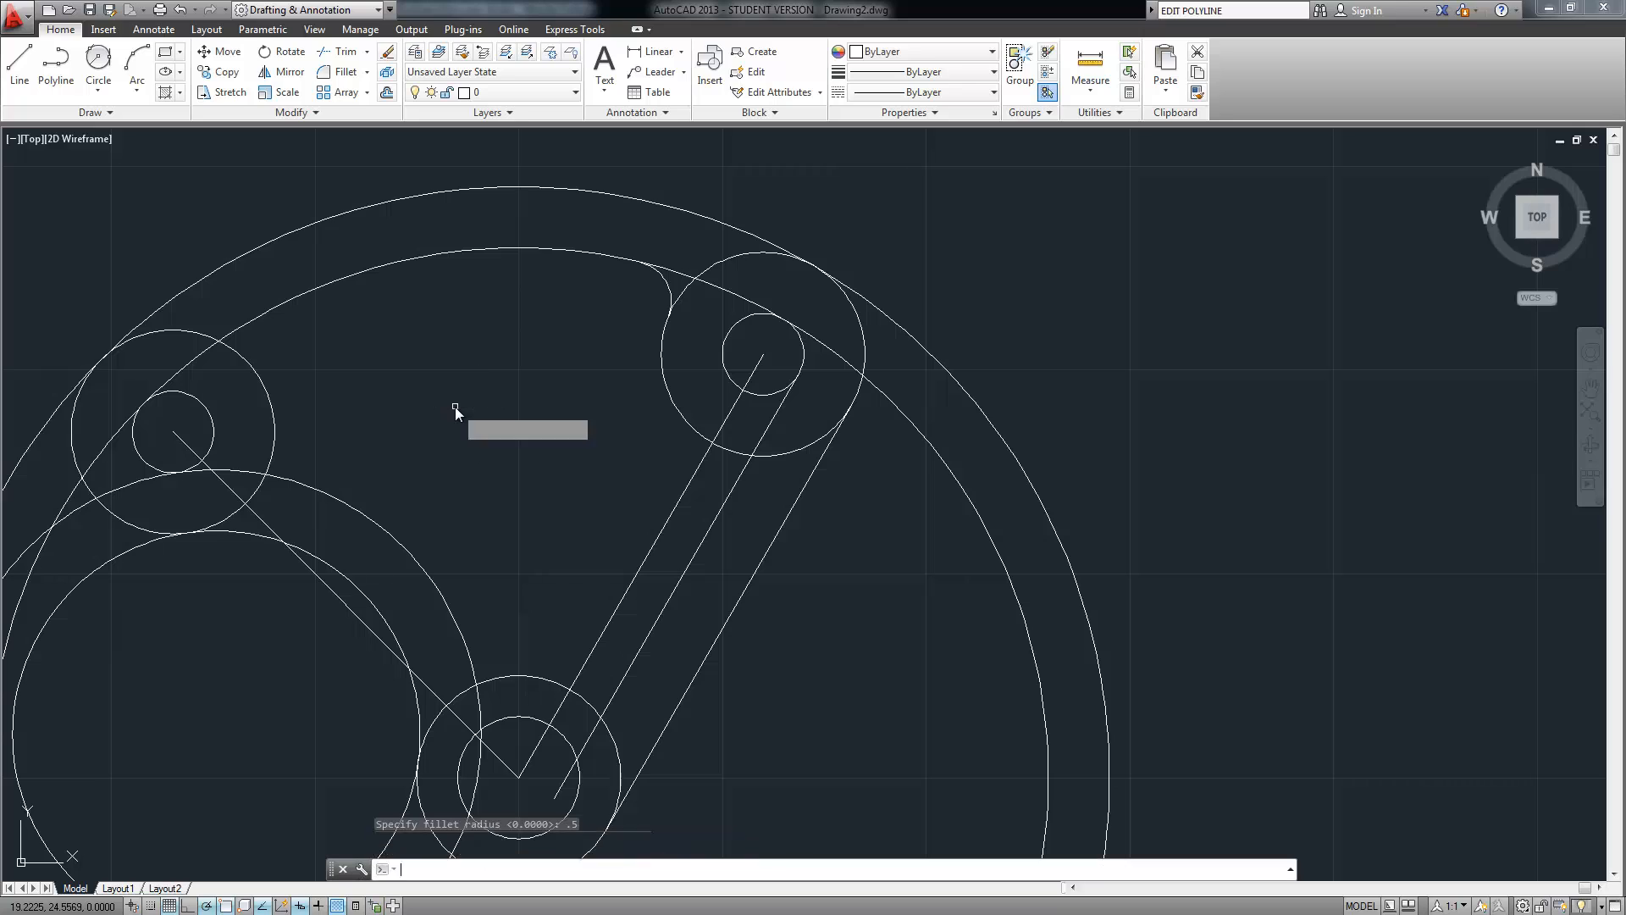
pyautogui.click(256, 369)
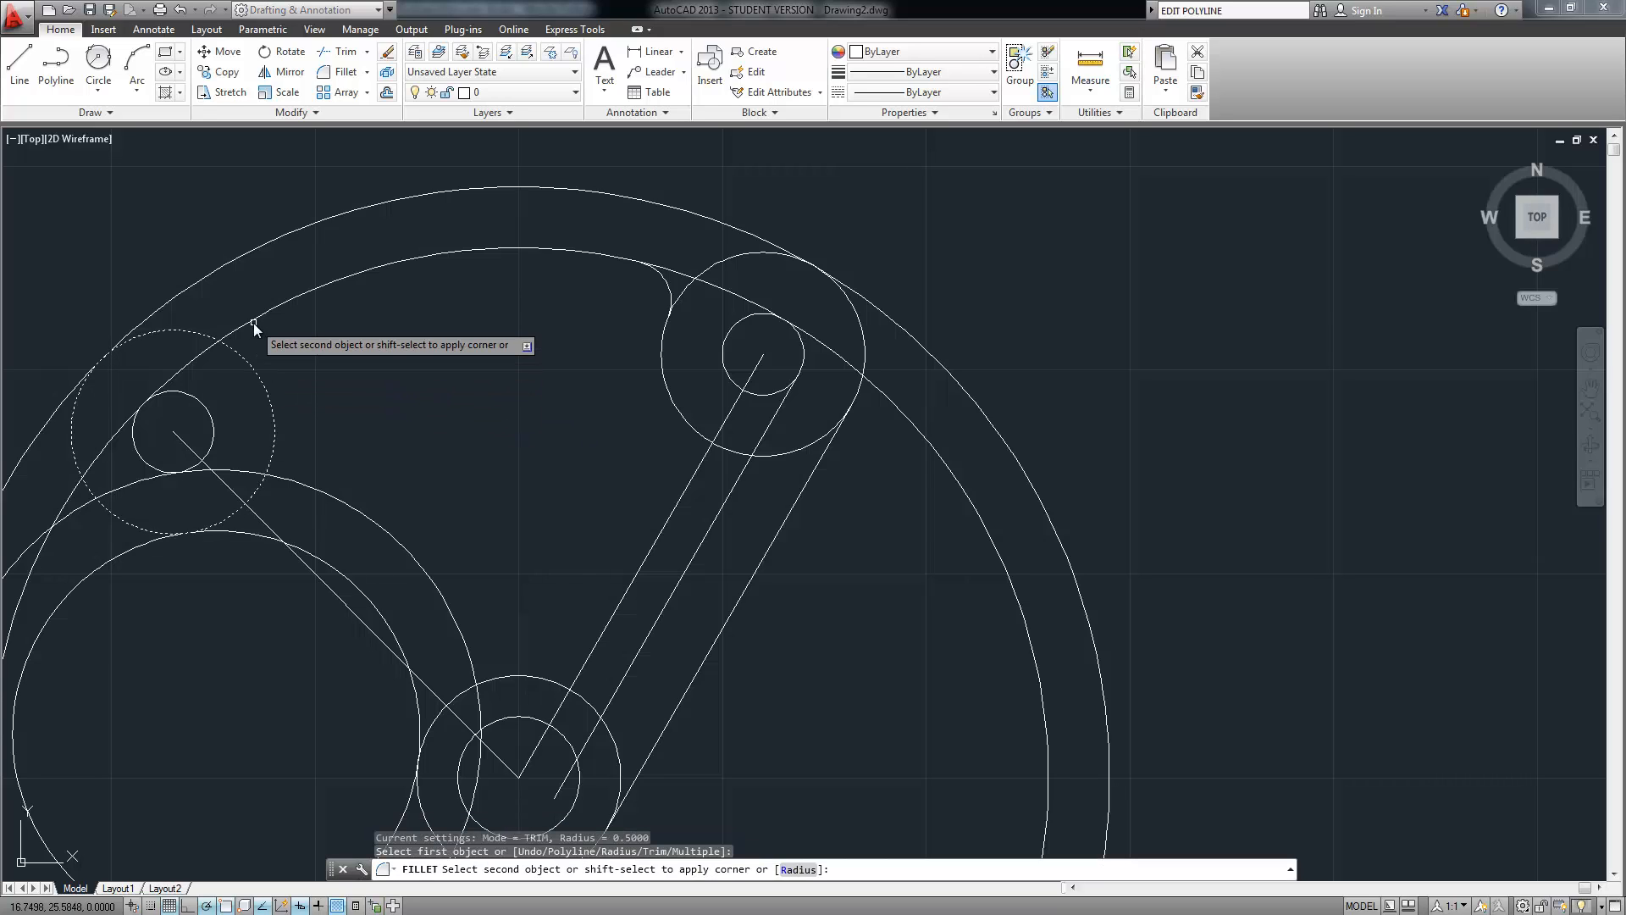
pyautogui.click(253, 322)
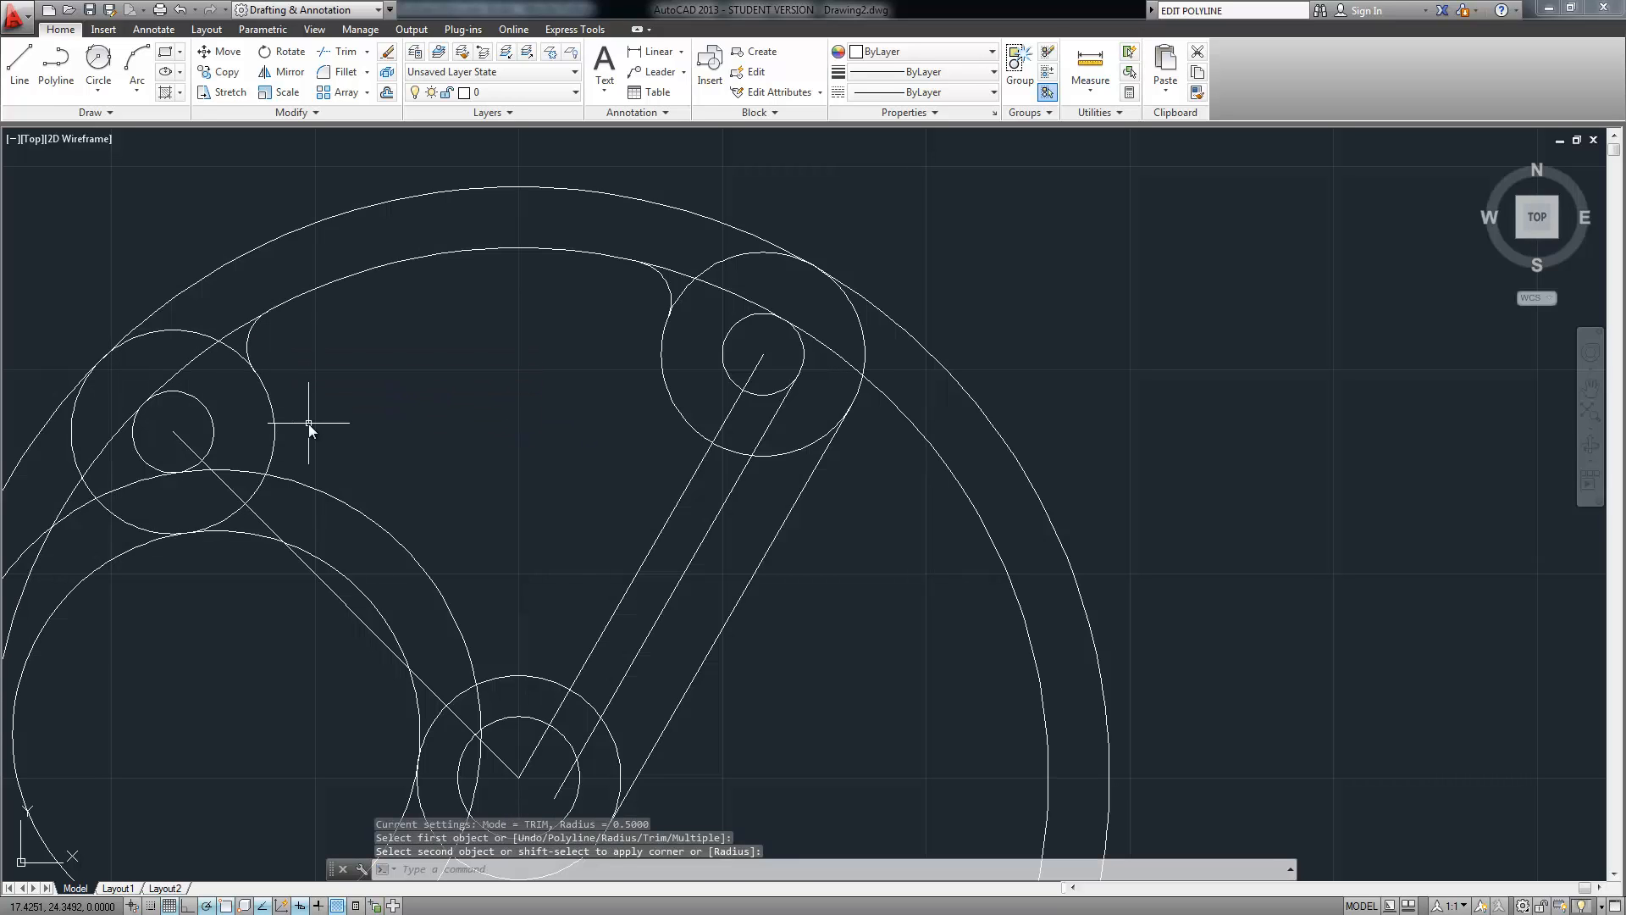
pyautogui.press('Return')
pyautogui.click(273, 447)
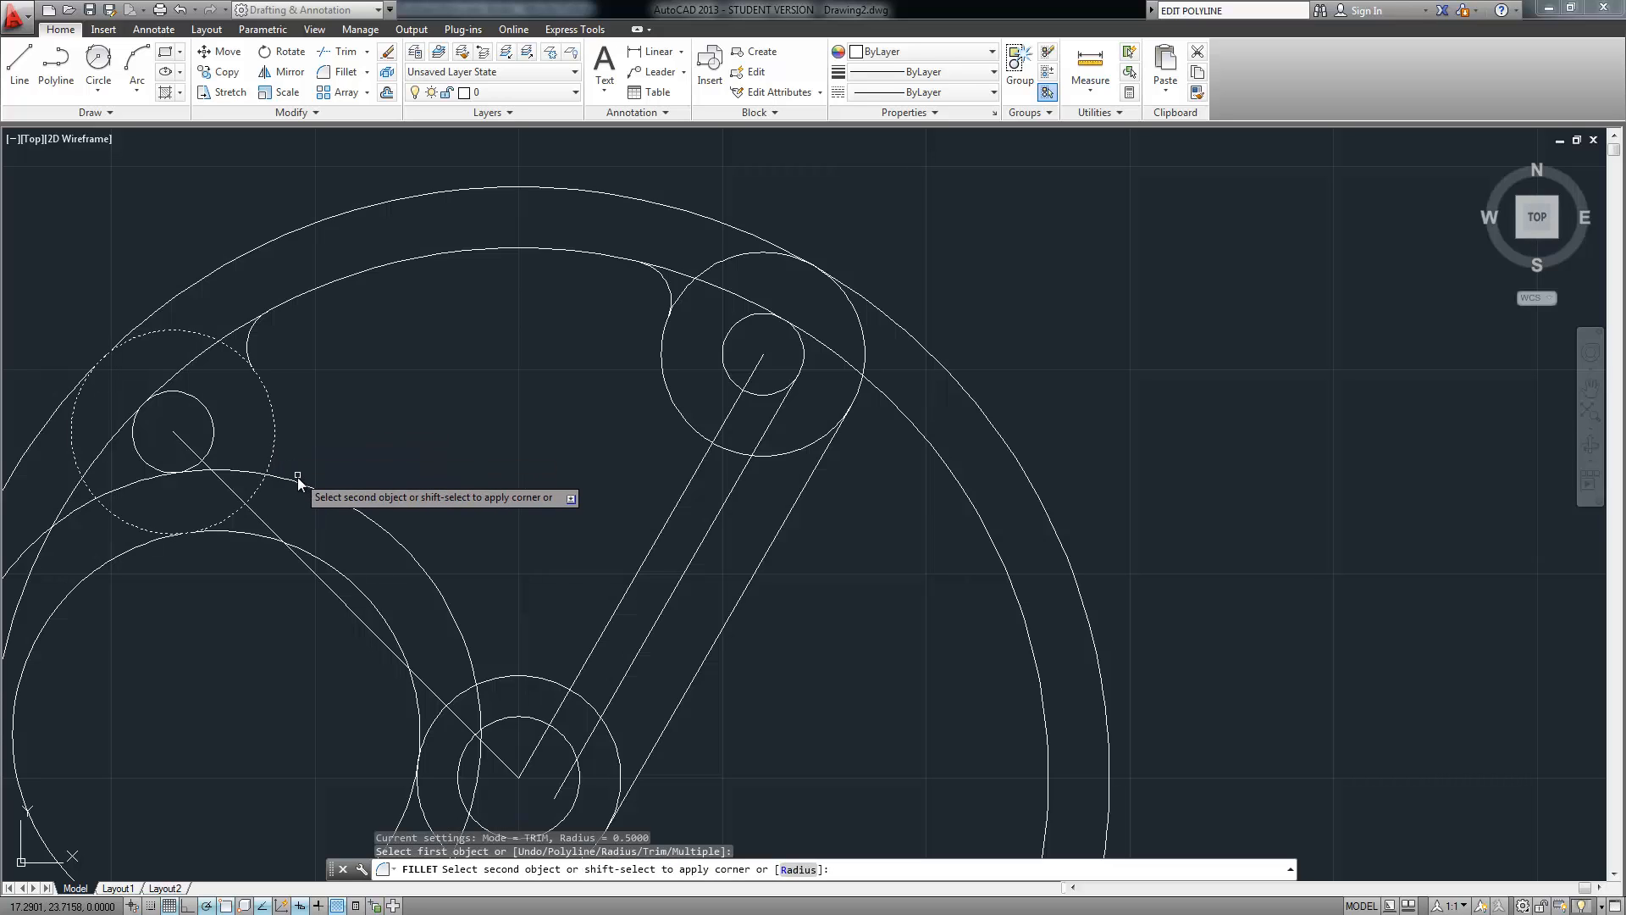
pyautogui.click(297, 476)
pyautogui.press('Return')
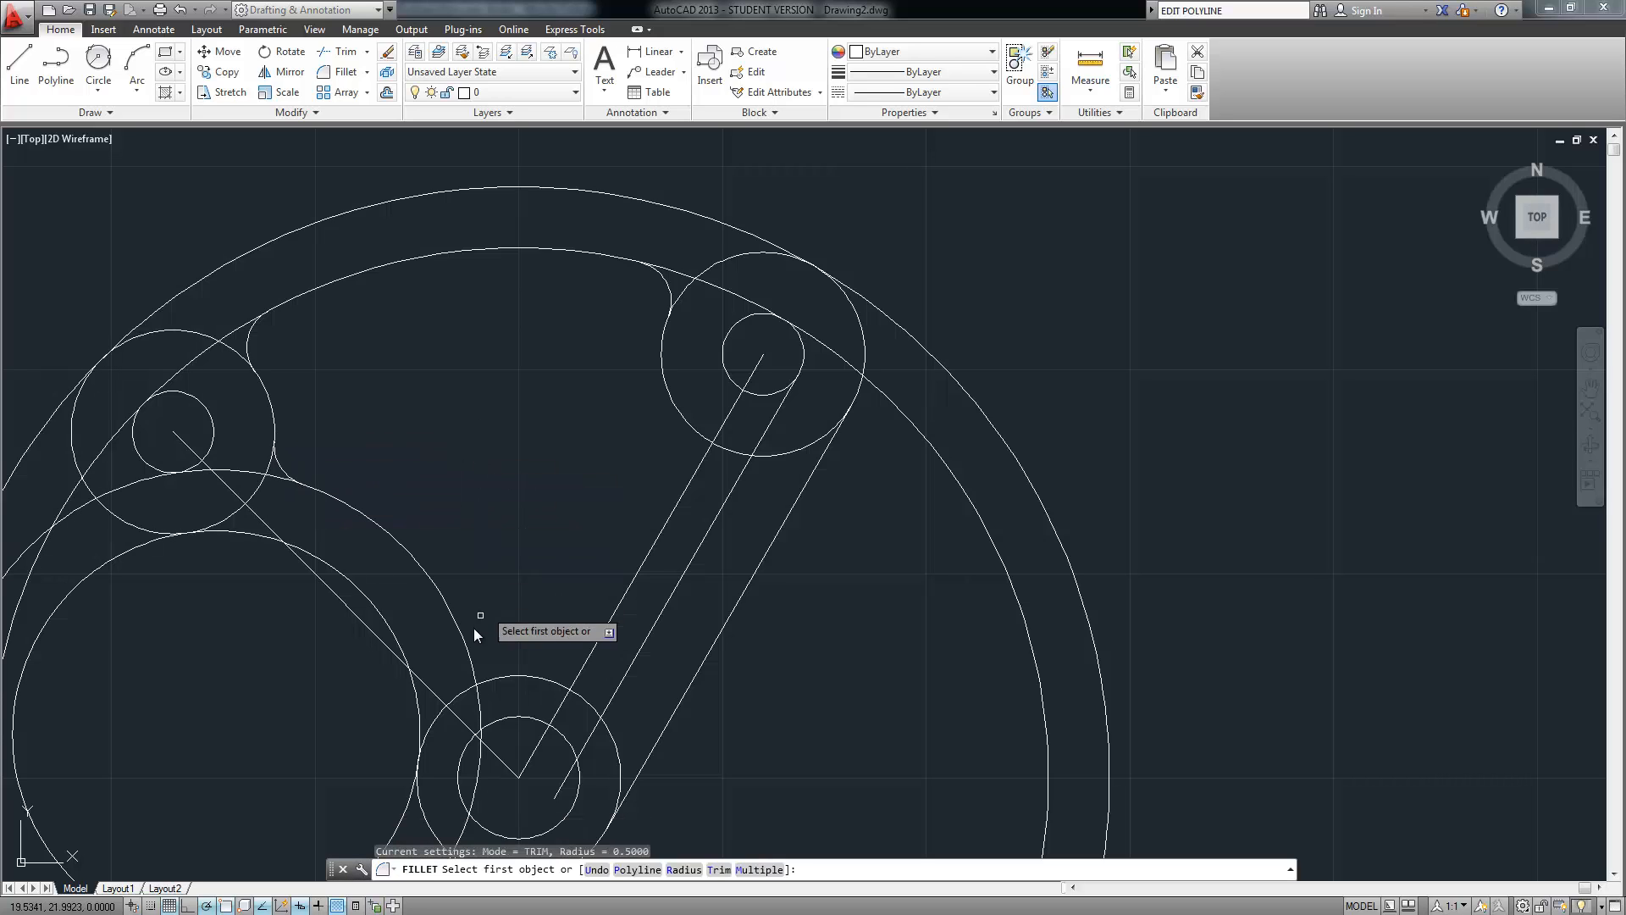
pyautogui.click(480, 663)
pyautogui.click(495, 678)
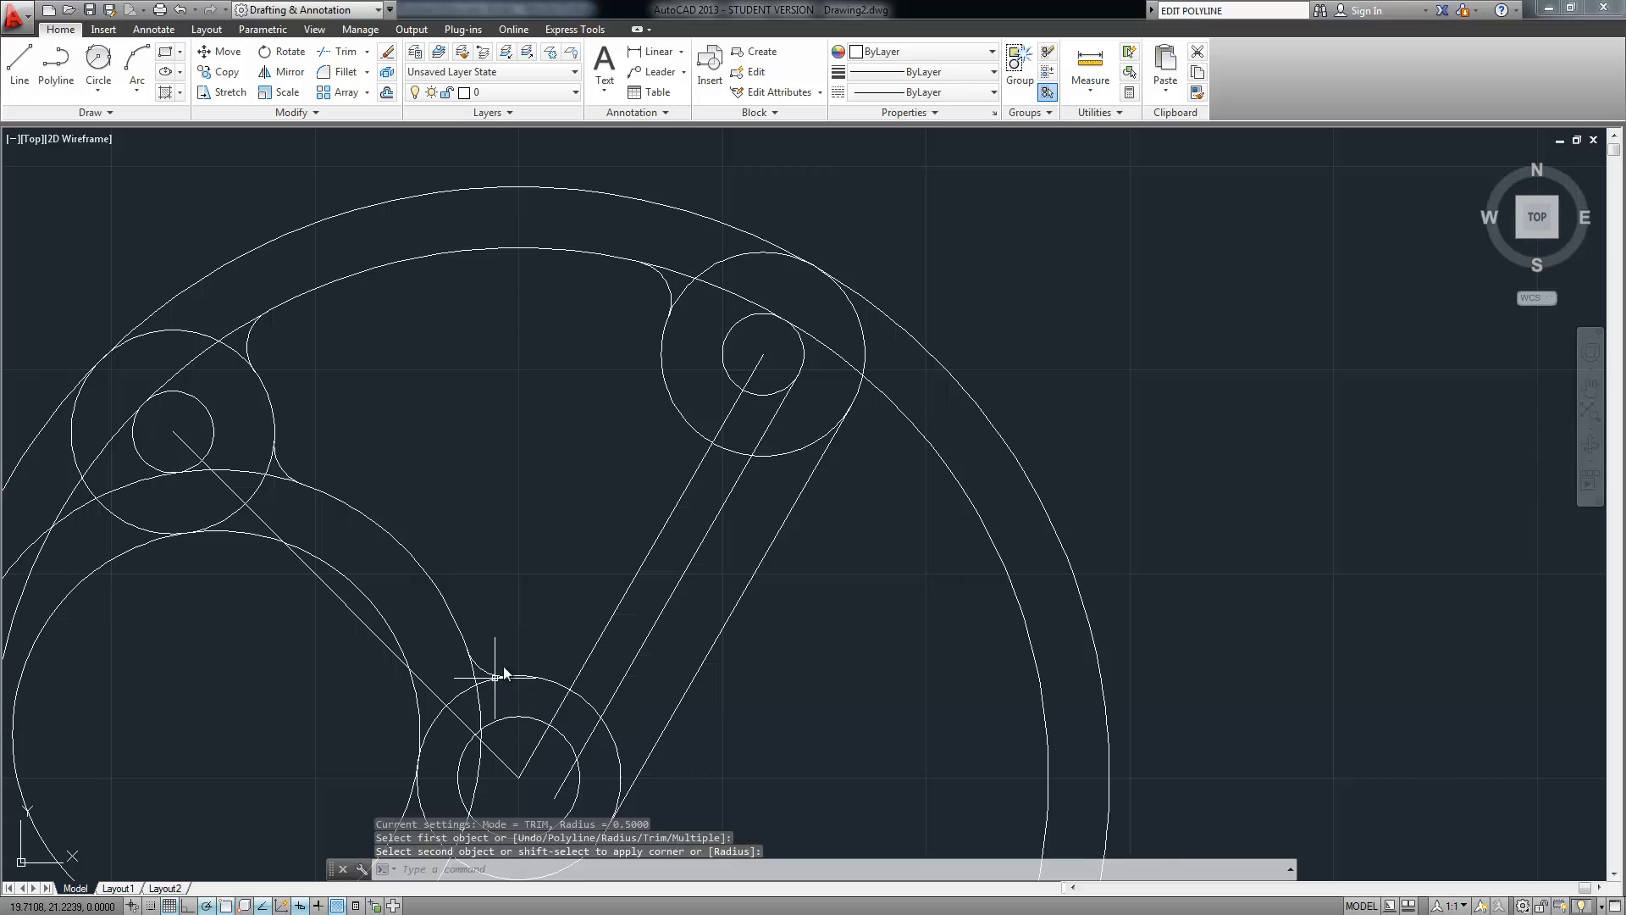
pyautogui.press('Return')
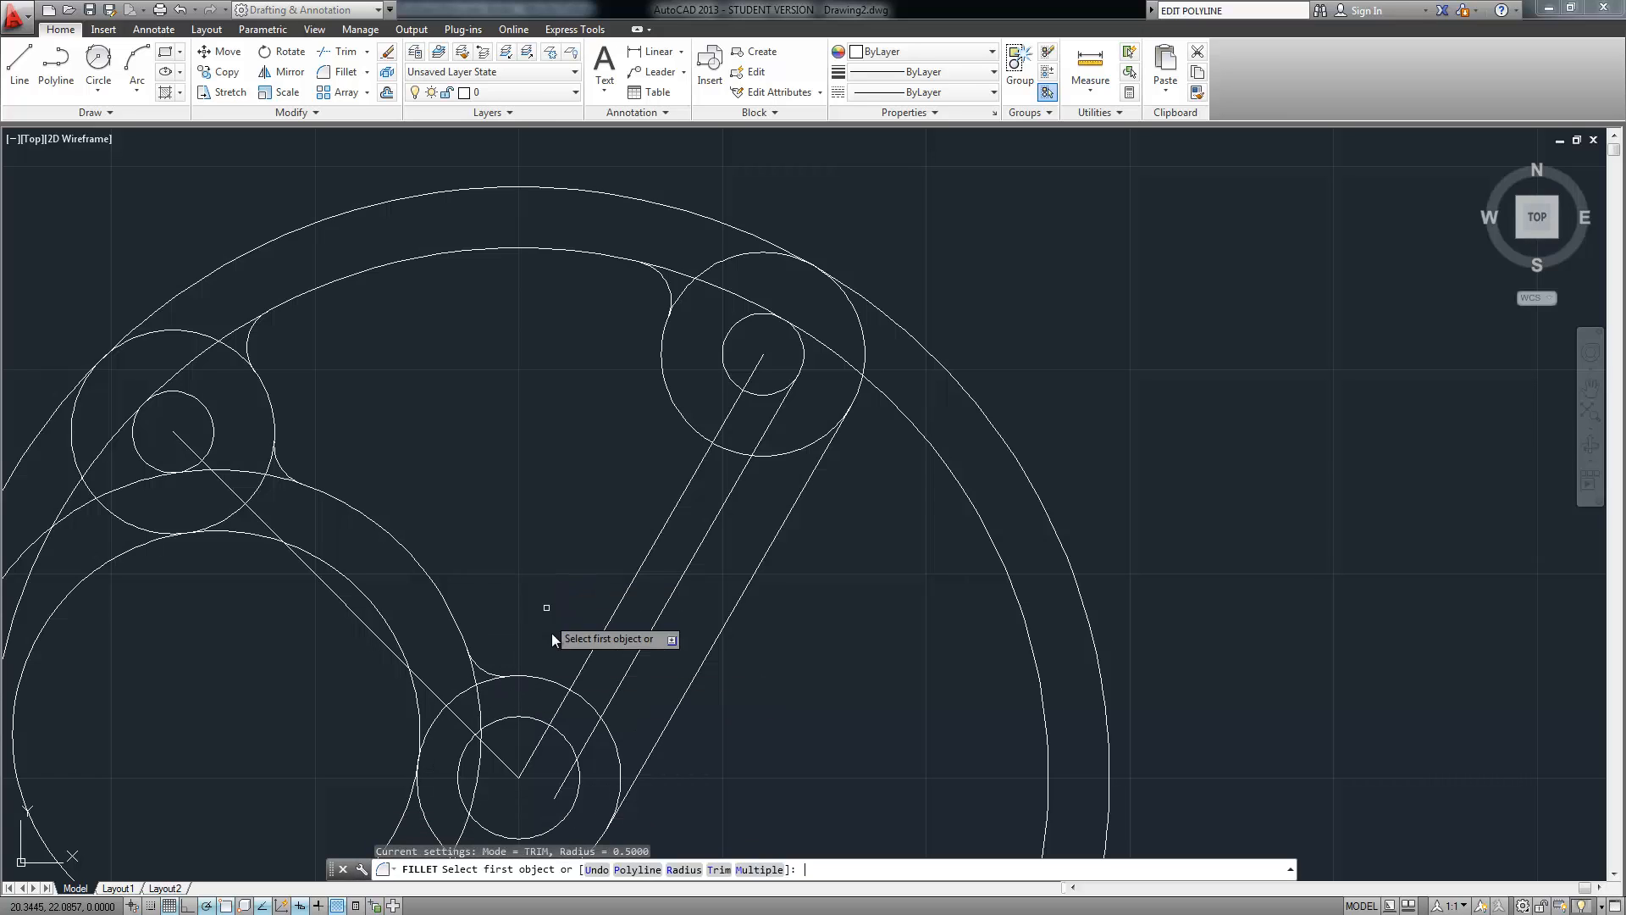
pyautogui.click(559, 691)
pyautogui.click(586, 663)
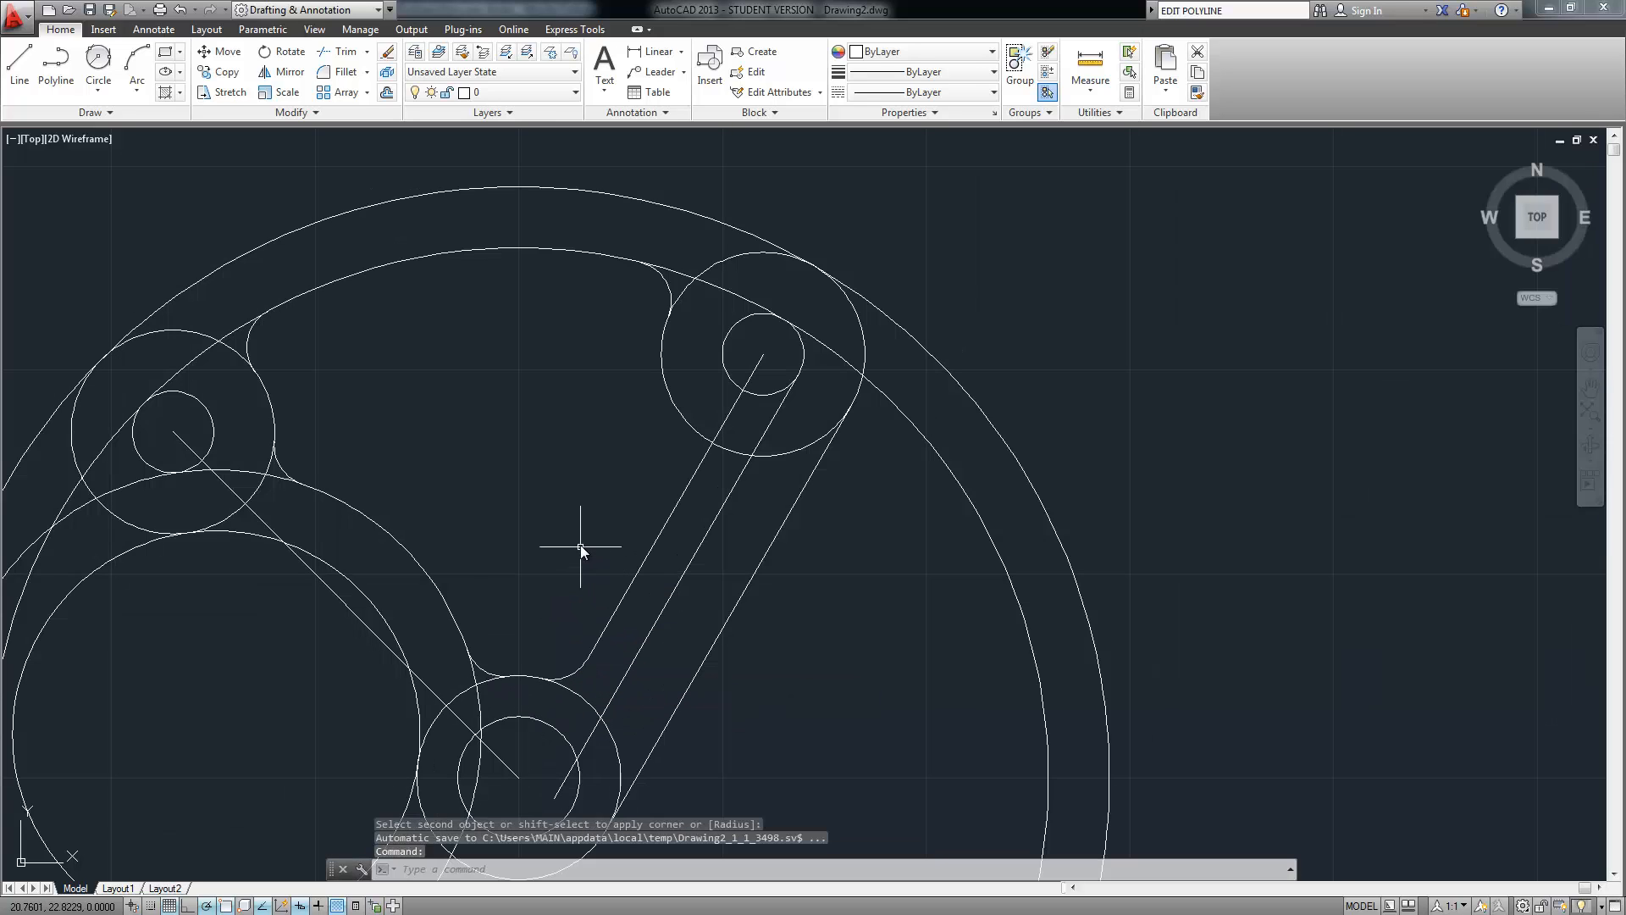
# Fillet the link line into the upper circle and the lower circle into the right line
pyautogui.press('Return')
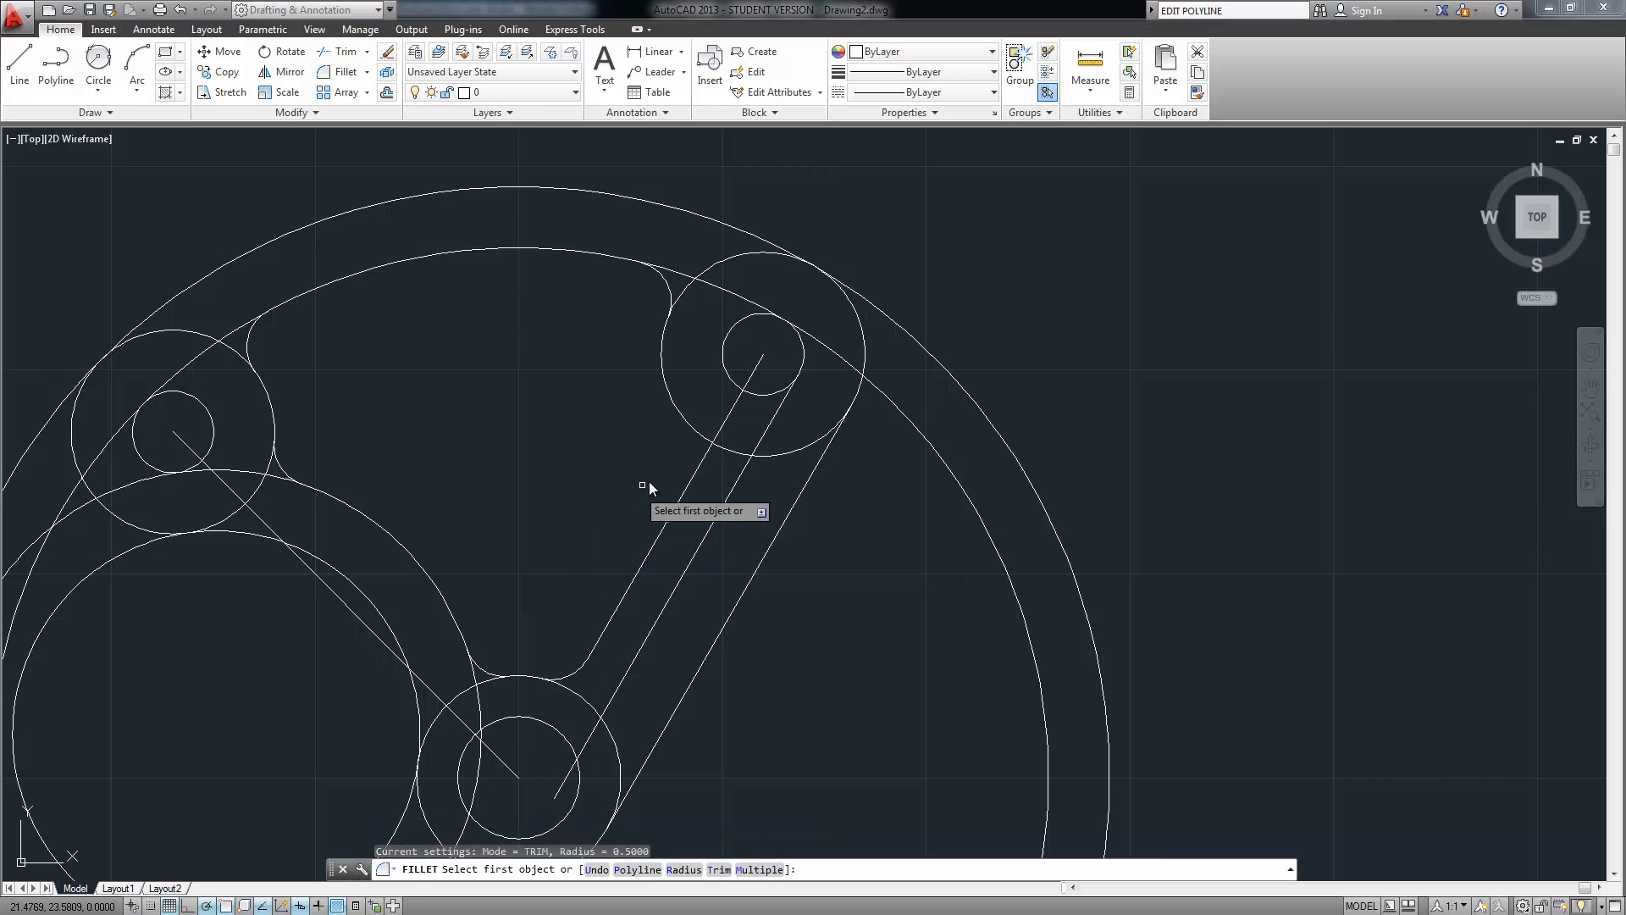
pyautogui.click(691, 480)
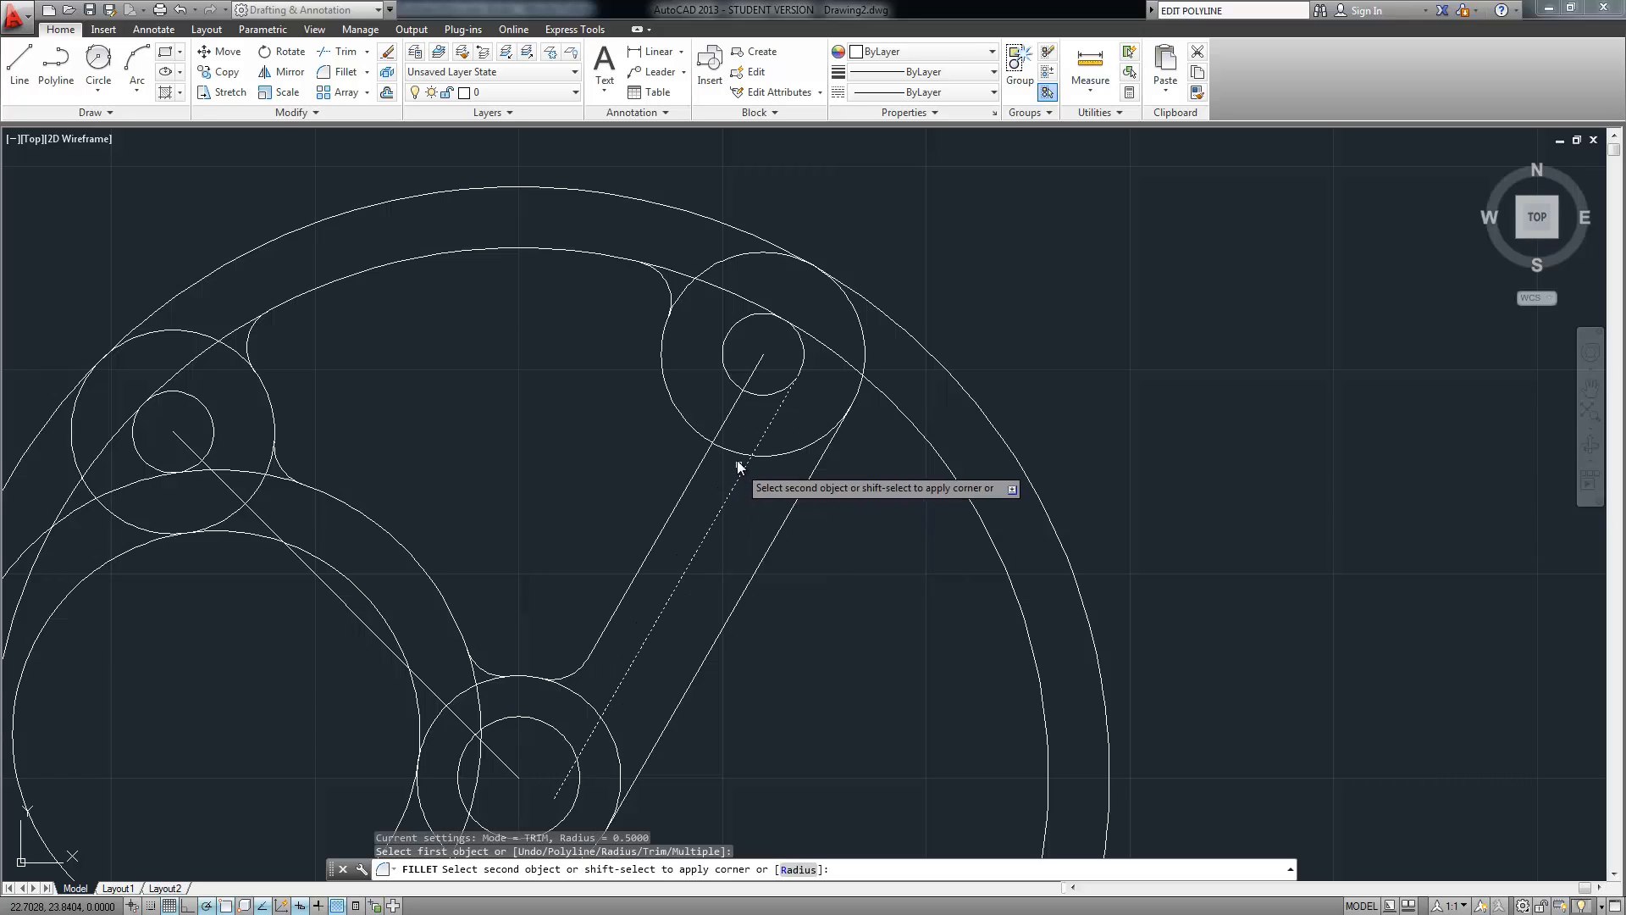
pyautogui.click(735, 455)
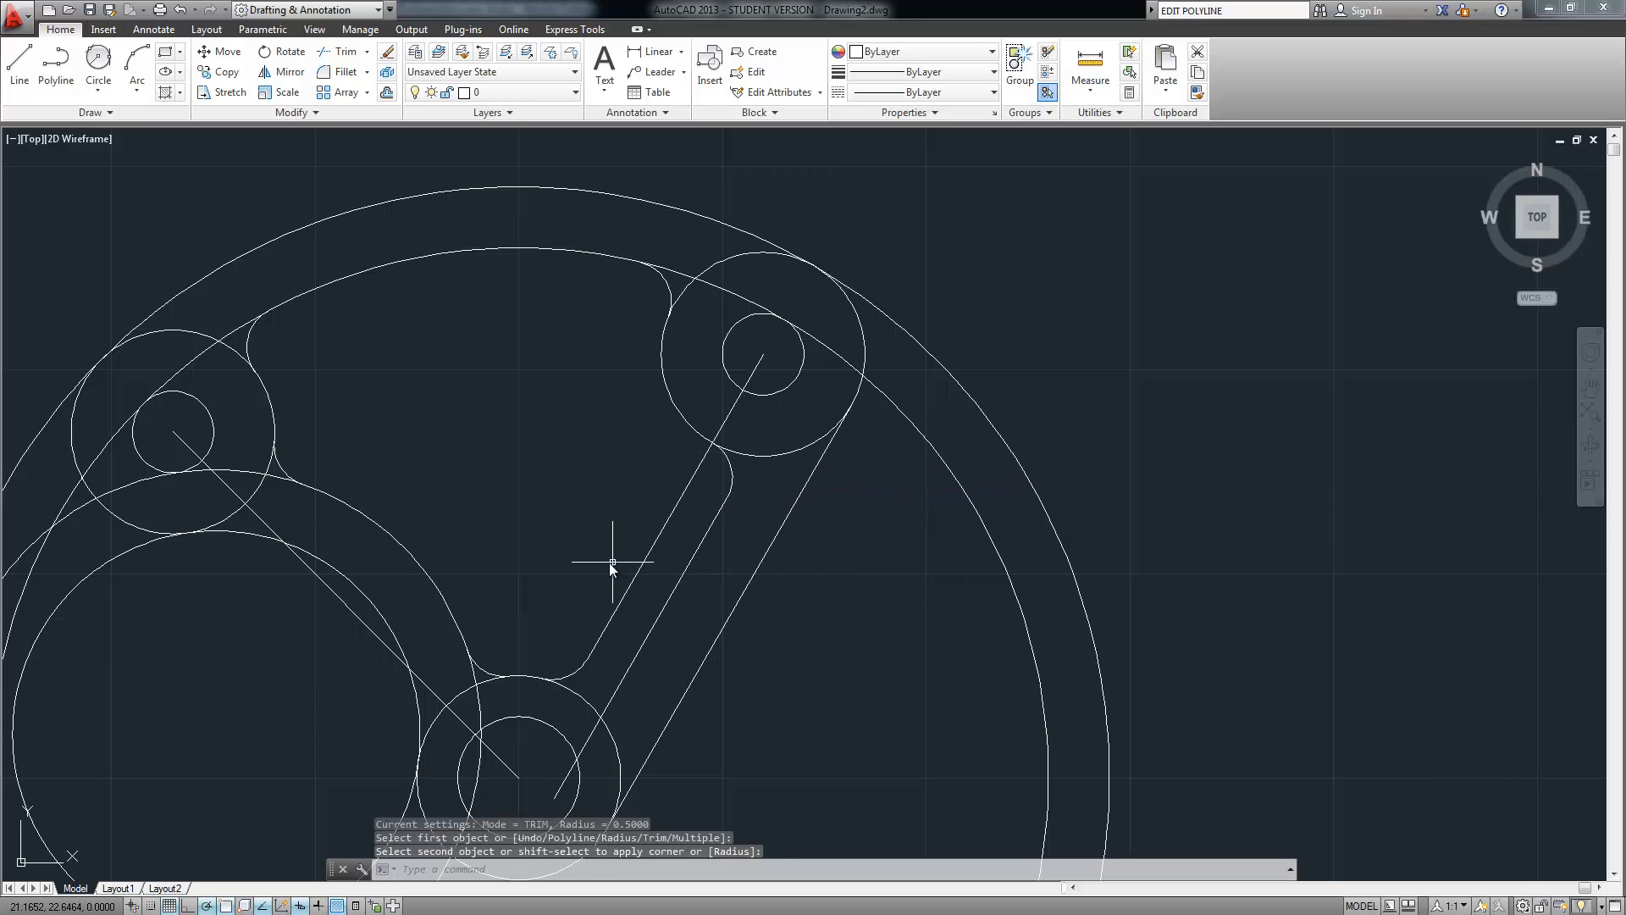
pyautogui.press('space')
pyautogui.click(581, 694)
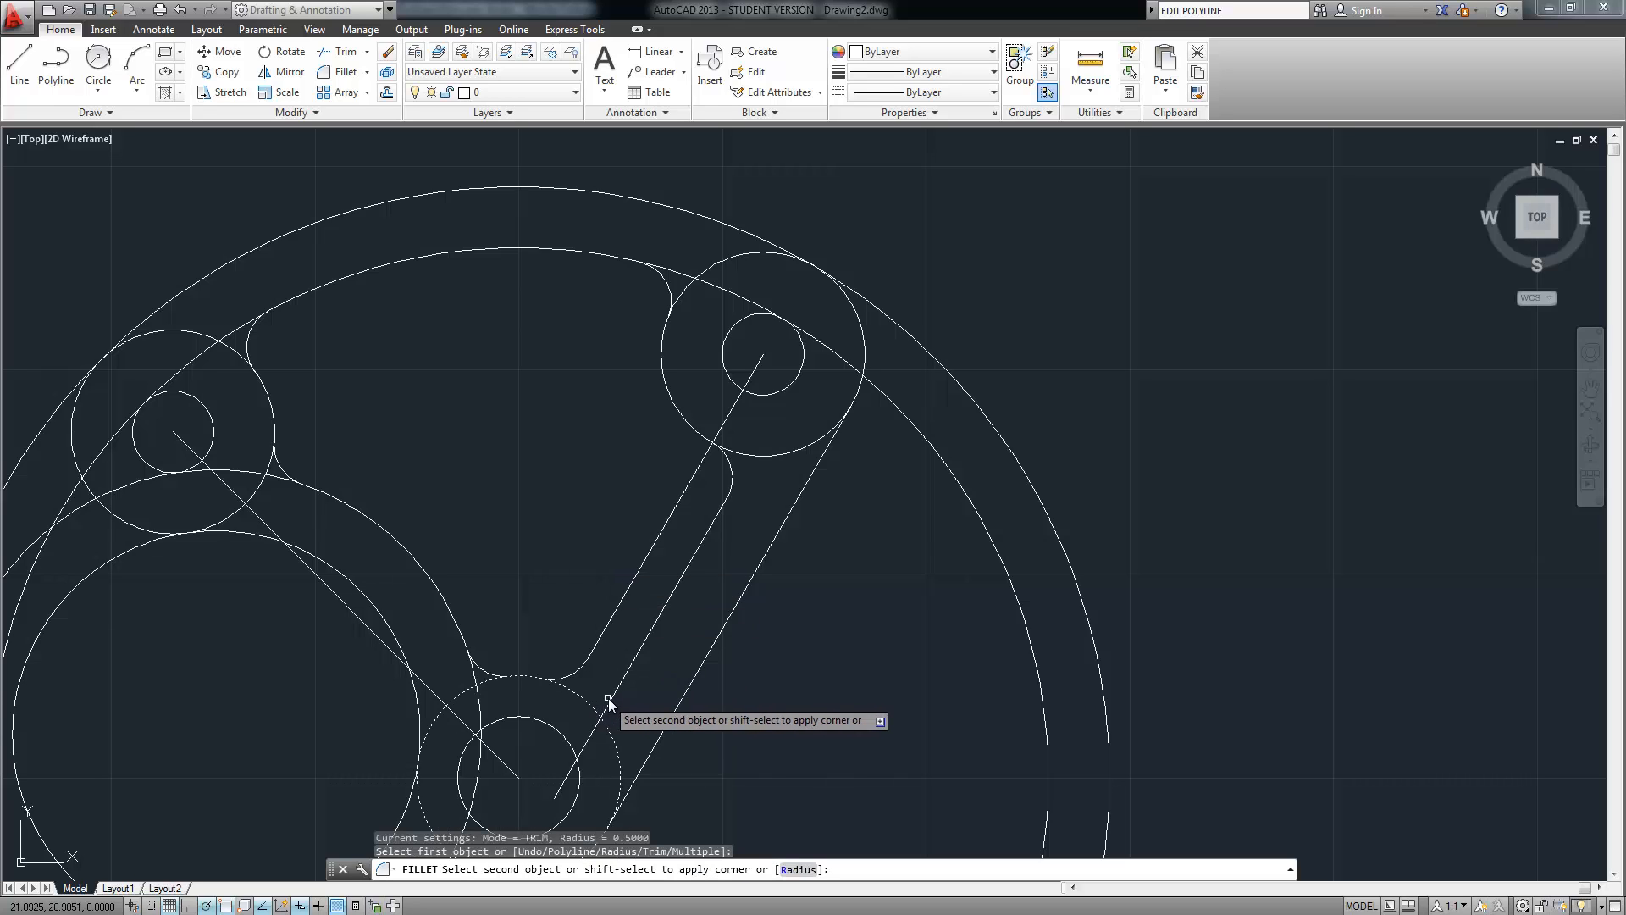
pyautogui.click(610, 699)
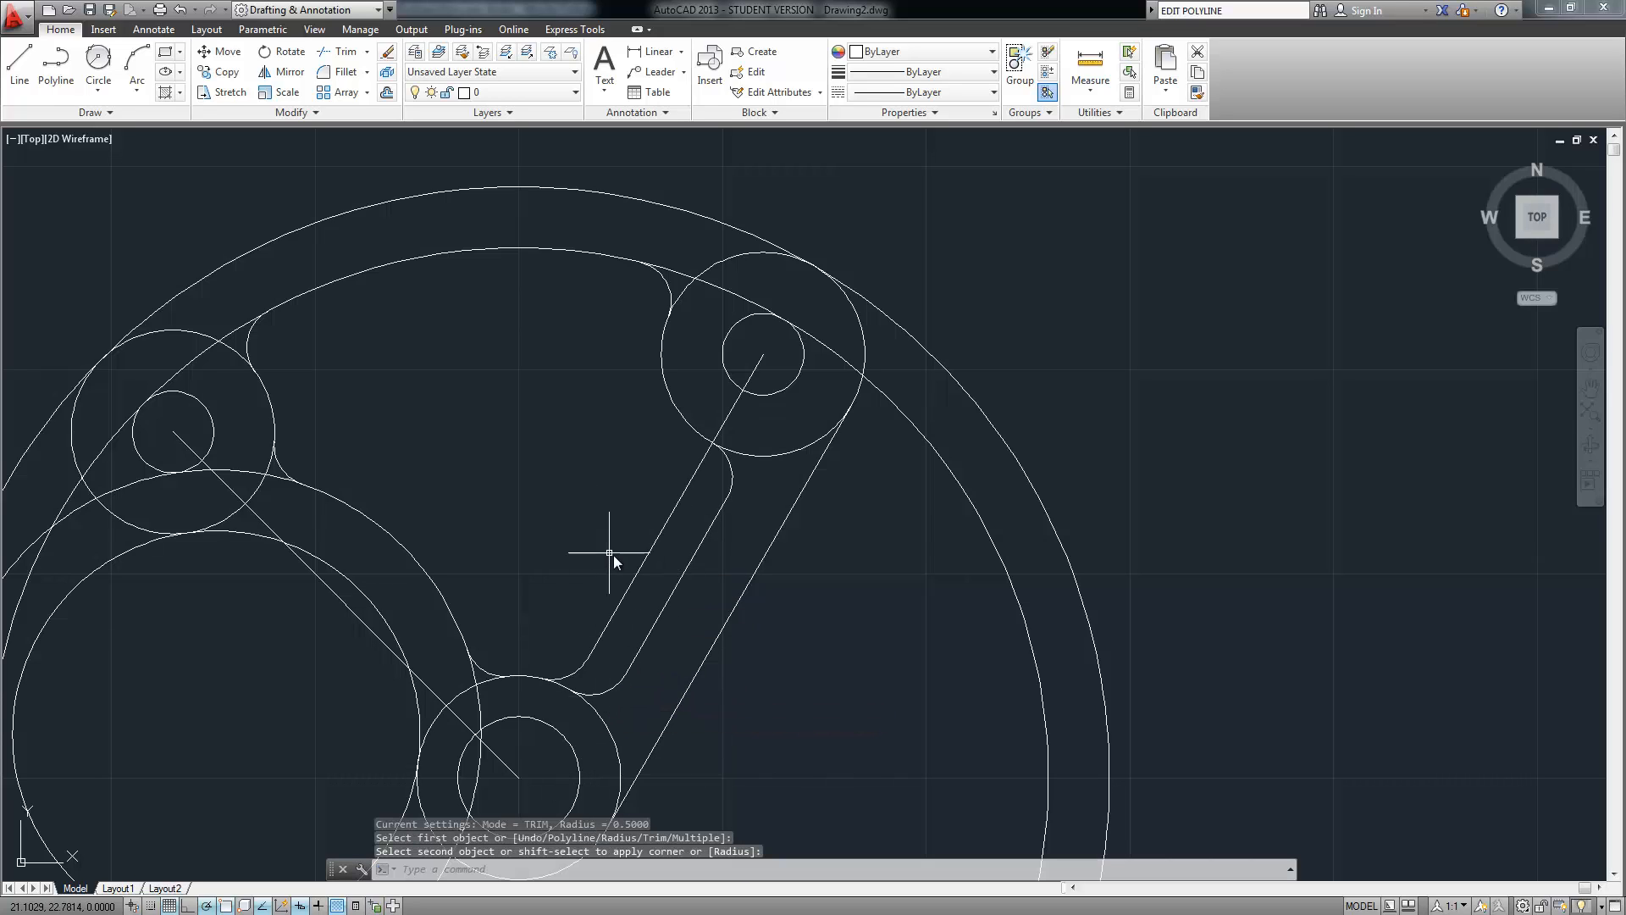
# Erase the dashed center line and the stray fillet arc, then zoom out
pyautogui.click(636, 564)
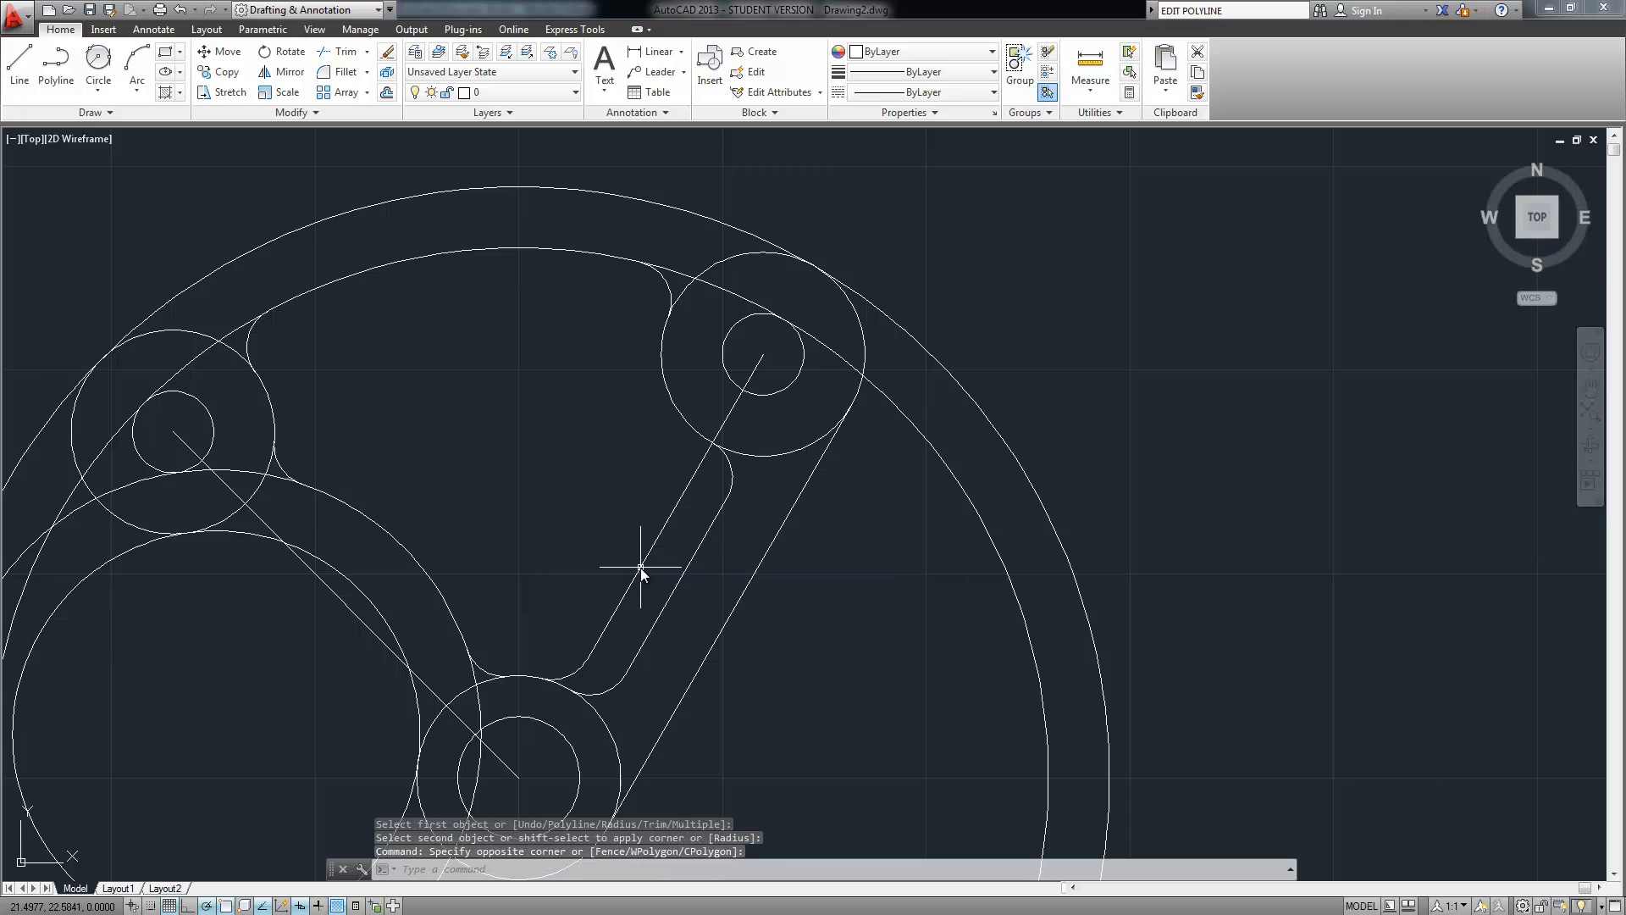
pyautogui.click(640, 568)
pyautogui.press('Delete')
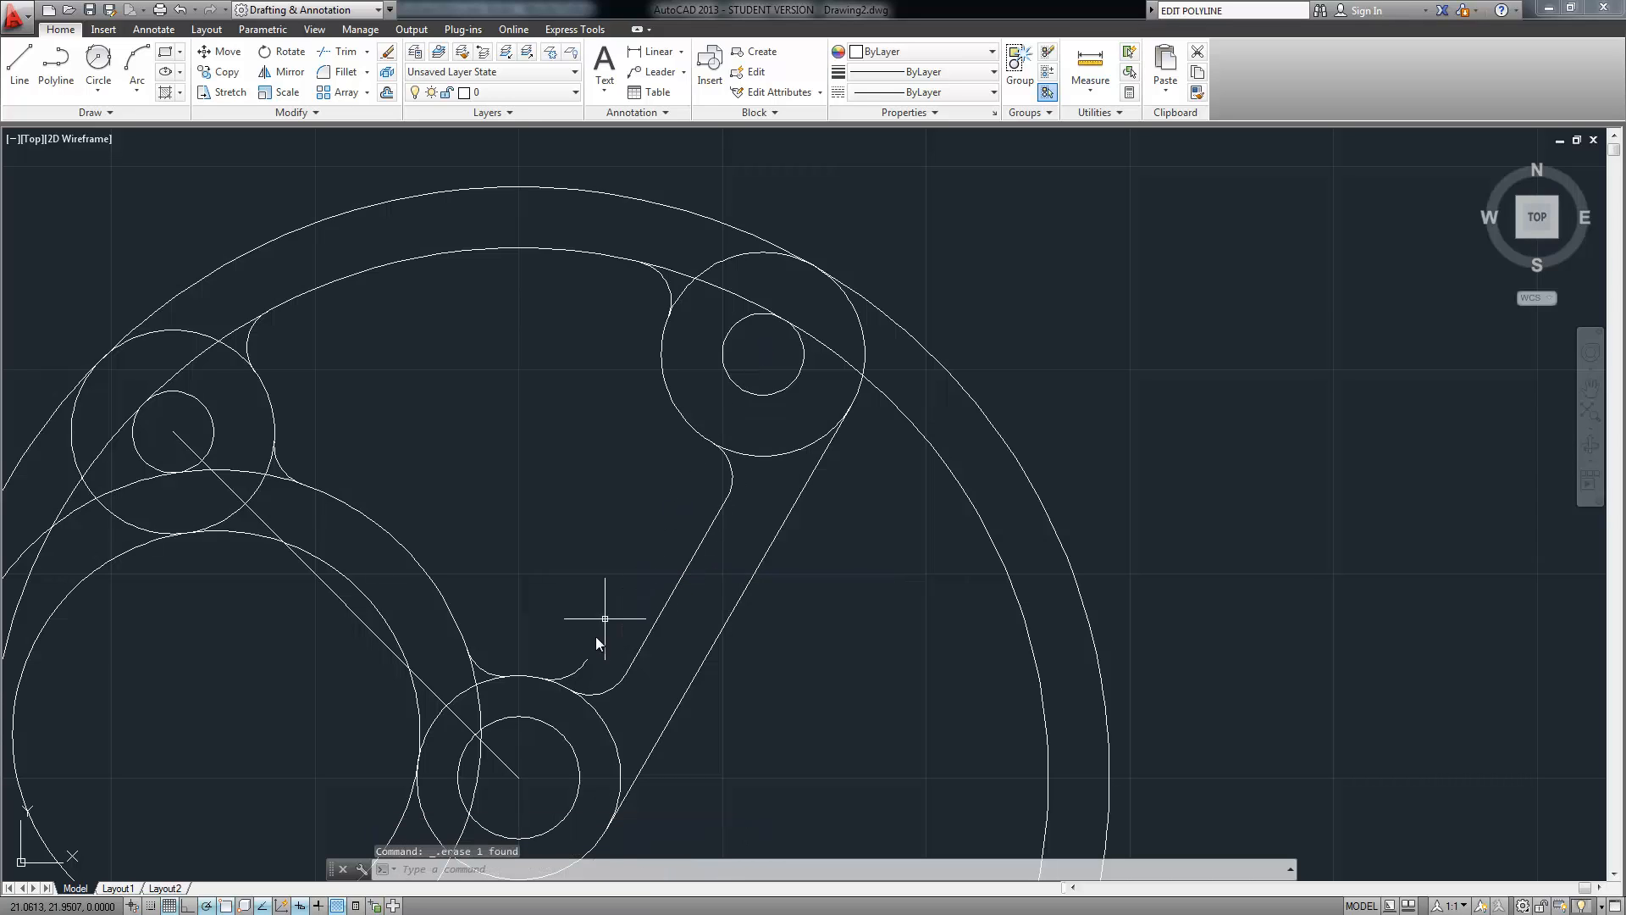
pyautogui.click(588, 660)
pyautogui.press('Delete')
pyautogui.scroll(-4, 538, 482)
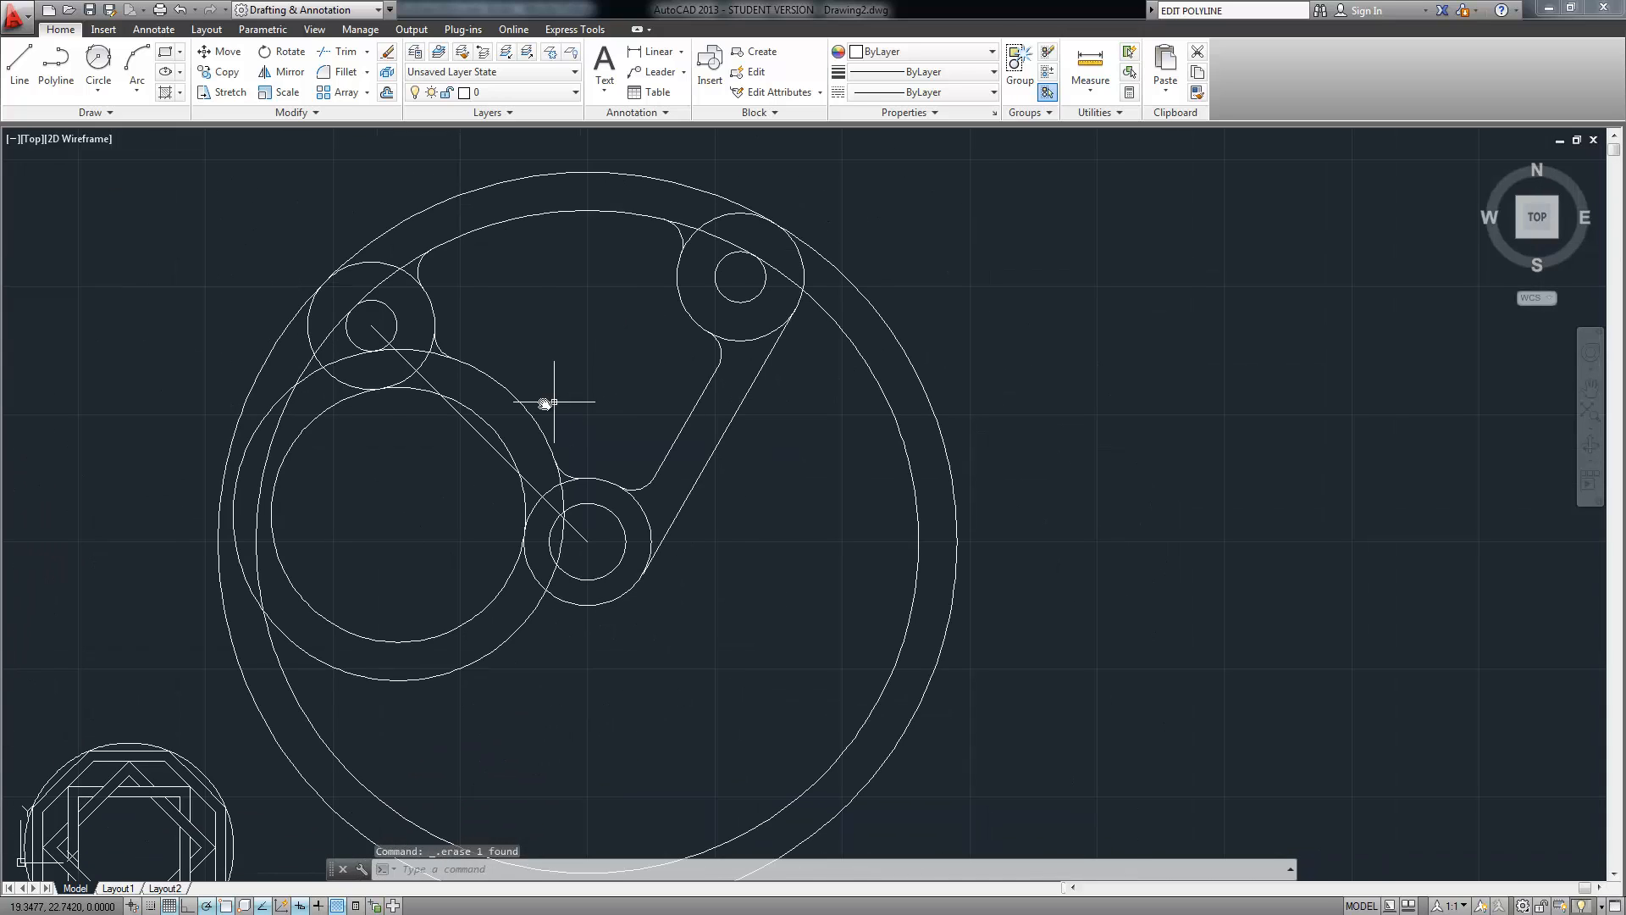
pyautogui.scroll(-2, 545, 403)
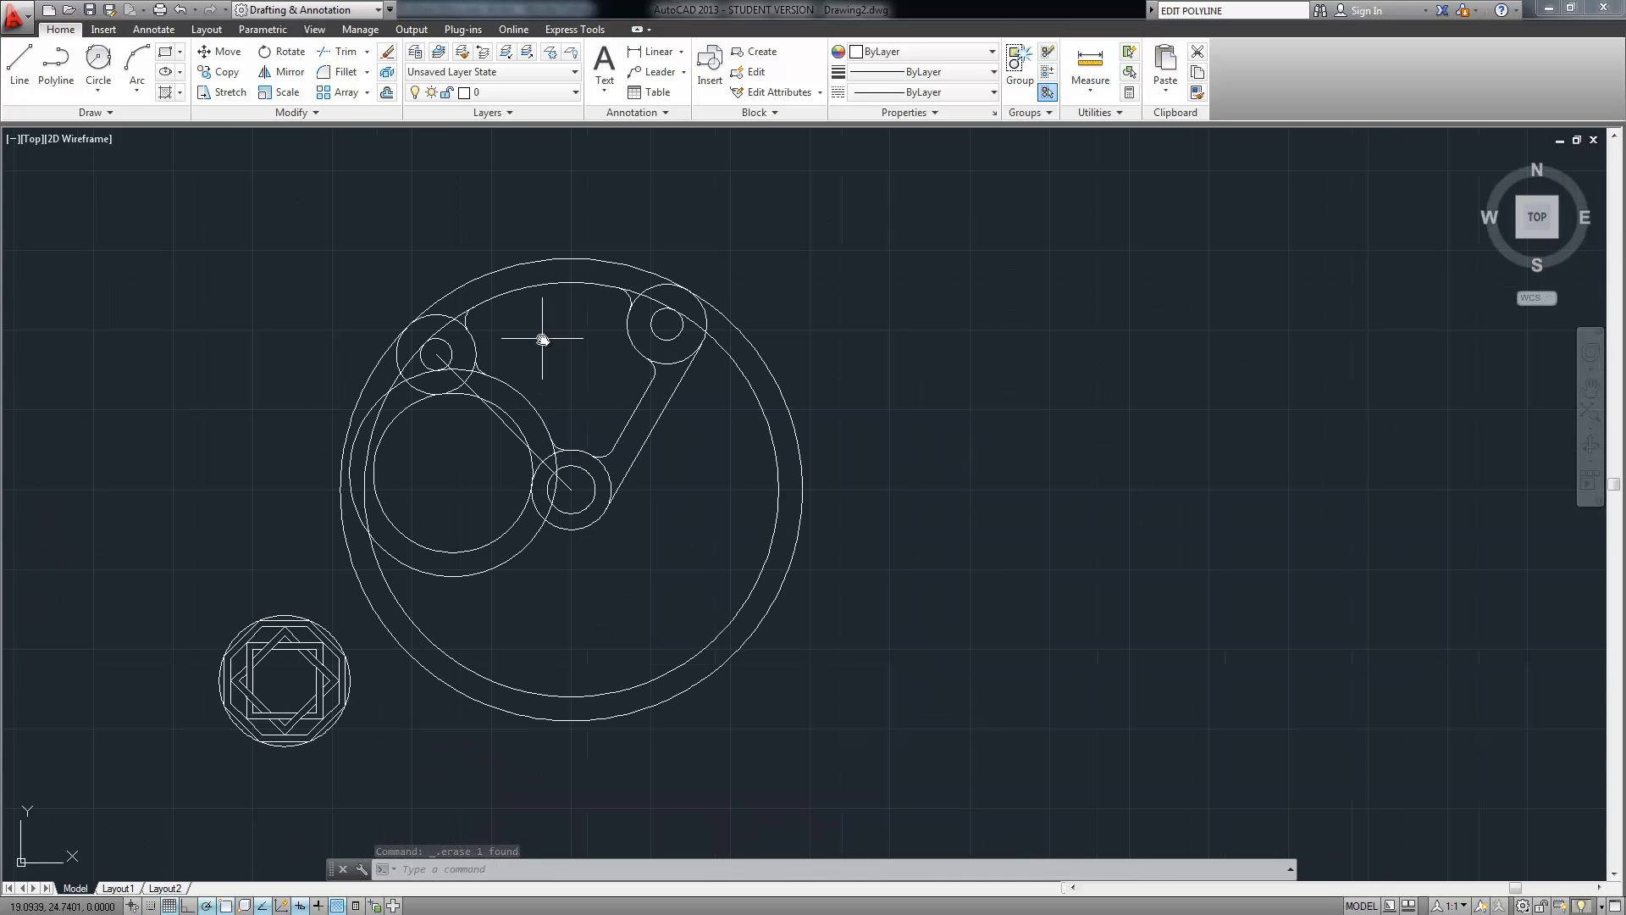
# Start TRIM with all cam outlines selected as cutting edges
pyautogui.write('rim')
pyautogui.press('Return')
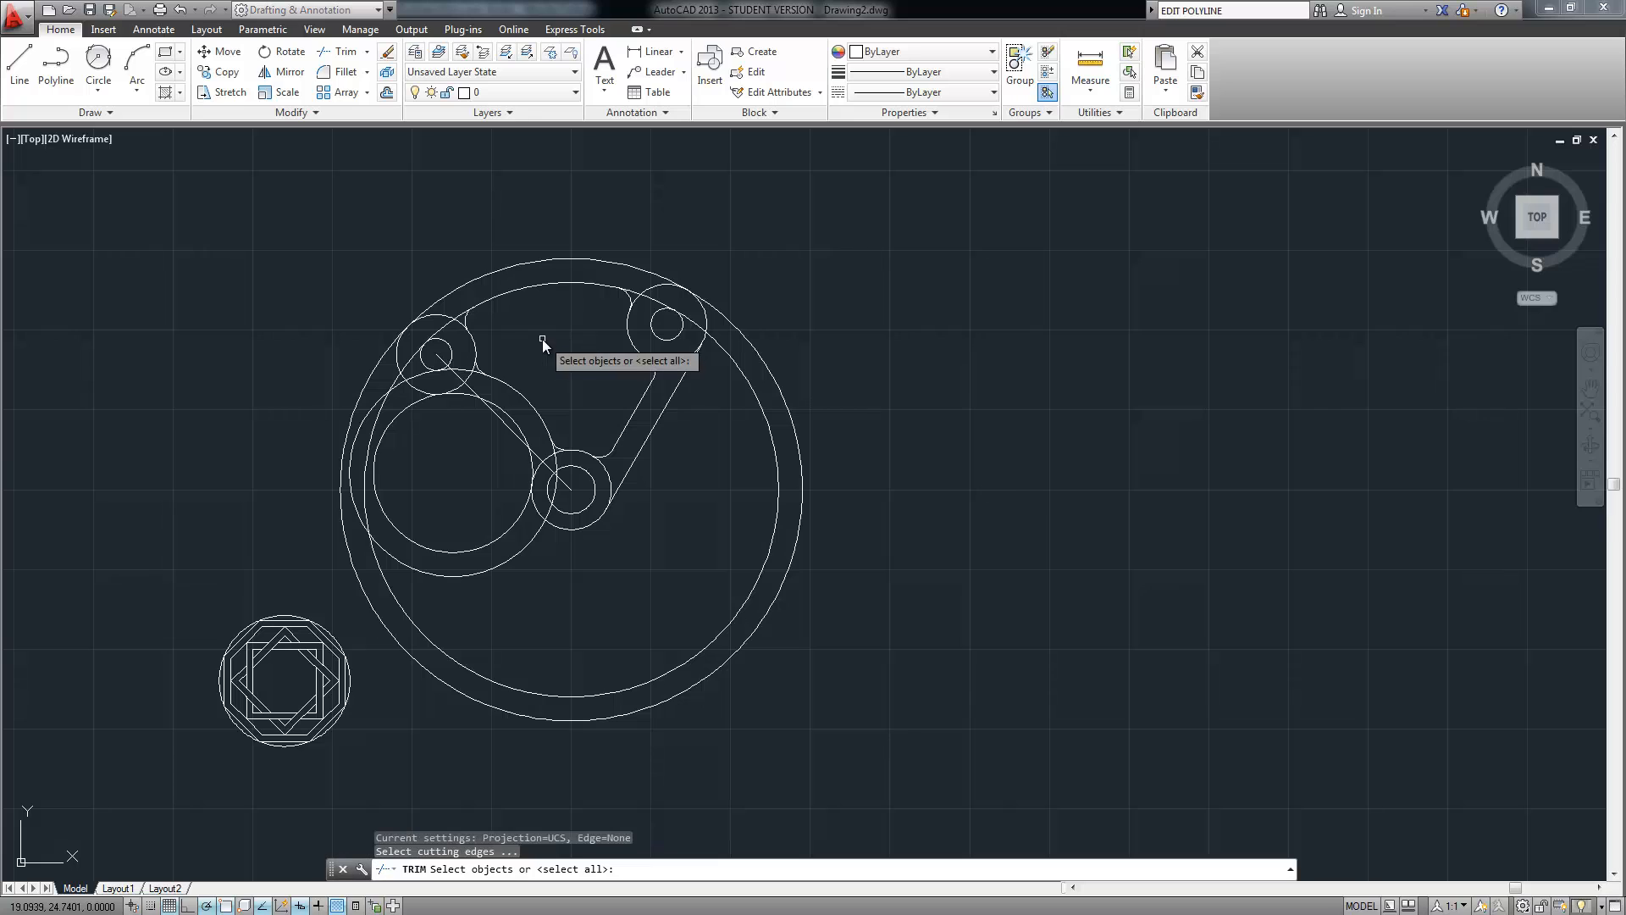
pyautogui.click(899, 194)
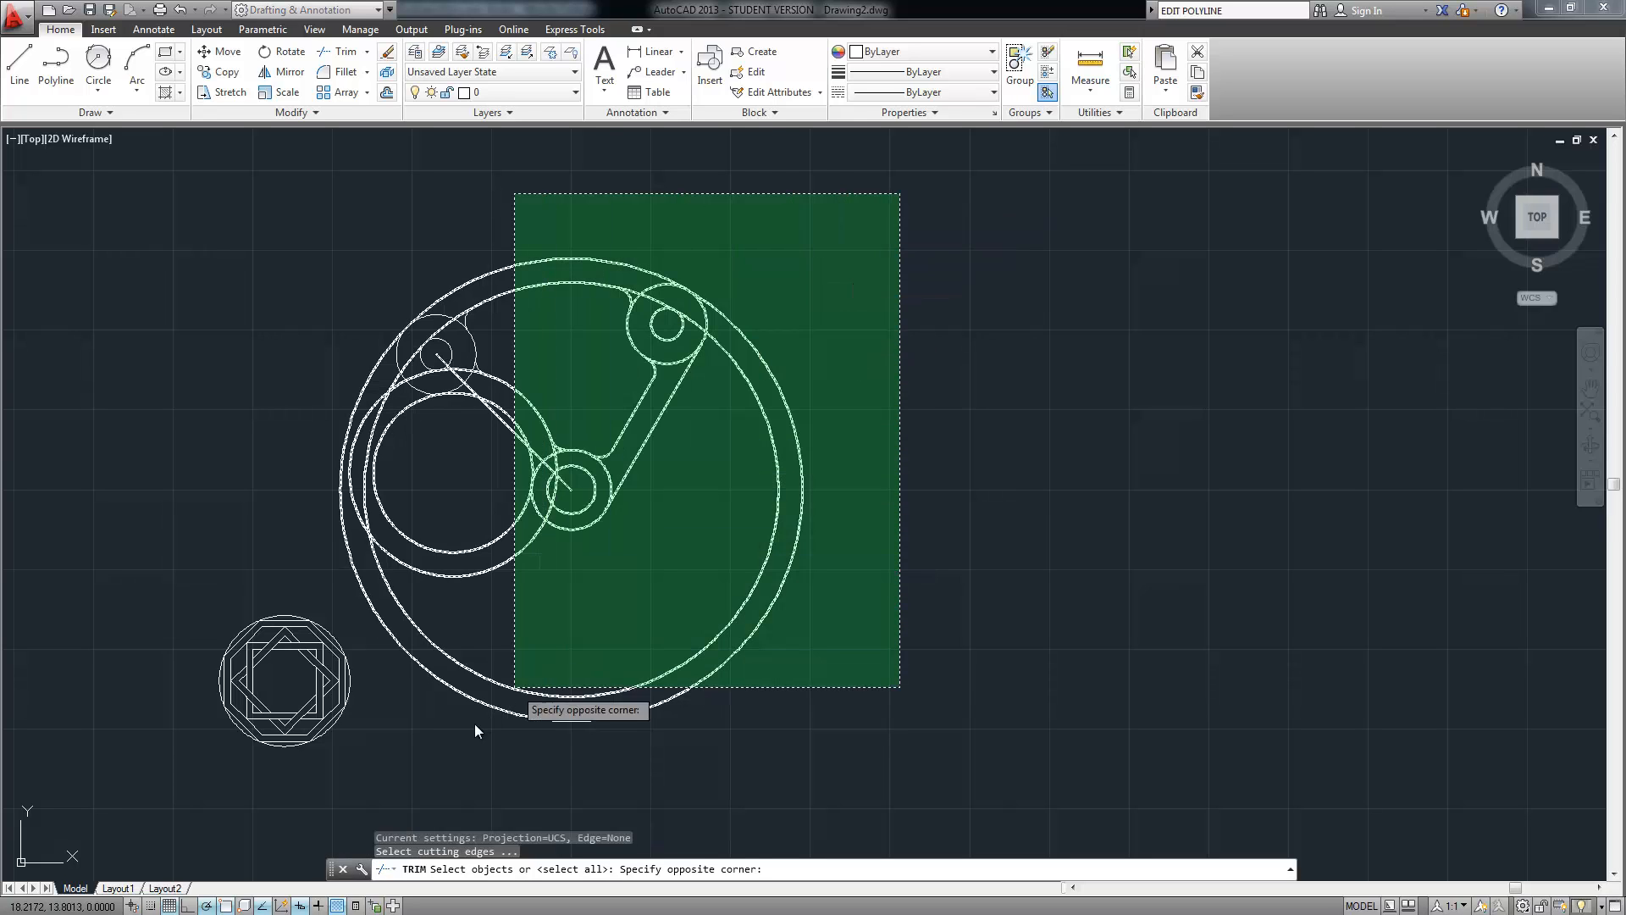
pyautogui.click(403, 772)
pyautogui.press('Return')
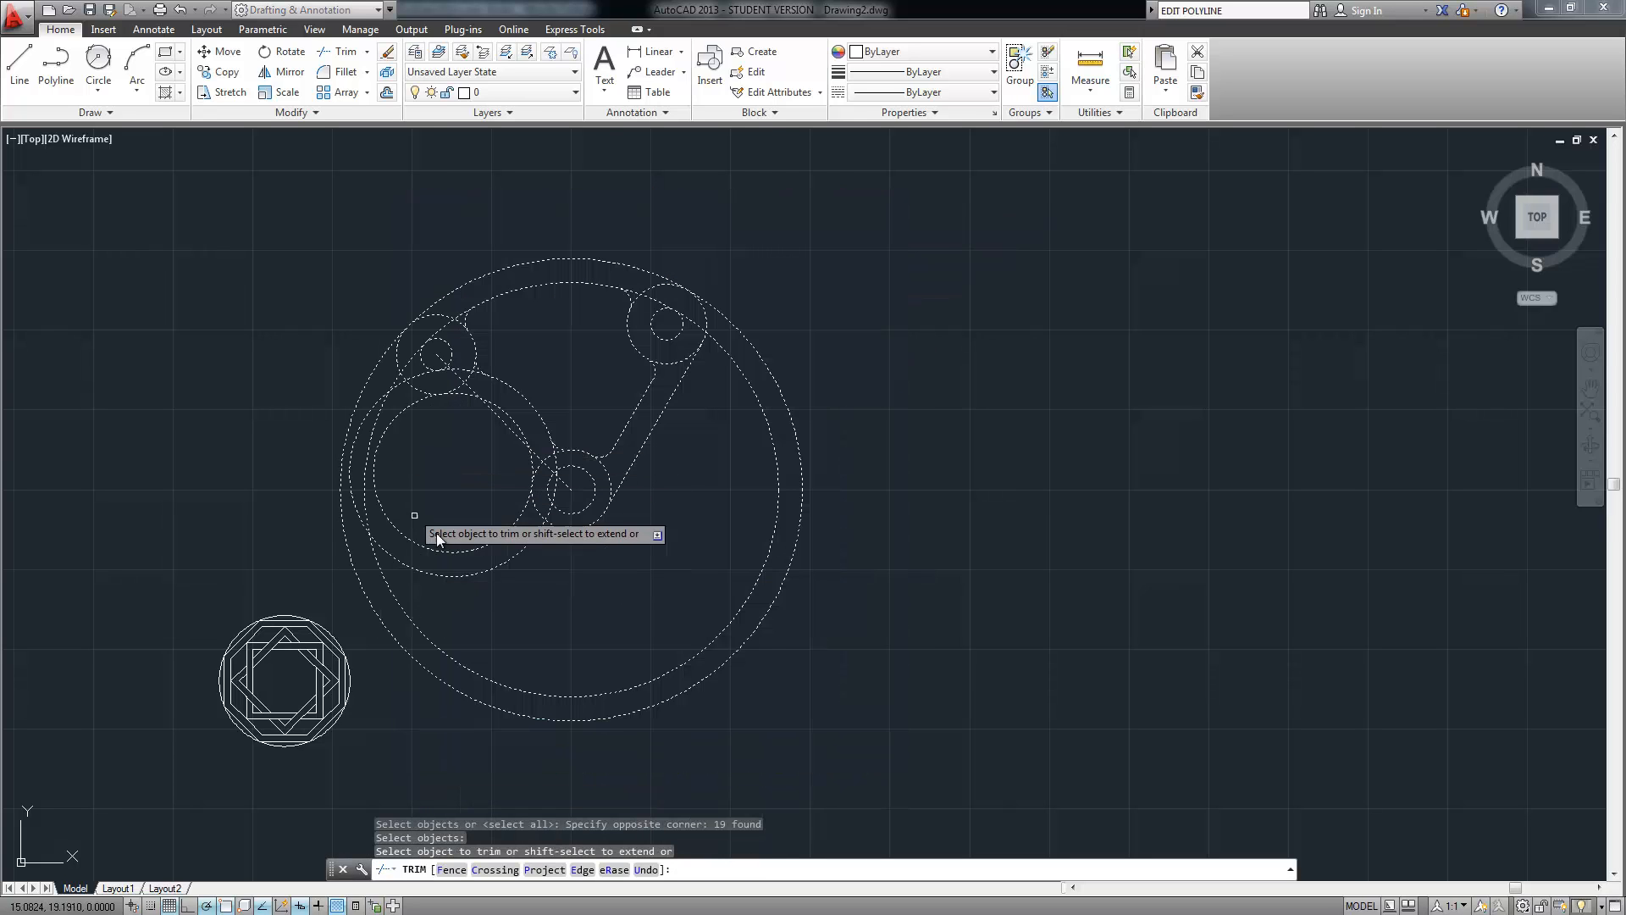
# Trim the inner circle's arcs and the arc ends inside the left circle
pyautogui.click(459, 520)
pyautogui.click(305, 591)
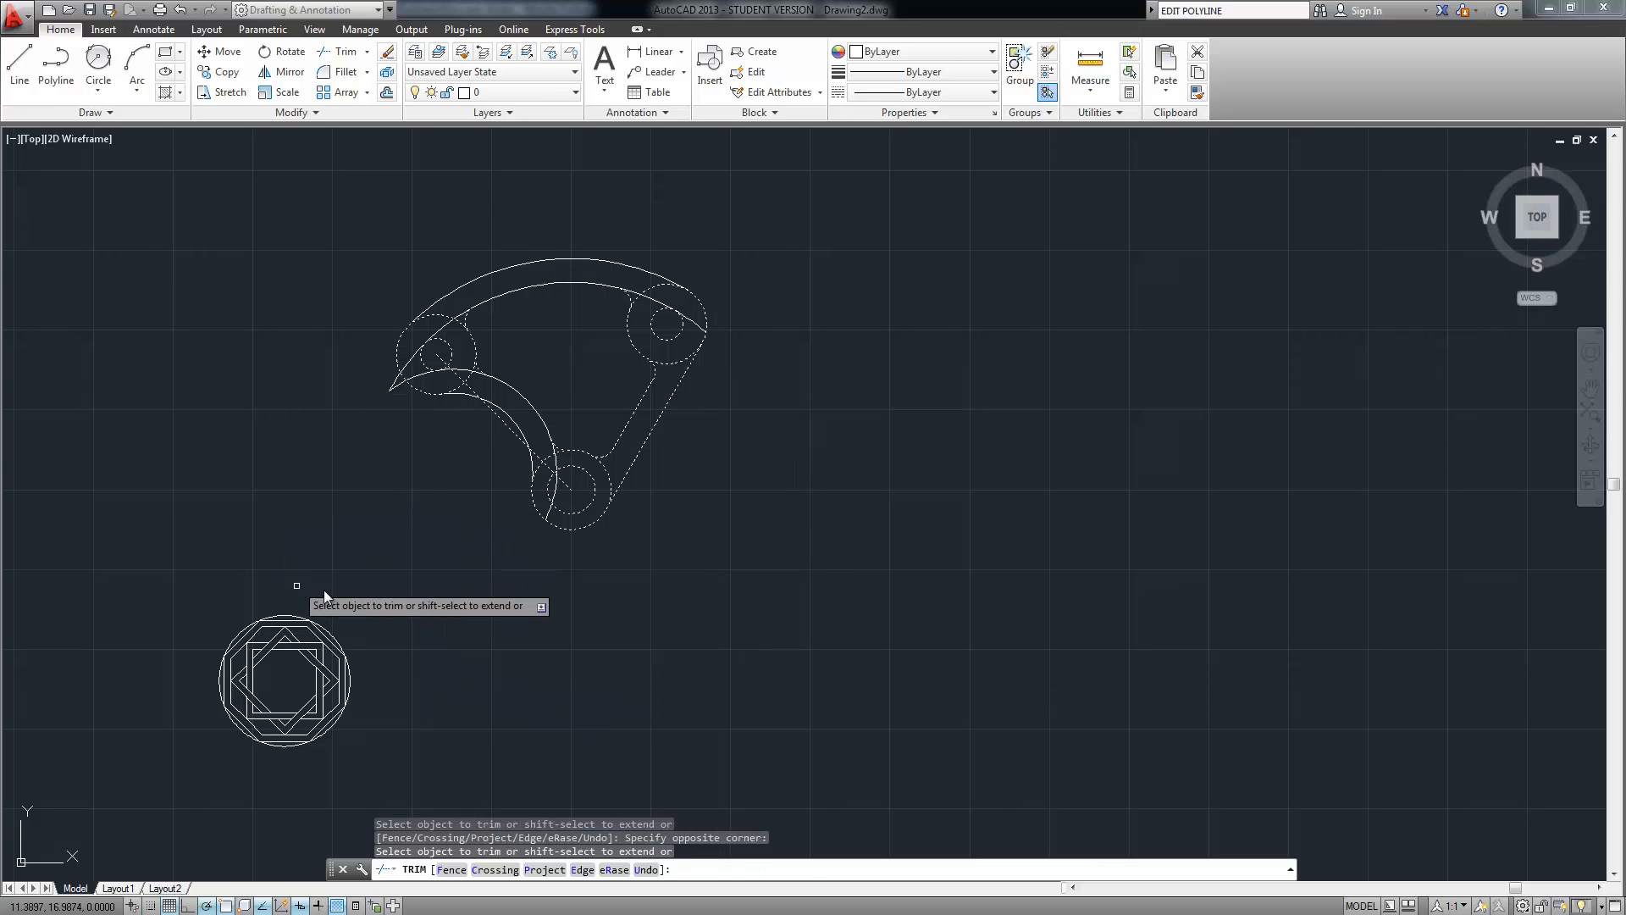
pyautogui.scroll(2, 424, 435)
pyautogui.scroll(2, 424, 435)
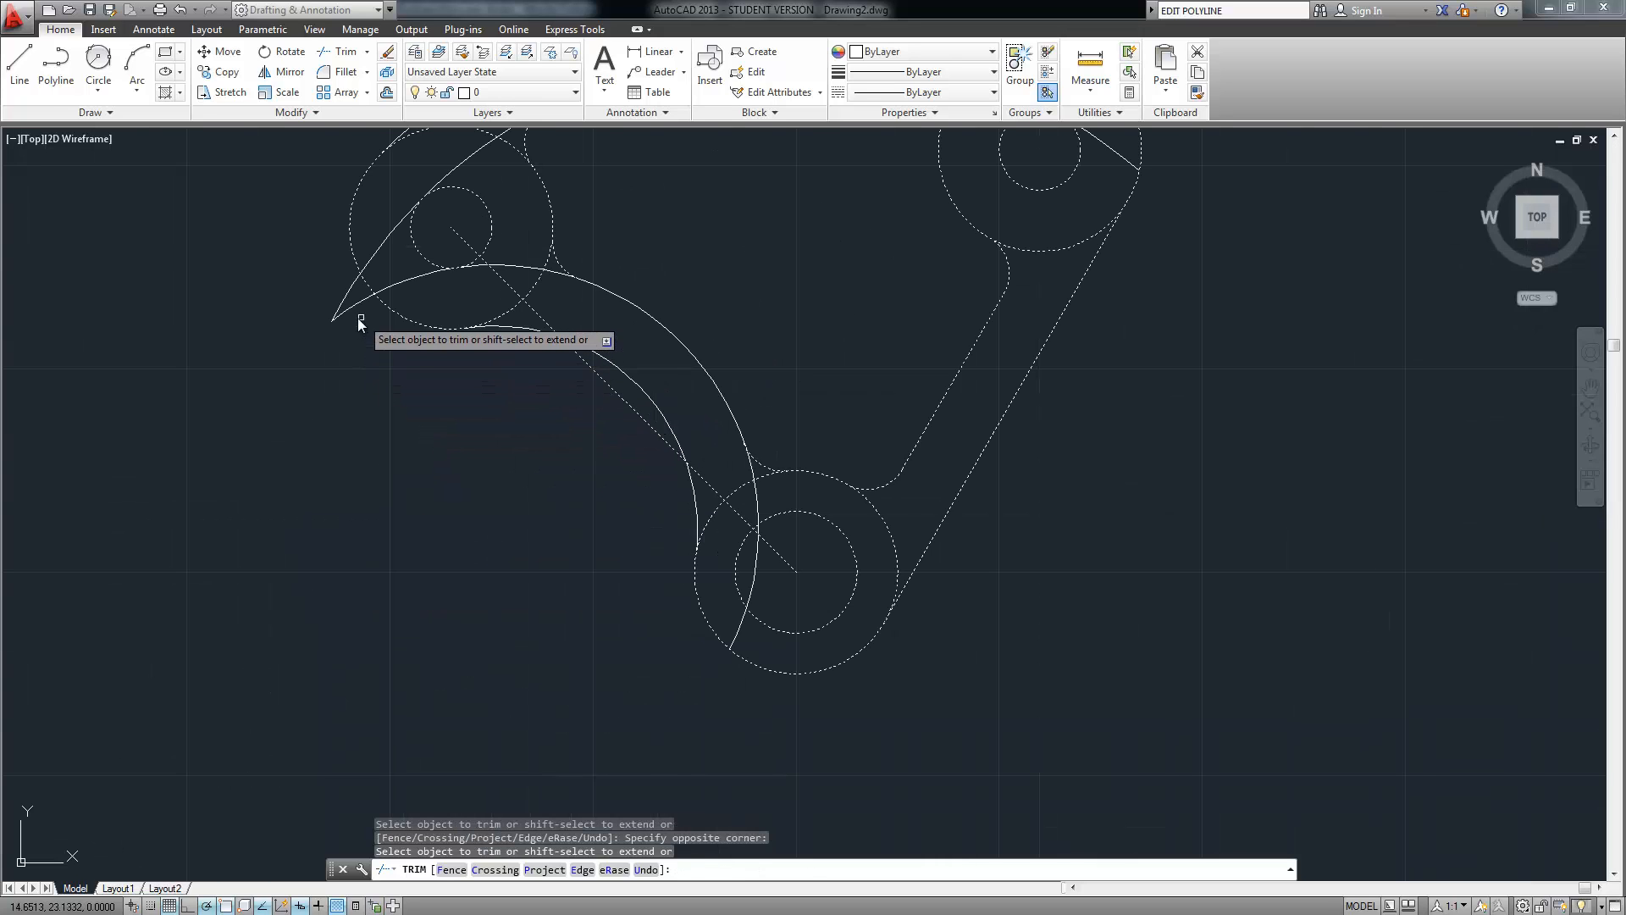
pyautogui.click(359, 319)
pyautogui.moveTo(295, 350); pyautogui.dragTo(288, 548, button='middle')
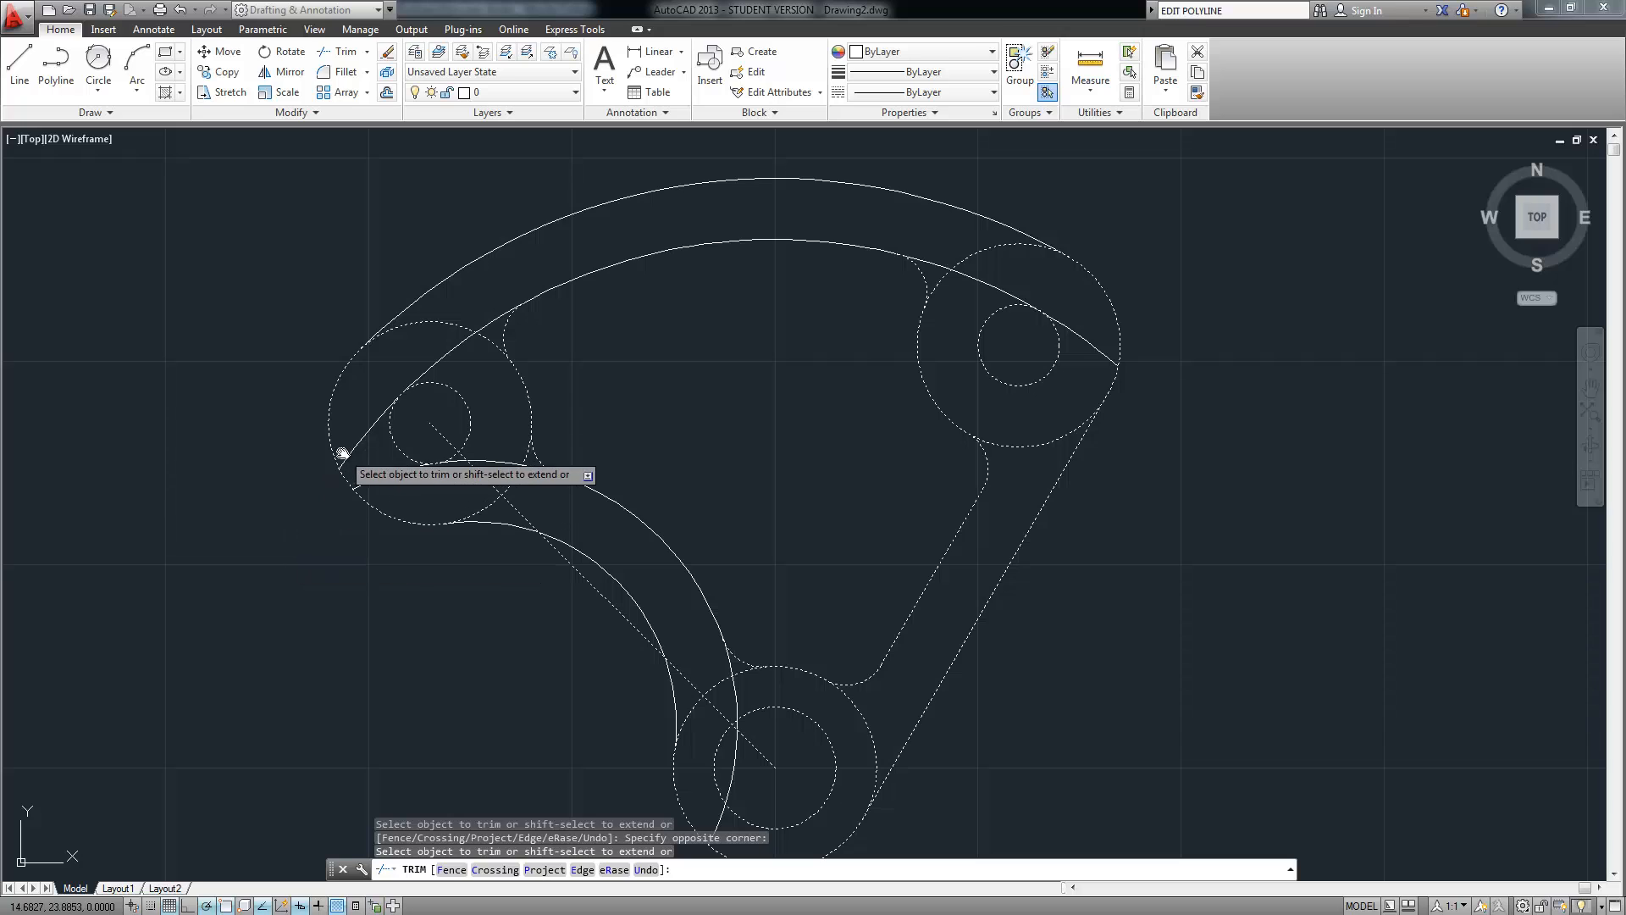
pyautogui.click(379, 408)
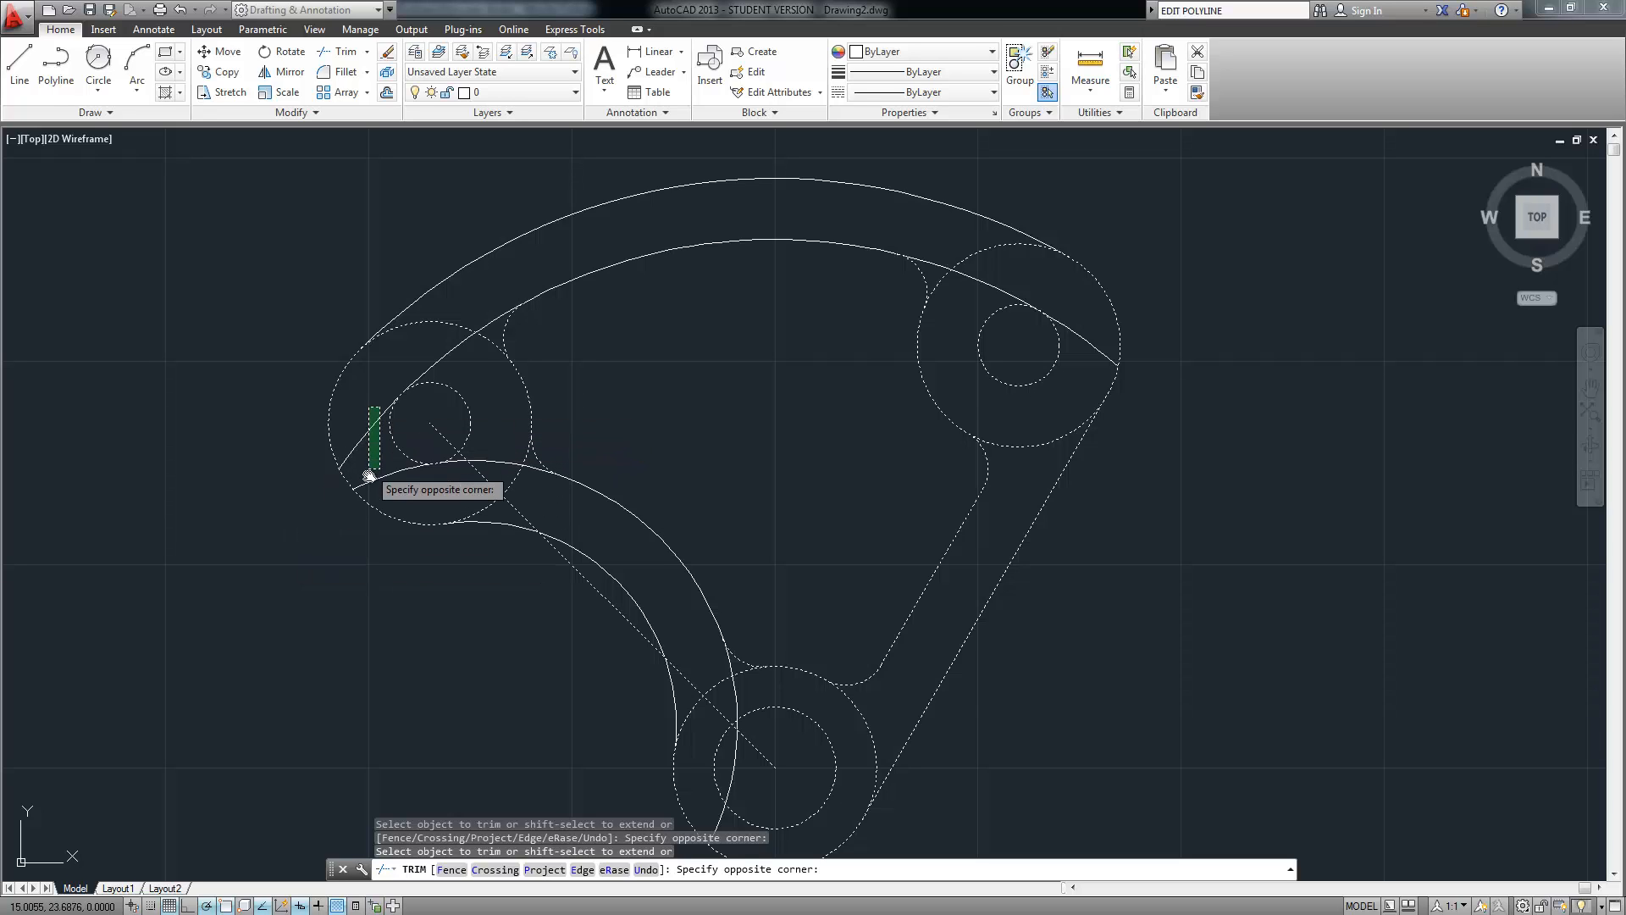
pyautogui.click(368, 486)
pyautogui.moveTo(410, 320); pyautogui.dragTo(385, 443, button='middle')
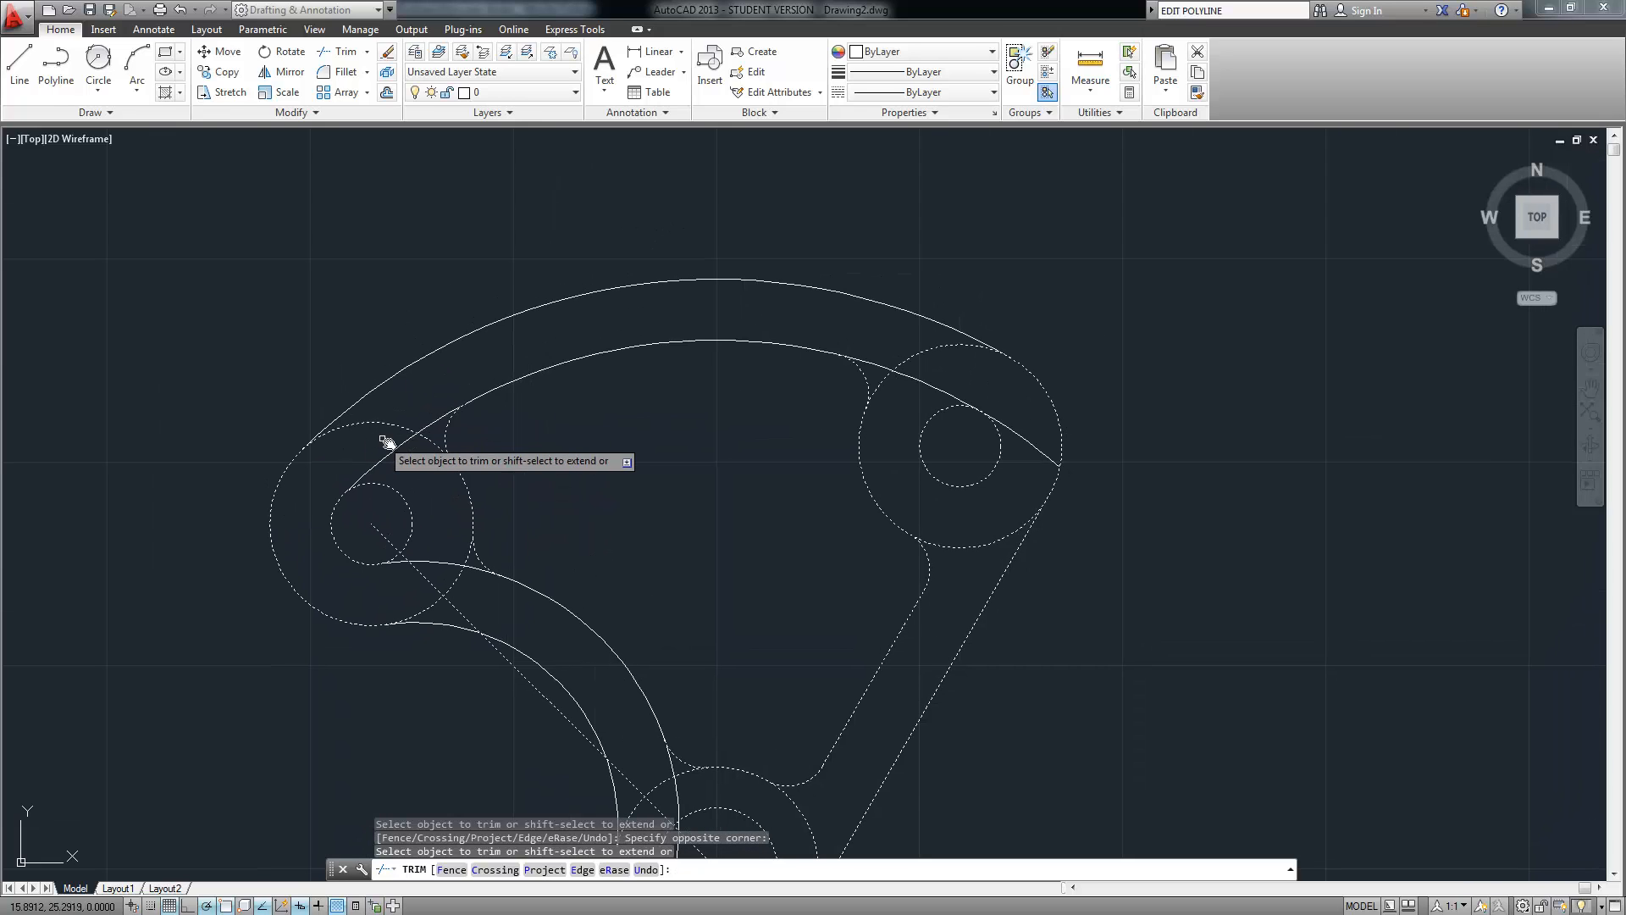
pyautogui.click(396, 406)
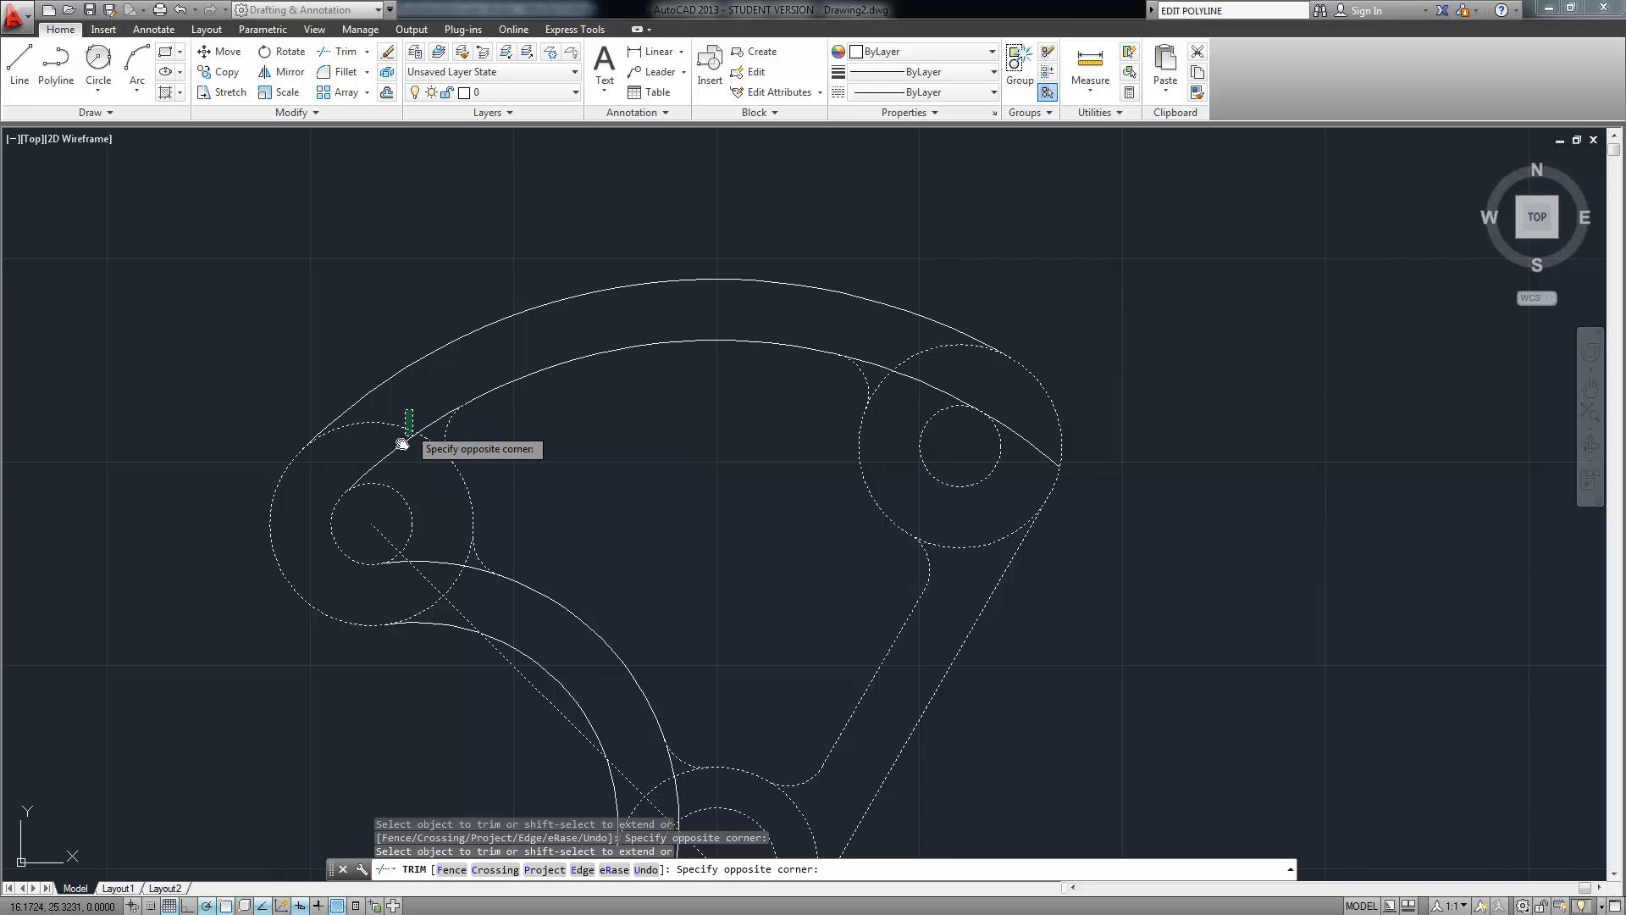
pyautogui.click(395, 482)
# Trim the excess arcs beside the right circle and the lower circle's fillet
pyautogui.moveTo(563, 461)
pyautogui.mouseDown(button='middle')
pyautogui.moveTo(490, 421)
pyautogui.moveTo(294, 441)
pyautogui.mouseUp(button='middle')
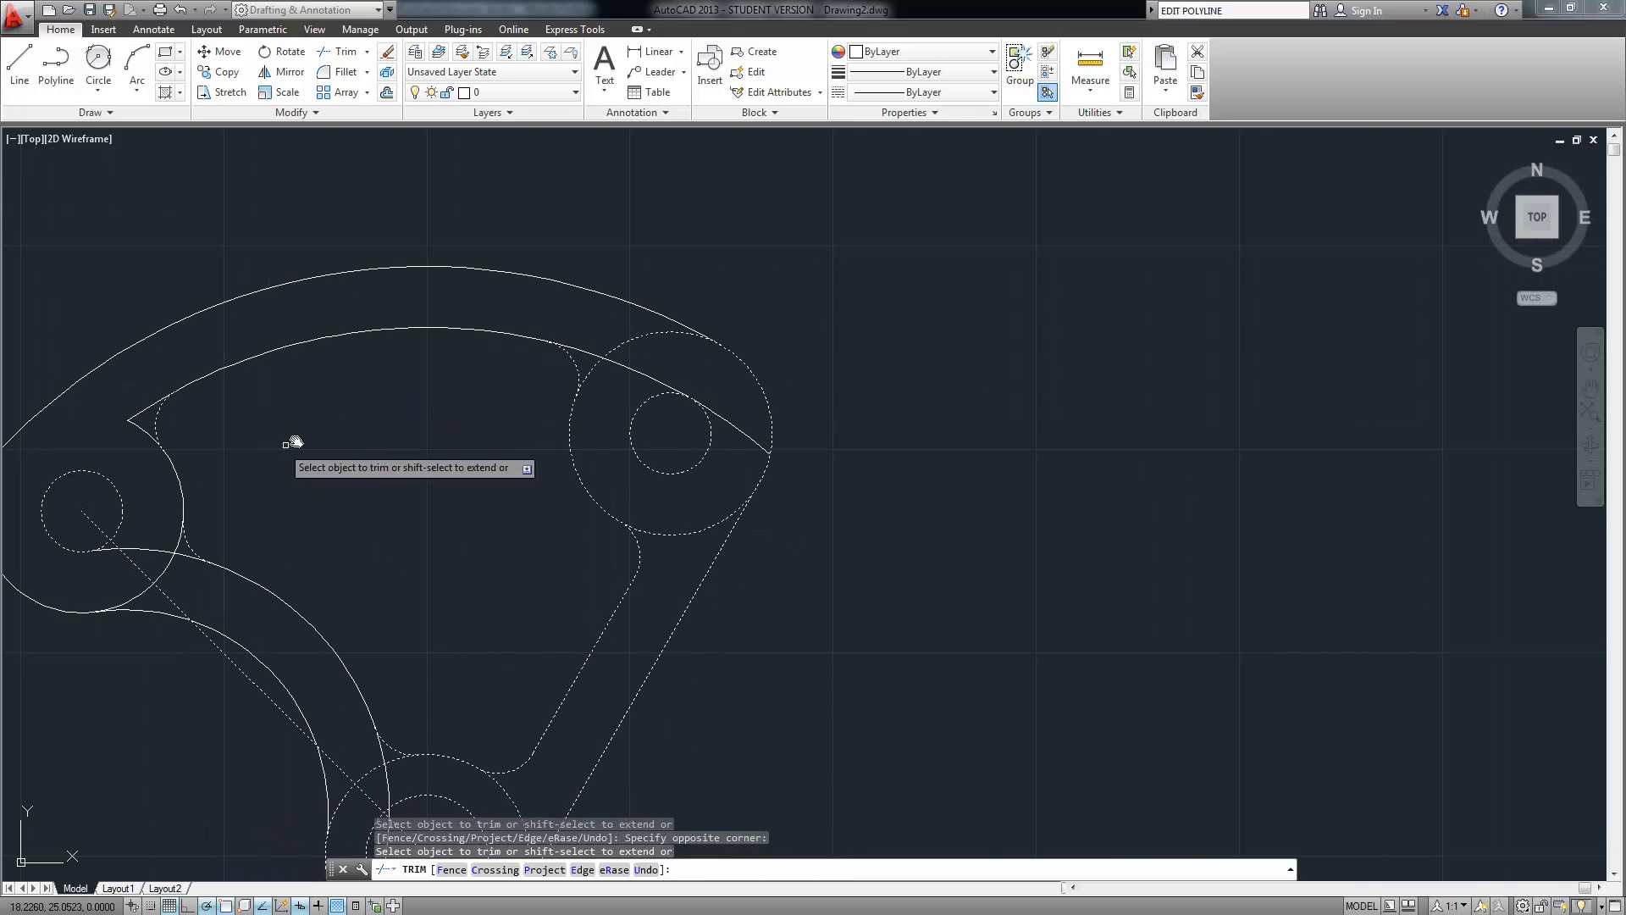
pyautogui.click(636, 327)
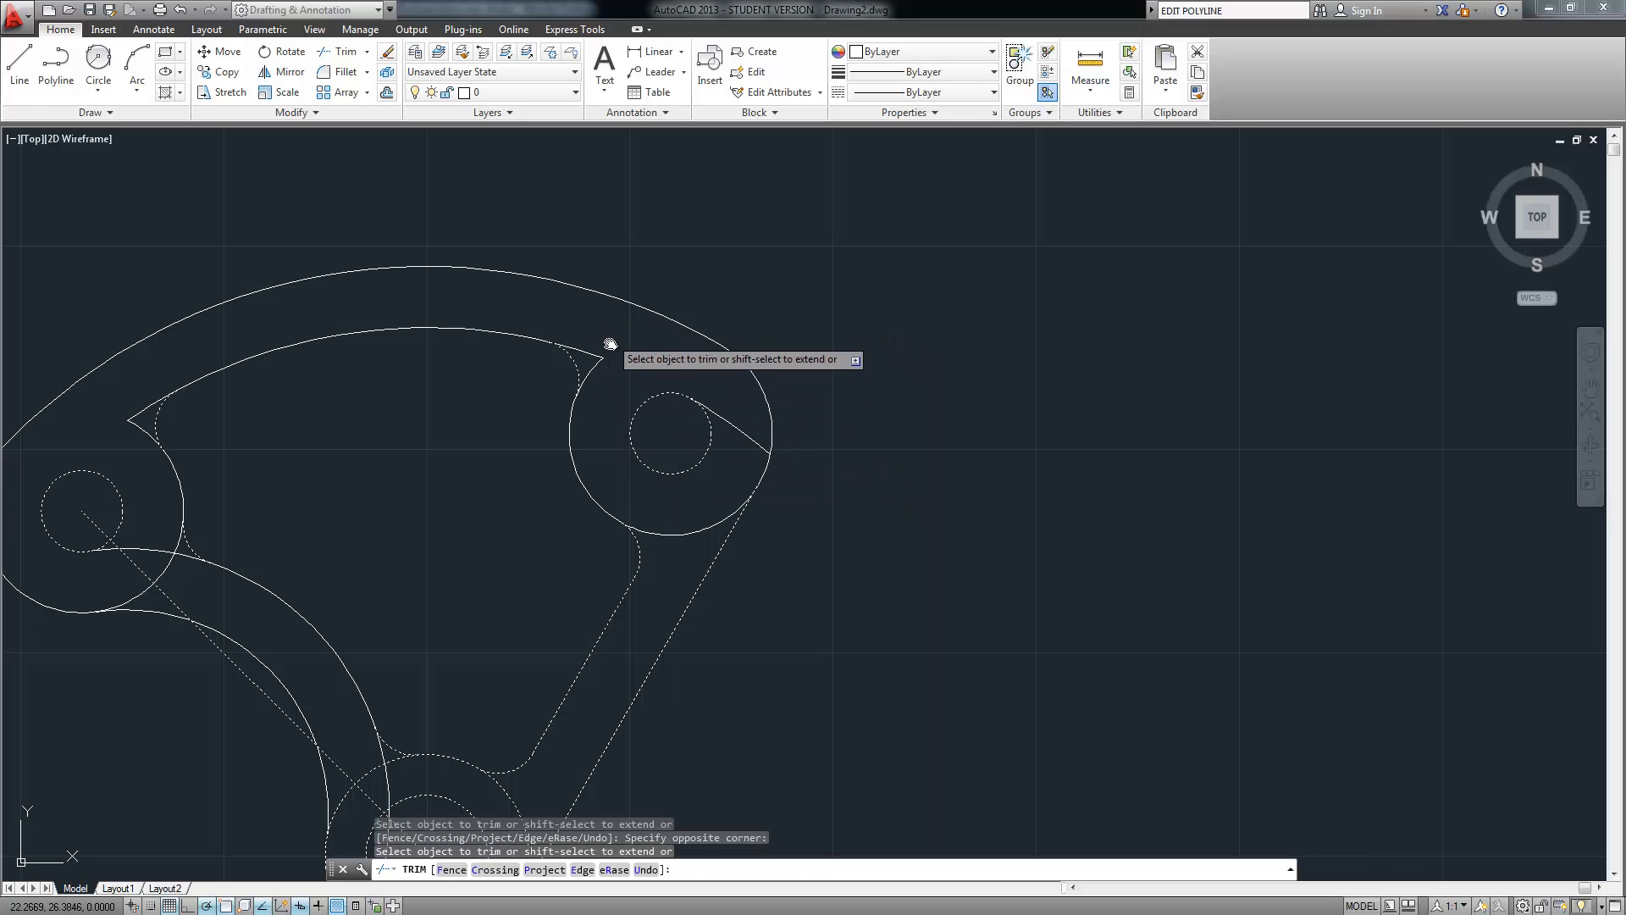
pyautogui.click(596, 377)
pyautogui.moveTo(639, 481)
pyautogui.mouseDown(button='middle')
pyautogui.moveTo(585, 429)
pyautogui.moveTo(661, 367)
pyautogui.mouseUp(button='middle')
pyautogui.click(660, 372)
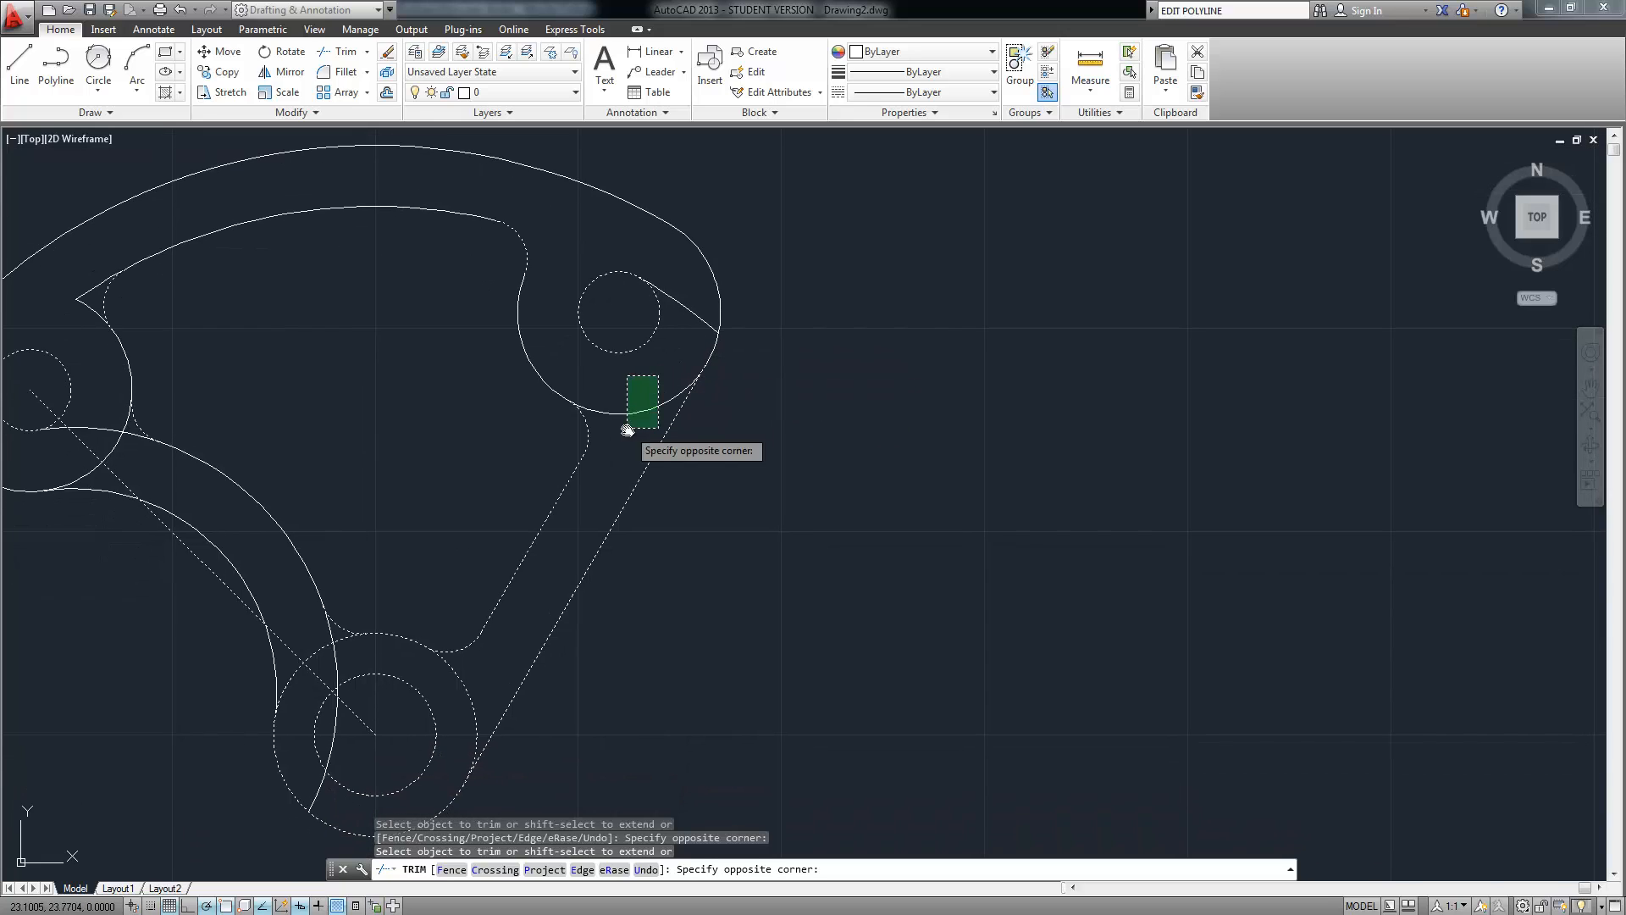
pyautogui.click(583, 440)
pyautogui.moveTo(583, 440); pyautogui.dragTo(666, 259, button='middle')
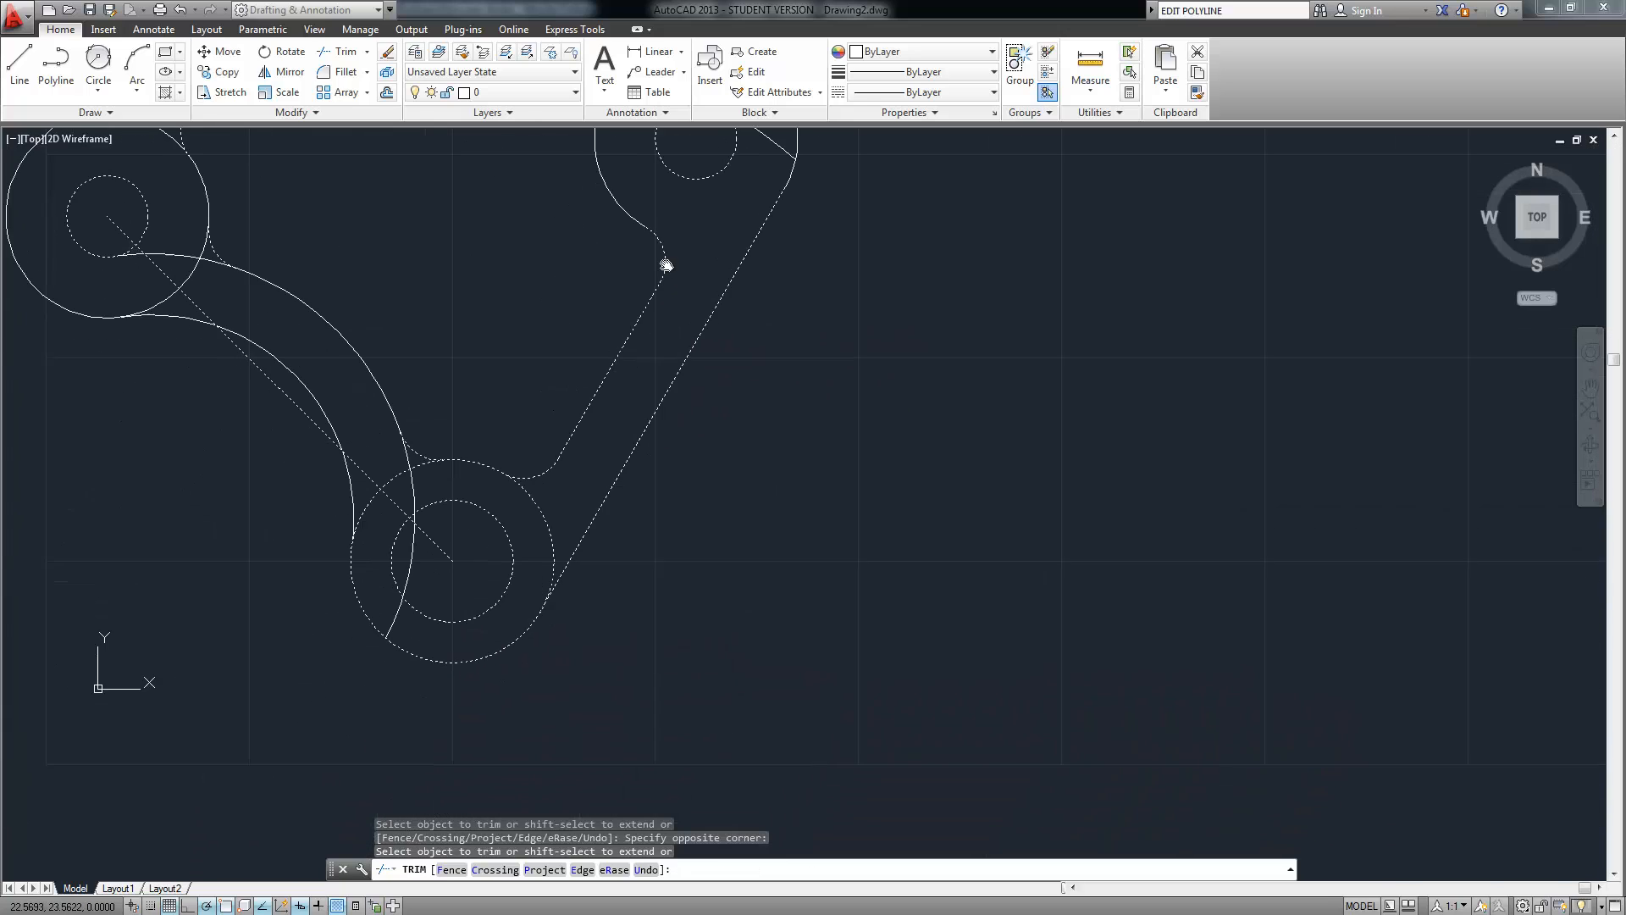
pyautogui.click(545, 501)
pyautogui.click(535, 518)
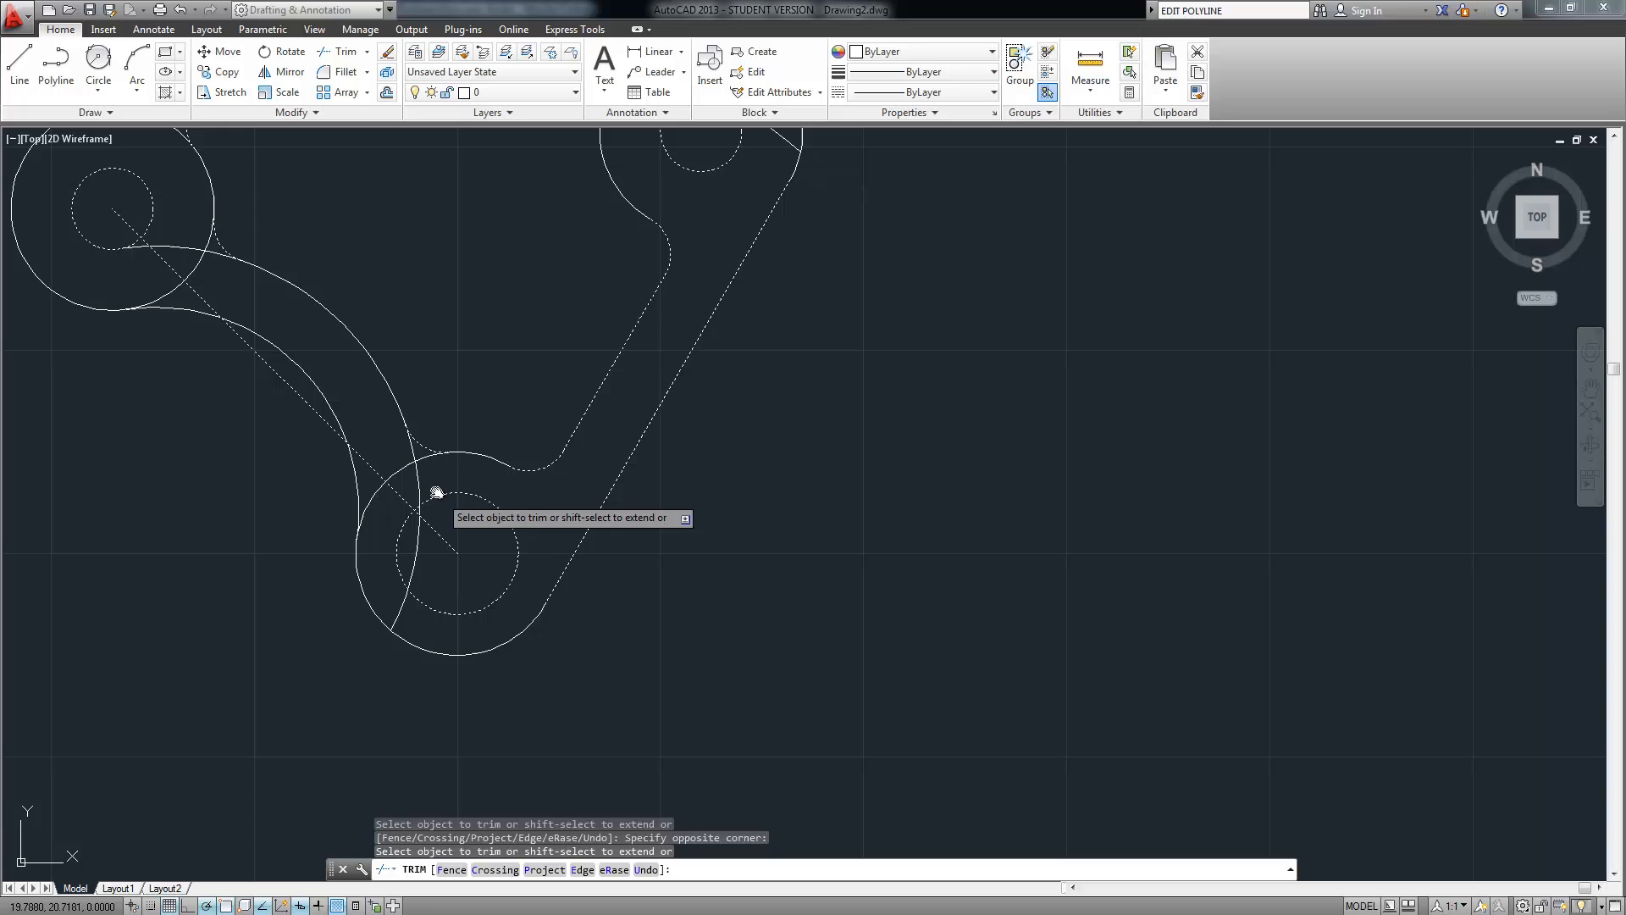
# Trim the diagonal line and the crossed arcs inside the lower circle
pyautogui.click(385, 448)
pyautogui.click(378, 503)
pyautogui.click(425, 480)
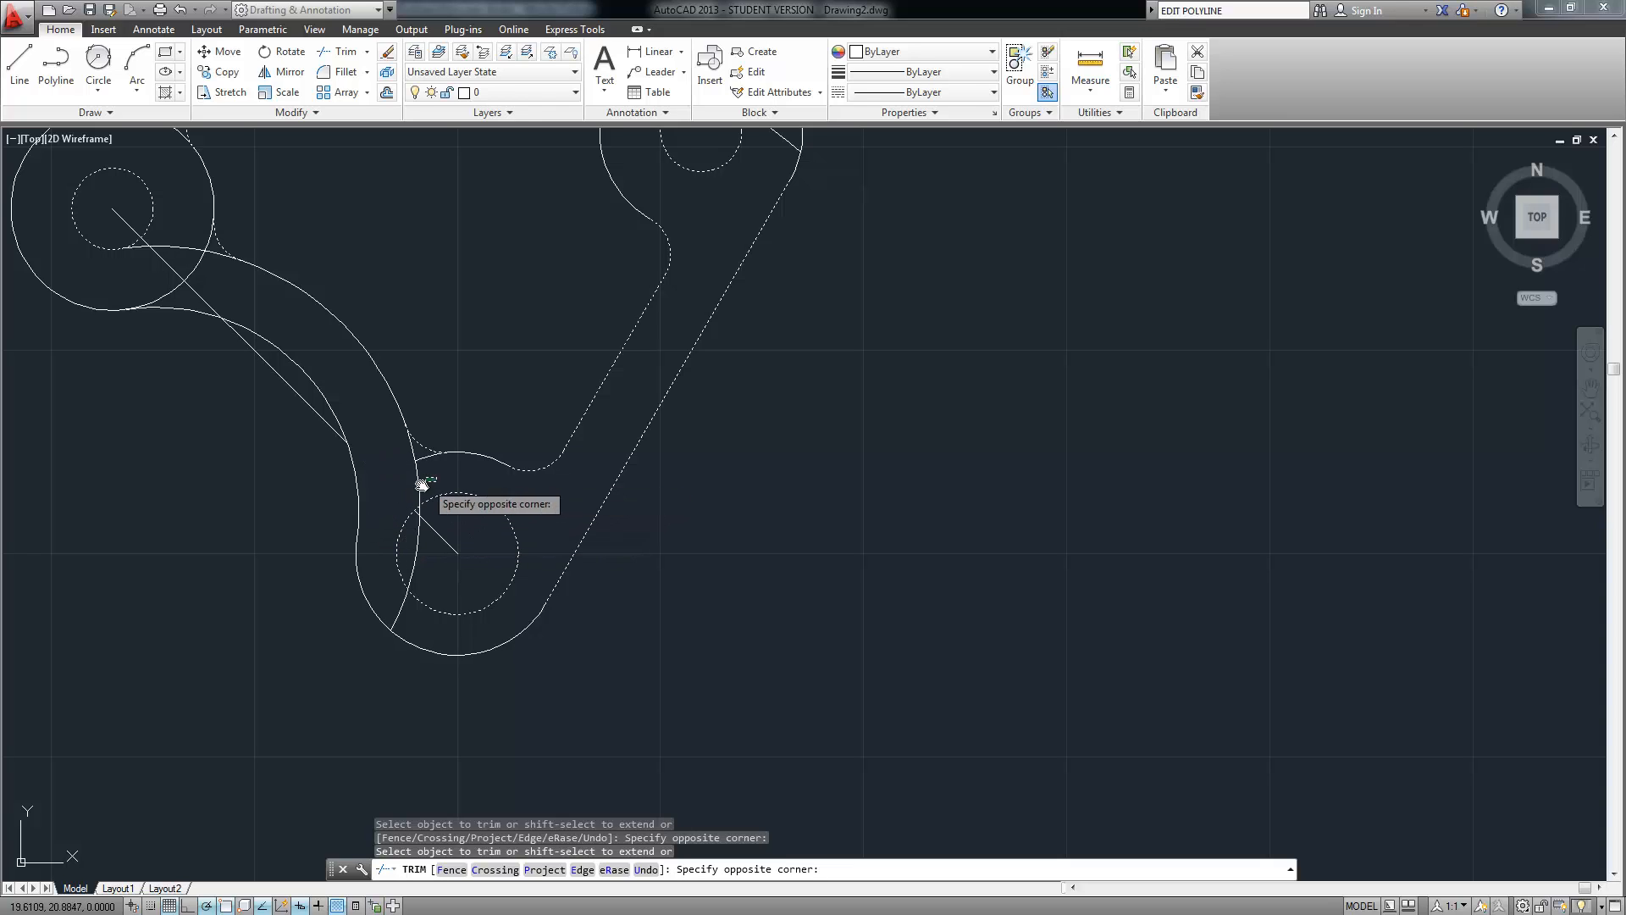
pyautogui.click(407, 497)
pyautogui.click(428, 548)
pyautogui.click(406, 561)
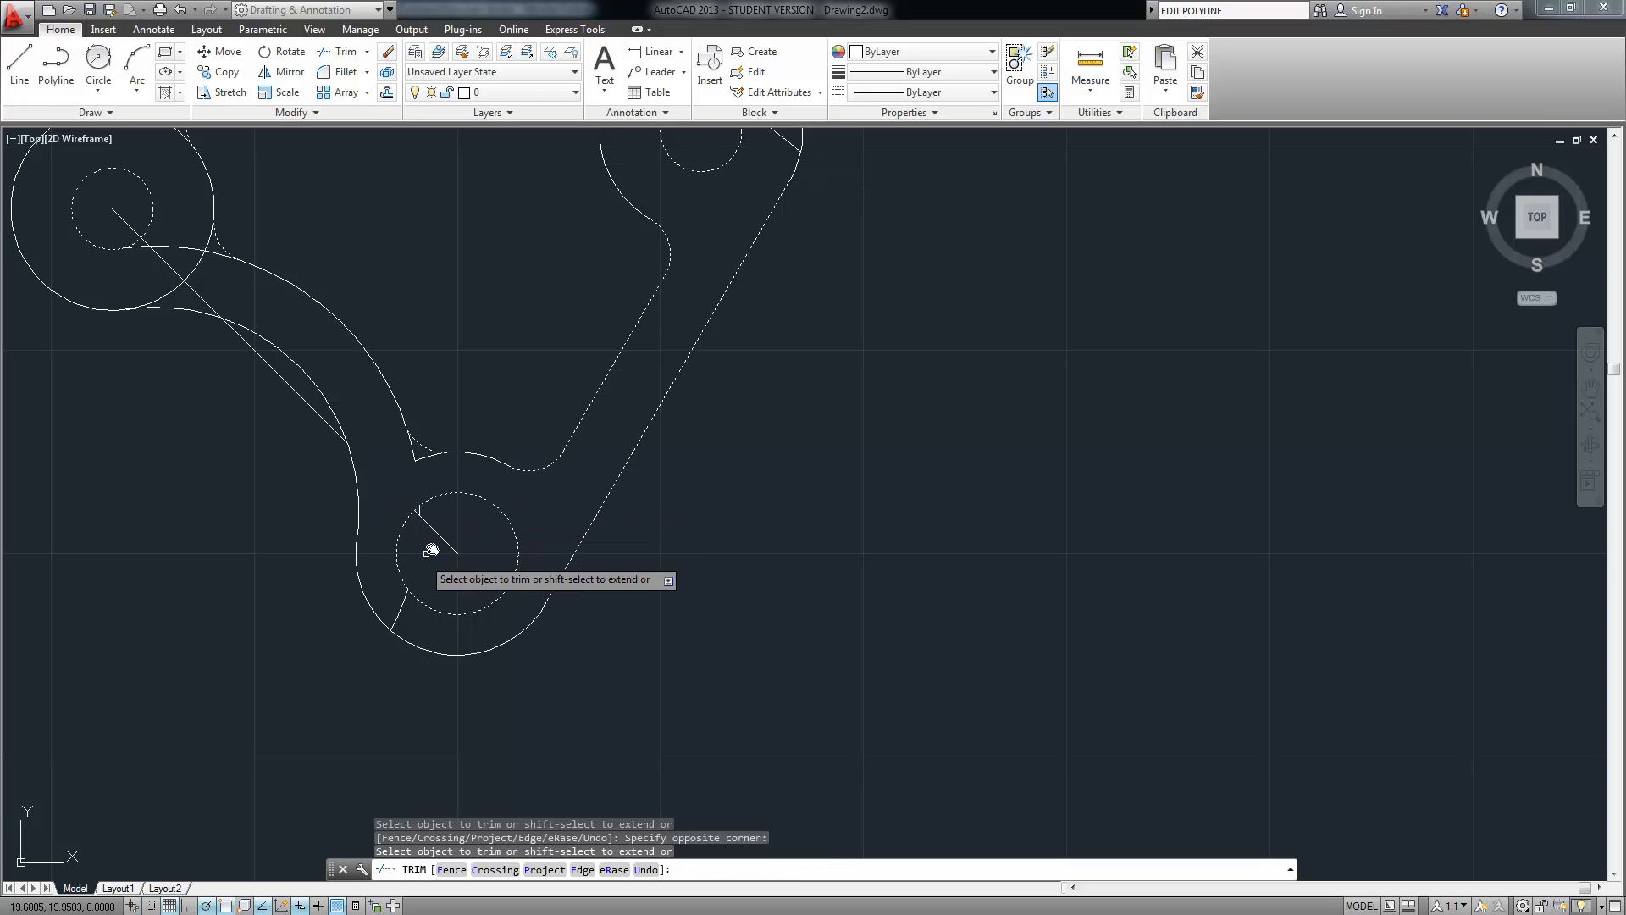
pyautogui.moveTo(419, 474); pyautogui.dragTo(450, 519, button='middle')
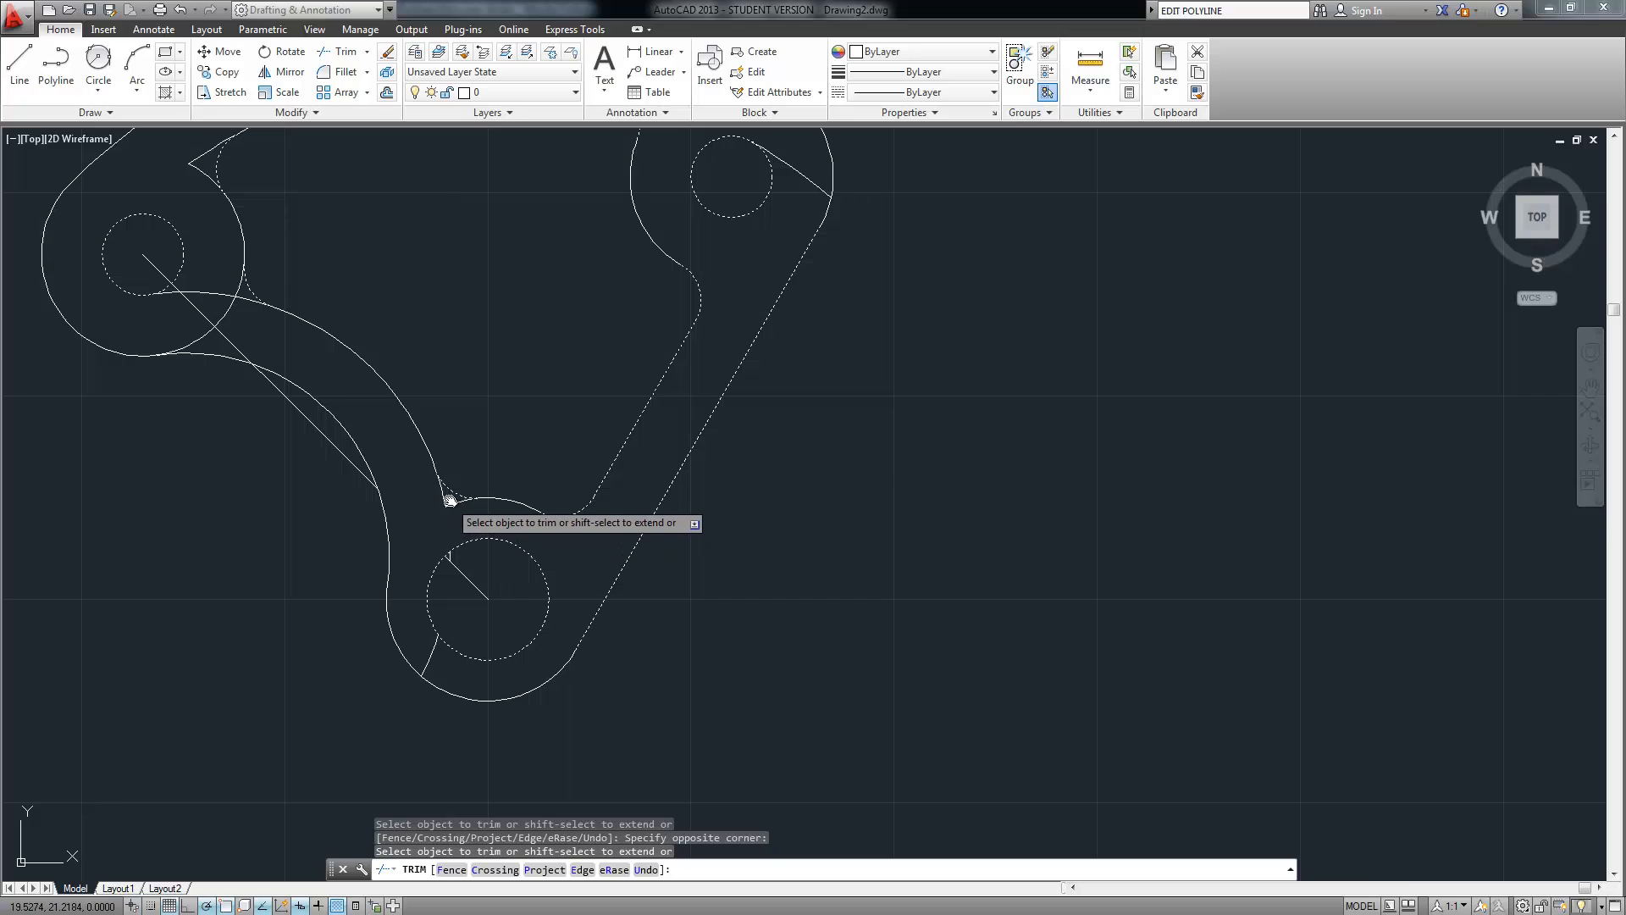
pyautogui.click(443, 505)
pyautogui.click(421, 537)
# Trim the remaining arc and line pieces near the left circle, then end trimming
pyautogui.moveTo(345, 378); pyautogui.dragTo(429, 483, button='middle')
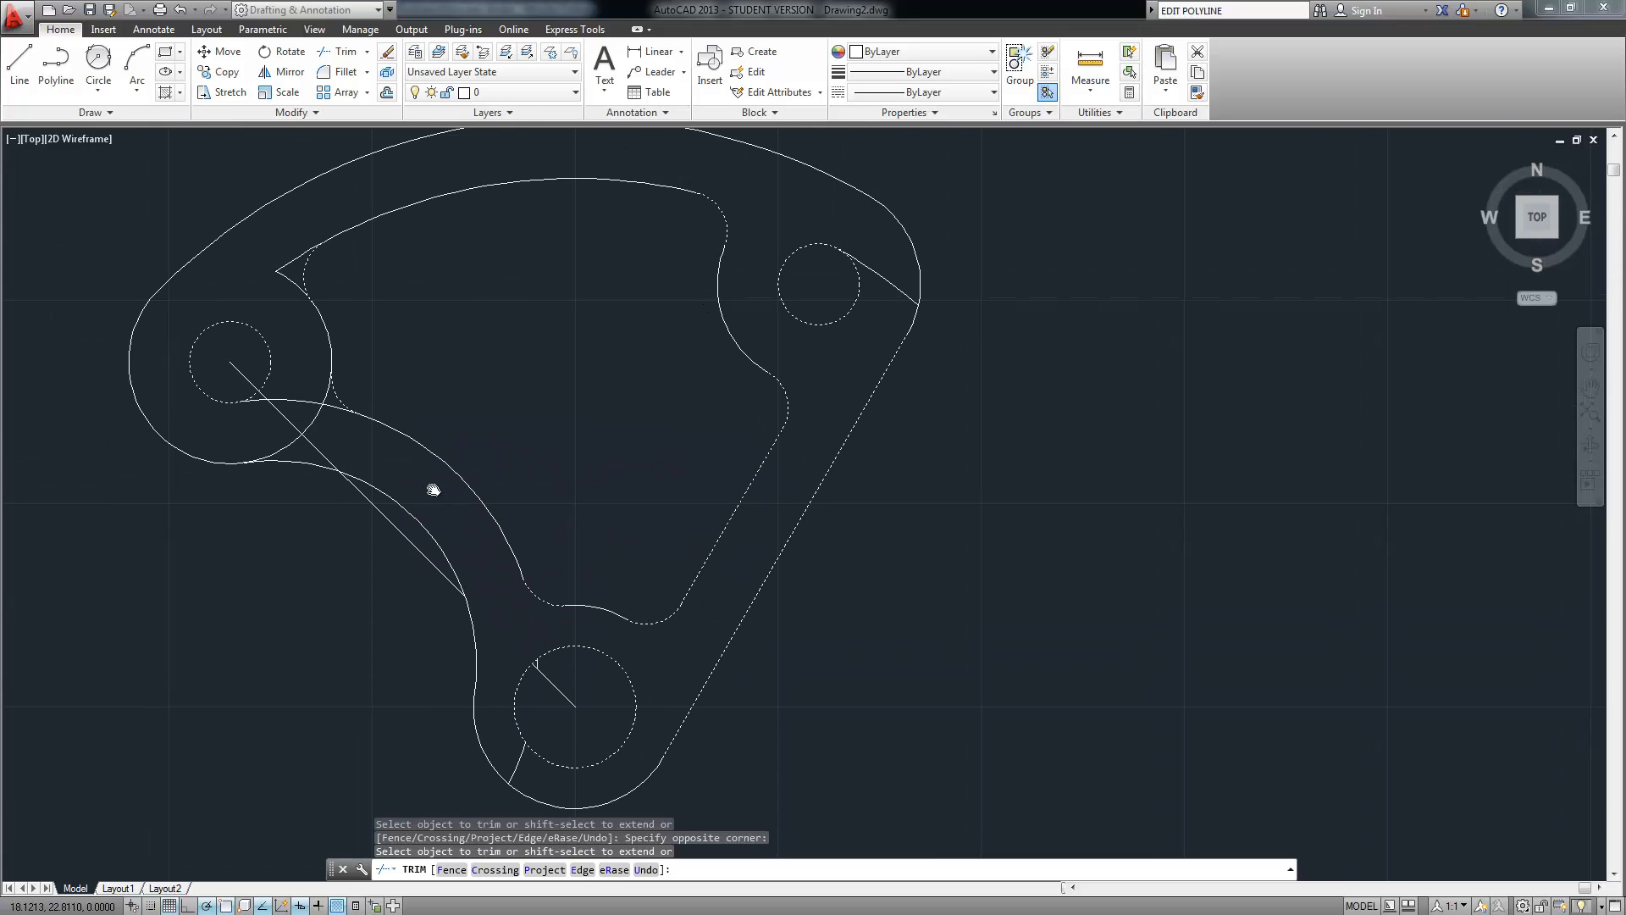
pyautogui.click(327, 379)
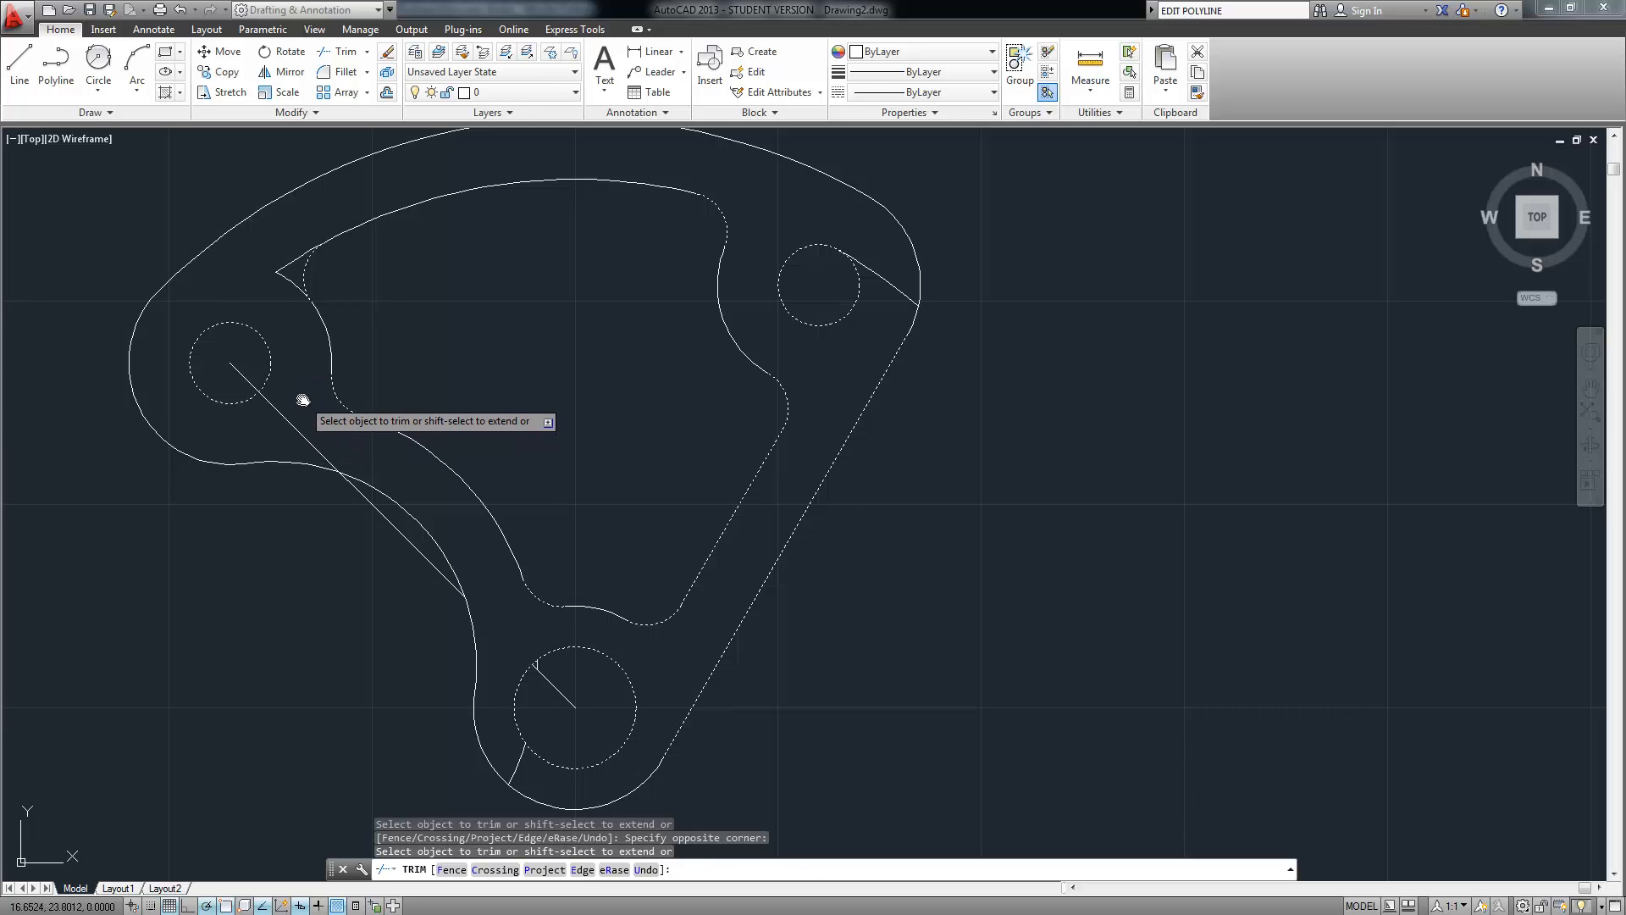
pyautogui.click(274, 427)
pyautogui.moveTo(286, 343); pyautogui.dragTo(321, 444, button='middle')
pyautogui.click(321, 350)
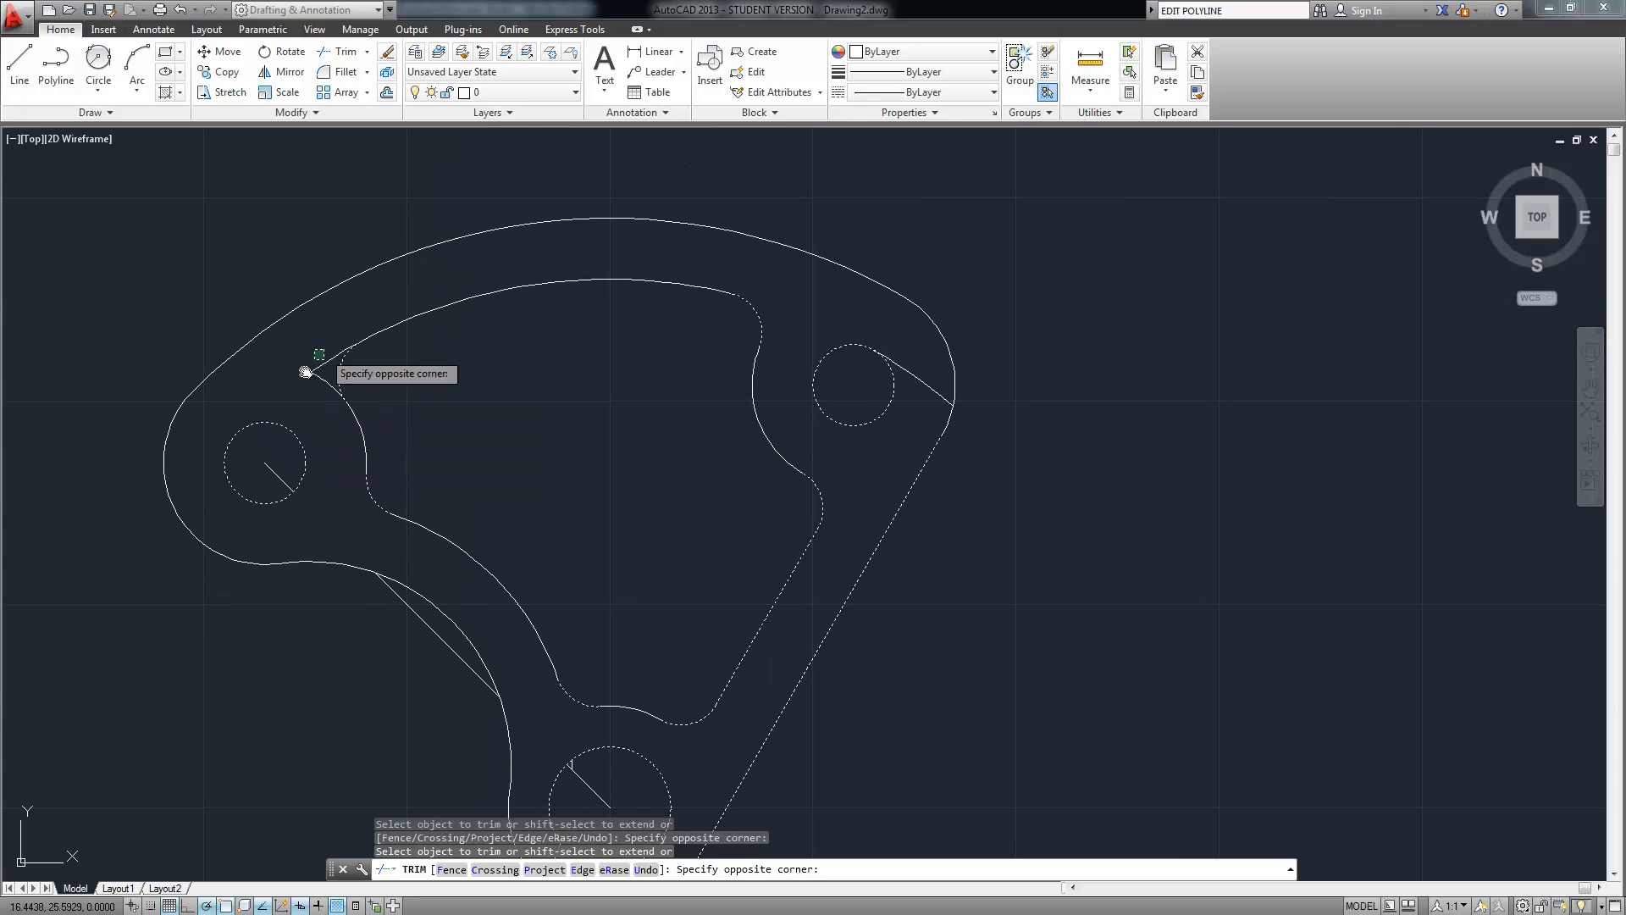
pyautogui.click(288, 409)
pyautogui.scroll(-3, 316, 424)
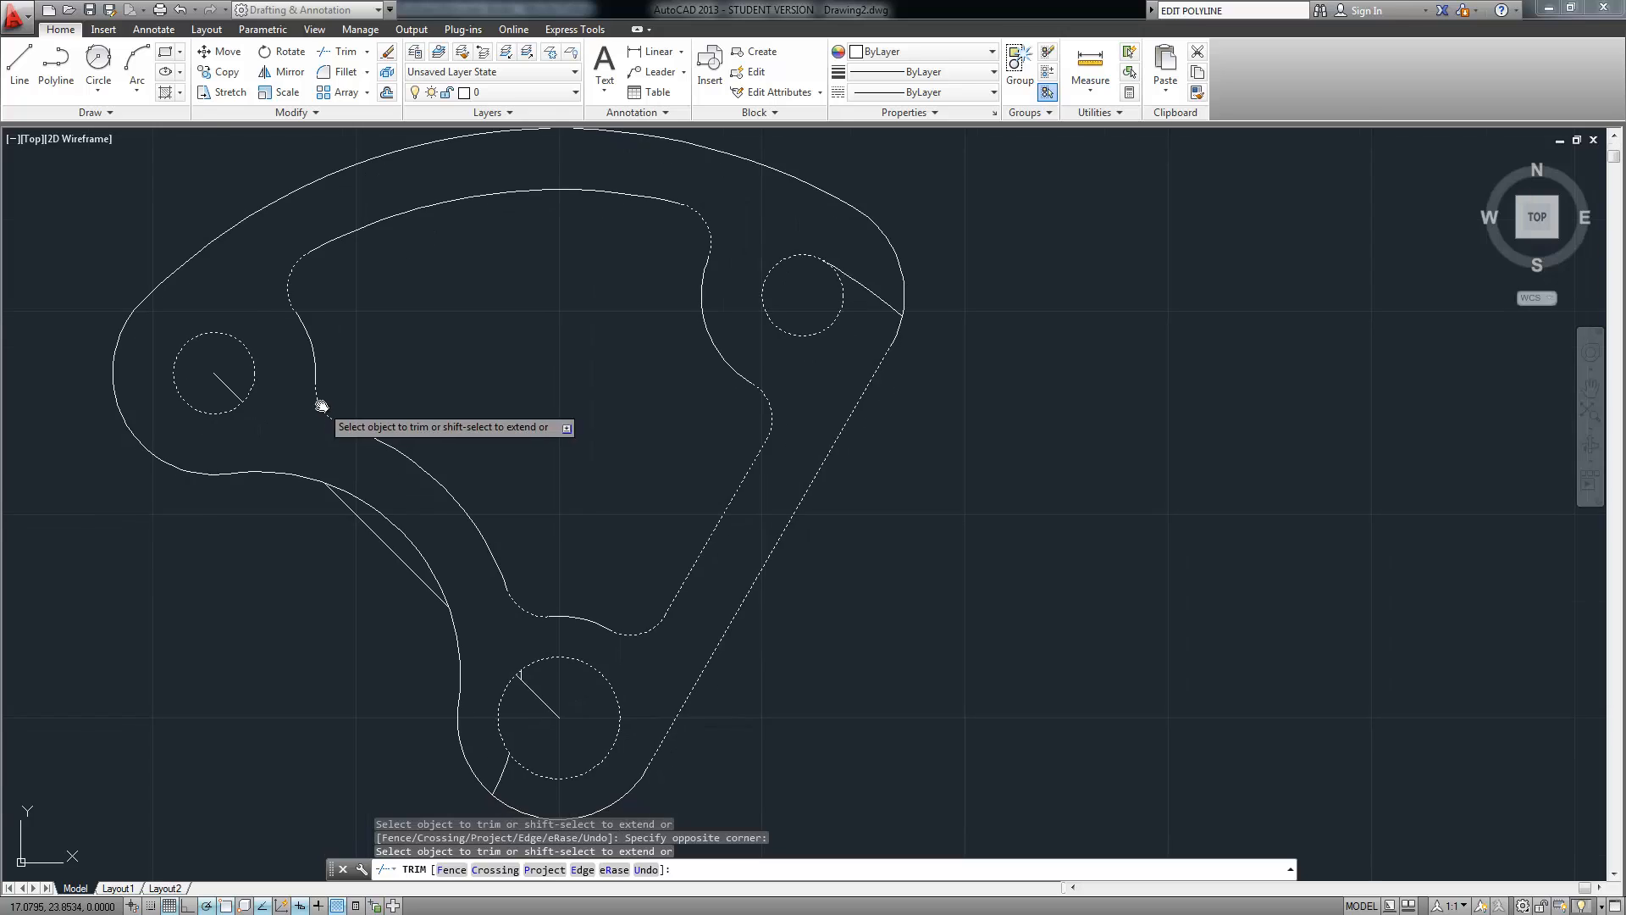
pyautogui.press('Return')
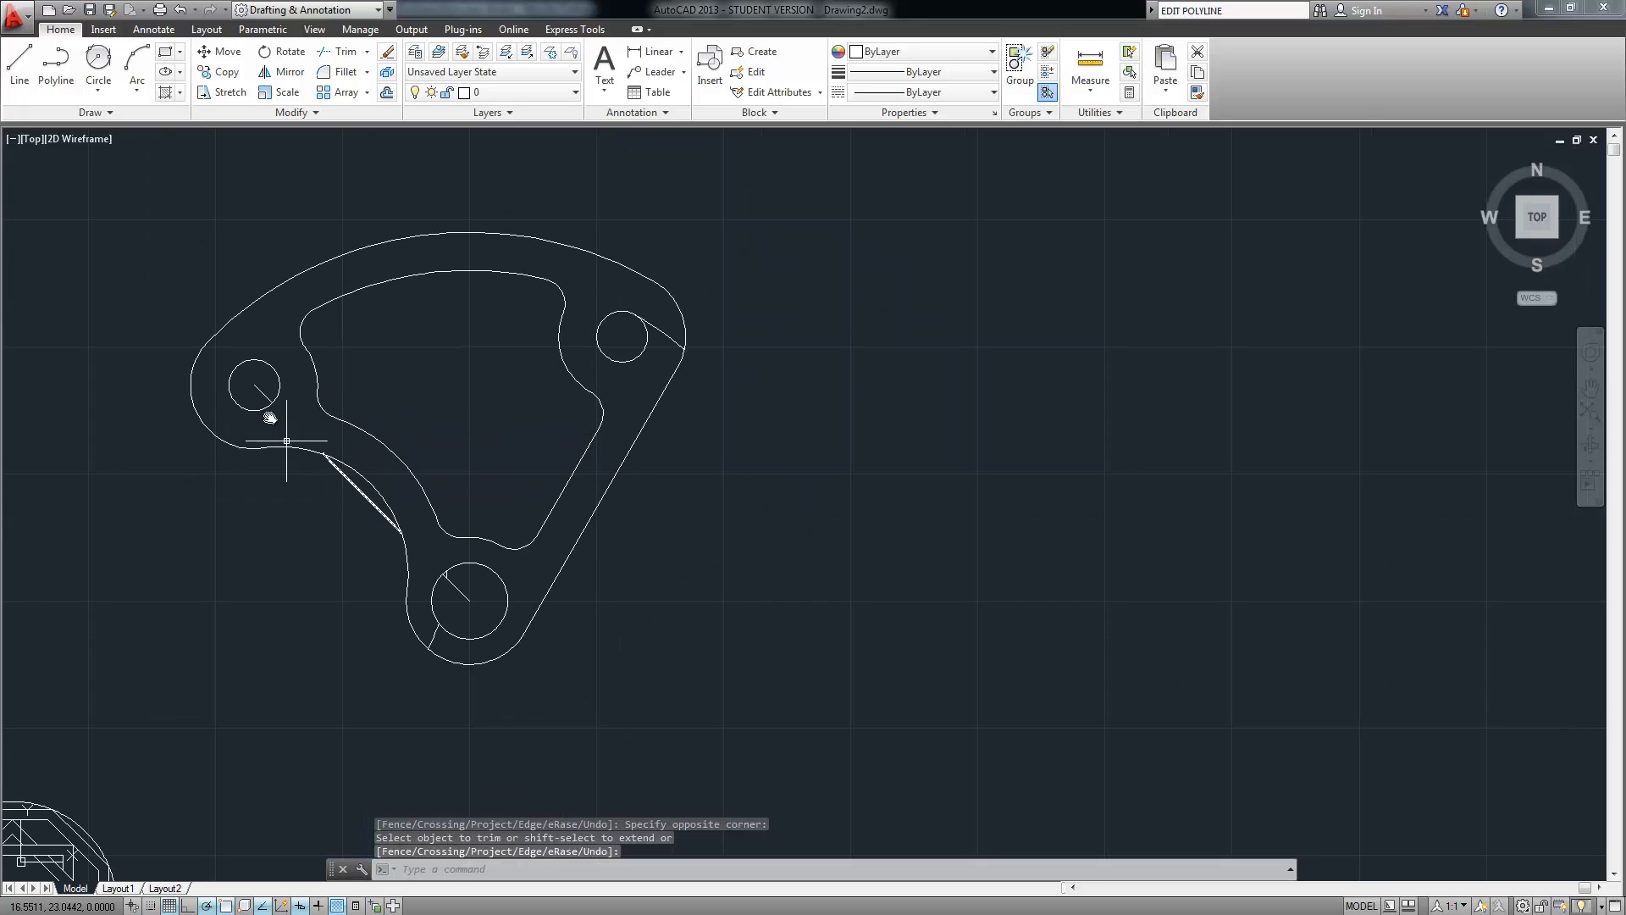
# Delete the six leftover radius lines and stray arc pieces inside the holes
pyautogui.click(259, 395)
pyautogui.click(352, 487)
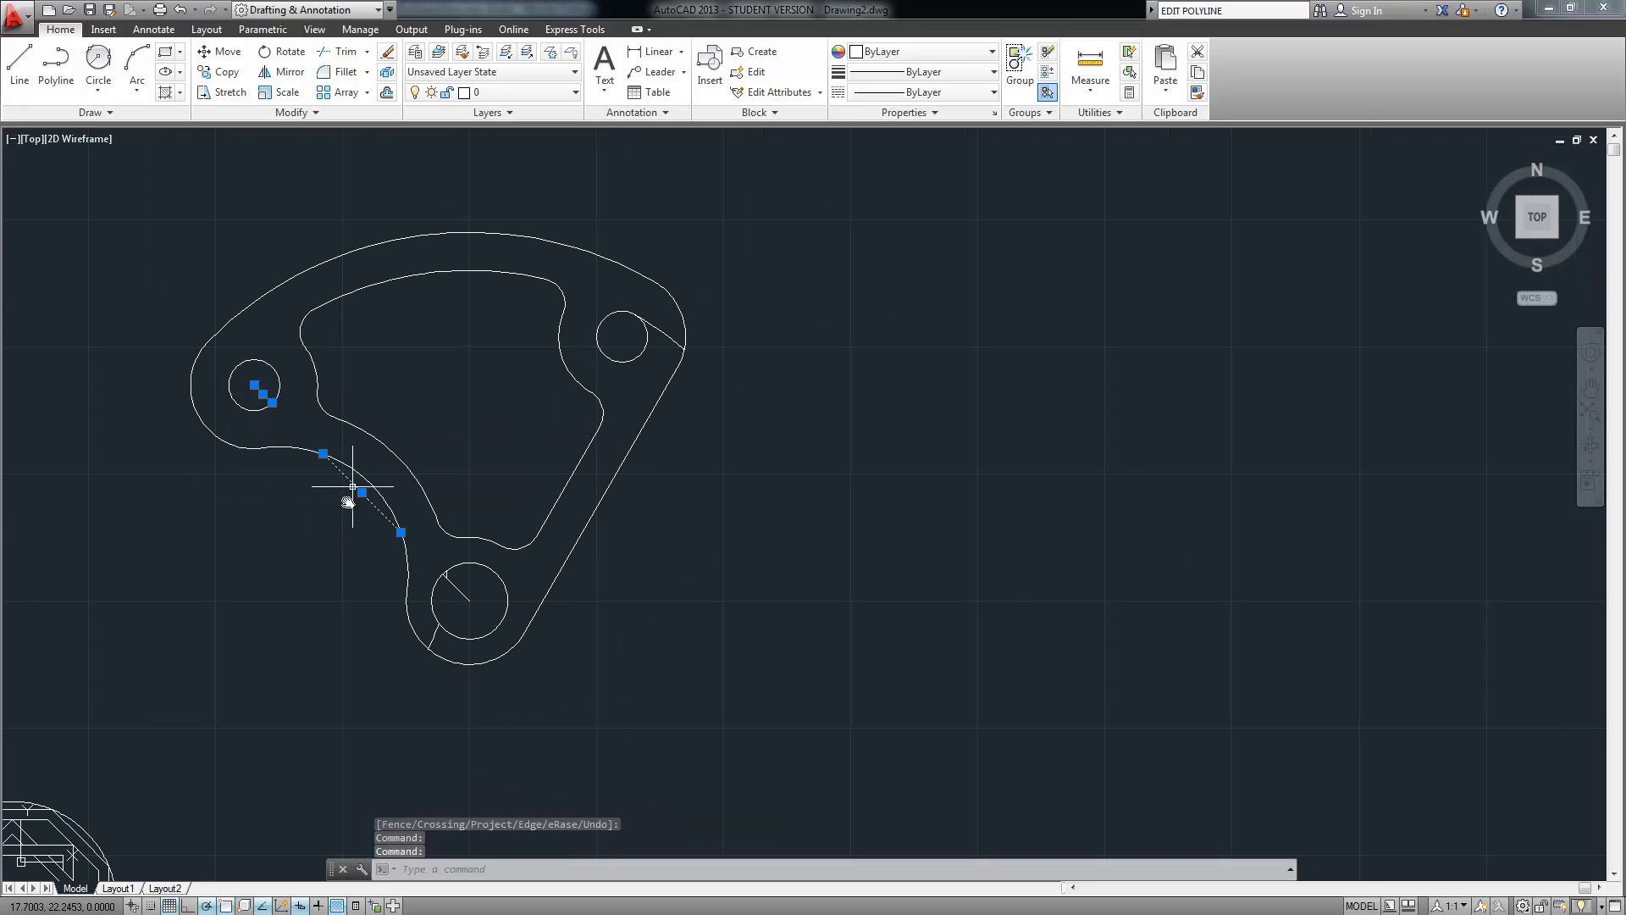
pyautogui.click(432, 636)
pyautogui.scroll(4, 466, 586)
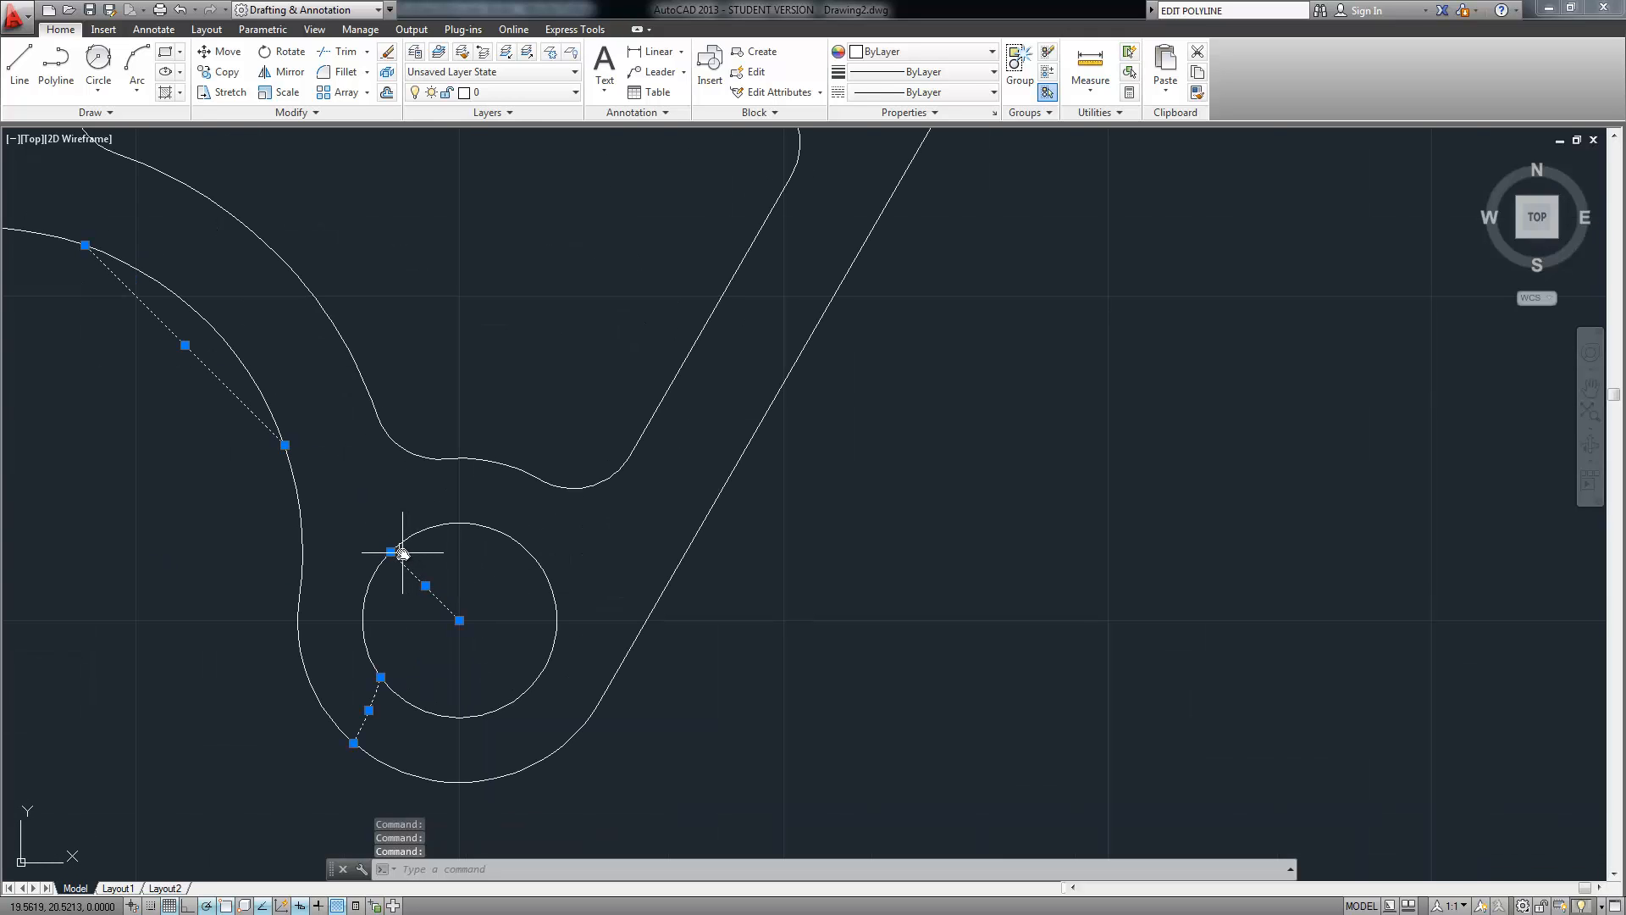
pyautogui.moveTo(557, 259); pyautogui.dragTo(441, 566, button='middle')
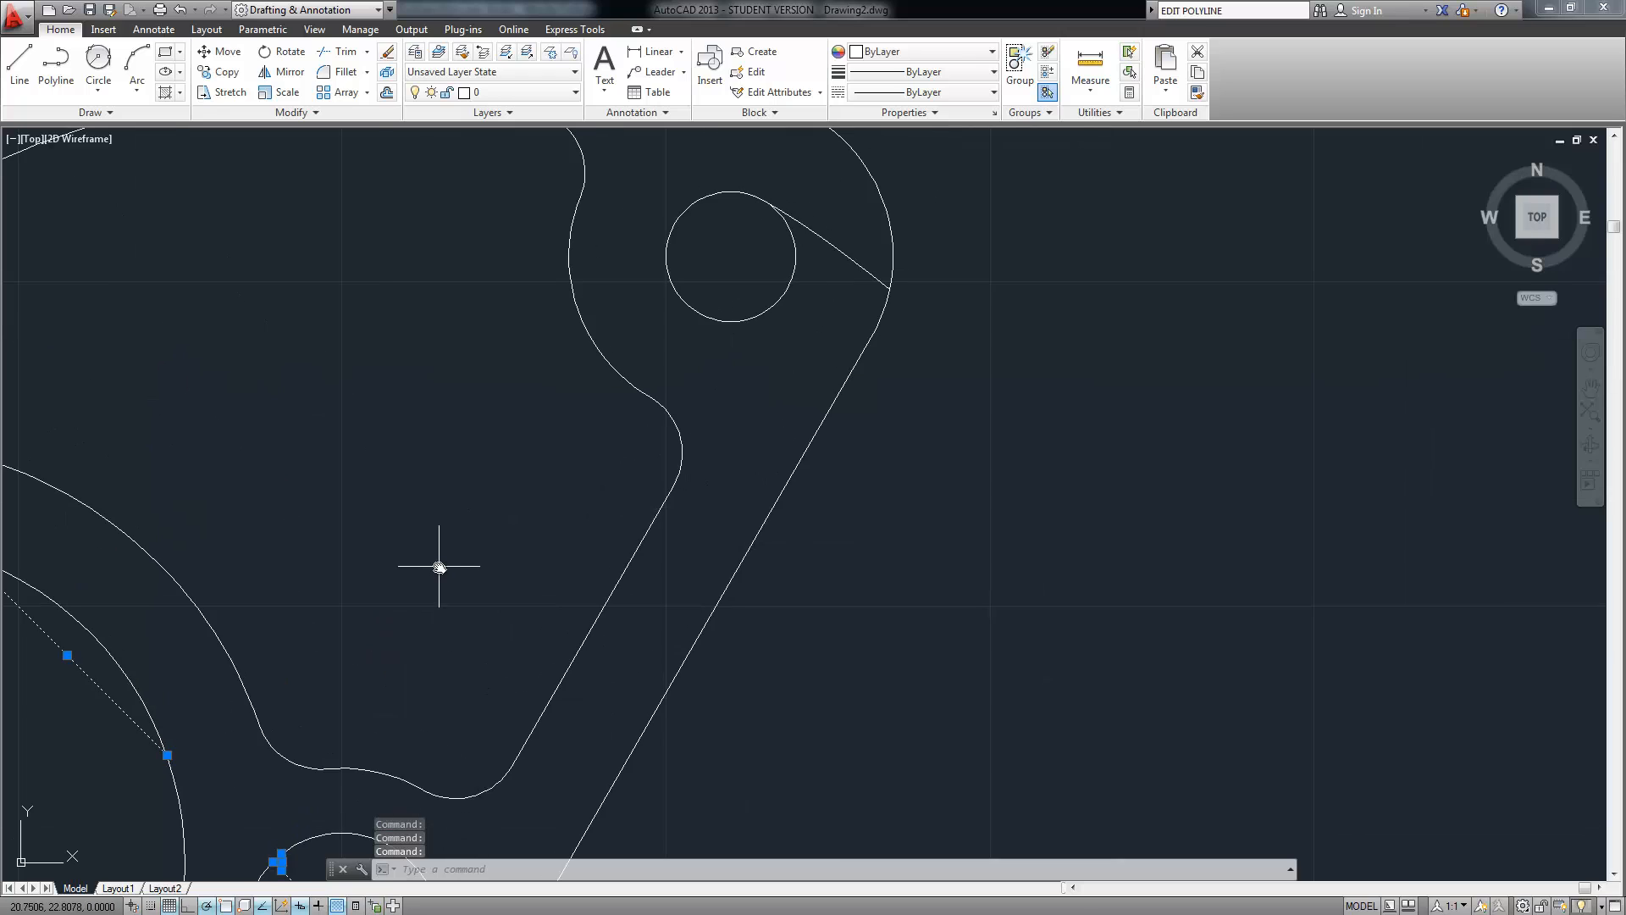
pyautogui.scroll(-2, 444, 565)
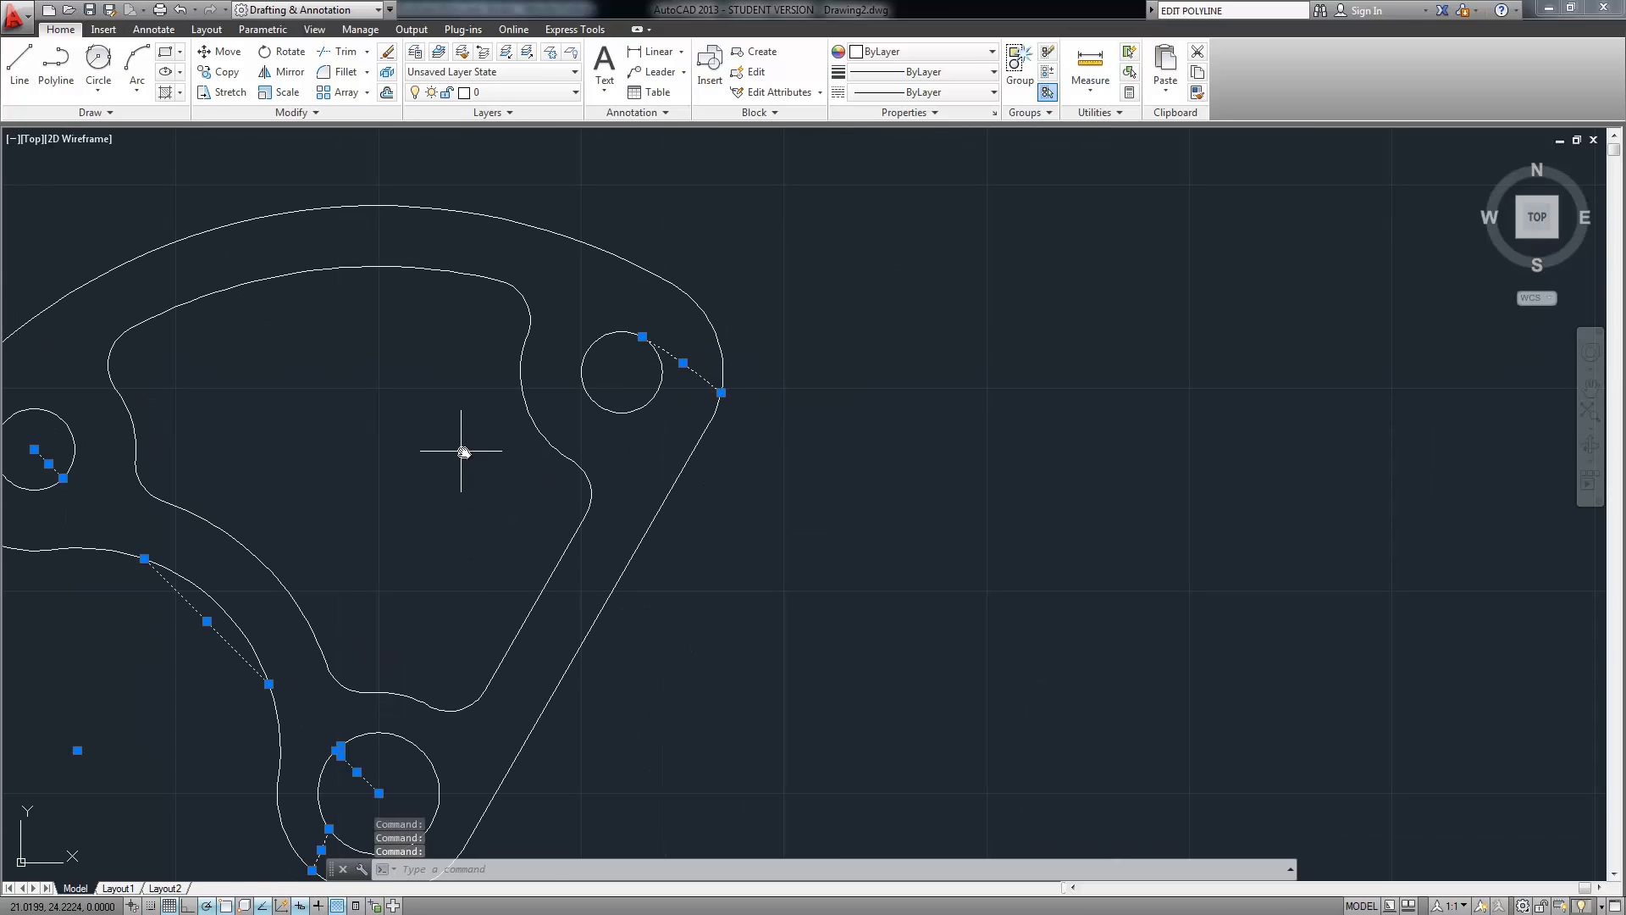
pyautogui.moveTo(463, 451); pyautogui.dragTo(637, 361, button='middle')
pyautogui.press('Delete')
# Pan the finished cam to the left to free empty drawing space
pyautogui.scroll(-2, 669, 433)
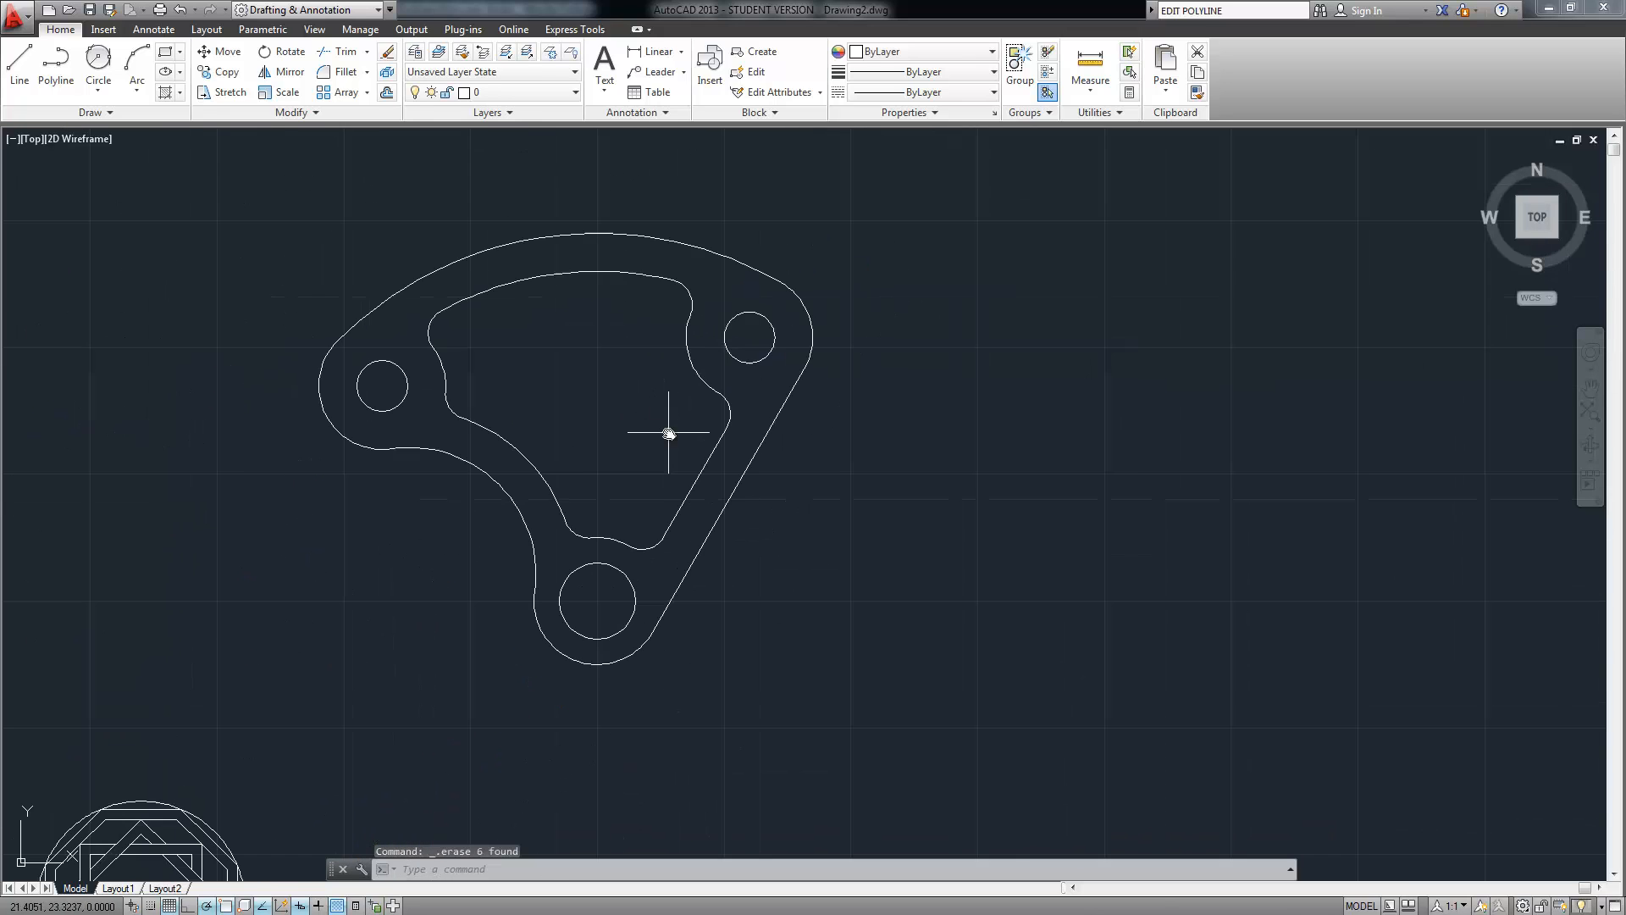
pyautogui.scroll(-3, 668, 432)
pyautogui.scroll(3, 677, 408)
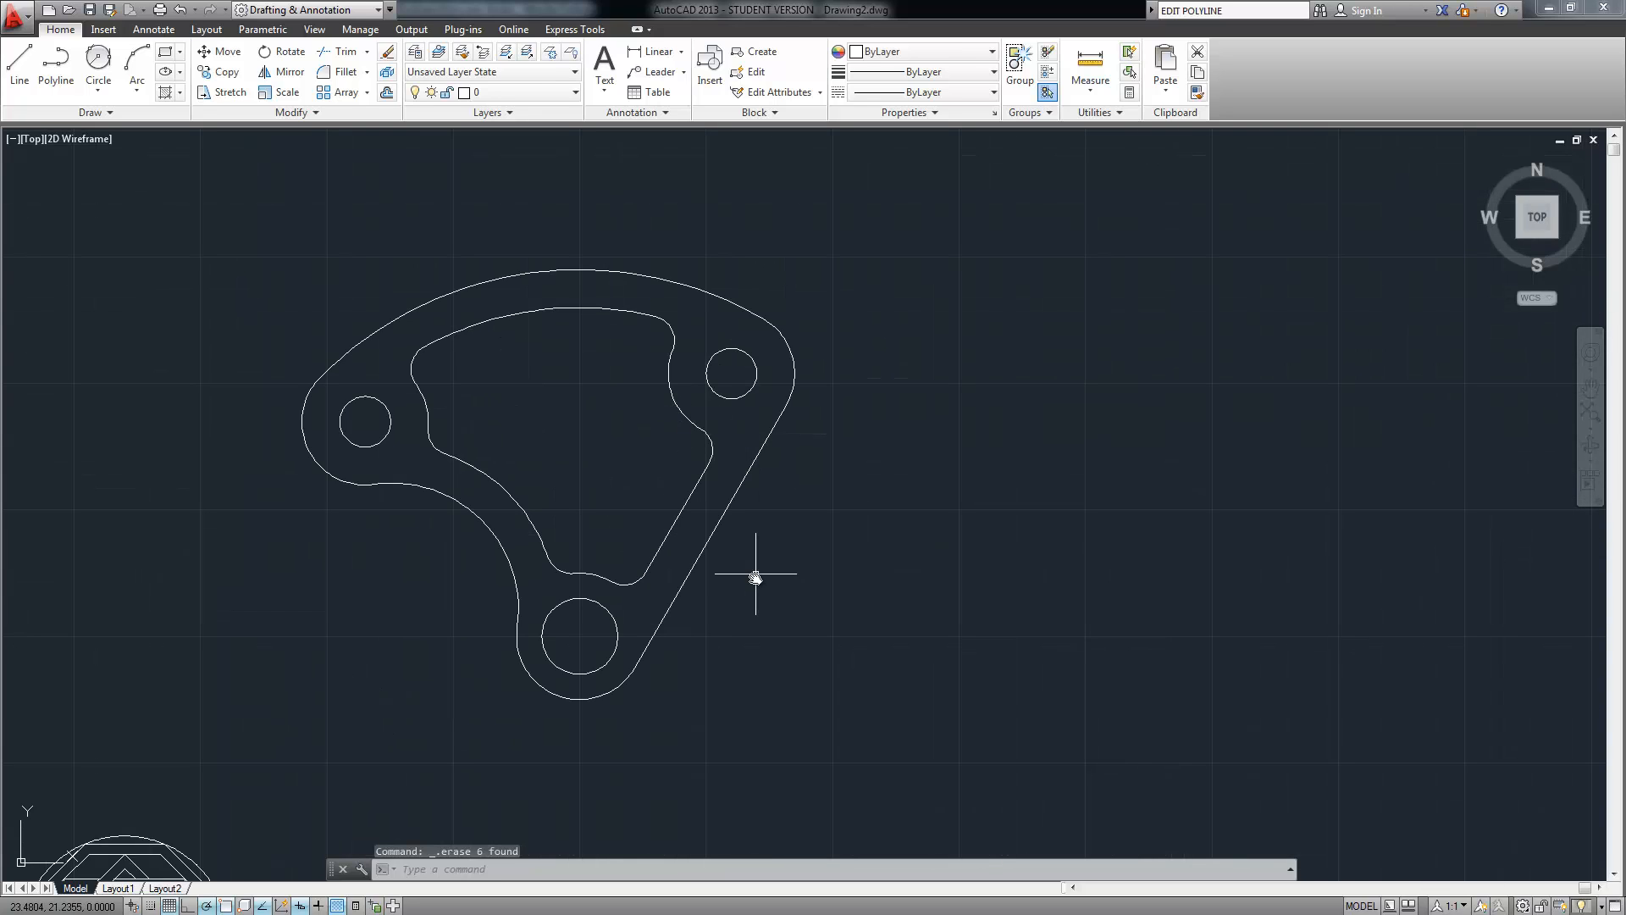
pyautogui.moveTo(788, 617)
pyautogui.mouseDown(button='middle')
pyautogui.moveTo(534, 396)
pyautogui.moveTo(312, 407)
pyautogui.moveTo(300, 529)
pyautogui.moveTo(102, 576)
pyautogui.mouseUp(button='middle')
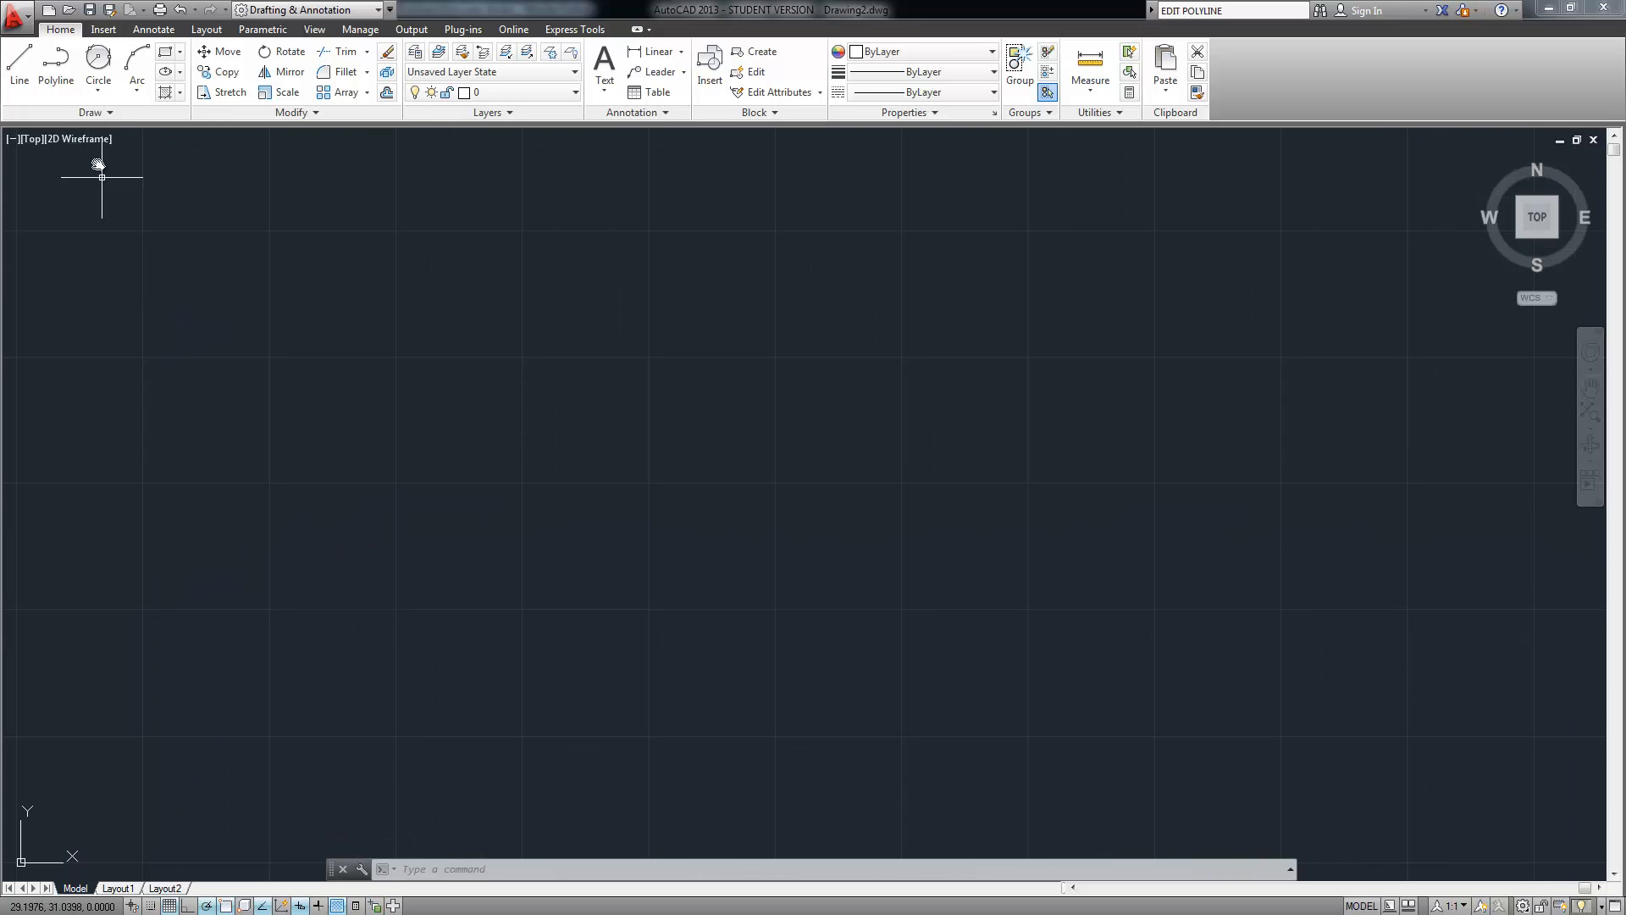
# Draw a 0.75-radius circle by centre and radius in the empty area
pyautogui.click(90, 93)
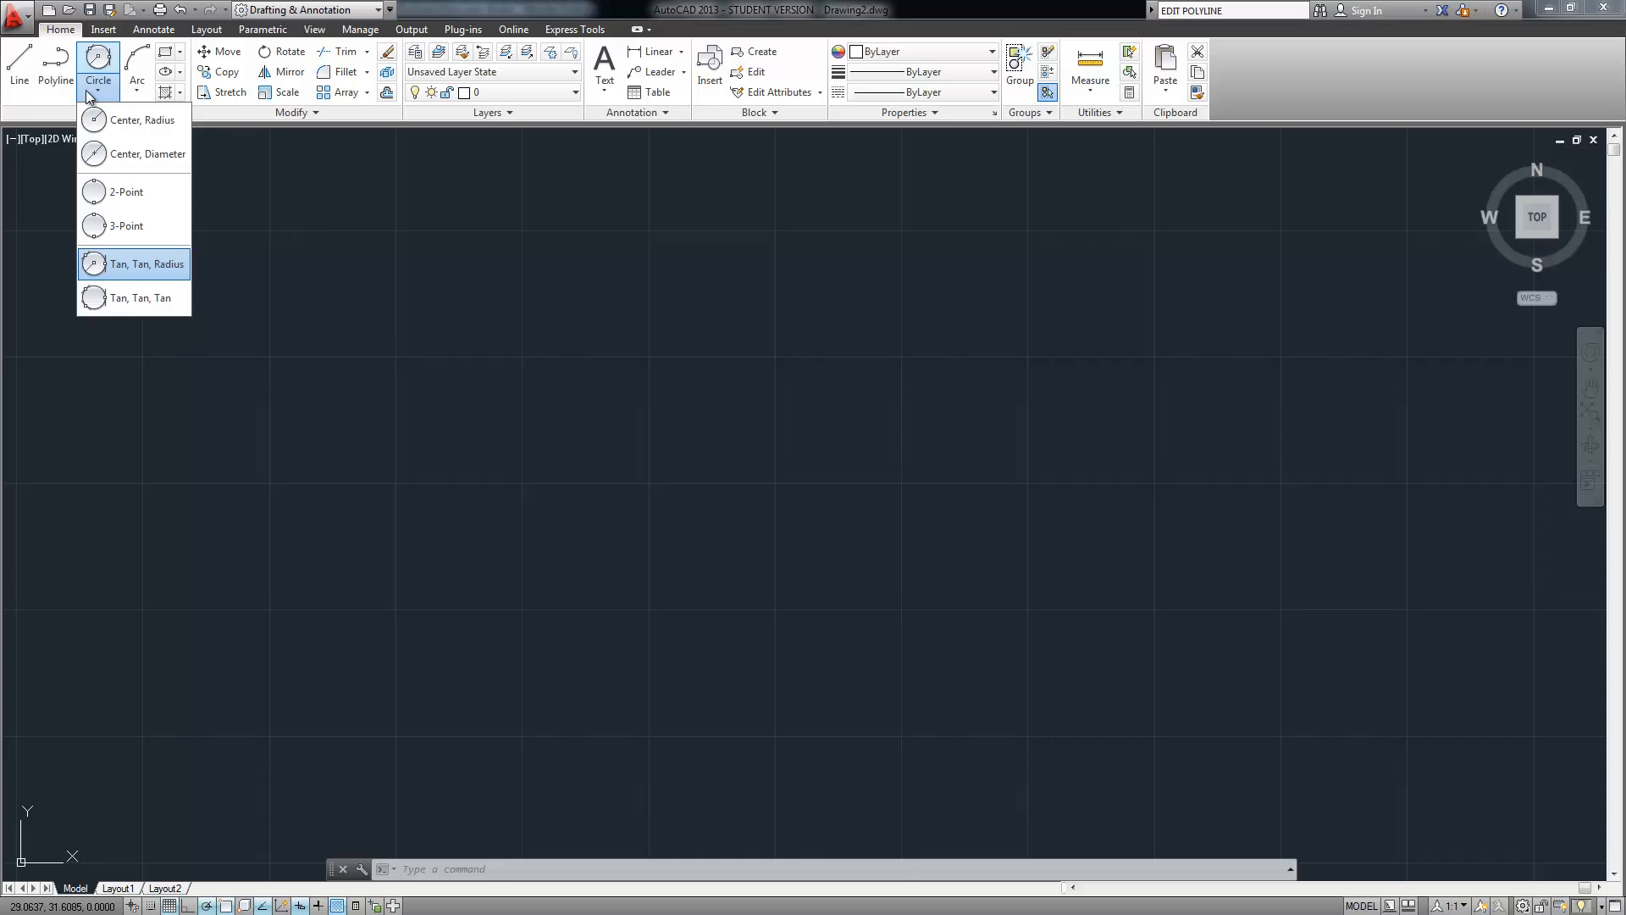
pyautogui.click(138, 120)
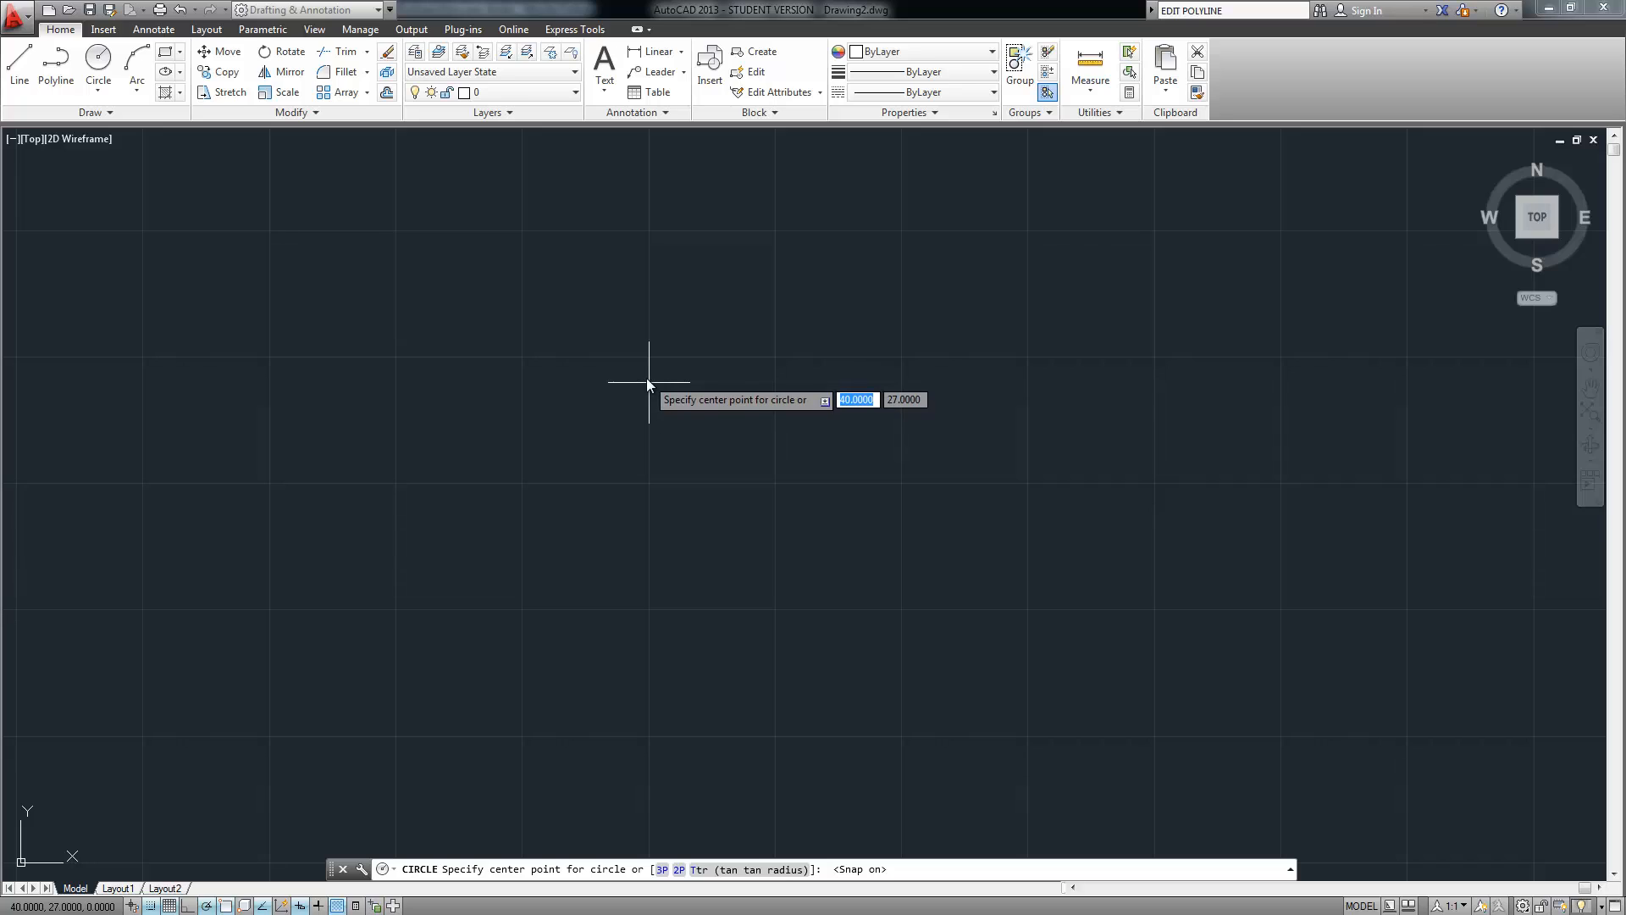
pyautogui.click(649, 357)
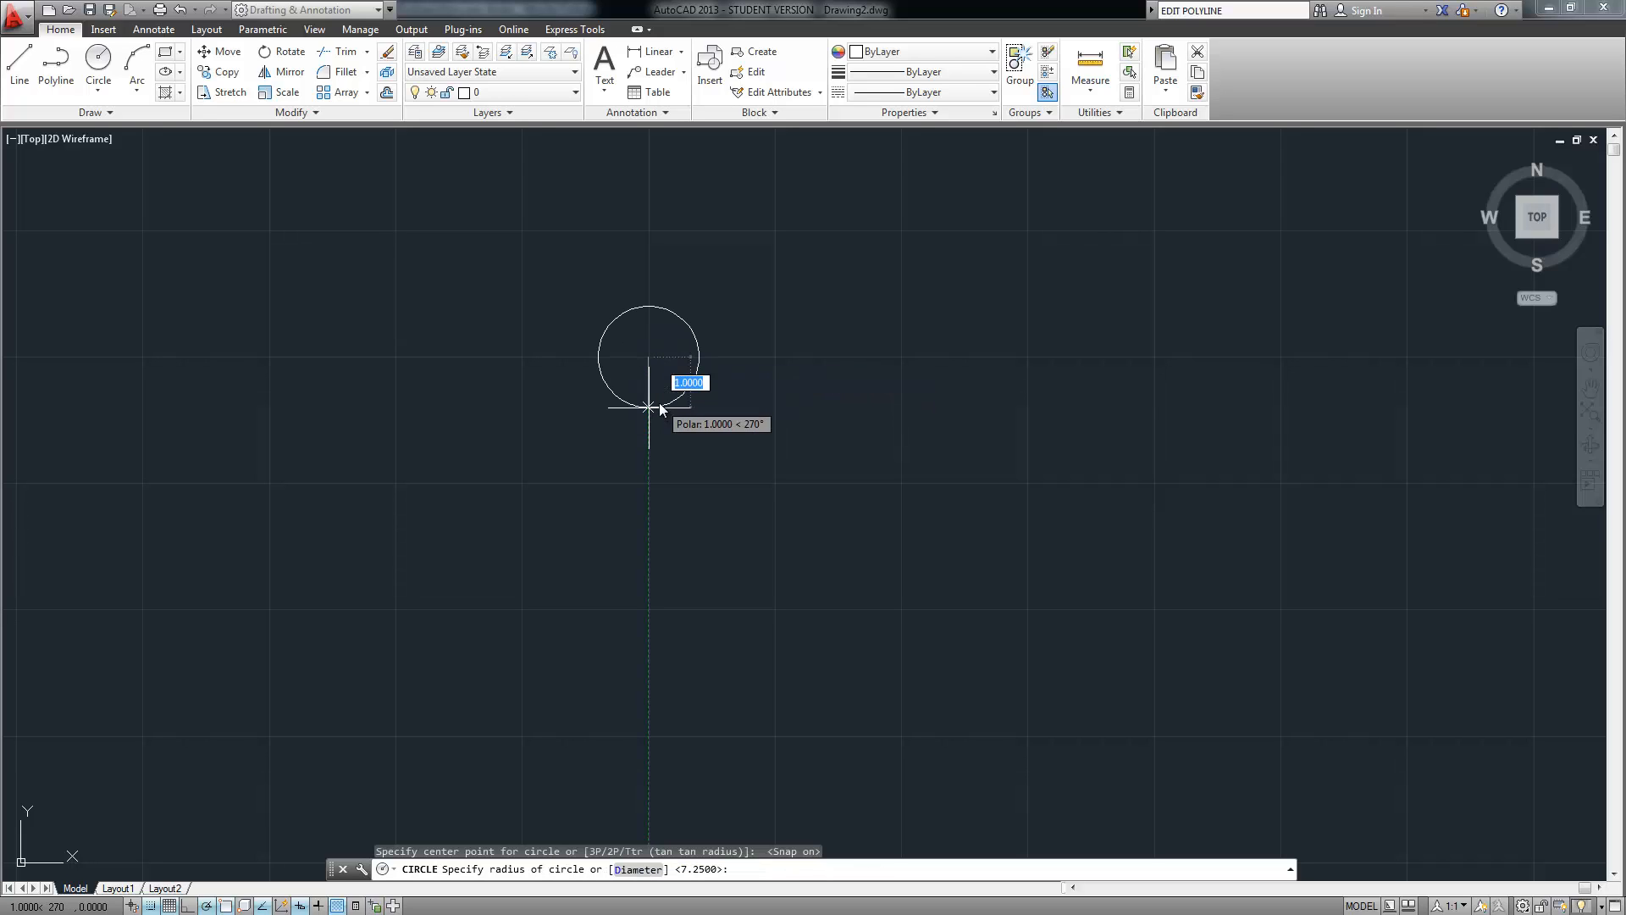
pyautogui.press('BackSpace')
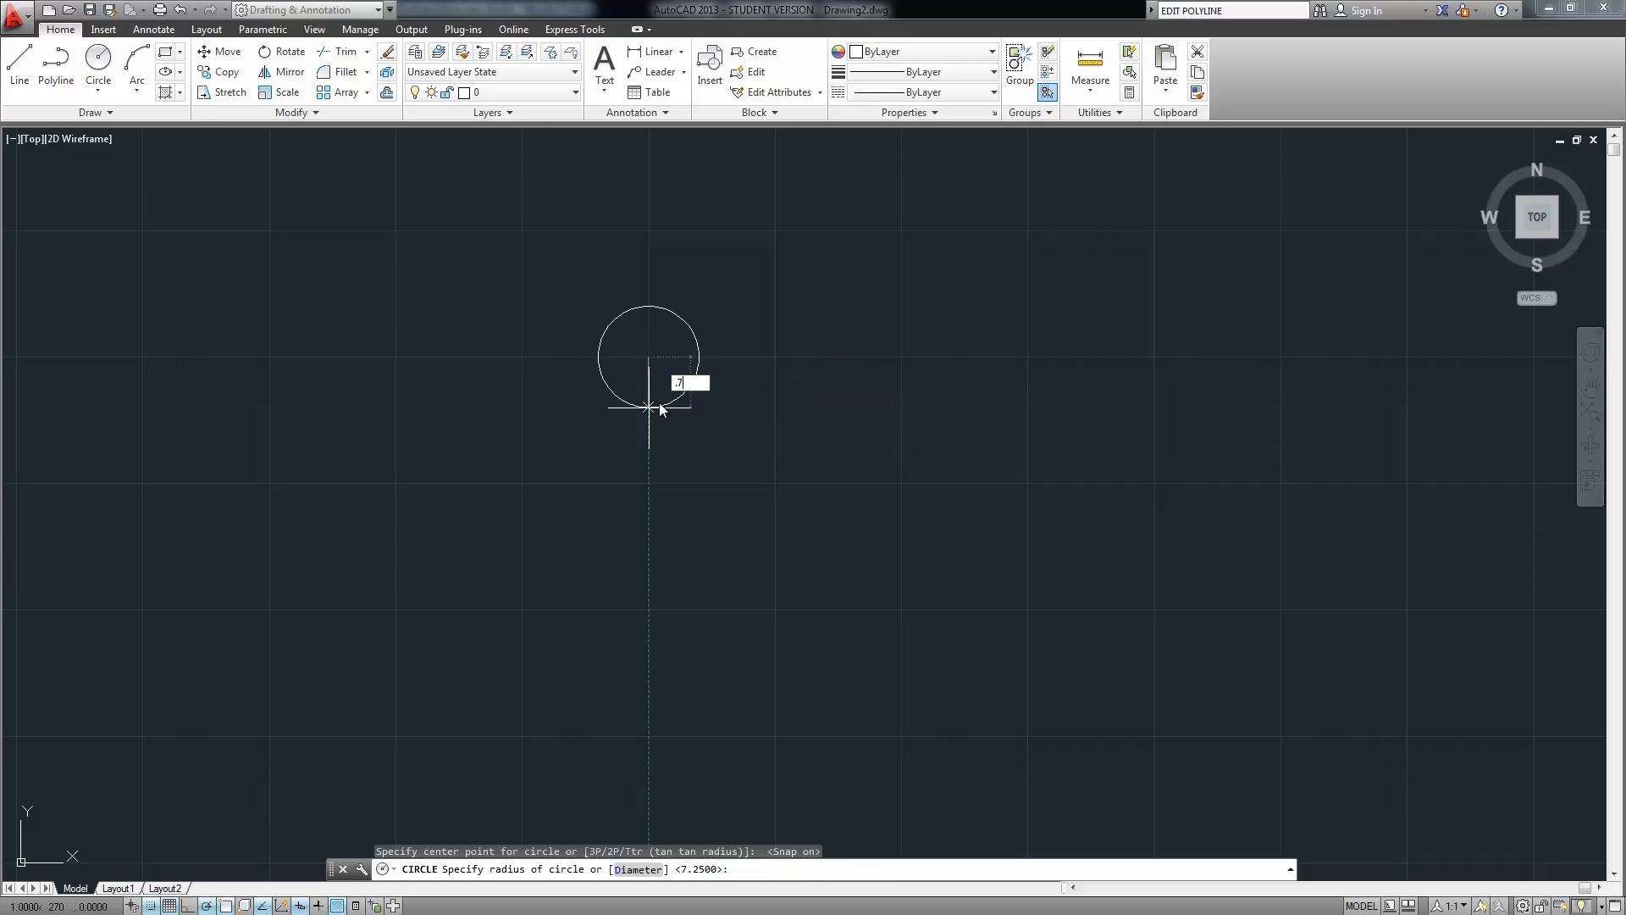
pyautogui.write('.75')
pyautogui.press('Return')
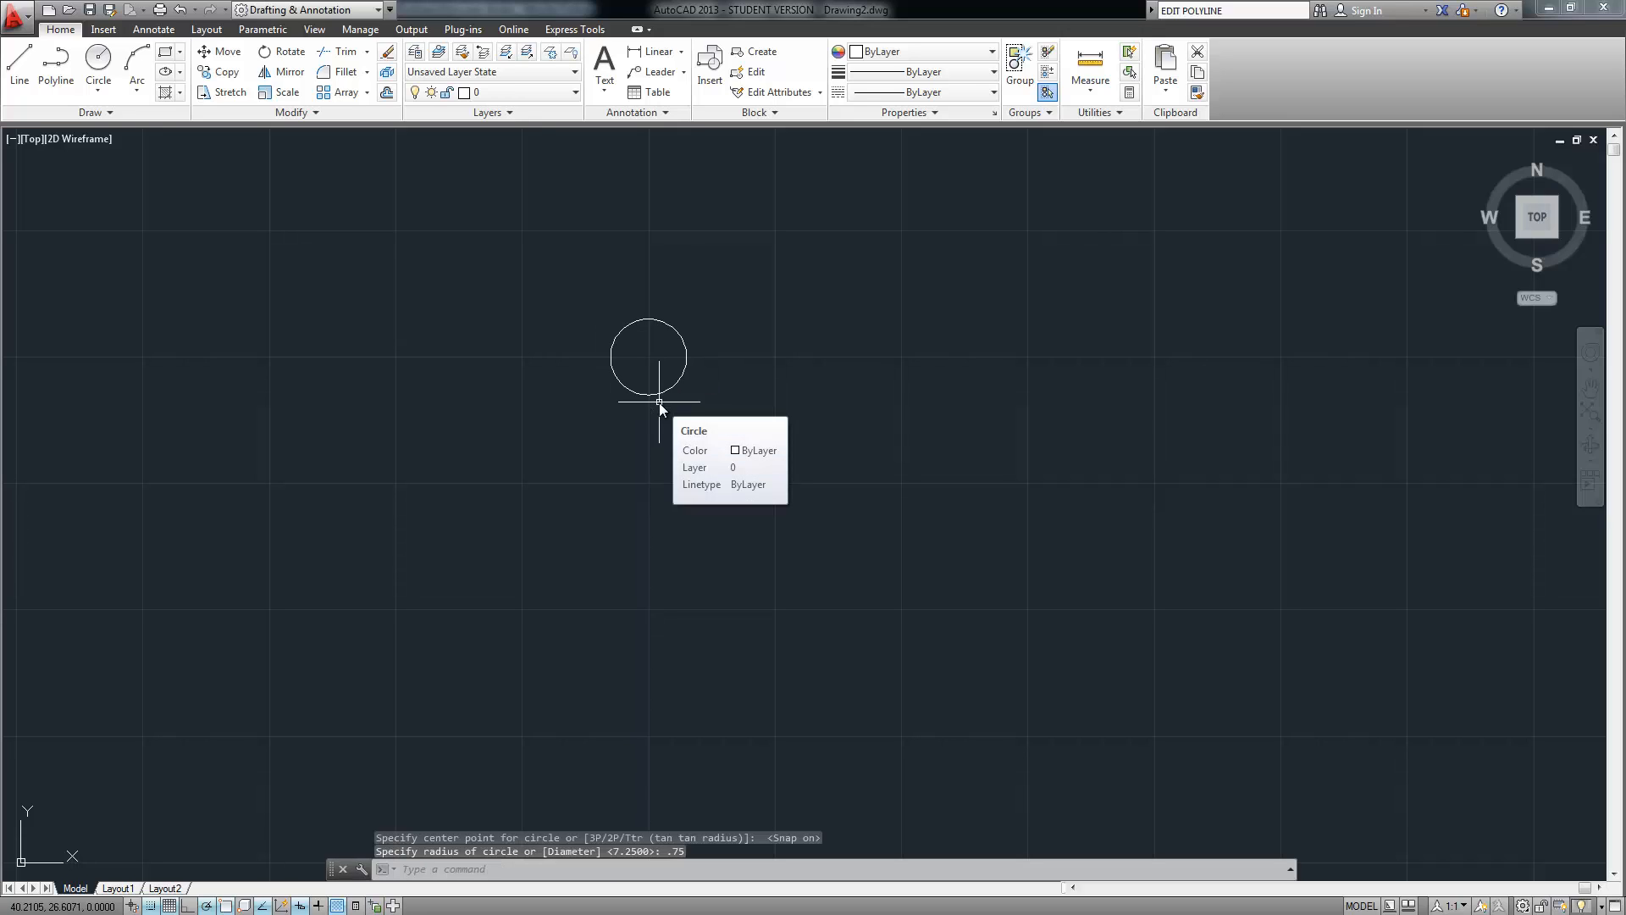
# Add a concentric 3-radius circle at the same centre and turn snap off
pyautogui.rightClick(617, 286)
pyautogui.click(649, 297)
pyautogui.click(649, 355)
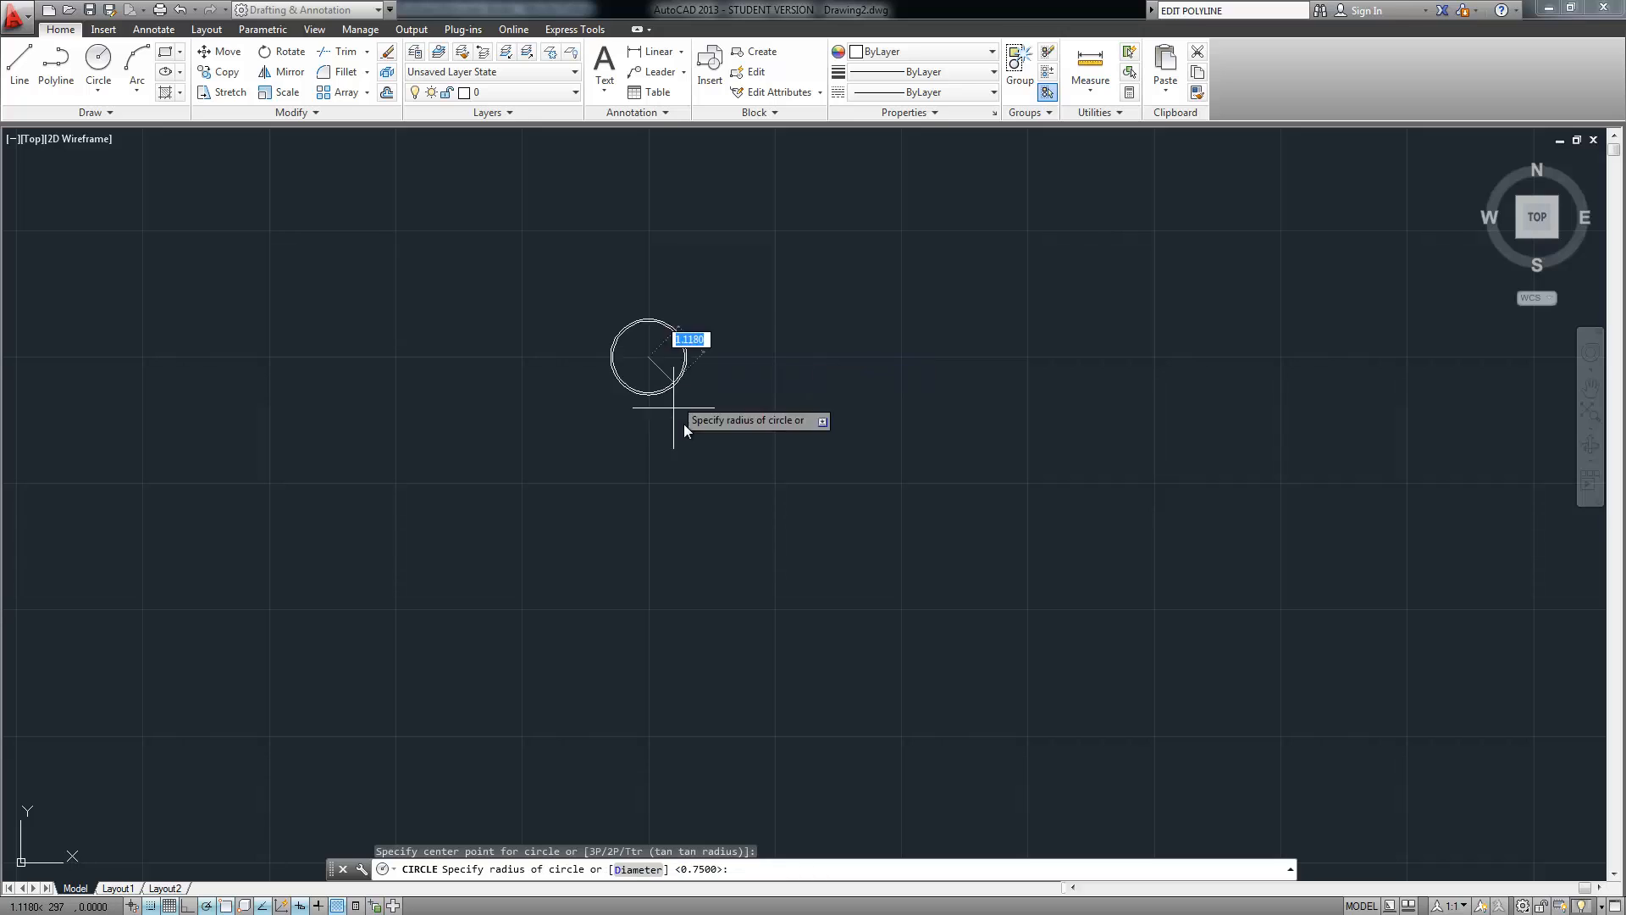
pyautogui.write('3')
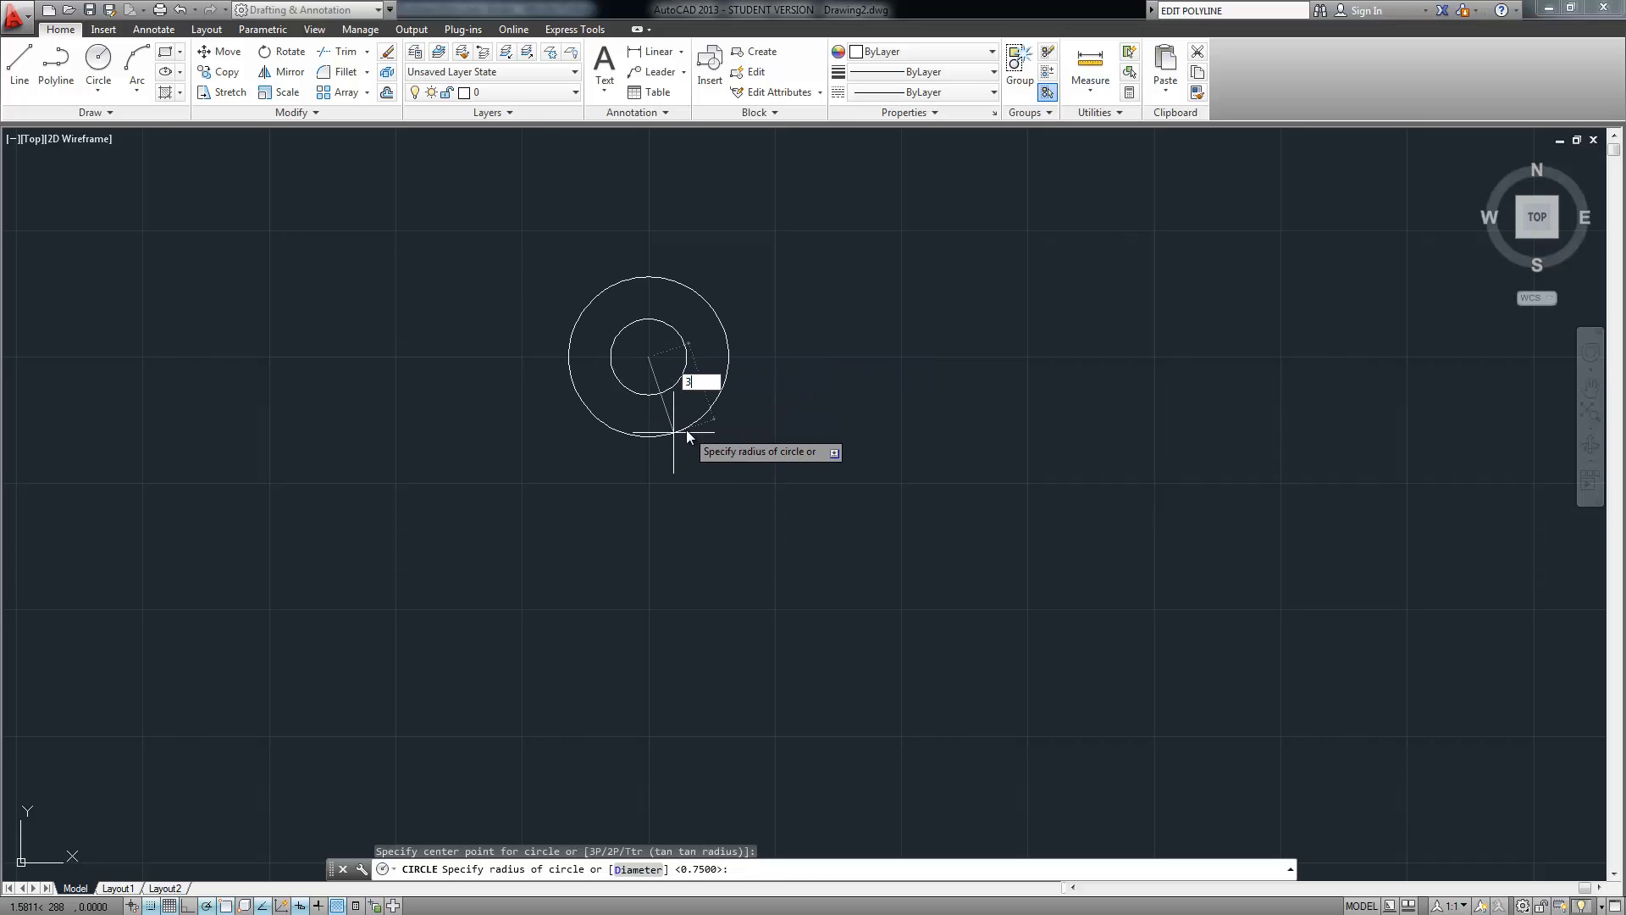
pyautogui.press('Return')
pyautogui.click(150, 905)
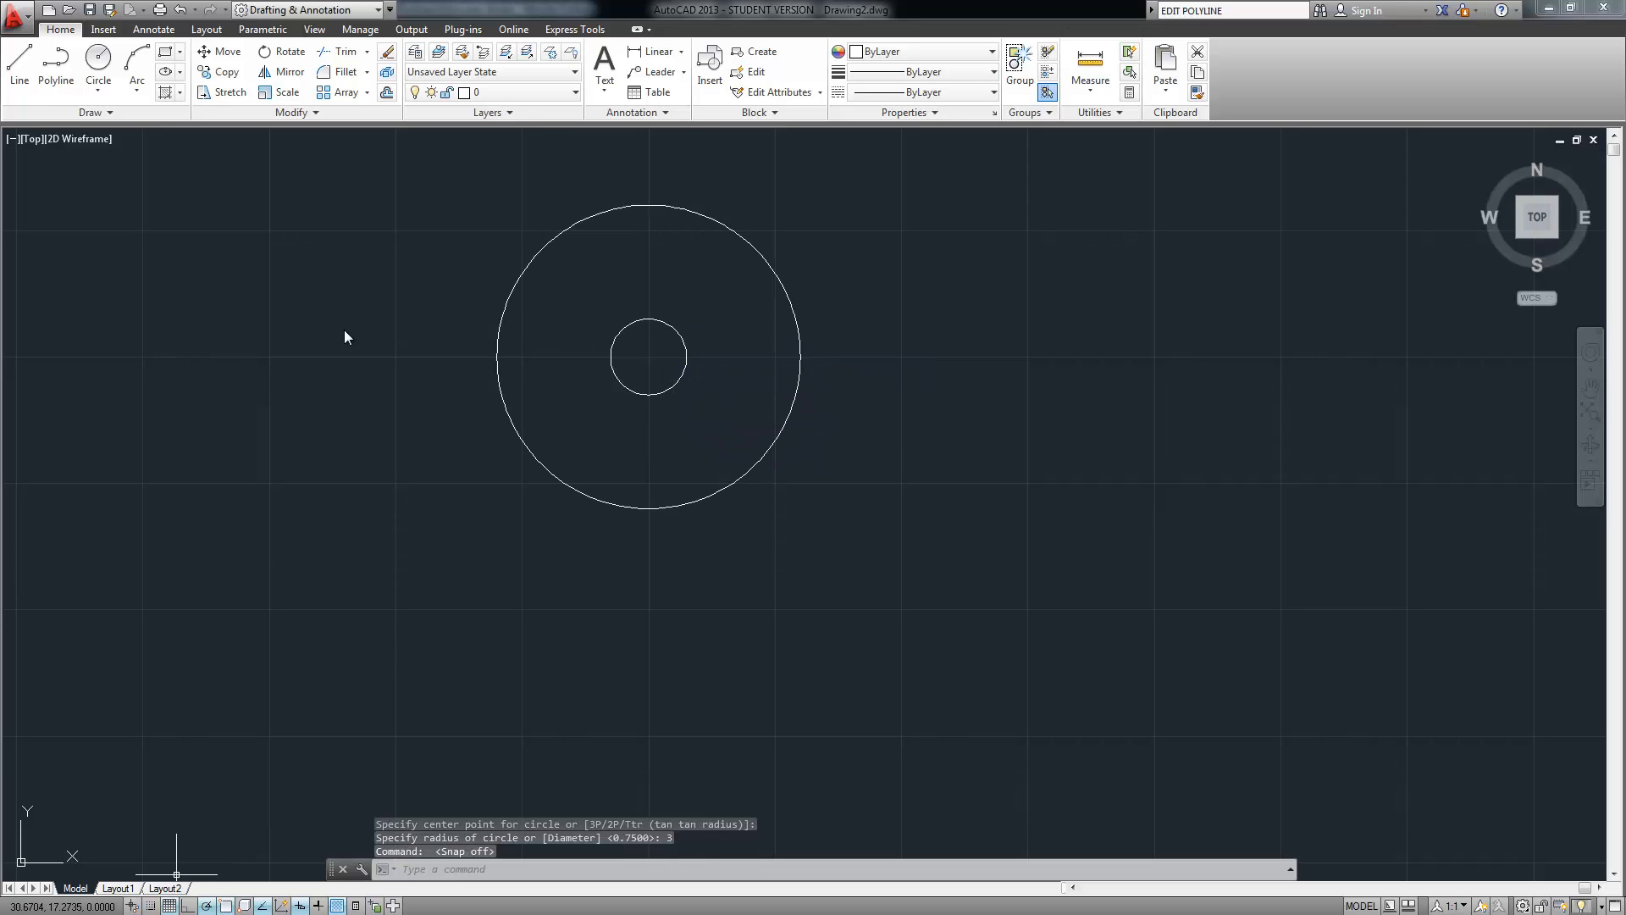
pyautogui.moveTo(344, 333)
pyautogui.mouseDown(button='middle')
pyautogui.moveTo(327, 450)
pyautogui.moveTo(293, 498)
pyautogui.mouseUp(button='middle')
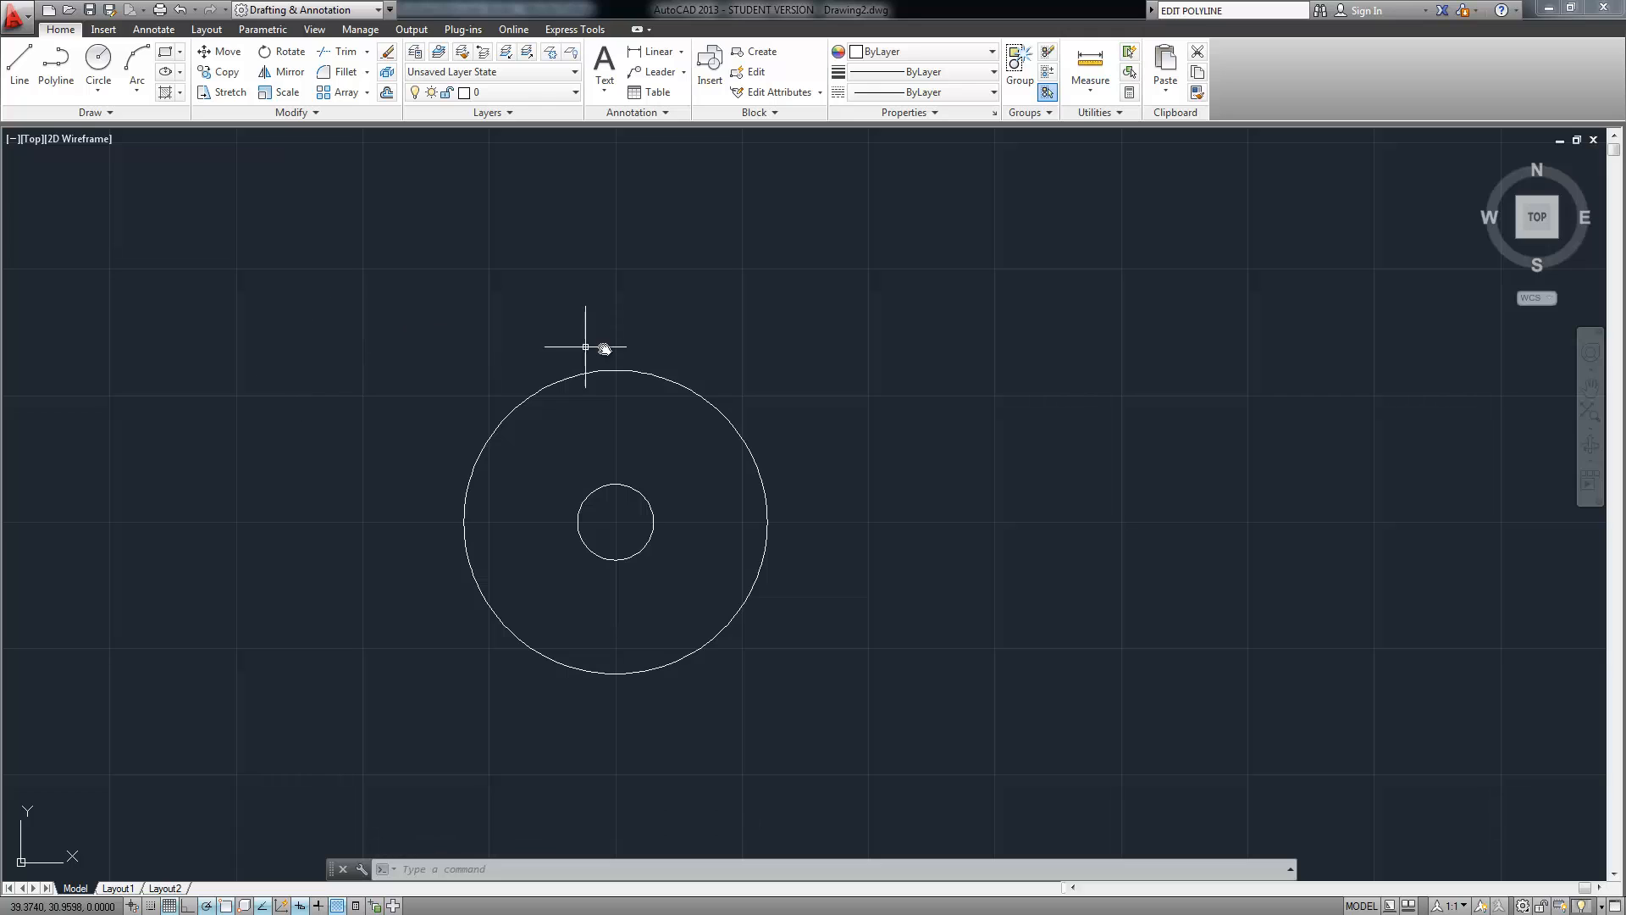
# Draw a 3.25-long line at 120° from the big circle's top quadrant
pyautogui.click(19, 61)
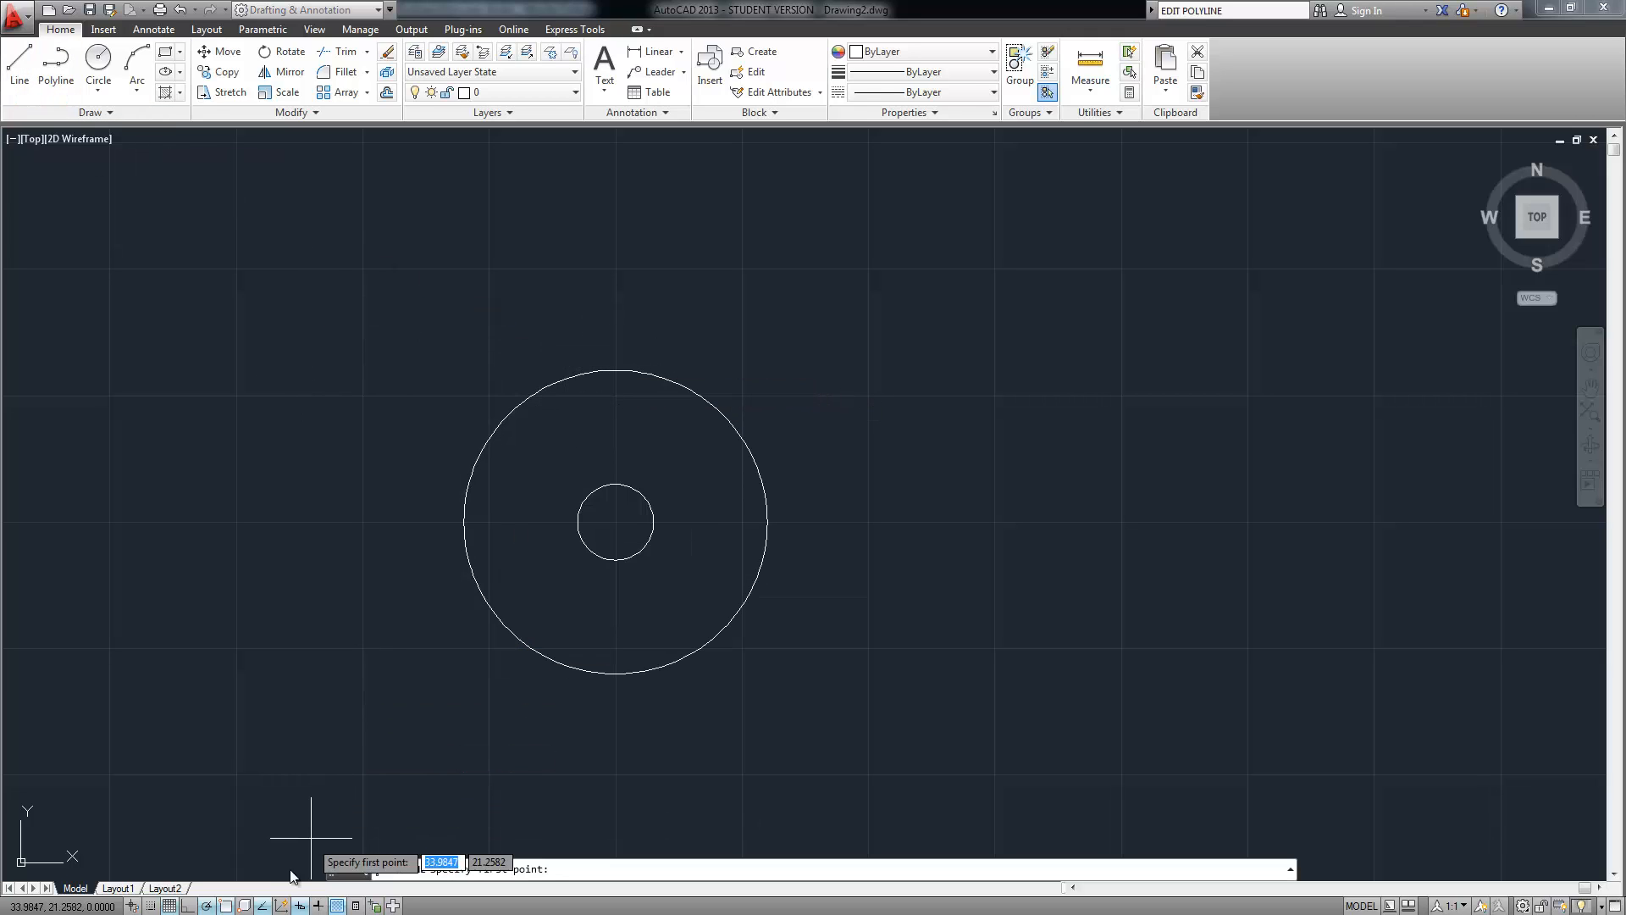
pyautogui.rightClick(266, 906)
pyautogui.click(310, 663)
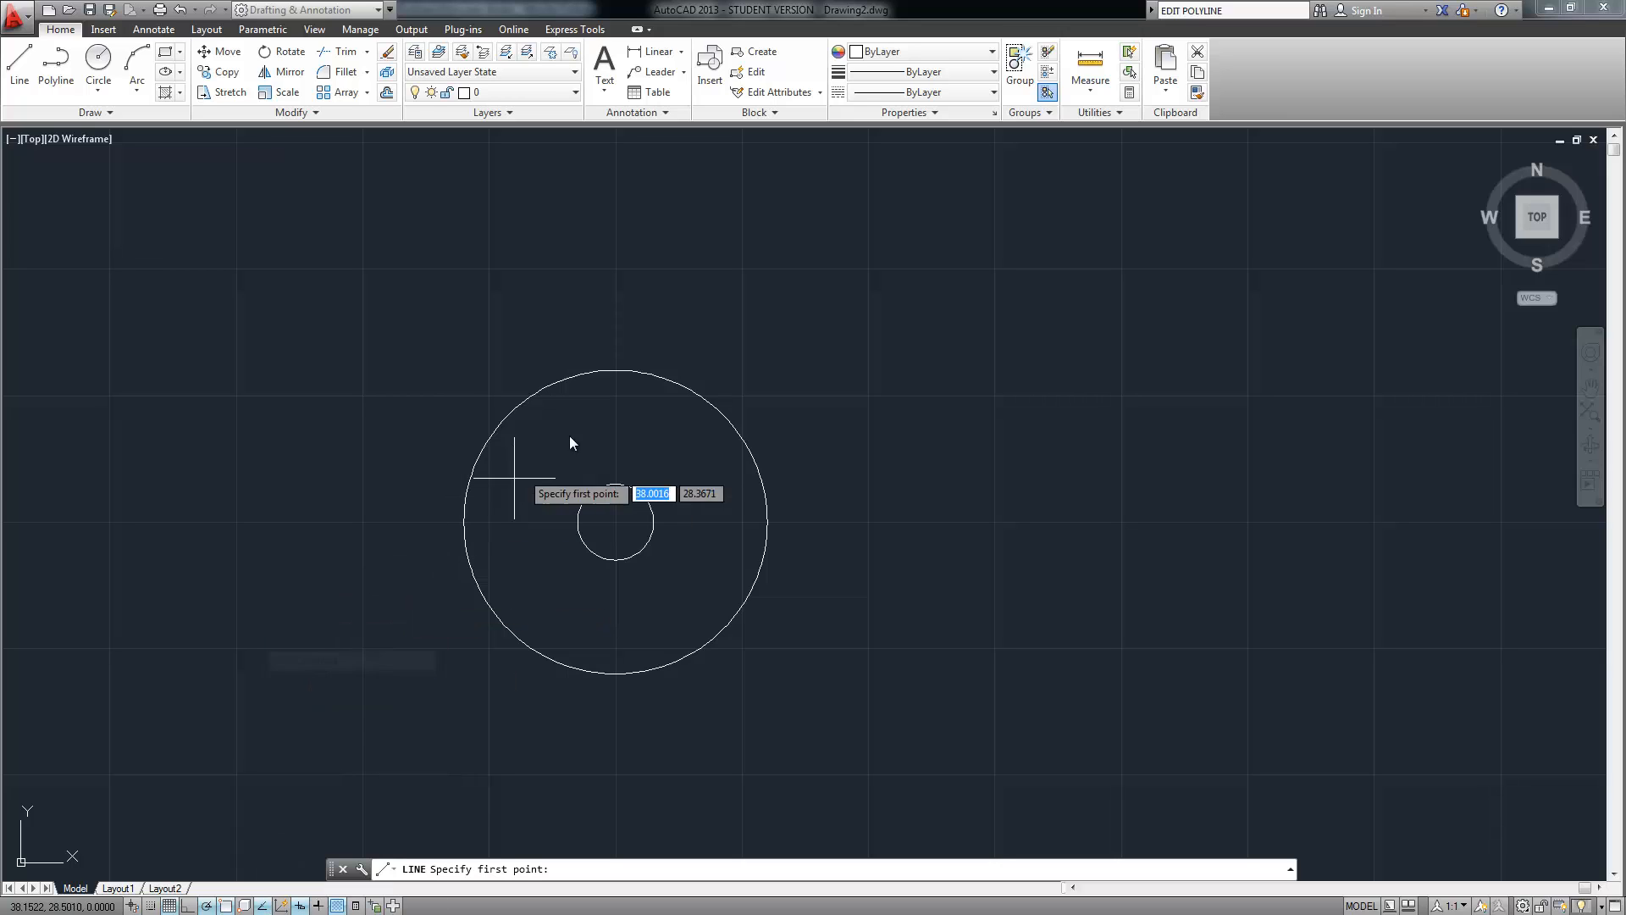
pyautogui.click(616, 370)
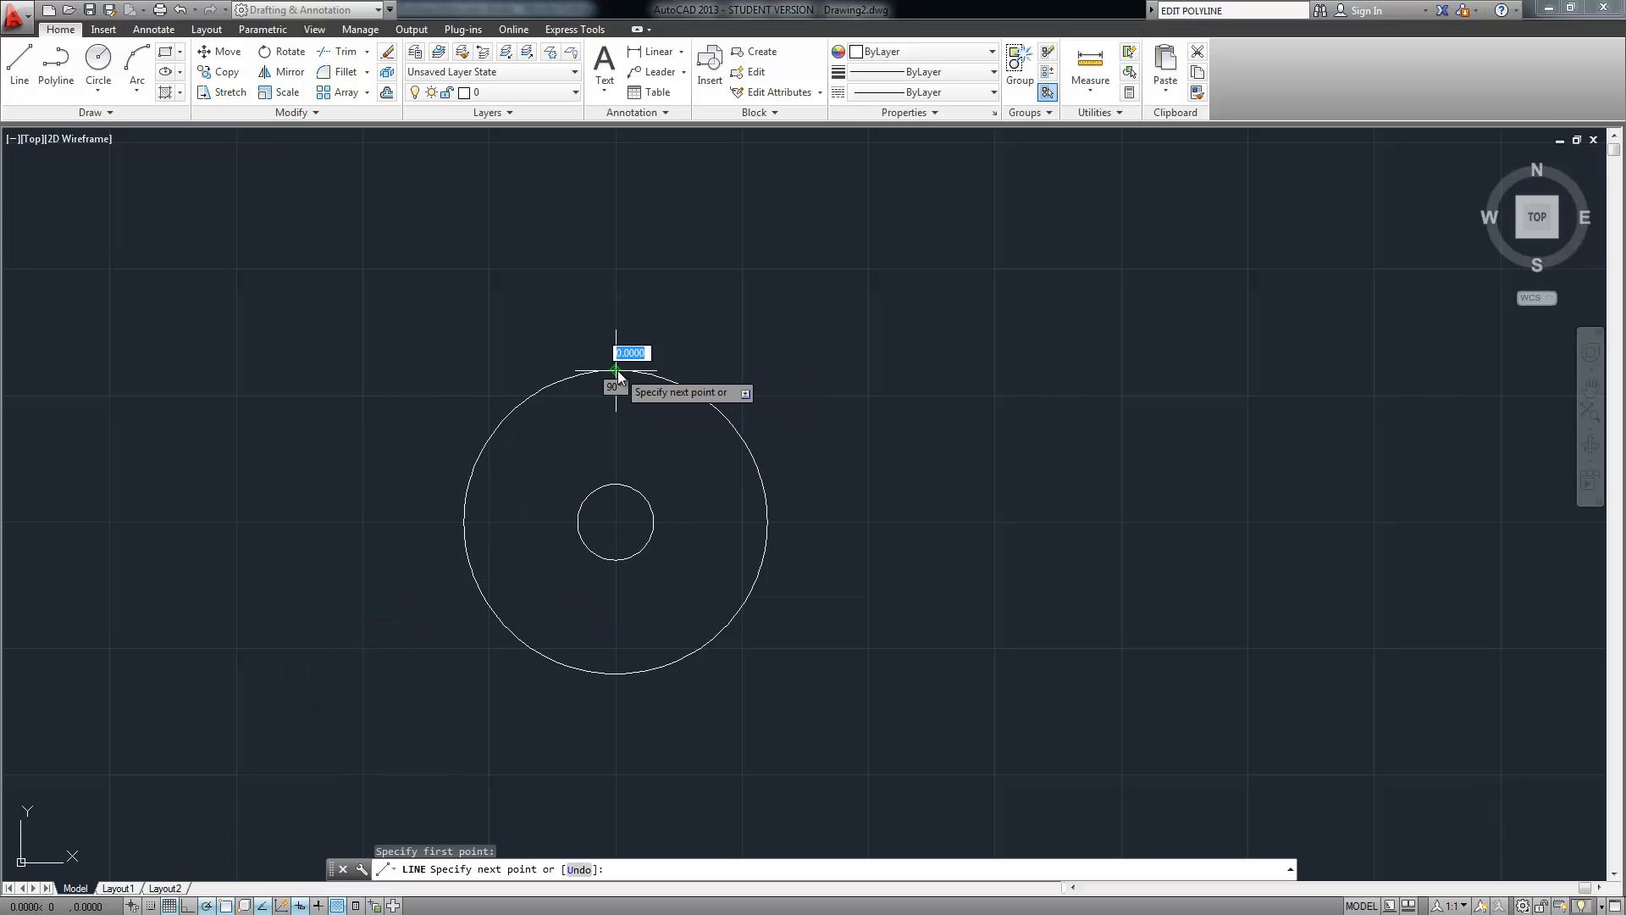
pyautogui.moveTo(576, 327); pyautogui.dragTo(675, 545, button='middle')
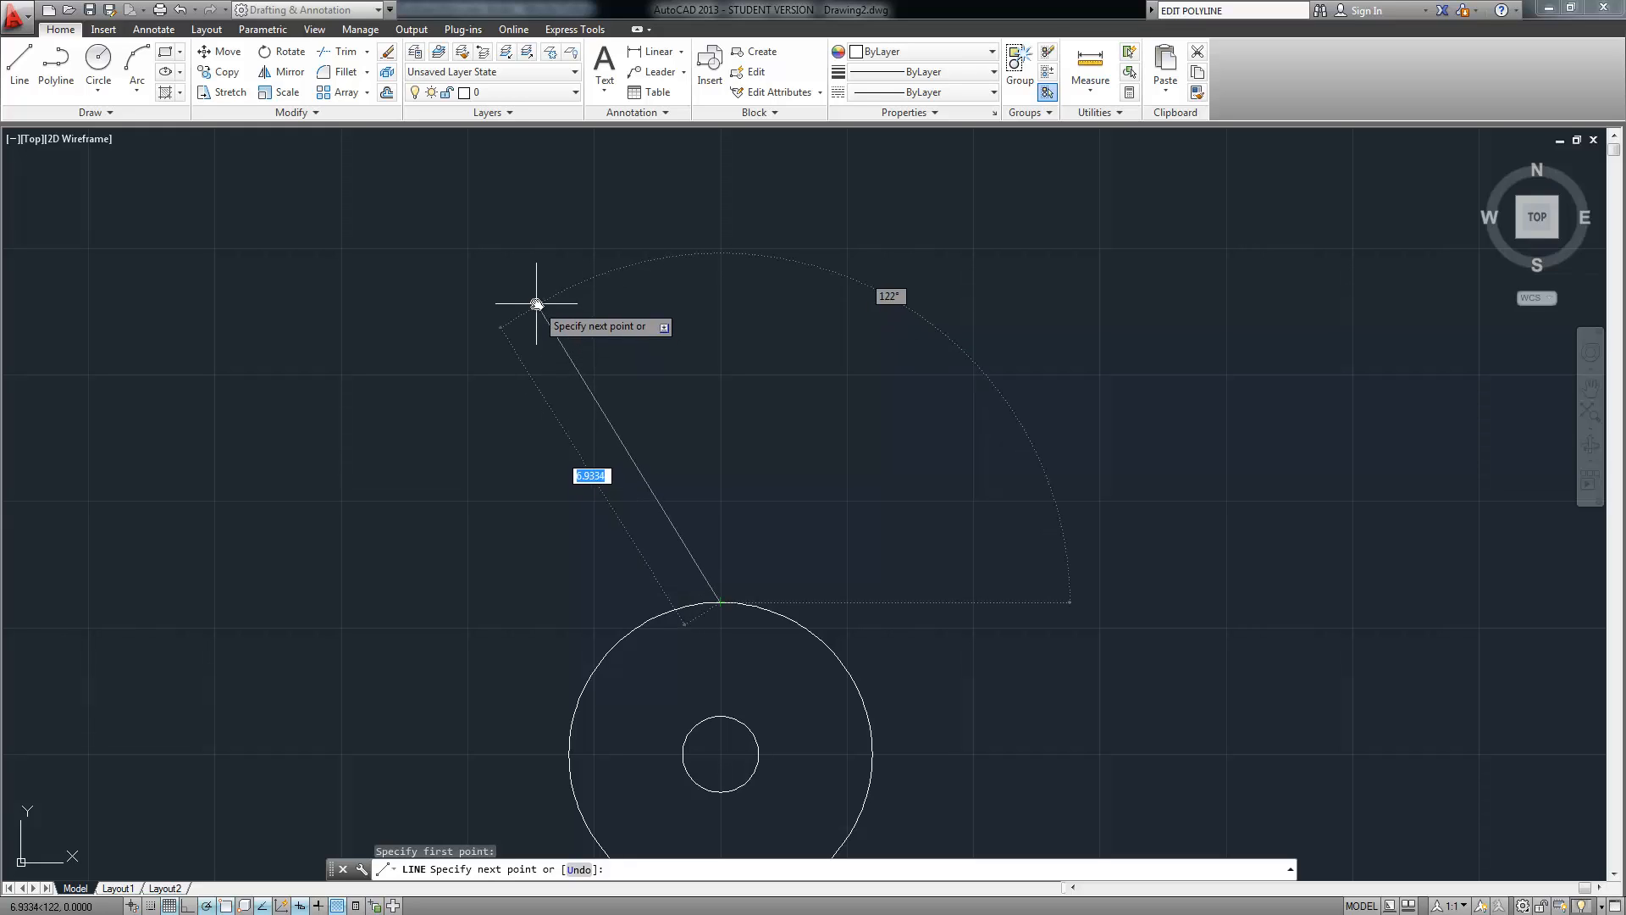
pyautogui.write('3.25')
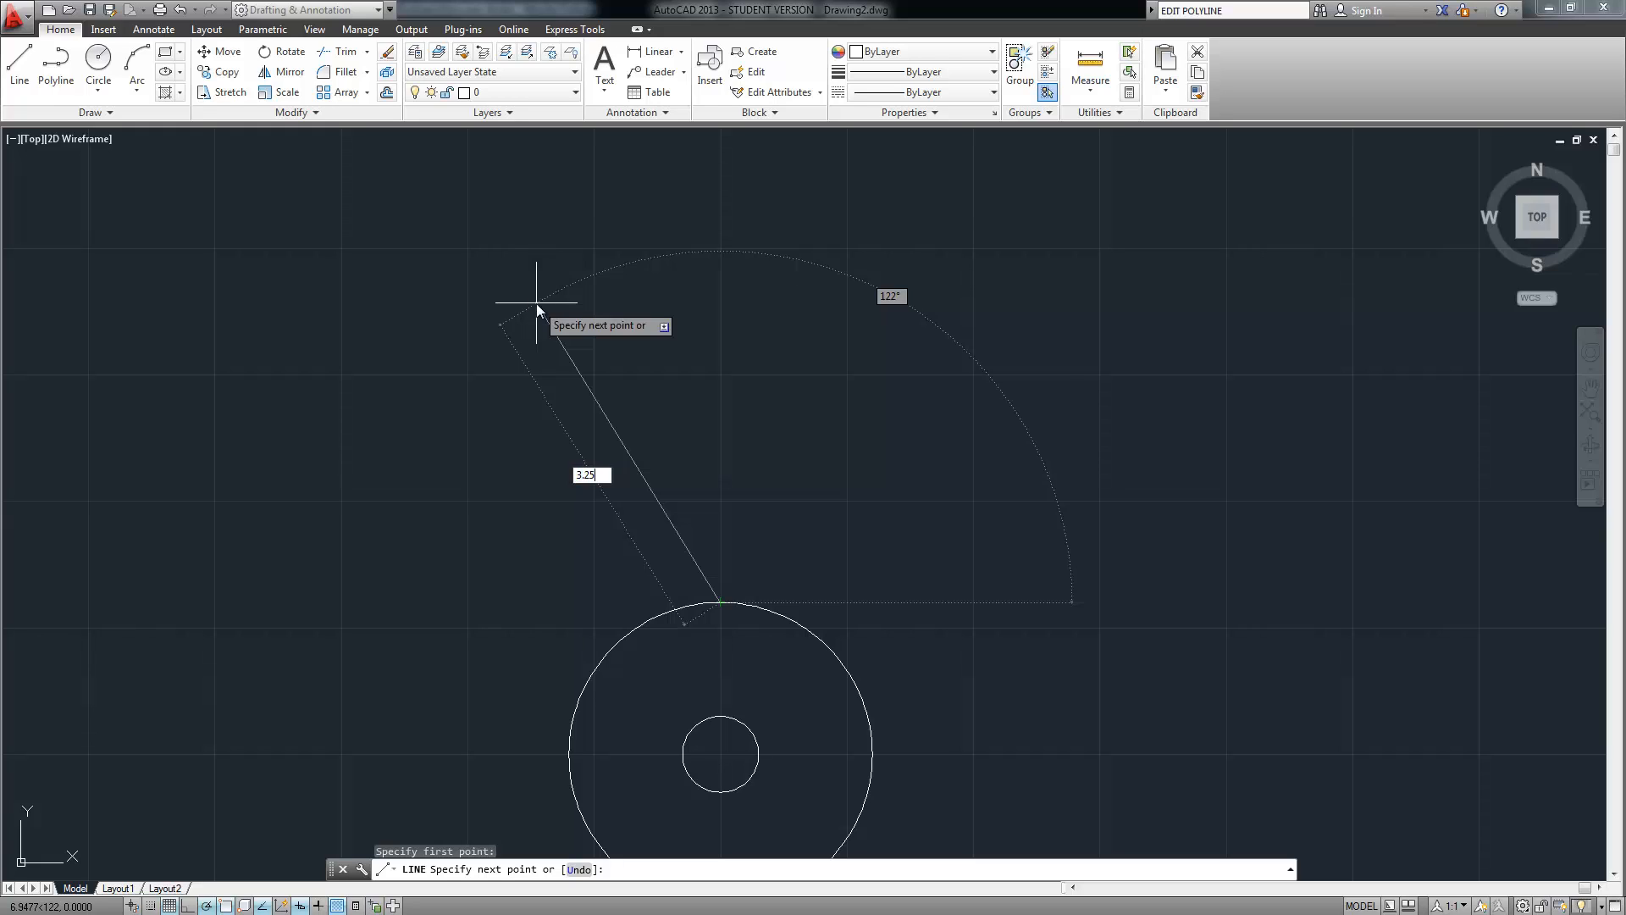
pyautogui.press('Tab')
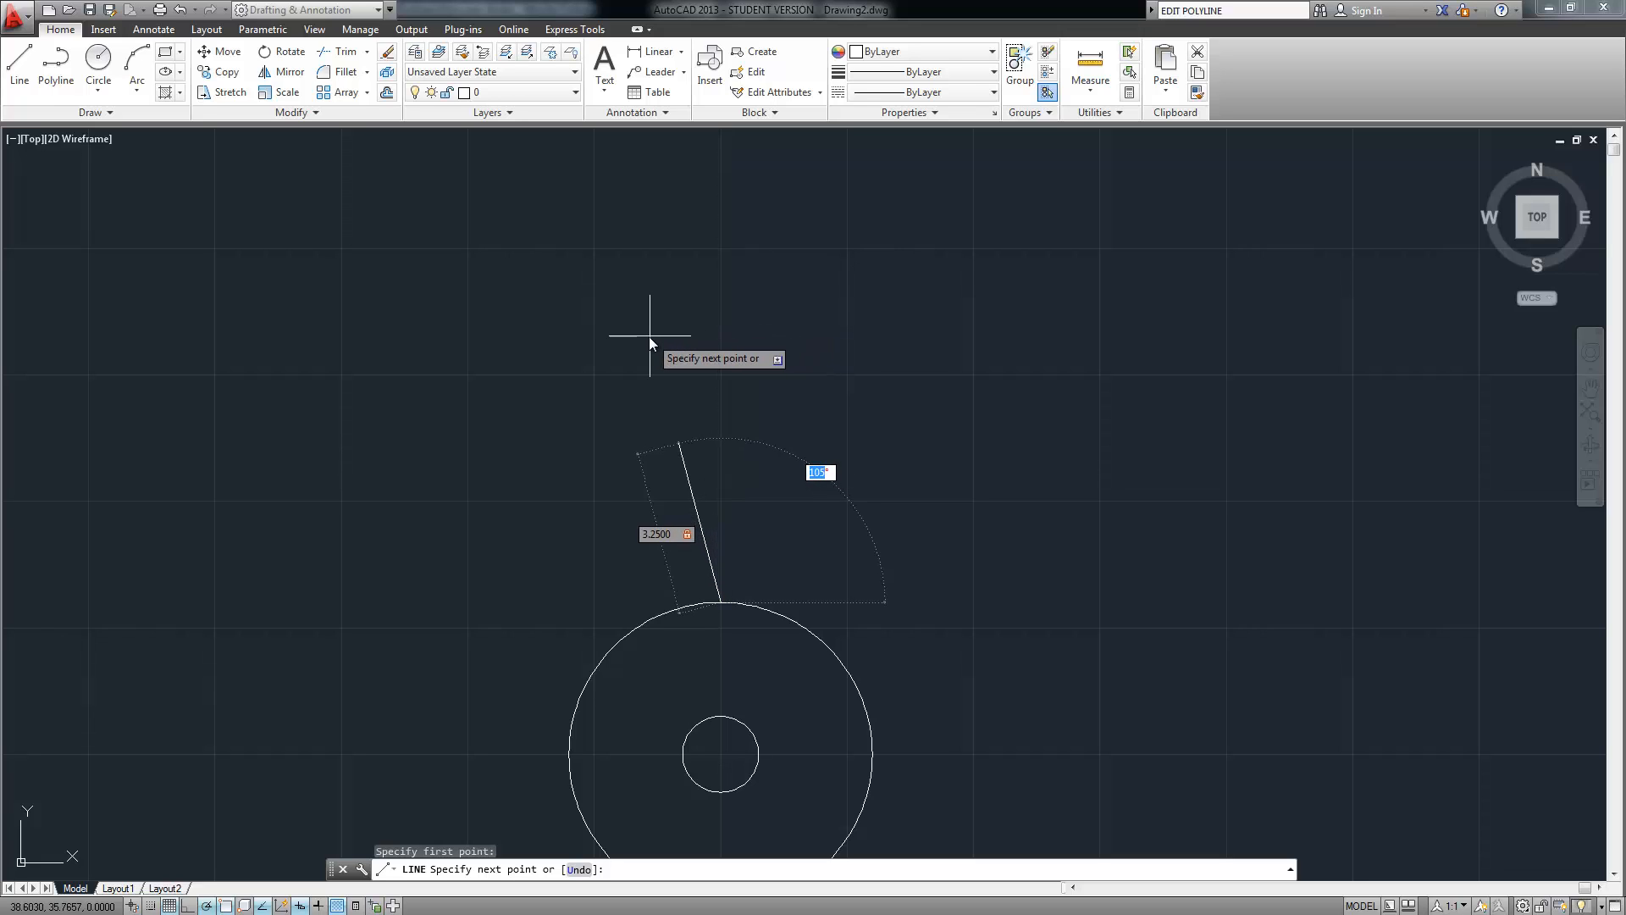
pyautogui.write('120')
pyautogui.press('Return')
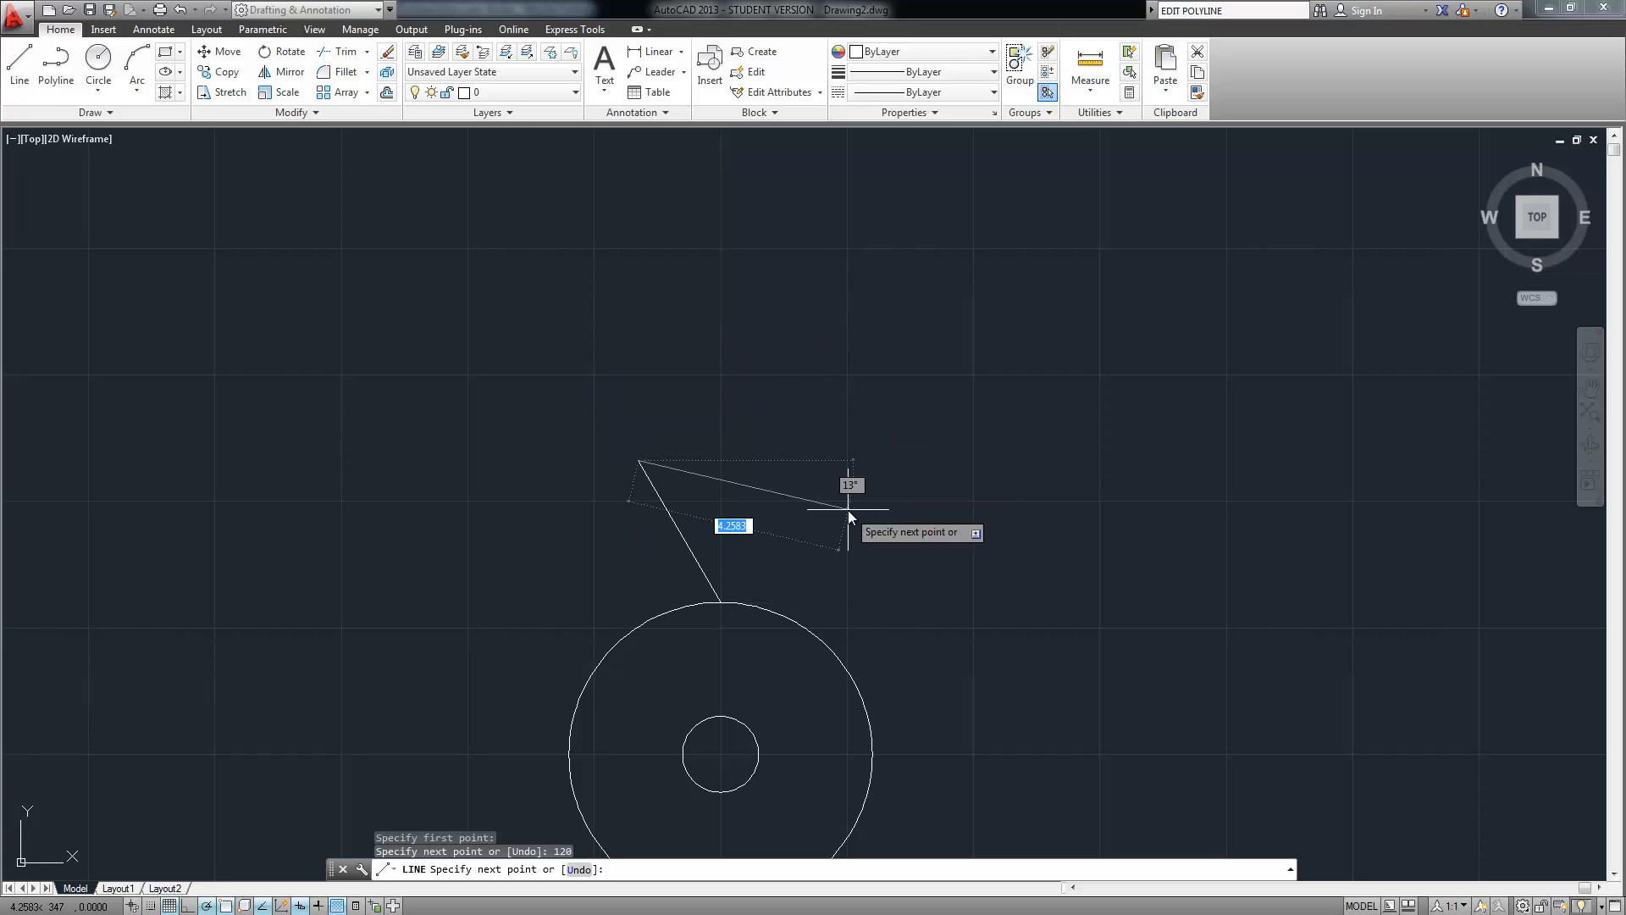
pyautogui.press('Return')
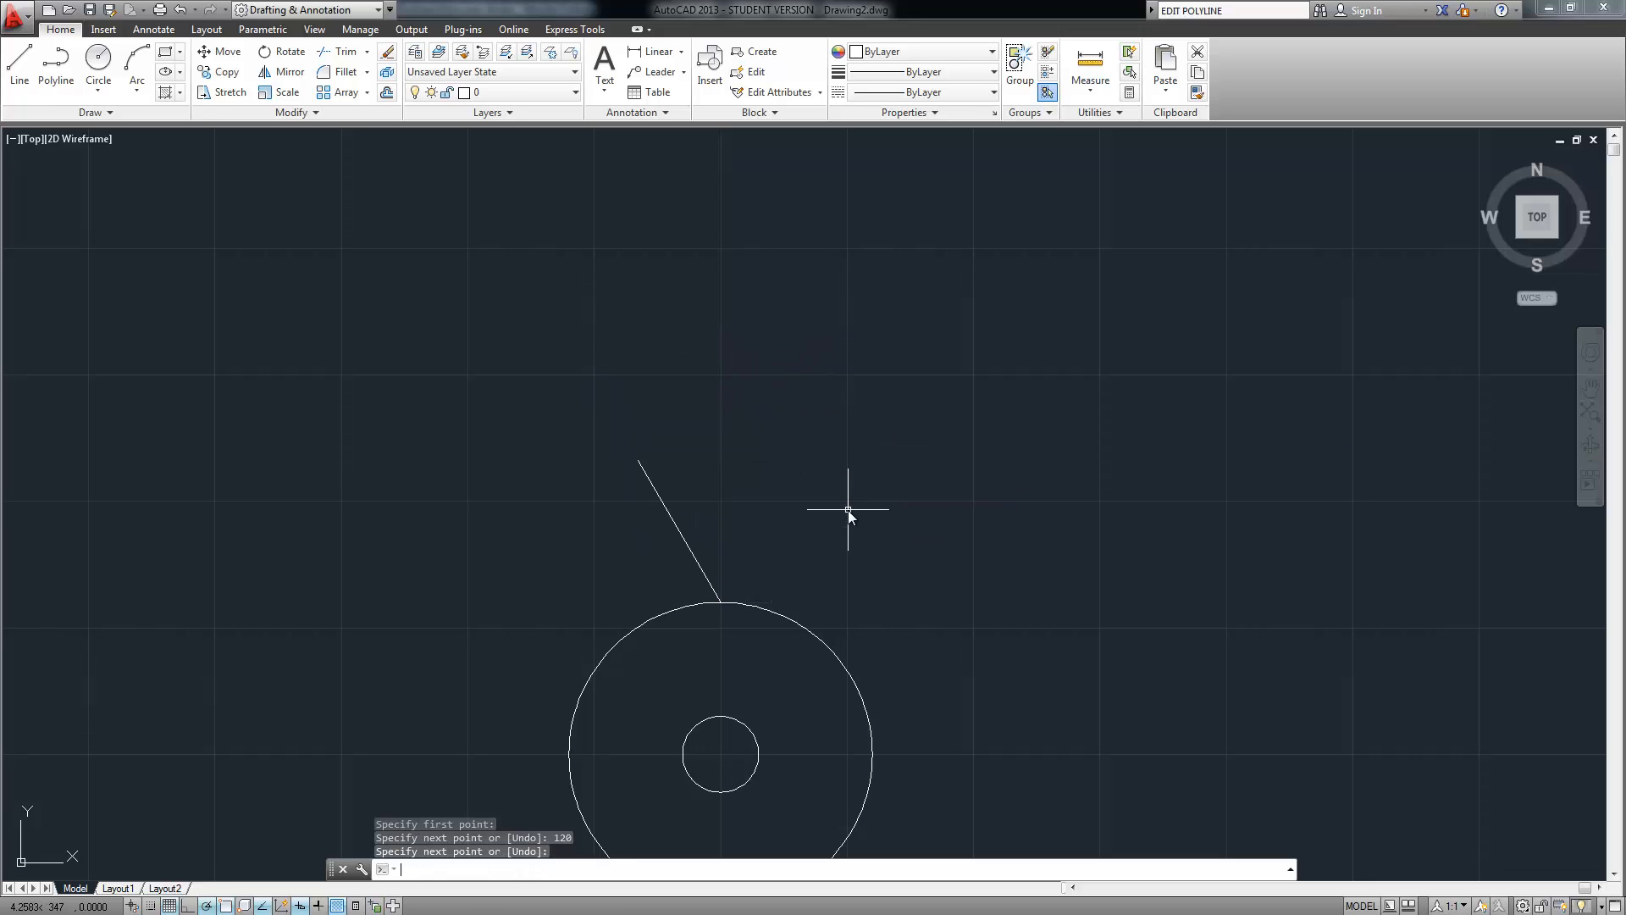
# Draw a 0.75-radius circle centred on the 120° line's upper end
pyautogui.click(99, 61)
pyautogui.click(638, 461)
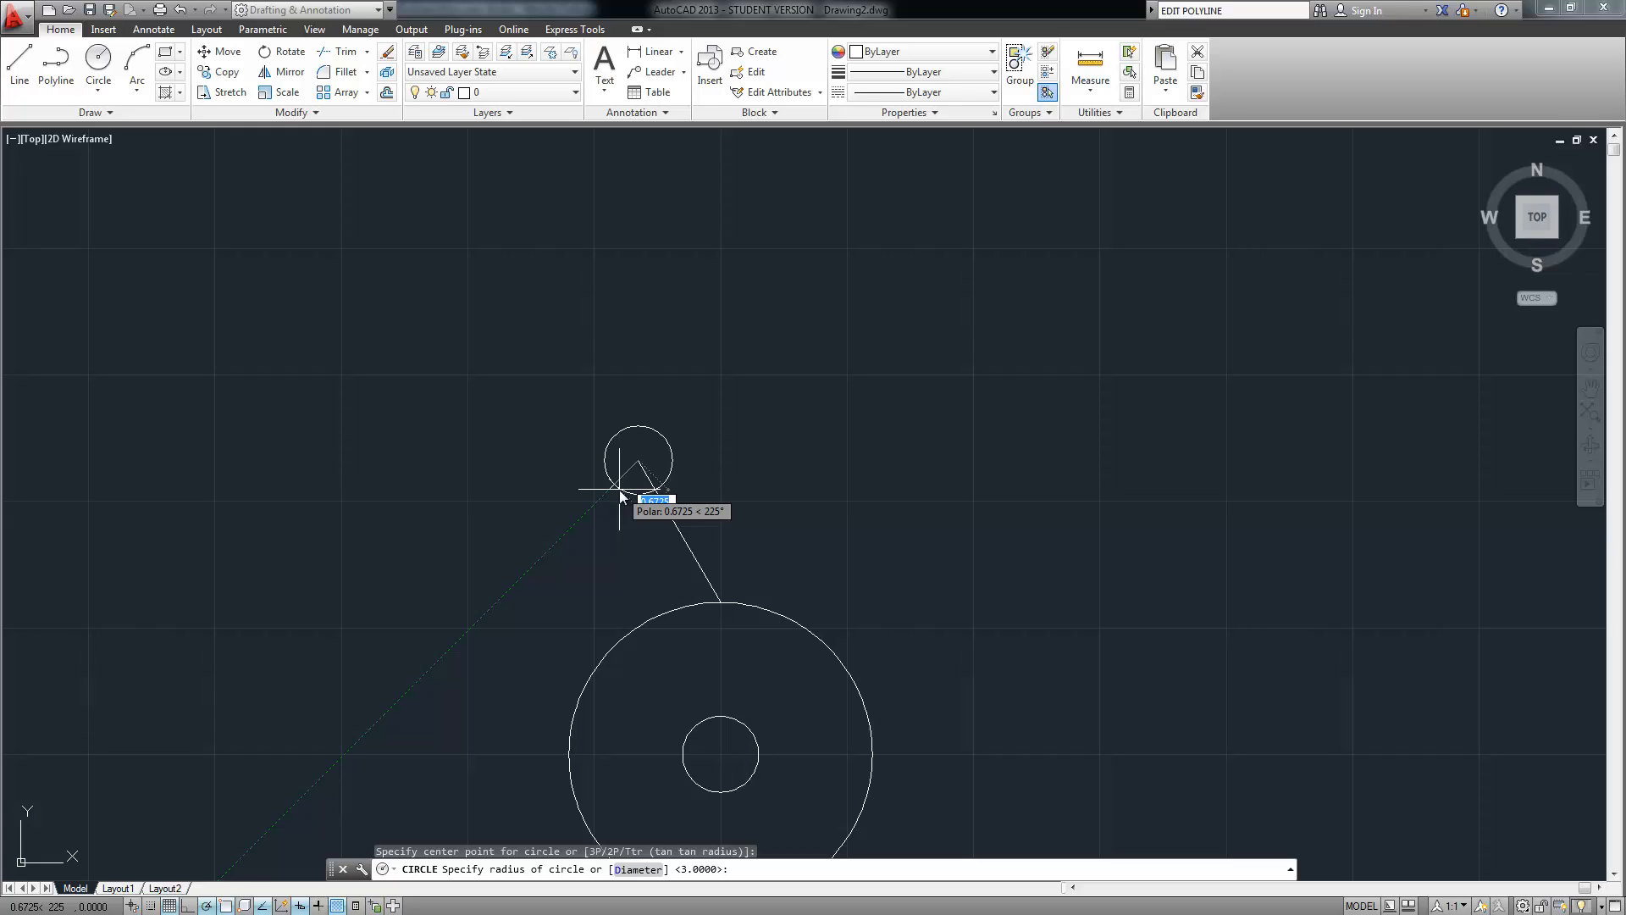
pyautogui.write('.75')
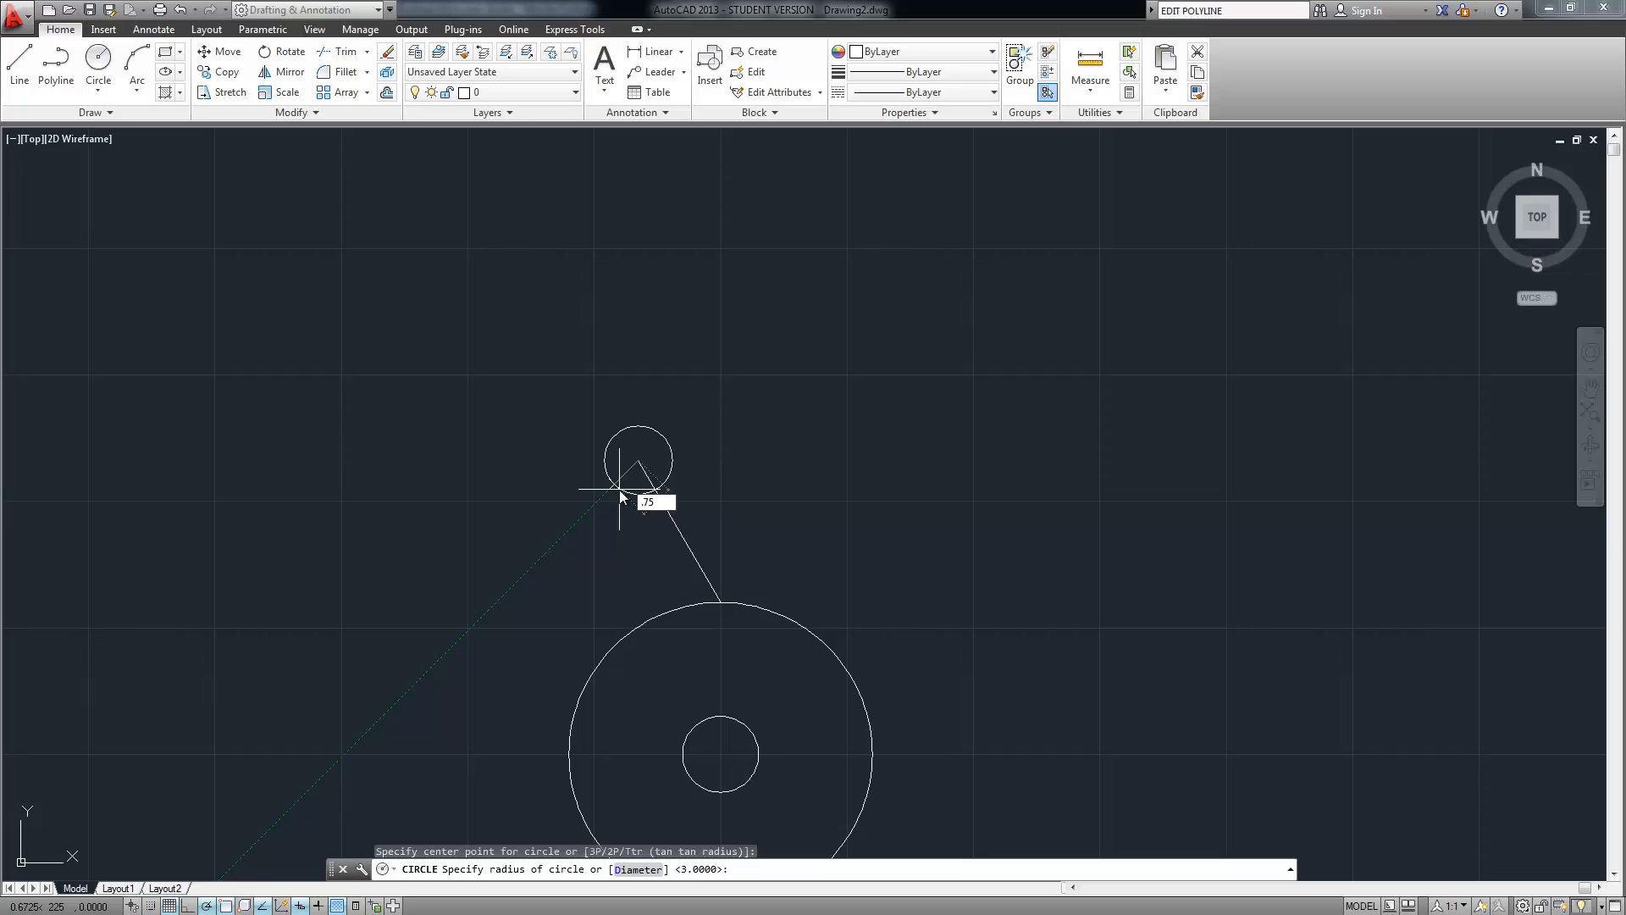
pyautogui.press('Return')
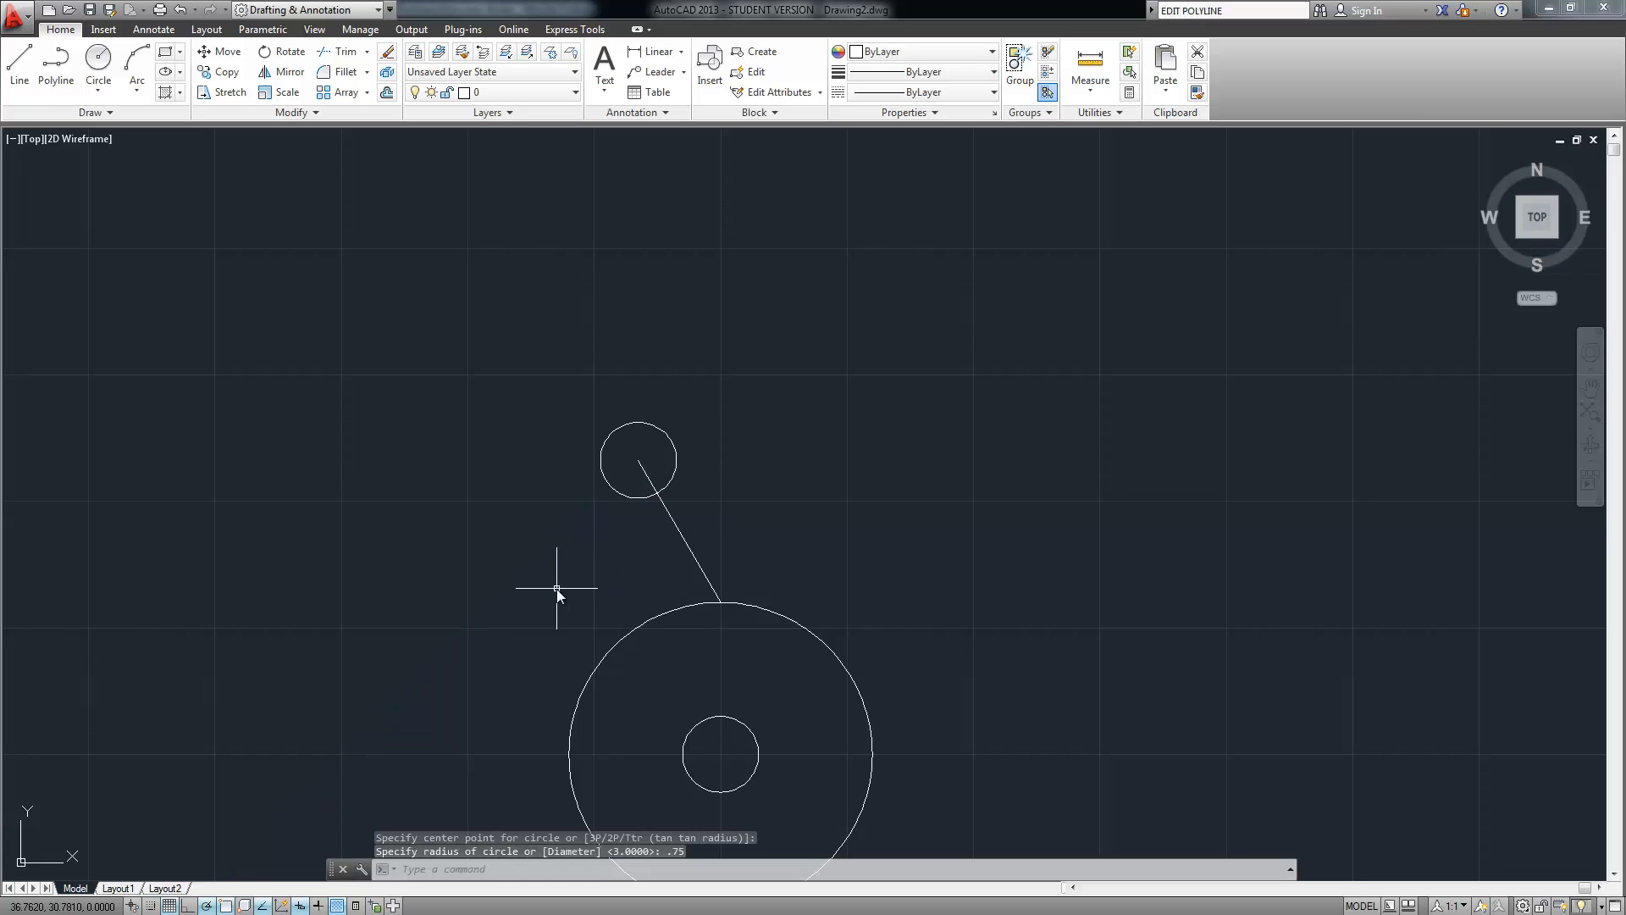
# Add a concentric radius-2 circle around the upper small circle
pyautogui.rightClick(592, 347)
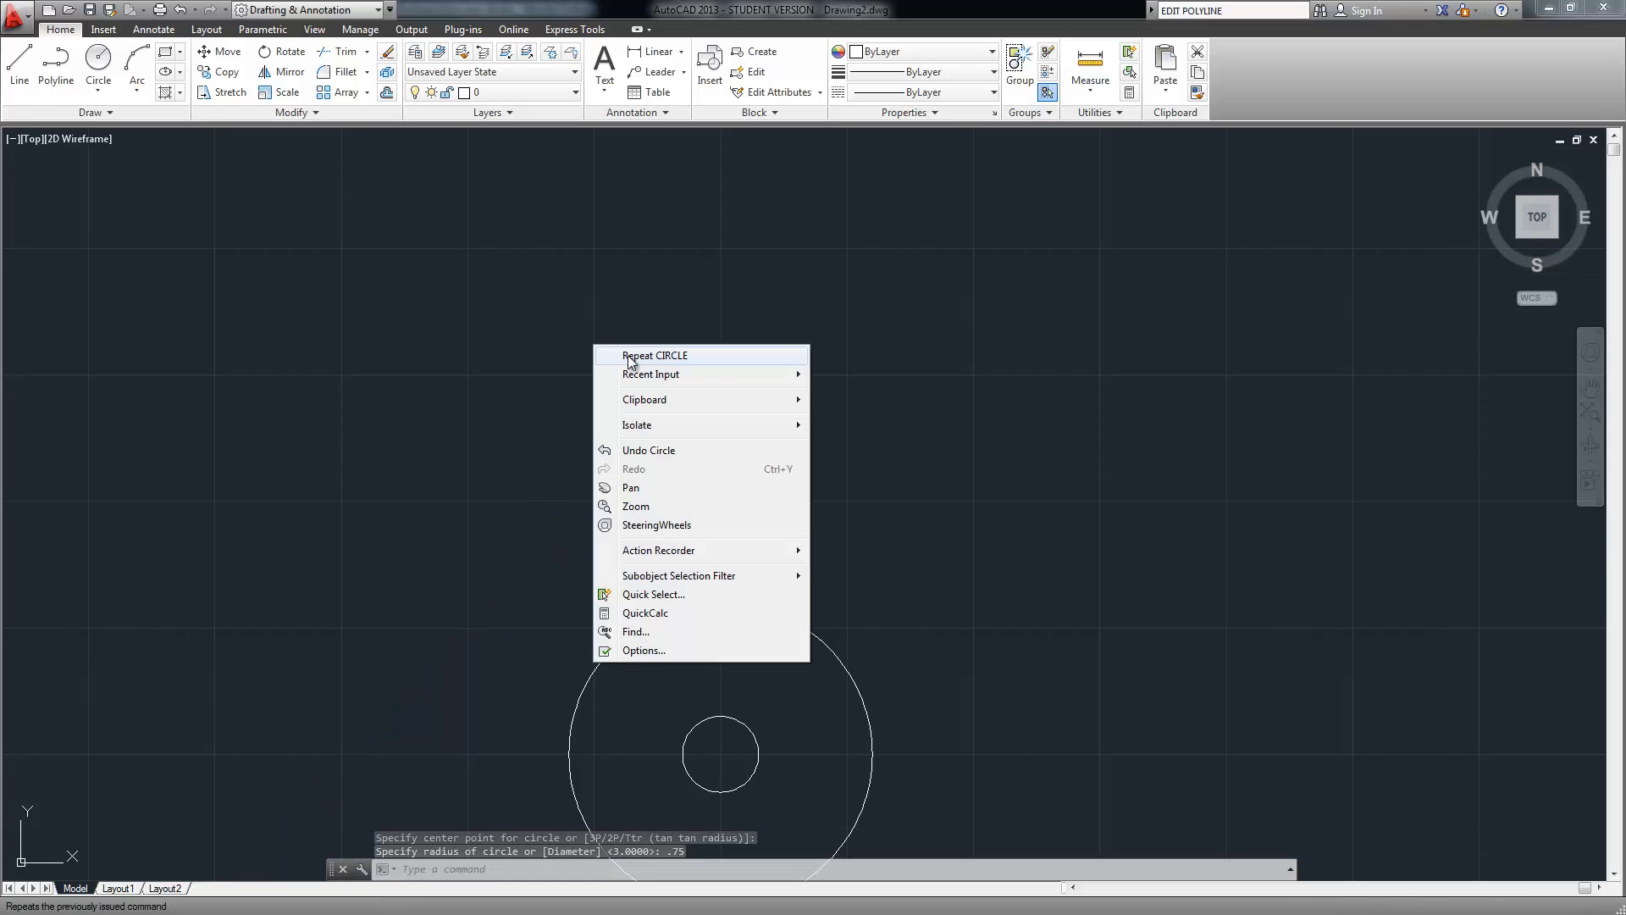
pyautogui.click(644, 355)
pyautogui.click(638, 460)
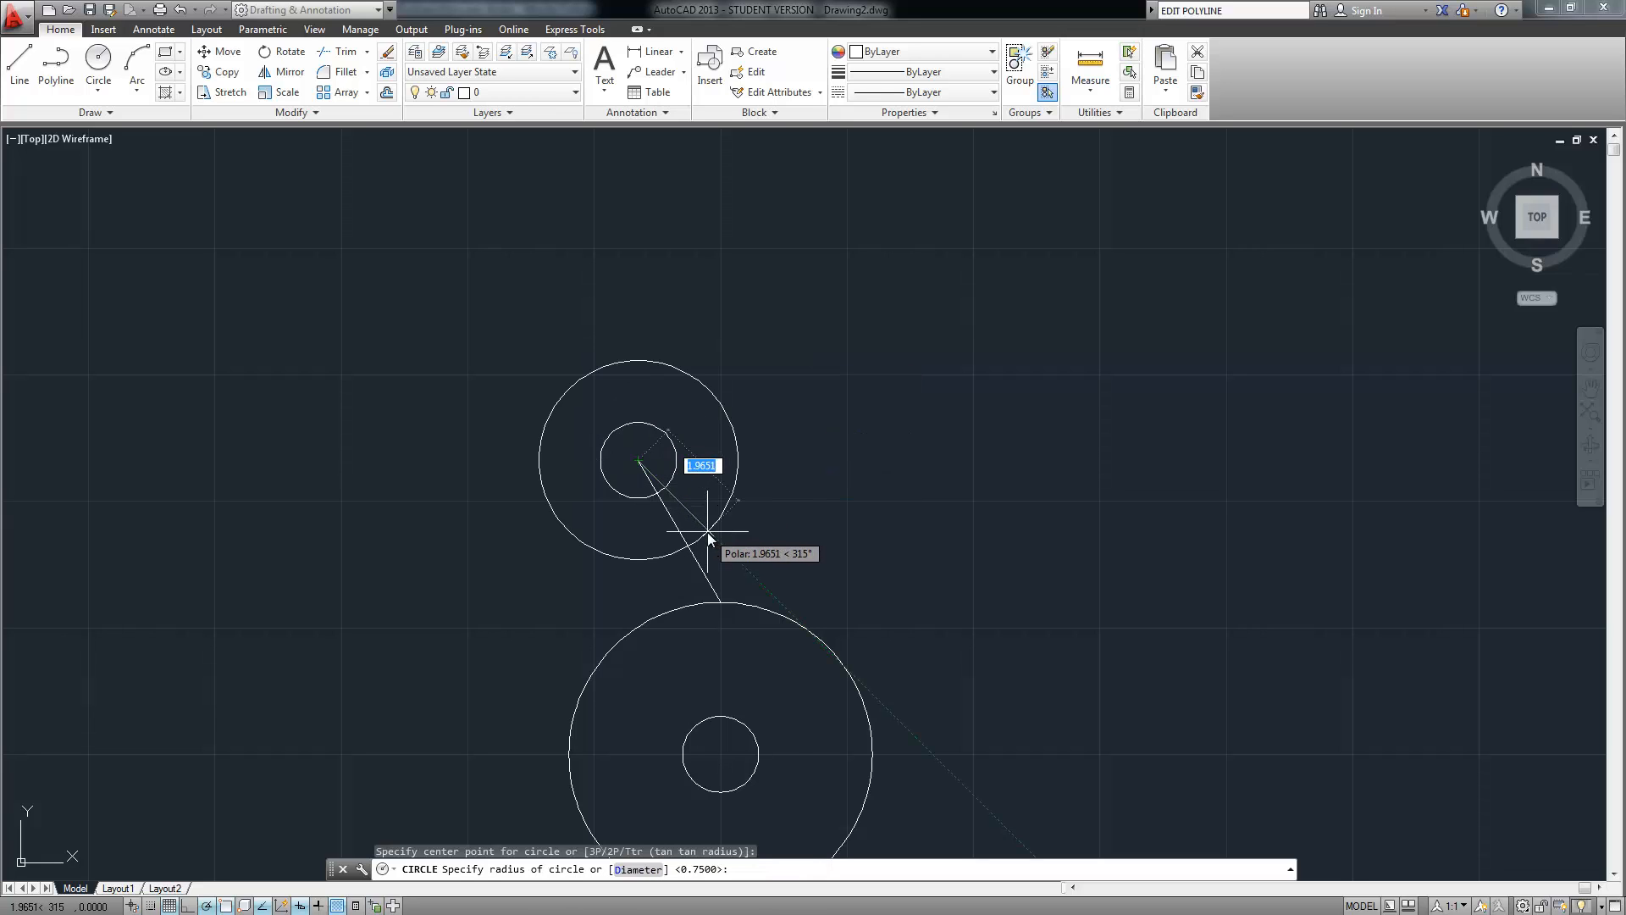
pyautogui.write('2')
pyautogui.press('Return')
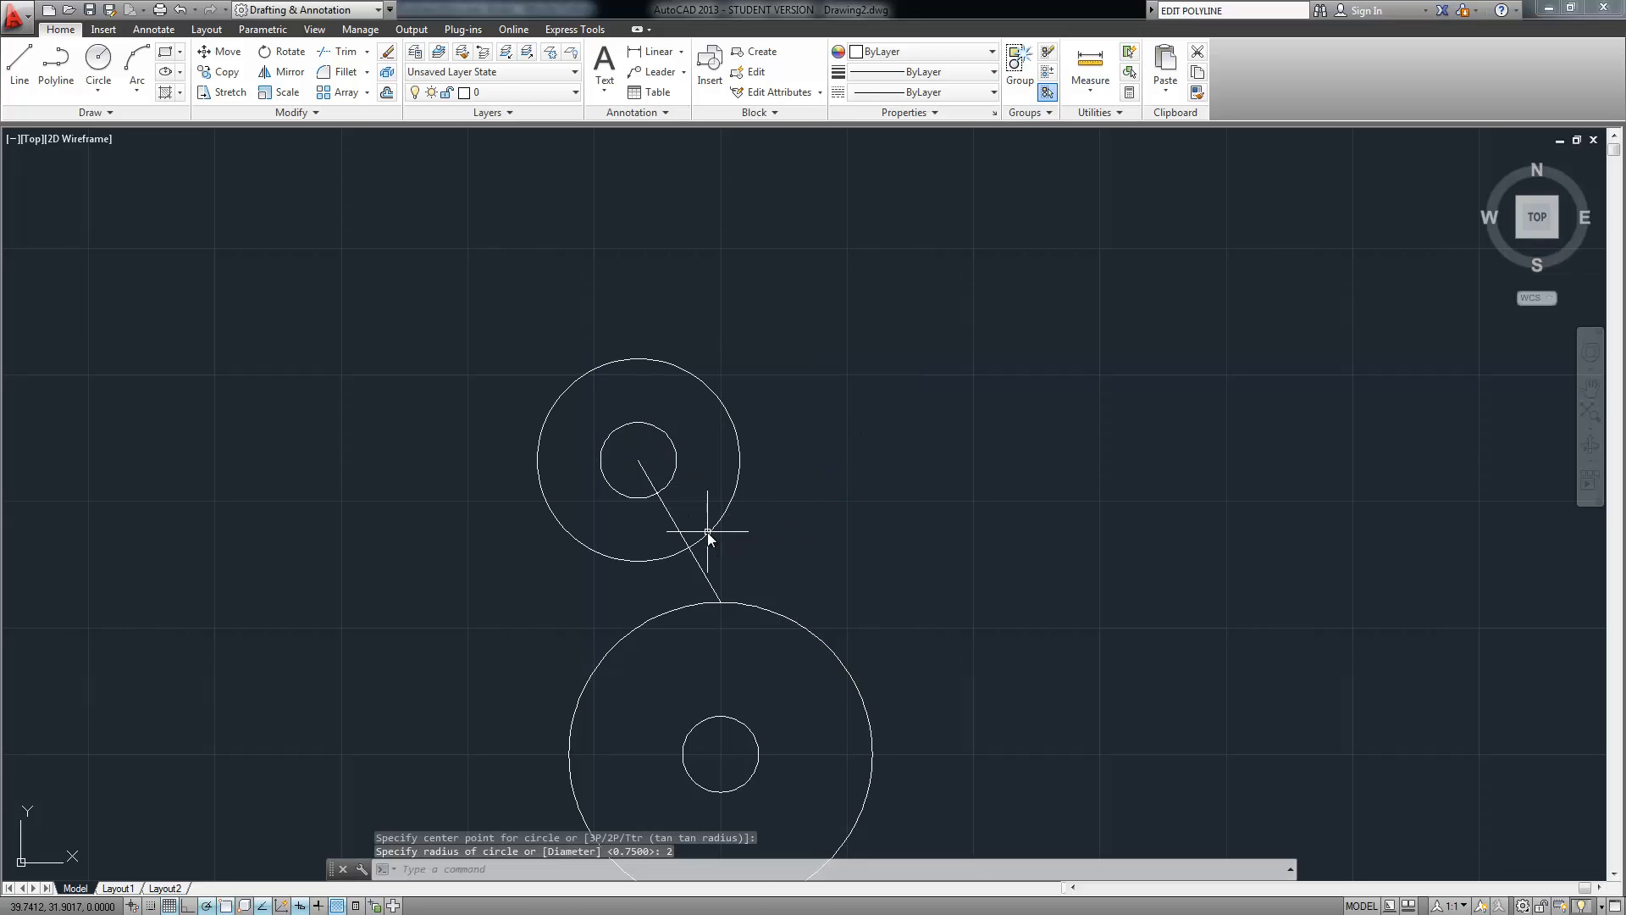
pyautogui.moveTo(776, 522); pyautogui.dragTo(855, 252, button='middle')
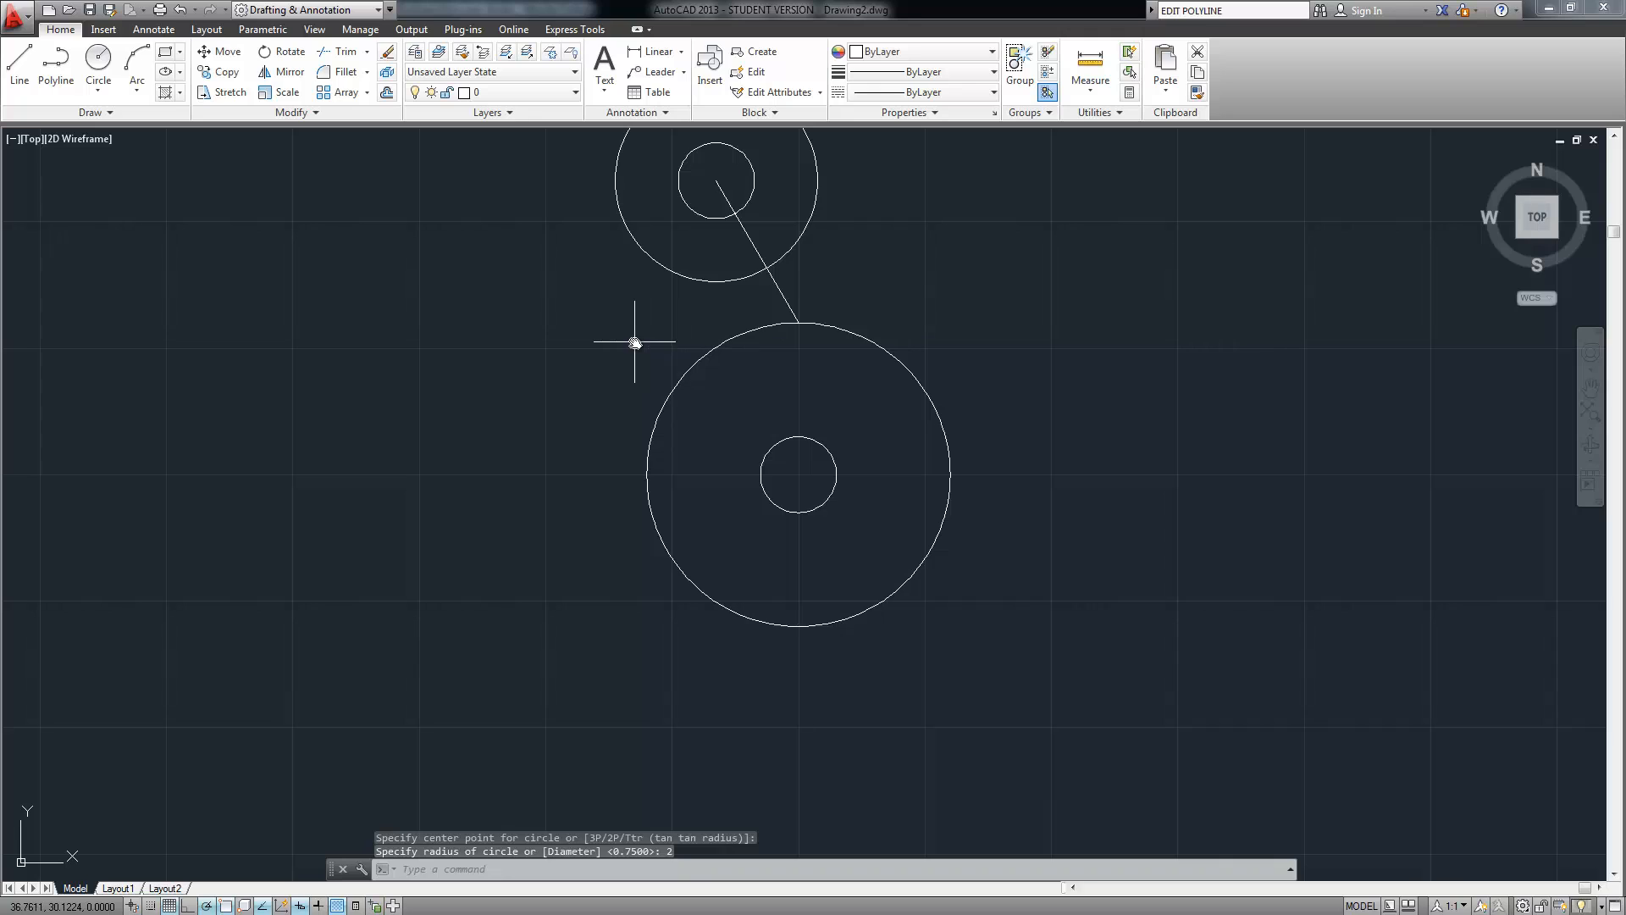
# Draw a 3.25-long line at 150° from the large circle's top, redoing a misangled attempt
pyautogui.click(18, 64)
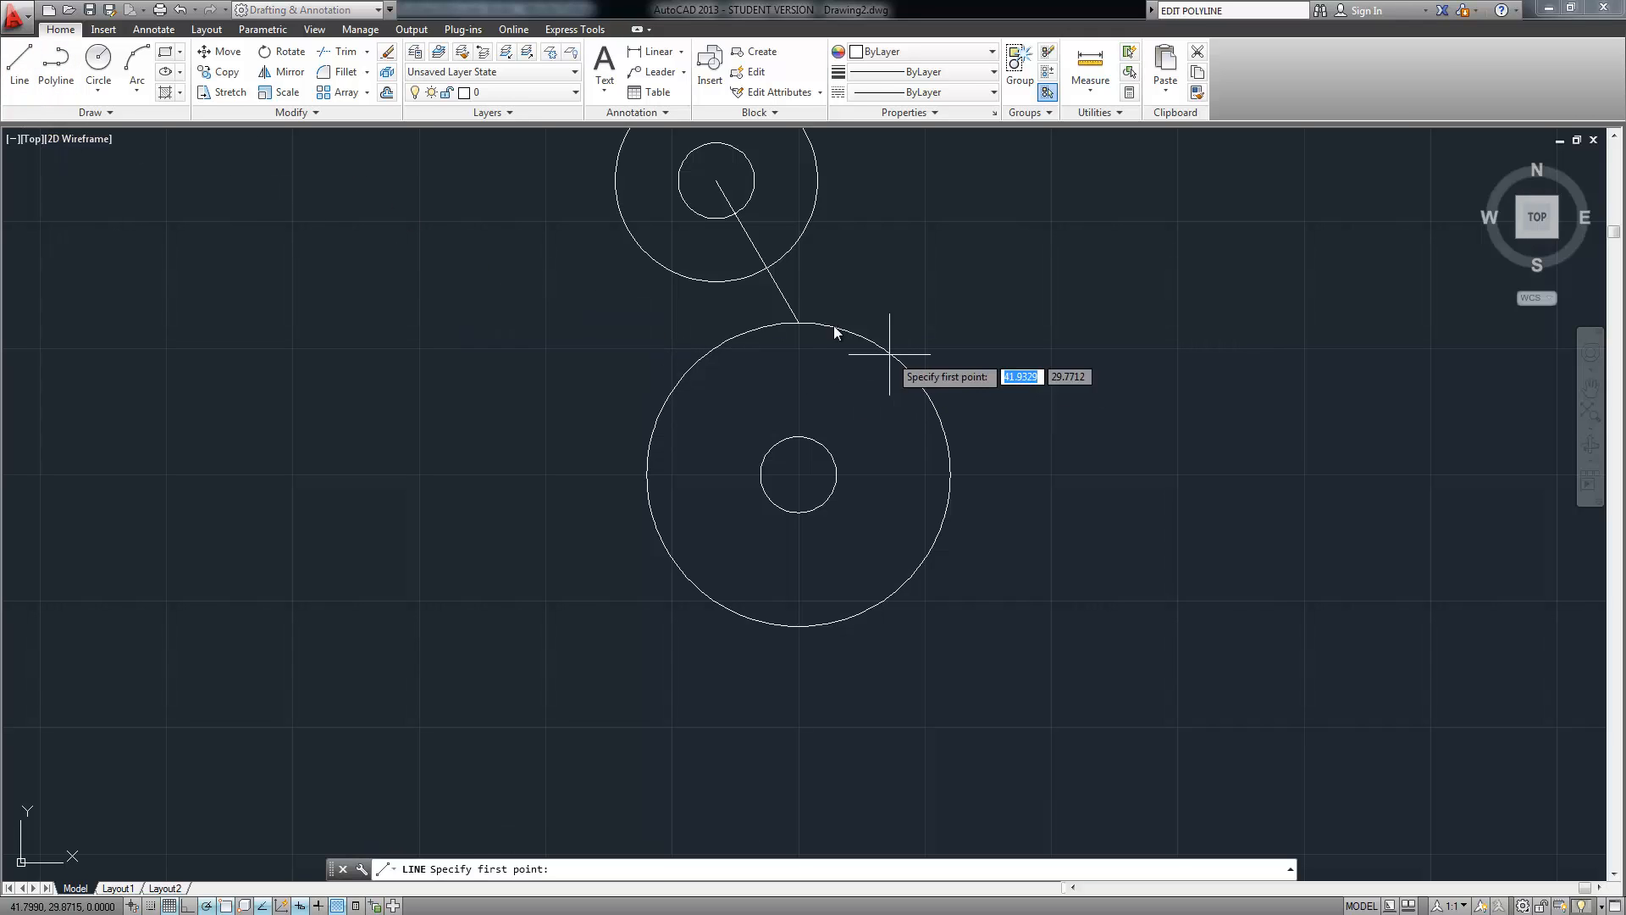
pyautogui.scroll(4, 796, 322)
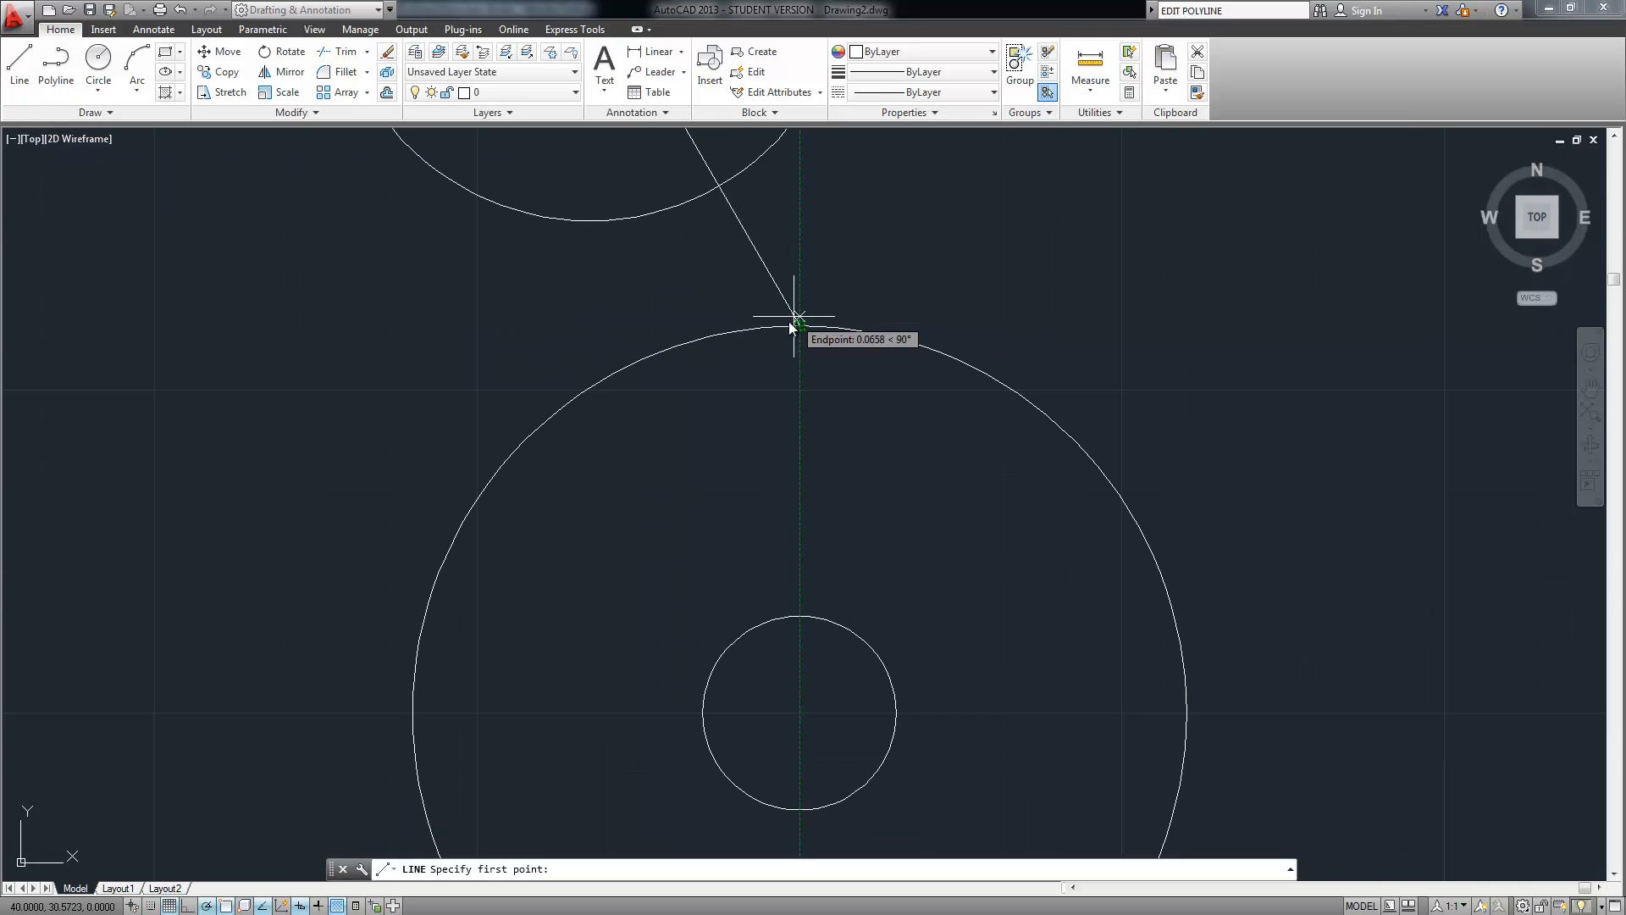
pyautogui.click(800, 329)
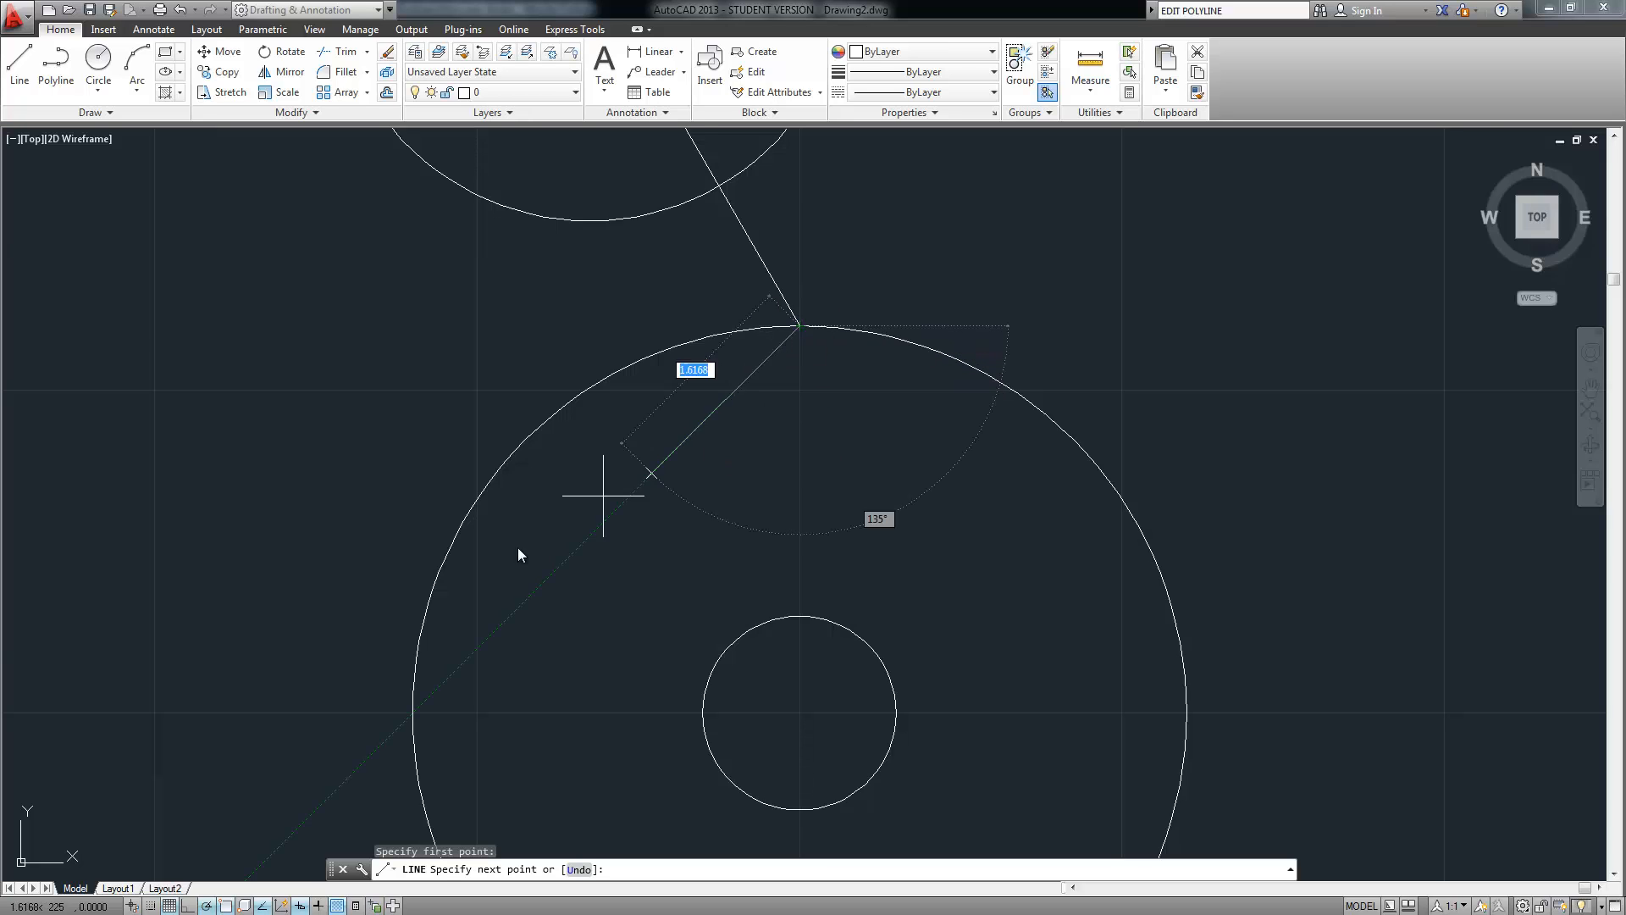
pyautogui.scroll(-2, 483, 593)
pyautogui.moveTo(302, 646); pyautogui.dragTo(464, 454, button='middle')
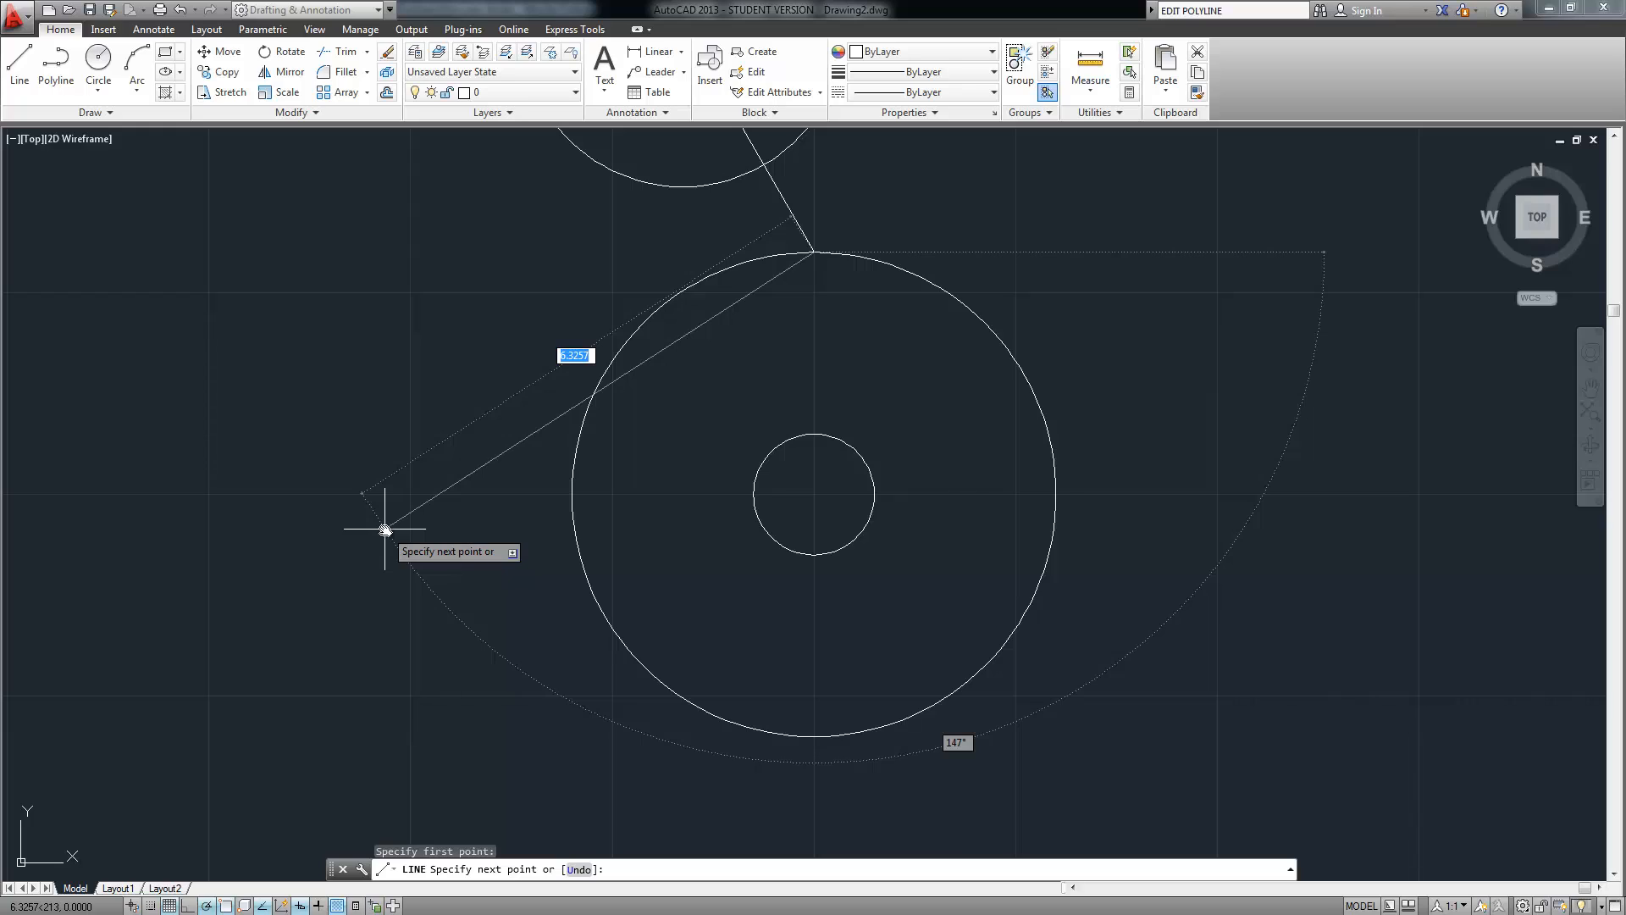
pyautogui.write('3.25')
pyautogui.press('Return')
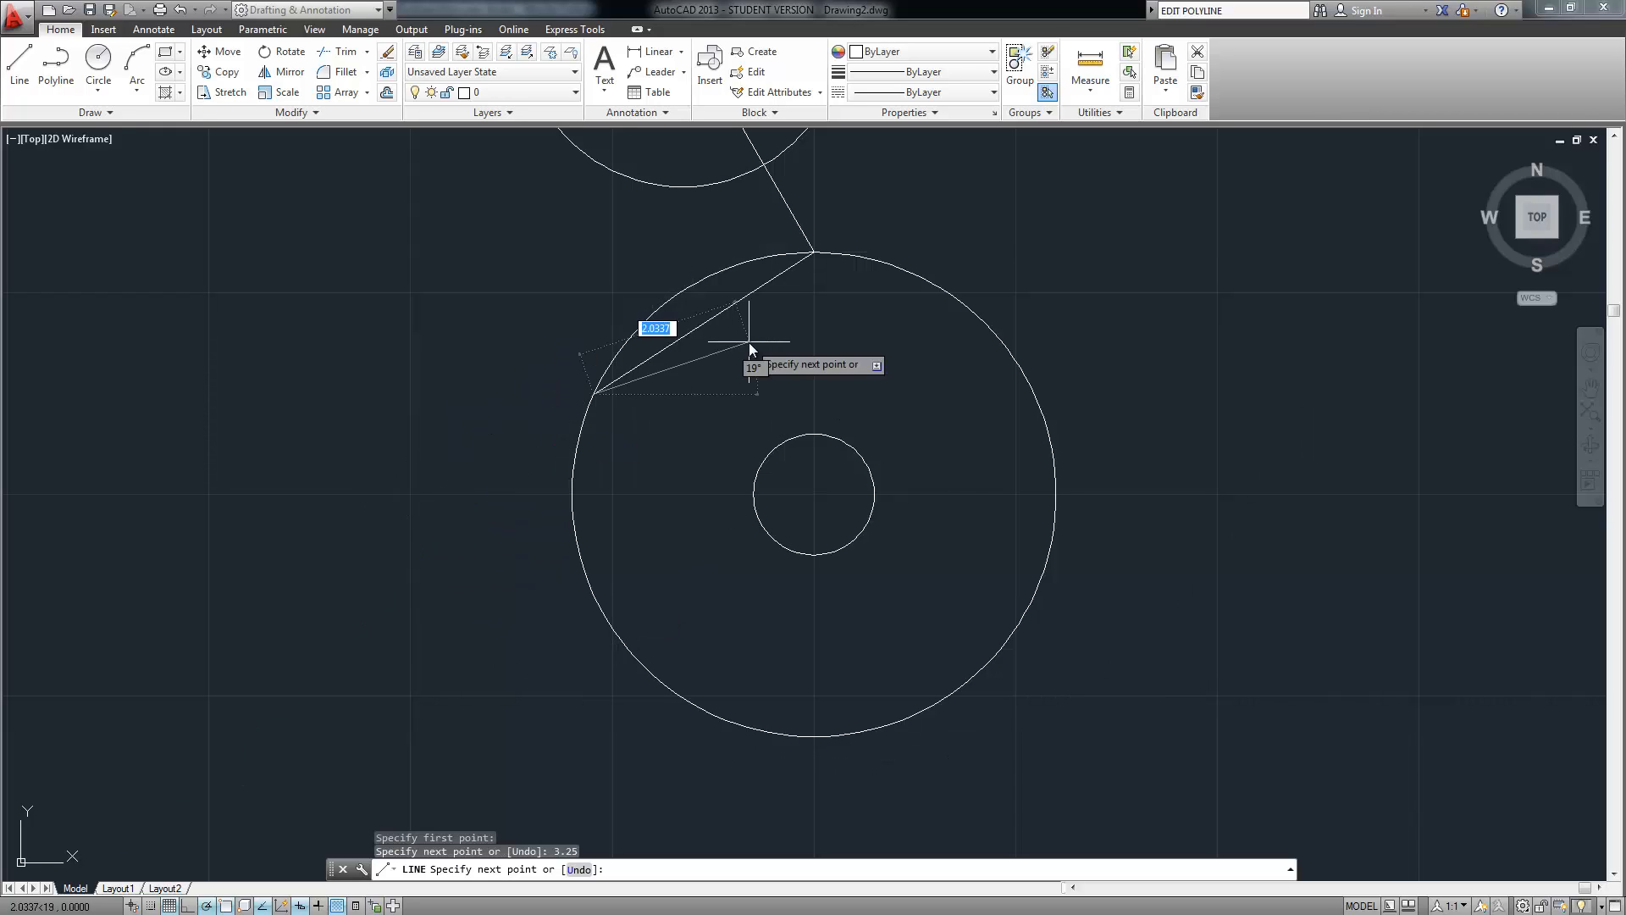
pyautogui.hotkey('ctrl', 'z')
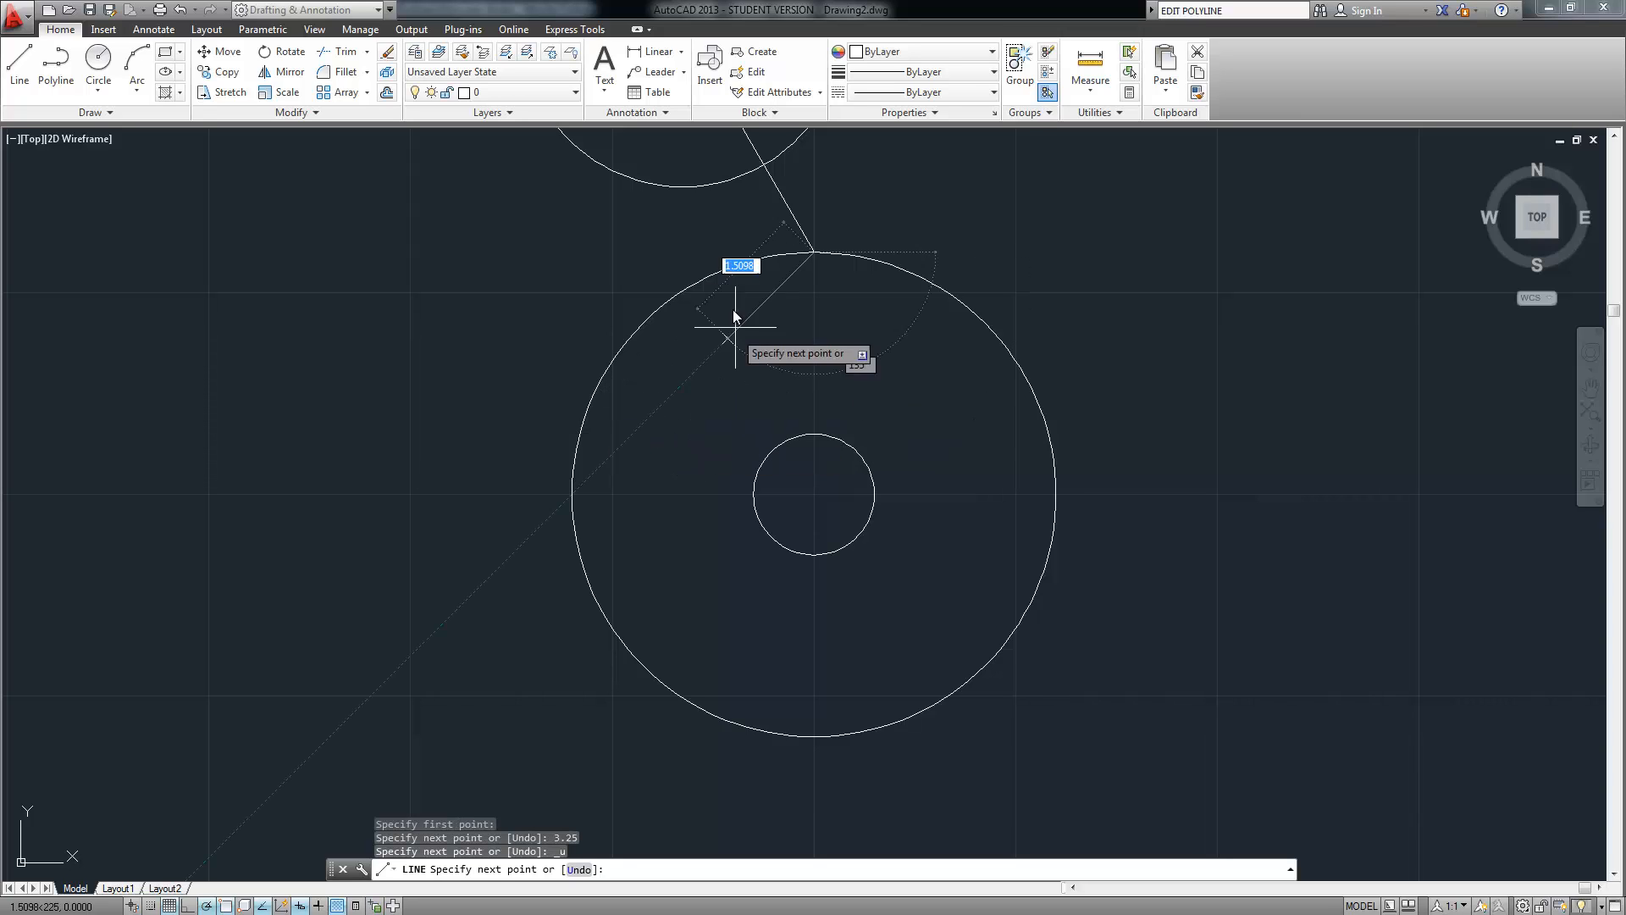
pyautogui.write('3.25')
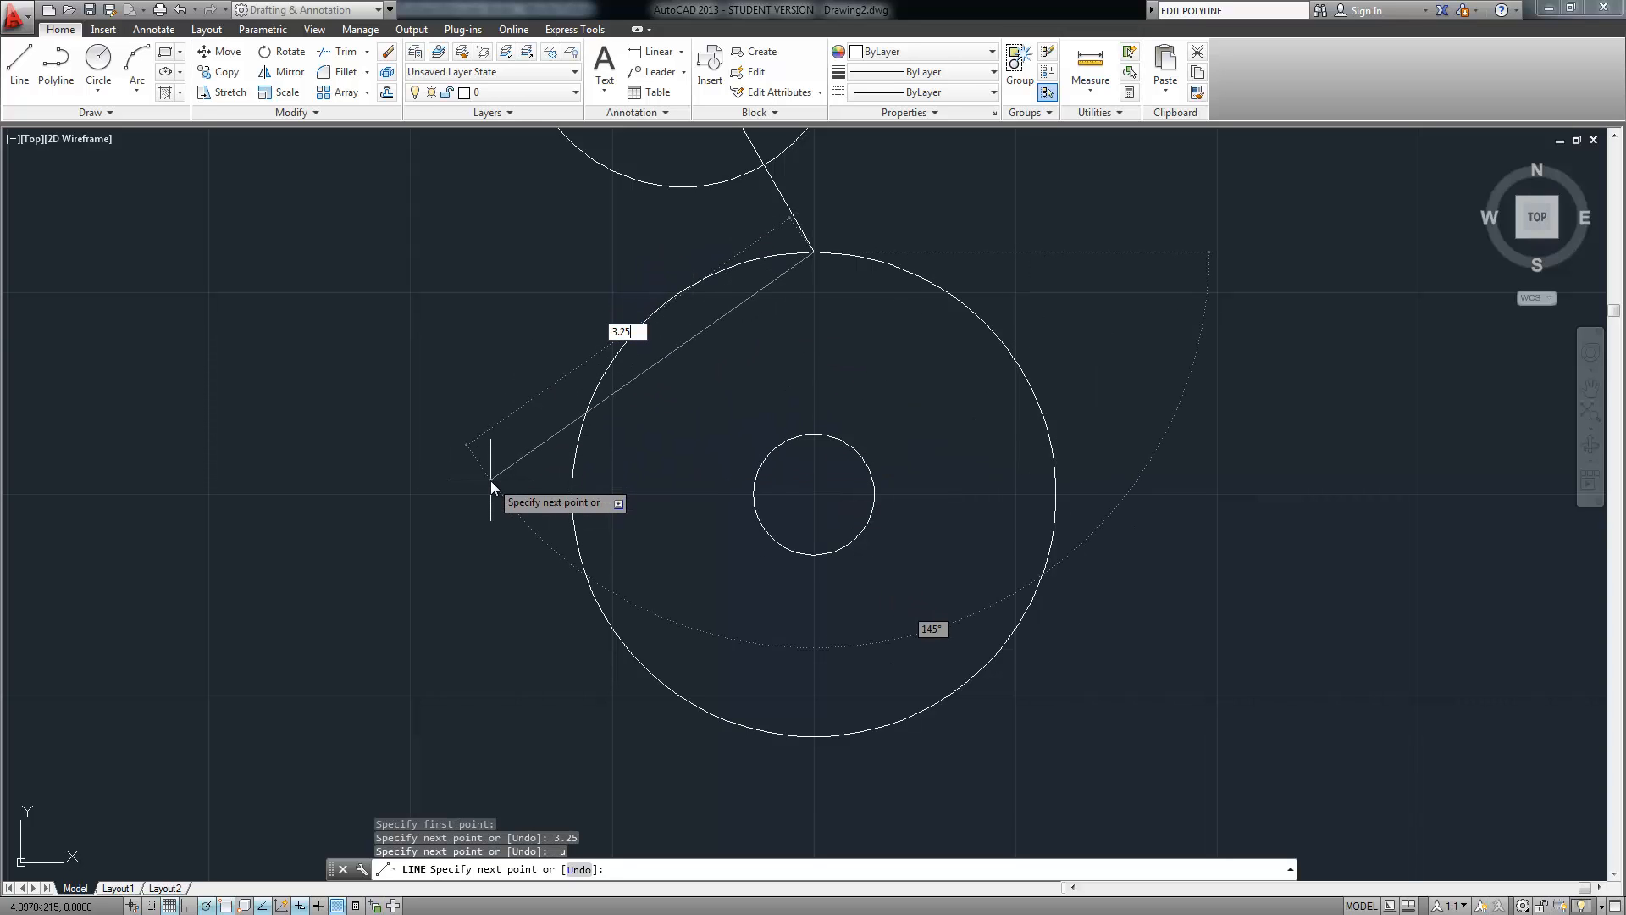
pyautogui.press('Tab')
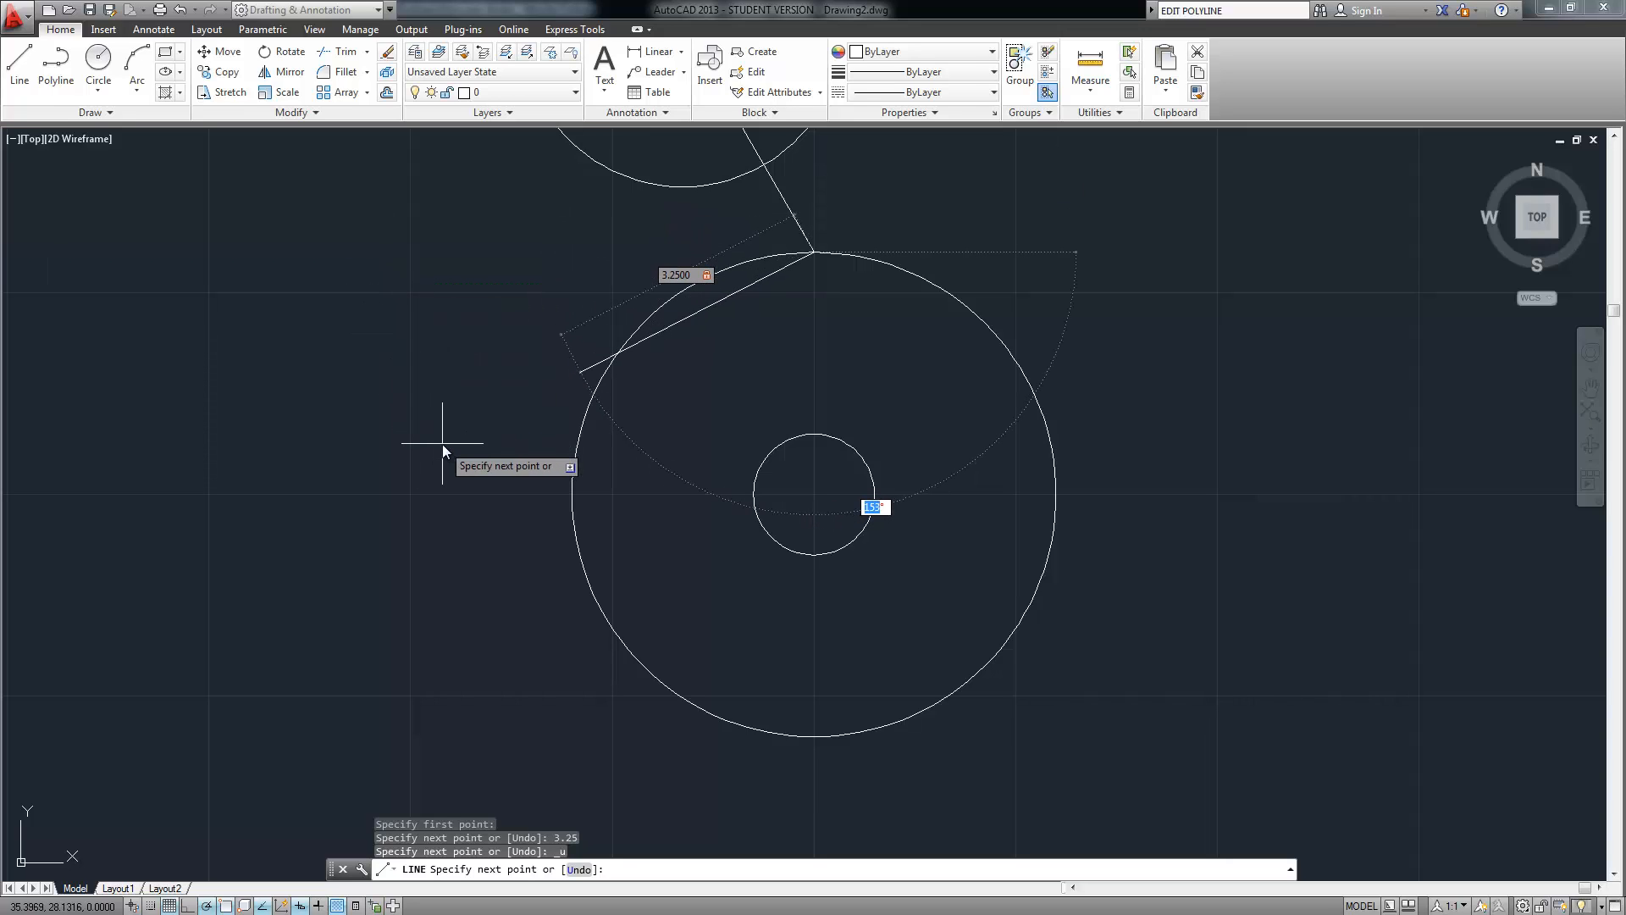
pyautogui.write('150')
pyautogui.press('Return')
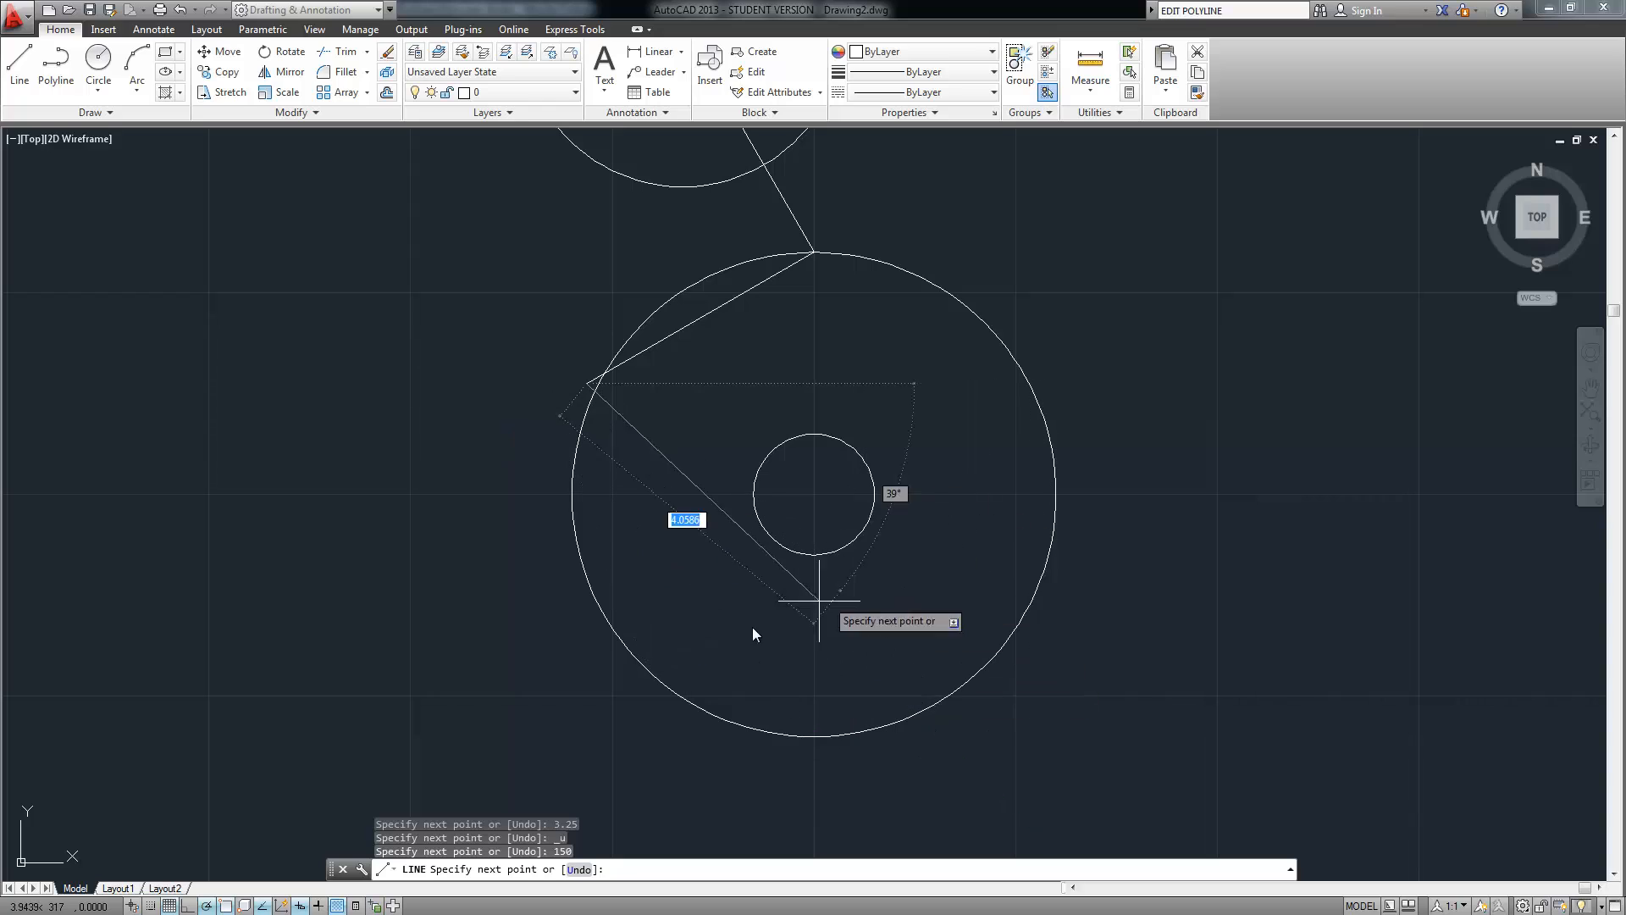
pyautogui.press('Return')
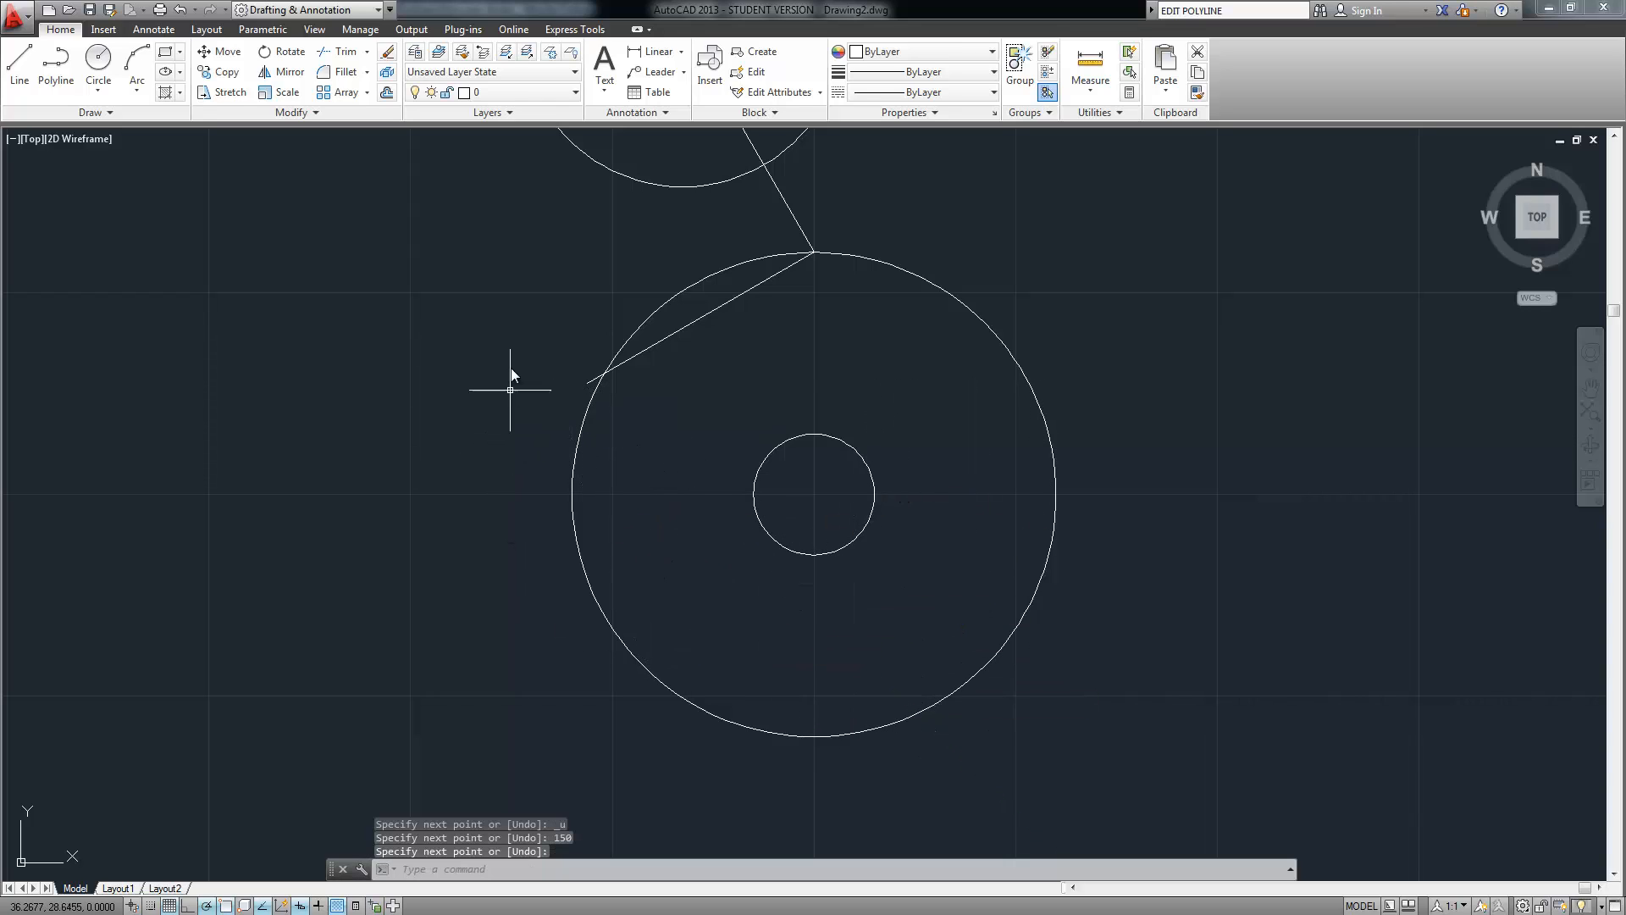
# Draw a 0.75-radius circle centred on the 150° line's lower-left end
pyautogui.click(105, 66)
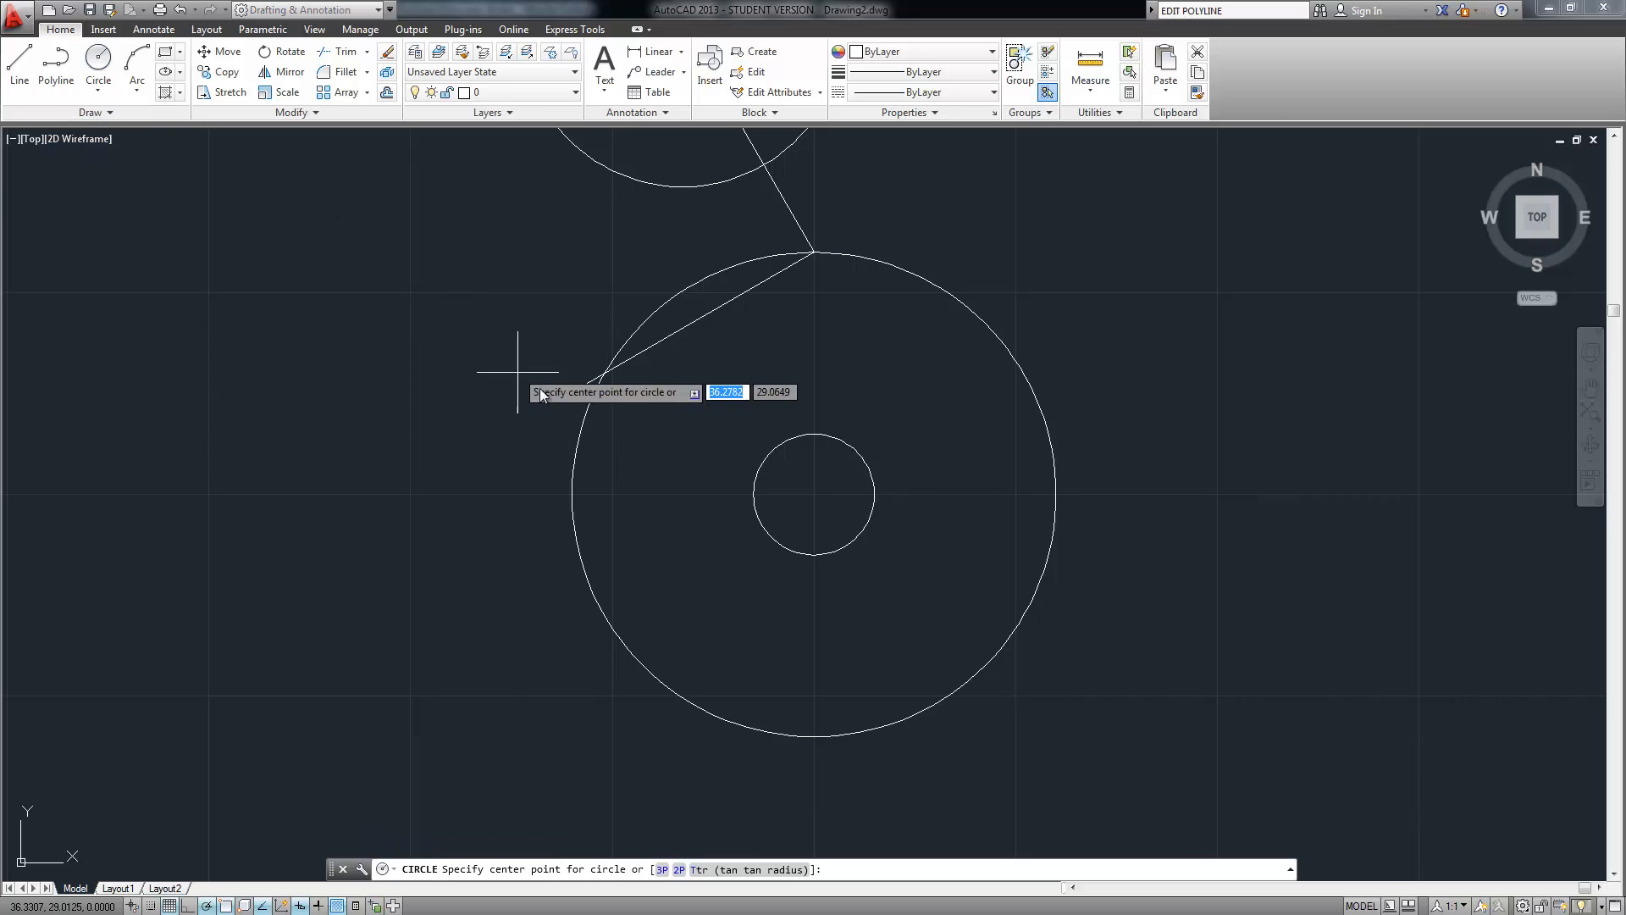
pyautogui.click(587, 382)
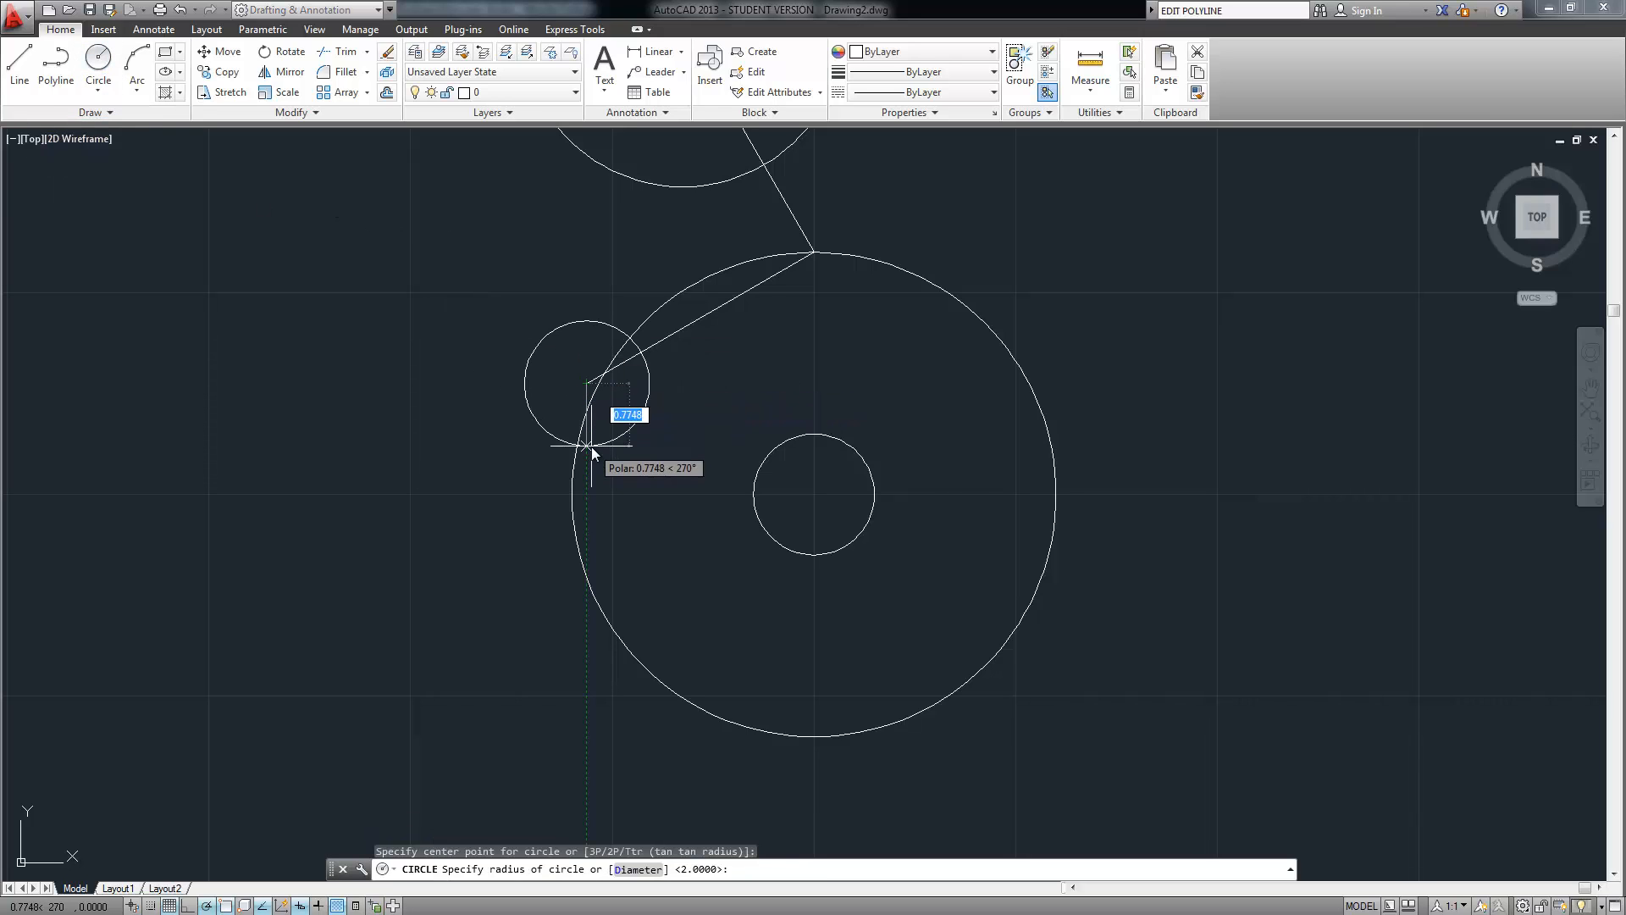
pyautogui.write('.7')
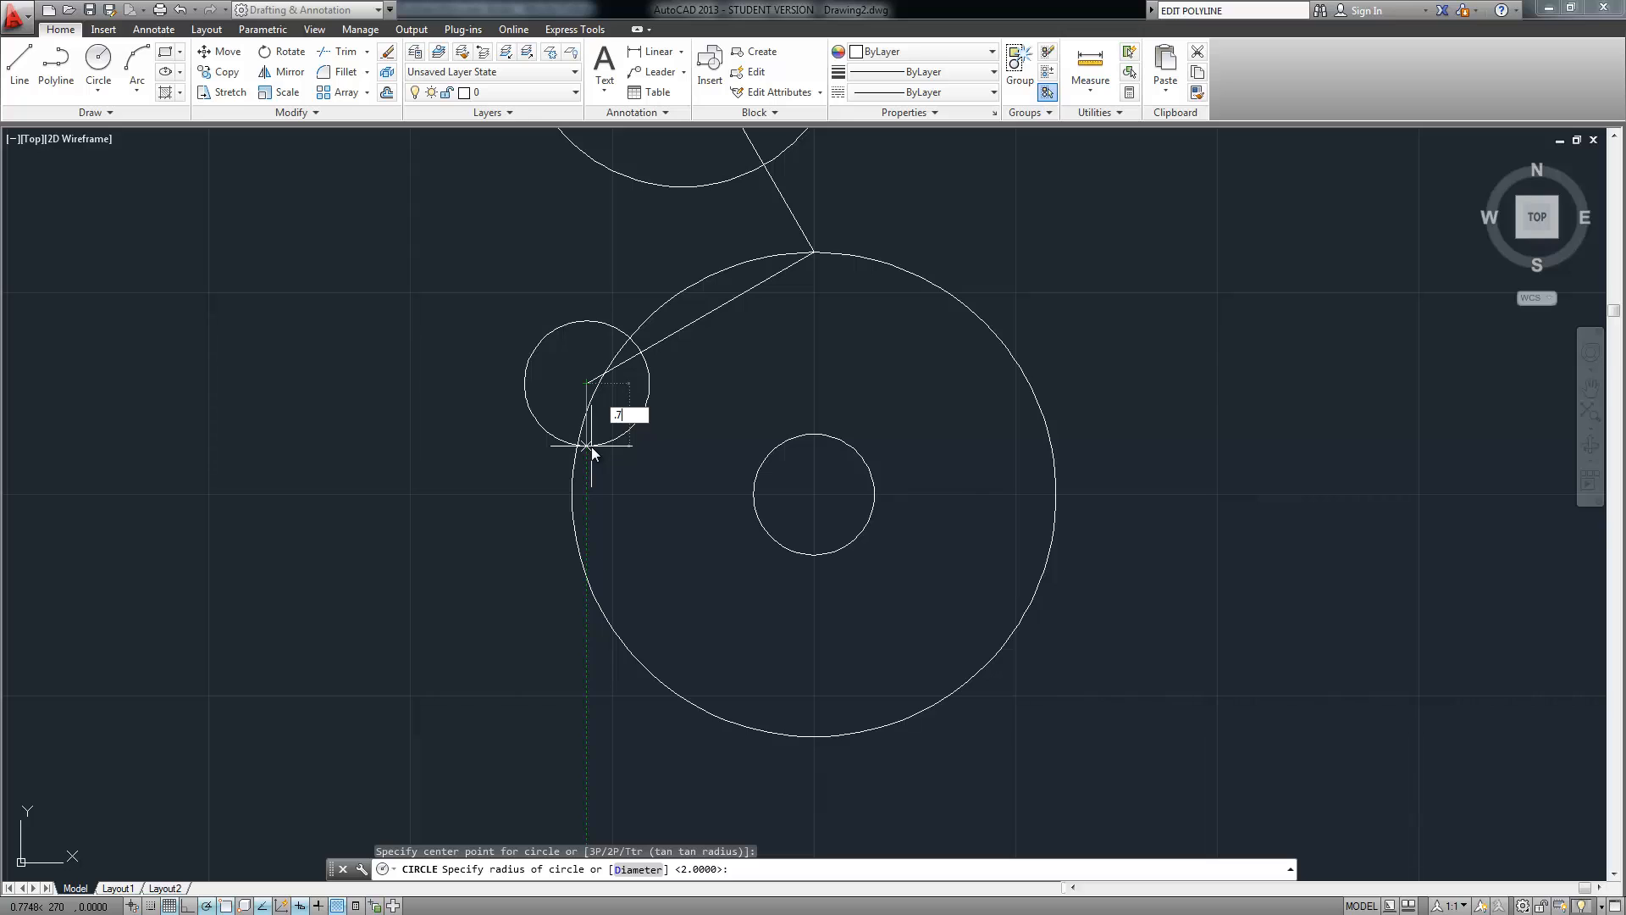
pyautogui.write('5')
pyautogui.press('Return')
pyautogui.moveTo(651, 252); pyautogui.dragTo(664, 519, button='middle')
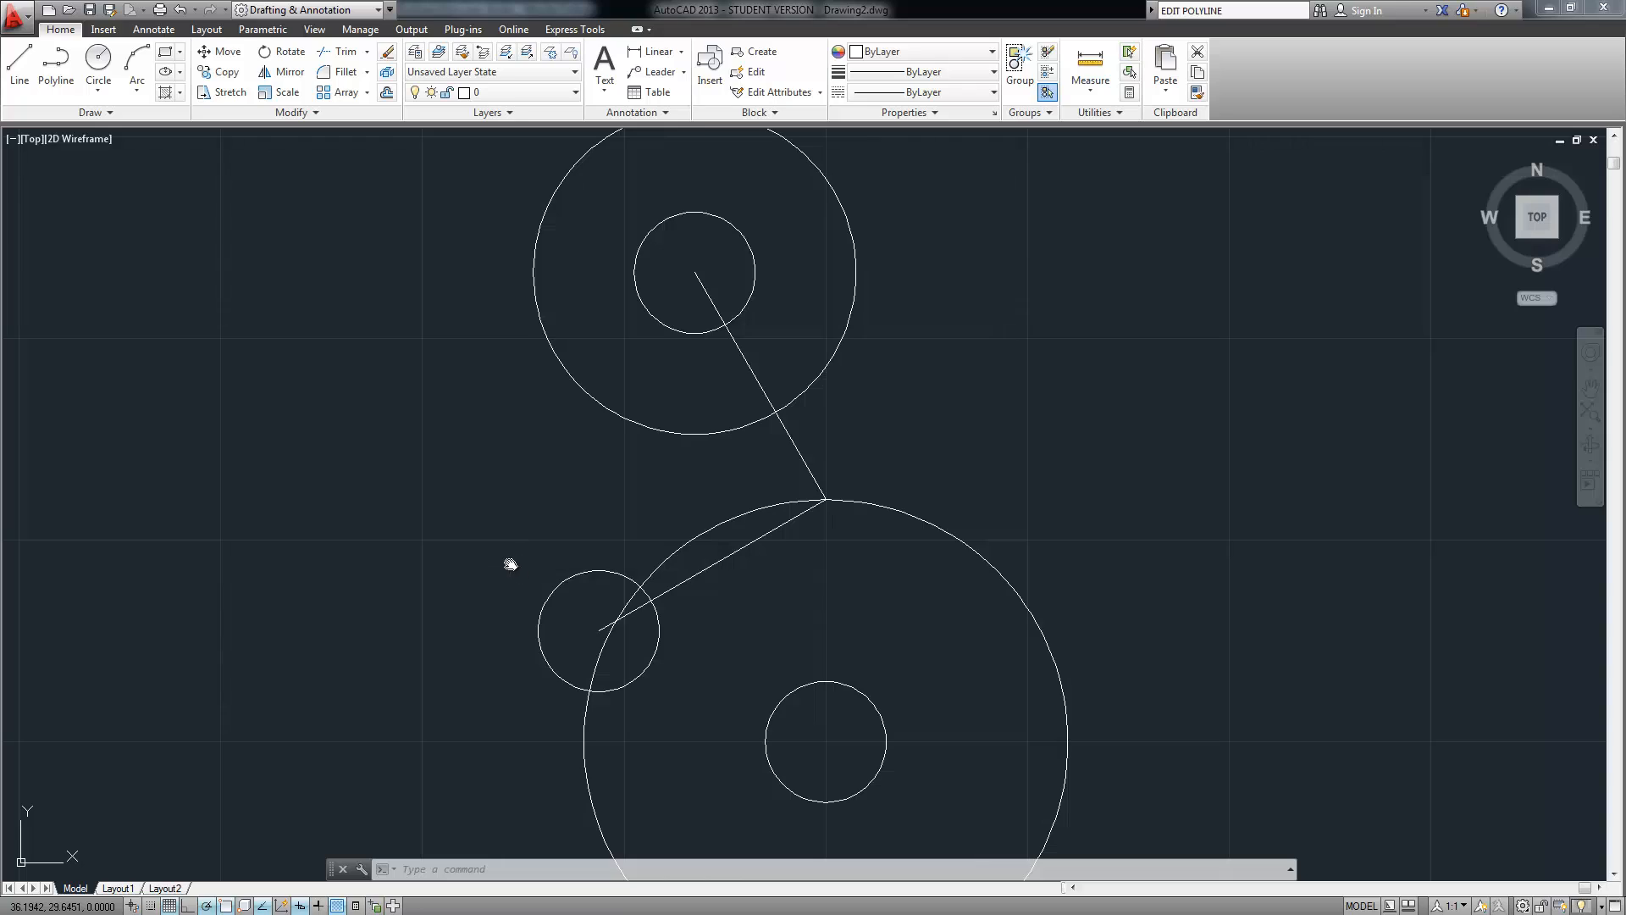
pyautogui.moveTo(508, 563); pyautogui.dragTo(481, 530, button='middle')
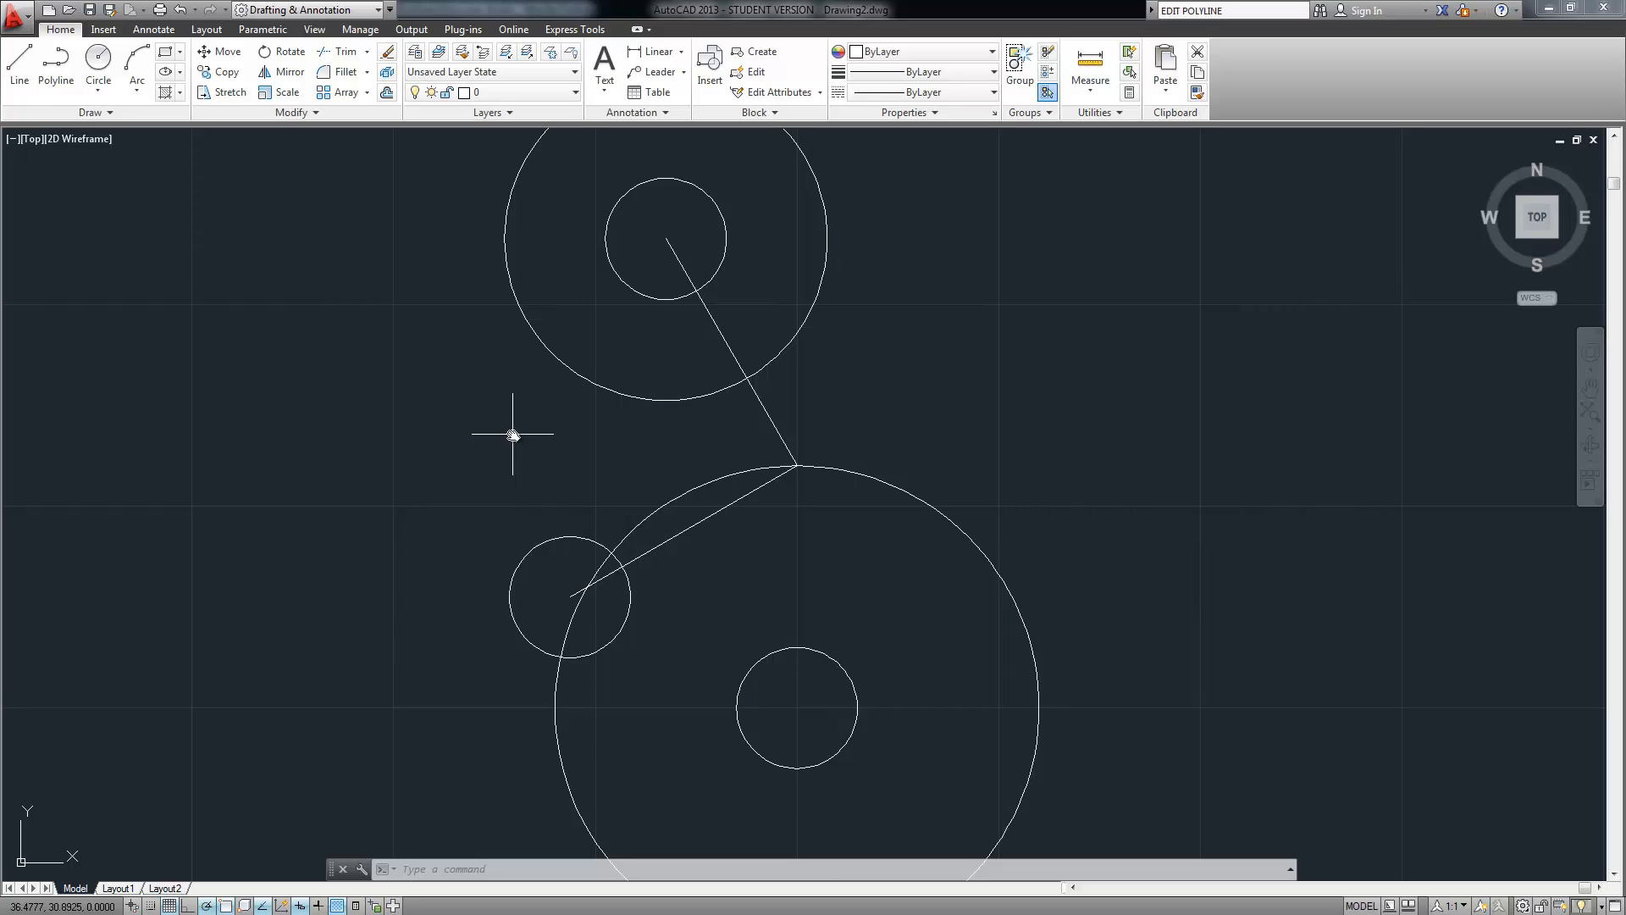
pyautogui.scroll(-2, 498, 460)
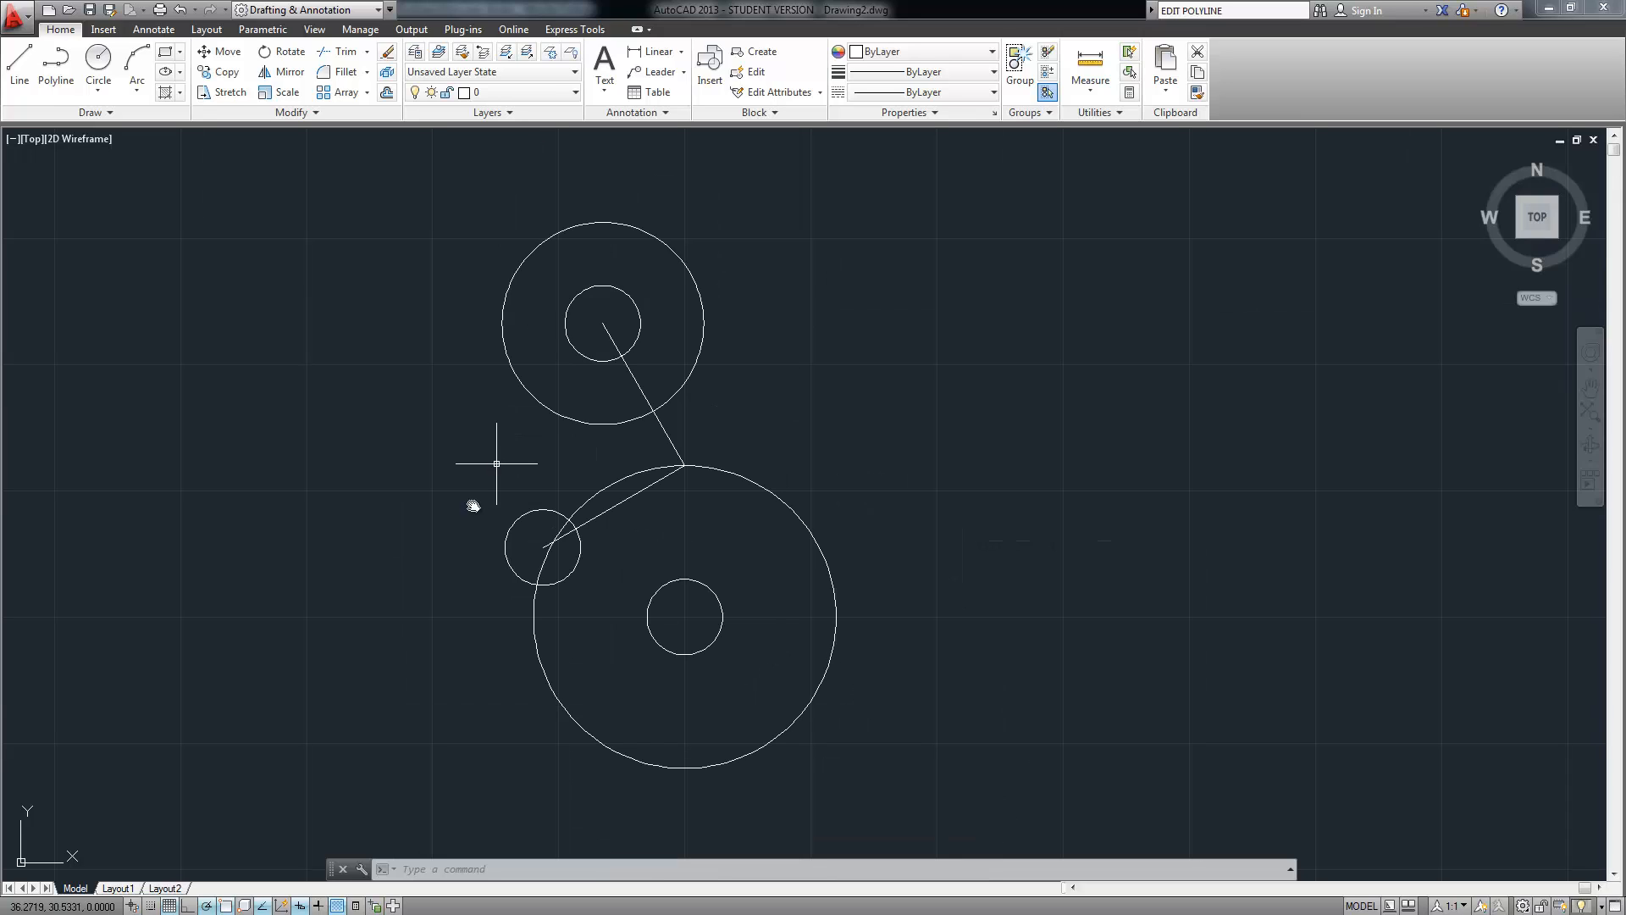
# Draw a radius-6 circle tangent to the upper circle and the large lower circle
pyautogui.click(98, 89)
pyautogui.click(134, 264)
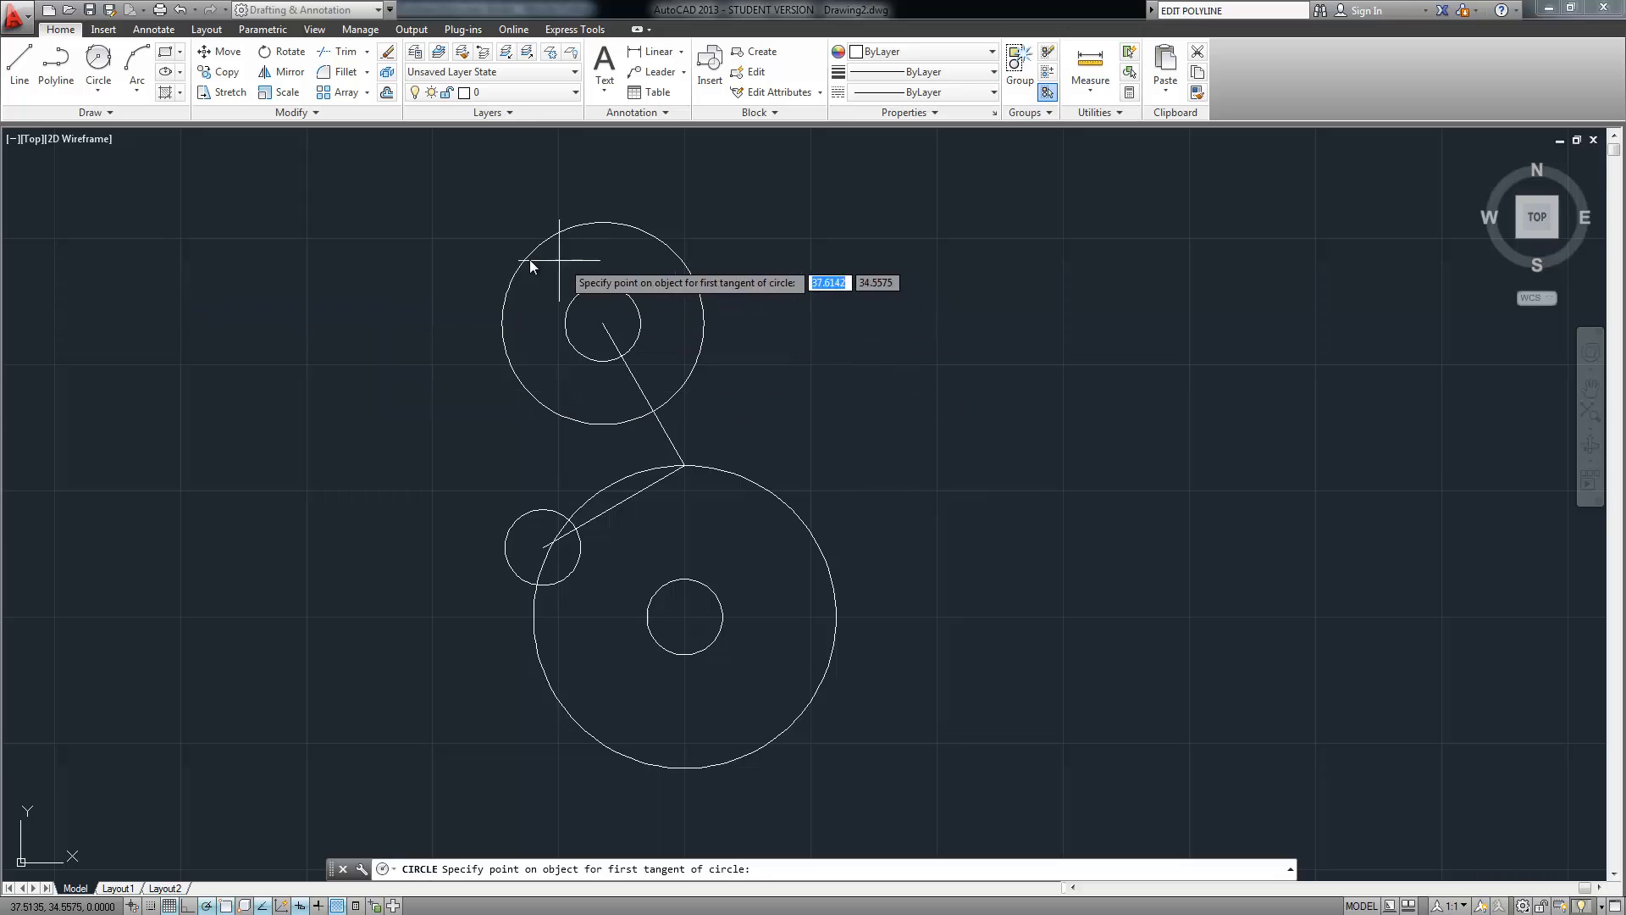
pyautogui.click(565, 233)
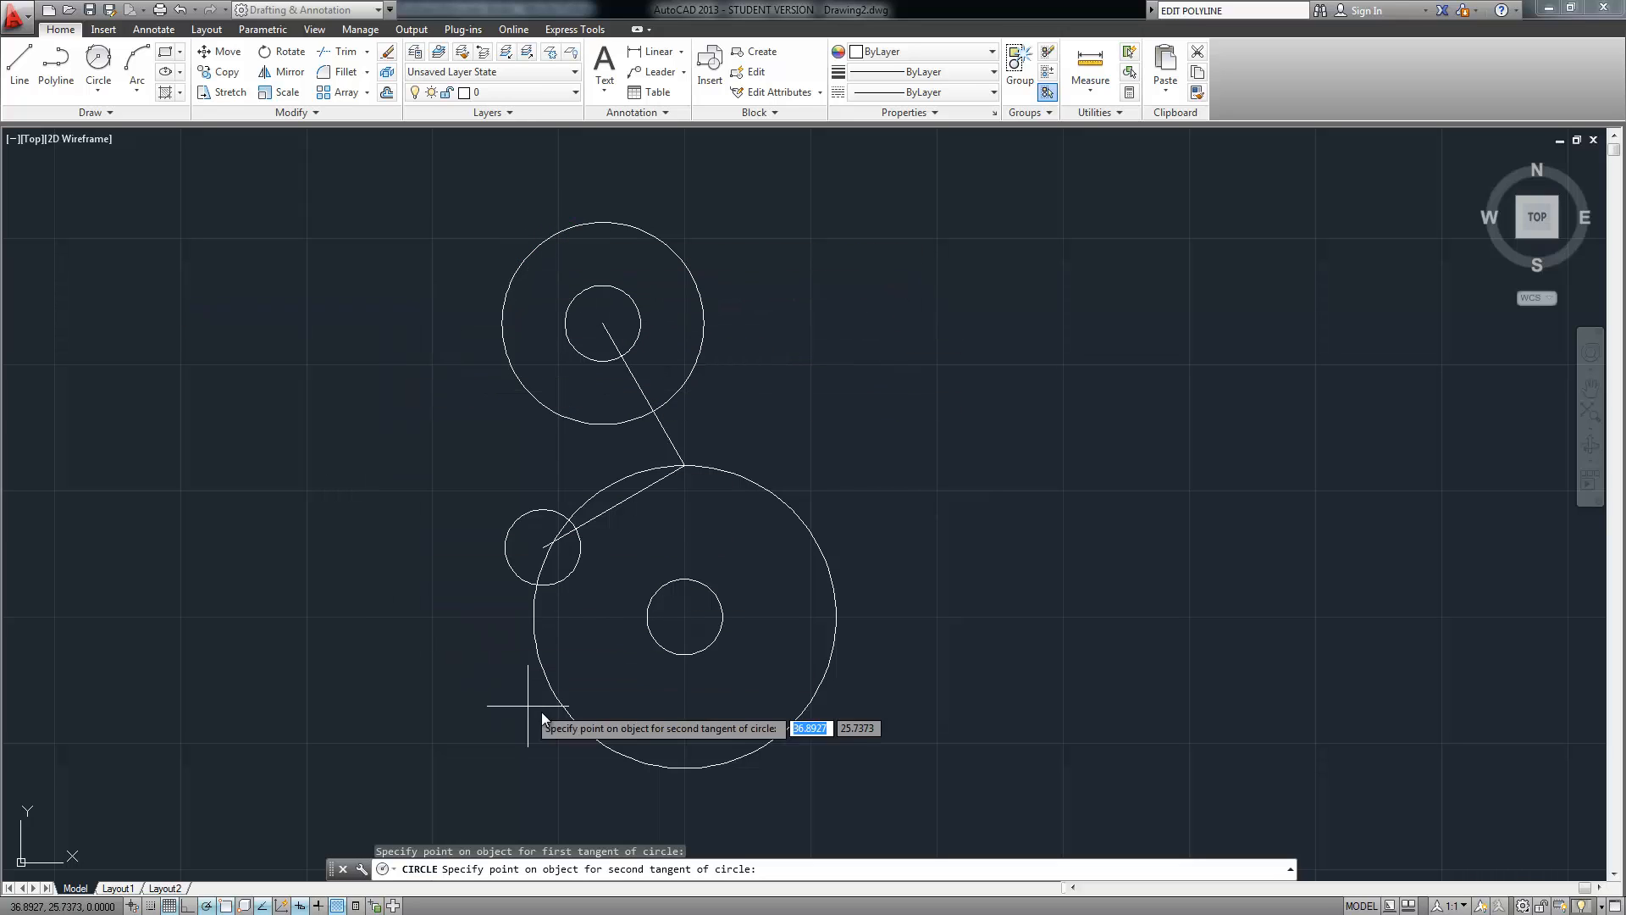
pyautogui.click(592, 740)
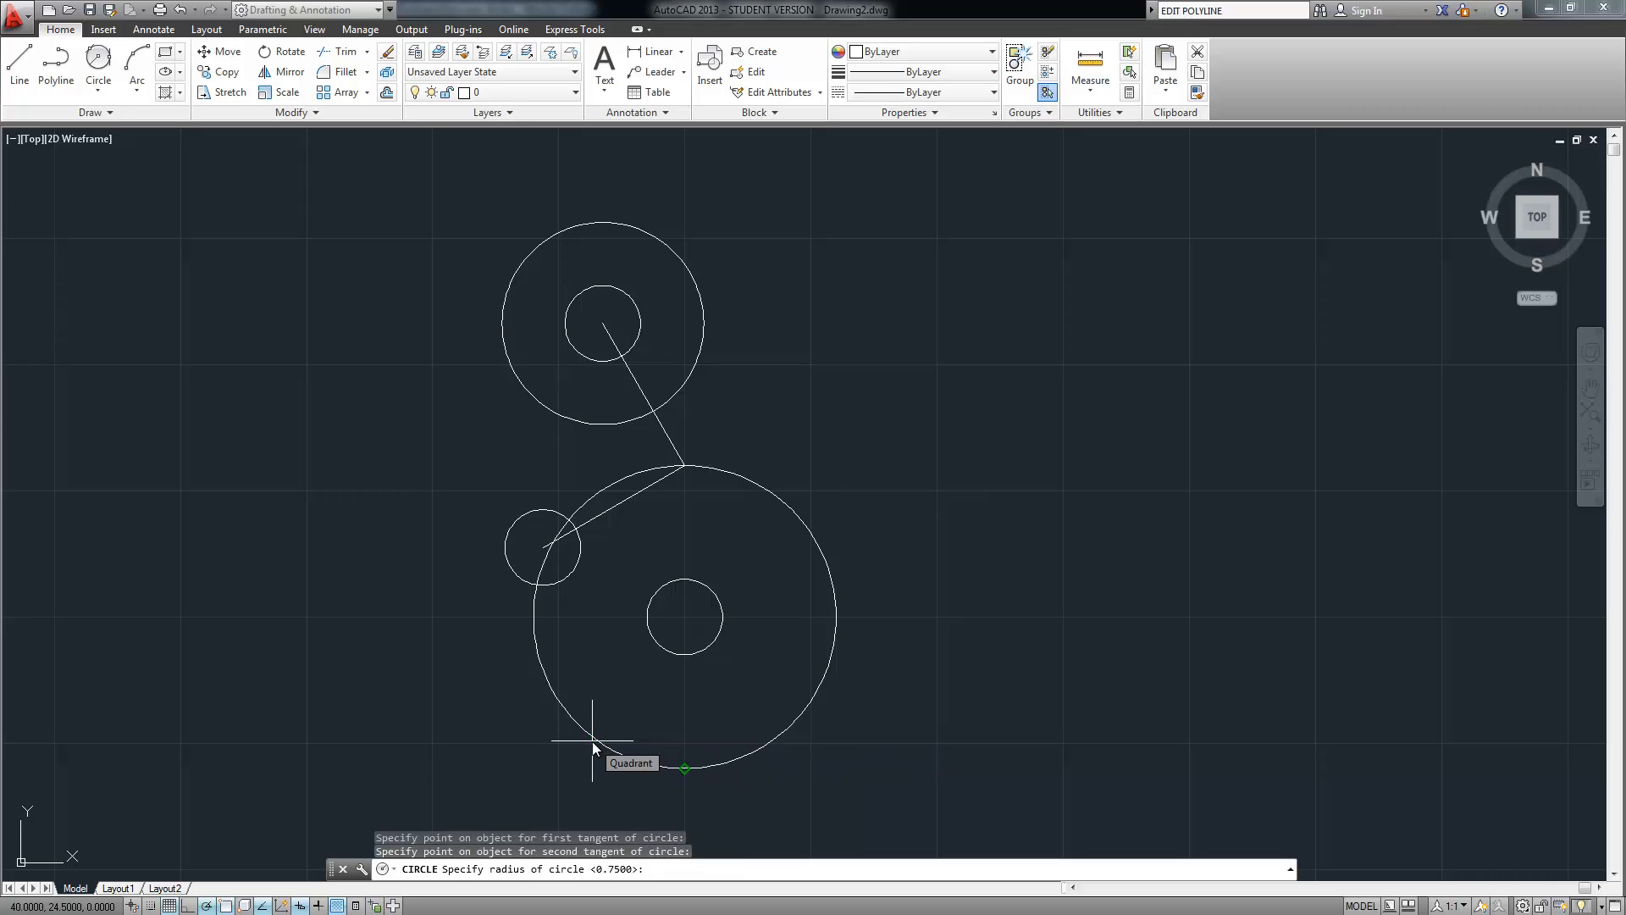
pyautogui.write('6')
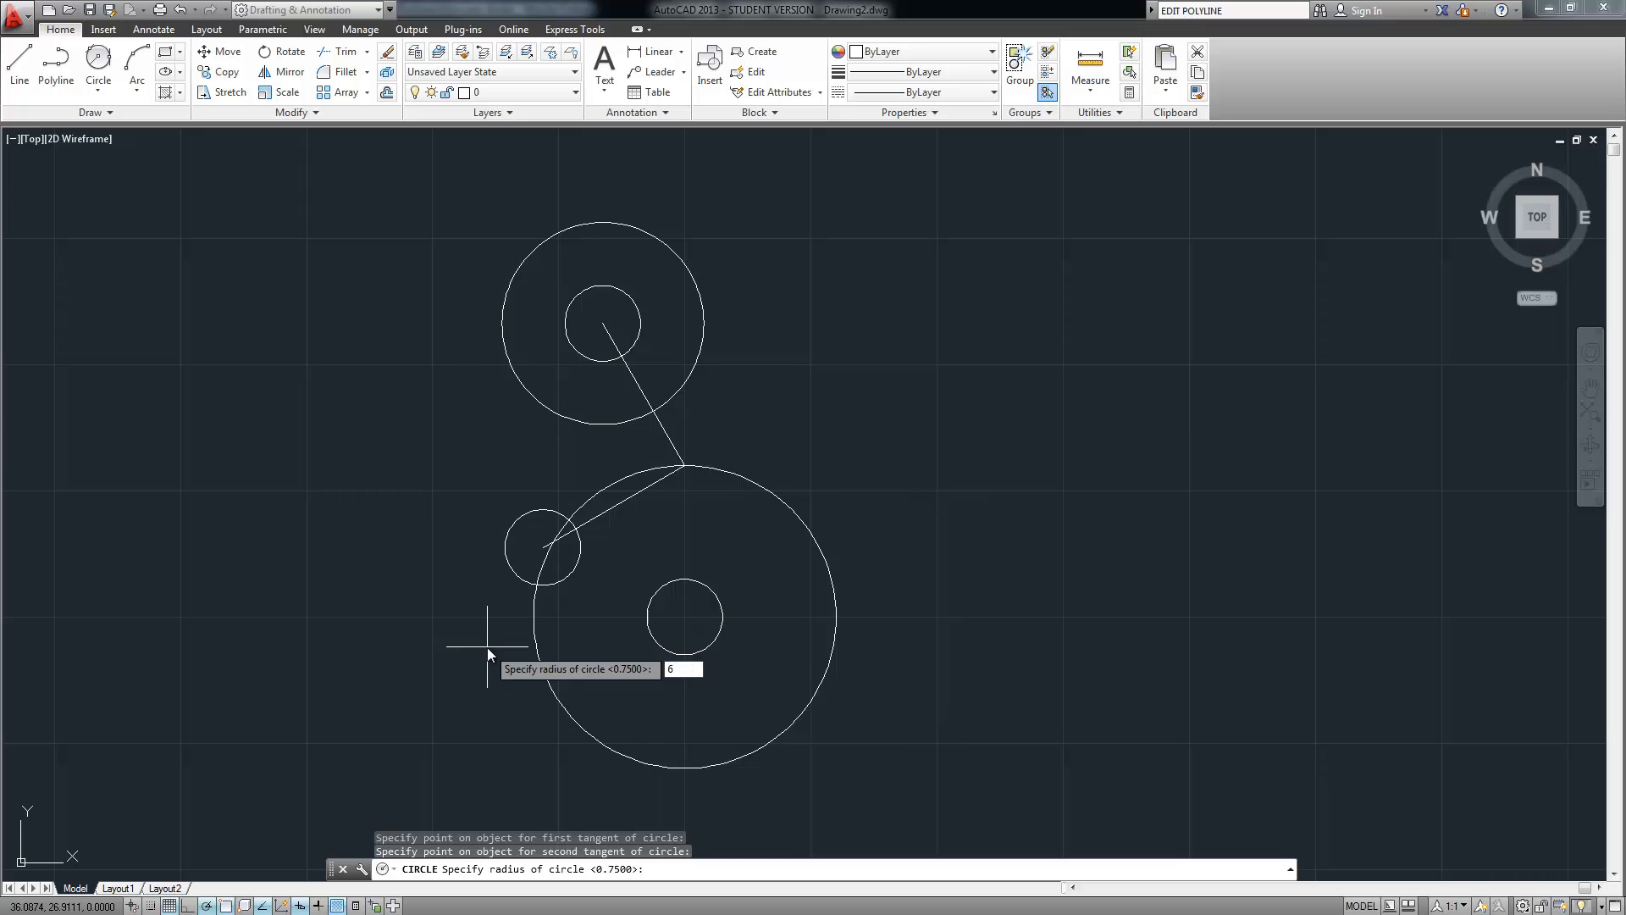
pyautogui.press('Return')
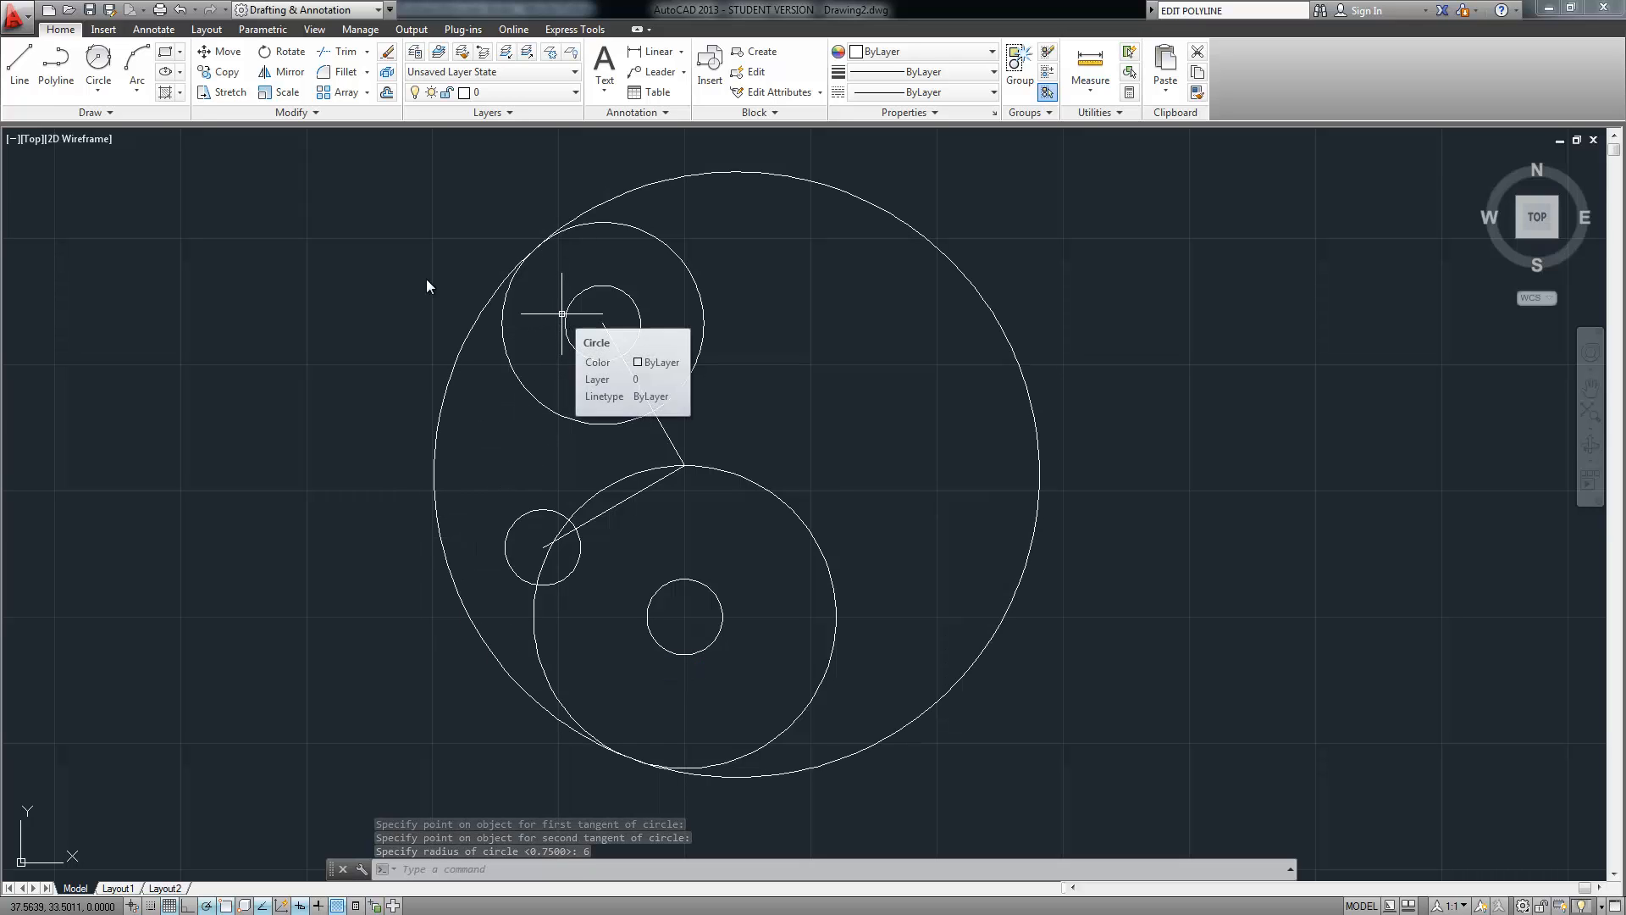
# Draw a radius-4.75 circle tangent to the small upper and small lower-left circles
pyautogui.click(94, 85)
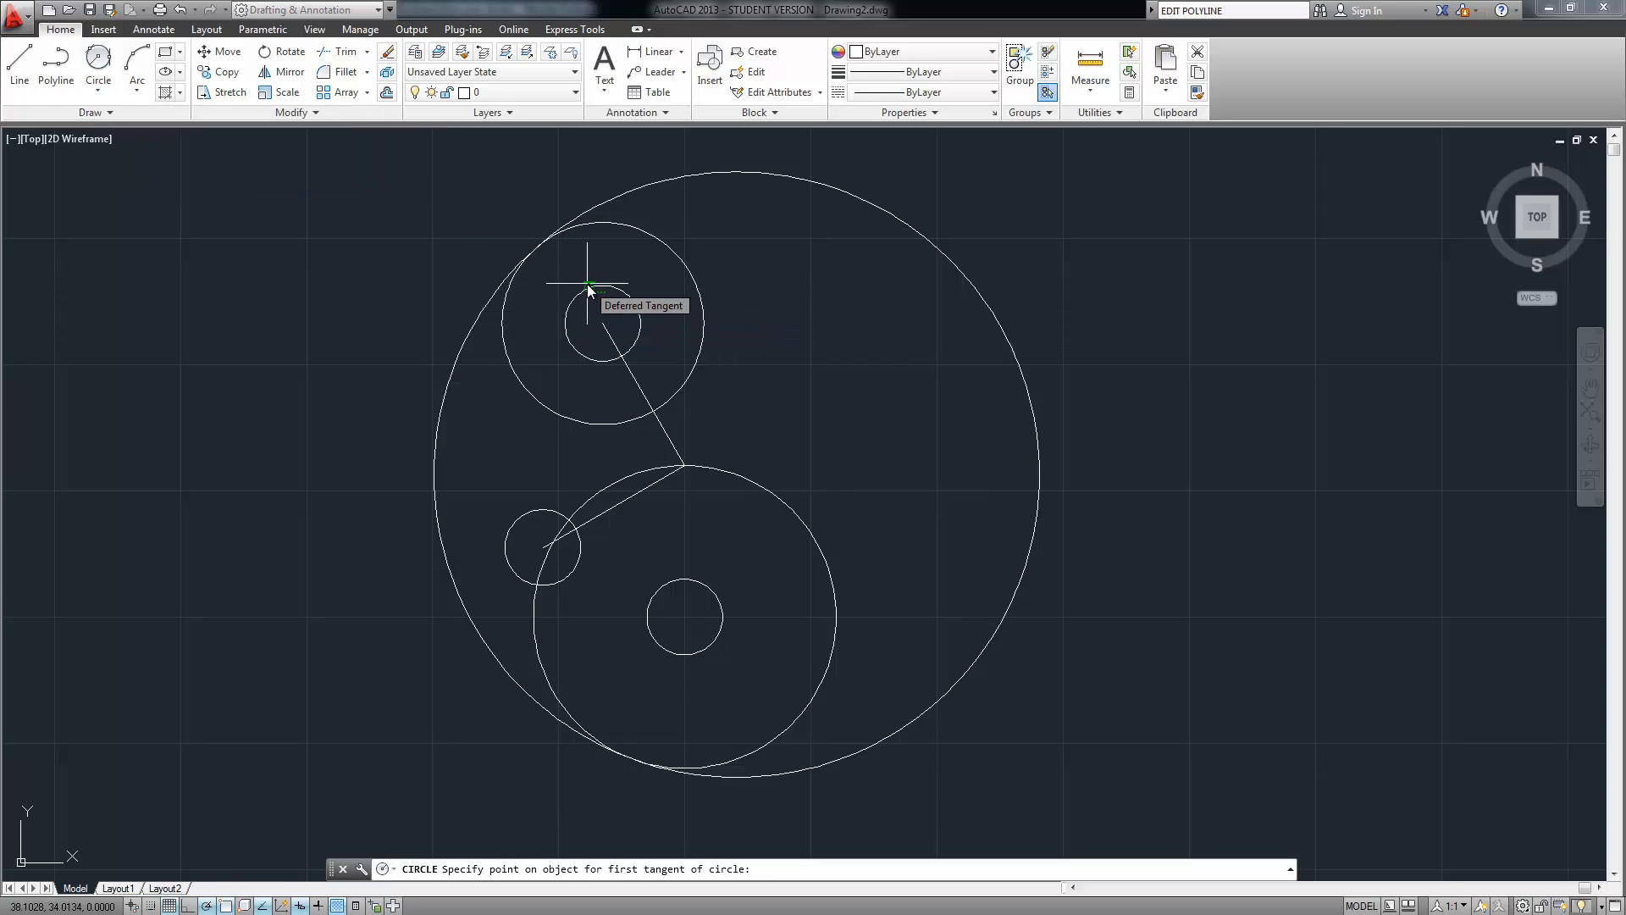
pyautogui.click(588, 289)
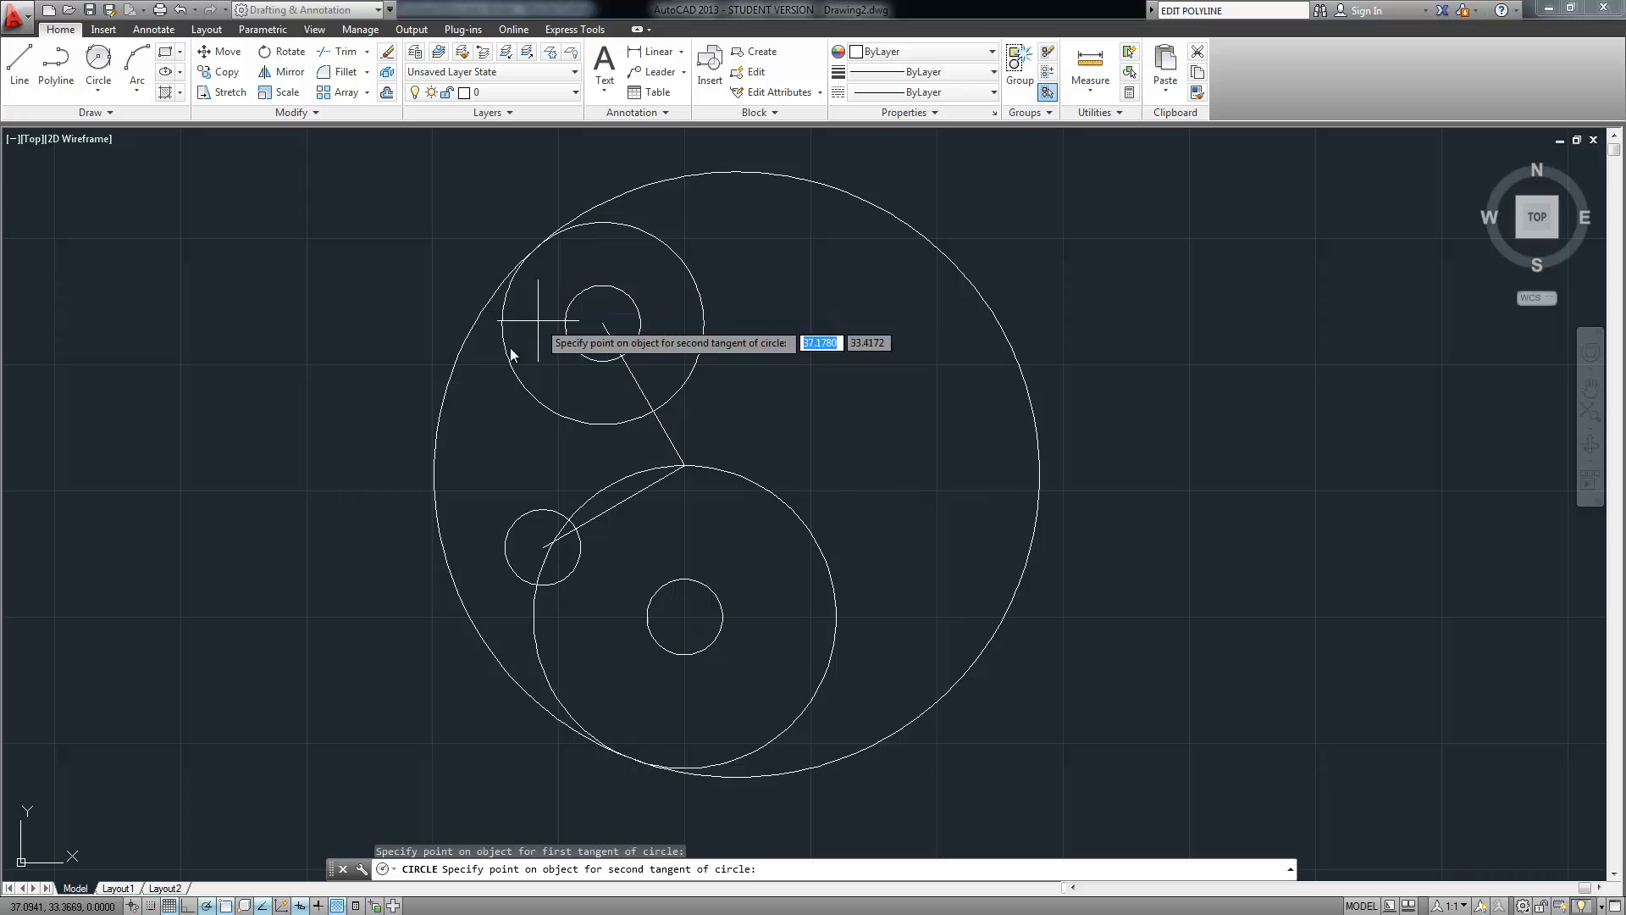
pyautogui.click(520, 586)
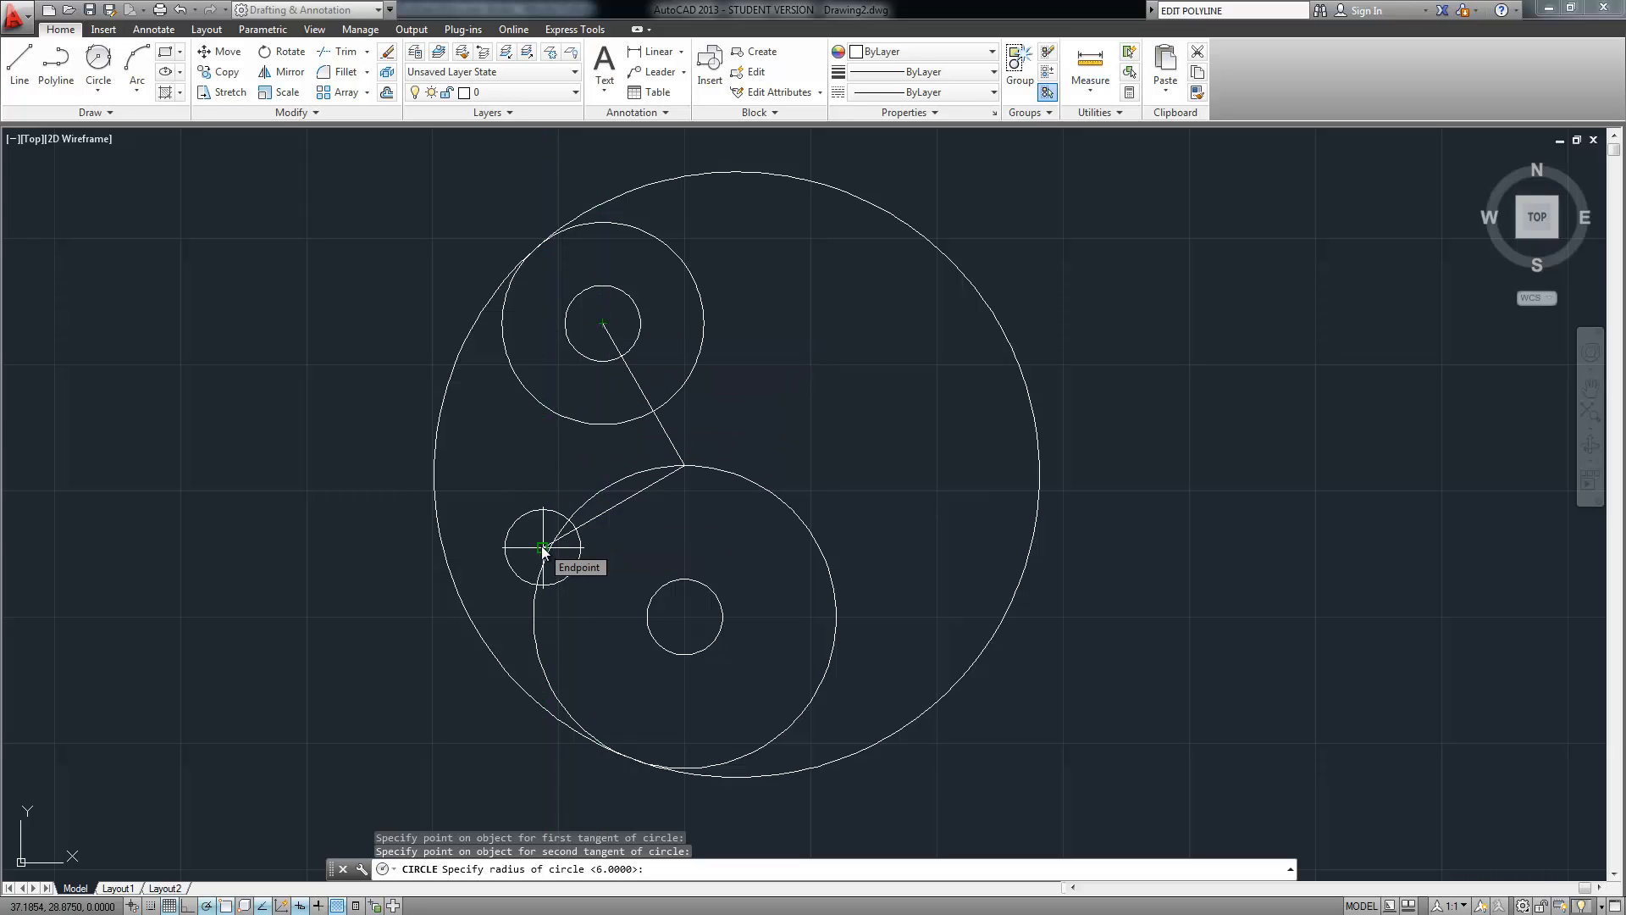
pyautogui.write('4')
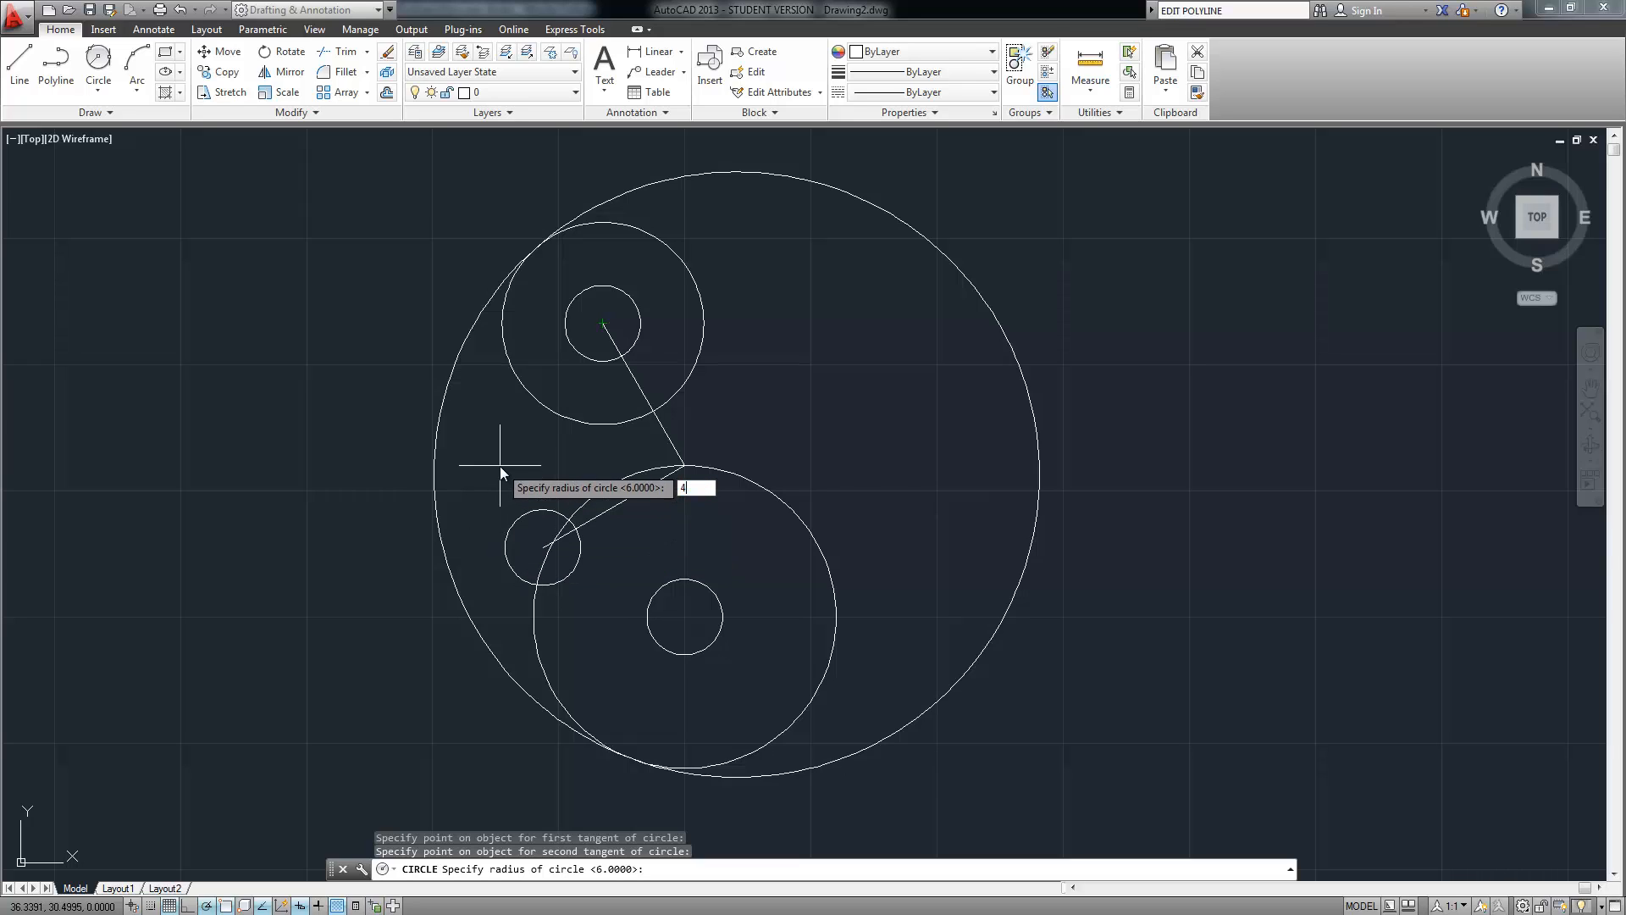
pyautogui.write('.75')
pyautogui.press('Return')
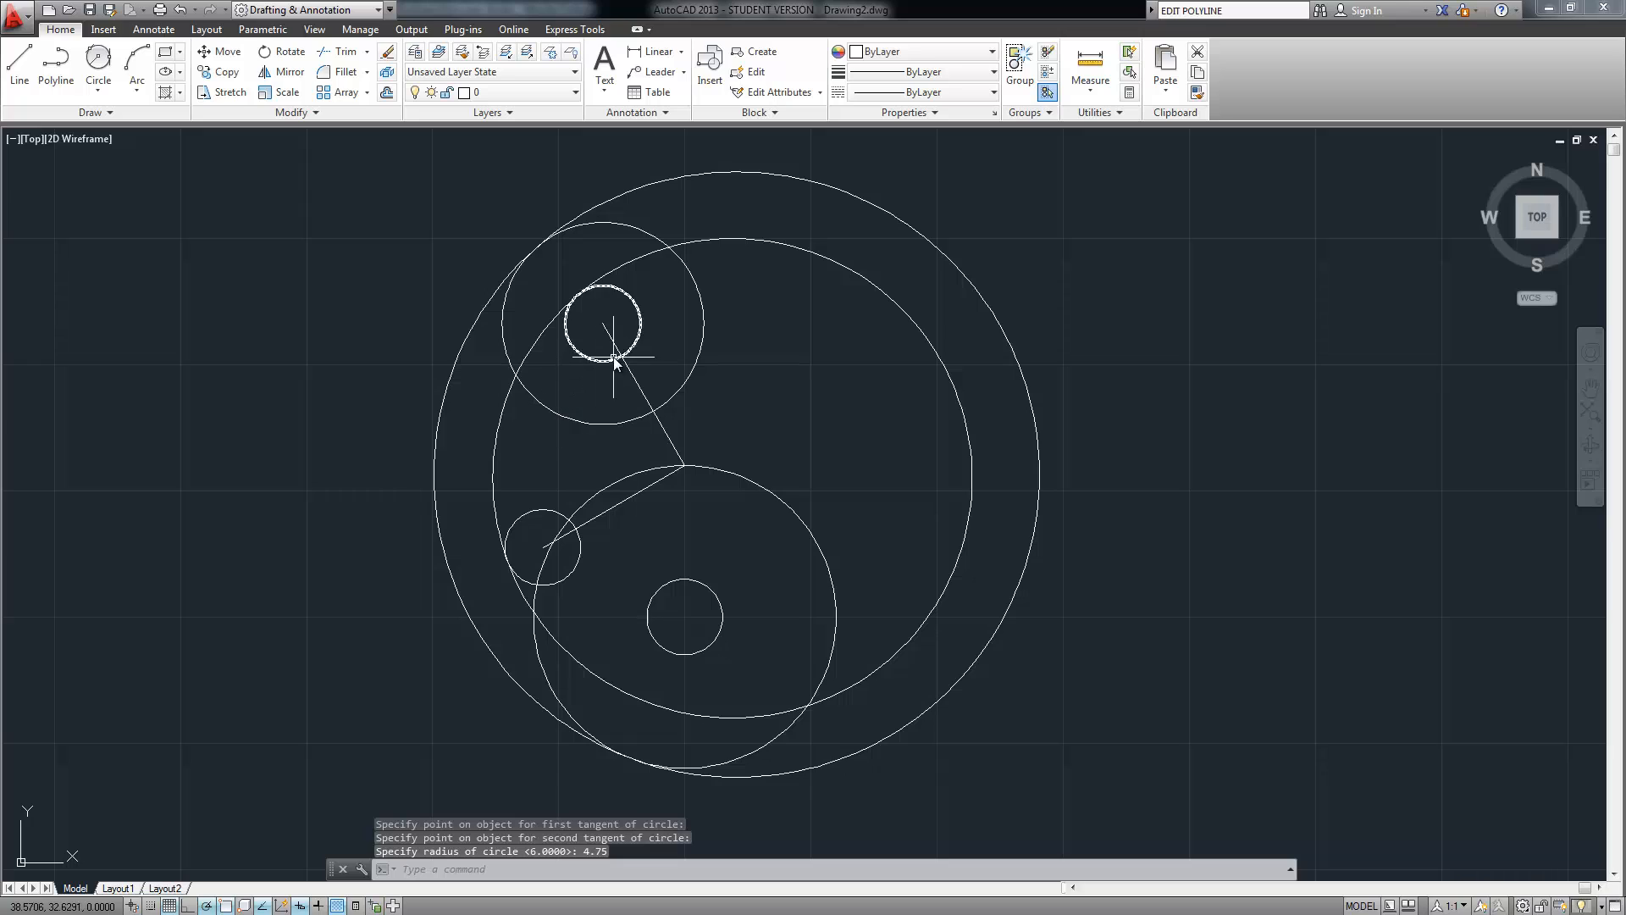
# Draw a radius-3.25 circle tangent to the small upper and lower-left circles with Tan, Tan, Radius
pyautogui.click(96, 57)
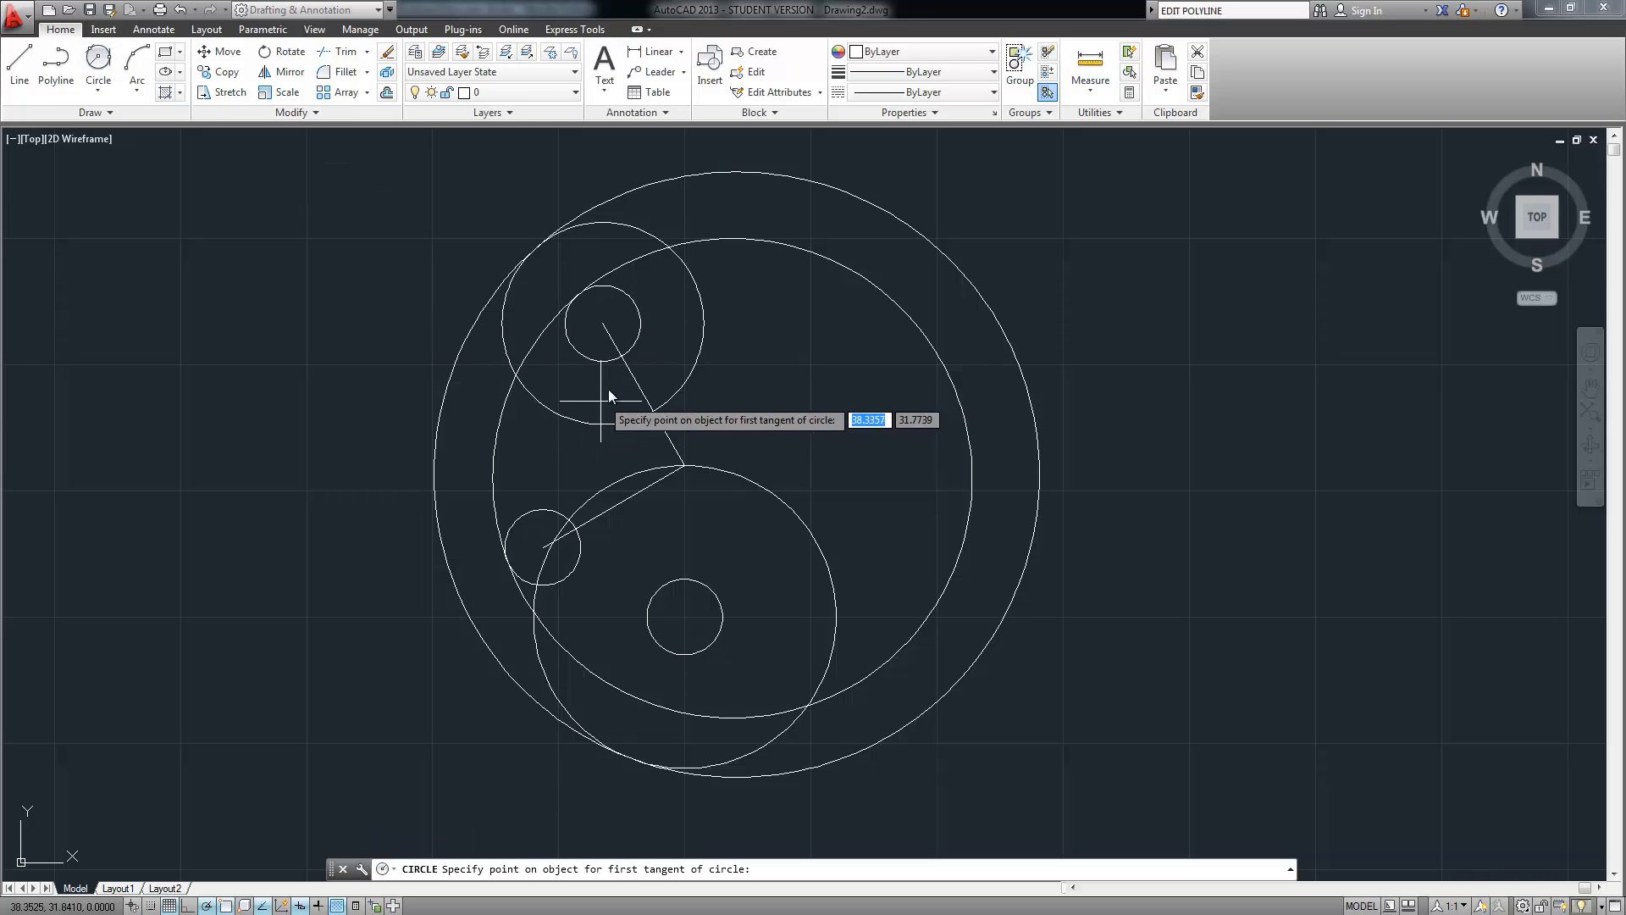
pyautogui.click(613, 363)
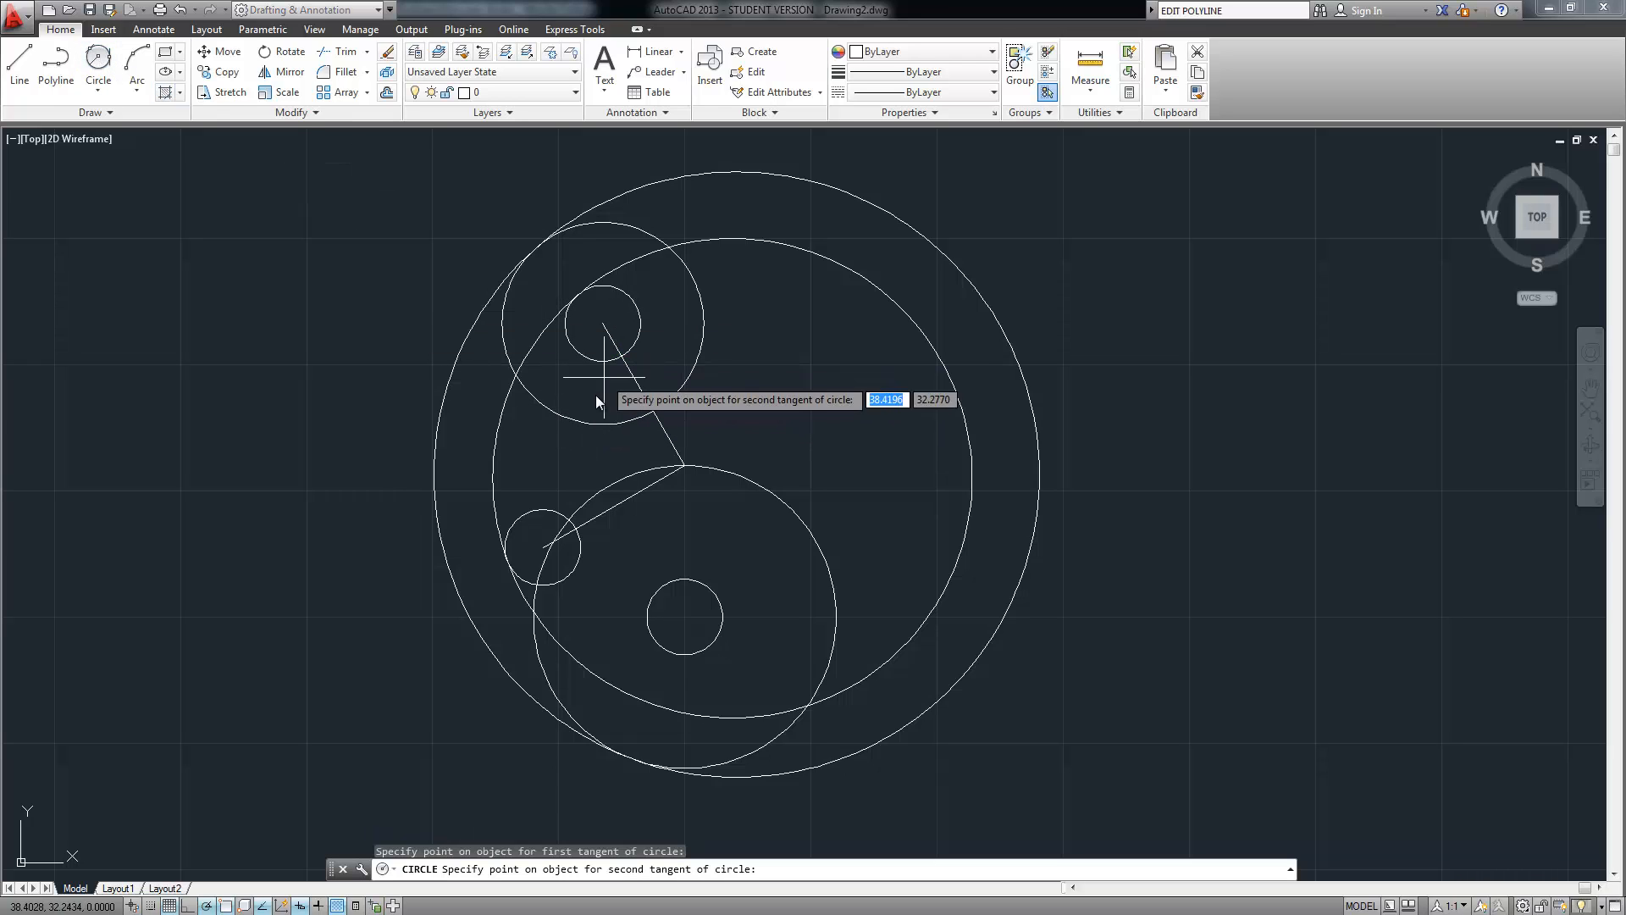
pyautogui.click(561, 522)
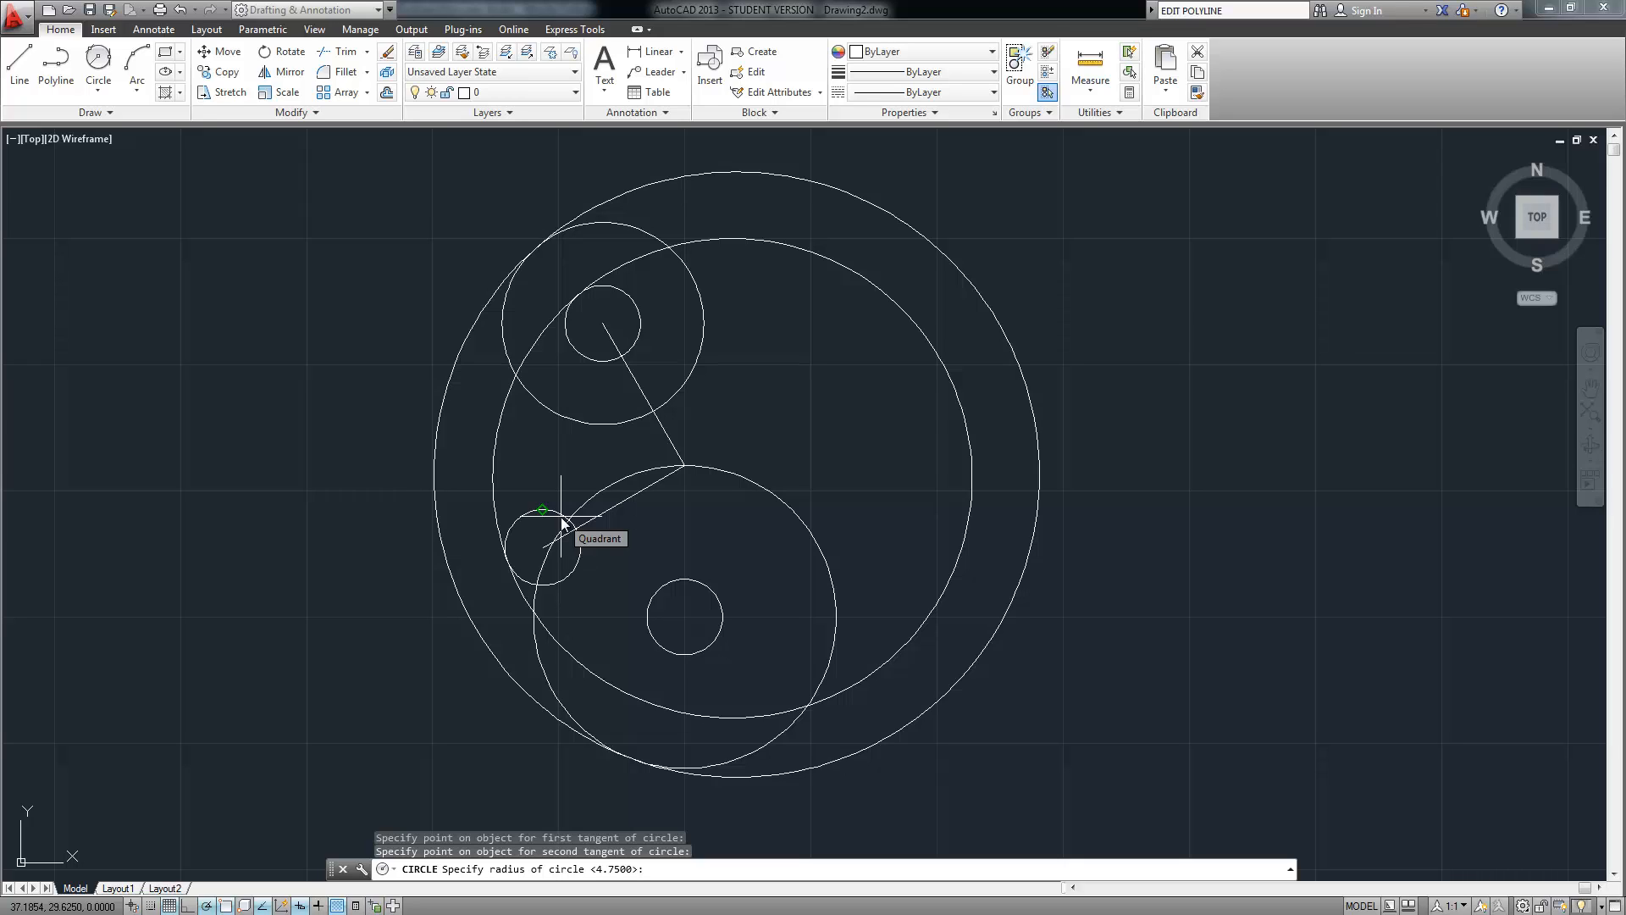
pyautogui.write('3.25')
pyautogui.press('Return')
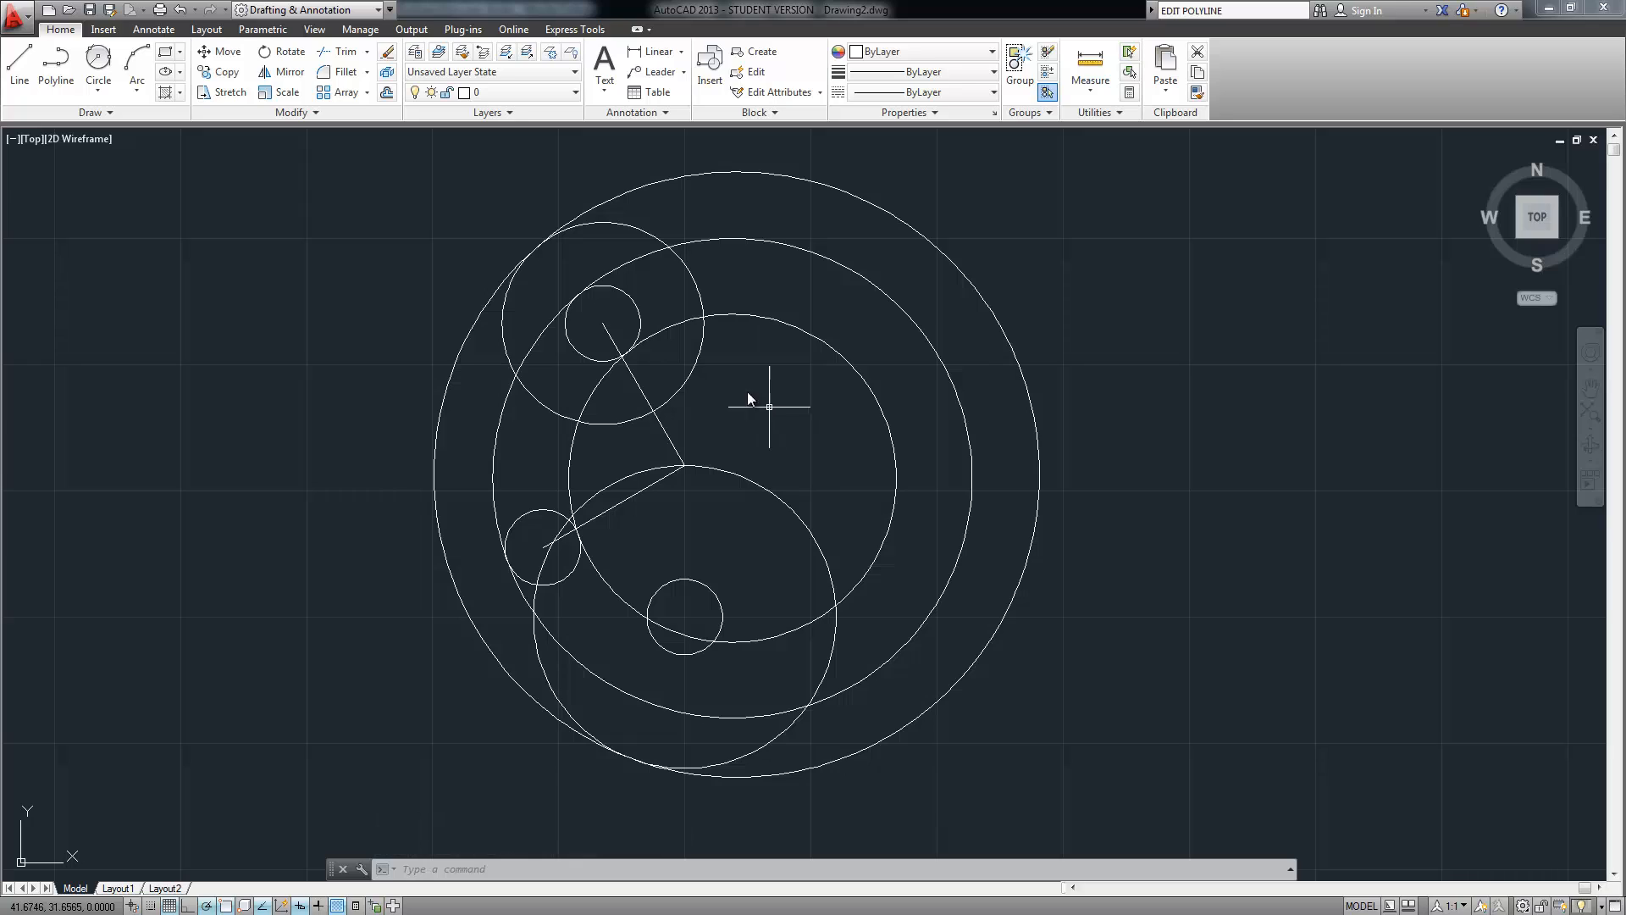
# Use FILLET with radius 1 to round the joint between the upper-left and lower circles
pyautogui.click(694, 358)
pyautogui.click(708, 469)
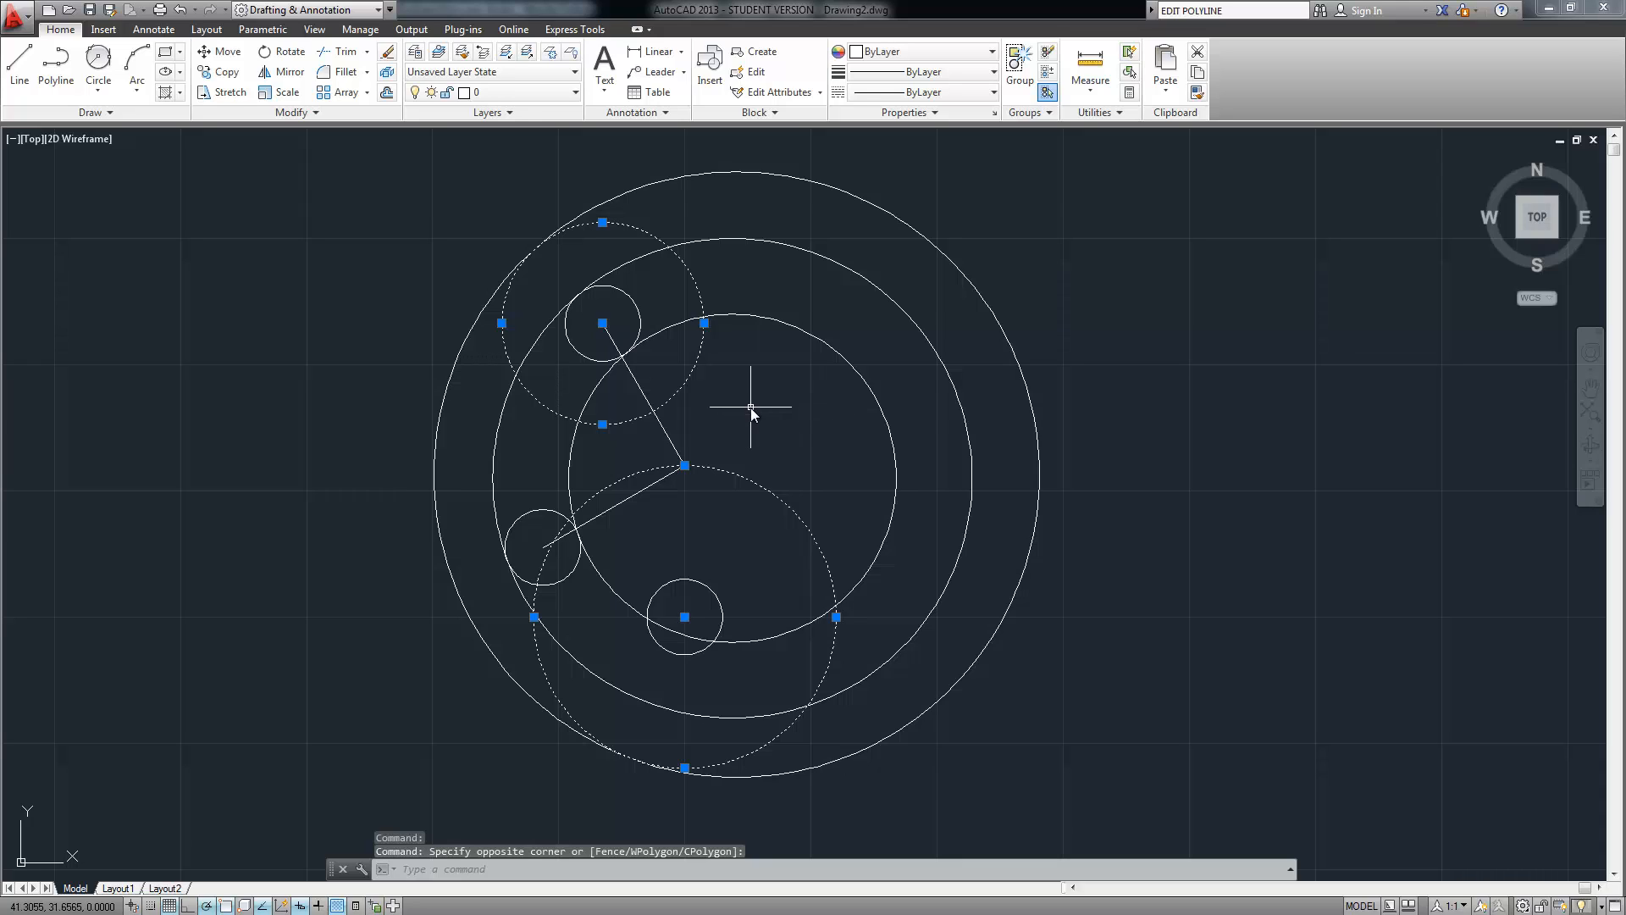
pyautogui.press('Escape')
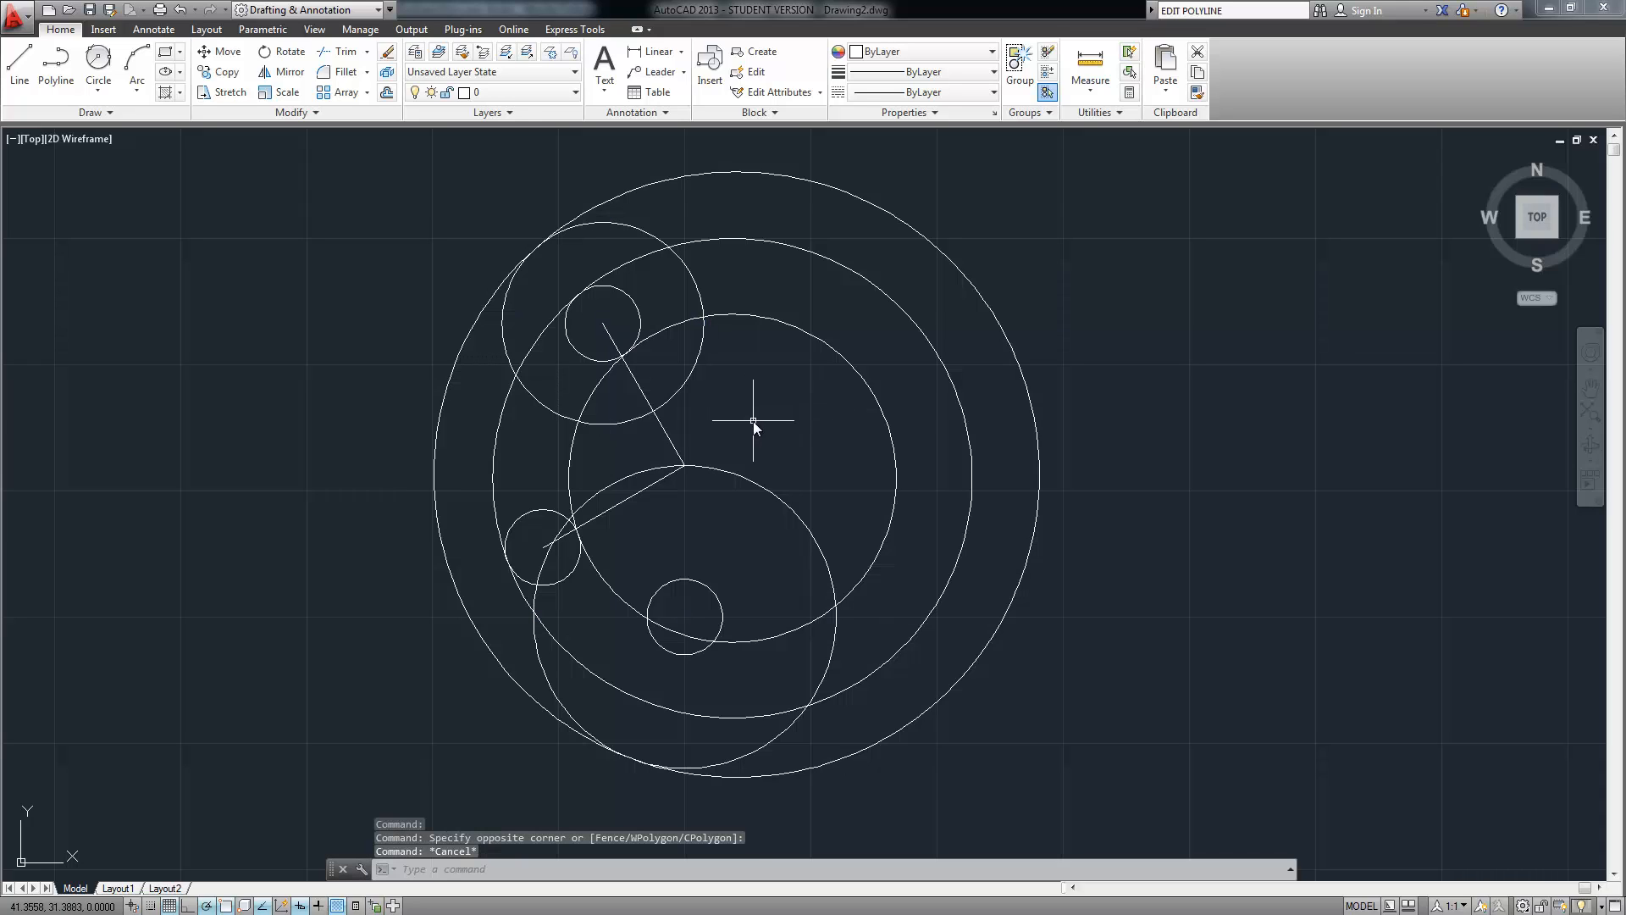
pyautogui.write('fill')
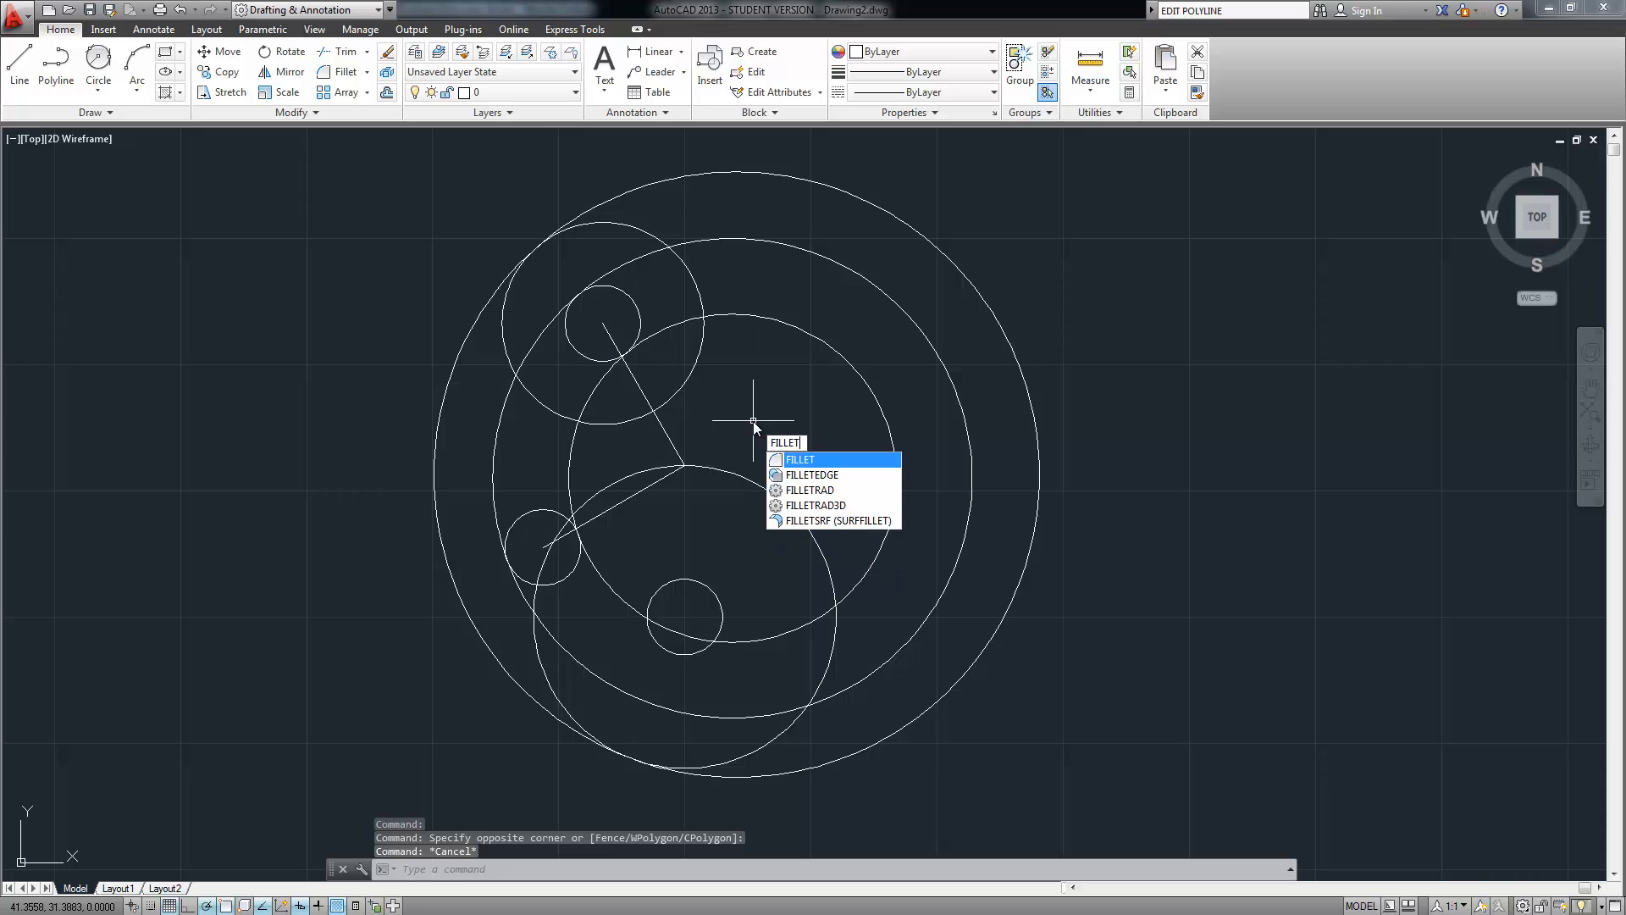
pyautogui.press('Return')
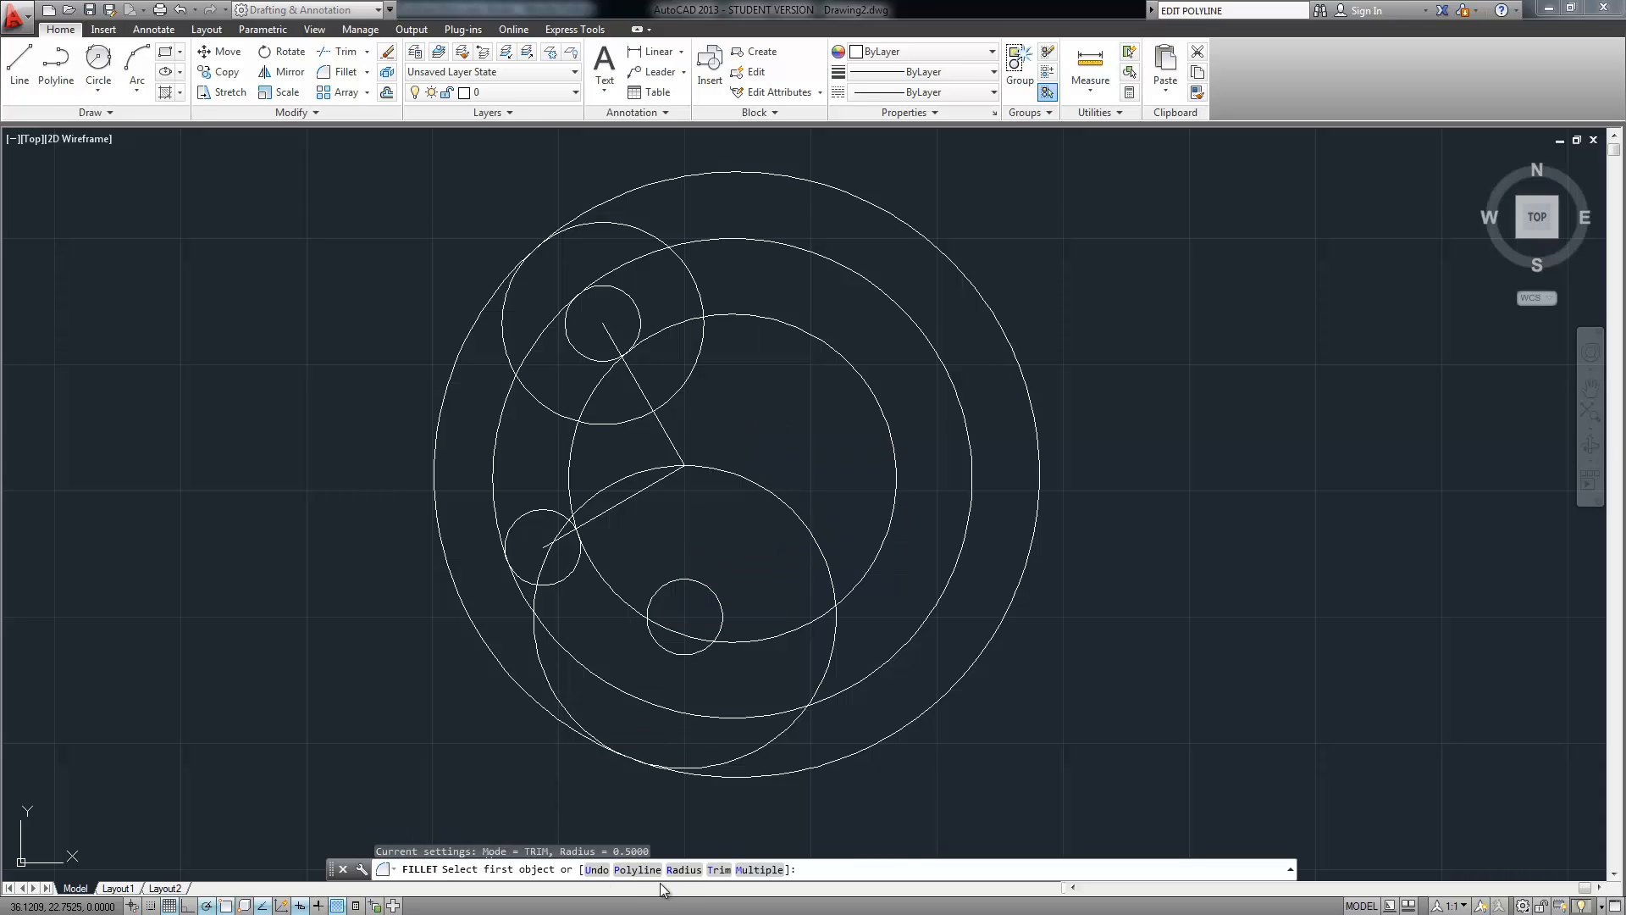
pyautogui.write('radius')
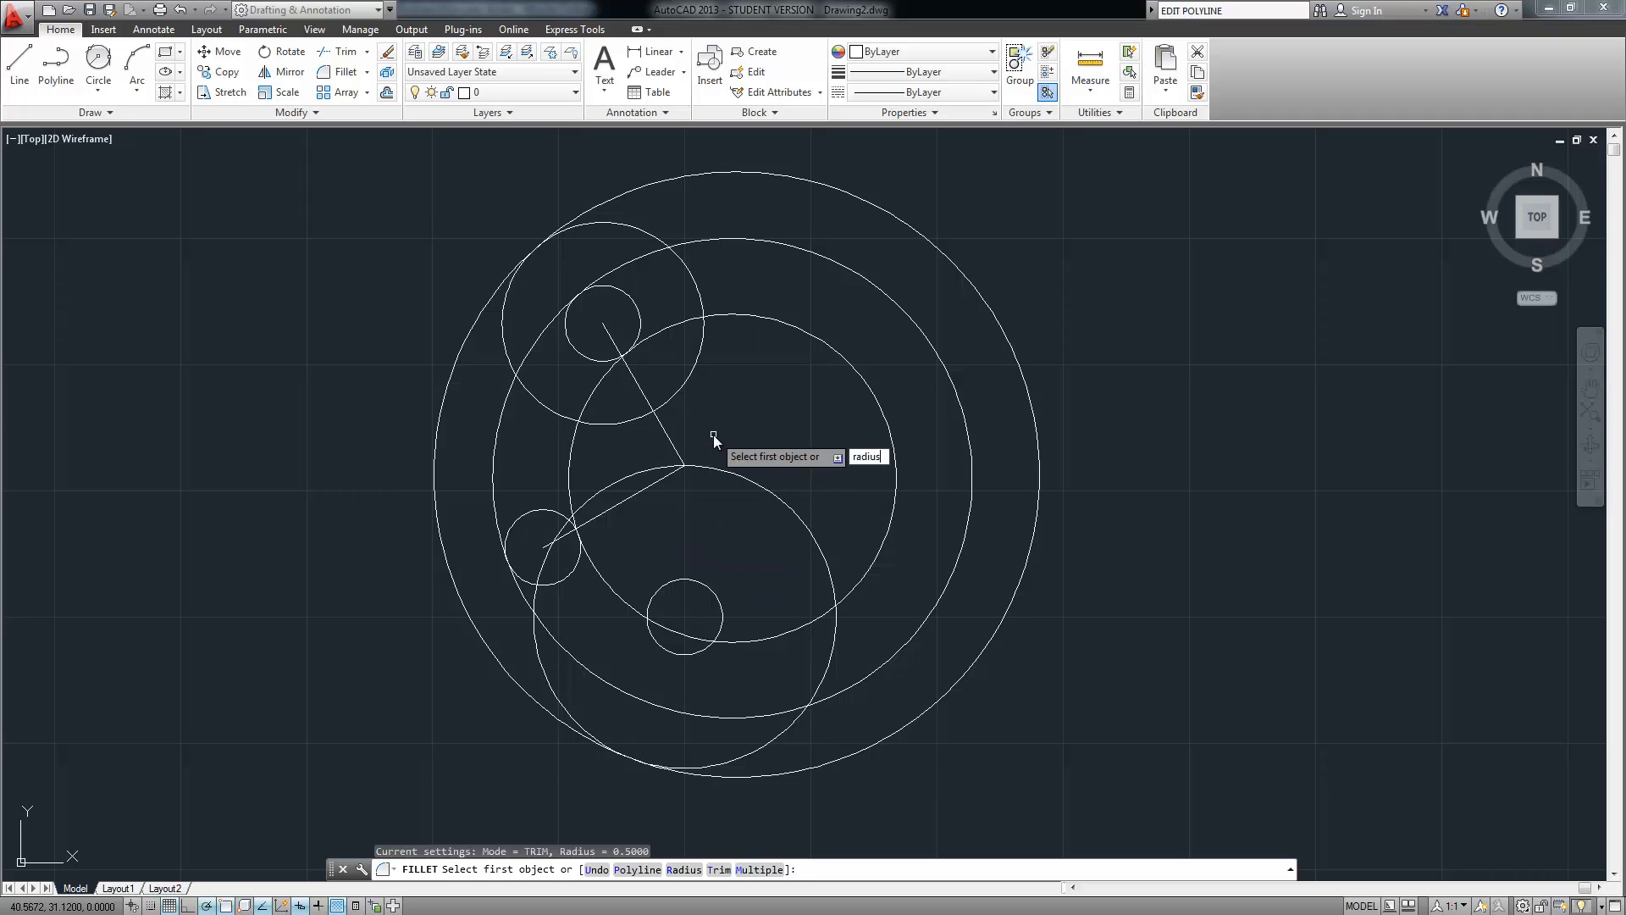
pyautogui.press('Return')
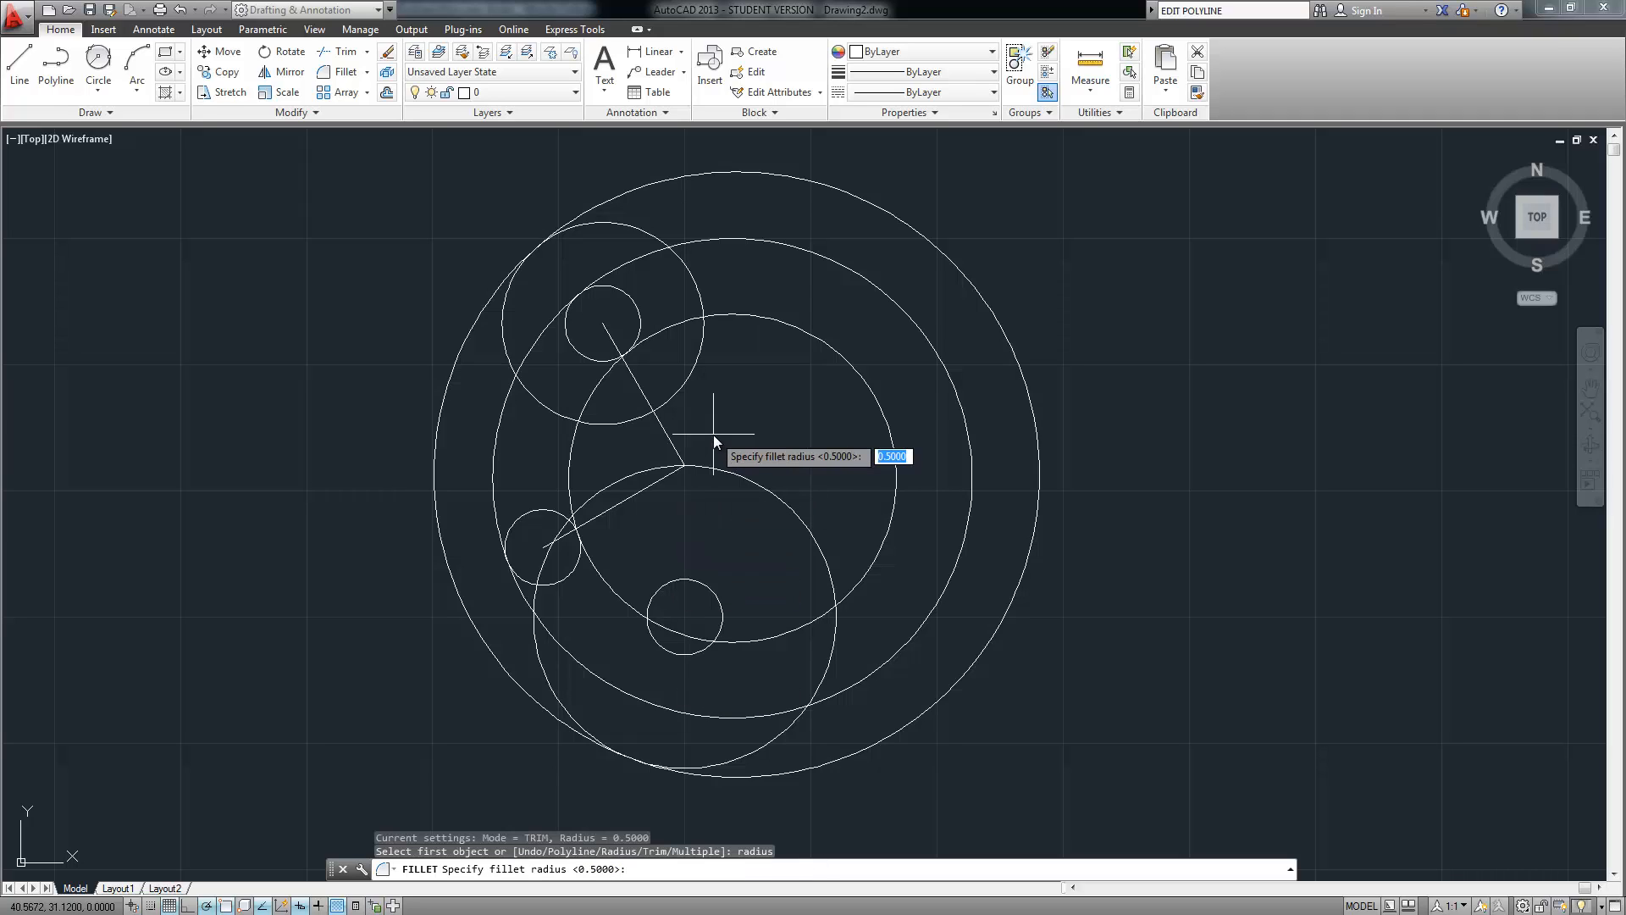
pyautogui.write('1')
pyautogui.press('Return')
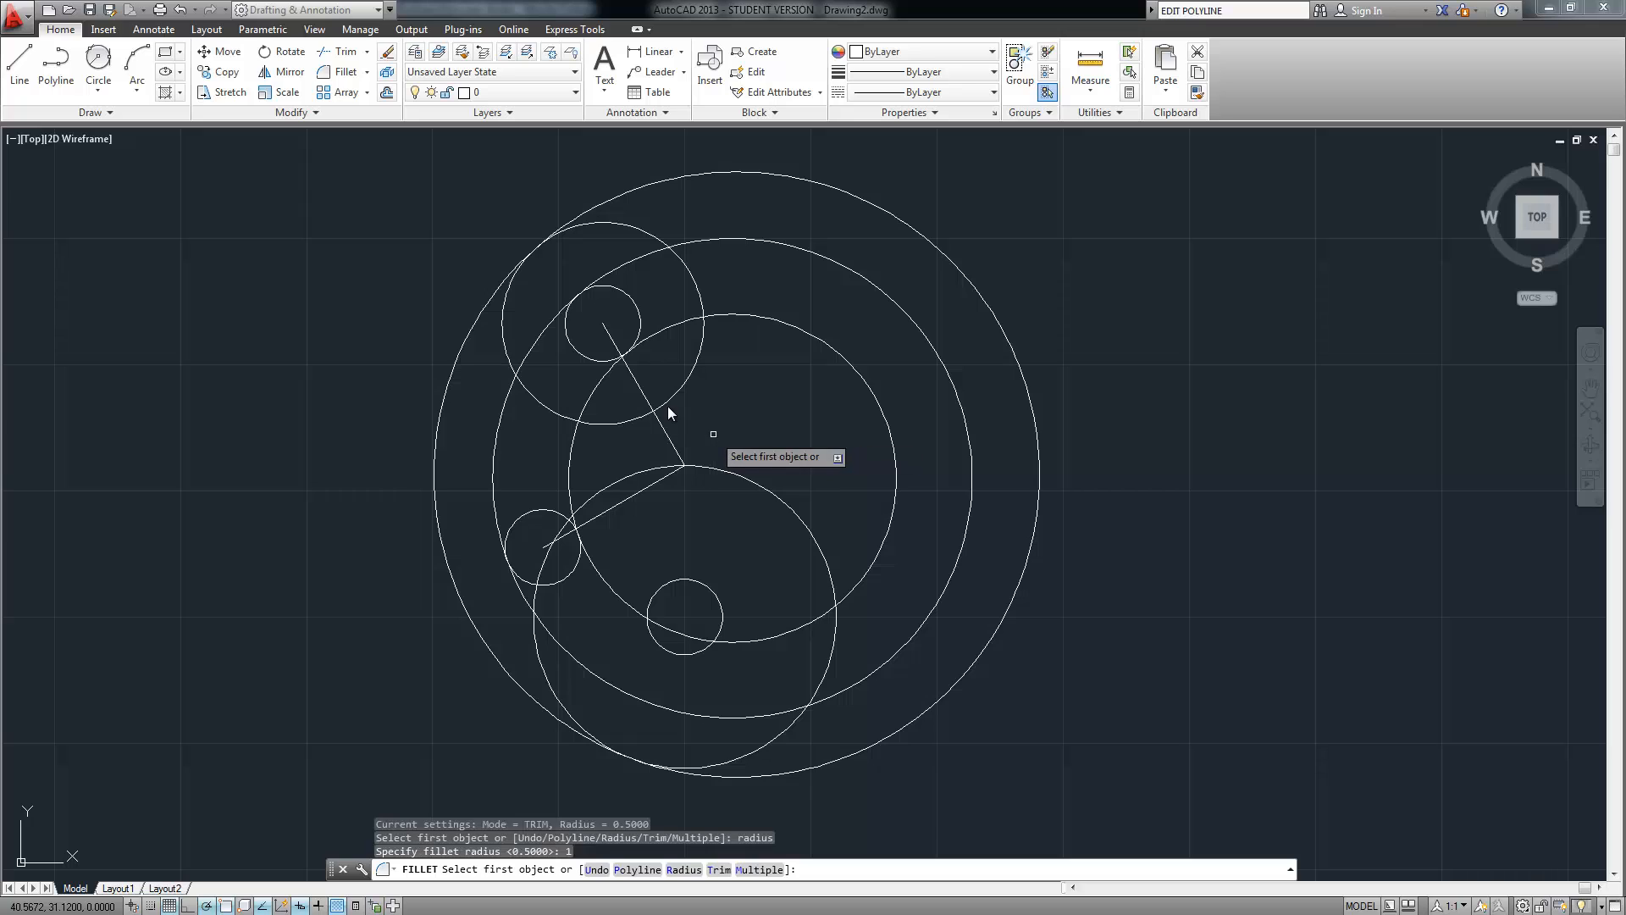
pyautogui.click(677, 395)
pyautogui.click(703, 465)
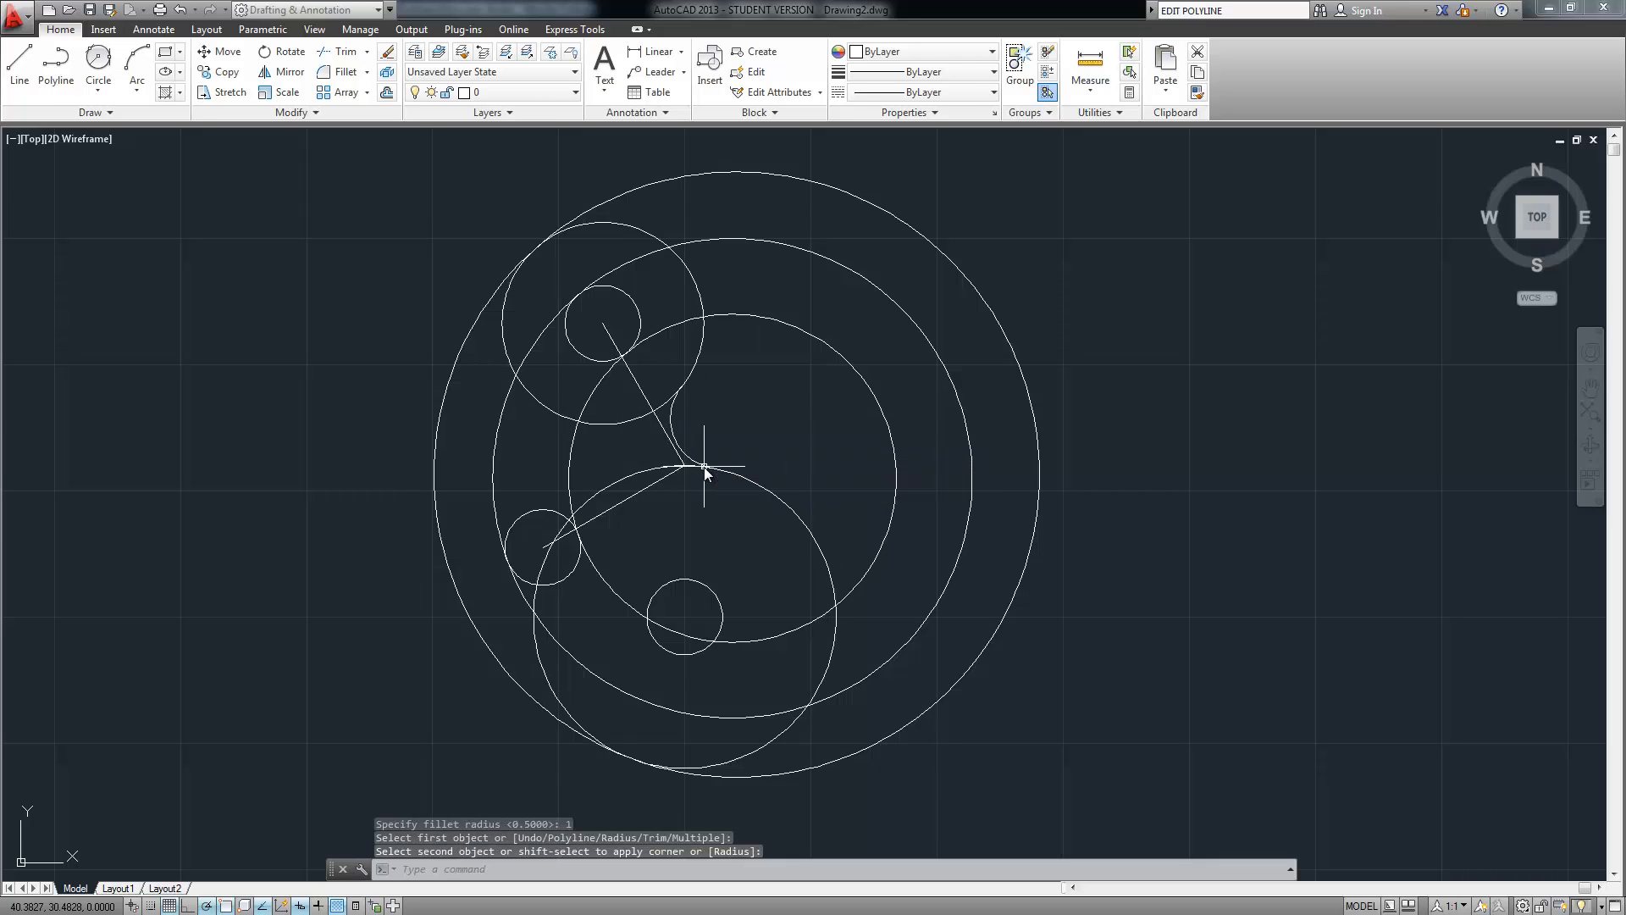
pyautogui.scroll(-1, 864, 432)
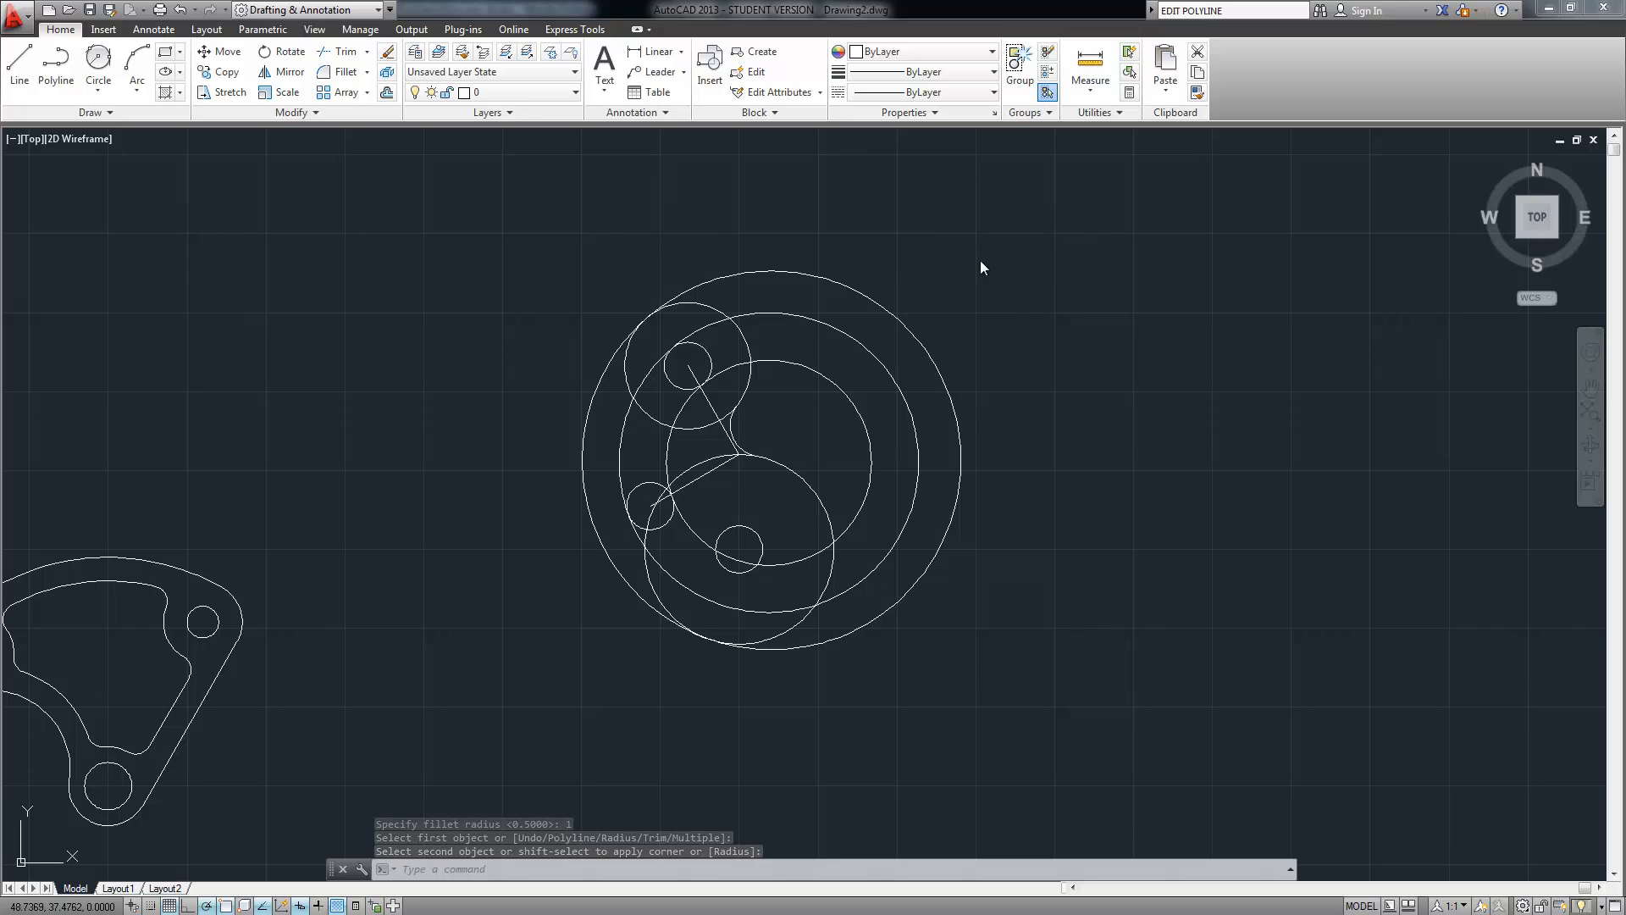
# Start TRIM and window-select all the cam geometry as cutting edges
pyautogui.click(1017, 235)
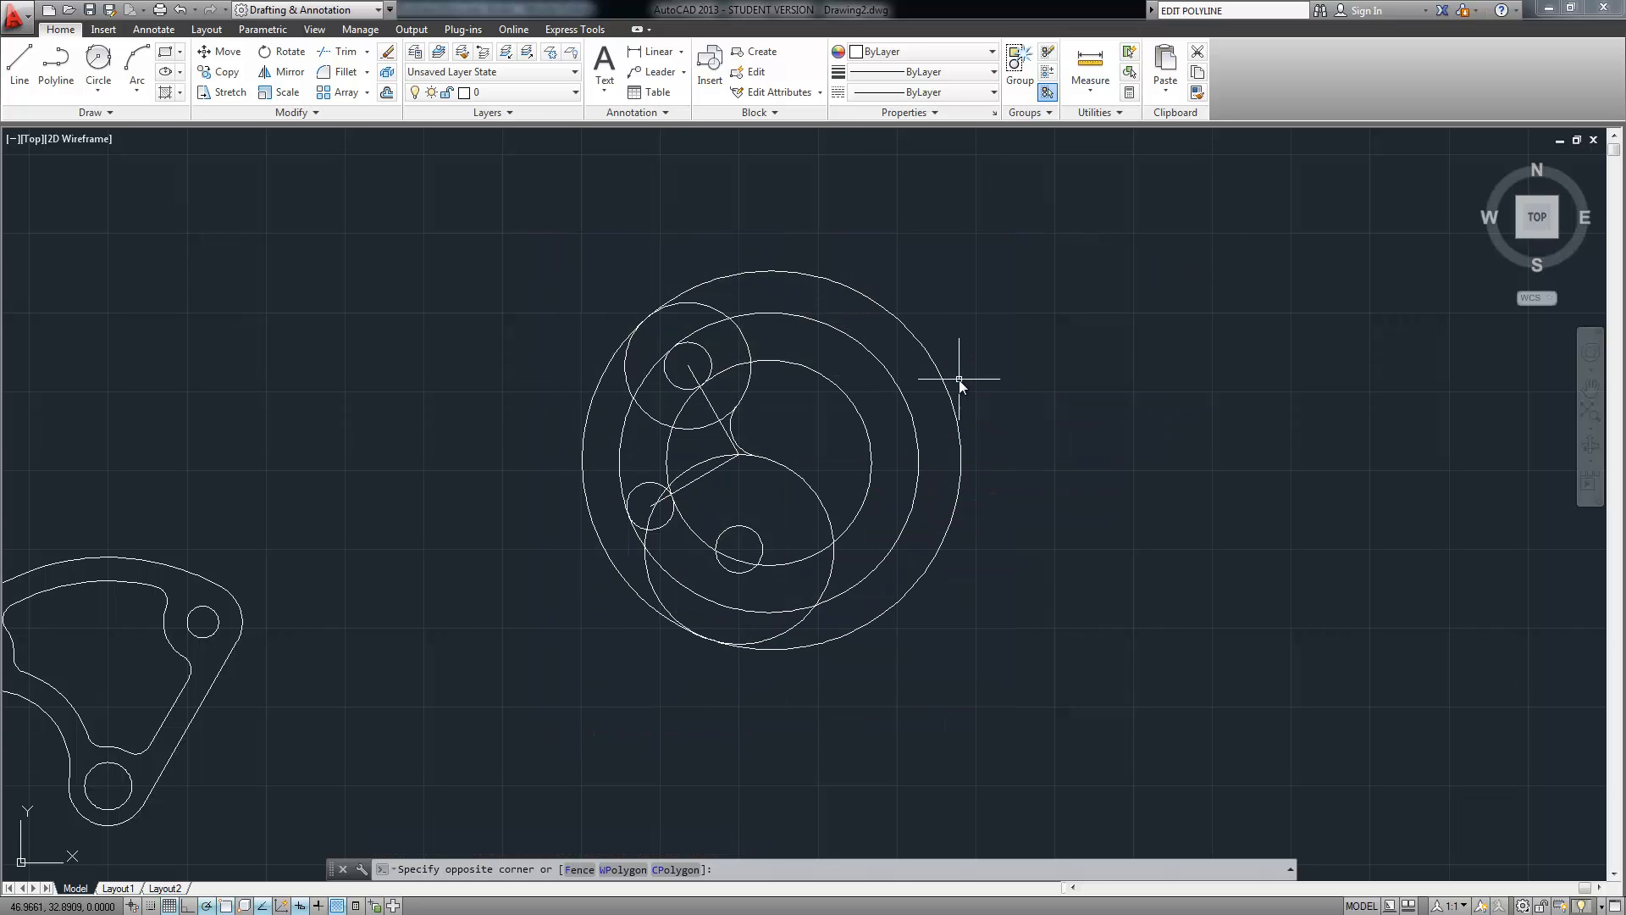
pyautogui.press('Escape')
pyautogui.write('trim')
pyautogui.press('Return')
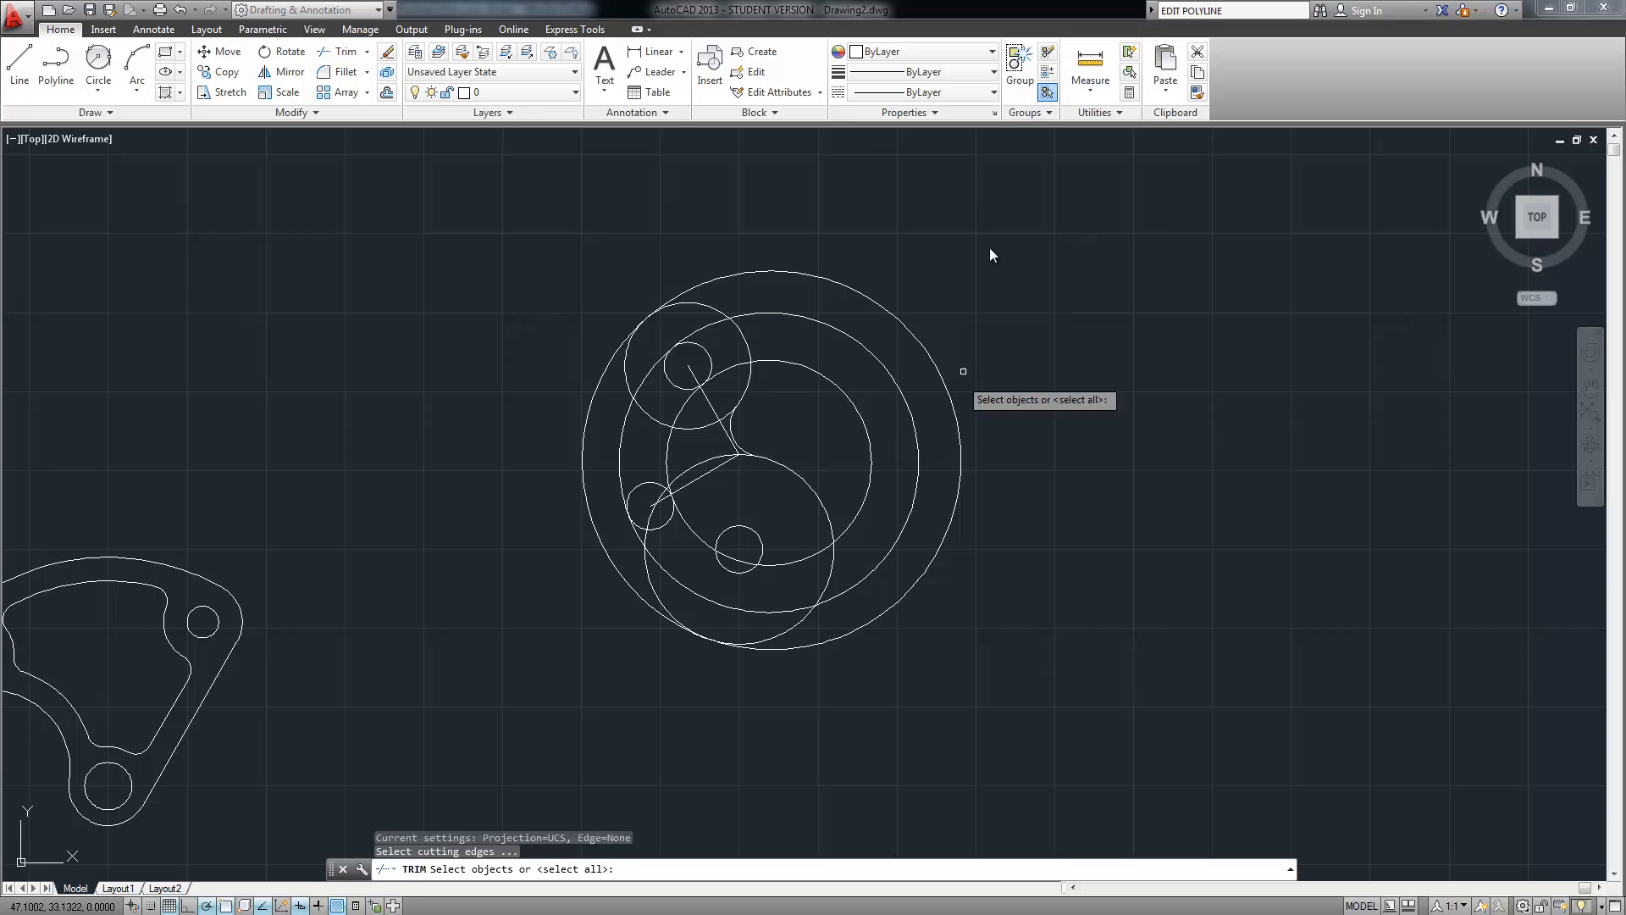
pyautogui.click(1010, 205)
pyautogui.click(554, 714)
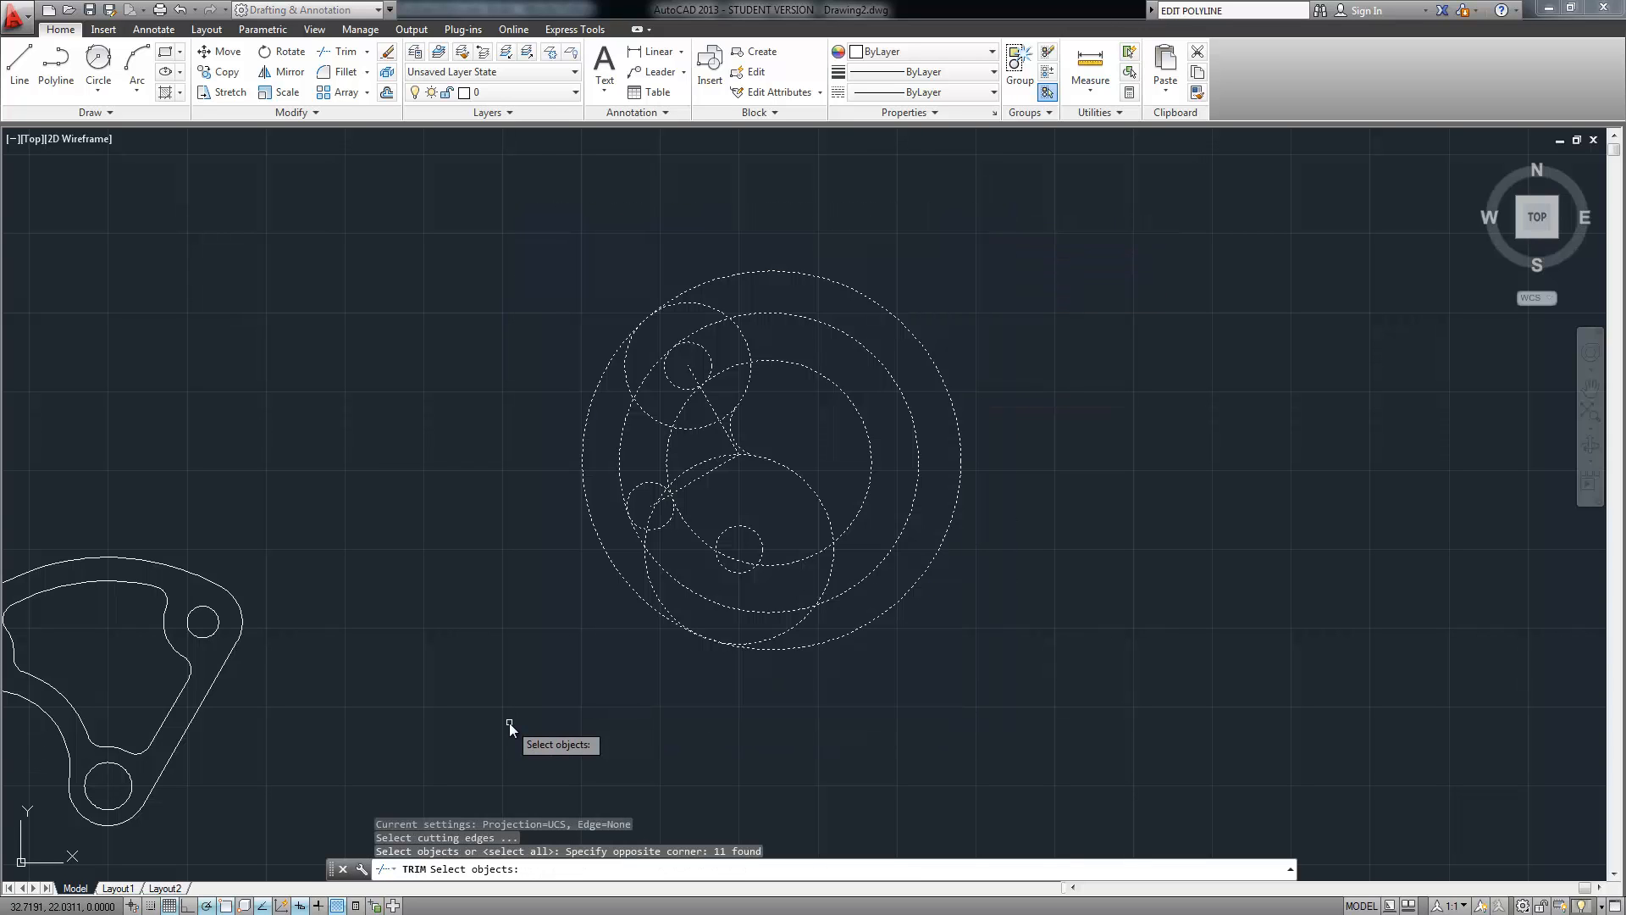
pyautogui.press('Return')
# Trim the small circle's upper arc, nearby line pieces, and the large circle's lower-left and left arcs
pyautogui.scroll(4, 633, 462)
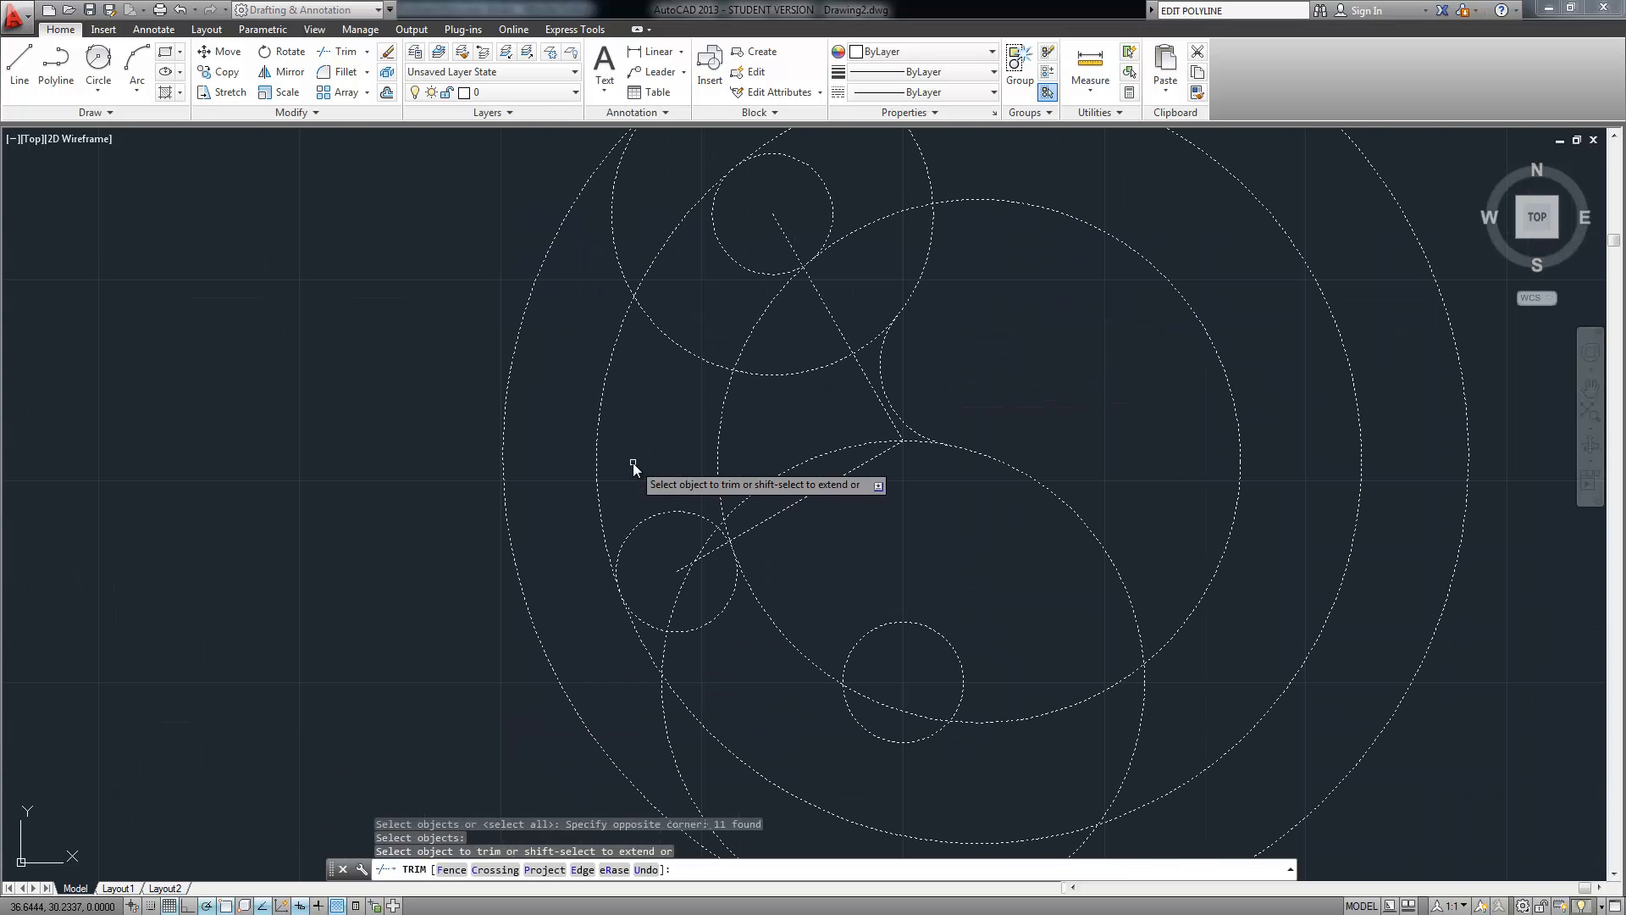
pyautogui.click(679, 476)
pyautogui.click(649, 542)
pyautogui.click(699, 521)
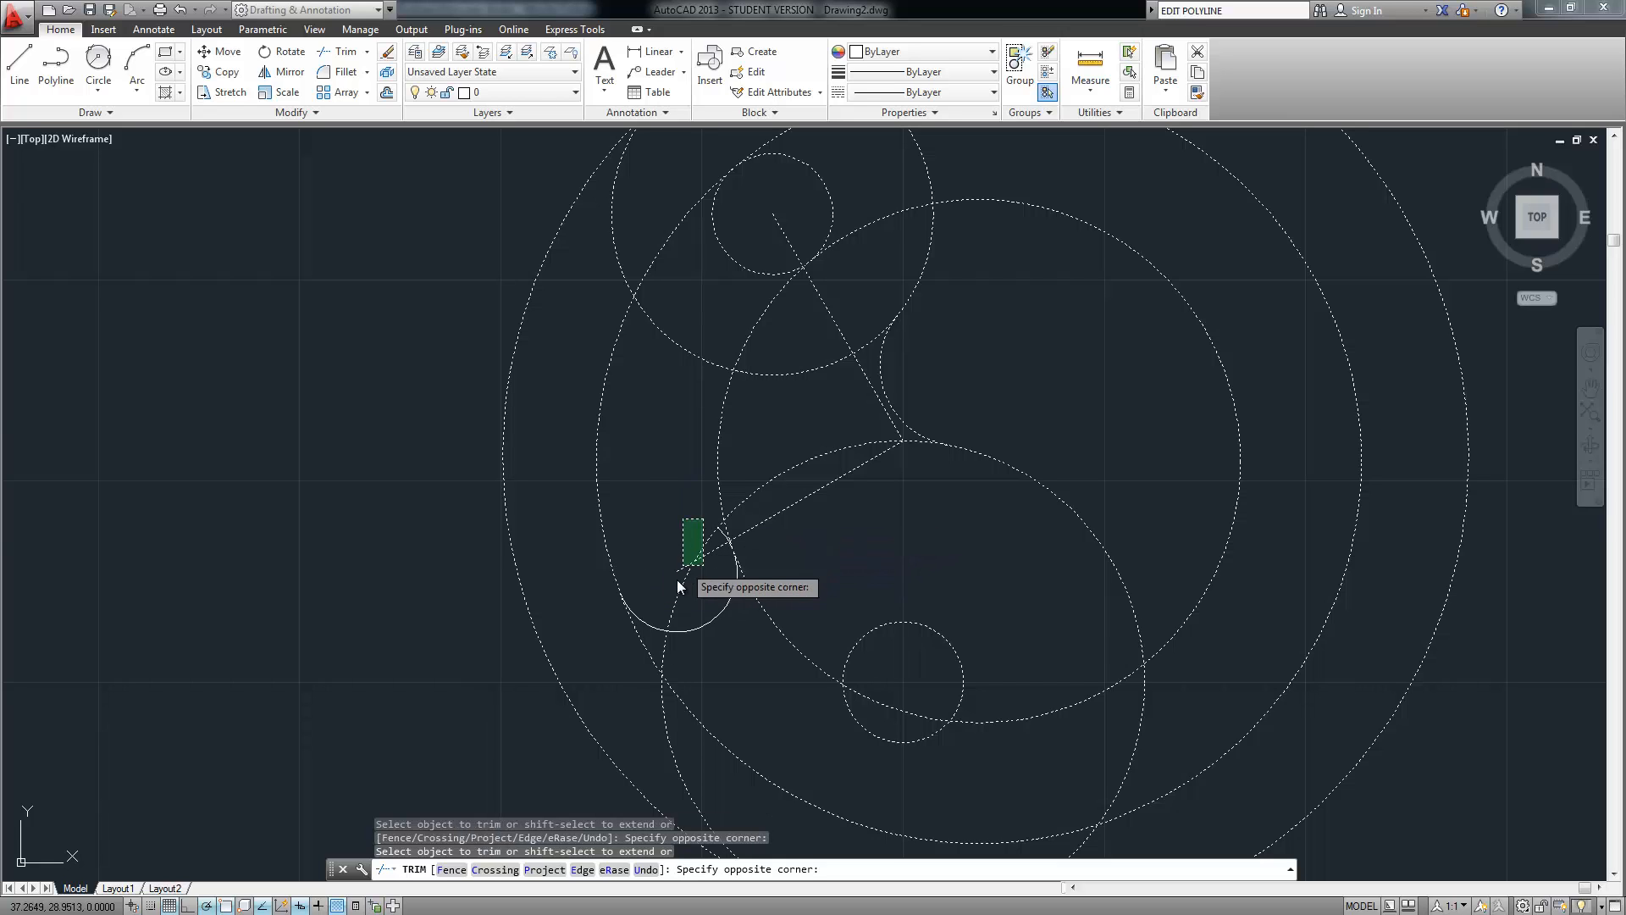
pyautogui.click(678, 579)
pyautogui.moveTo(662, 482); pyautogui.dragTo(610, 644, button='middle')
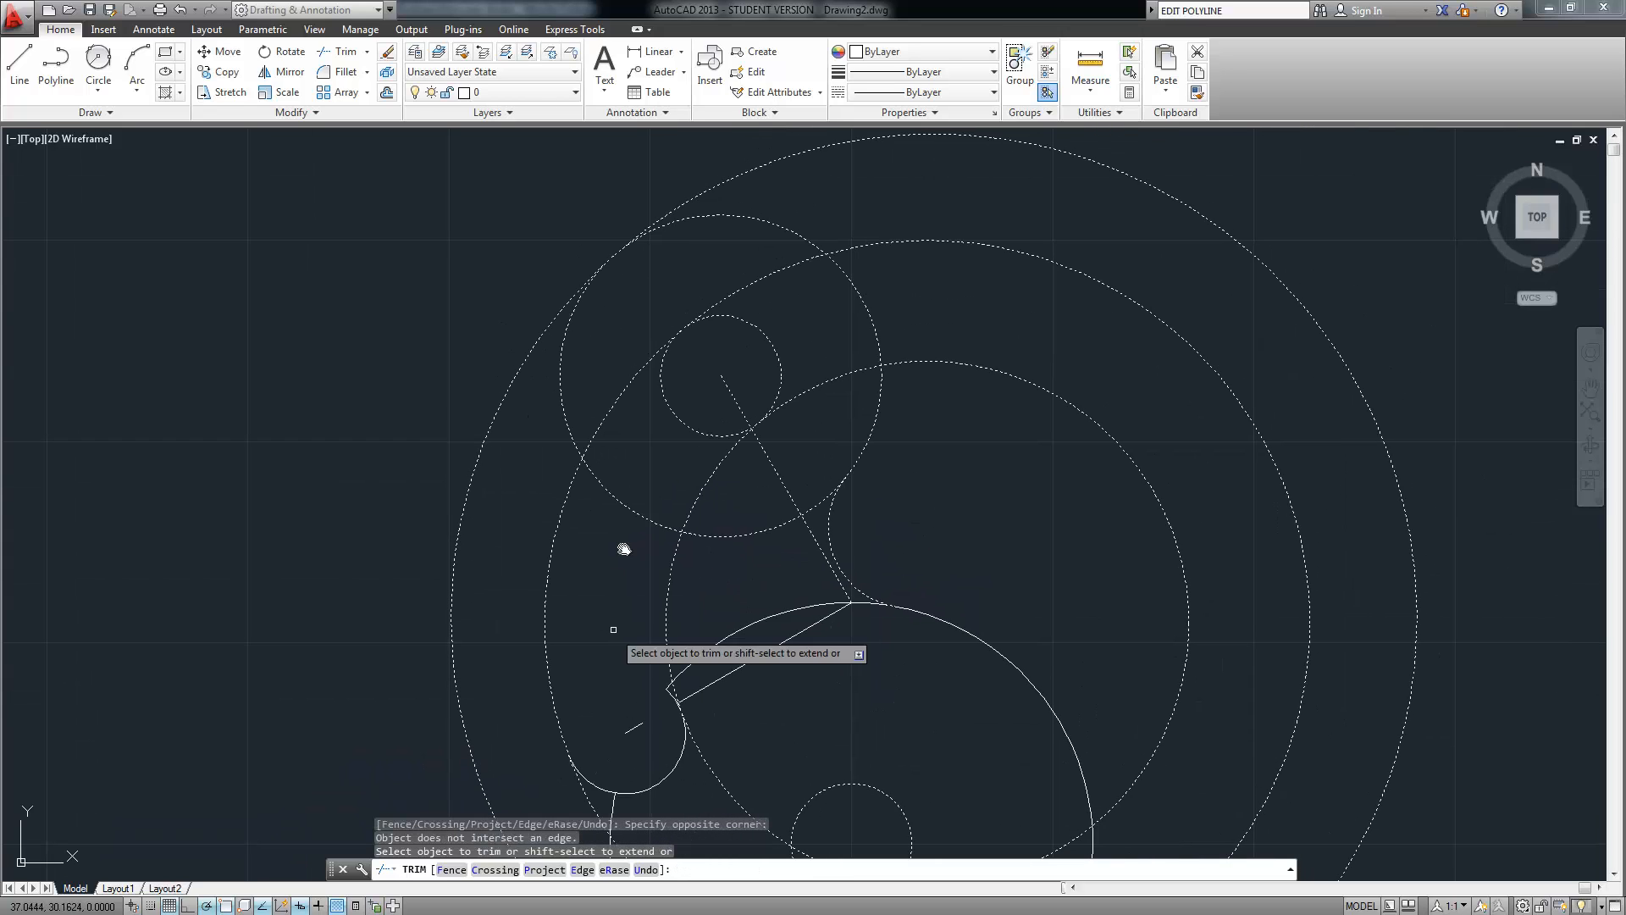
pyautogui.click(644, 487)
pyautogui.click(603, 535)
pyautogui.click(697, 394)
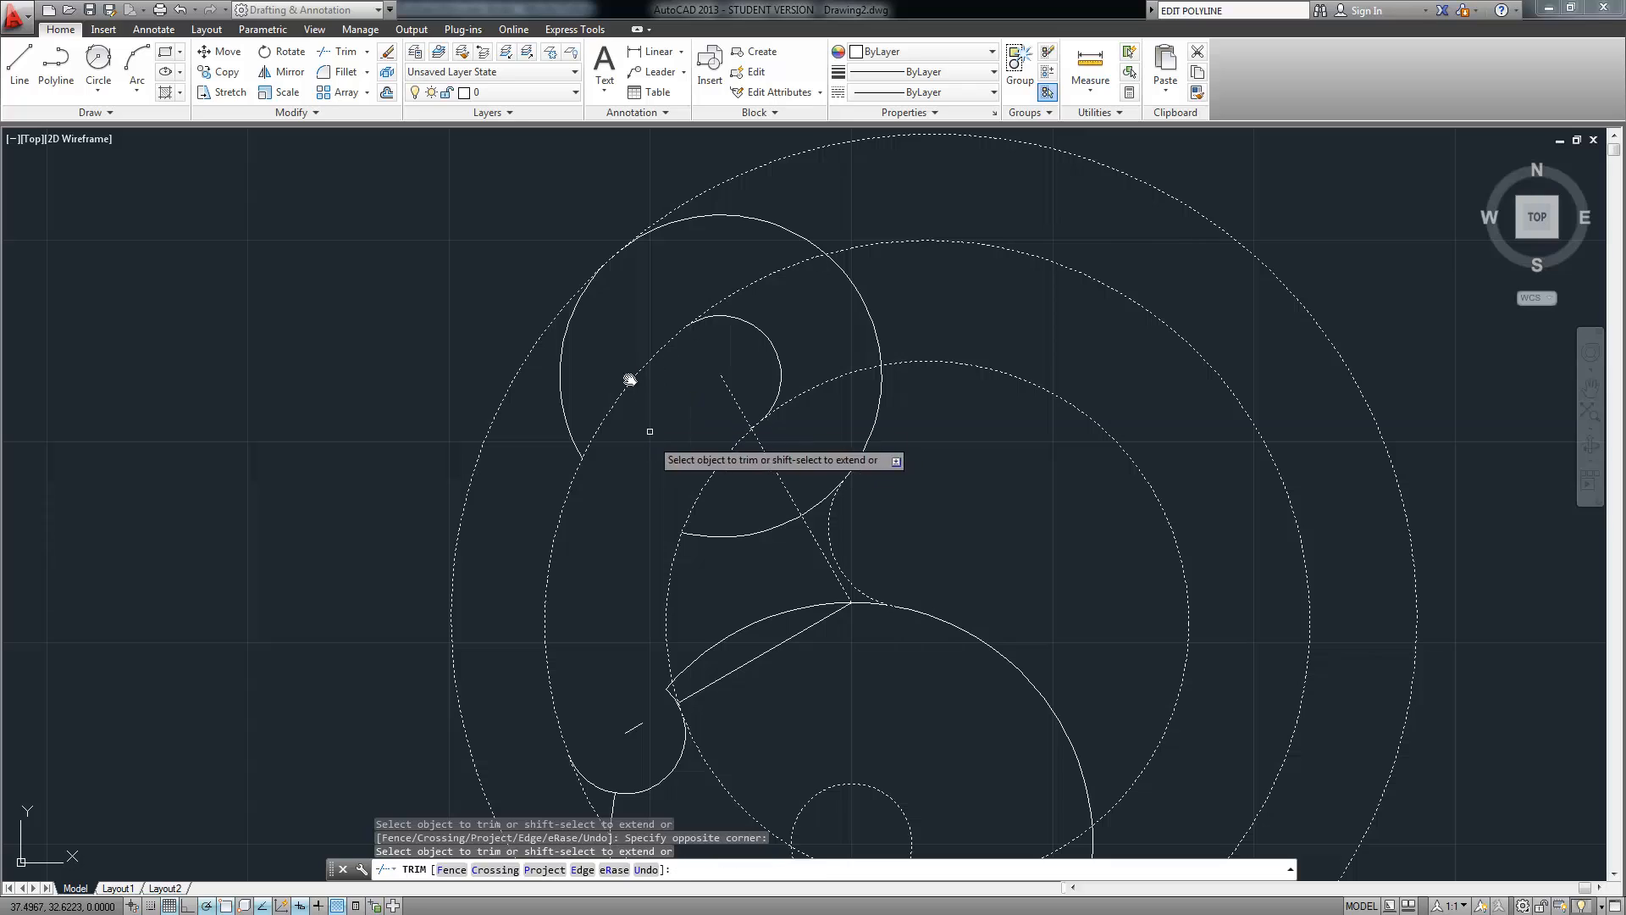
pyautogui.click(548, 418)
pyautogui.click(786, 206)
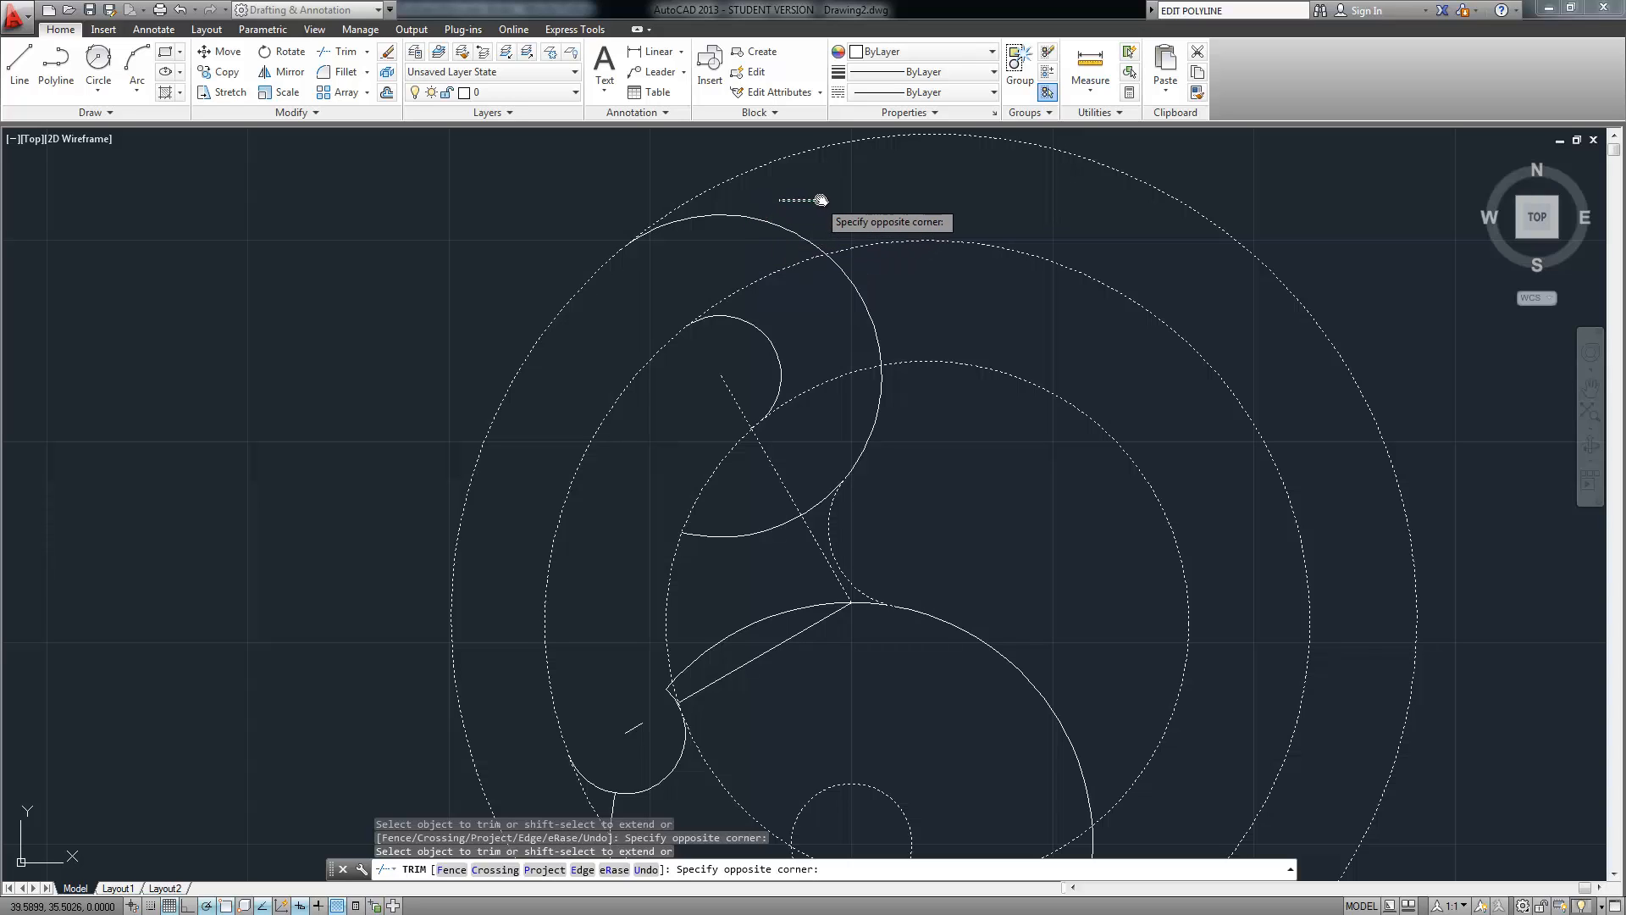
pyautogui.press('Escape')
pyautogui.write('trim')
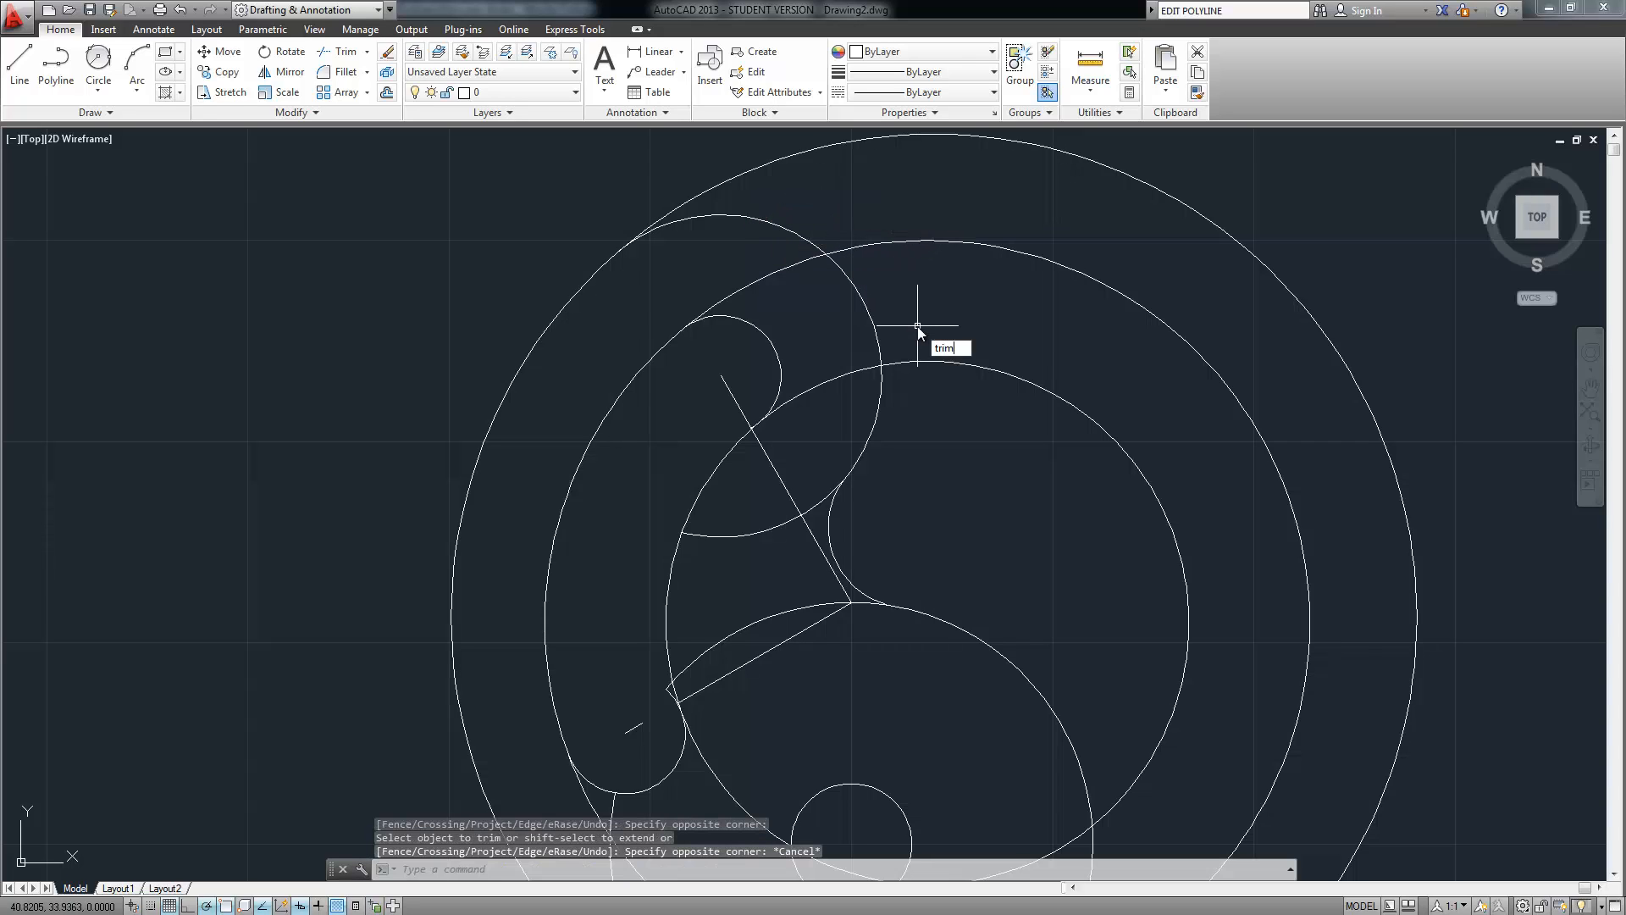
pyautogui.press('Return')
# Select all twelve objects as cutting edges and trim the first arc and line pieces near the slot
pyautogui.scroll(-4, 918, 328)
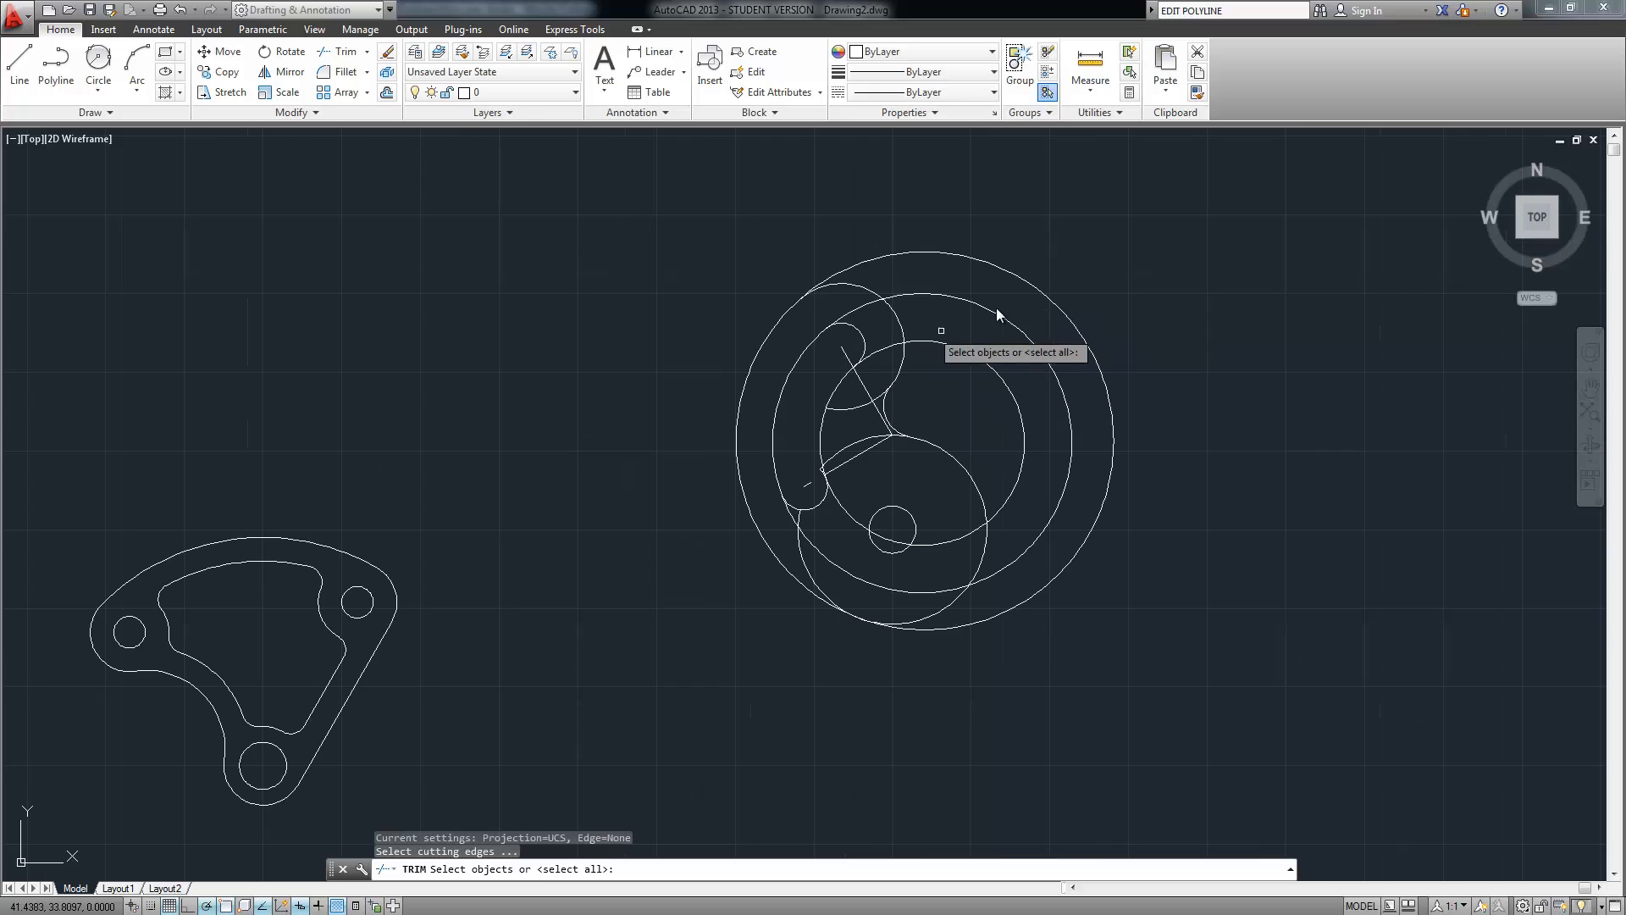
pyautogui.click(1165, 201)
pyautogui.click(682, 691)
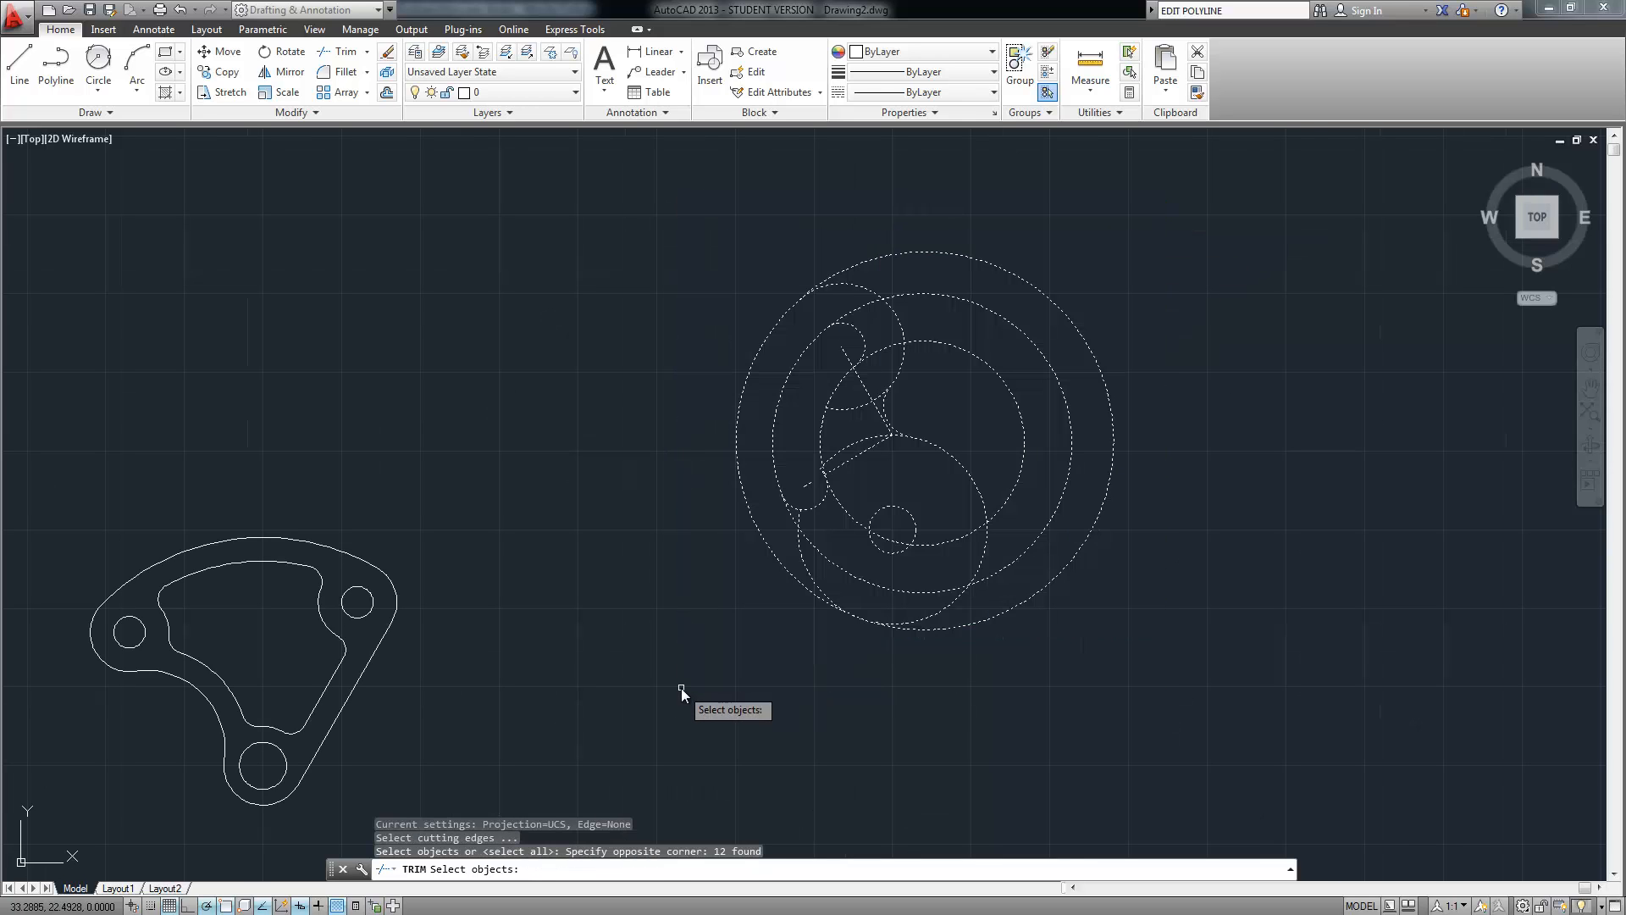
pyautogui.press('Return')
pyautogui.scroll(4, 890, 430)
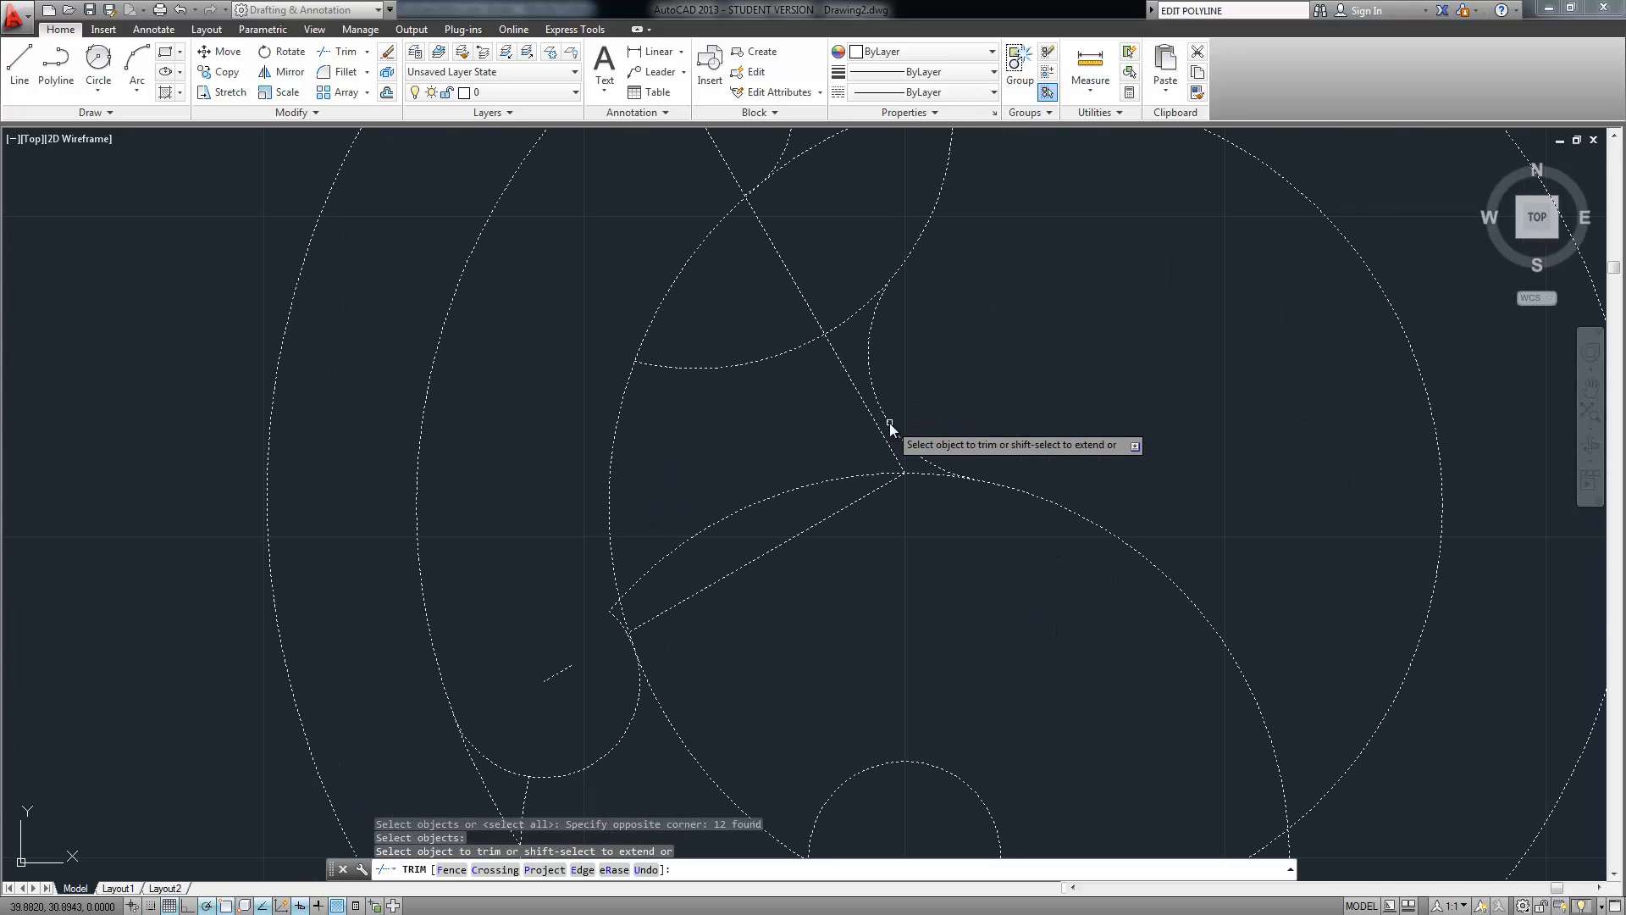
pyautogui.click(834, 327)
pyautogui.click(799, 380)
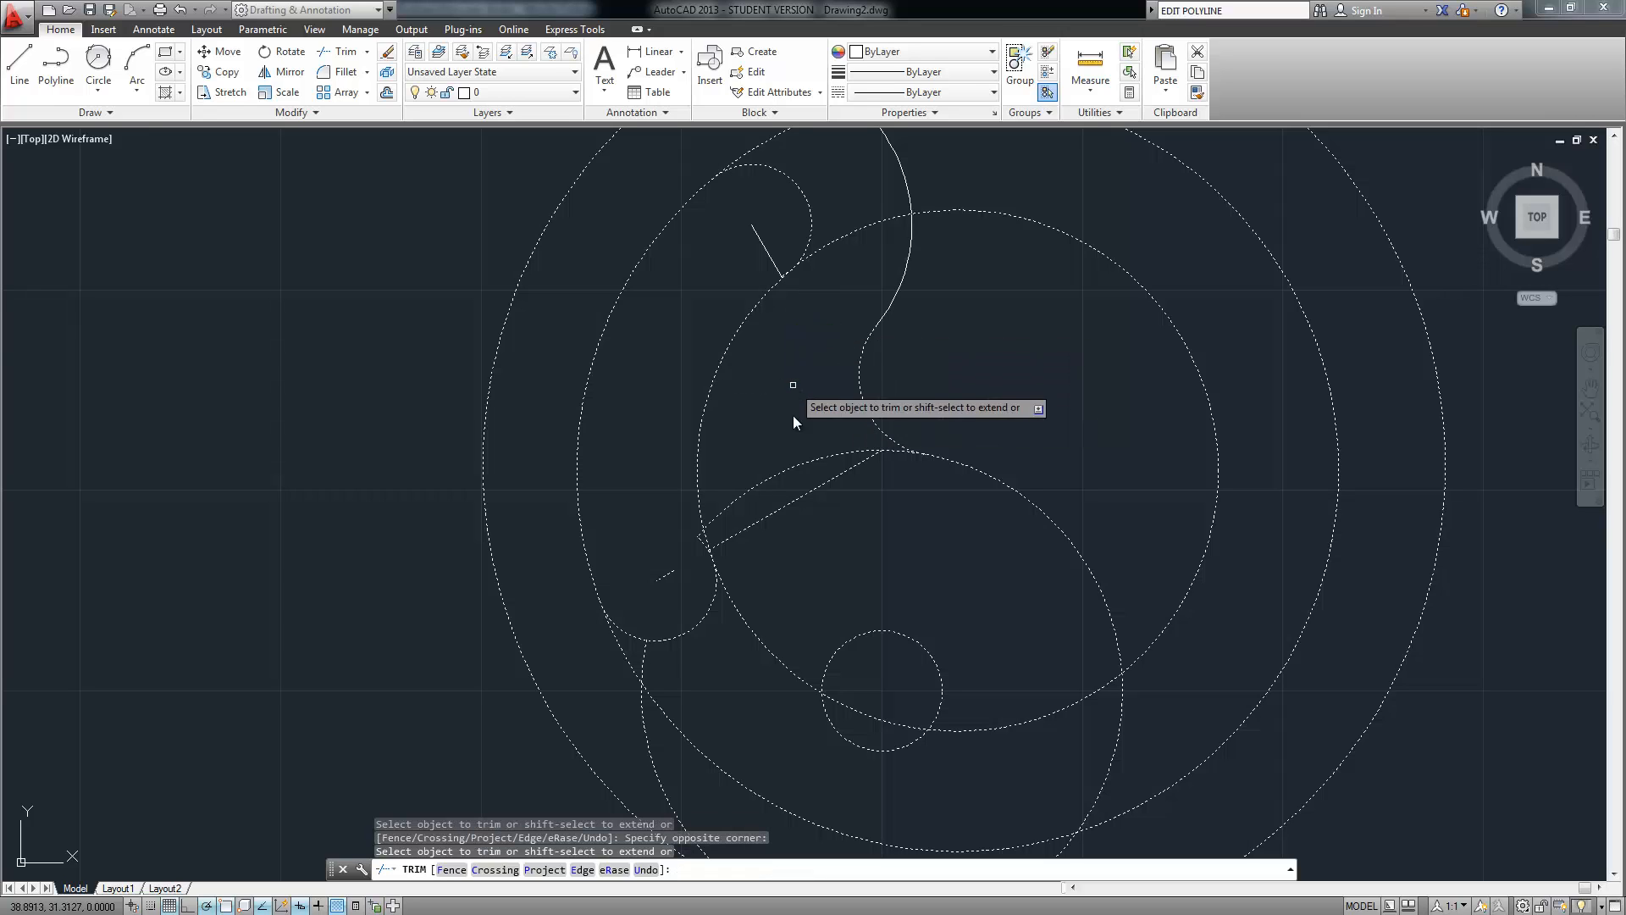
pyautogui.click(819, 432)
pyautogui.click(785, 555)
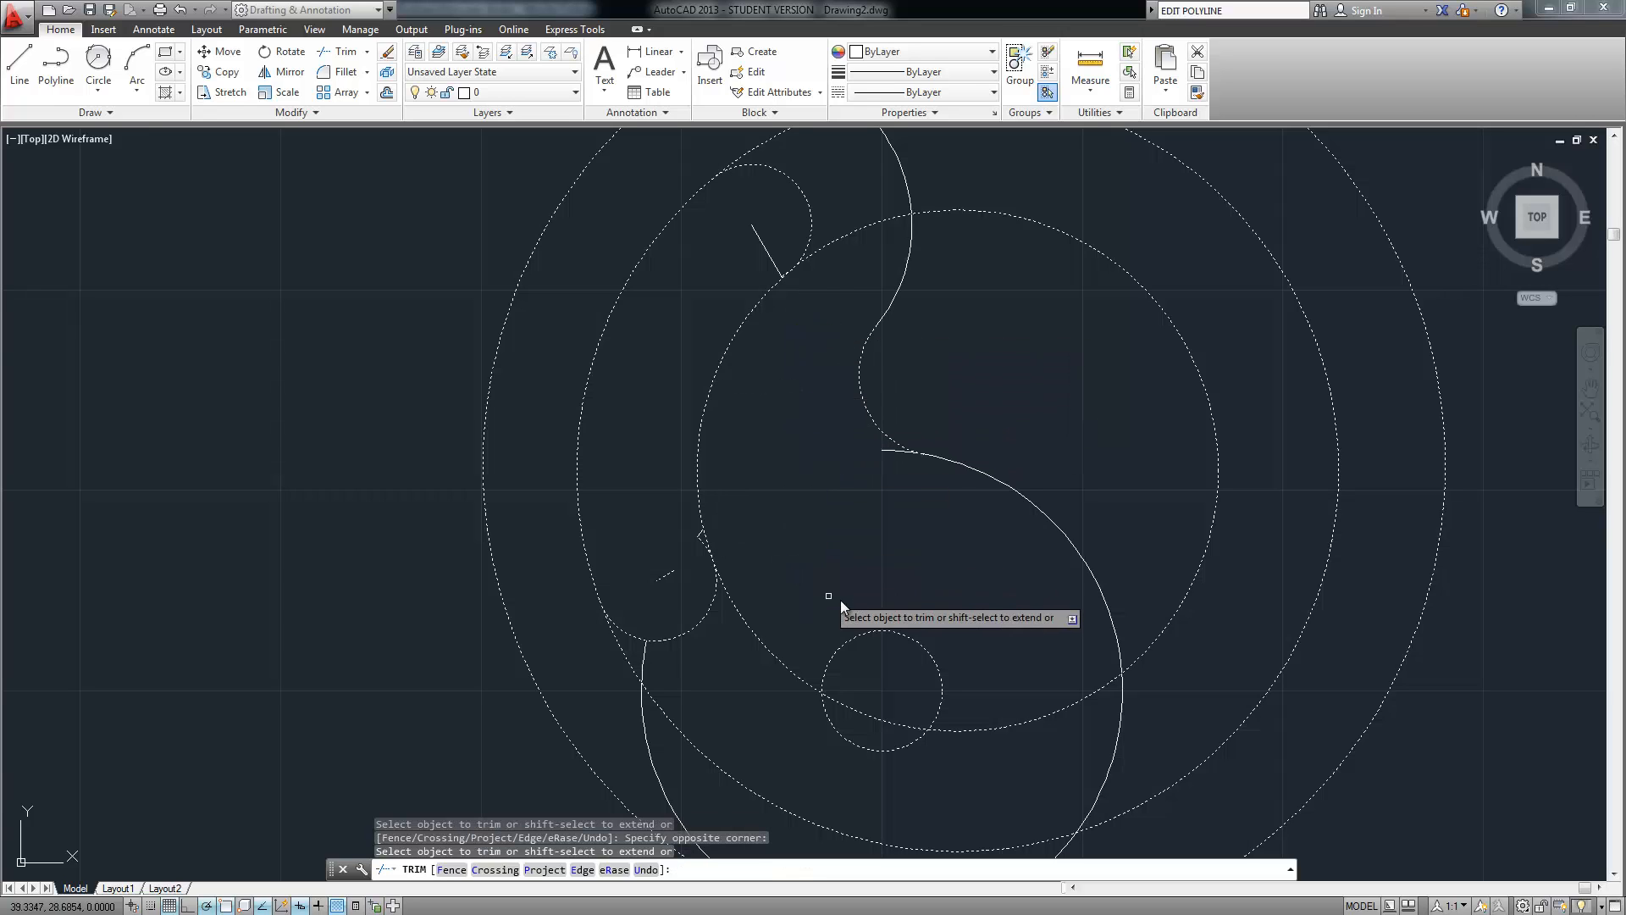
# Trim away the lower-left part of the ring and of the inner circle
pyautogui.moveTo(853, 598); pyautogui.dragTo(835, 403, button='middle')
pyautogui.scroll(5, 680, 367)
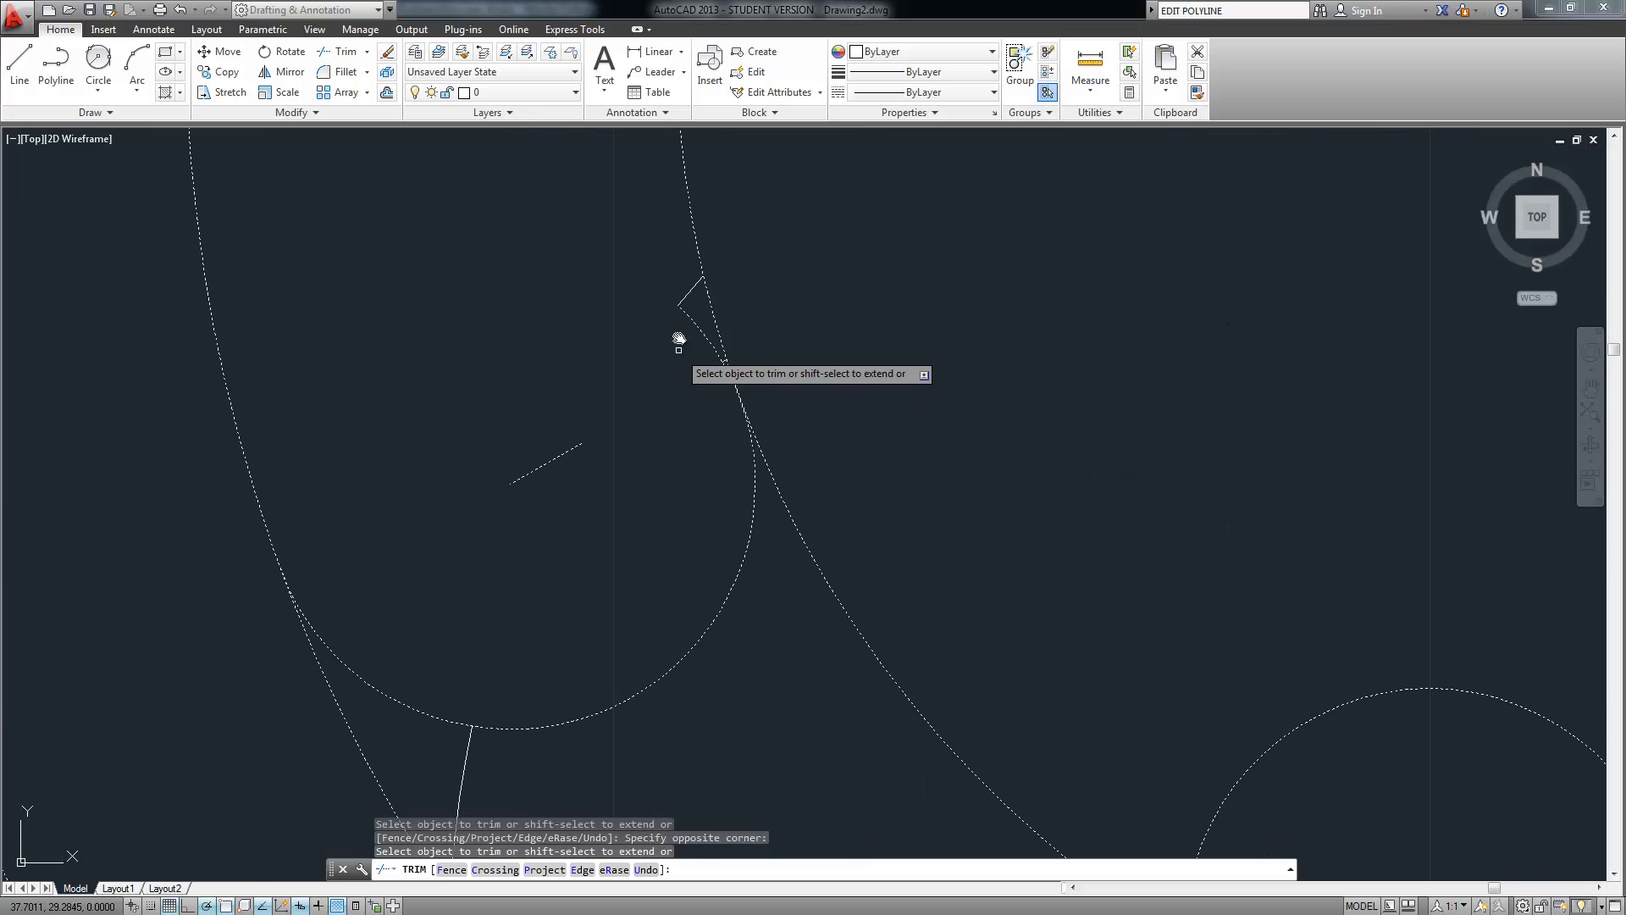
pyautogui.scroll(-5, 641, 491)
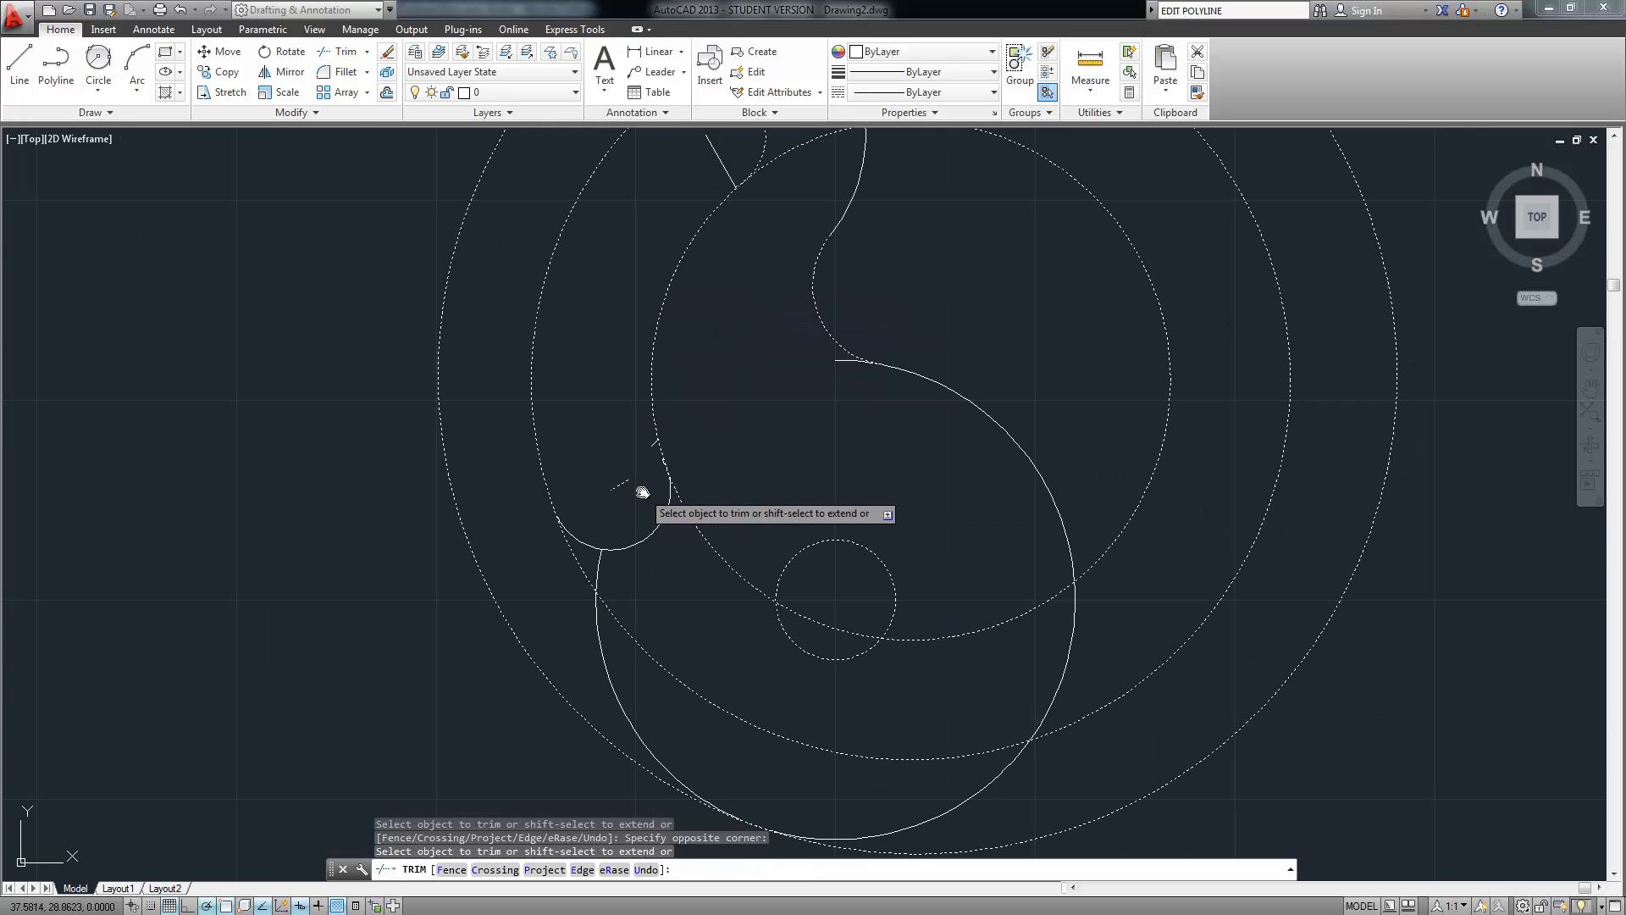
pyautogui.scroll(6, 655, 452)
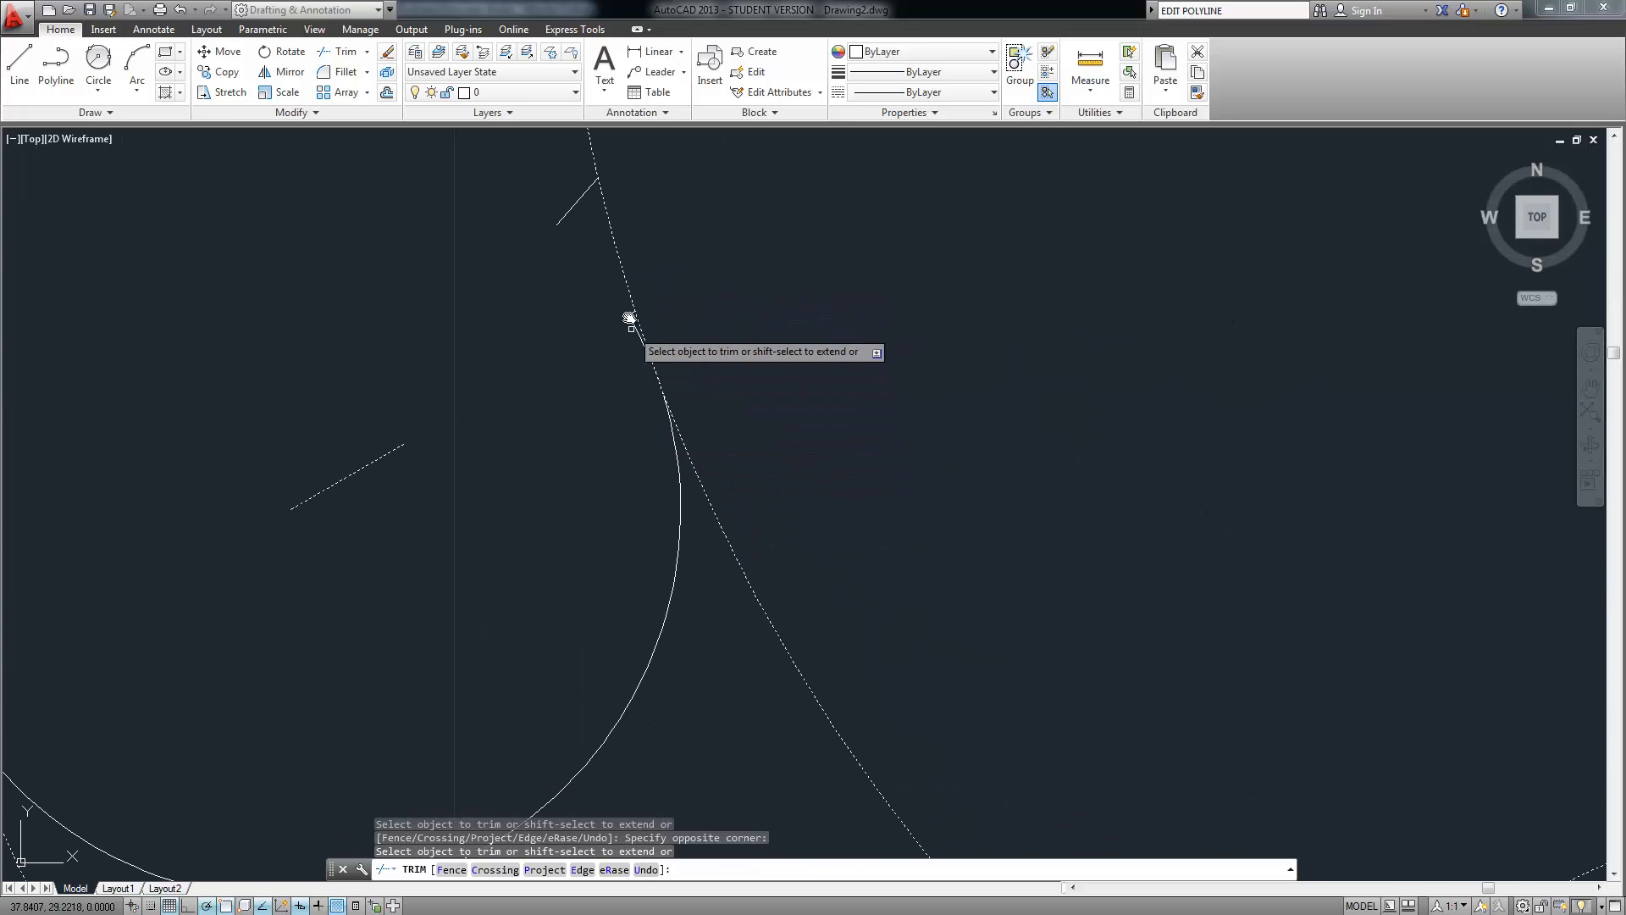
pyautogui.scroll(-5, 602, 472)
pyautogui.scroll(-3, 601, 473)
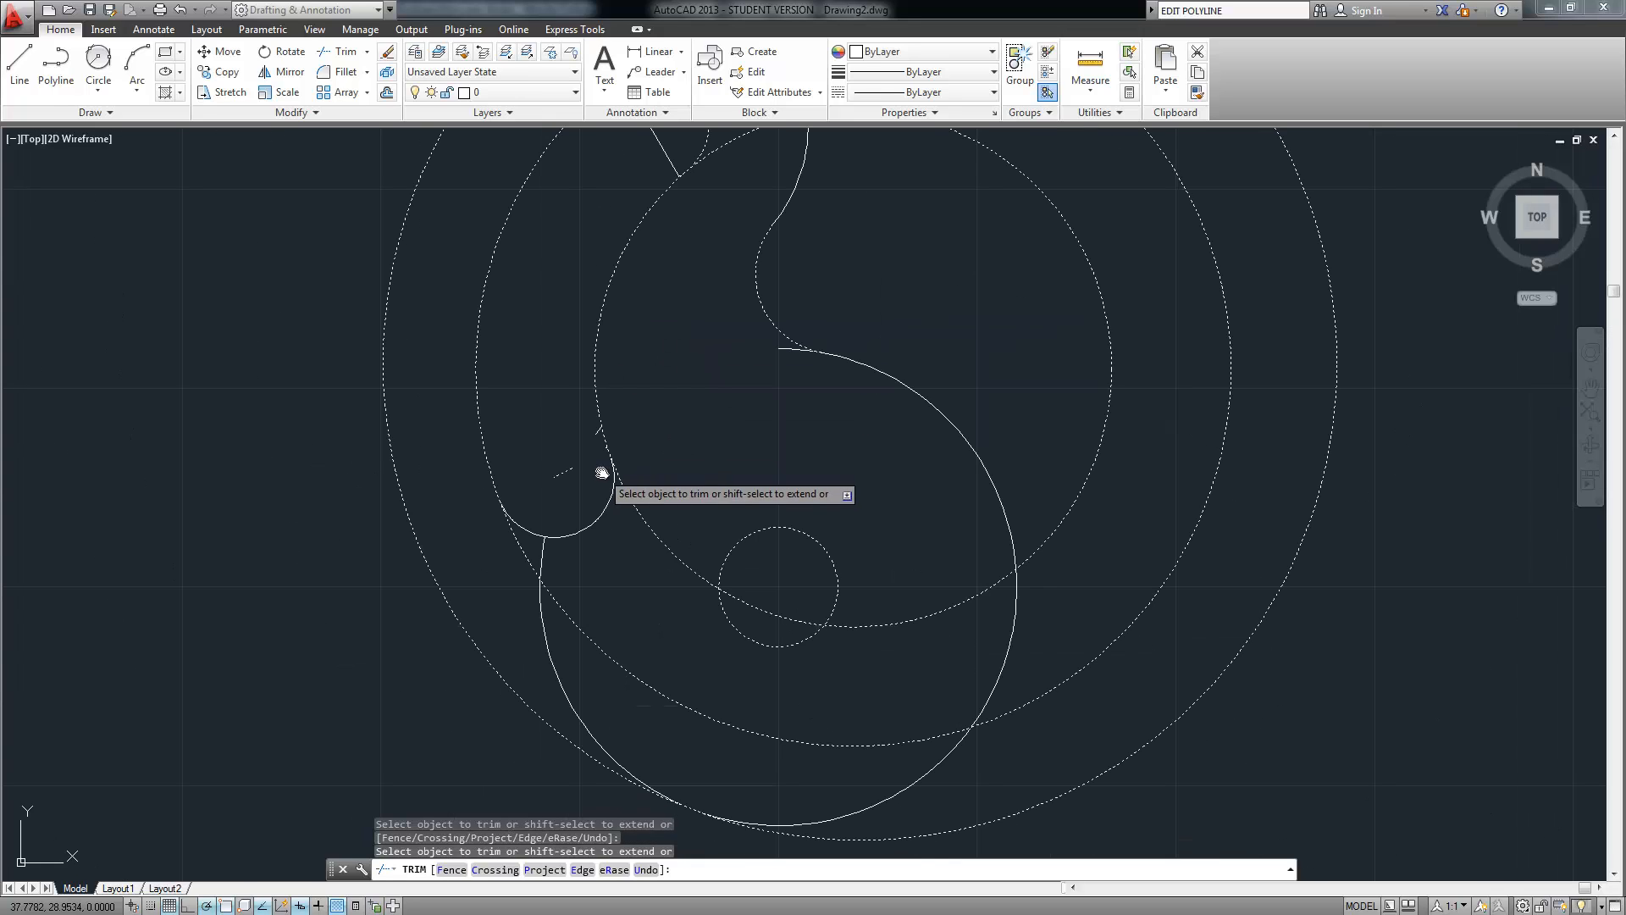
pyautogui.moveTo(645, 625); pyautogui.dragTo(624, 577, button='middle')
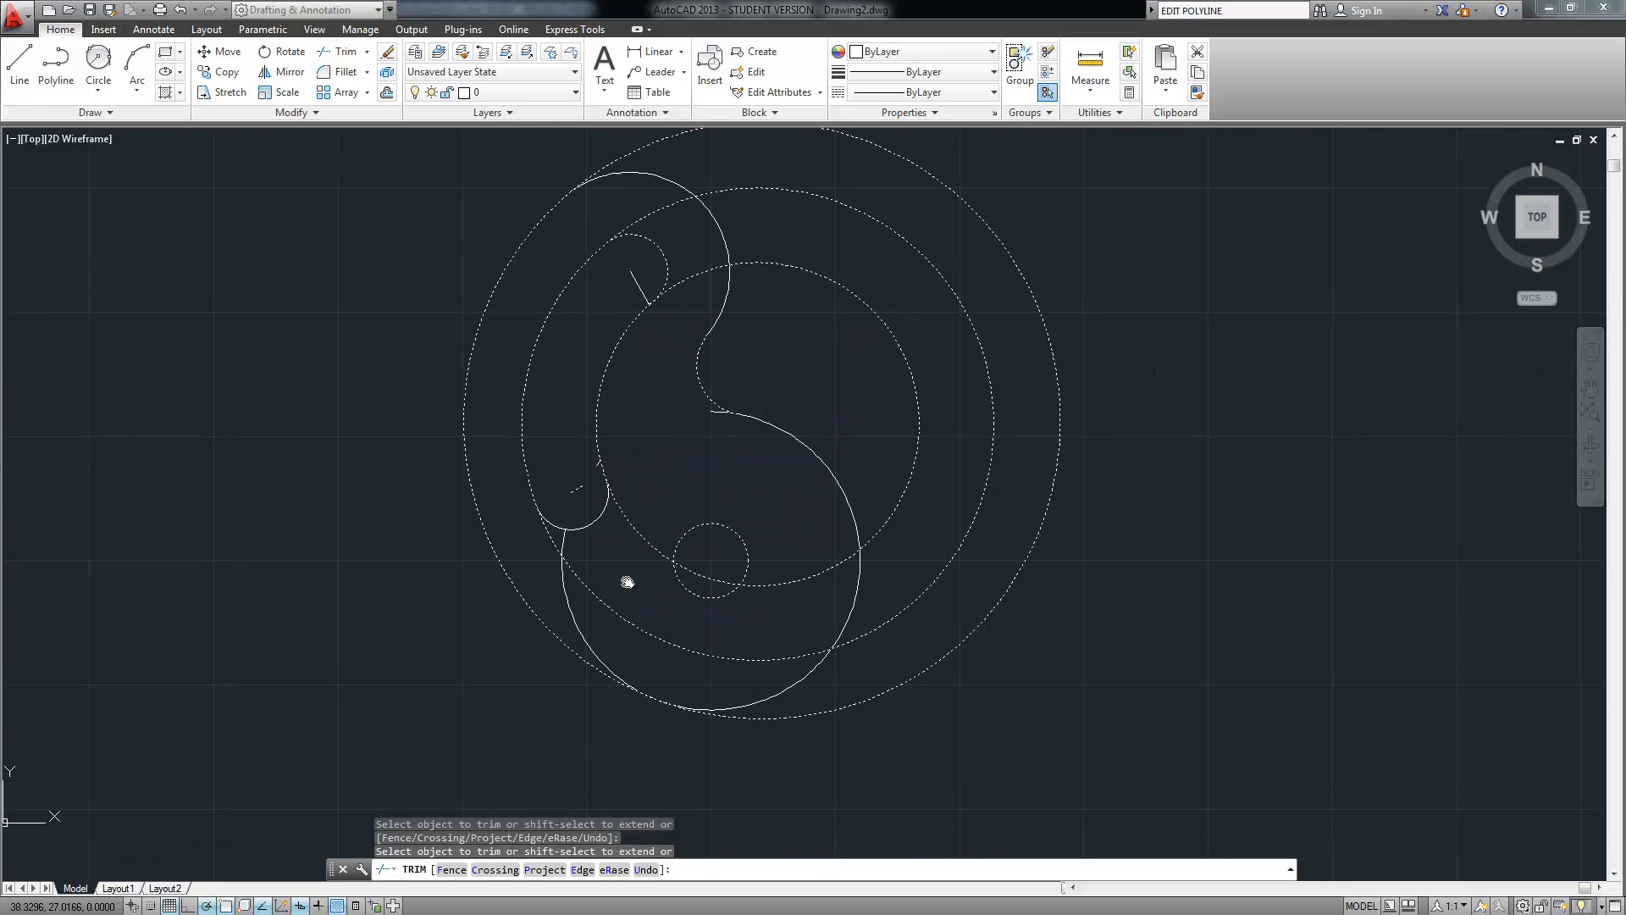
pyautogui.click(602, 552)
pyautogui.click(555, 597)
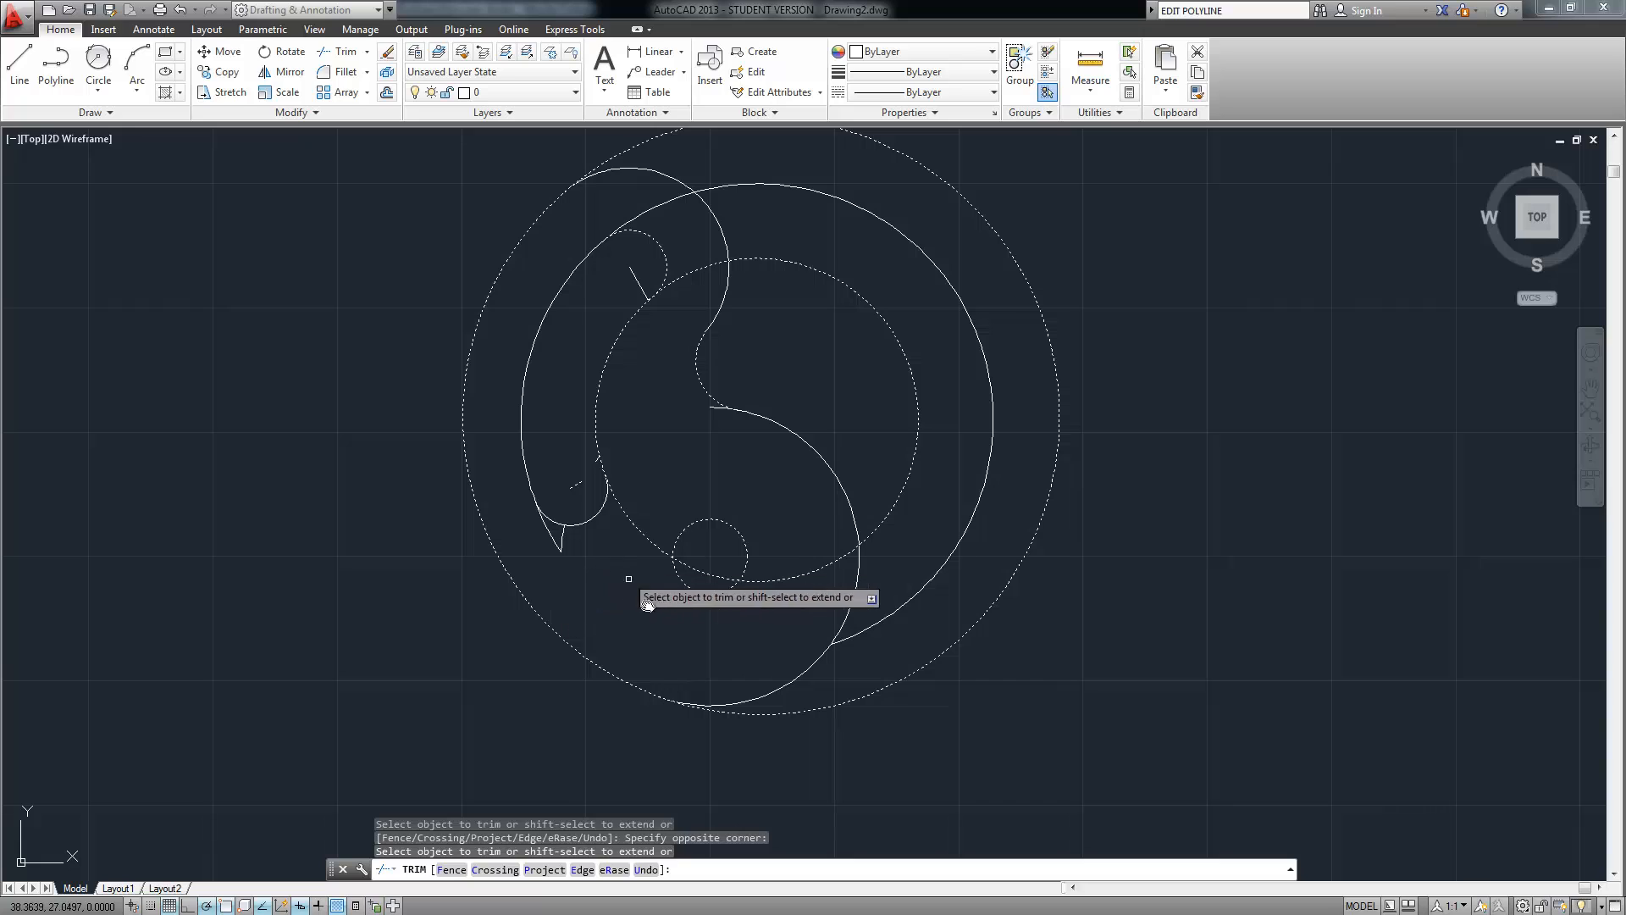
pyautogui.click(639, 540)
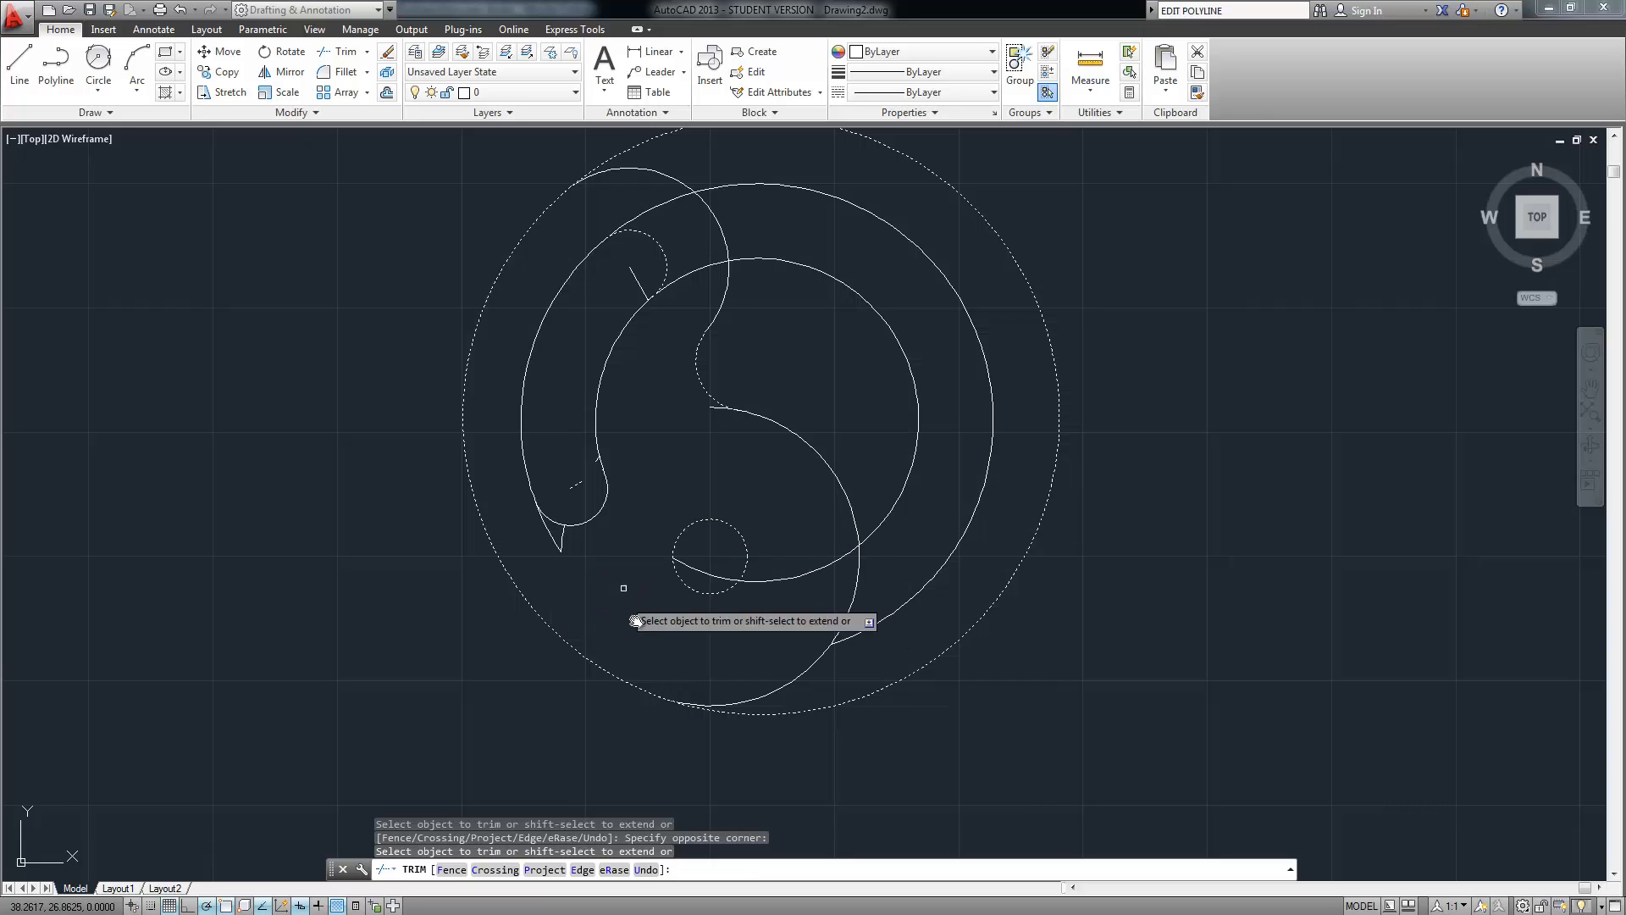
# Trim the right arcs of the inner circle and inner ring, plus the leftover S-curve piece
pyautogui.click(813, 548)
pyautogui.click(770, 645)
pyautogui.click(936, 533)
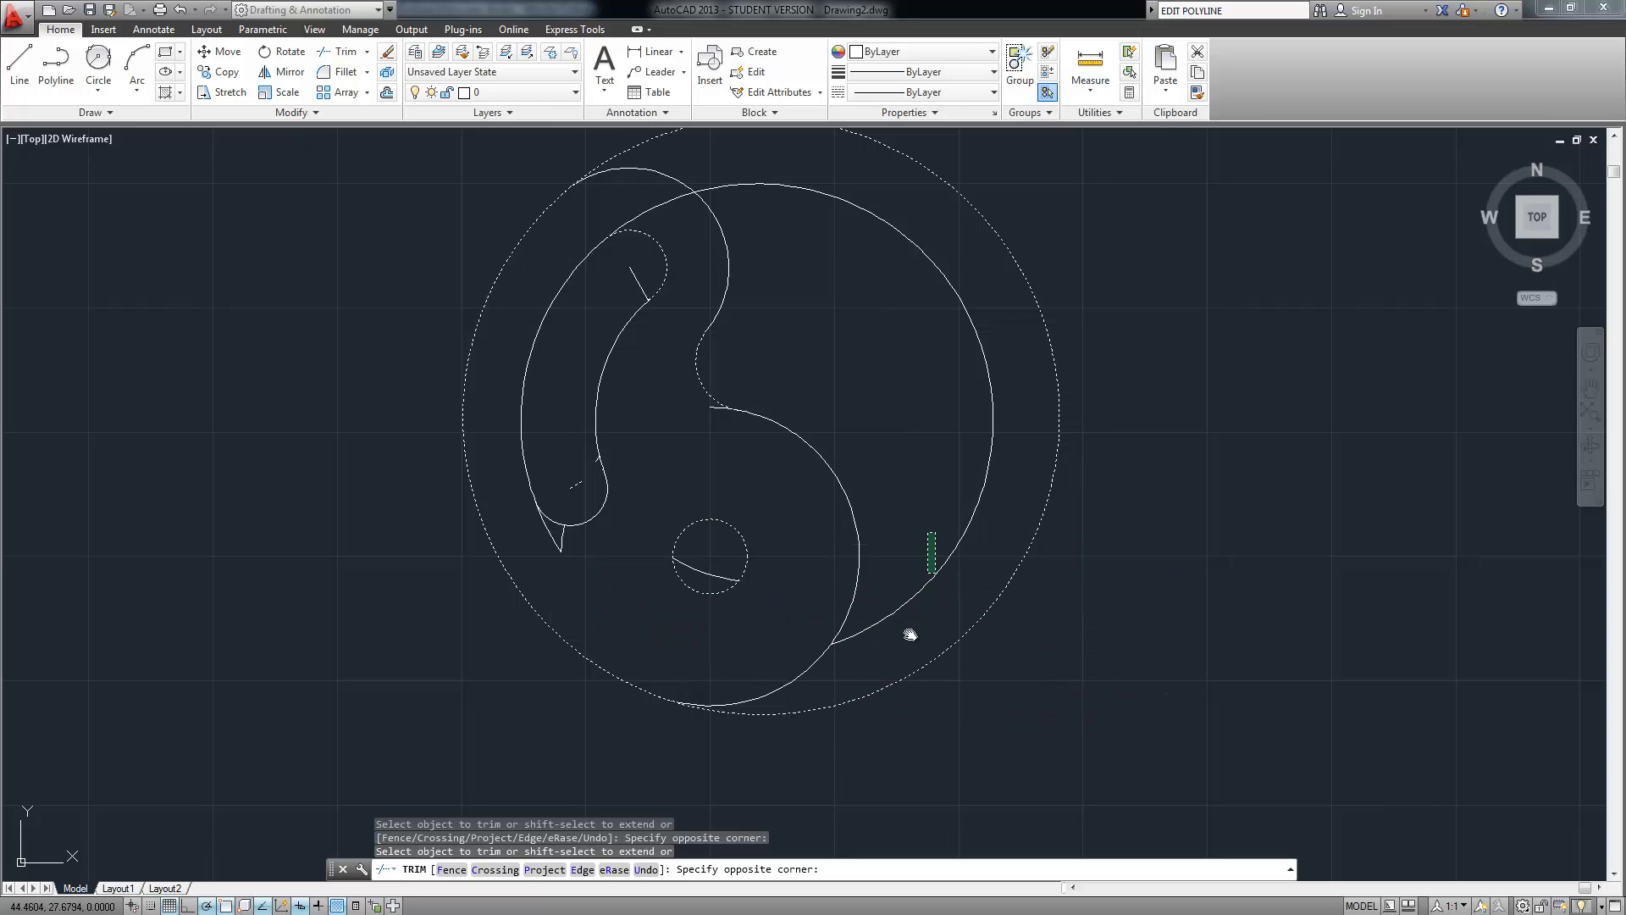
pyautogui.click(885, 696)
pyautogui.moveTo(873, 399); pyautogui.dragTo(867, 487, button='middle')
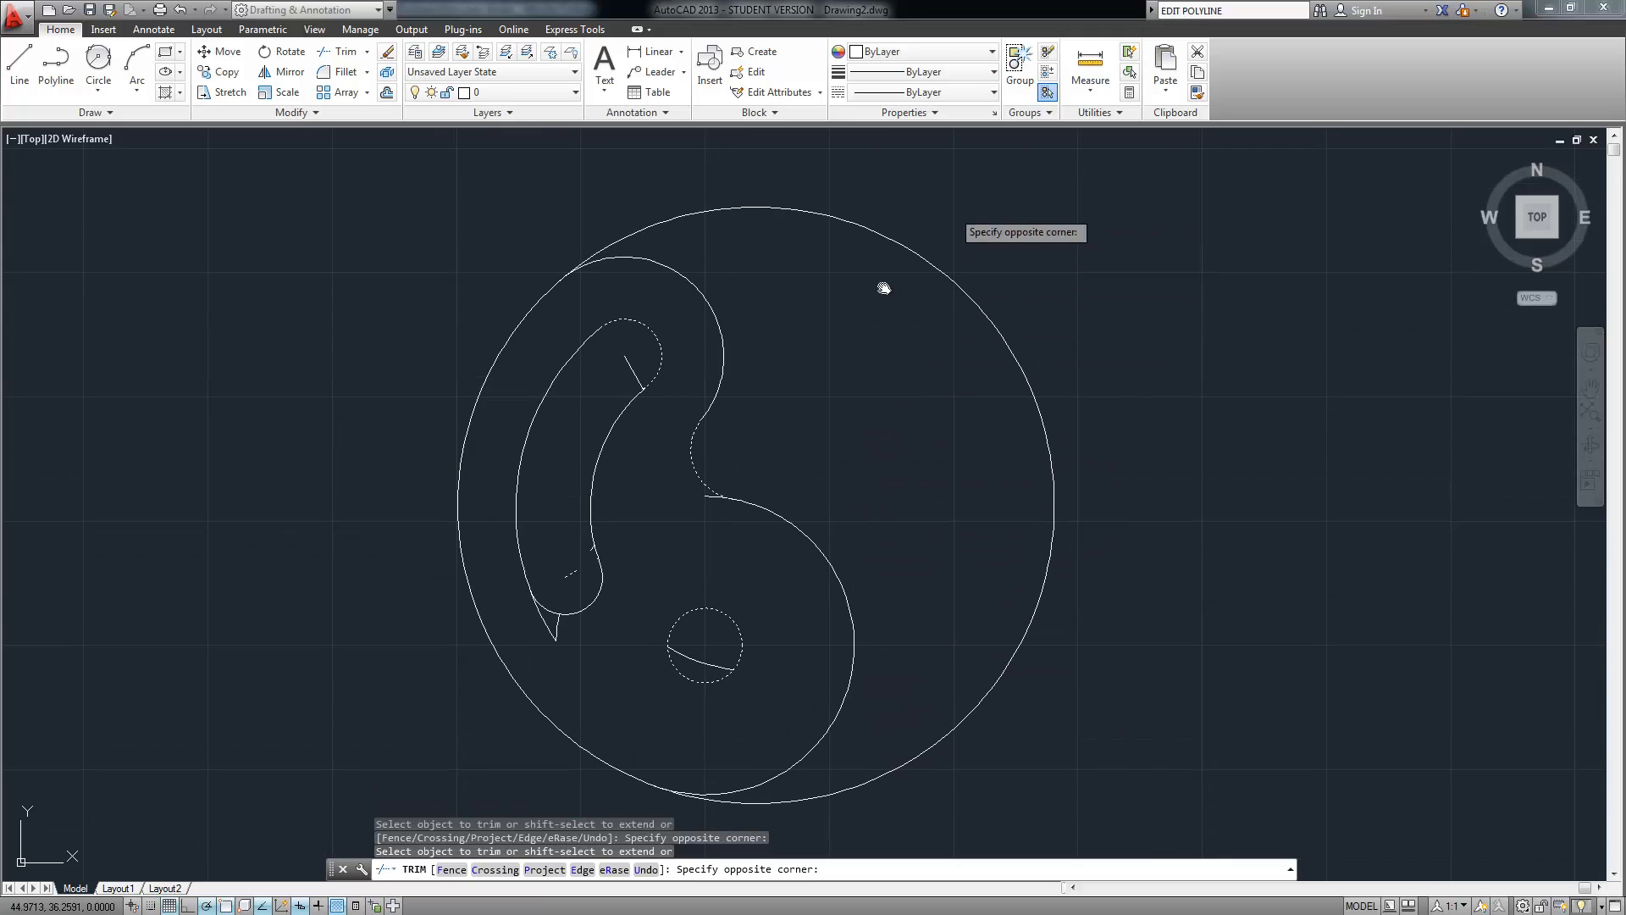
pyautogui.click(709, 497)
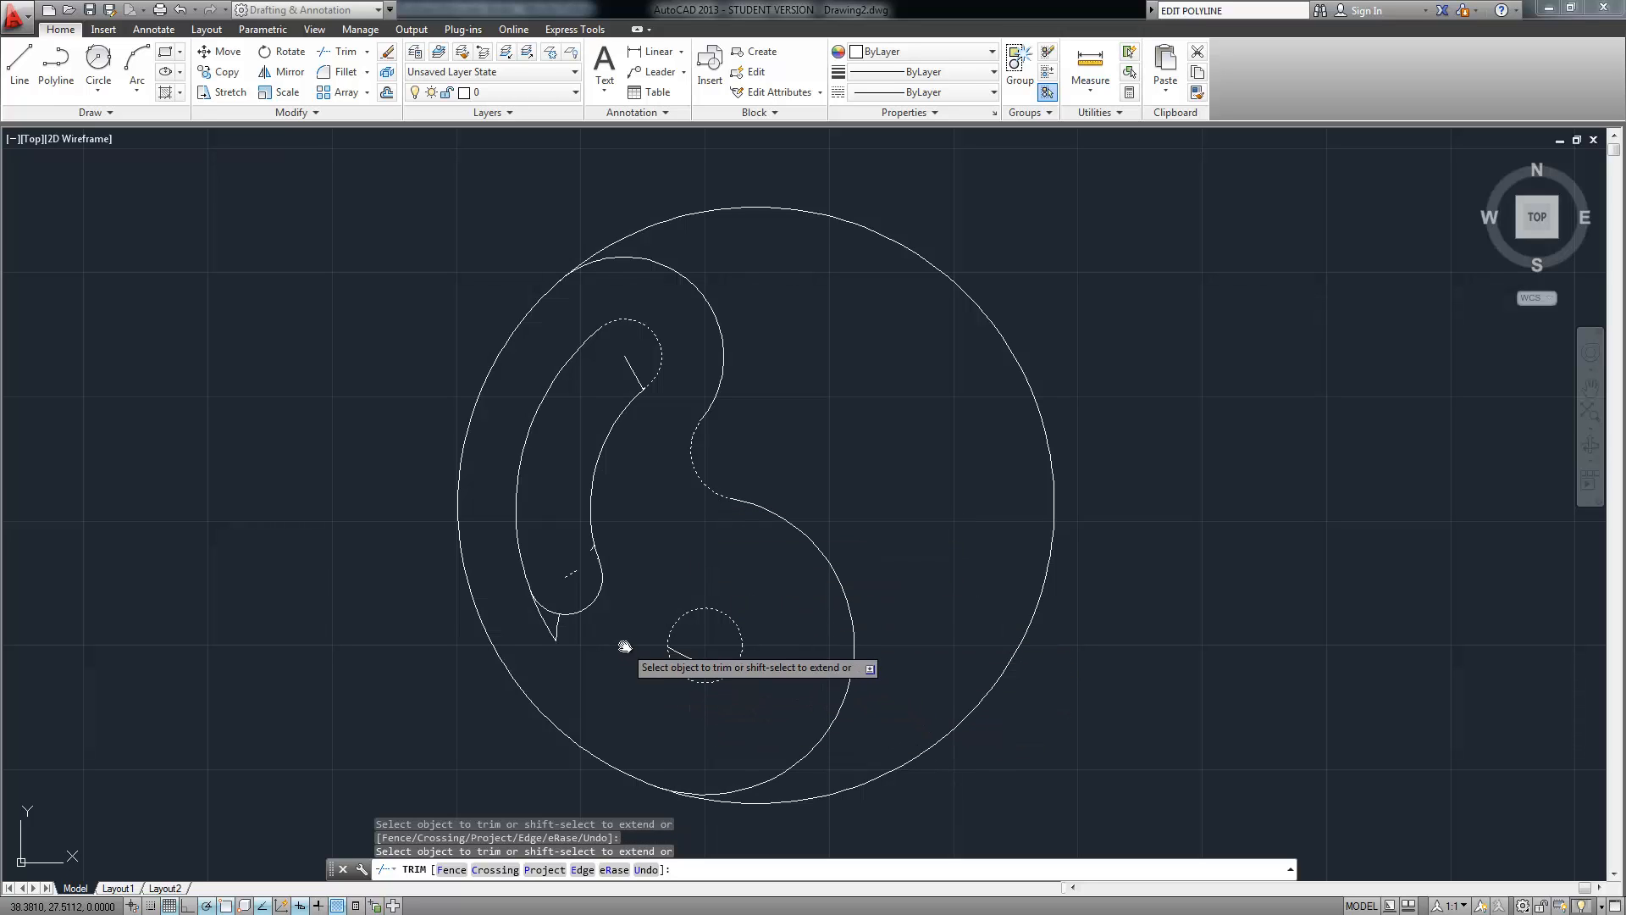
pyautogui.scroll(-3, 618, 652)
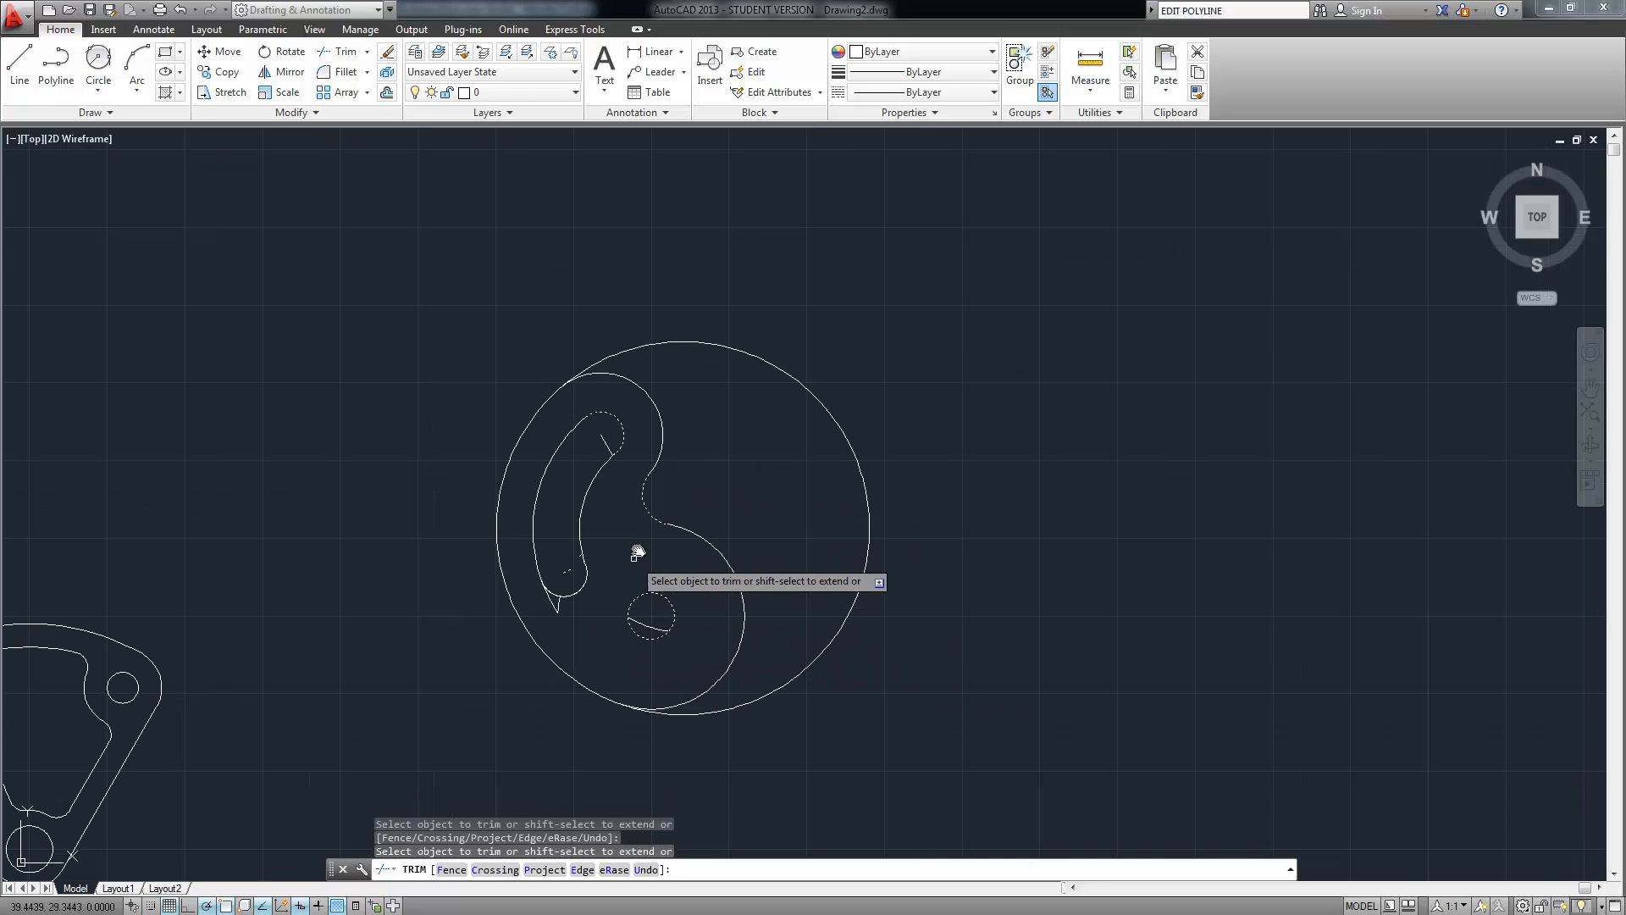
# Rerun TR with the whole drawing as cutting edges and cut off the big circle's upper-right arc
pyautogui.press('Return')
pyautogui.write('tr')
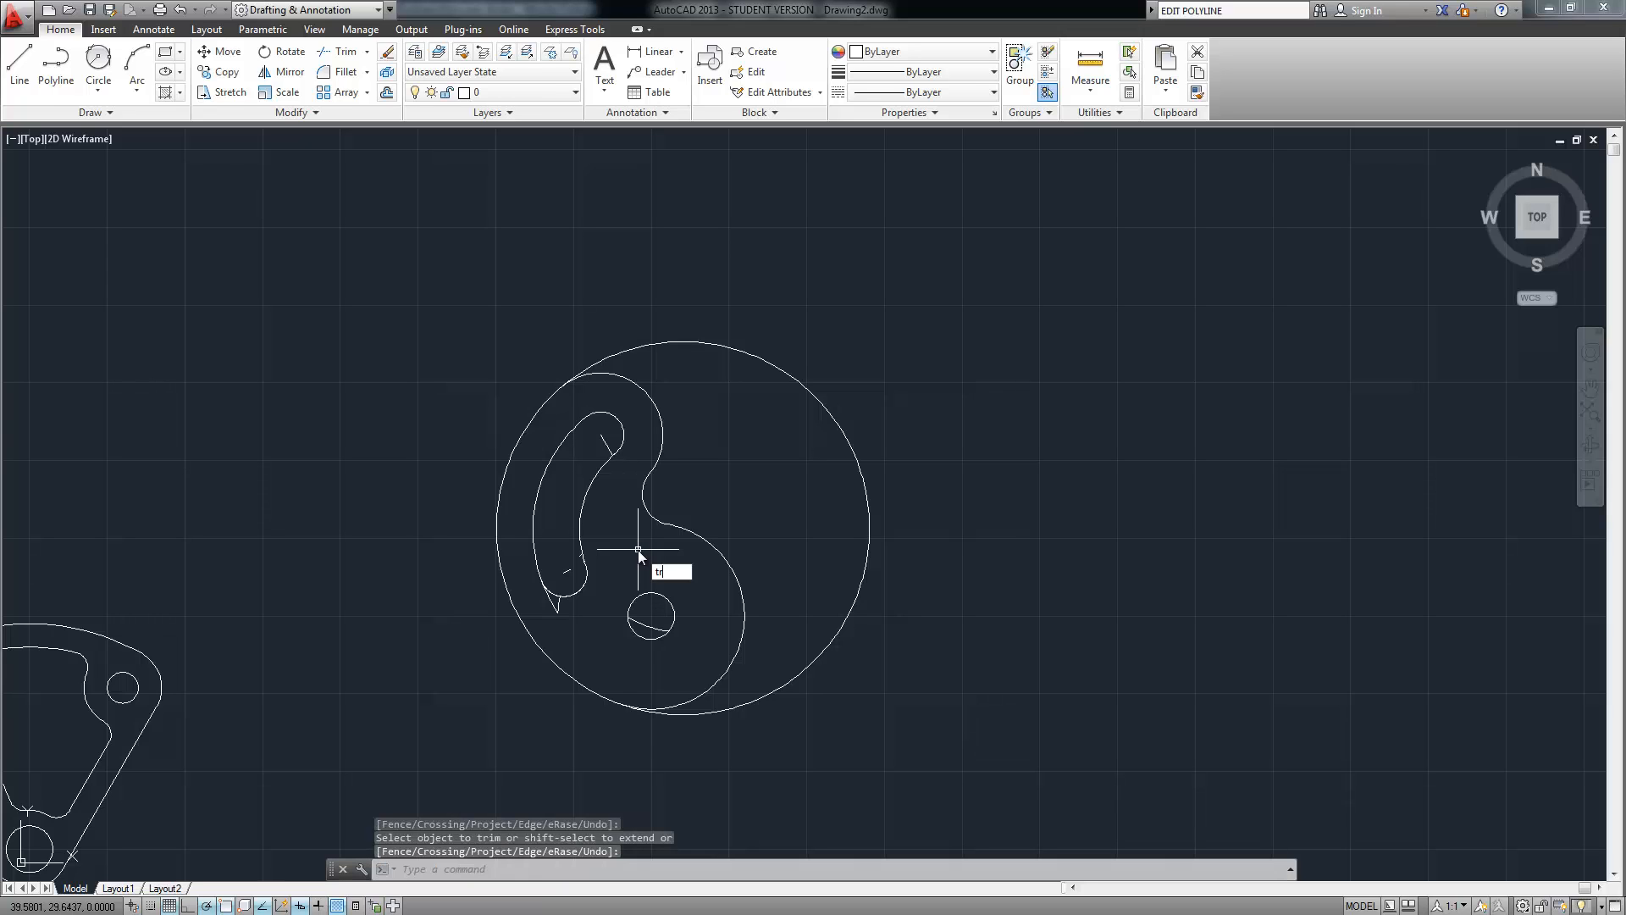
pyautogui.press('Return')
pyautogui.click(930, 252)
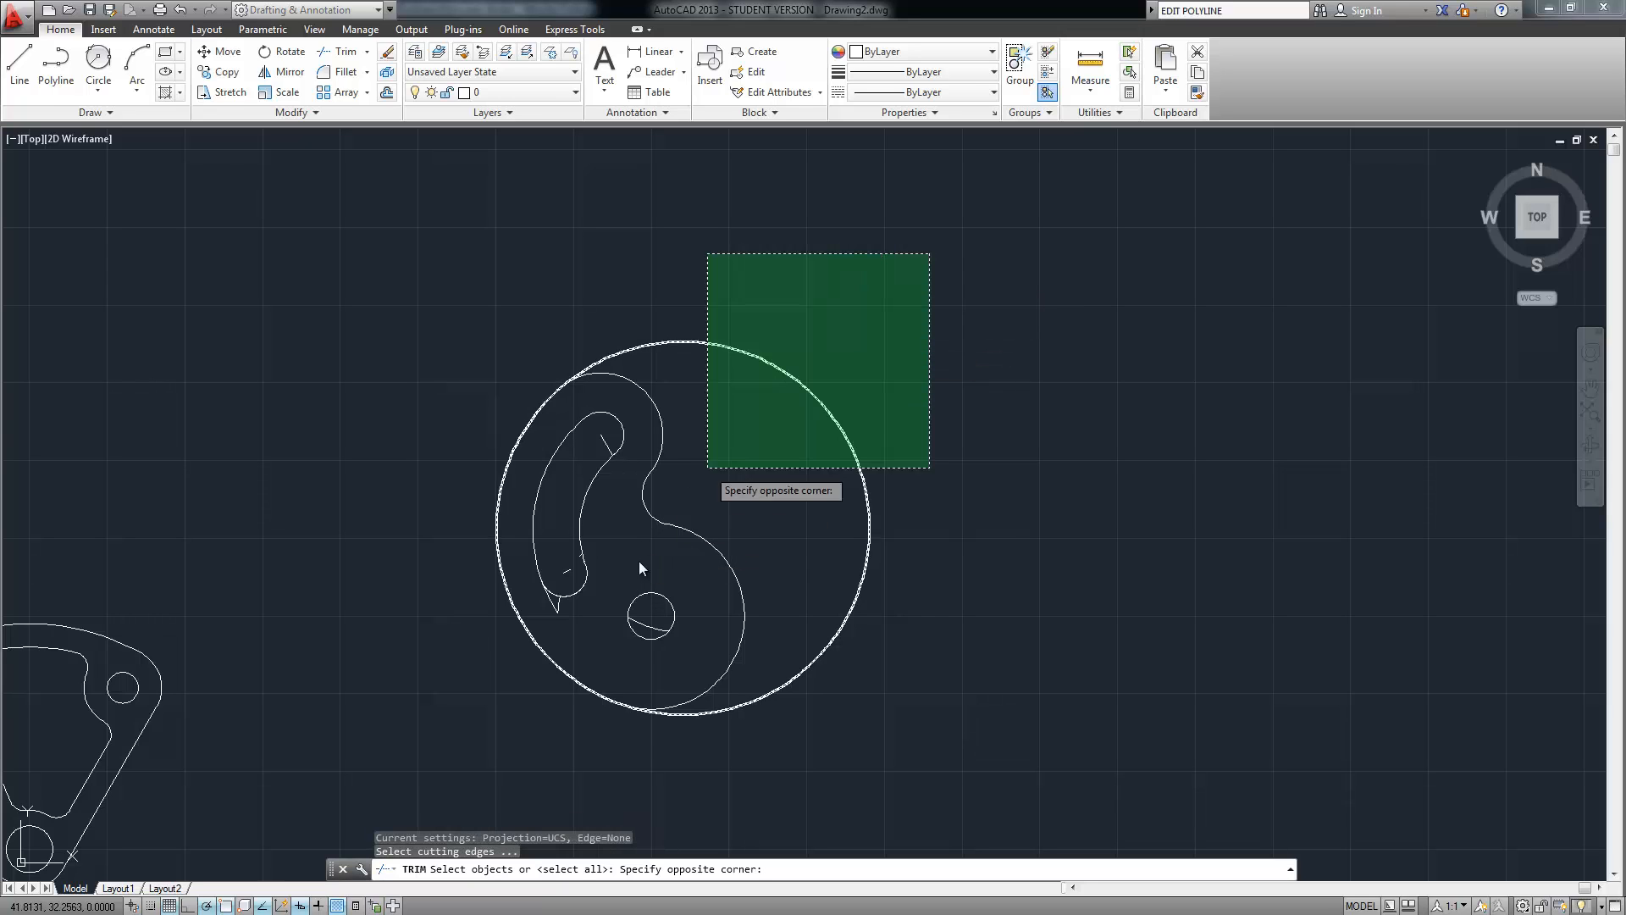
pyautogui.click(438, 755)
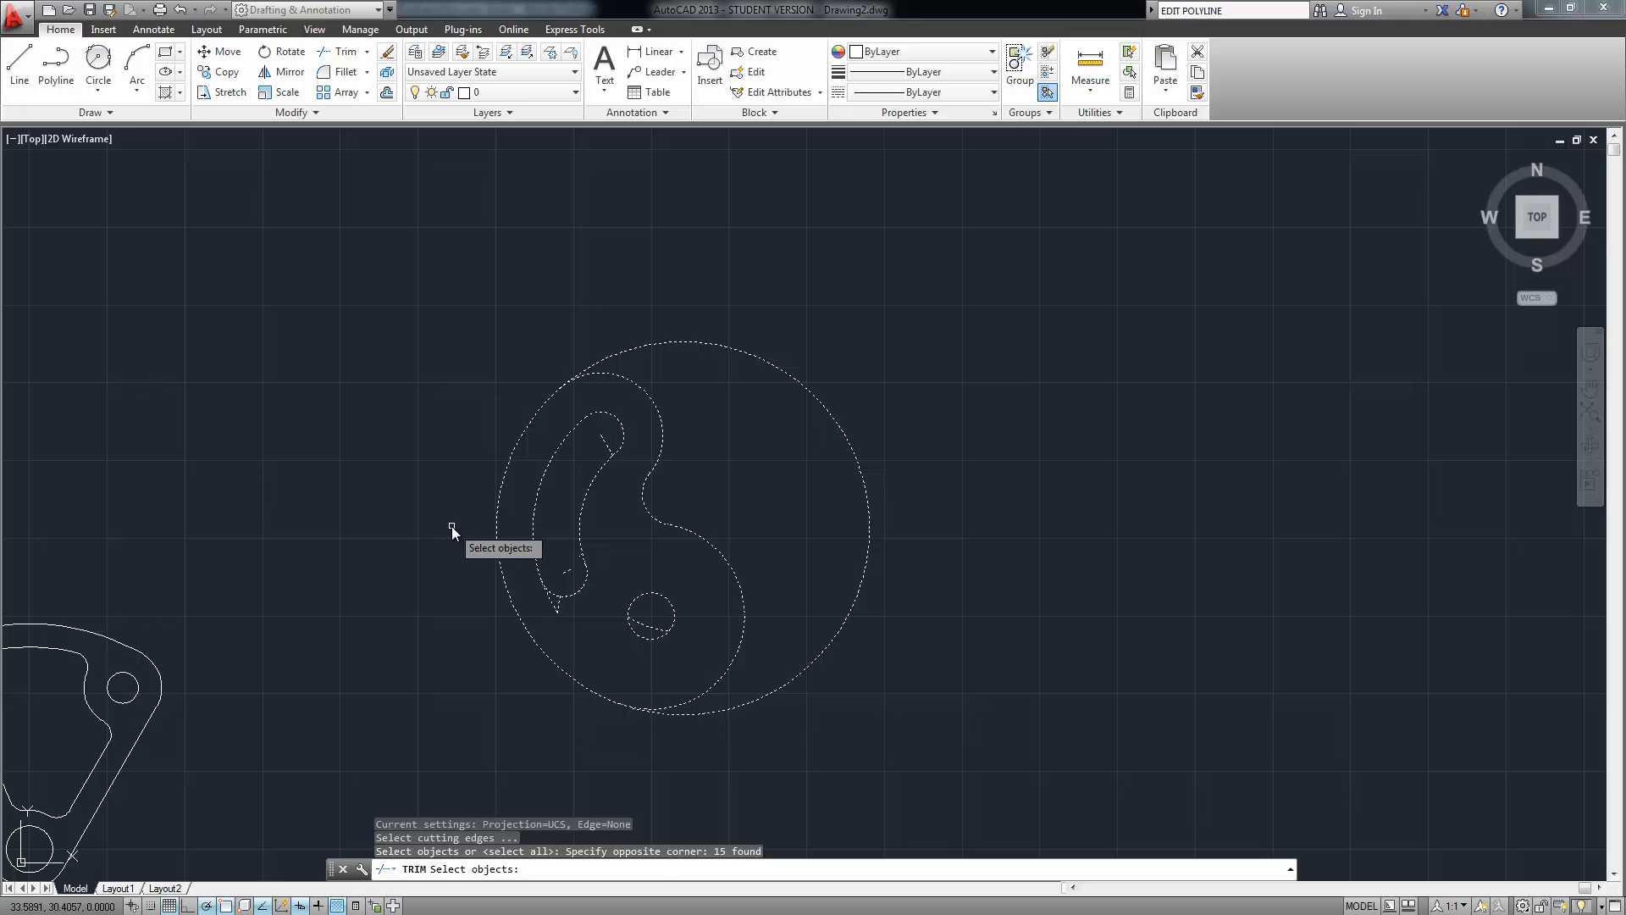
pyautogui.press('Return')
pyautogui.click(863, 334)
pyautogui.click(785, 446)
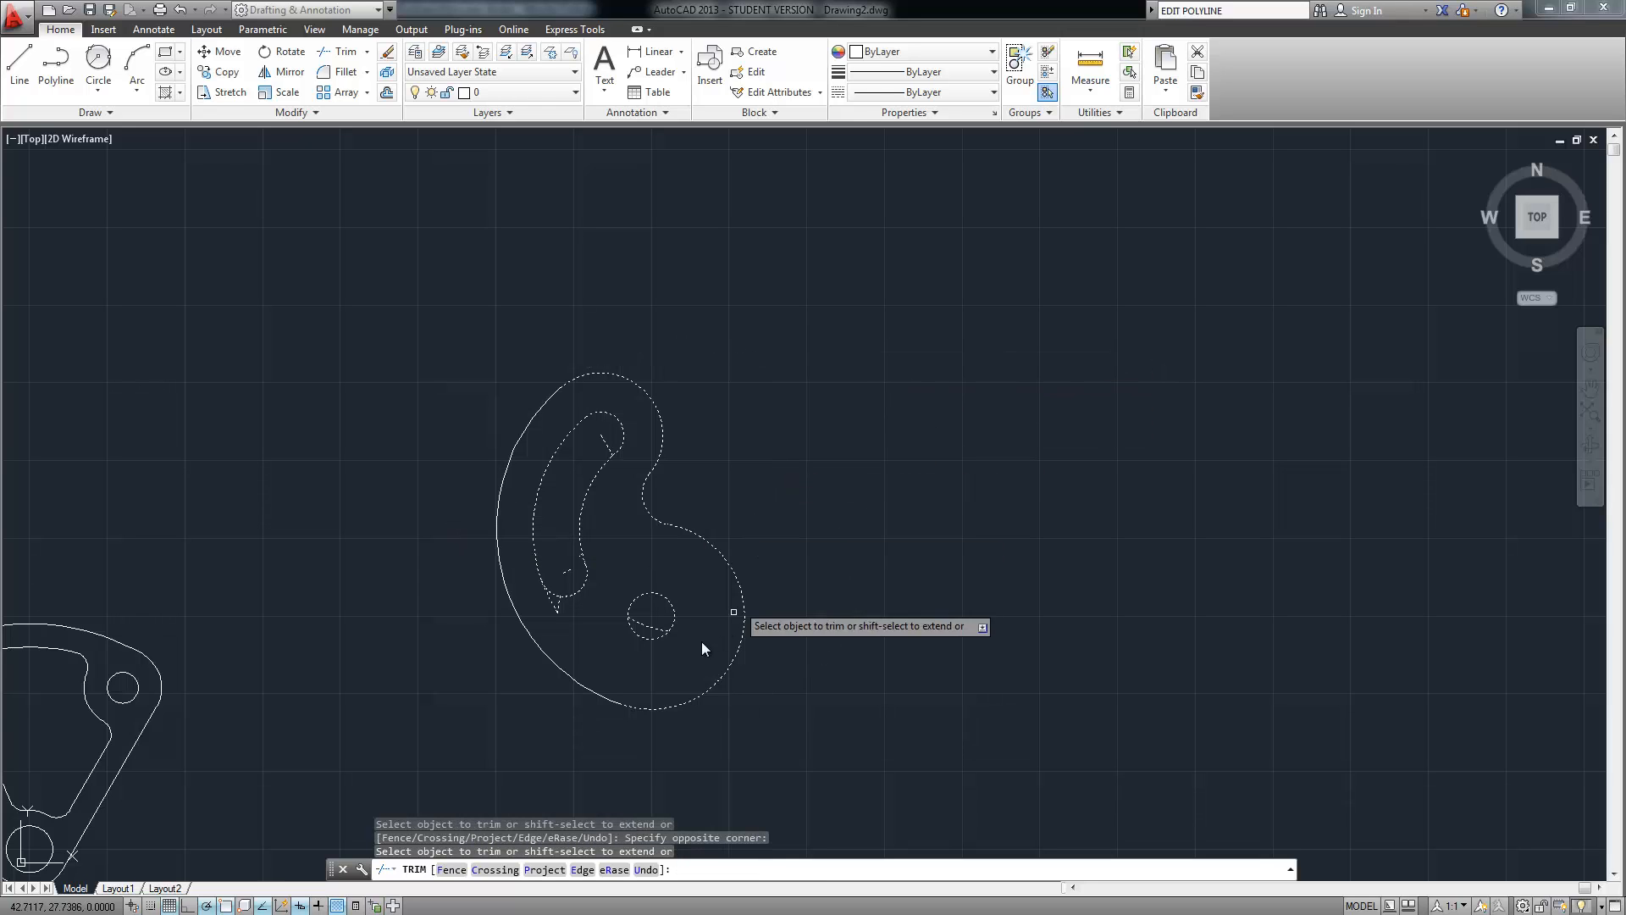
pyautogui.press('Return')
# Select the leftover short lines near the slot tip and the stray line inside the hole
pyautogui.scroll(8, 573, 635)
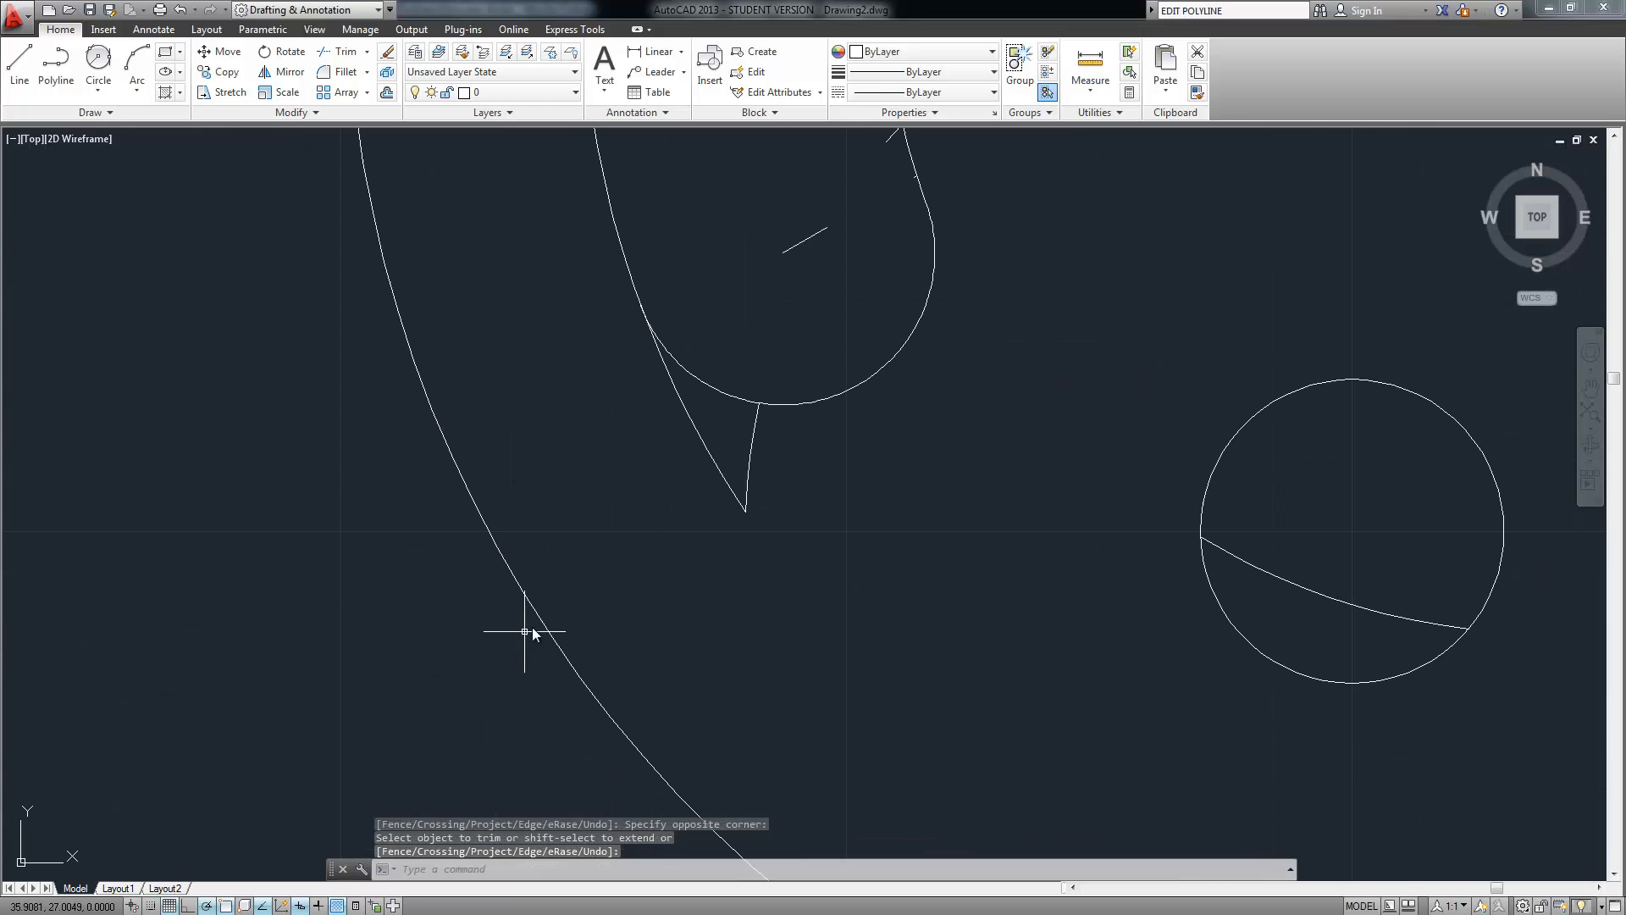
pyautogui.click(793, 441)
pyautogui.click(683, 543)
pyautogui.moveTo(1053, 556); pyautogui.dragTo(864, 686, button='middle')
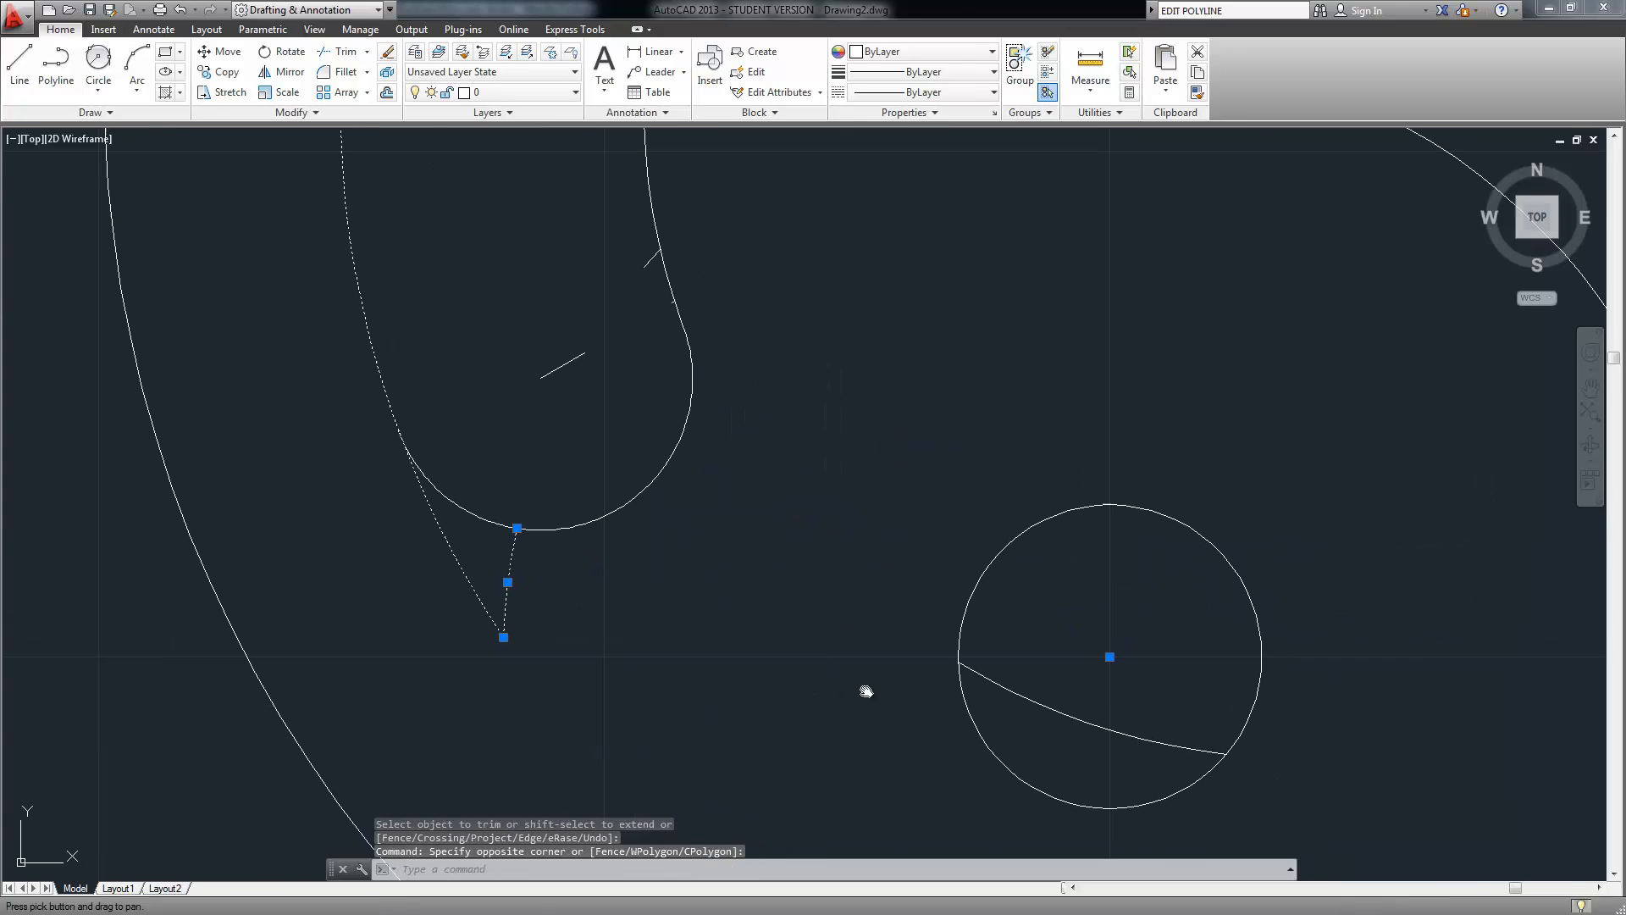
pyautogui.click(968, 665)
pyautogui.click(582, 348)
pyautogui.click(545, 406)
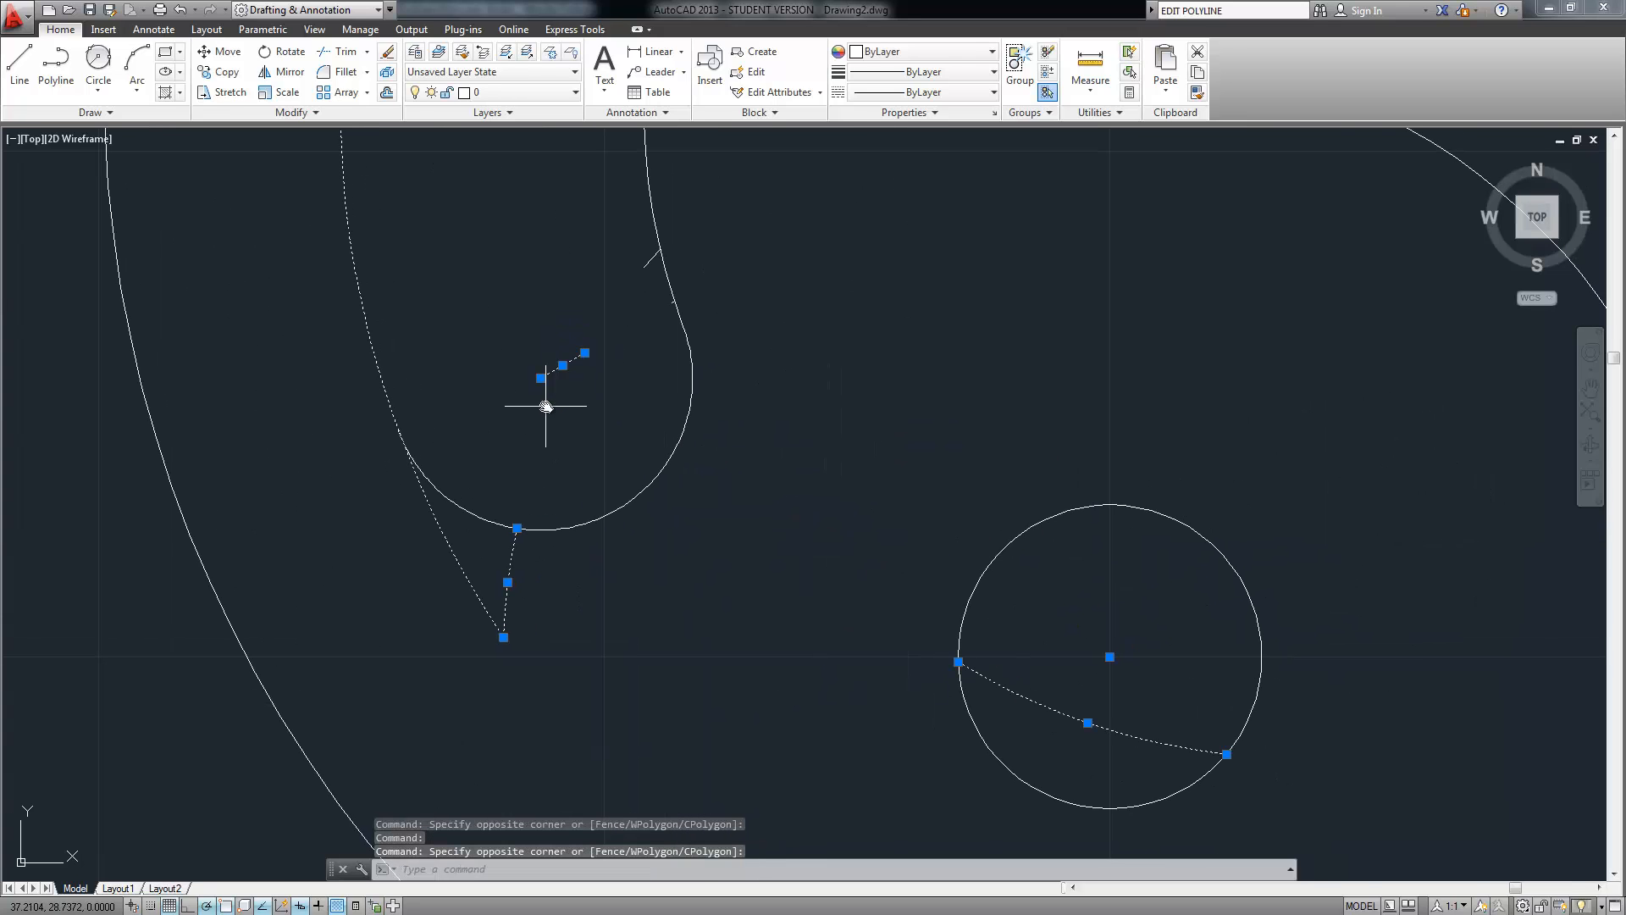
# Add another stray short line on the curve near the slot's tip to the selection
pyautogui.moveTo(544, 272); pyautogui.dragTo(504, 536, button='middle')
pyautogui.scroll(-2, 505, 537)
pyautogui.moveTo(605, 529); pyautogui.dragTo(600, 536, button='middle')
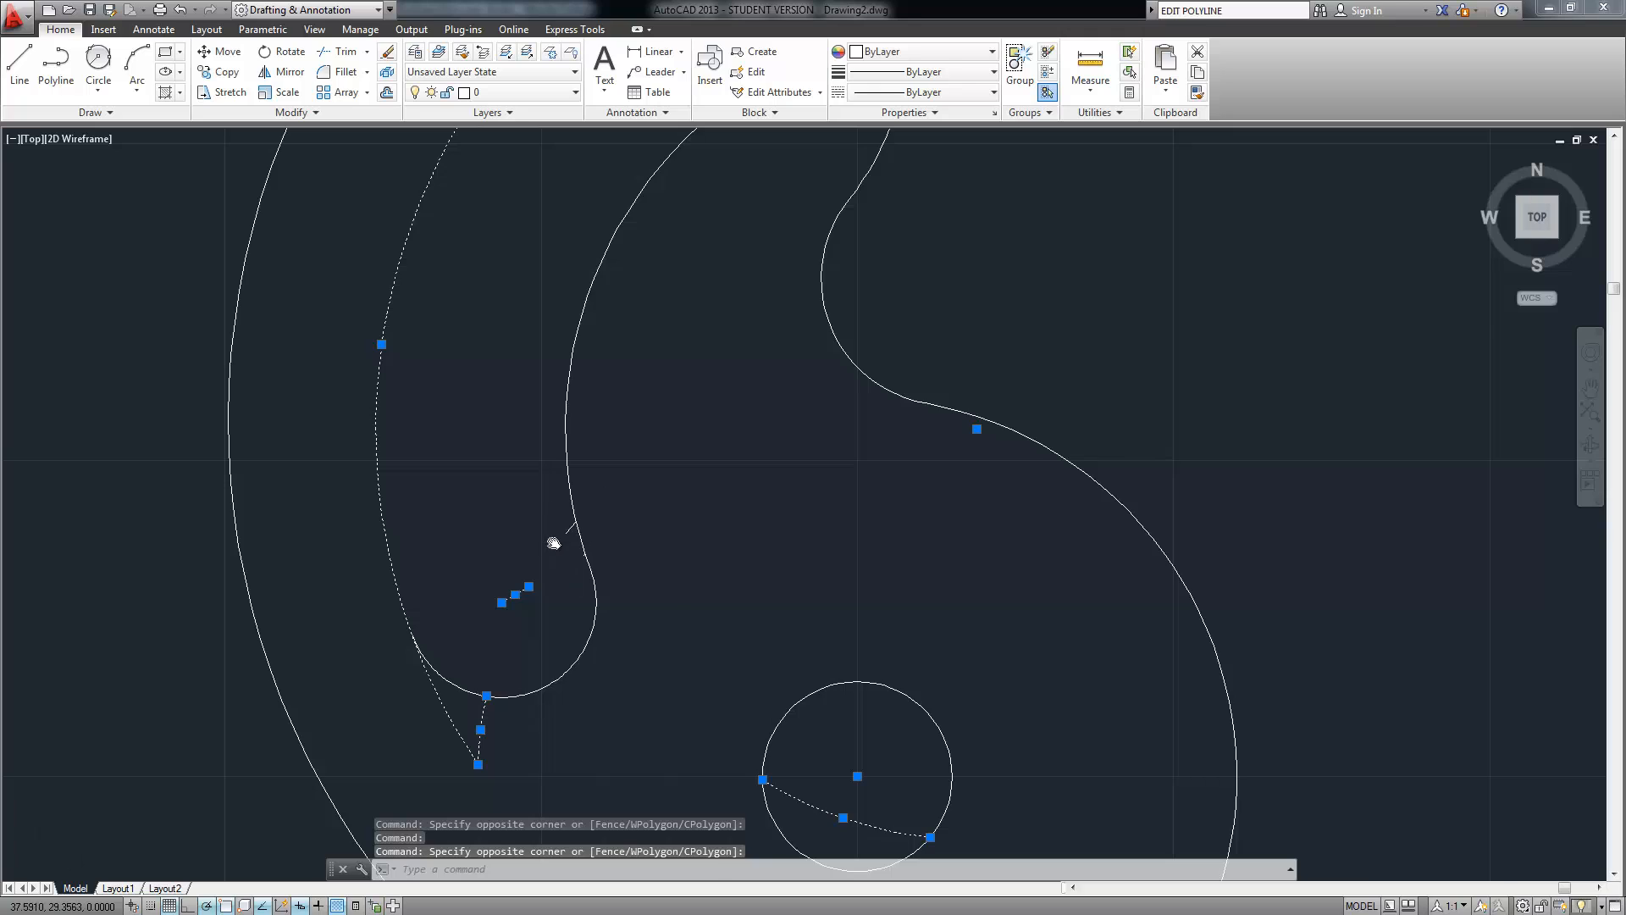
pyautogui.scroll(6, 553, 543)
pyautogui.scroll(4, 635, 589)
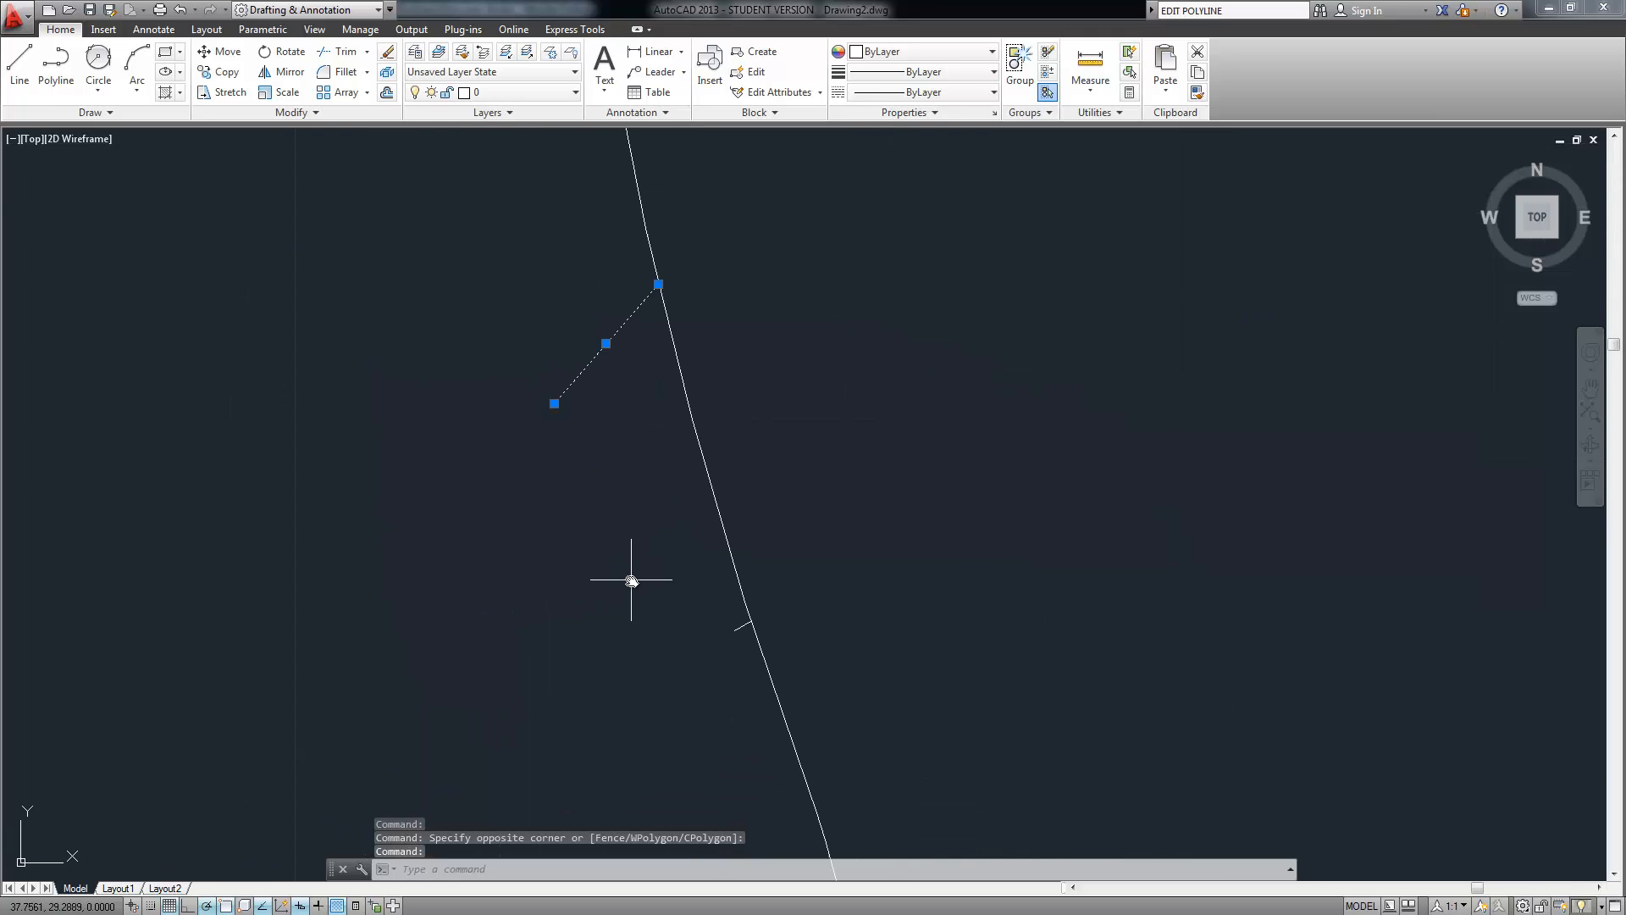
pyautogui.moveTo(632, 573); pyautogui.dragTo(598, 458, button='middle')
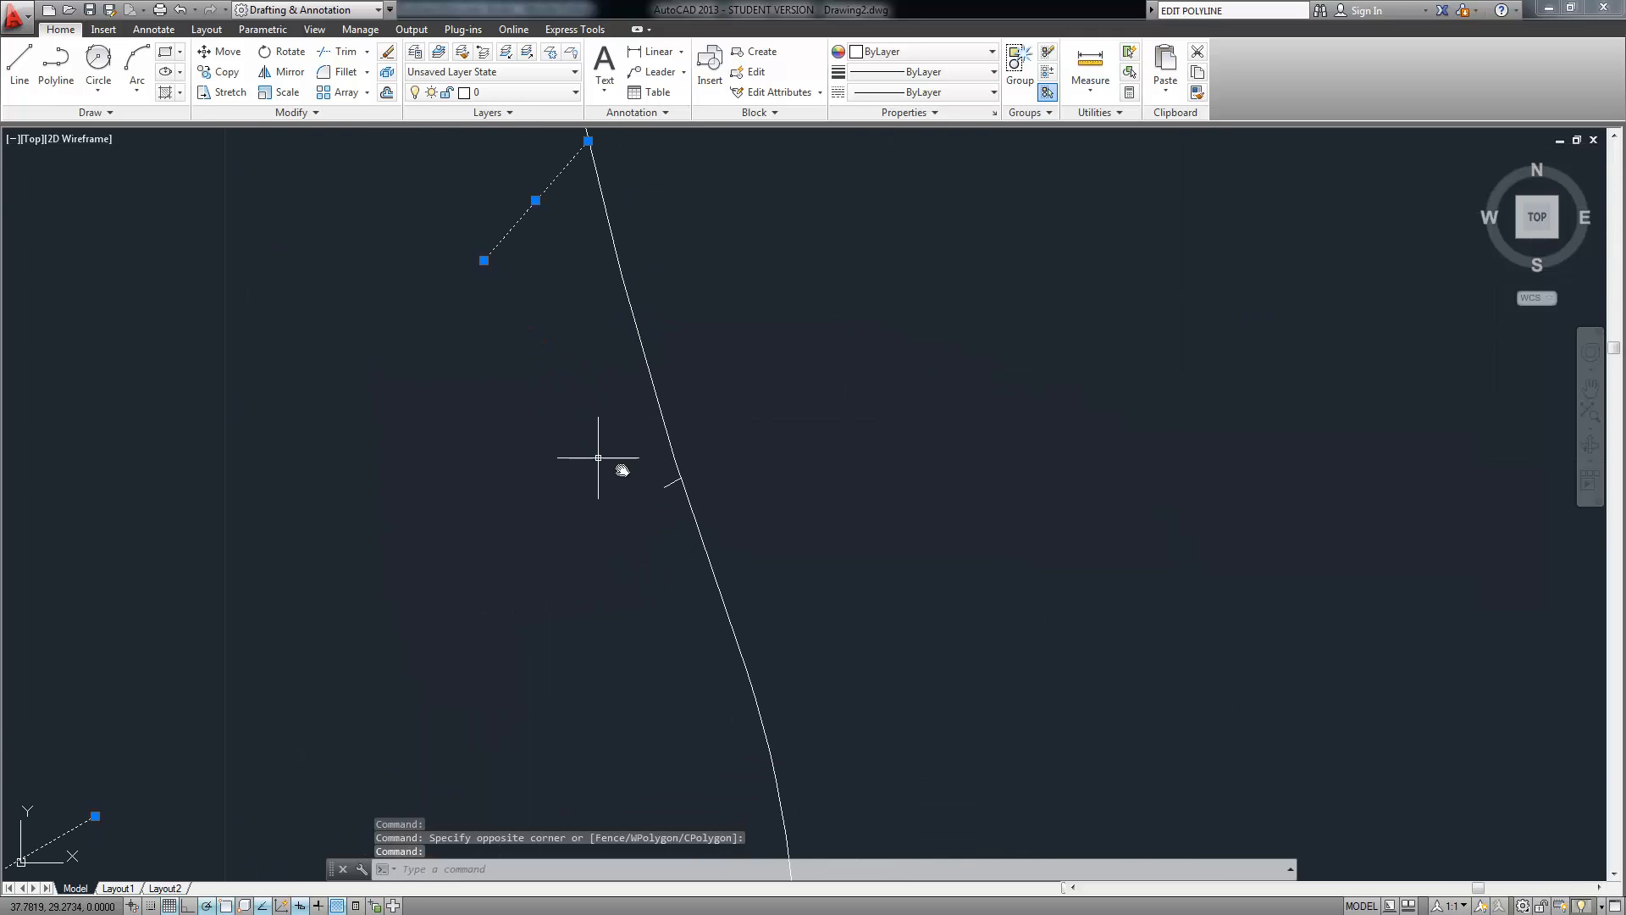
pyautogui.click(668, 488)
pyautogui.scroll(-6, 551, 591)
pyautogui.scroll(8, 616, 723)
pyautogui.moveTo(616, 722); pyautogui.dragTo(537, 570, button='middle')
pyautogui.scroll(-2, 592, 687)
pyautogui.scroll(-4, 593, 688)
pyautogui.scroll(-4, 538, 571)
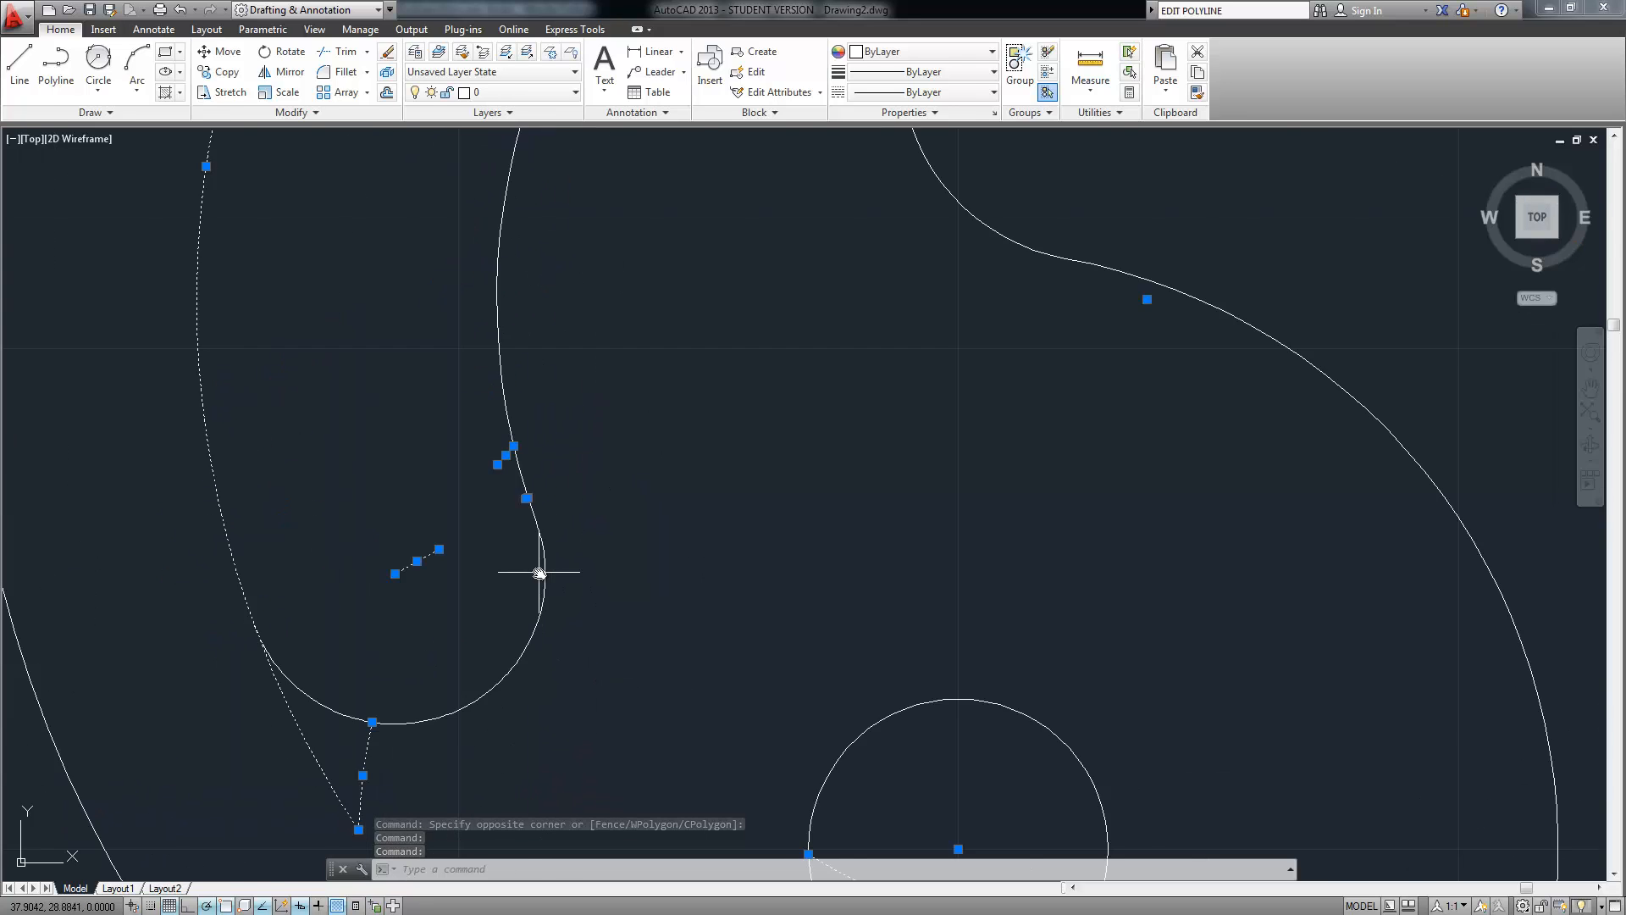
pyautogui.scroll(-4, 539, 573)
pyautogui.click(591, 228)
pyautogui.scroll(8, 581, 247)
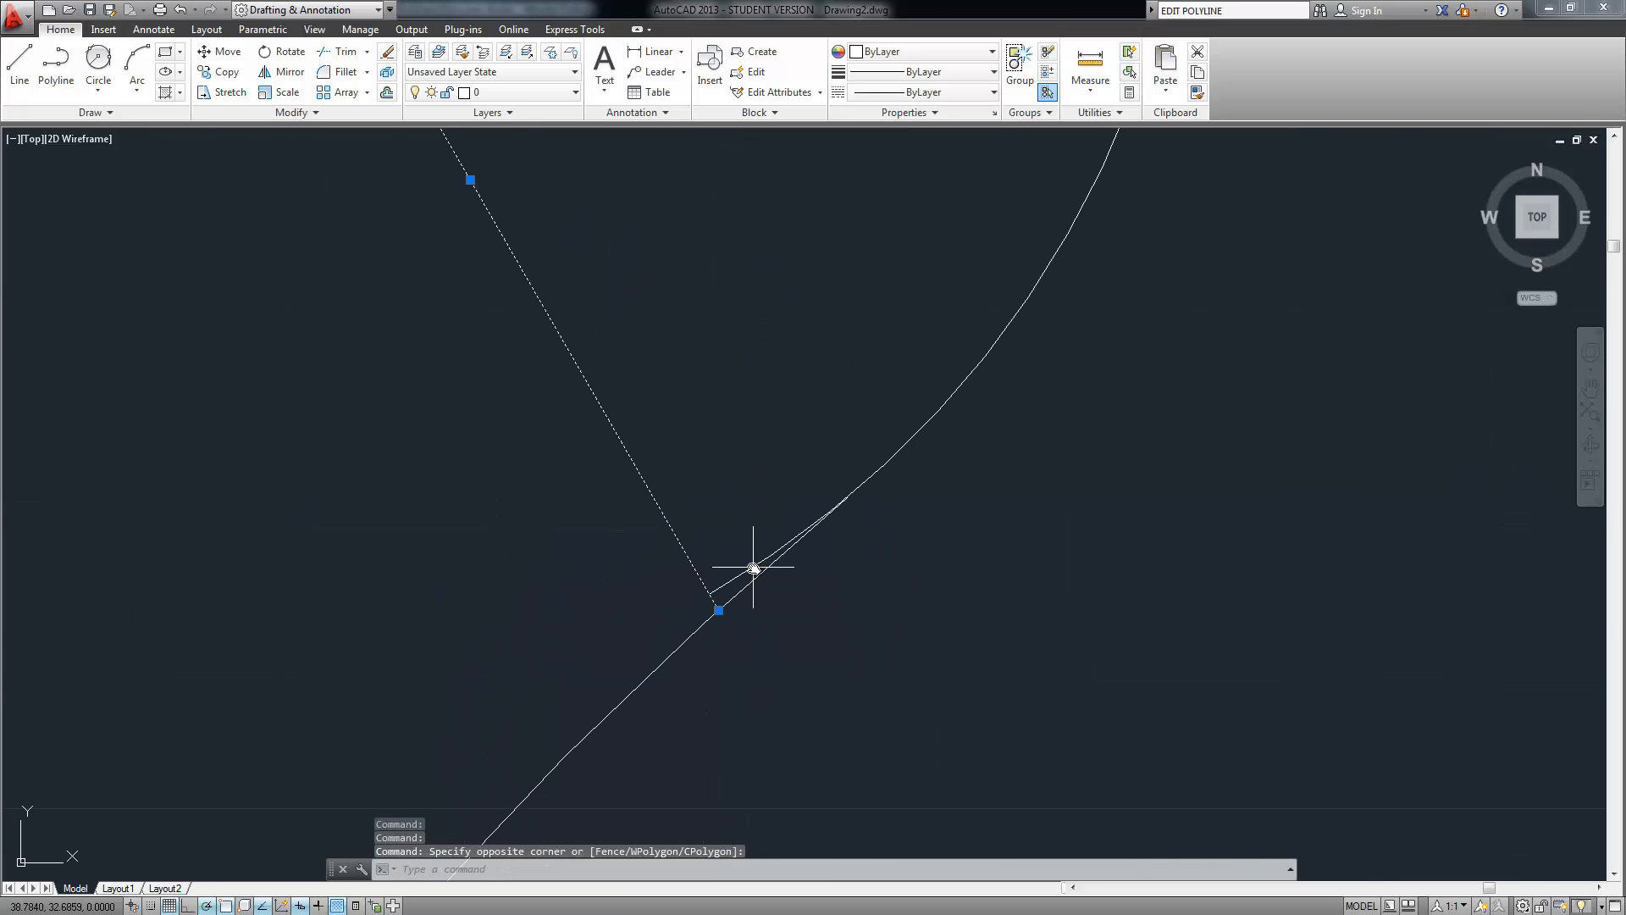
pyautogui.scroll(2, 865, 609)
pyautogui.scroll(2, 737, 584)
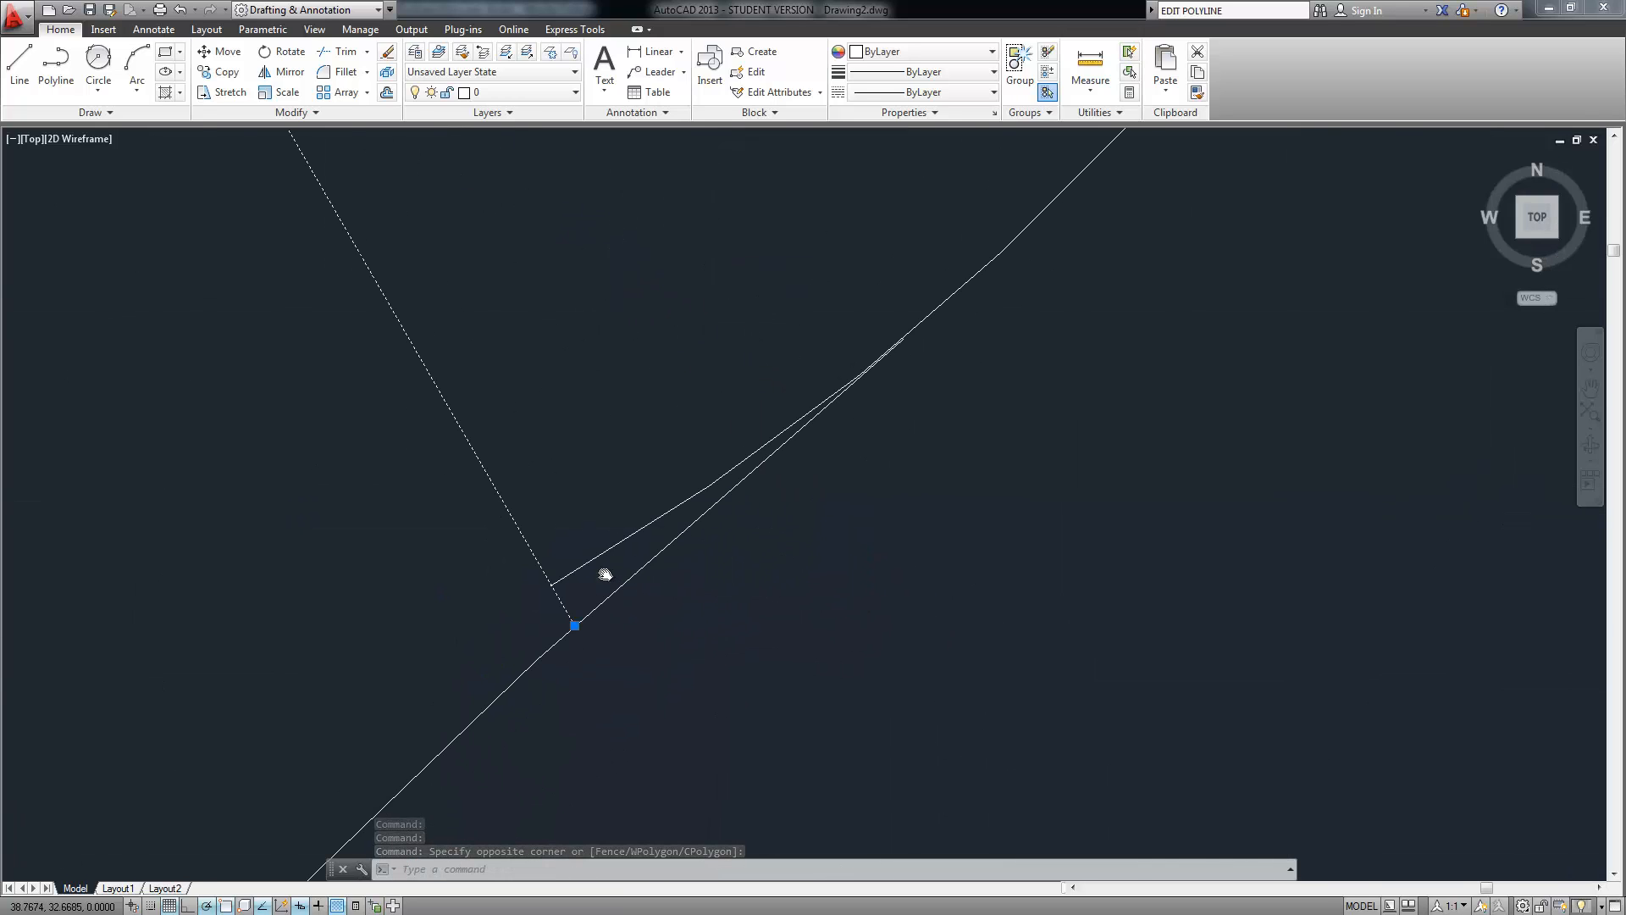
pyautogui.scroll(2, 602, 570)
# Delete the selected stray lines, then undo the over-broad erase to bring back the S-curves
pyautogui.scroll(-2, 527, 490)
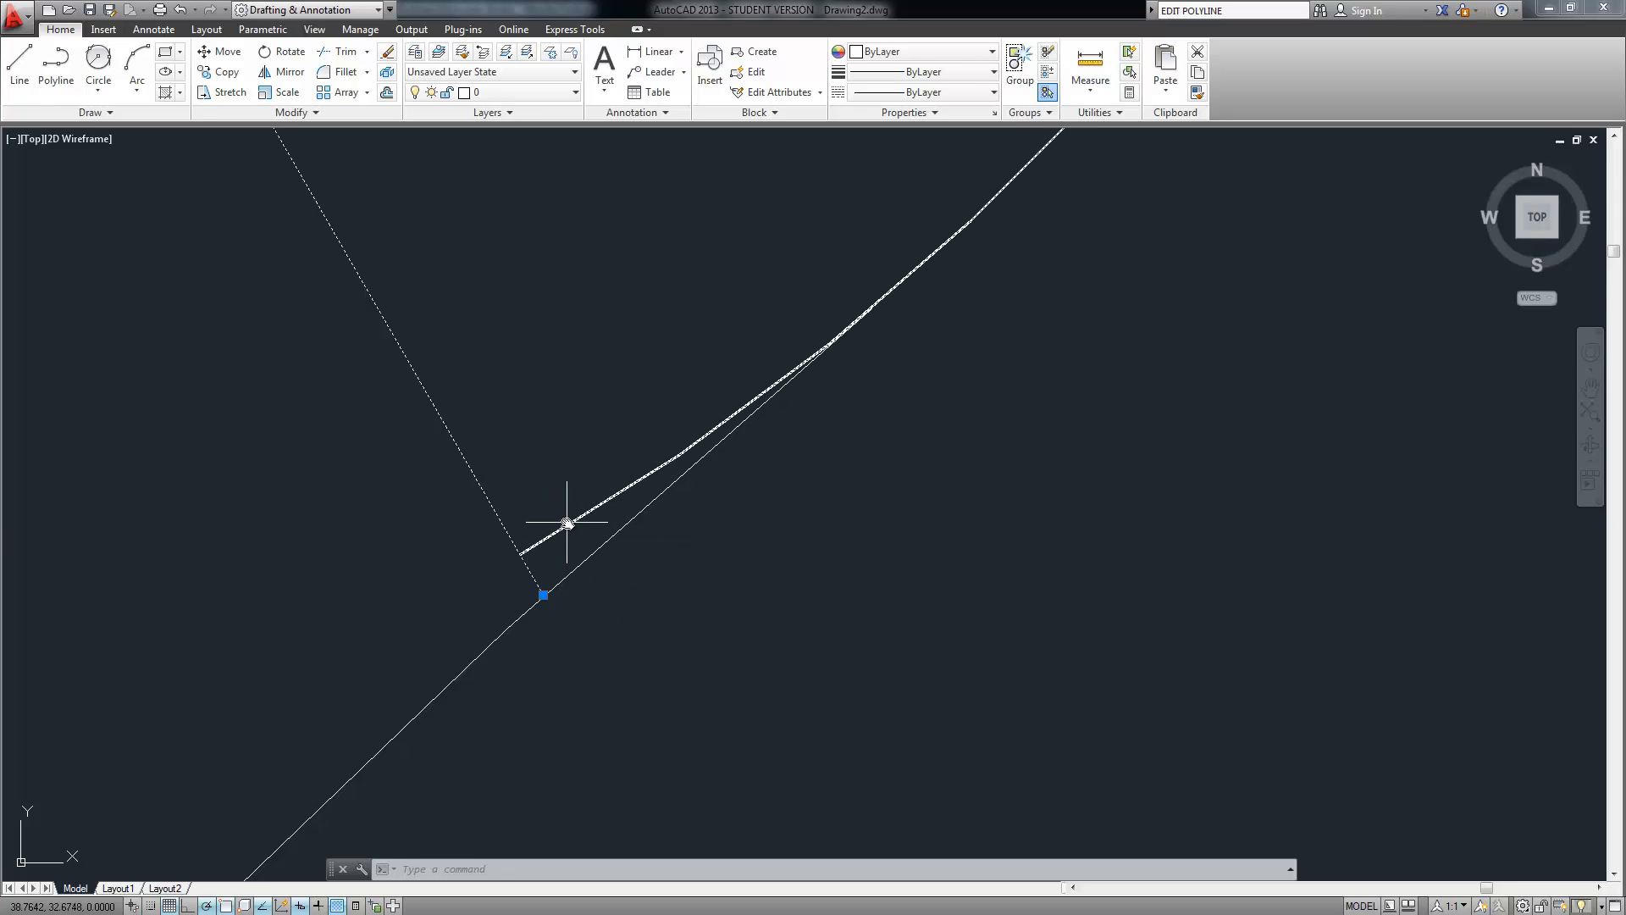
pyautogui.scroll(-2, 586, 393)
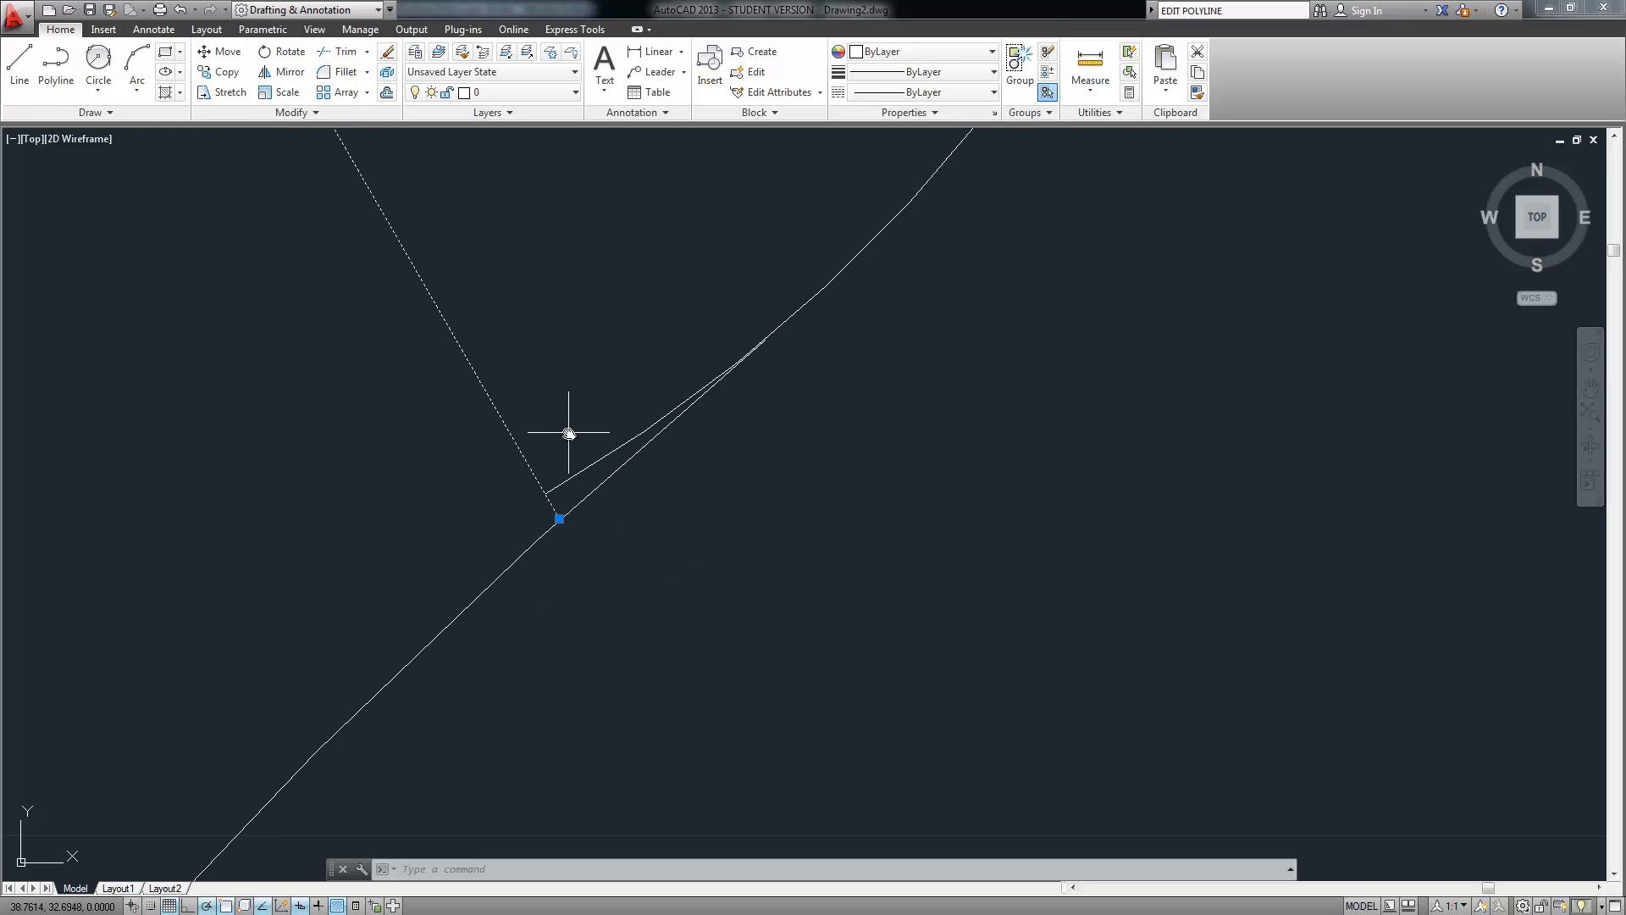
pyautogui.scroll(2, 568, 433)
pyautogui.scroll(1, 601, 504)
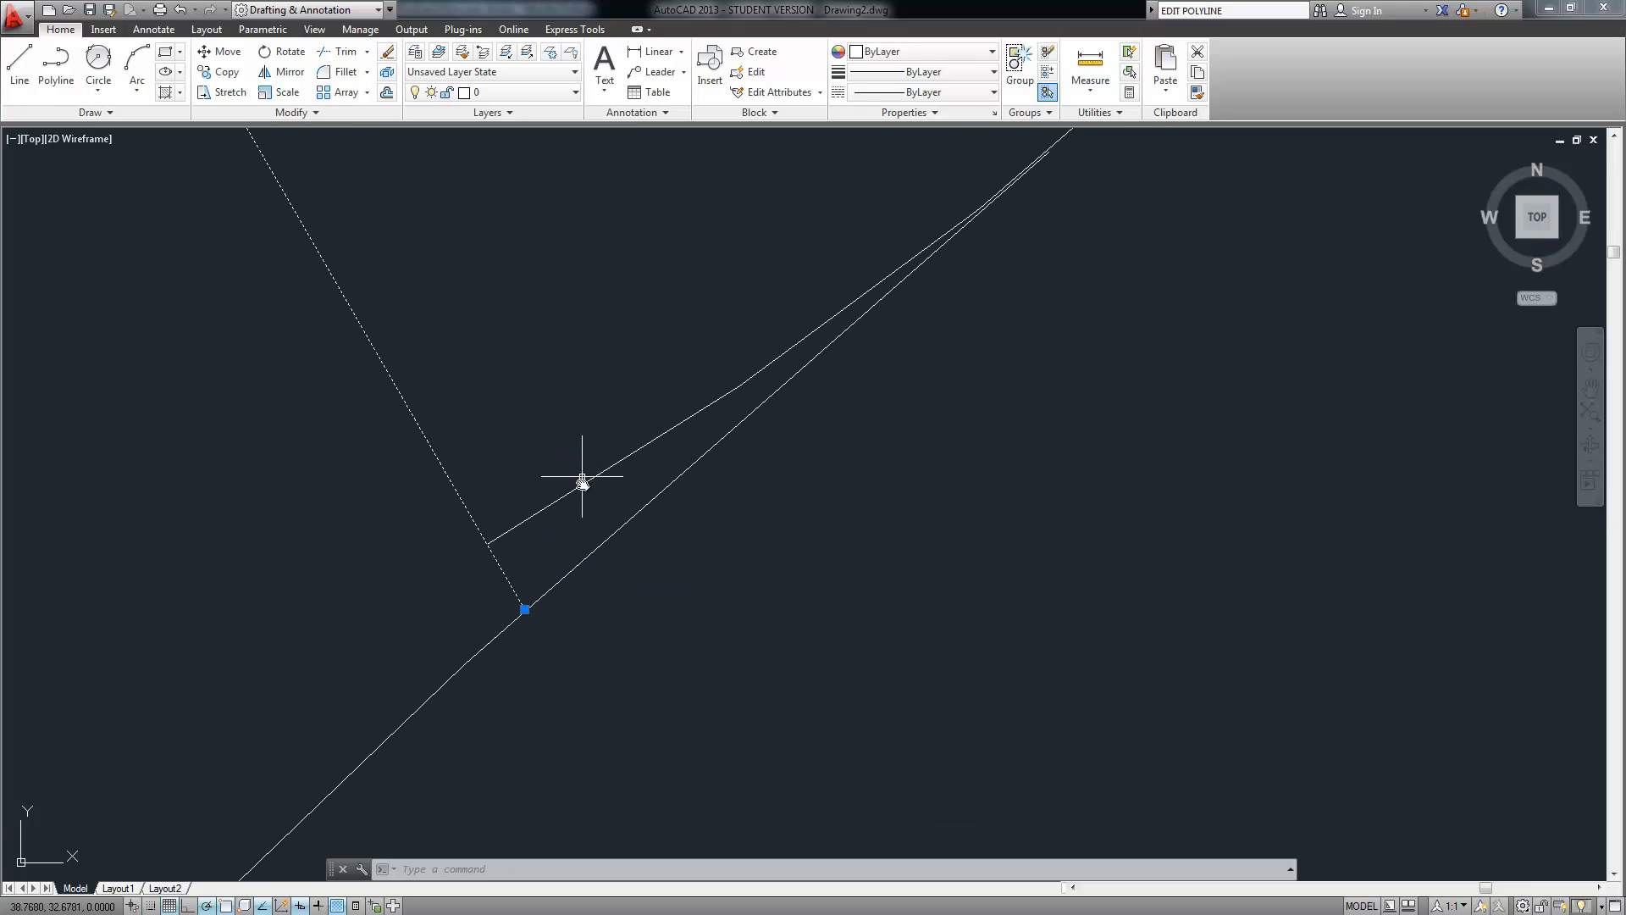
pyautogui.scroll(-1, 582, 487)
pyautogui.scroll(2, 657, 356)
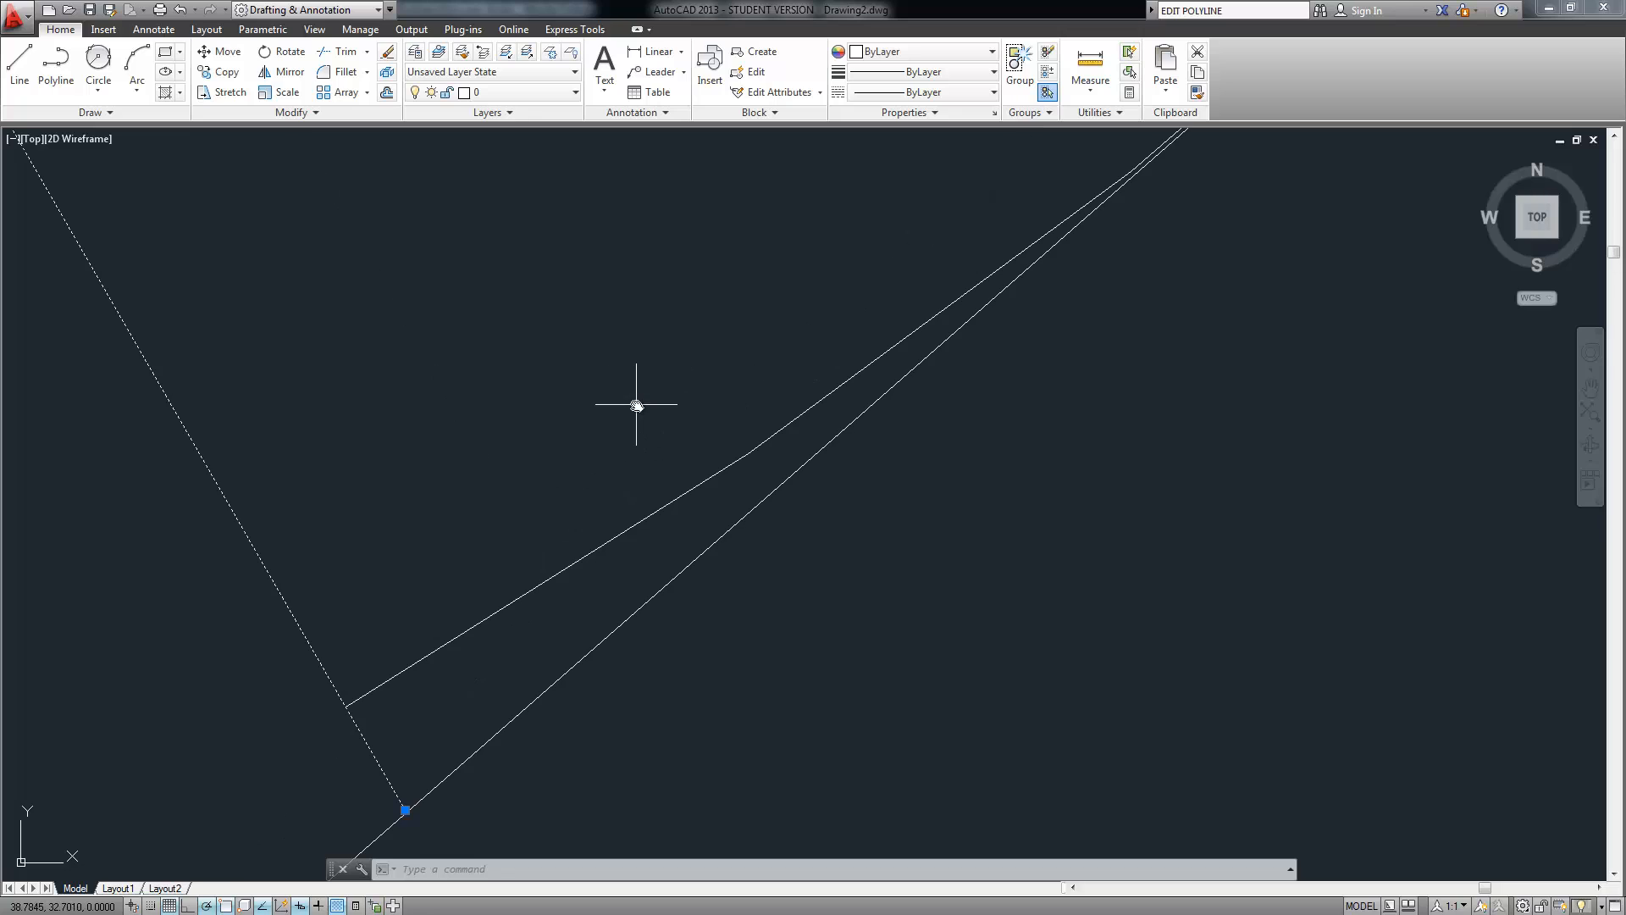
pyautogui.moveTo(726, 340); pyautogui.dragTo(649, 461, button='middle')
pyautogui.scroll(-1, 649, 461)
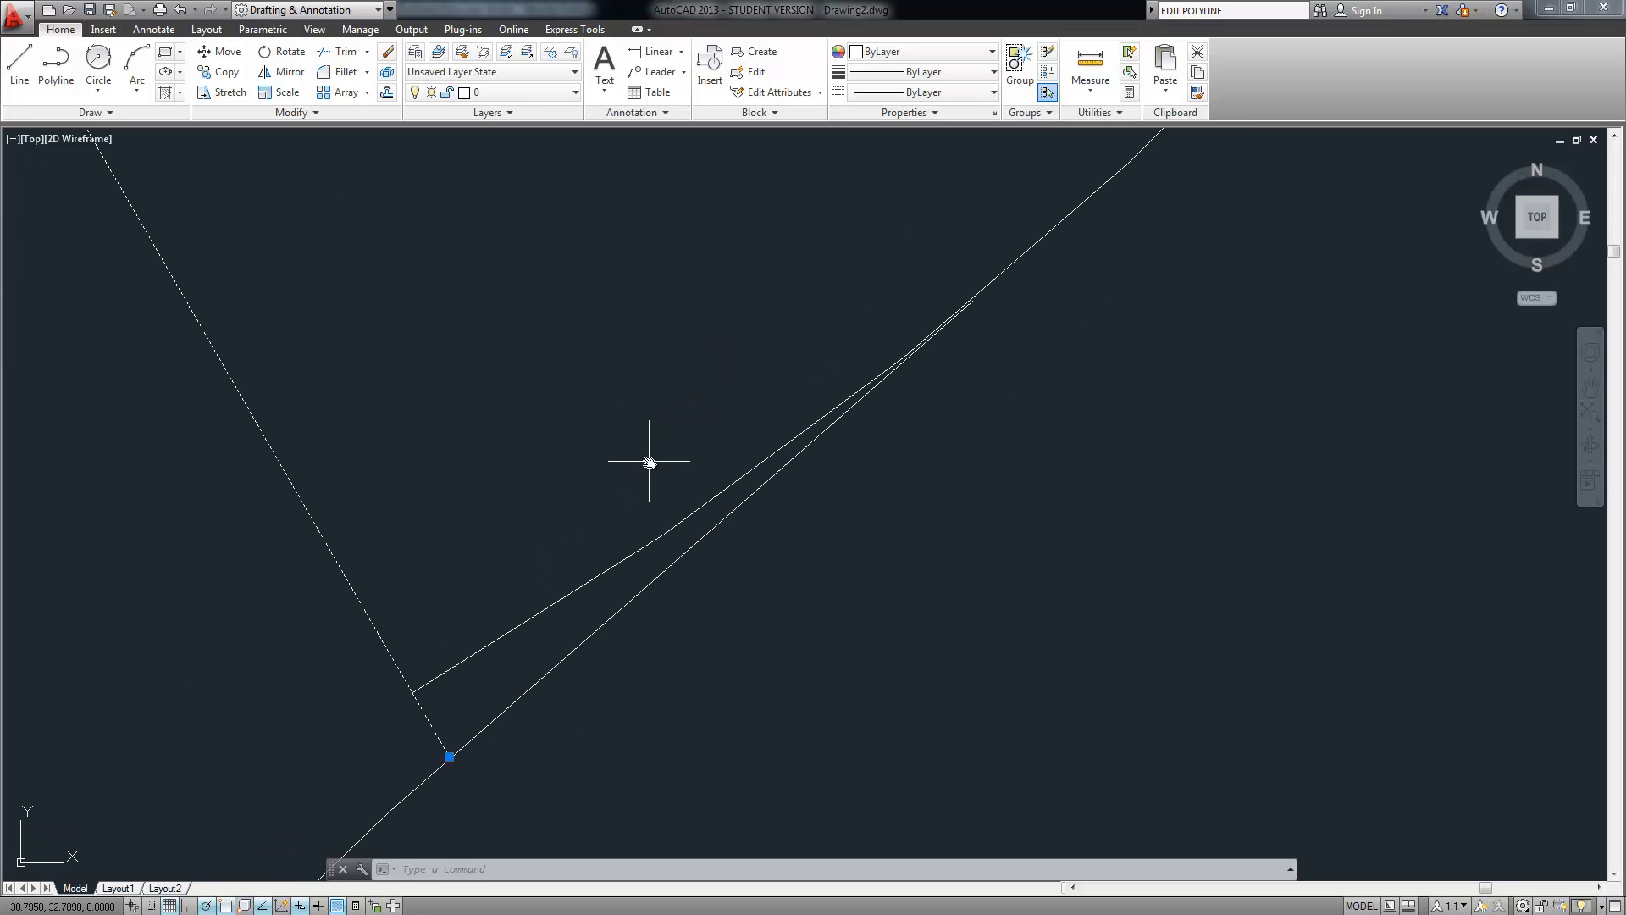
pyautogui.scroll(-1, 480, 461)
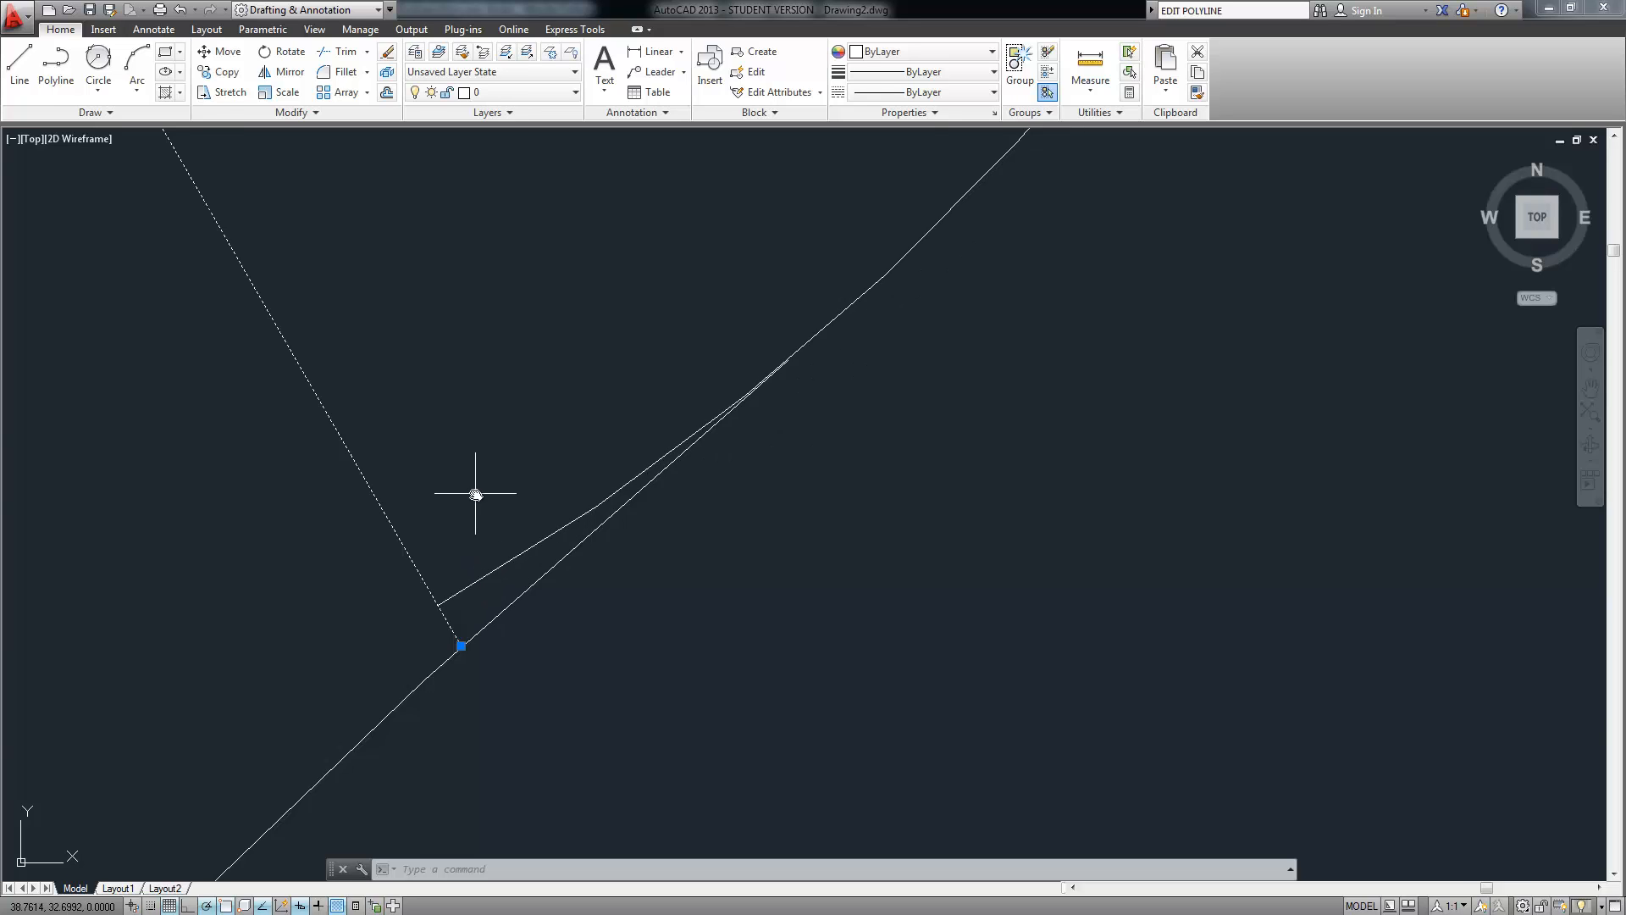
pyautogui.scroll(-3, 471, 487)
pyautogui.scroll(-2, 320, 486)
pyautogui.scroll(-1, 321, 486)
pyautogui.scroll(-1, 559, 432)
pyautogui.moveTo(326, 544); pyautogui.dragTo(561, 433, button='middle')
pyautogui.press('Delete')
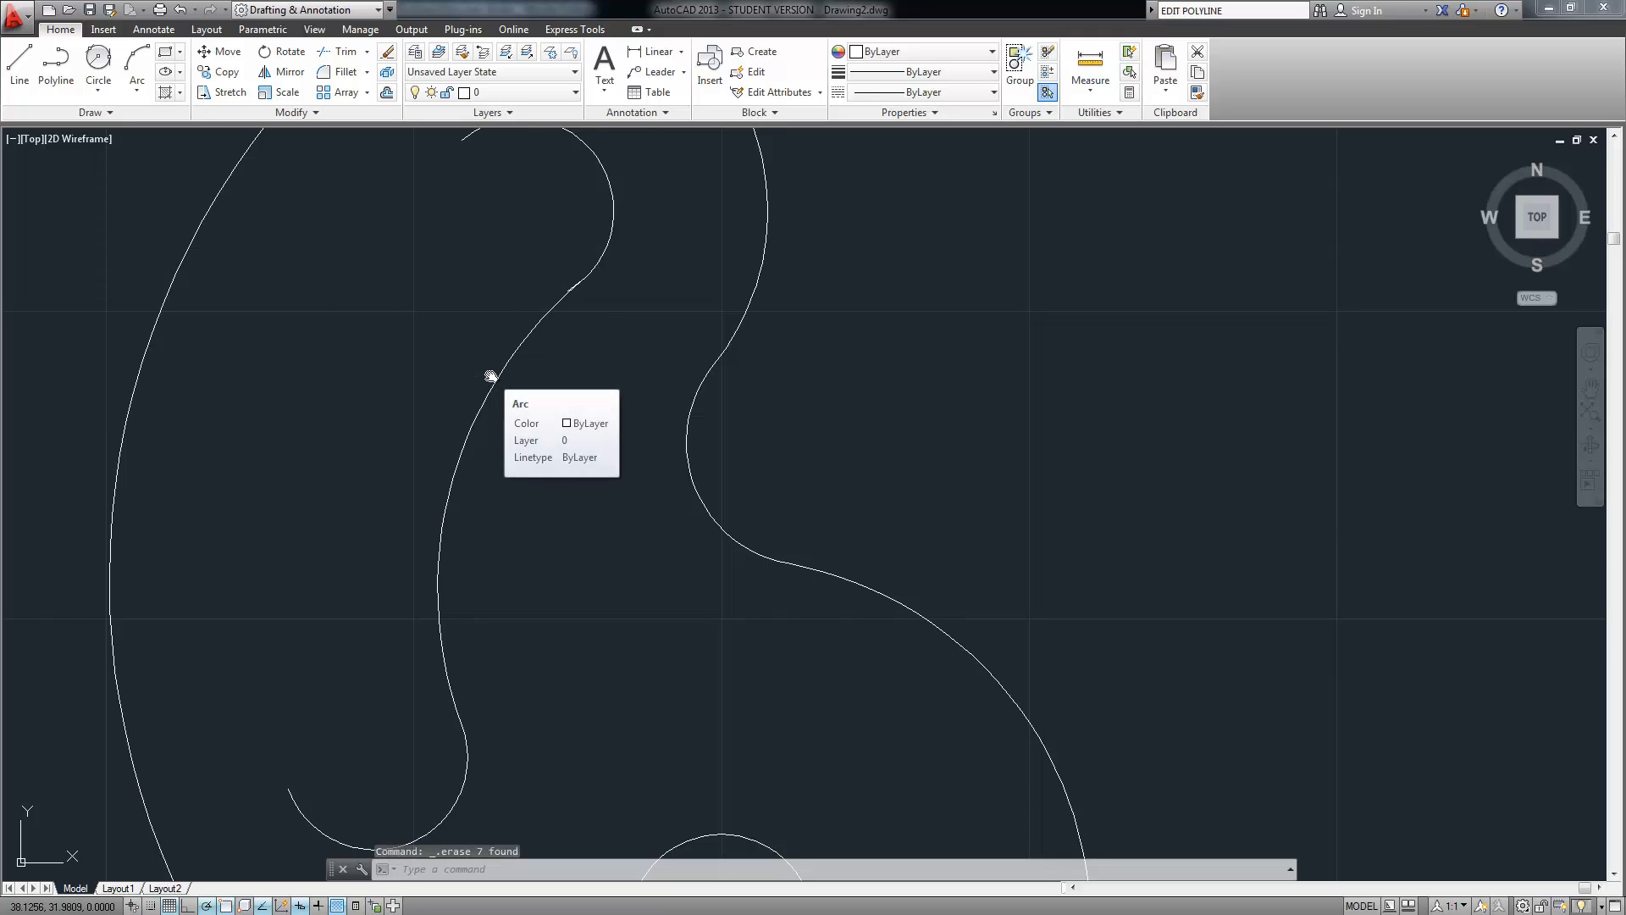
pyautogui.hotkey('ctrl', 'z')
# Erase the short diagonal, short lower, and near-vertical stray lines near the slot end one by one
pyautogui.scroll(2, 423, 445)
pyautogui.scroll(-2, 486, 259)
pyautogui.moveTo(492, 248); pyautogui.dragTo(521, 200, button='middle')
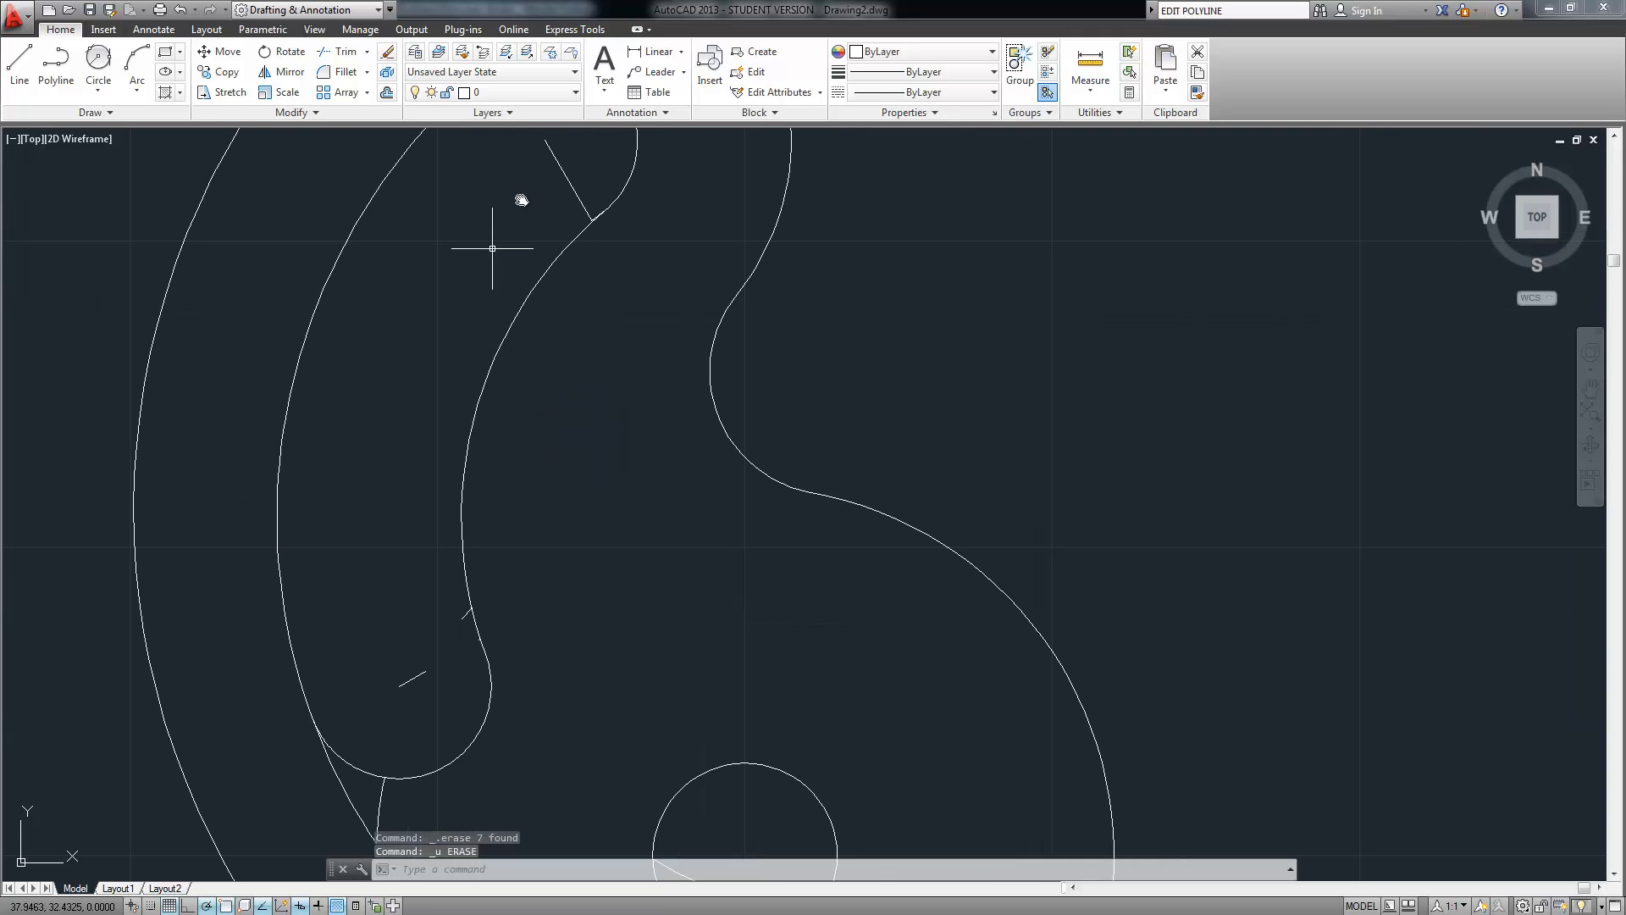
pyautogui.click(562, 168)
pyautogui.press('Delete')
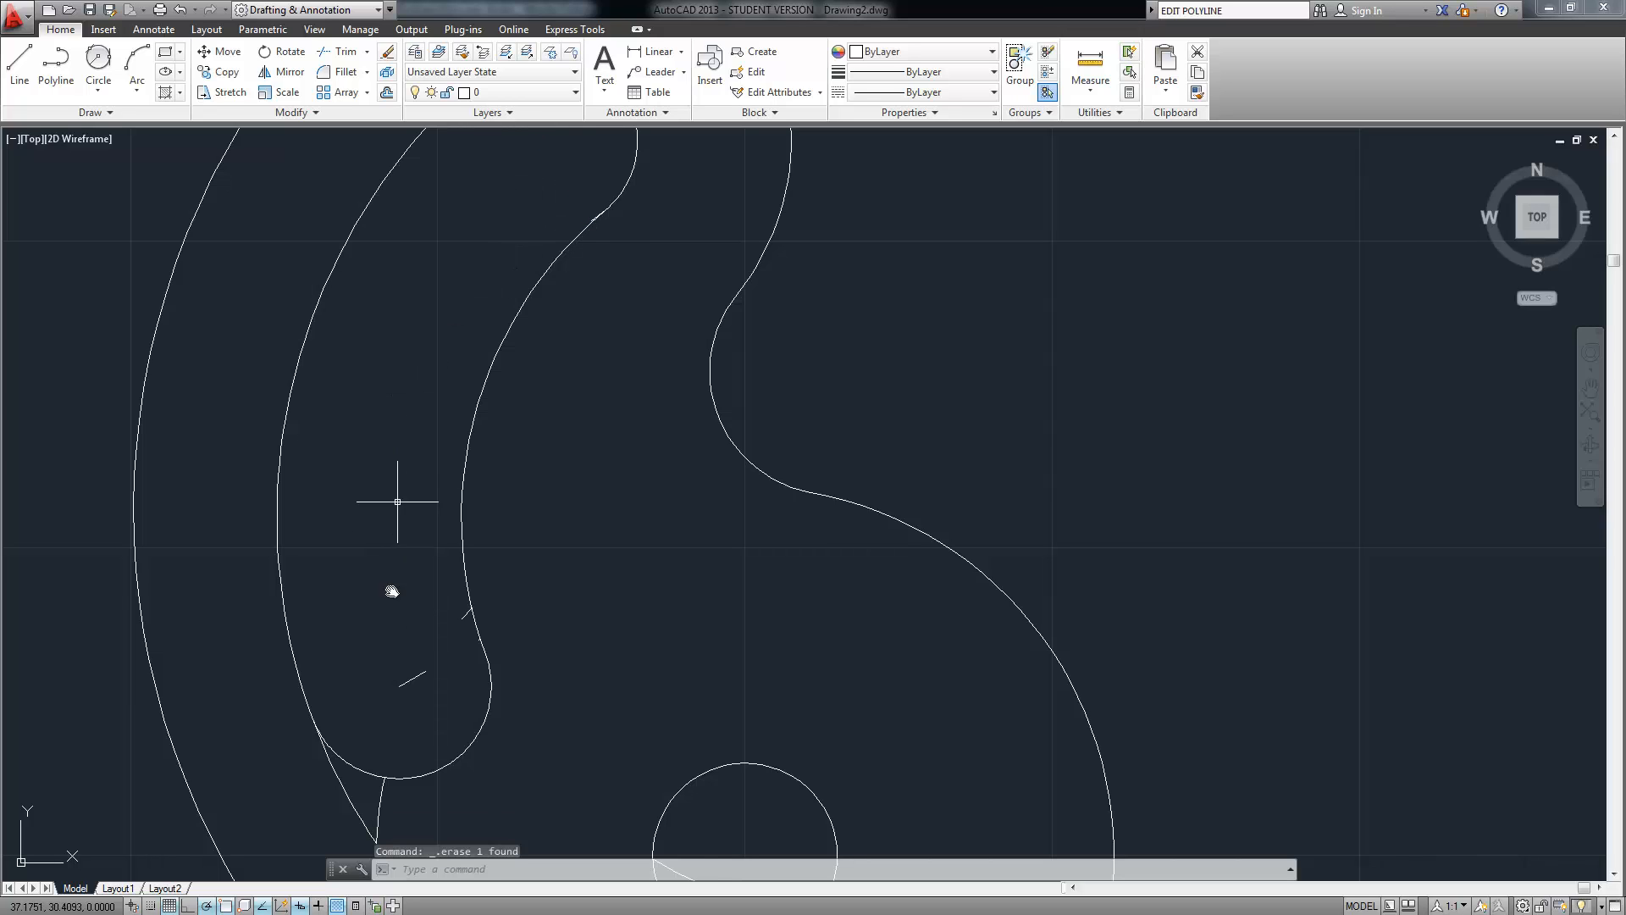
pyautogui.click(417, 671)
pyautogui.click(374, 689)
pyautogui.press('Delete')
pyautogui.moveTo(428, 661)
pyautogui.mouseDown(button='middle')
pyautogui.moveTo(497, 505)
pyautogui.moveTo(532, 496)
pyautogui.mouseUp(button='middle')
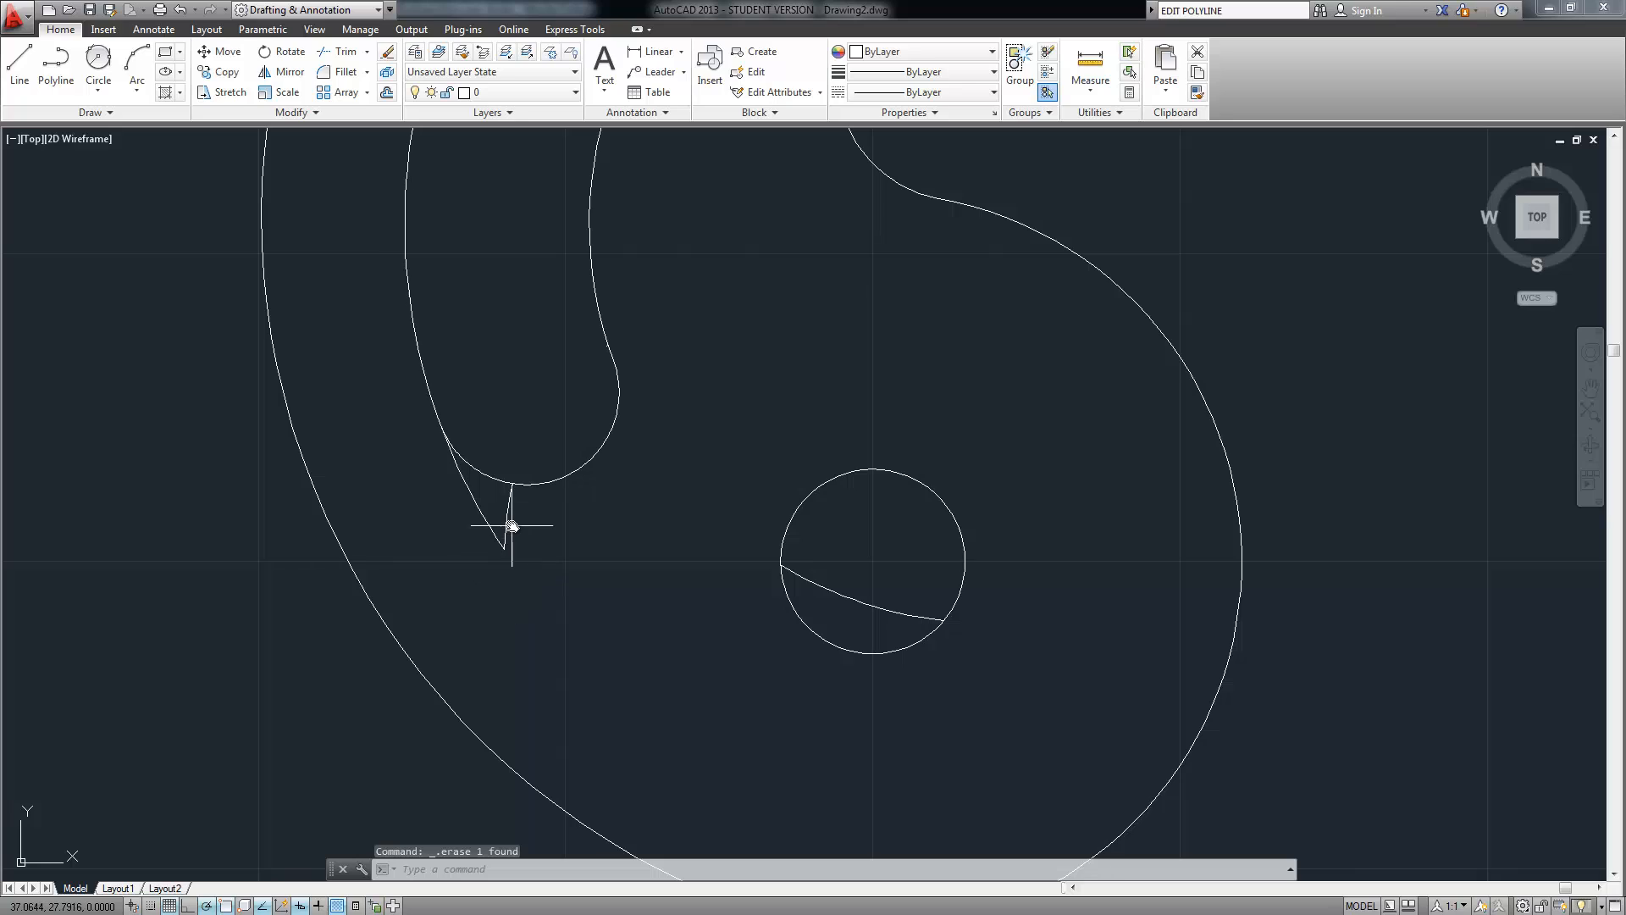
pyautogui.click(508, 518)
pyautogui.press('Delete')
# Trim the arc's dangling end below the slot, using the two slot curves as cutting edges
pyautogui.write('trim')
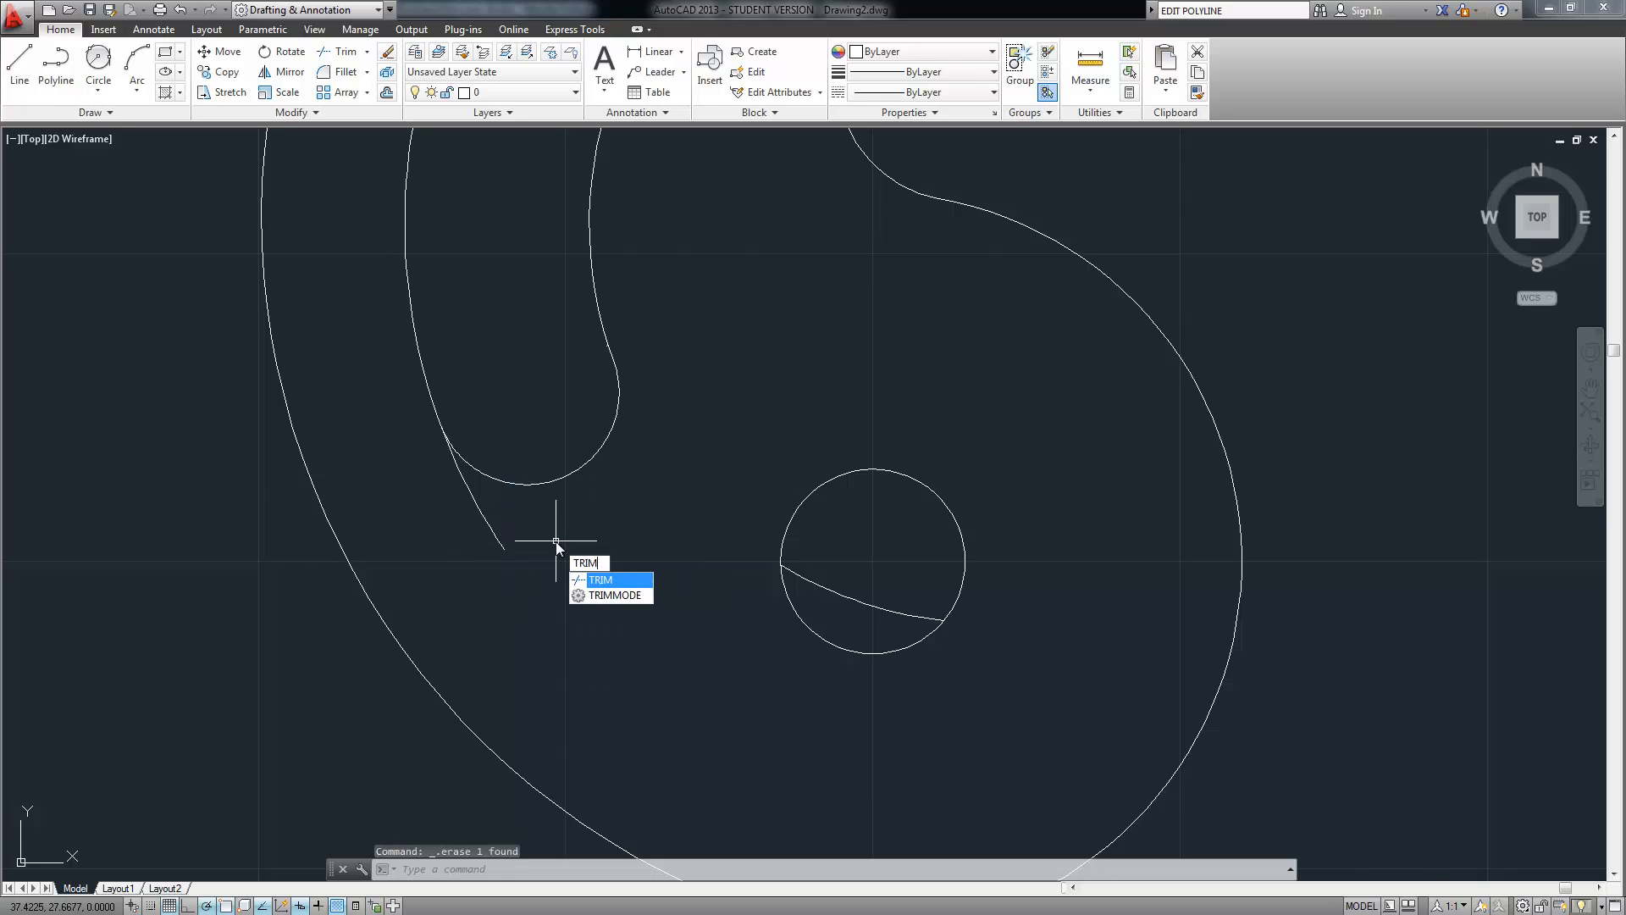
pyautogui.press('Return')
pyautogui.click(511, 370)
pyautogui.click(410, 529)
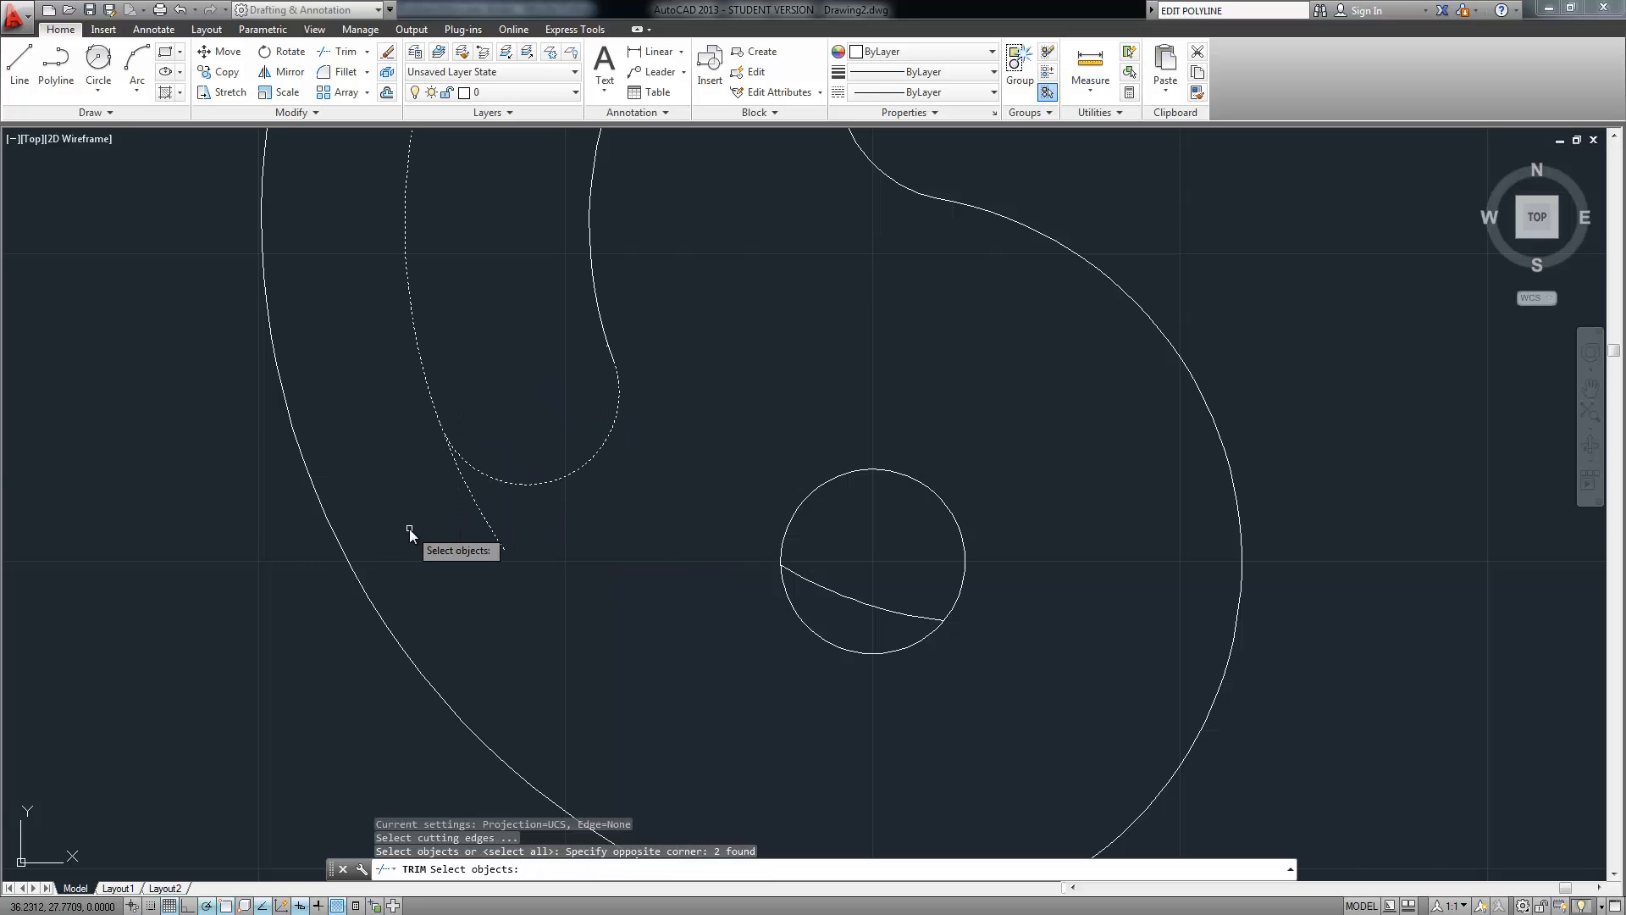
pyautogui.press('Return')
pyautogui.click(490, 519)
pyautogui.click(472, 540)
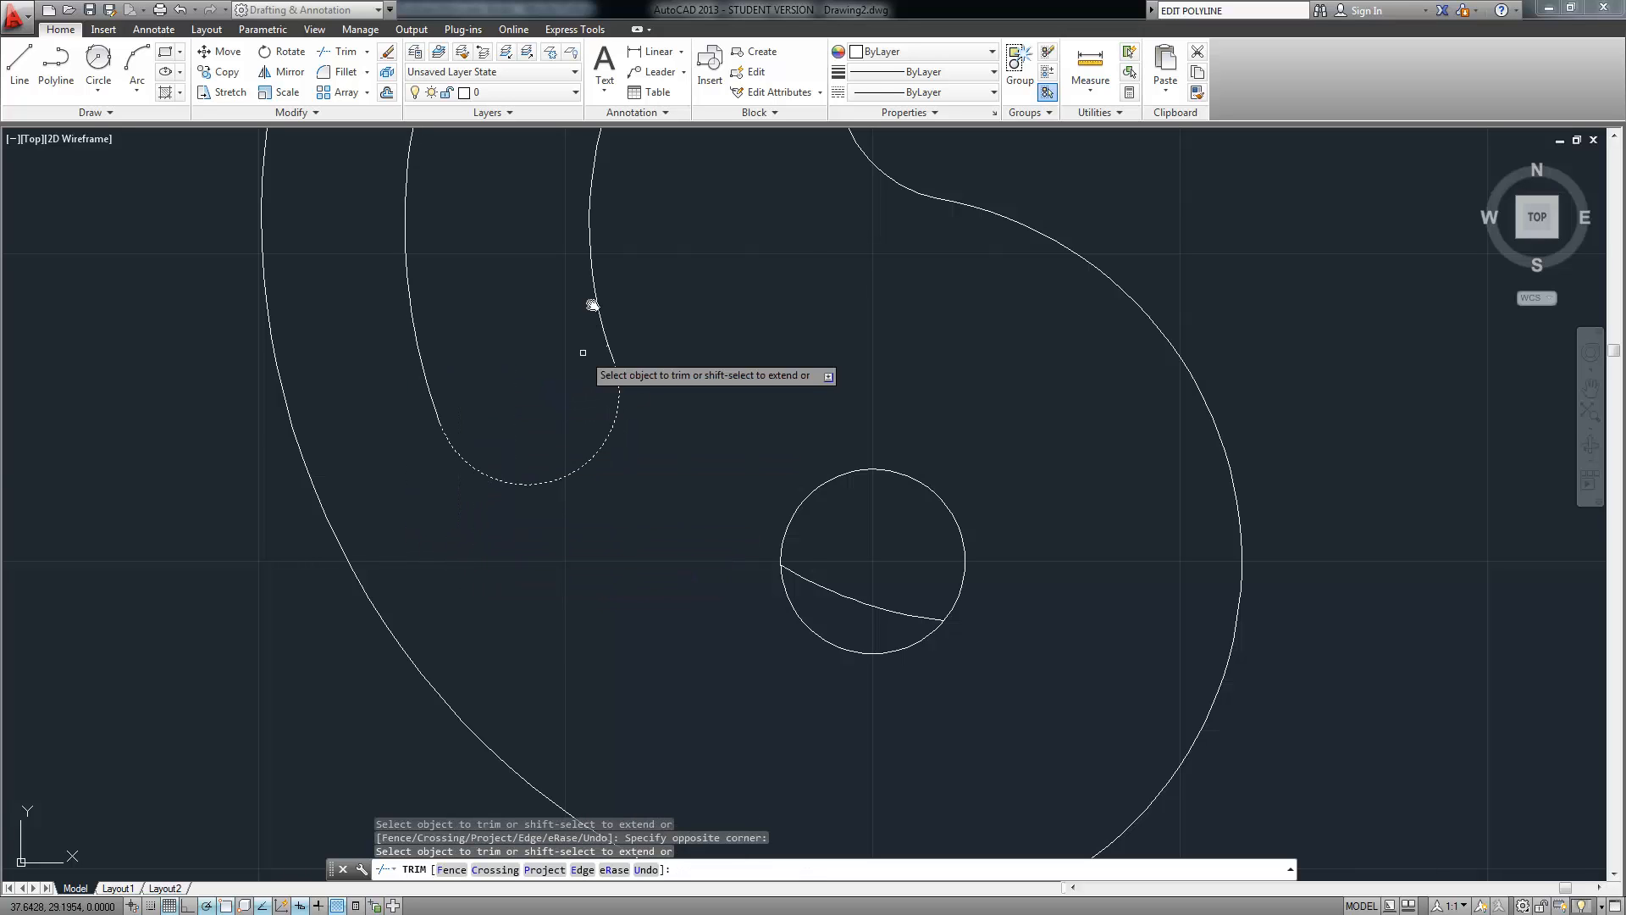
pyautogui.moveTo(592, 305); pyautogui.dragTo(471, 774, button='middle')
pyautogui.scroll(3, 591, 323)
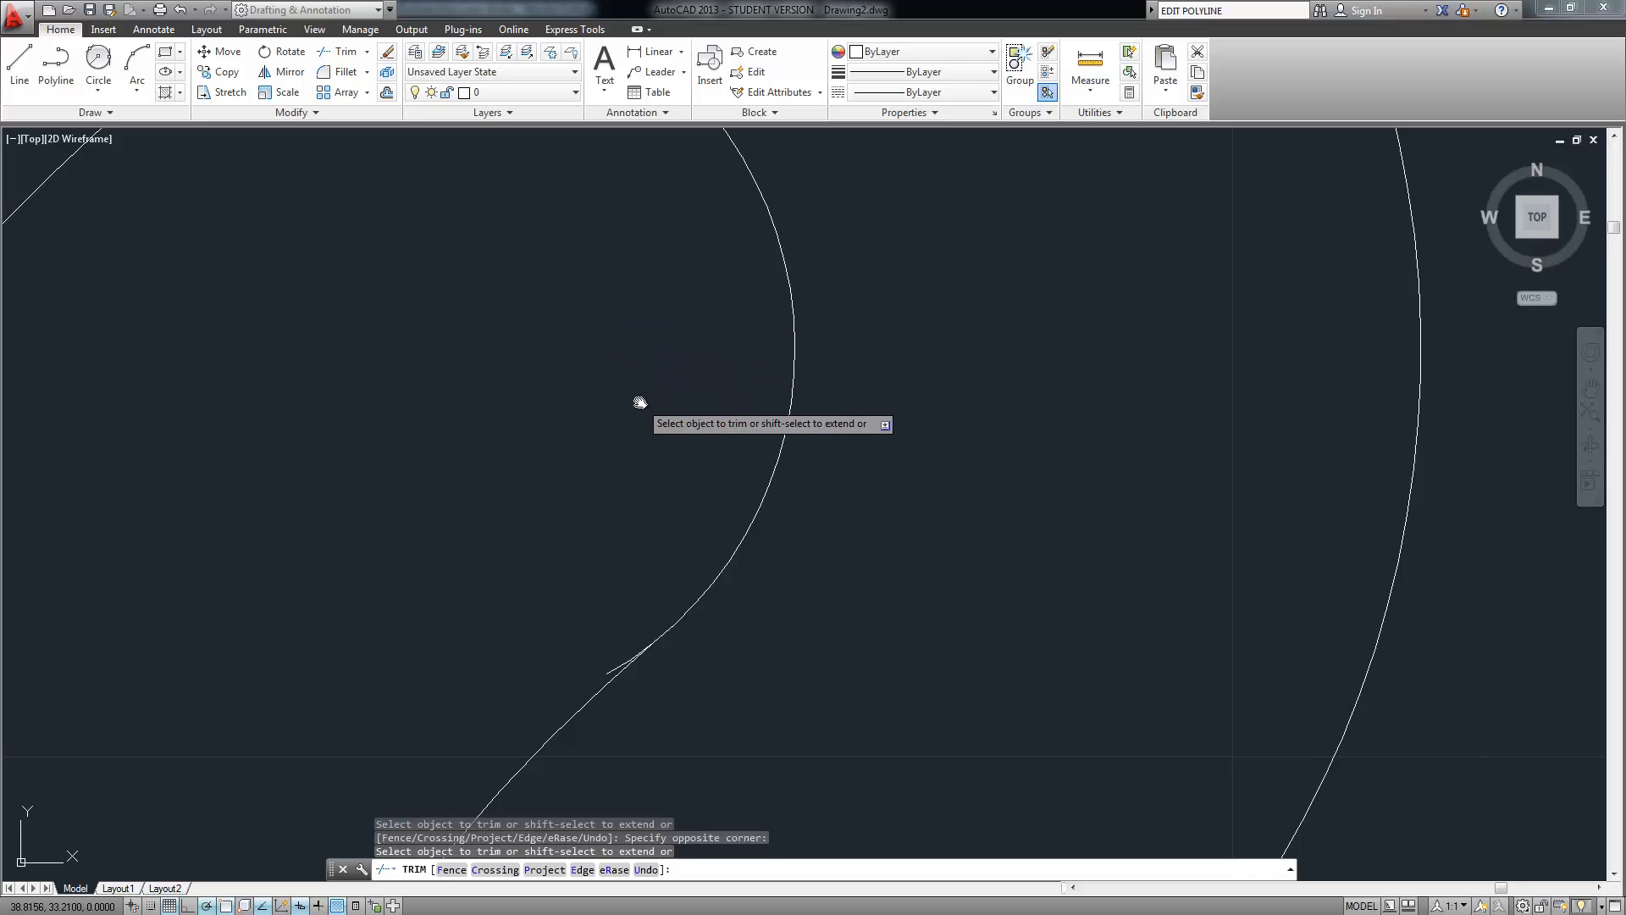
pyautogui.press('Return')
# Trim the curve stub that overhangs the intersection of the two upper outline curves
pyautogui.write('tr')
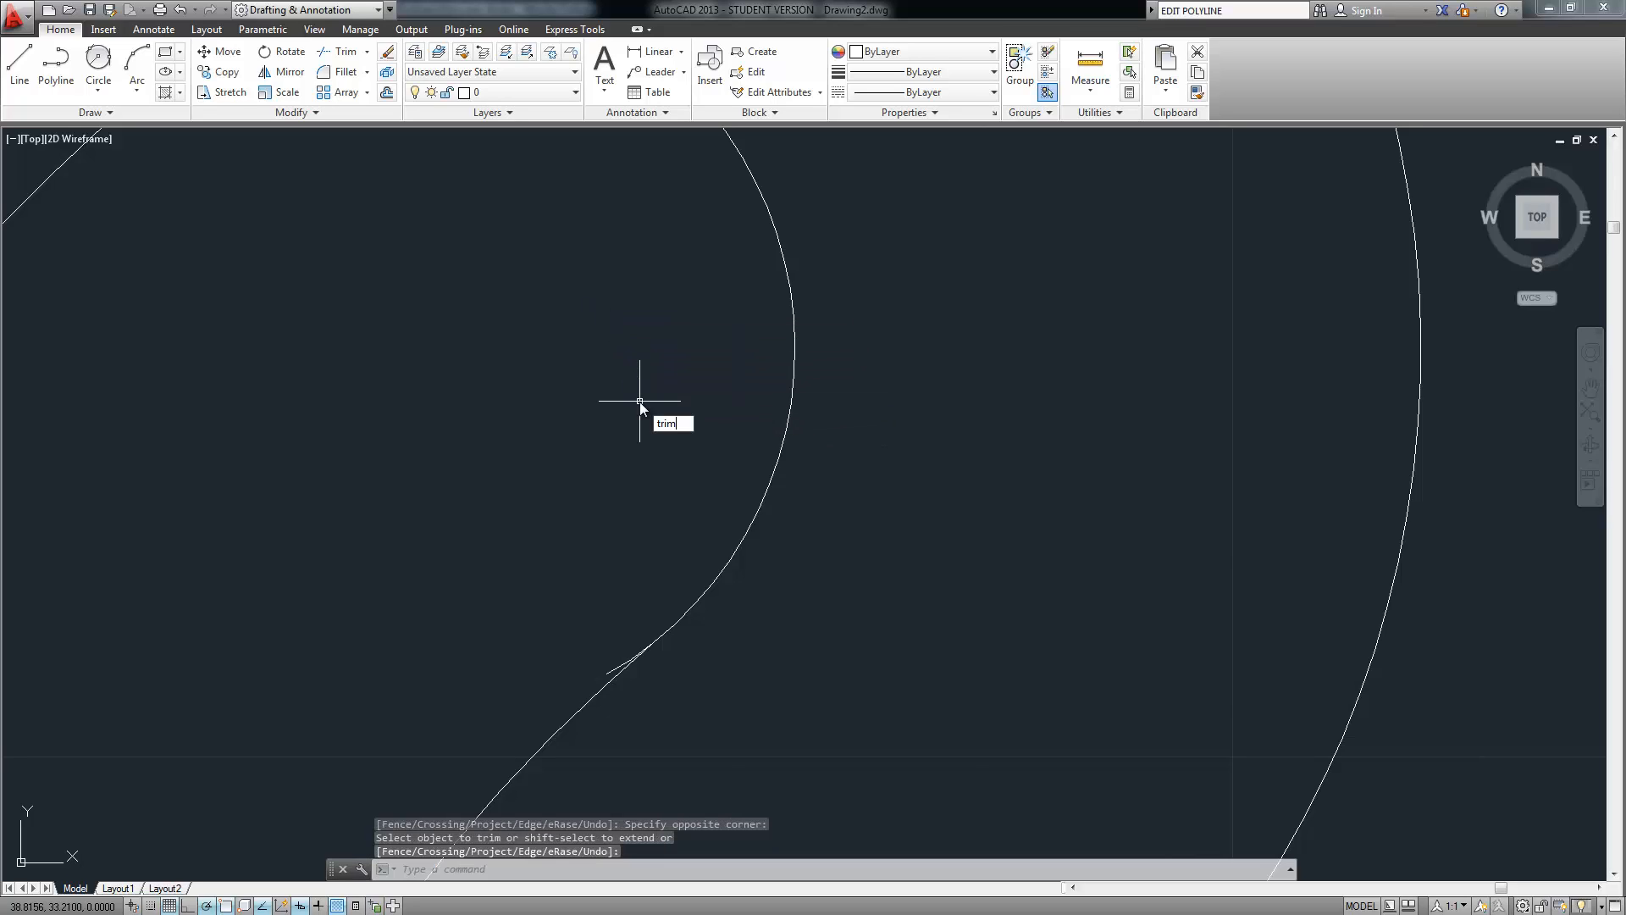
pyautogui.write('im')
pyautogui.press('Return')
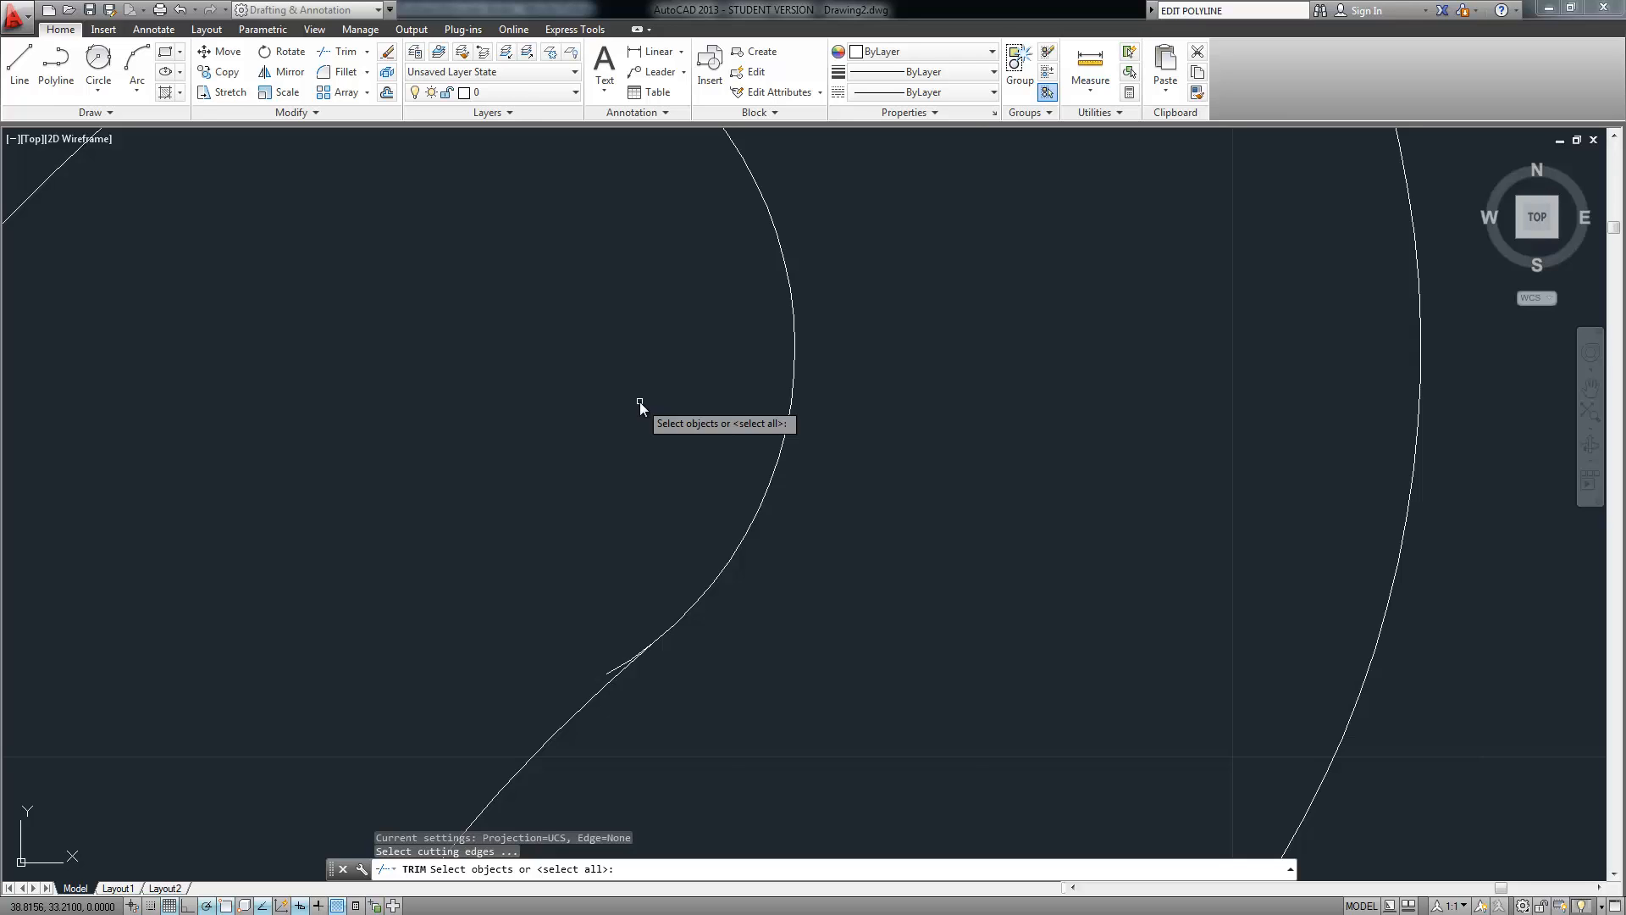
pyautogui.click(712, 503)
pyautogui.click(602, 729)
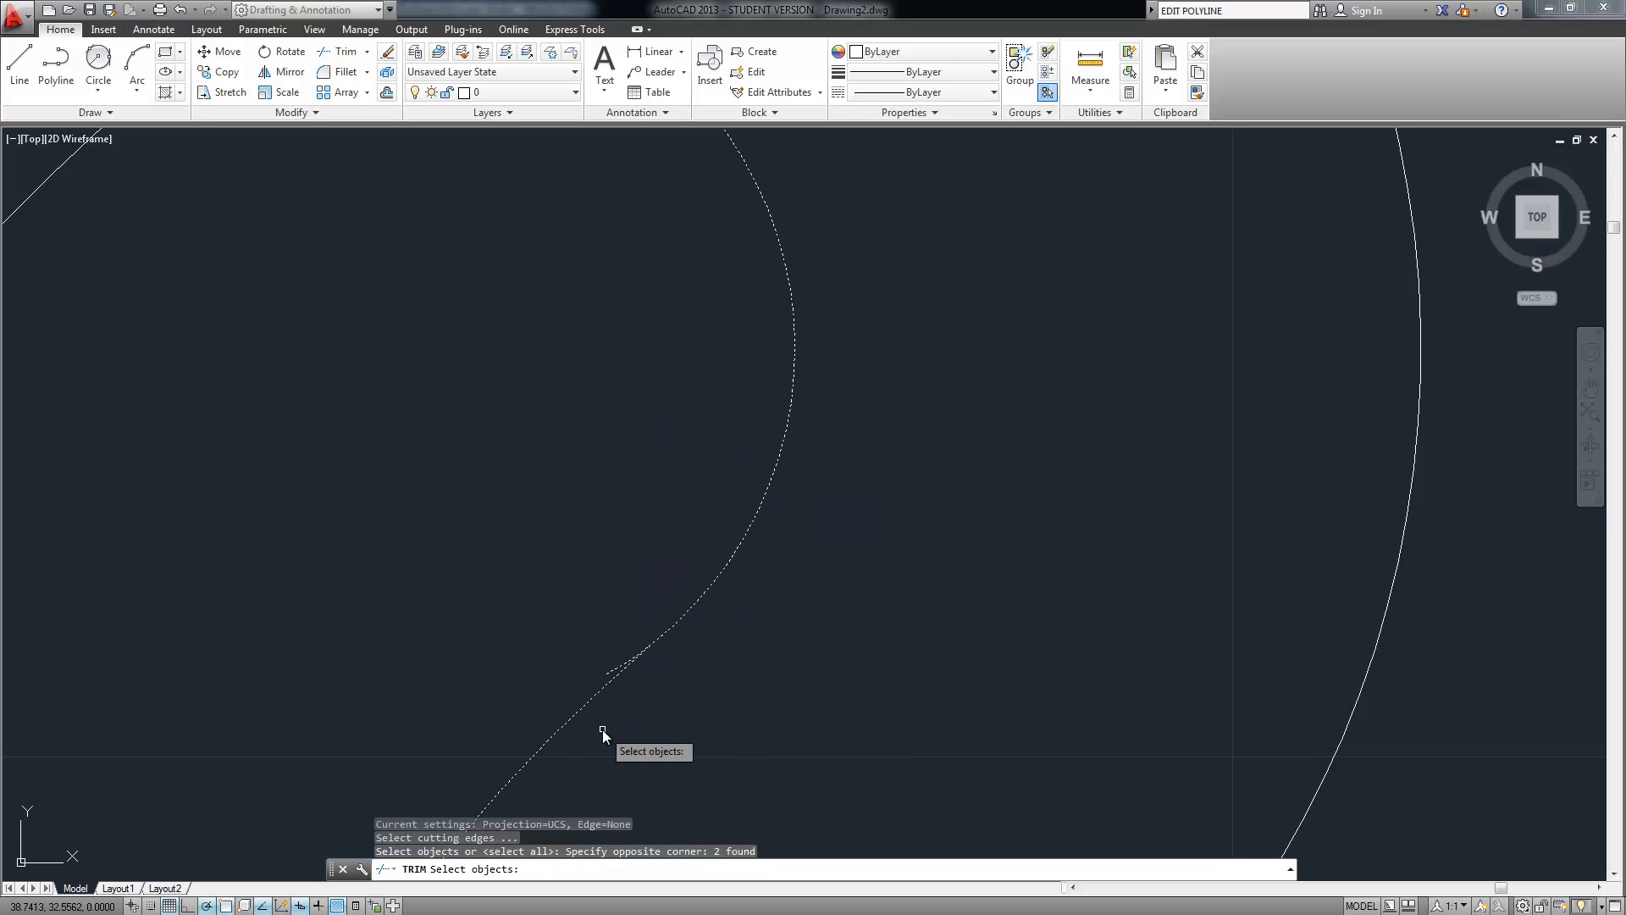
pyautogui.press('Return')
pyautogui.scroll(3, 616, 678)
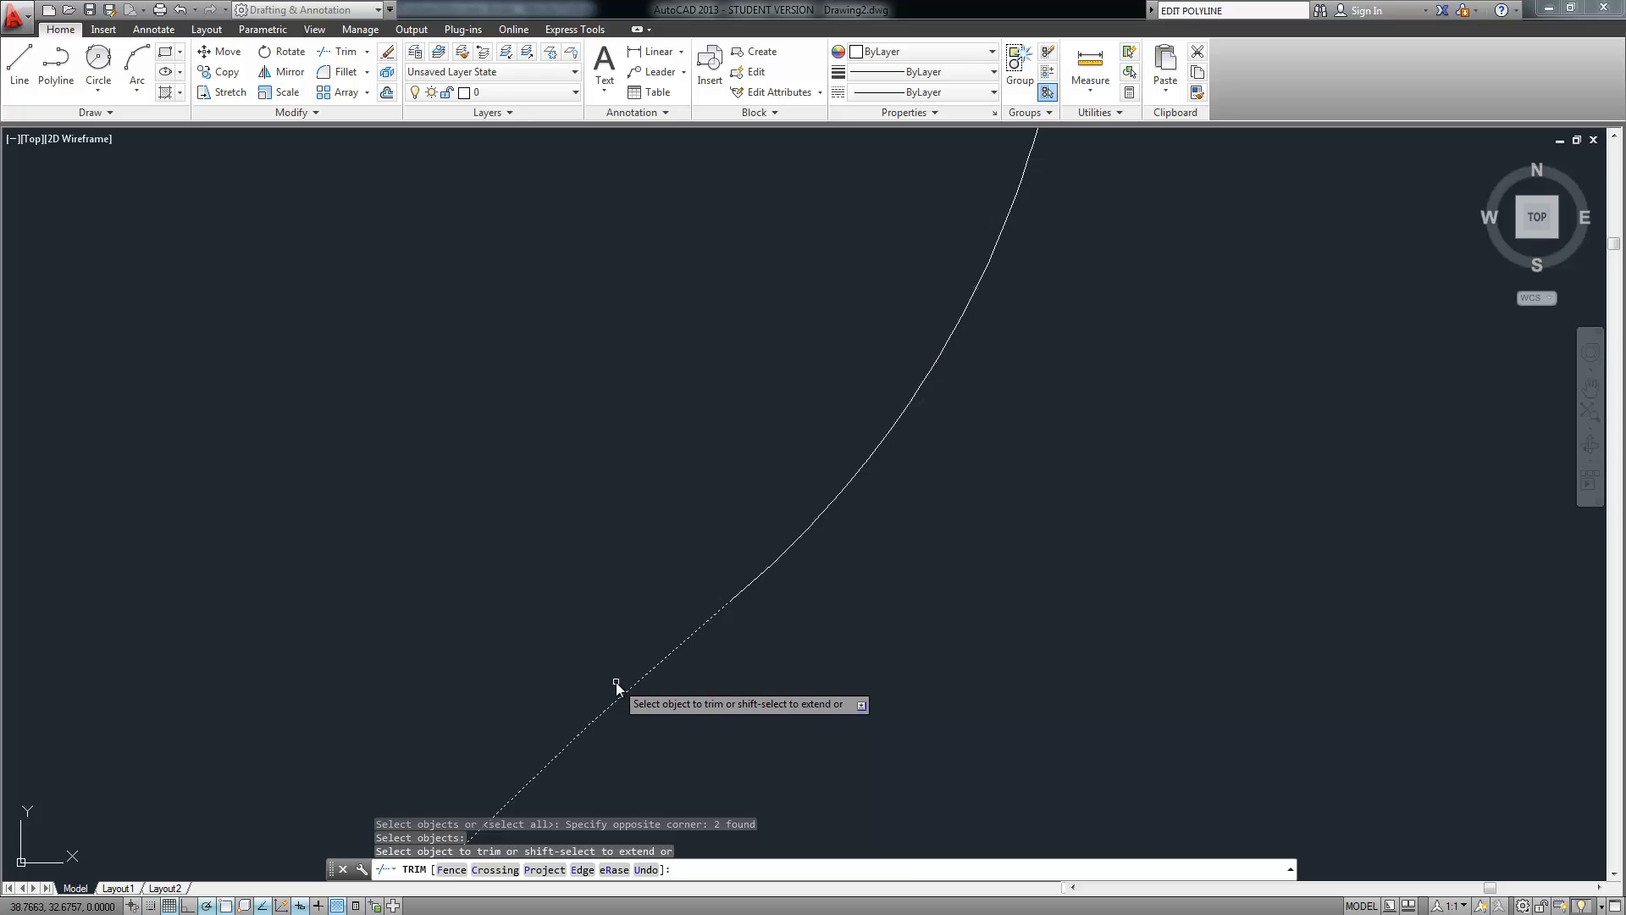
pyautogui.click(611, 684)
pyautogui.press('Return')
# Erase the leftover chord crossing the small round hole
pyautogui.scroll(-10, 595, 664)
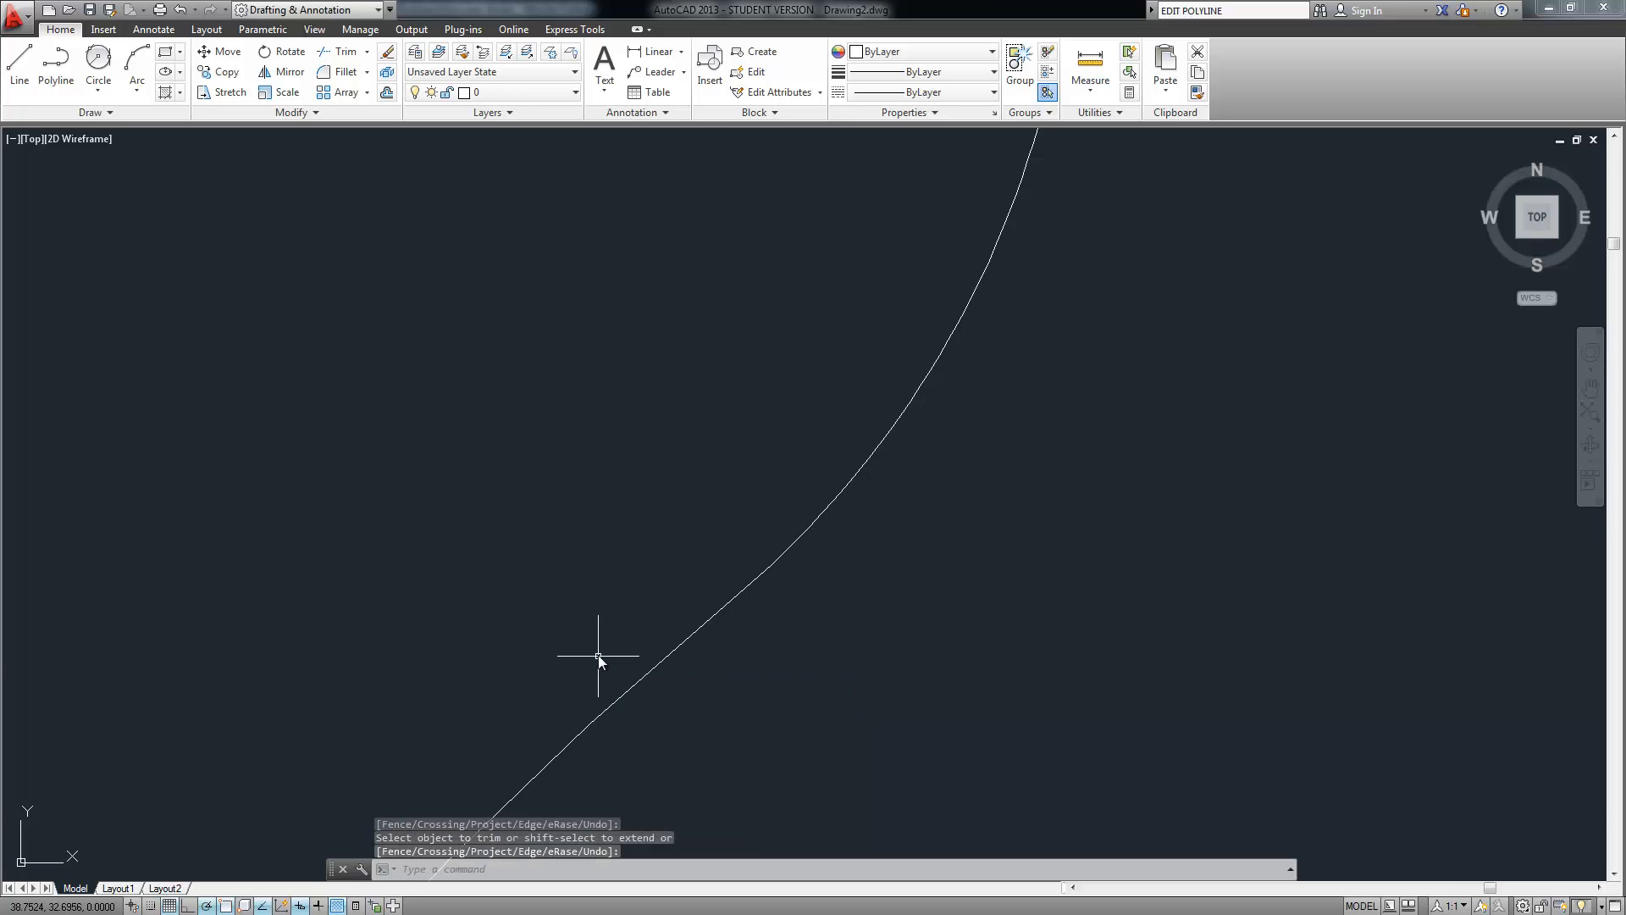
pyautogui.moveTo(590, 525); pyautogui.dragTo(591, 489, button='middle')
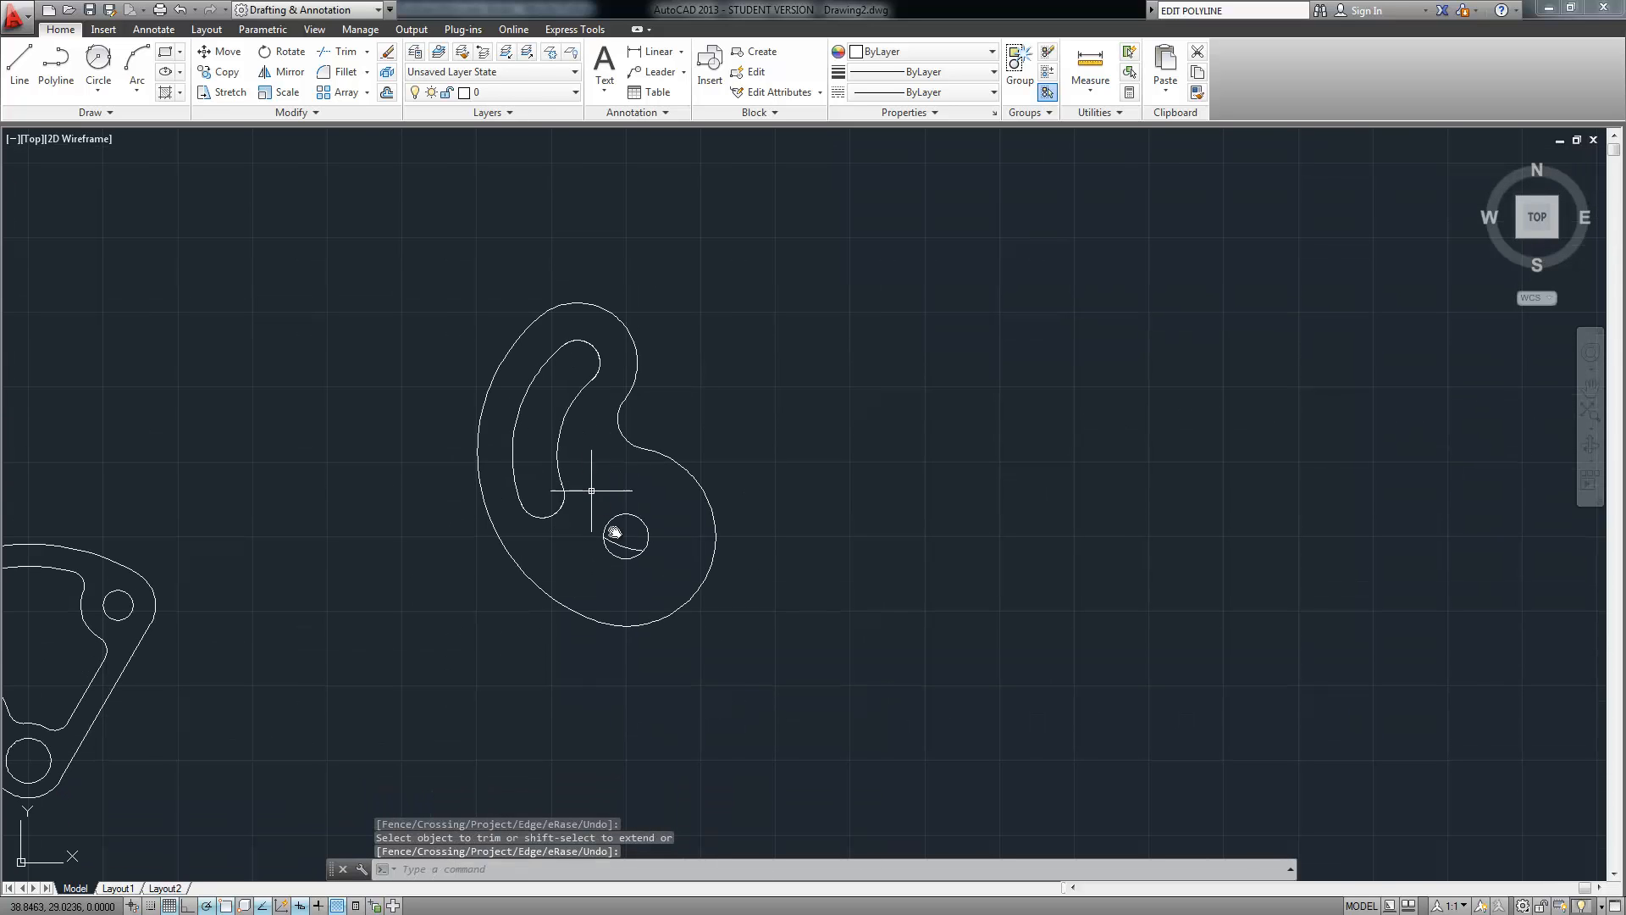
pyautogui.scroll(6, 623, 545)
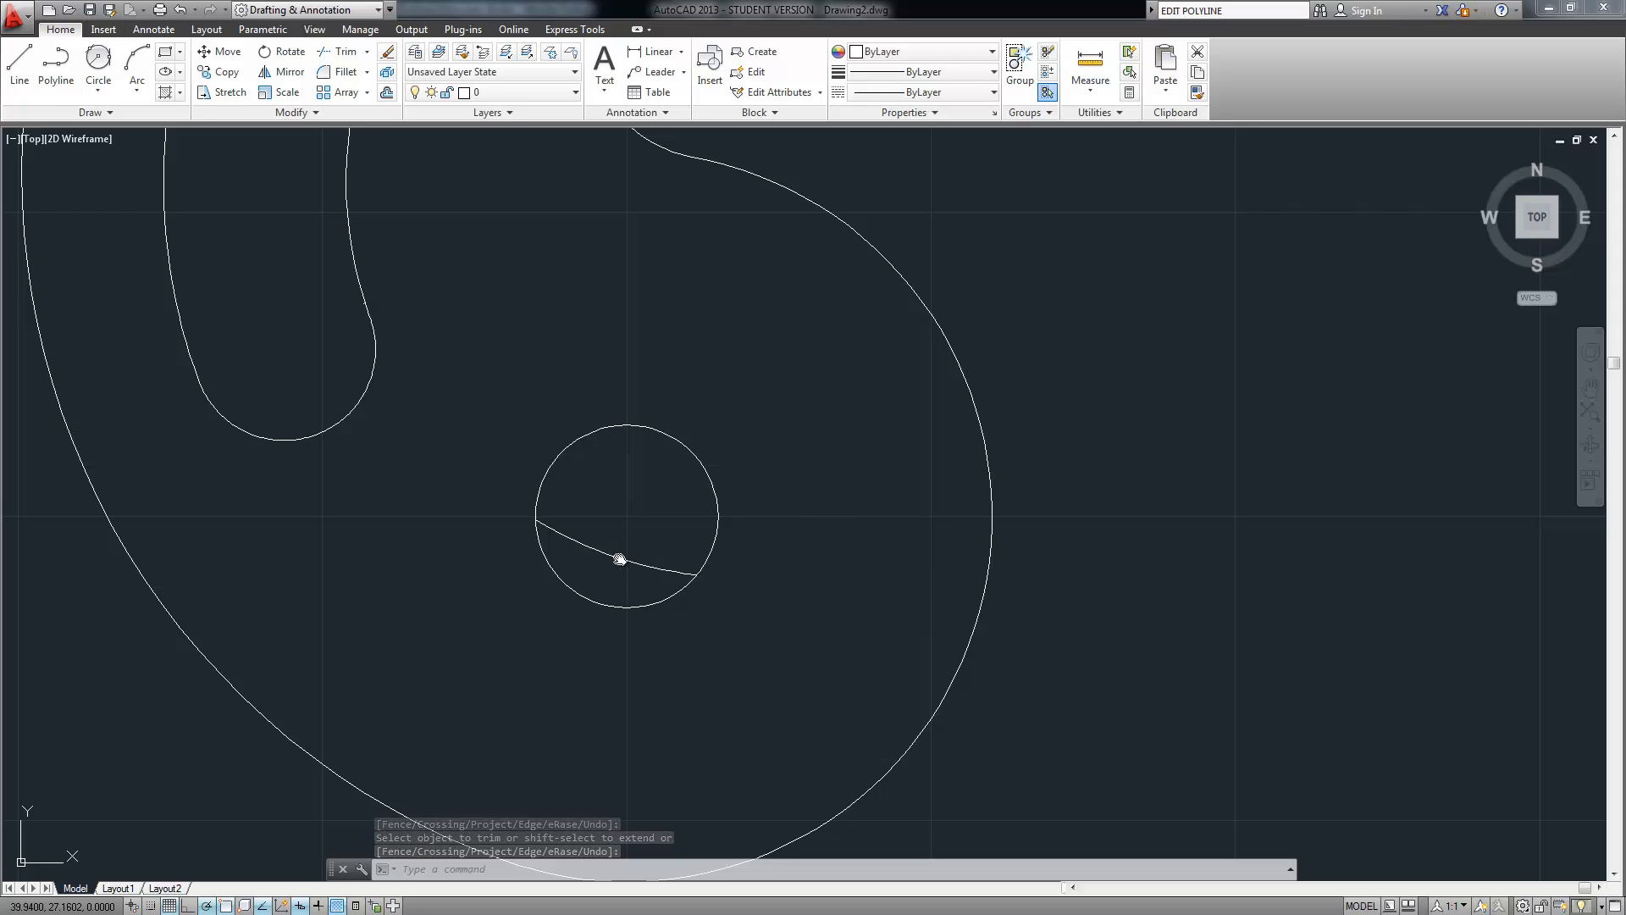
pyautogui.click(620, 559)
pyautogui.press('Delete')
pyautogui.scroll(-4, 619, 557)
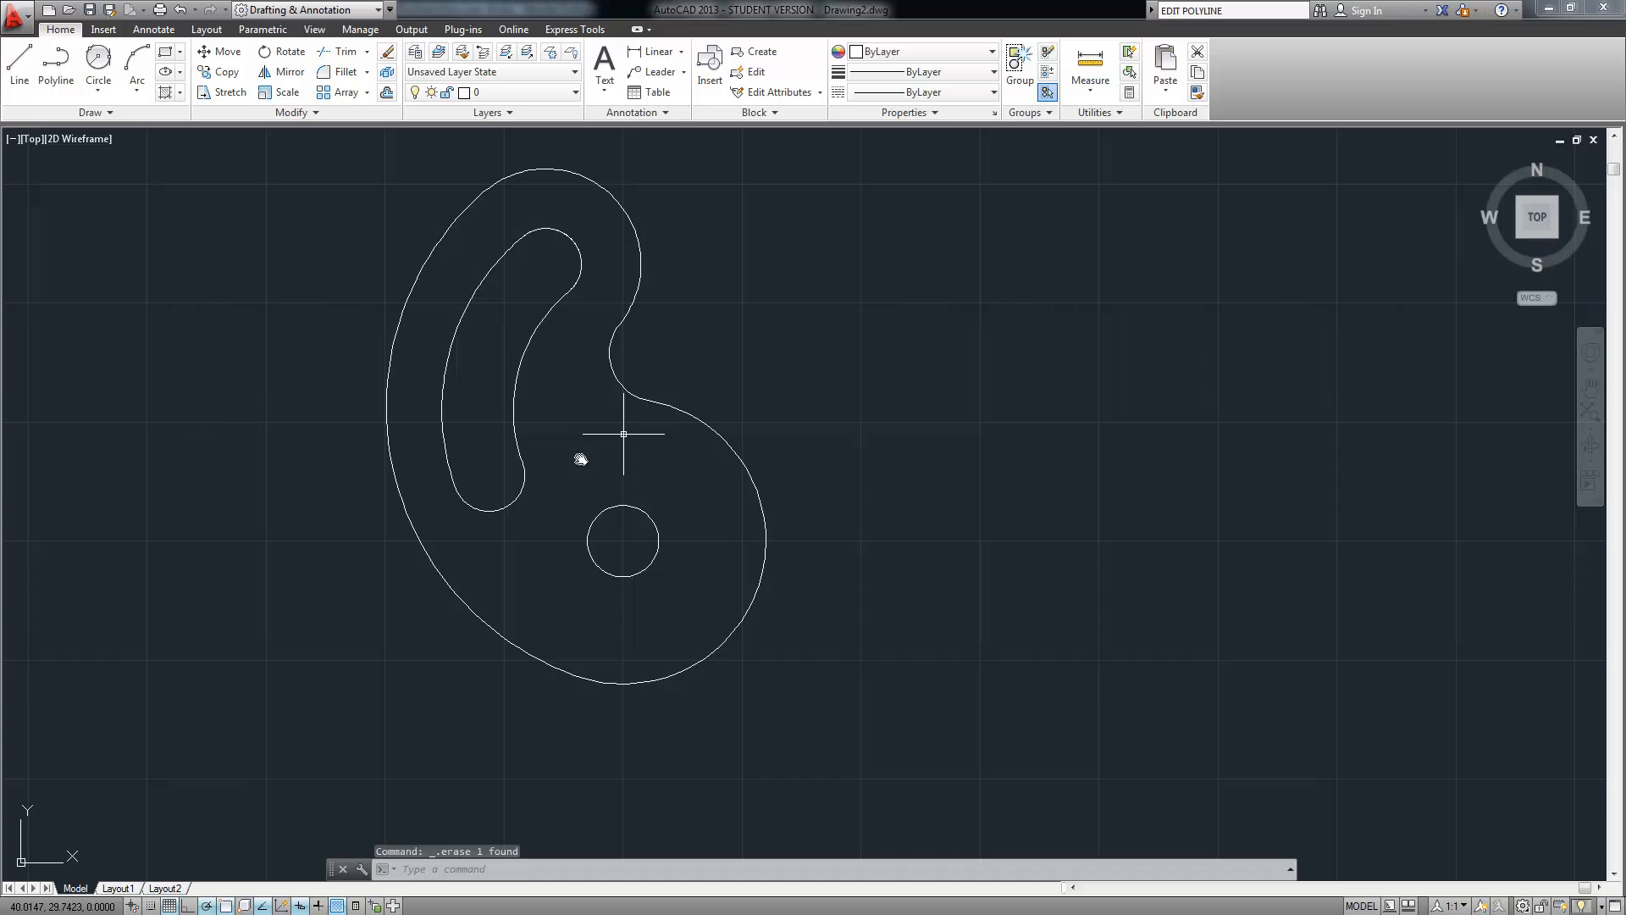
pyautogui.scroll(-4, 506, 443)
pyautogui.moveTo(402, 463); pyautogui.dragTo(762, 238, button='middle')
pyautogui.scroll(10, 278, 535)
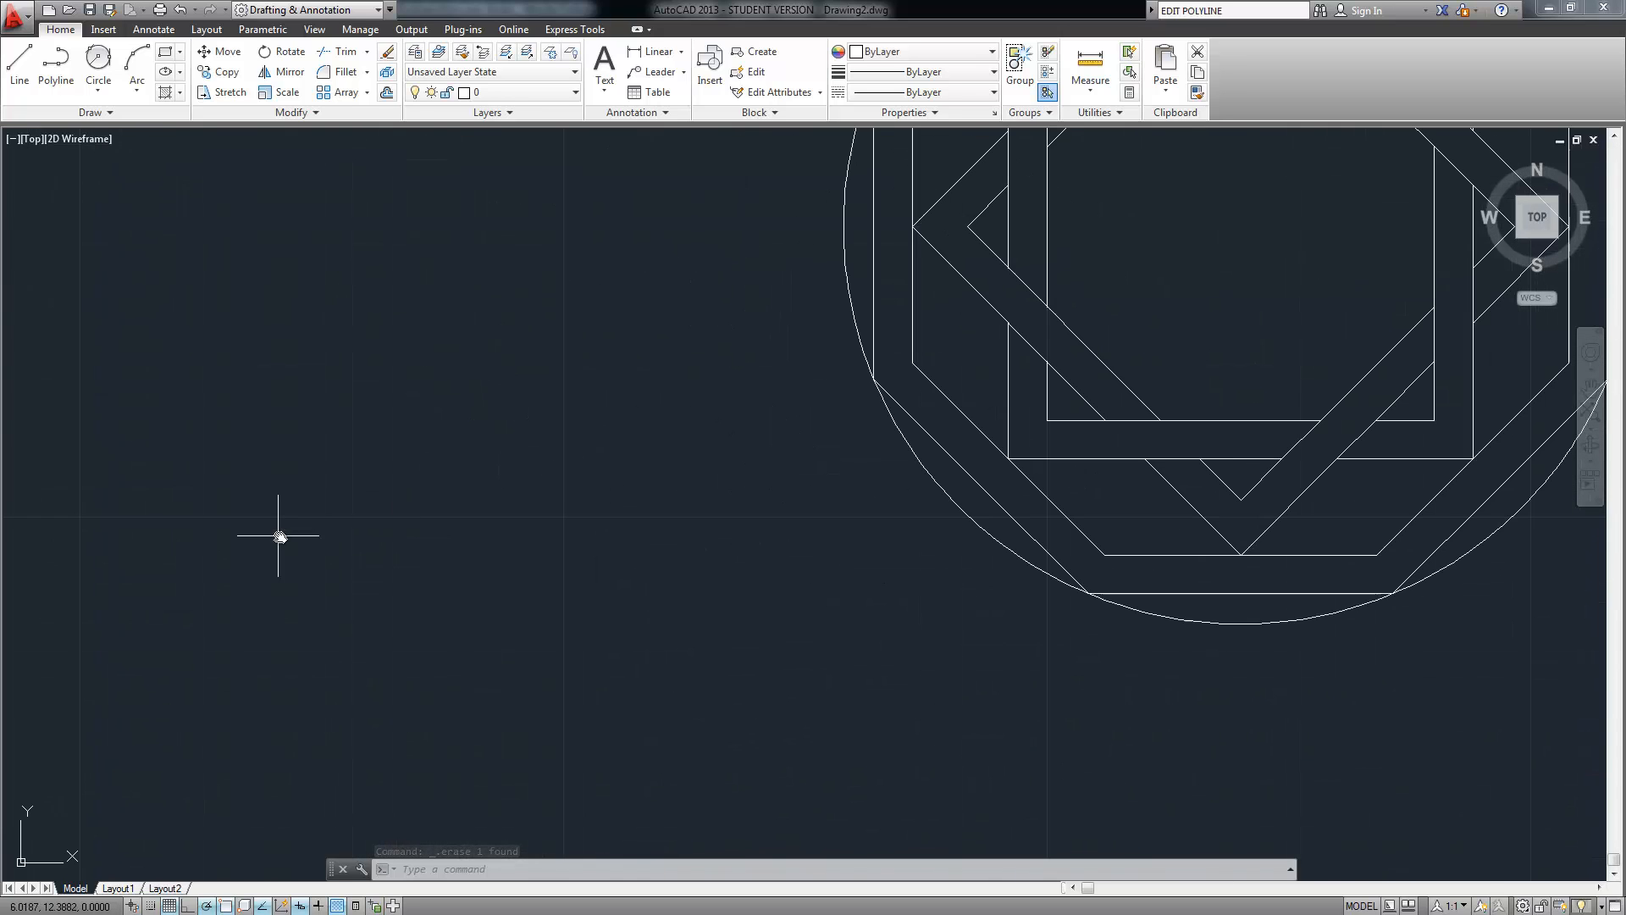
pyautogui.scroll(-2, 1158, 330)
pyautogui.moveTo(1089, 353); pyautogui.dragTo(688, 546, button='middle')
pyautogui.scroll(-4, 819, 443)
pyautogui.moveTo(893, 313); pyautogui.dragTo(471, 615, button='middle')
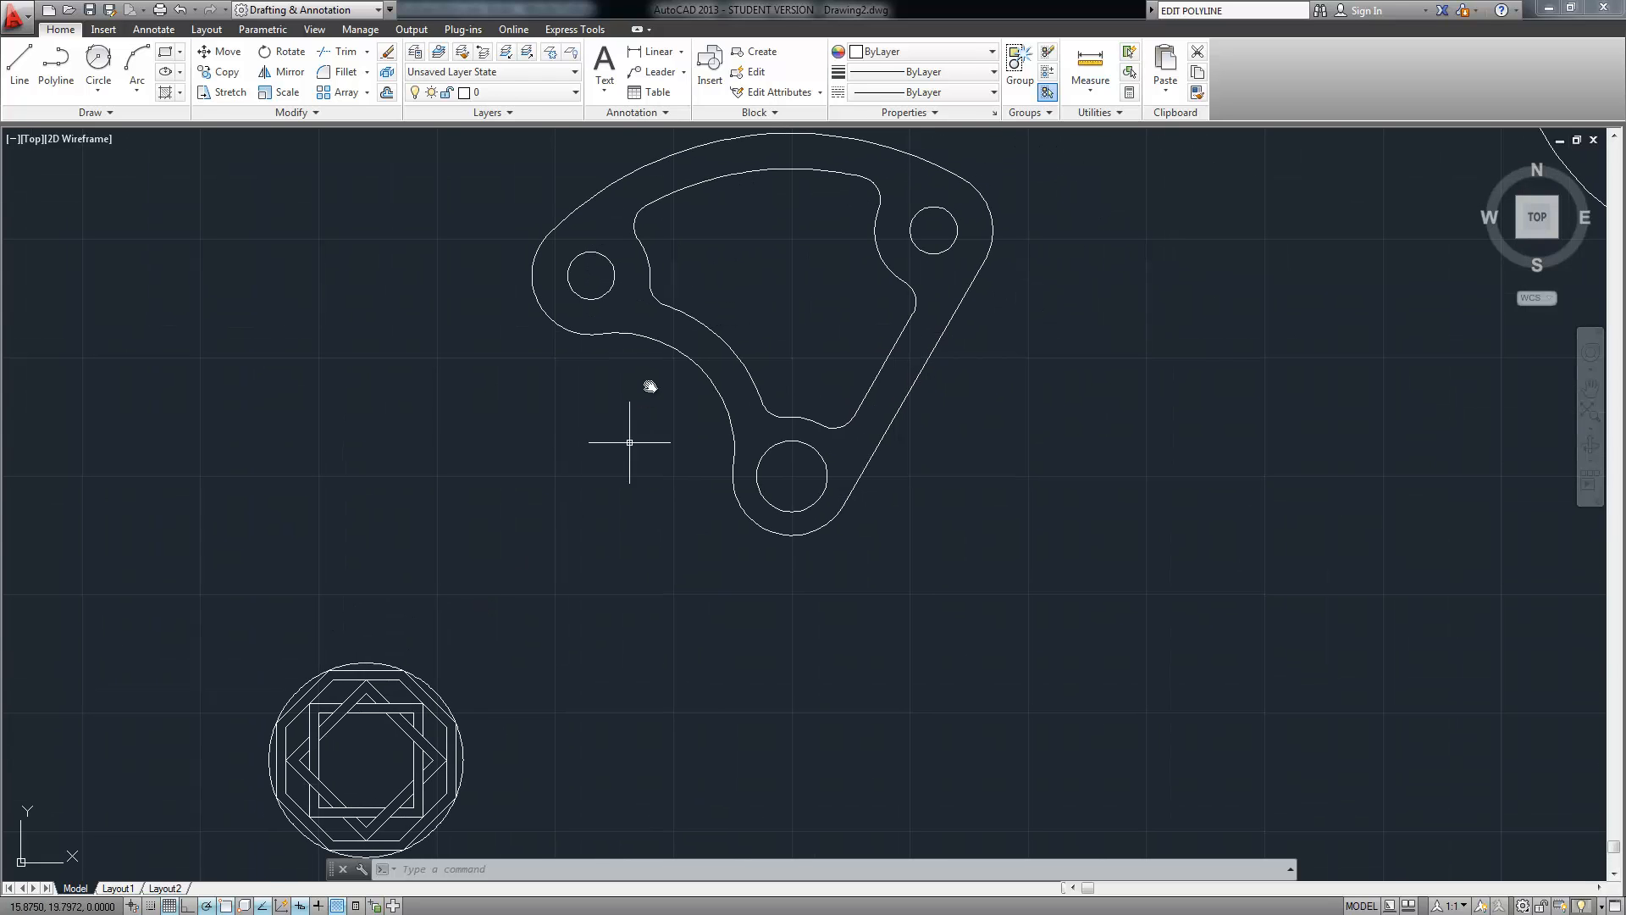
pyautogui.moveTo(669, 331); pyautogui.dragTo(505, 574, button='middle')
pyautogui.scroll(-3, 725, 391)
pyautogui.moveTo(1050, 324)
pyautogui.mouseDown(button='middle')
pyautogui.moveTo(756, 448)
pyautogui.moveTo(661, 519)
pyautogui.mouseUp(button='middle')
pyautogui.scroll(2, 666, 536)
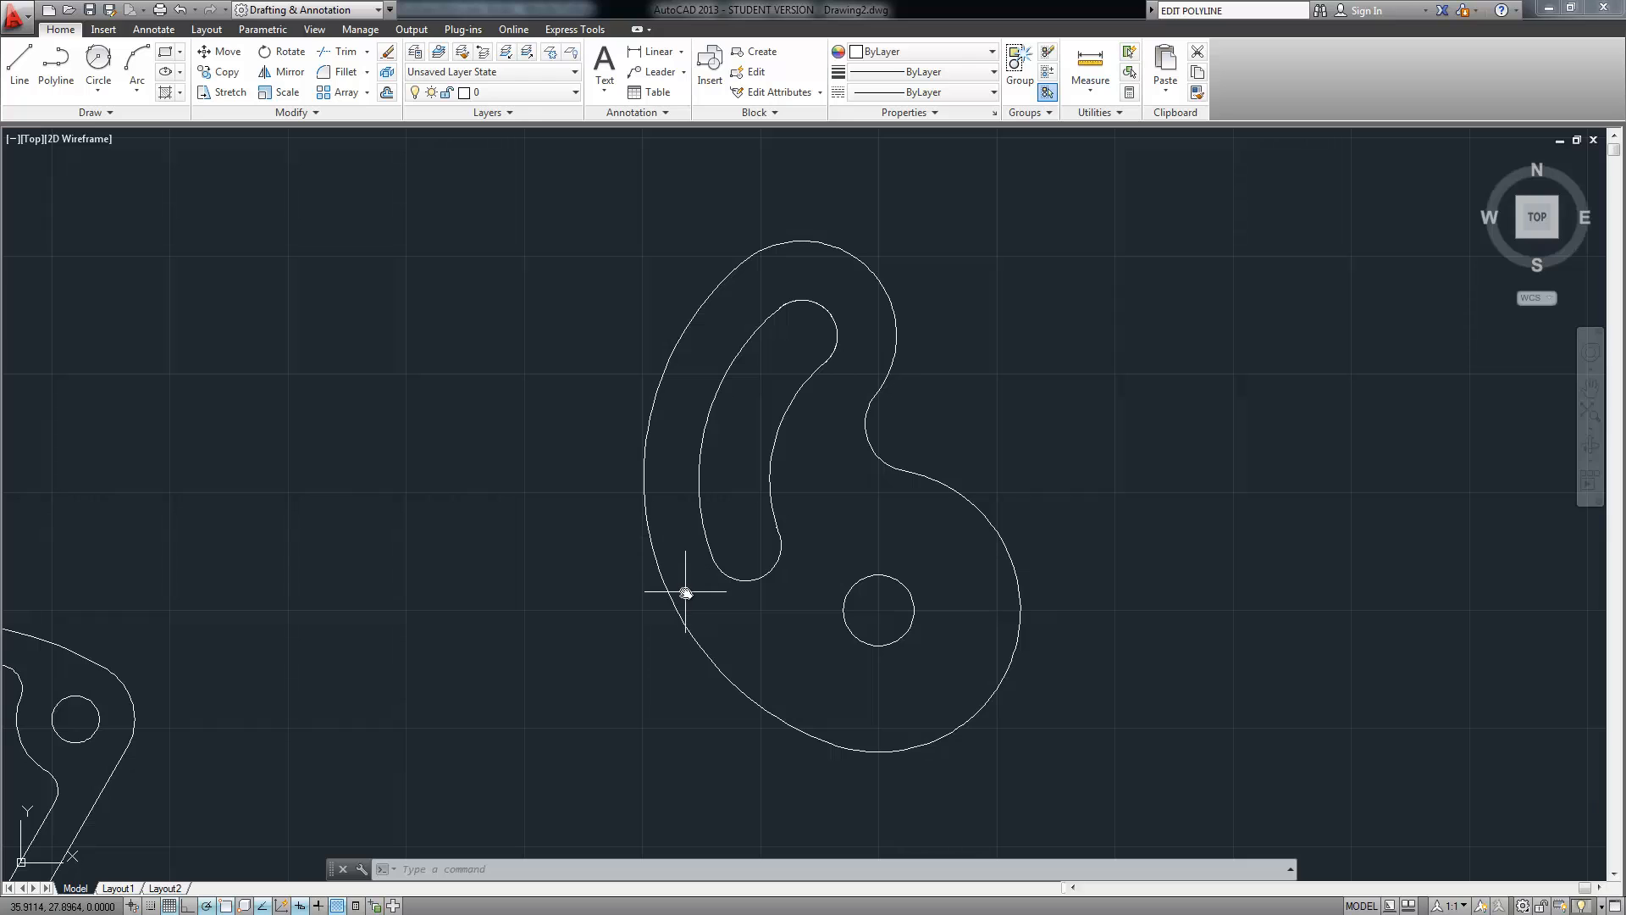
pyautogui.moveTo(442, 619); pyautogui.dragTo(671, 412, button='middle')
pyautogui.moveTo(355, 664); pyautogui.dragTo(1041, 373, button='middle')
pyautogui.moveTo(643, 635); pyautogui.dragTo(836, 418, button='middle')
pyautogui.scroll(3, 703, 521)
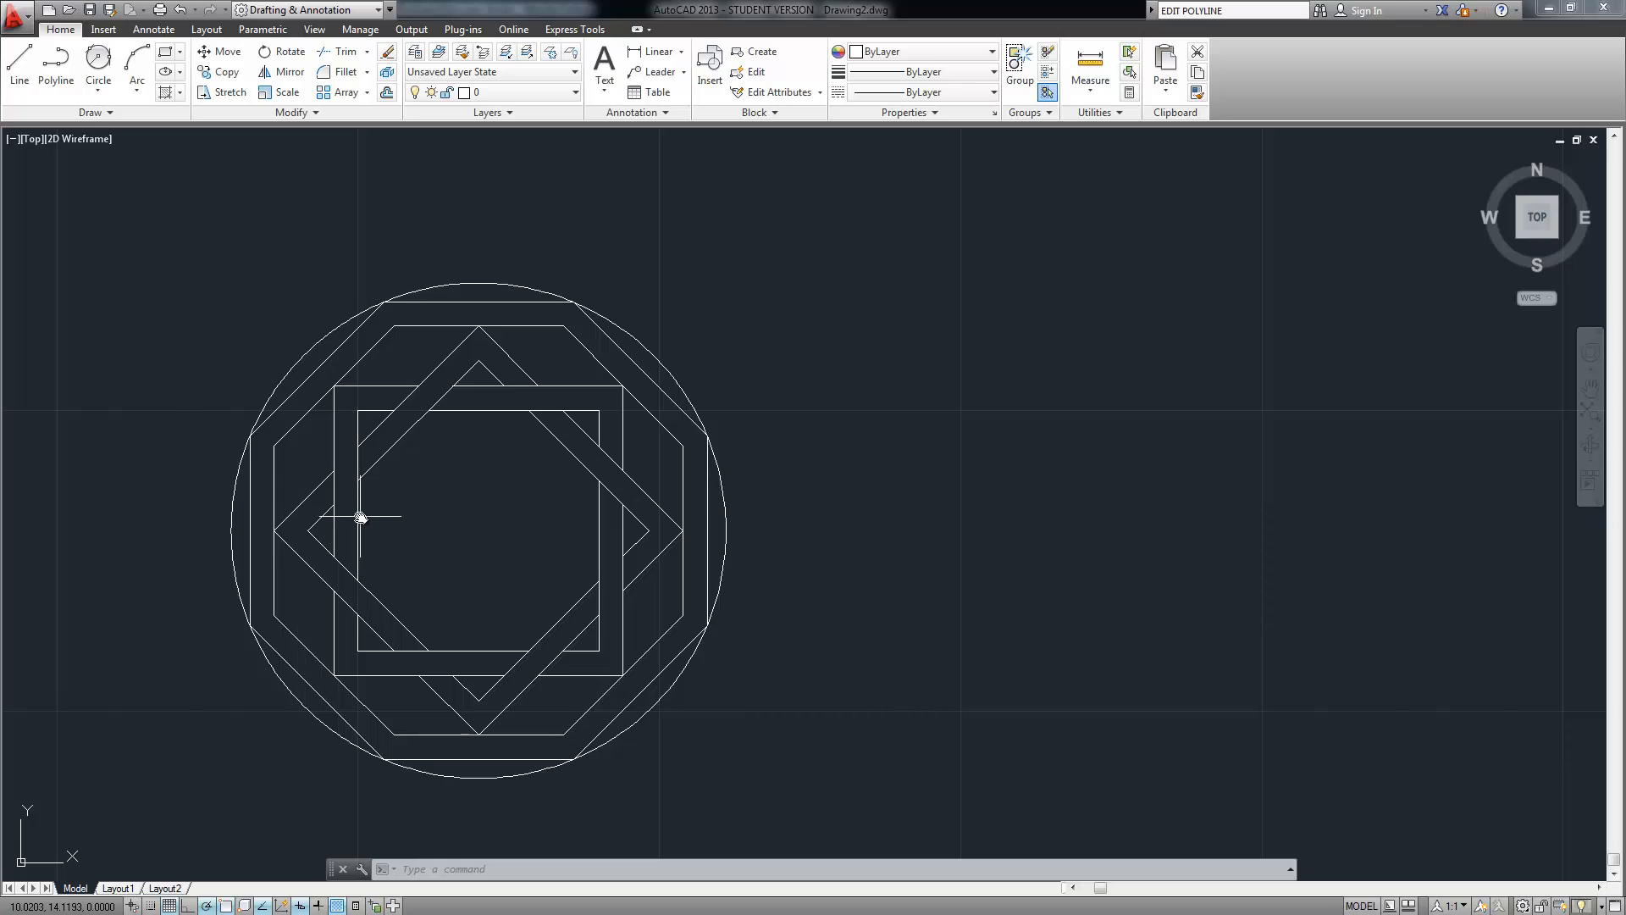
pyautogui.moveTo(360, 517)
pyautogui.moveTo(516, 478)
pyautogui.mouseDown(button='middle')
pyautogui.moveTo(490, 570)
pyautogui.moveTo(480, 509)
pyautogui.mouseUp(button='middle')
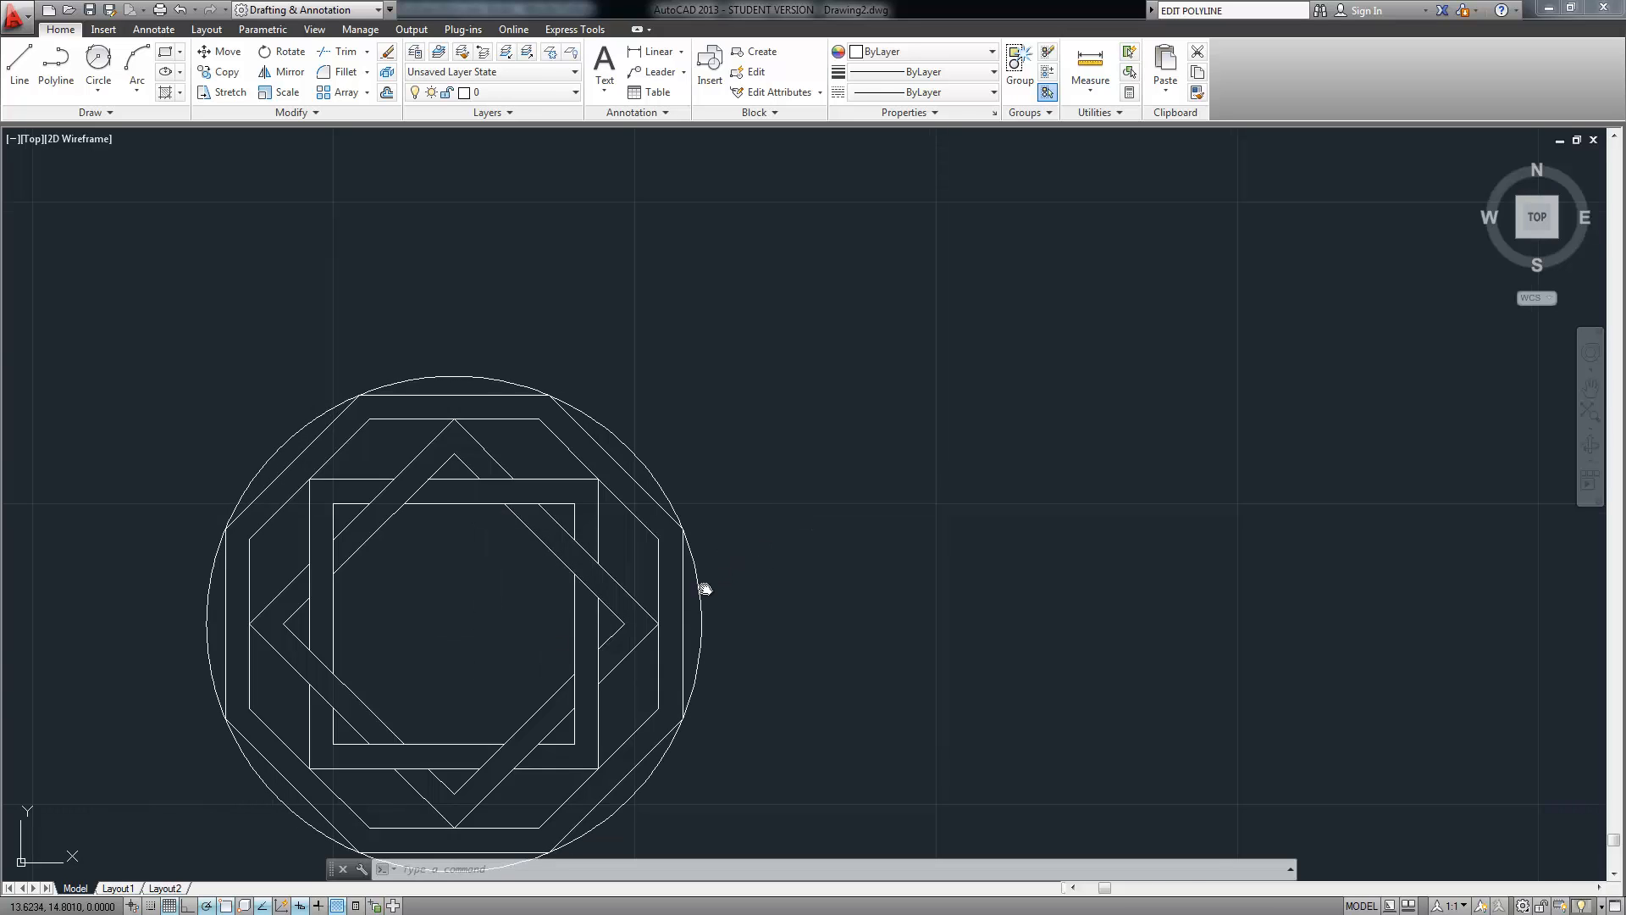
pyautogui.moveTo(701, 585); pyautogui.dragTo(471, 700, button='middle')
pyautogui.moveTo(807, 423); pyautogui.dragTo(556, 570, button='middle')
pyautogui.scroll(-3, 402, 658)
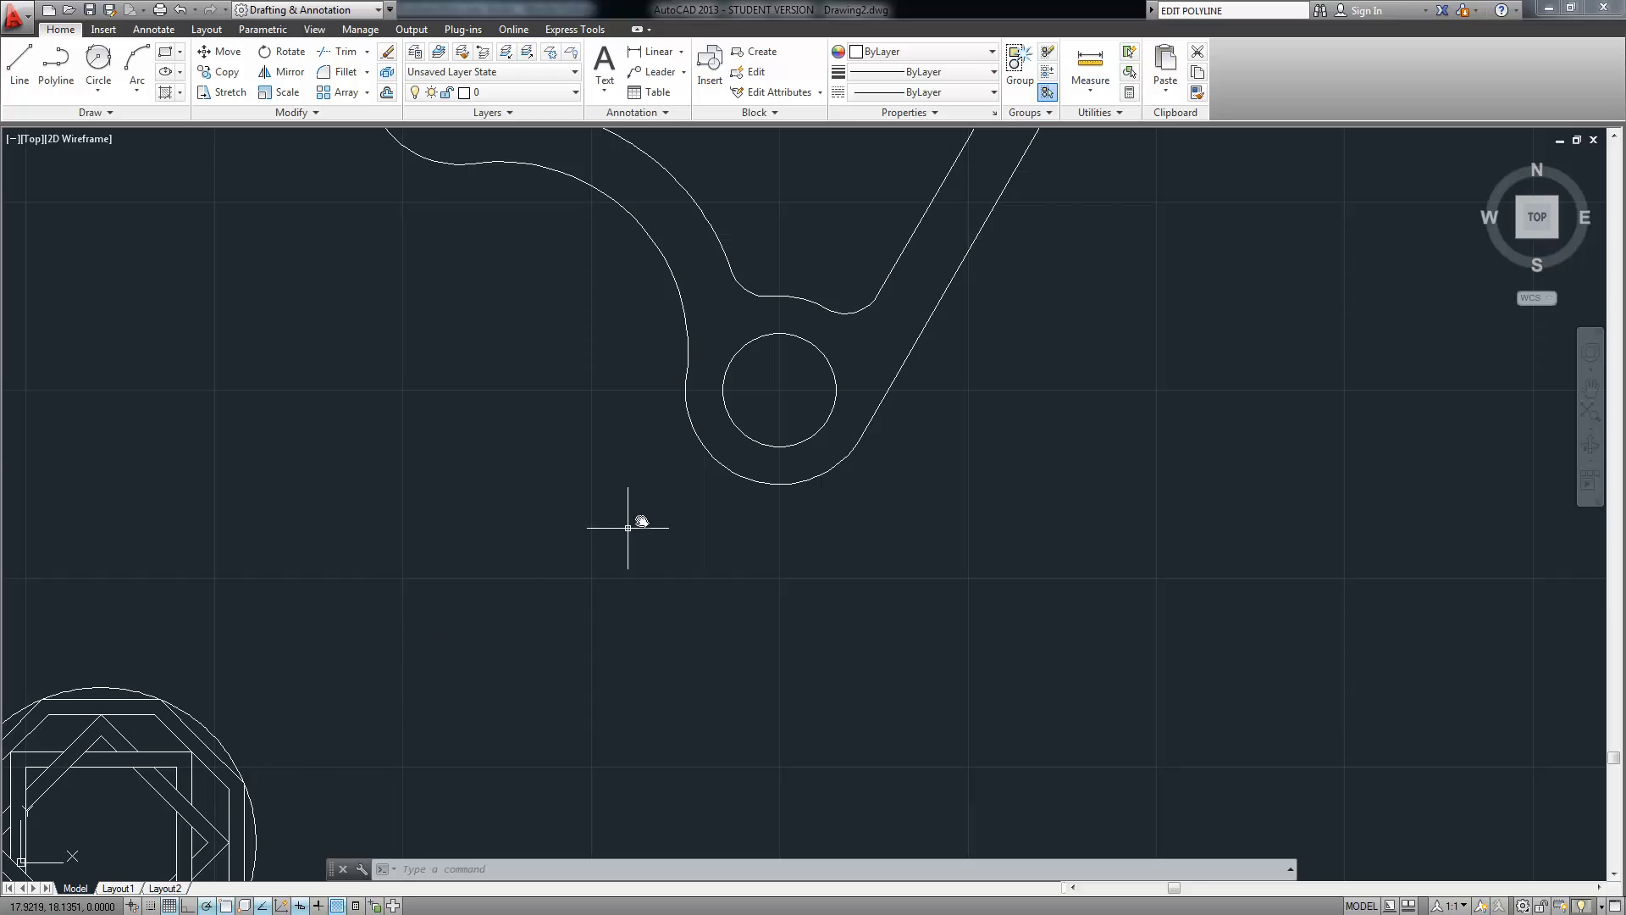
pyautogui.moveTo(642, 519); pyautogui.dragTo(476, 747, button='middle')
pyautogui.moveTo(670, 352); pyautogui.dragTo(472, 535, button='middle')
pyautogui.scroll(-4, 472, 529)
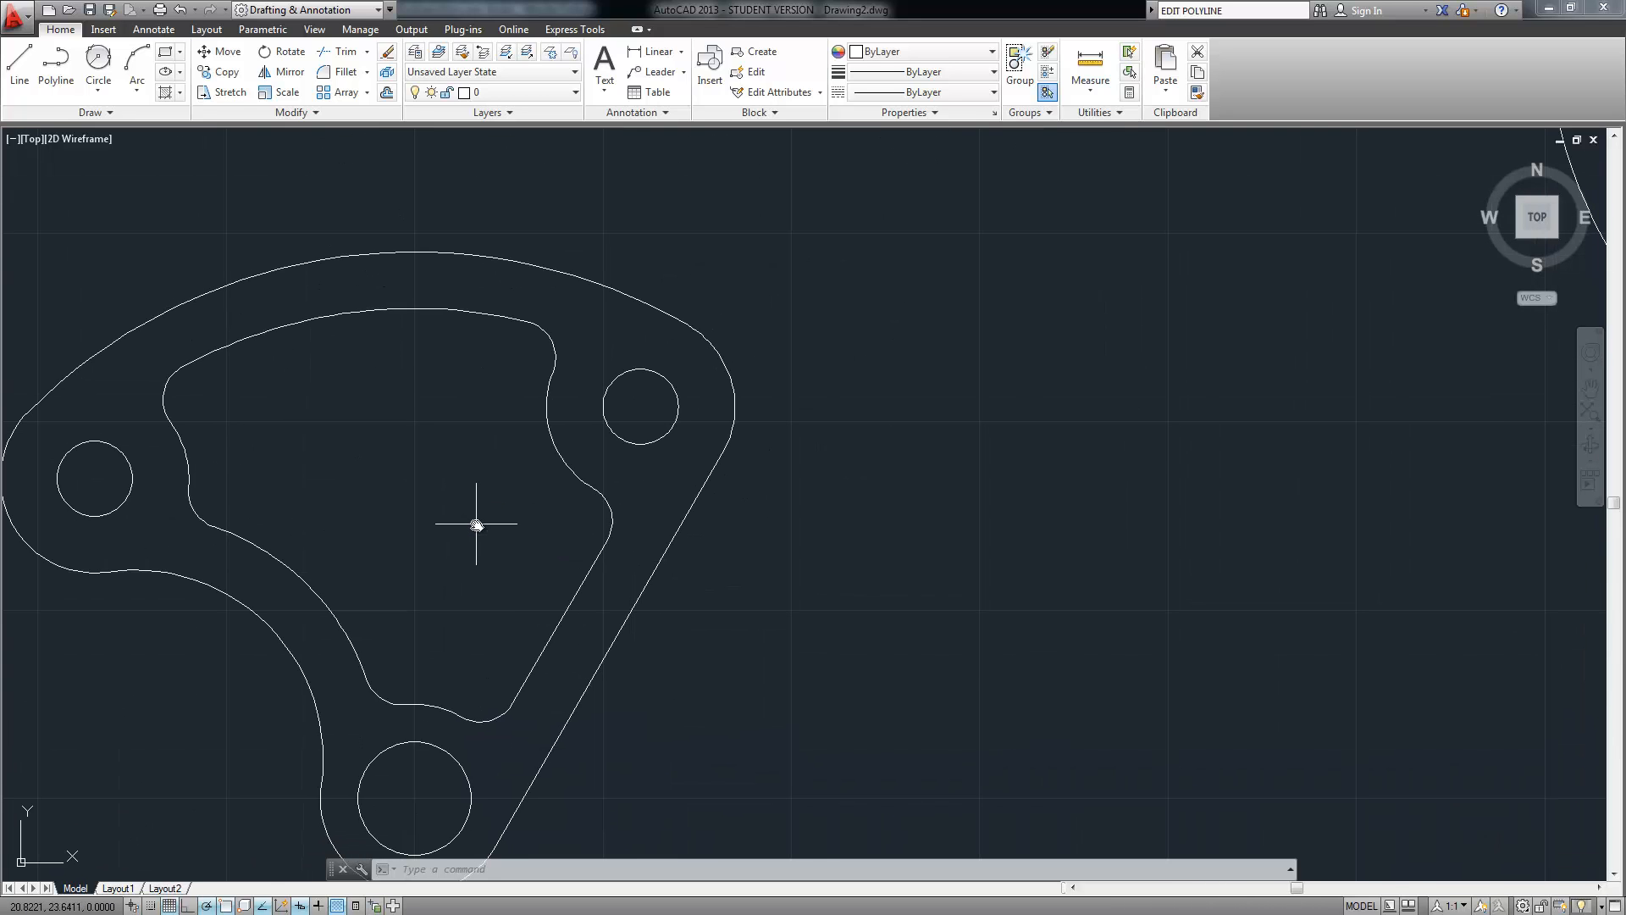
pyautogui.moveTo(780, 356); pyautogui.dragTo(316, 616, button='middle')
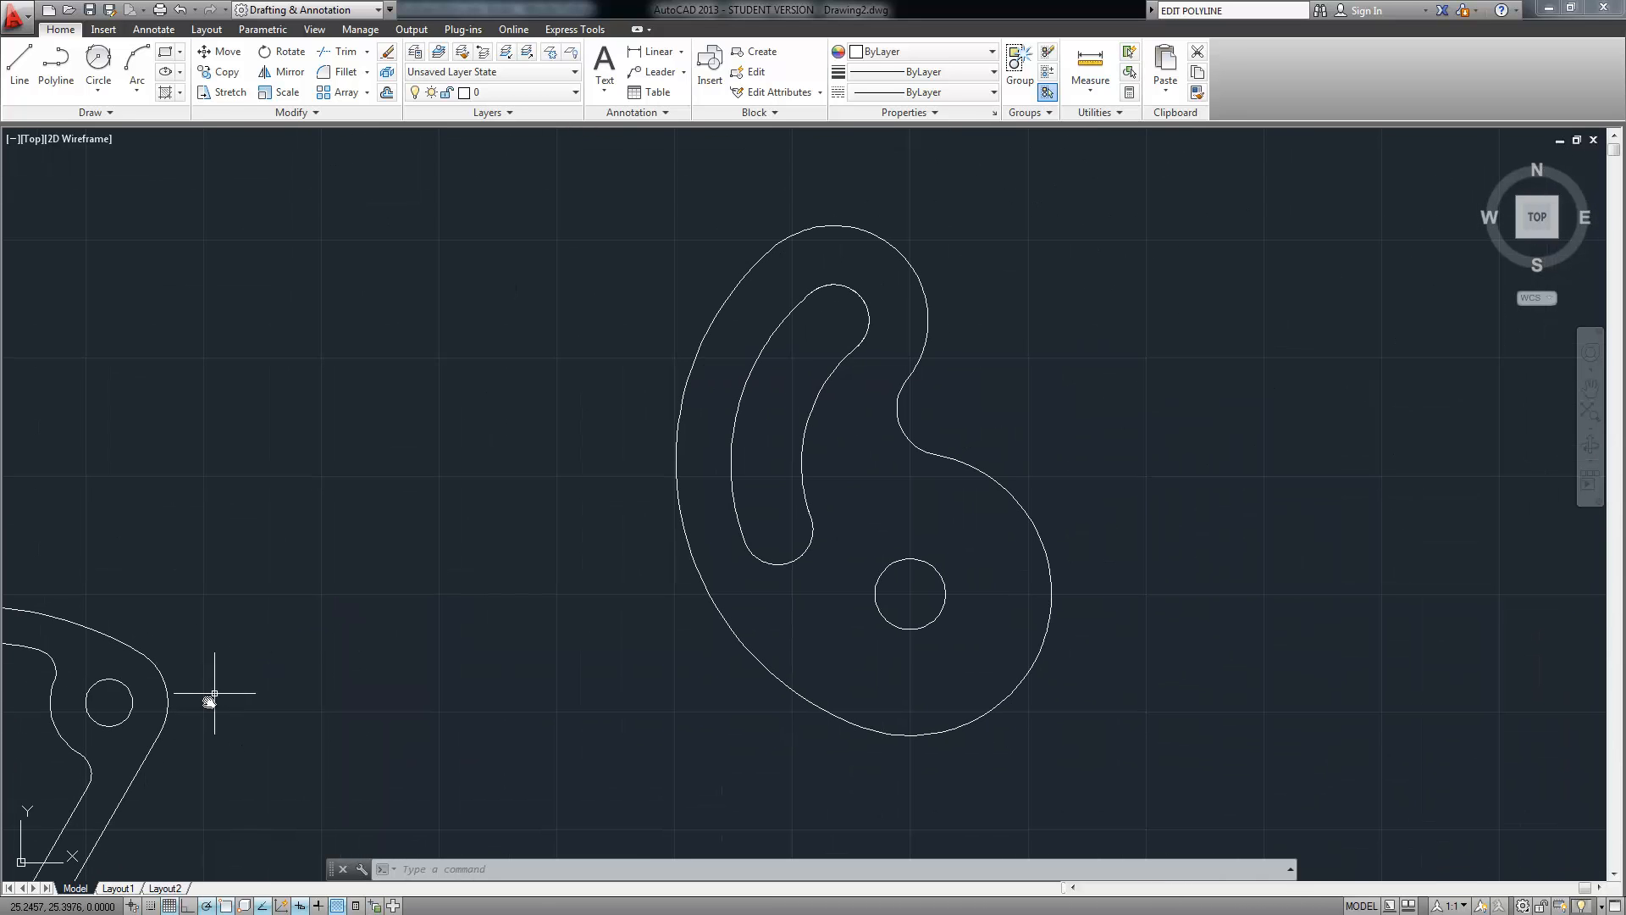
pyautogui.moveTo(136, 741)
pyautogui.mouseDown(button='middle')
pyautogui.moveTo(650, 439)
pyautogui.moveTo(756, 426)
pyautogui.mouseUp(button='middle')
pyautogui.scroll(4, 574, 530)
pyautogui.scroll(-4, 574, 530)
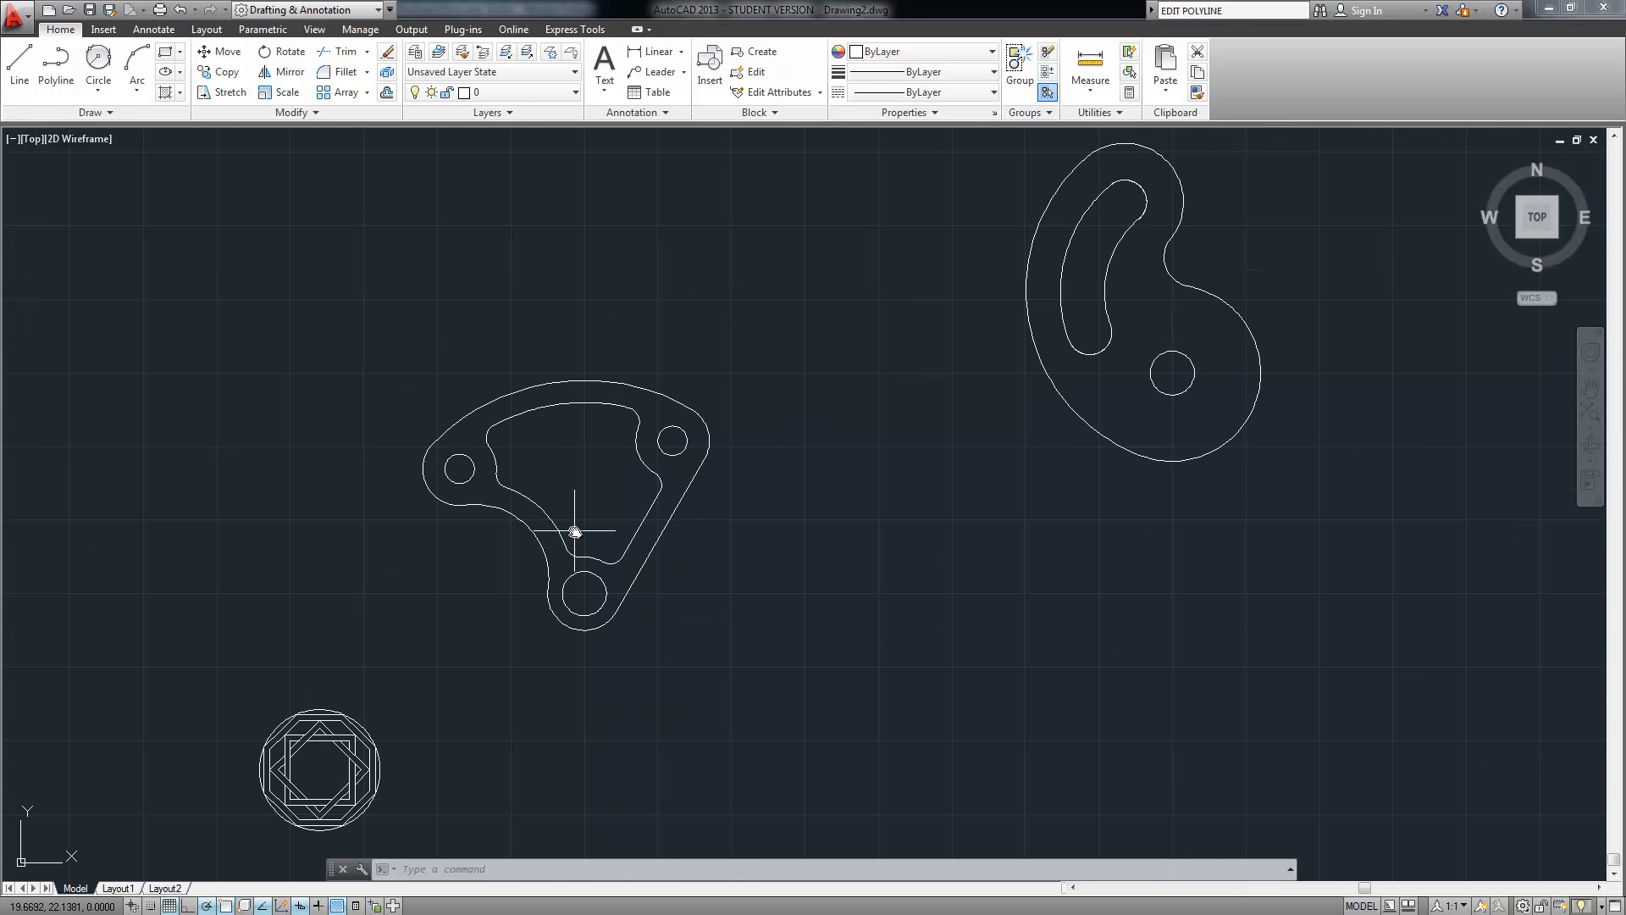
pyautogui.moveTo(537, 607)
pyautogui.mouseDown(button='middle')
pyautogui.moveTo(516, 531)
pyautogui.moveTo(438, 620)
pyautogui.mouseUp(button='middle')
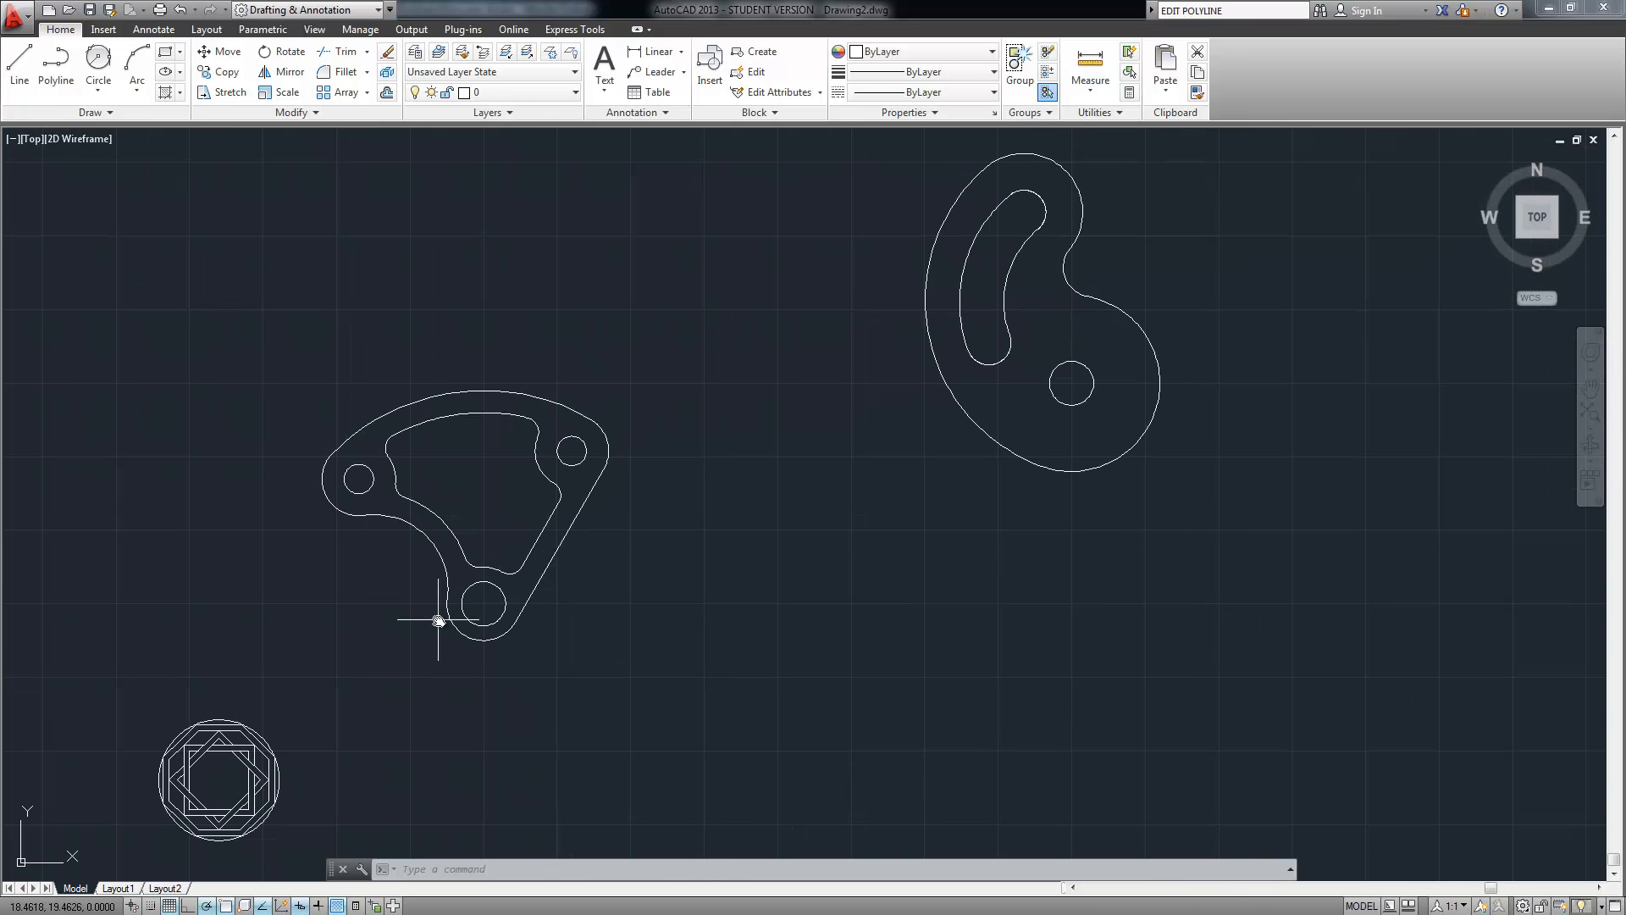